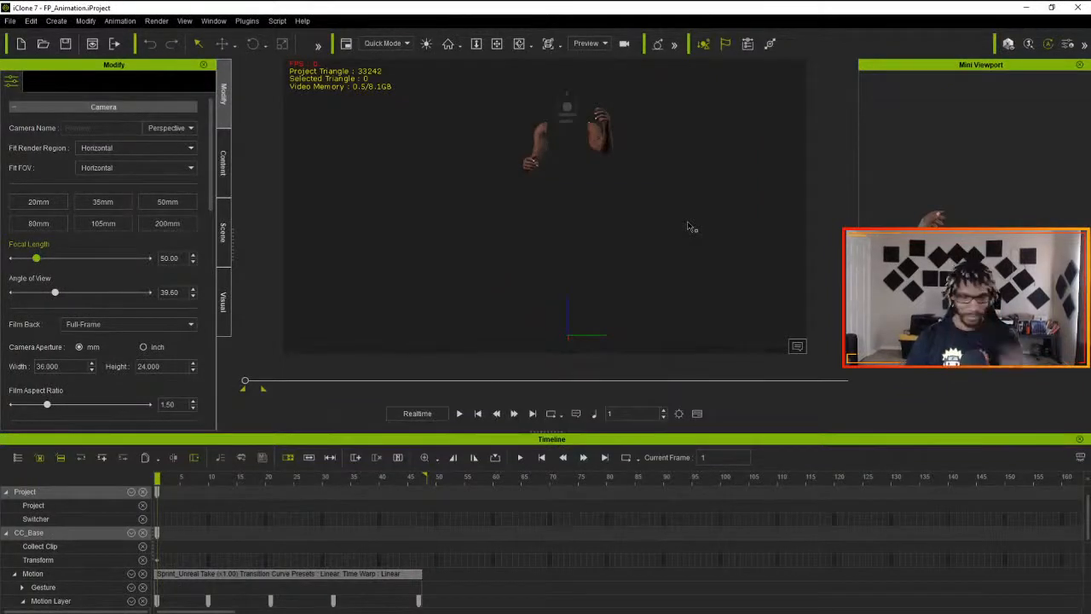
{"action": "key", "text": "alt+Tab"}
{"action": "key", "text": "alt+Tab"}
{"action": "key", "text": "alt+Tab"}
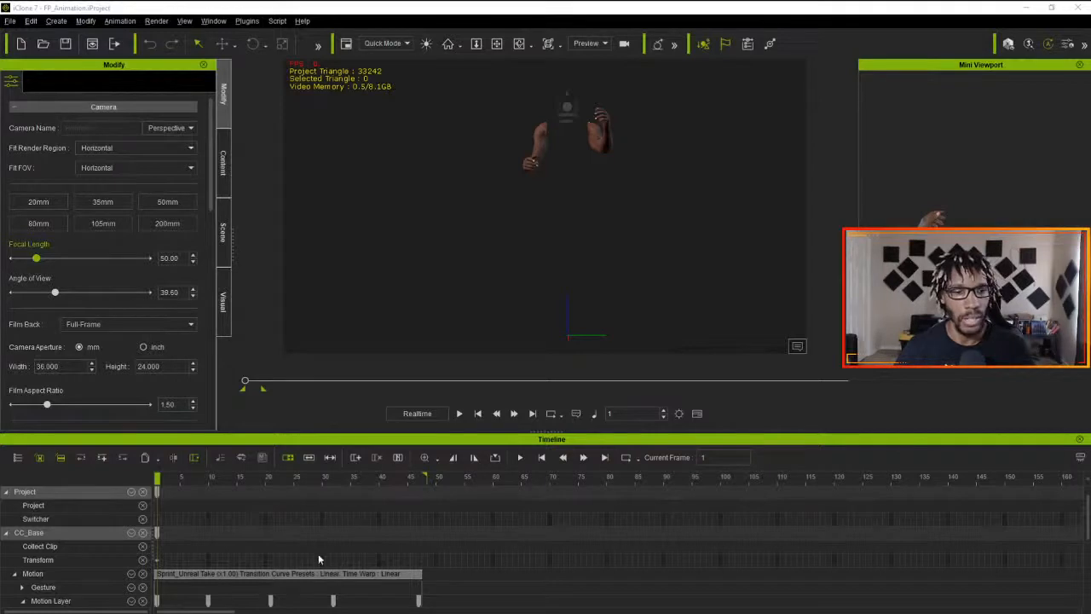
- Flatten all parts of the Sprint_Unreal motion clip on the CC_Base motion track and return the playhead to frame 1
{"action": "scroll", "coordinate": [315, 554], "scroll_direction": "down", "scroll_amount": 2}
{"action": "scroll", "coordinate": [315, 554], "scroll_direction": "up", "scroll_amount": 1}
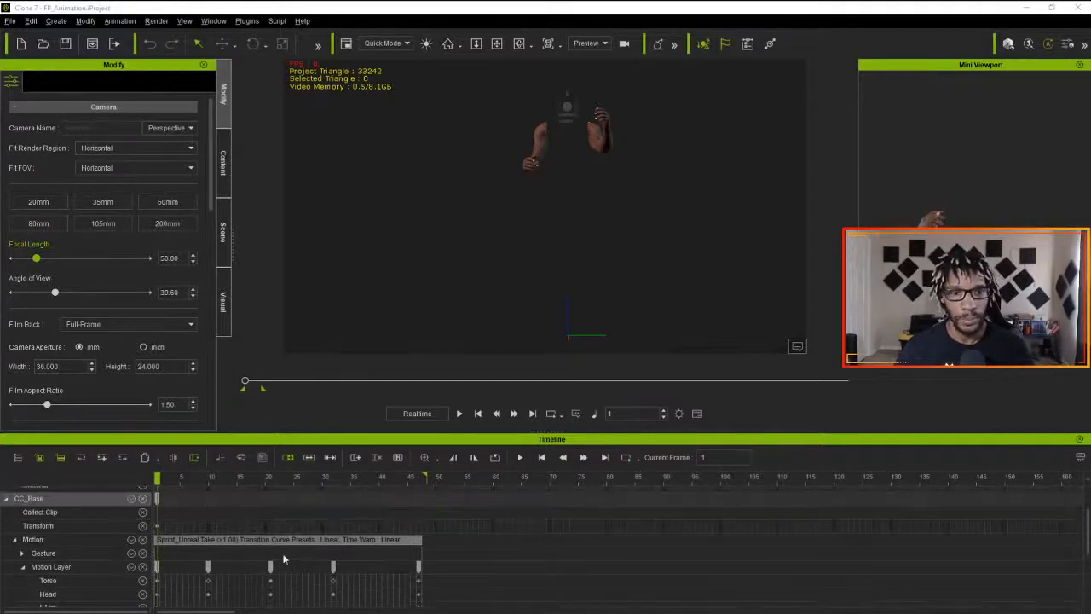
{"action": "right_click", "coordinate": [255, 538]}
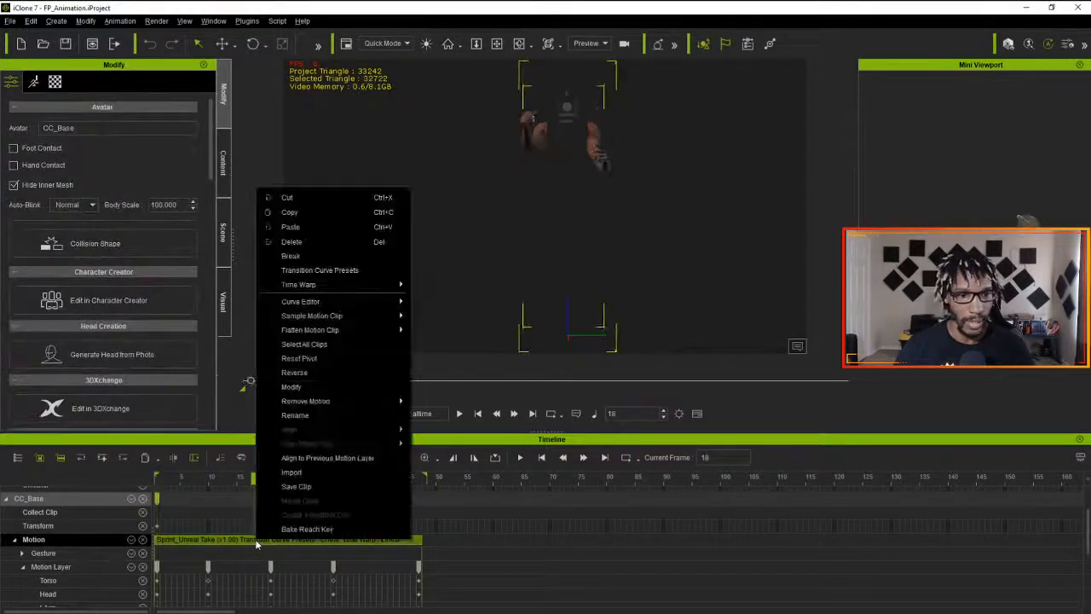
{"action": "mouse_move", "coordinate": [356, 322]}
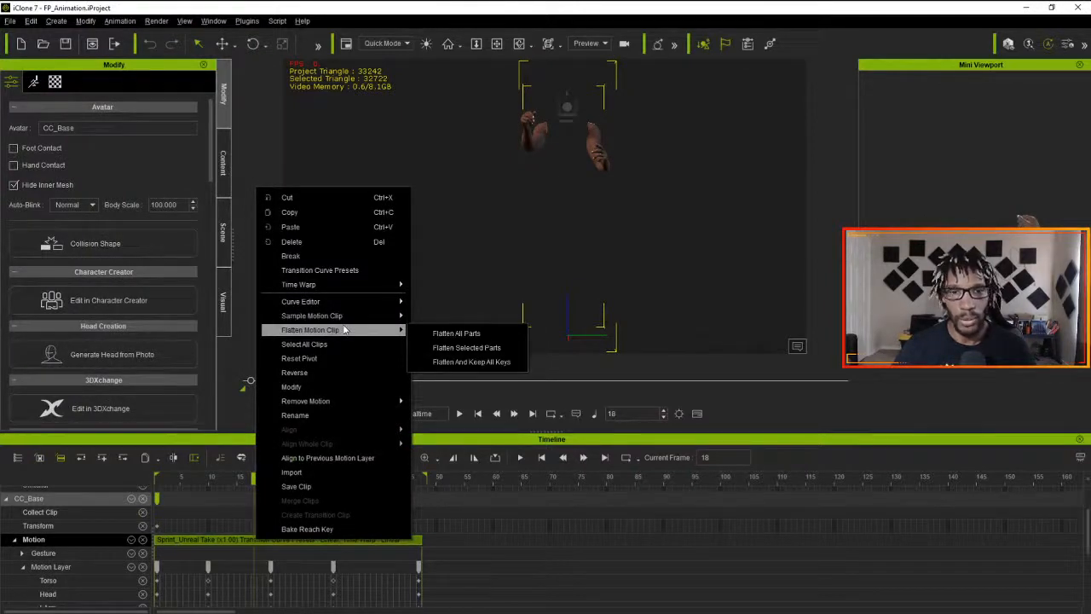
{"action": "left_click", "coordinate": [455, 333]}
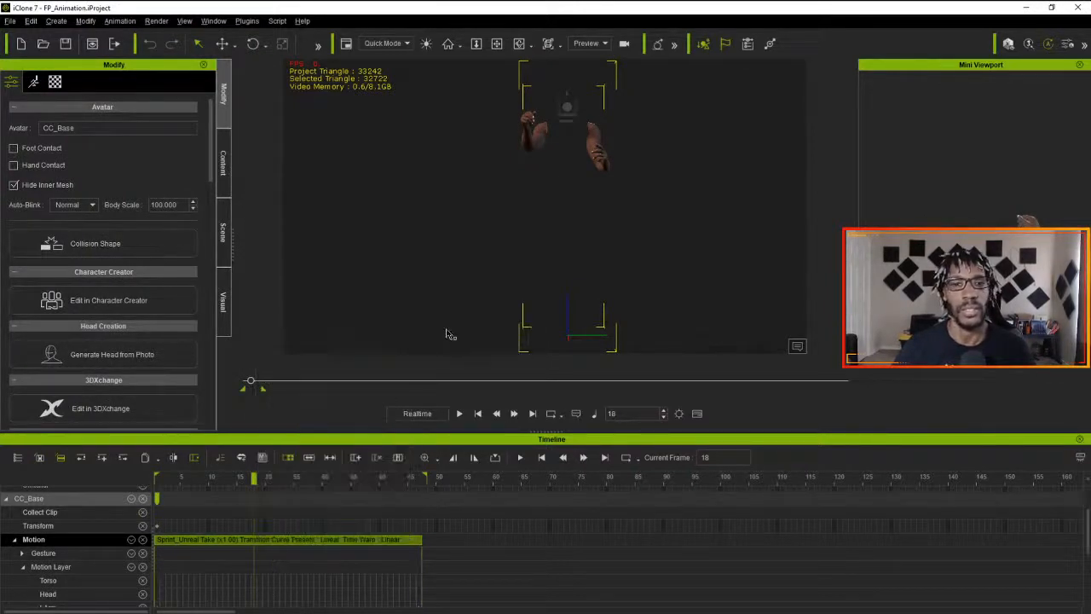
{"action": "left_click_drag", "start_coordinate": [198, 479], "coordinate": [122, 488]}
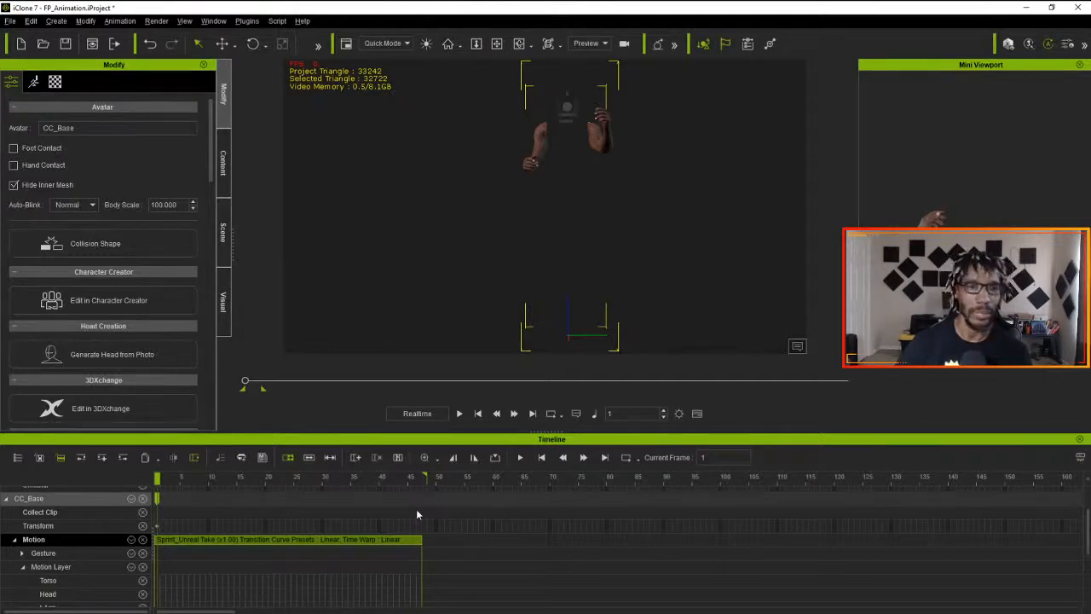
{"action": "key", "text": "alt+Tab"}
{"action": "key", "text": "alt+Tab"}
{"action": "key", "text": "alt+Tab"}
{"action": "key", "text": "alt+Tab"}
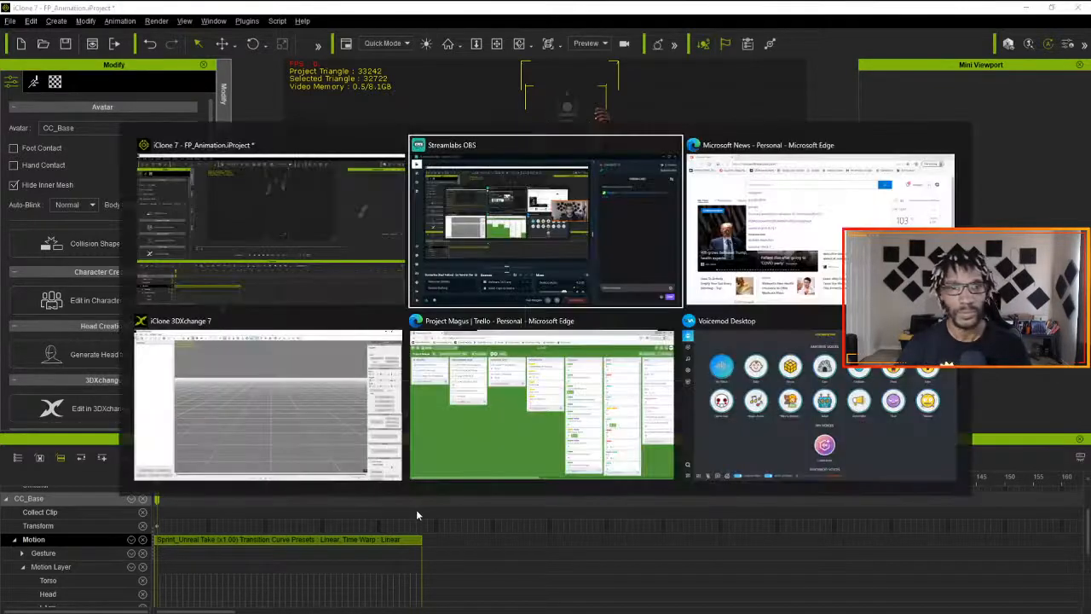
{"action": "key", "text": "alt+Tab"}
{"action": "key", "text": "alt+Tab"}
{"action": "key", "text": "alt+Tab"}
{"action": "key", "text": "alt+Tab"}
{"action": "key", "text": "alt+Tab"}
{"action": "key", "text": "alt+Tab"}
{"action": "key", "text": "alt+Tab"}
{"action": "key", "text": "alt+Tab"}
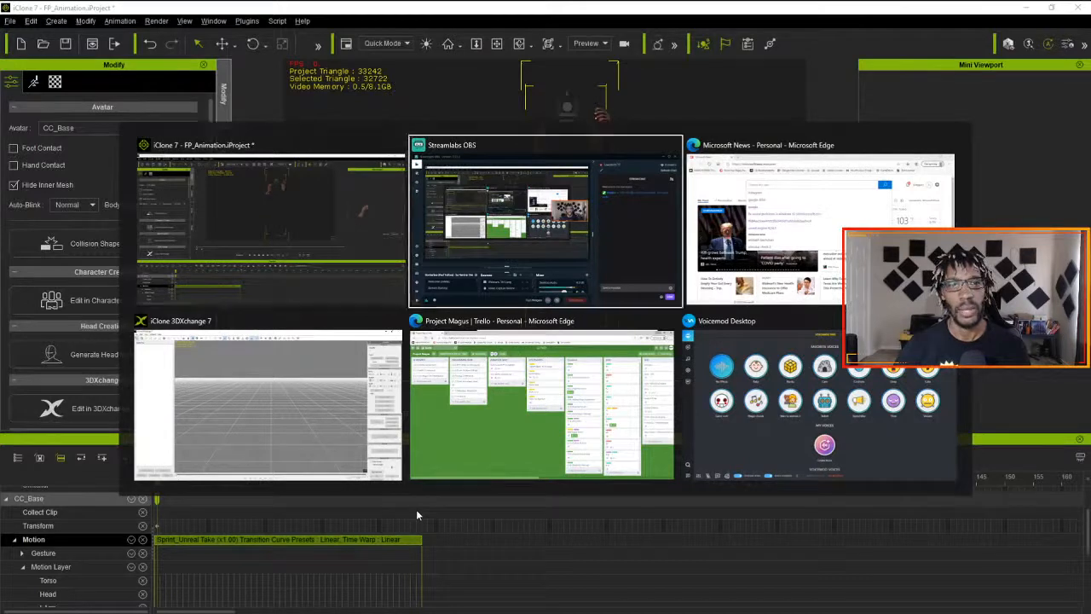
{"action": "key", "text": "alt+Tab"}
{"action": "key", "text": "alt+Tab"}
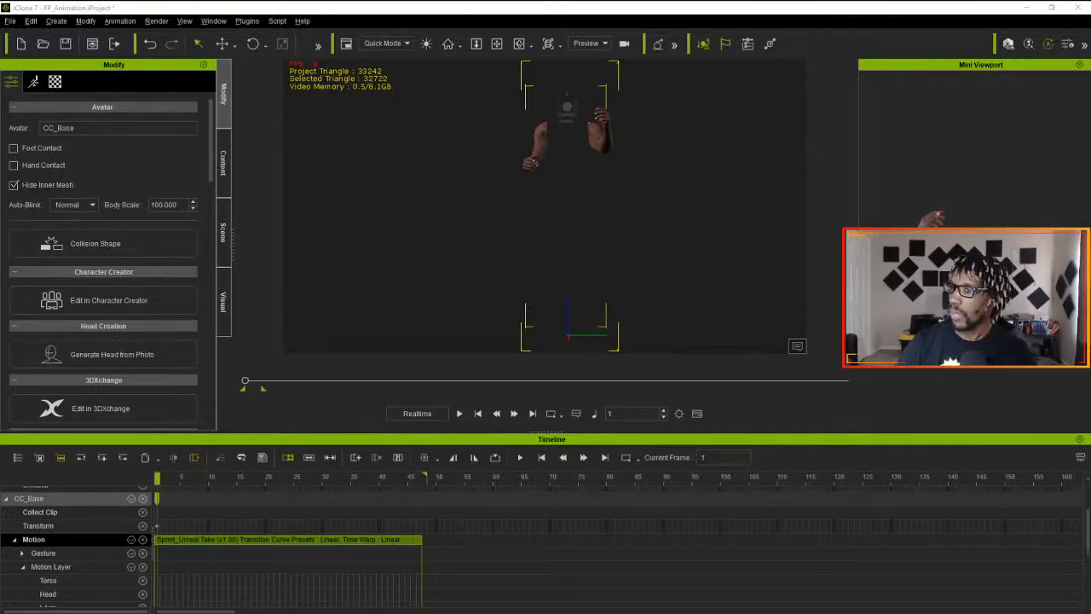
- Turn on the viewport grid in the preferences and move the preferences window off the character
{"action": "left_click", "coordinate": [23, 20]}
{"action": "left_click", "coordinate": [85, 324]}
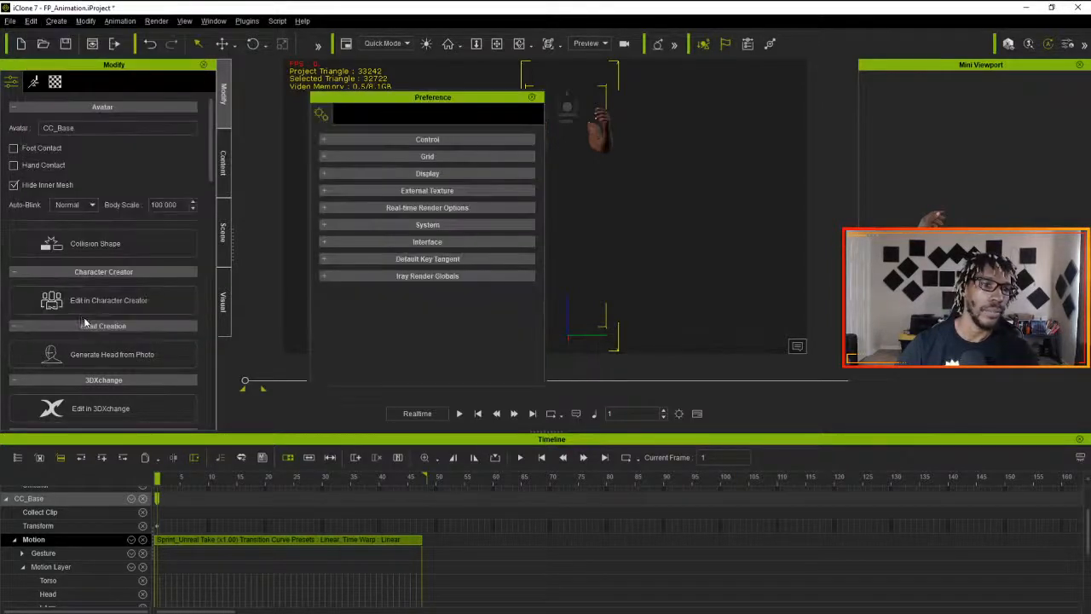
{"action": "left_click", "coordinate": [373, 173]}
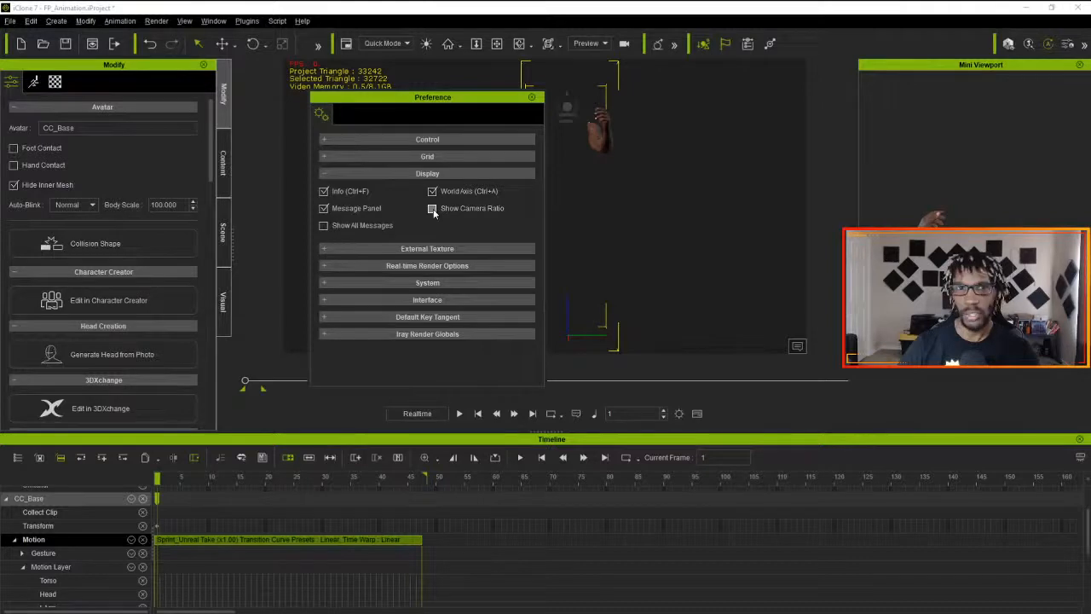
{"action": "left_click", "coordinate": [427, 156]}
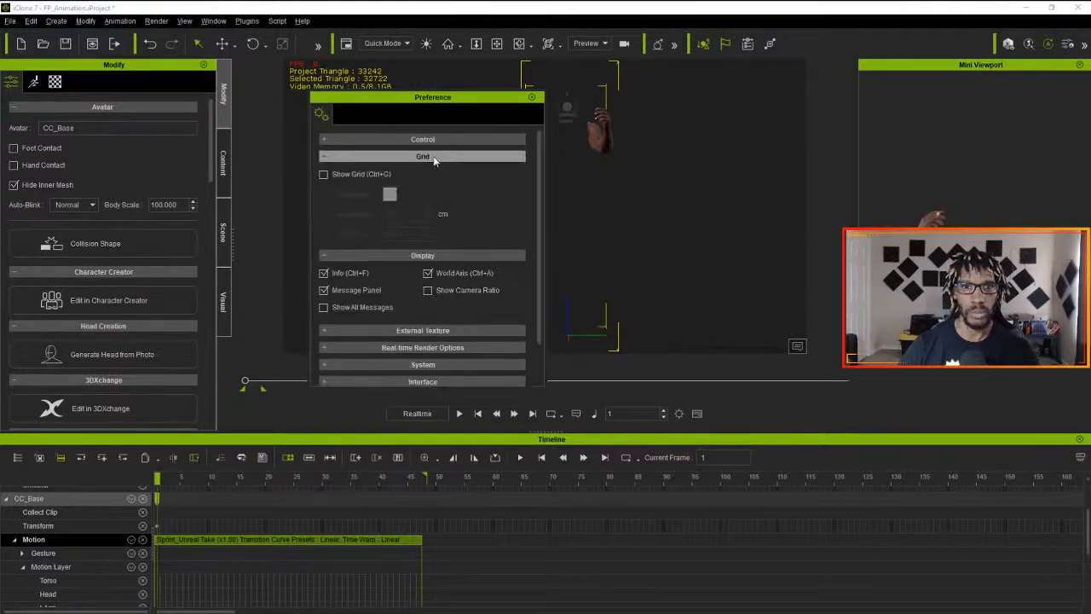
{"action": "left_click", "coordinate": [324, 174]}
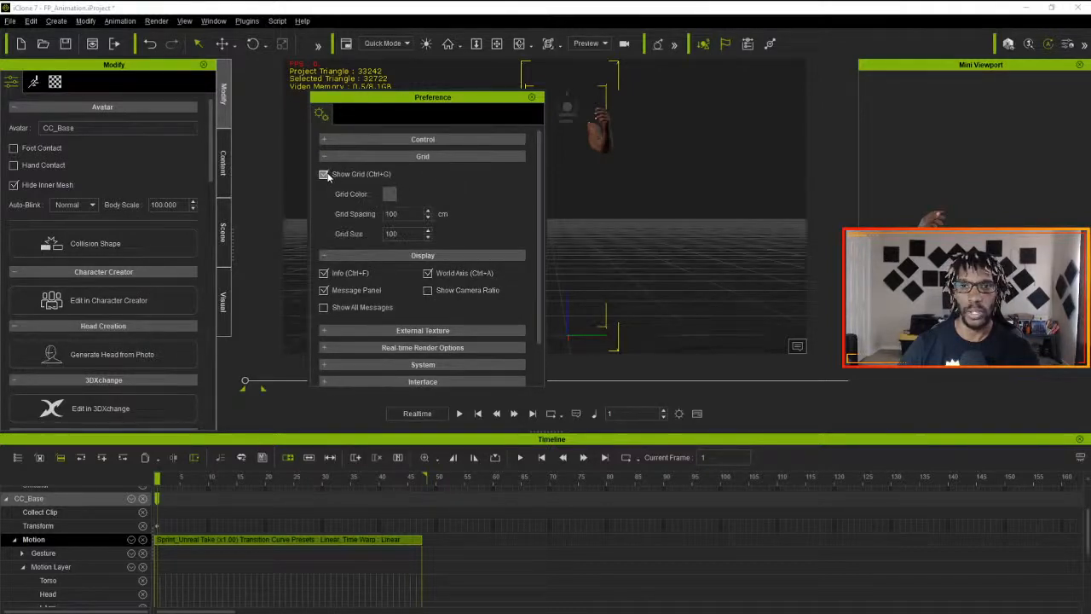
{"action": "left_click_drag", "start_coordinate": [471, 104], "coordinate": [382, 101]}
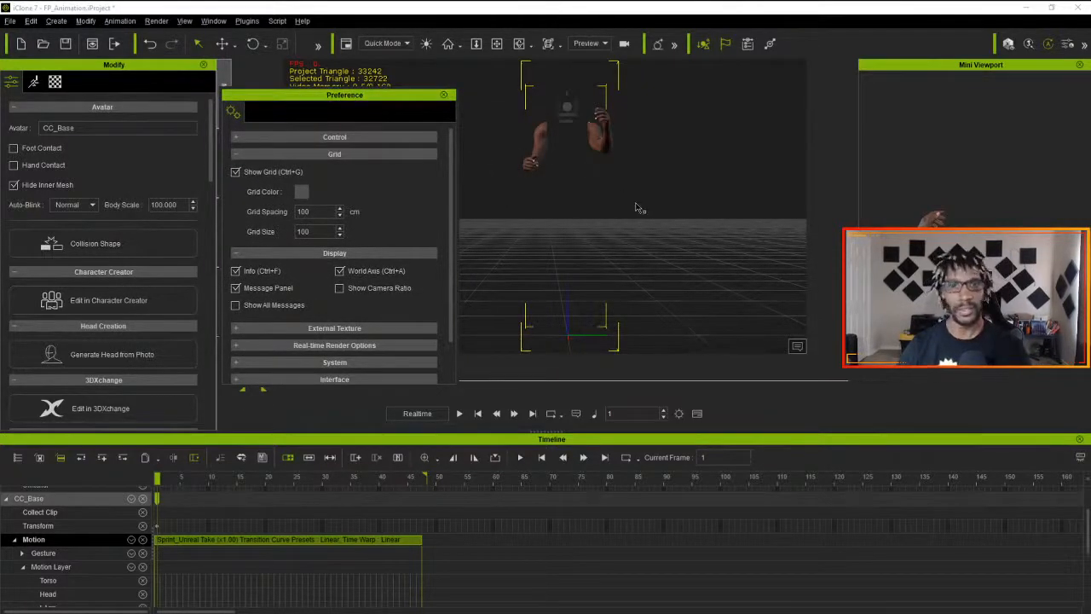
- Set the viewport grid color to the dark purple #50074c
{"action": "left_click_drag", "start_coordinate": [380, 101], "coordinate": [419, 96]}
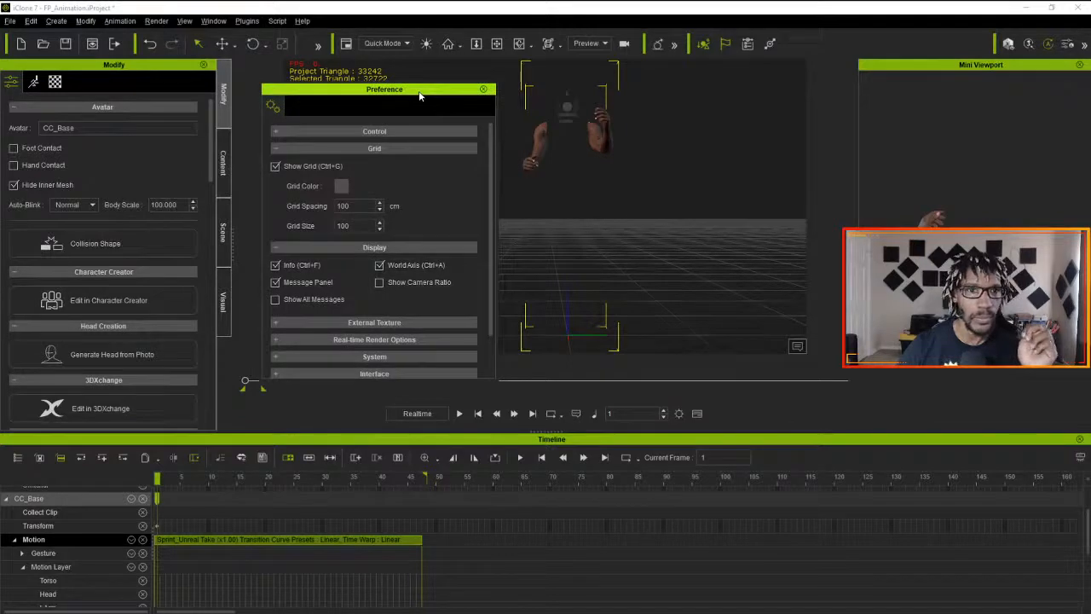
{"action": "left_click", "coordinate": [341, 186]}
{"action": "left_click", "coordinate": [413, 151]}
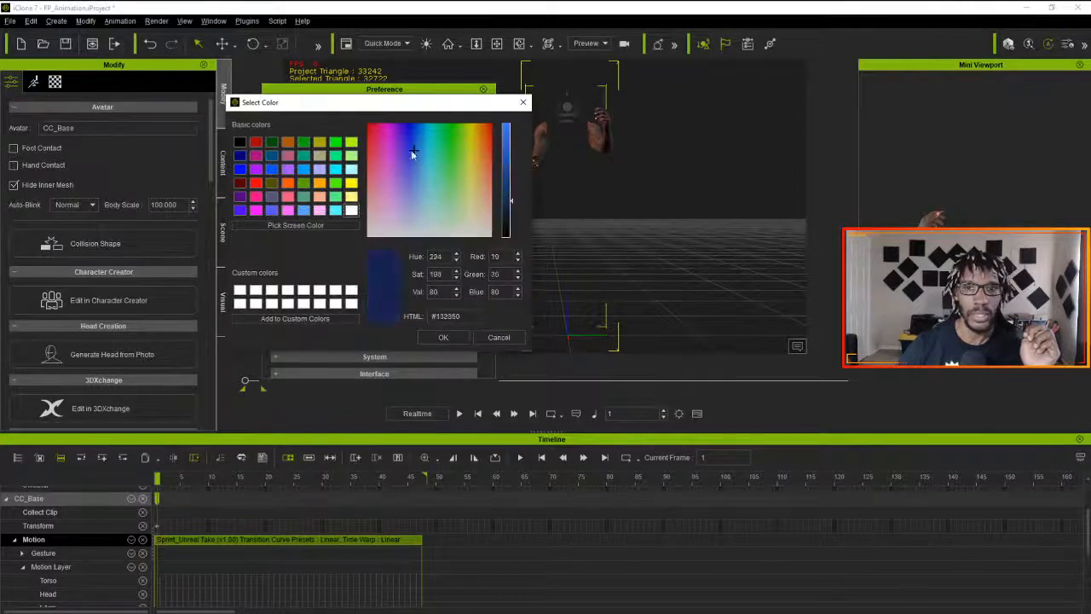
{"action": "left_click_drag", "start_coordinate": [413, 152], "coordinate": [386, 134]}
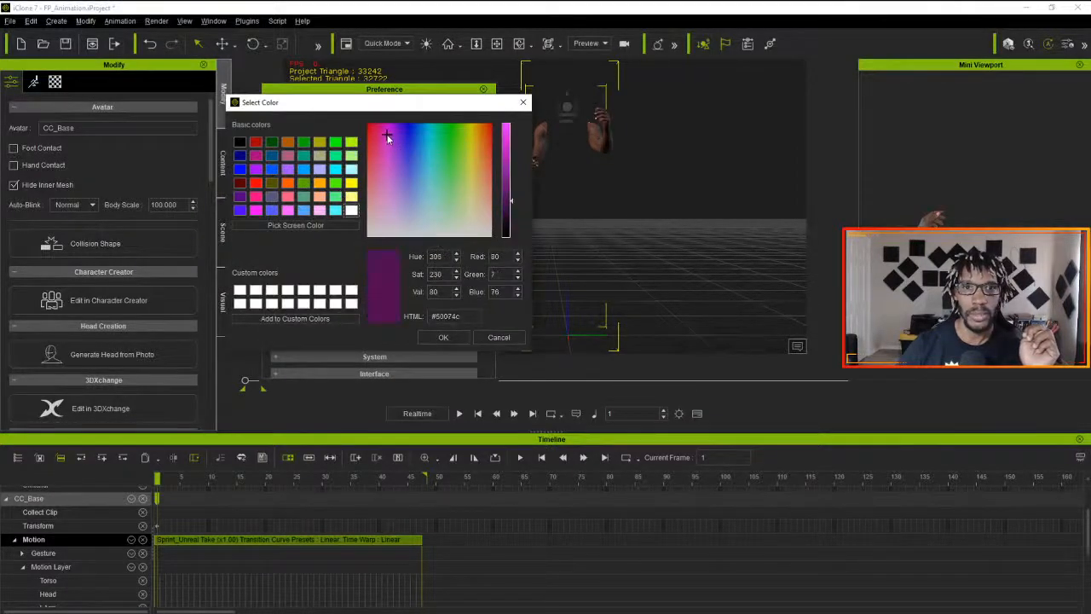
{"action": "left_click", "coordinate": [441, 338]}
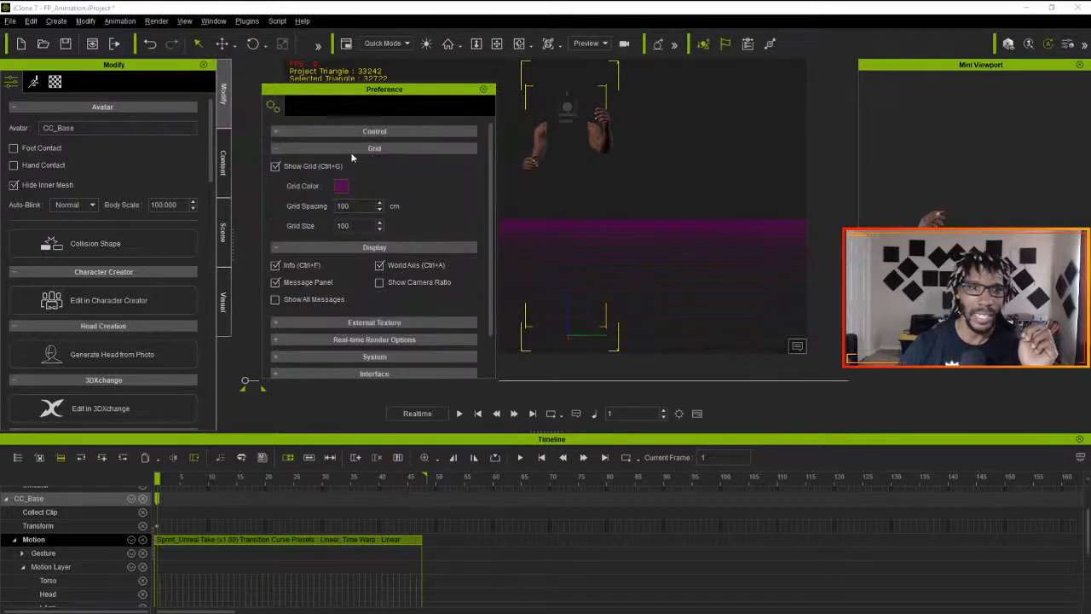
- Look through the external texture, real-time render, Iray, key tangent and interface preferences, and close the preferences
{"action": "left_click", "coordinate": [375, 148]}
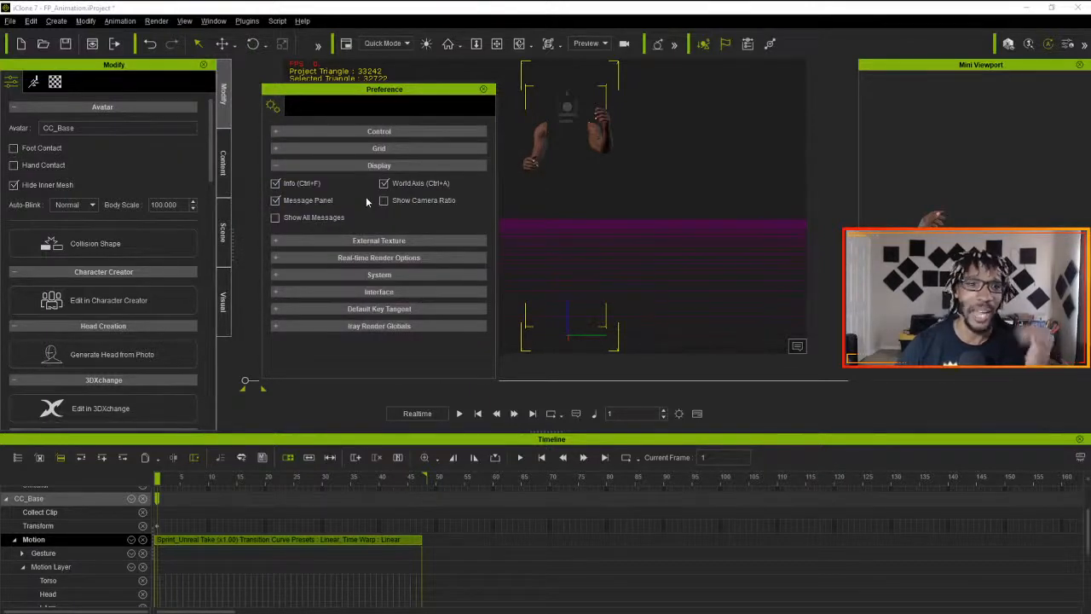
{"action": "left_click", "coordinate": [369, 165]}
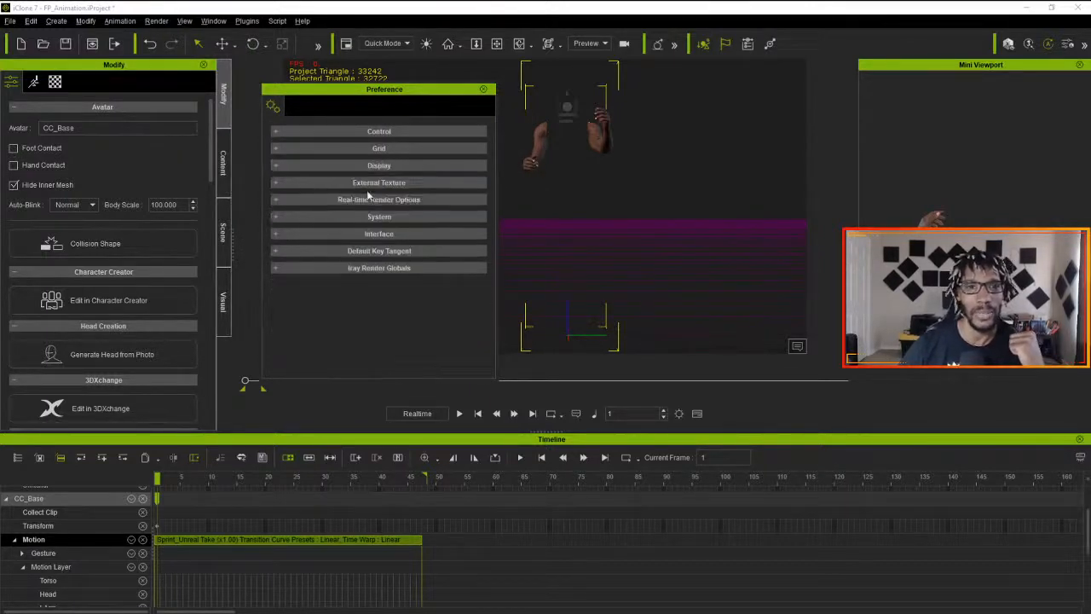
{"action": "left_click", "coordinate": [369, 183]}
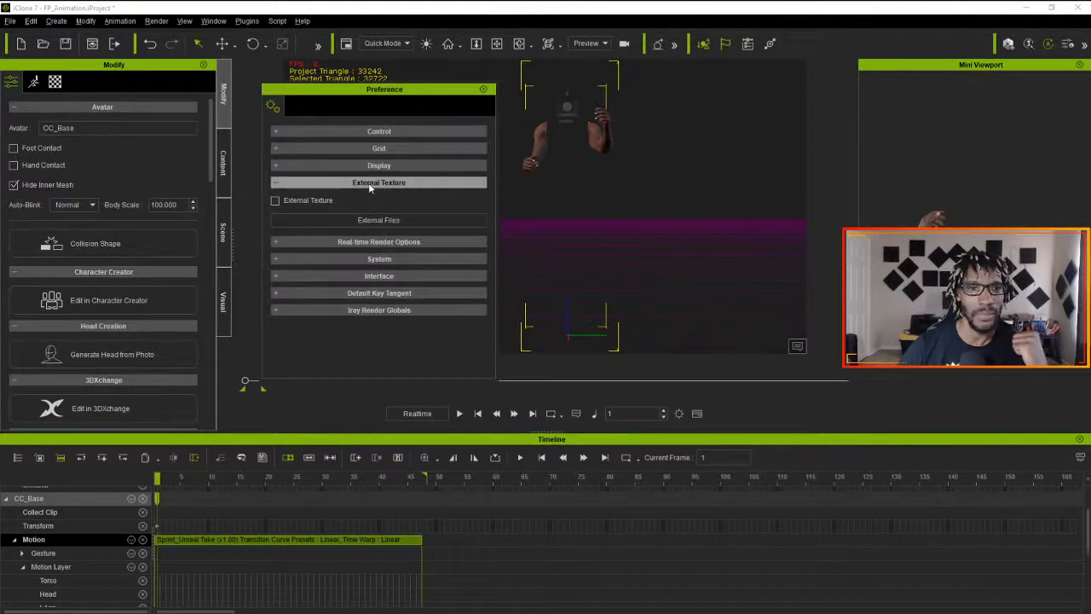
{"action": "left_click", "coordinate": [368, 182]}
{"action": "left_click", "coordinate": [368, 198]}
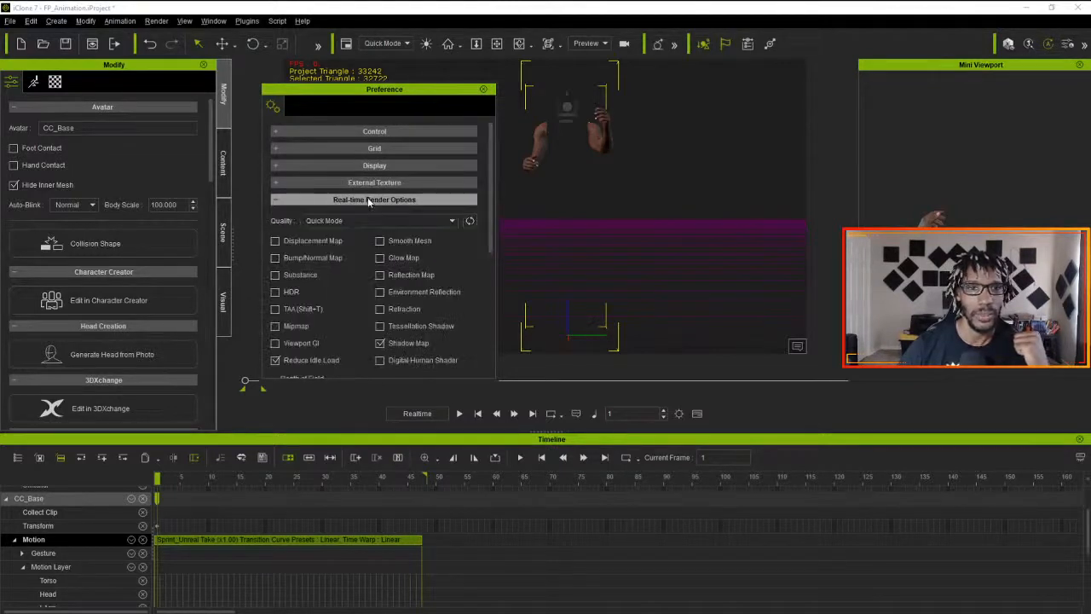
{"action": "left_click", "coordinate": [367, 199]}
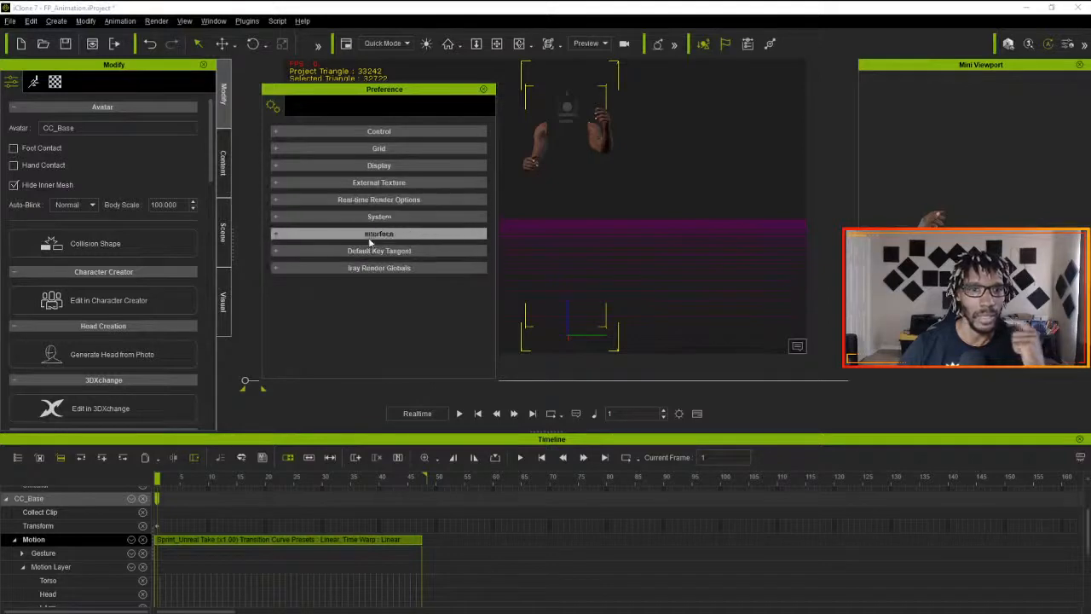
{"action": "left_click", "coordinate": [379, 267]}
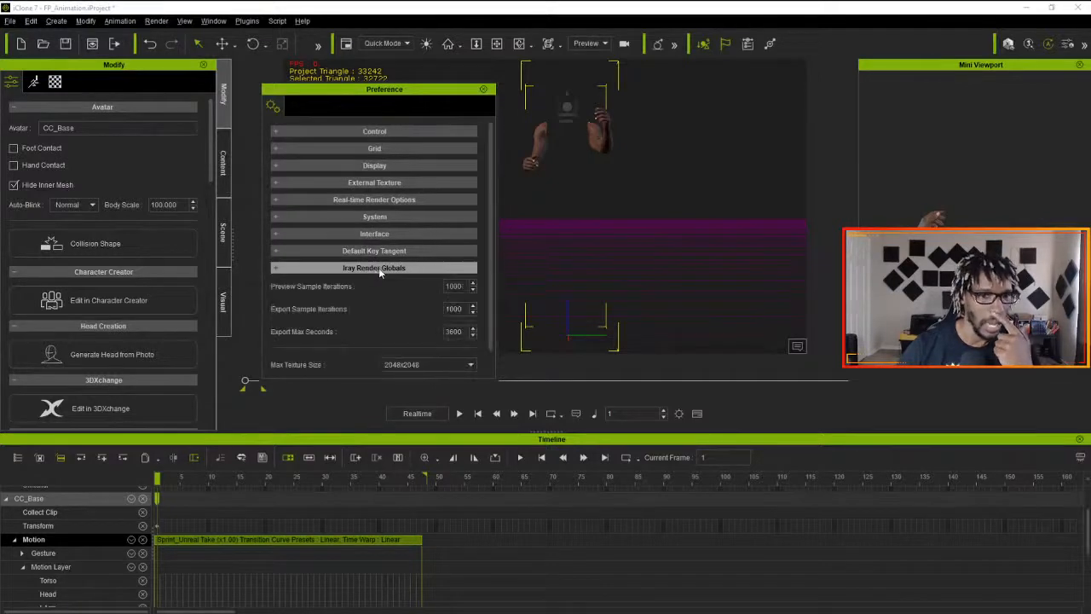
{"action": "left_click", "coordinate": [379, 268]}
{"action": "left_click", "coordinate": [378, 251]}
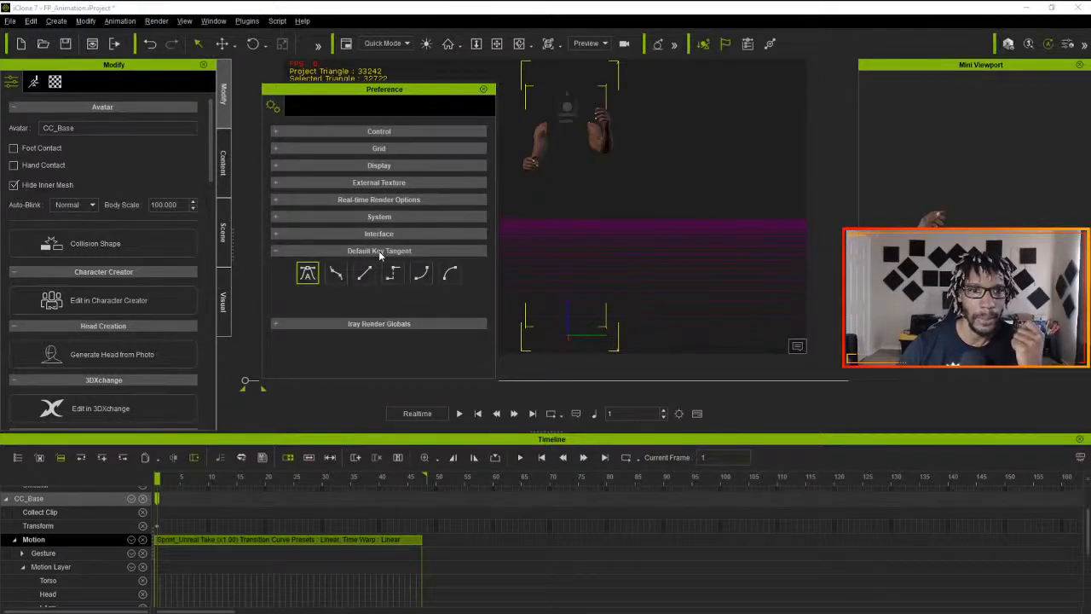
{"action": "left_click", "coordinate": [380, 252]}
{"action": "left_click", "coordinate": [383, 235]}
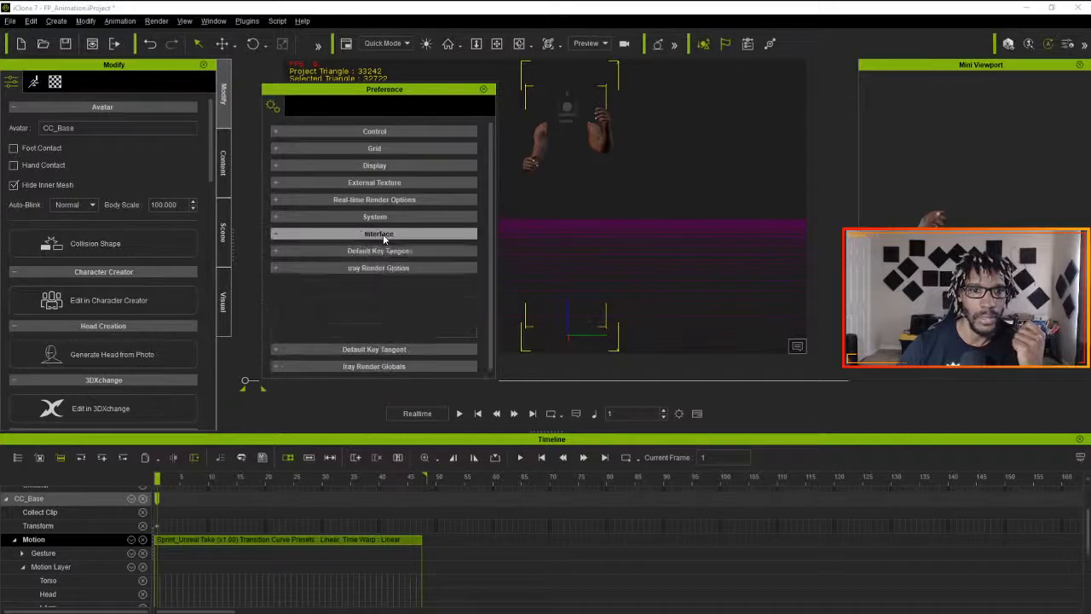
{"action": "left_click", "coordinate": [383, 234]}
{"action": "left_click", "coordinate": [485, 90]}
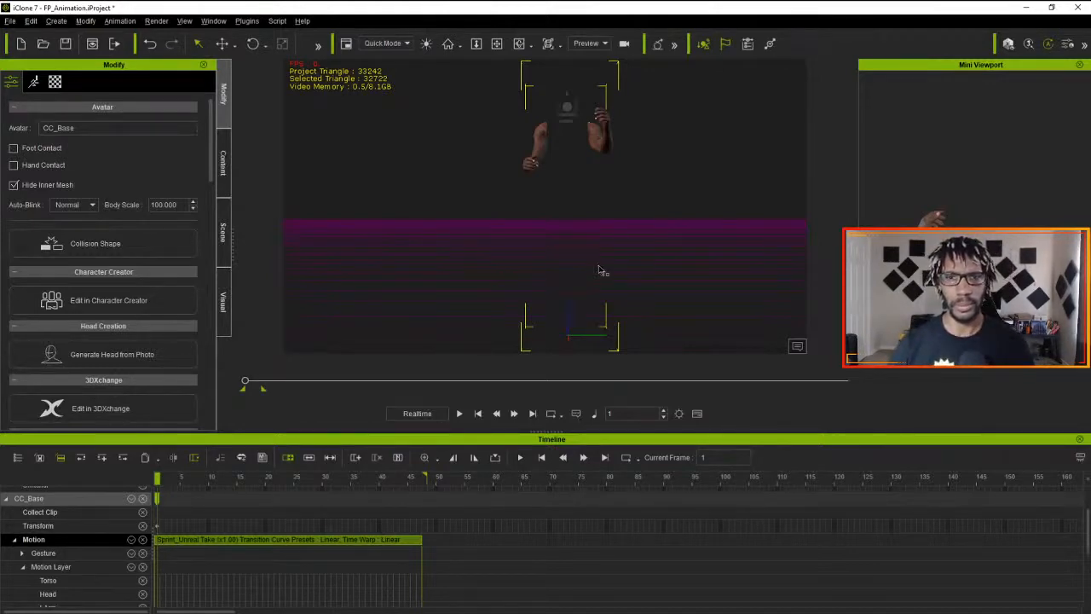
- View the arms from the side in the preview, and switch the viewport to the scene's Camera view
{"action": "middle_click_drag", "start_coordinate": [650, 268], "coordinate": [624, 255]}
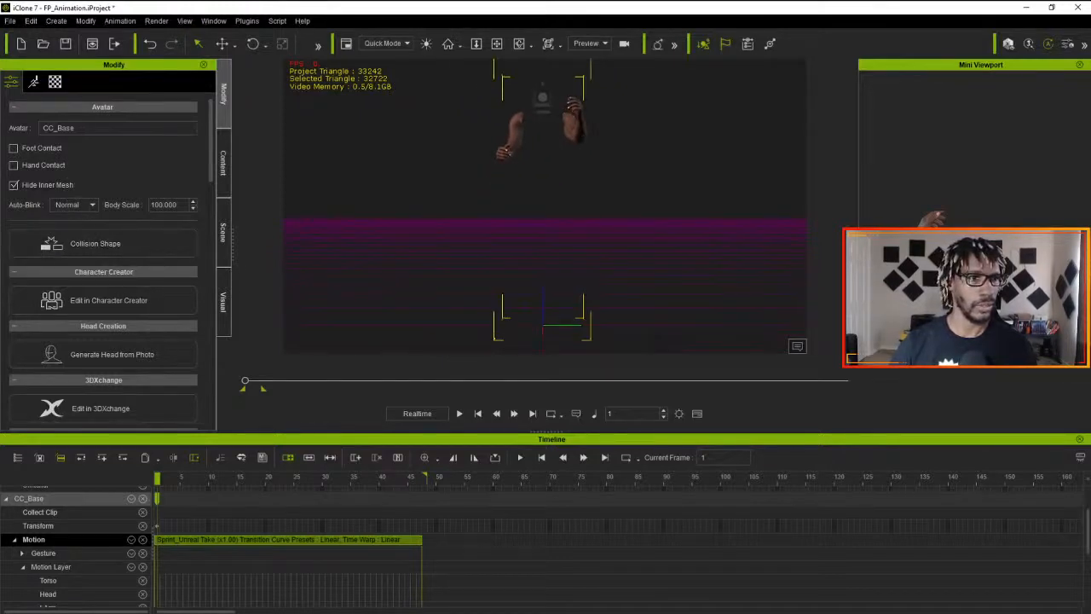
{"action": "scroll", "coordinate": [145, 261], "scroll_direction": "down", "scroll_amount": 5}
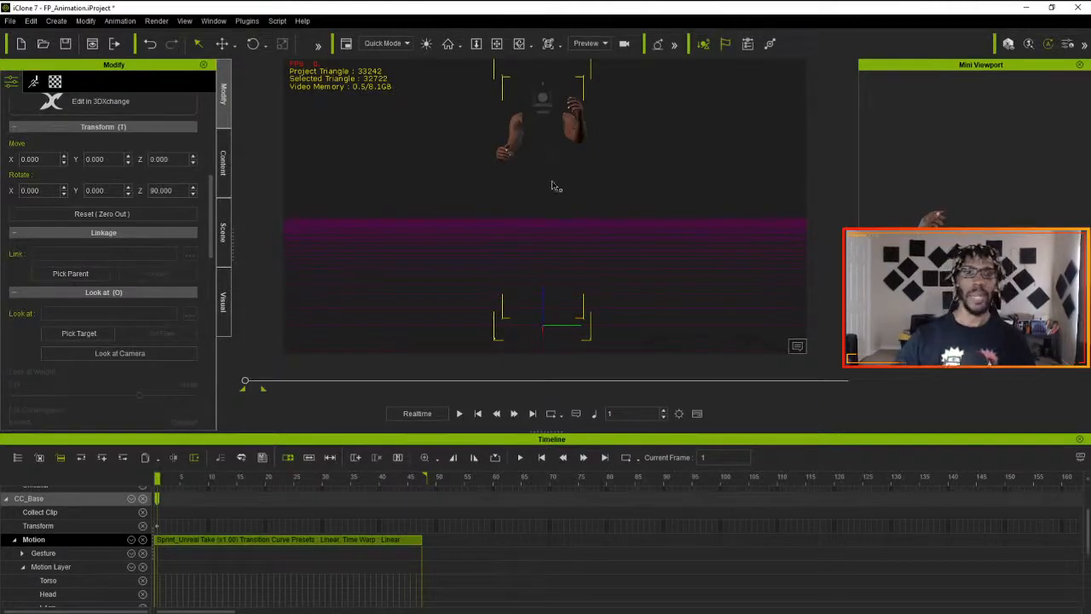
{"action": "right_click_drag", "start_coordinate": [493, 122], "coordinate": [446, 130]}
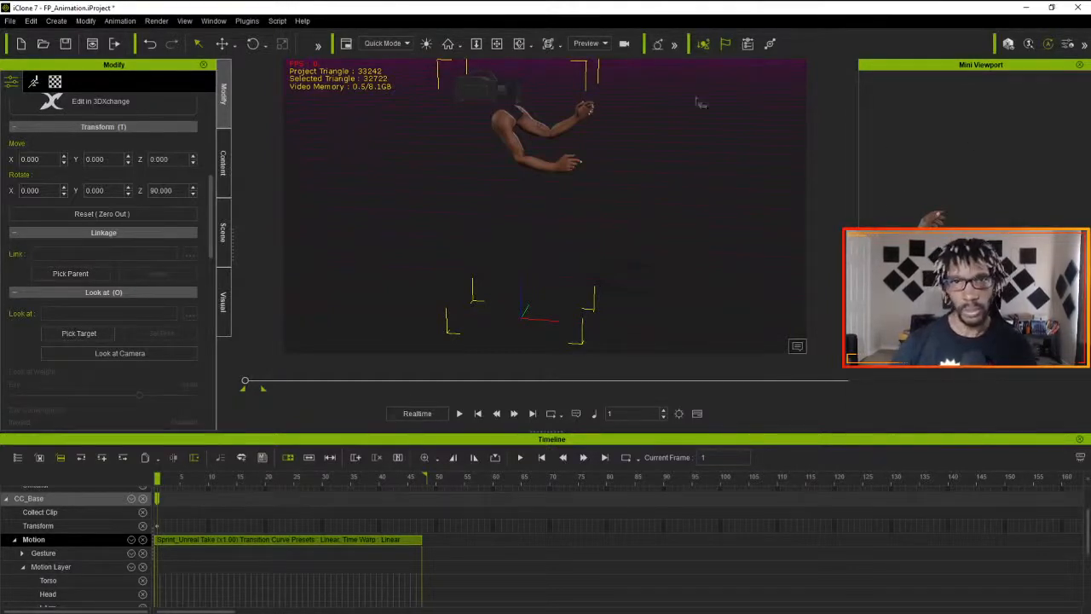
{"action": "left_click", "coordinate": [588, 43]}
{"action": "left_click", "coordinate": [586, 70]}
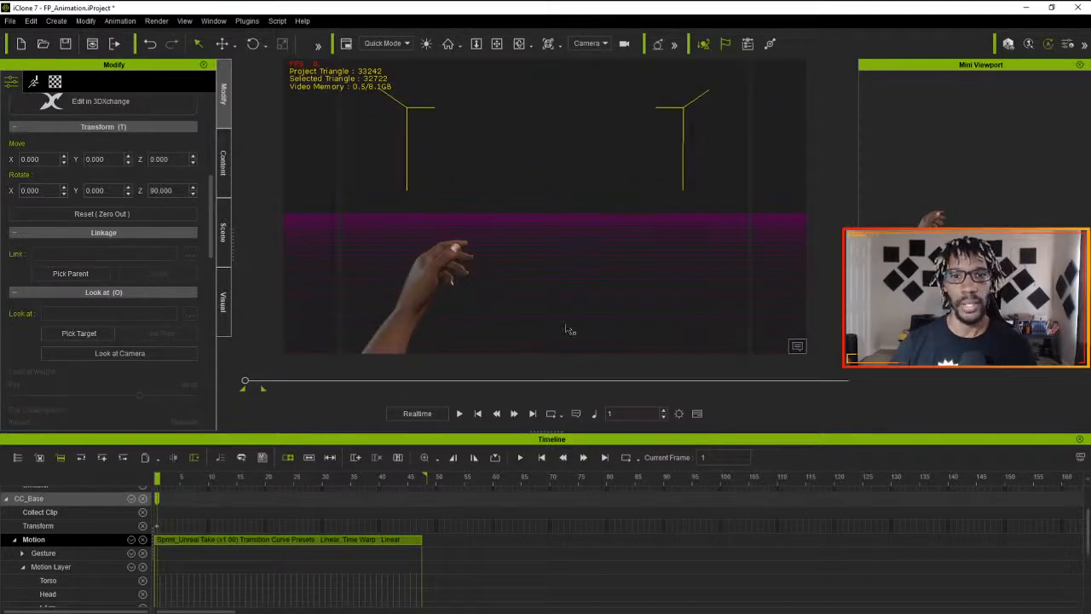
- Play the sprint animation through the camera, including with loop playback on, and return to the first frame
{"action": "left_click", "coordinate": [458, 413]}
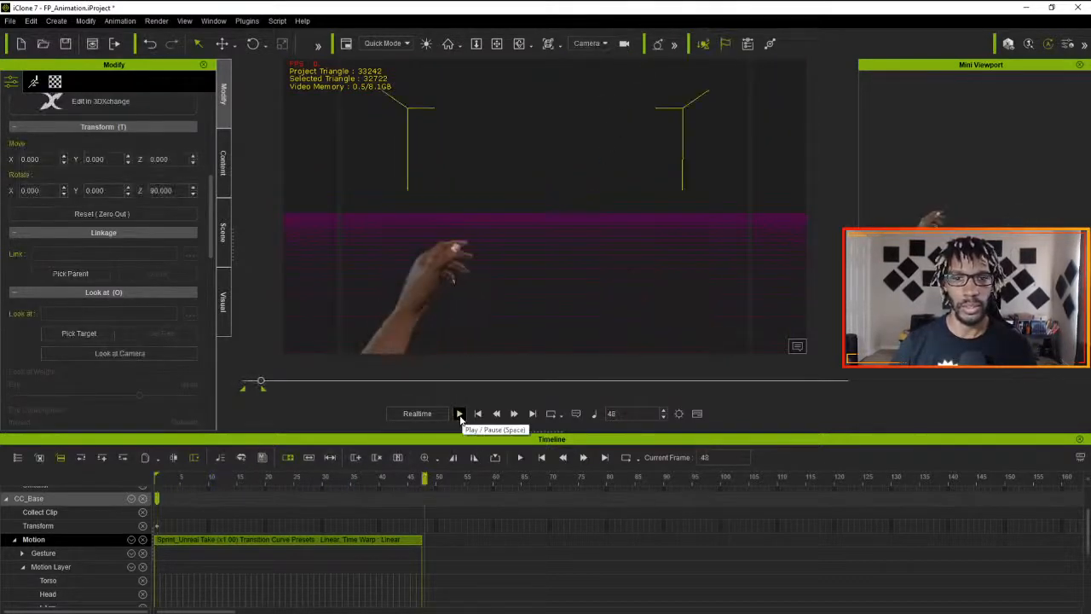
{"action": "left_click", "coordinate": [478, 415]}
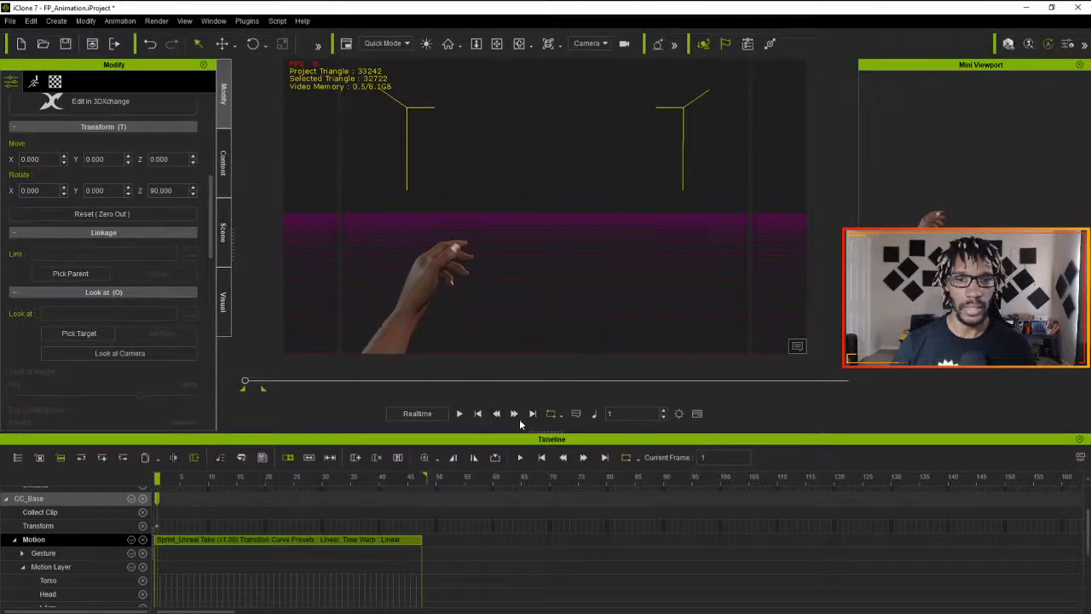
{"action": "left_click", "coordinate": [458, 414]}
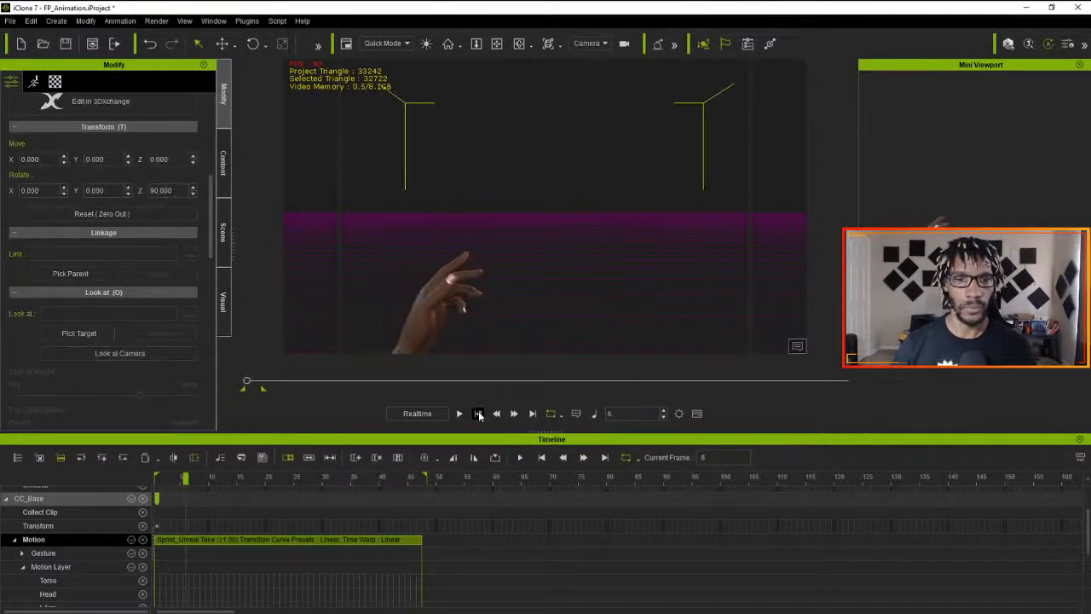
{"action": "left_click", "coordinate": [478, 414]}
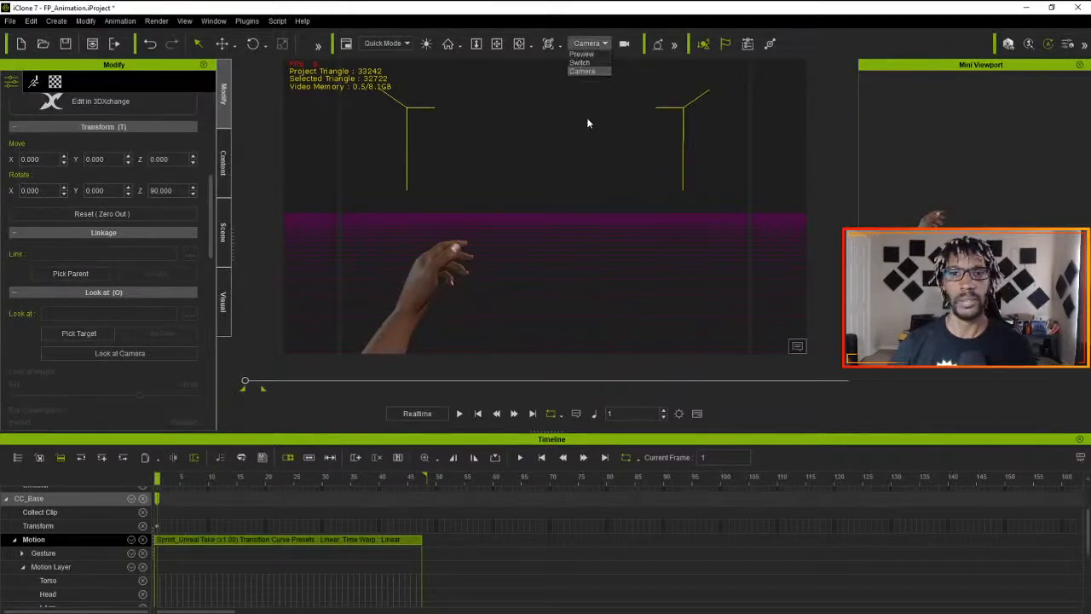
- Set the viewport back to the Preview camera and switch to the iClone 3DXchange 7 window
{"action": "left_click", "coordinate": [582, 54]}
{"action": "key", "text": "alt+Tab"}
{"action": "key", "text": "Tab"}
{"action": "key", "text": "Tab"}
{"action": "key", "text": "Tab"}
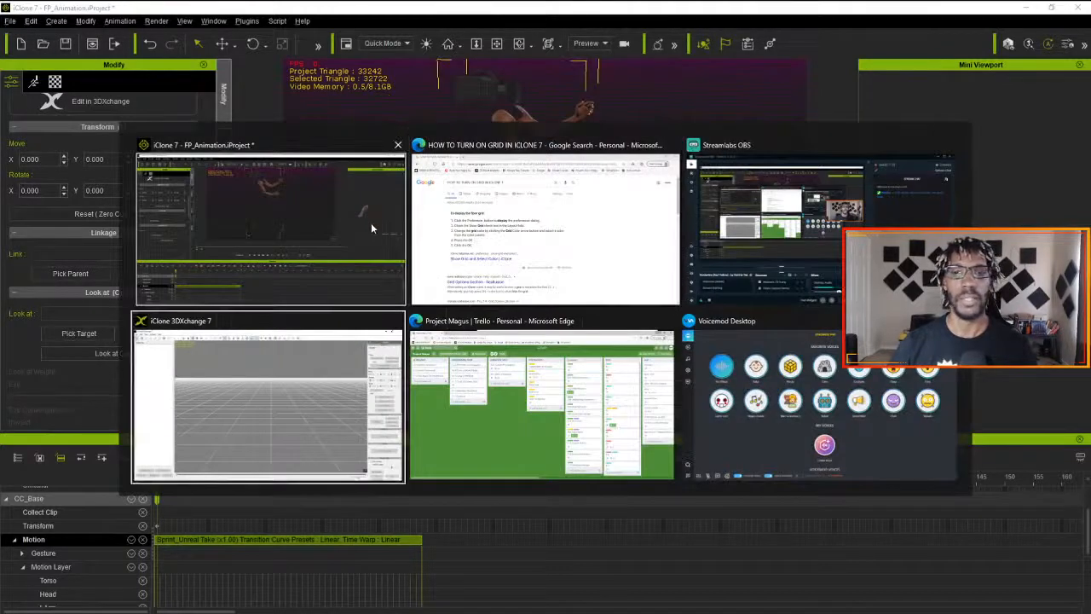
{"action": "key", "text": "Tab"}
{"action": "key", "text": "Tab"}
{"action": "key", "text": "Tab"}
{"action": "key", "text": "Tab"}
{"action": "key", "text": "Tab"}
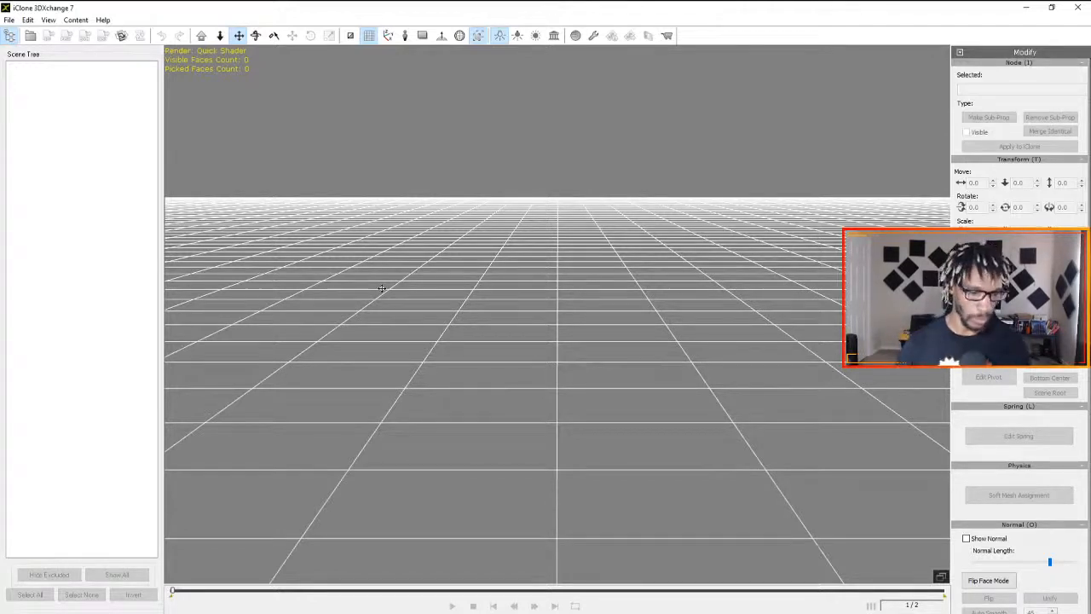
- Open the Epic Games Launcher and go to the vault in its Unreal Engine library
{"action": "key", "text": "super"}
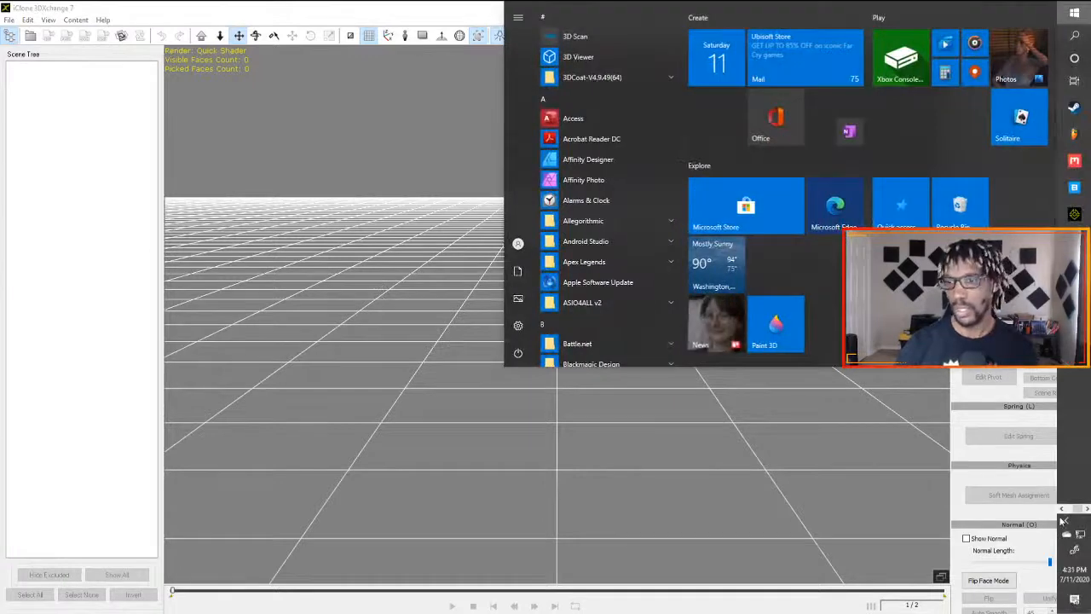
{"action": "left_click", "coordinate": [1073, 213]}
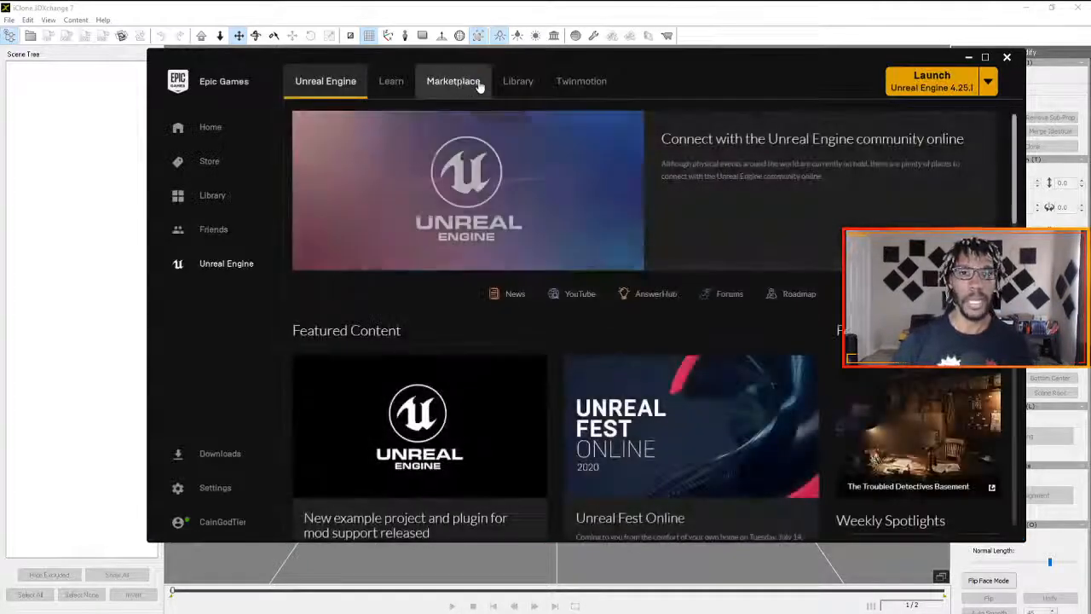
{"action": "left_click", "coordinate": [517, 90]}
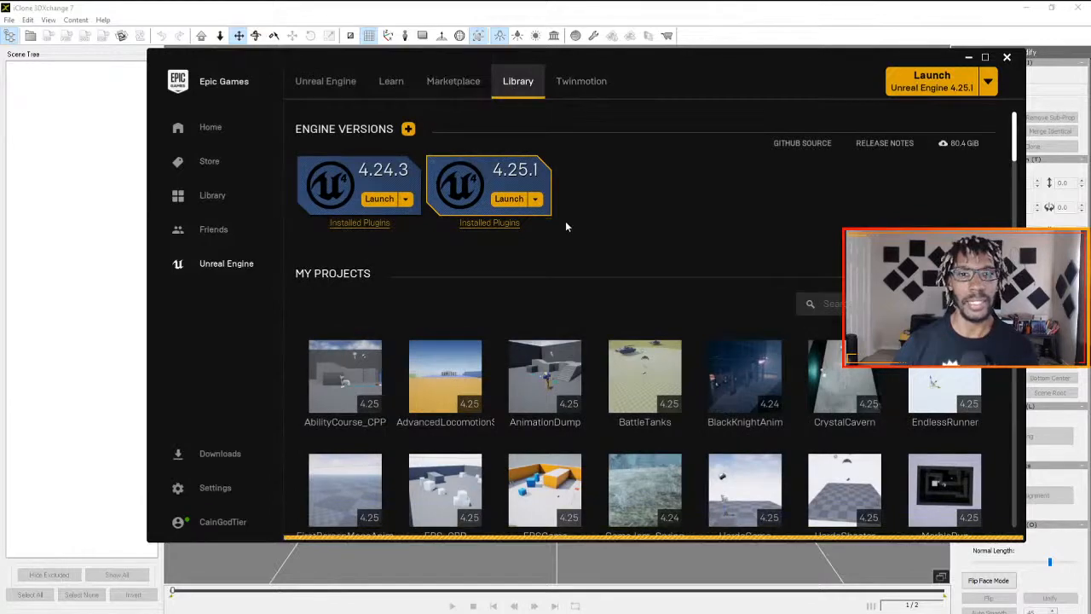
{"action": "scroll", "coordinate": [608, 189], "scroll_direction": "down", "scroll_amount": 10}
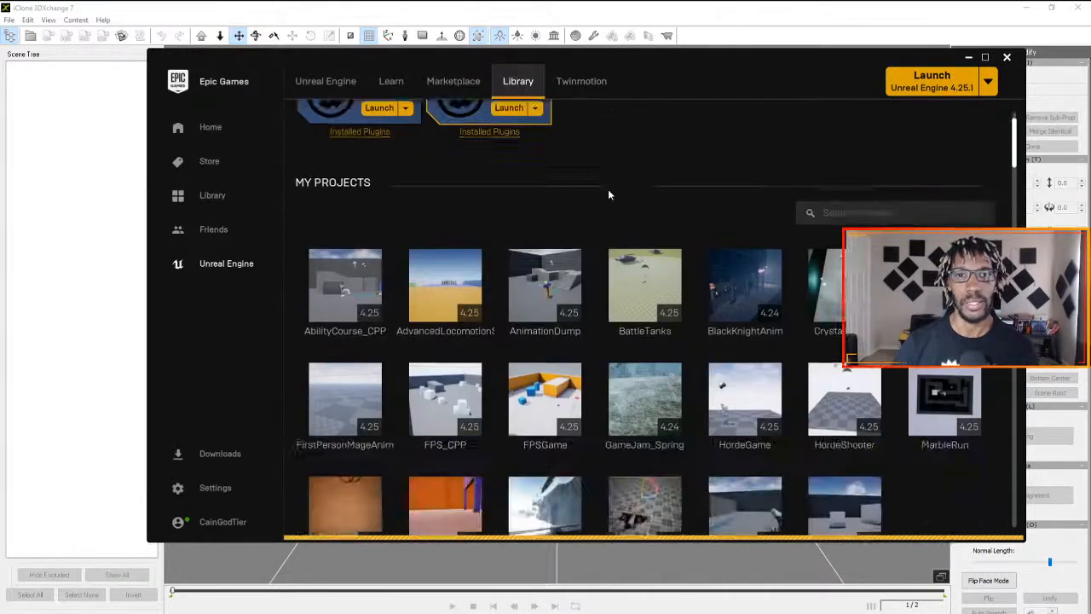
{"action": "scroll", "coordinate": [601, 272], "scroll_direction": "down", "scroll_amount": 3}
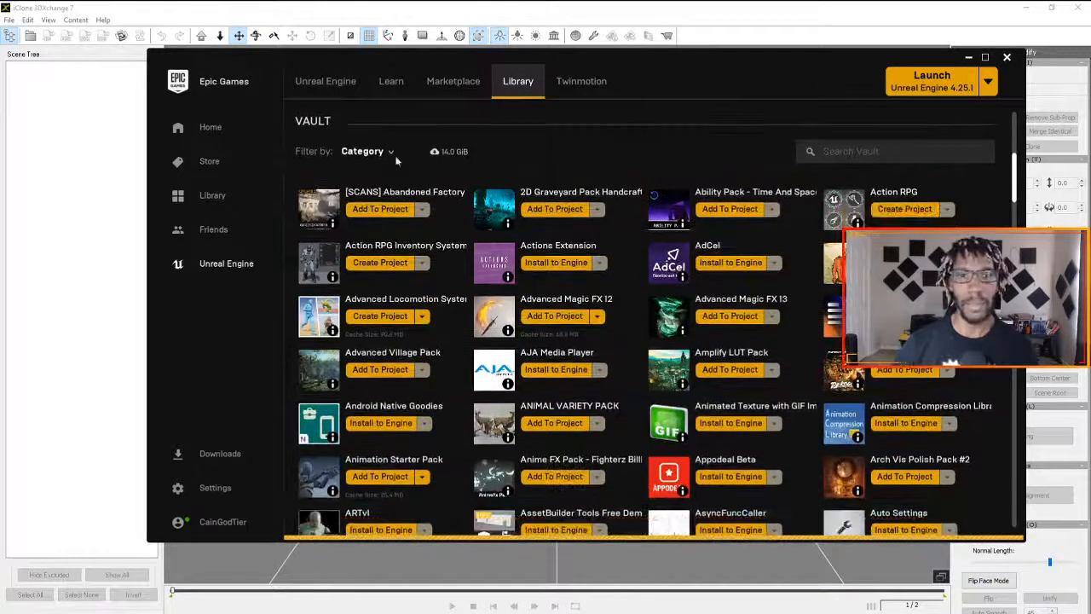
- Filter the vault by category to show only Animations
{"action": "left_click", "coordinate": [366, 151]}
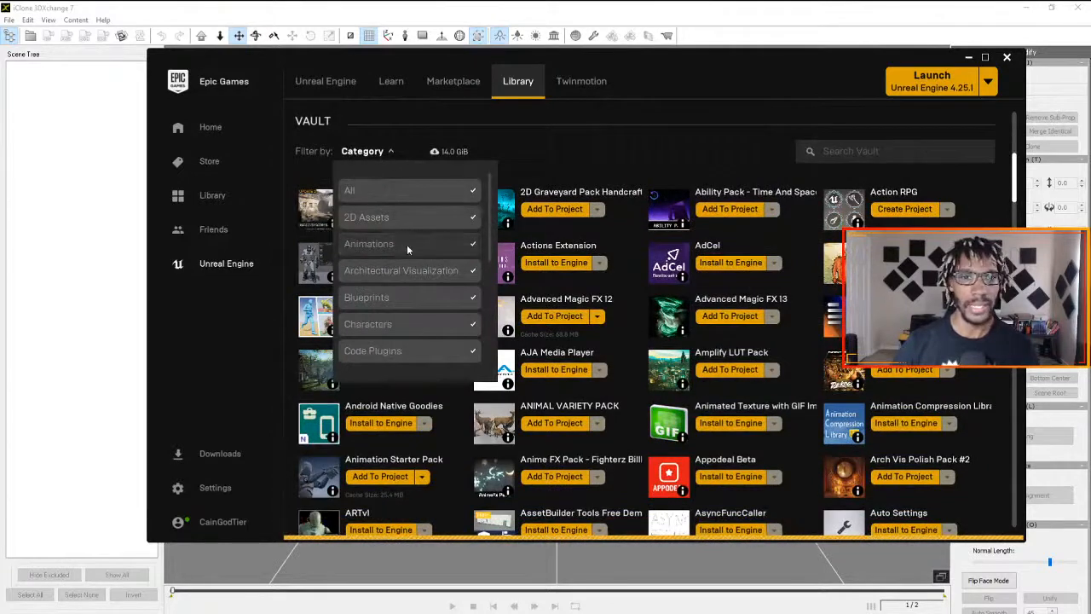
{"action": "left_click", "coordinate": [386, 192]}
{"action": "left_click", "coordinate": [391, 155]}
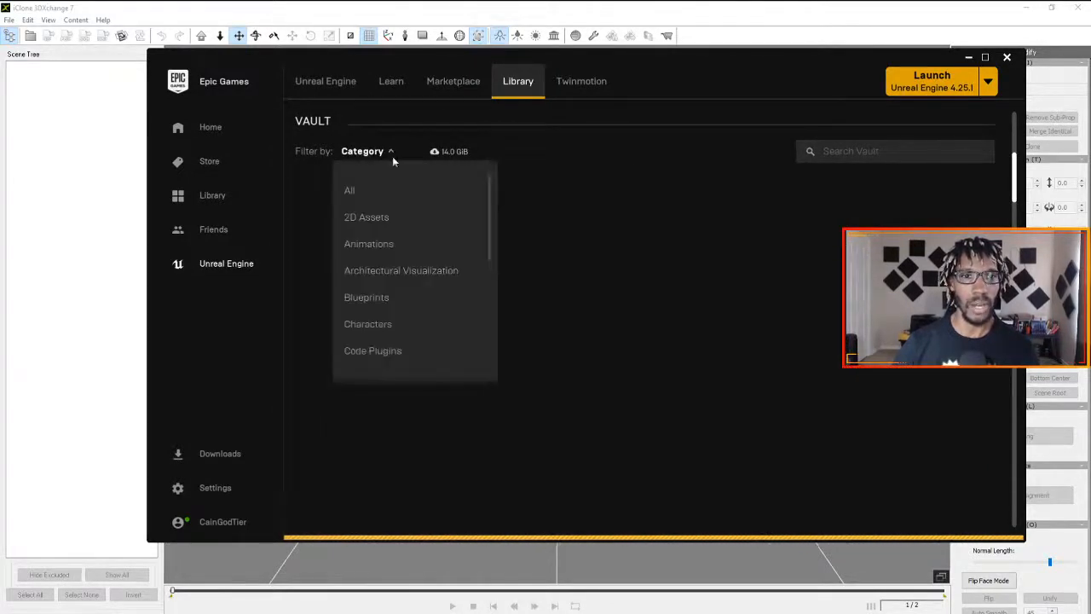
{"action": "left_click", "coordinate": [398, 242]}
{"action": "left_click", "coordinate": [593, 458]}
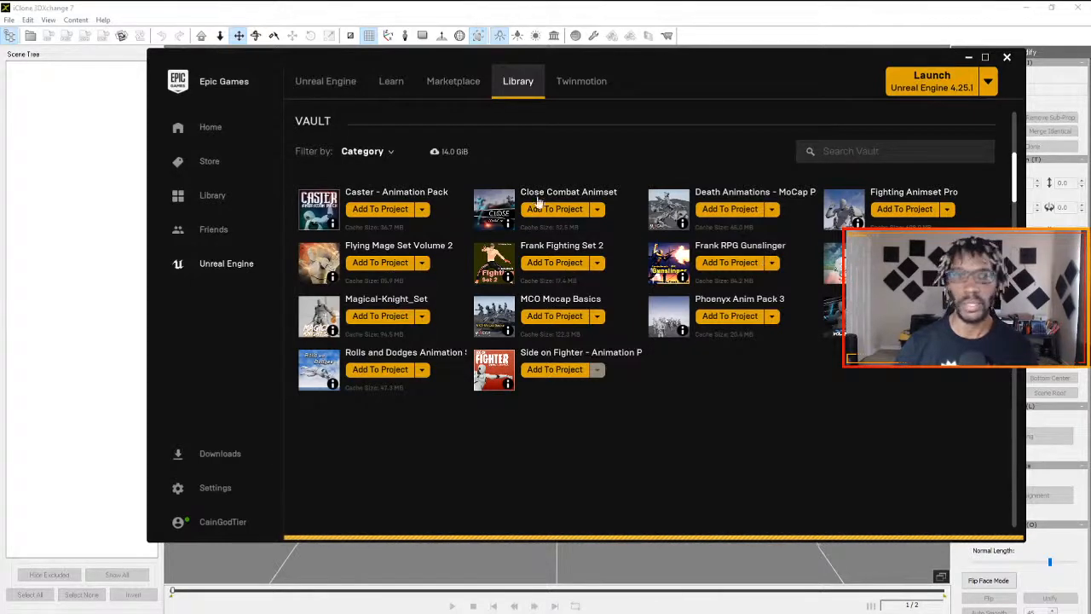
- Change the vault's category filter to only Complete Projects, look for the first-person mage animation pack, and minimize the launcher
{"action": "left_click", "coordinate": [388, 151]}
{"action": "left_click", "coordinate": [377, 192]}
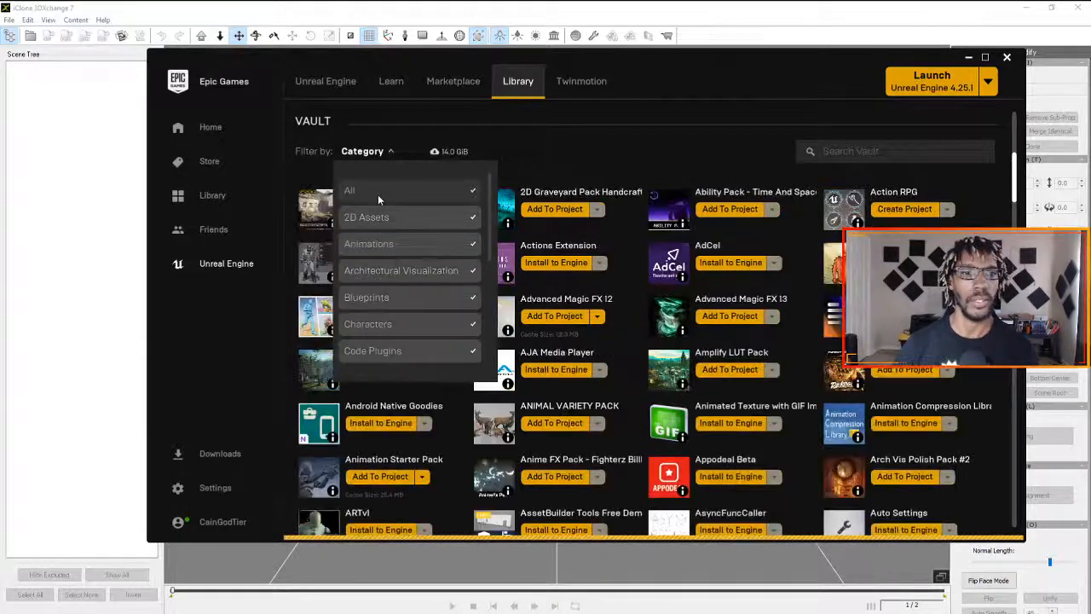
{"action": "scroll", "coordinate": [434, 287], "scroll_direction": "down", "scroll_amount": 8}
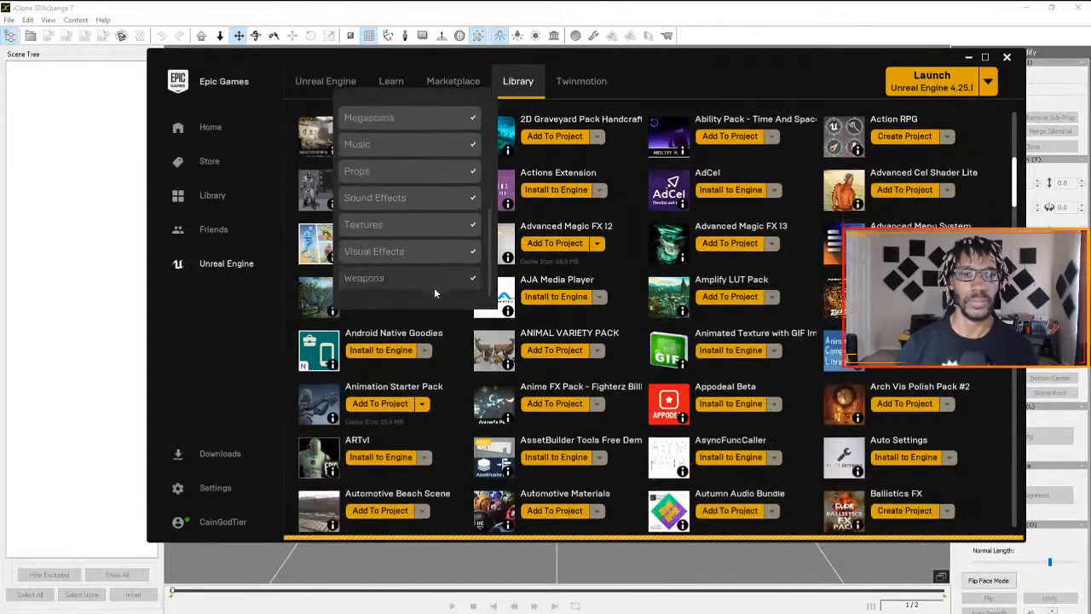
{"action": "scroll", "coordinate": [415, 266], "scroll_direction": "up", "scroll_amount": 10}
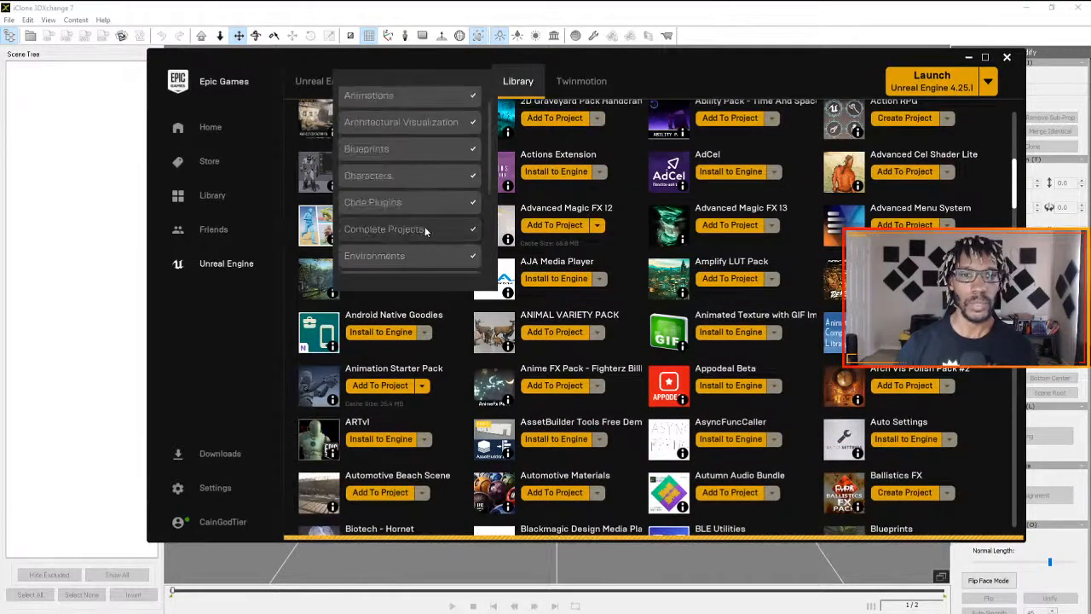
{"action": "left_click", "coordinate": [430, 229]}
{"action": "left_click", "coordinate": [430, 227]}
{"action": "scroll", "coordinate": [428, 217], "scroll_direction": "up", "scroll_amount": 4}
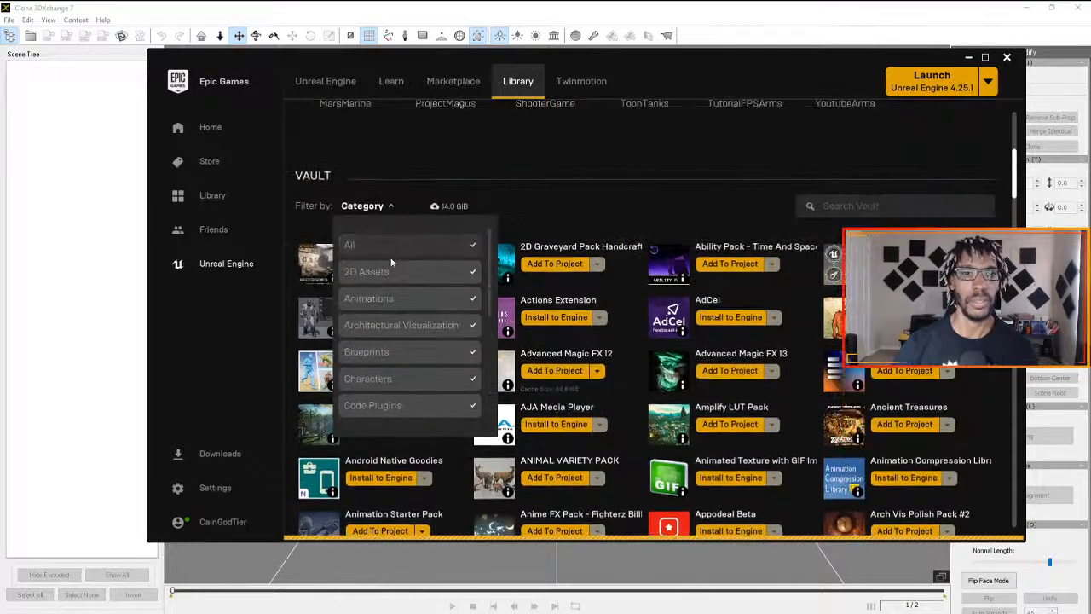
{"action": "left_click", "coordinate": [389, 255]}
{"action": "scroll", "coordinate": [416, 286], "scroll_direction": "down", "scroll_amount": 6}
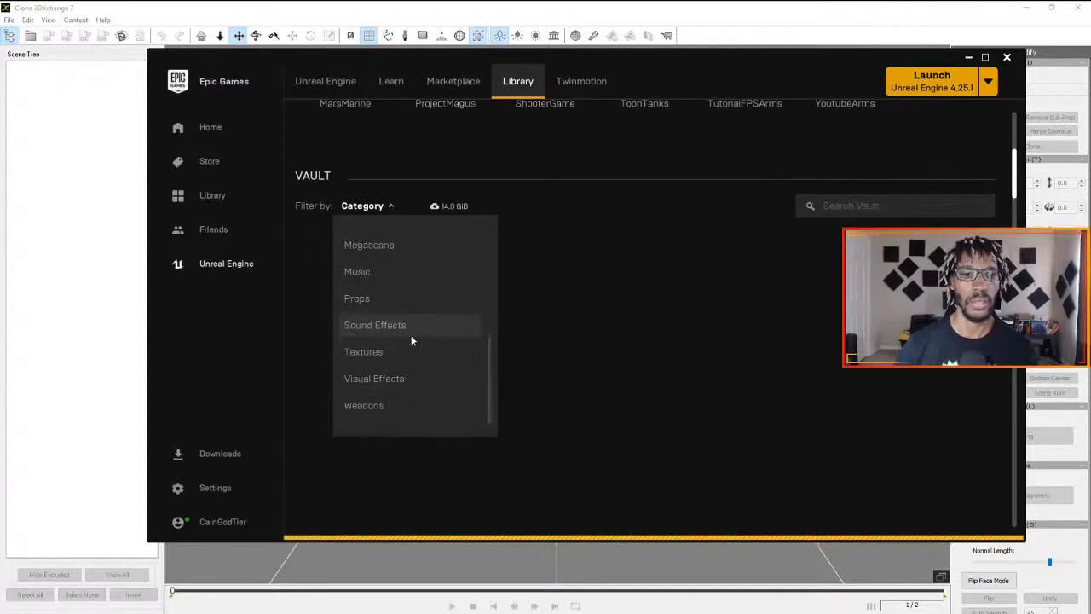
{"action": "scroll", "coordinate": [411, 336], "scroll_direction": "down", "scroll_amount": 1}
{"action": "scroll", "coordinate": [403, 264], "scroll_direction": "up", "scroll_amount": 5}
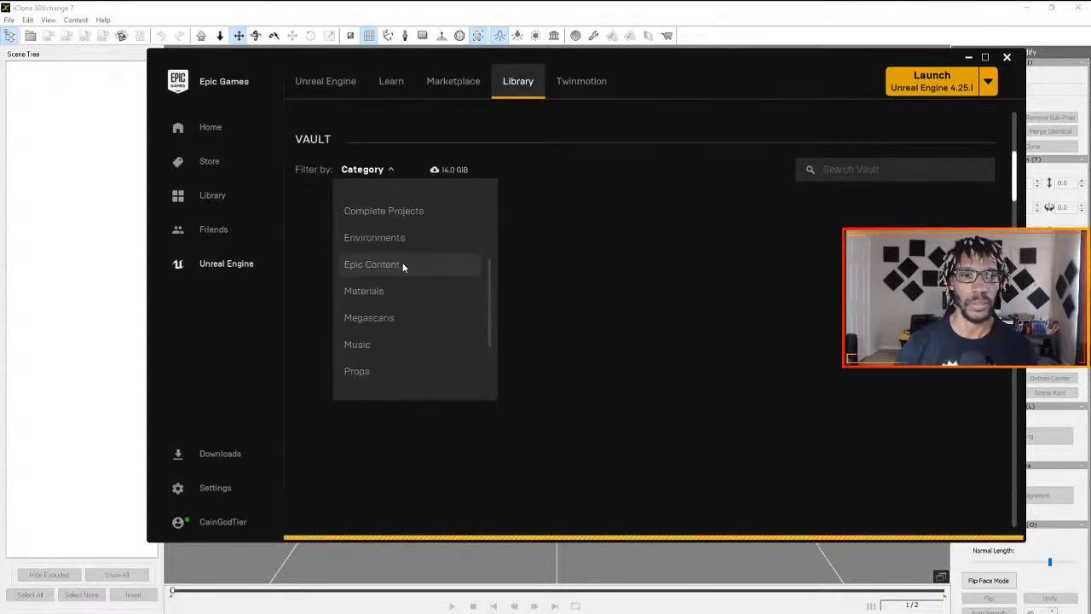
{"action": "left_click", "coordinate": [418, 248]}
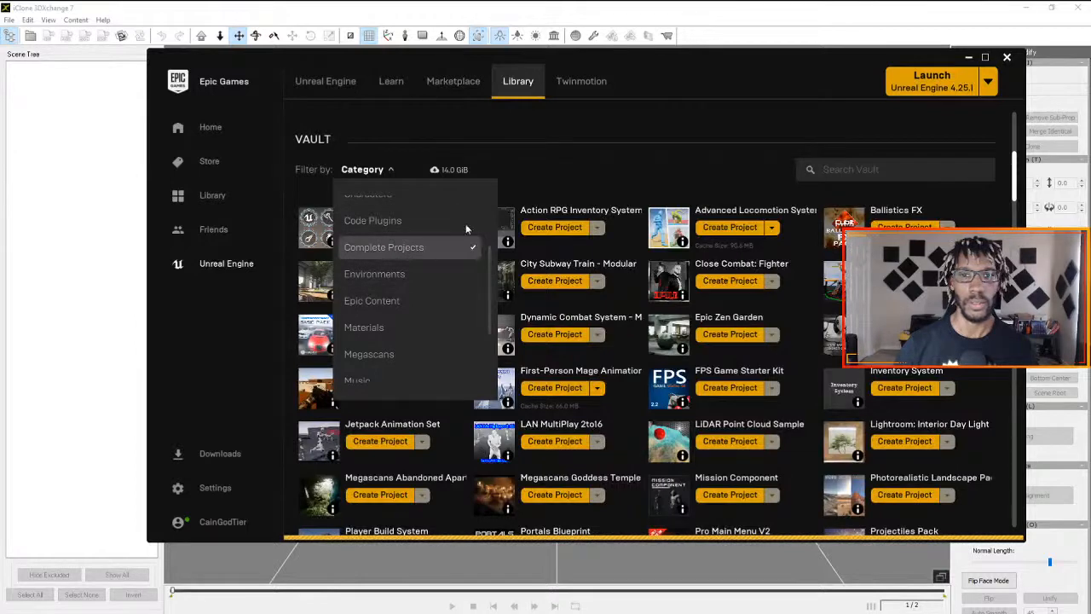
{"action": "scroll", "coordinate": [628, 188], "scroll_direction": "down", "scroll_amount": 2}
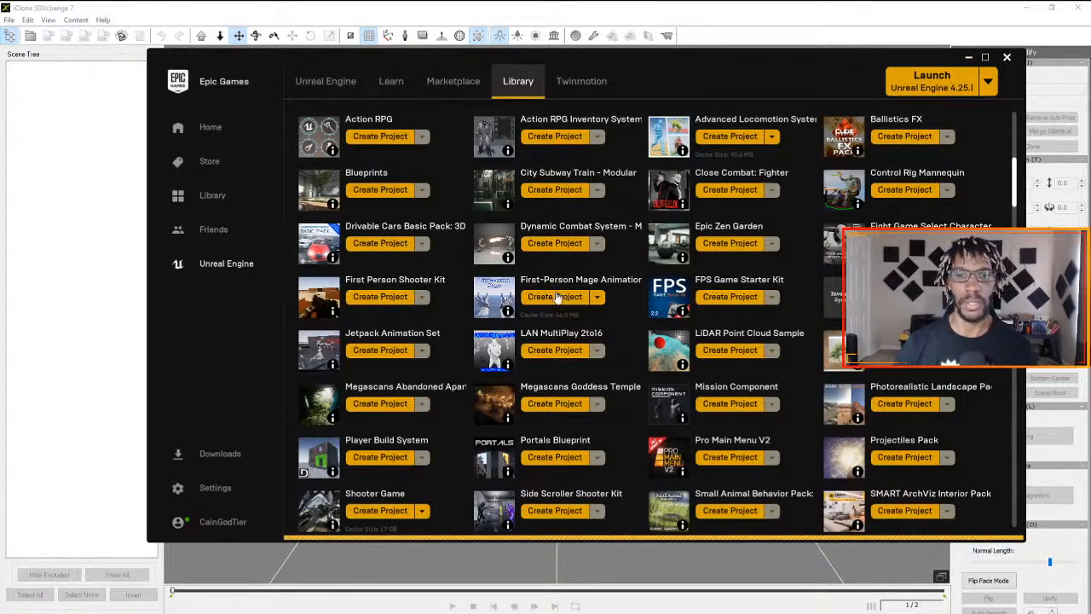
{"action": "left_click", "coordinate": [968, 57]}
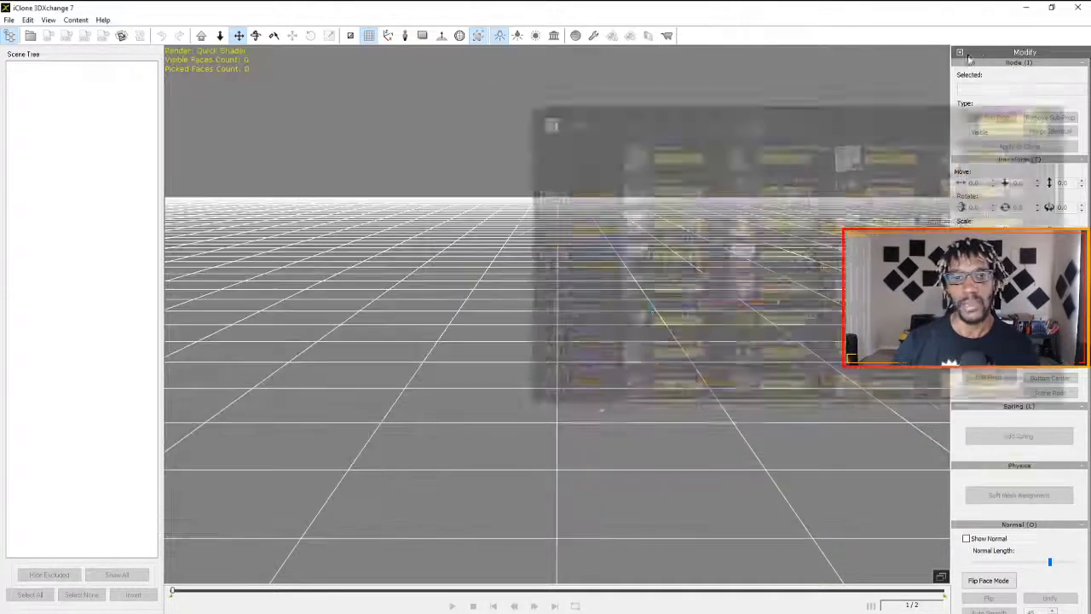
{"action": "key", "text": "alt+Tab"}
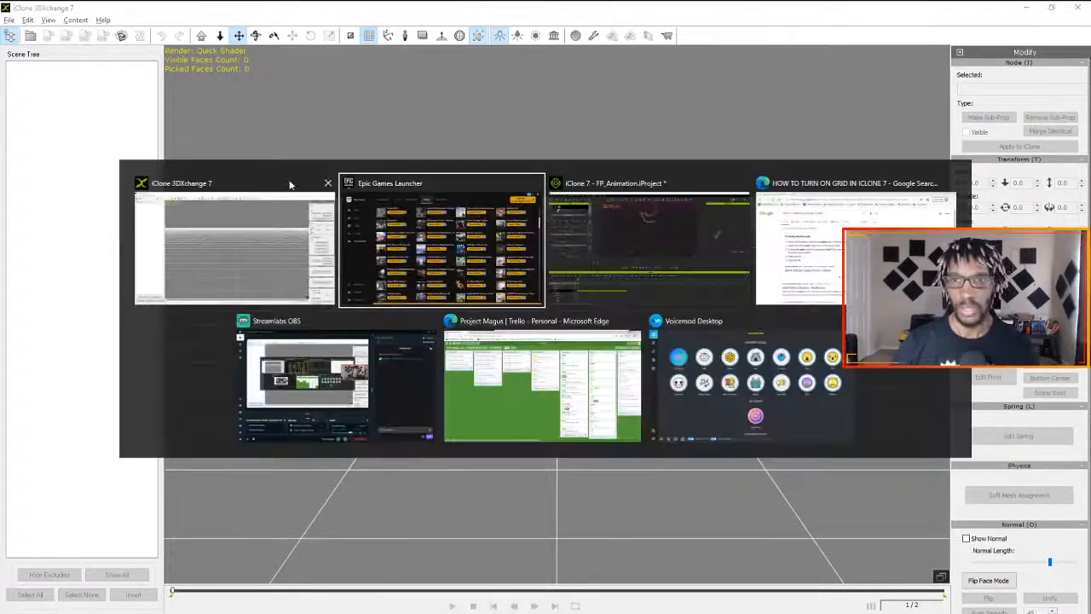
{"action": "key", "text": "alt+Tab"}
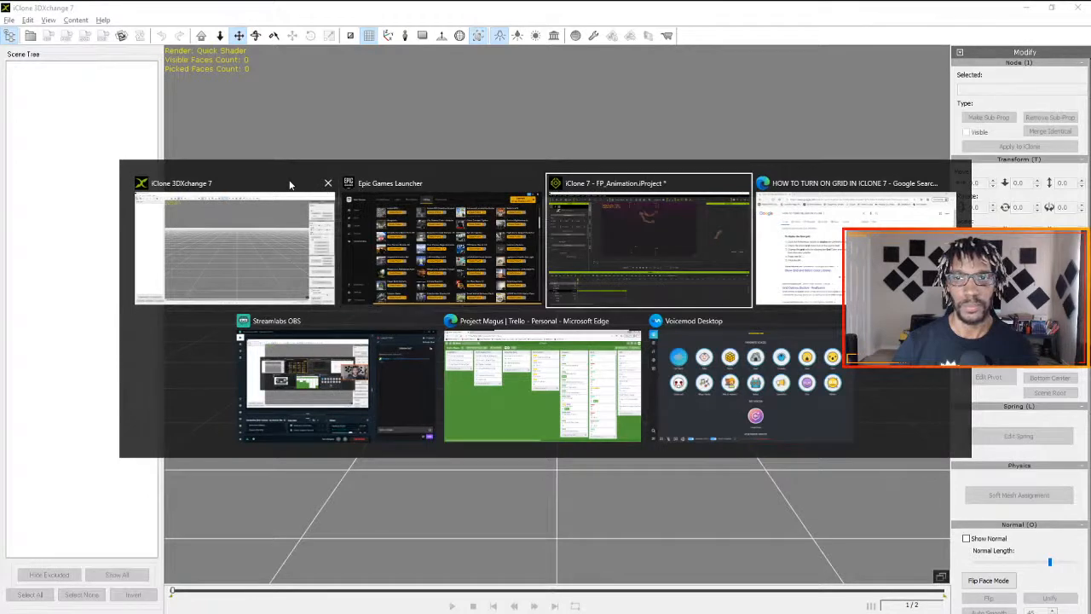
{"action": "key", "text": "alt+Tab"}
{"action": "key", "text": "alt+Tab"}
{"action": "key", "text": "alt+Tab"}
{"action": "key", "text": "alt+Tab"}
{"action": "key", "text": "alt+Tab"}
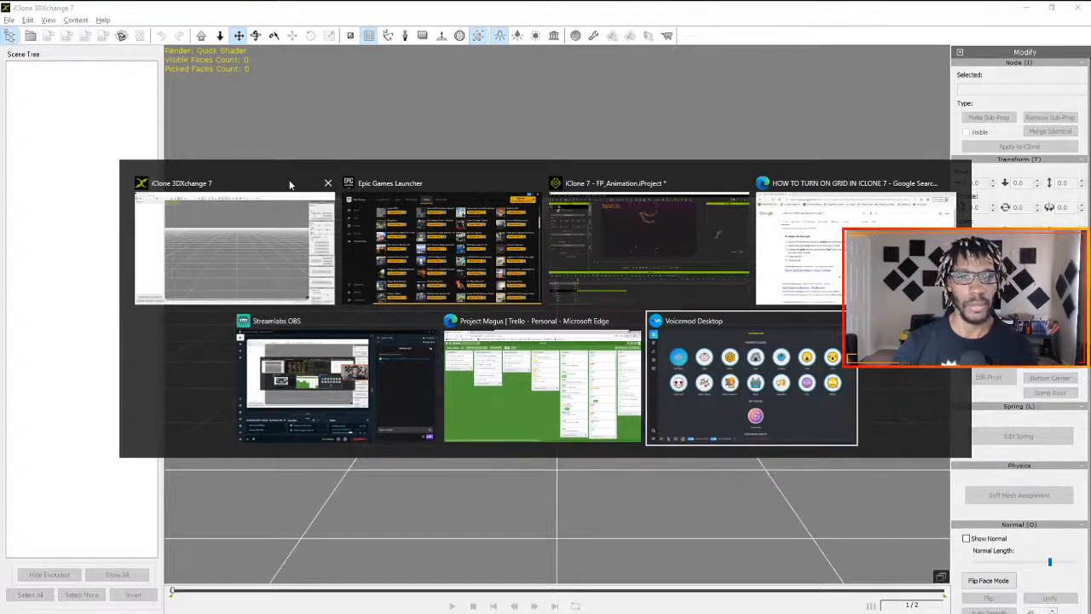
{"action": "key", "text": "alt+Tab"}
{"action": "key", "text": "alt+Tab"}
{"action": "key", "text": "alt+Tab"}
{"action": "key", "text": "alt+Tab"}
{"action": "key", "text": "alt+Tab"}
{"action": "key", "text": "alt+Tab"}
{"action": "key", "text": "alt+Tab"}
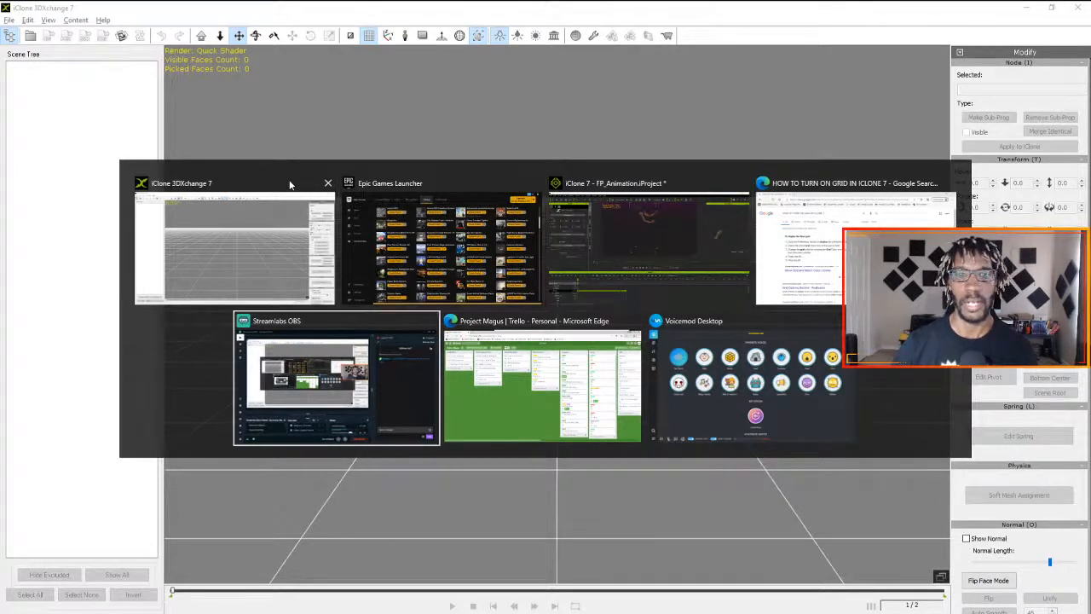
- Open the Animations To Edit folder in File Explorer, look through its animation files, and close the window
{"action": "key", "text": "super"}
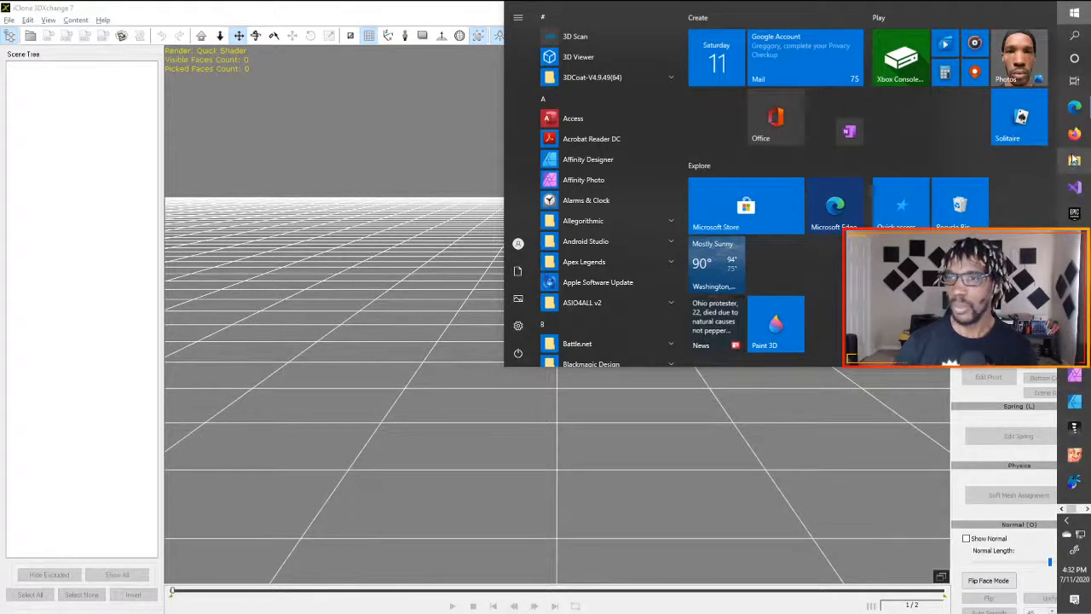
{"action": "key", "text": "super+e"}
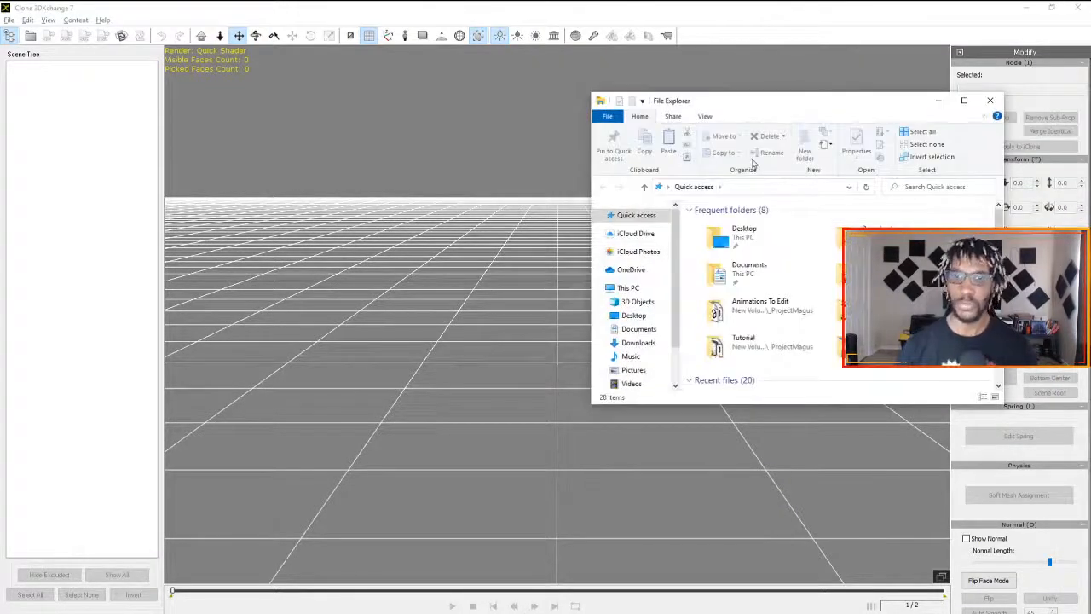
{"action": "double_click", "coordinate": [733, 307]}
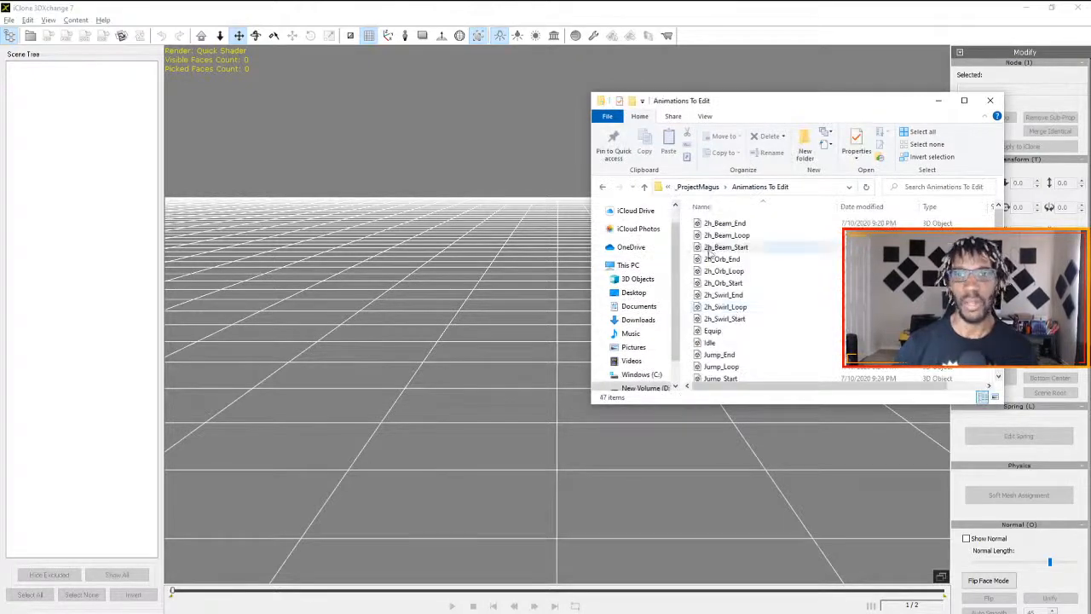
{"action": "scroll", "coordinate": [710, 253], "scroll_direction": "down", "scroll_amount": 11}
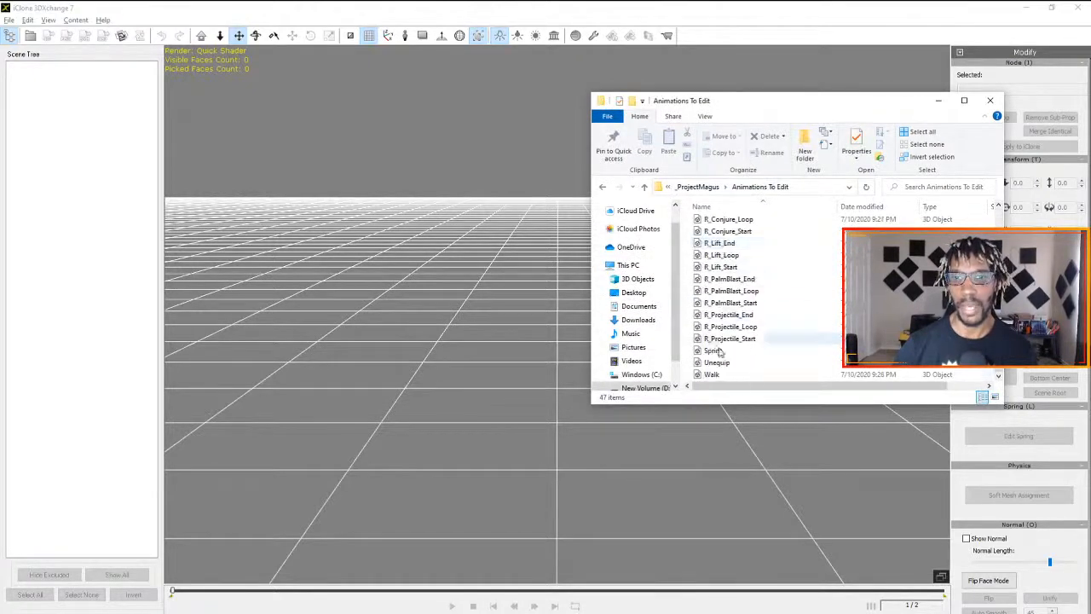
{"action": "scroll", "coordinate": [720, 352], "scroll_direction": "up", "scroll_amount": 11}
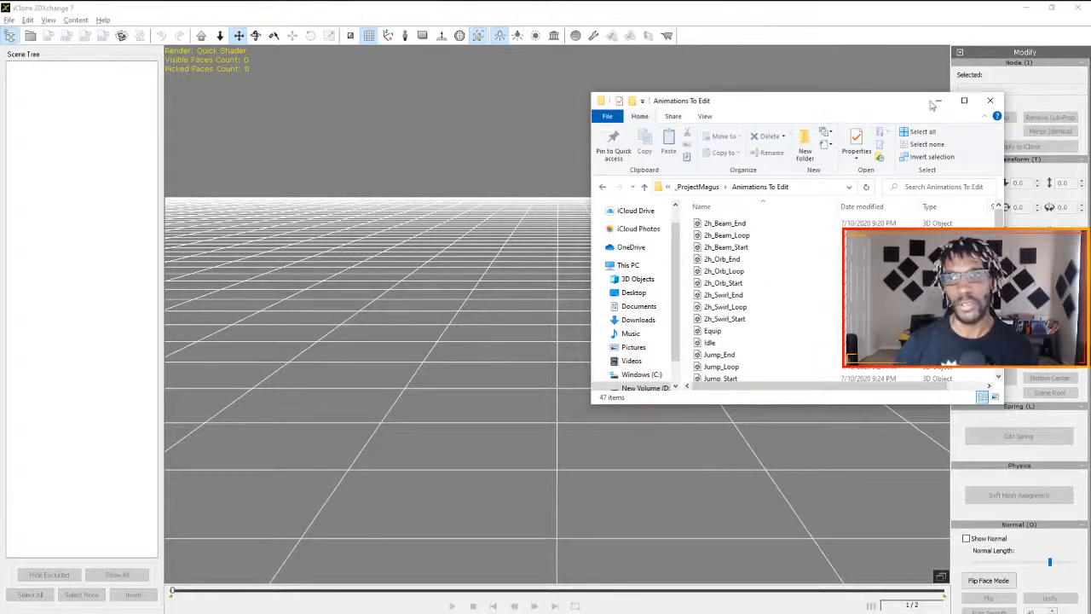
{"action": "left_click", "coordinate": [987, 101]}
- Switch back to the FP_Animation project in iClone 7
{"action": "key", "text": "alt+Tab"}
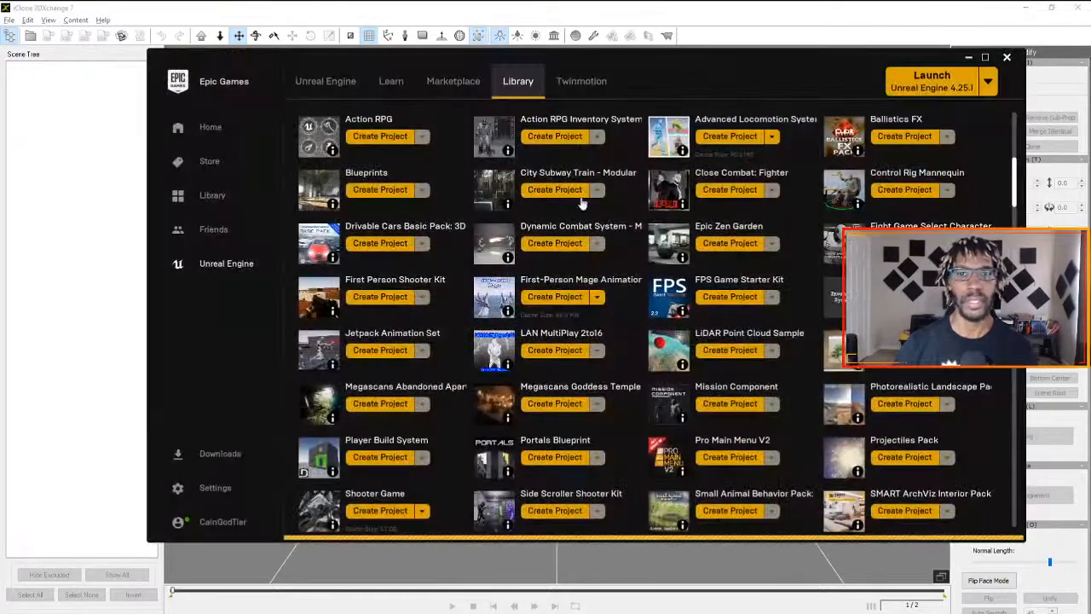
{"action": "key", "text": "alt+Tab"}
{"action": "key", "text": "alt+Tab"}
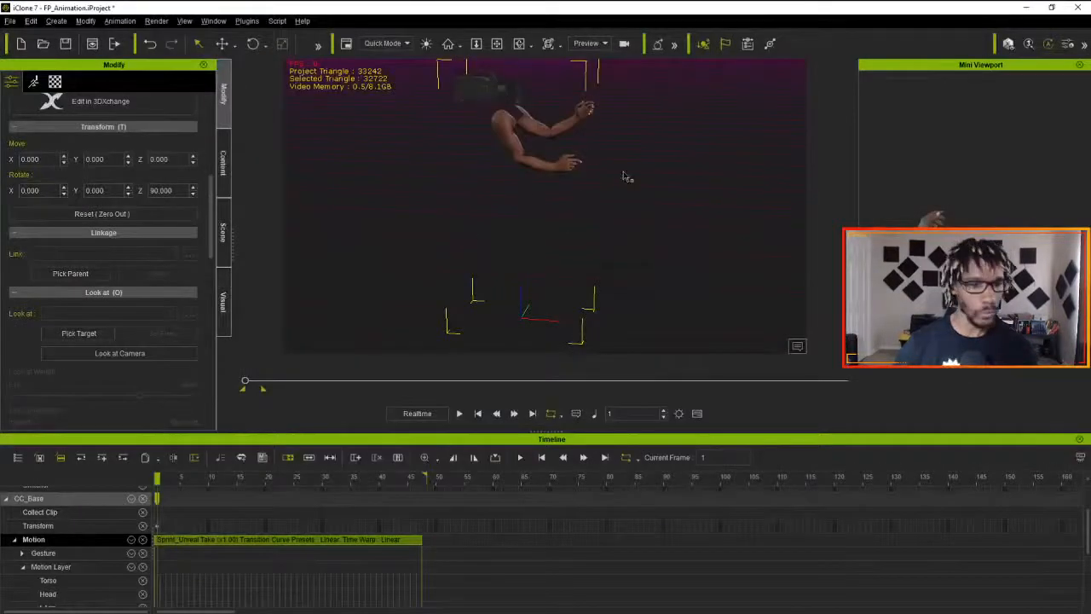
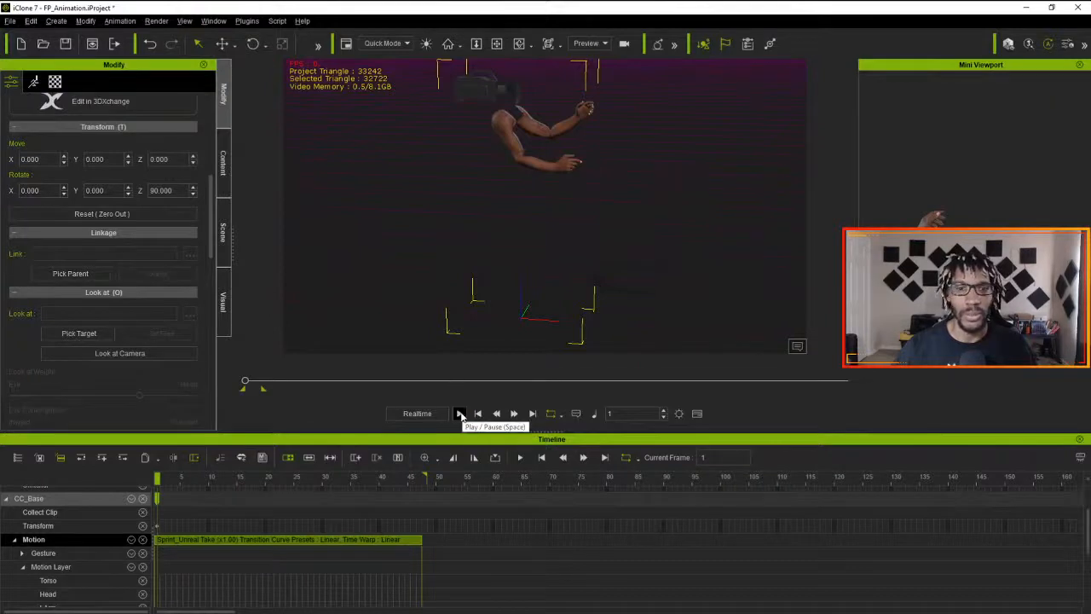
- Play the sprint animation to review the arm motion and return the playhead to frame 1
{"action": "left_click", "coordinate": [459, 413]}
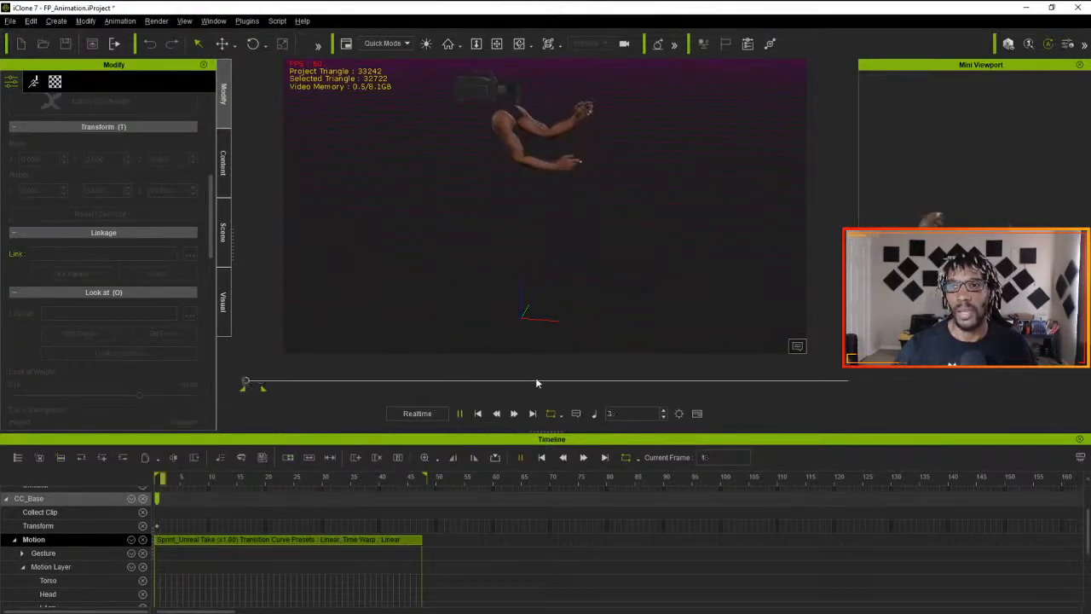
{"action": "left_click", "coordinate": [459, 414]}
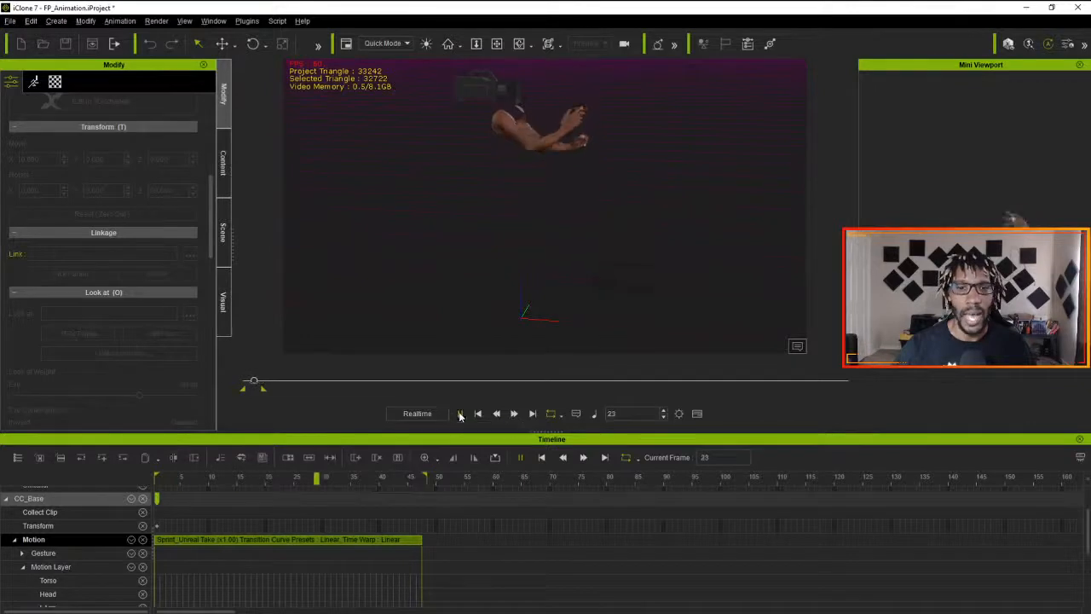
{"action": "left_click_drag", "start_coordinate": [335, 482], "coordinate": [130, 498]}
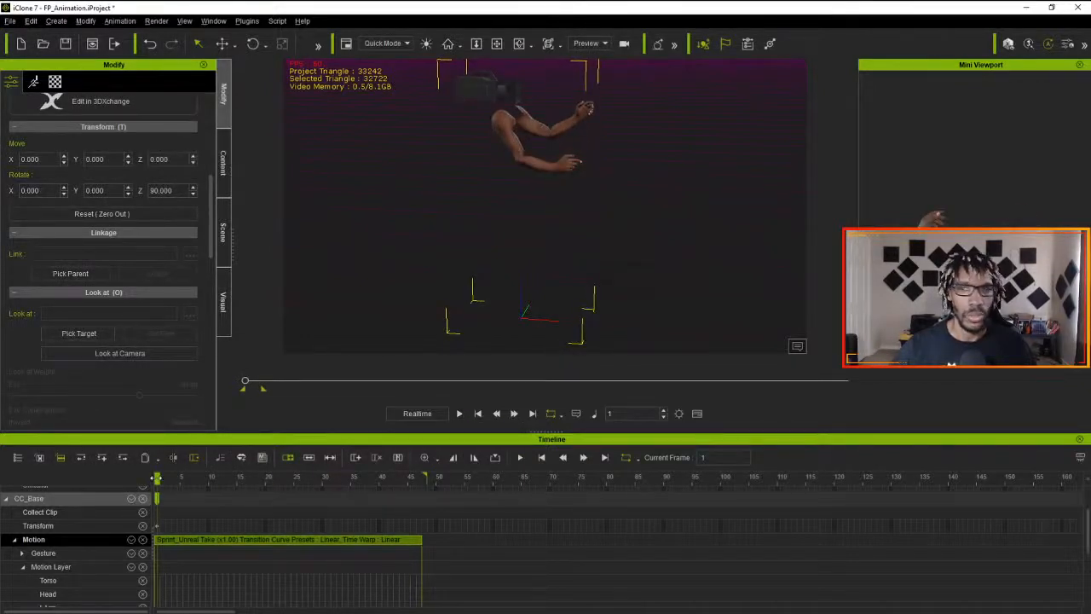
{"action": "left_click_drag", "start_coordinate": [156, 478], "coordinate": [122, 484]}
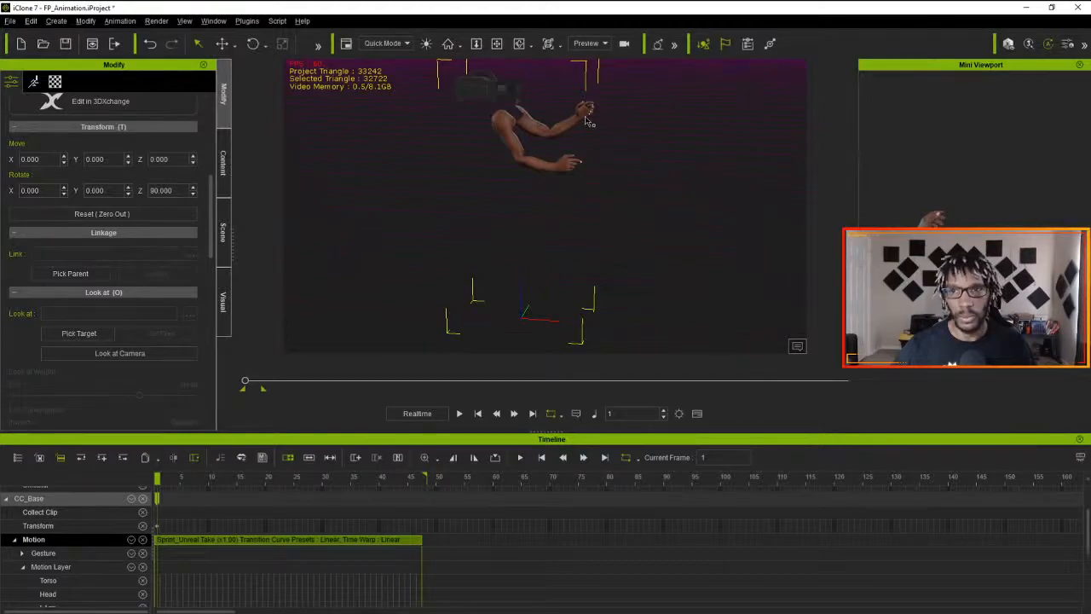
- Switch to the Project Magus board in Trello and mark the Sprint checklist item complete on the 0.0.1 (Refine Animations) card
{"action": "key", "text": "alt+Tab"}
{"action": "key", "text": "alt+Tab"}
{"action": "key", "text": "alt+Tab"}
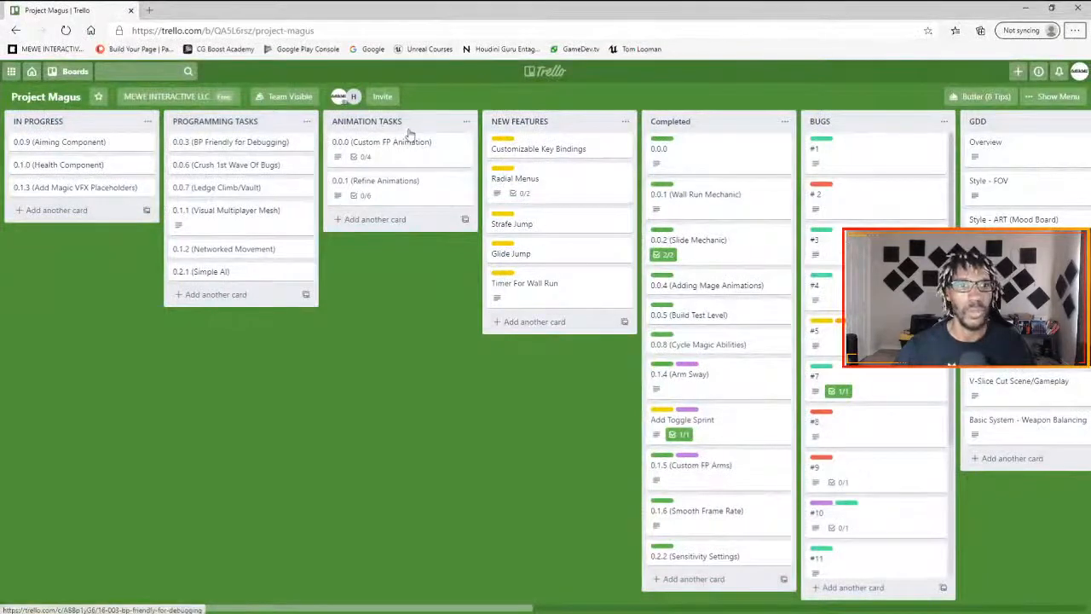
{"action": "left_click", "coordinate": [401, 182]}
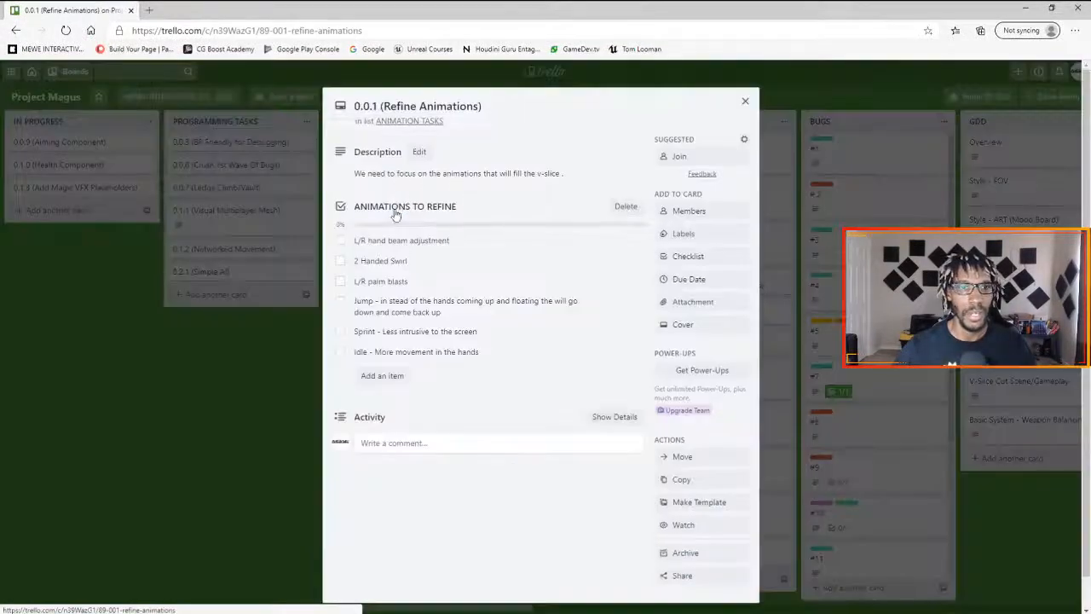
{"action": "scroll", "coordinate": [392, 264], "scroll_direction": "down", "scroll_amount": 1}
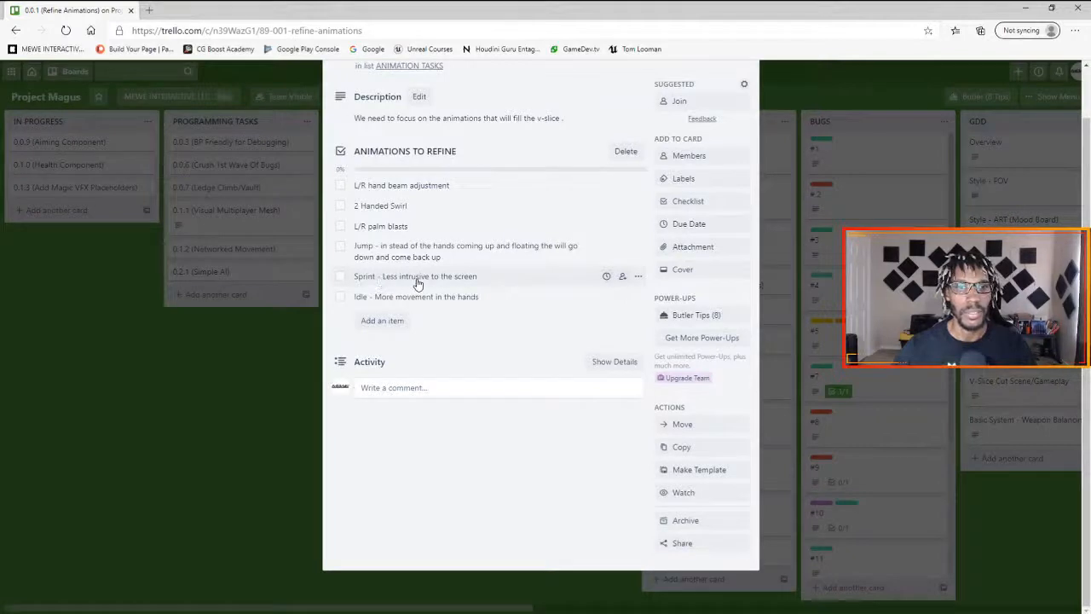
{"action": "left_click", "coordinate": [340, 276]}
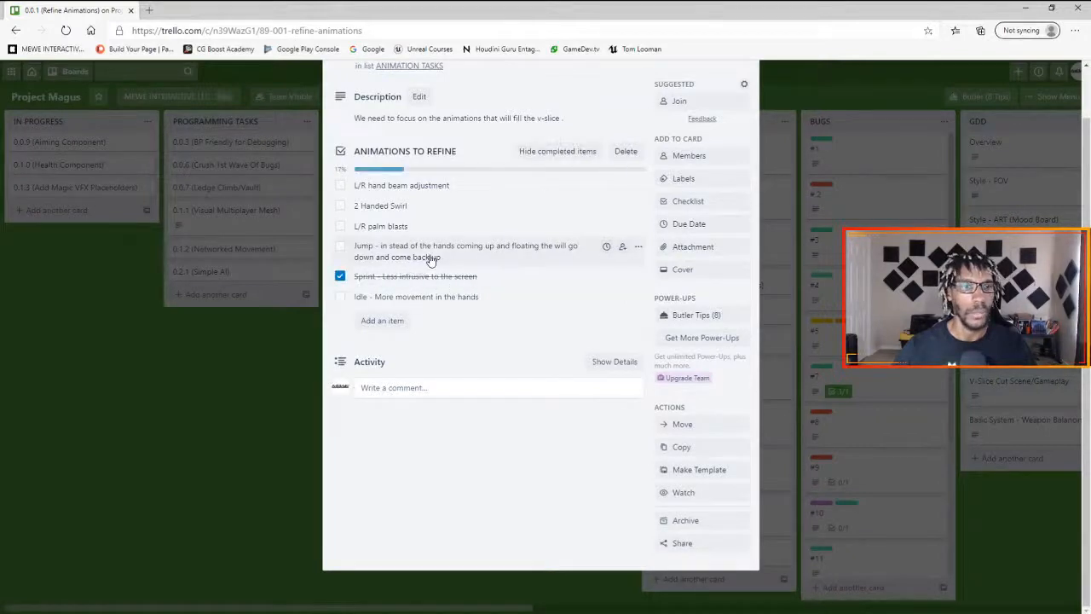
- Switch back to iClone 7 and open Edit Motion Layer for the CC_Base character with Bone Edit Mode turned off
{"action": "key", "text": "alt+Tab"}
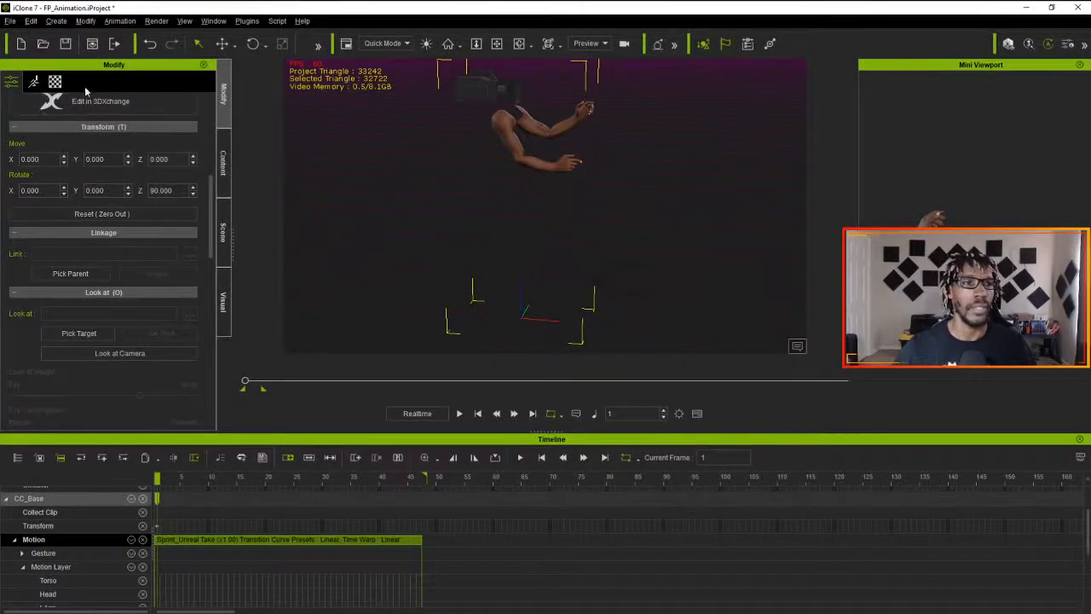
{"action": "left_click", "coordinate": [34, 81]}
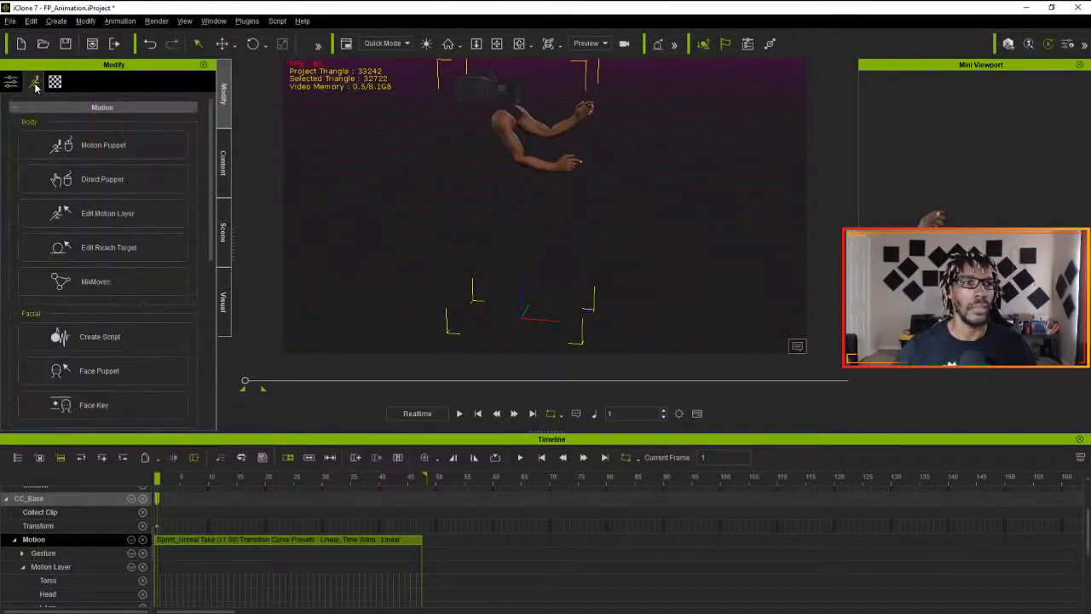
{"action": "left_click", "coordinate": [125, 217]}
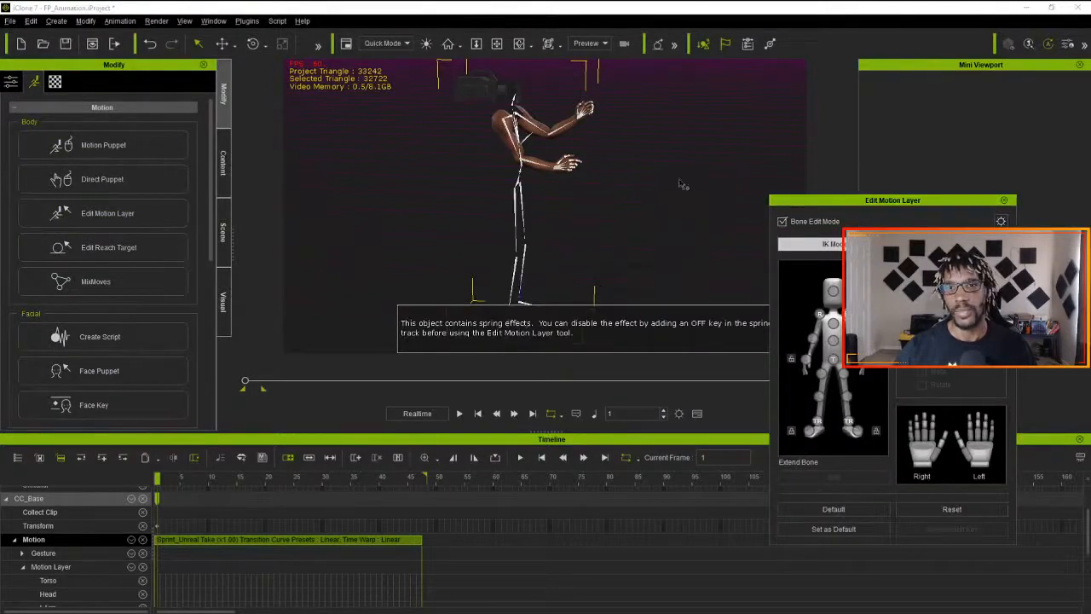
{"action": "left_click", "coordinate": [782, 221]}
- Rotate the character's left shoulder at frame 1 so that the raised left arm swings slightly downward
{"action": "left_click", "coordinate": [820, 316]}
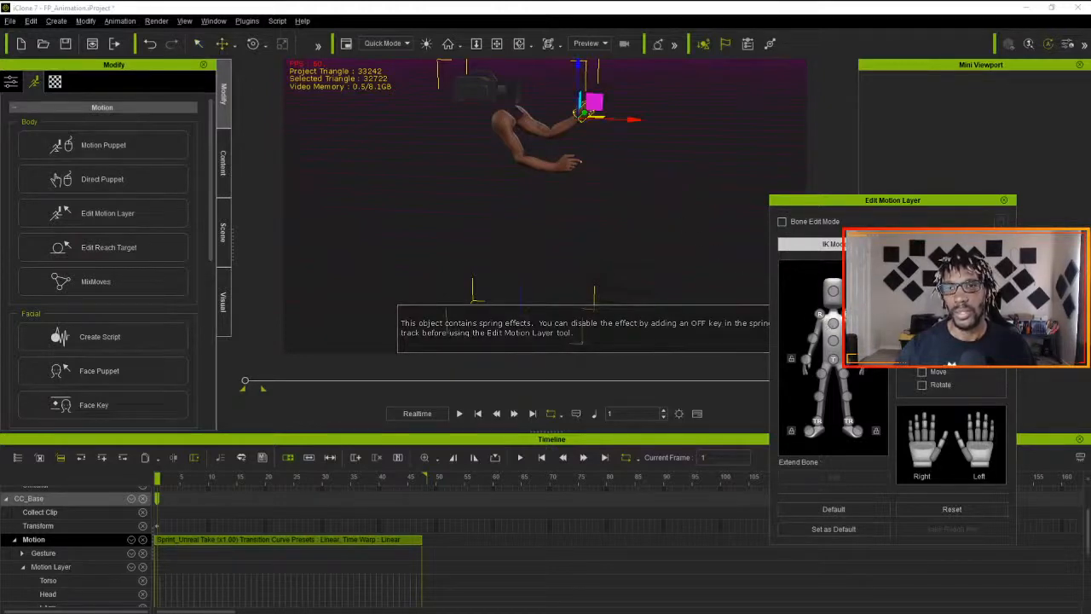
{"action": "key", "text": "e"}
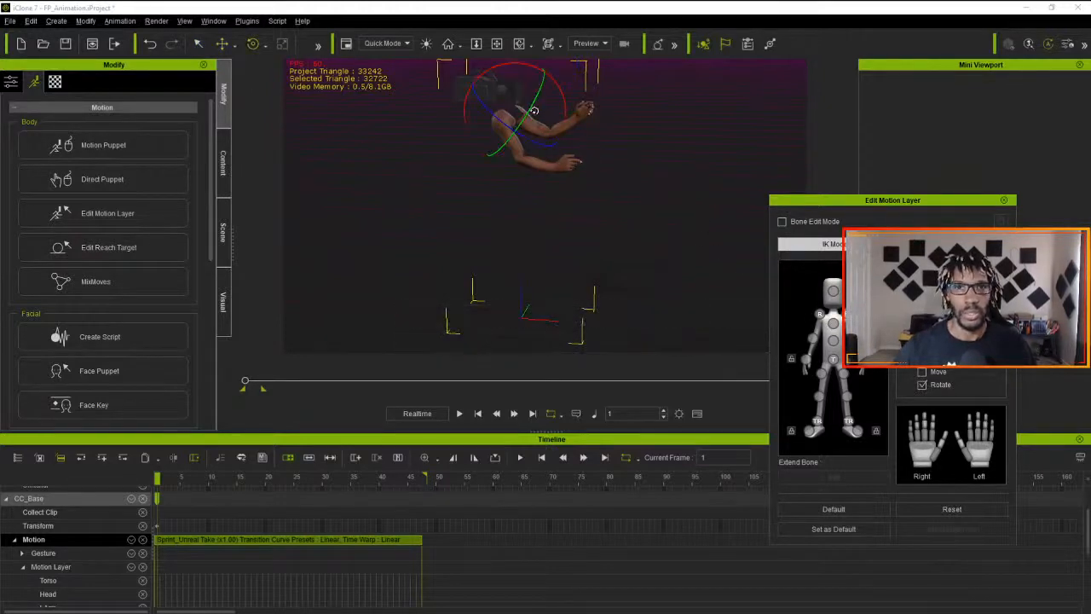
{"action": "left_click_drag", "start_coordinate": [813, 202], "coordinate": [679, 268]}
{"action": "left_click_drag", "start_coordinate": [552, 77], "coordinate": [555, 85]}
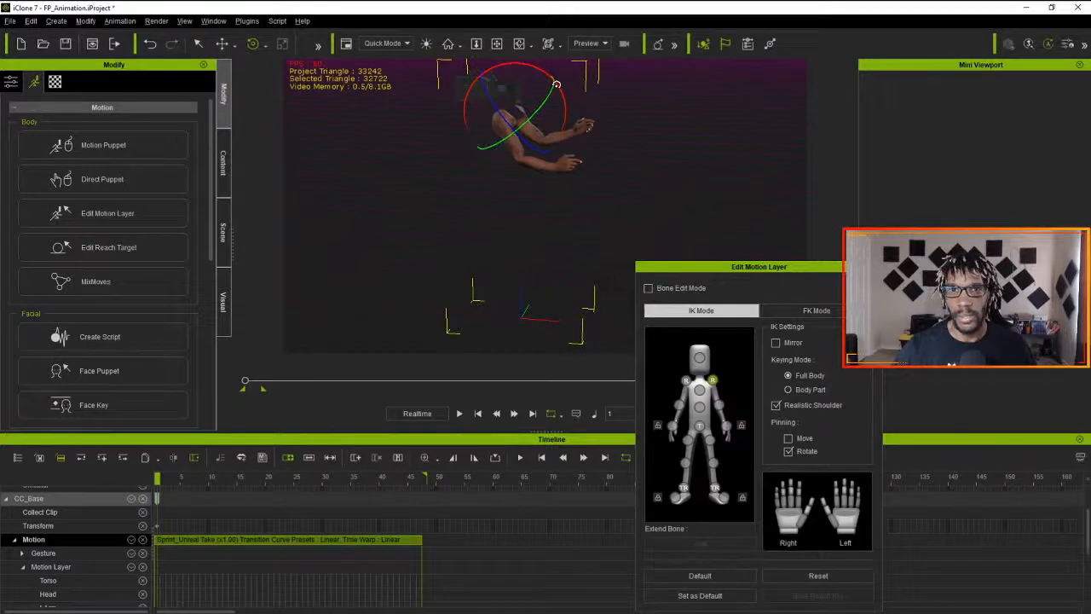
{"action": "left_click_drag", "start_coordinate": [683, 270], "coordinate": [703, 272]}
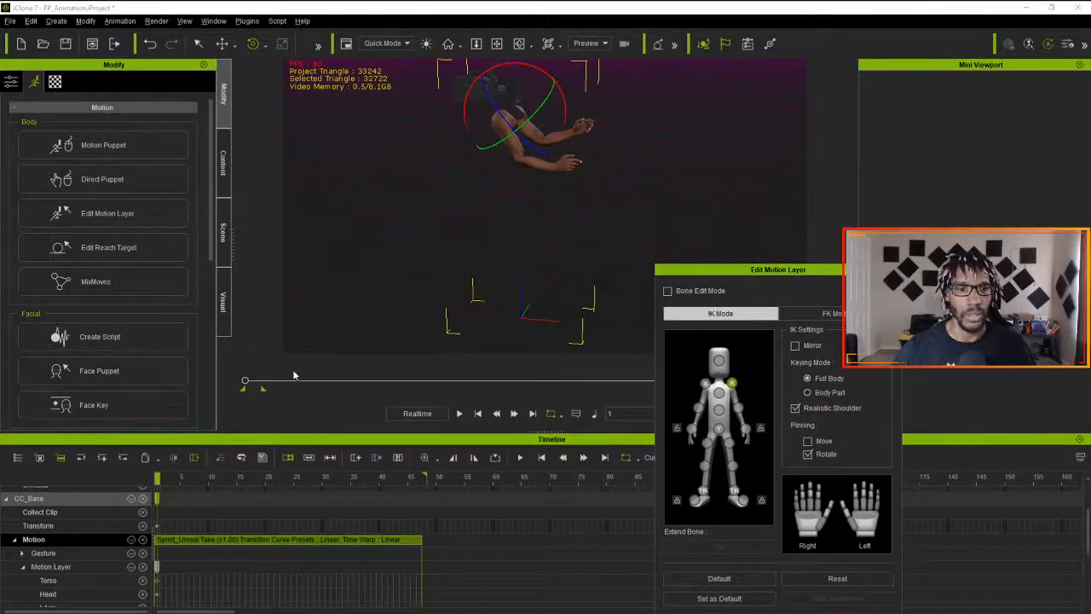
- At frame 22, rotate the character's right shoulder so that the right arm swings slightly downward
{"action": "left_click_drag", "start_coordinate": [157, 478], "coordinate": [128, 495]}
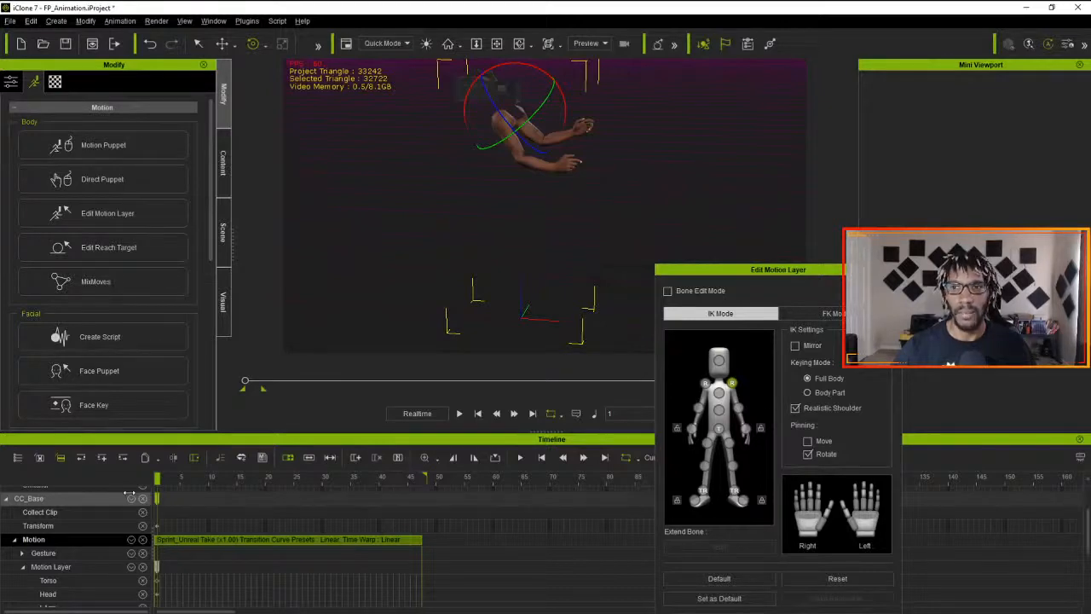
{"action": "left_click_drag", "start_coordinate": [156, 496], "coordinate": [278, 504]}
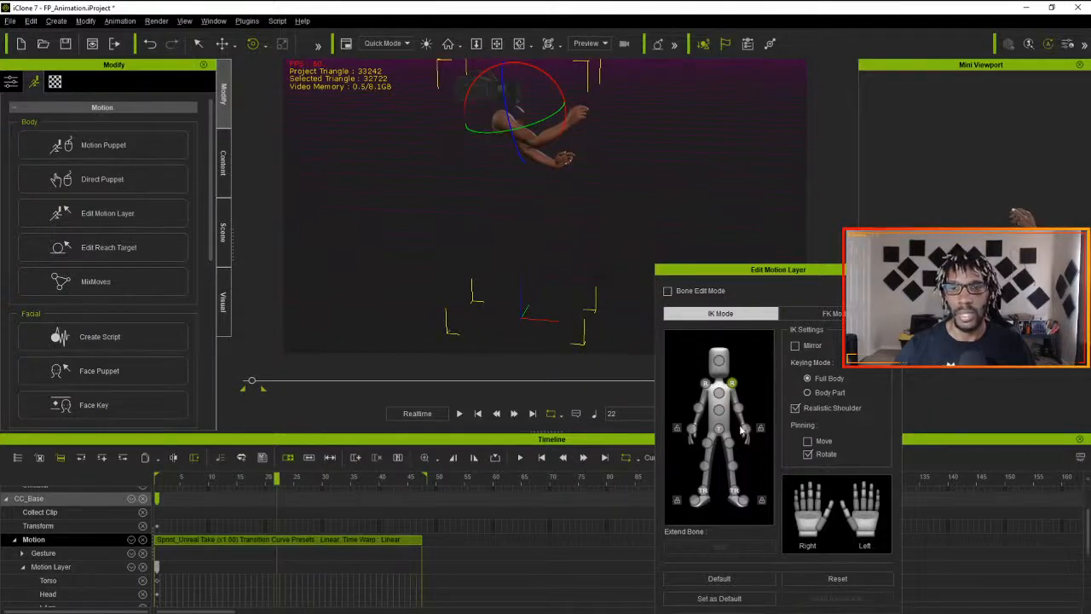
{"action": "left_click", "coordinate": [693, 432]}
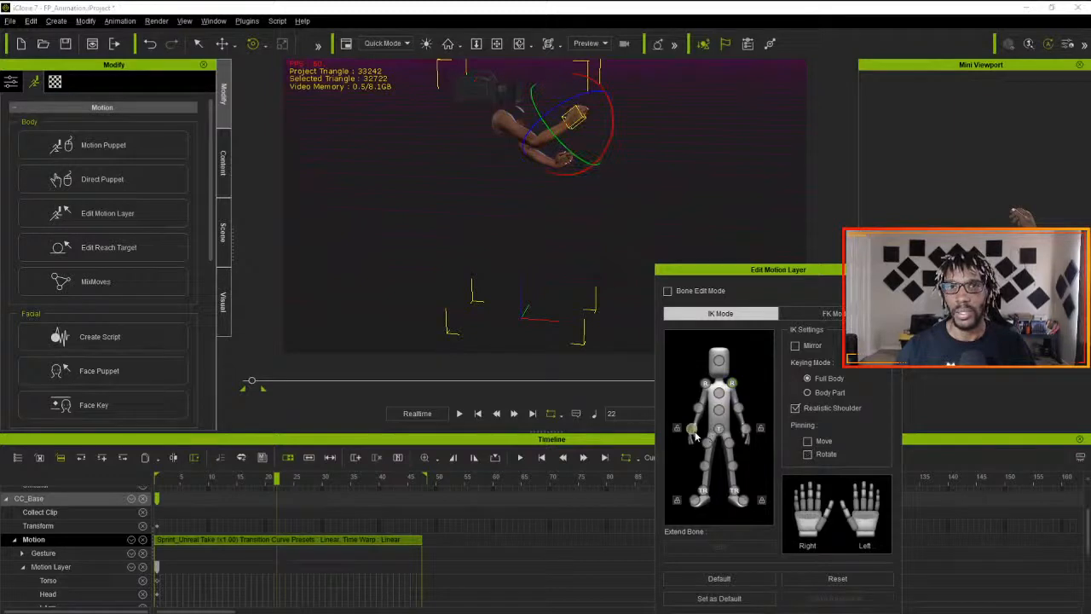
{"action": "left_click", "coordinate": [705, 385]}
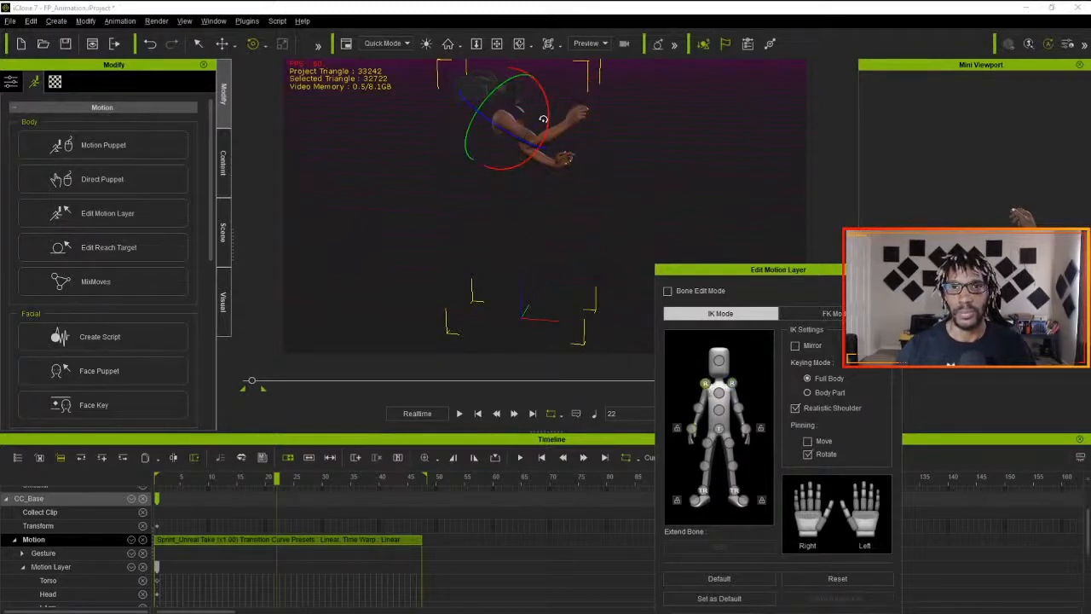
{"action": "left_click_drag", "start_coordinate": [549, 113], "coordinate": [548, 123]}
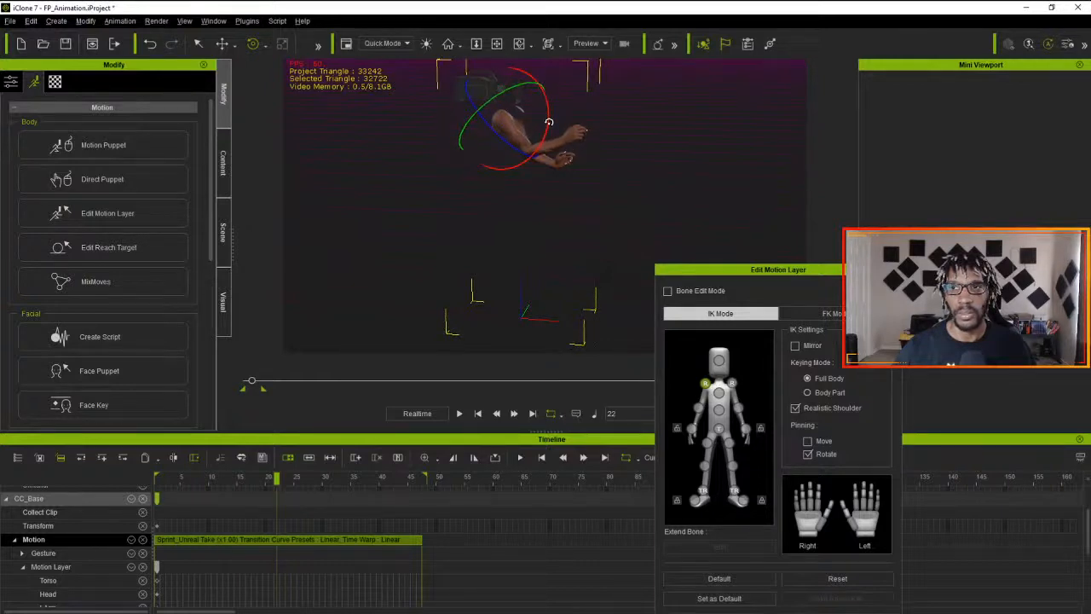
- Move the Edit Motion Layer window aside and play the animation to check both lowered arm poses
{"action": "left_click_drag", "start_coordinate": [771, 269], "coordinate": [827, 271]}
{"action": "left_click", "coordinate": [459, 414]}
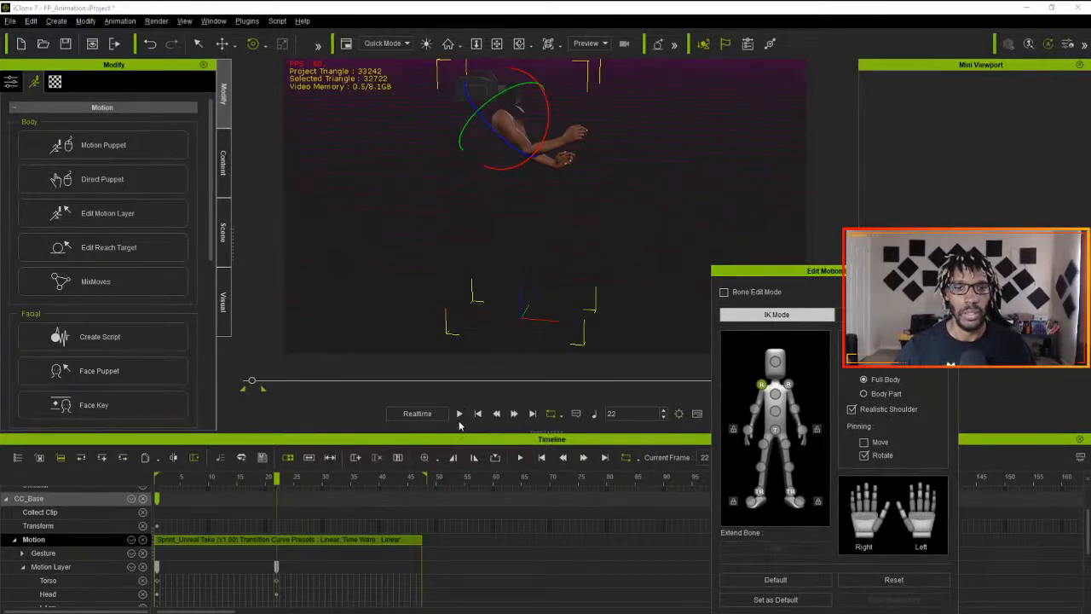
{"action": "left_click", "coordinate": [459, 414]}
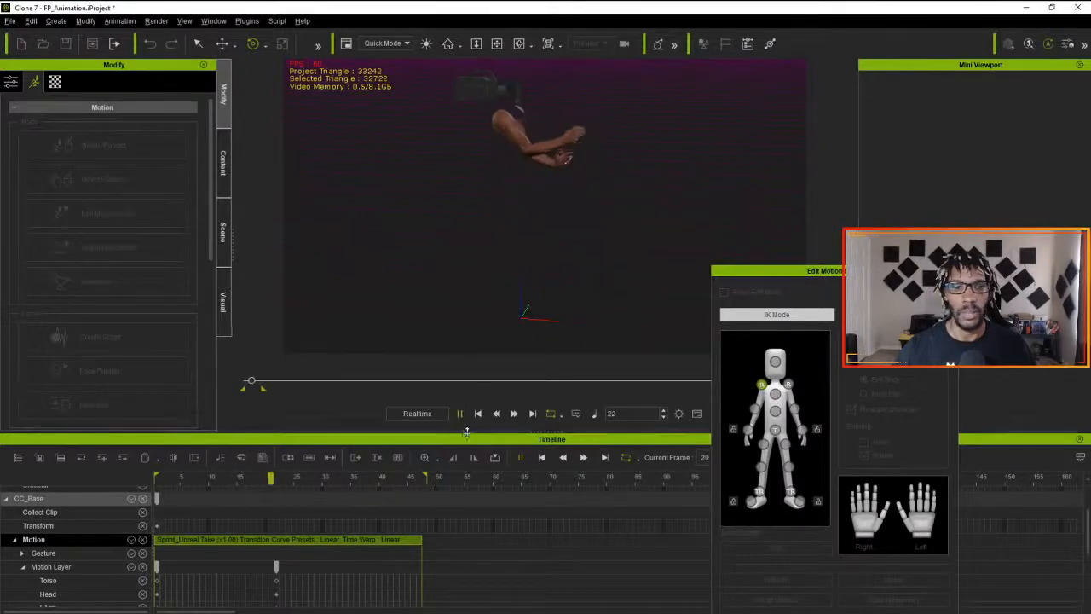
{"action": "left_click", "coordinate": [459, 415]}
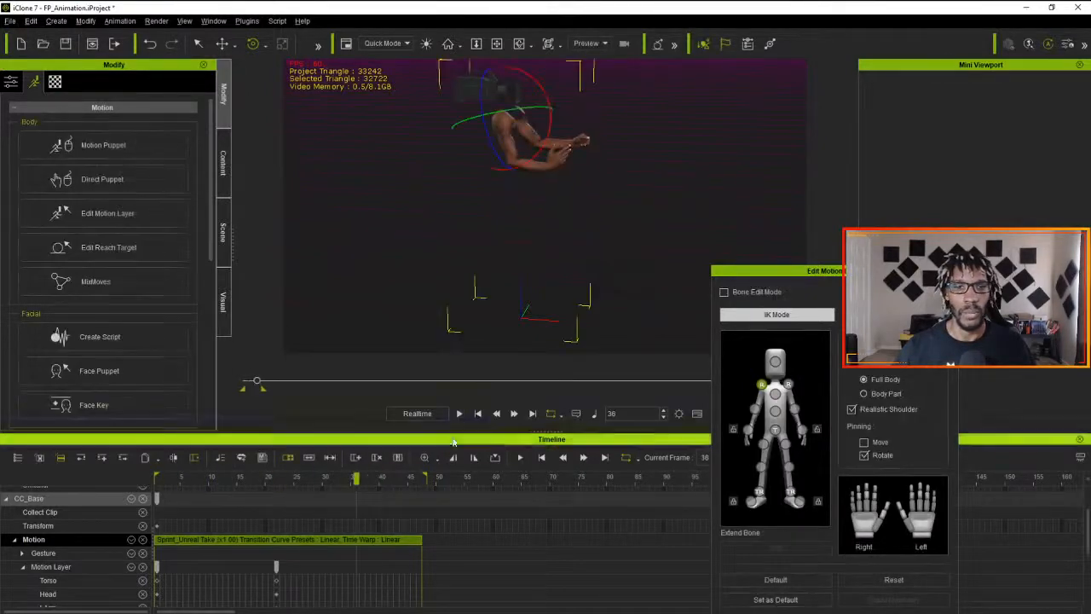
- Copy the Motion Layer key at frame 1 and paste it at frame 47 to close the sprint loop
{"action": "left_click_drag", "start_coordinate": [354, 482], "coordinate": [158, 488]}
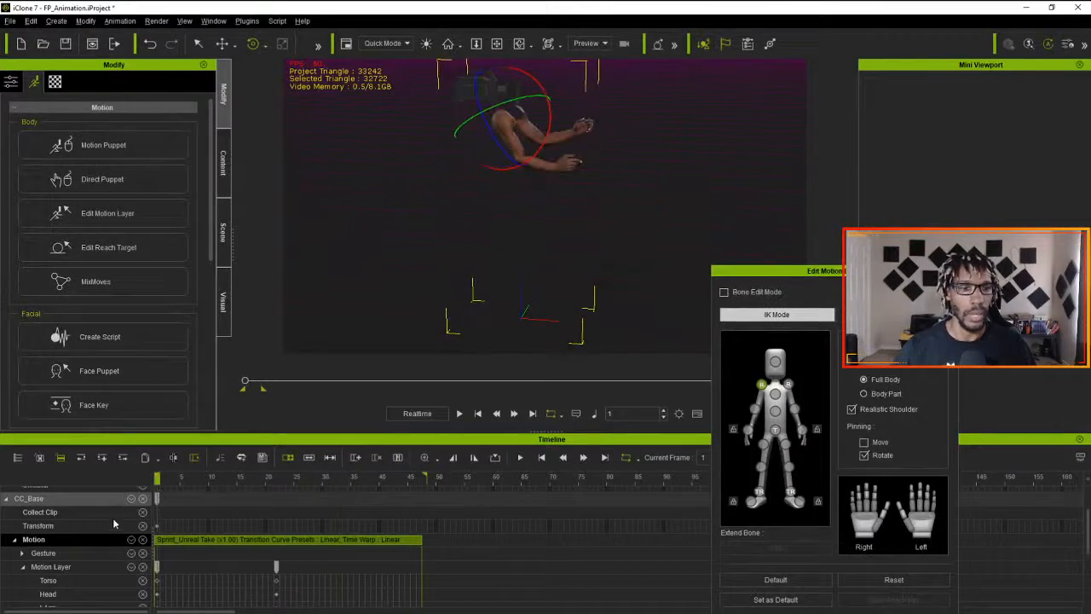
{"action": "left_click", "coordinate": [158, 569]}
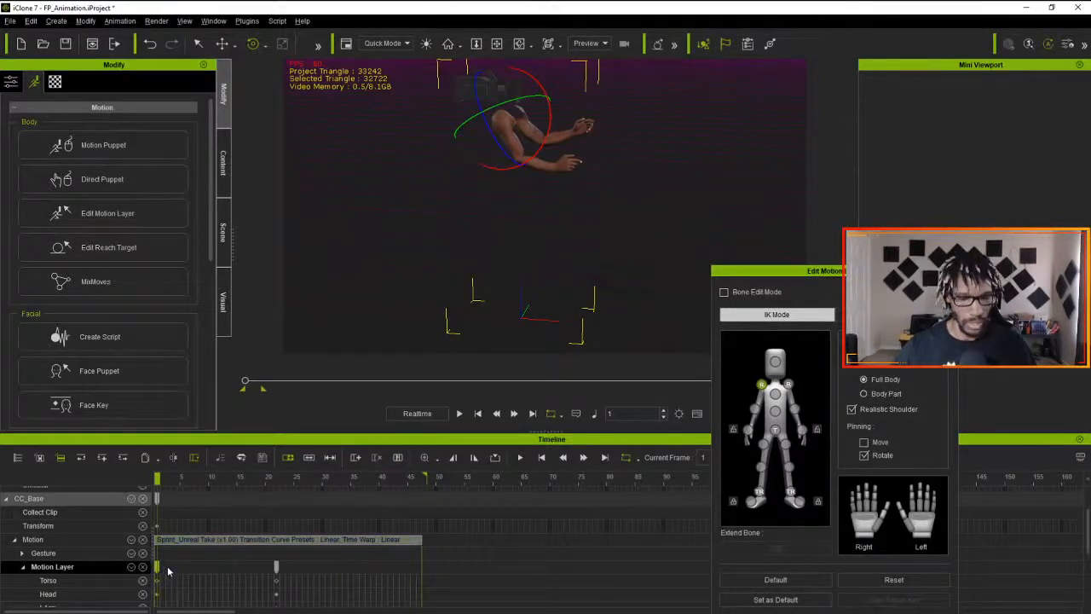
{"action": "left_click", "coordinate": [418, 482]}
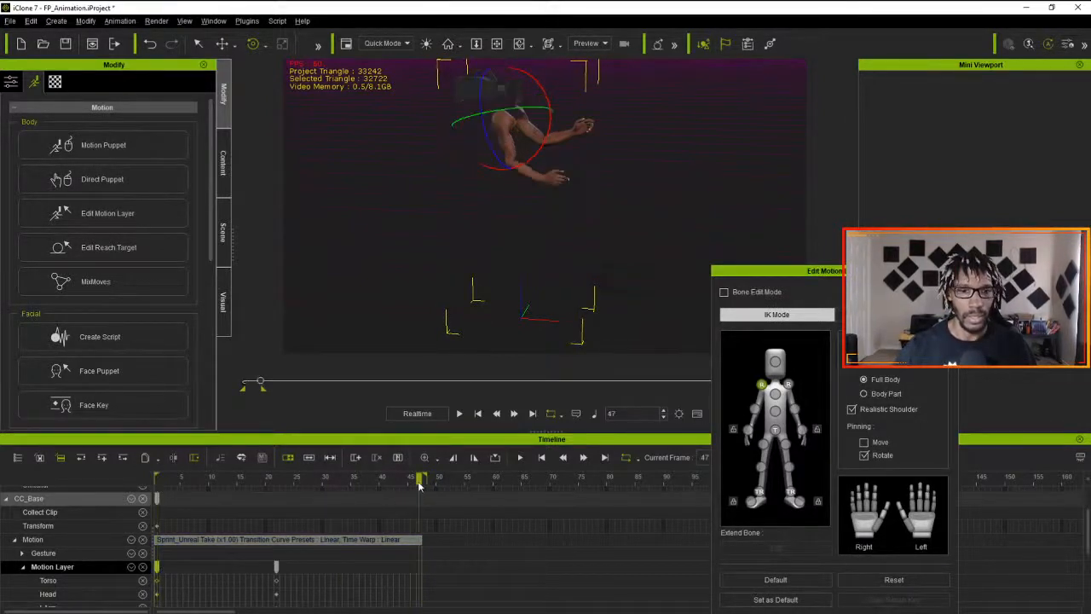
{"action": "left_click_drag", "start_coordinate": [419, 482], "coordinate": [421, 484]}
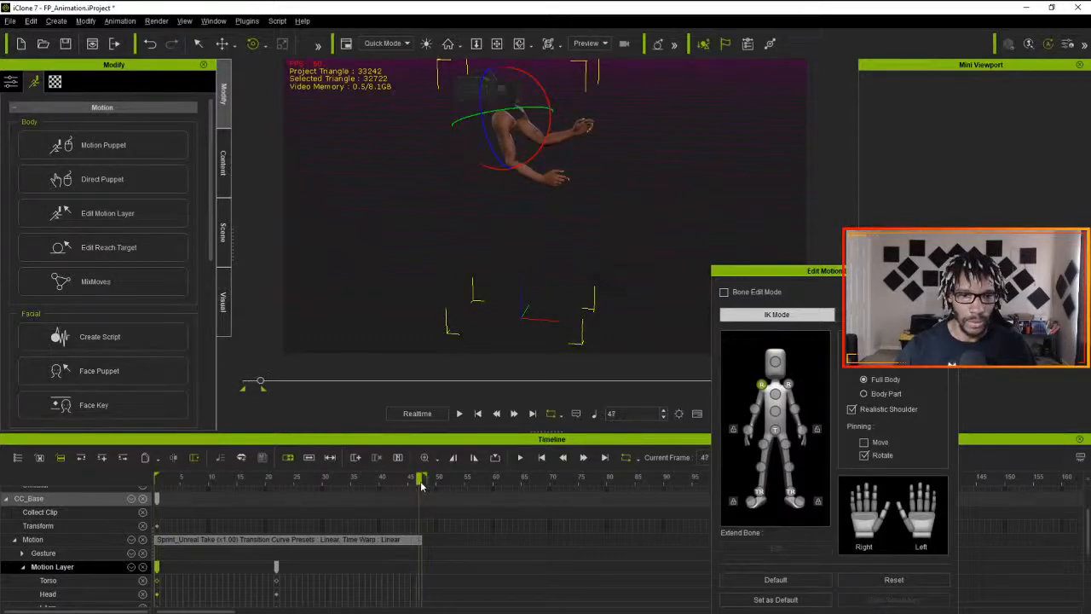
{"action": "key", "text": "ctrl+v"}
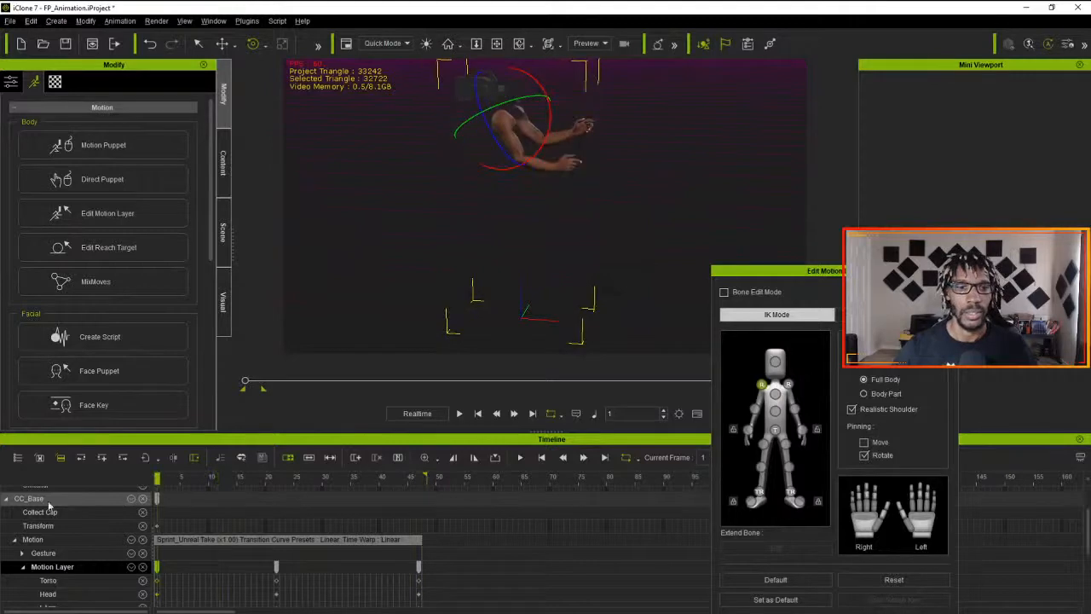
- Play the looping sprint to review the motion and return the playhead to the first frame
{"action": "left_click", "coordinate": [459, 413]}
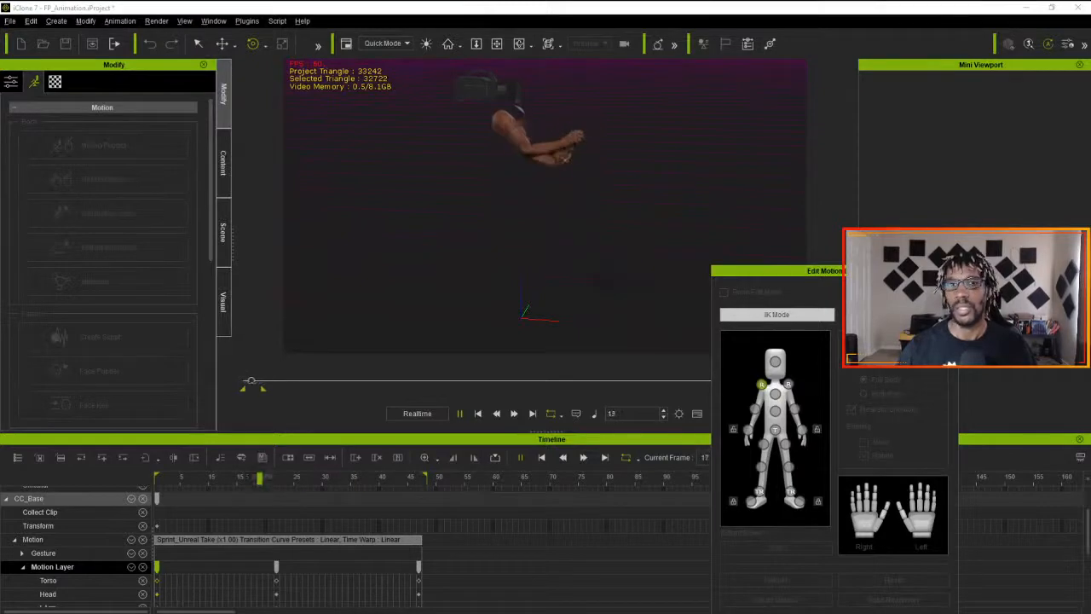
{"action": "key", "text": "space"}
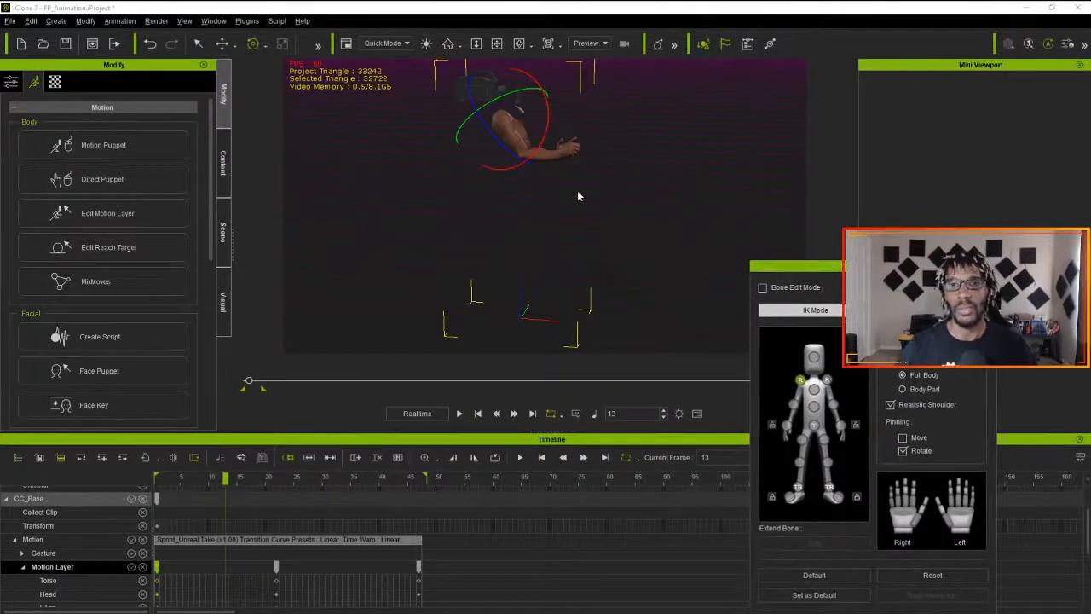
{"action": "left_click_drag", "start_coordinate": [249, 382], "coordinate": [243, 383]}
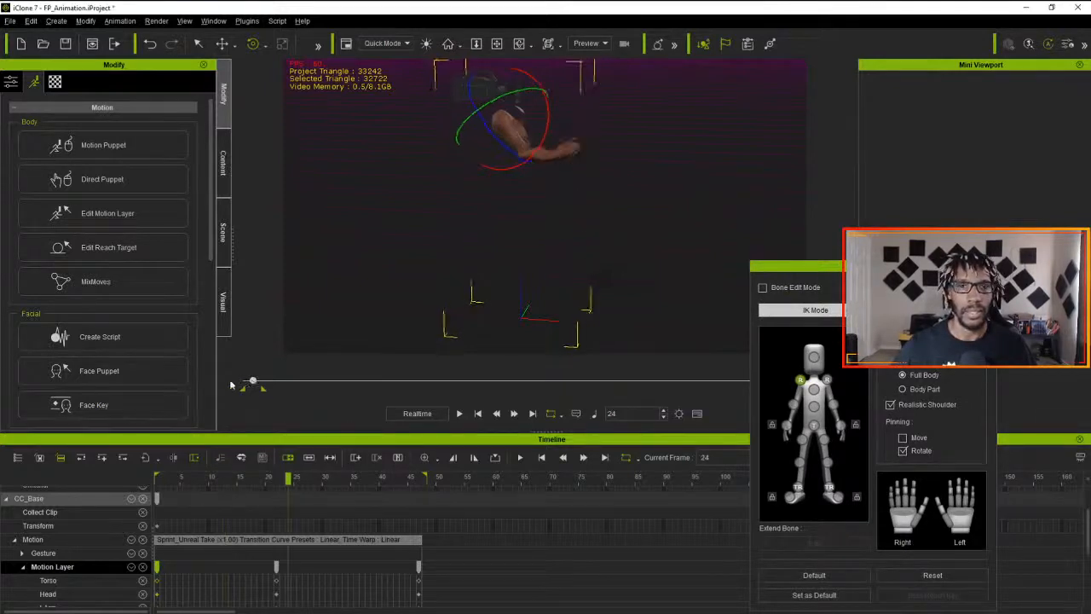
- From the front view at frame 1, rotate the right and left shoulders so that both arms move inward
{"action": "right_click_drag", "start_coordinate": [639, 245], "coordinate": [304, 266]}
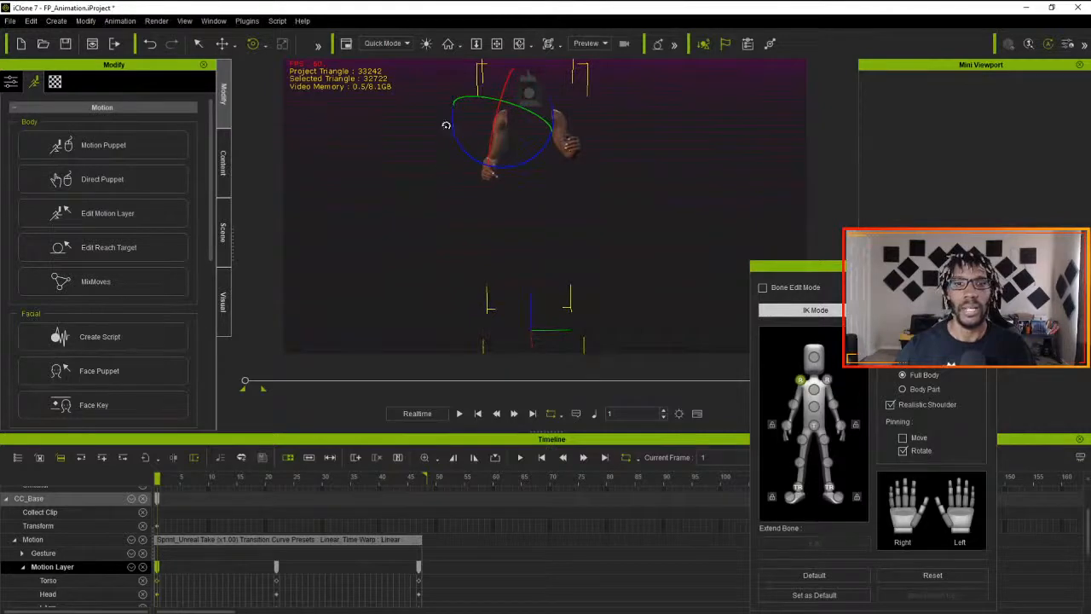
{"action": "left_click_drag", "start_coordinate": [454, 124], "coordinate": [457, 130]}
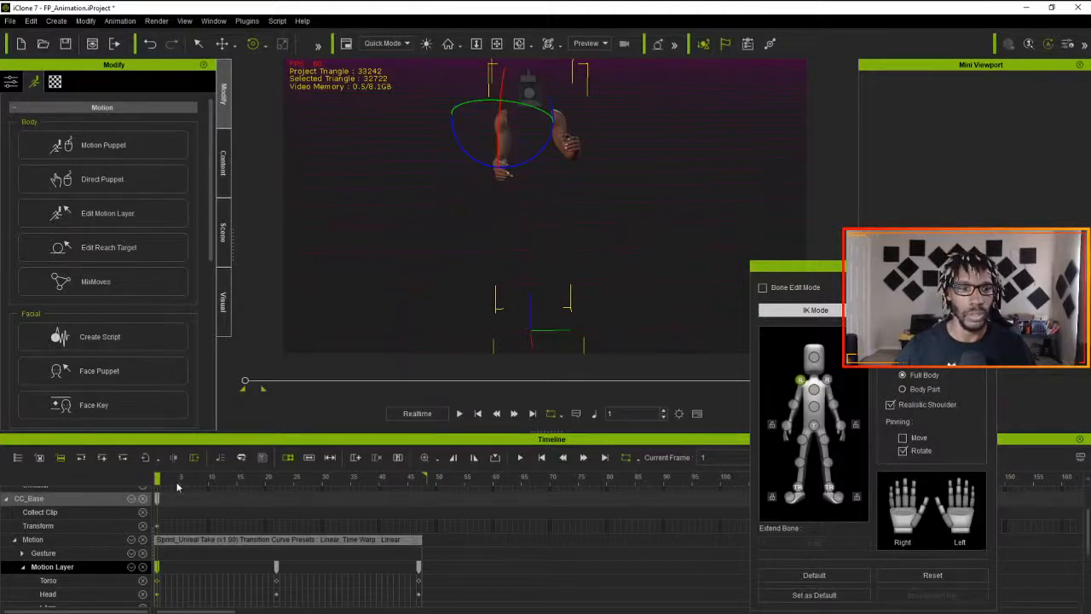
{"action": "left_click", "coordinate": [827, 378]}
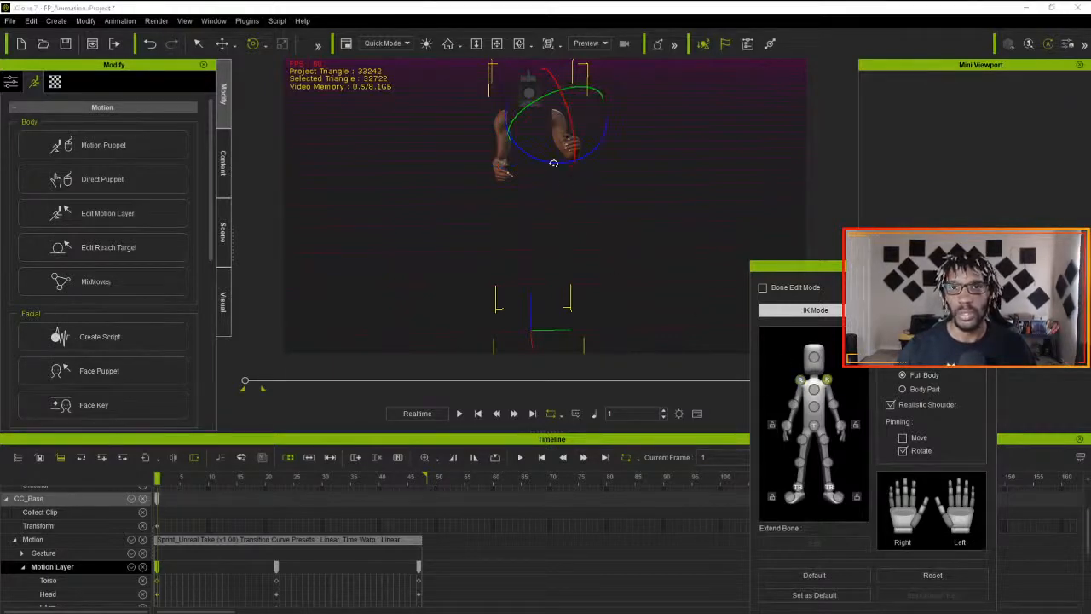
{"action": "left_click_drag", "start_coordinate": [554, 166], "coordinate": [548, 164]}
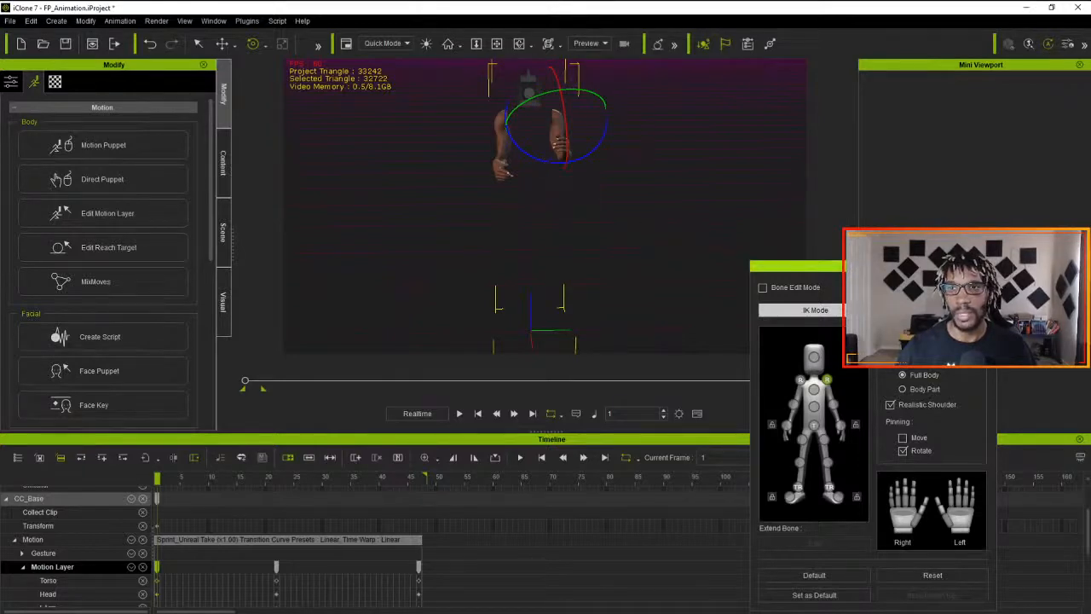
- Close the Edit Motion Layer window, compare the arm poses at frames 1 and 47, and play the sprint from the front
{"action": "left_click", "coordinate": [987, 266]}
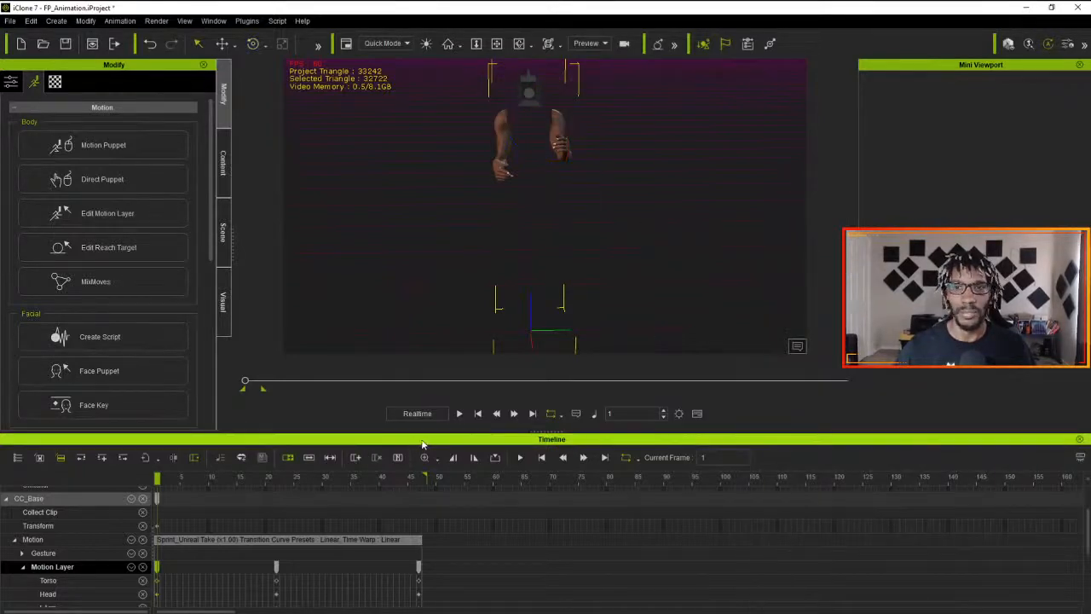
{"action": "left_click", "coordinate": [460, 413]}
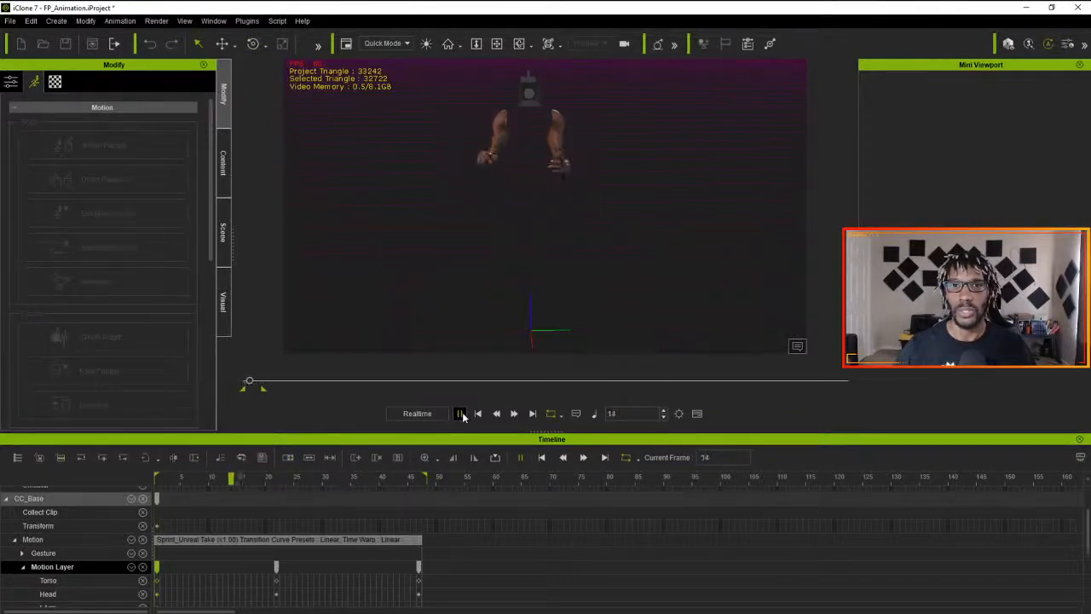
{"action": "left_click", "coordinate": [460, 413]}
{"action": "left_click", "coordinate": [161, 479]}
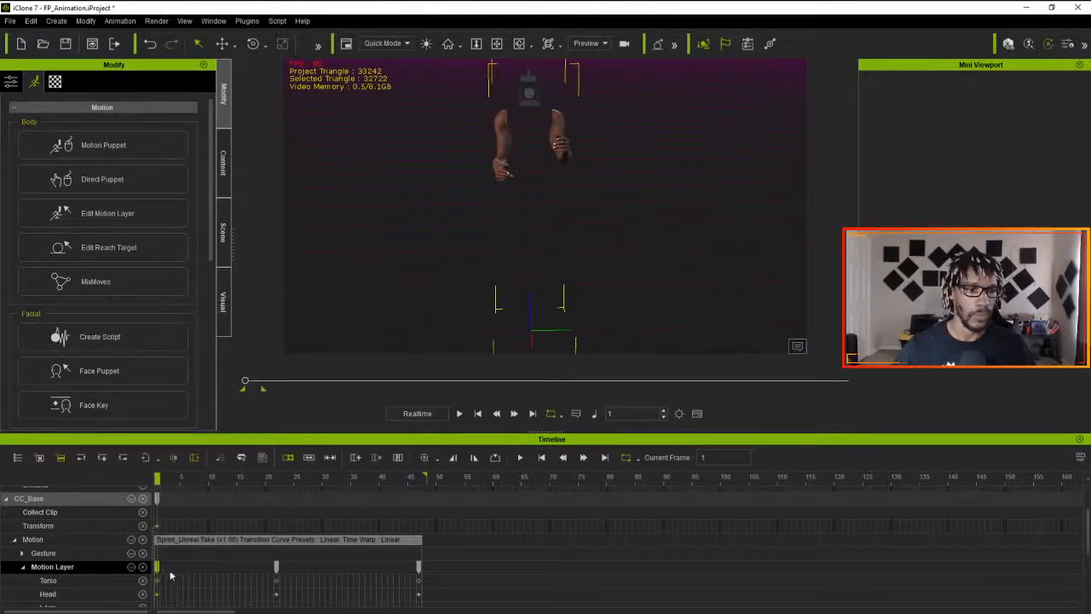
{"action": "left_click", "coordinate": [419, 479]}
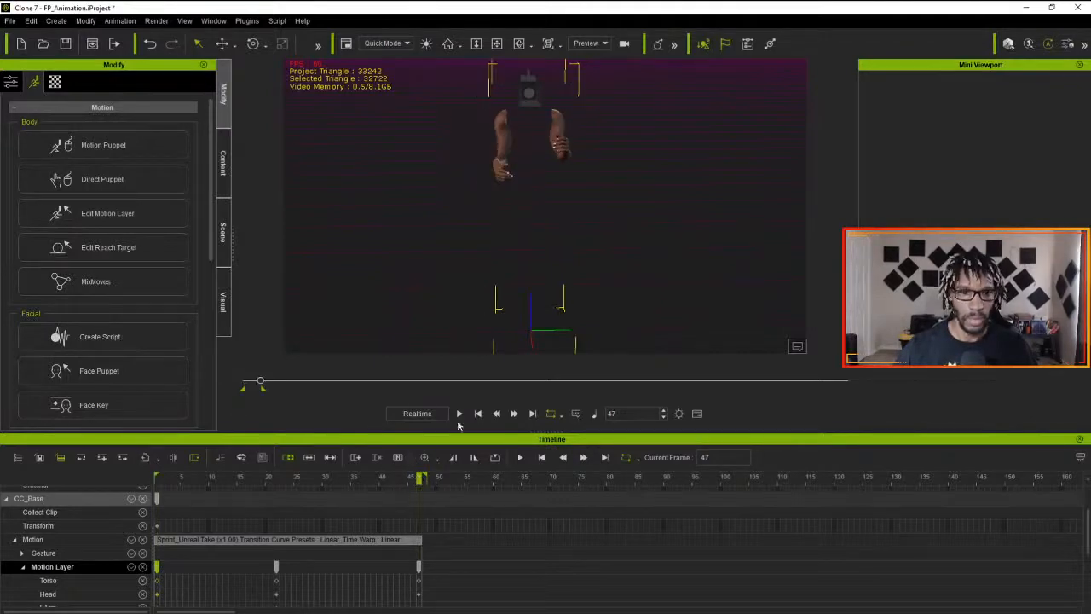
{"action": "left_click", "coordinate": [459, 414]}
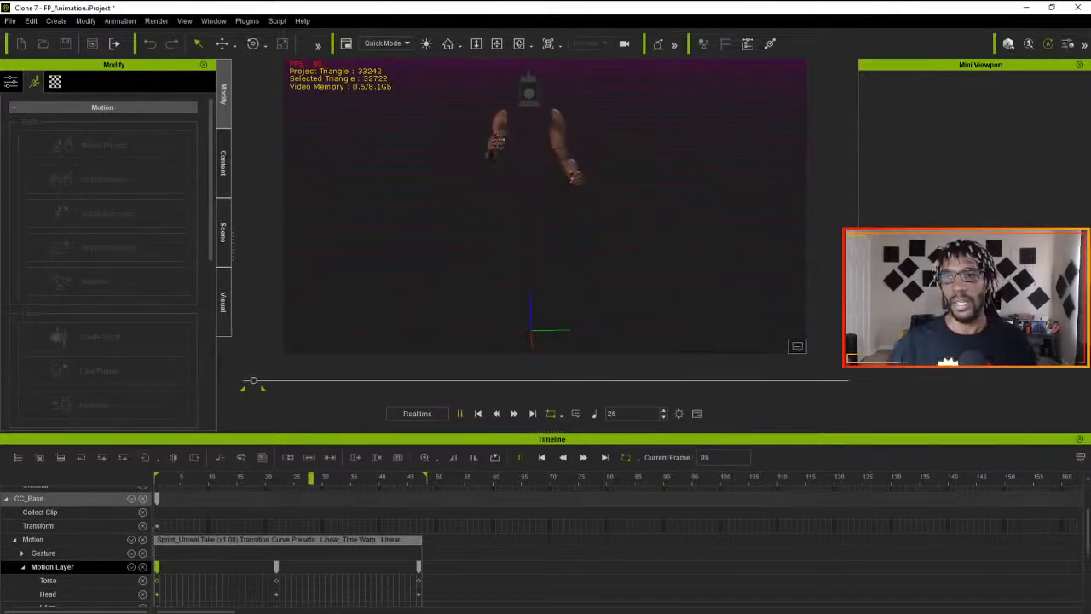
{"action": "left_click", "coordinate": [585, 151]}
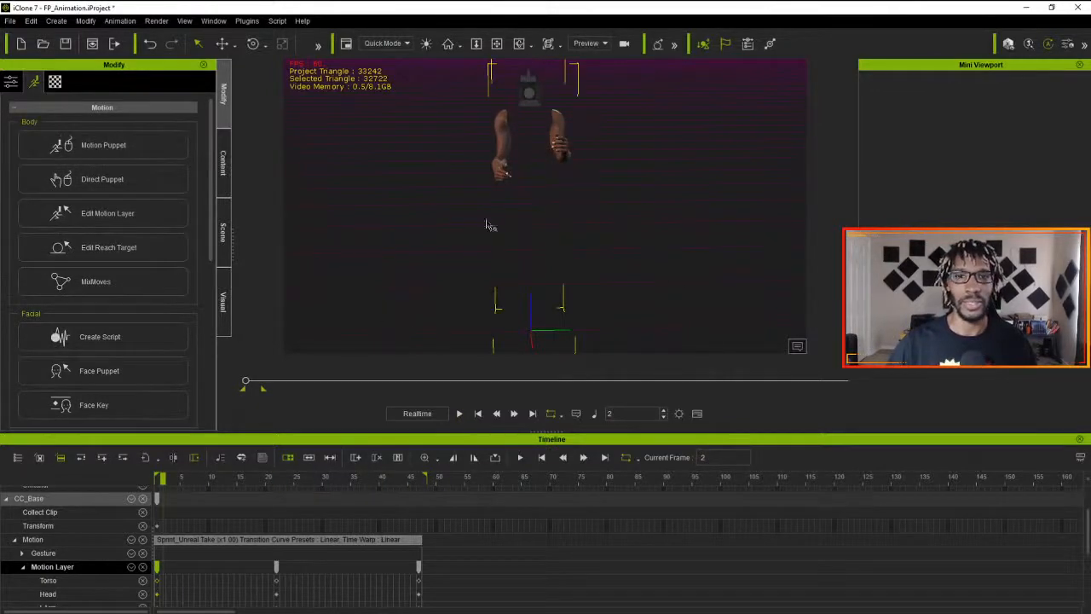
- Switch the viewport to the Camera view, play the sprint in first person, and return to the first frame
{"action": "left_click", "coordinate": [588, 44]}
{"action": "left_click", "coordinate": [586, 71]}
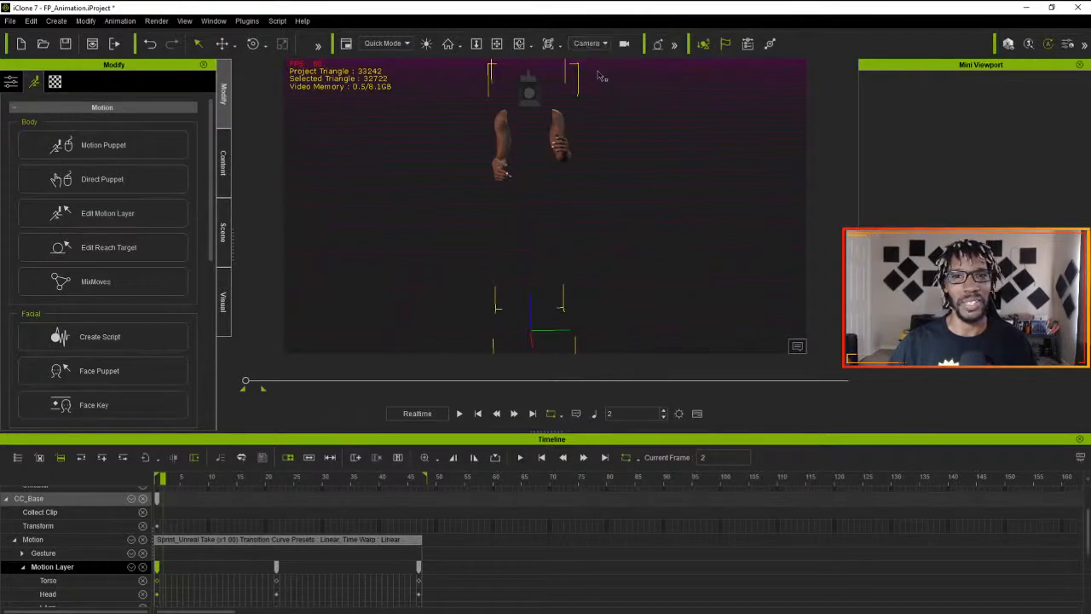
{"action": "left_click", "coordinate": [460, 415]}
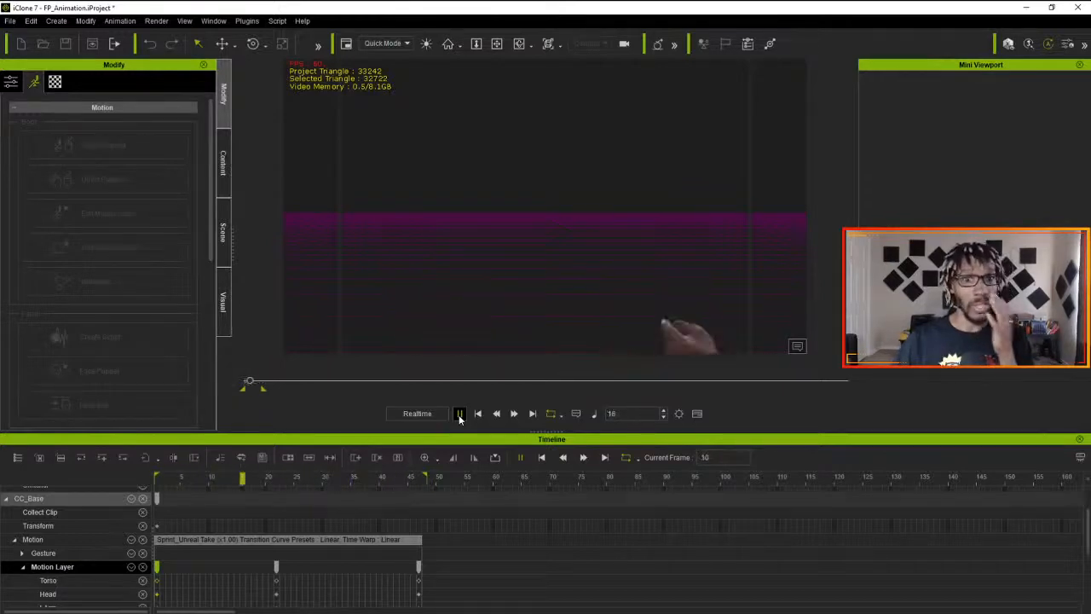
{"action": "left_click", "coordinate": [460, 414]}
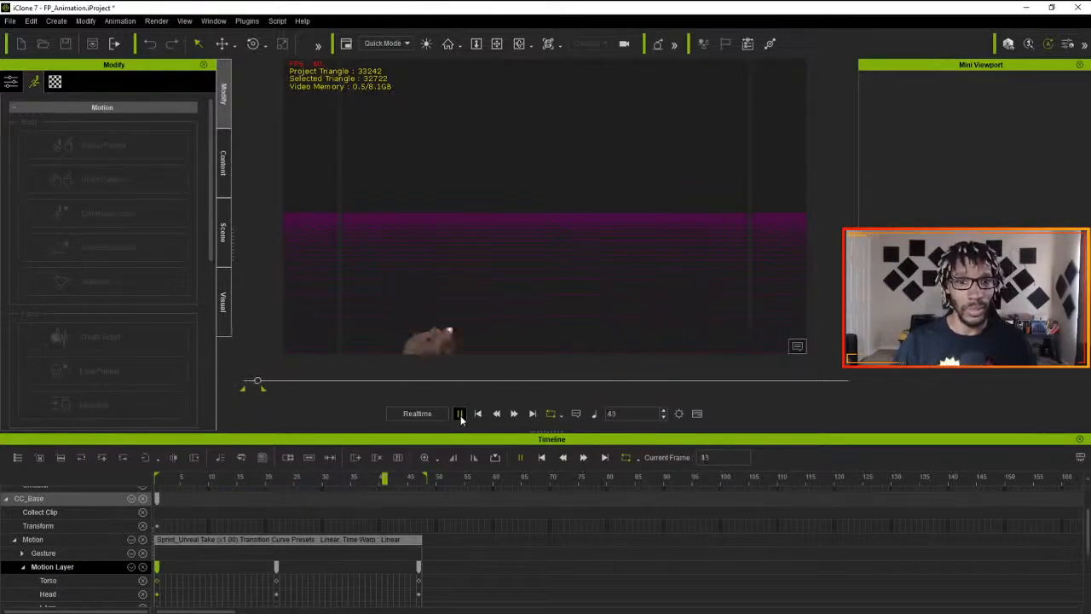
{"action": "left_click", "coordinate": [477, 414]}
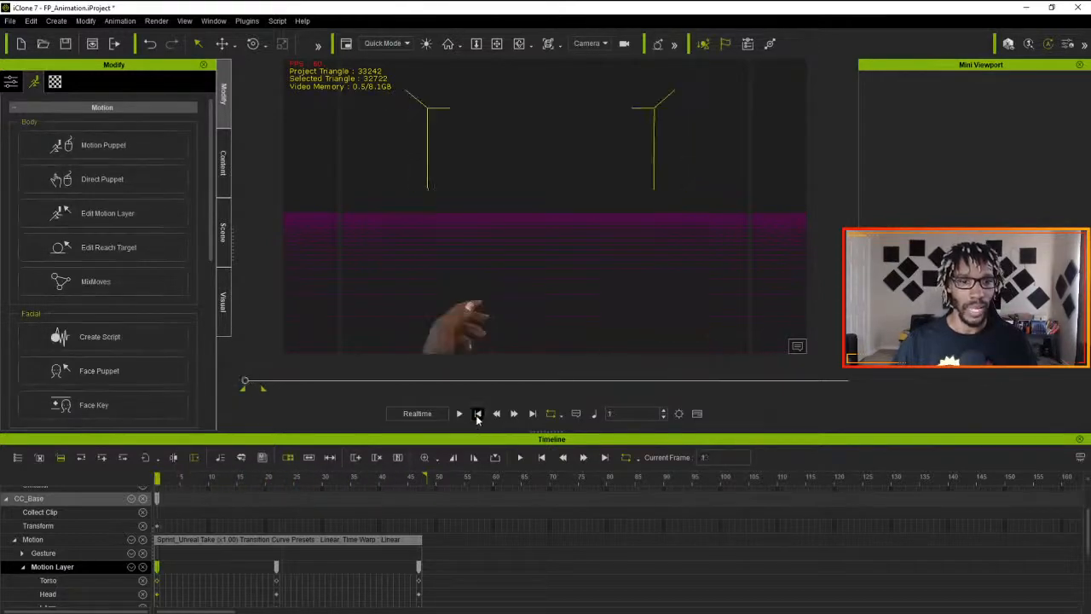
- Flatten the Sprint_Unreal Take motion clip and play the flattened sprint through the camera
{"action": "right_click", "coordinate": [240, 541]}
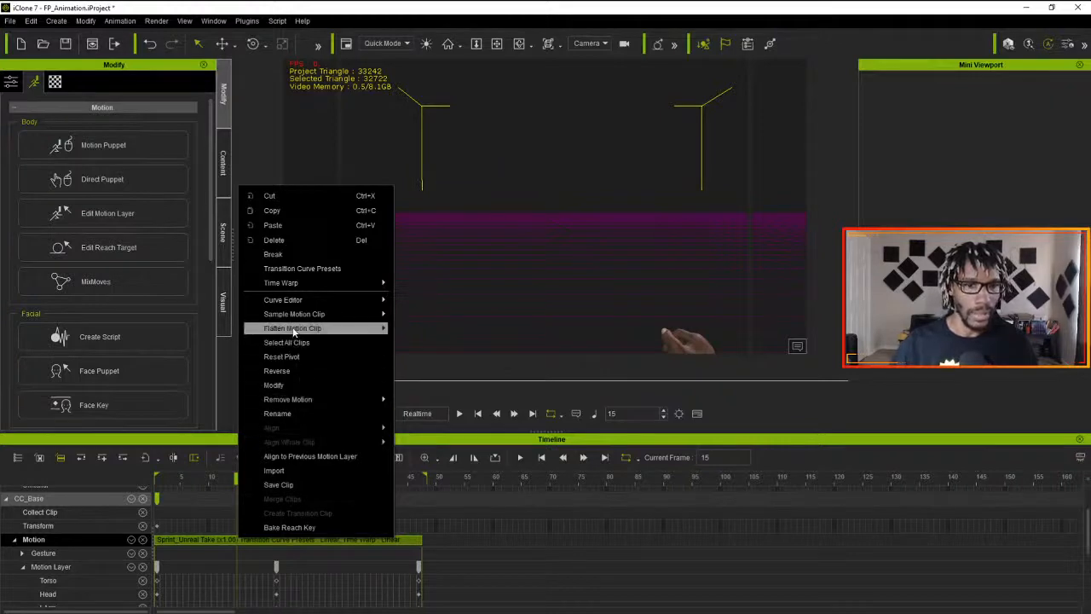
{"action": "mouse_move", "coordinate": [329, 333]}
{"action": "left_click", "coordinate": [431, 334]}
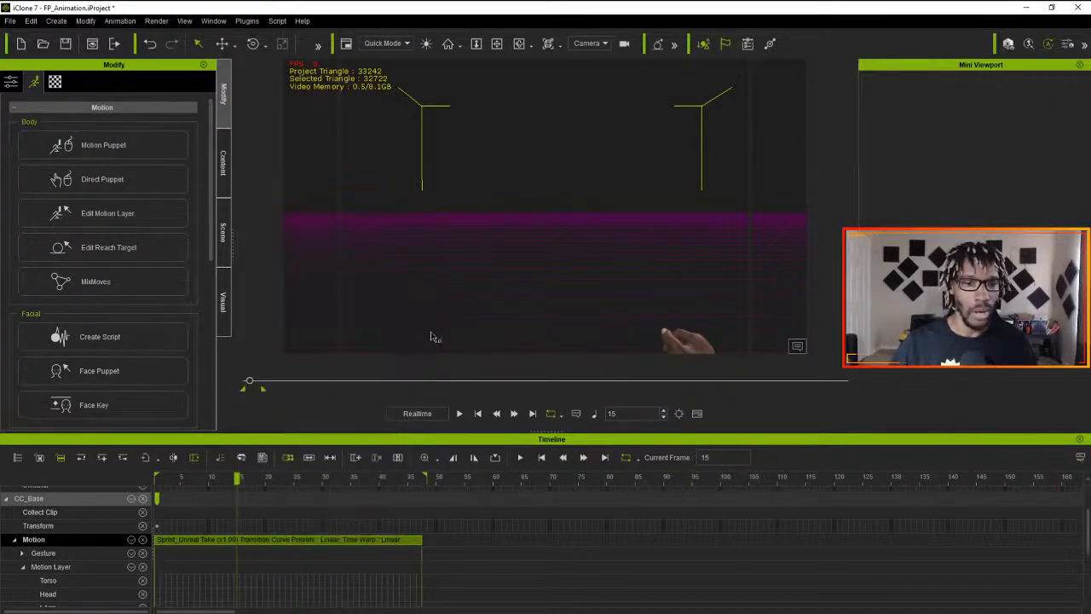
{"action": "left_click_drag", "start_coordinate": [236, 479], "coordinate": [122, 484]}
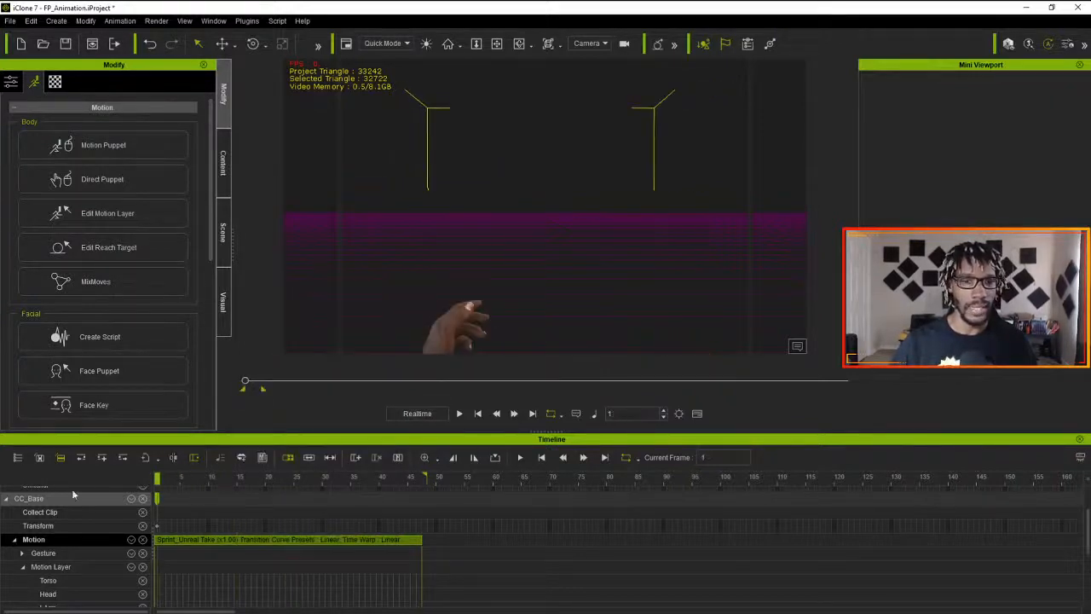
{"action": "key", "text": "space"}
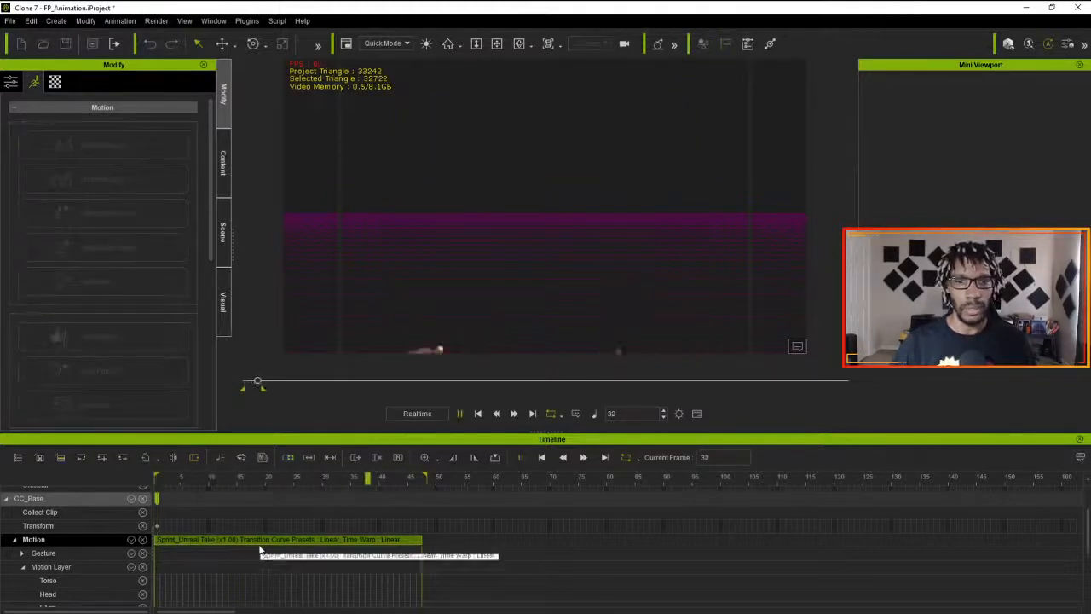
{"action": "key", "text": "space"}
{"action": "left_click_drag", "start_coordinate": [343, 488], "coordinate": [107, 500]}
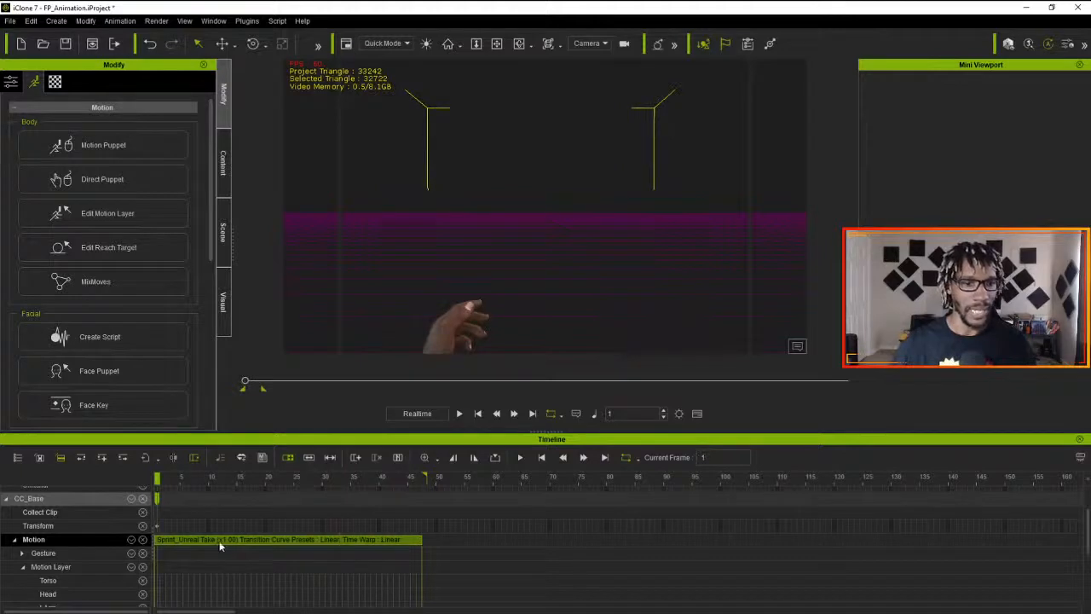
- Save the flattened clip over the existing Sprint motion file in the ProjectMagus folder and return the playhead to frame 1
{"action": "right_click", "coordinate": [280, 542]}
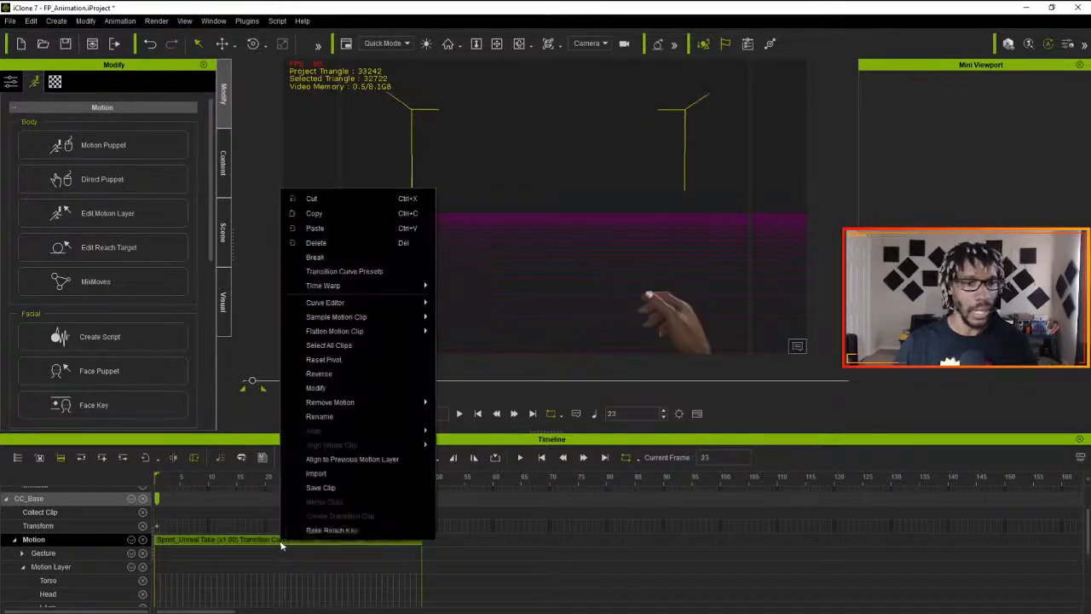
{"action": "left_click", "coordinate": [338, 488]}
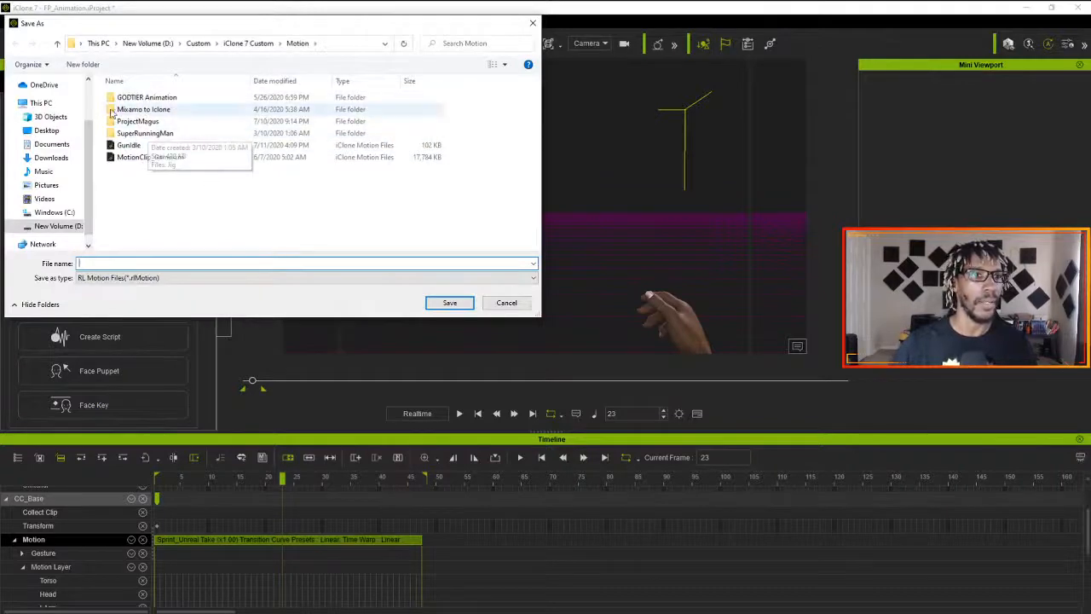
{"action": "double_click", "coordinate": [145, 121]}
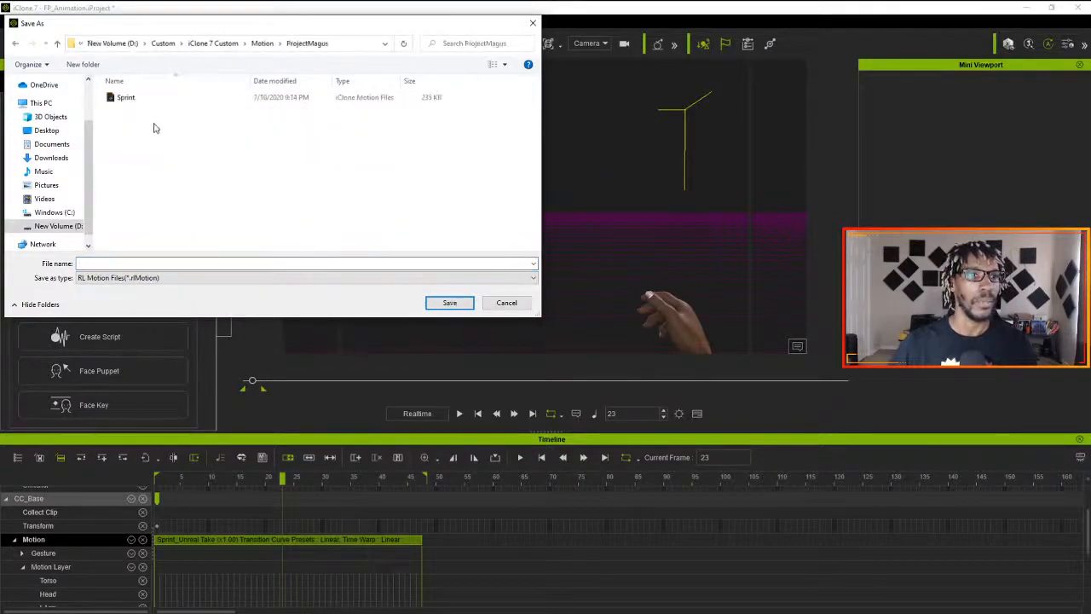
{"action": "left_click", "coordinate": [143, 104]}
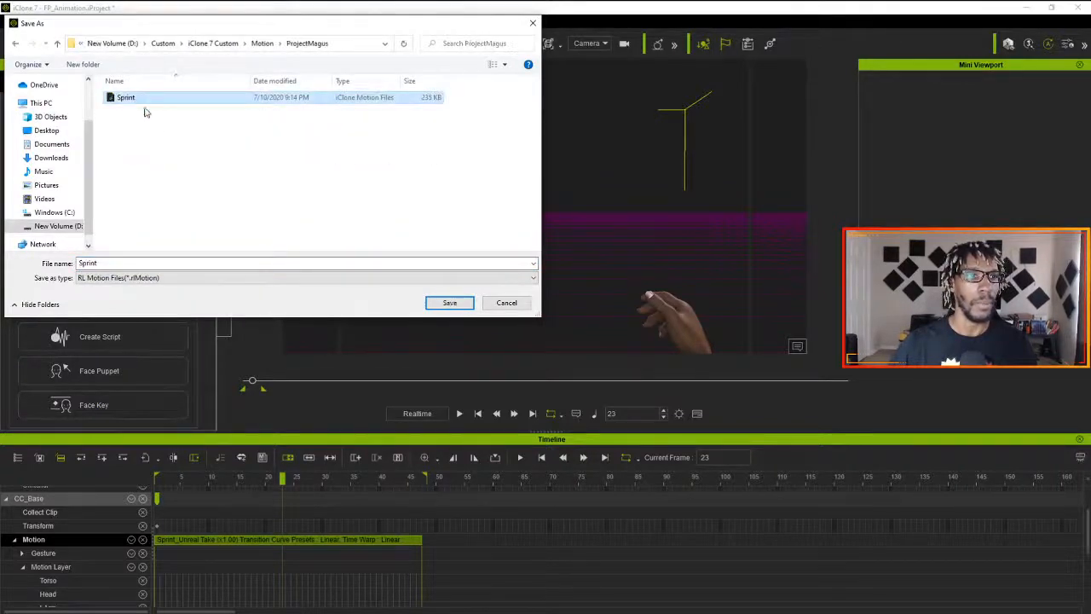
{"action": "left_click", "coordinate": [449, 302]}
{"action": "left_click", "coordinate": [573, 317]}
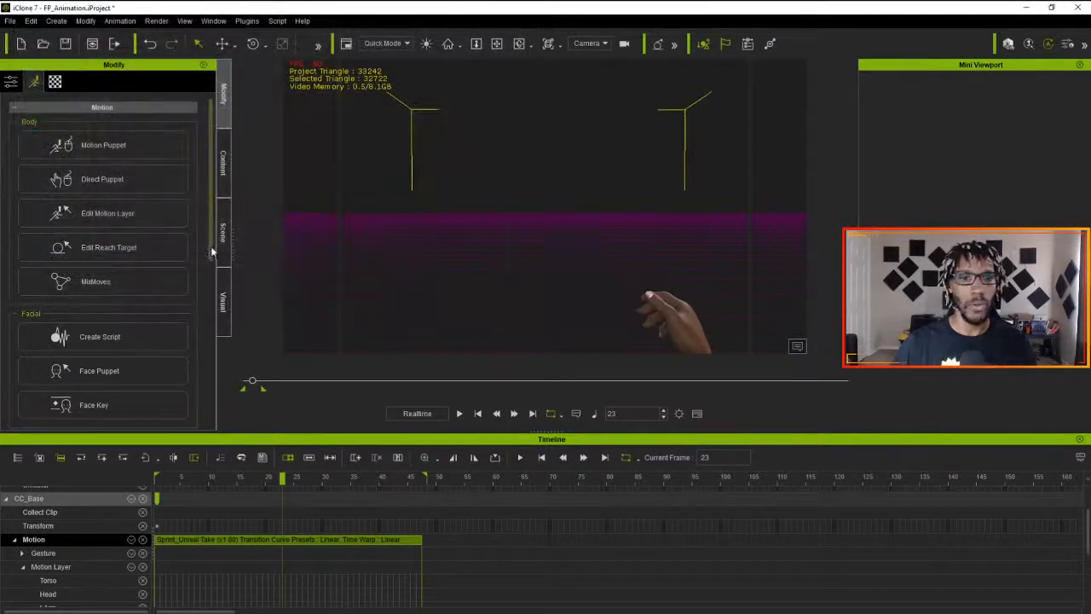
{"action": "left_click_drag", "start_coordinate": [282, 477], "coordinate": [83, 477]}
{"action": "left_click_drag", "start_coordinate": [157, 479], "coordinate": [100, 485]}
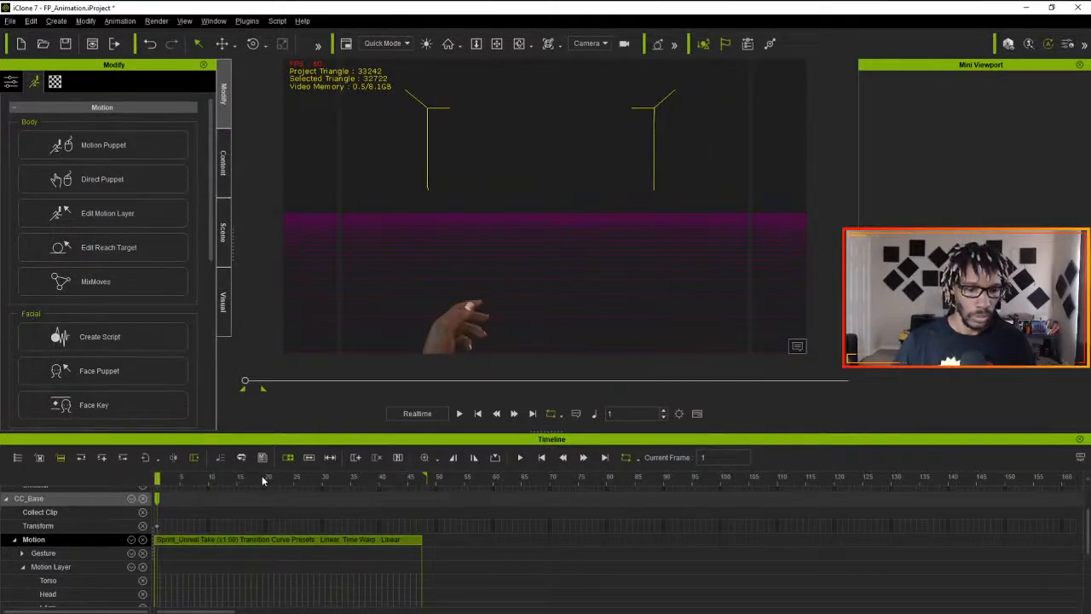
- Switch to the Trello card and mark the checklist item "Idle - More movement in the hands" as complete
{"action": "key", "text": "alt+Tab"}
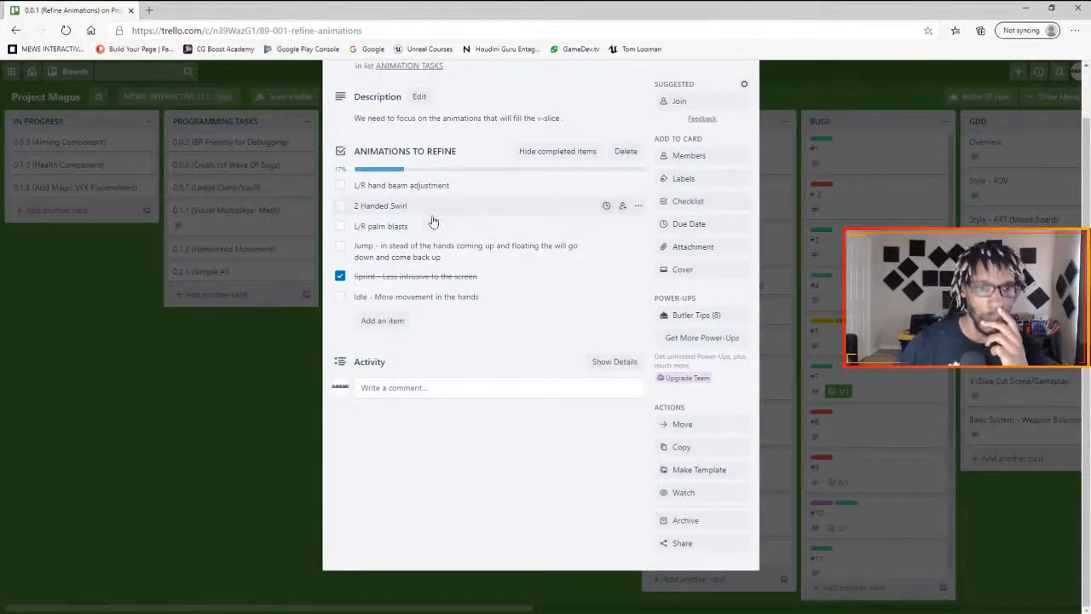
{"action": "left_click", "coordinate": [340, 298]}
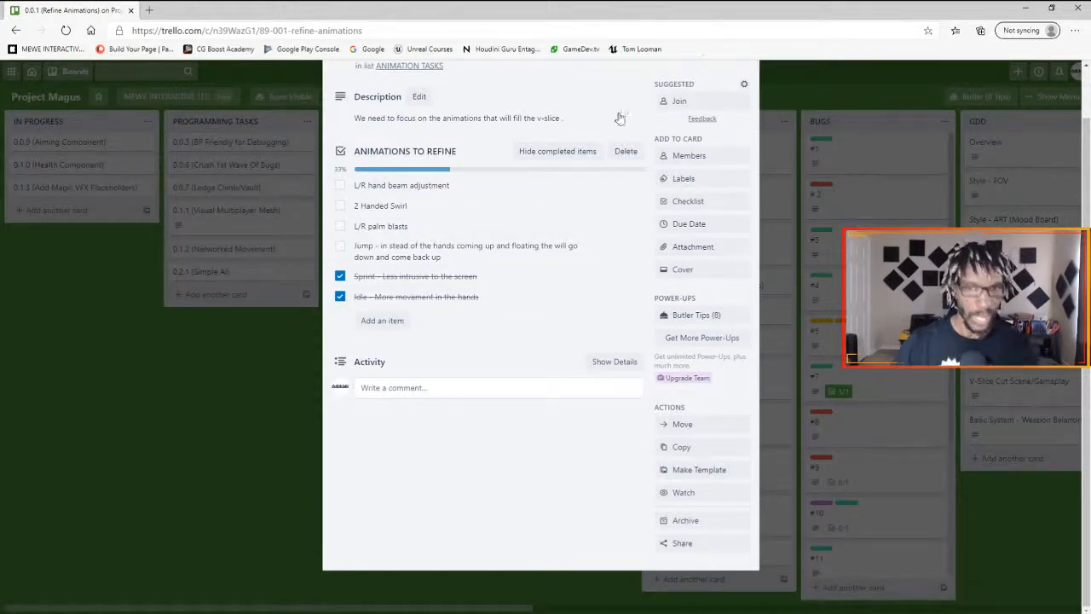
- Switch to iClone 3DXchange 7 and browse to the Animations To Edit folder for a file to open
{"action": "key", "text": "alt+Tab"}
{"action": "key", "text": "alt+Tab"}
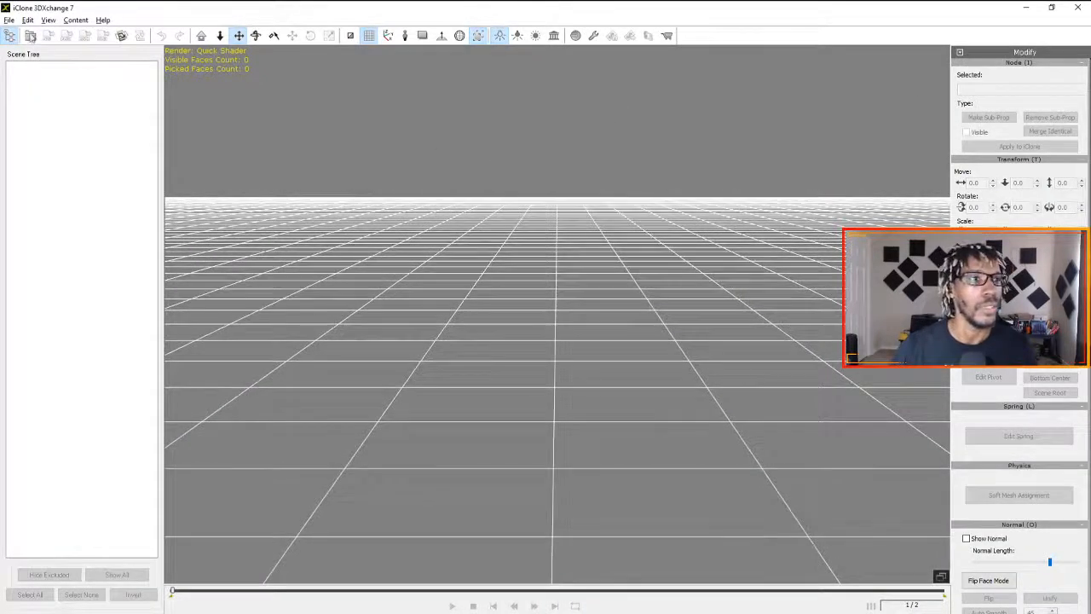
{"action": "left_click", "coordinate": [30, 35]}
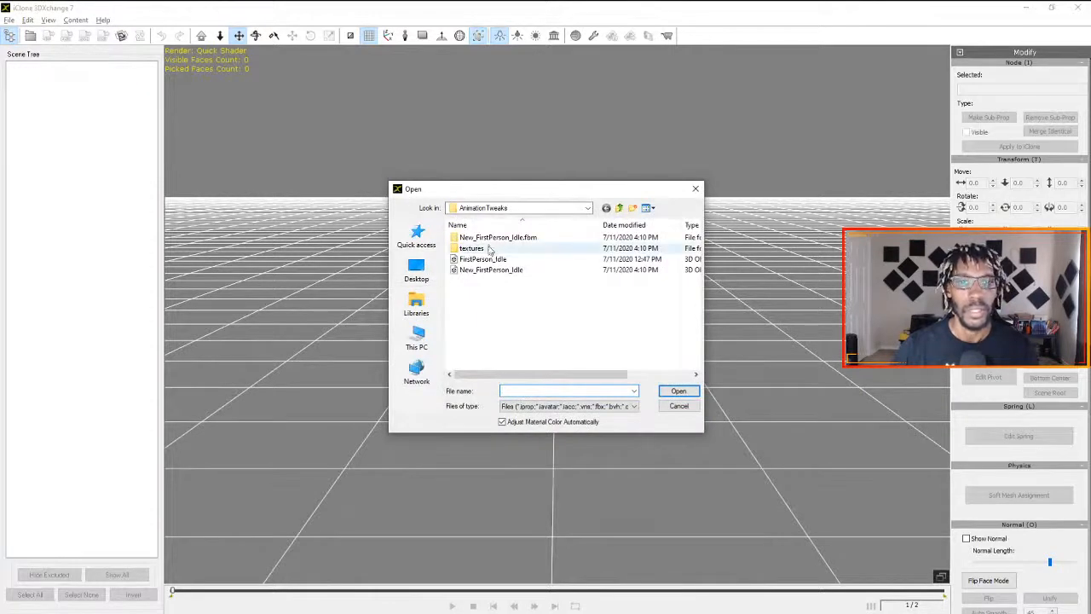
{"action": "left_click", "coordinate": [619, 208]}
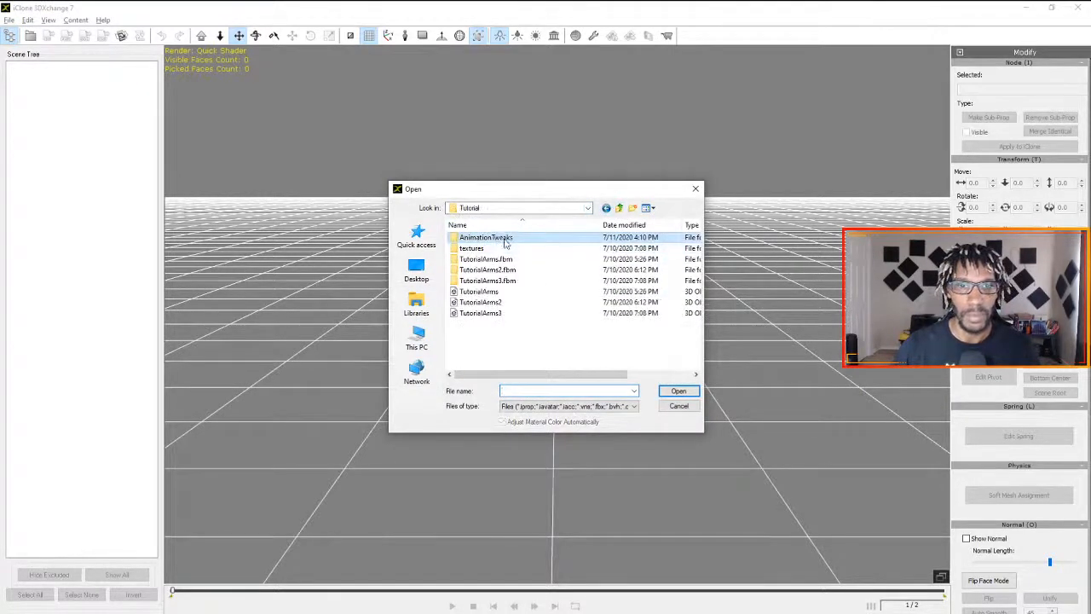
{"action": "left_click", "coordinate": [619, 208]}
{"action": "double_click", "coordinate": [484, 237]}
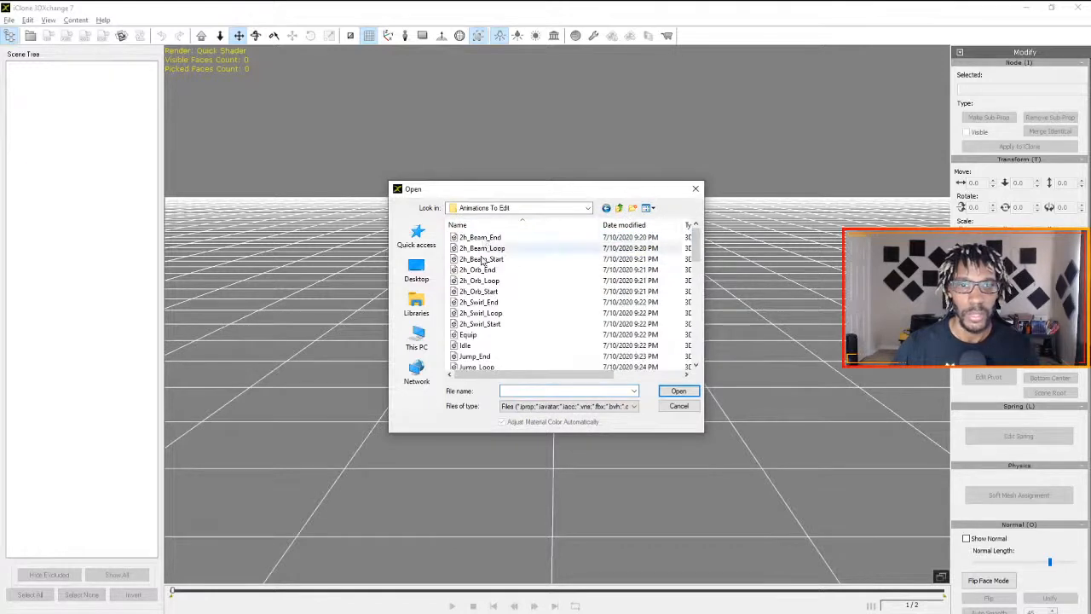
- Import the Idle FBX at 60 samples per second, convert it with the Unreal_BaseCharacter profile, and import its facial animation clips
{"action": "left_click", "coordinate": [470, 345]}
{"action": "double_click", "coordinate": [473, 348]}
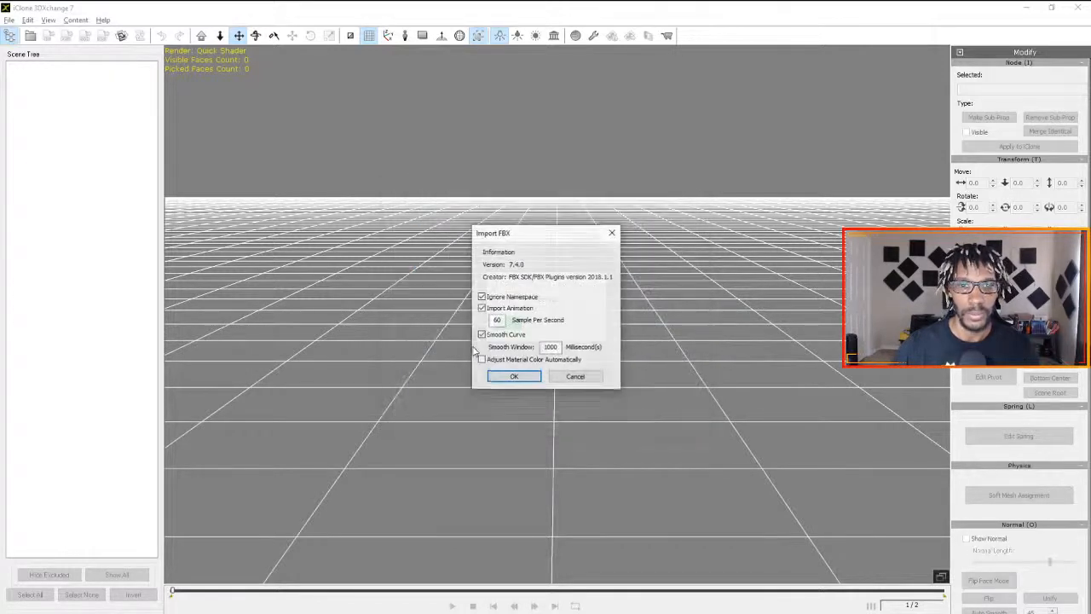
{"action": "left_click", "coordinate": [511, 379]}
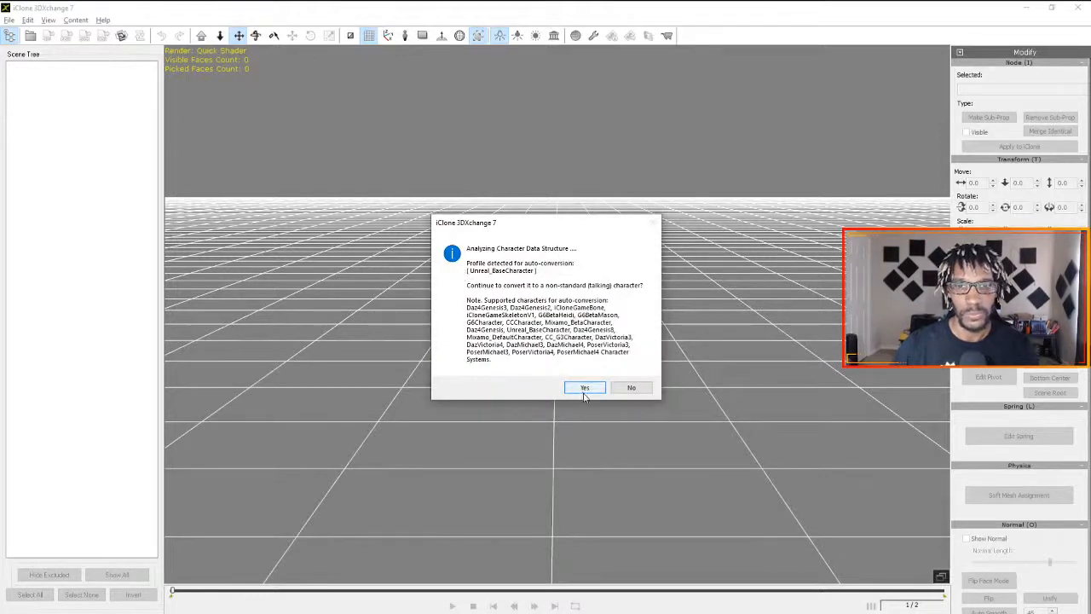
{"action": "left_click", "coordinate": [584, 388]}
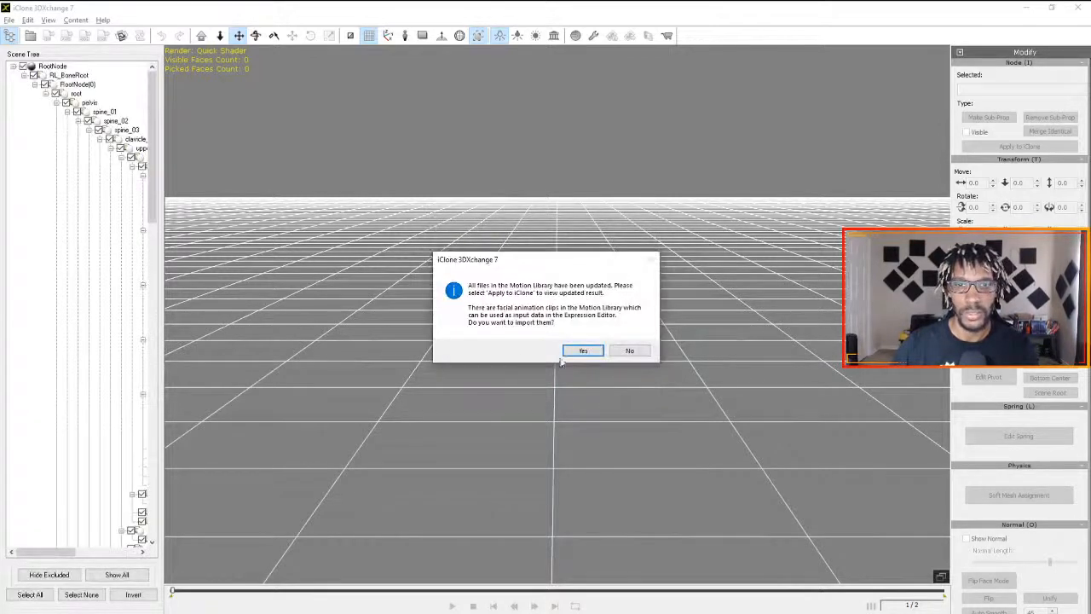
{"action": "left_click", "coordinate": [580, 351]}
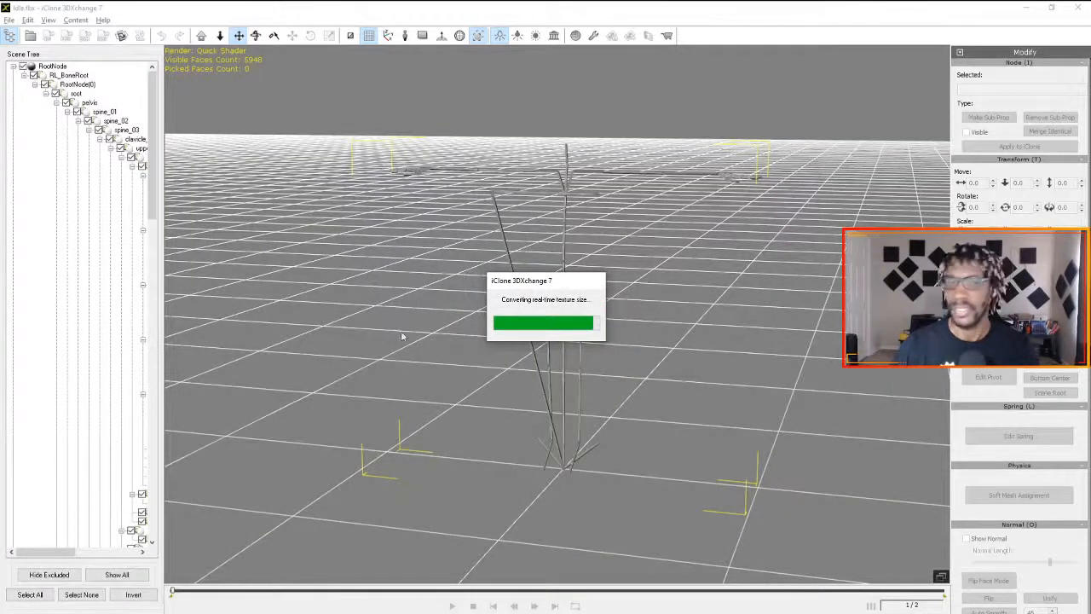
- Switch back to iClone 7, delete the sprint clip from the Motion track, return to frame 1, and show the character's transform attributes
{"action": "key", "text": "alt+Tab"}
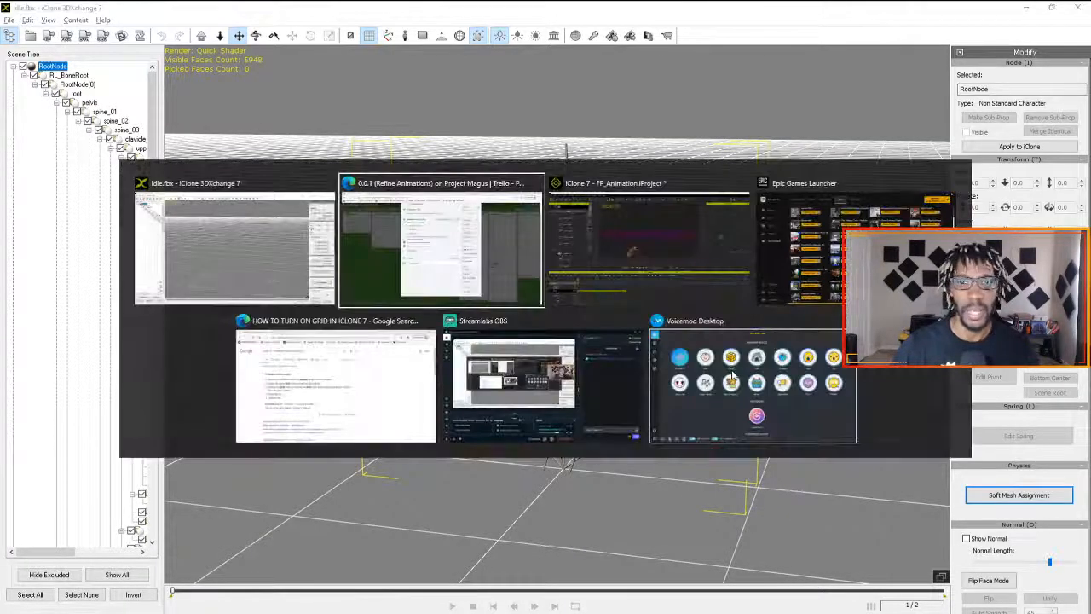
{"action": "key", "text": "alt+Tab"}
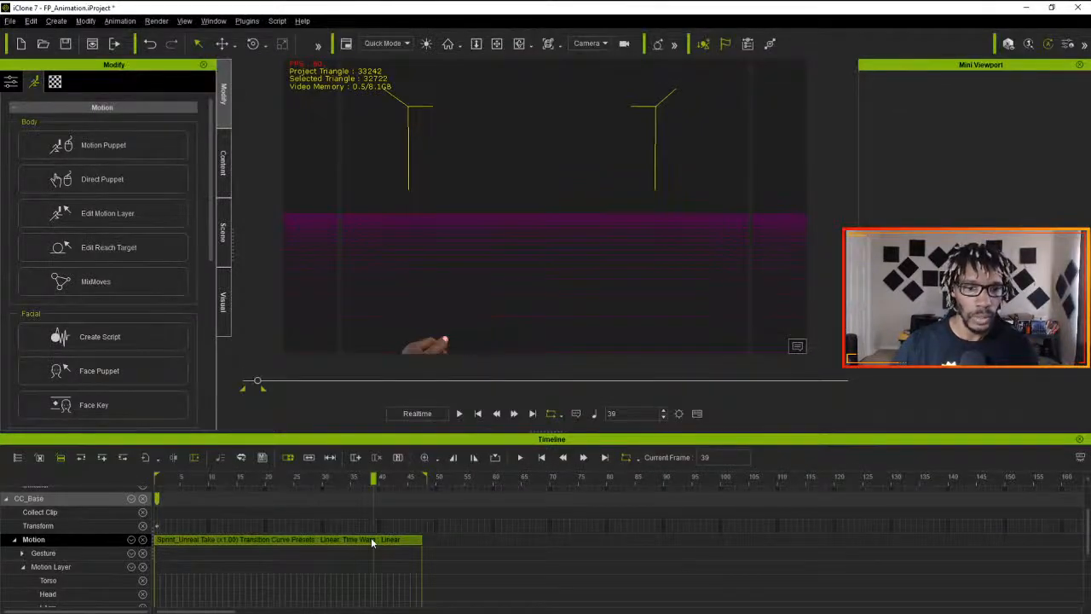
{"action": "key", "text": "Delete"}
{"action": "left_click", "coordinate": [374, 478]}
{"action": "left_click_drag", "start_coordinate": [373, 478], "coordinate": [119, 474]}
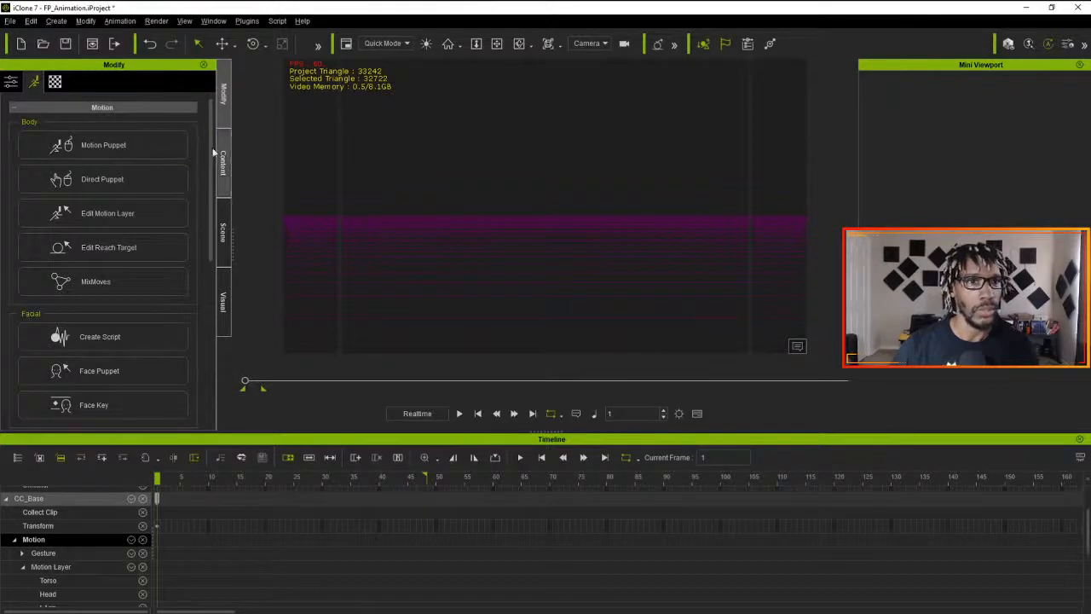
{"action": "left_click", "coordinate": [11, 81]}
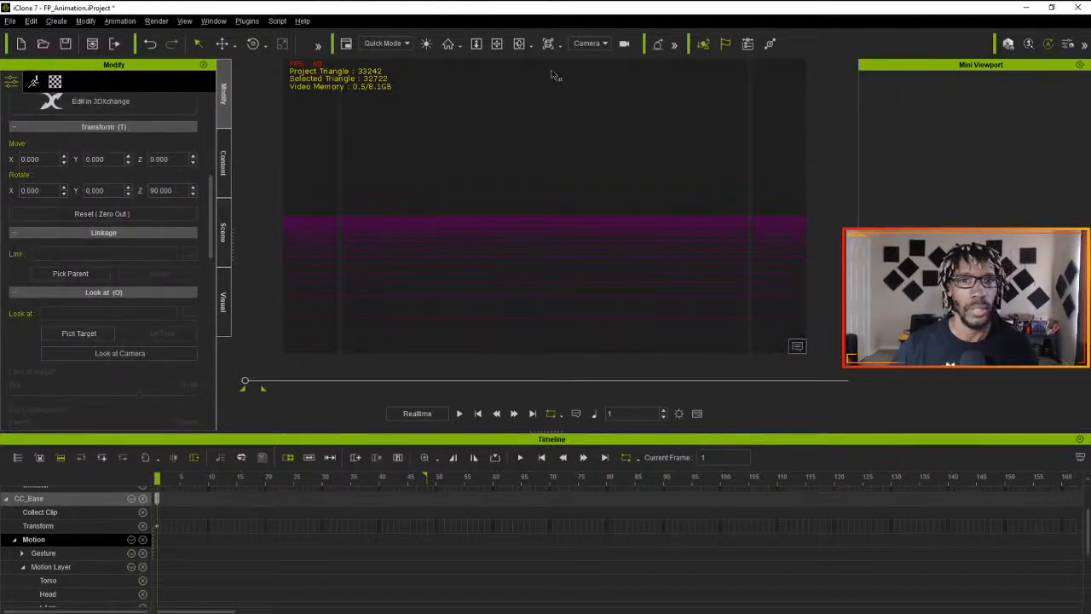
- Set the viewport to the Preview camera and switch to iClone 3DXchange 7 with the Idle file
{"action": "left_click", "coordinate": [606, 45]}
{"action": "left_click", "coordinate": [597, 71]}
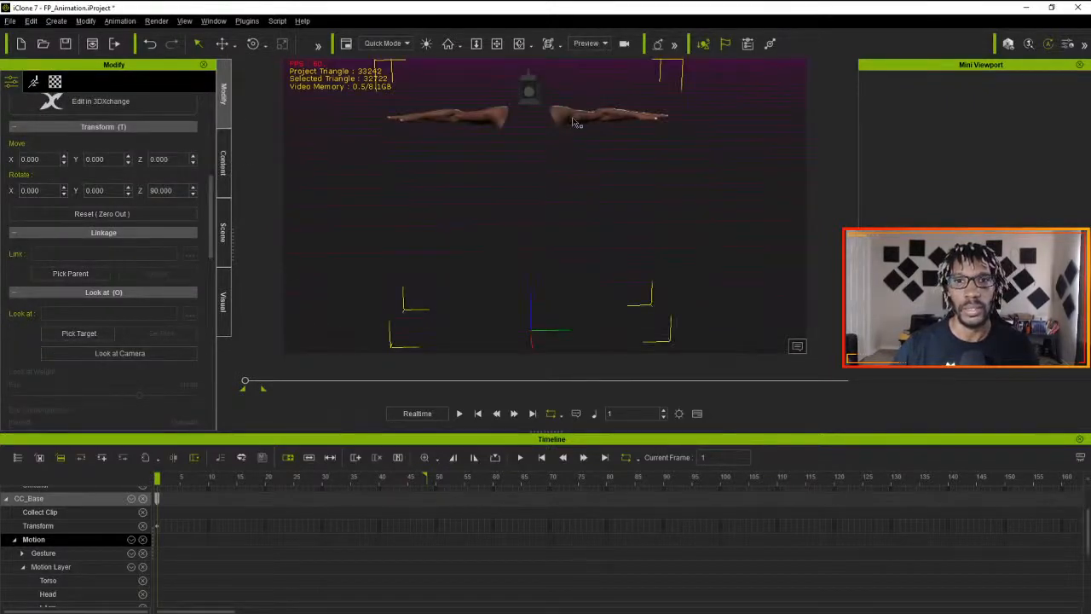
{"action": "key", "text": "alt+Tab"}
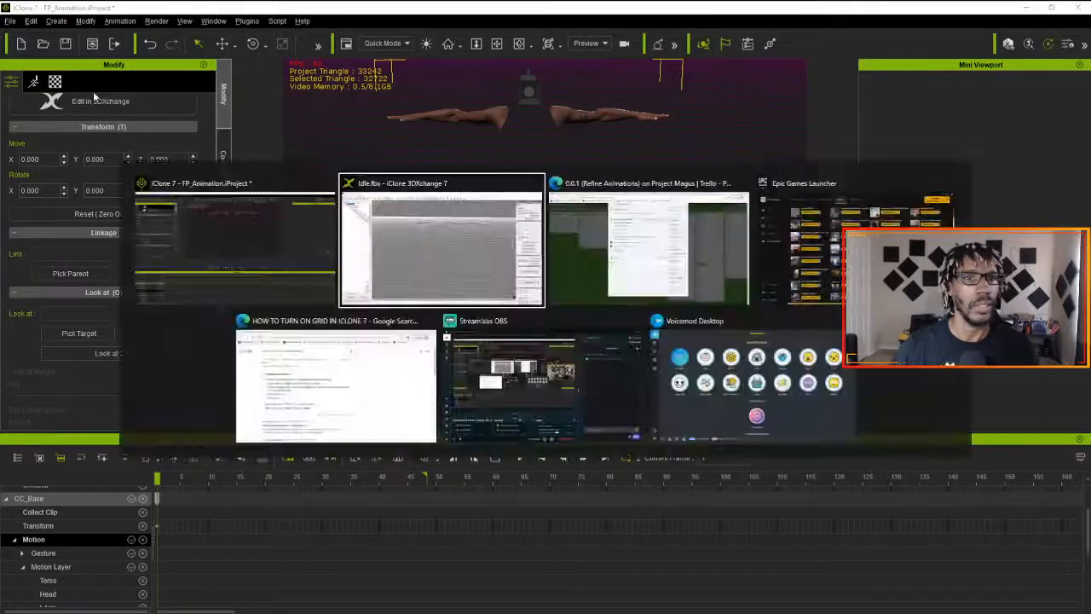
{"action": "key", "text": "alt+Tab"}
{"action": "key", "text": "alt+Tab"}
{"action": "key", "text": "alt+Tab"}
{"action": "key", "text": "alt+Tab"}
{"action": "key", "text": "alt+Tab"}
{"action": "key", "text": "alt+Tab"}
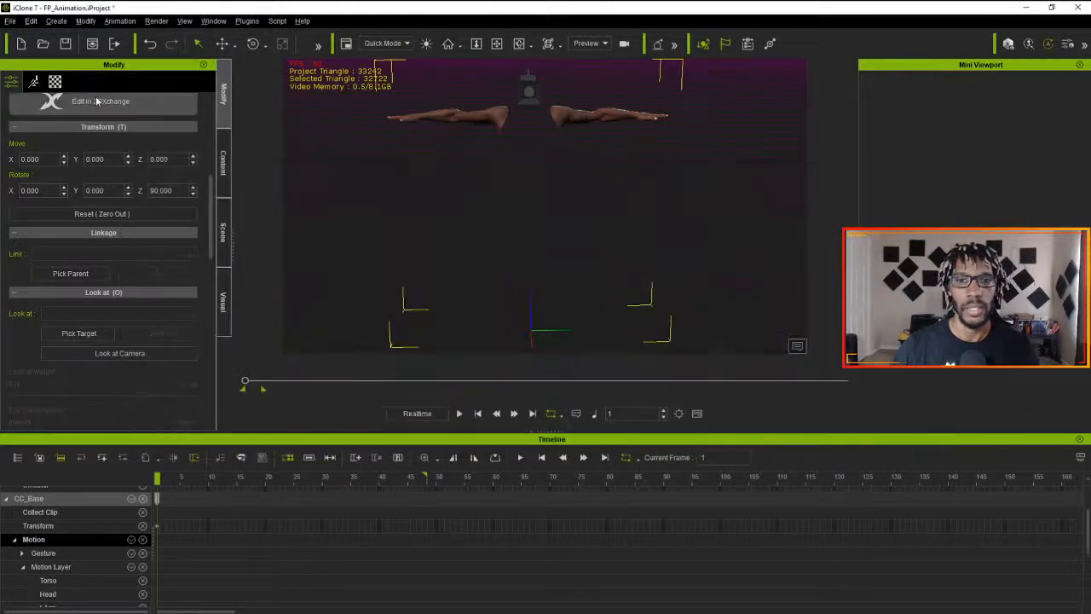
{"action": "key", "text": "alt+Tab"}
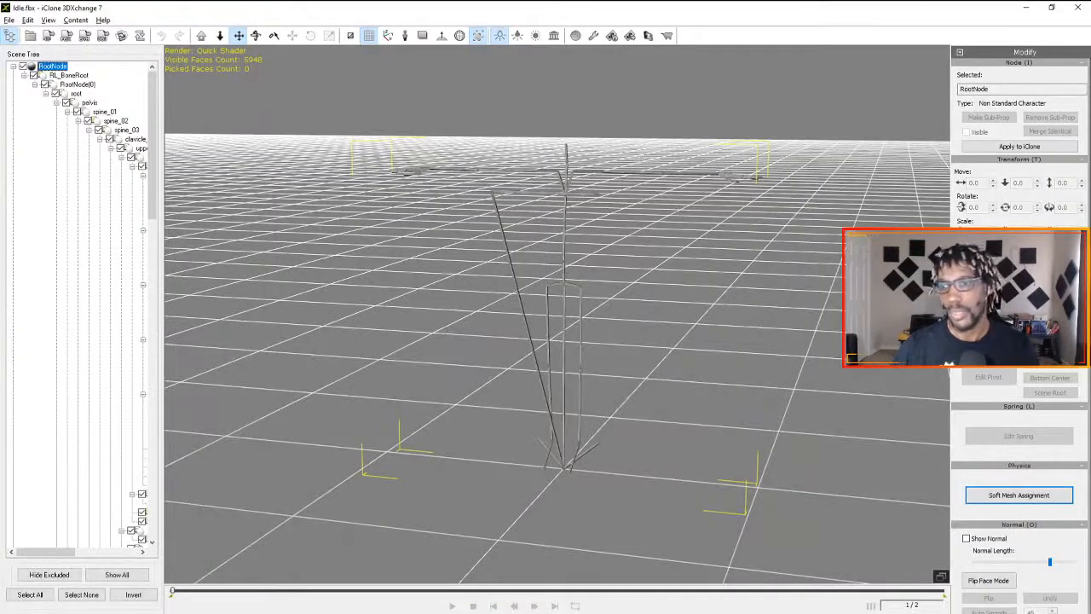
- Load the Idle_Unreal Take motion into the Perform Editor, play it through, and stop the playback
{"action": "scroll", "coordinate": [1002, 509], "scroll_direction": "down", "scroll_amount": 2}
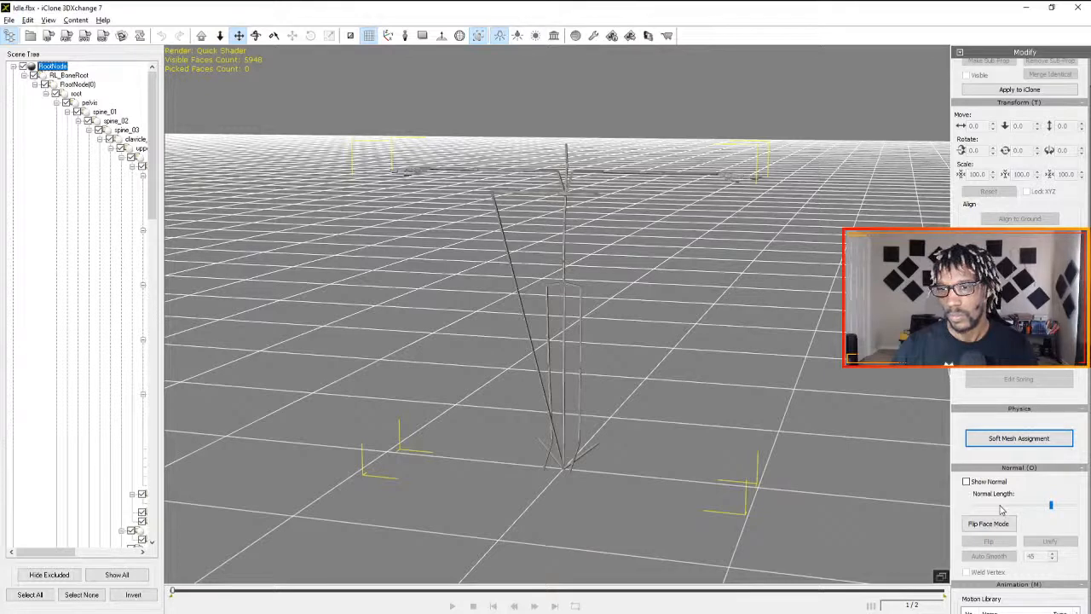
{"action": "scroll", "coordinate": [955, 494], "scroll_direction": "down", "scroll_amount": 6}
{"action": "scroll", "coordinate": [954, 494], "scroll_direction": "down", "scroll_amount": 2}
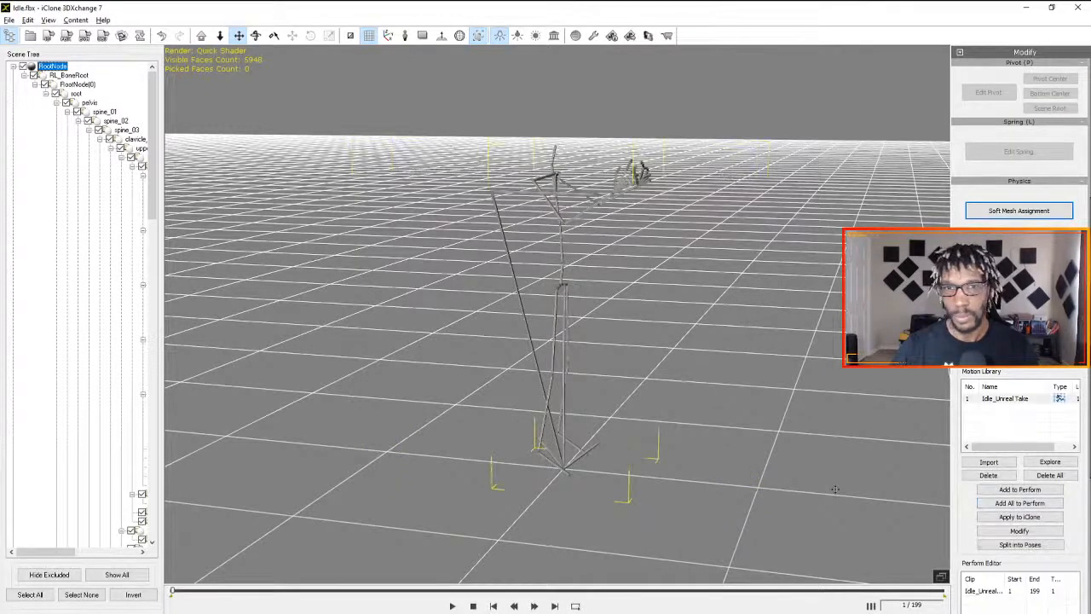
{"action": "left_click", "coordinate": [452, 606]}
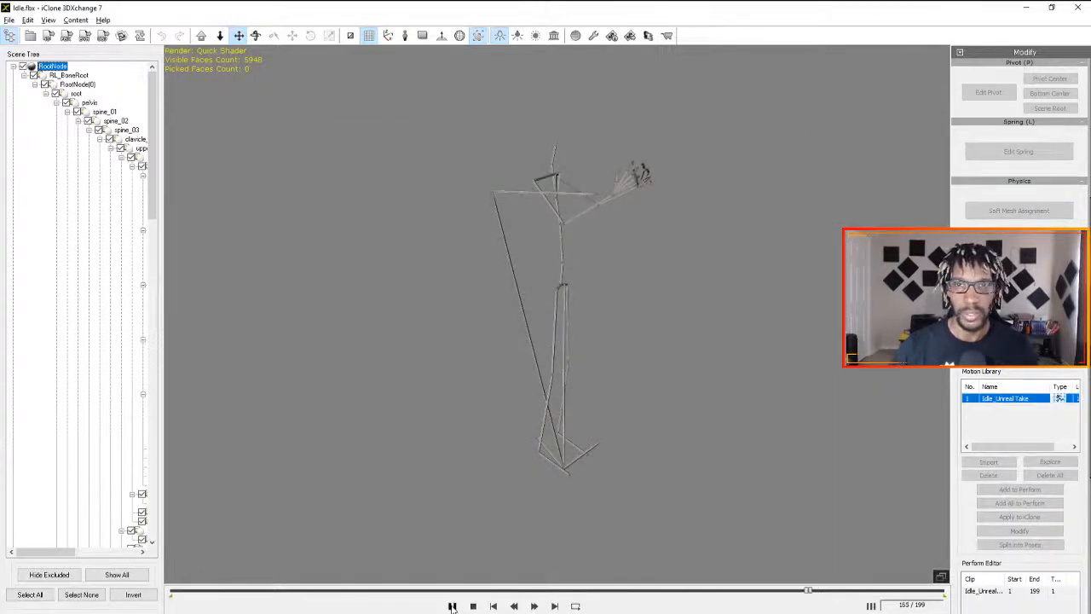
{"action": "left_click", "coordinate": [453, 606]}
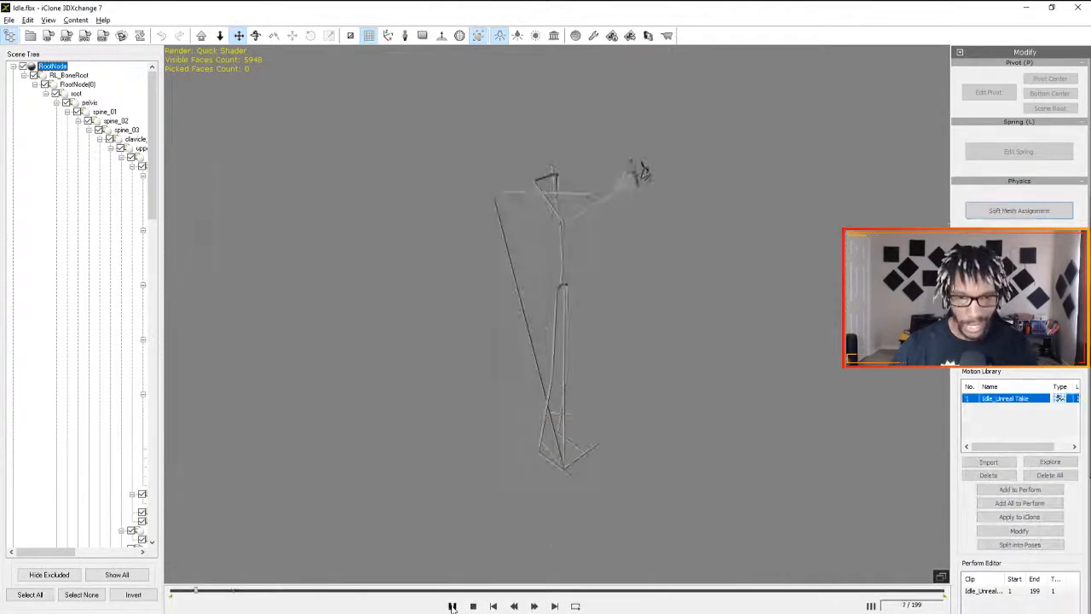
{"action": "left_click", "coordinate": [475, 605]}
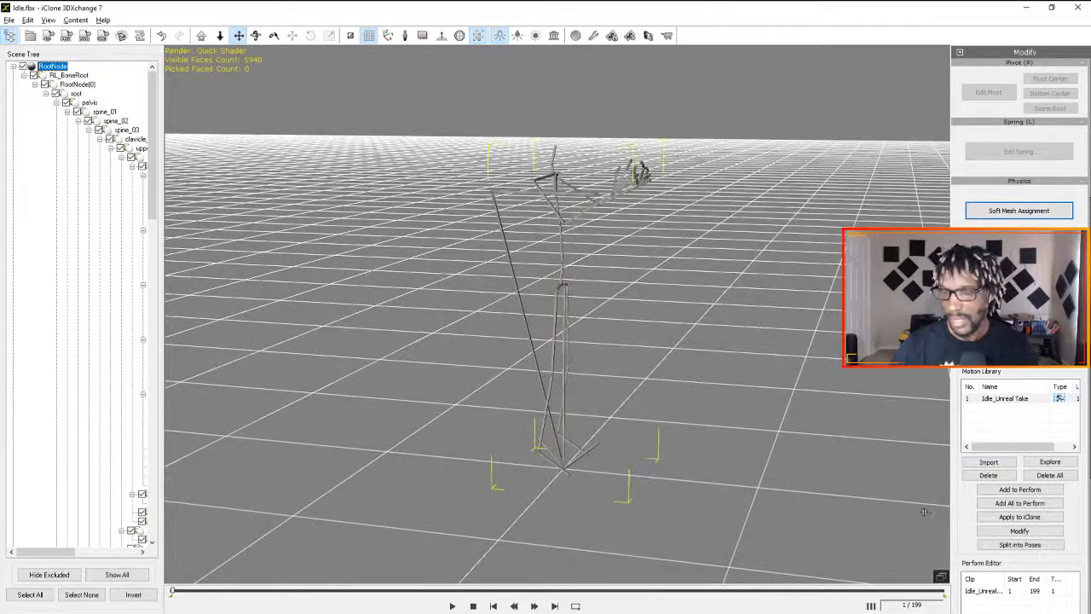
- Apply the Idle_Unreal Take motion to the iClone character, play it briefly there, and return to frame 1
{"action": "left_click", "coordinate": [1010, 491]}
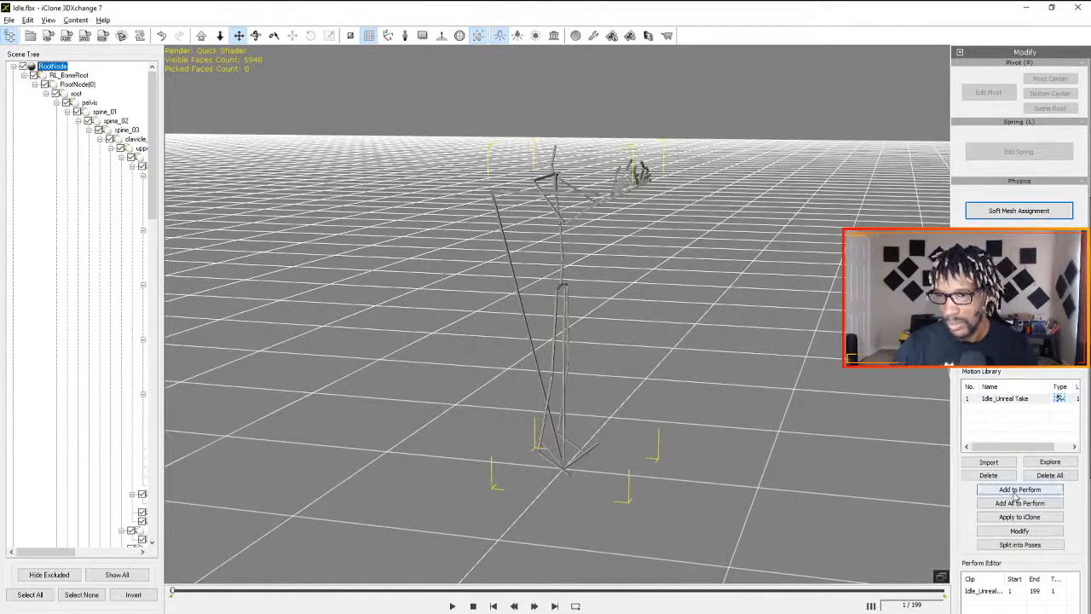
{"action": "left_click", "coordinate": [1019, 517]}
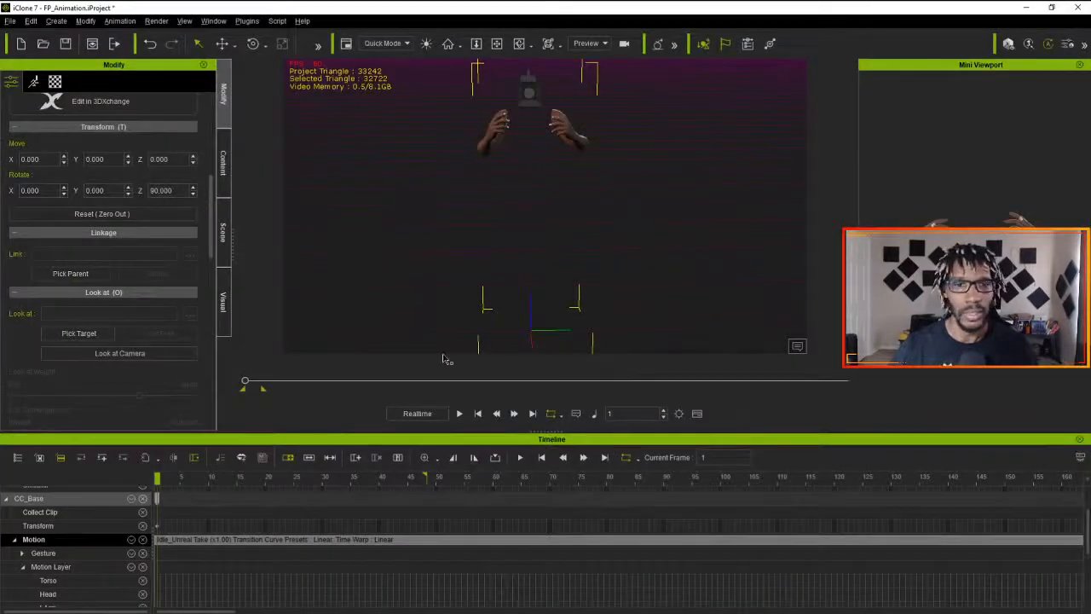
{"action": "left_click", "coordinate": [458, 414]}
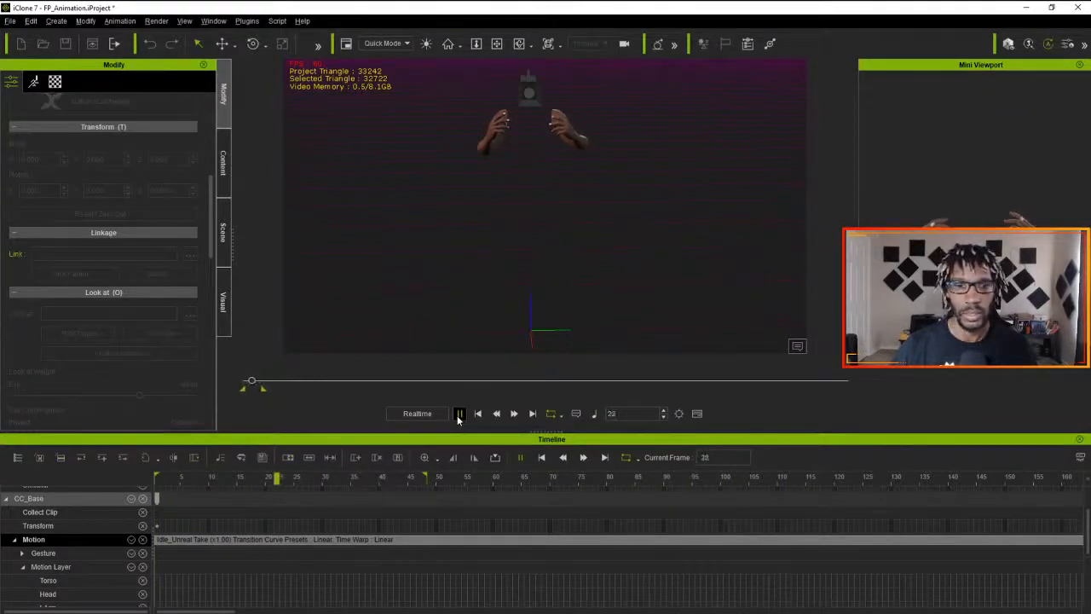
{"action": "left_click", "coordinate": [460, 414]}
{"action": "left_click", "coordinate": [477, 413]}
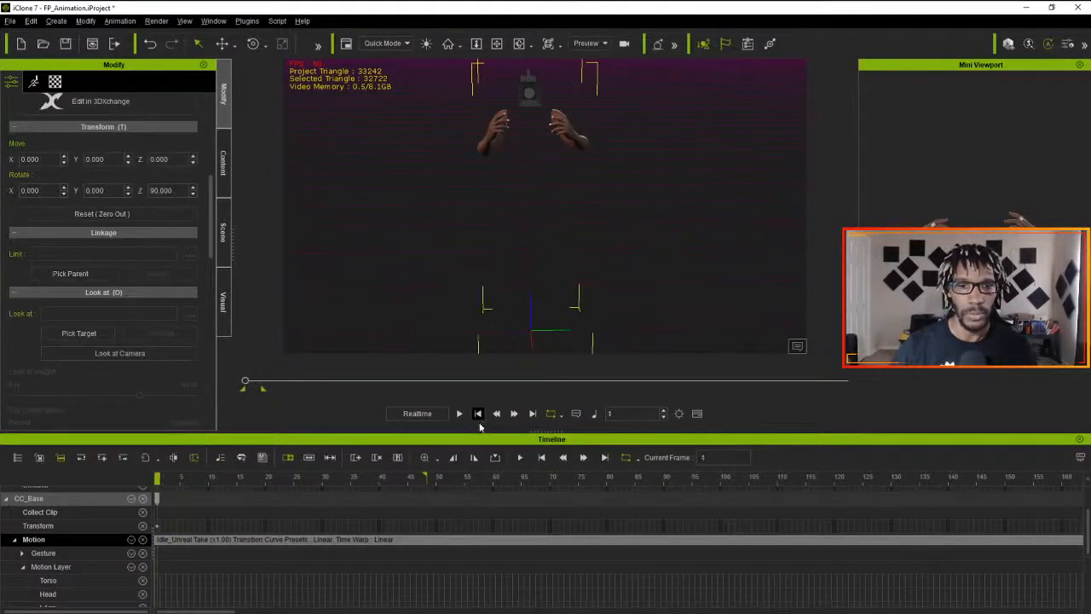
- Select the Idle clip on the Motion track and place the playhead at its end, frame 200
{"action": "scroll", "coordinate": [508, 492], "scroll_direction": "down", "scroll_amount": 5}
{"action": "scroll", "coordinate": [493, 499], "scroll_direction": "up", "scroll_amount": 5}
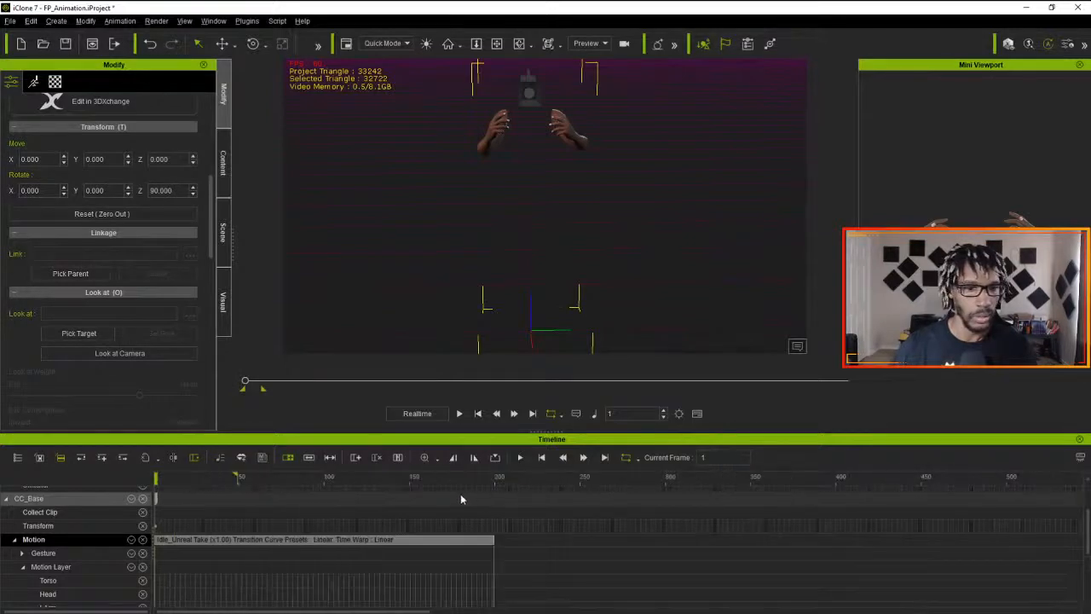
{"action": "left_click", "coordinate": [452, 541]}
{"action": "left_click", "coordinate": [481, 539]}
{"action": "left_click", "coordinate": [491, 539]}
{"action": "mouse_move", "coordinate": [493, 479]}
{"action": "left_mouse_down"}
{"action": "mouse_move", "coordinate": [504, 479]}
{"action": "mouse_move", "coordinate": [277, 483]}
{"action": "mouse_move", "coordinate": [528, 488]}
{"action": "mouse_move", "coordinate": [495, 495]}
{"action": "left_mouse_up"}
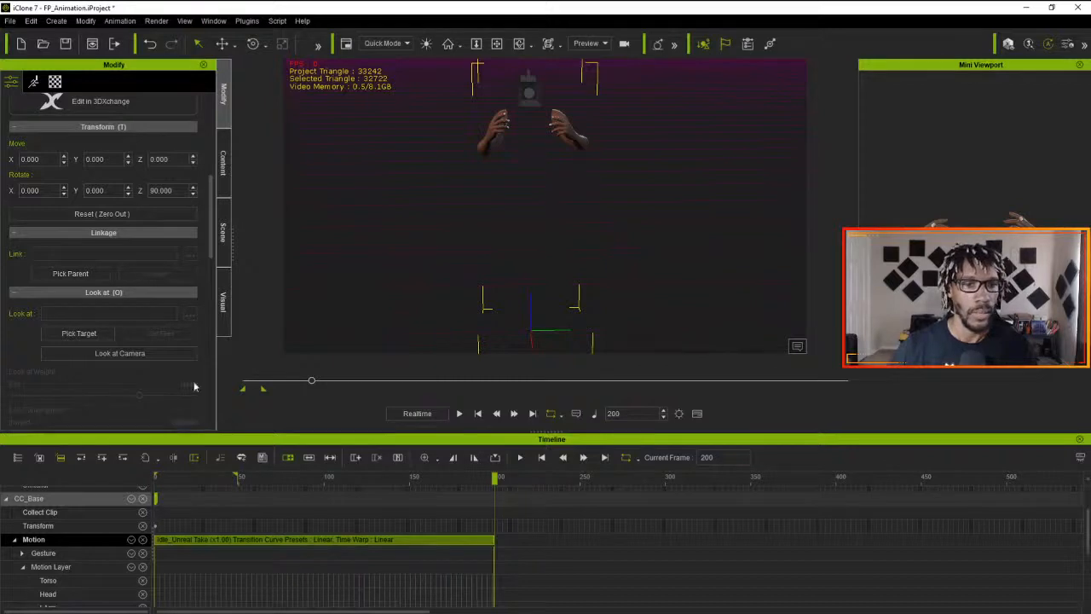
{"action": "left_click", "coordinate": [30, 21]}
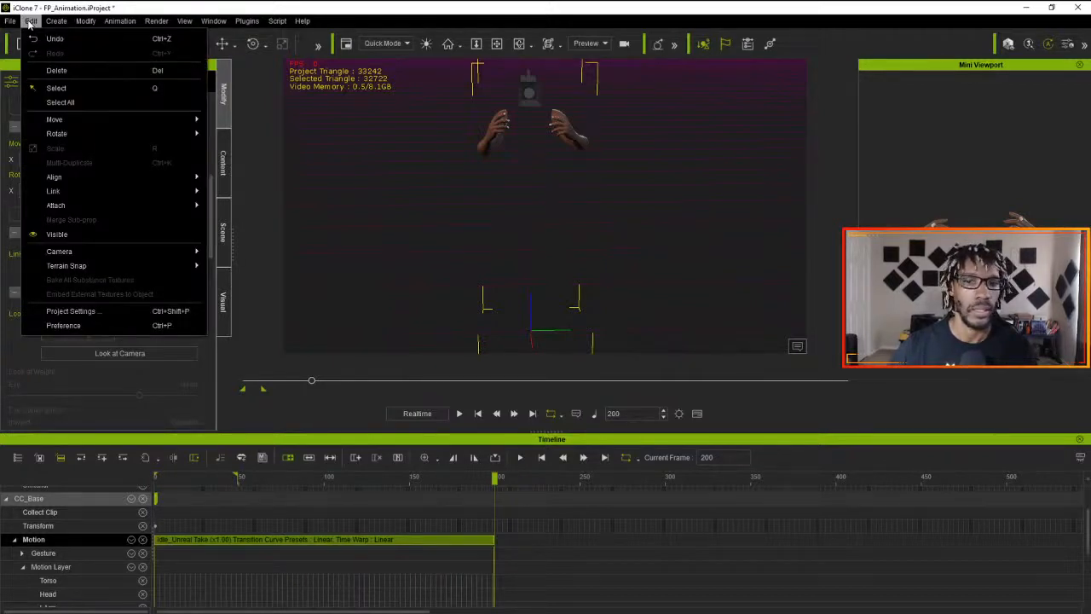
{"action": "left_click", "coordinate": [696, 414]}
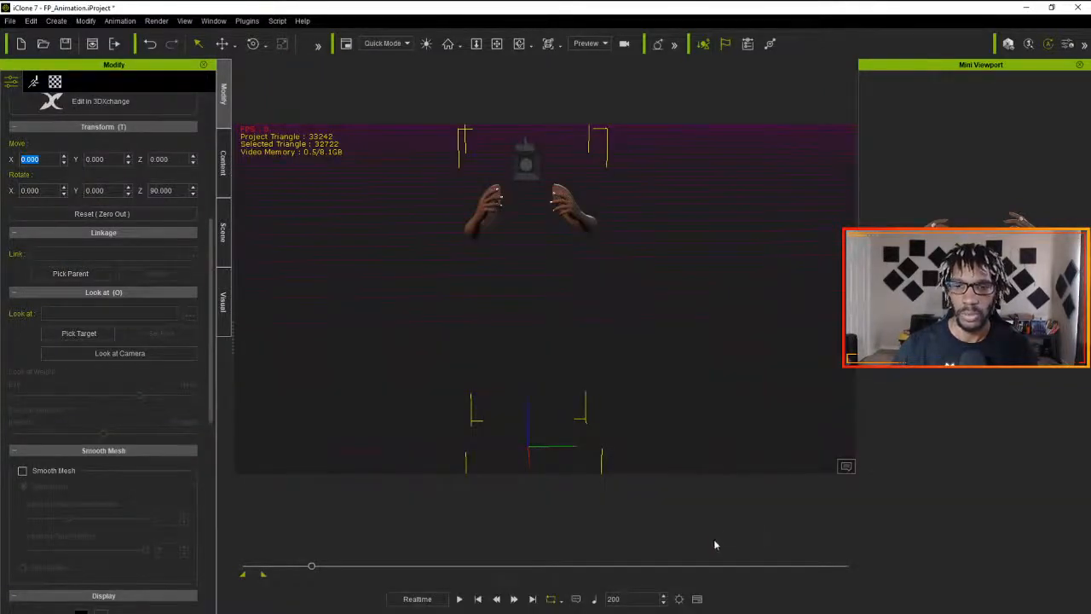
{"action": "left_click", "coordinate": [697, 598]}
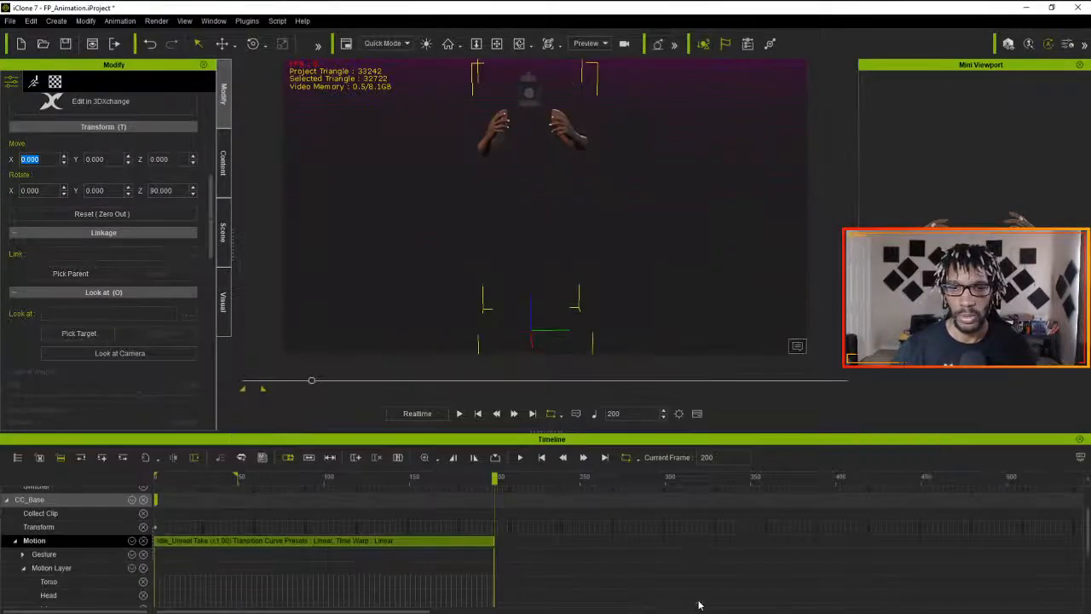
- Set the project's total frames to 200 in the project settings and close them
{"action": "left_click", "coordinate": [678, 415]}
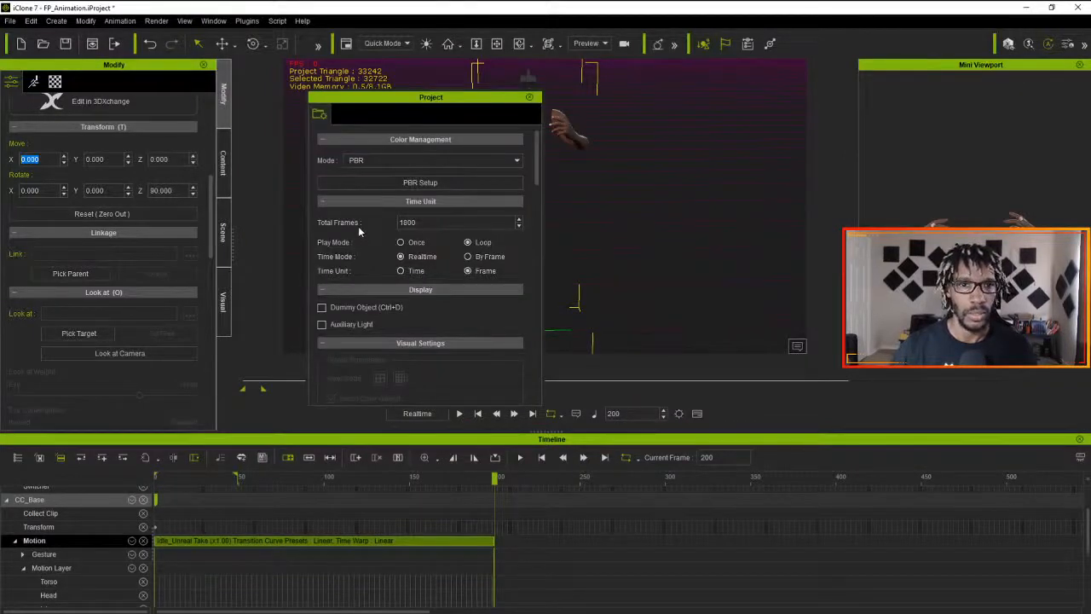
{"action": "left_click", "coordinate": [408, 222]}
{"action": "type", "text": "200"}
{"action": "key", "text": "Return"}
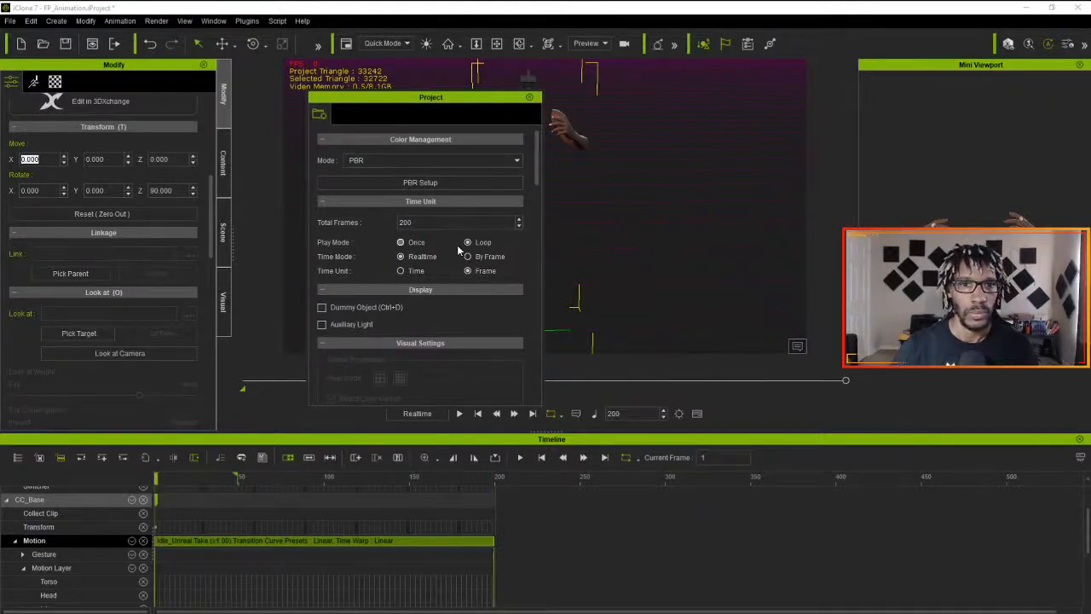
{"action": "scroll", "coordinate": [442, 317], "scroll_direction": "down", "scroll_amount": 5}
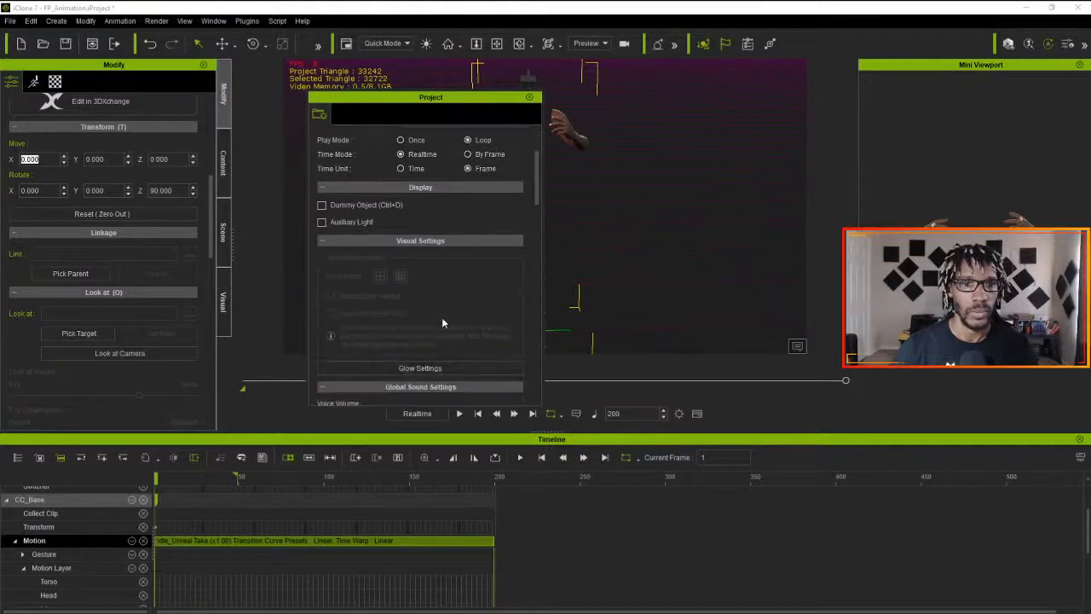
{"action": "scroll", "coordinate": [443, 315], "scroll_direction": "up", "scroll_amount": 5}
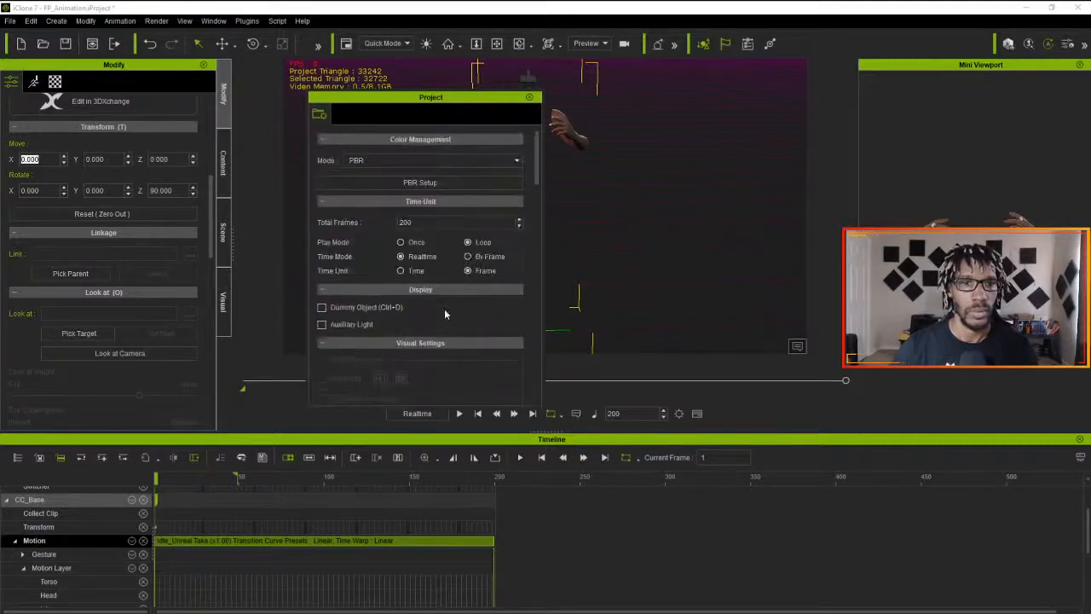
{"action": "left_click", "coordinate": [482, 162]}
{"action": "left_click", "coordinate": [482, 162]}
{"action": "left_click", "coordinate": [529, 98]}
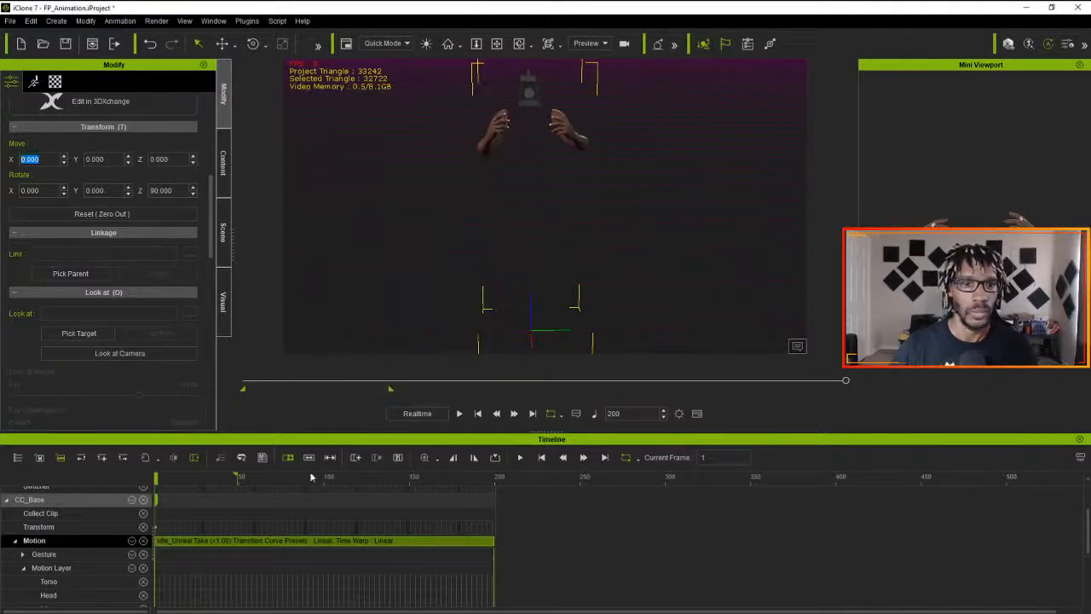
- Extend the playback range's end marker to frame 200 and play the Idle loop to check it
{"action": "left_click_drag", "start_coordinate": [237, 475], "coordinate": [507, 475]}
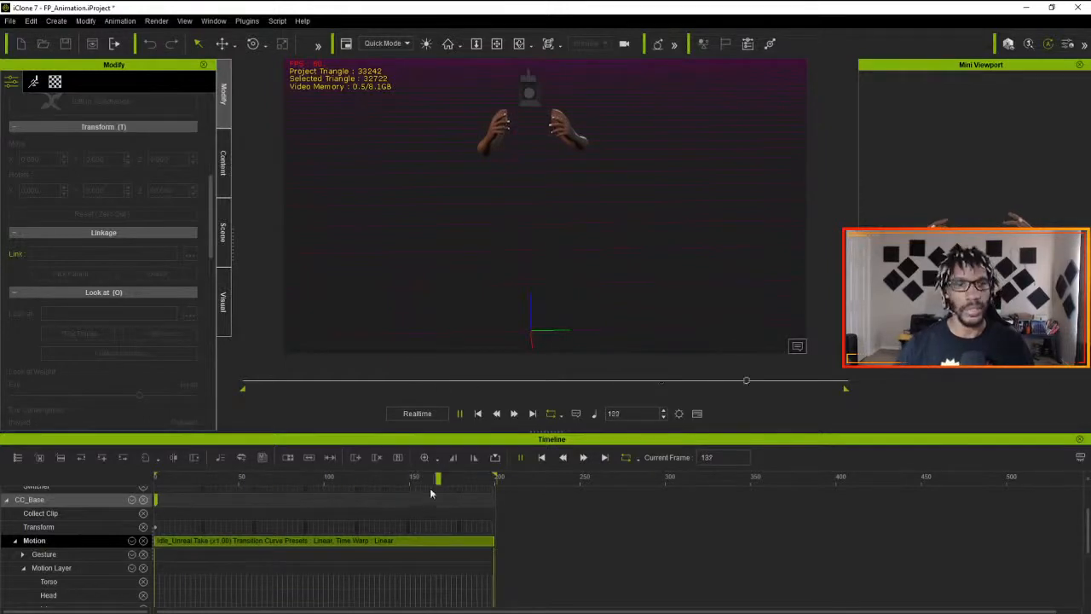
{"action": "key", "text": "space"}
{"action": "left_click_drag", "start_coordinate": [199, 481], "coordinate": [96, 478]}
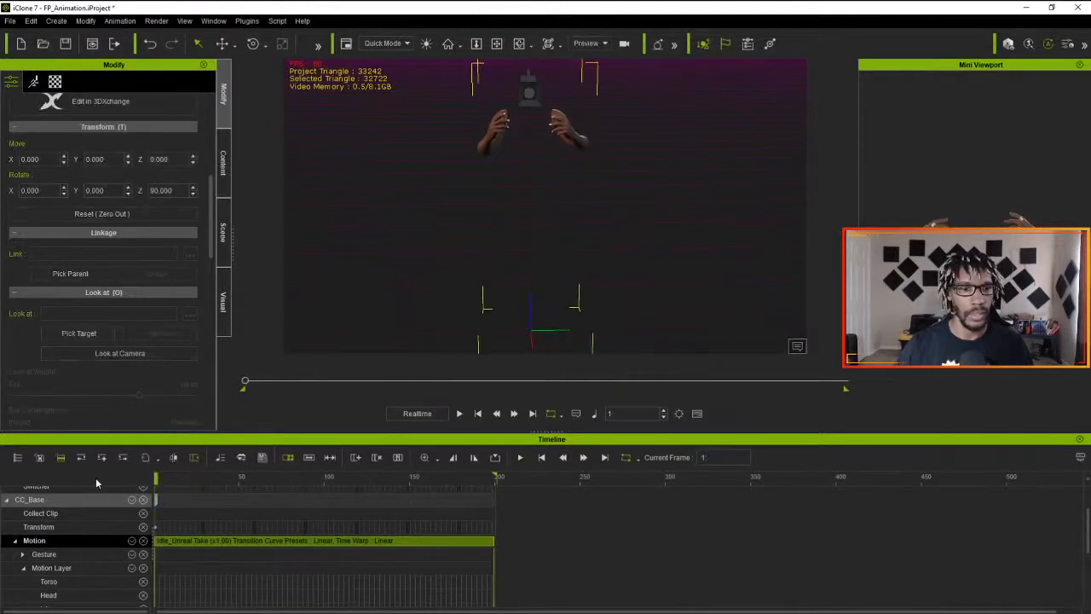
{"action": "left_click_drag", "start_coordinate": [163, 480], "coordinate": [110, 502]}
- Flatten the Idle motion clip, play it back, and return the playhead to frame 1
{"action": "right_click", "coordinate": [232, 544]}
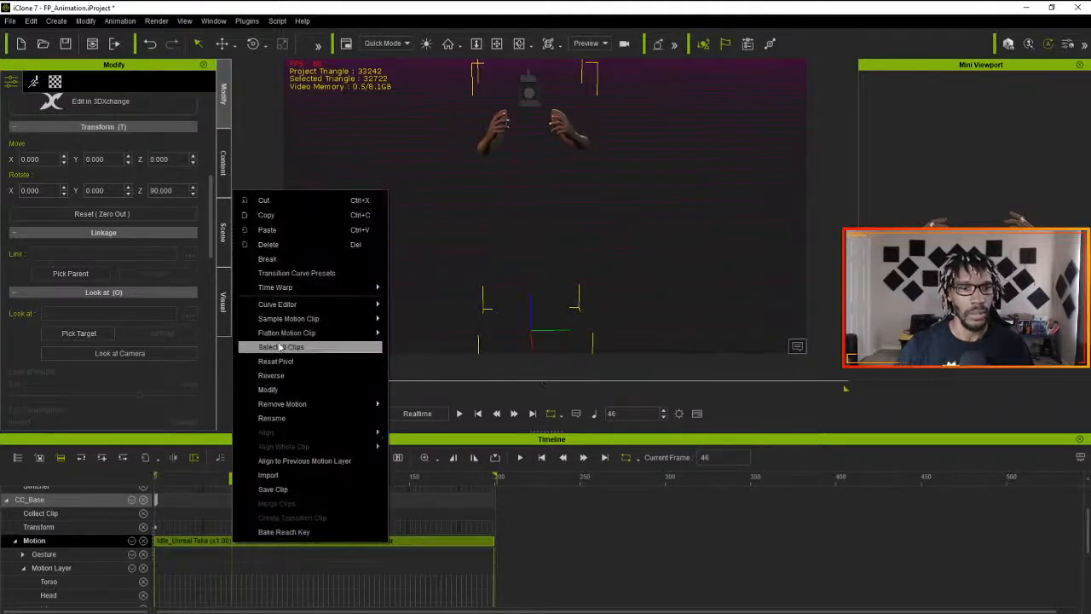
{"action": "mouse_move", "coordinate": [311, 333]}
{"action": "left_click", "coordinate": [426, 339]}
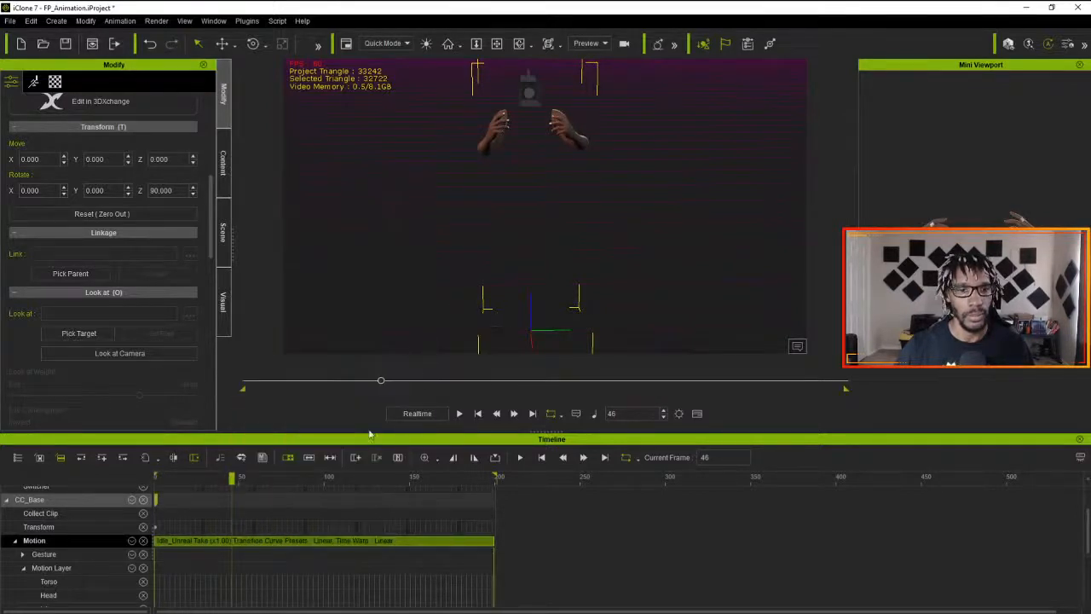
{"action": "key", "text": "space"}
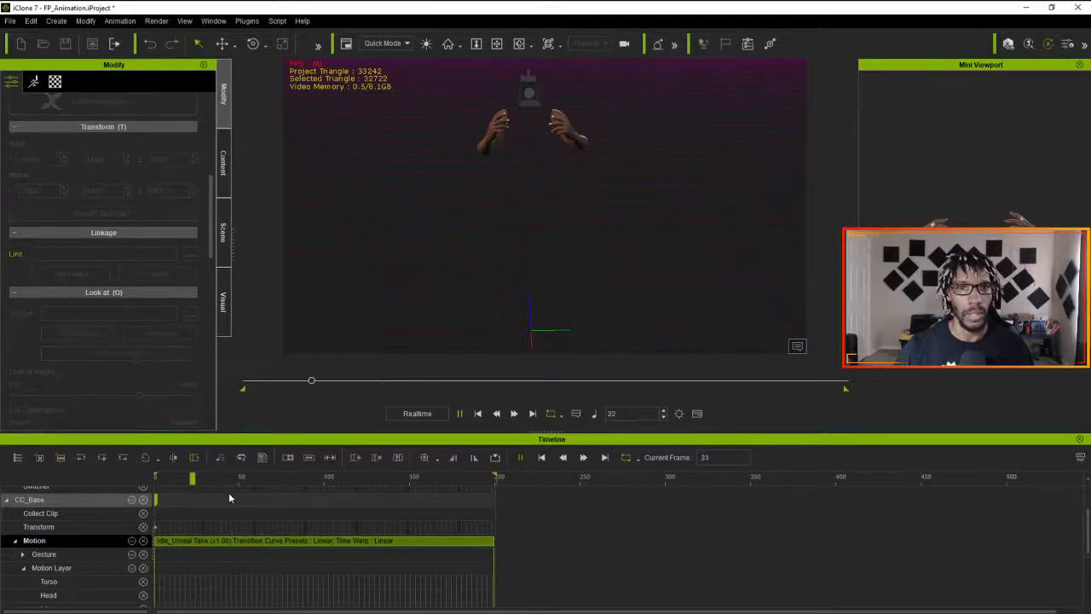
{"action": "key", "text": "space"}
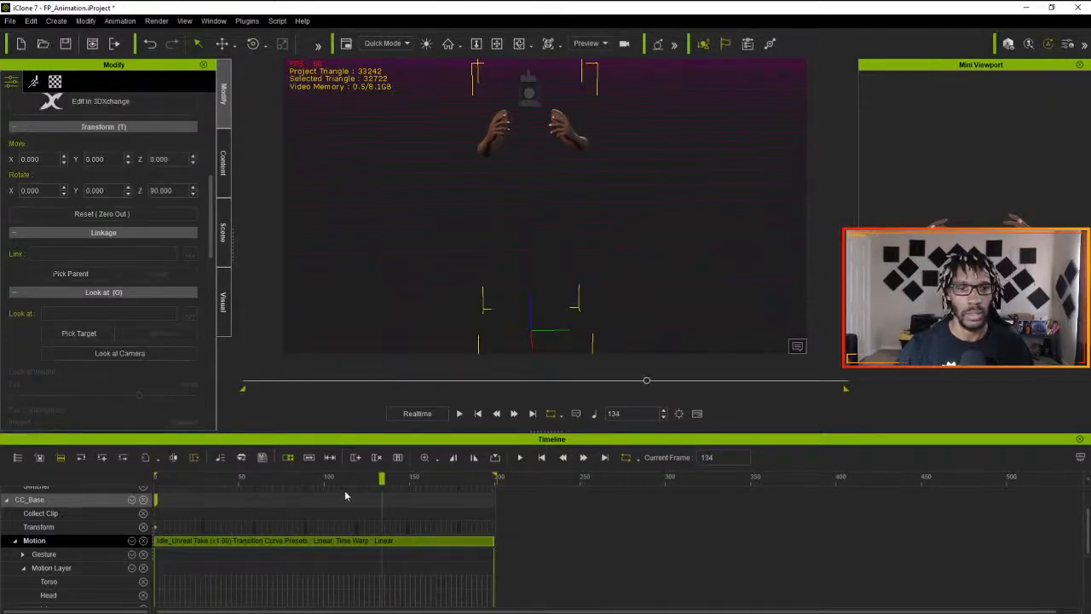
{"action": "left_click_drag", "start_coordinate": [381, 479], "coordinate": [94, 494]}
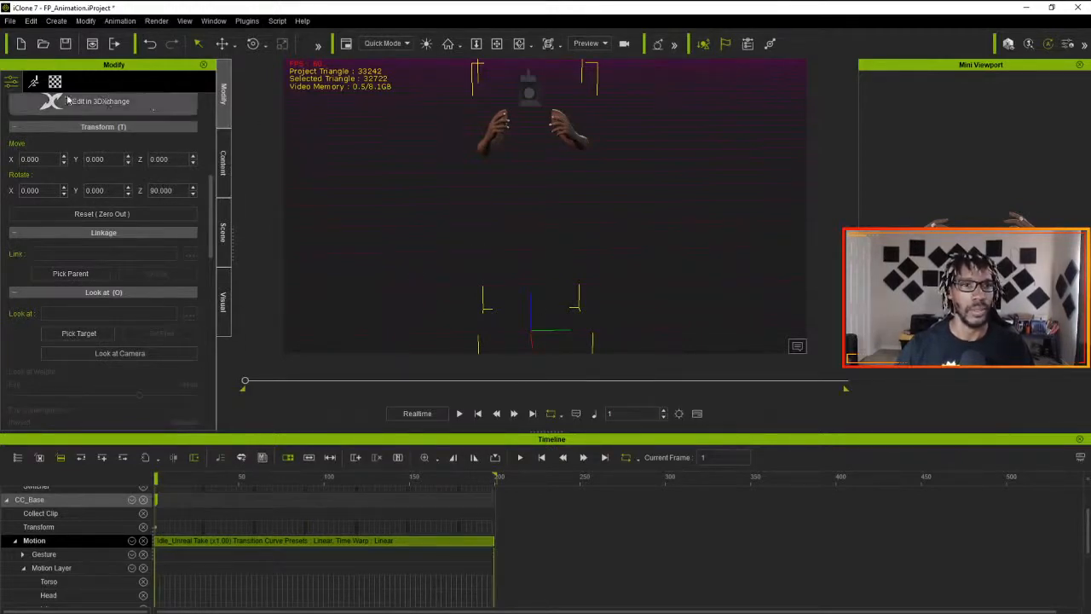
- Start Edit Motion Layer for the character and position its panel clear of the viewport
{"action": "left_click", "coordinate": [34, 82]}
{"action": "left_click", "coordinate": [107, 213]}
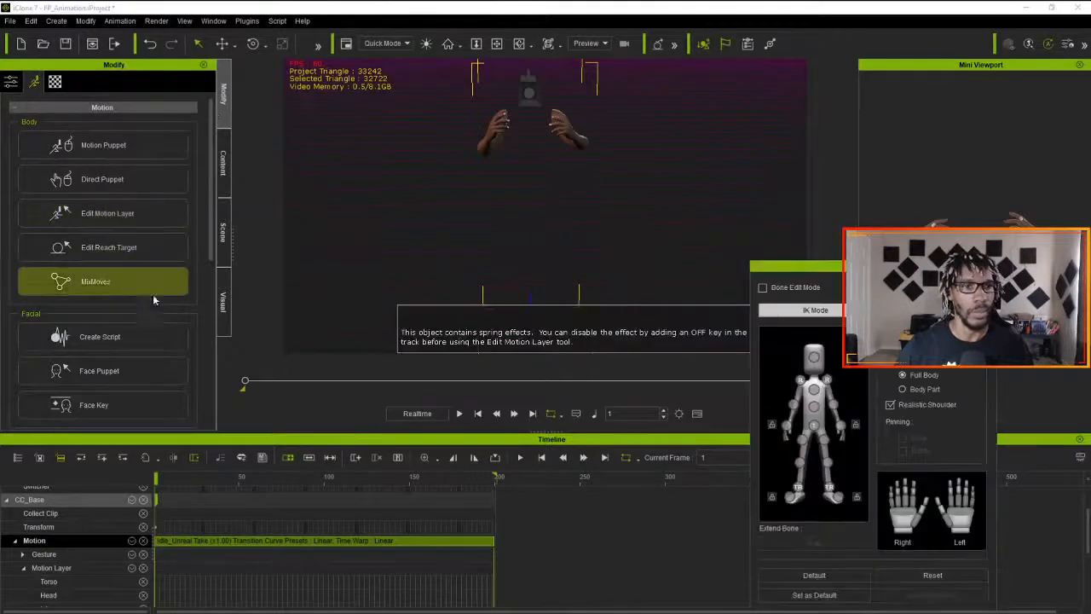
{"action": "left_click_drag", "start_coordinate": [815, 267], "coordinate": [928, 264]}
{"action": "left_click", "coordinate": [798, 346]}
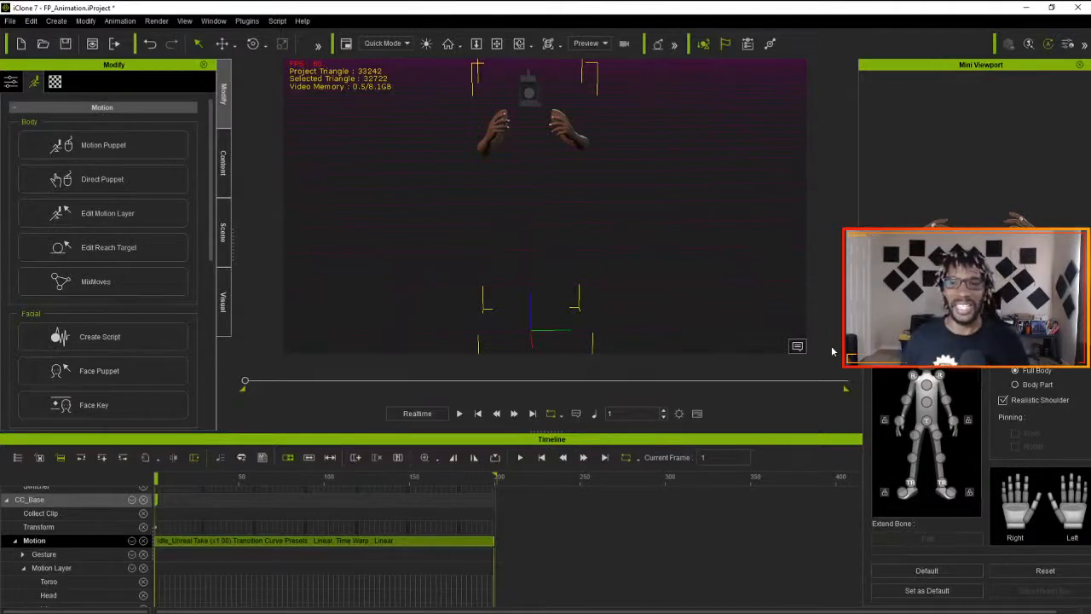
{"action": "left_click_drag", "start_coordinate": [919, 266], "coordinate": [844, 278]}
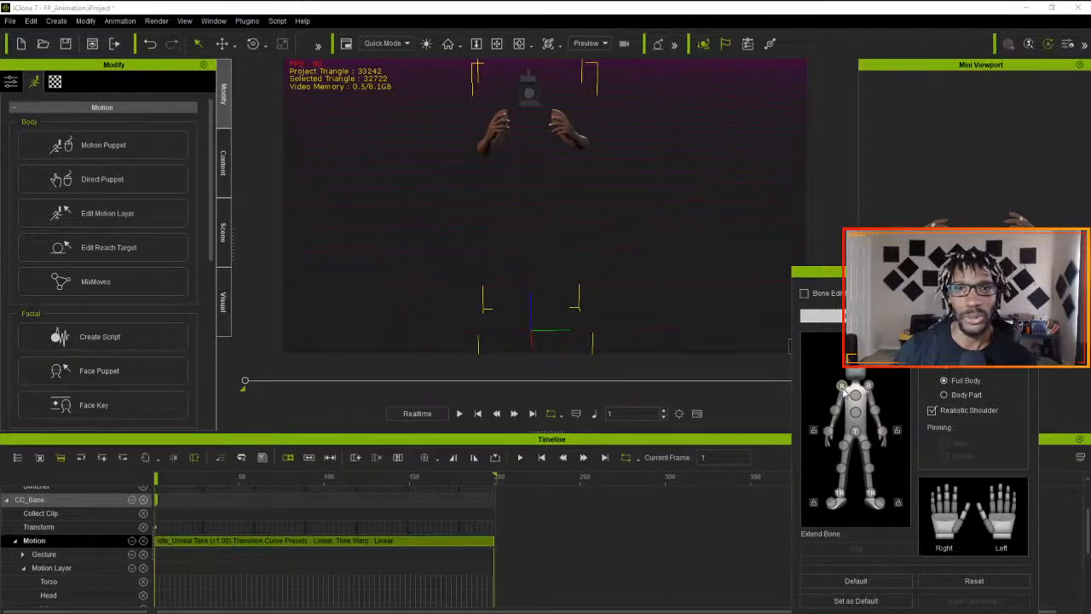
- Select the right shoulder control on the body figure and rotate it slightly at frame 1
{"action": "left_click", "coordinate": [842, 388]}
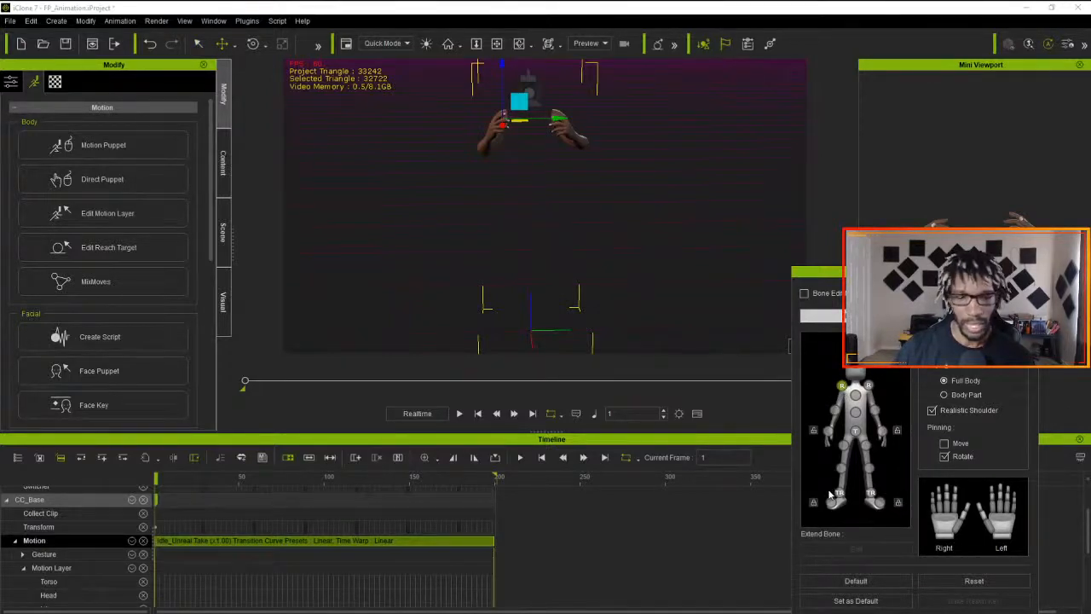
{"action": "key", "text": "e"}
{"action": "left_click_drag", "start_coordinate": [500, 164], "coordinate": [506, 165]}
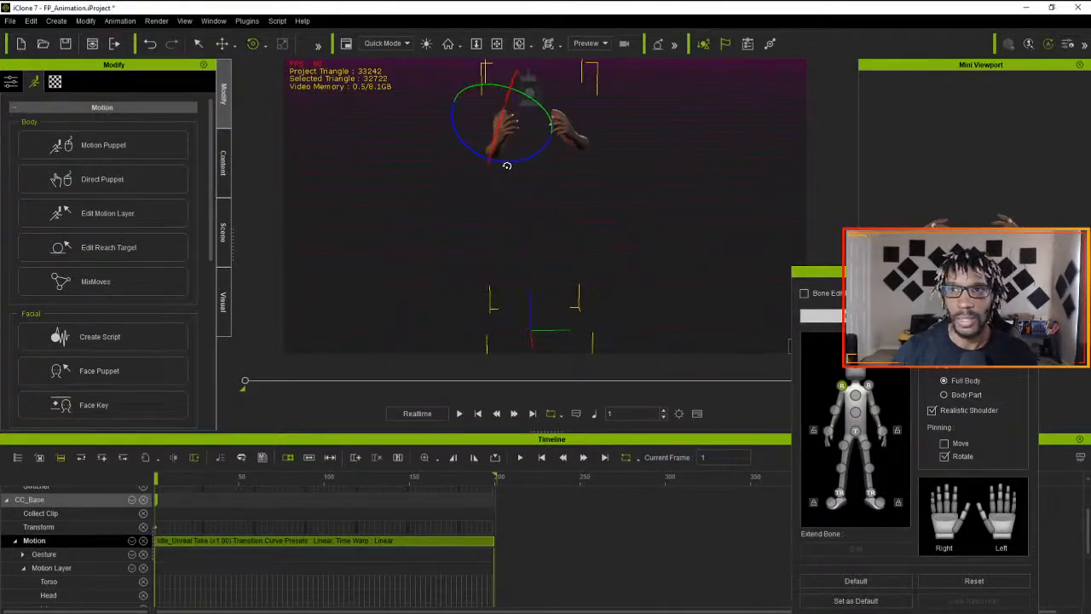
- Fine-tune the right shoulder's rotation at frame 1, mirroring it to the other side so both arms are posed symmetrically
{"action": "left_click_drag", "start_coordinate": [506, 166], "coordinate": [505, 165]}
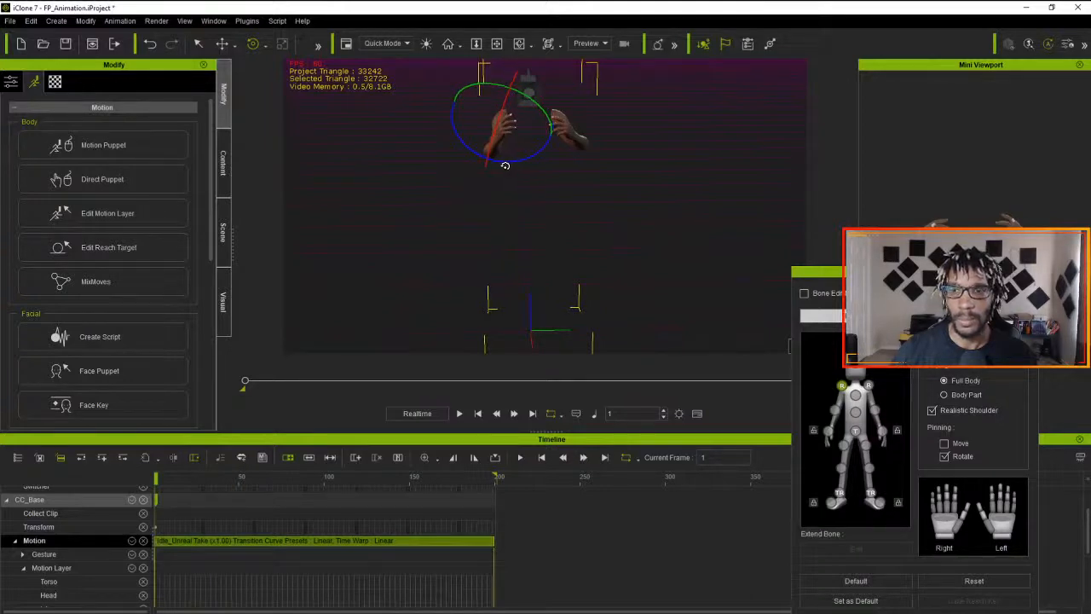
{"action": "left_click_drag", "start_coordinate": [504, 166], "coordinate": [503, 165]}
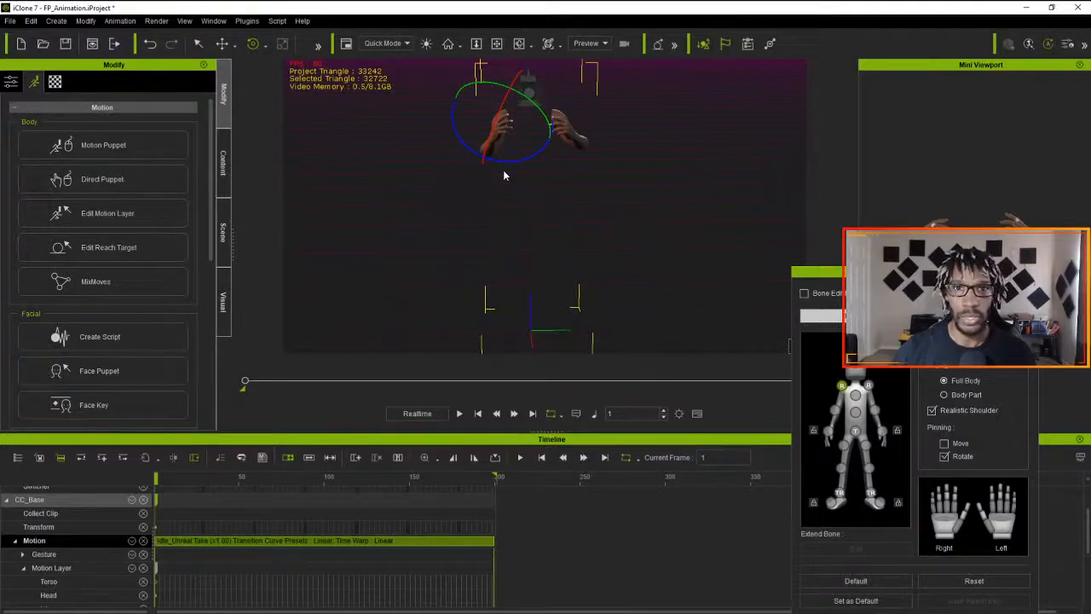
{"action": "key", "text": "ctrl+z"}
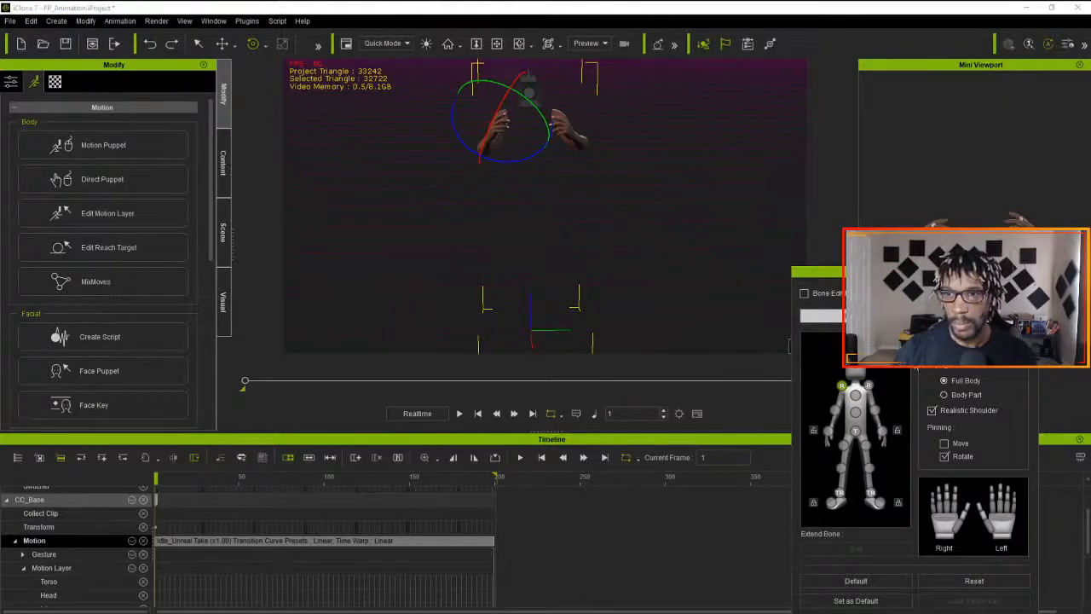
{"action": "left_click_drag", "start_coordinate": [504, 163], "coordinate": [510, 167]}
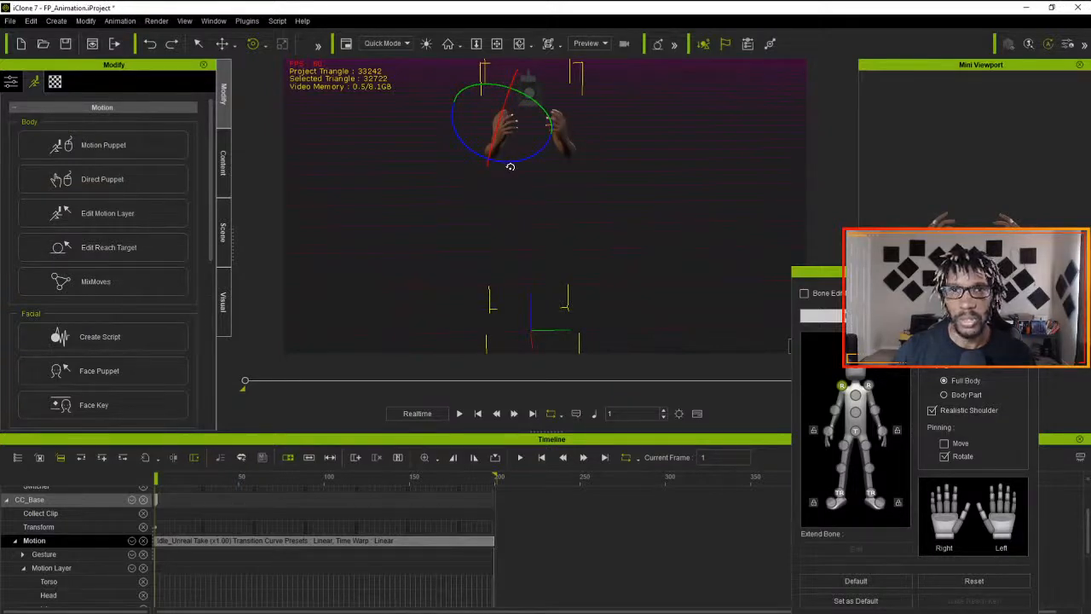
{"action": "left_click_drag", "start_coordinate": [510, 166], "coordinate": [510, 179]}
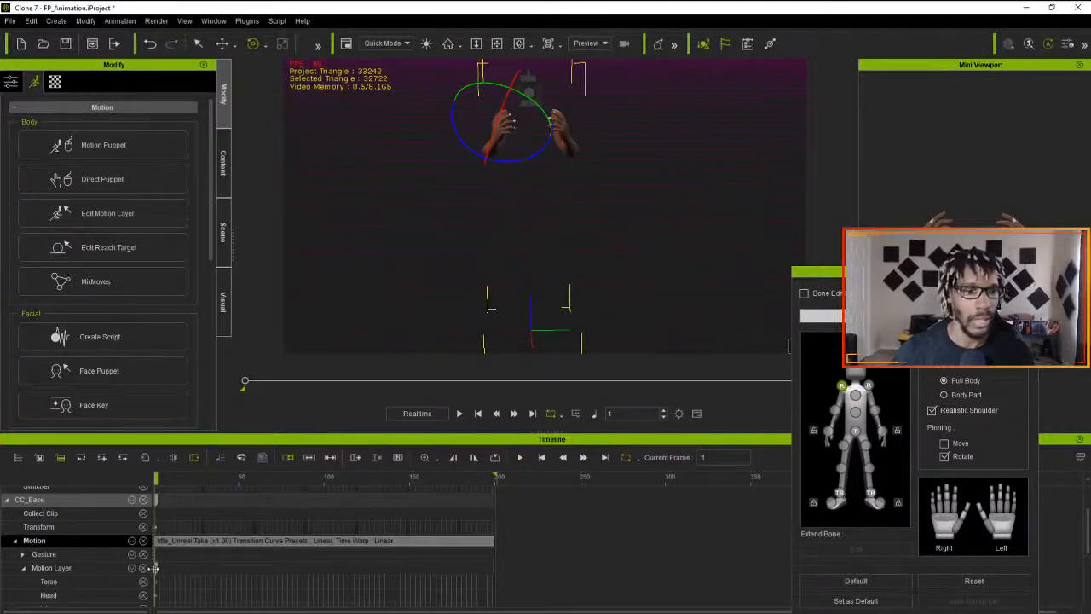
- Copy the Motion Layer key at frame 1 and paste it at frame 199 so the loop starts and ends on the same pose
{"action": "left_click", "coordinate": [155, 566]}
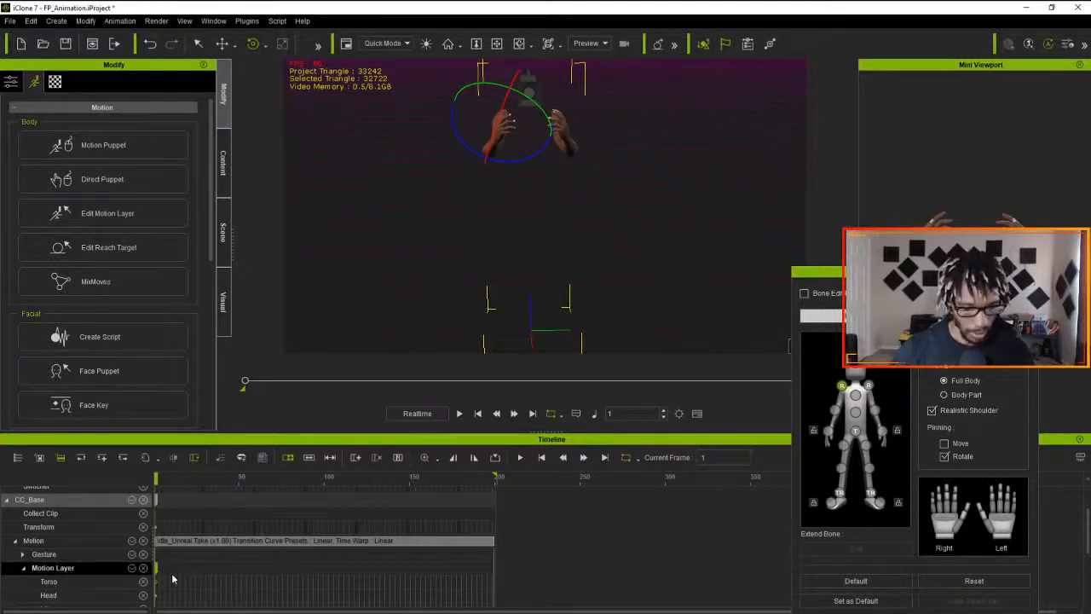
{"action": "left_click_drag", "start_coordinate": [156, 480], "coordinate": [495, 499]}
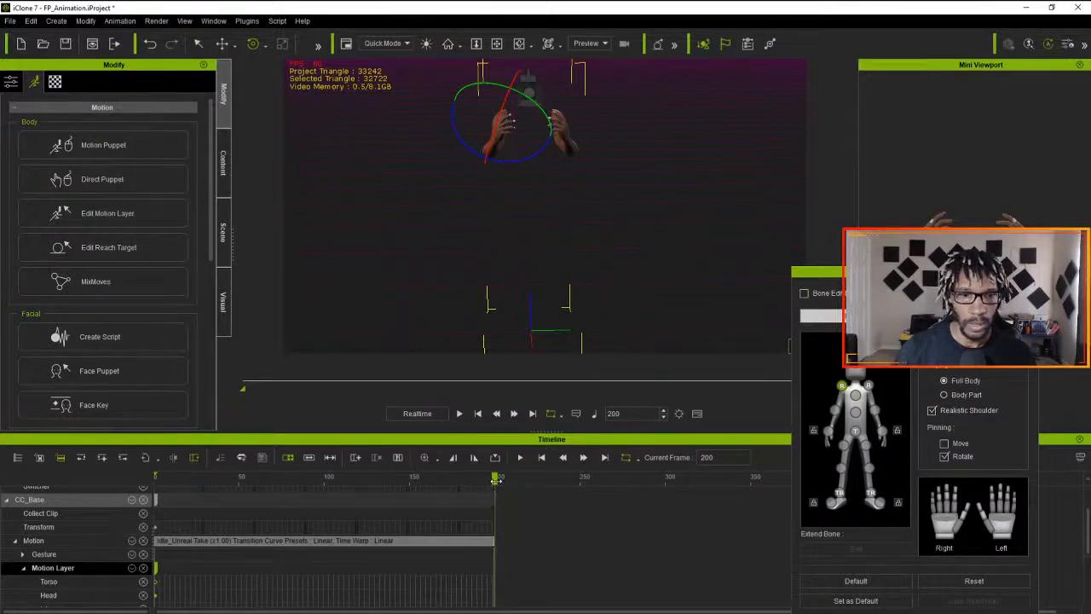
{"action": "left_click_drag", "start_coordinate": [493, 481], "coordinate": [492, 481]}
{"action": "scroll", "coordinate": [511, 495], "scroll_direction": "up", "scroll_amount": 3}
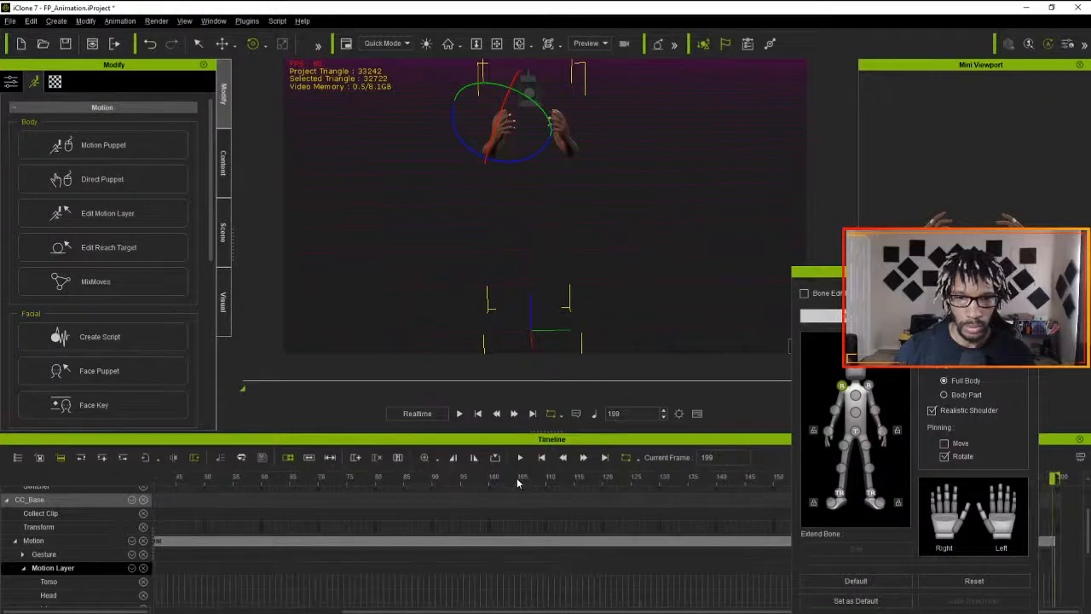
{"action": "double_click", "coordinate": [814, 271]}
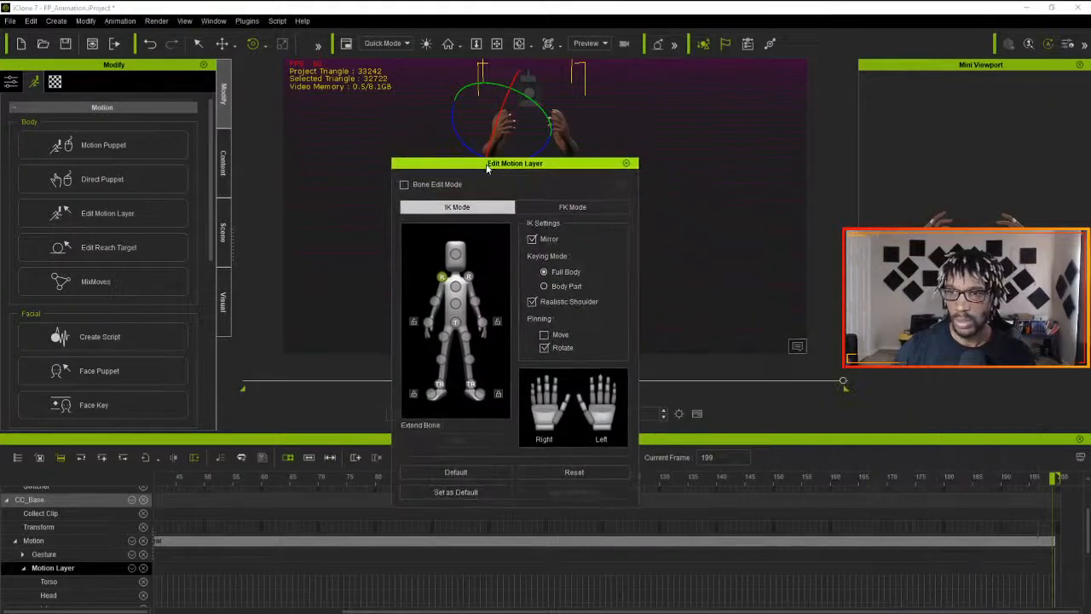
{"action": "left_click_drag", "start_coordinate": [1053, 479], "coordinate": [1054, 481]}
{"action": "key", "text": "ctrl+v"}
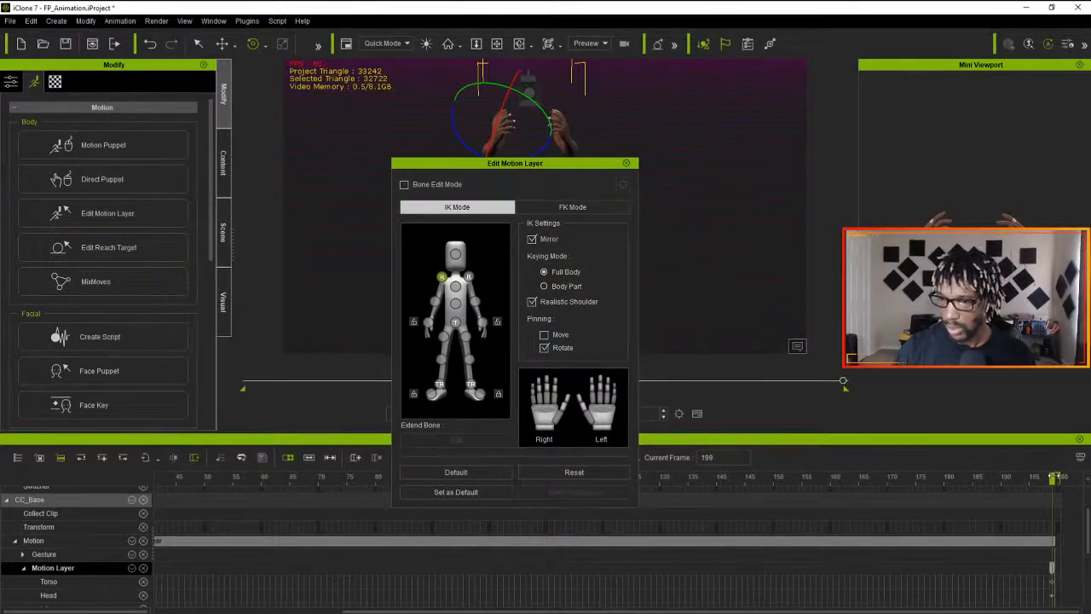
- Pull the playback range's end marker back to frame 199 and set the playhead to that frame
{"action": "key", "text": "Left"}
{"action": "key", "text": "Left"}
{"action": "key", "text": "Left"}
{"action": "key", "text": "Left"}
{"action": "key", "text": "Left"}
{"action": "key", "text": "Left"}
{"action": "key", "text": "Left"}
{"action": "key", "text": "Left"}
{"action": "key", "text": "Left"}
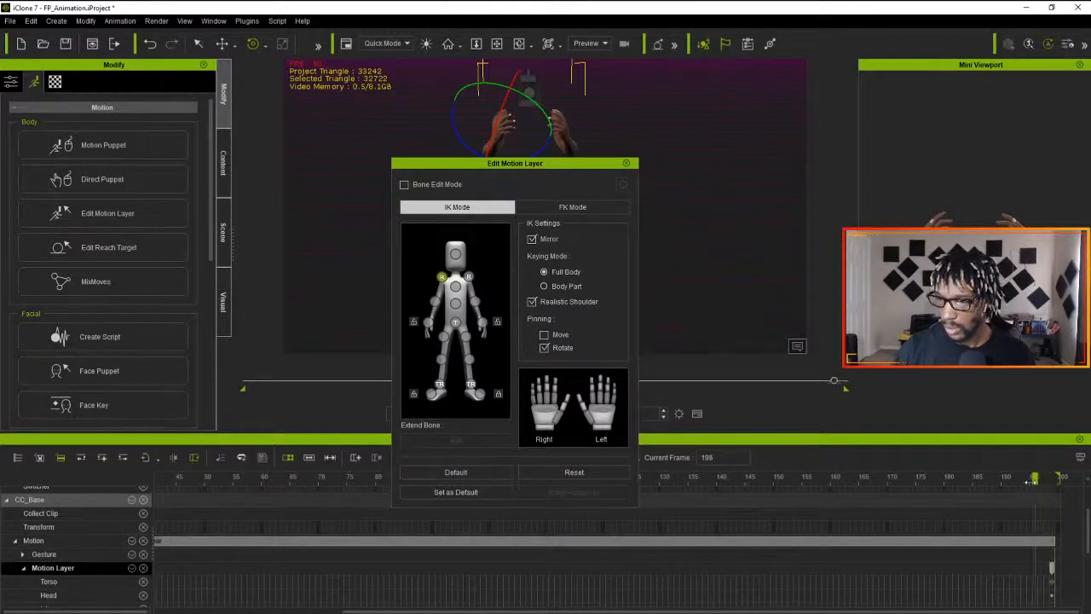
{"action": "left_click_drag", "start_coordinate": [1058, 478], "coordinate": [1053, 477]}
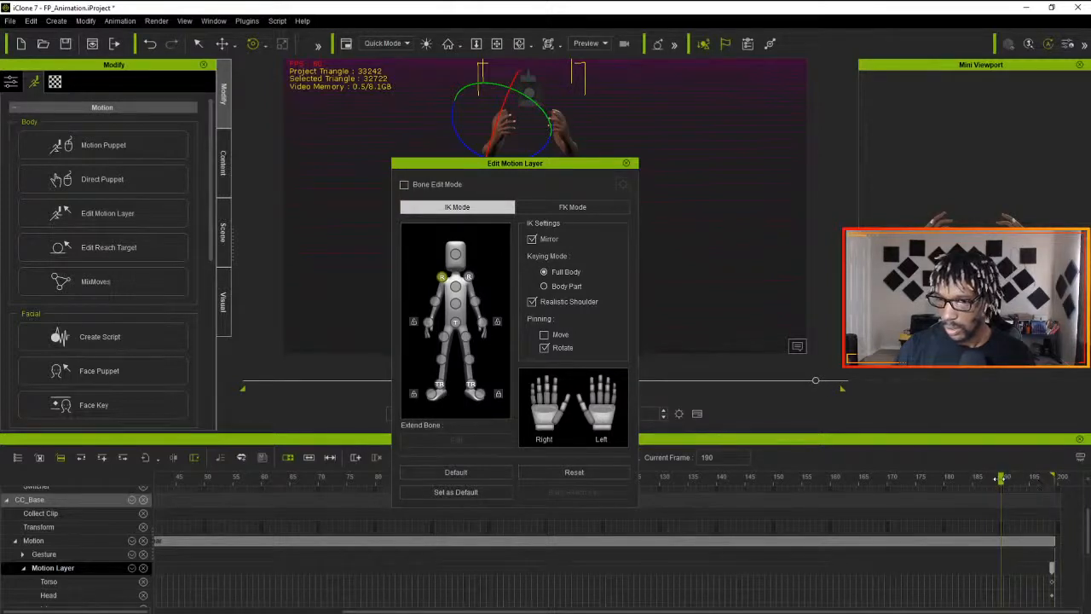
{"action": "mouse_move", "coordinate": [1000, 479]}
{"action": "left_mouse_down"}
{"action": "mouse_move", "coordinate": [1058, 479]}
{"action": "mouse_move", "coordinate": [1052, 492]}
{"action": "left_mouse_up"}
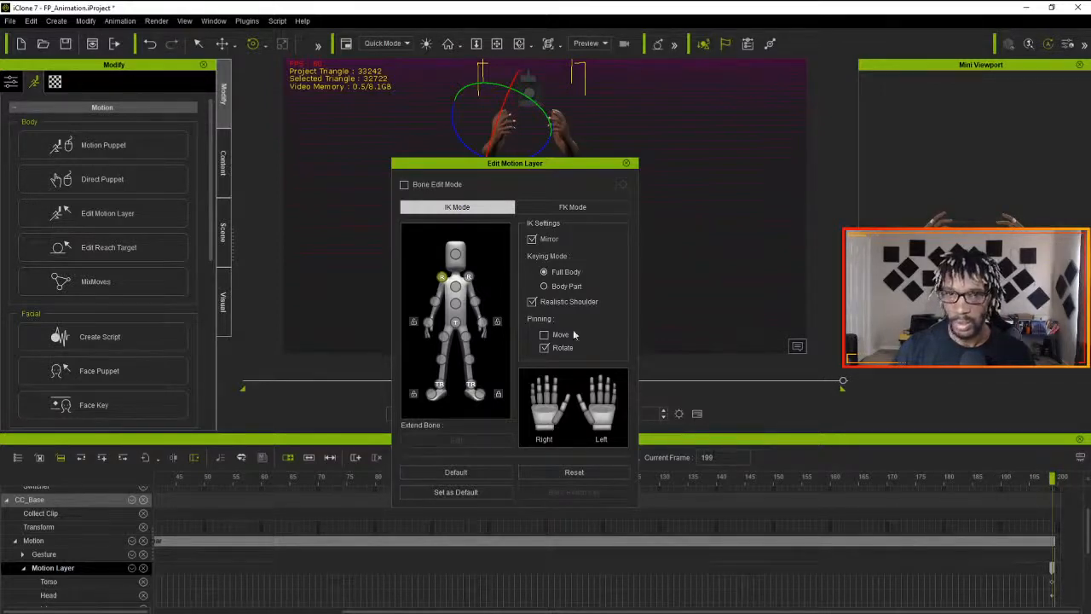
- Close Edit Motion Layer and set the project's total frames to 199
{"action": "left_click", "coordinate": [626, 163]}
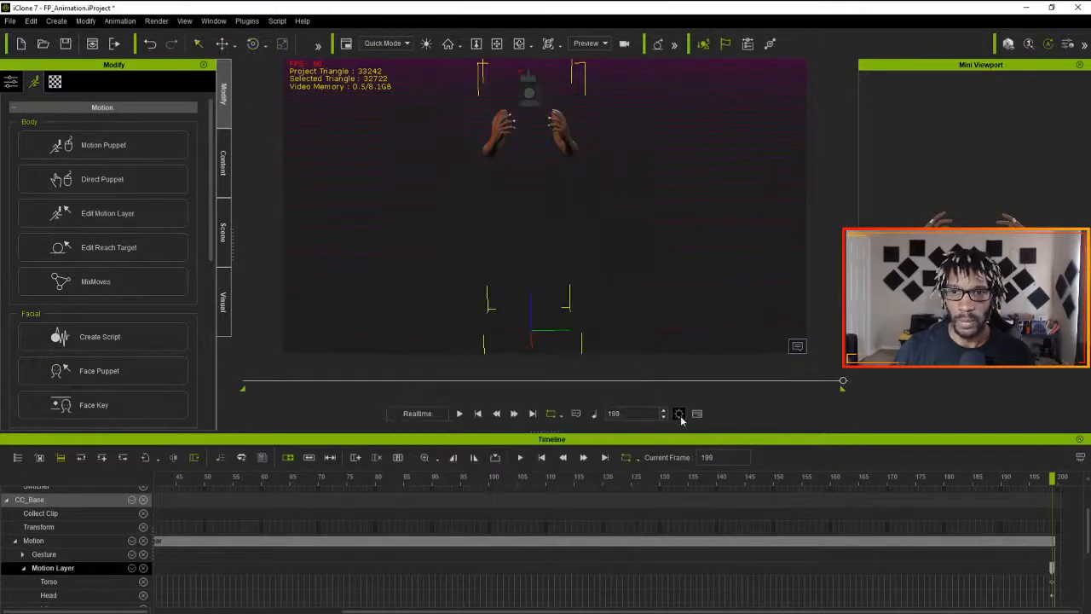
{"action": "left_click", "coordinate": [679, 413]}
{"action": "double_click", "coordinate": [405, 222]}
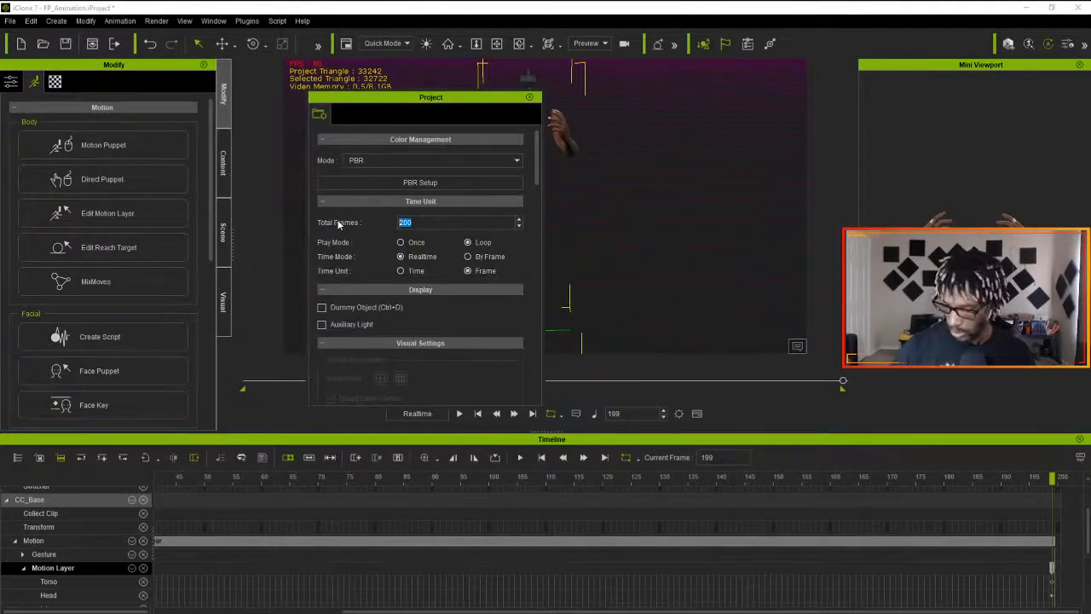
{"action": "key", "text": "Return"}
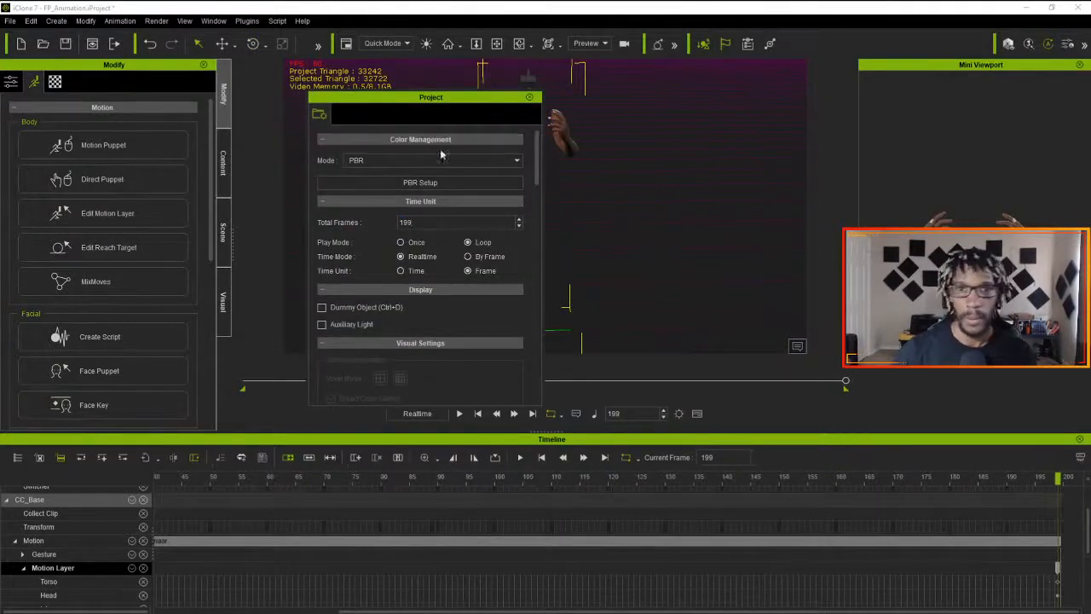
{"action": "left_click", "coordinate": [530, 98]}
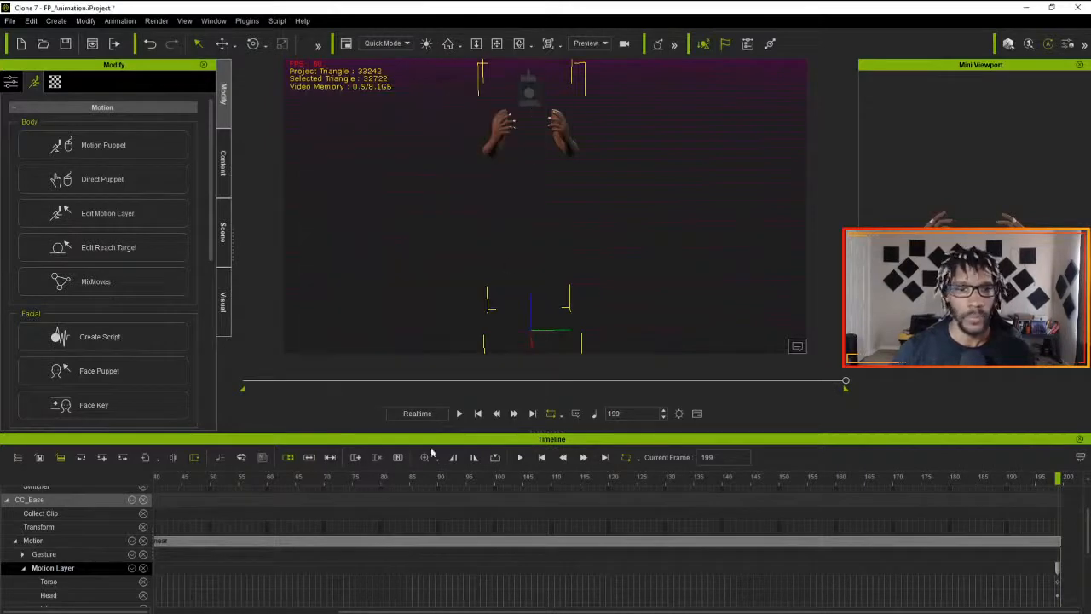
- Play the idle loop to check it, return to frame 1, and view the scene through the first-person camera
{"action": "left_click", "coordinate": [458, 413]}
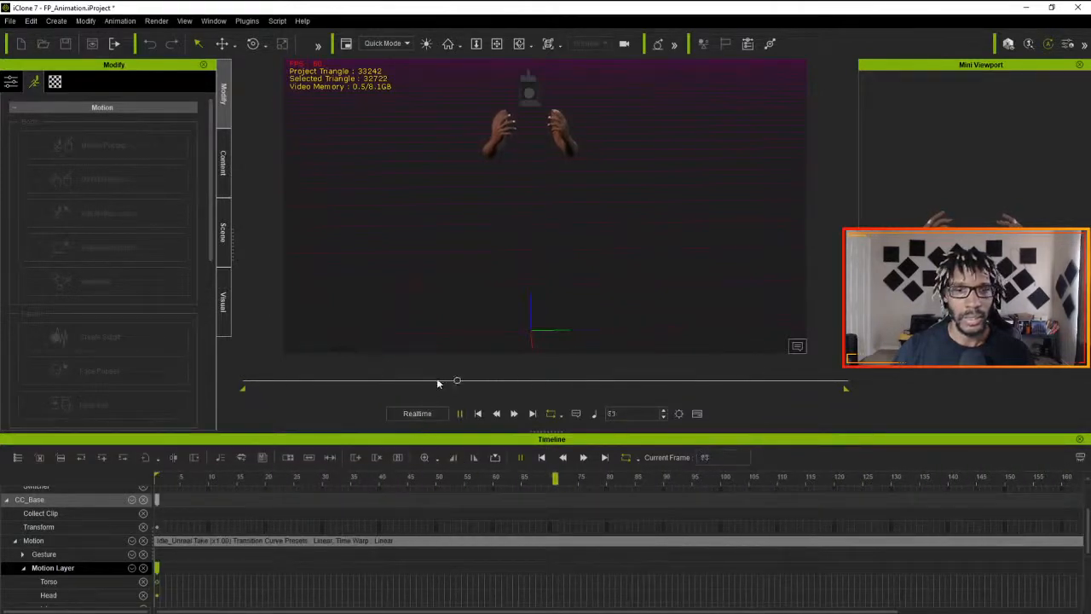
{"action": "left_click", "coordinate": [477, 413]}
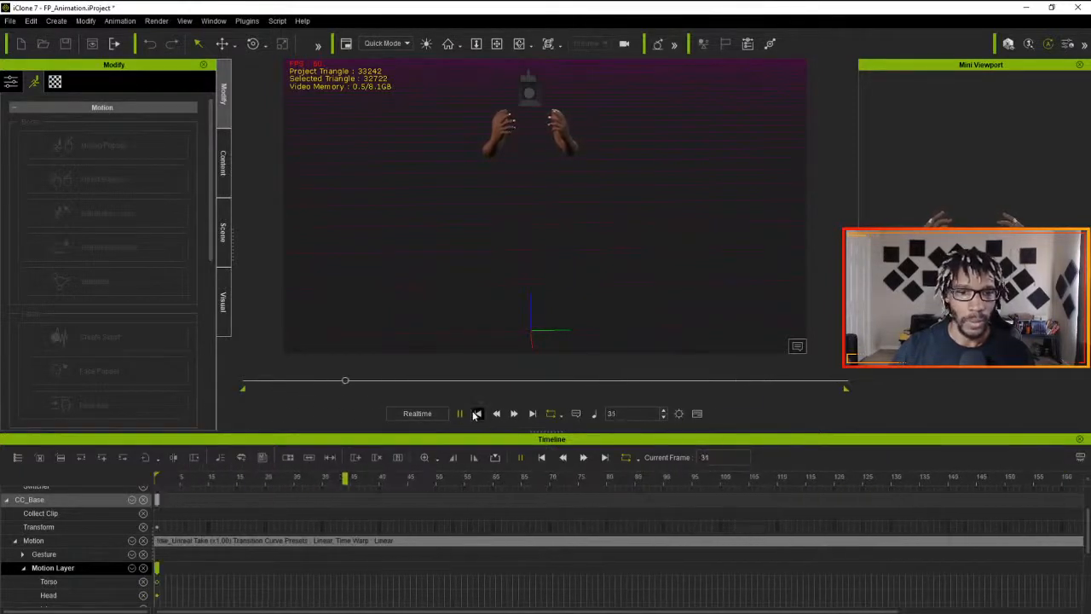
{"action": "left_click", "coordinate": [595, 43]}
{"action": "left_click", "coordinate": [598, 75]}
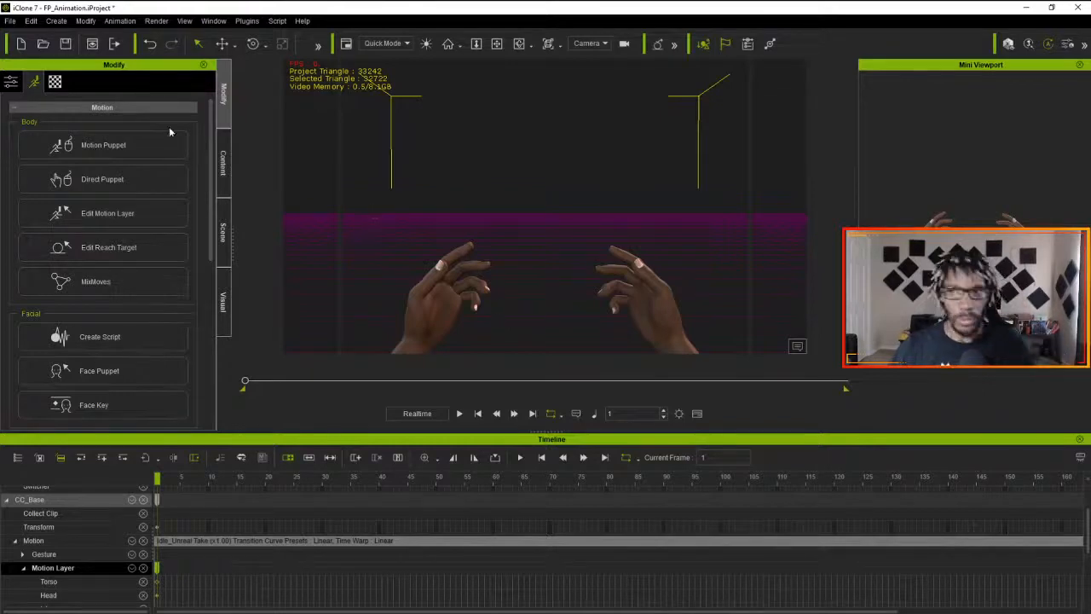
- Create a new camera and name it Close Up Edits
{"action": "left_click", "coordinate": [57, 25]}
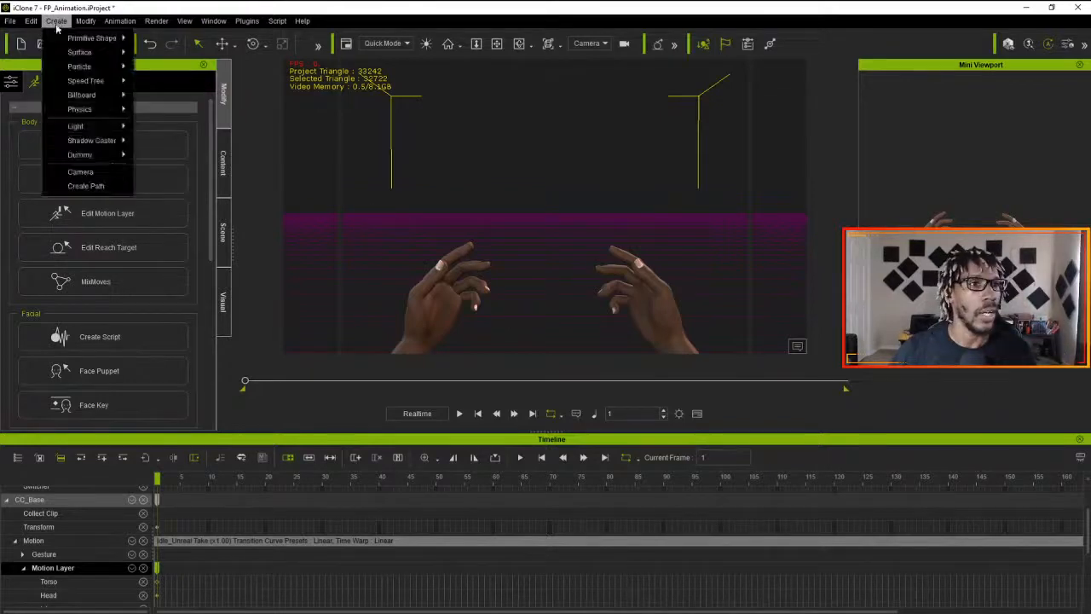
{"action": "left_click", "coordinate": [80, 172]}
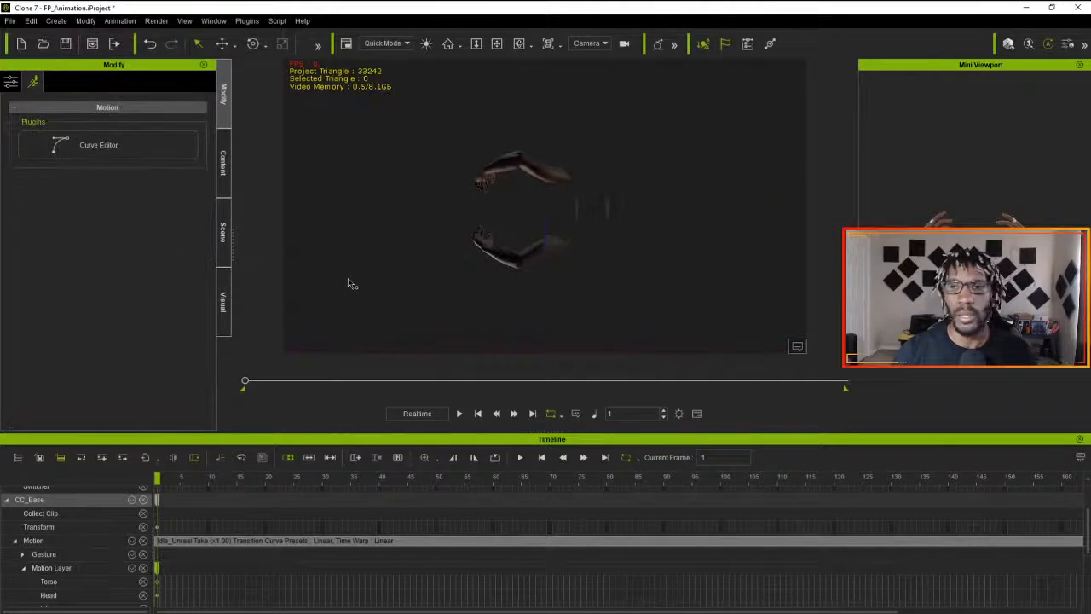
{"action": "left_click", "coordinate": [12, 81]}
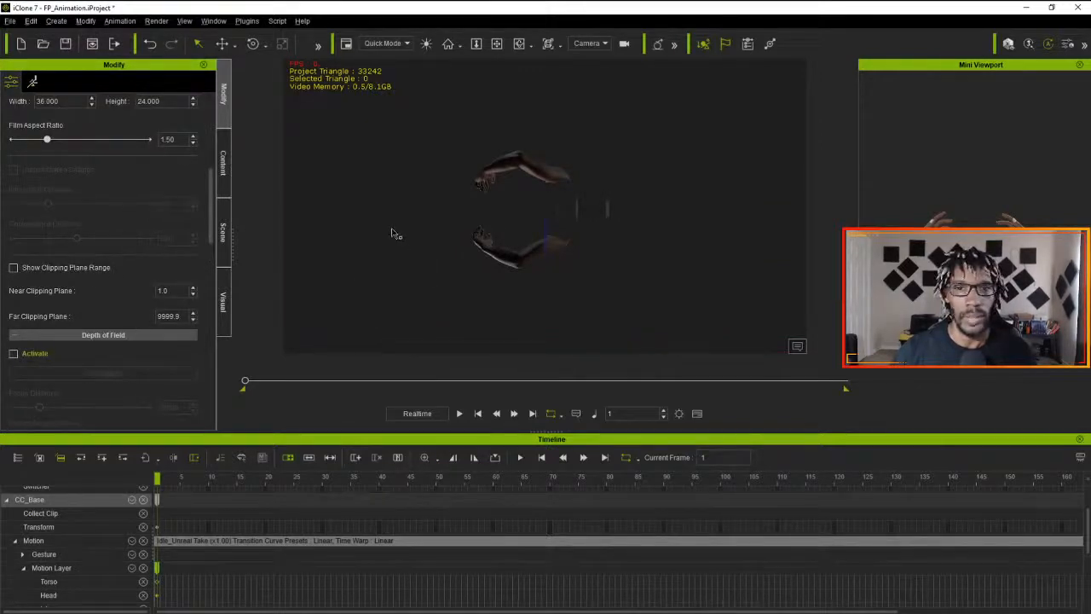
{"action": "key", "text": "alt"}
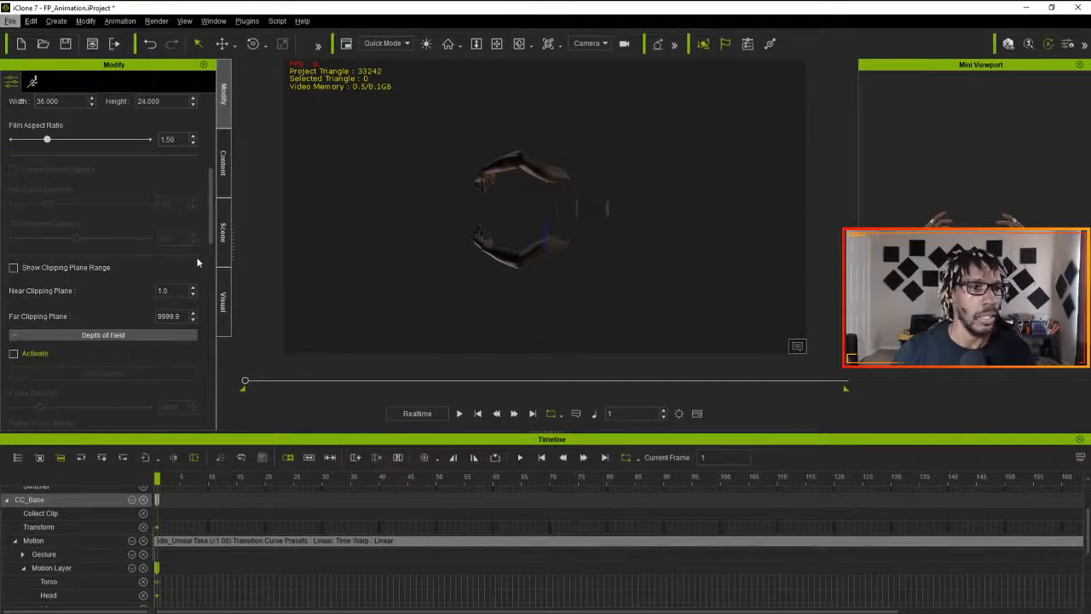
{"action": "scroll", "coordinate": [68, 273], "scroll_direction": "up", "scroll_amount": 9}
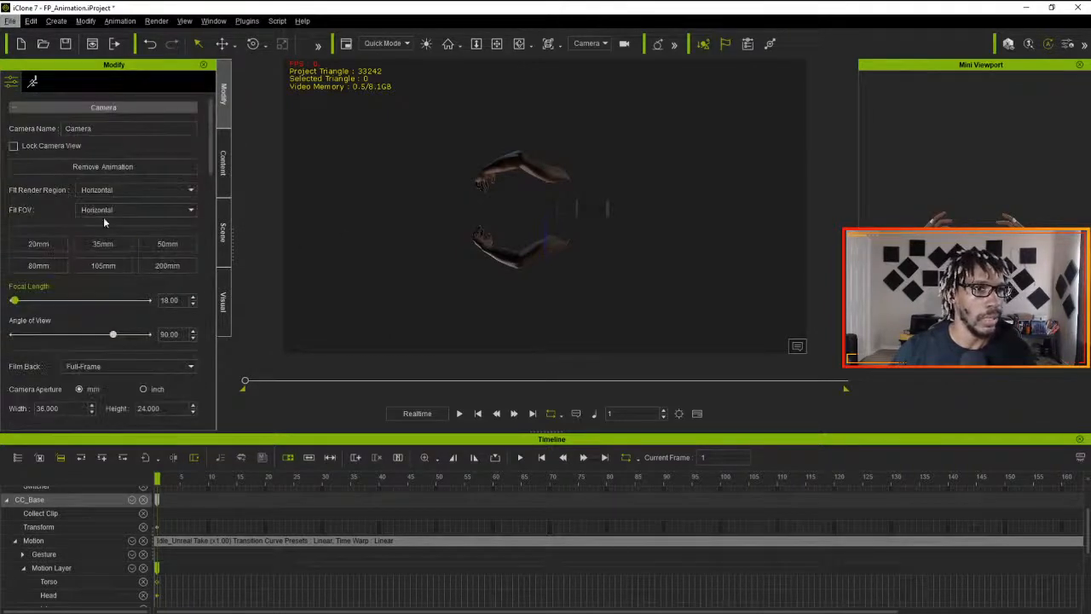
{"action": "left_click_drag", "start_coordinate": [211, 174], "coordinate": [205, 145]}
{"action": "double_click", "coordinate": [78, 129]}
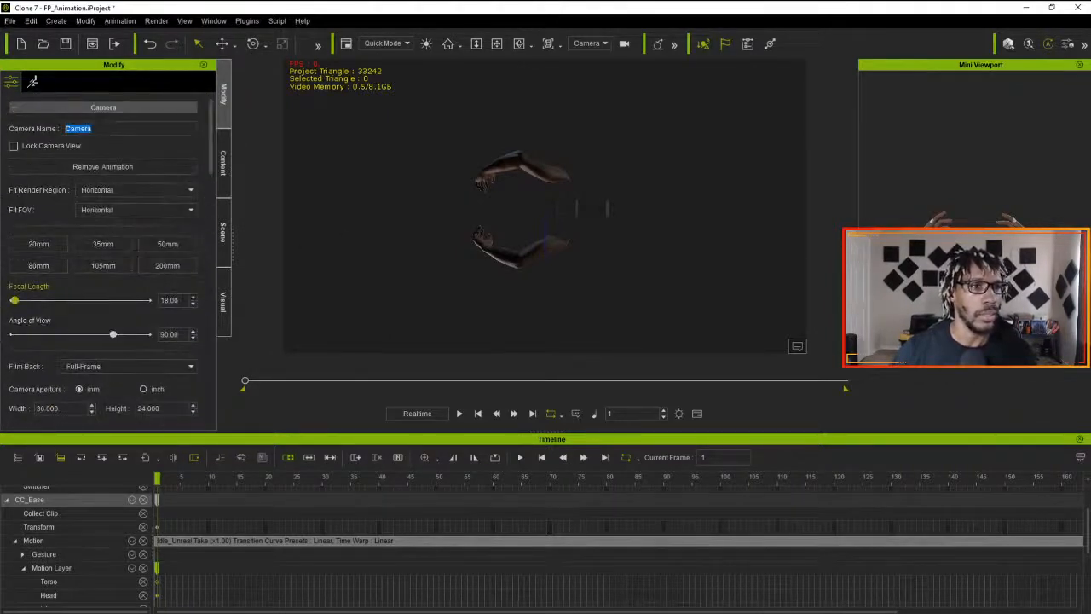
{"action": "type", "text": "Close U"}
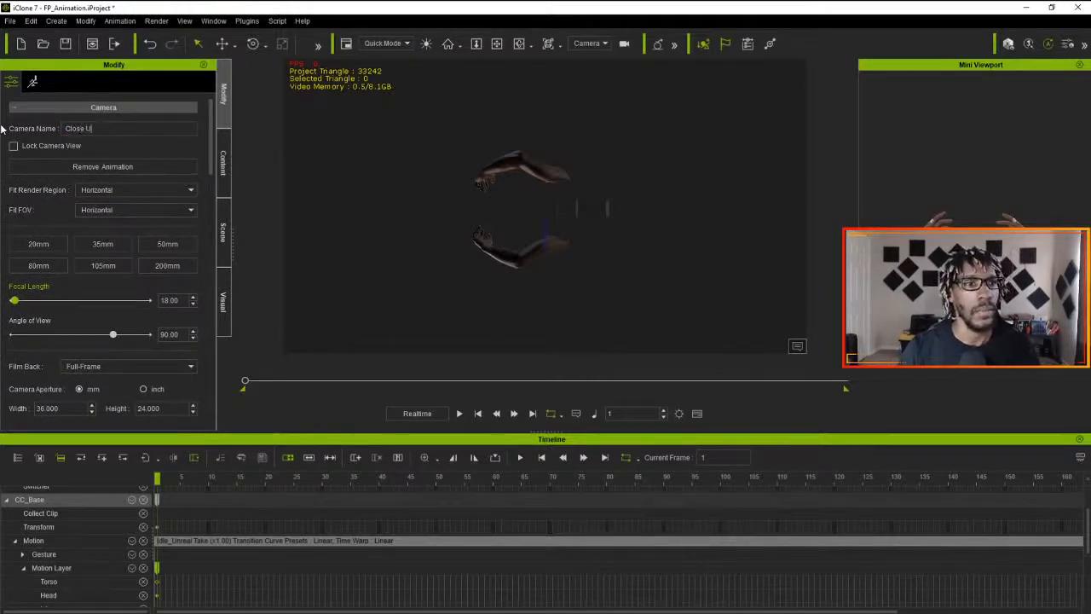
{"action": "type", "text": "p Edits"}
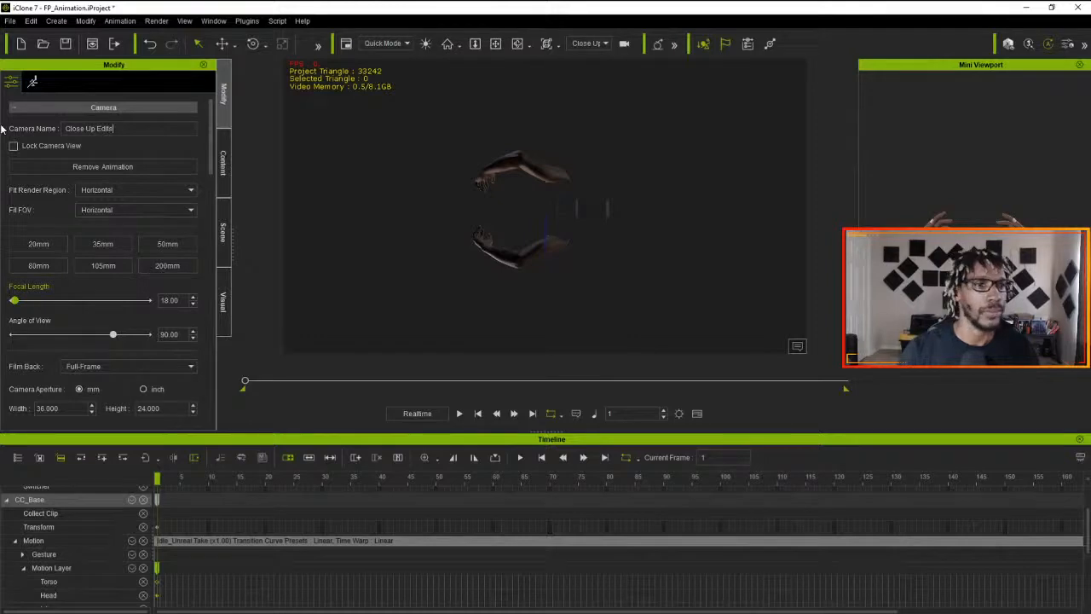
- Link the Close Up Edits camera to the character's CC_Base_Head bone with alignment set to None
{"action": "left_click_drag", "start_coordinate": [210, 149], "coordinate": [210, 337]}
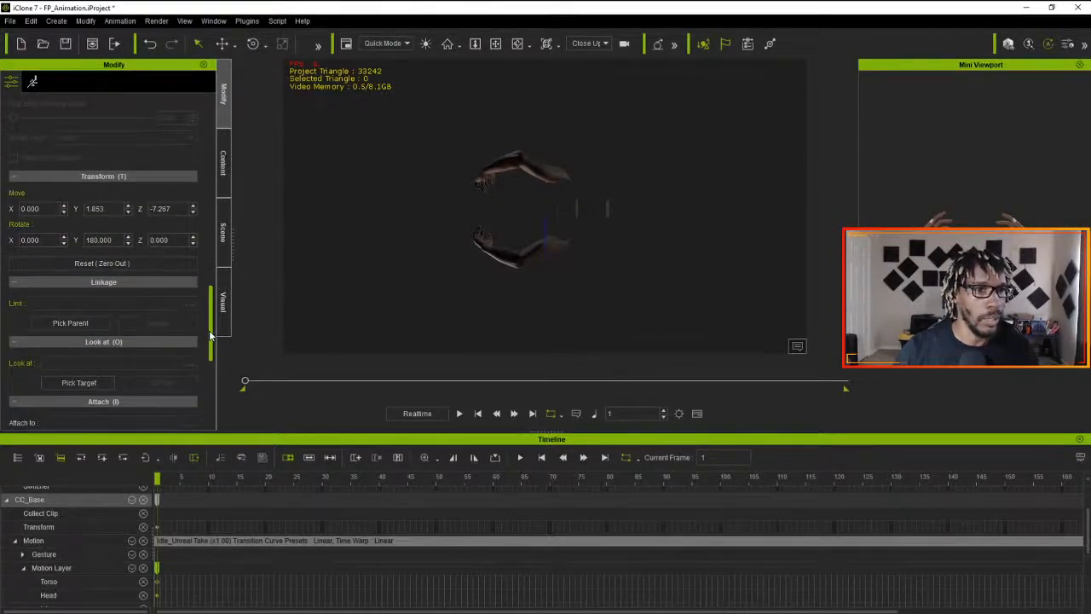
{"action": "left_click", "coordinate": [85, 323]}
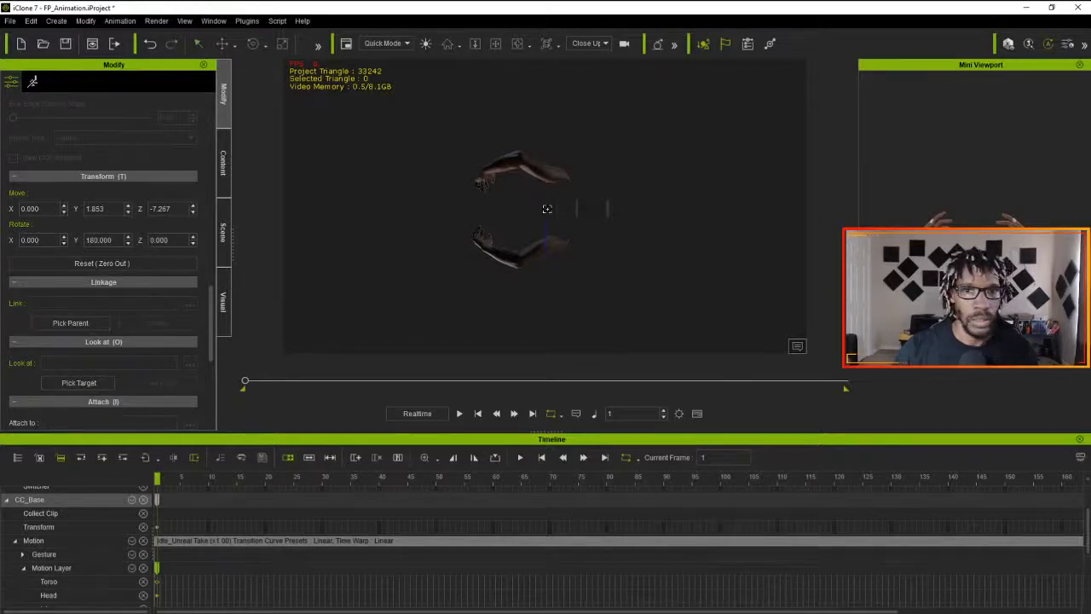
{"action": "left_click", "coordinate": [544, 213]}
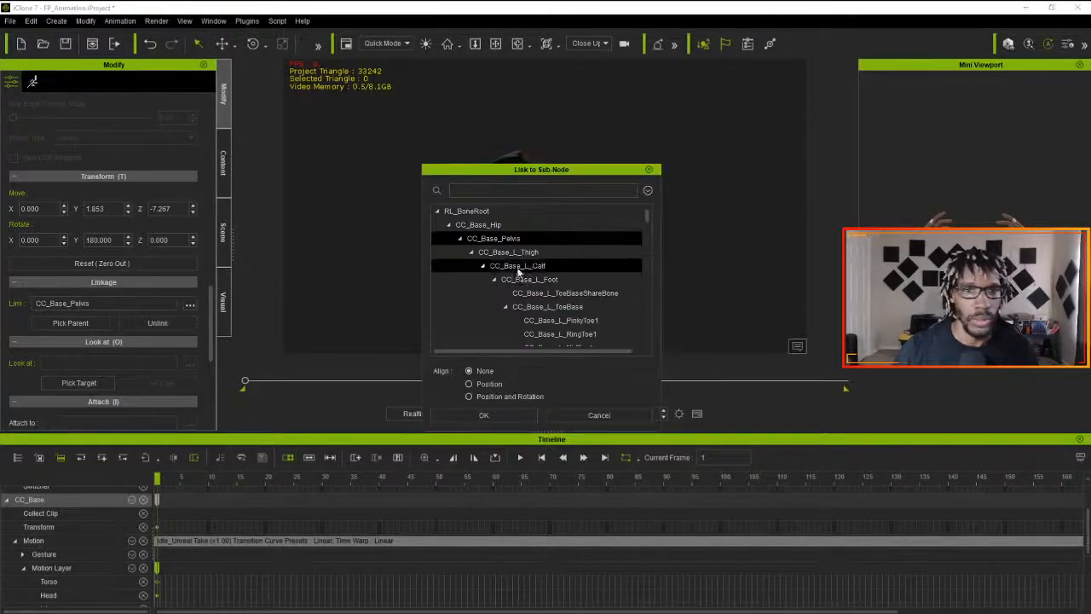
{"action": "scroll", "coordinate": [553, 305], "scroll_direction": "down", "scroll_amount": 7}
{"action": "scroll", "coordinate": [559, 308], "scroll_direction": "down", "scroll_amount": 6}
{"action": "type", "text": "Nead"}
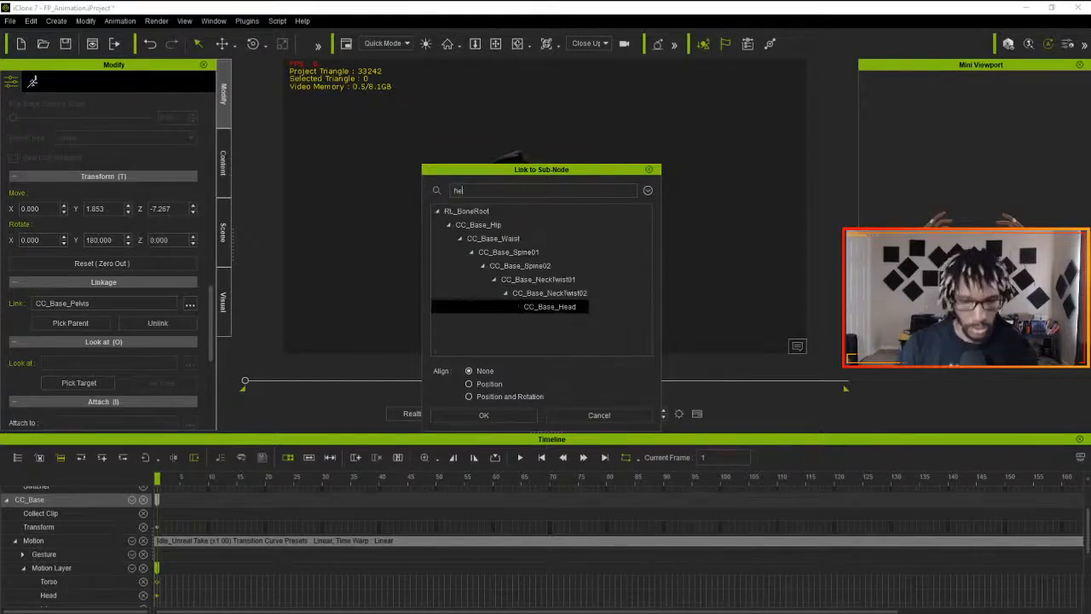
{"action": "left_click", "coordinate": [552, 311]}
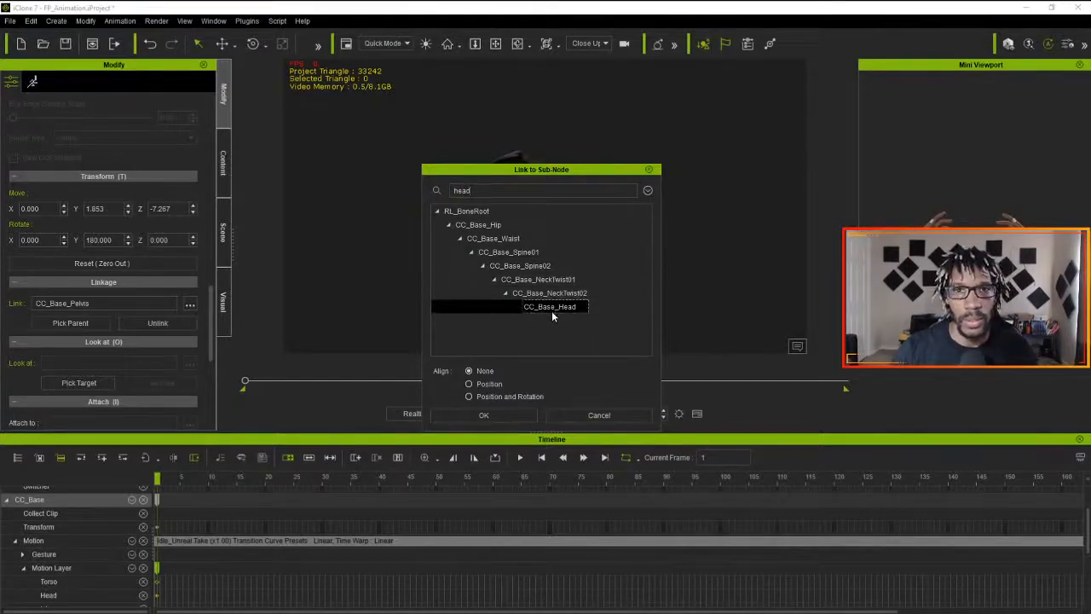
{"action": "left_click", "coordinate": [497, 413]}
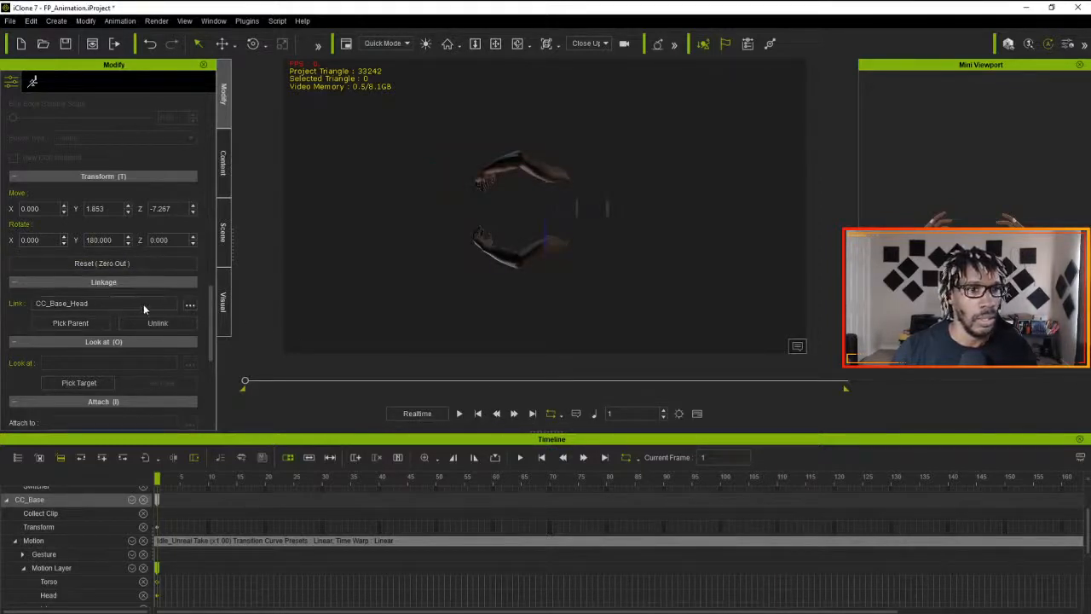
{"action": "scroll", "coordinate": [125, 315], "scroll_direction": "down", "scroll_amount": 1}
{"action": "scroll", "coordinate": [126, 322], "scroll_direction": "up", "scroll_amount": 1}
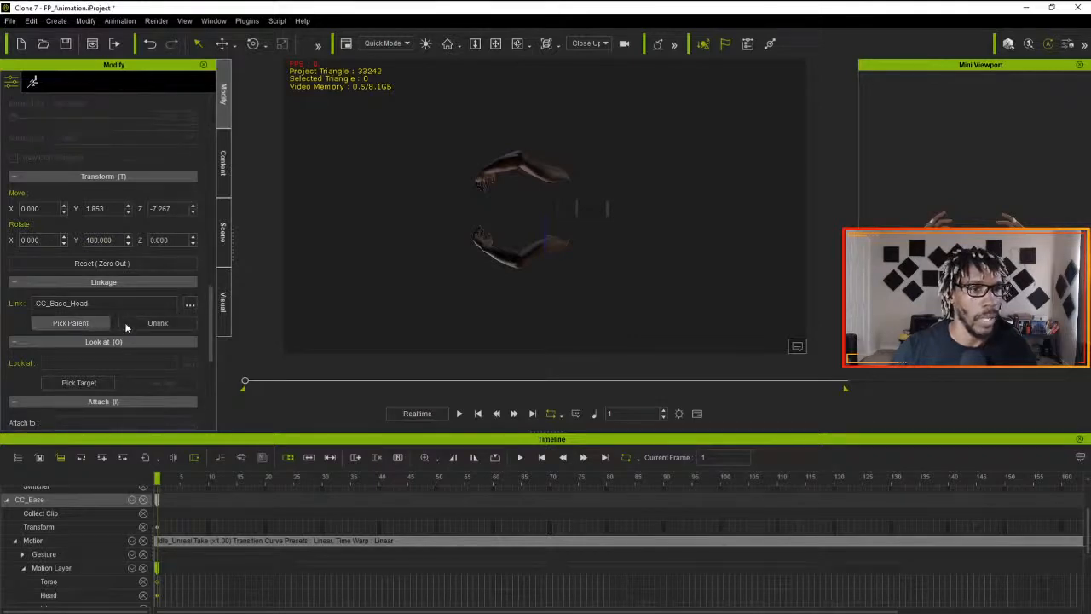
- Unlink the Close Up Edits camera from its parent and attach it to the CC_Base_Head bone with alignment set to None
{"action": "left_click", "coordinate": [135, 326]}
{"action": "scroll", "coordinate": [135, 358], "scroll_direction": "down", "scroll_amount": 2}
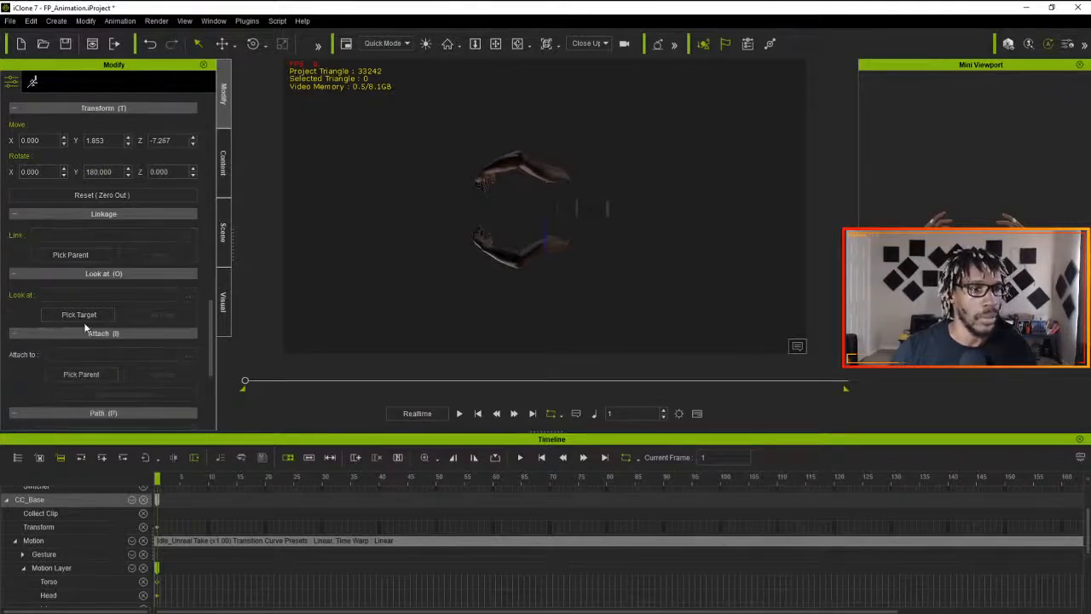
{"action": "left_click", "coordinate": [85, 374]}
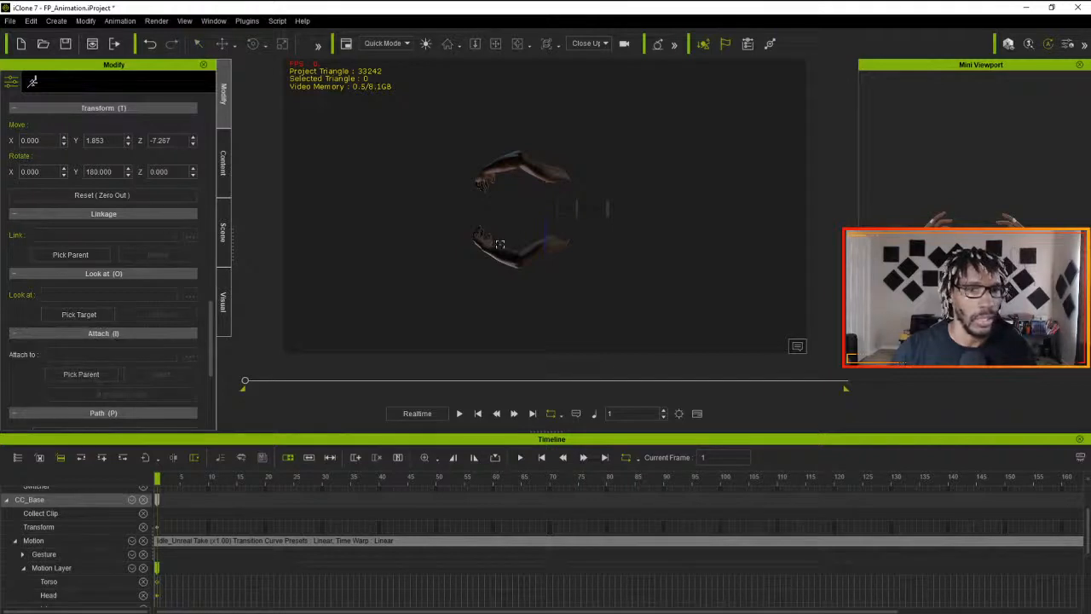
{"action": "left_click", "coordinate": [549, 207]}
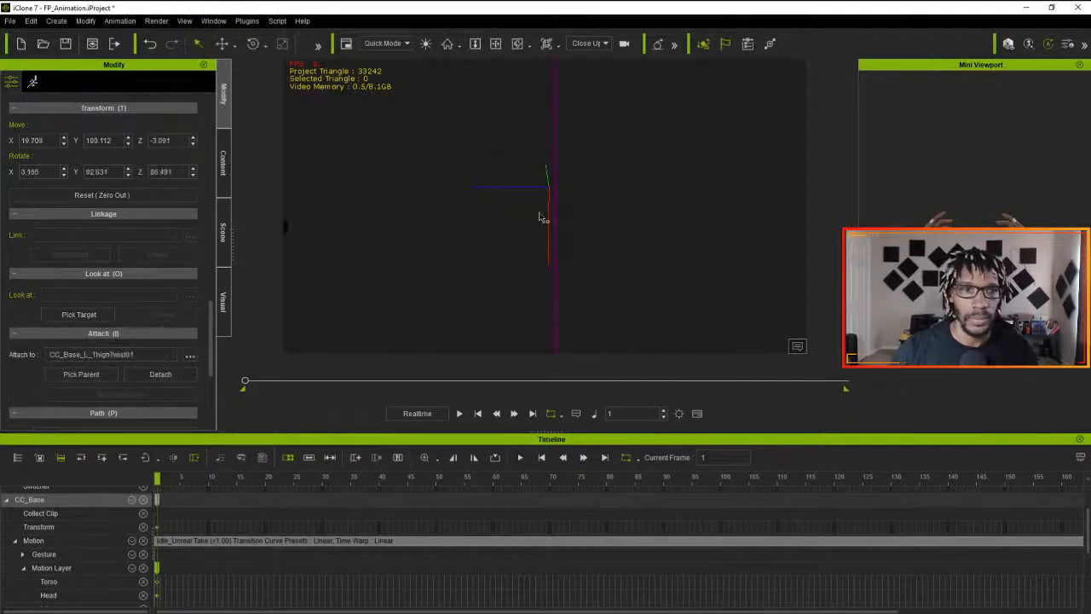
{"action": "left_click", "coordinate": [189, 357]}
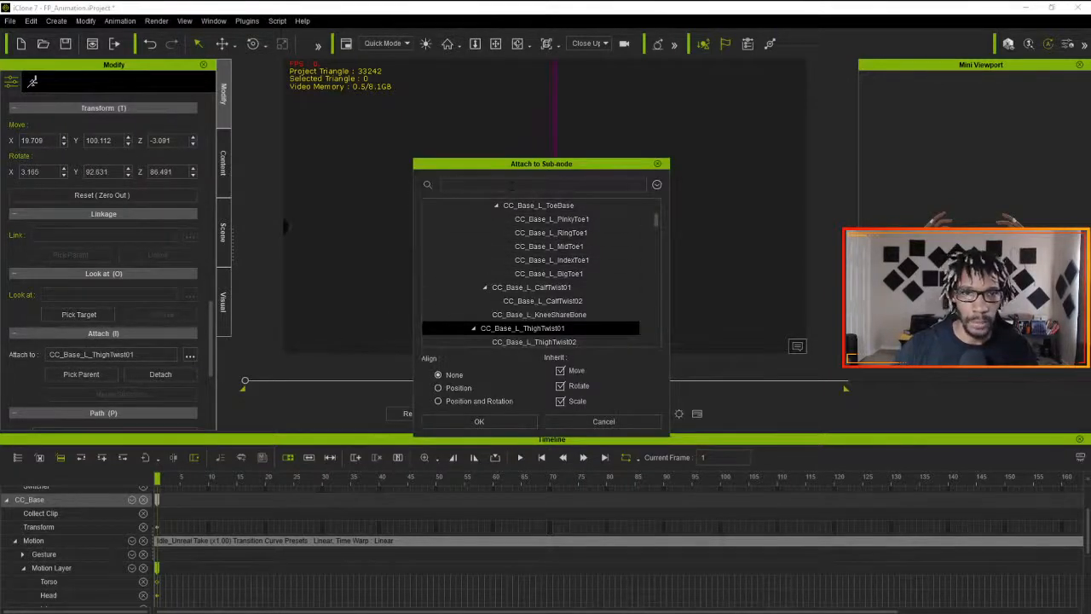
{"action": "type", "text": "head"}
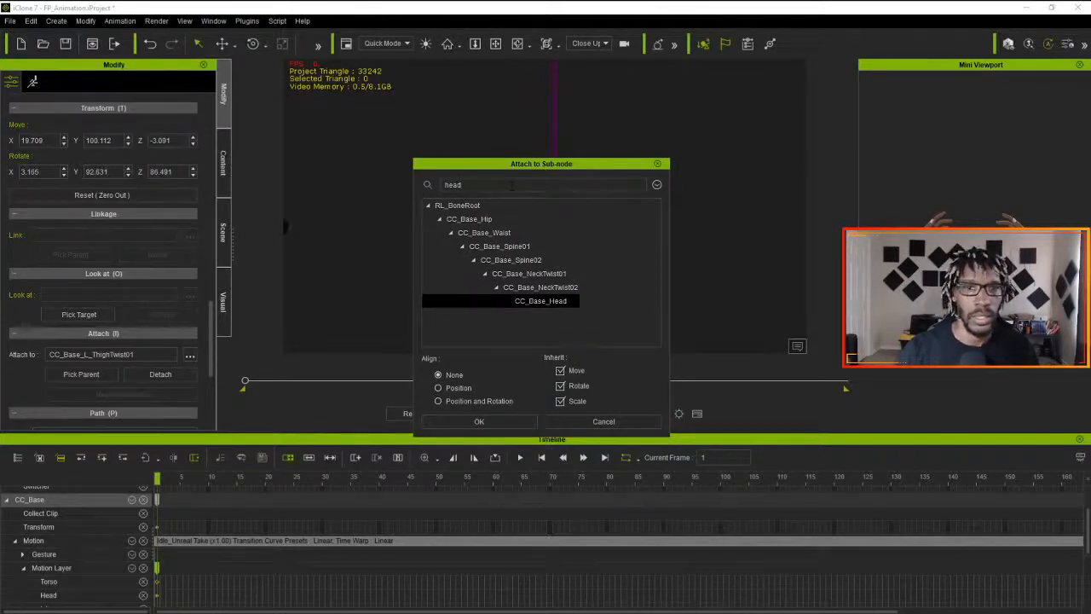
{"action": "left_click", "coordinate": [537, 301]}
{"action": "left_click", "coordinate": [480, 421]}
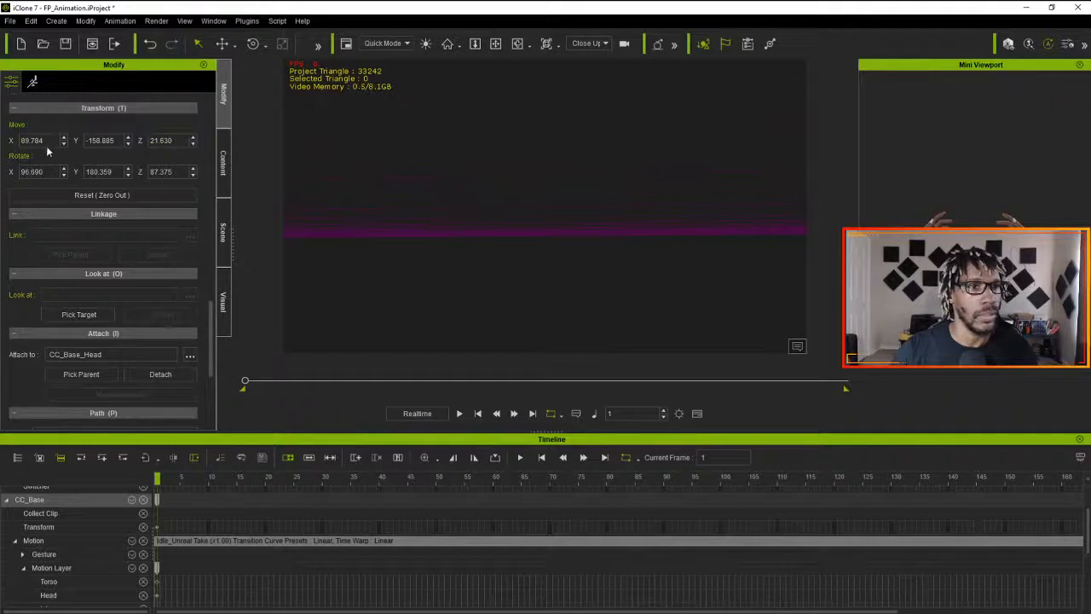
- Zero out the Close Up Edits camera's transform and set its Y rotation to 180
{"action": "left_click", "coordinate": [115, 196]}
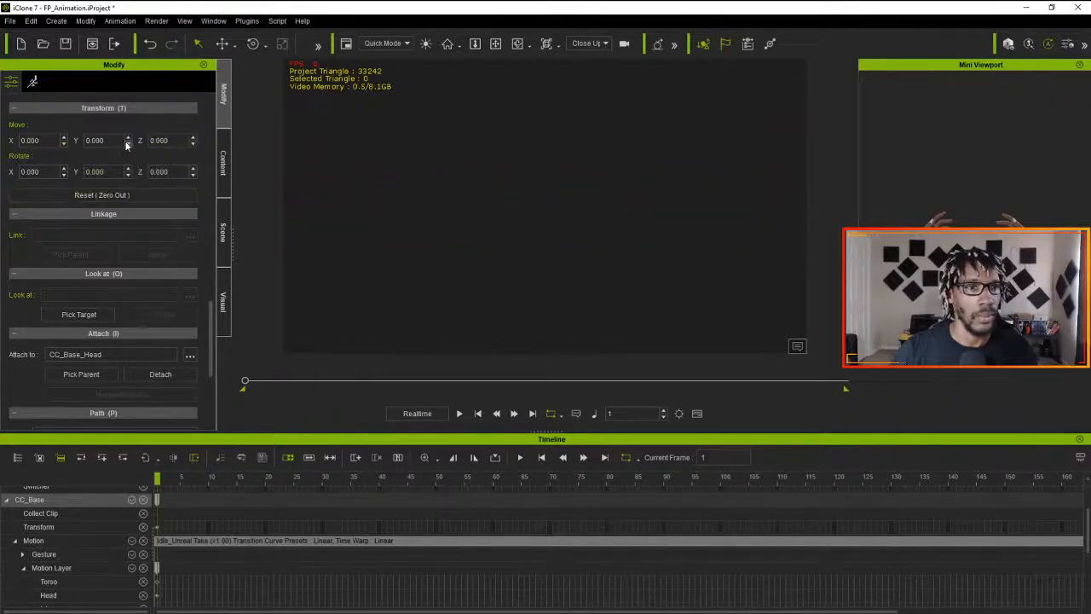
{"action": "double_click", "coordinate": [95, 171]}
{"action": "type", "text": "180"}
{"action": "key", "text": "Return"}
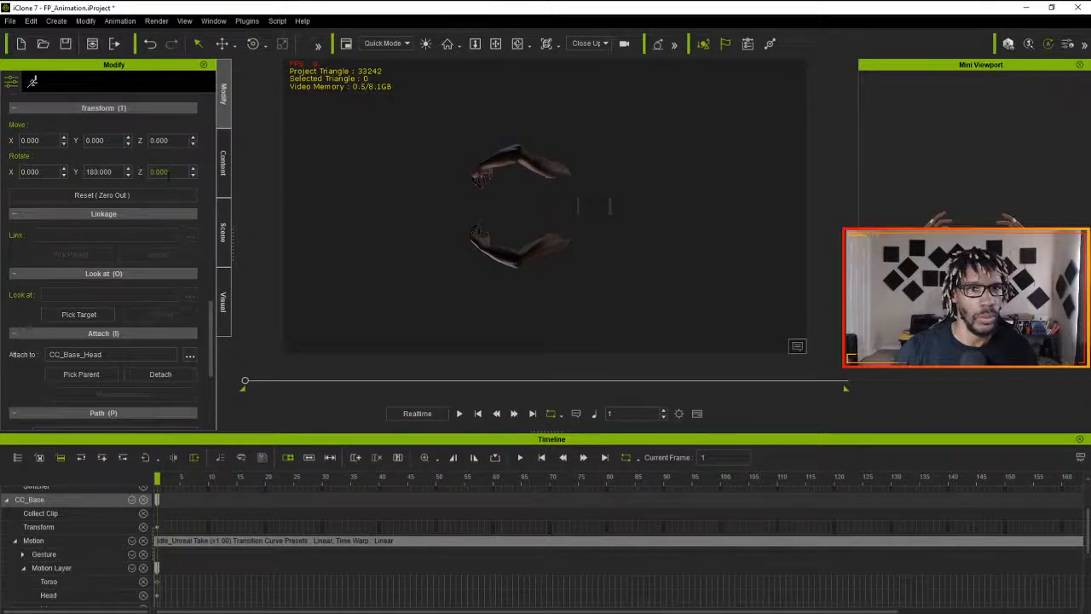
- Set the Close Up Edits camera's Y rotation to 0 and its Z rotation to 180
{"action": "double_click", "coordinate": [106, 171]}
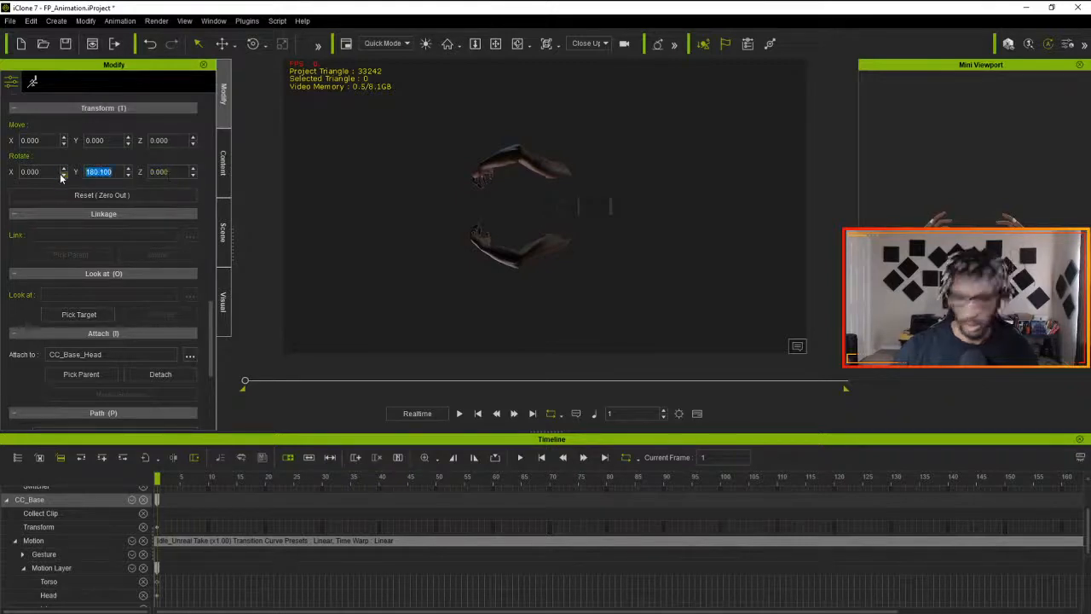
{"action": "type", "text": "0"}
{"action": "key", "text": "Return"}
{"action": "left_click_drag", "start_coordinate": [174, 172], "coordinate": [83, 174]}
{"action": "type", "text": "180"}
{"action": "key", "text": "Return"}
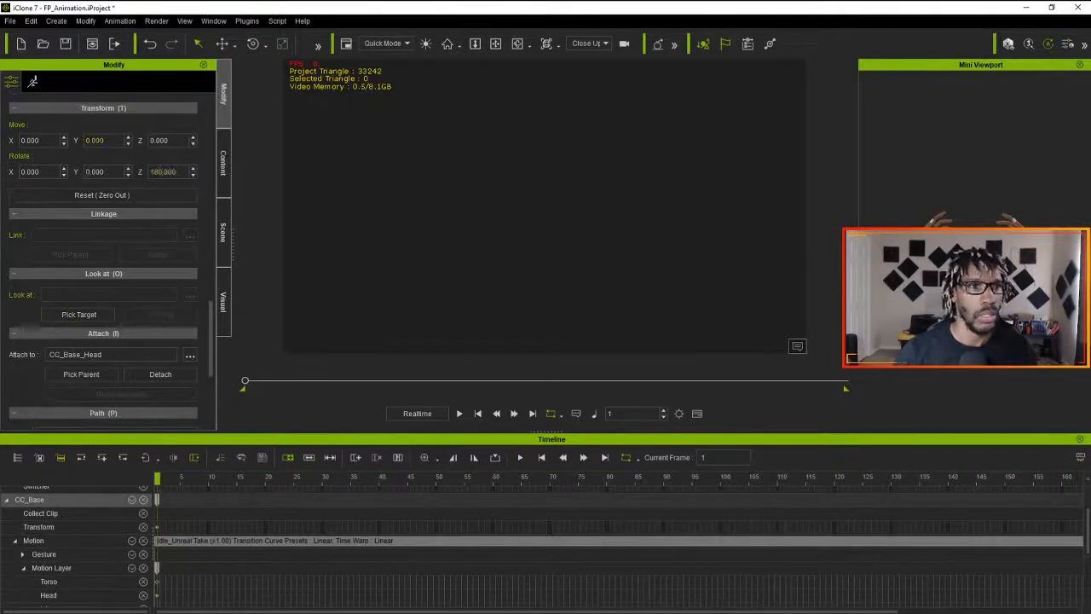
- Set the Close Up Edits camera's Y position to 10
{"action": "double_click", "coordinate": [90, 141]}
{"action": "type", "text": "10"}
{"action": "key", "text": "Return"}
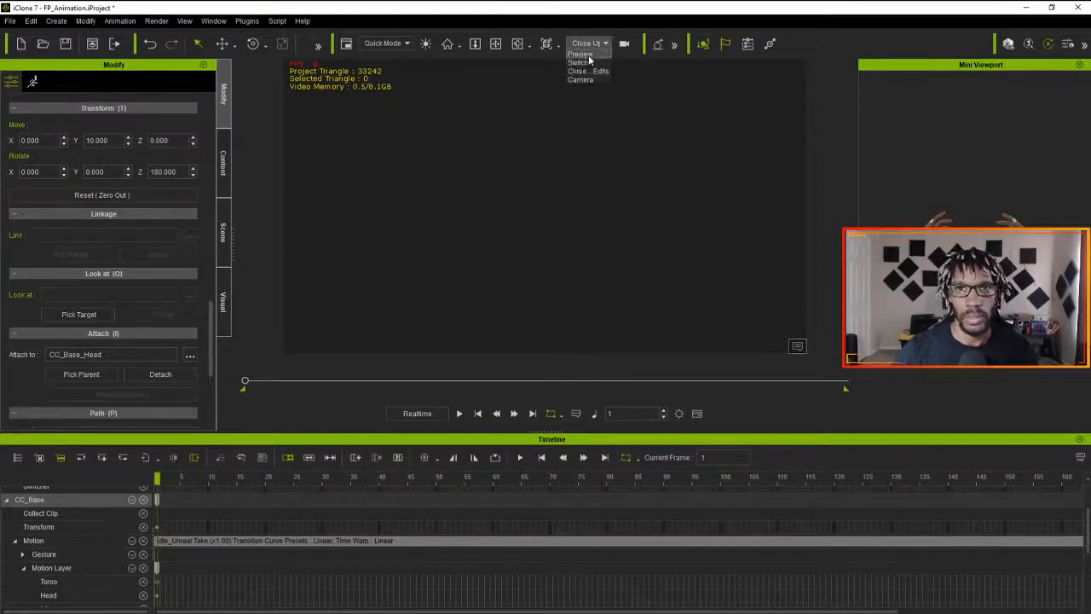
- View the scene through the Preview camera and examine where the attached camera sits relative to the character's hands
{"action": "left_click", "coordinate": [586, 55]}
{"action": "key", "text": "e"}
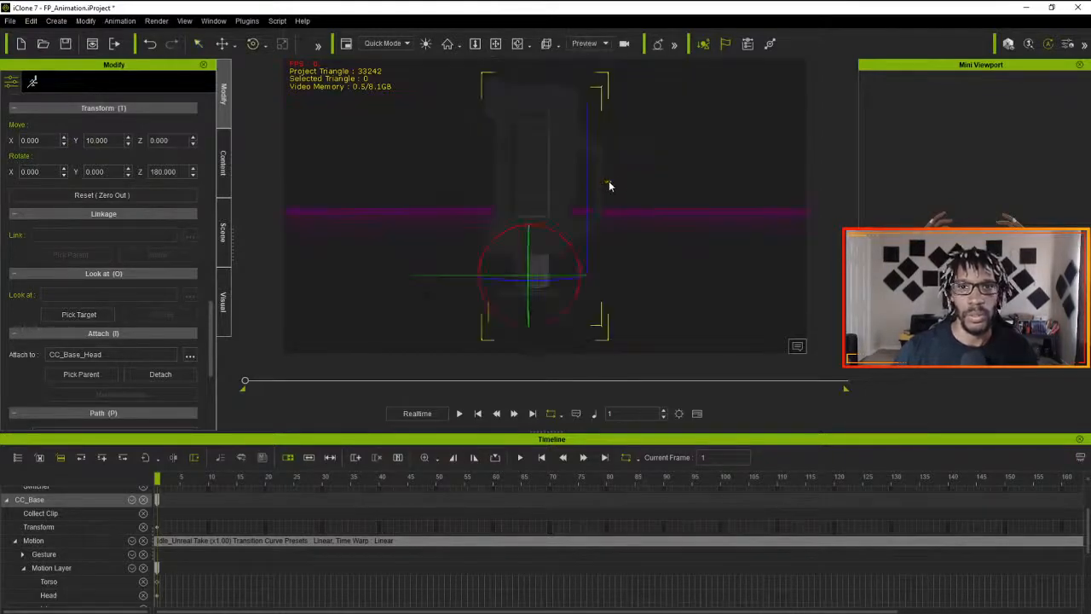
{"action": "scroll", "coordinate": [598, 187], "scroll_direction": "down", "scroll_amount": 4}
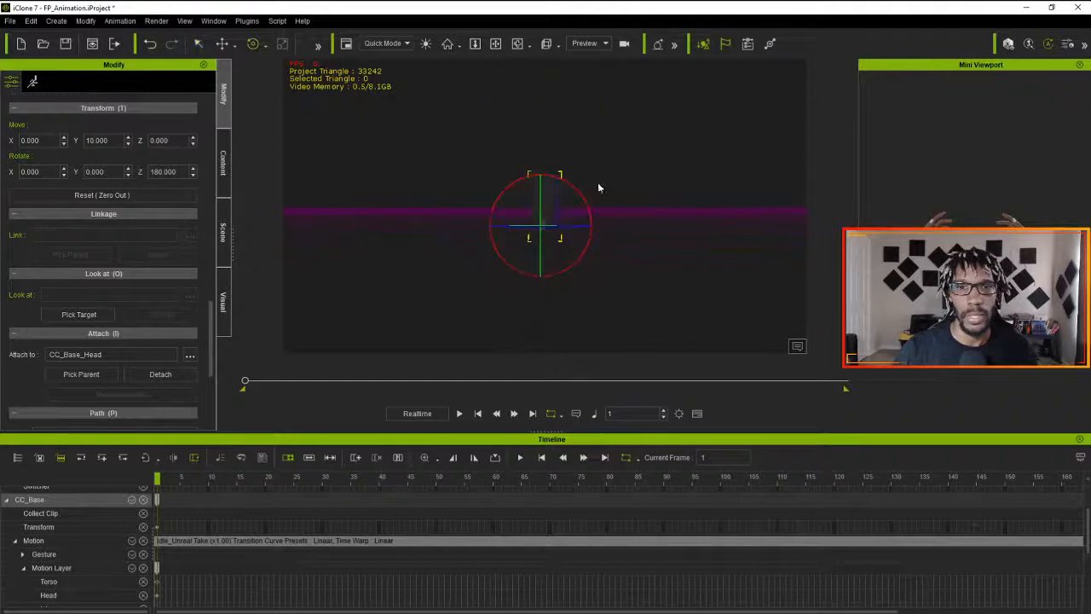
{"action": "scroll", "coordinate": [597, 186], "scroll_direction": "up", "scroll_amount": 1}
{"action": "right_click_drag", "start_coordinate": [601, 170], "coordinate": [611, 356]}
{"action": "scroll", "coordinate": [606, 263], "scroll_direction": "down", "scroll_amount": 1}
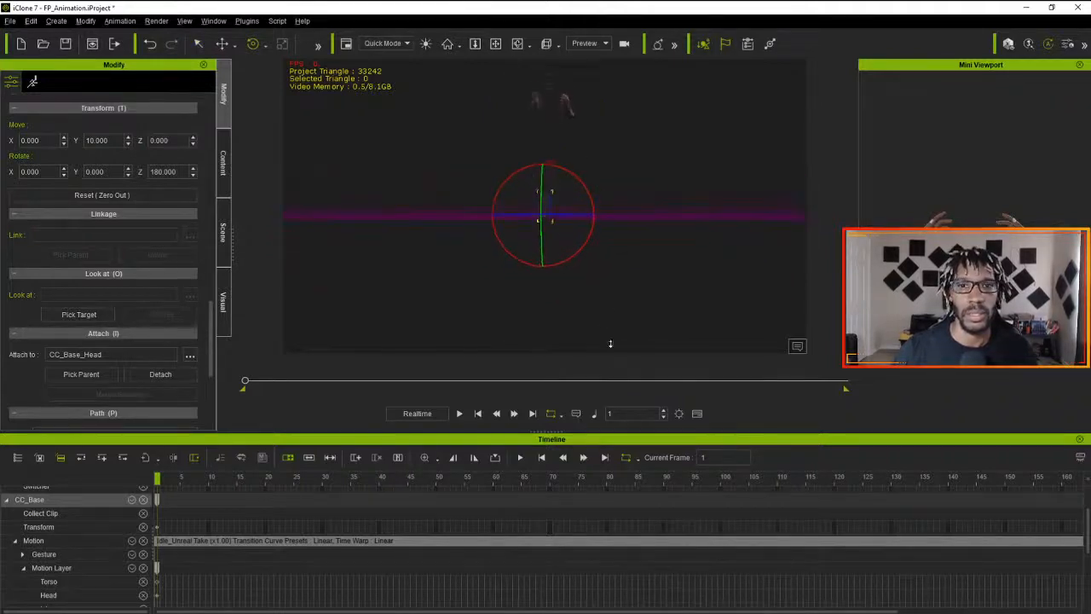
{"action": "middle_click_drag", "start_coordinate": [596, 184], "coordinate": [614, 299]}
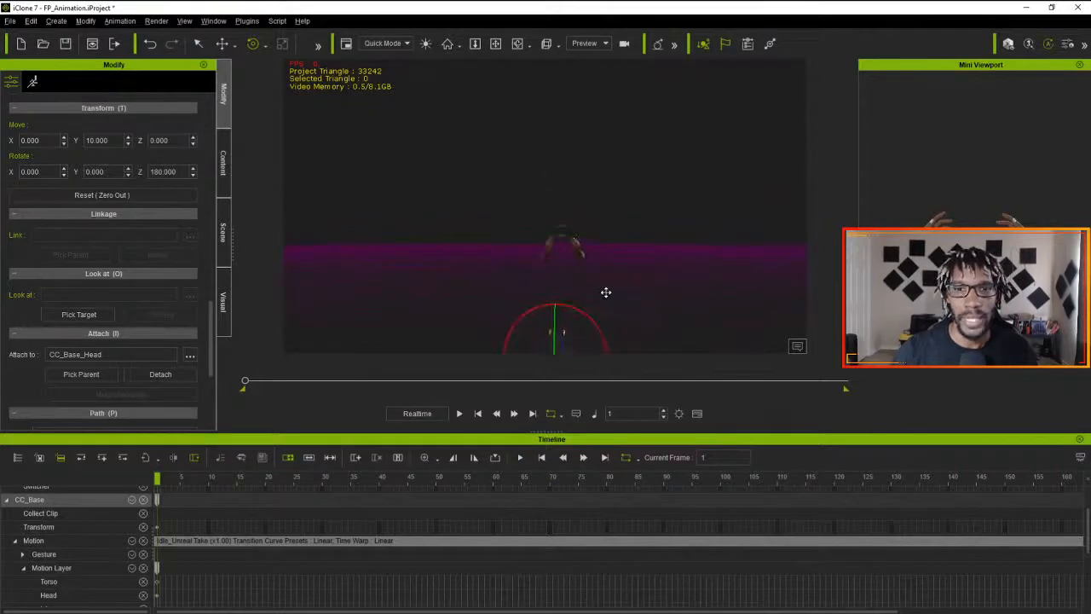
{"action": "left_click", "coordinate": [579, 312]}
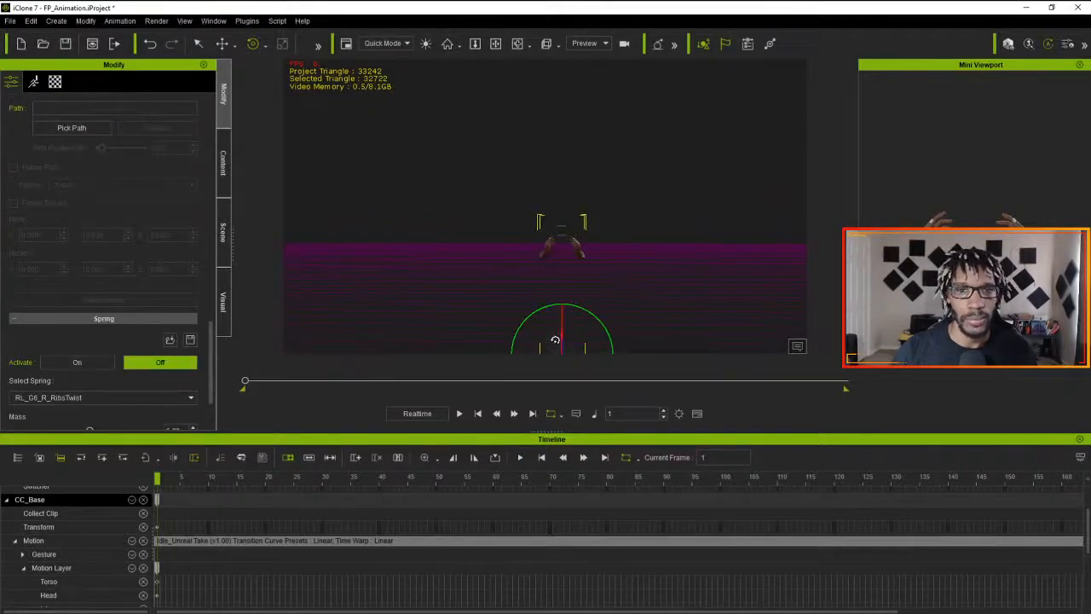
{"action": "key", "text": "q"}
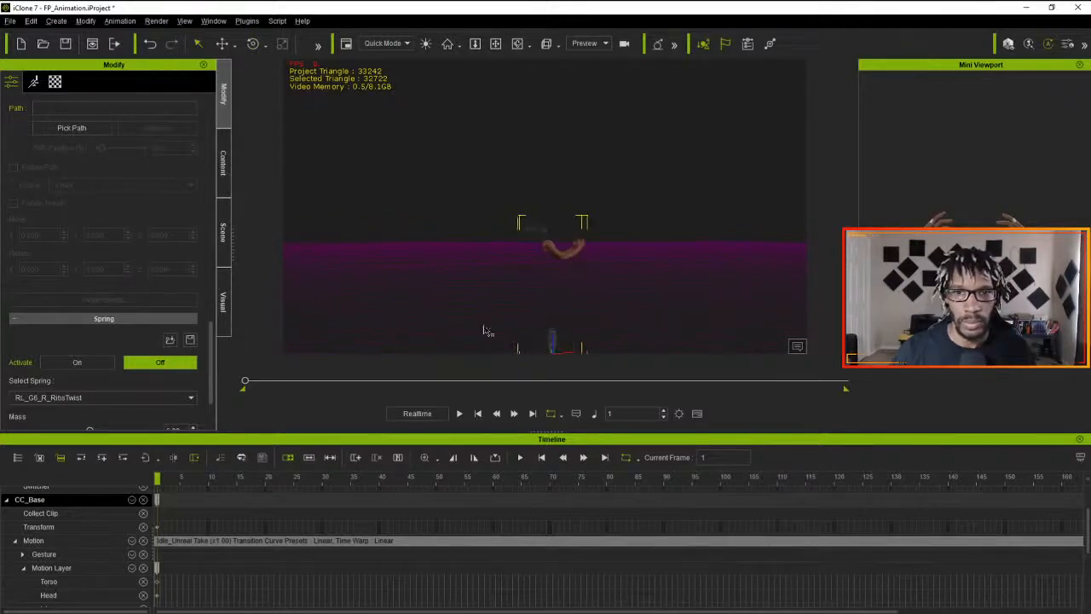
- Select the Close Up Edits camera under the avatar in the scene list and show its transform settings
{"action": "left_click", "coordinate": [225, 166]}
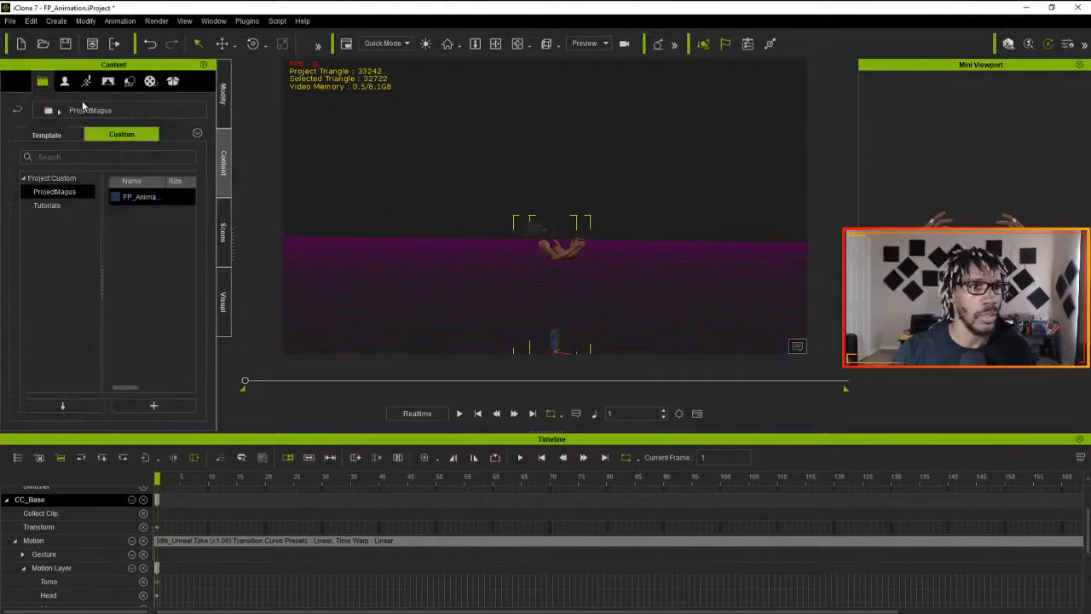
{"action": "left_click", "coordinate": [223, 232]}
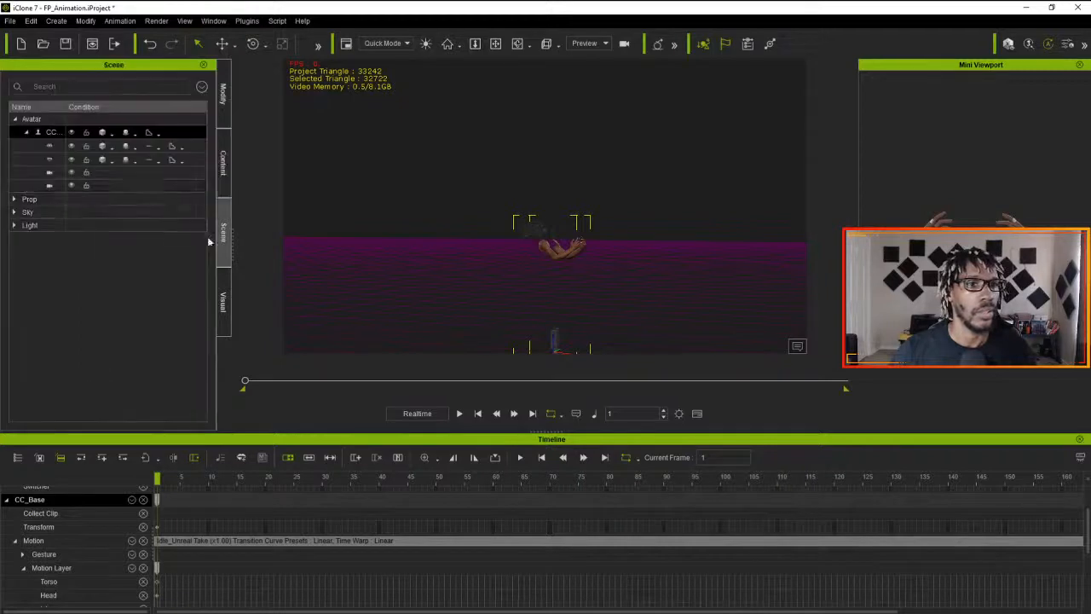
{"action": "left_click", "coordinate": [55, 184]}
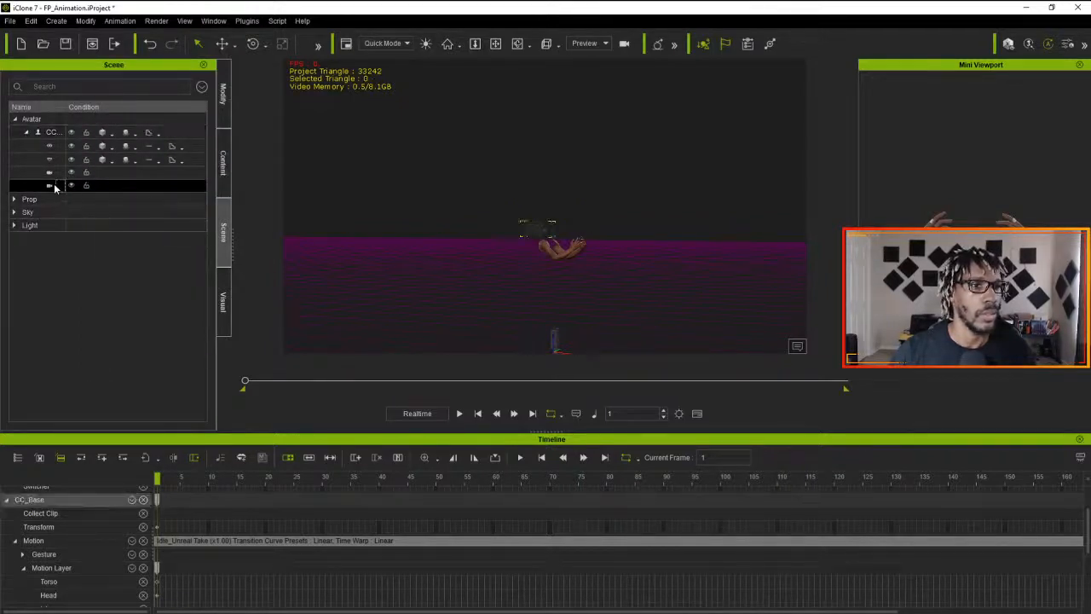
{"action": "left_click", "coordinate": [54, 173]}
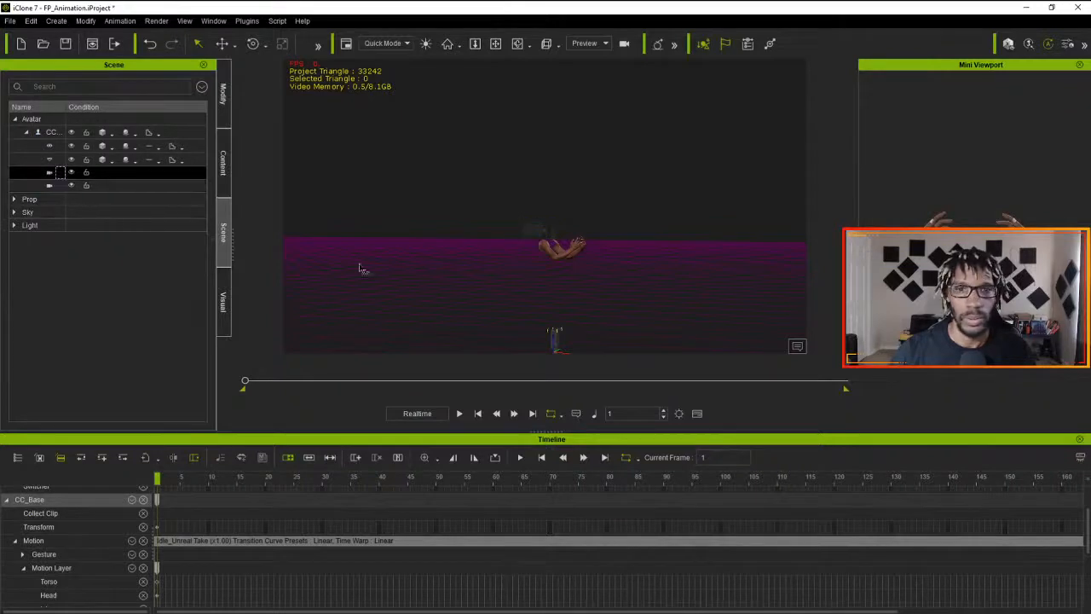
{"action": "left_click", "coordinate": [223, 115]}
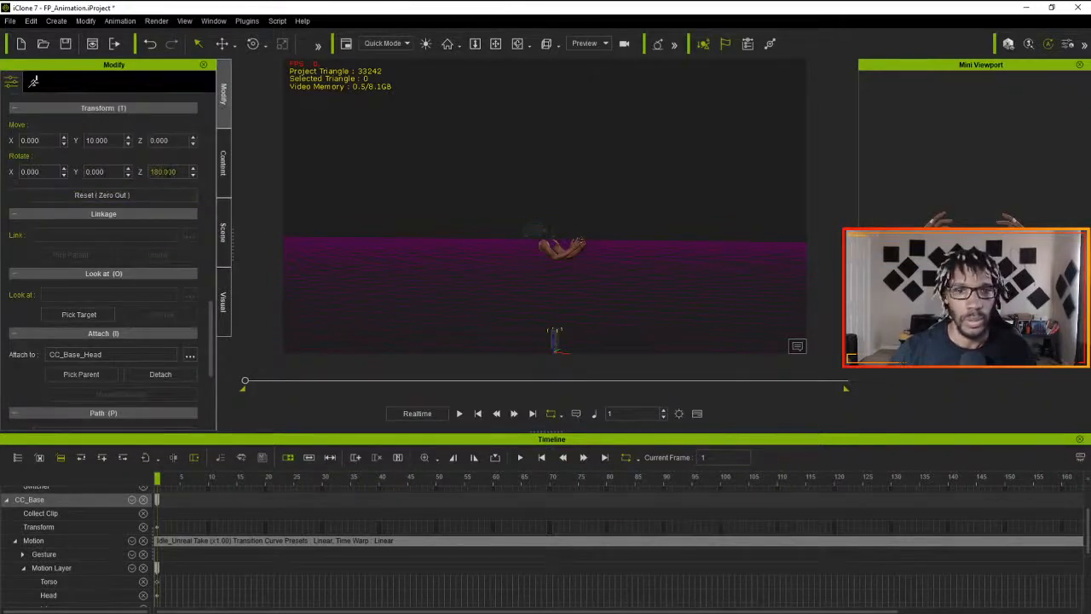
- Try Y rotations of 180 and 90 on the Close Up Edits camera and check its orientation up close
{"action": "double_click", "coordinate": [95, 172]}
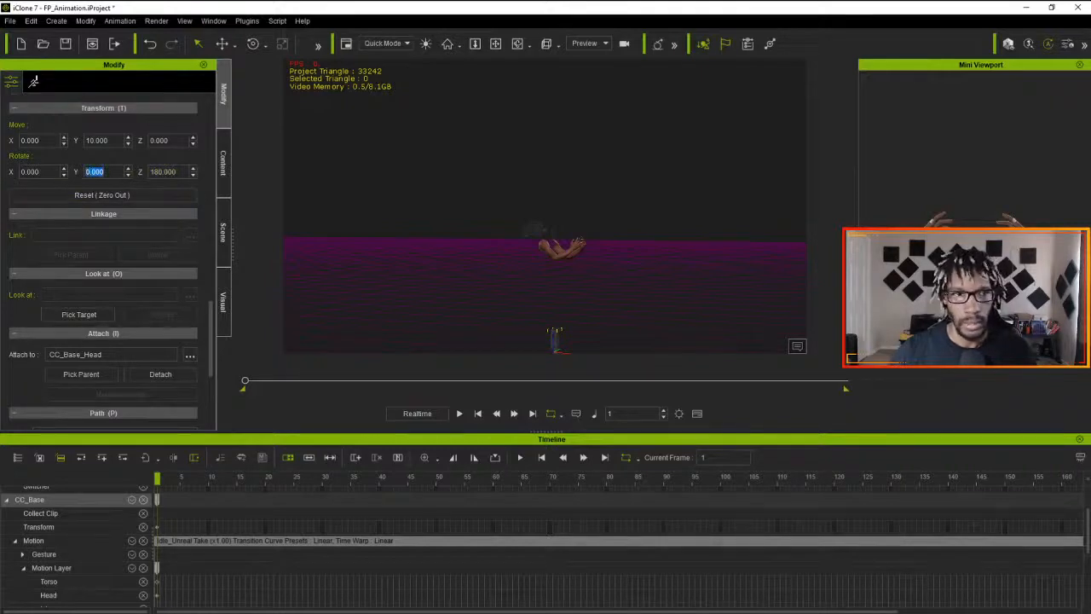
{"action": "type", "text": "180"}
{"action": "key", "text": "Return"}
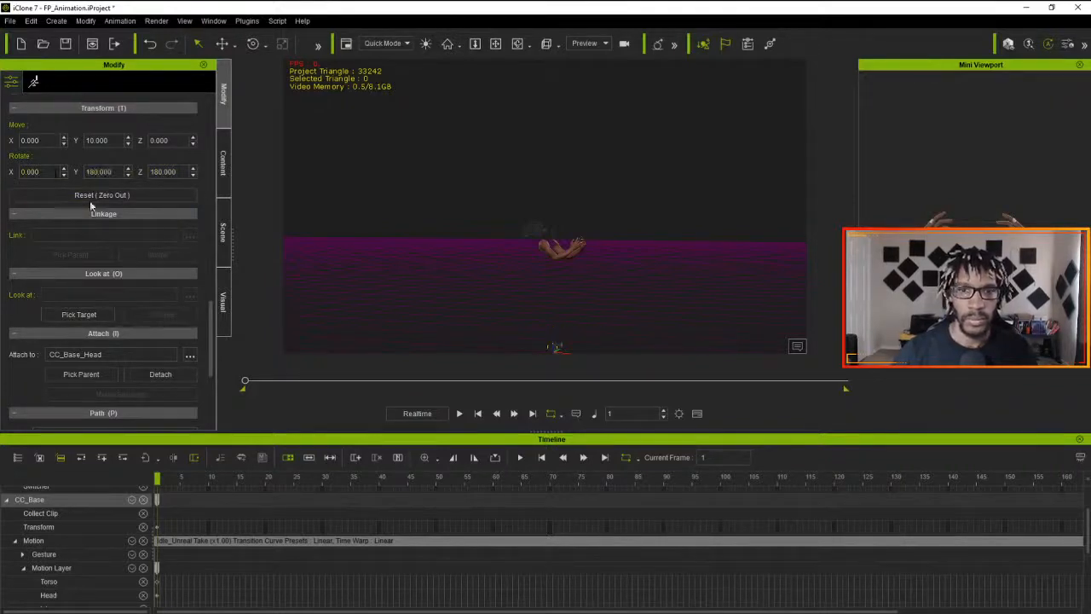
{"action": "double_click", "coordinate": [98, 171]}
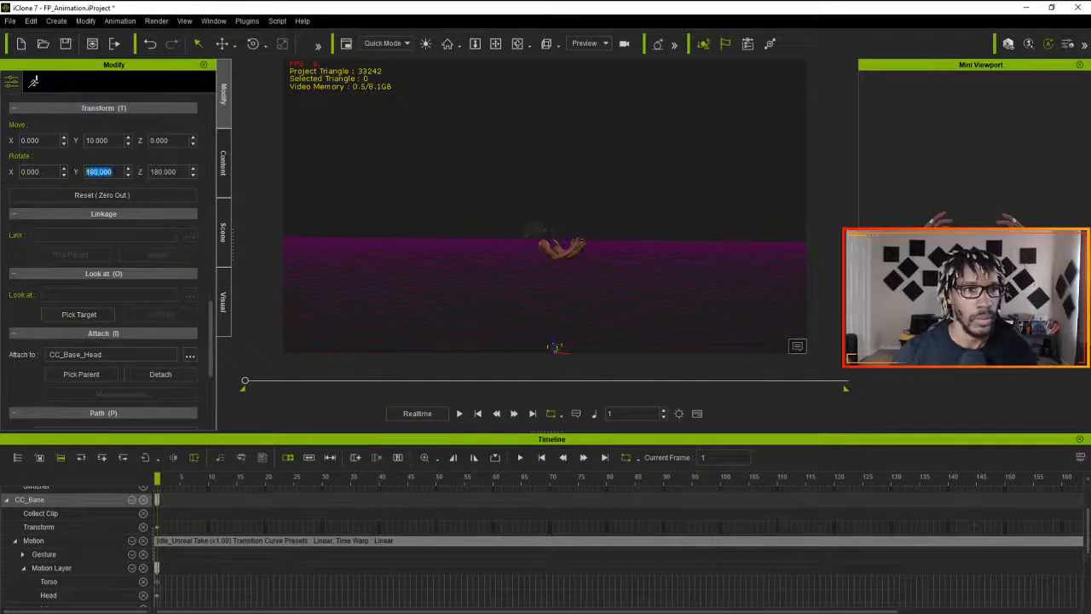
{"action": "type", "text": "90"}
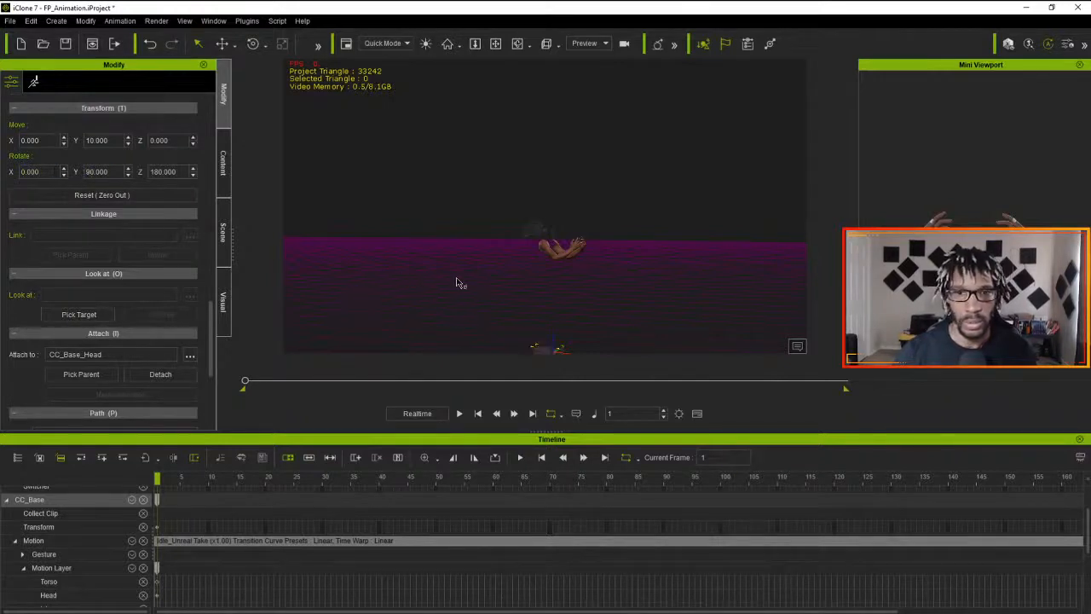
{"action": "middle_click_drag", "start_coordinate": [460, 279], "coordinate": [381, 186]}
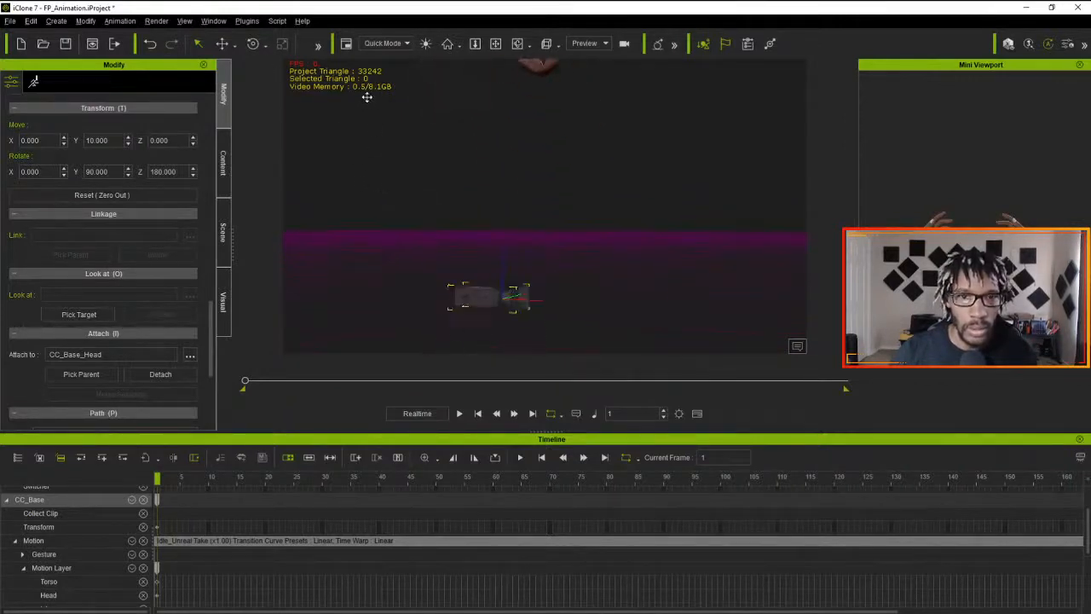
- Set both the Y and Z rotation of the Close Up Edits camera to 0
{"action": "double_click", "coordinate": [97, 171]}
{"action": "type", "text": "0"}
{"action": "key", "text": "Return"}
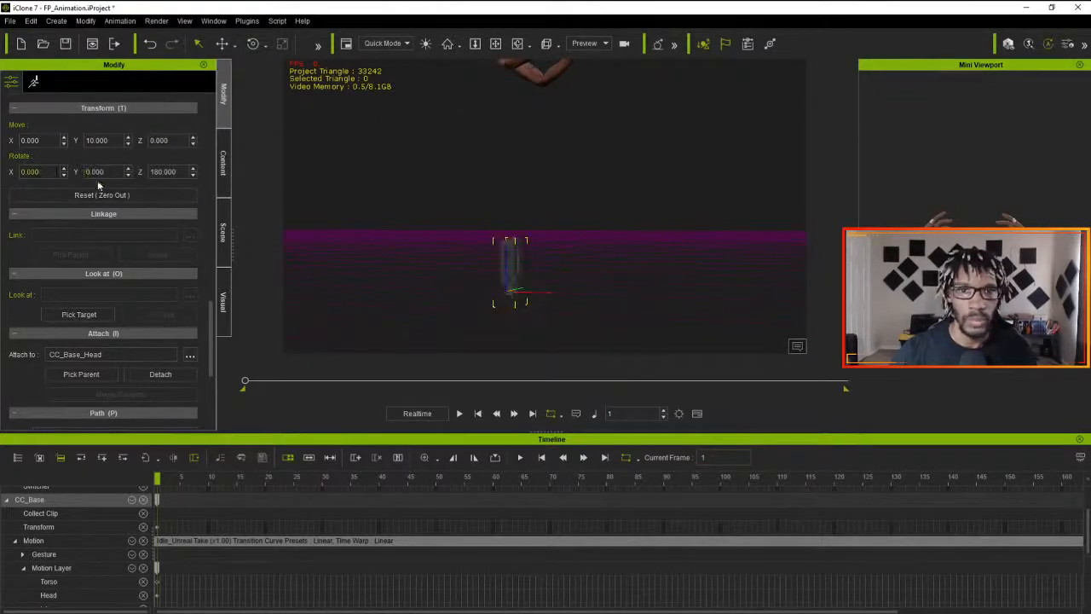
{"action": "double_click", "coordinate": [162, 171]}
{"action": "type", "text": "0"}
{"action": "key", "text": "Return"}
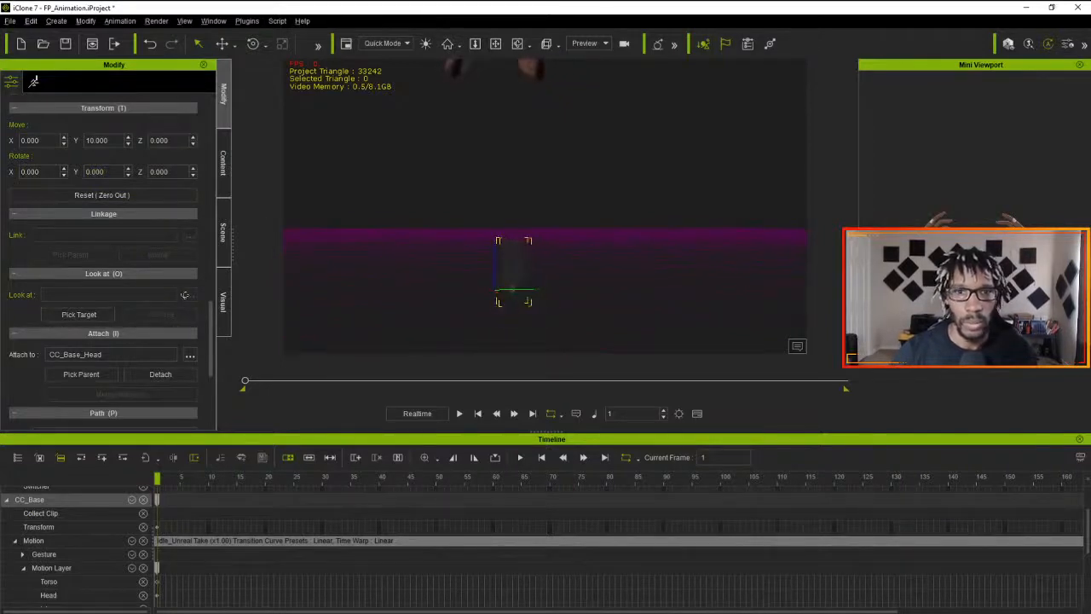
- Set the Close Up Edits camera's Z rotation to 90 and its Y rotation to 90
{"action": "double_click", "coordinate": [160, 173]}
{"action": "type", "text": "90"}
{"action": "key", "text": "Return"}
{"action": "double_click", "coordinate": [95, 171]}
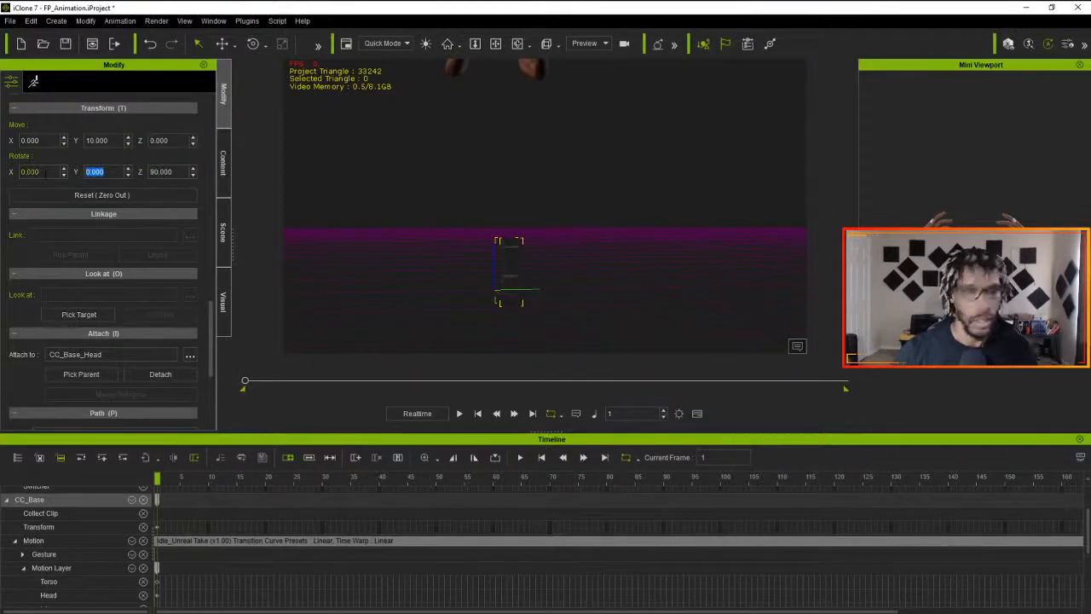
{"action": "type", "text": "90"}
{"action": "key", "text": "Return"}
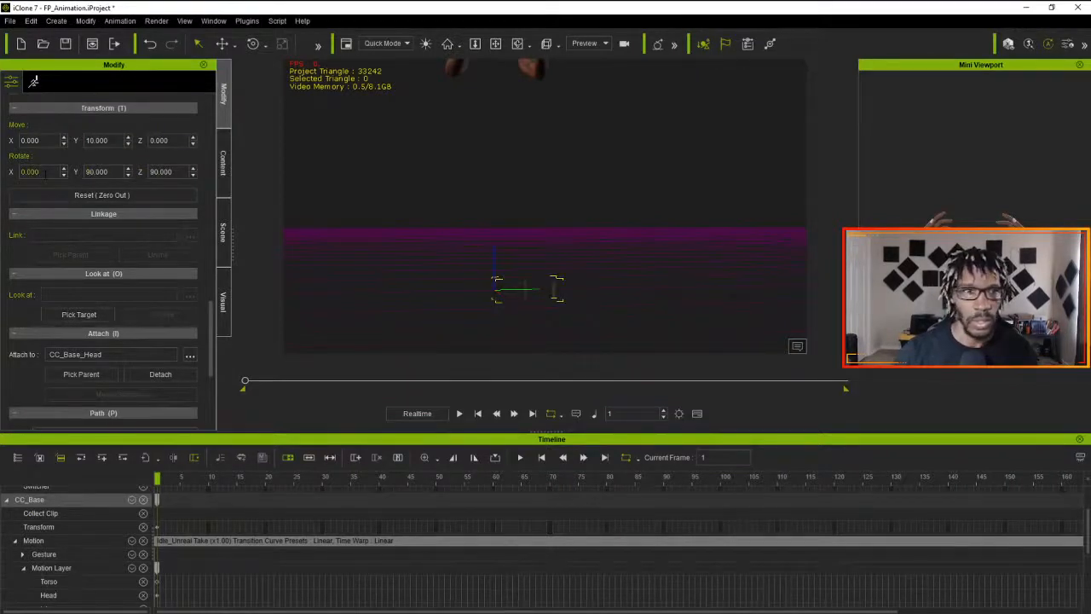
- Return the Close Up Edits camera's Y rotation to 0 and set its X rotation to 90
{"action": "left_click_drag", "start_coordinate": [110, 172], "coordinate": [34, 173]}
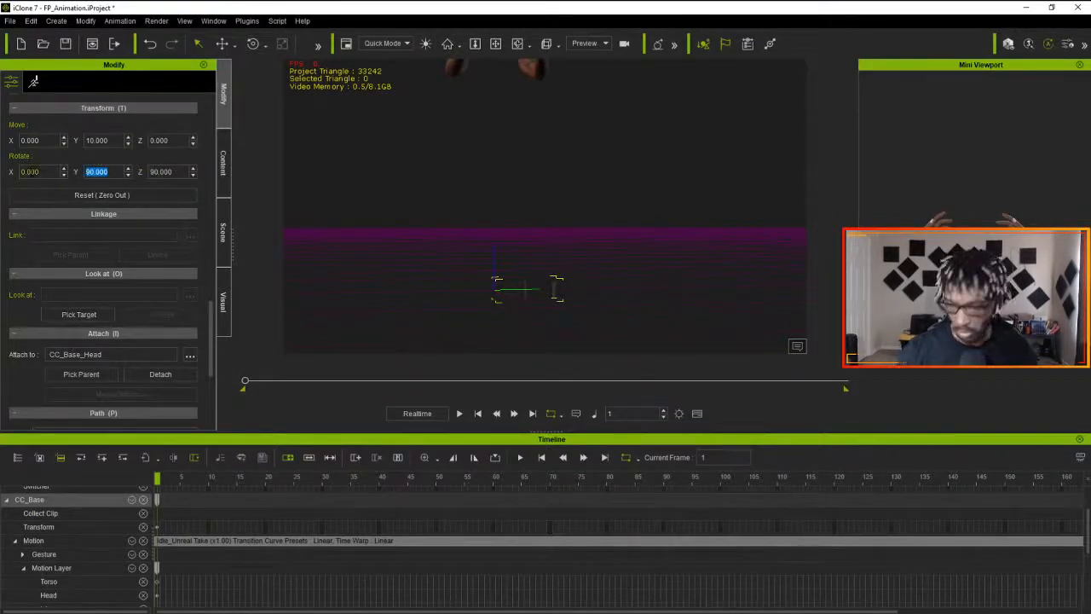
{"action": "type", "text": "0"}
{"action": "key", "text": "Return"}
{"action": "left_click_drag", "start_coordinate": [40, 171], "coordinate": [3, 173]}
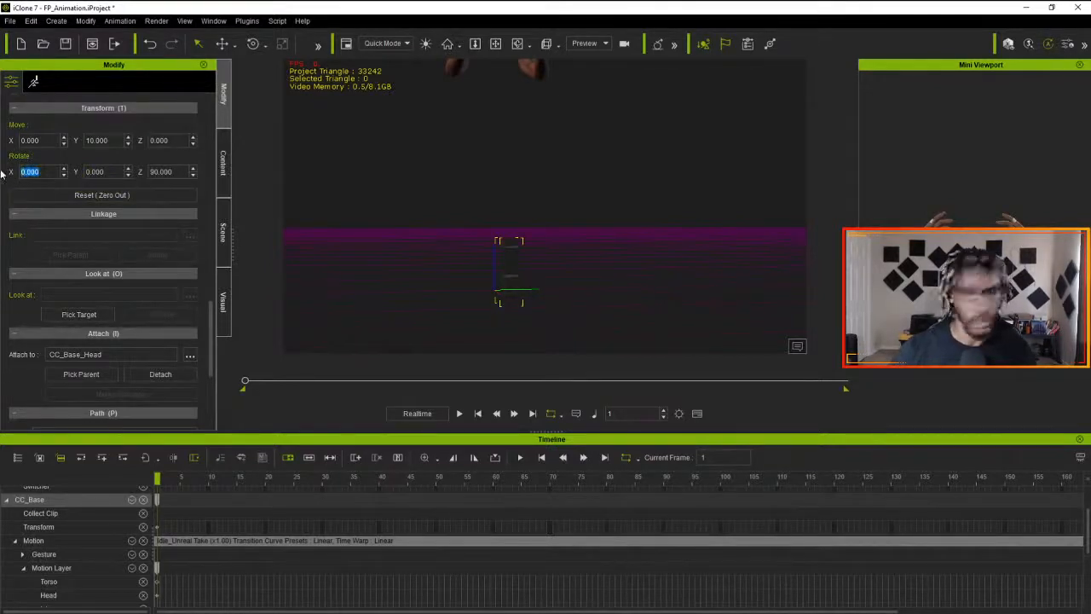
{"action": "type", "text": "90"}
{"action": "key", "text": "Return"}
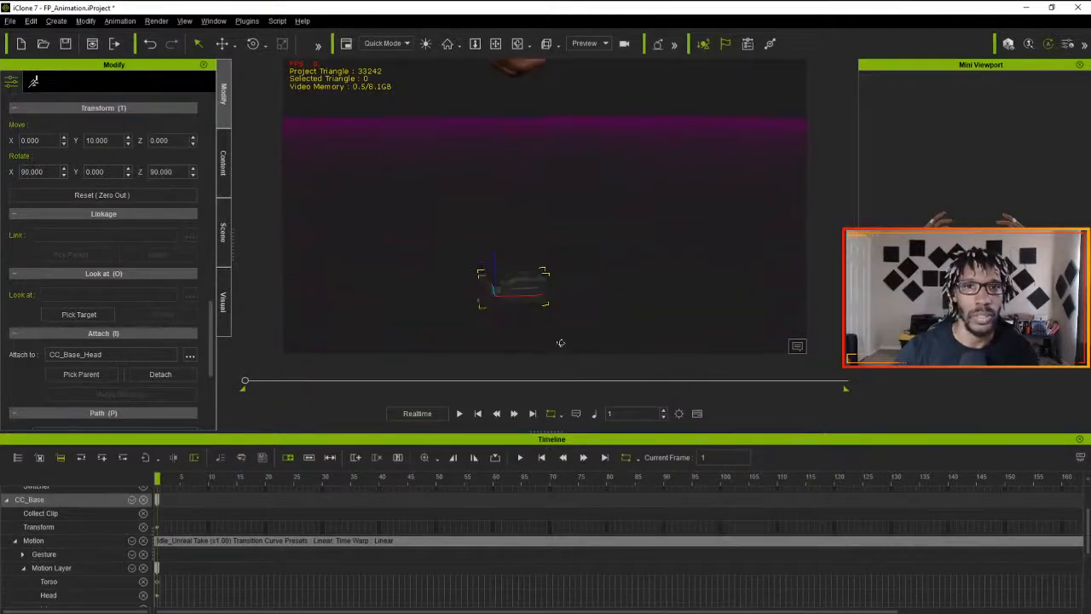
- Try an X rotation of -90 on the Close Up Edits camera, then set it to 0
{"action": "left_click_drag", "start_coordinate": [49, 172], "coordinate": [2, 178]}
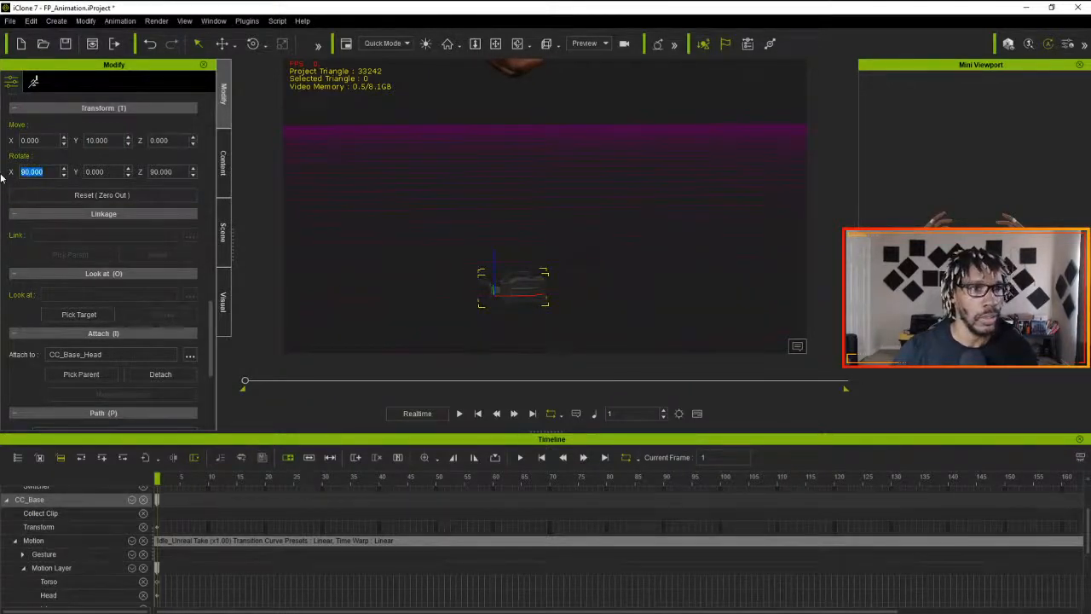
{"action": "type", "text": "-90"}
{"action": "key", "text": "Return"}
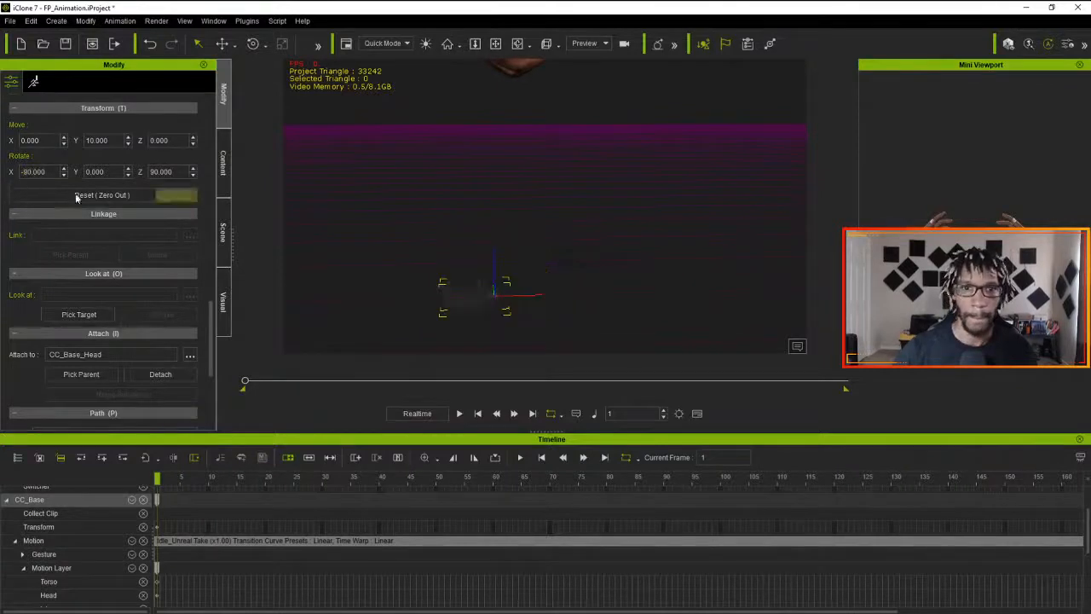
{"action": "left_click_drag", "start_coordinate": [49, 173], "coordinate": [2, 174]}
{"action": "type", "text": "0"}
{"action": "key", "text": "Return"}
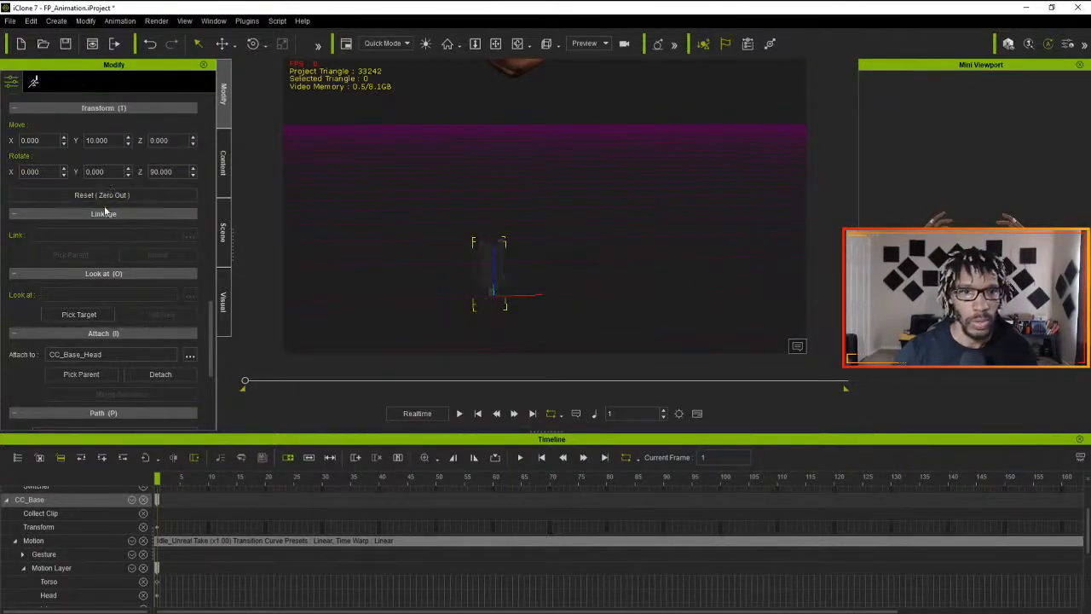
- Set the Close Up Edits camera's Z rotation to 180 and its X rotation to 90
{"action": "left_click_drag", "start_coordinate": [170, 171], "coordinate": [2, 175]}
{"action": "type", "text": "080"}
{"action": "key", "text": "Return"}
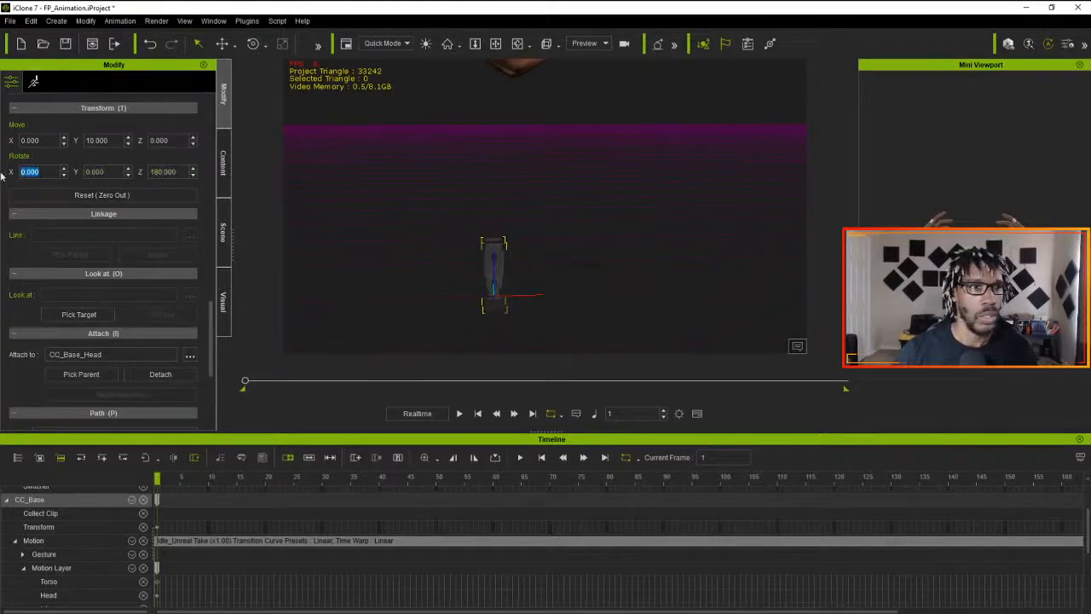
{"action": "type", "text": "90"}
{"action": "key", "text": "Return"}
- Check the Close Up Edits camera's orientation with the rotate gizmo and set its Z rotation to -90
{"action": "right_click_drag", "start_coordinate": [317, 256], "coordinate": [343, 277]}
{"action": "key", "text": "e"}
{"action": "left_click_drag", "start_coordinate": [475, 309], "coordinate": [536, 314]}
{"action": "type", "text": "0"}
{"action": "key", "text": "Return"}
{"action": "right_click_drag", "start_coordinate": [467, 271], "coordinate": [339, 302]}
{"action": "left_click", "coordinate": [158, 171]}
{"action": "type", "text": "-90"}
{"action": "key", "text": "Return"}
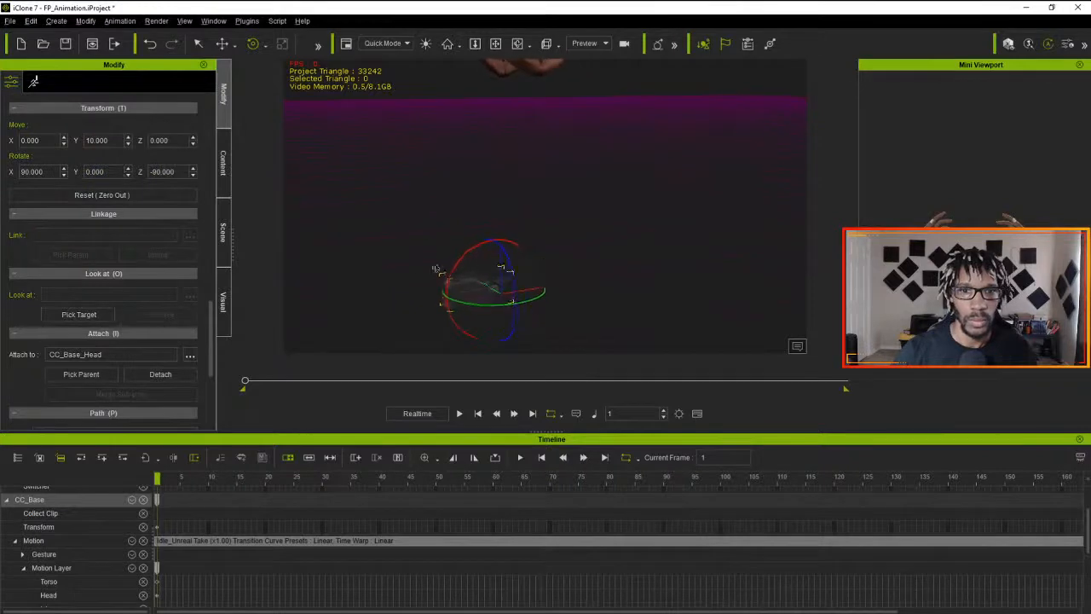
- Set the Close Up Edits camera's Y move value to 180 and check its position relative to the hands
{"action": "left_click", "coordinate": [97, 172]}
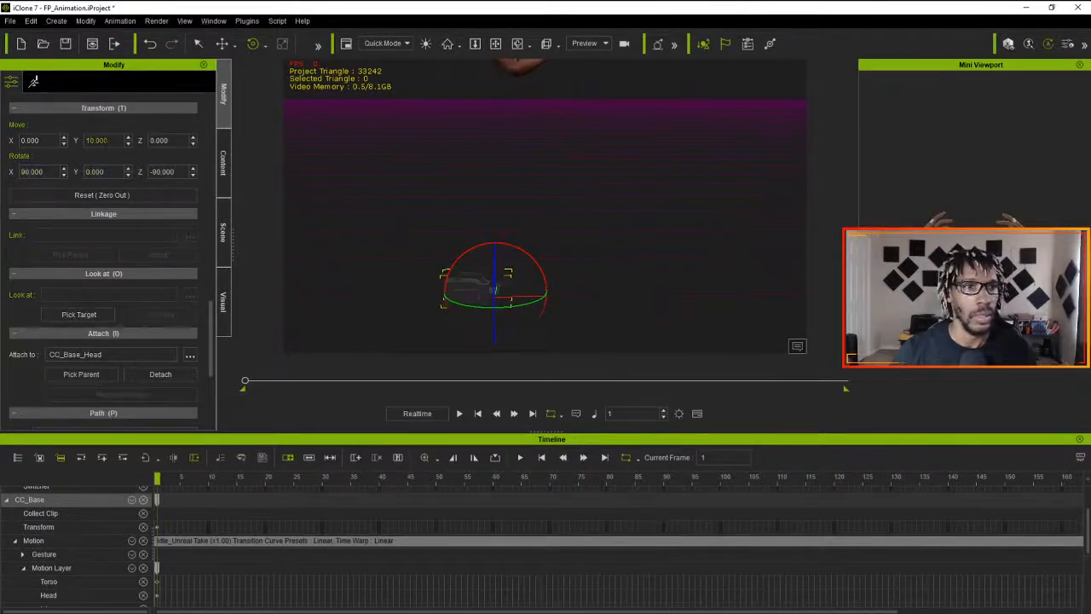
{"action": "left_click", "coordinate": [97, 139]}
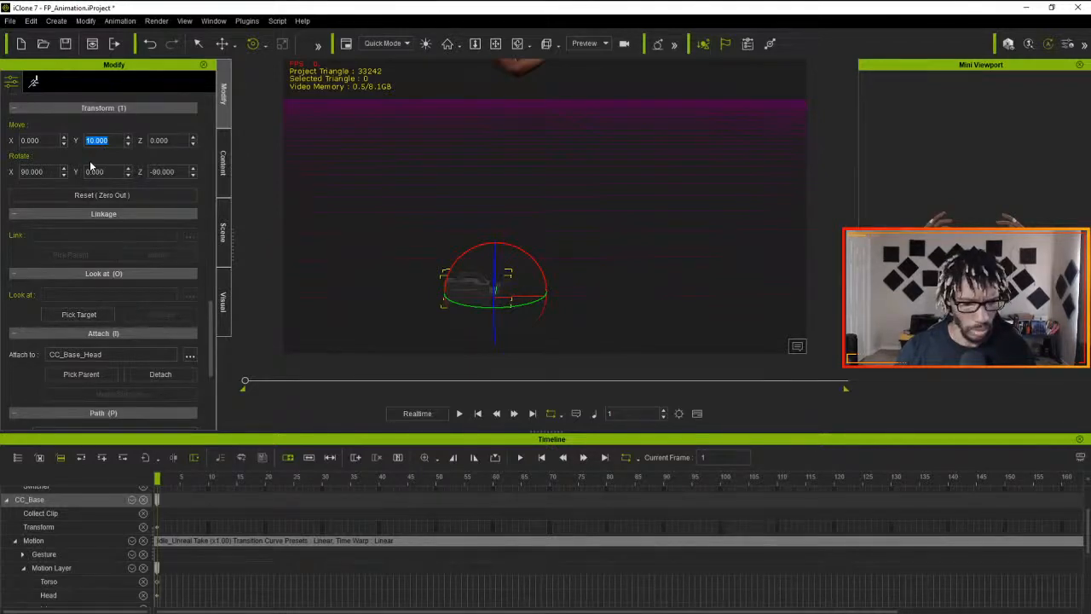
{"action": "key", "text": "Return"}
{"action": "right_click_drag", "start_coordinate": [637, 234], "coordinate": [352, 270]}
{"action": "scroll", "coordinate": [394, 231], "scroll_direction": "down", "scroll_amount": 5}
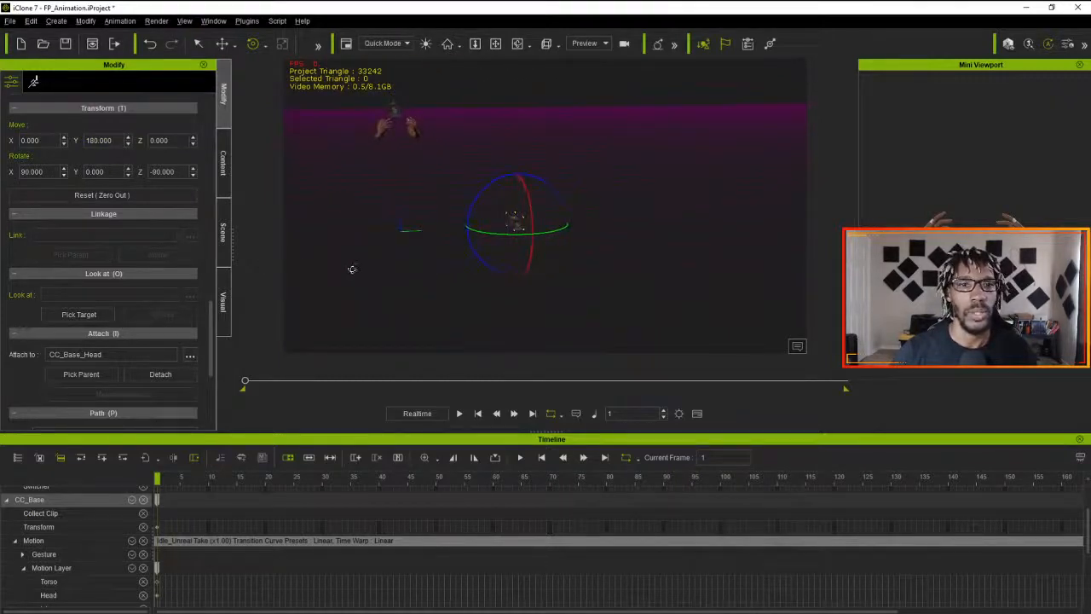
- Delete the Close Up Edits camera attached to the avatar from the scene
{"action": "left_click", "coordinate": [223, 164]}
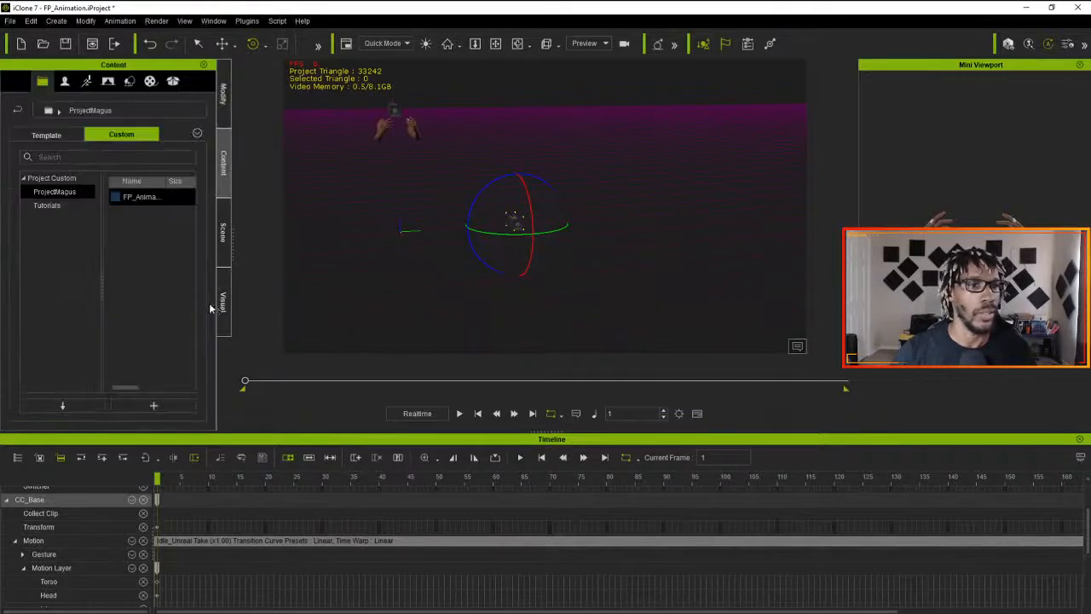
{"action": "left_click", "coordinate": [223, 240]}
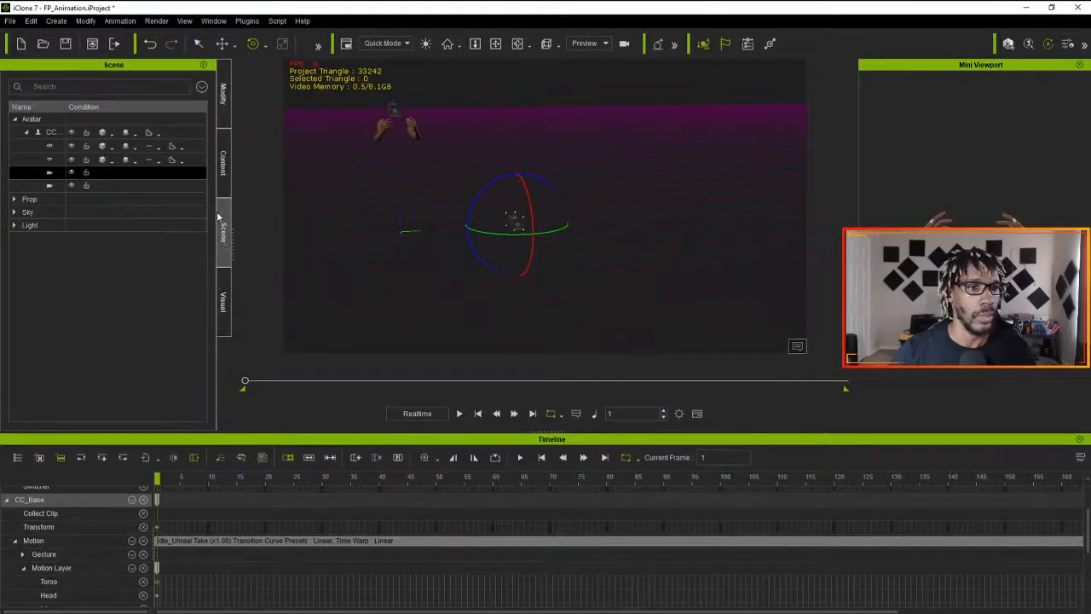
{"action": "left_click", "coordinate": [53, 177]}
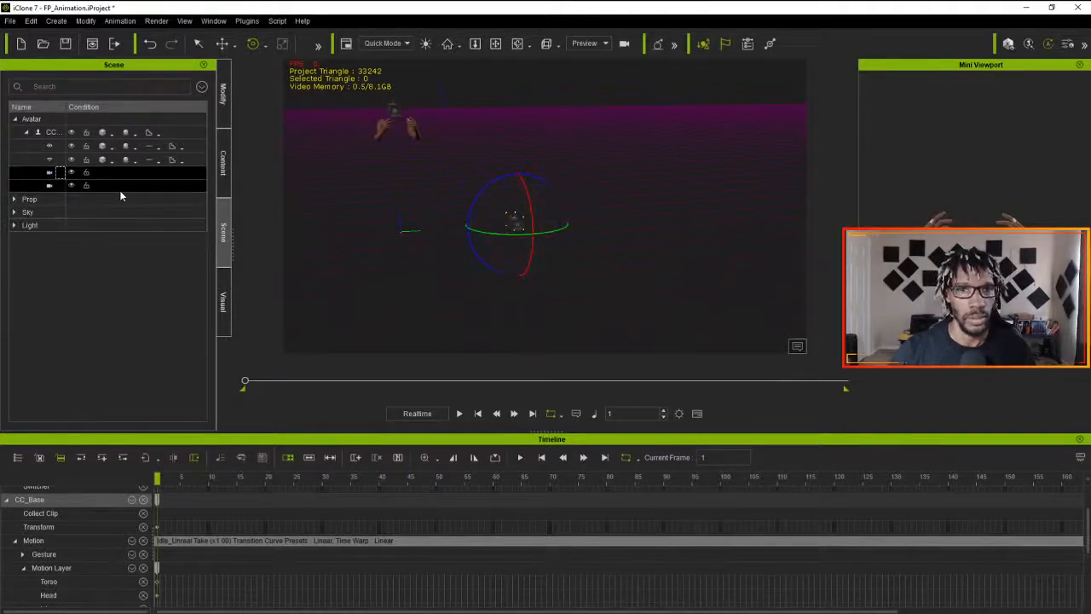
{"action": "key", "text": "Delete"}
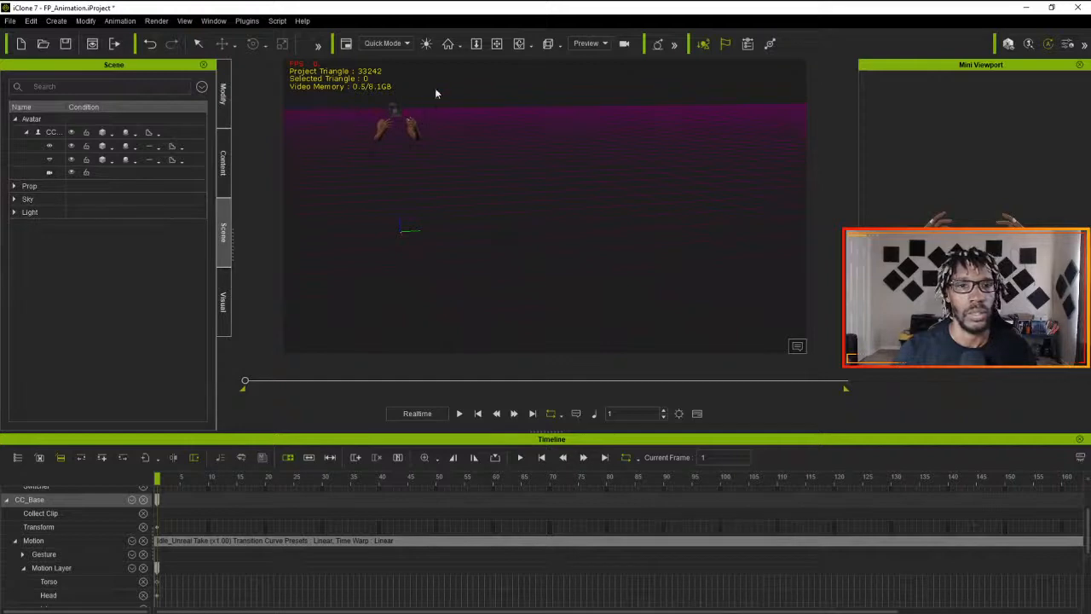
- Look through the original head camera, try to create a new camera from there, and undo its creation
{"action": "left_click", "coordinate": [605, 44]}
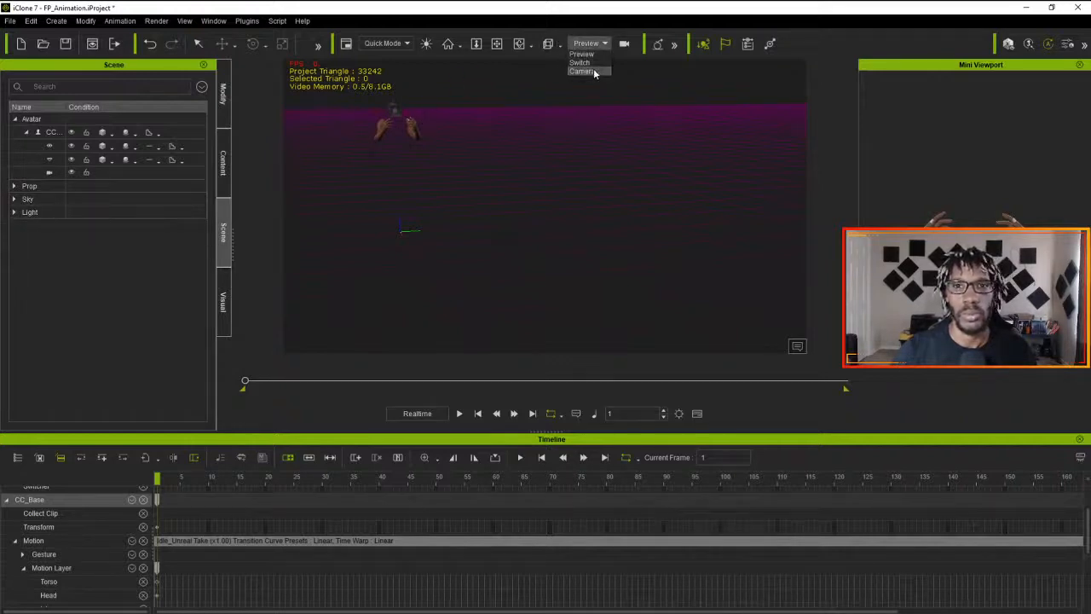
{"action": "left_click", "coordinate": [583, 71]}
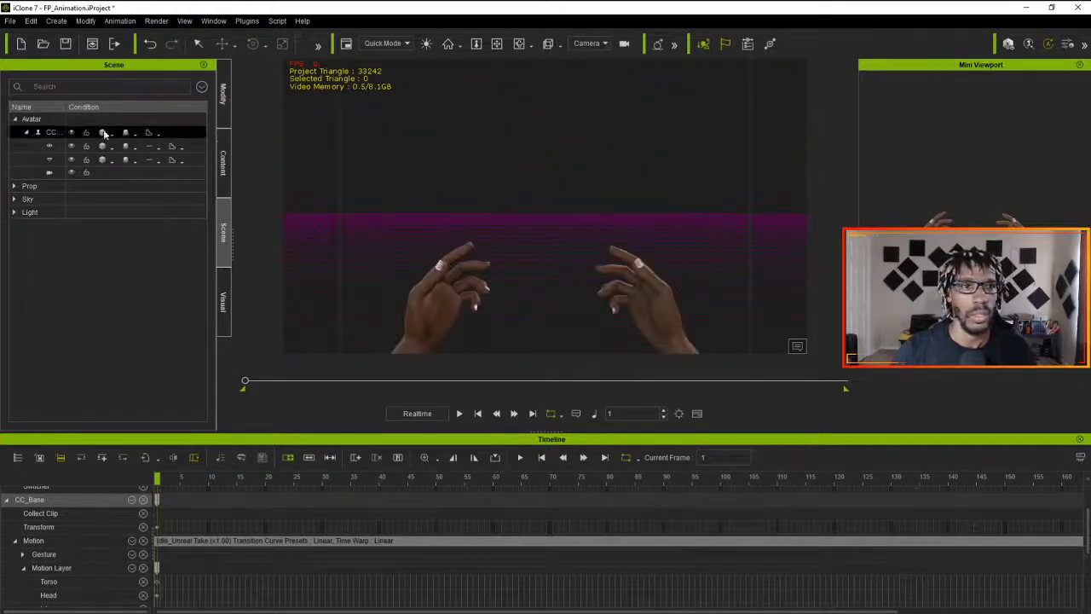
{"action": "left_click", "coordinate": [56, 20]}
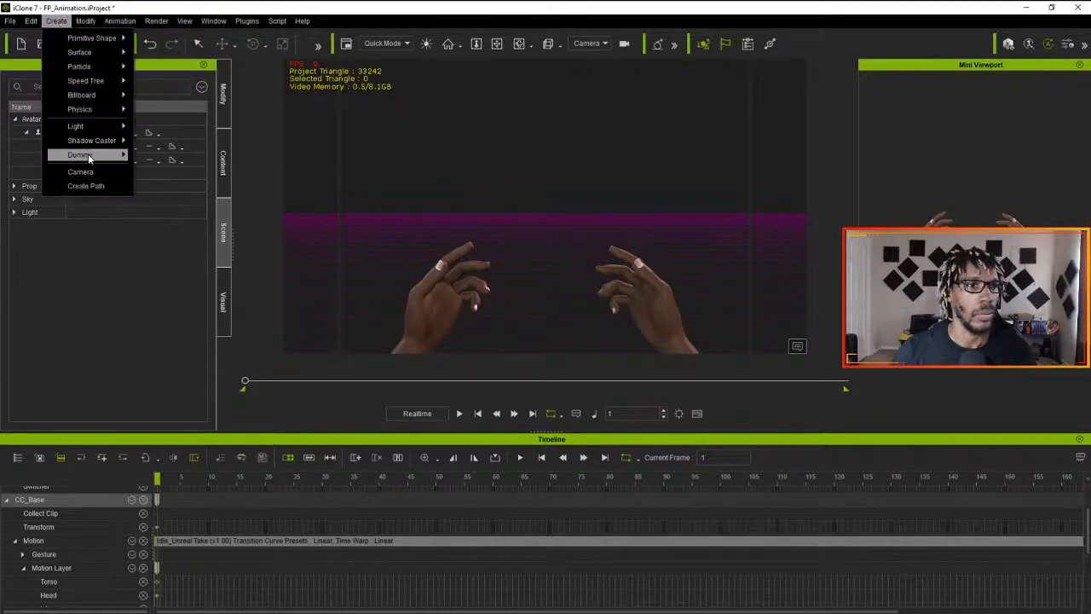
{"action": "mouse_move", "coordinate": [89, 158]}
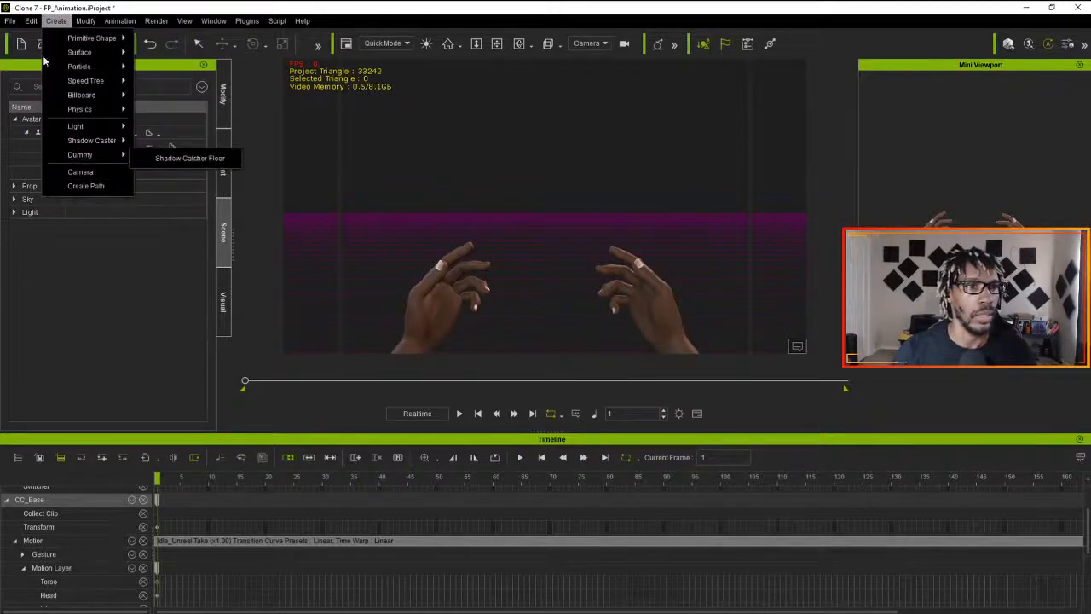
{"action": "left_click", "coordinate": [88, 175]}
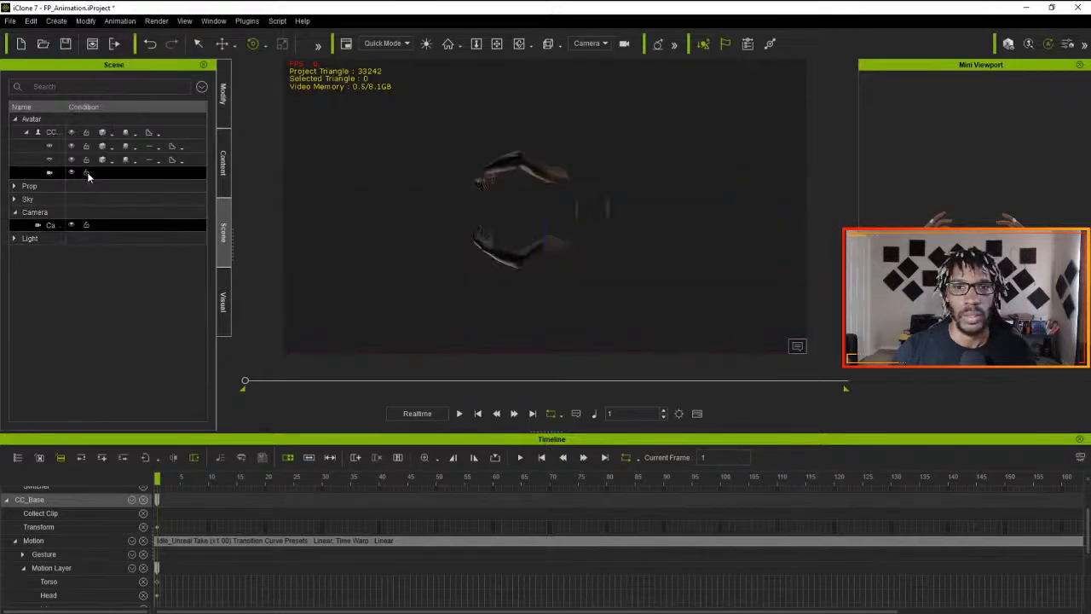
{"action": "key", "text": "ctrl+z"}
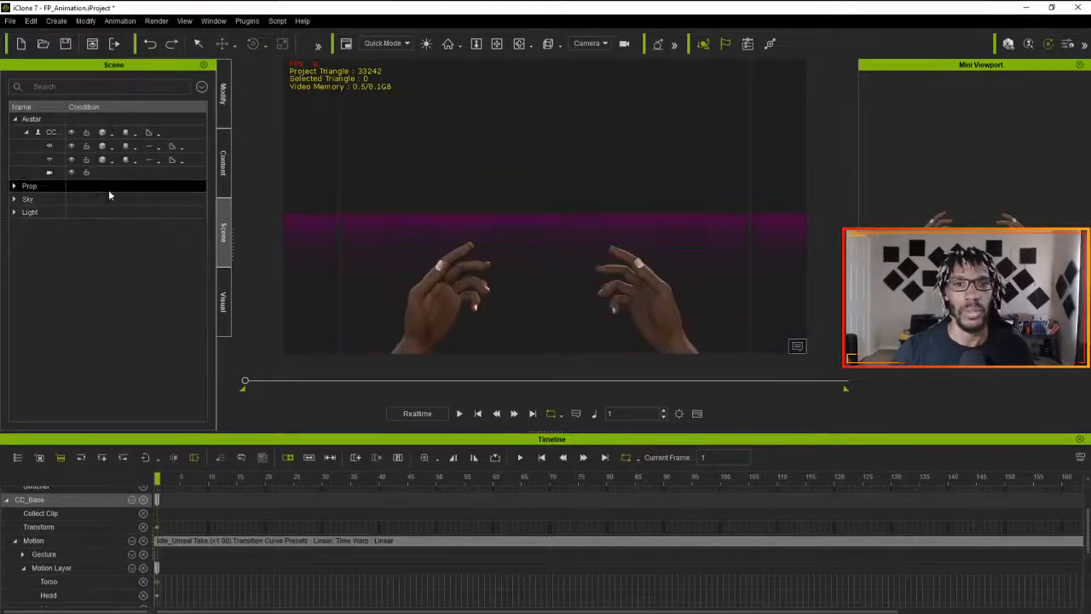
- Return to the Preview camera and frame both hands in close-up from the character's first-person viewpoint
{"action": "left_click", "coordinate": [601, 43]}
{"action": "left_click", "coordinate": [593, 53]}
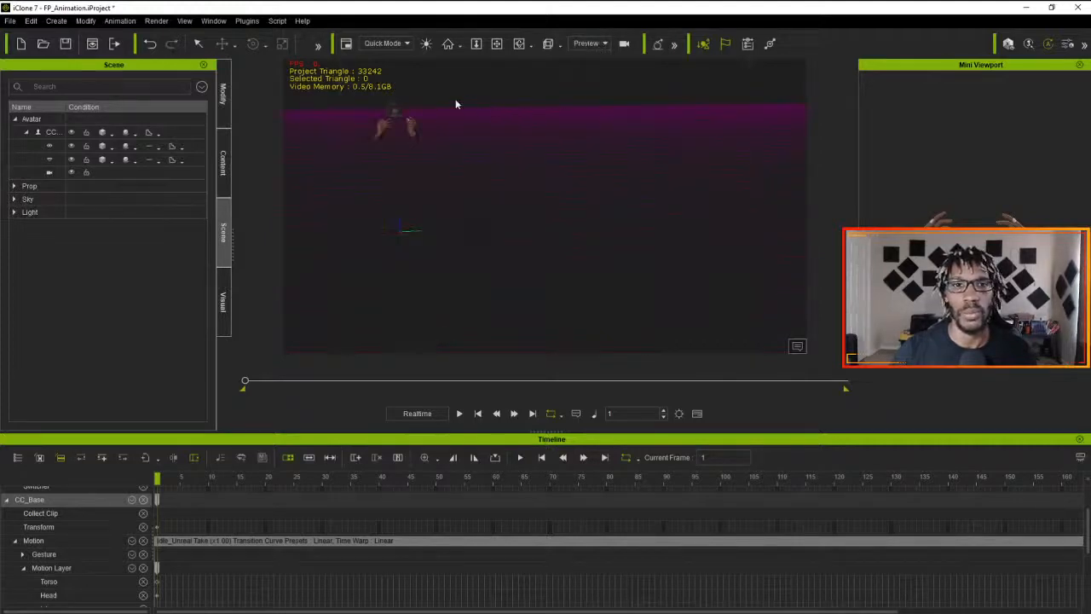
{"action": "middle_click_drag", "start_coordinate": [440, 104], "coordinate": [580, 191]}
{"action": "scroll", "coordinate": [579, 190], "scroll_direction": "up", "scroll_amount": 5}
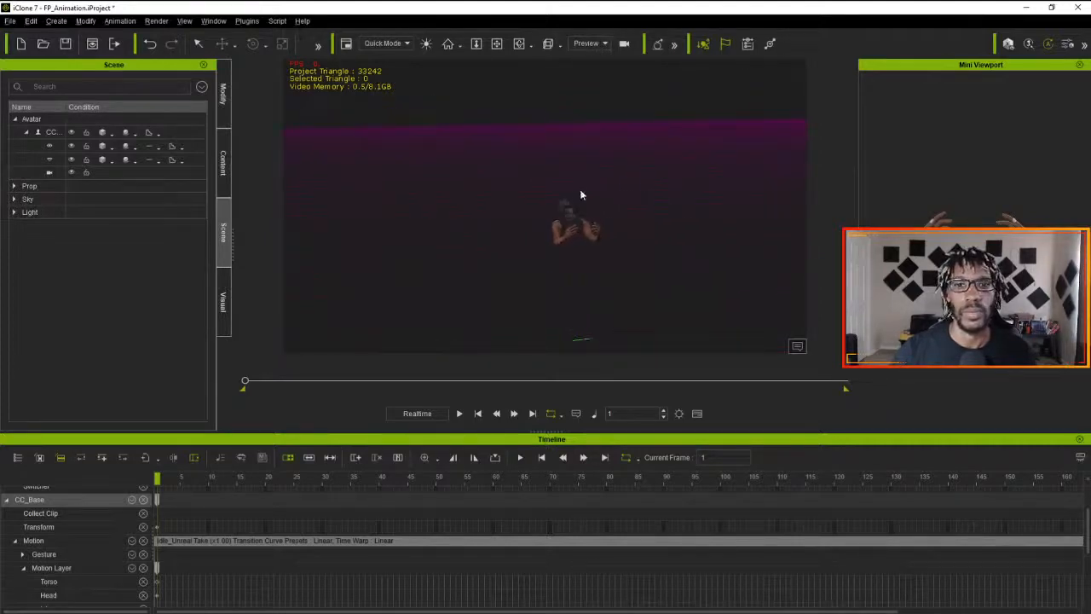
{"action": "scroll", "coordinate": [600, 208], "scroll_direction": "up", "scroll_amount": 8}
{"action": "middle_click_drag", "start_coordinate": [655, 211], "coordinate": [507, 123]}
{"action": "right_click_drag", "start_coordinate": [507, 123], "coordinate": [570, 187]}
{"action": "scroll", "coordinate": [585, 187], "scroll_direction": "up", "scroll_amount": 4}
{"action": "scroll", "coordinate": [585, 187], "scroll_direction": "down", "scroll_amount": 3}
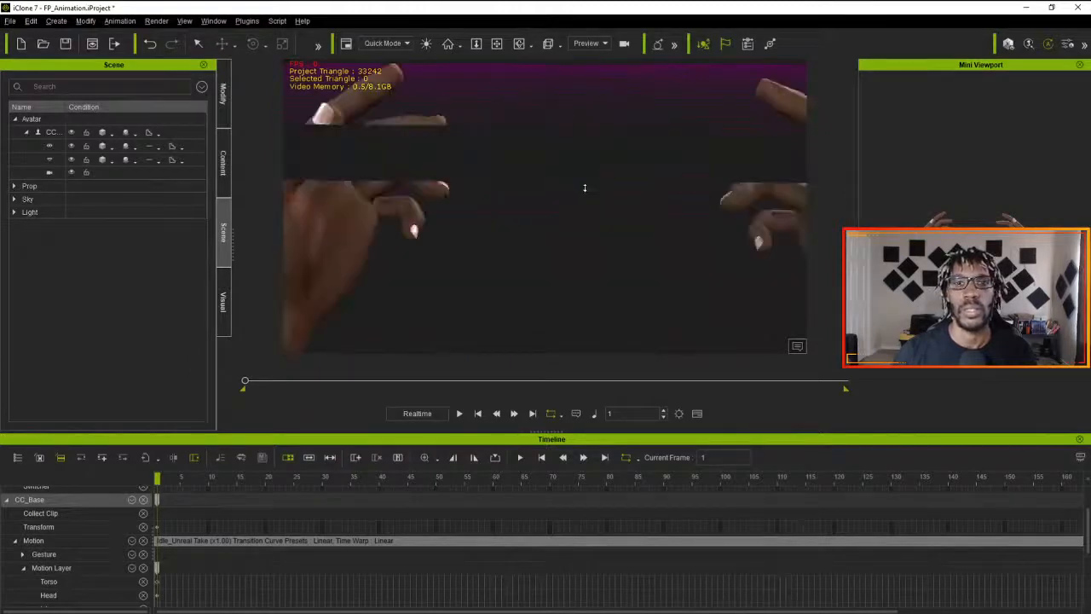
{"action": "scroll", "coordinate": [584, 188], "scroll_direction": "up", "scroll_amount": 2}
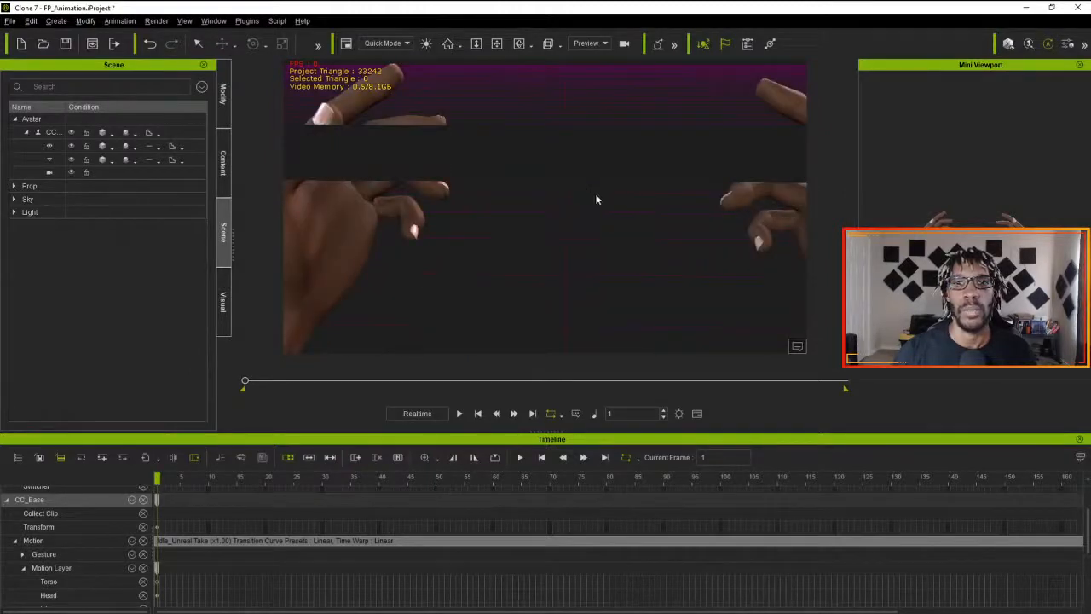
{"action": "scroll", "coordinate": [618, 195], "scroll_direction": "down", "scroll_amount": 2}
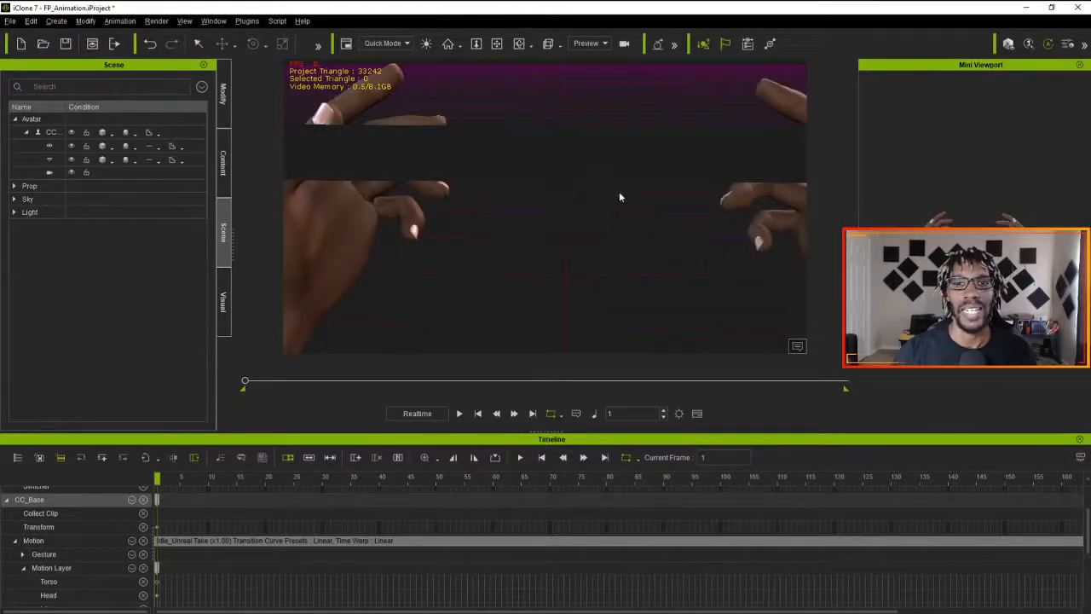
{"action": "scroll", "coordinate": [611, 188], "scroll_direction": "up", "scroll_amount": 2}
{"action": "scroll", "coordinate": [612, 198], "scroll_direction": "down", "scroll_amount": 4}
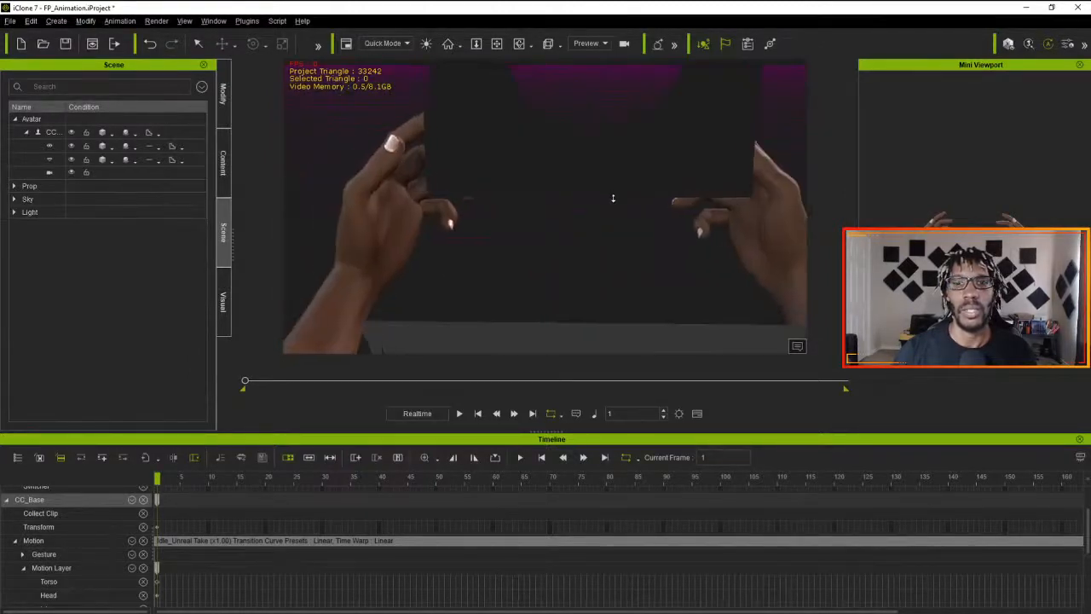
{"action": "middle_click_drag", "start_coordinate": [613, 197], "coordinate": [588, 201]}
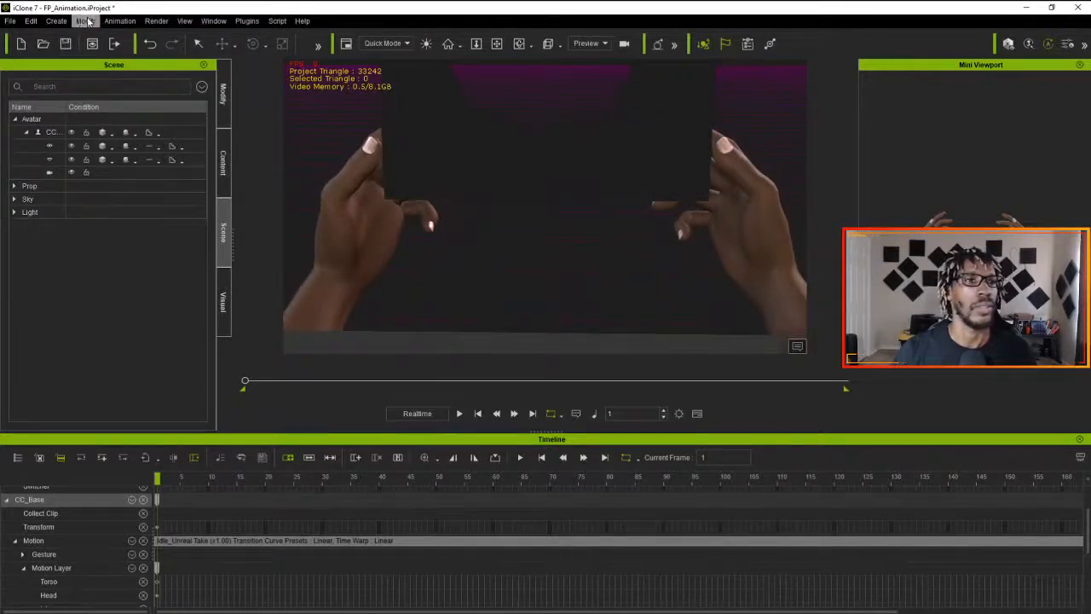
- Create a new camera from the current close-up preview of the hands and check the list of available cameras
{"action": "left_click", "coordinate": [56, 20]}
{"action": "left_click", "coordinate": [87, 169]}
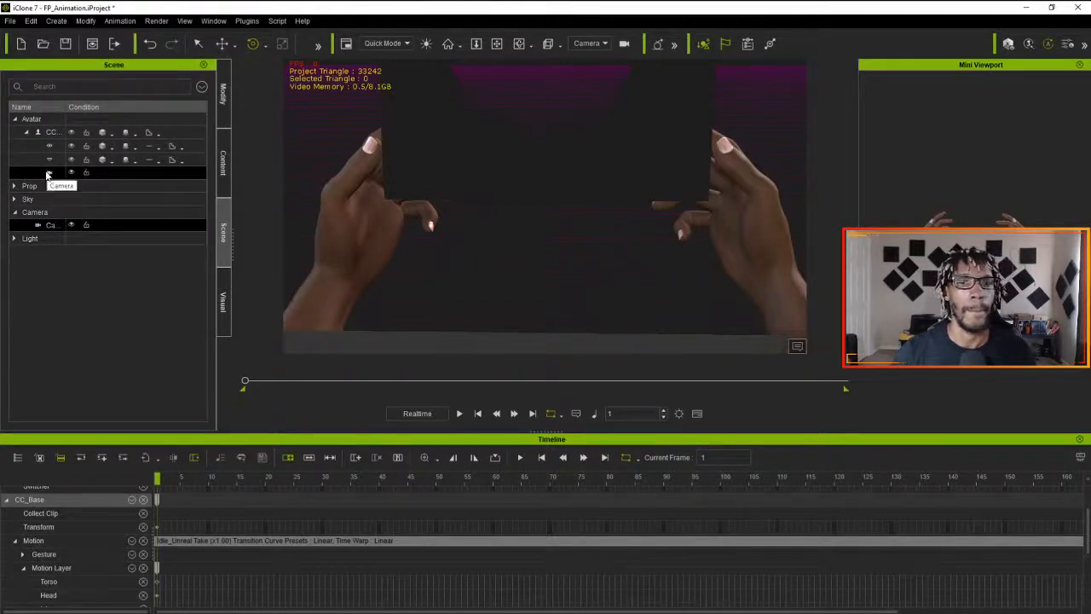
{"action": "left_click", "coordinate": [604, 44]}
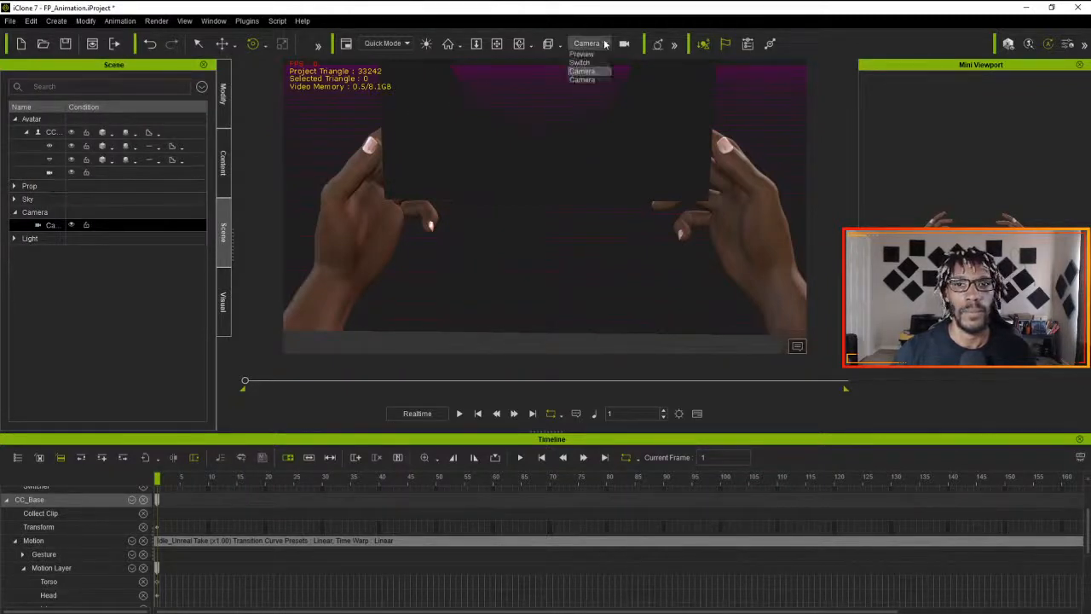
{"action": "left_click", "coordinate": [604, 43]}
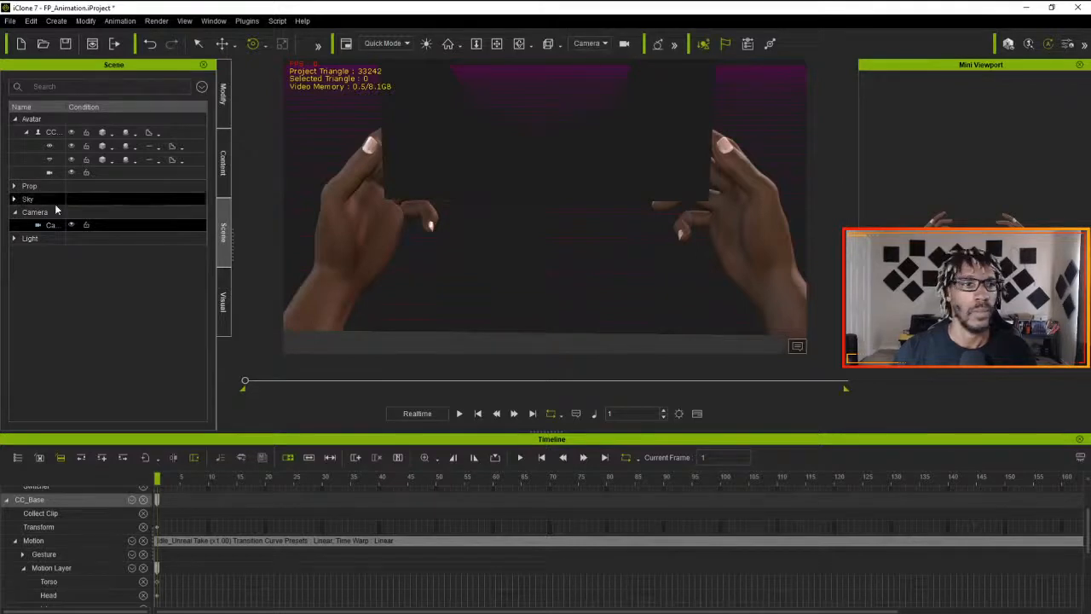
- Rename the newly created camera CloseUpEdit in its camera properties
{"action": "left_click", "coordinate": [223, 160]}
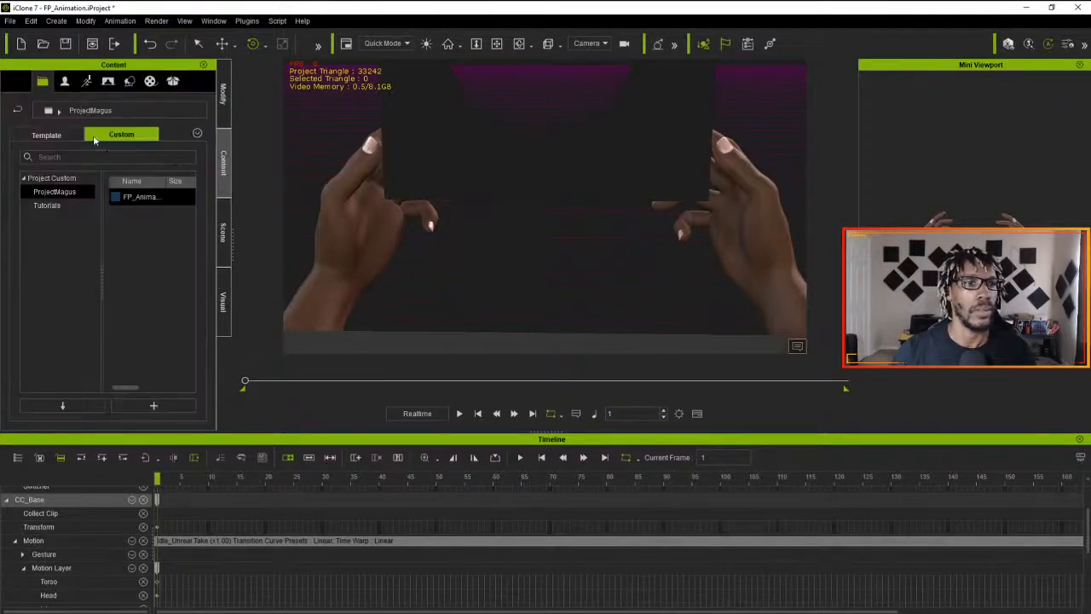
{"action": "left_click", "coordinate": [224, 232]}
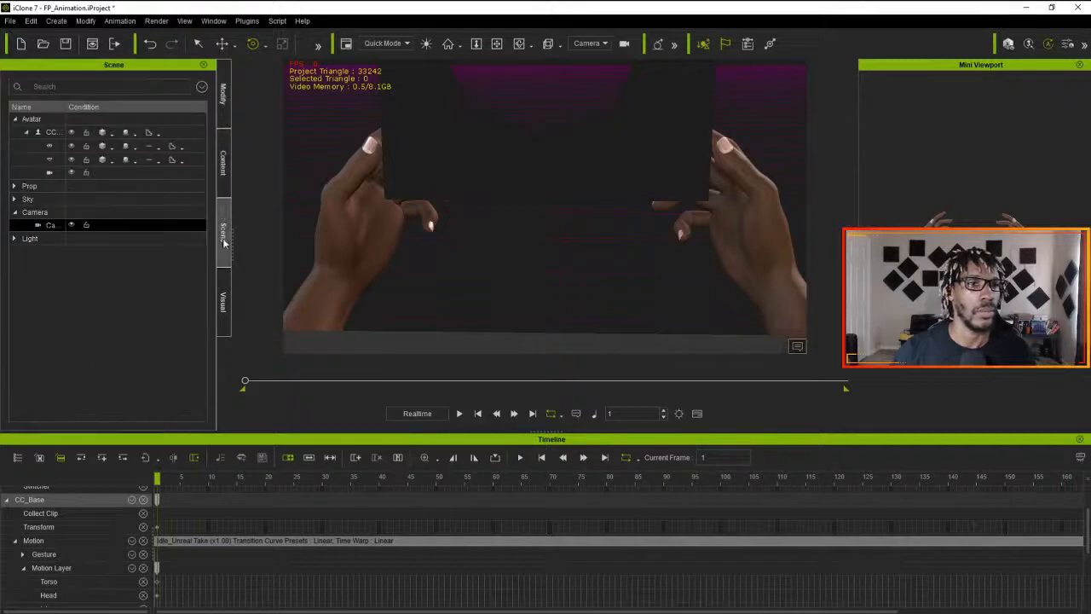
{"action": "left_click", "coordinate": [221, 117]}
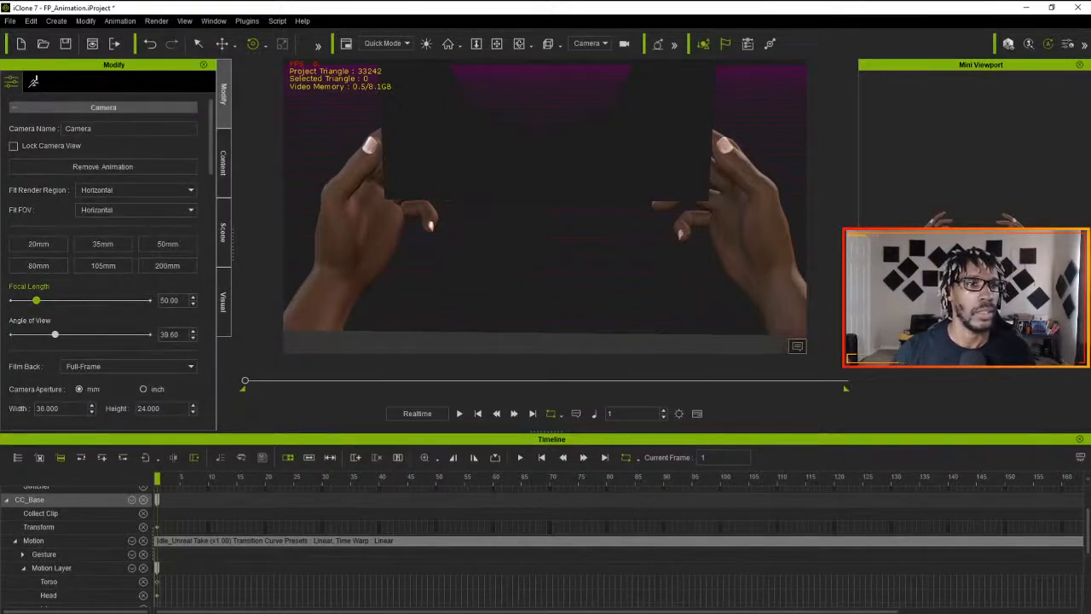
{"action": "type", "text": "CloseUpEdit"}
{"action": "key", "text": "Return"}
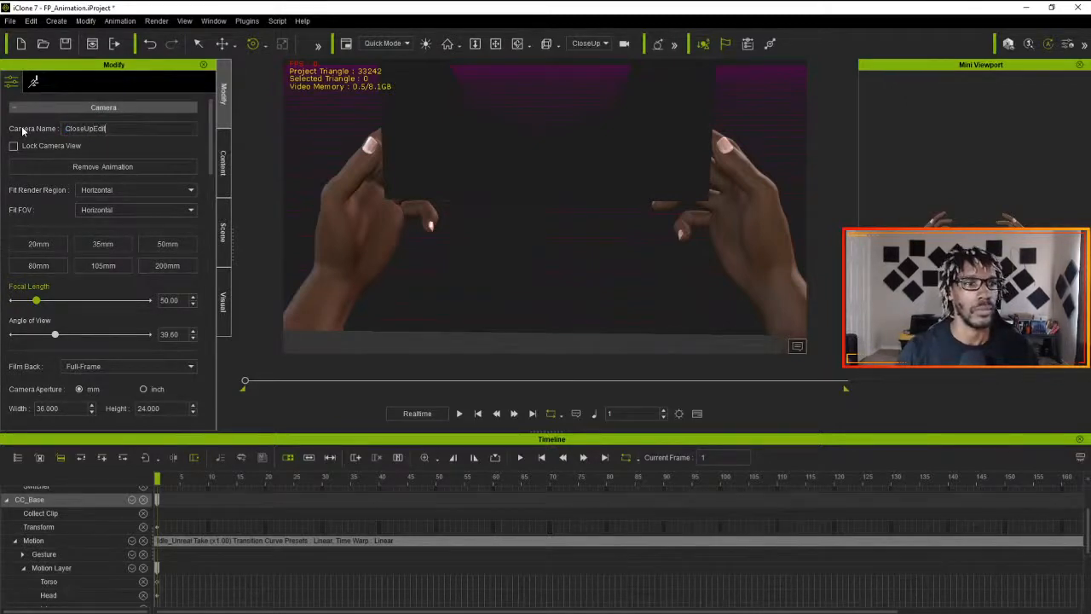
- Select the CC_Base avatar and compare the original Camera view of the hands with CloseUpEdit, ending on CloseUpEdit
{"action": "left_click", "coordinate": [475, 157]}
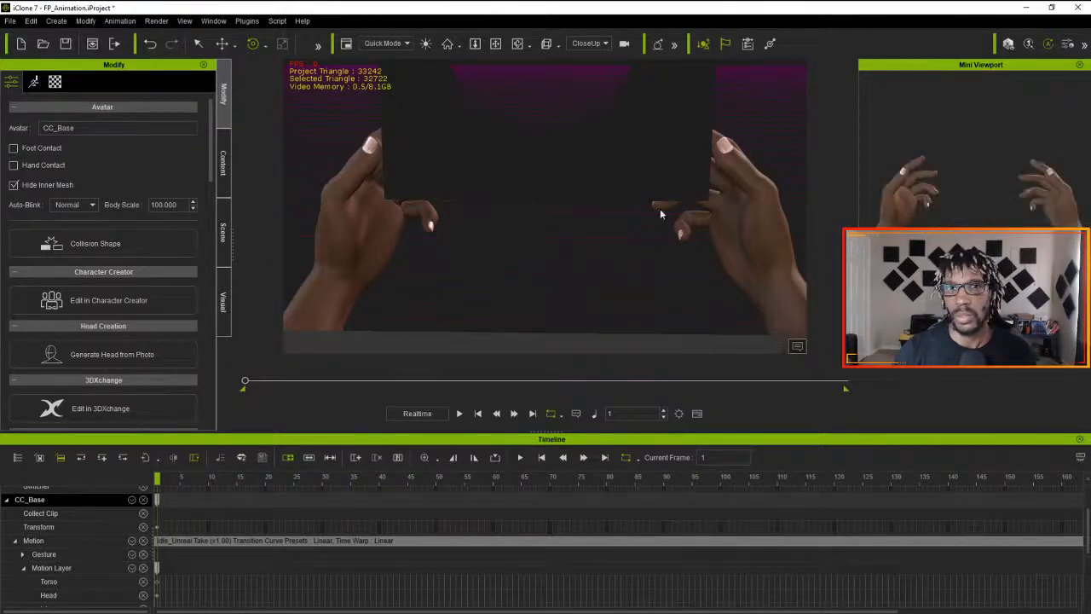
{"action": "left_click", "coordinate": [602, 44]}
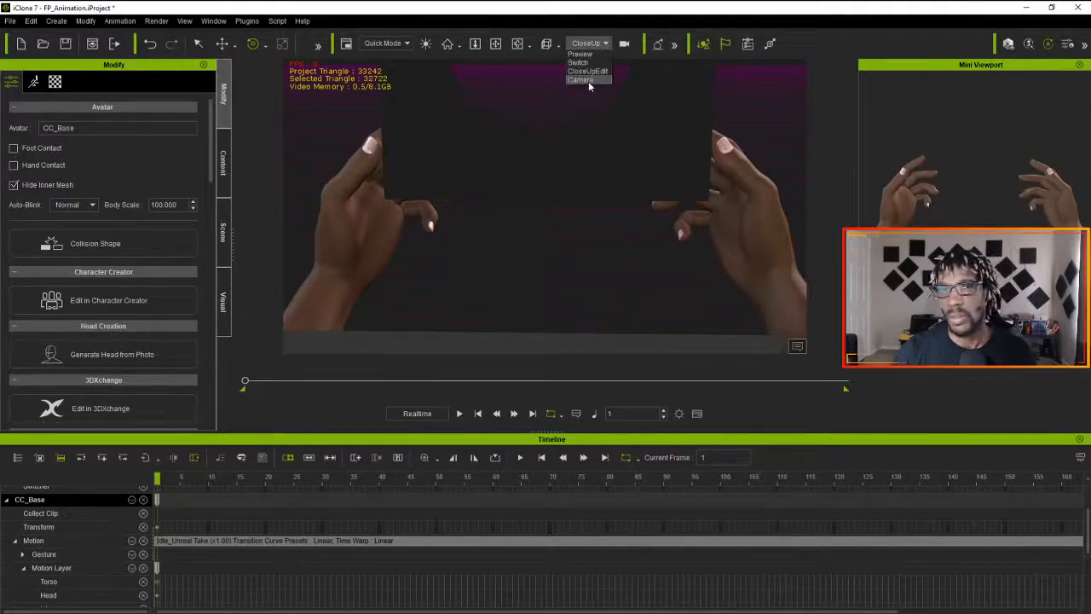
{"action": "left_click", "coordinate": [588, 81]}
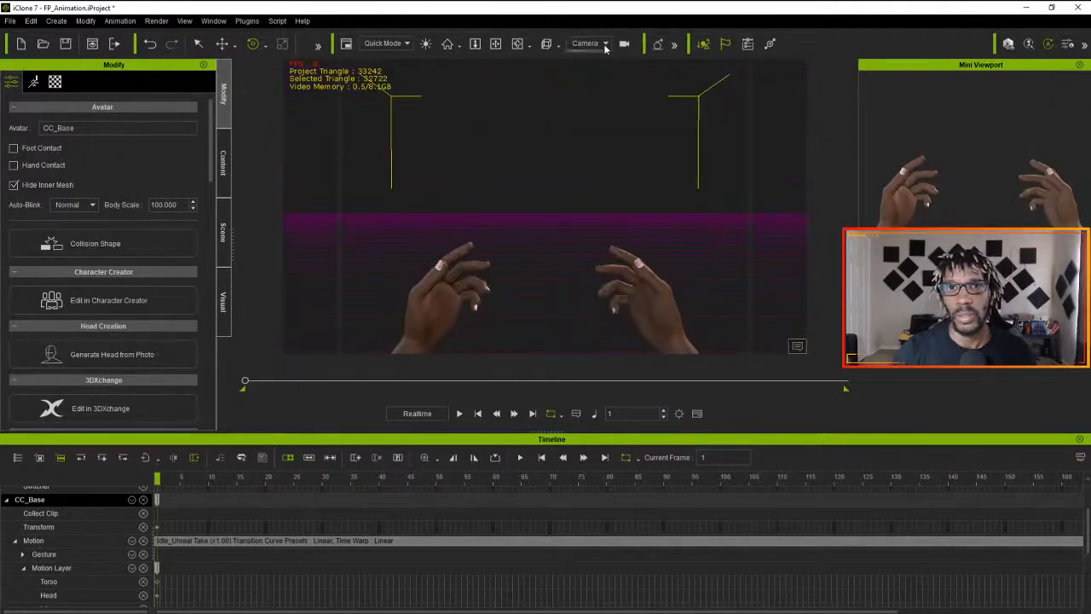
{"action": "left_click", "coordinate": [603, 43]}
{"action": "left_click", "coordinate": [588, 71]}
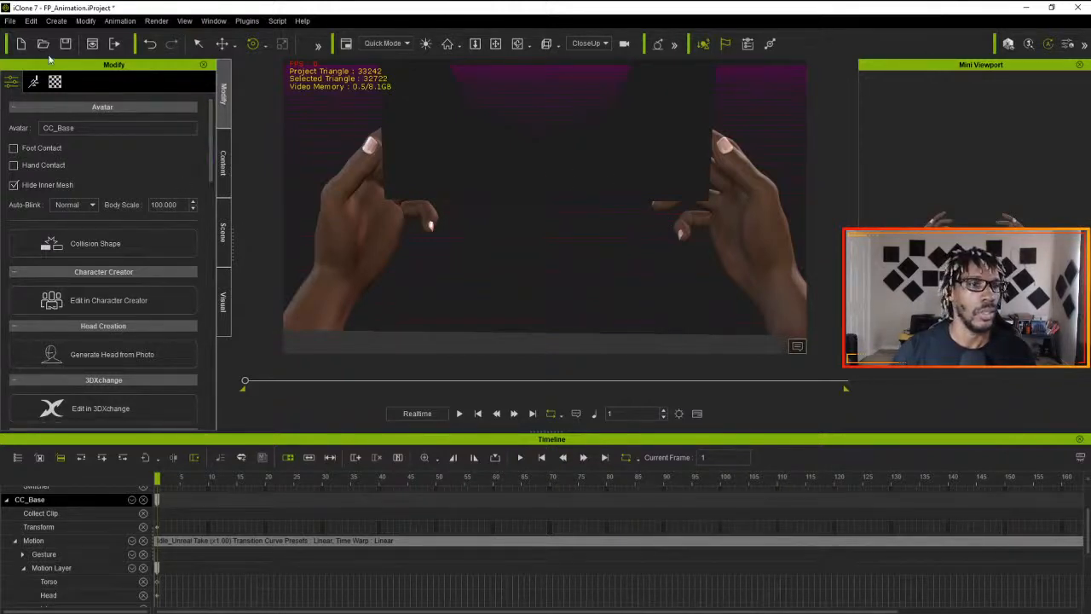
{"action": "left_click", "coordinate": [35, 82]}
{"action": "left_click", "coordinate": [11, 82]}
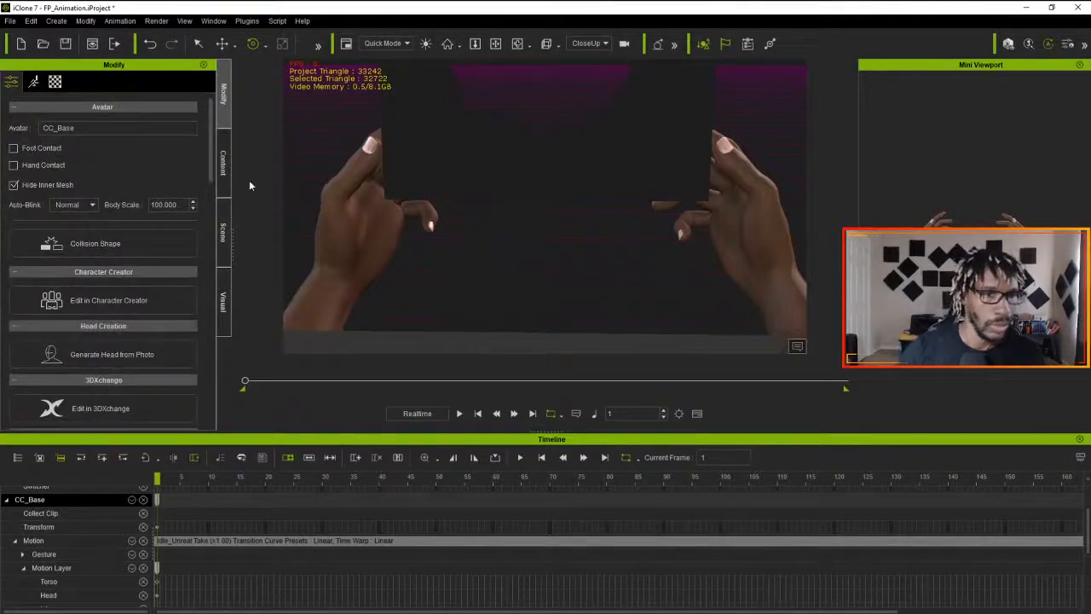
- Hide the camera attached to the CC_Base avatar in the scene list so it no longer blocks the close-up of the hands
{"action": "left_click", "coordinate": [223, 162]}
{"action": "left_click", "coordinate": [220, 251]}
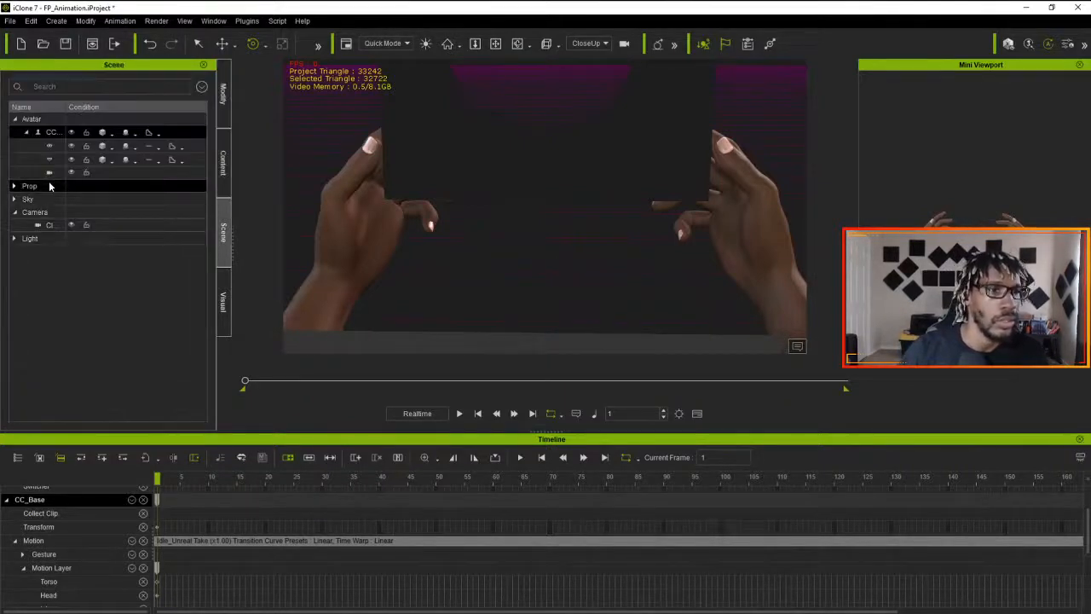
{"action": "left_click", "coordinate": [13, 212]}
{"action": "left_click", "coordinate": [25, 132]}
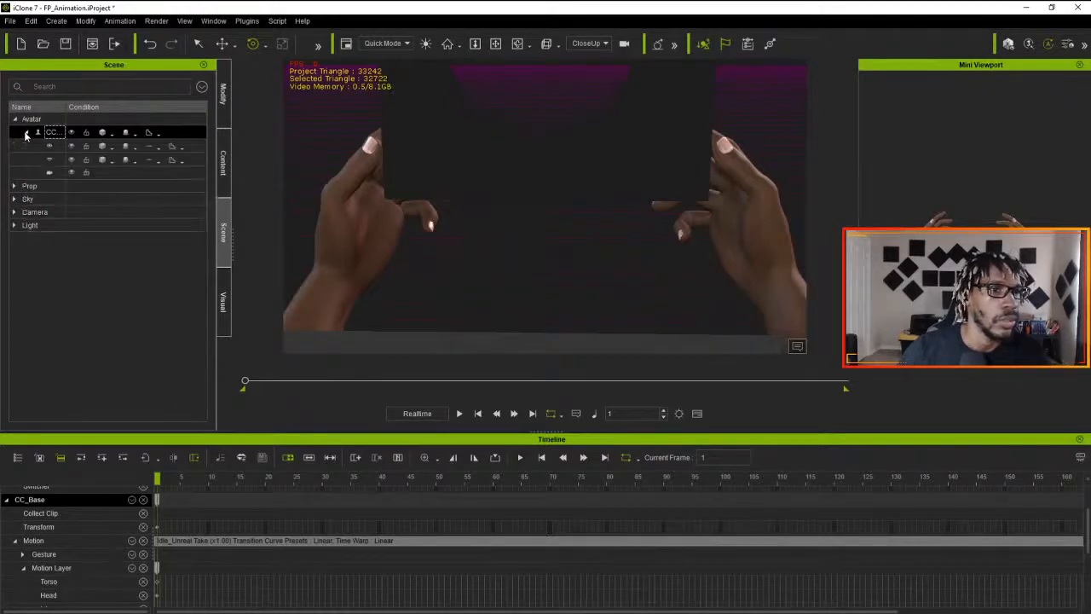
{"action": "left_click", "coordinate": [72, 173]}
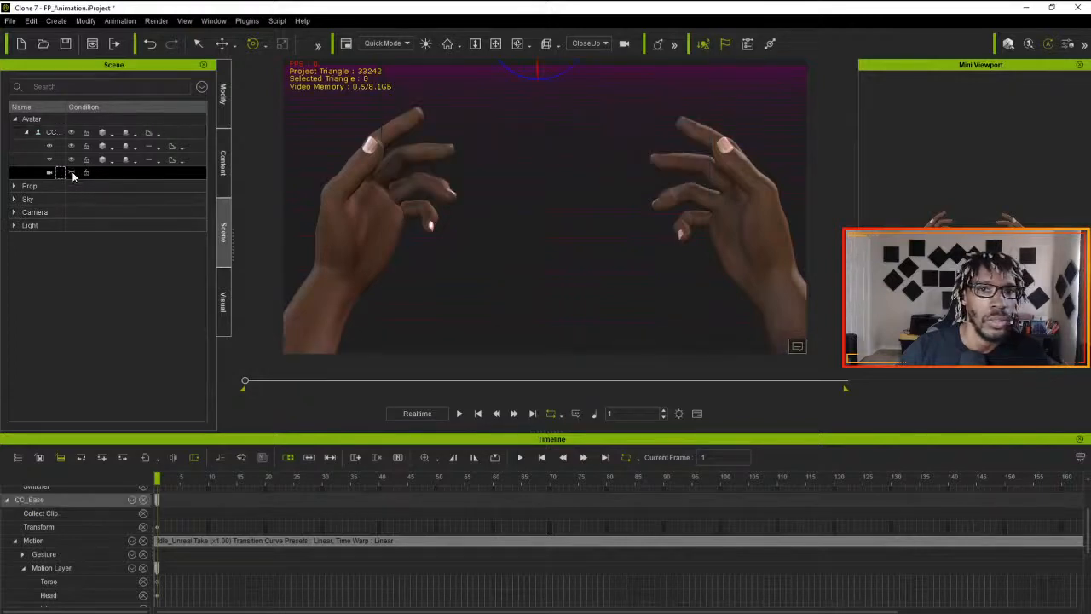
{"action": "left_click", "coordinate": [14, 120]}
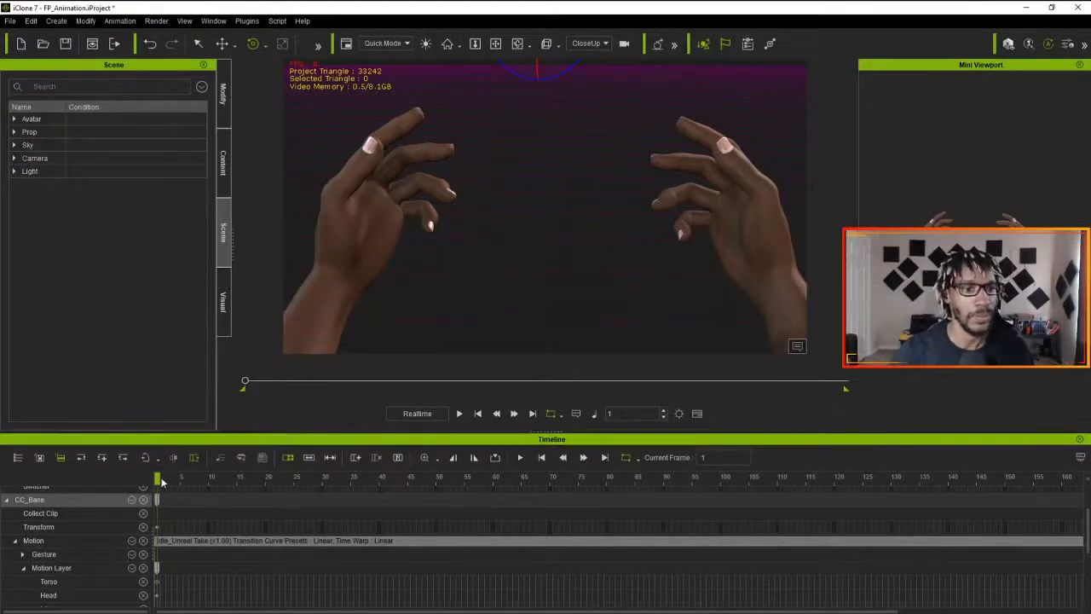
- Play the idle animation in the close-up view of the hands and return to frame 1
{"action": "mouse_move", "coordinate": [157, 479]}
{"action": "left_mouse_down"}
{"action": "mouse_move", "coordinate": [169, 479]}
{"action": "mouse_move", "coordinate": [156, 480]}
{"action": "left_mouse_up"}
{"action": "left_click", "coordinate": [459, 414]}
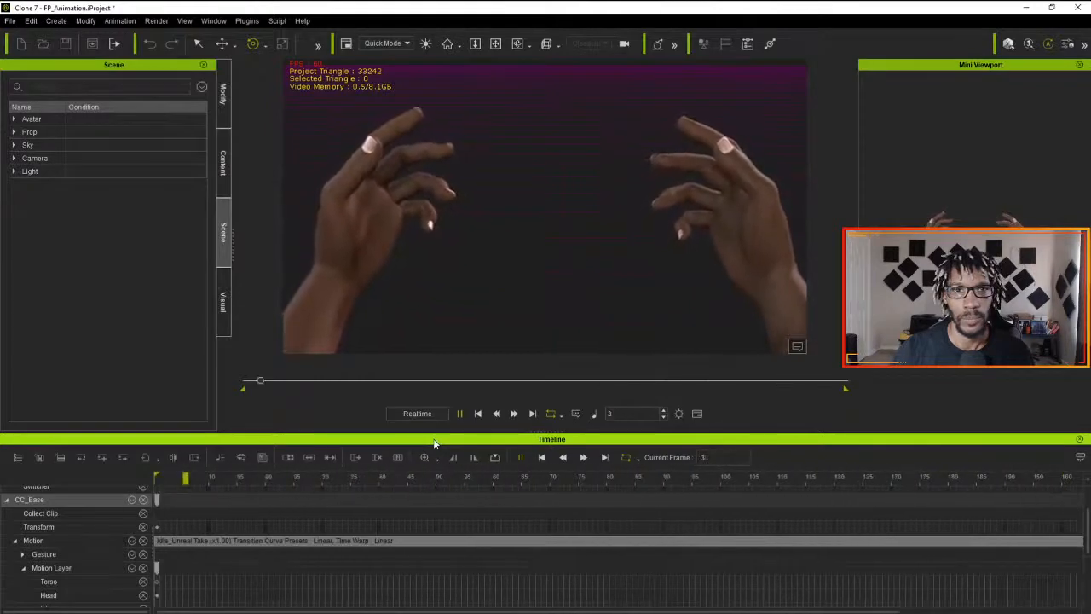
{"action": "left_click_drag", "start_coordinate": [313, 486], "coordinate": [63, 490]}
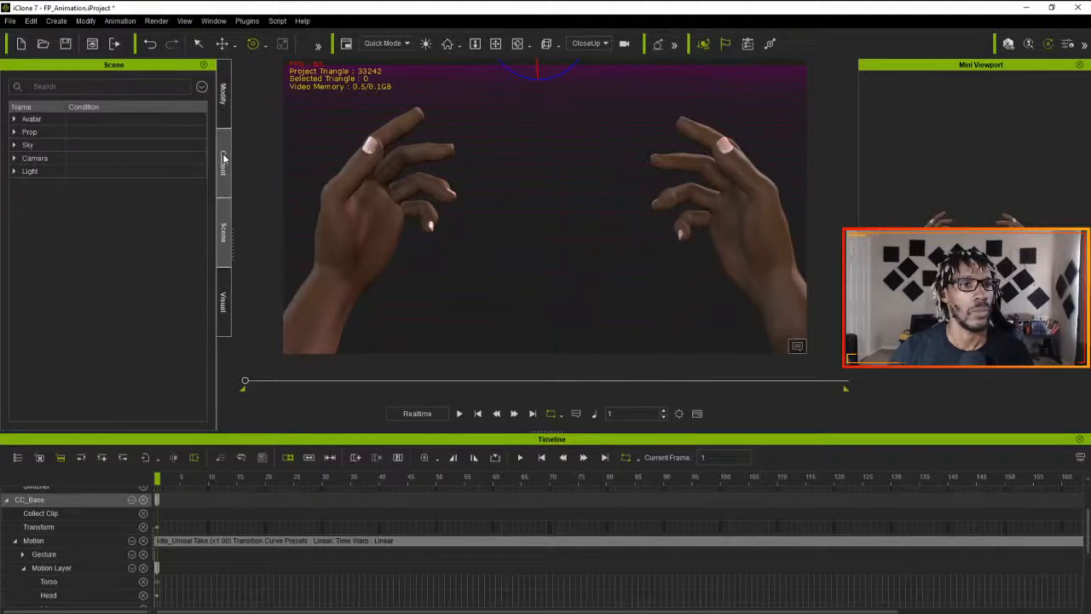
- Select the CC_Base avatar by its hand and bring up its motion editing tools
{"action": "left_click", "coordinate": [223, 93]}
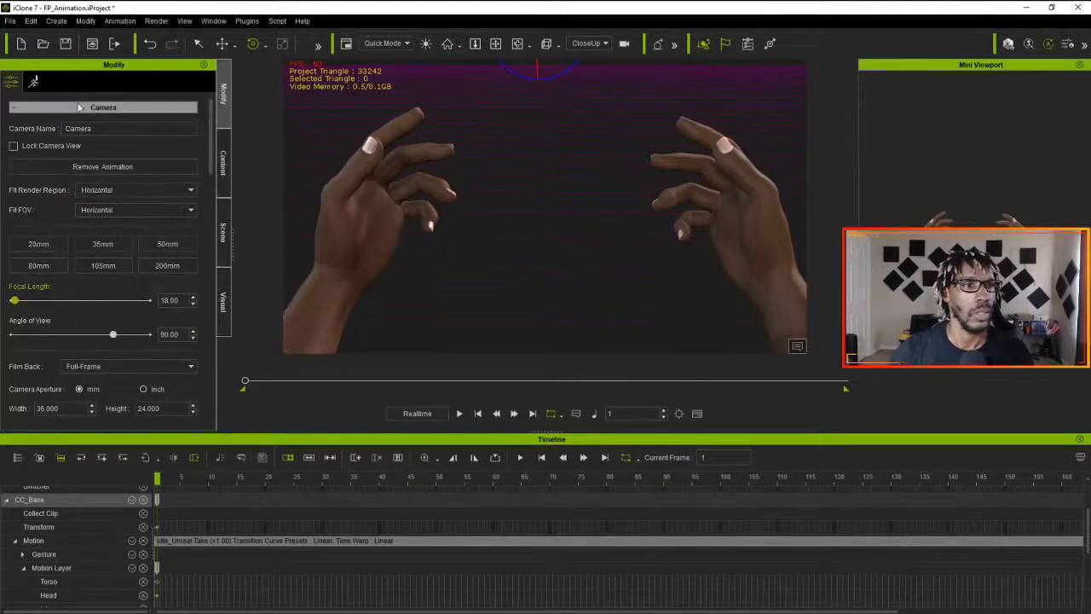
{"action": "left_click", "coordinate": [368, 189]}
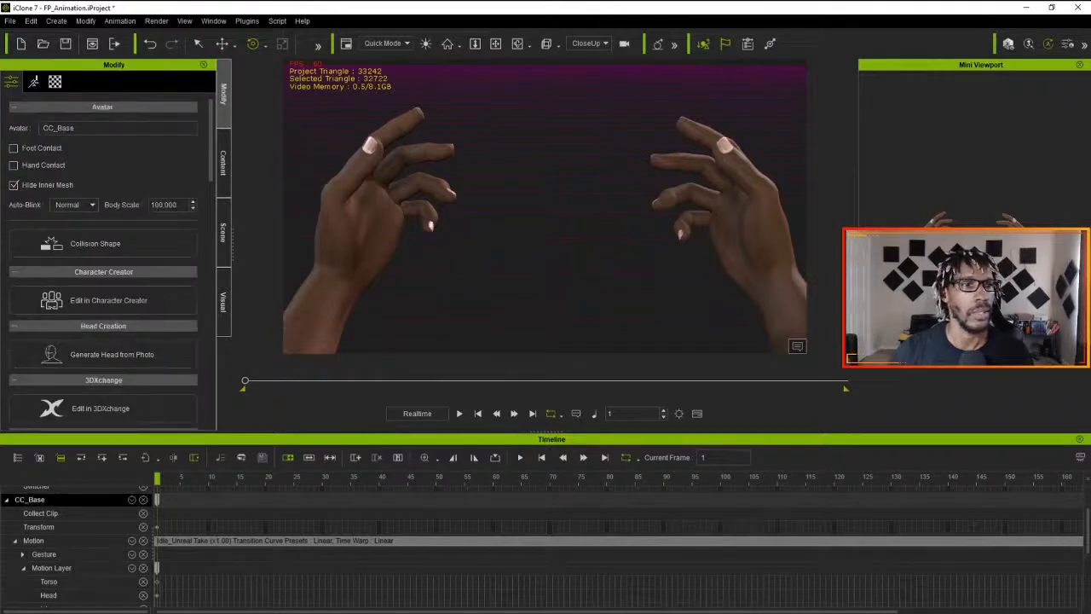
{"action": "left_click", "coordinate": [33, 82]}
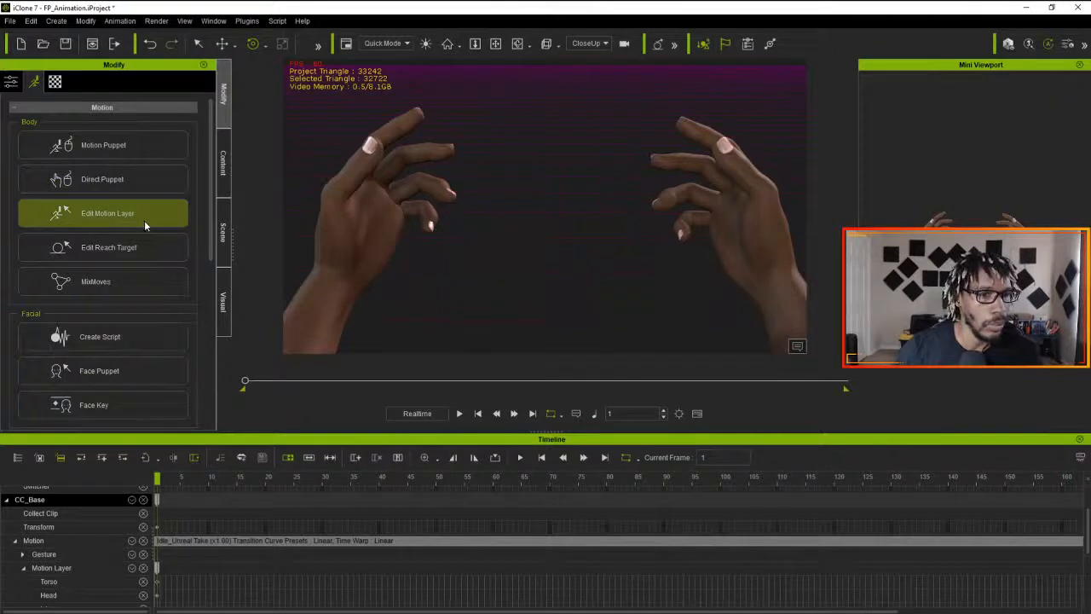
- Inspect the body profile and preset adjustments available in Motion Puppet and close the tool
{"action": "left_click", "coordinate": [128, 159]}
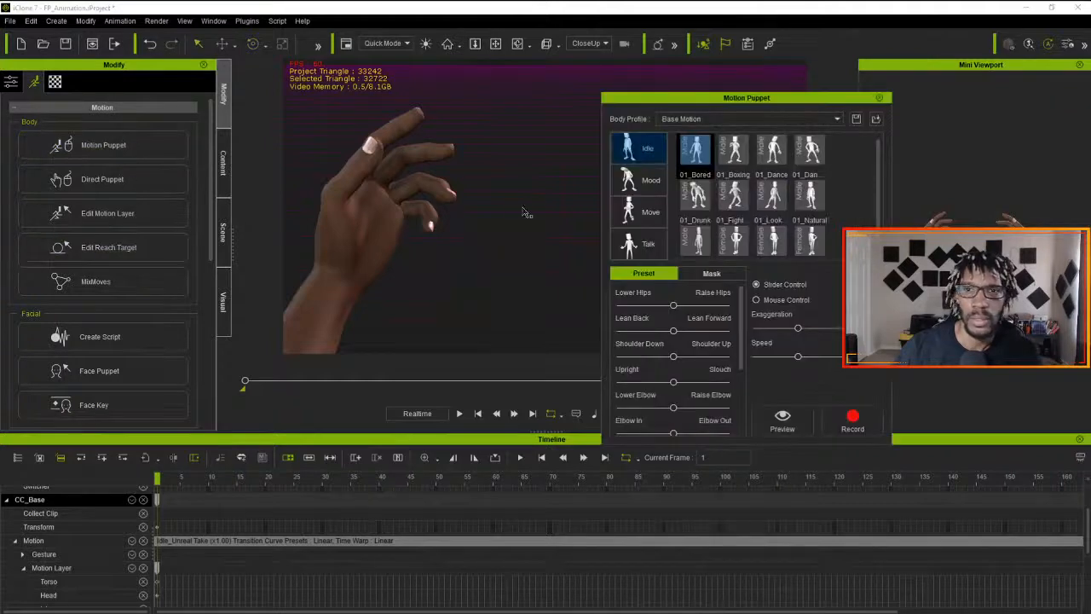
{"action": "left_click_drag", "start_coordinate": [752, 97], "coordinate": [800, 92]}
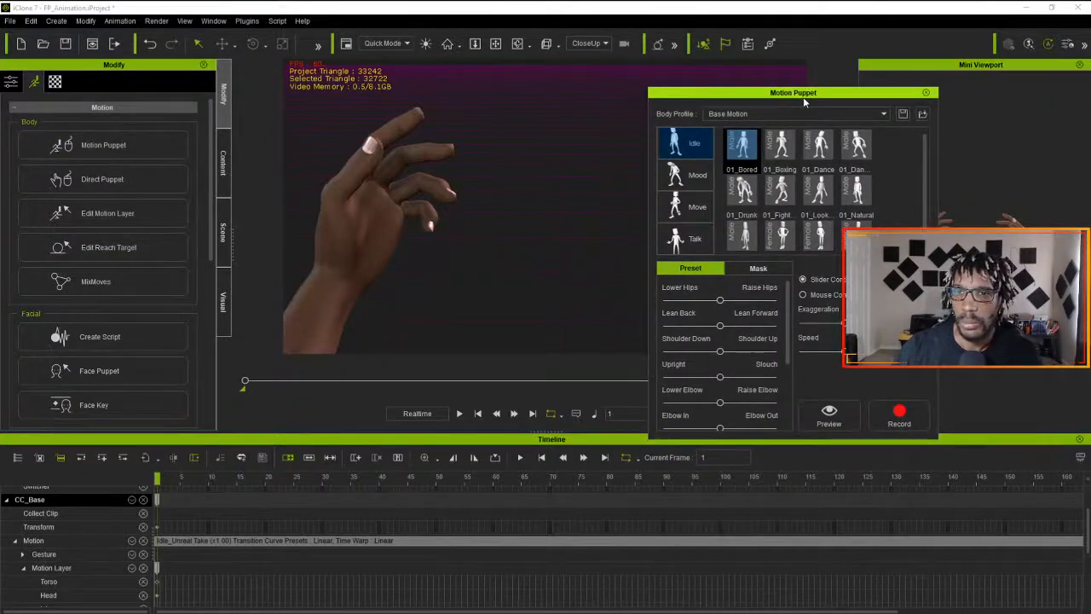
{"action": "left_click", "coordinate": [830, 115]}
{"action": "left_click", "coordinate": [830, 114]}
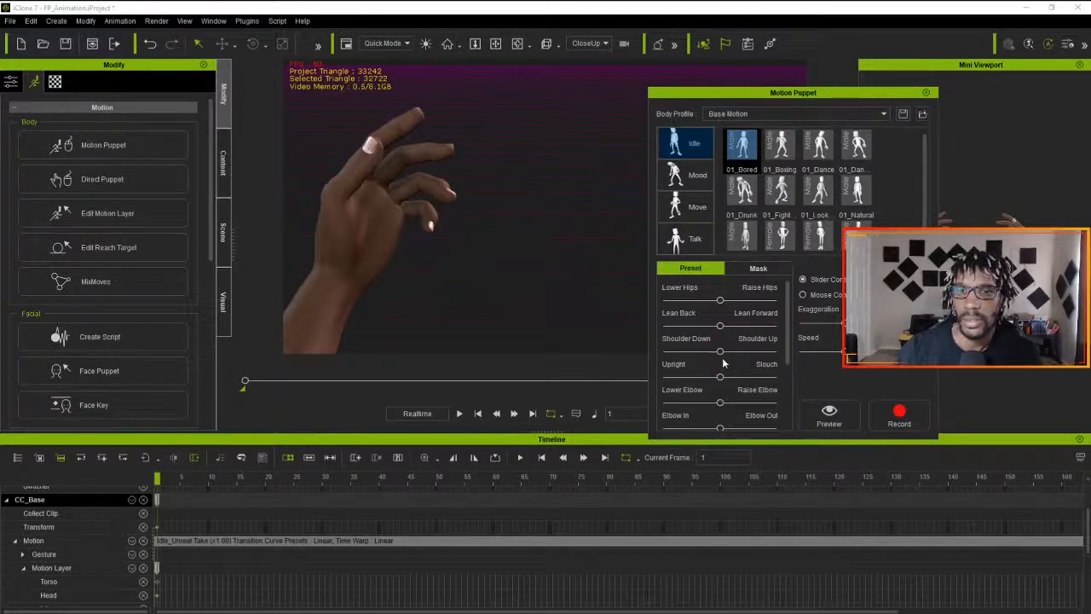
{"action": "scroll", "coordinate": [761, 325], "scroll_direction": "down", "scroll_amount": 3}
{"action": "scroll", "coordinate": [750, 328], "scroll_direction": "down", "scroll_amount": 2}
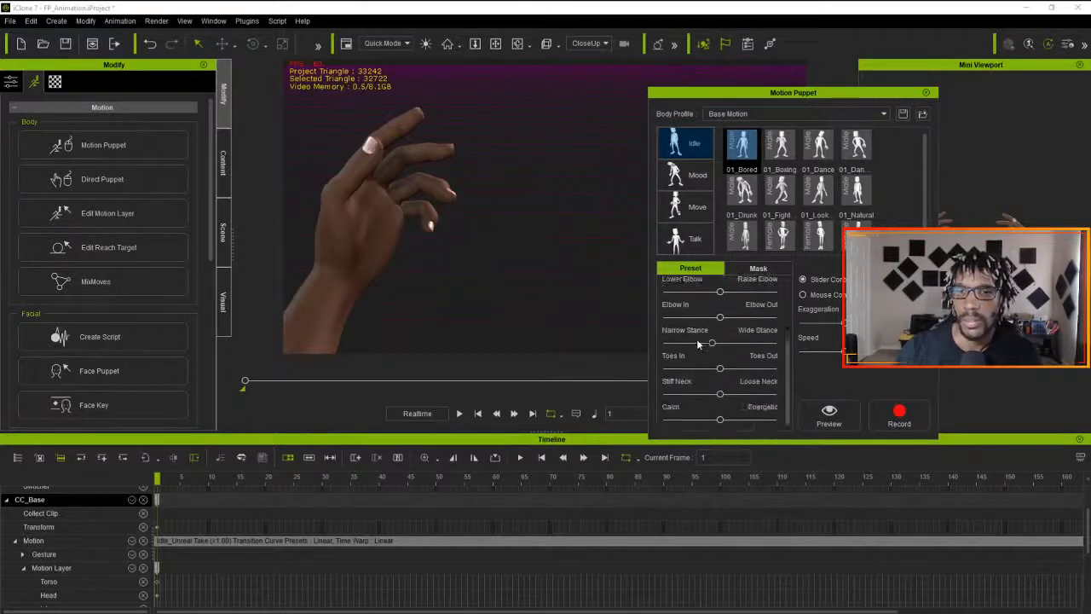
{"action": "left_click", "coordinate": [925, 92]}
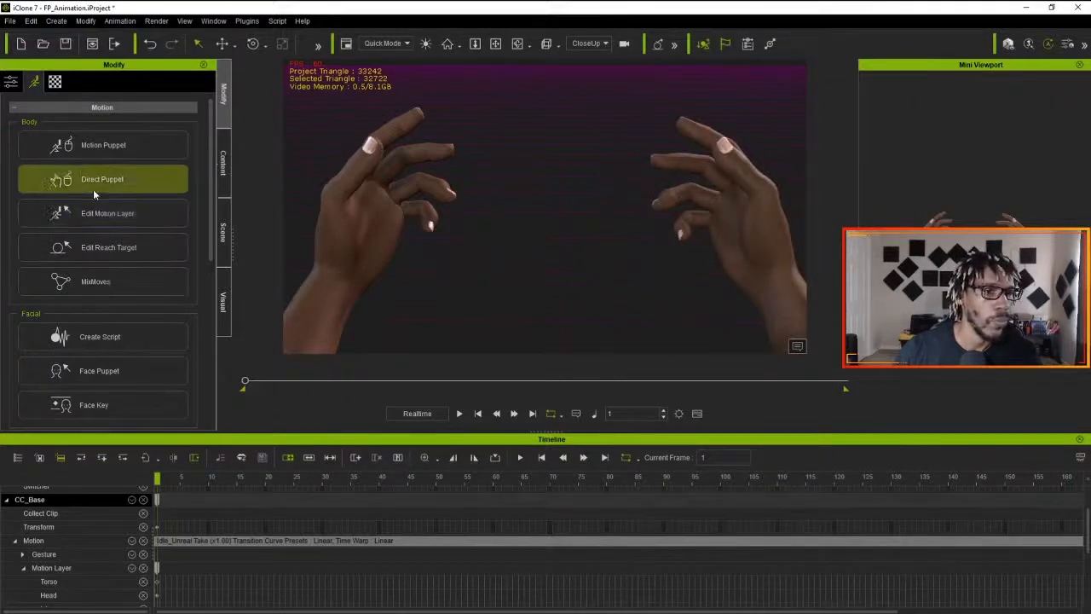
- Inspect Direct Puppet, trying the left hand with the Primary rotation mode, and close the tool without recording
{"action": "left_click", "coordinate": [94, 181]}
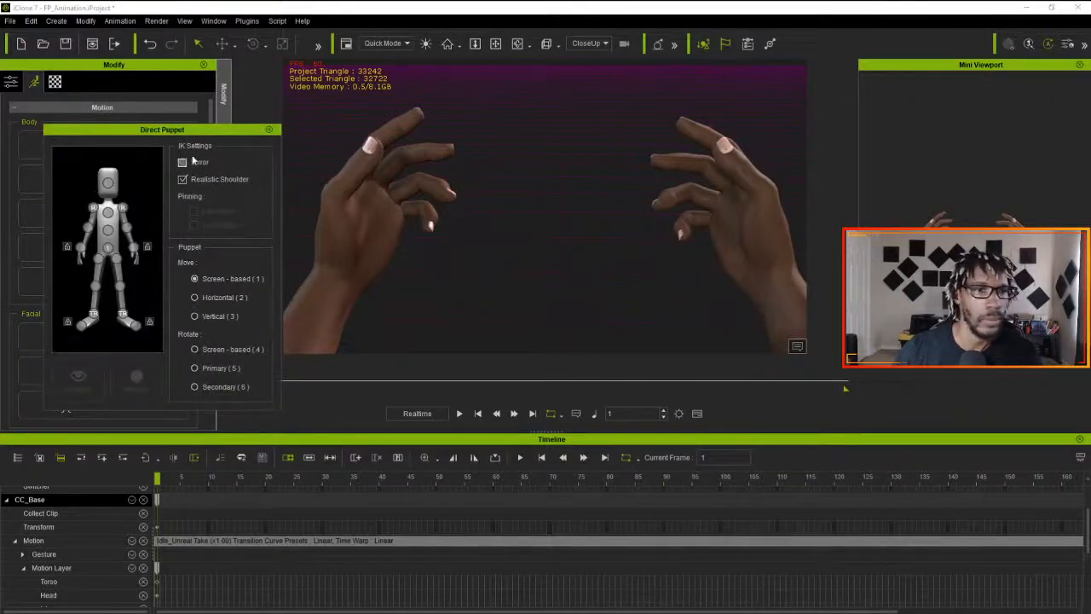
{"action": "left_click_drag", "start_coordinate": [182, 133], "coordinate": [751, 115]}
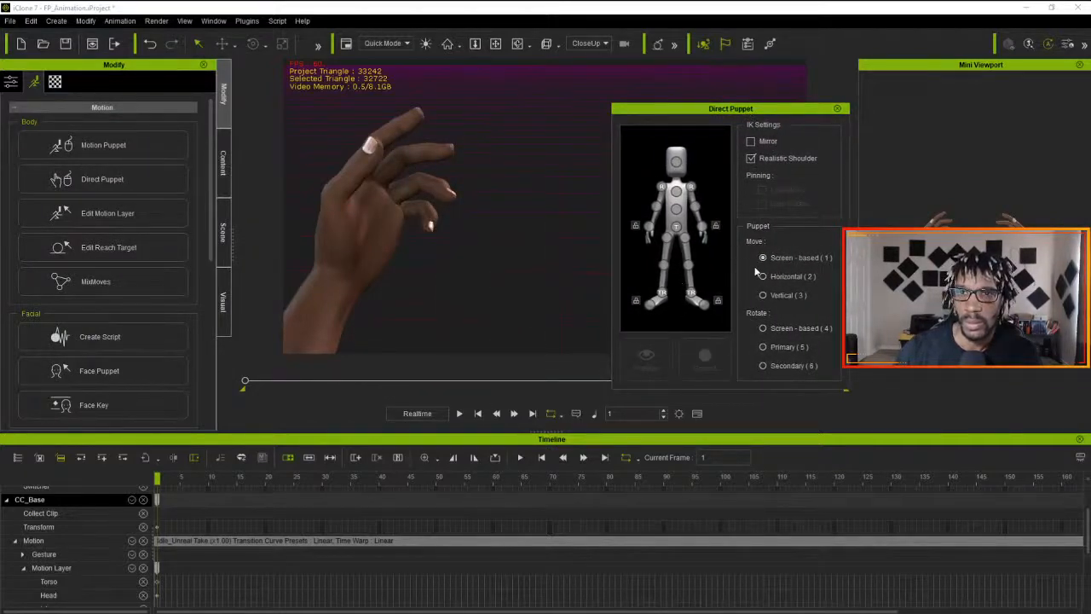
{"action": "left_click", "coordinate": [702, 233]}
{"action": "left_click", "coordinate": [706, 246]}
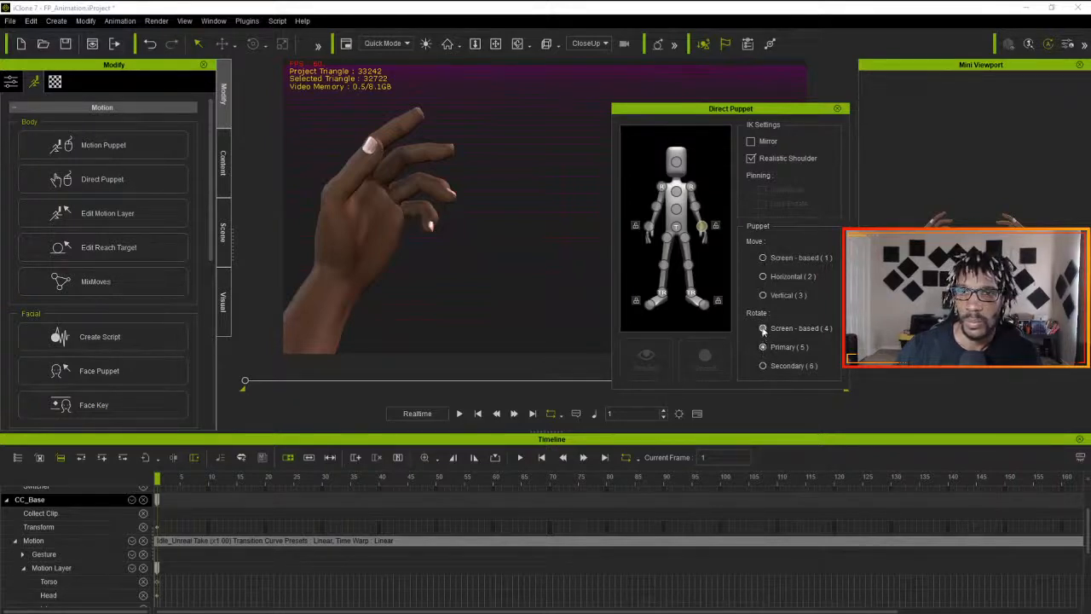
{"action": "left_click", "coordinate": [836, 108]}
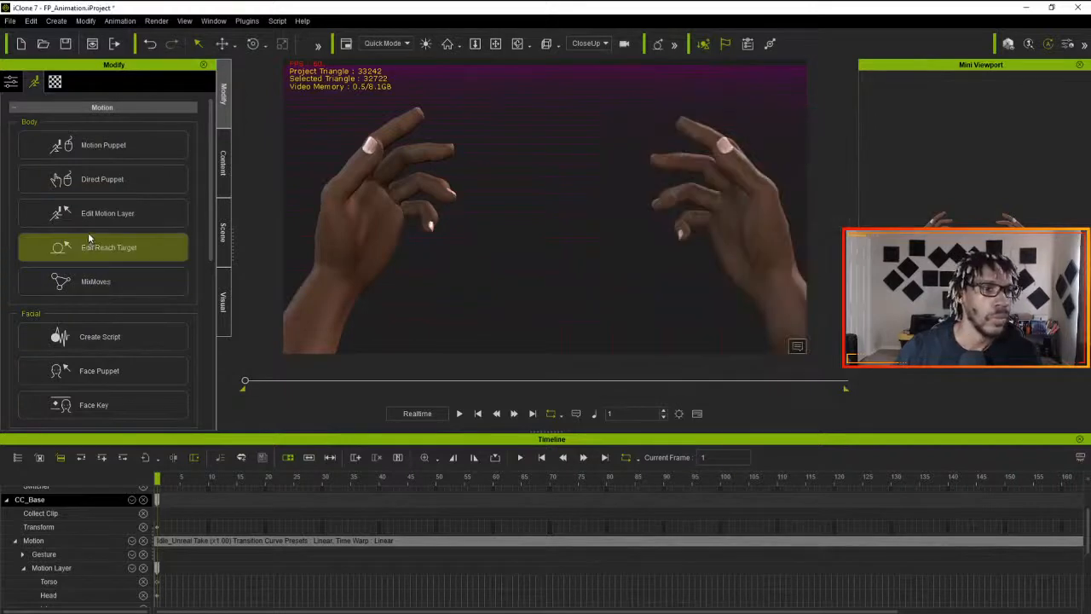
- Look over the IK settings and hand controls of Edit Motion Layer and close the tool
{"action": "left_click", "coordinate": [121, 219]}
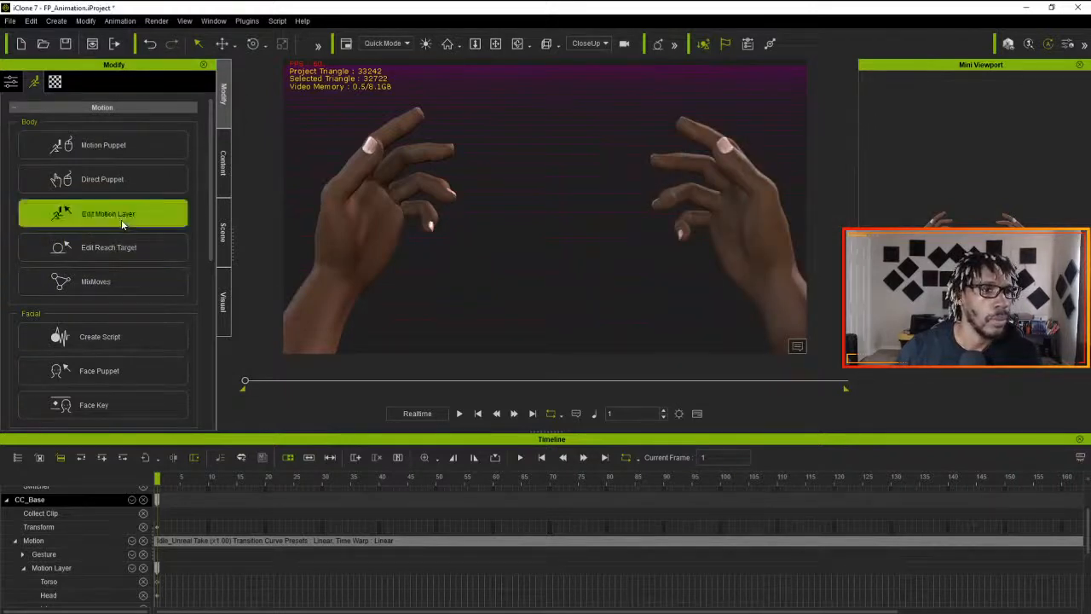
{"action": "left_click_drag", "start_coordinate": [514, 170], "coordinate": [777, 134]}
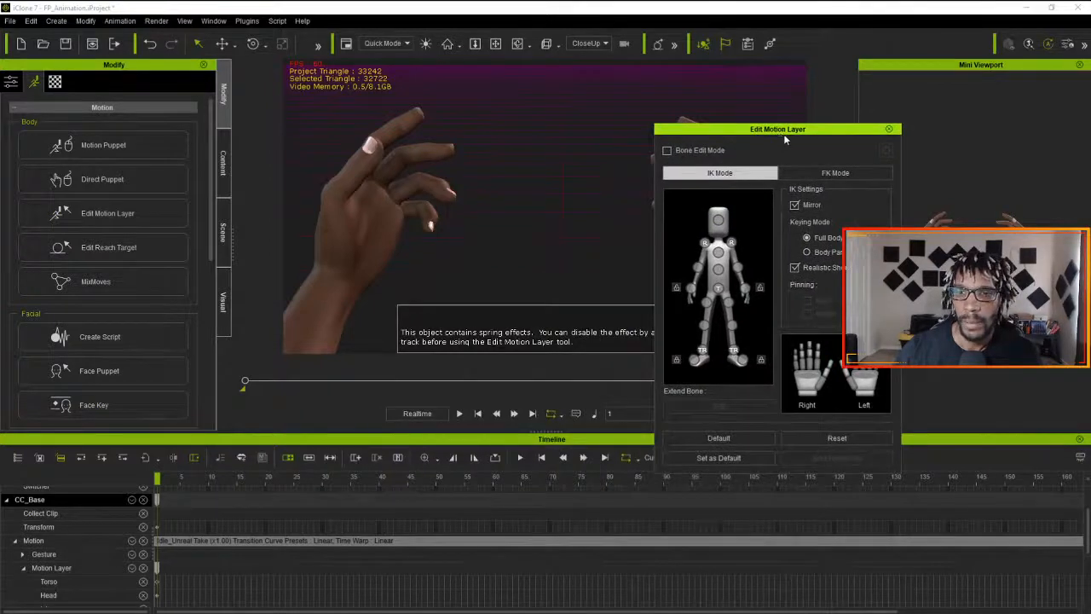
{"action": "left_click", "coordinate": [888, 129]}
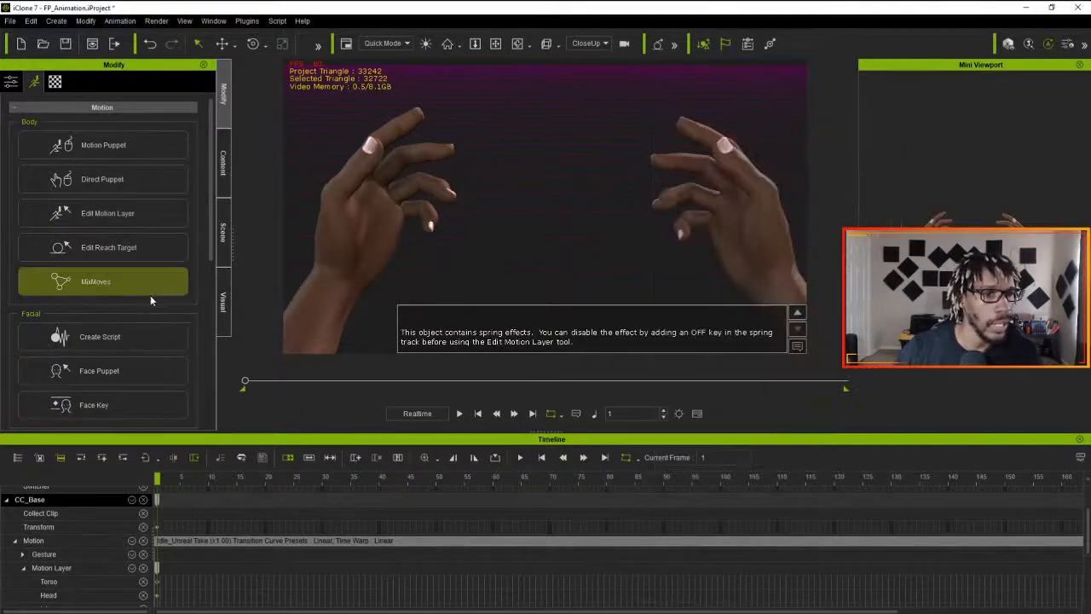
- Check the remaining motion tools, look through the MixMoves motion list and close it
{"action": "scroll", "coordinate": [149, 311], "scroll_direction": "down", "scroll_amount": 9}
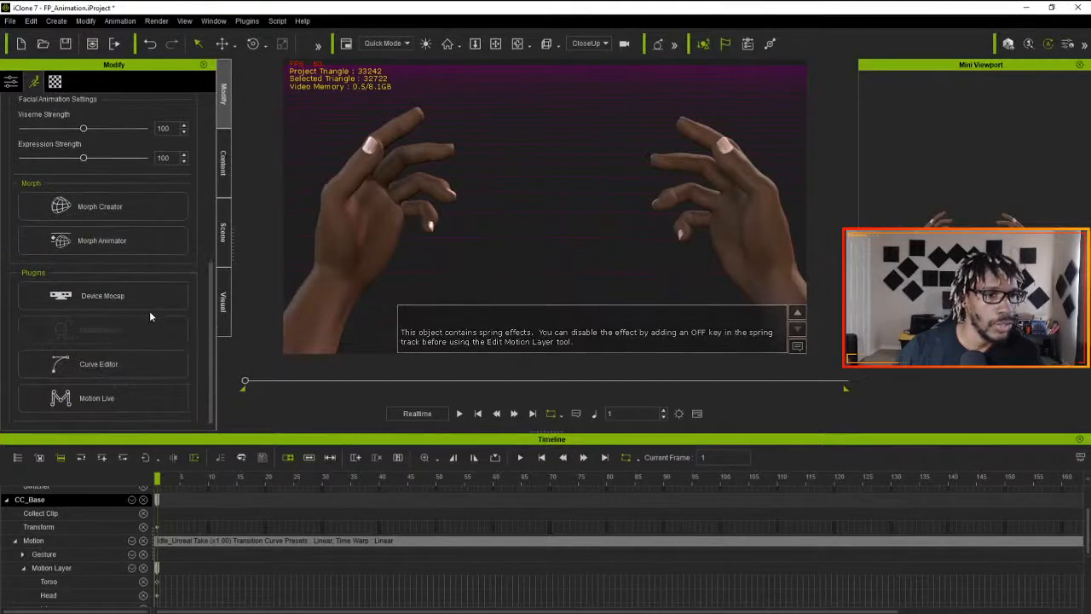
{"action": "scroll", "coordinate": [153, 317], "scroll_direction": "up", "scroll_amount": 9}
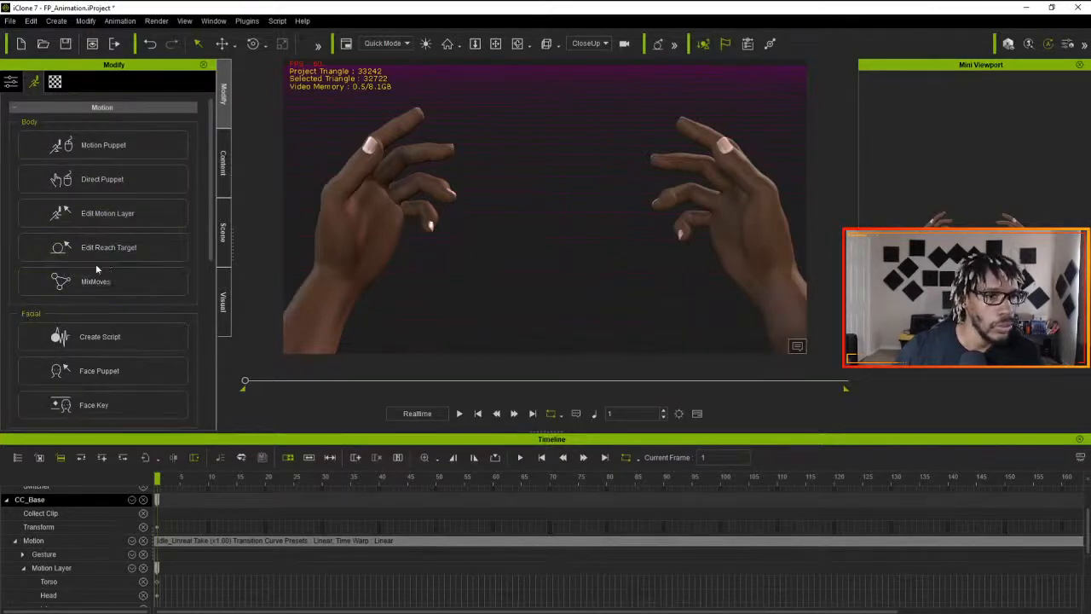
{"action": "left_click", "coordinate": [86, 282]}
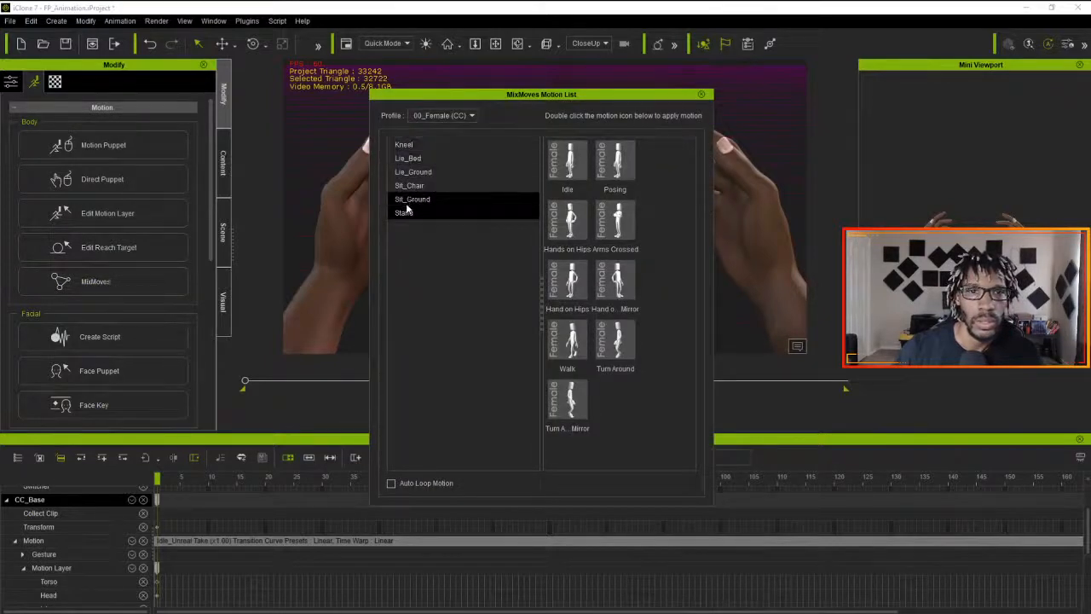
{"action": "left_click", "coordinate": [703, 96]}
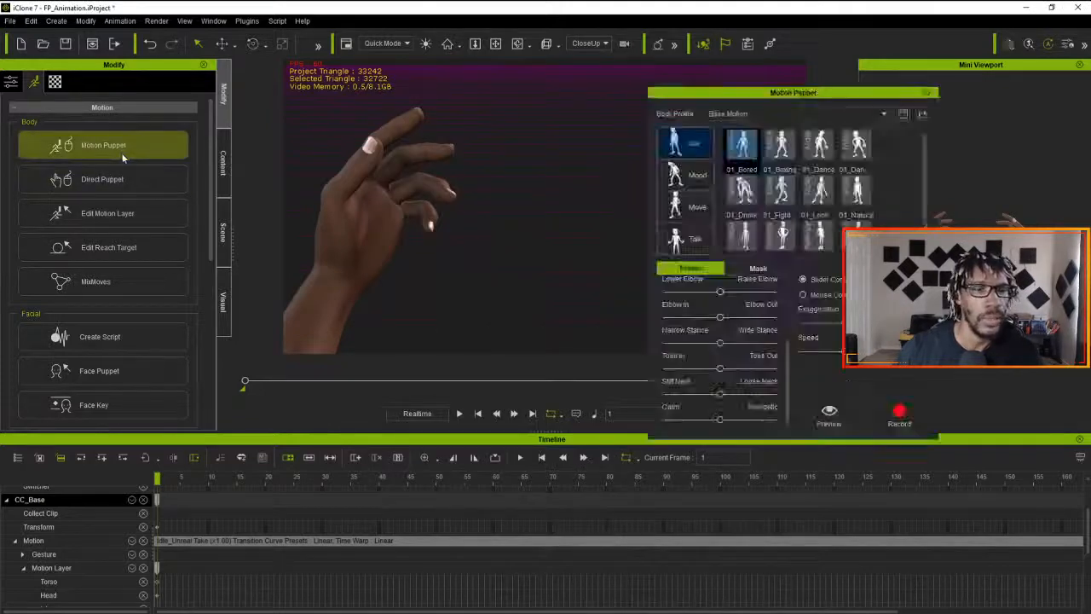
- Choose the 01_Fight motion from the Idle category of Motion Puppet and ready it for preview
{"action": "left_click", "coordinate": [159, 142]}
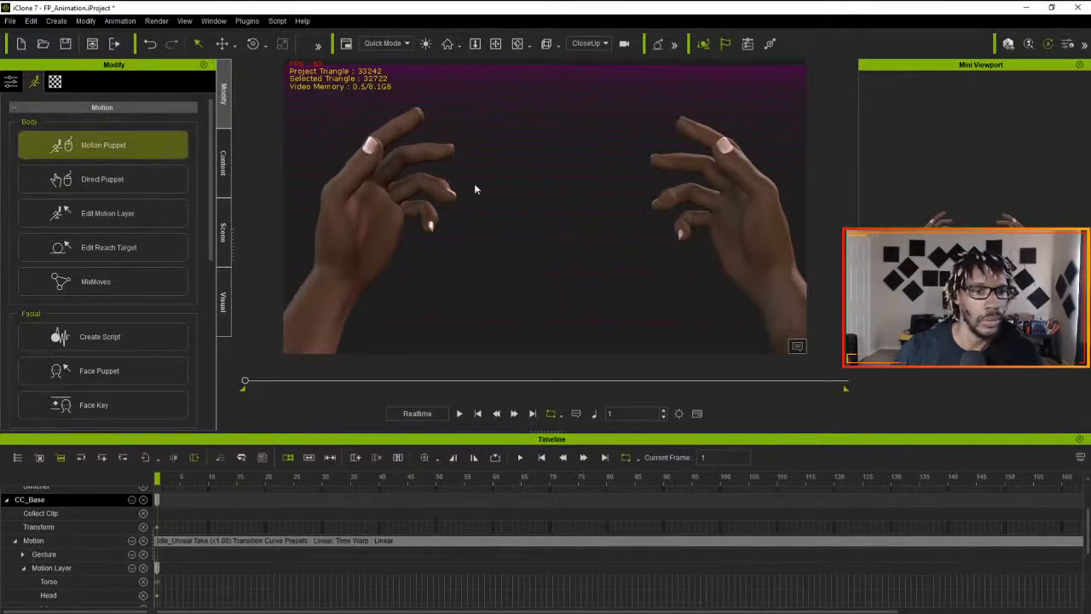
{"action": "left_click_drag", "start_coordinate": [796, 100], "coordinate": [838, 94]}
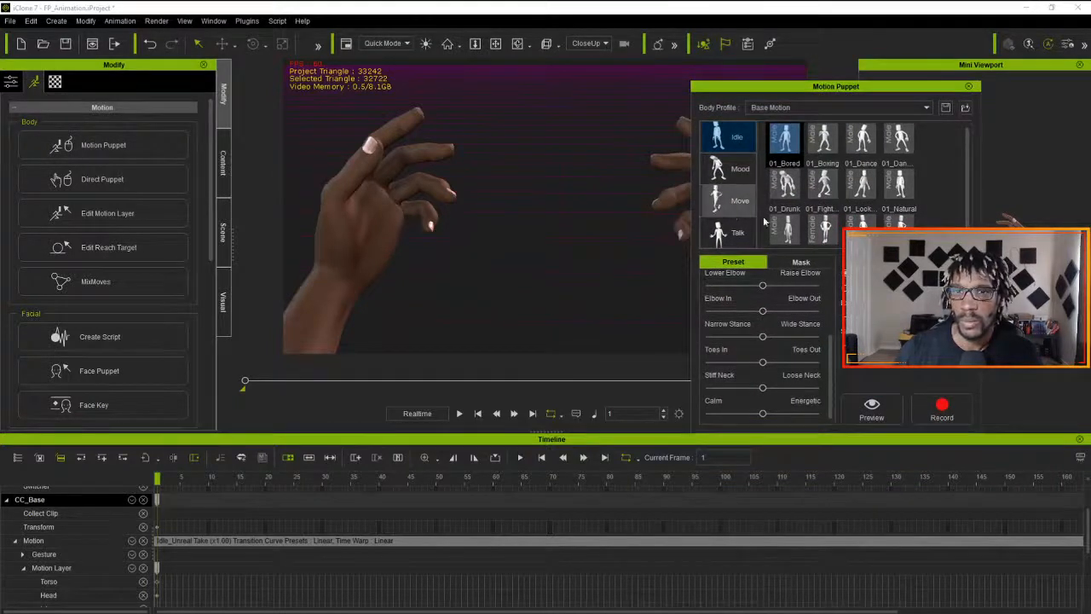
{"action": "left_click_drag", "start_coordinate": [967, 196], "coordinate": [967, 232]}
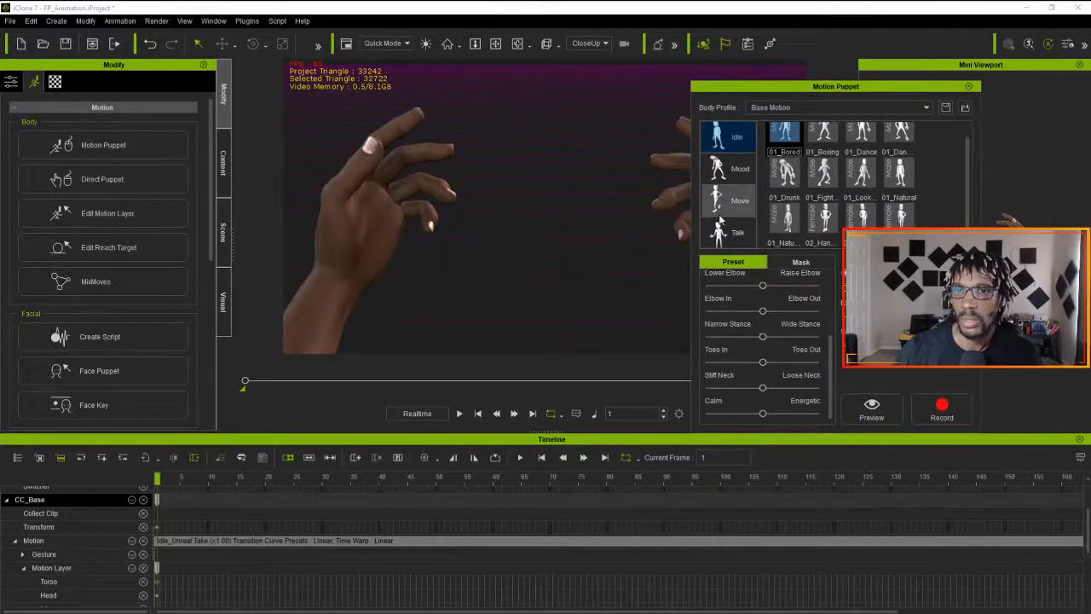
{"action": "left_click", "coordinate": [737, 146]}
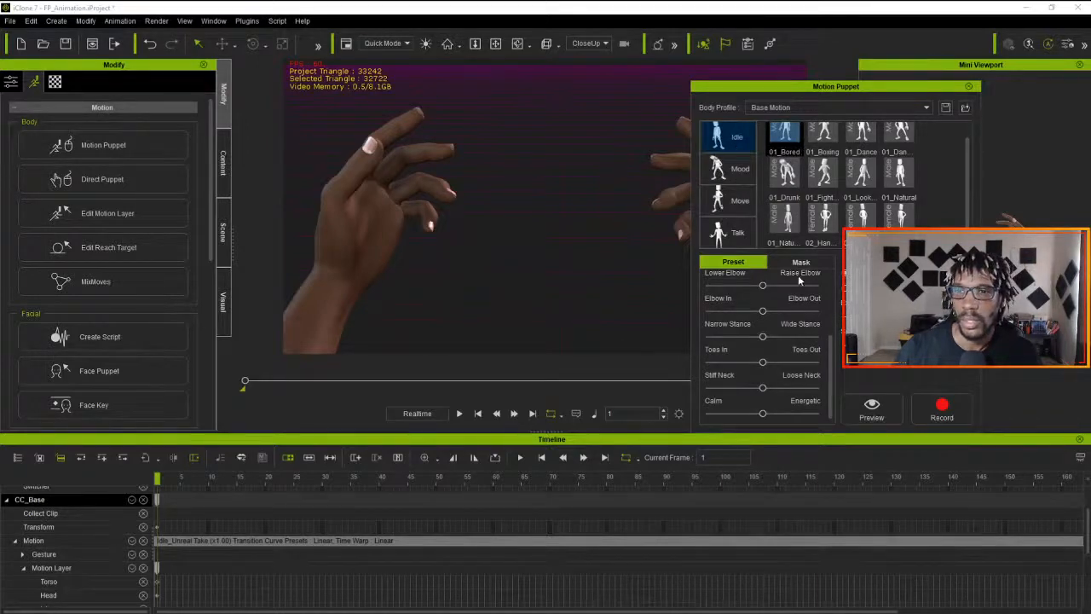
{"action": "scroll", "coordinate": [804, 222], "scroll_direction": "up", "scroll_amount": 1}
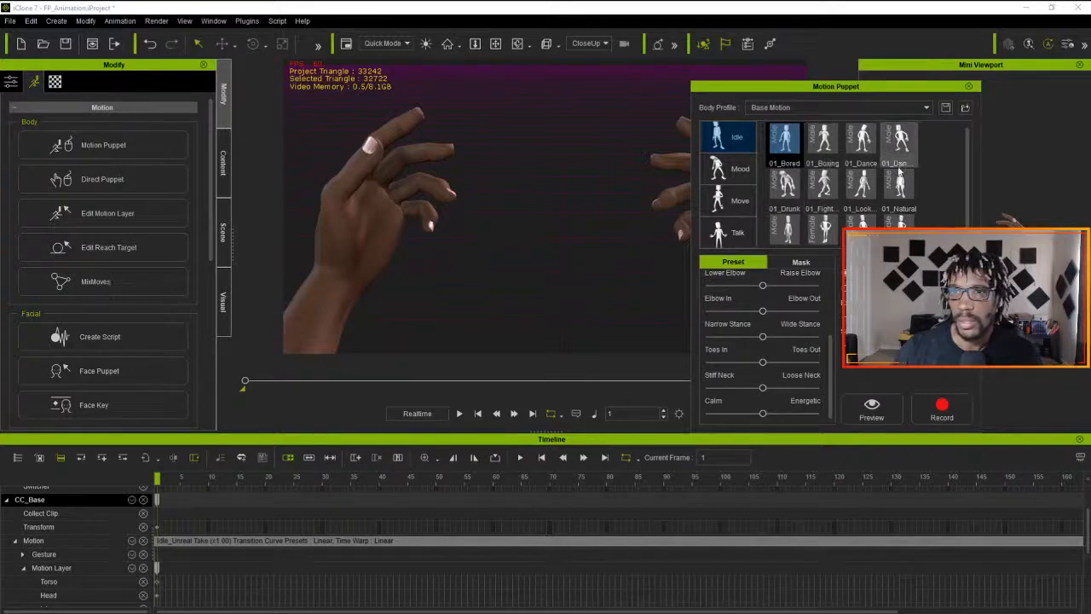
{"action": "scroll", "coordinate": [854, 196], "scroll_direction": "down", "scroll_amount": 1}
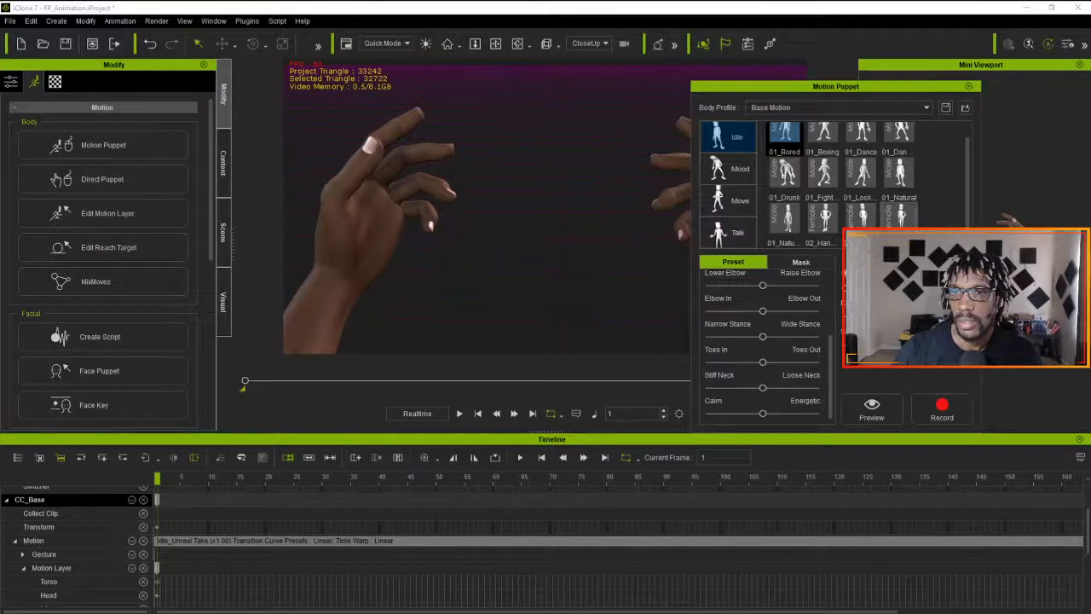
{"action": "left_click", "coordinate": [827, 175]}
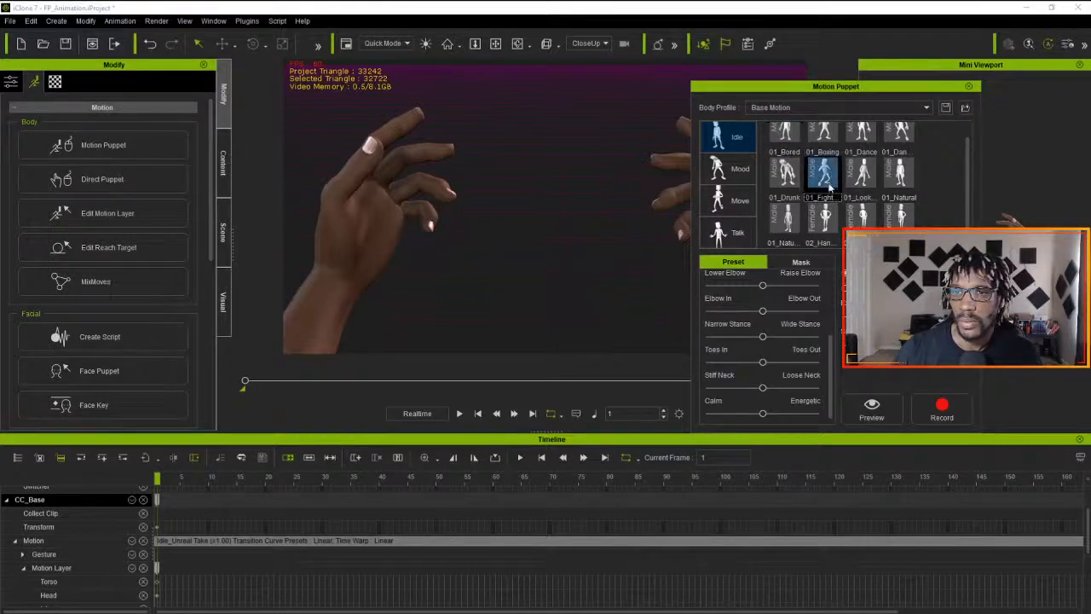
{"action": "left_click", "coordinate": [872, 409]}
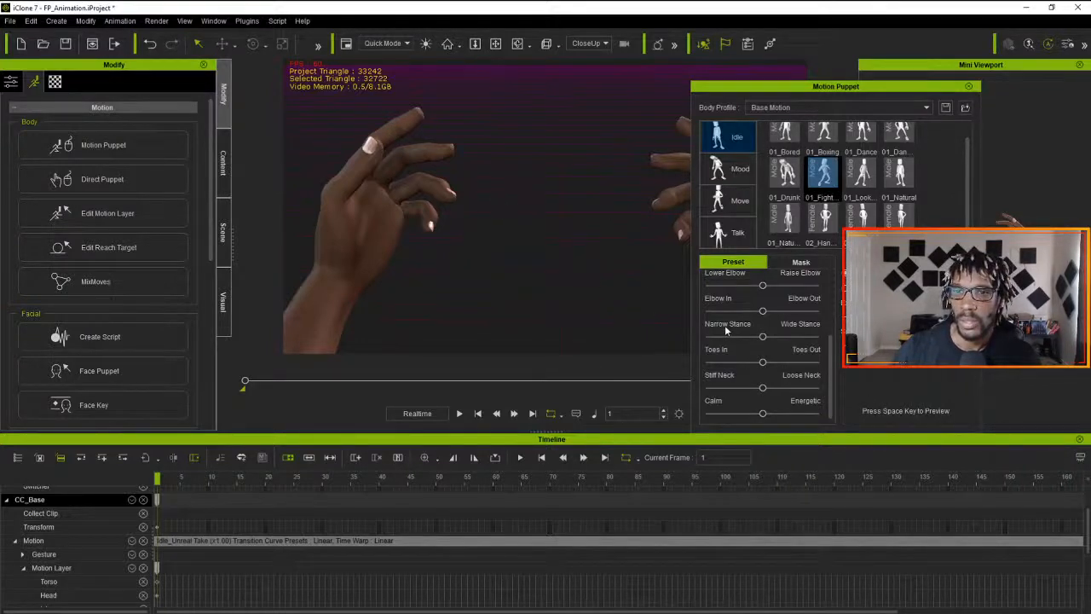
- Mask out every body part except the hands in Motion Puppet and preview the 01_Fight motion on them
{"action": "left_click", "coordinate": [800, 261]}
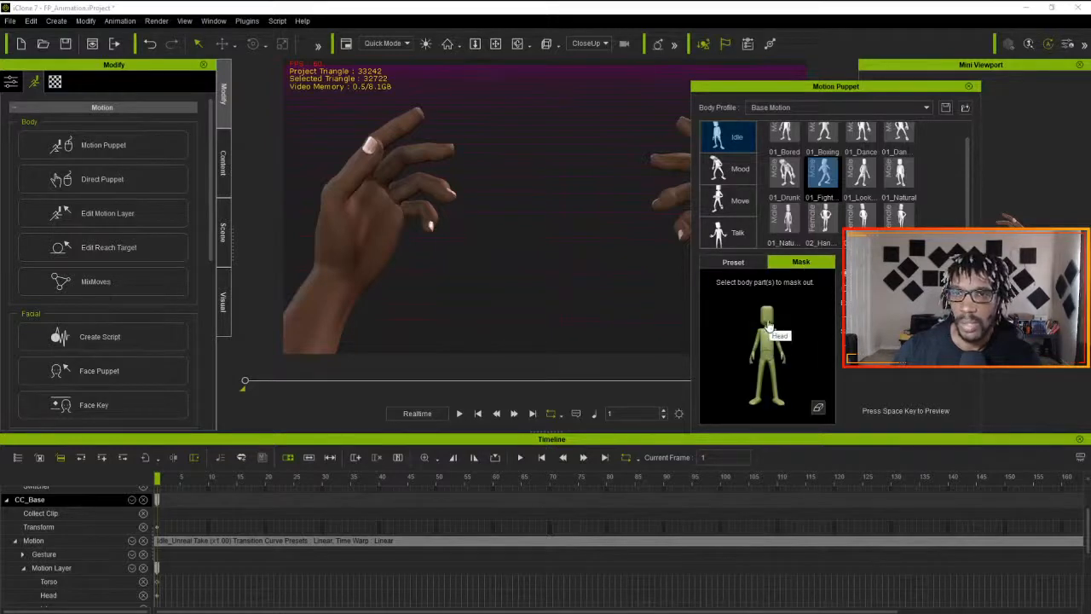
{"action": "left_click", "coordinate": [767, 323]}
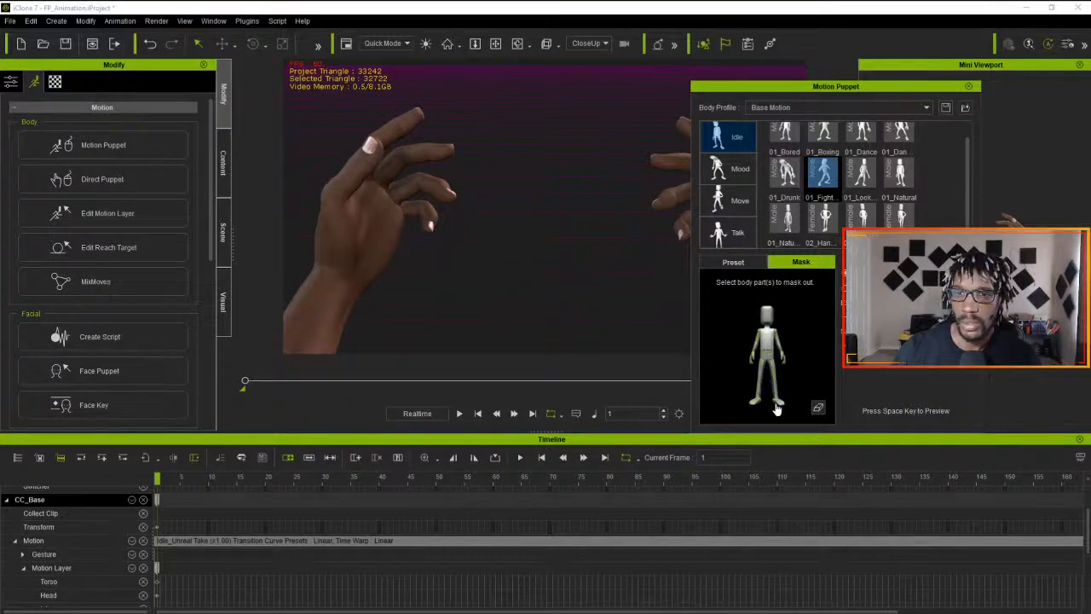
{"action": "key", "text": "space"}
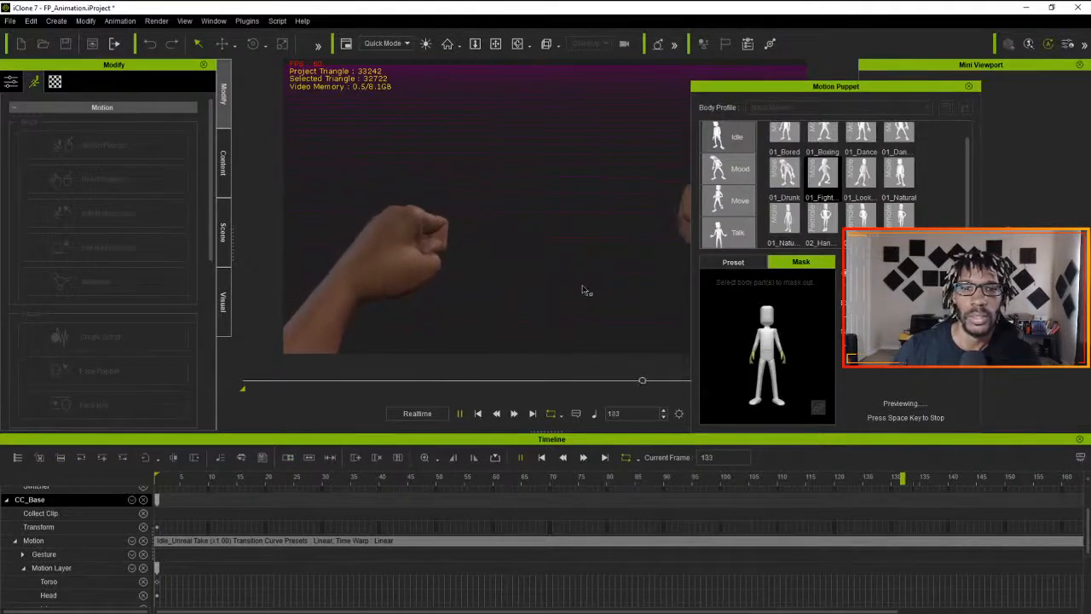
{"action": "left_click_drag", "start_coordinate": [799, 89], "coordinate": [926, 103]}
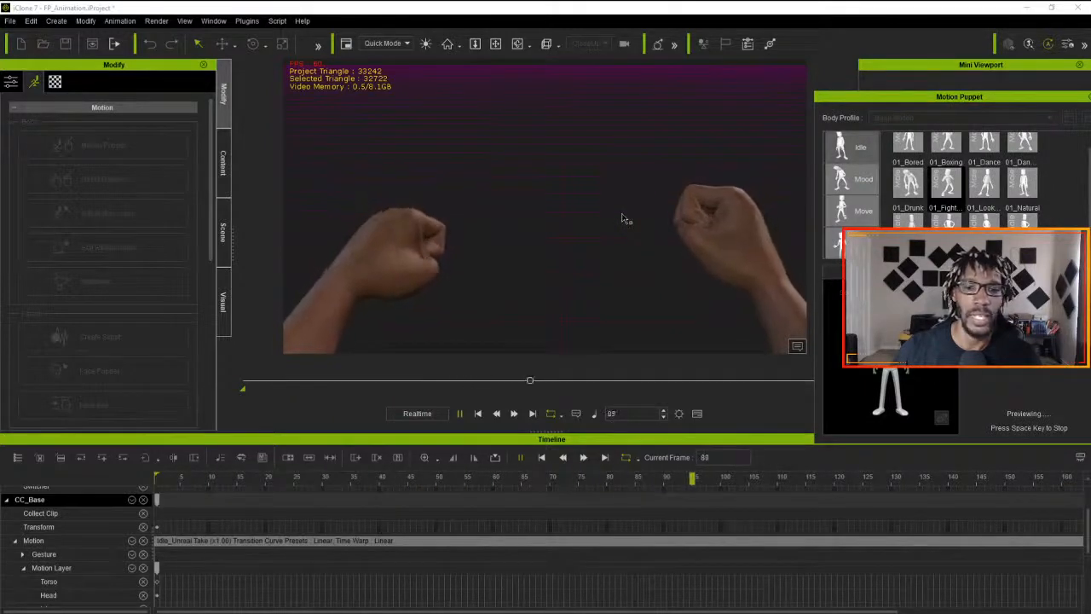
{"action": "key", "text": "space"}
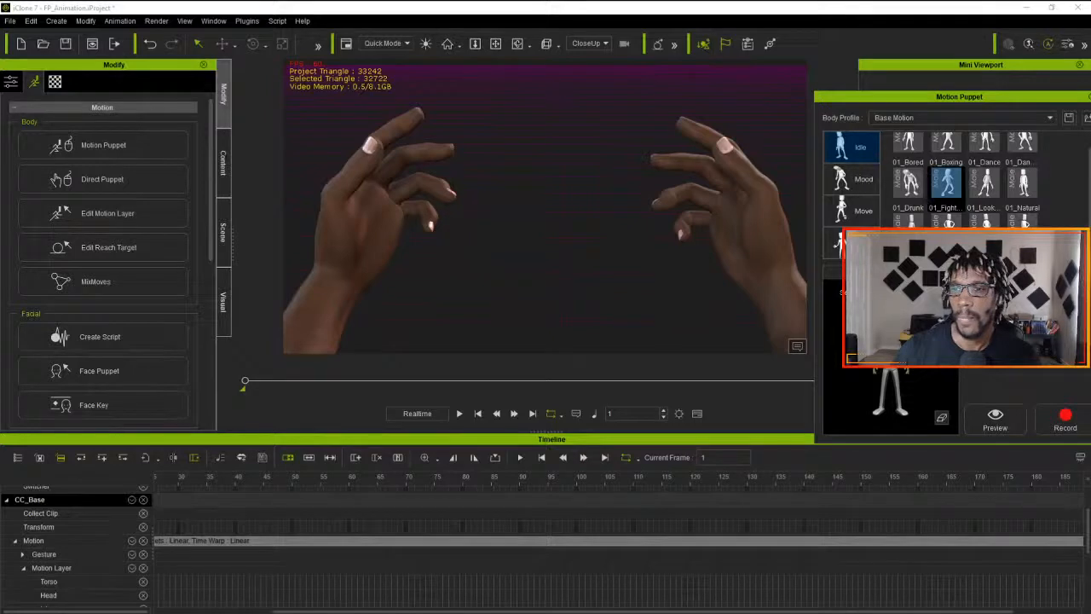
- Preview the hands-only 01_Fight motion several more times over the Idle clip and close Motion Puppet without recording
{"action": "key", "text": "space"}
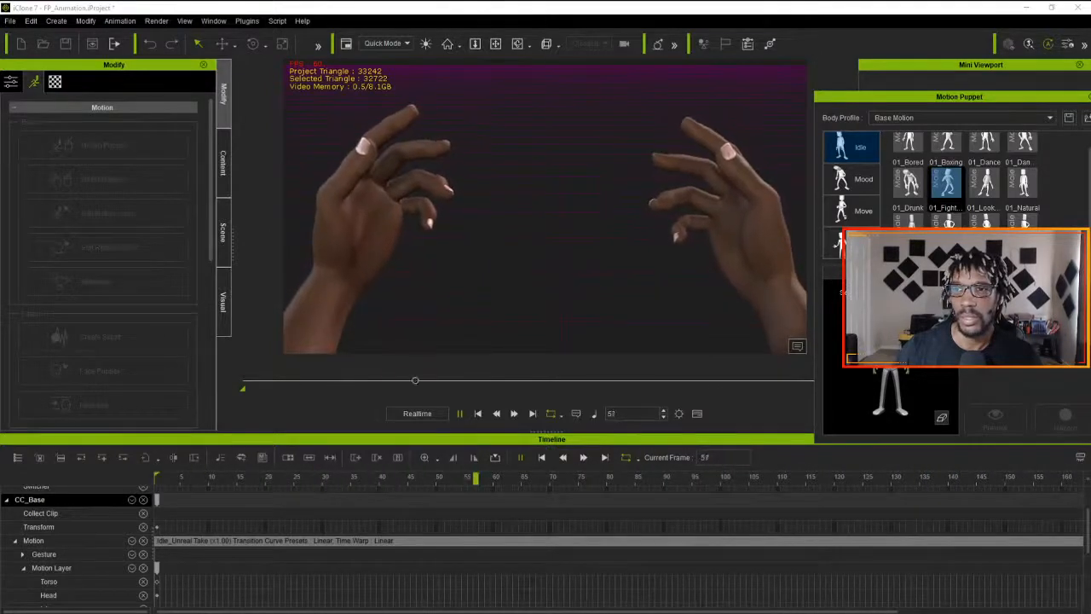
{"action": "key", "text": "space"}
{"action": "left_click", "coordinate": [994, 418]}
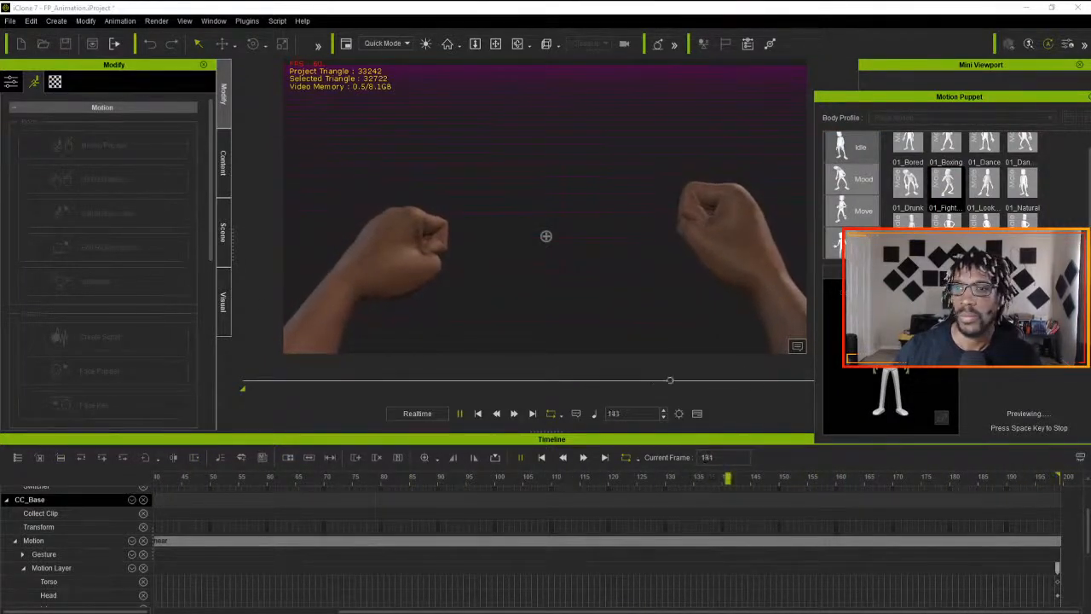
{"action": "key", "text": "space"}
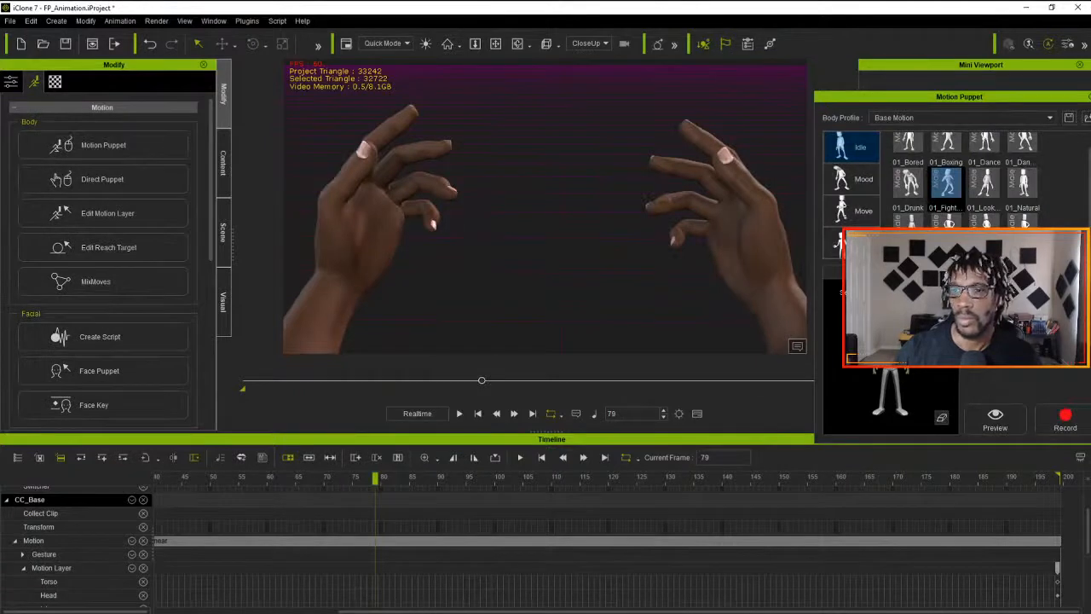
{"action": "left_click", "coordinate": [997, 413]}
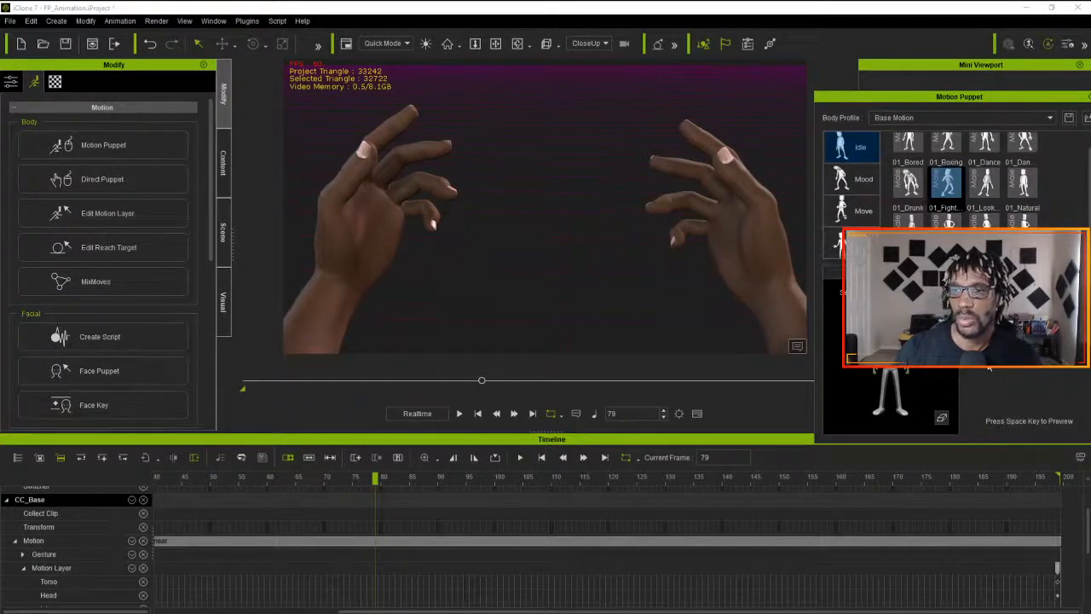
{"action": "key", "text": "space"}
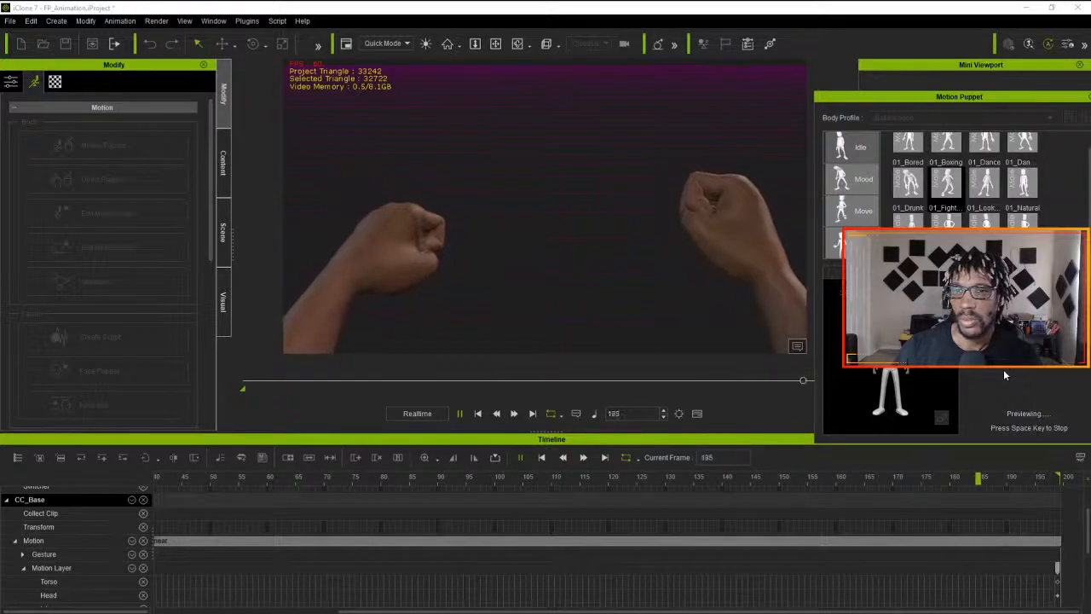
{"action": "key", "text": "space"}
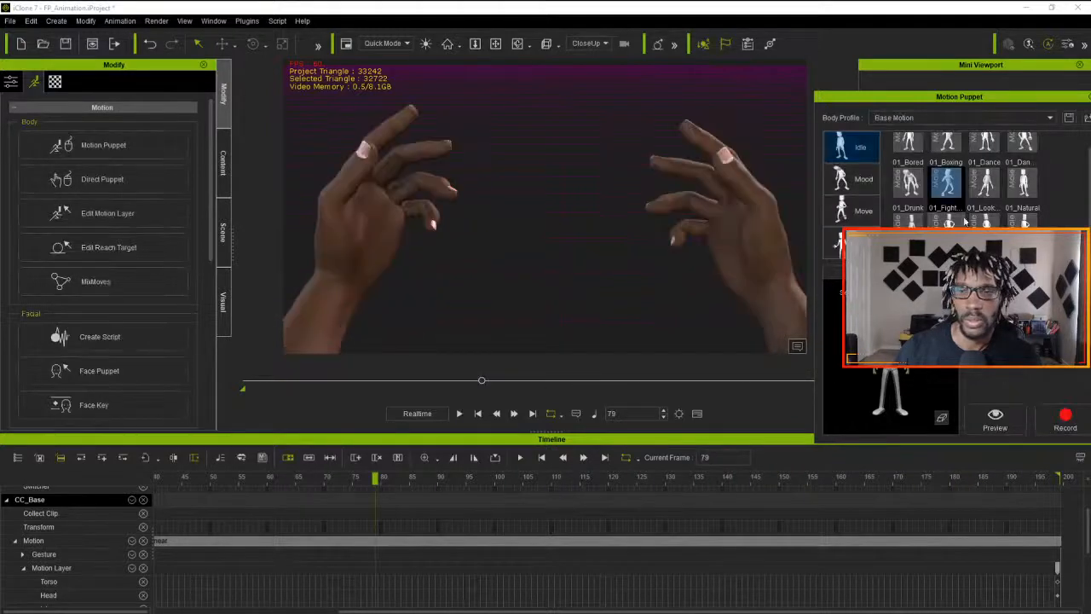
{"action": "left_click_drag", "start_coordinate": [915, 101], "coordinate": [815, 105]}
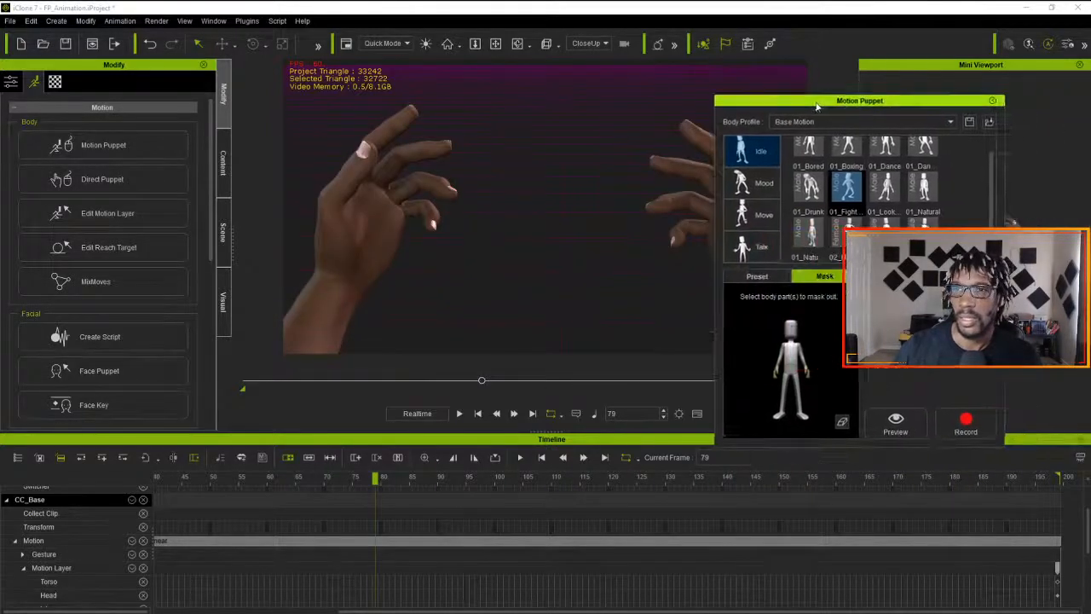
{"action": "left_click", "coordinate": [992, 100]}
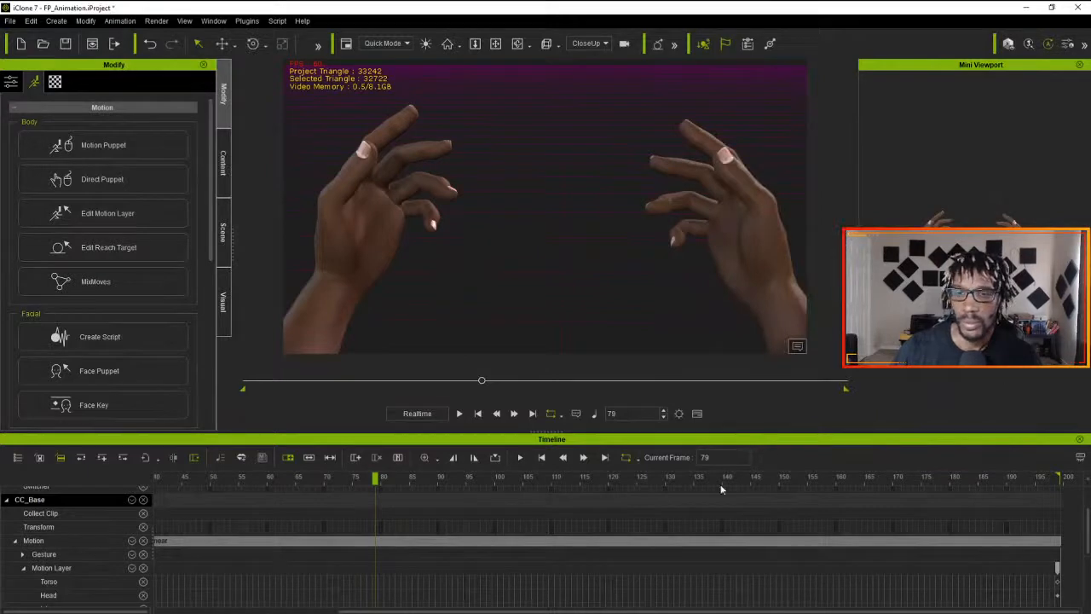
- Set the project's total frames to 200 and close the project settings
{"action": "left_click", "coordinate": [679, 413]}
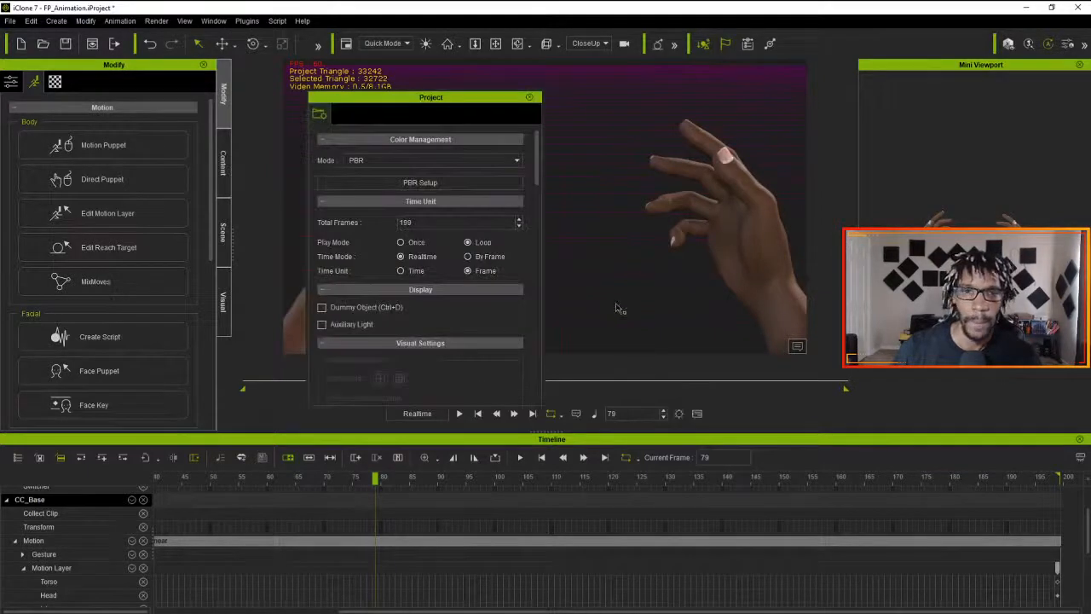
{"action": "double_click", "coordinate": [406, 222]}
{"action": "type", "text": "200"}
{"action": "key", "text": "Return"}
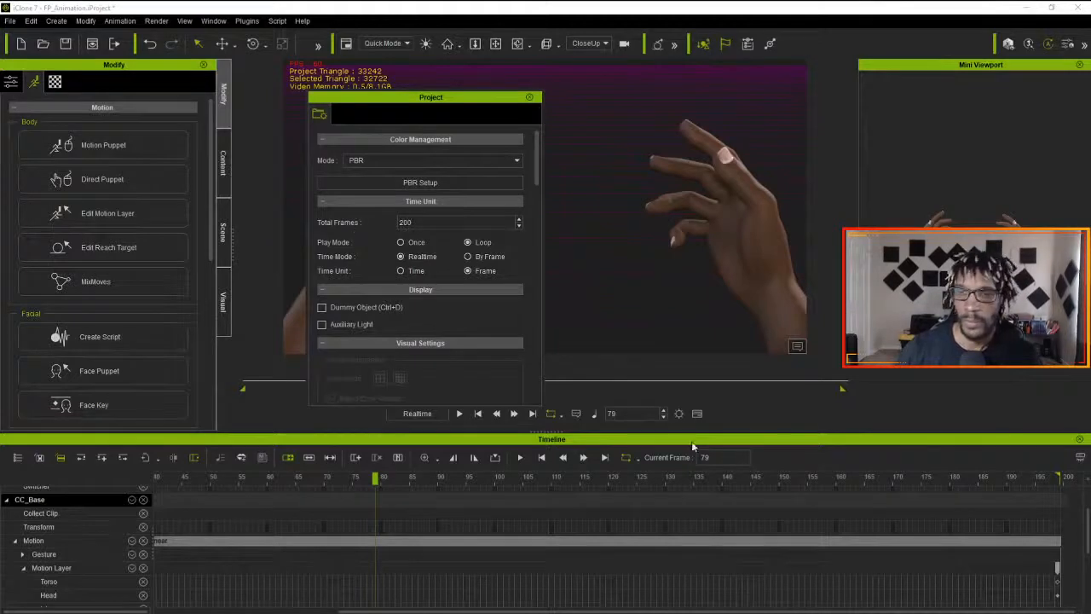
{"action": "left_click", "coordinate": [529, 97]}
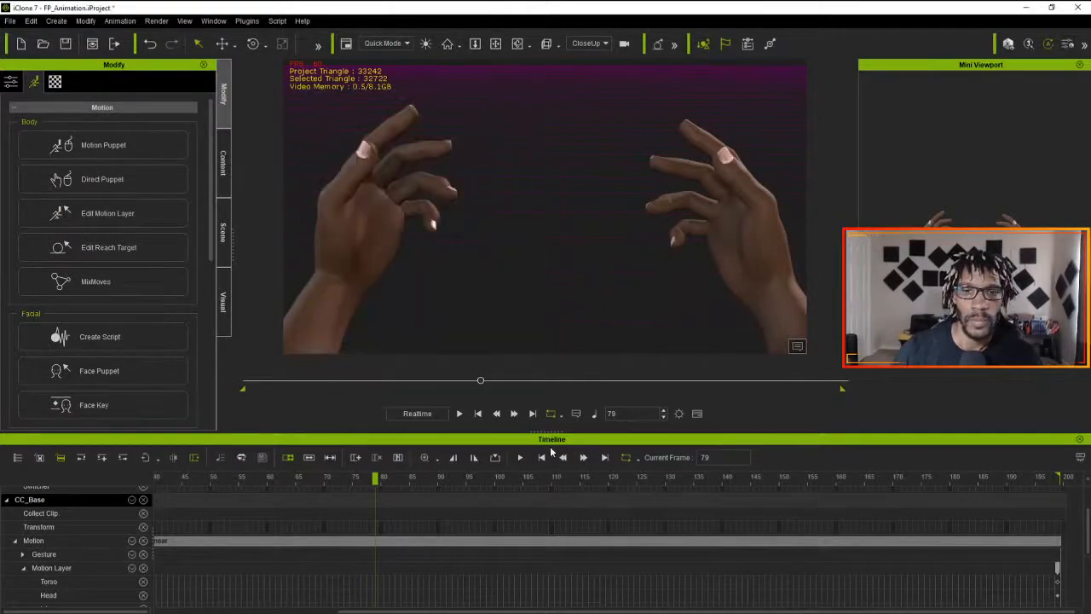
- Play the looping Idle animation to check it and return to the first frame
{"action": "left_click", "coordinate": [460, 415]}
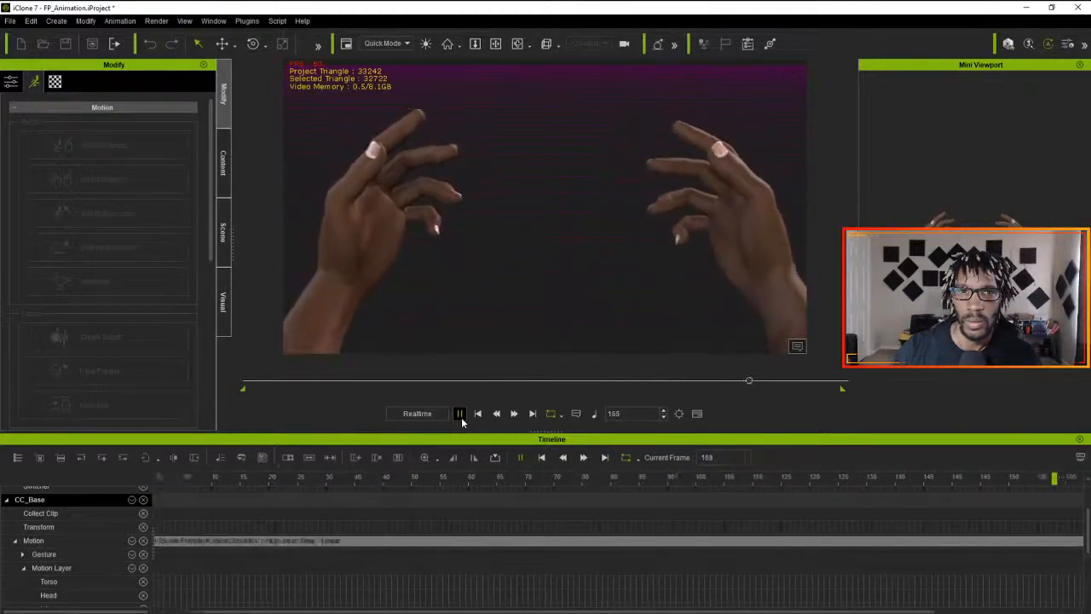
{"action": "left_click", "coordinate": [460, 414]}
{"action": "left_click", "coordinate": [476, 416]}
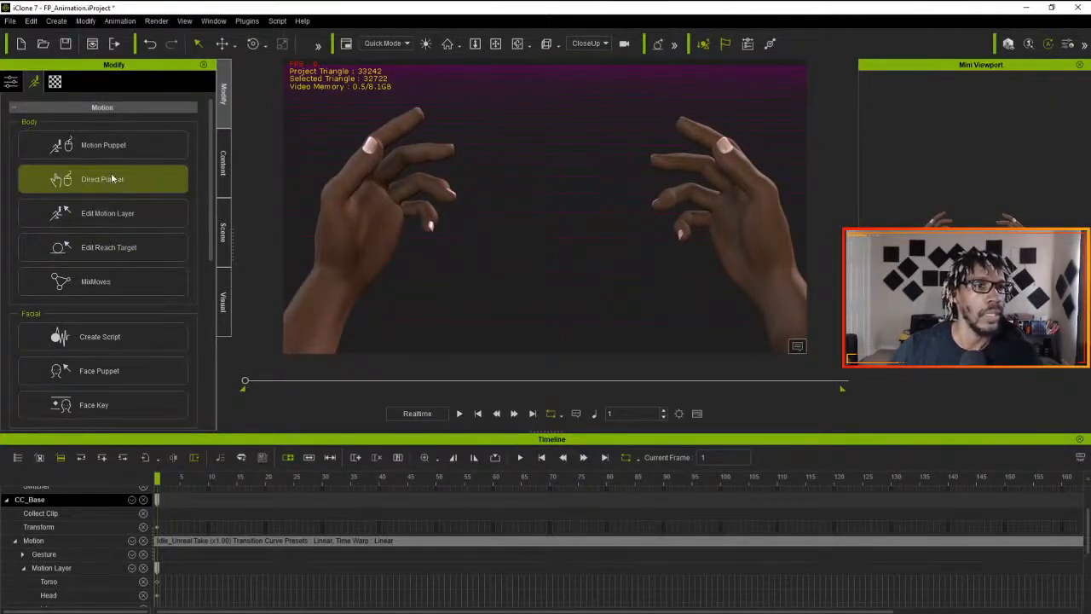
{"action": "scroll", "coordinate": [128, 298], "scroll_direction": "down", "scroll_amount": 4}
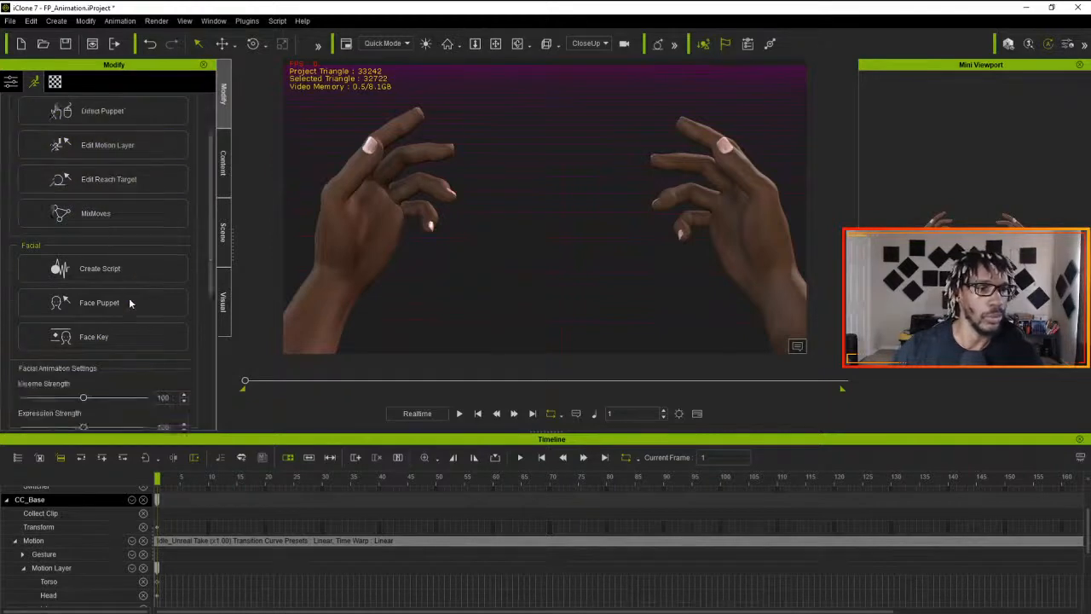
{"action": "scroll", "coordinate": [129, 298], "scroll_direction": "up", "scroll_amount": 4}
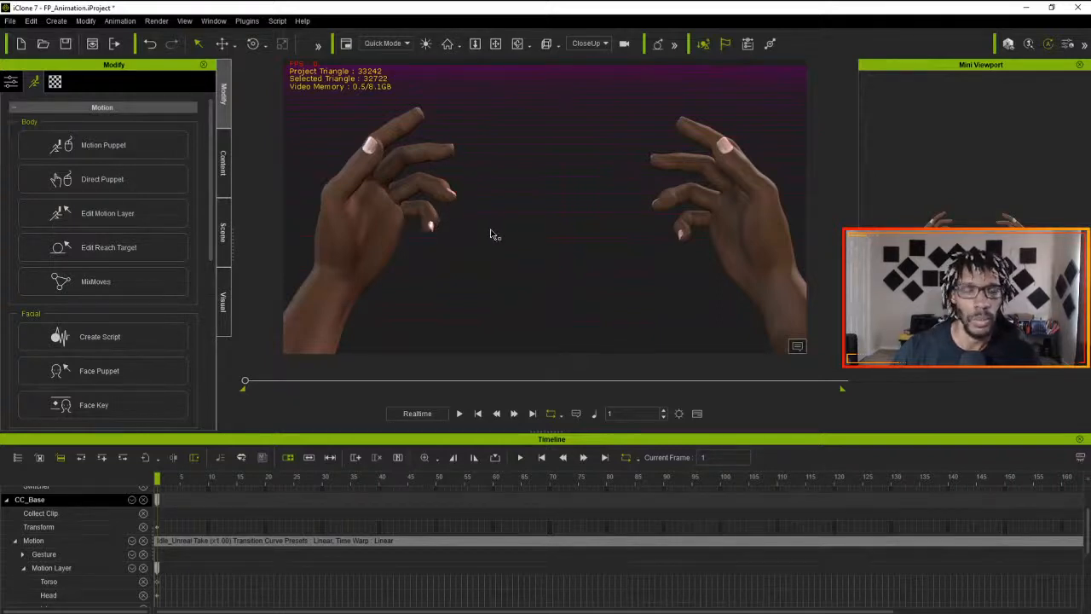
- Switch the viewport to the Preview camera and look at the hands from different angles
{"action": "left_click", "coordinate": [595, 45]}
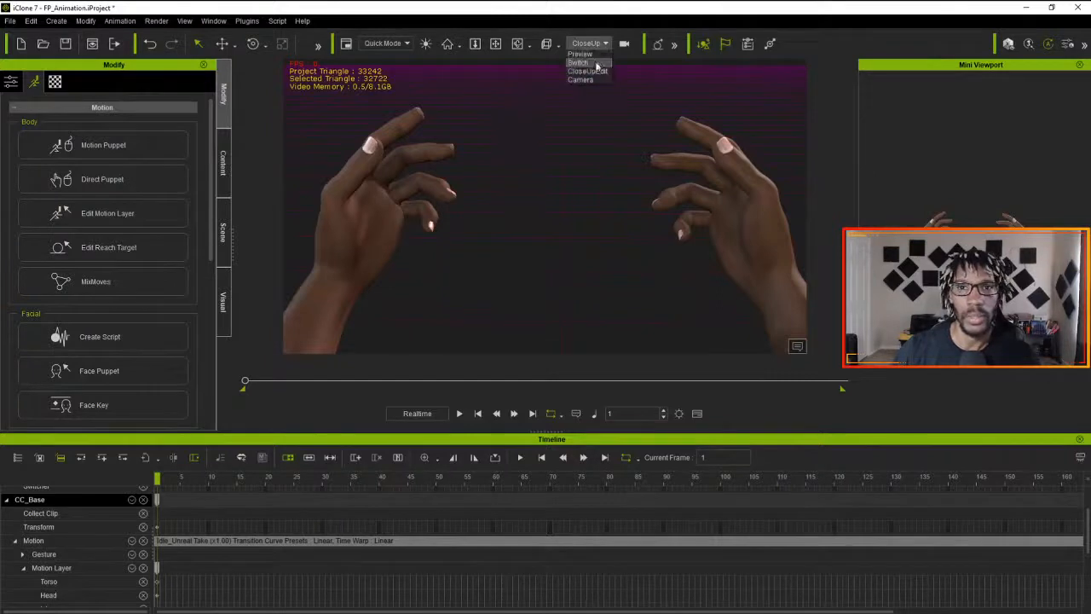
{"action": "right_click_drag", "start_coordinate": [558, 191], "coordinate": [475, 224]}
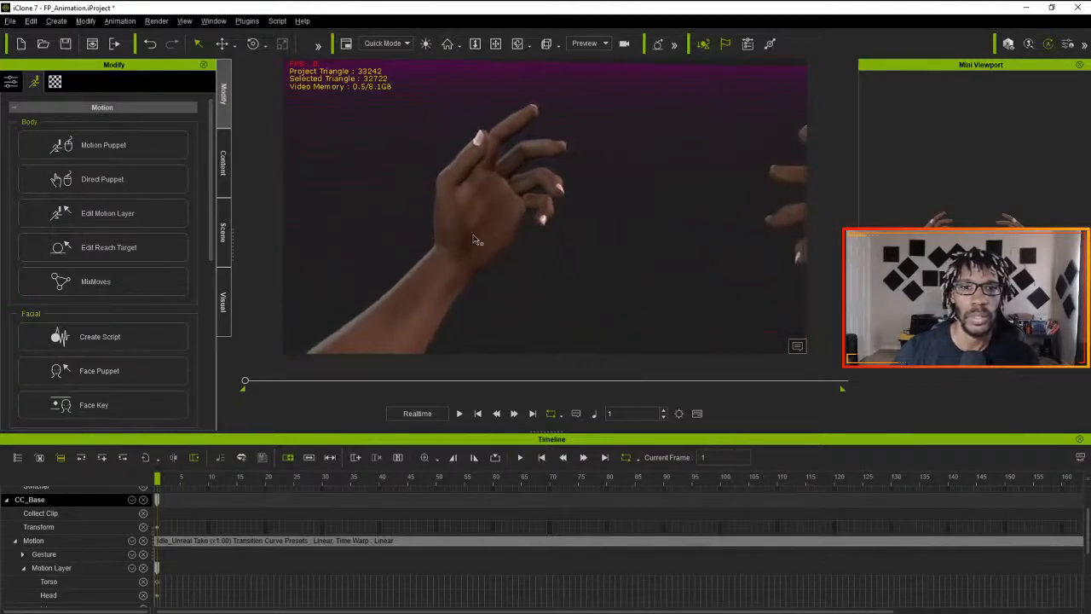
{"action": "right_click_drag", "start_coordinate": [544, 241], "coordinate": [648, 265]}
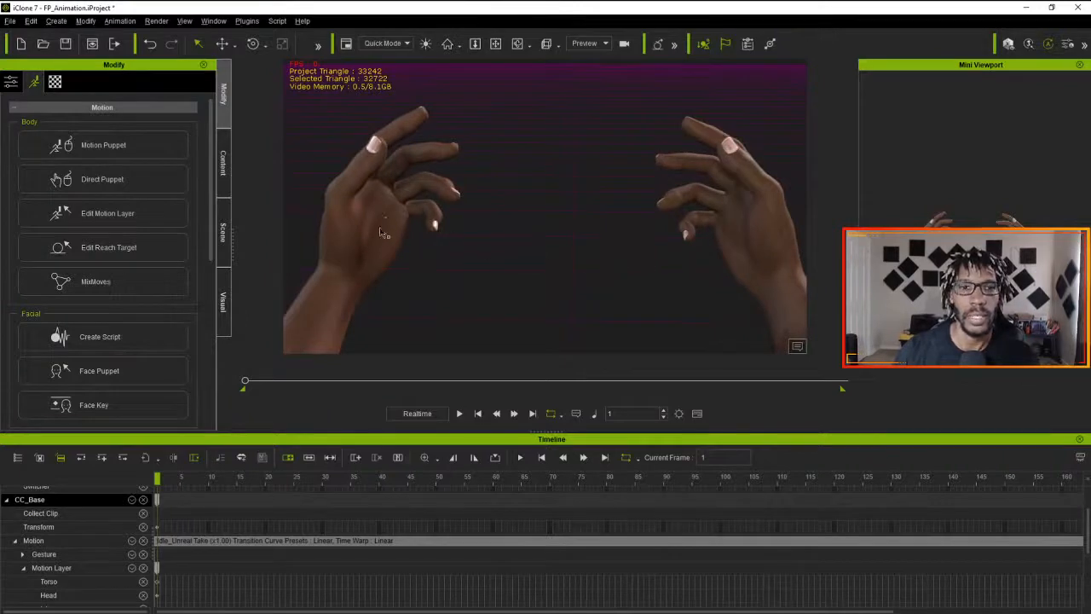
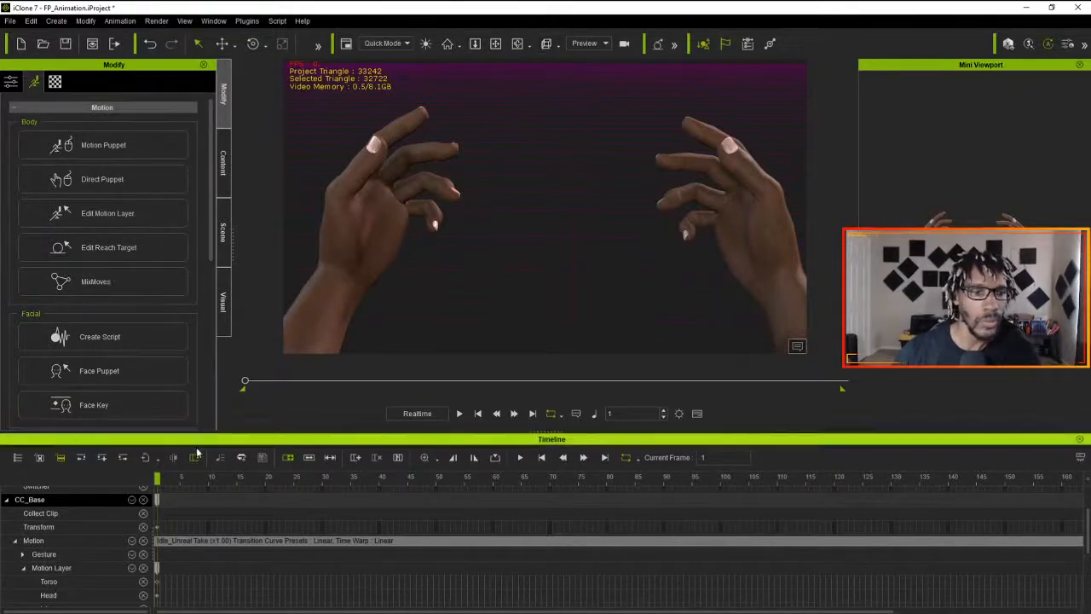
- Sample all parts of the Idle motion clip into Motion Layer keys using the optimized option
{"action": "left_click_drag", "start_coordinate": [160, 480], "coordinate": [197, 480]}
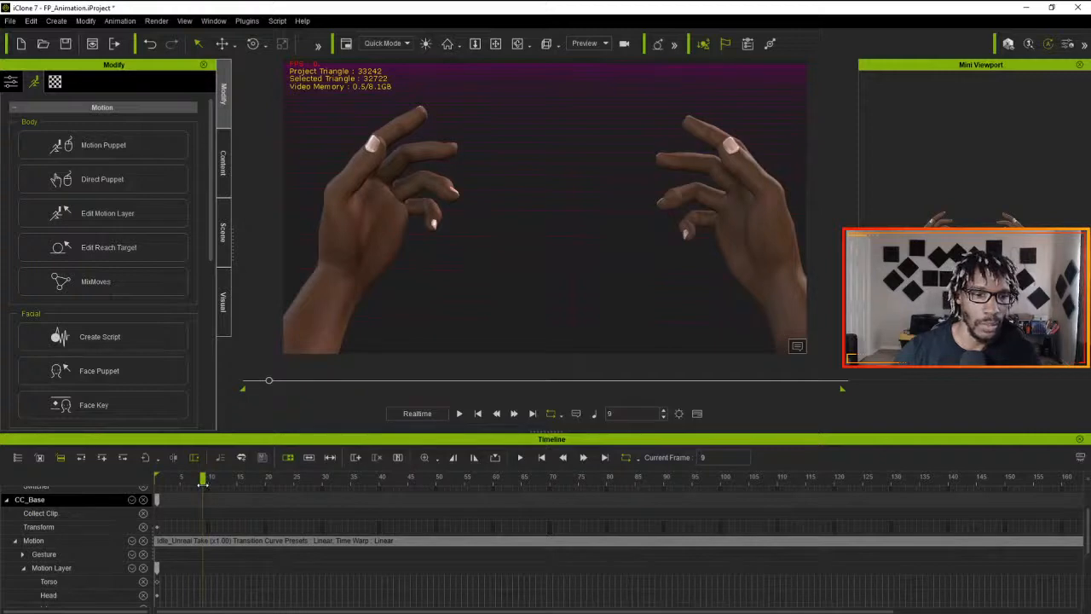
{"action": "right_click", "coordinate": [233, 542]}
{"action": "mouse_move", "coordinate": [313, 319]}
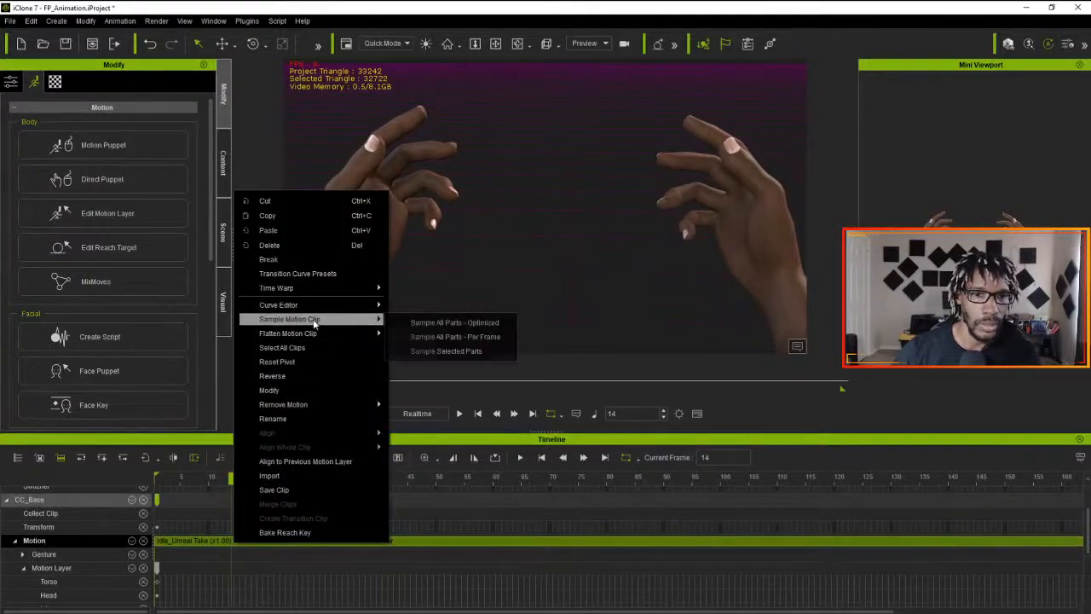
{"action": "left_click", "coordinate": [420, 325]}
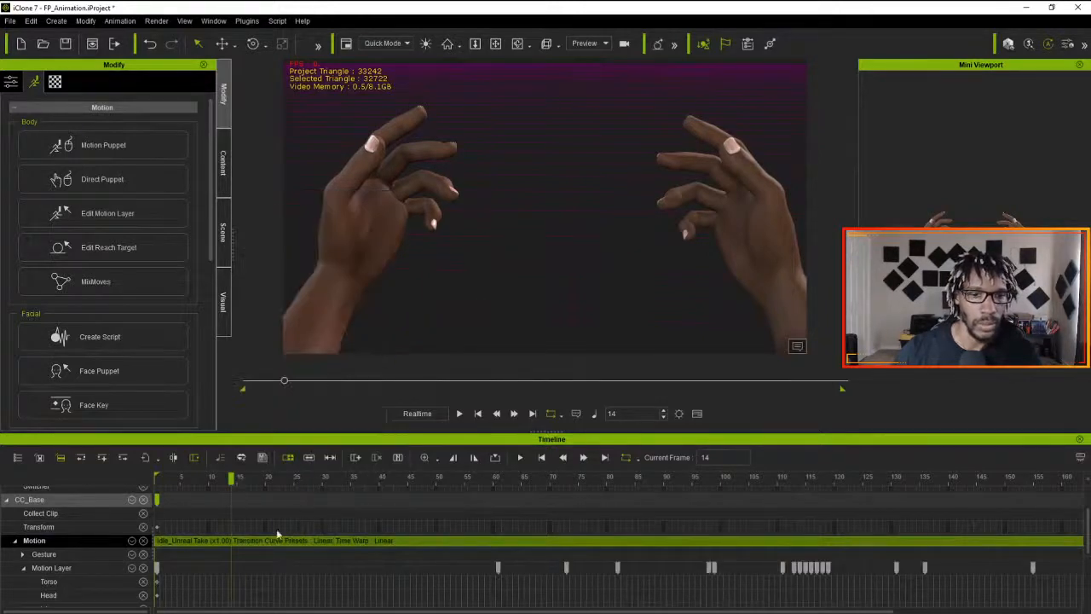
{"action": "scroll", "coordinate": [272, 545], "scroll_direction": "down", "scroll_amount": 3}
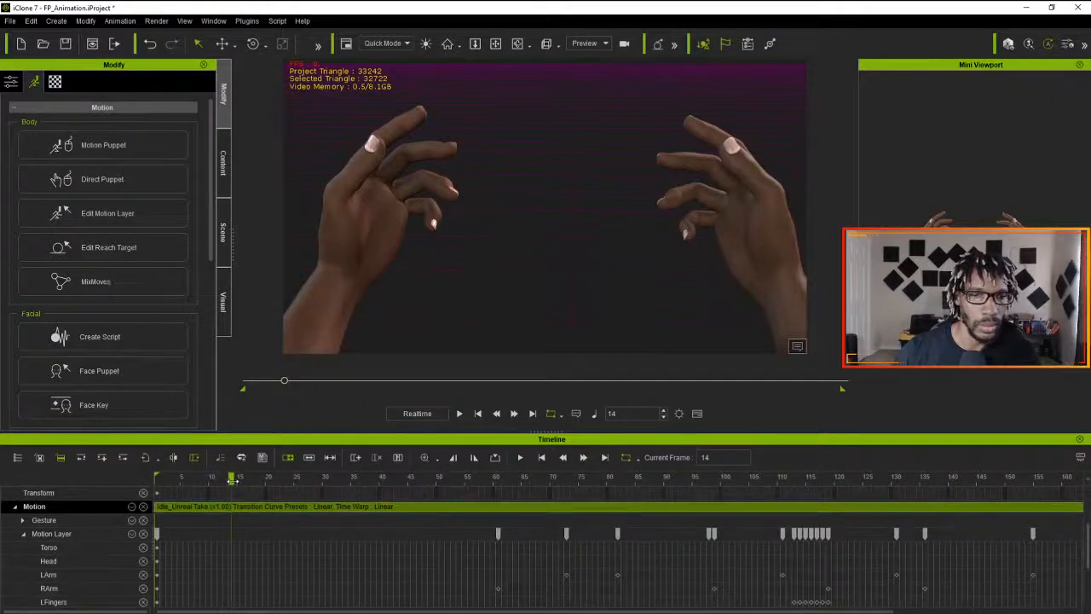
- Open Edit Motion Layer at frame 15 and curl the fingers of both hands inward
{"action": "left_click_drag", "start_coordinate": [232, 480], "coordinate": [237, 480]}
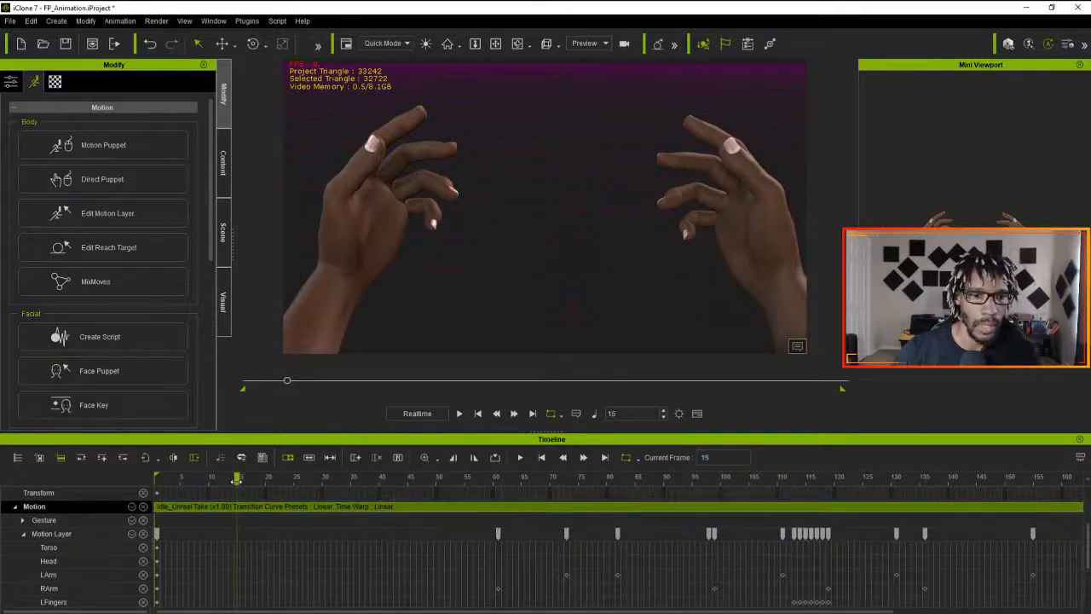
{"action": "left_click", "coordinate": [103, 145]}
{"action": "left_click", "coordinate": [991, 101]}
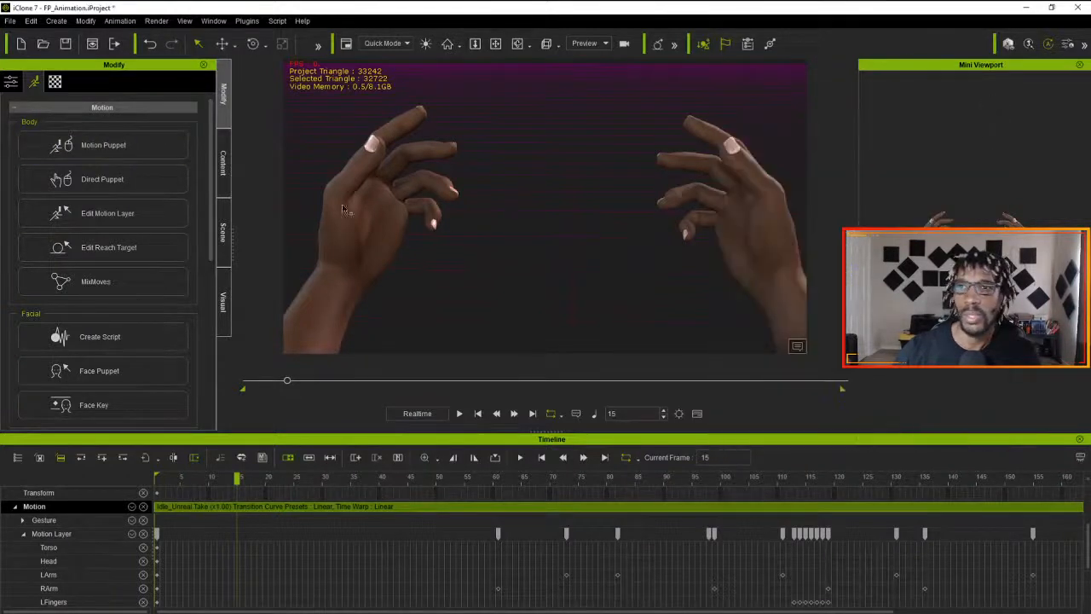
{"action": "left_click", "coordinate": [92, 218]}
{"action": "left_click_drag", "start_coordinate": [724, 129], "coordinate": [879, 231]}
{"action": "left_click", "coordinate": [798, 347]}
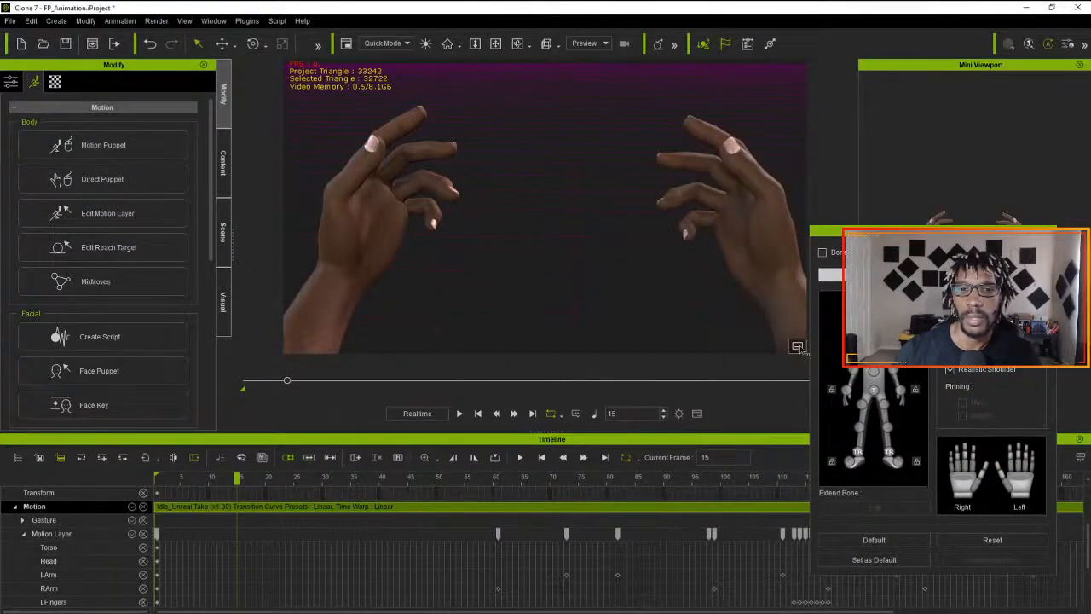
{"action": "left_click", "coordinate": [893, 228]}
{"action": "left_click_drag", "start_coordinate": [893, 228], "coordinate": [902, 181]}
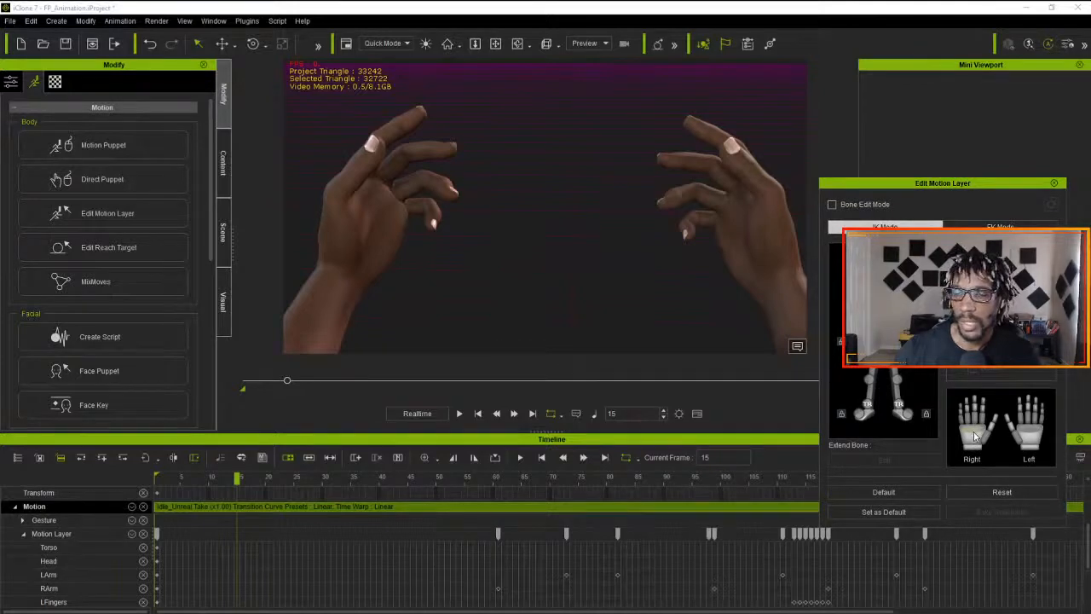
{"action": "left_click_drag", "start_coordinate": [974, 435], "coordinate": [975, 448]}
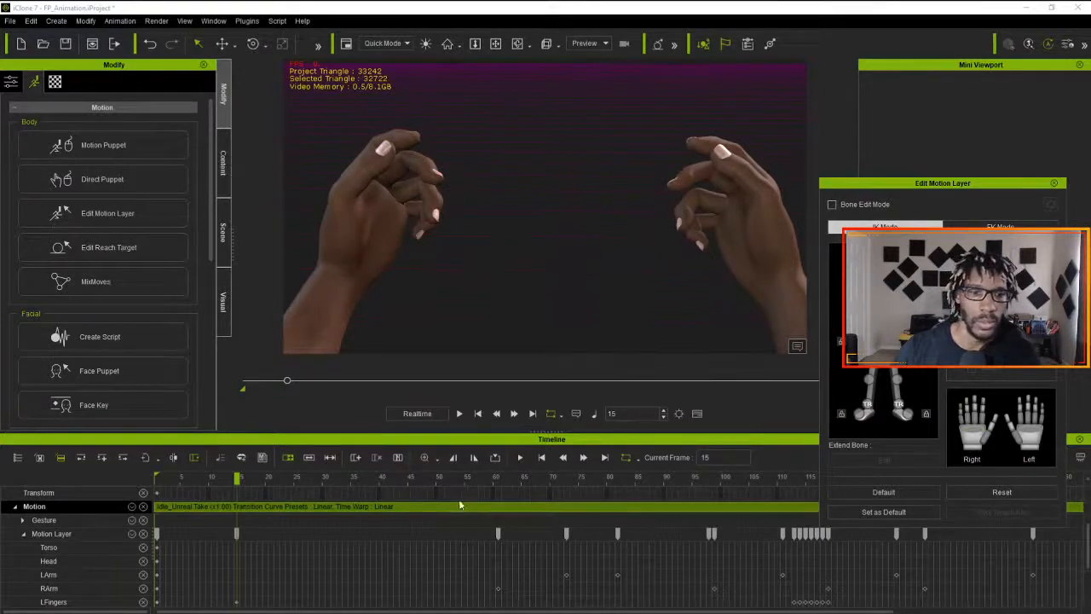
- Play the finger curl from the start, move its Motion Layer key to frame 28 and replay the animation
{"action": "left_click_drag", "start_coordinate": [244, 488], "coordinate": [118, 509]}
{"action": "left_click", "coordinate": [458, 414]}
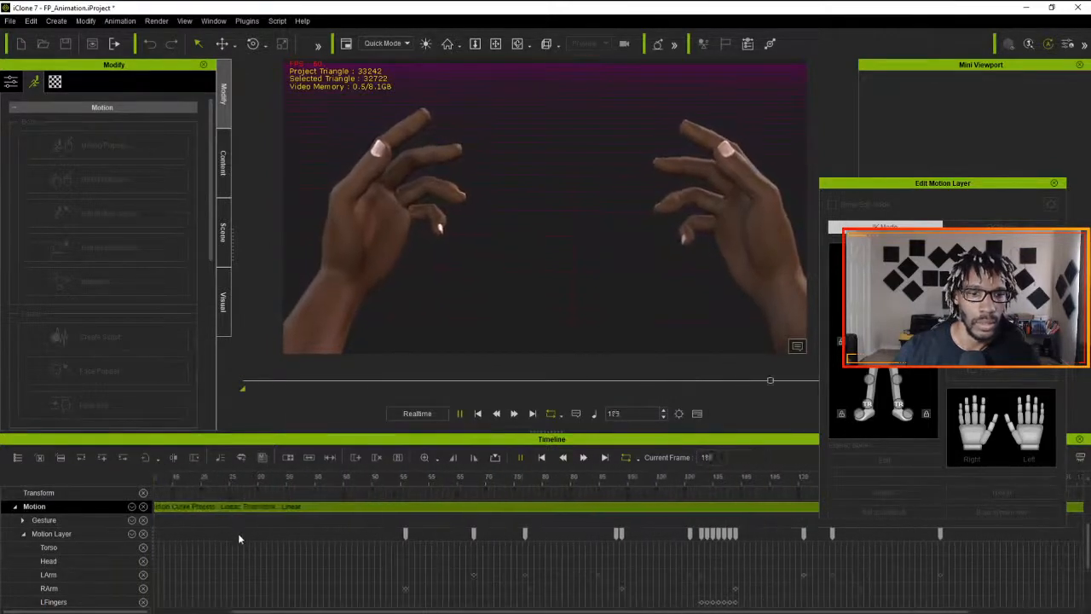
{"action": "key", "text": "space"}
{"action": "left_click_drag", "start_coordinate": [236, 534], "coordinate": [300, 538]}
{"action": "key", "text": "space"}
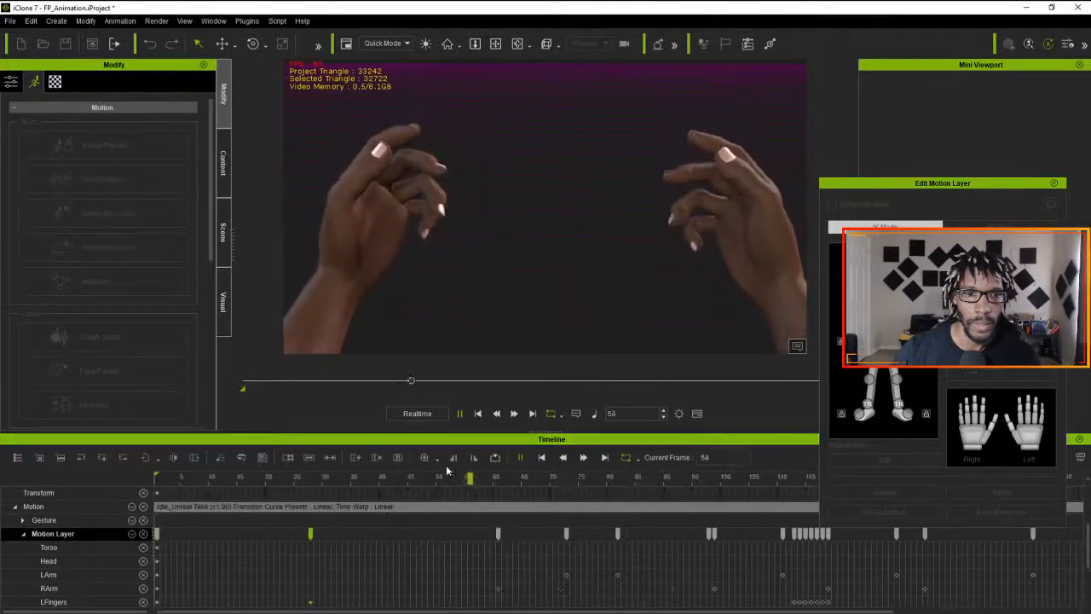
{"action": "key", "text": "space"}
- Curl the index and middle fingers further at frame 28 and play the animation from the first frame
{"action": "left_click", "coordinate": [312, 491]}
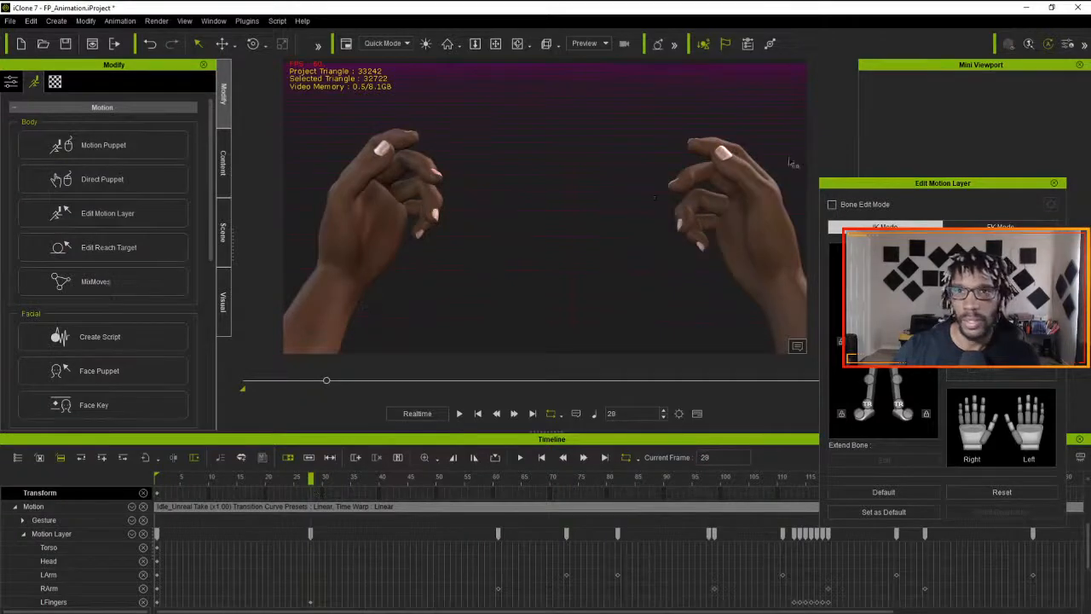
{"action": "left_click", "coordinate": [986, 426]}
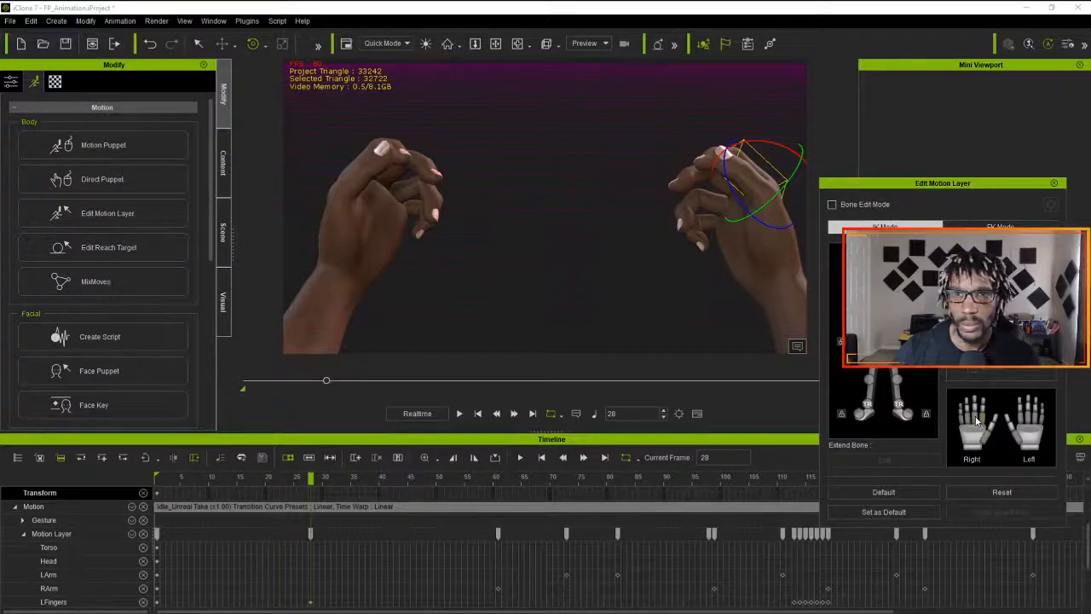
{"action": "left_click_drag", "start_coordinate": [977, 422], "coordinate": [978, 427]}
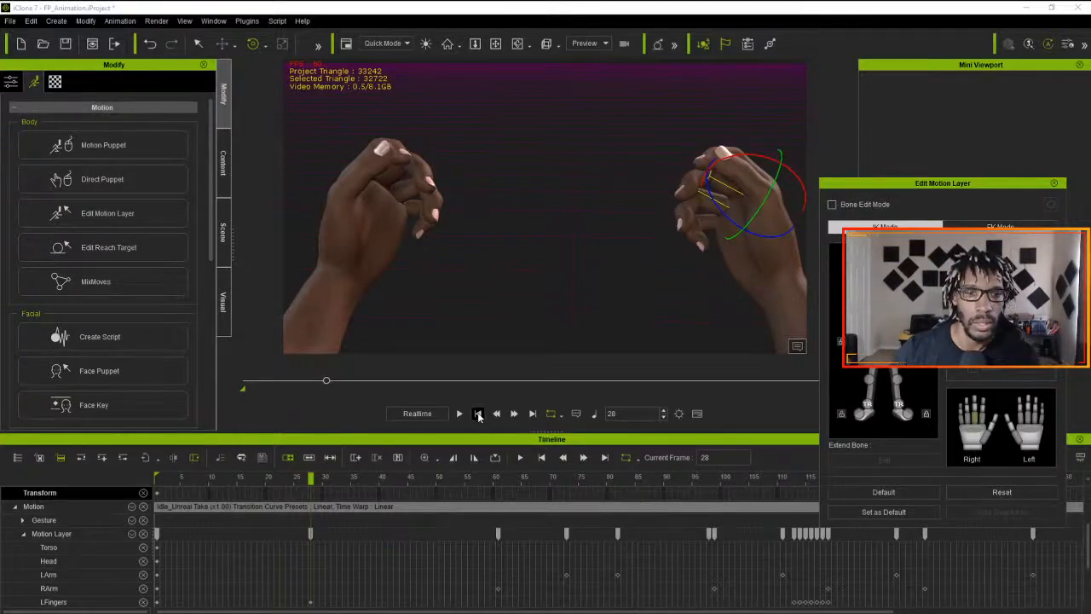
{"action": "left_click_drag", "start_coordinate": [312, 480], "coordinate": [115, 488]}
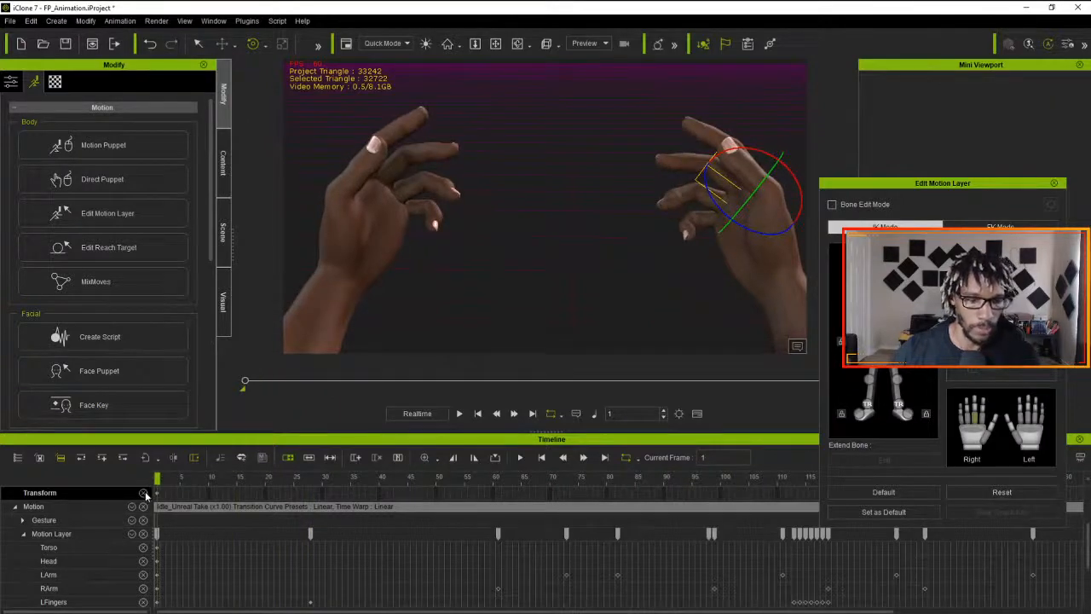
{"action": "left_click", "coordinate": [460, 415]}
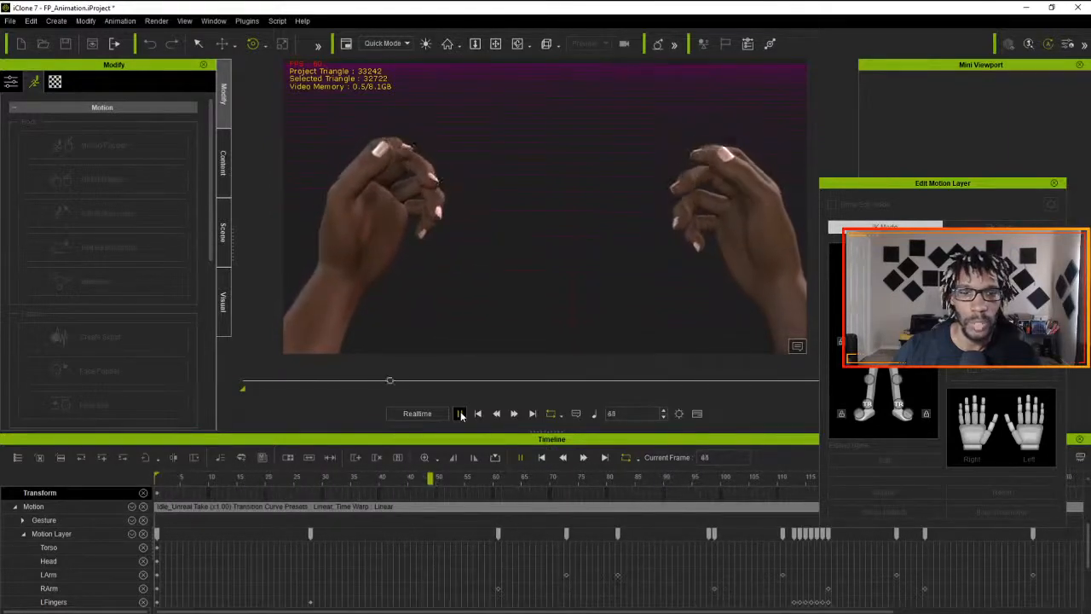
{"action": "left_click", "coordinate": [460, 415]}
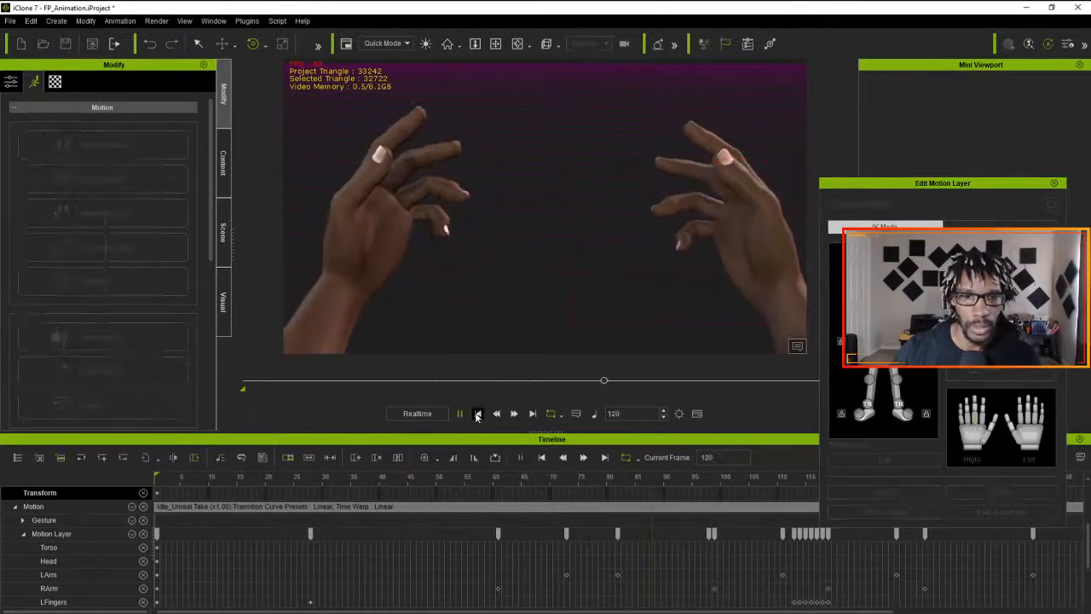
- Apply the Decelerate transition curve with strength 75 to the Motion Layer keys at frames 28 and 61
{"action": "left_click", "coordinate": [310, 533]}
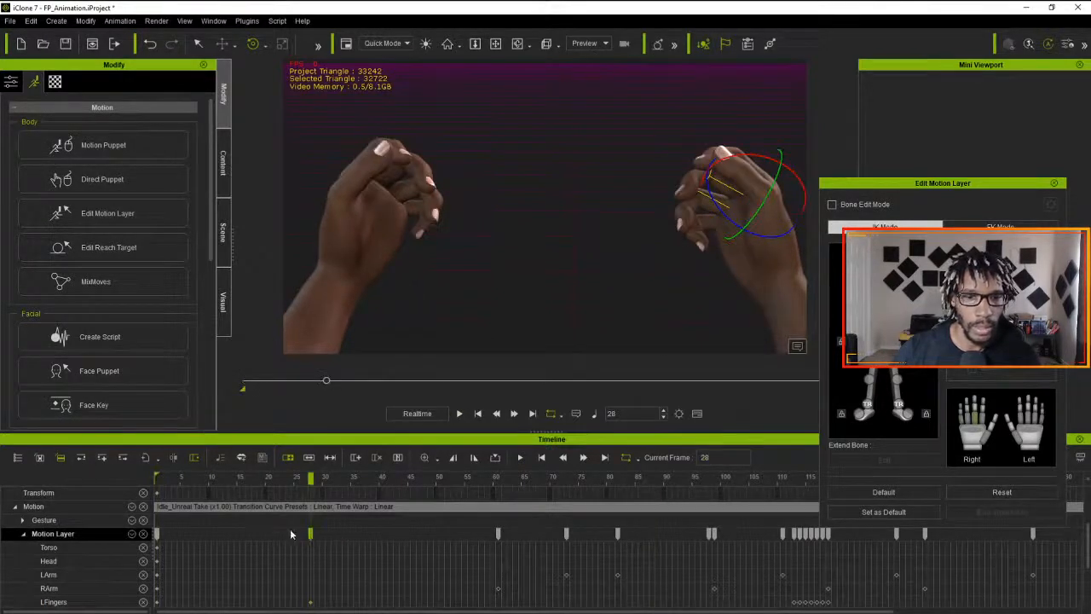
{"action": "left_click_drag", "start_coordinate": [510, 532], "coordinate": [294, 539]}
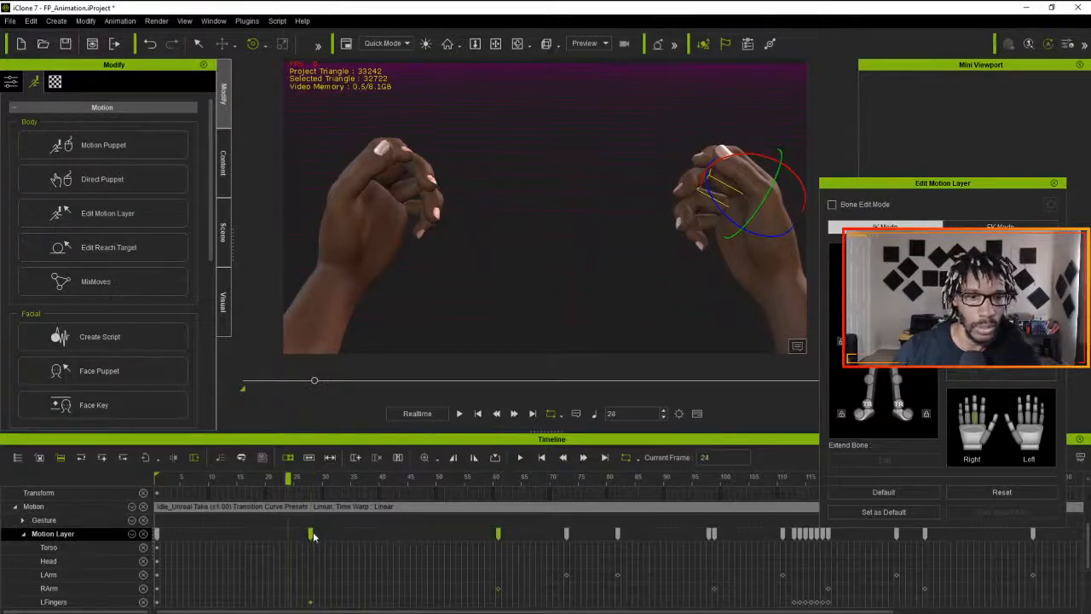
{"action": "right_click", "coordinate": [312, 534]}
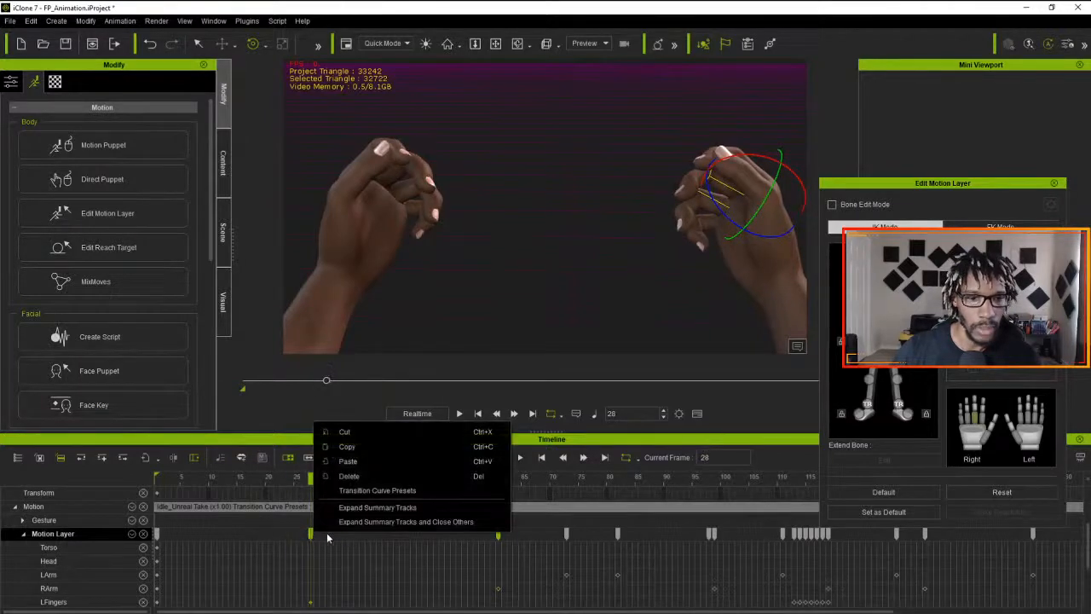
{"action": "left_click", "coordinate": [368, 491]}
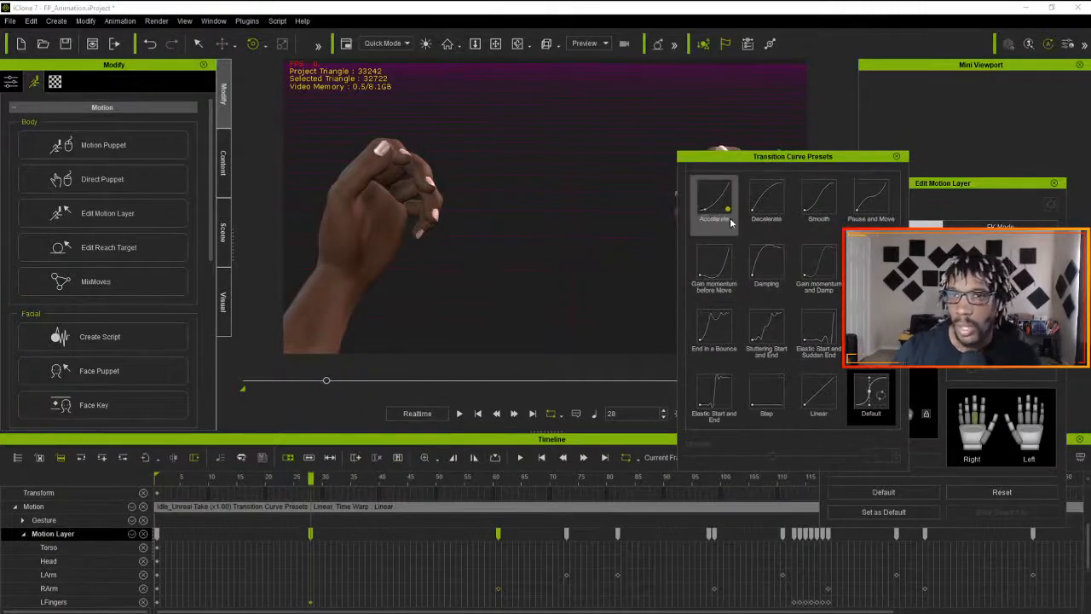
{"action": "left_click", "coordinate": [760, 213]}
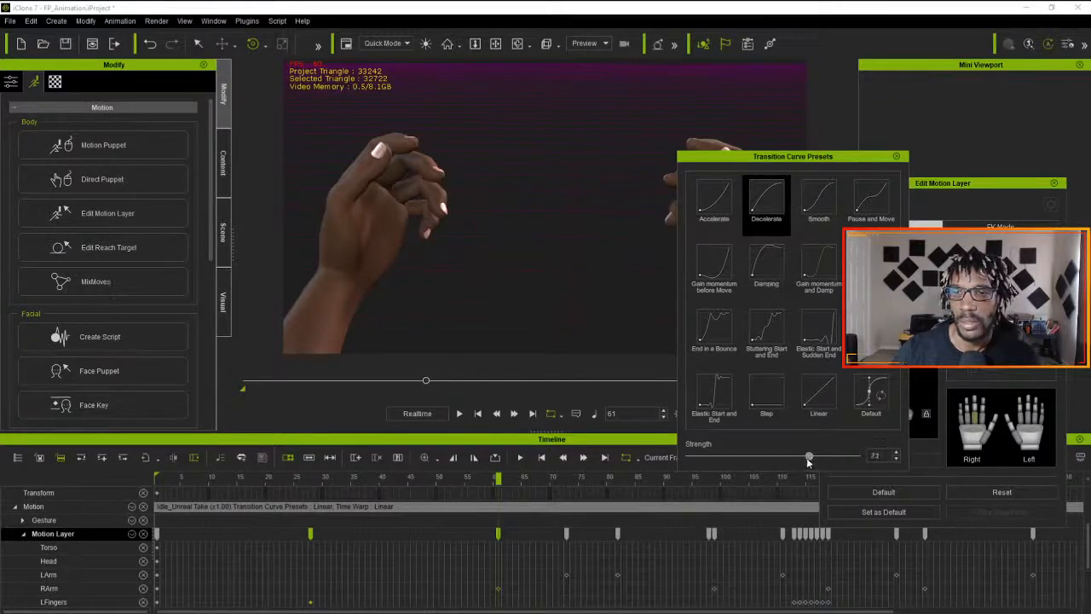
{"action": "left_click_drag", "start_coordinate": [811, 459], "coordinate": [814, 458]}
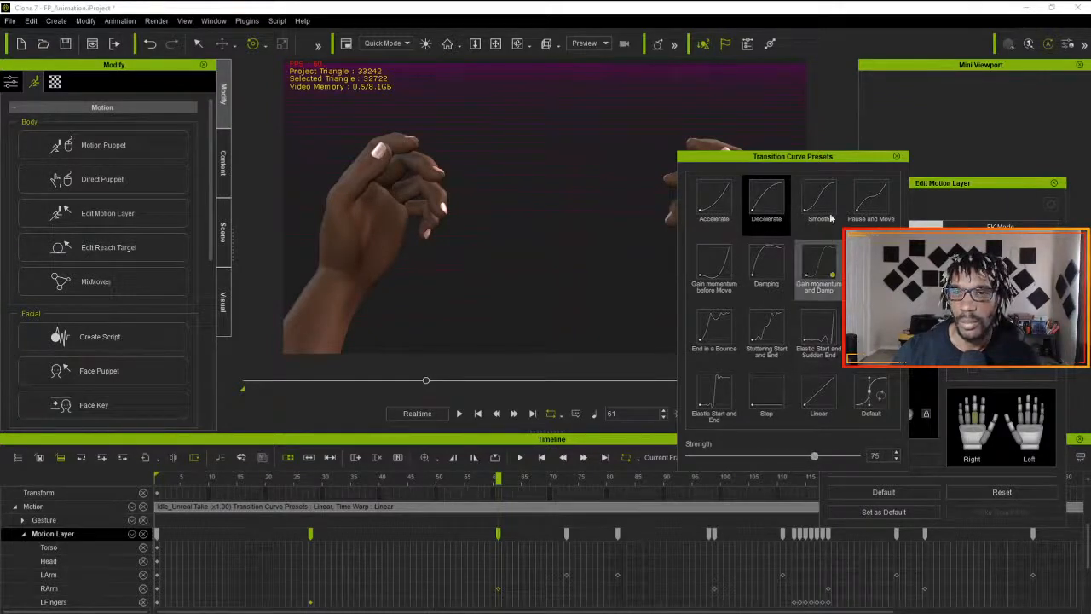
{"action": "left_click", "coordinate": [775, 199]}
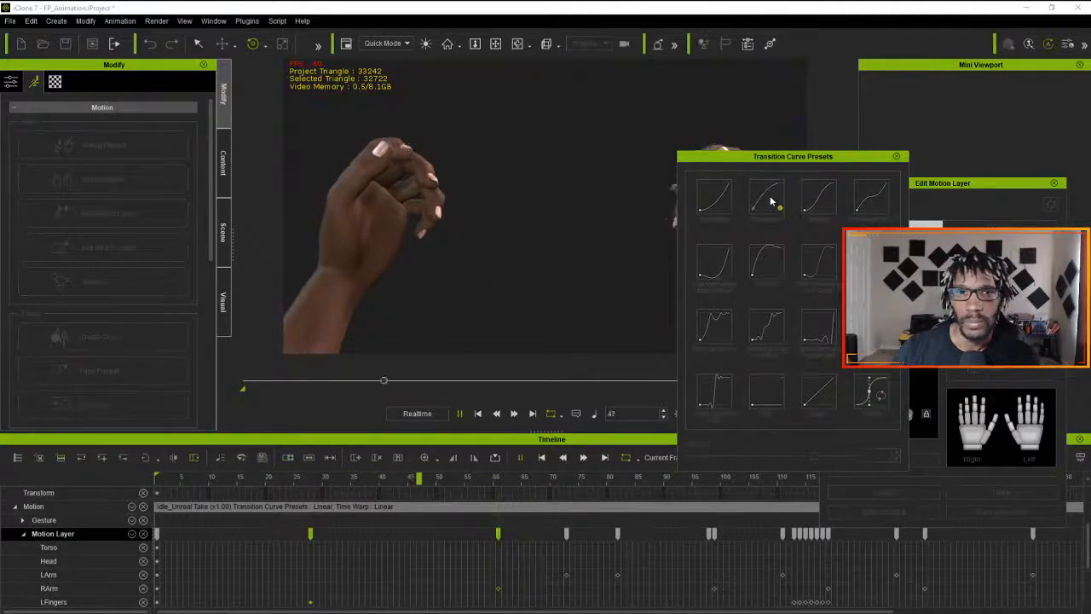
{"action": "left_click_drag", "start_coordinate": [857, 157], "coordinate": [927, 142]}
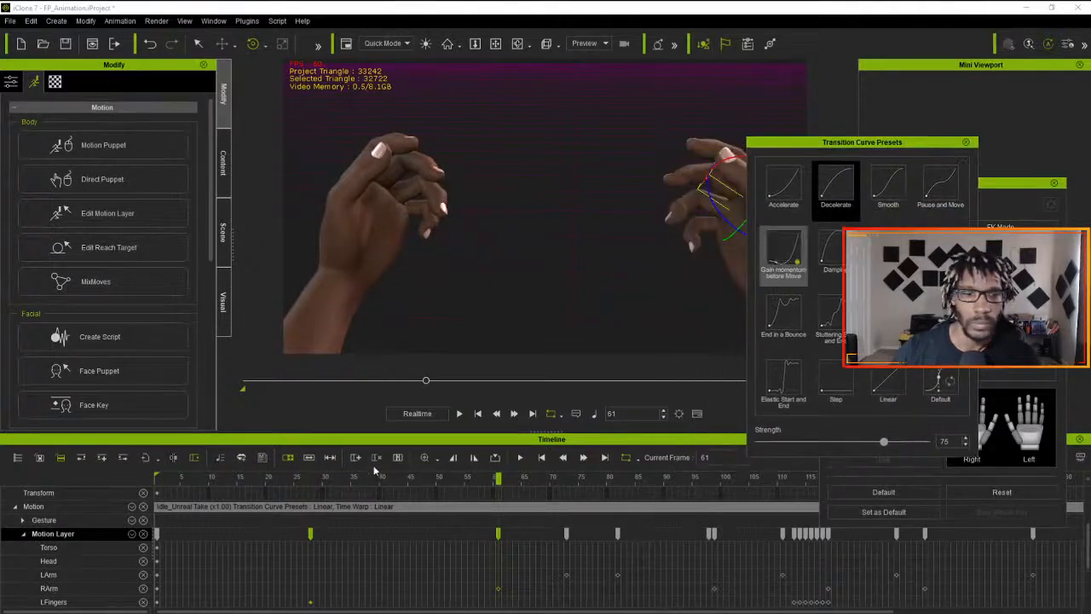
- Deselect the keys and play the animation to check the decelerated finger motion
{"action": "left_click", "coordinate": [175, 494]}
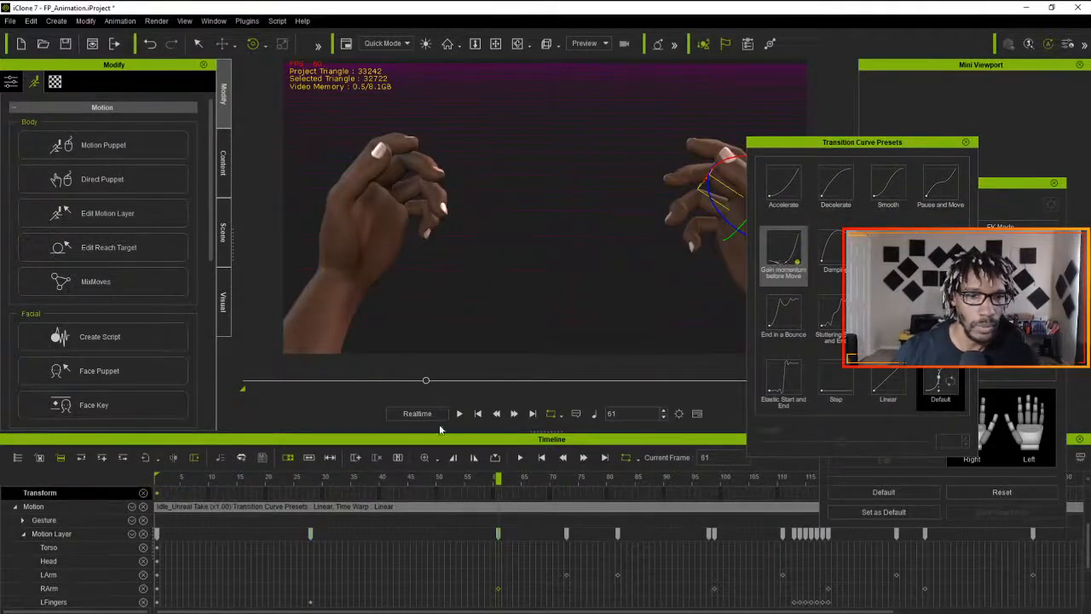
{"action": "left_click", "coordinate": [465, 414]}
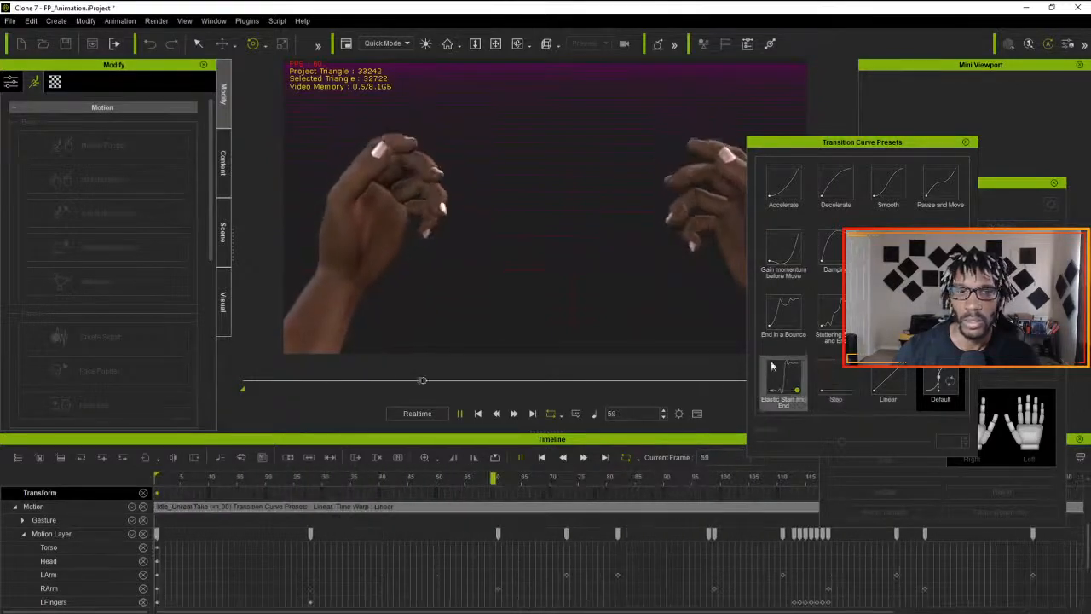
{"action": "left_click", "coordinate": [459, 414]}
- Compare transition curves on the Motion Layer keys at frames 1 and 28, apply Damping, preview it and close the presets
{"action": "left_click", "coordinate": [158, 532]}
{"action": "left_click_drag", "start_coordinate": [353, 530], "coordinate": [151, 535]}
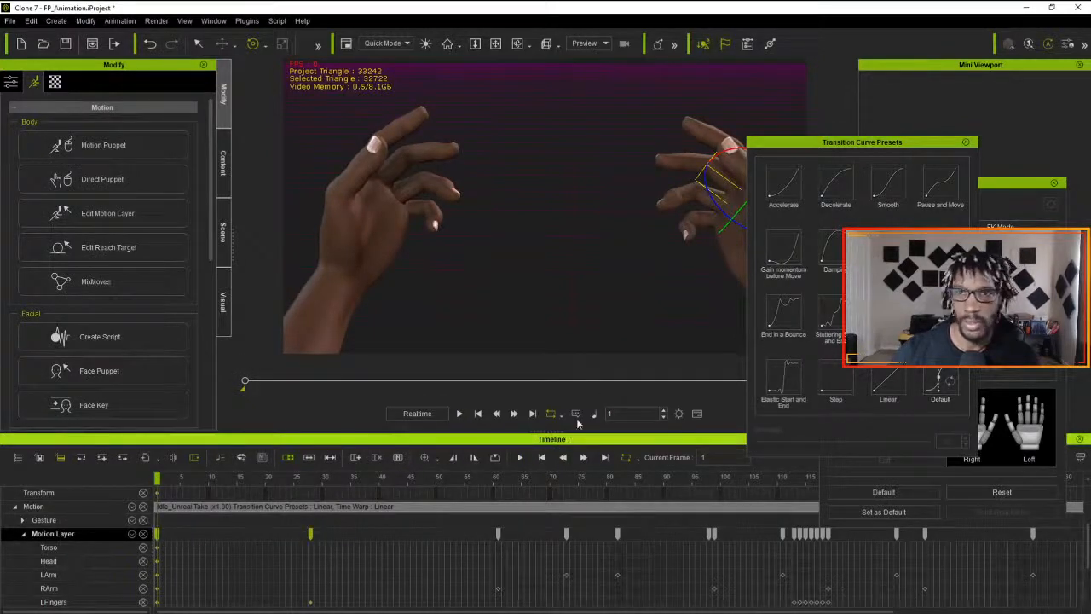
{"action": "left_click", "coordinate": [895, 200]}
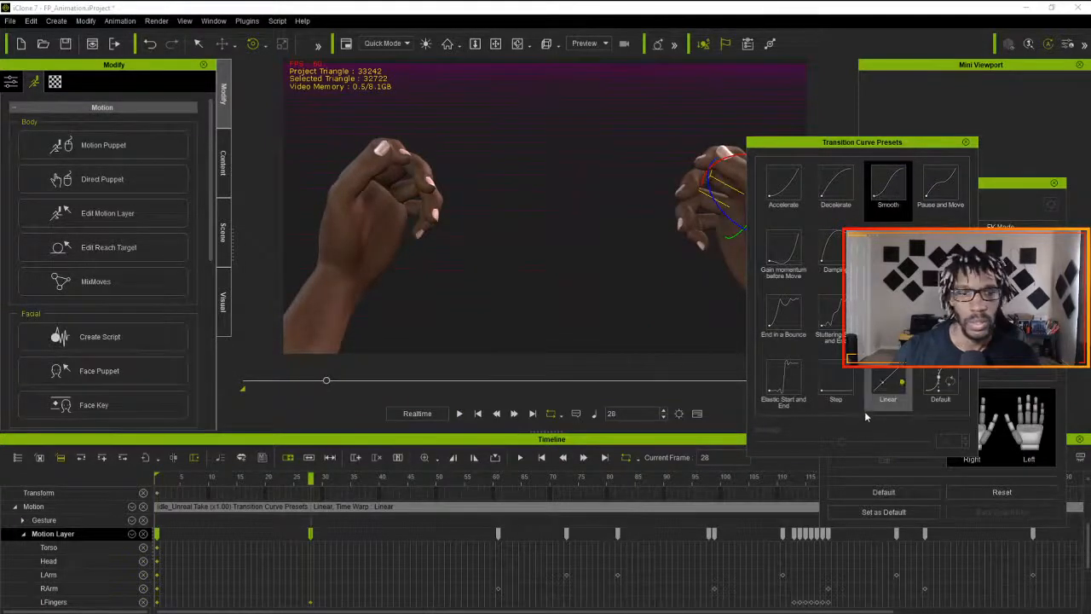
{"action": "left_click", "coordinate": [899, 195]}
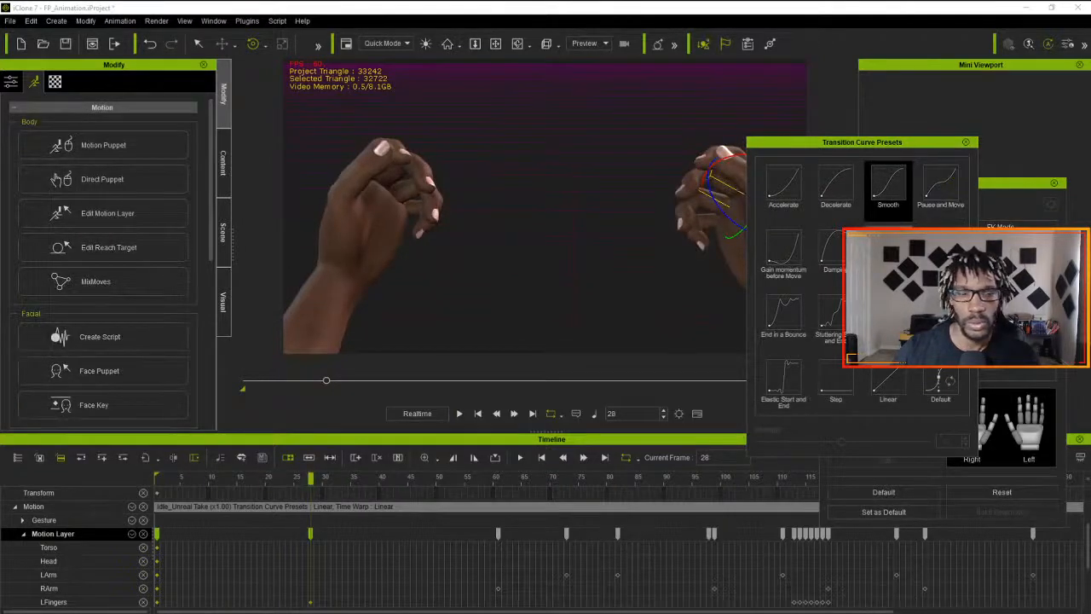
{"action": "left_click", "coordinate": [833, 190]}
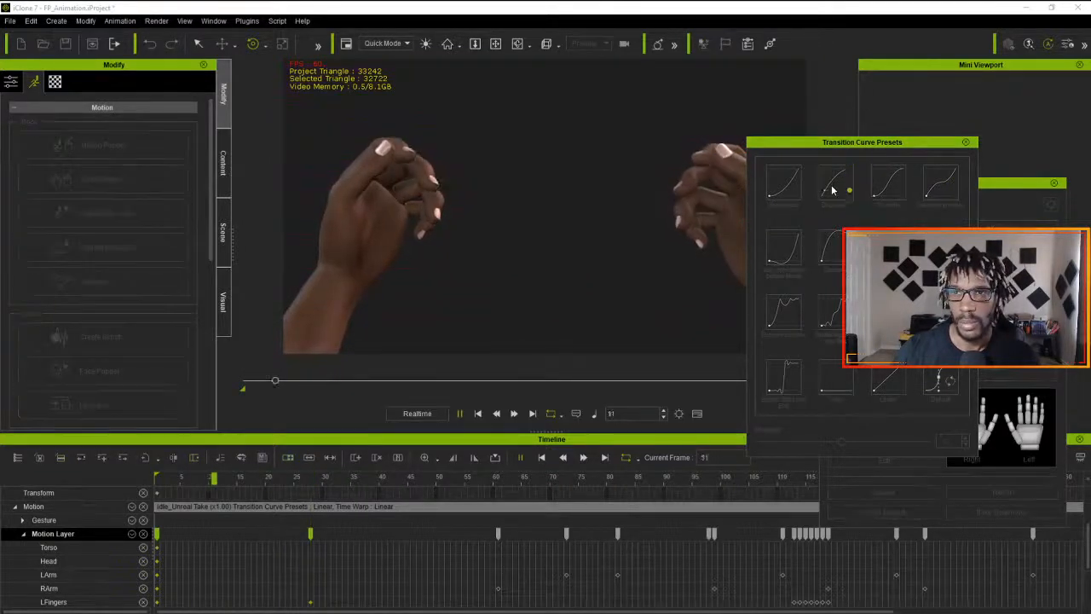
{"action": "left_click", "coordinate": [788, 193]}
{"action": "left_click", "coordinate": [935, 189]}
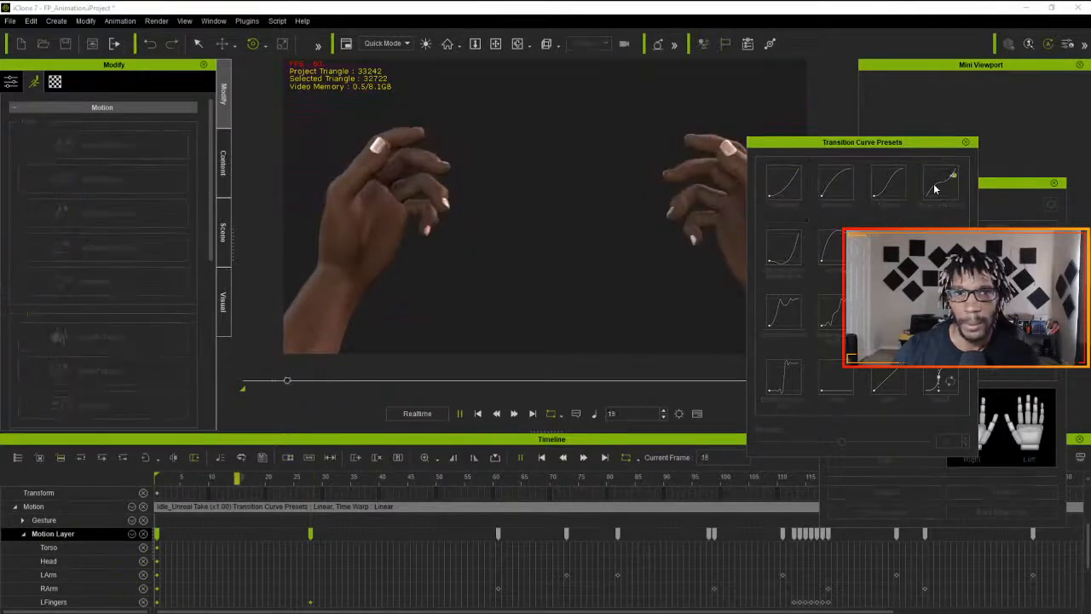
{"action": "left_click", "coordinate": [838, 256]}
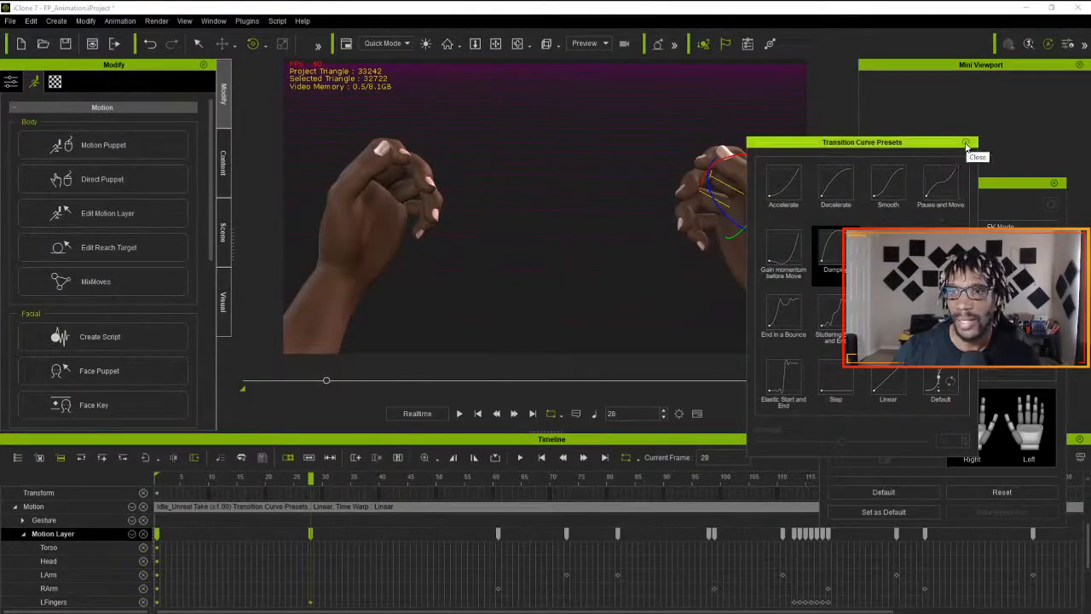
{"action": "key", "text": "space"}
{"action": "key", "text": "space"}
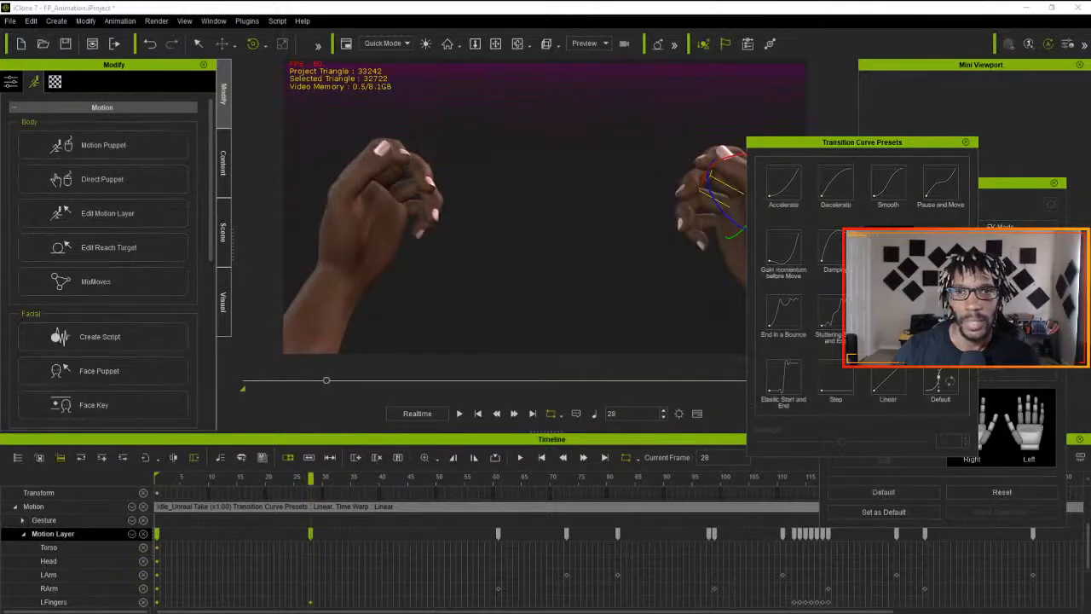
{"action": "left_click", "coordinate": [966, 143]}
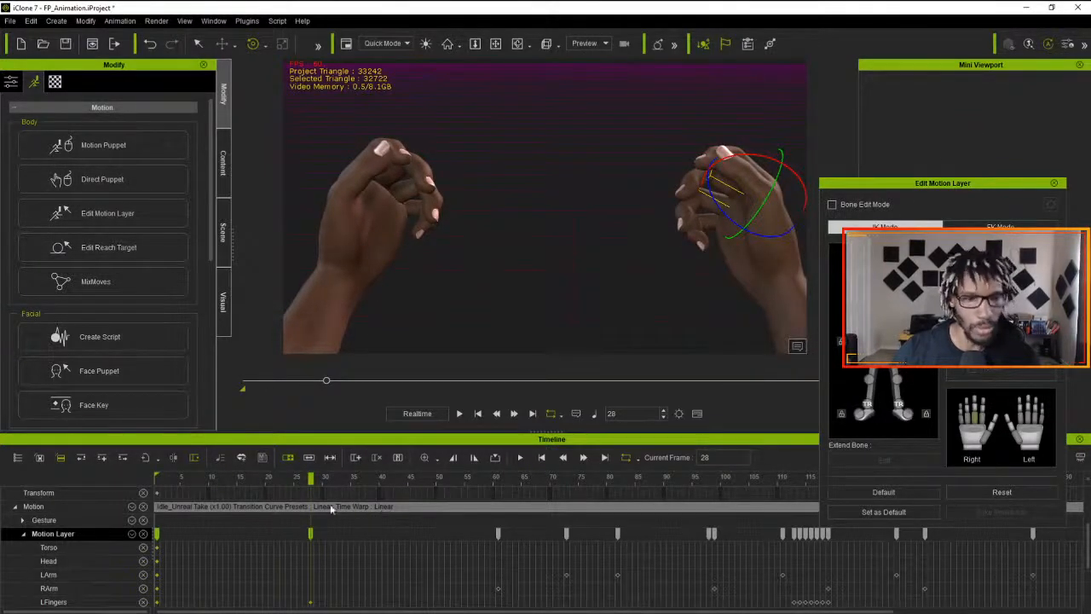
- Play the animation from frame 1 to check the damped finger transition, and stop playback
{"action": "left_click_drag", "start_coordinate": [310, 479], "coordinate": [71, 519]}
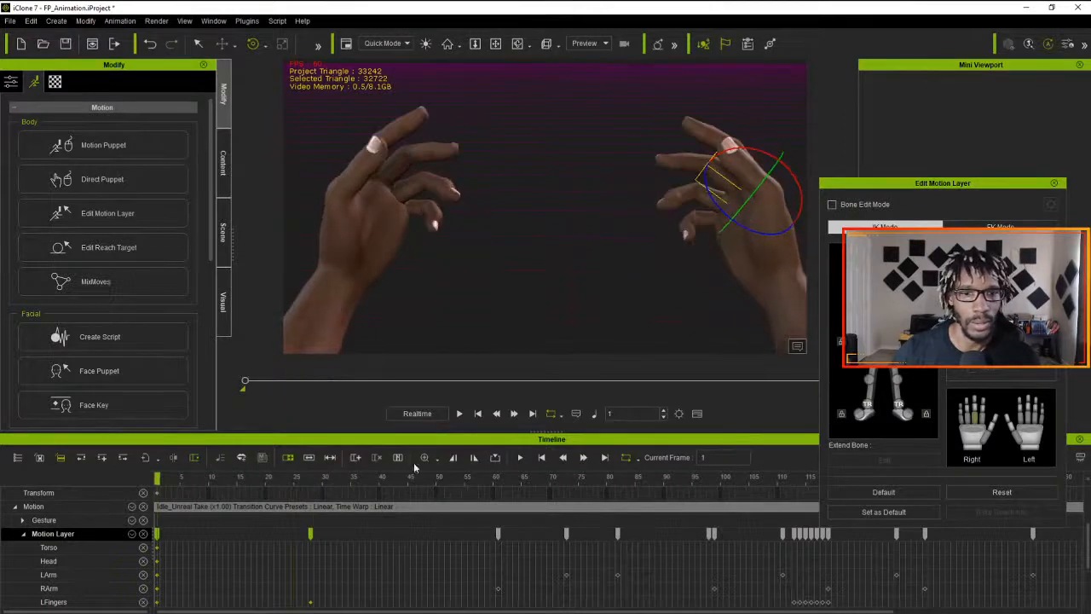
{"action": "left_click", "coordinate": [458, 413]}
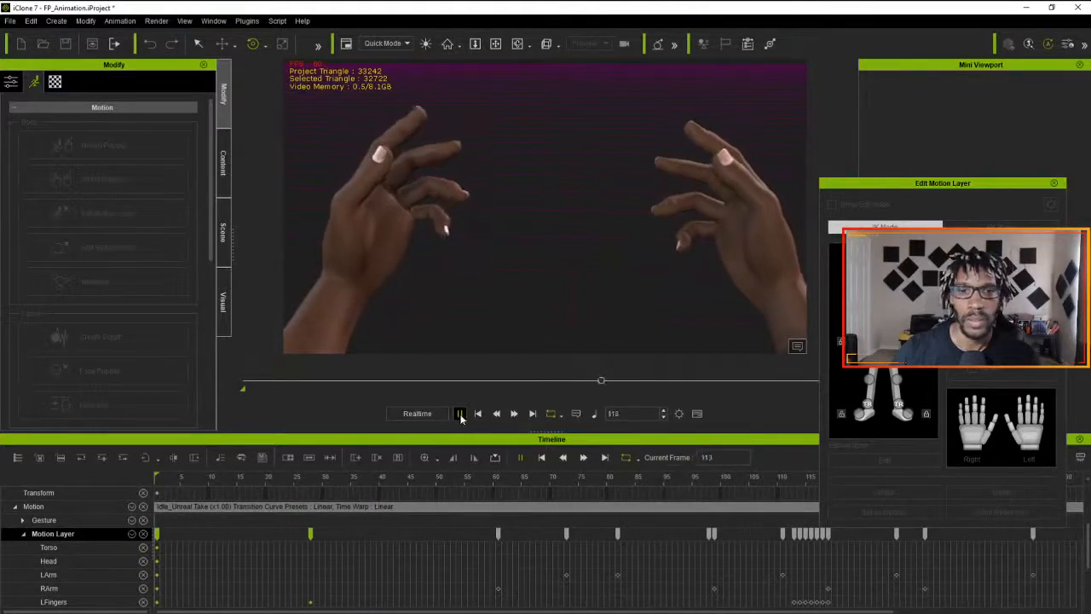
{"action": "left_click", "coordinate": [459, 415]}
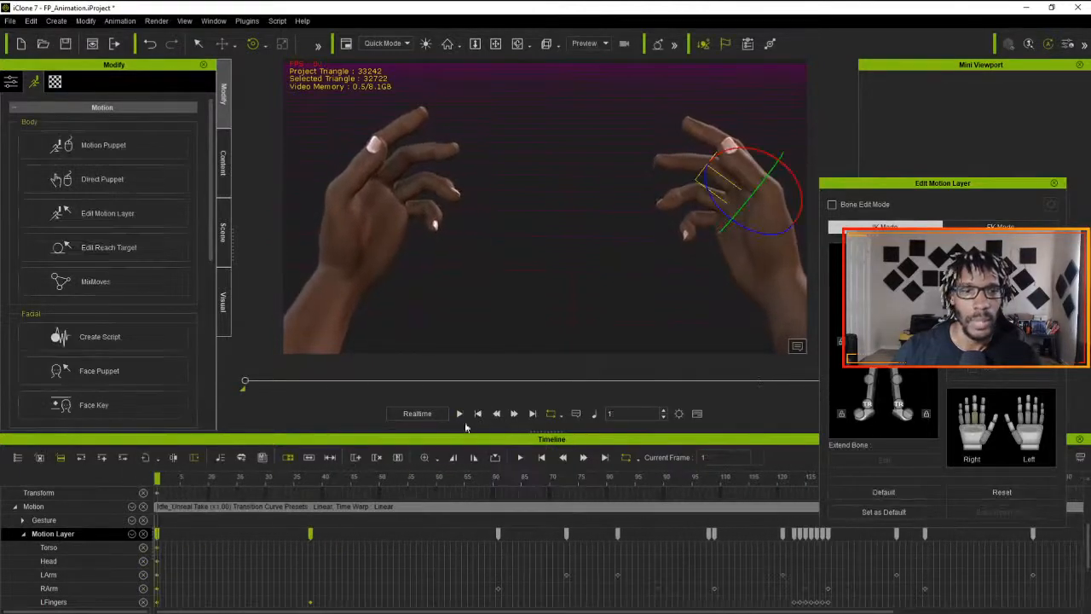
- Apply the Linear transition curve to the Motion Layer keys at frames 1 and 28, close the presets and preview the animation
{"action": "right_click", "coordinate": [310, 533]}
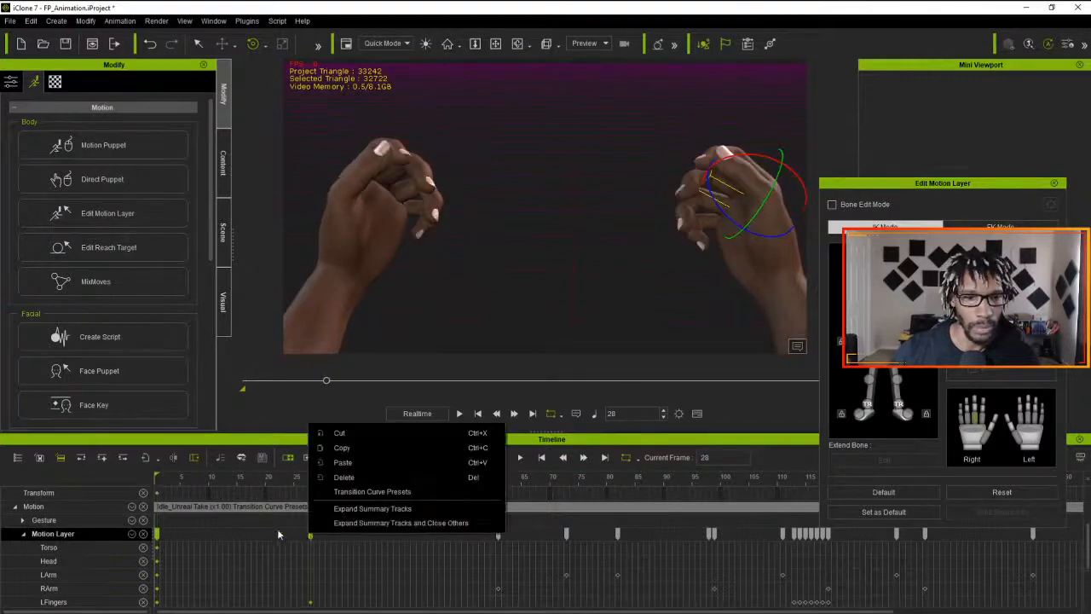
{"action": "left_click", "coordinate": [363, 491]}
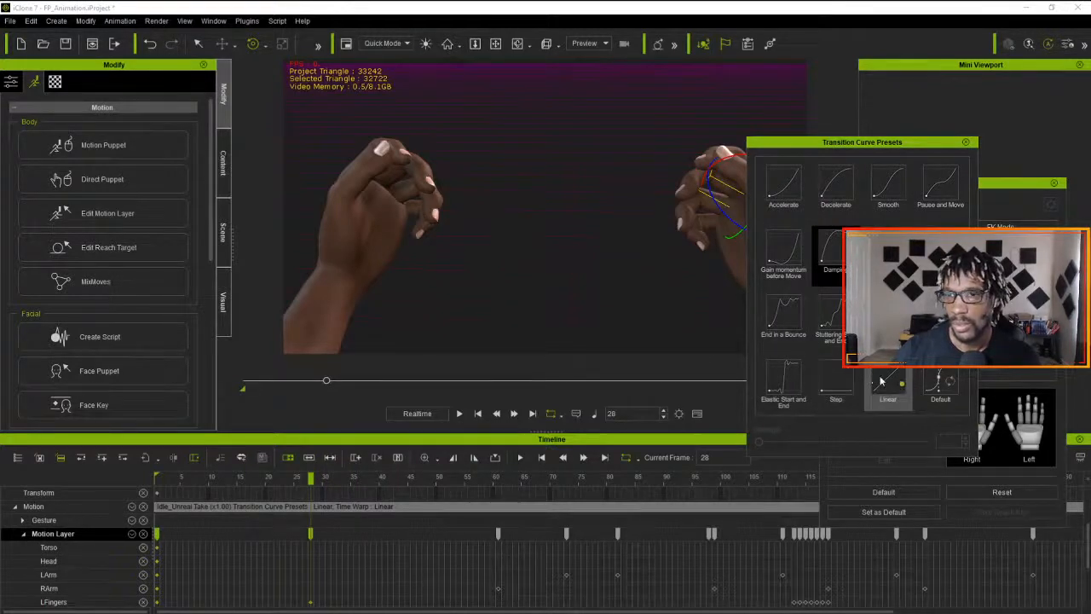
{"action": "key", "text": "space"}
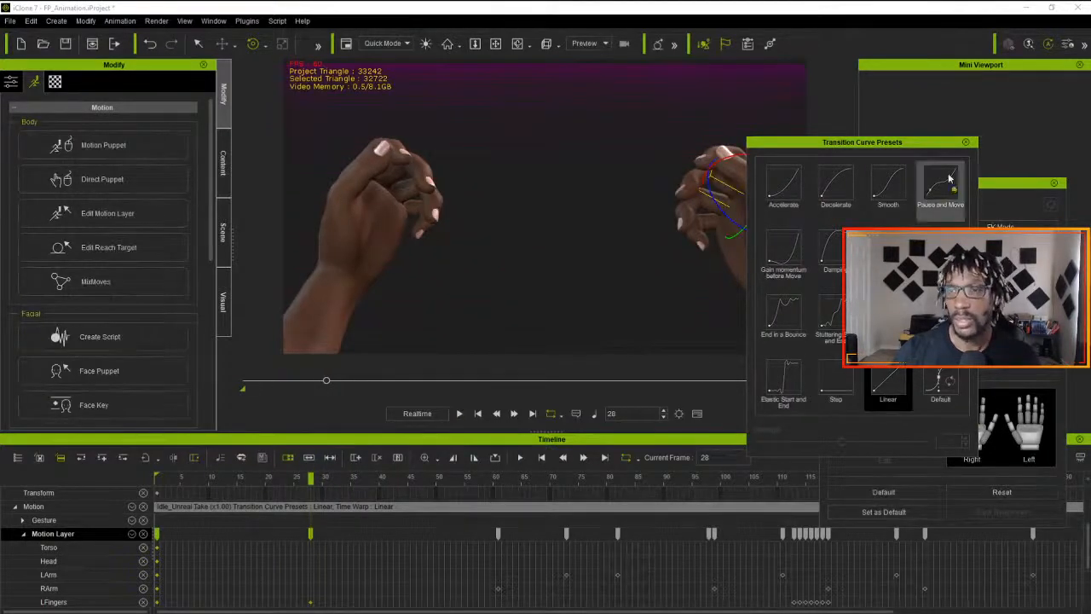
{"action": "left_click", "coordinate": [966, 143]}
{"action": "left_click", "coordinate": [460, 414]}
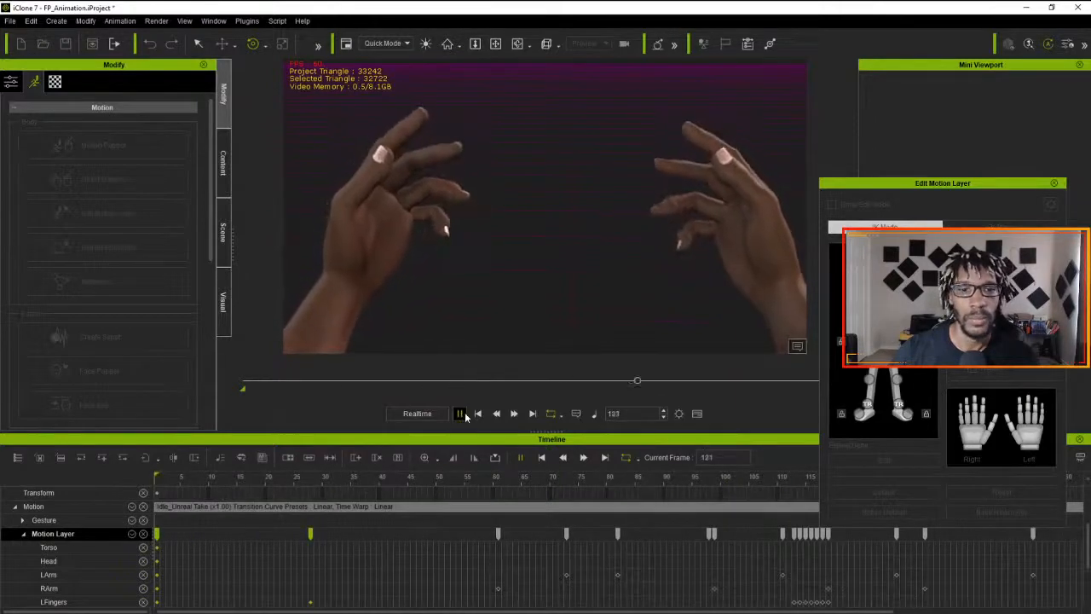
{"action": "key", "text": "space"}
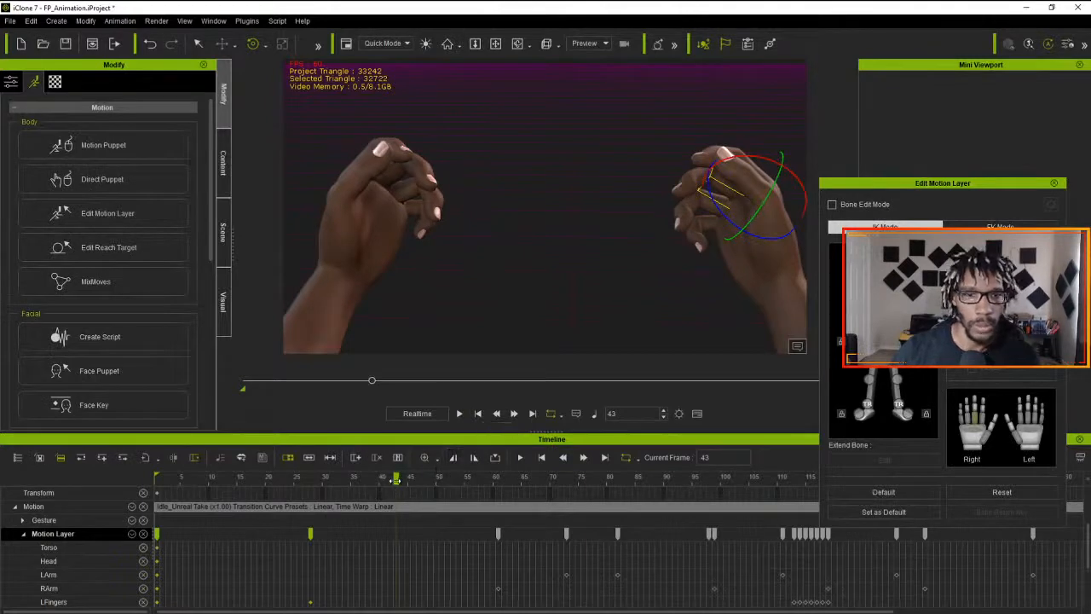
- Adjust the right index finger's pose at frame 35, play the animation and return to frame 1
{"action": "left_click_drag", "start_coordinate": [396, 480], "coordinate": [328, 493]}
{"action": "left_click_drag", "start_coordinate": [260, 497], "coordinate": [343, 531]}
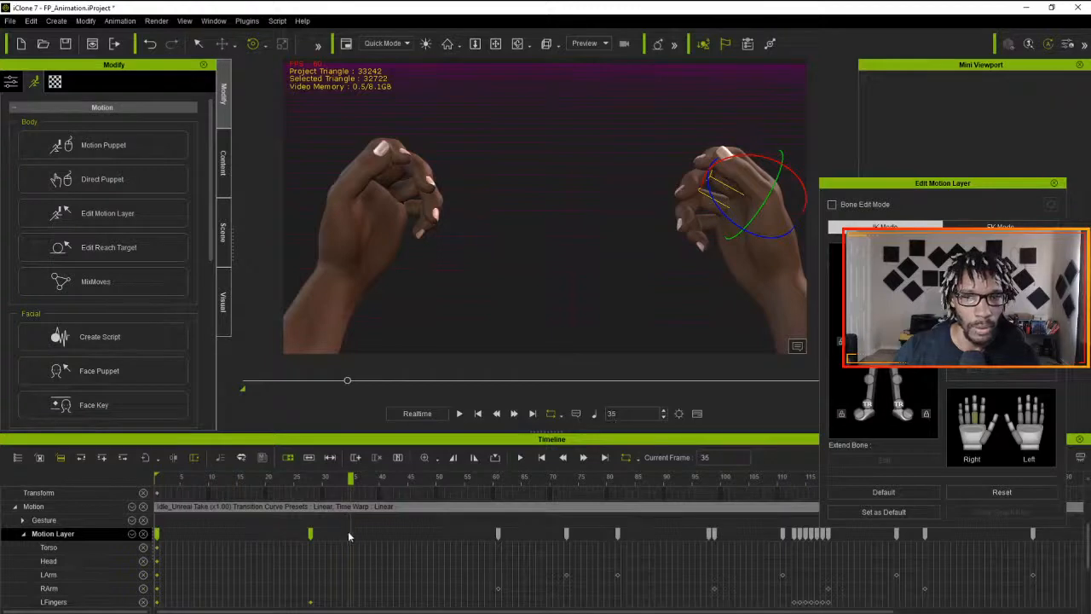
{"action": "left_click", "coordinate": [984, 419]}
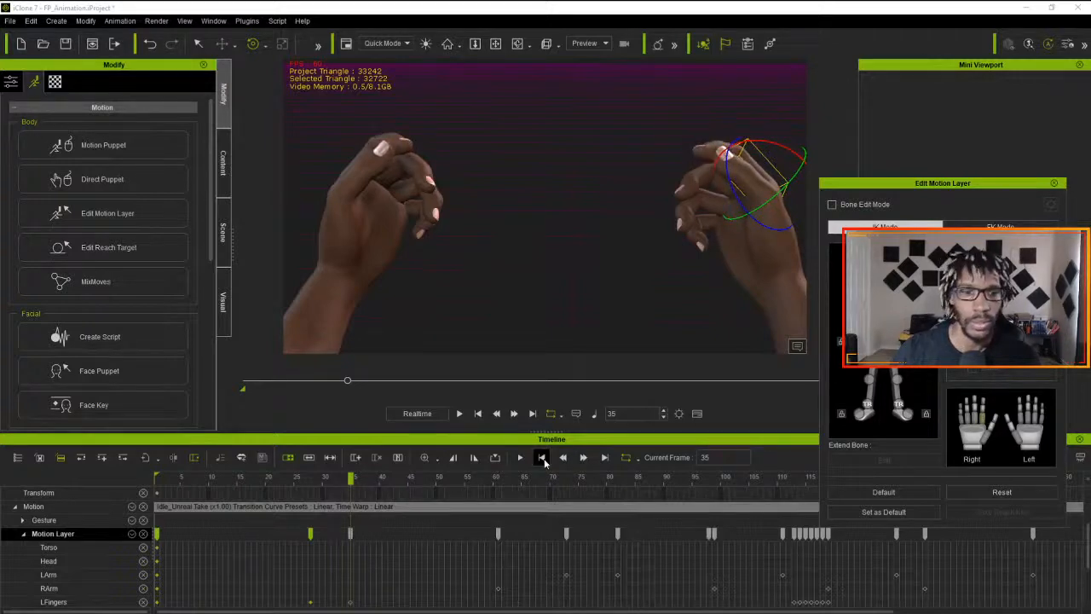
{"action": "key", "text": "space"}
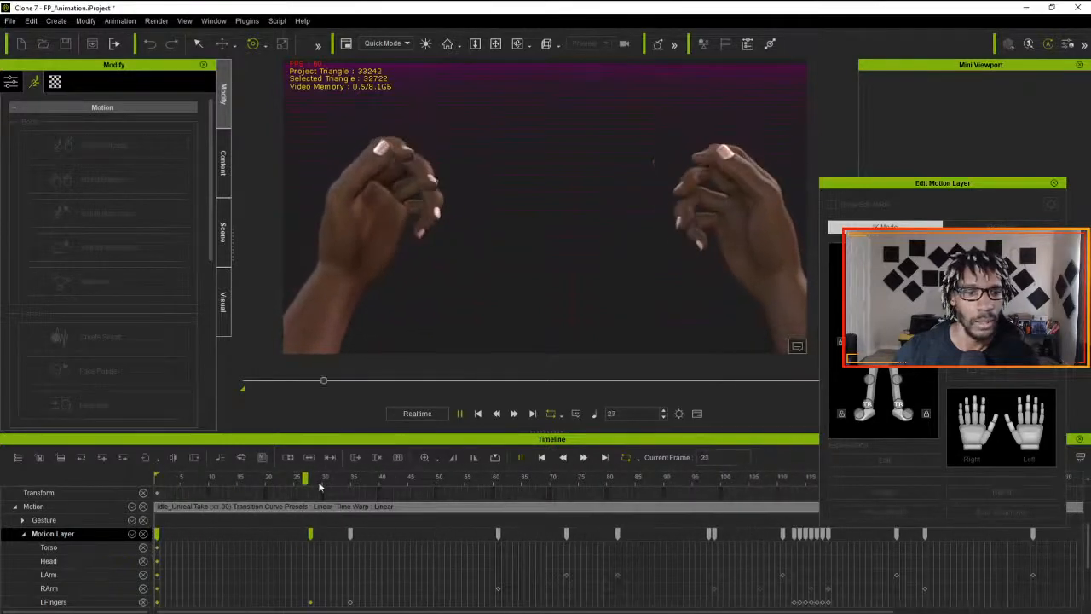
{"action": "key", "text": "space"}
{"action": "left_click_drag", "start_coordinate": [96, 486], "coordinate": [19, 481]}
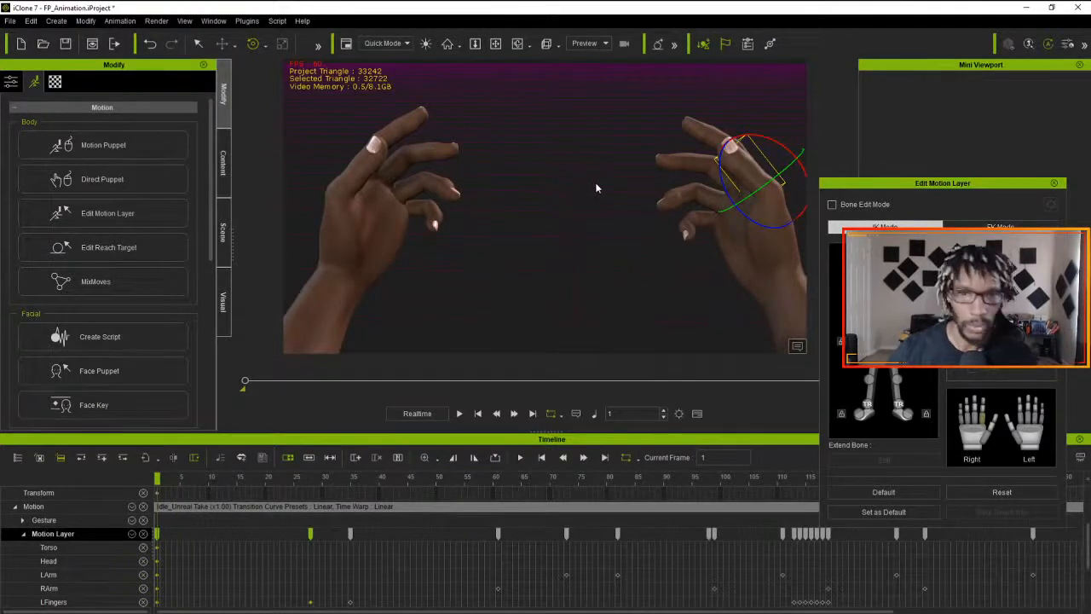
- Flatten all parts of the Idle_Unreal motion clip
{"action": "right_click_drag", "start_coordinate": [597, 189], "coordinate": [270, 161], "text": "alt"}
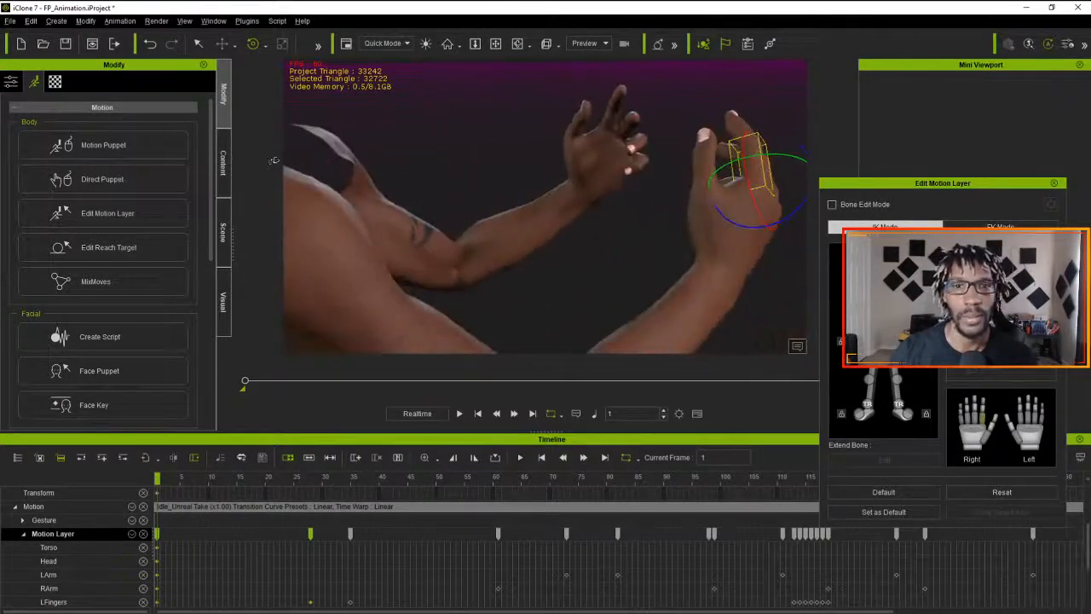
{"action": "key", "text": "alt+a"}
{"action": "left_click", "coordinate": [293, 156]}
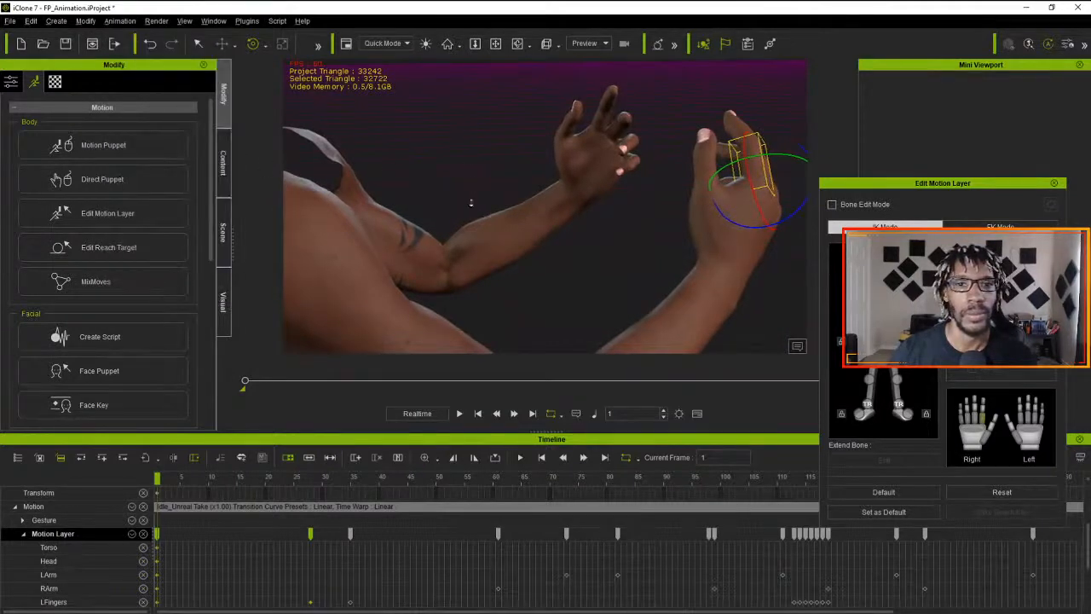
{"action": "scroll", "coordinate": [469, 221], "scroll_direction": "down", "scroll_amount": 5}
{"action": "scroll", "coordinate": [469, 209], "scroll_direction": "up", "scroll_amount": 2}
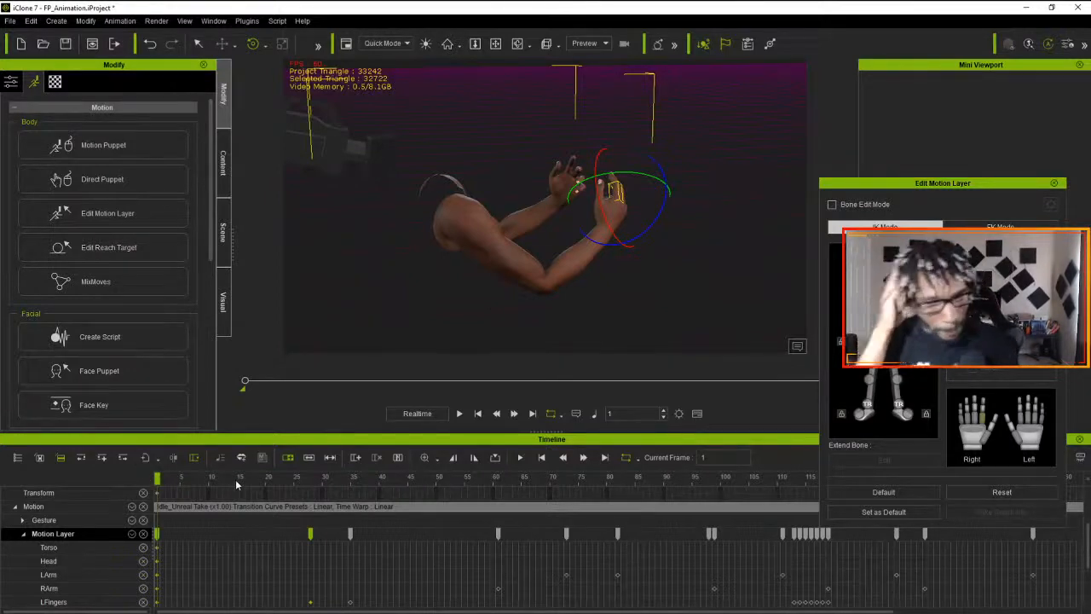
{"action": "left_click", "coordinate": [250, 505]}
{"action": "right_click", "coordinate": [249, 505]}
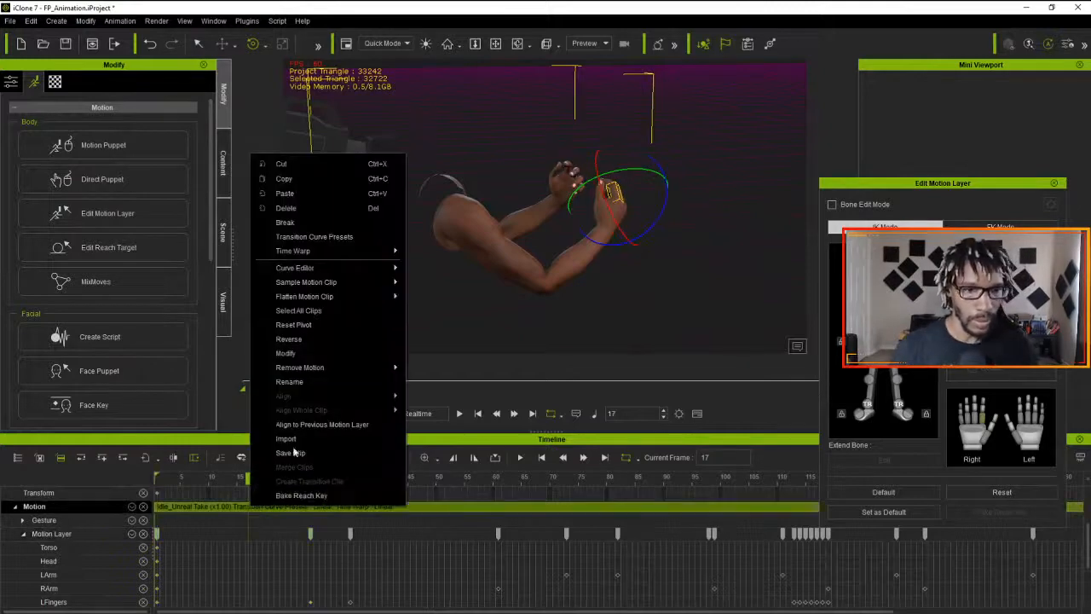
{"action": "mouse_move", "coordinate": [355, 302]}
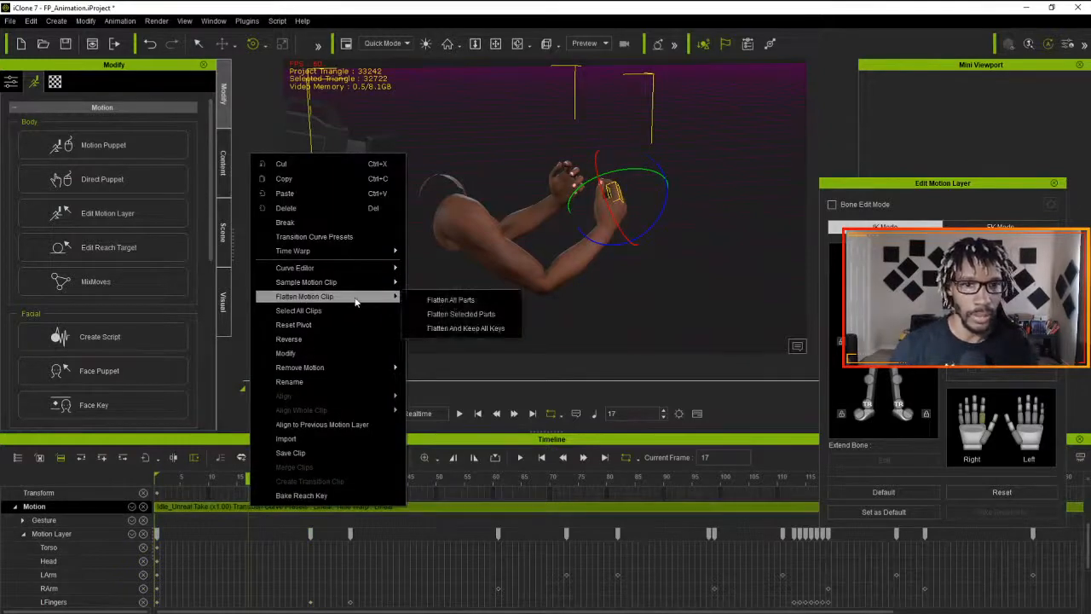
{"action": "left_click", "coordinate": [436, 300]}
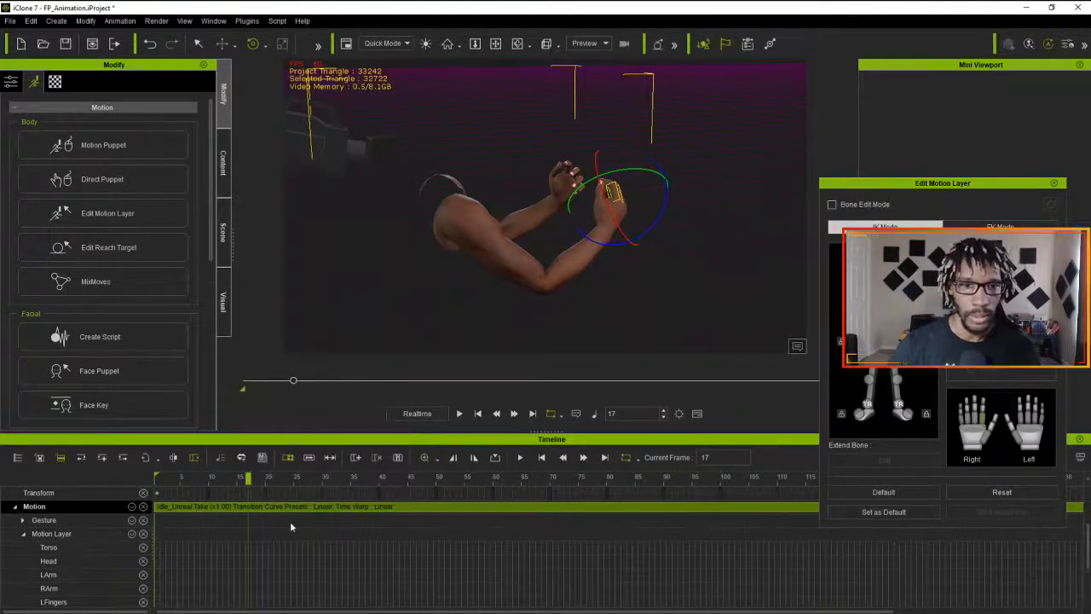
- Play and scrub the flattened animation from frame 1 to review the arm and finger motion
{"action": "left_click_drag", "start_coordinate": [251, 481], "coordinate": [102, 490]}
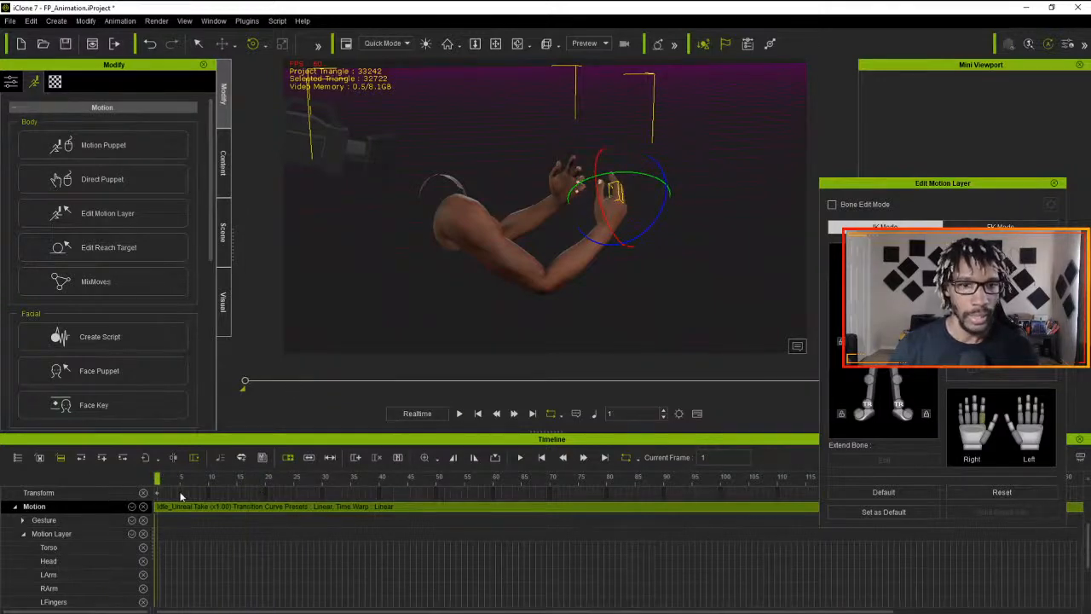
{"action": "key", "text": "space"}
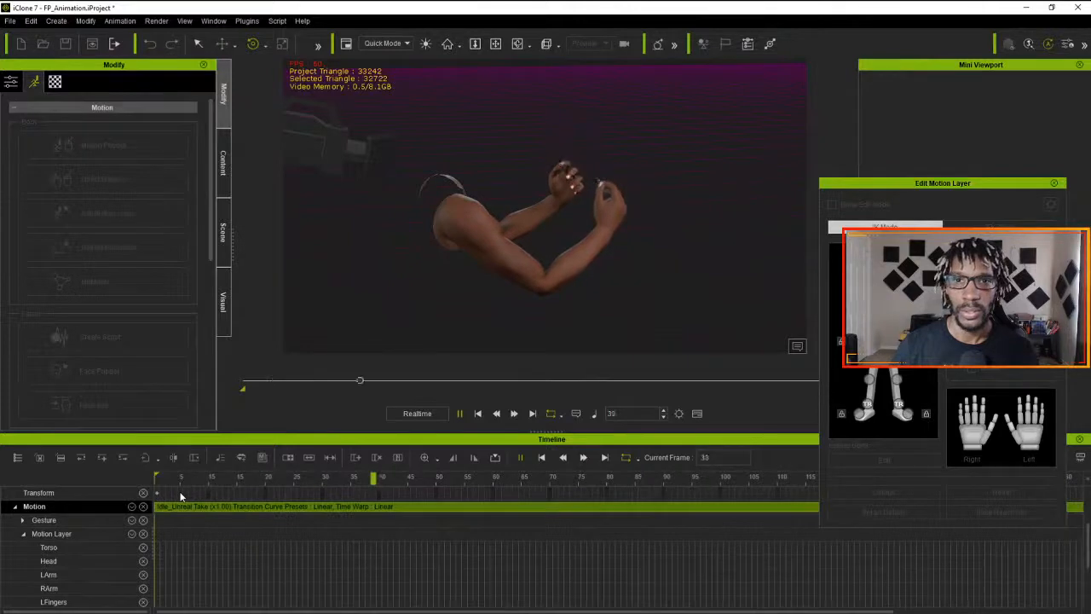
{"action": "key", "text": "space"}
{"action": "left_click_drag", "start_coordinate": [205, 487], "coordinate": [337, 491]}
{"action": "left_click_drag", "start_coordinate": [451, 499], "coordinate": [140, 487]}
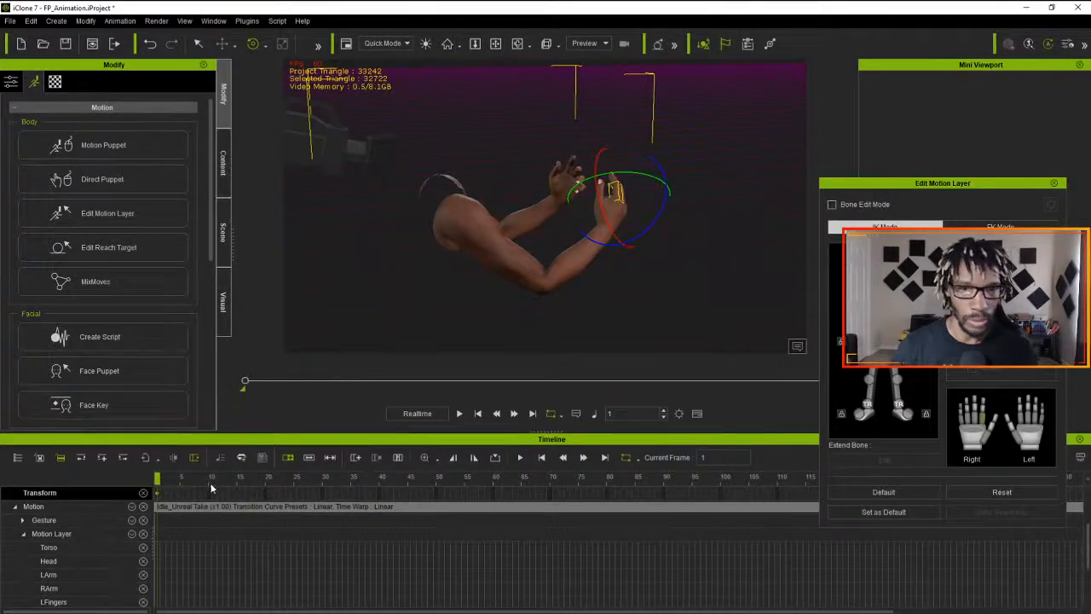
{"action": "key", "text": "space"}
{"action": "key", "text": "space"}
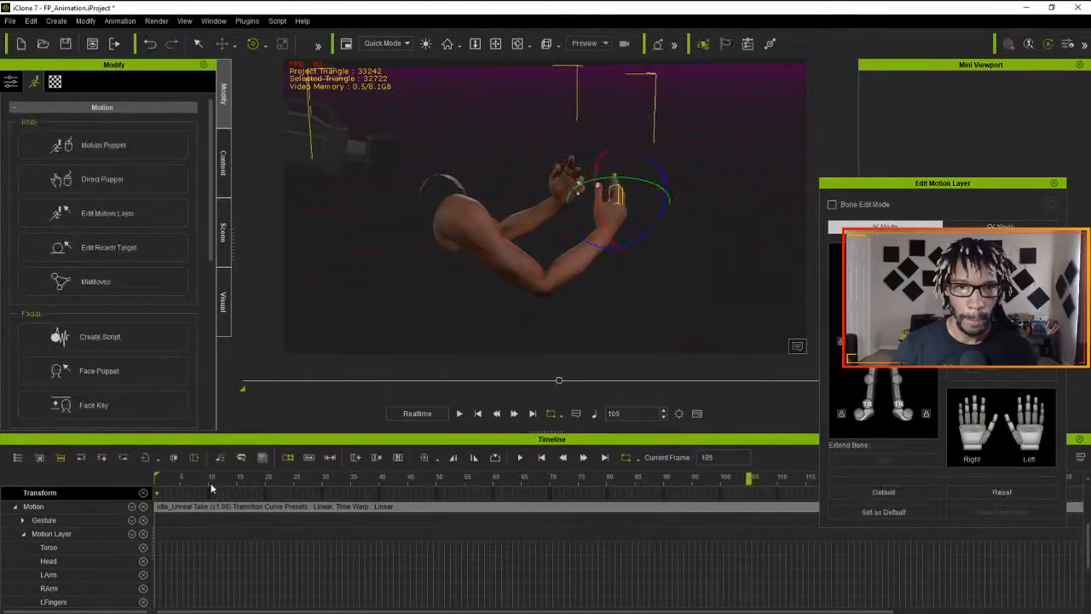
{"action": "left_click_drag", "start_coordinate": [750, 478], "coordinate": [717, 479]}
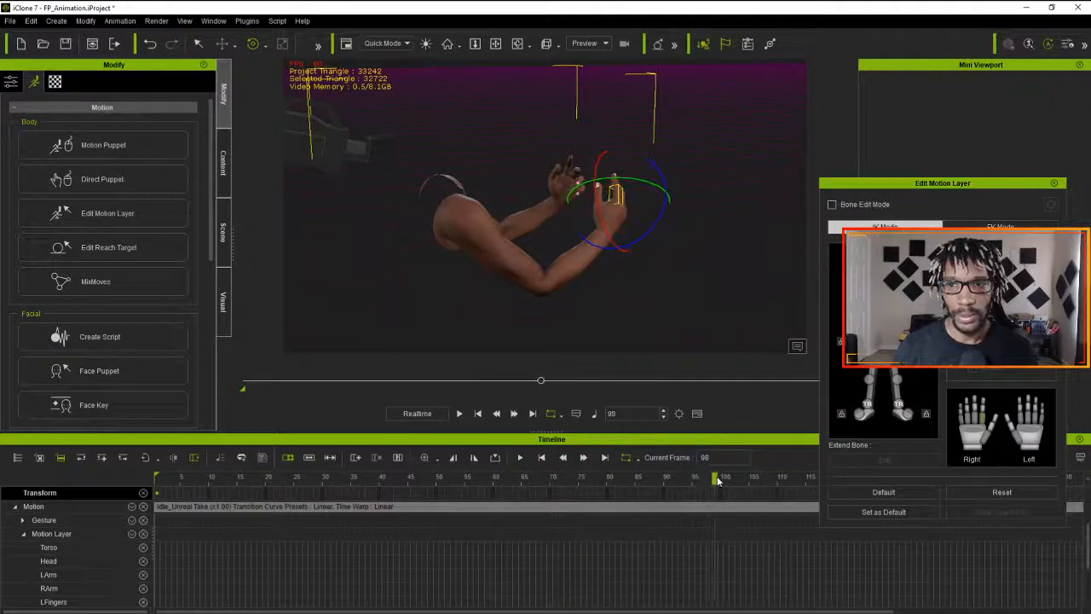
- Rotate the upper torso slightly at frame 99 and play the animation from the start
{"action": "left_click", "coordinate": [866, 291]}
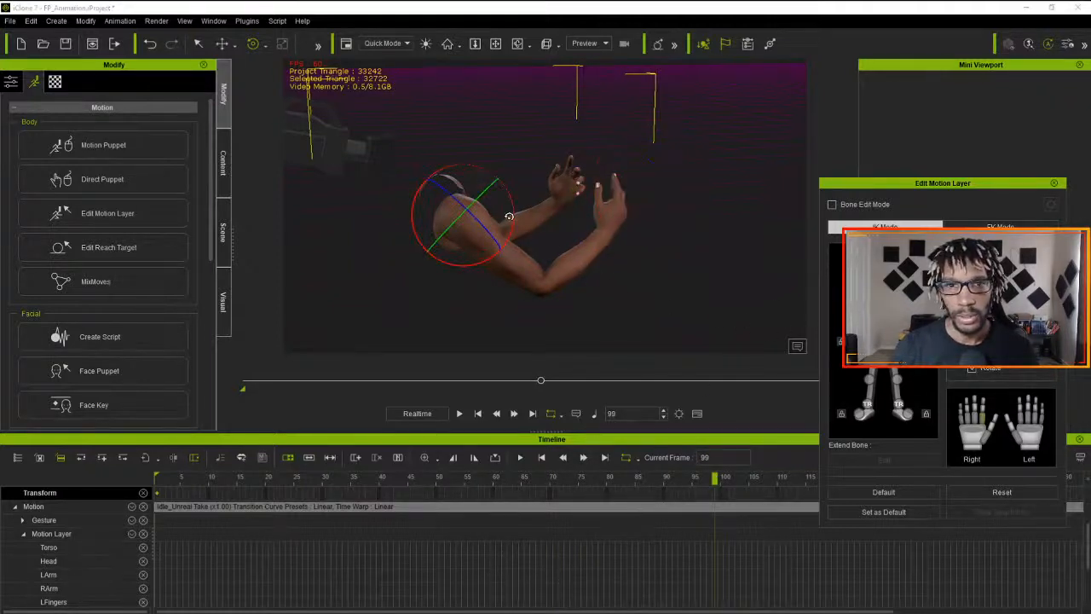
{"action": "left_click_drag", "start_coordinate": [510, 217], "coordinate": [509, 218]}
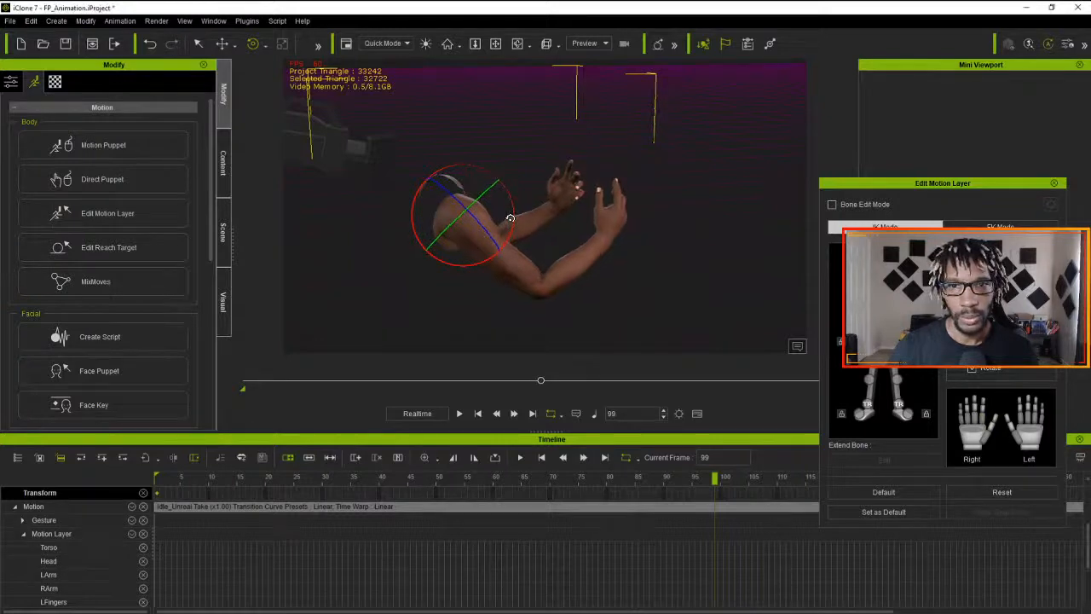
{"action": "left_click_drag", "start_coordinate": [714, 479], "coordinate": [121, 483]}
{"action": "left_click", "coordinate": [461, 414]}
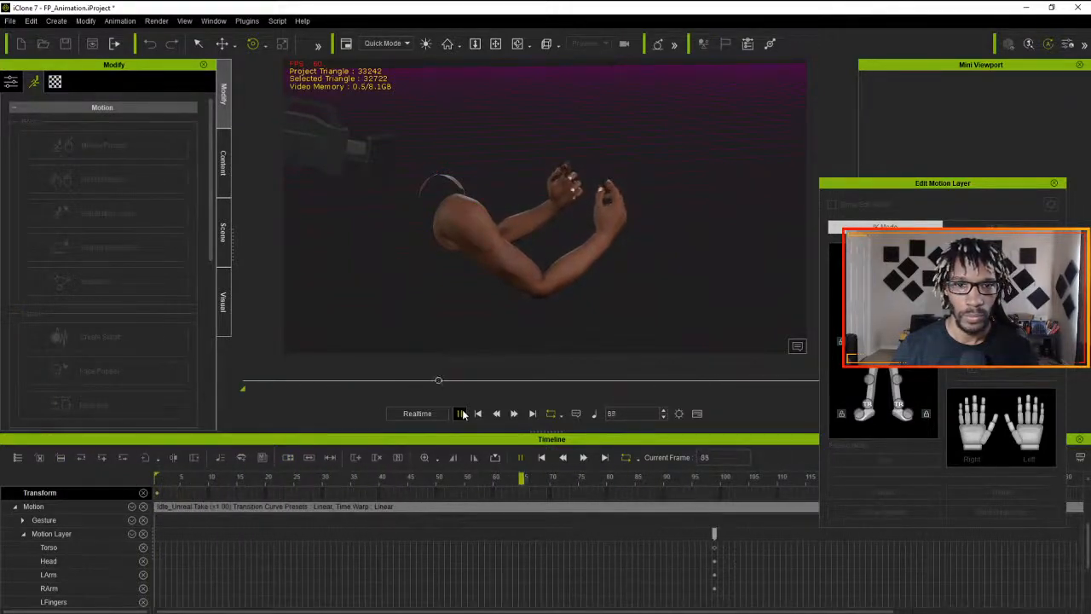
{"action": "left_click", "coordinate": [460, 414]}
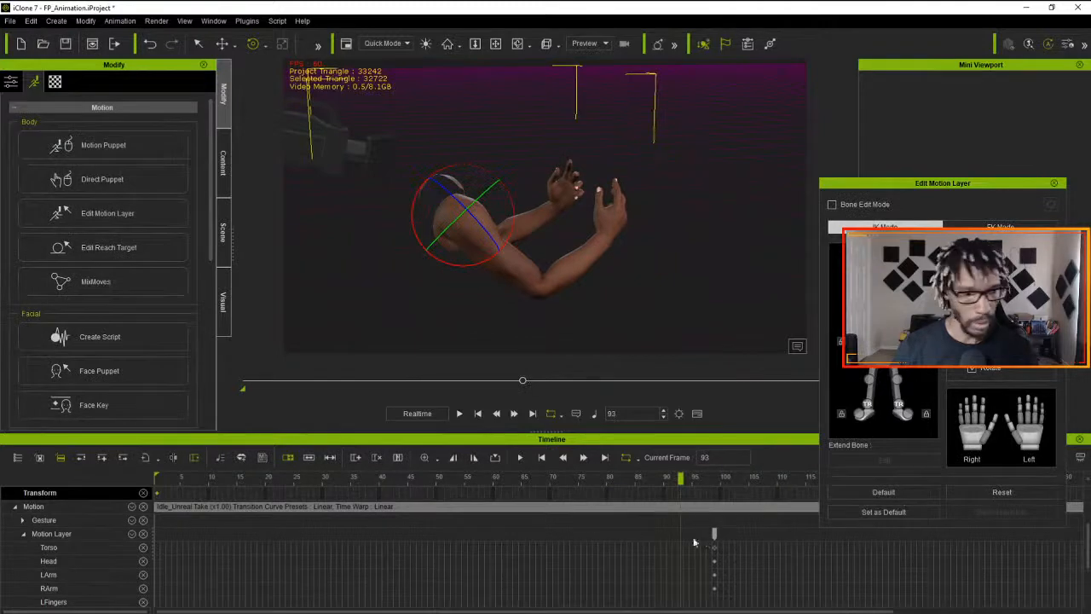
- Sample the Idle_Unreal motion clip into keys on the Motion Layer
{"action": "scroll", "coordinate": [506, 533], "scroll_direction": "up", "scroll_amount": 1}
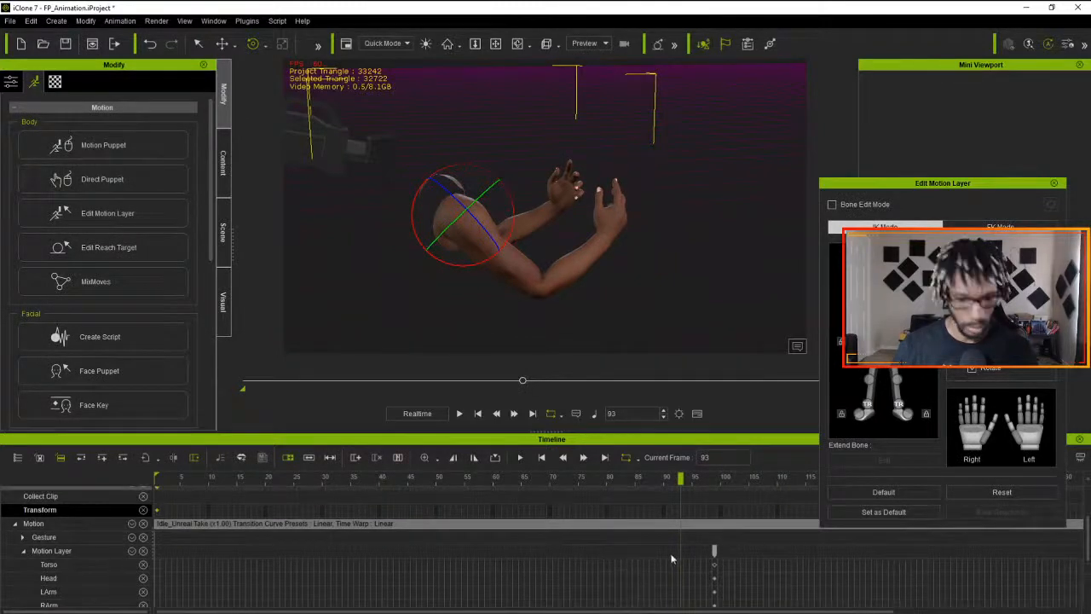
{"action": "right_click", "coordinate": [550, 518]}
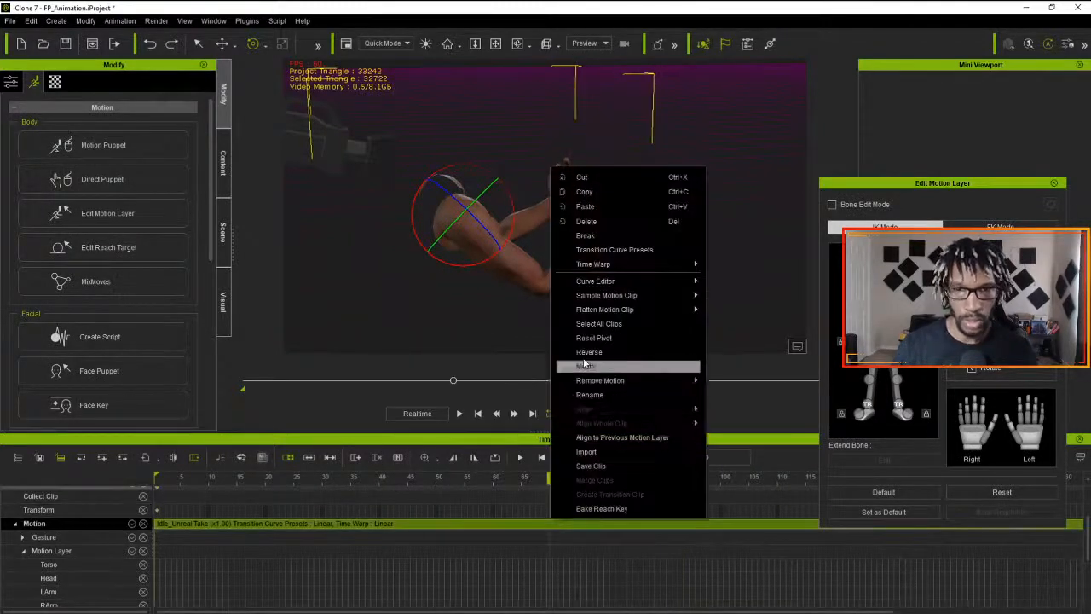
{"action": "mouse_move", "coordinate": [664, 301]}
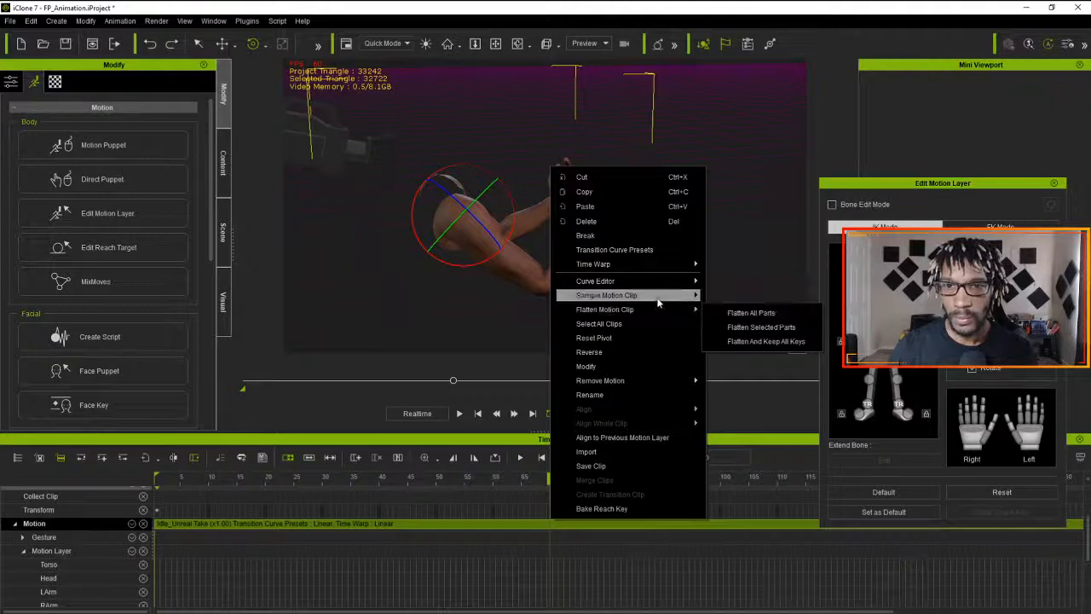
{"action": "left_click", "coordinate": [731, 300]}
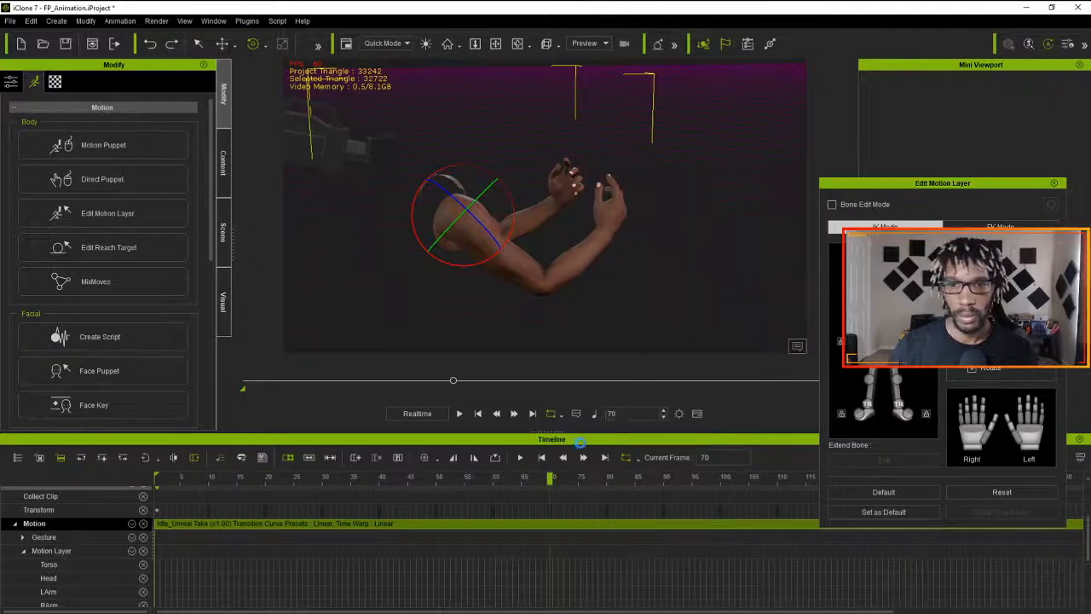
- Rotate the upper torso slightly at frame 76 on the Motion Layer and play the animation from the start
{"action": "left_click_drag", "start_coordinate": [550, 479], "coordinate": [402, 516]}
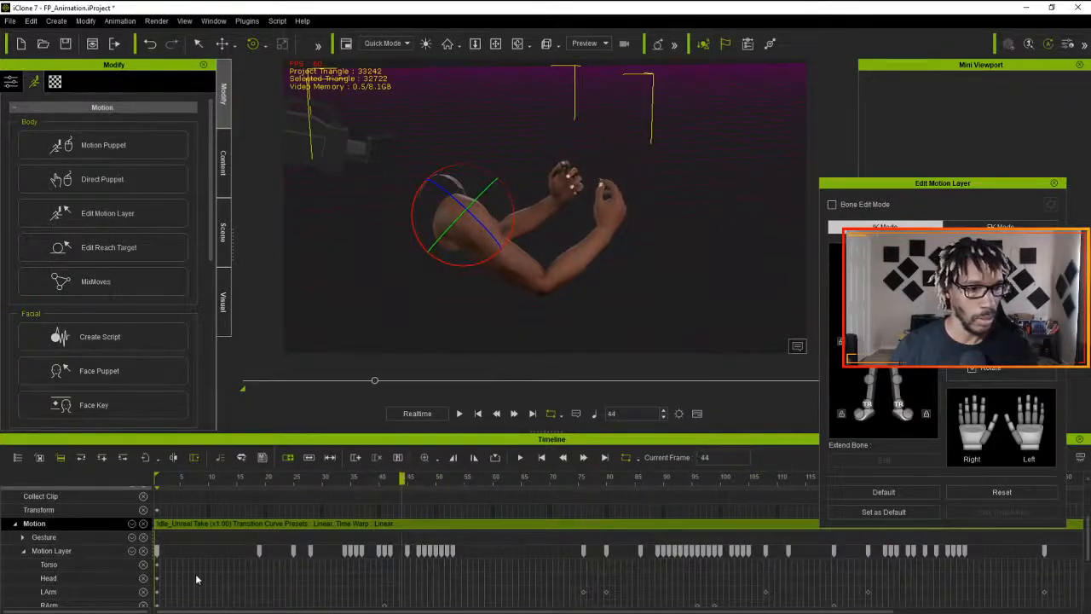
{"action": "scroll", "coordinate": [75, 561], "scroll_direction": "down", "scroll_amount": 4}
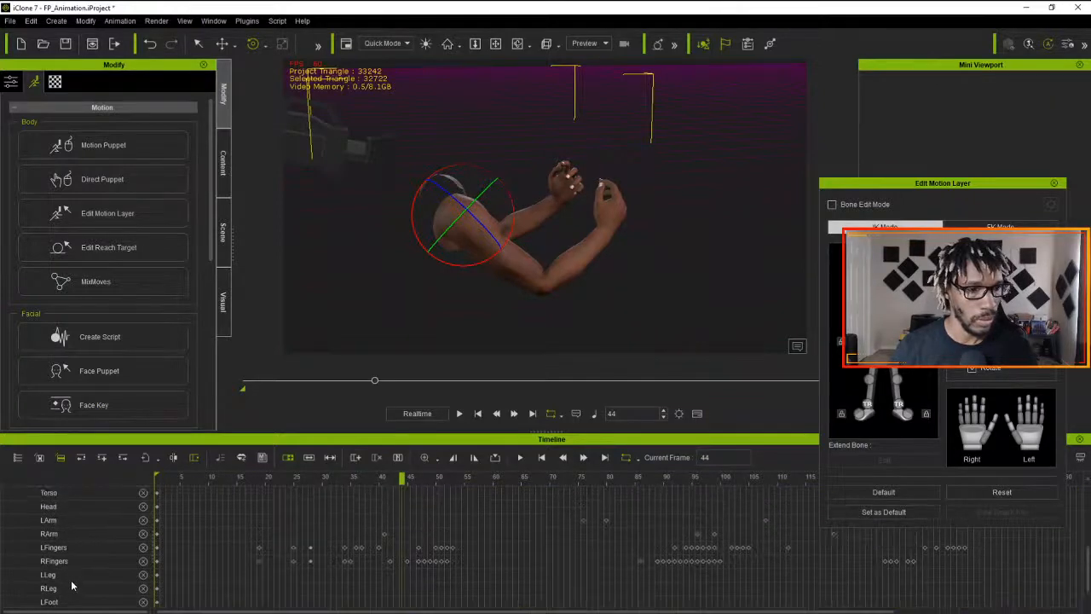
{"action": "scroll", "coordinate": [72, 585], "scroll_direction": "up", "scroll_amount": 1}
{"action": "left_click", "coordinate": [74, 554]}
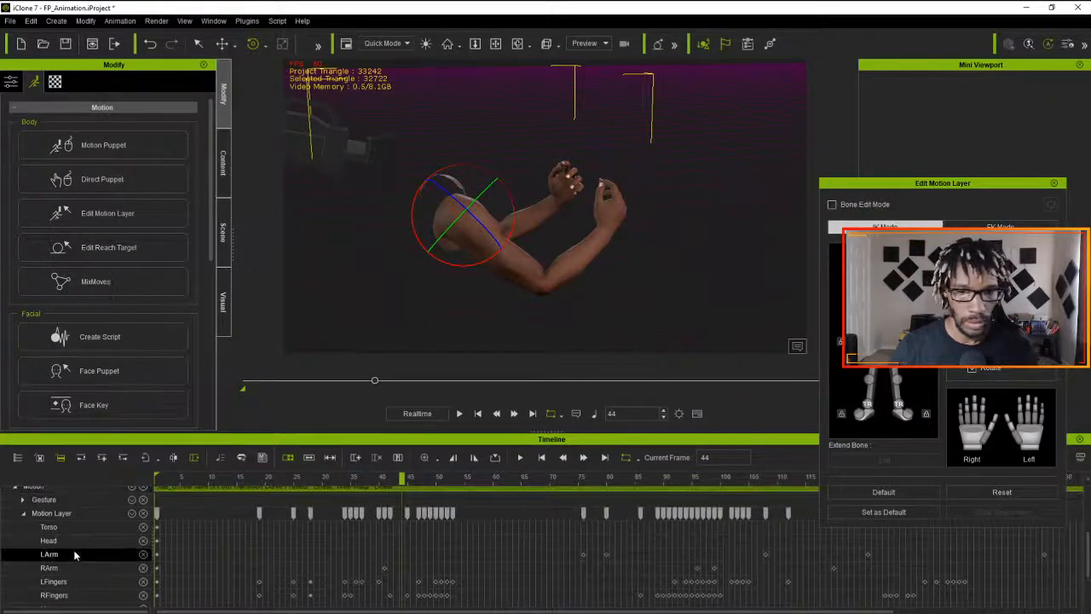
{"action": "left_click_drag", "start_coordinate": [394, 483], "coordinate": [588, 542]}
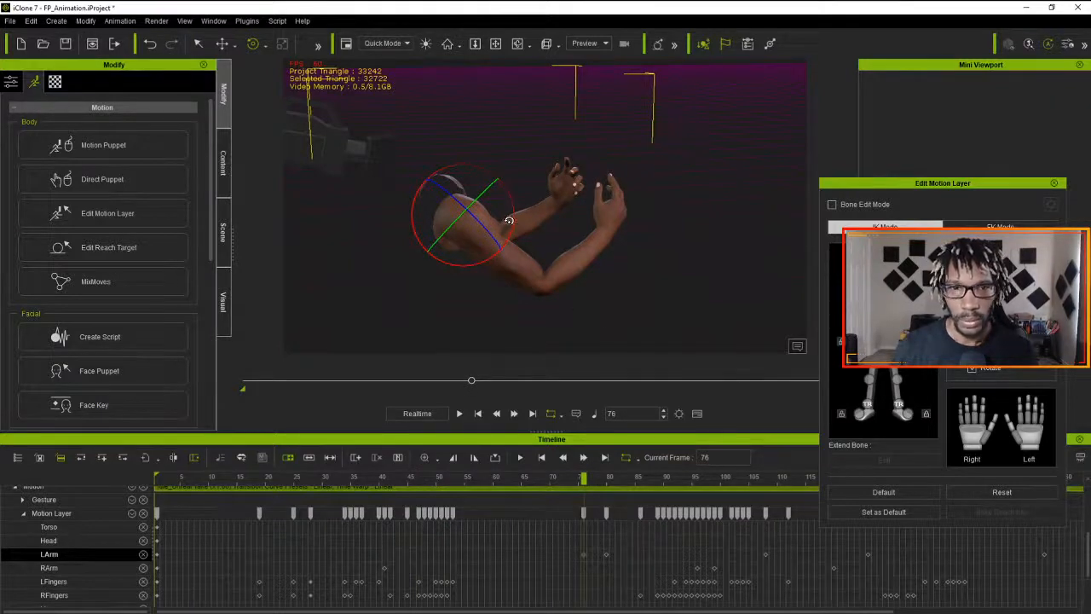
{"action": "left_click_drag", "start_coordinate": [511, 220], "coordinate": [513, 219]}
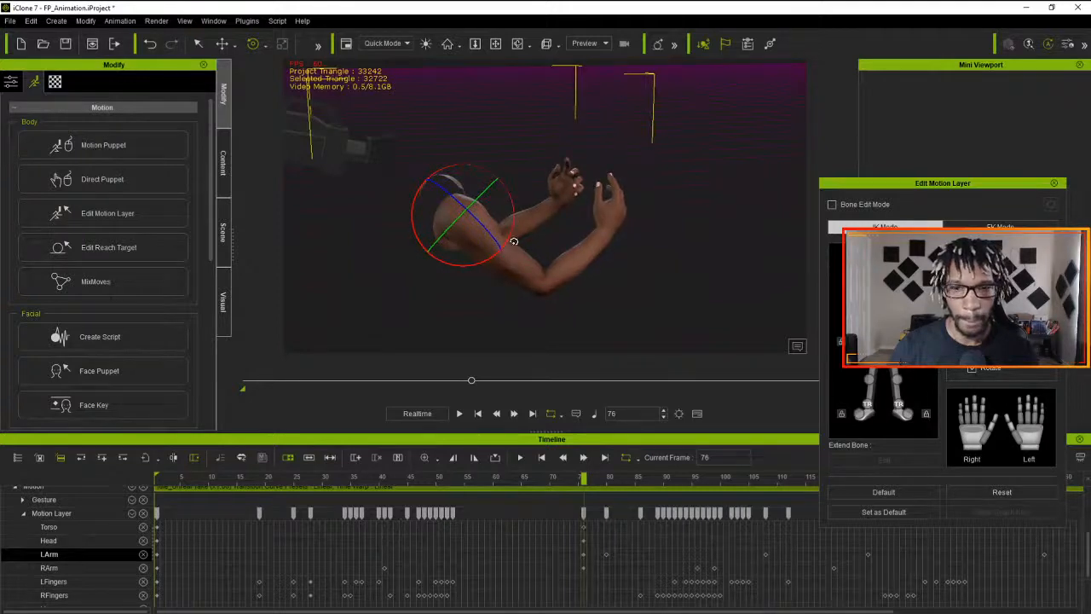
{"action": "left_click_drag", "start_coordinate": [536, 478], "coordinate": [159, 478]}
{"action": "left_click", "coordinate": [459, 414]}
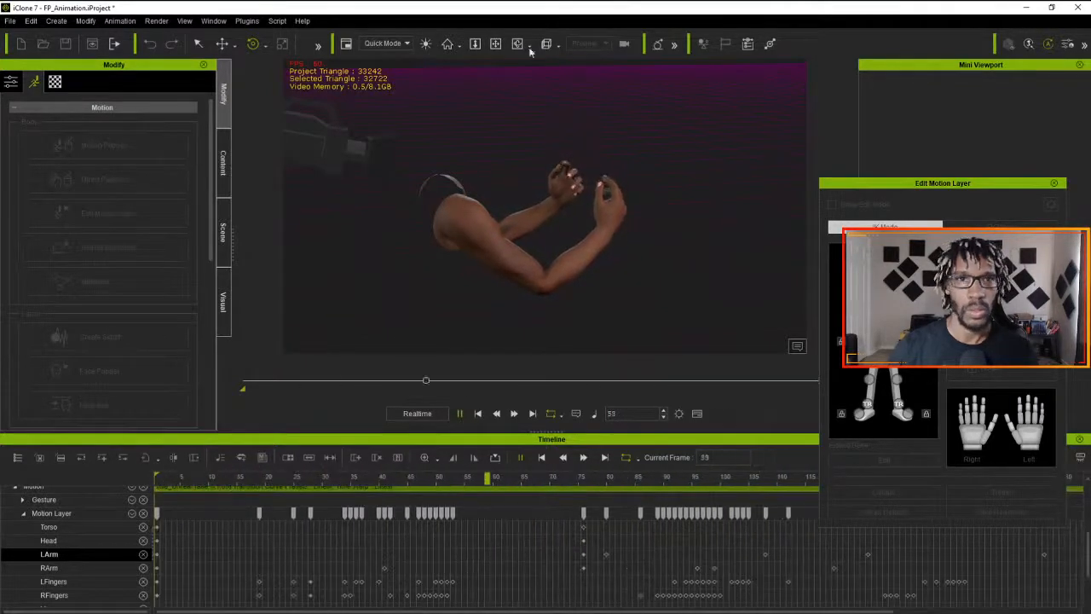
{"action": "key", "text": "space"}
- Switch the viewport to the first-person Camera and play the animation through from frame 1
{"action": "left_click", "coordinate": [592, 45]}
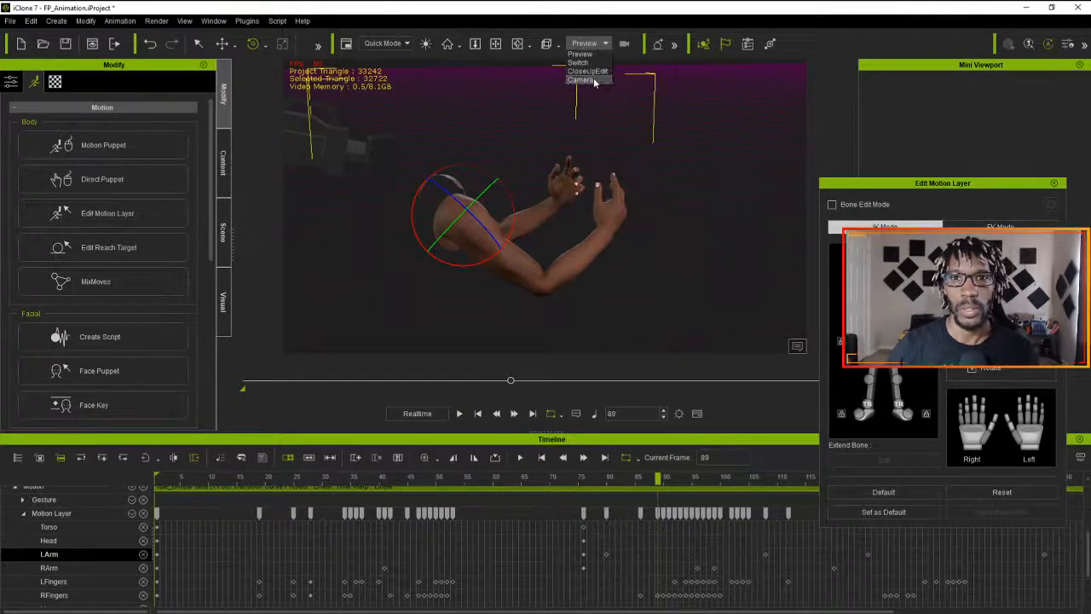
{"action": "left_click", "coordinate": [584, 80]}
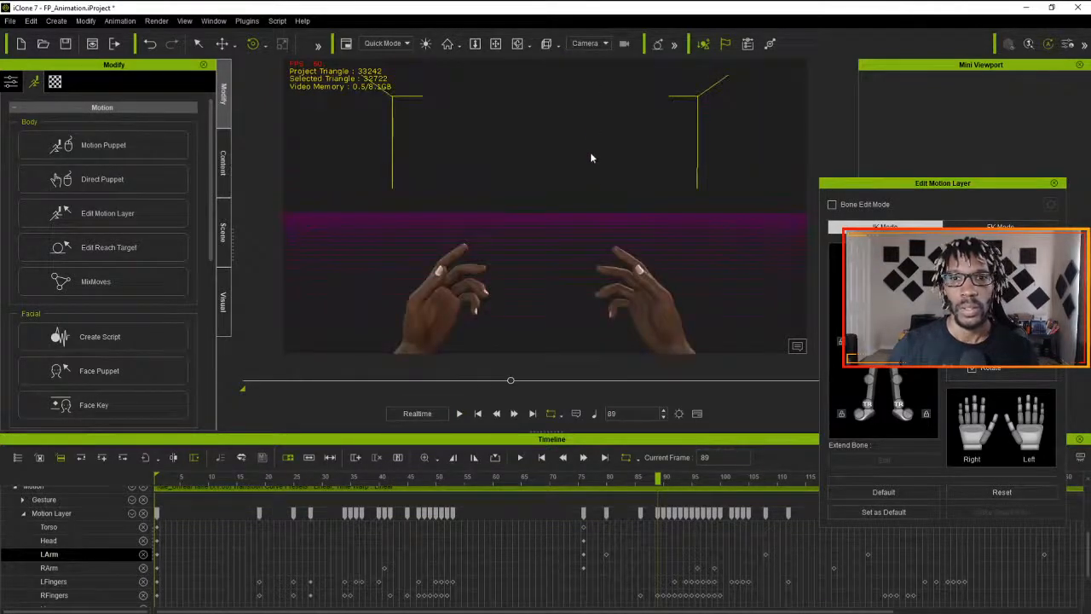
{"action": "left_click", "coordinate": [459, 413]}
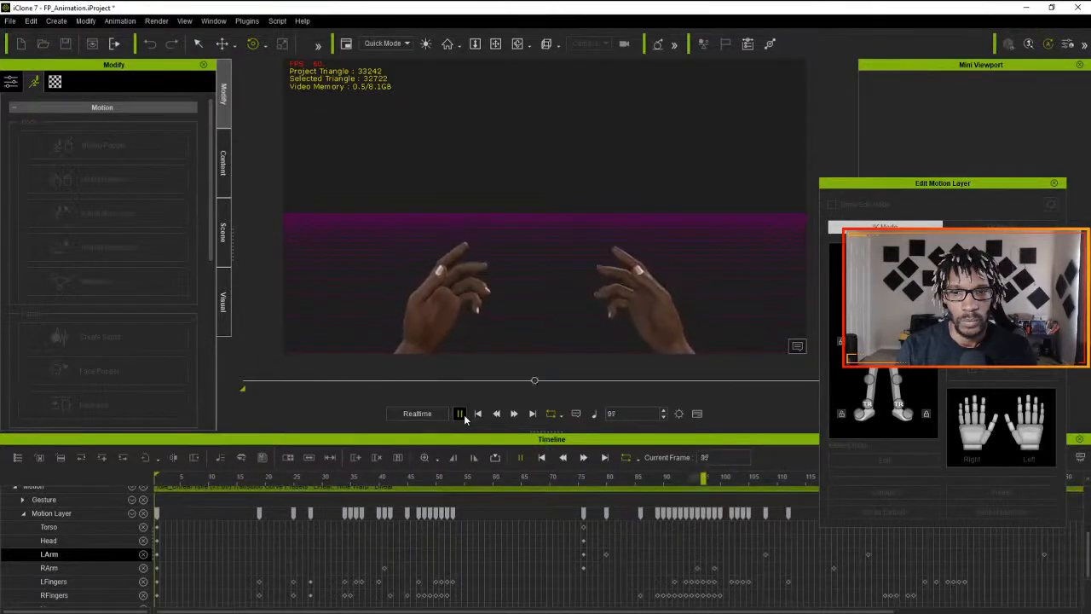
{"action": "left_click", "coordinate": [460, 414]}
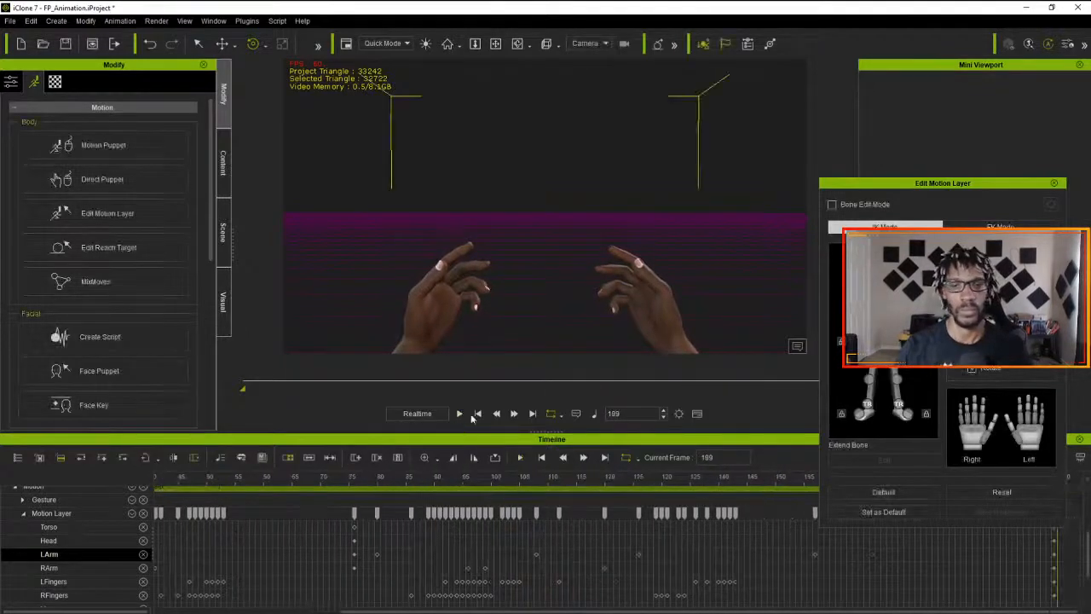
{"action": "left_click_drag", "start_coordinate": [559, 477], "coordinate": [86, 538]}
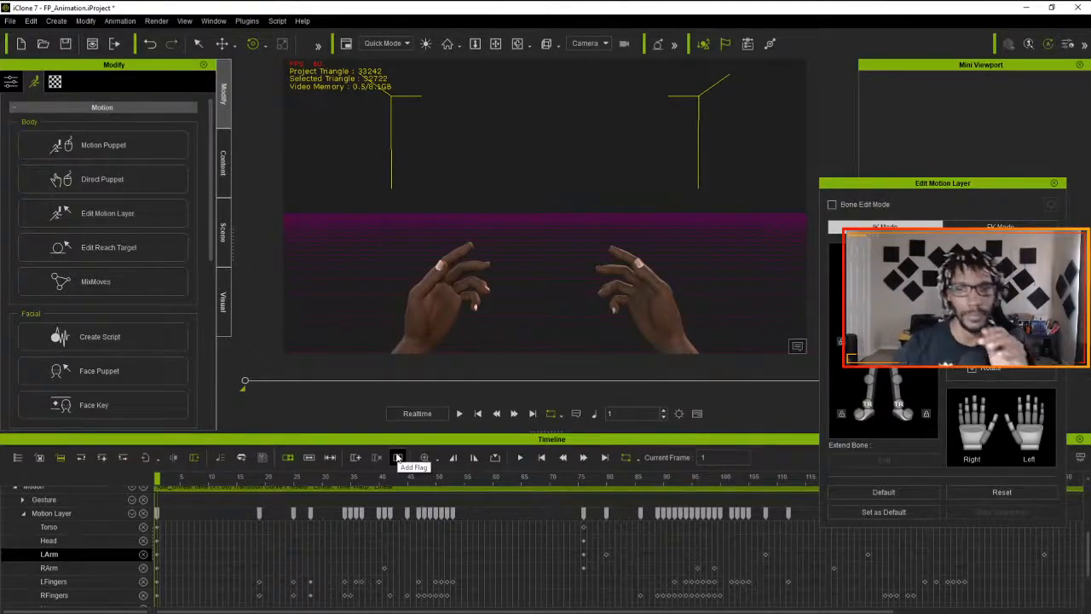
{"action": "left_click", "coordinate": [459, 413]}
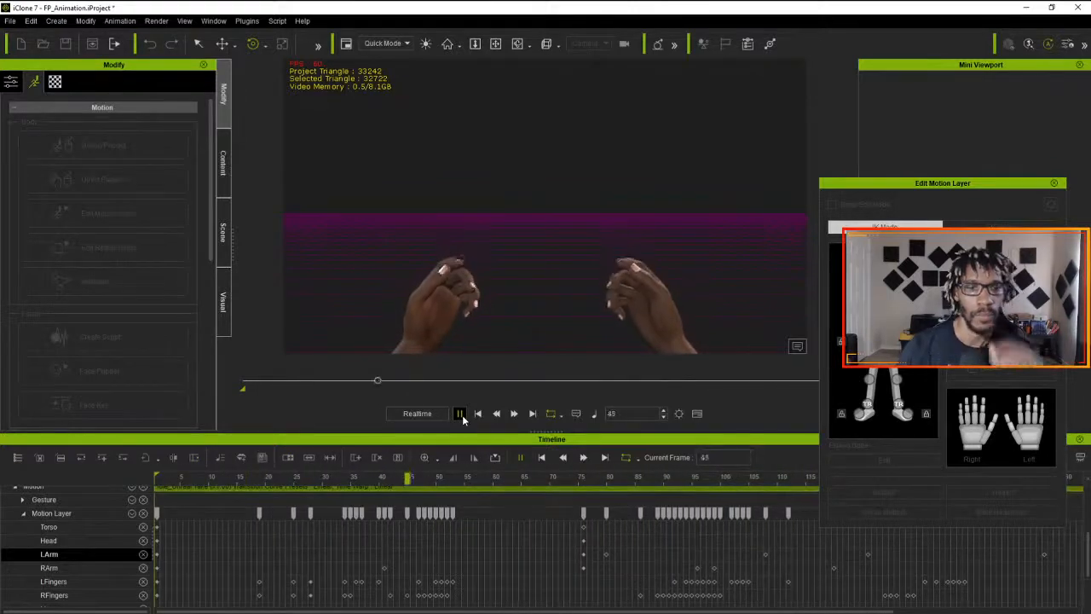
- Delete the Motion Layer keys from frame 19 to frame 28, play the result and return to frame 1
{"action": "left_click_drag", "start_coordinate": [202, 477], "coordinate": [261, 516]}
{"action": "left_click", "coordinate": [261, 515]}
{"action": "key", "text": "Delete"}
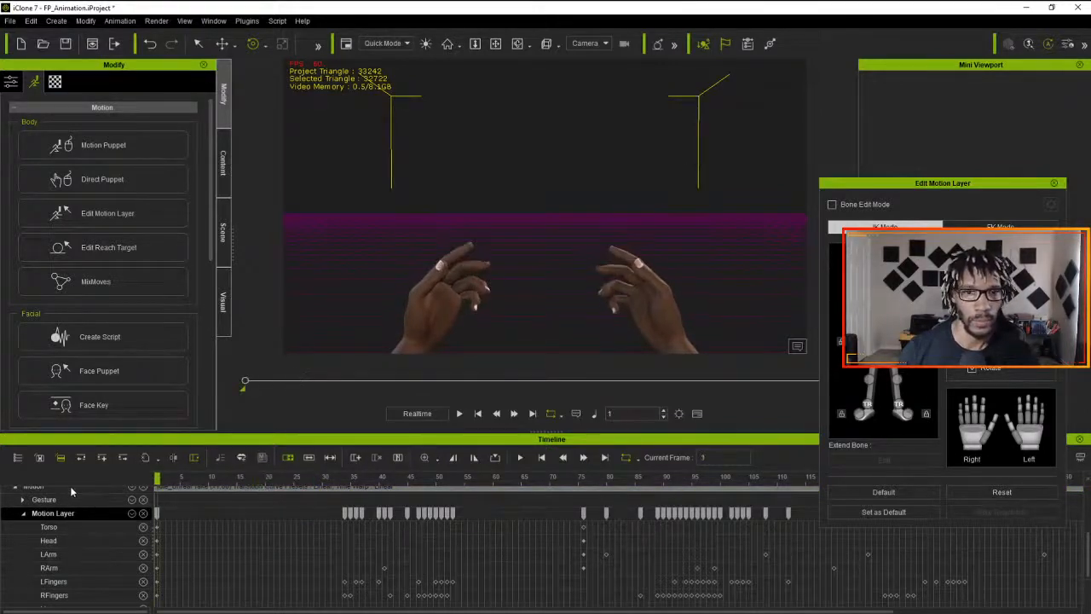
{"action": "key", "text": "space"}
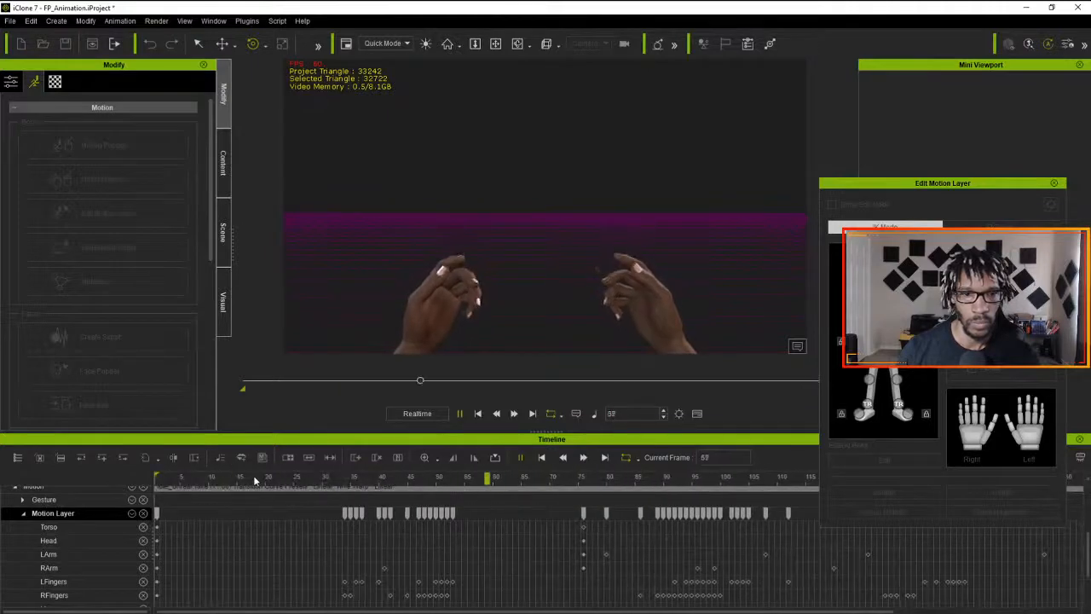
{"action": "left_click_drag", "start_coordinate": [251, 480], "coordinate": [89, 471]}
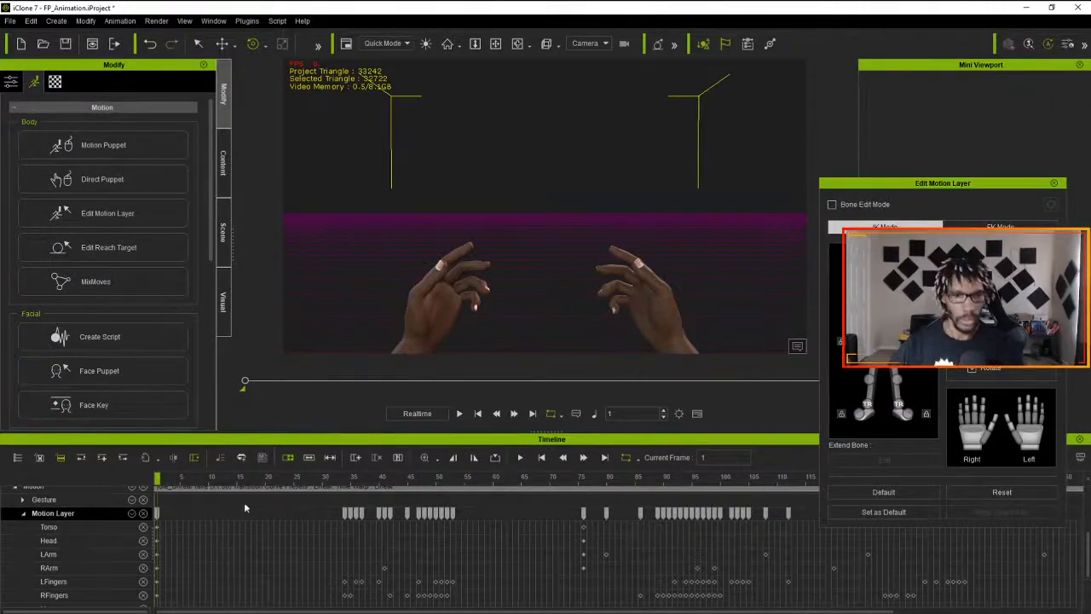
- Flatten all parts of the edited Idle_Unreal motion clip and return to frame 1
{"action": "scroll", "coordinate": [241, 503], "scroll_direction": "up", "scroll_amount": 2}
{"action": "right_click", "coordinate": [251, 526]}
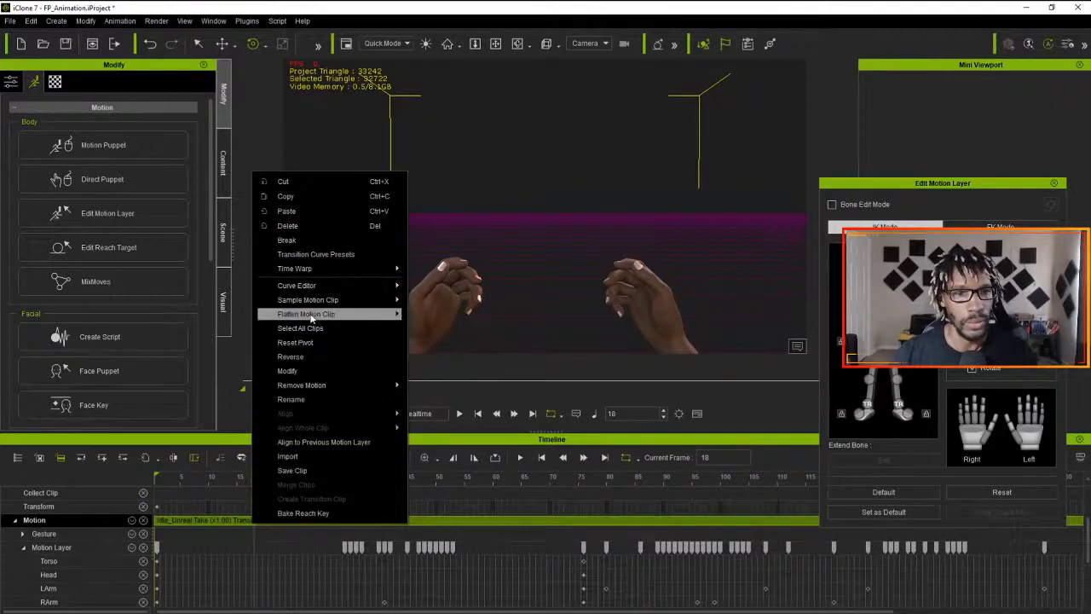
{"action": "mouse_move", "coordinate": [339, 317]}
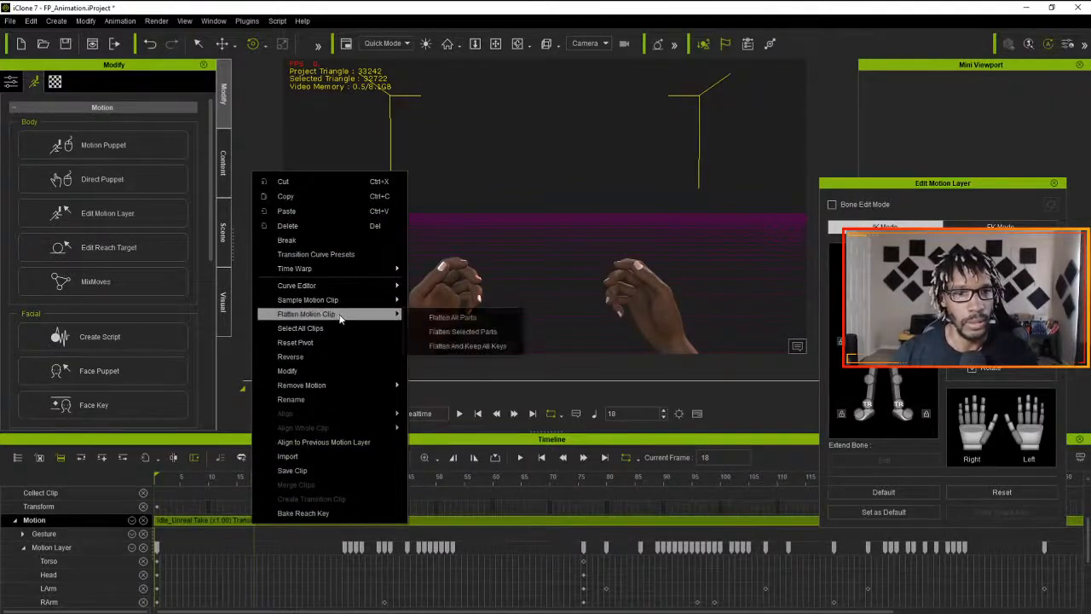
{"action": "left_click", "coordinate": [421, 318]}
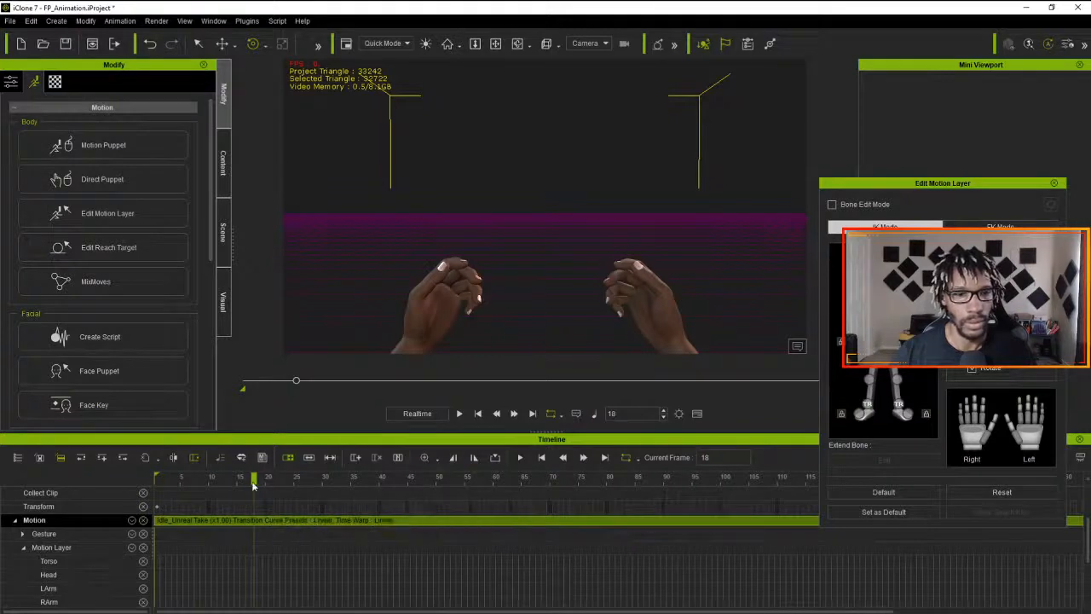
{"action": "left_click_drag", "start_coordinate": [256, 483], "coordinate": [116, 493]}
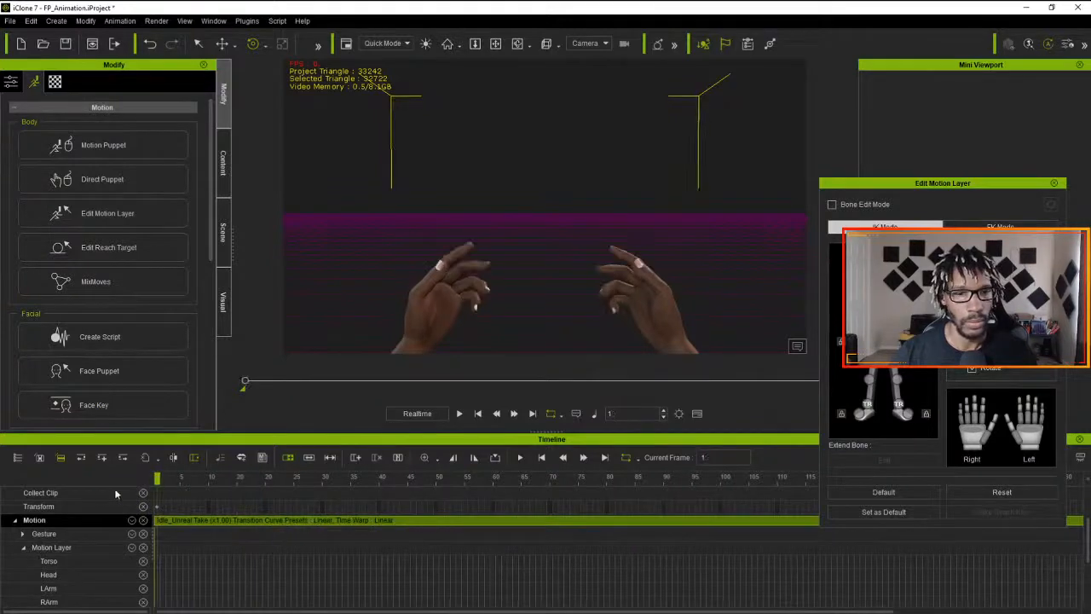
- Save the flattened motion clip as Impatient_Idle in the ProjectMagus motion folder
{"action": "right_click", "coordinate": [263, 522]}
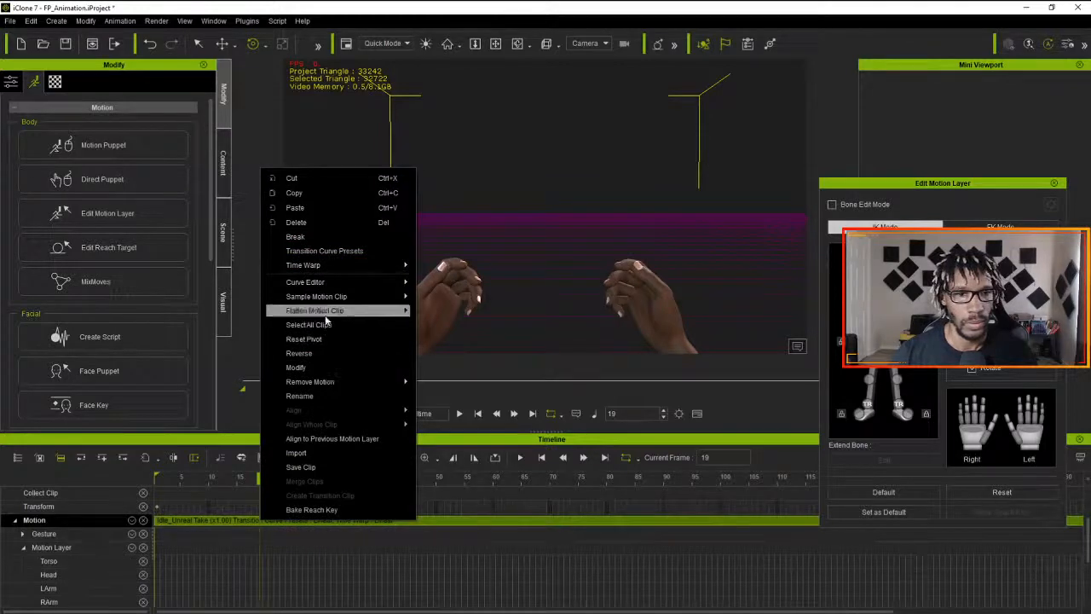
{"action": "left_click", "coordinate": [325, 469]}
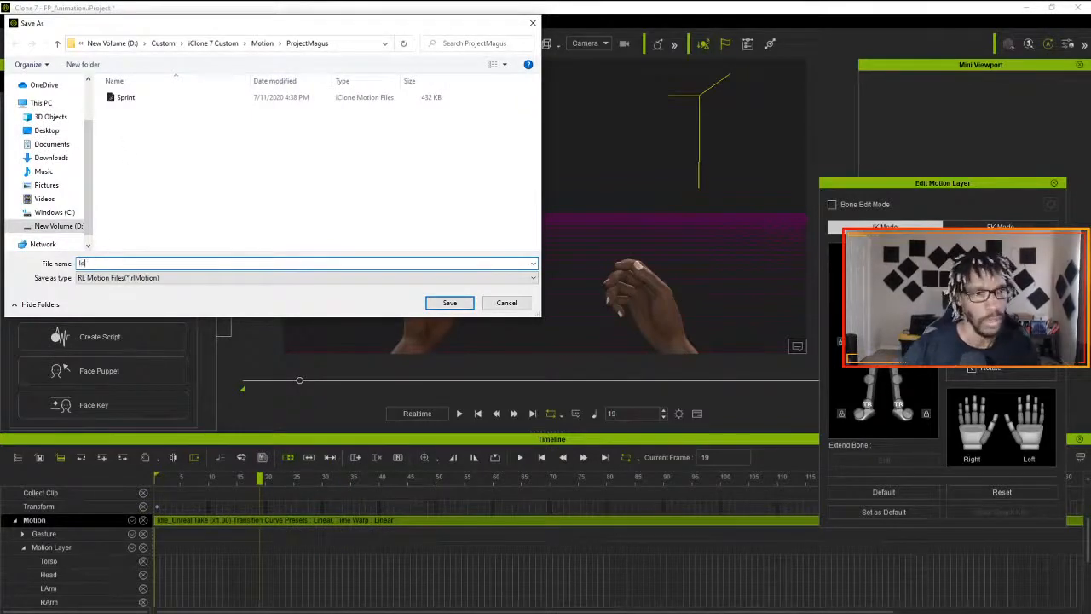
{"action": "type", "text": "Idle_"}
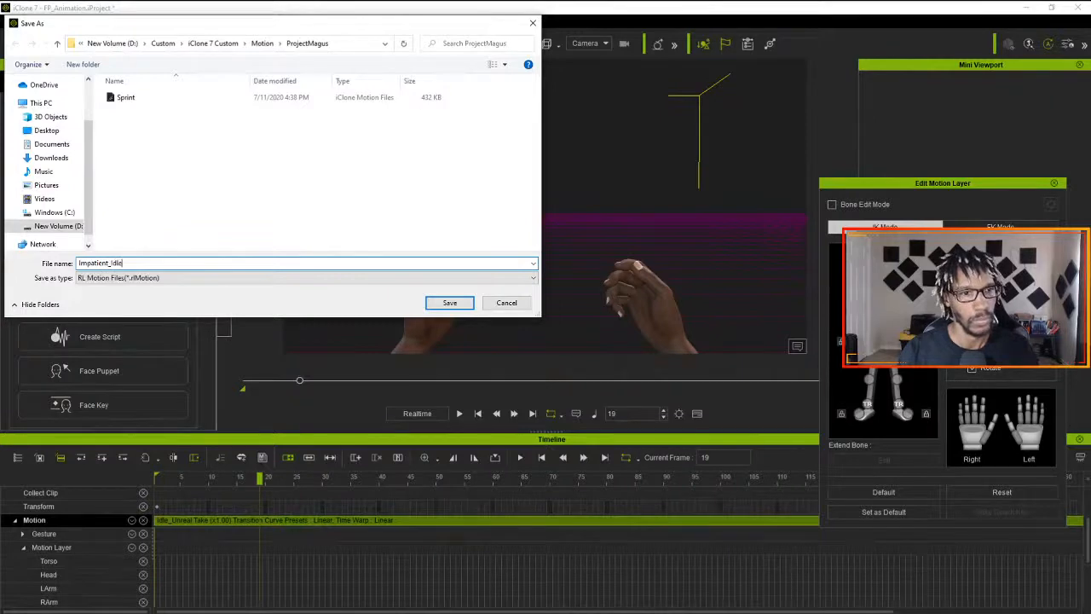
{"action": "key", "text": "Return"}
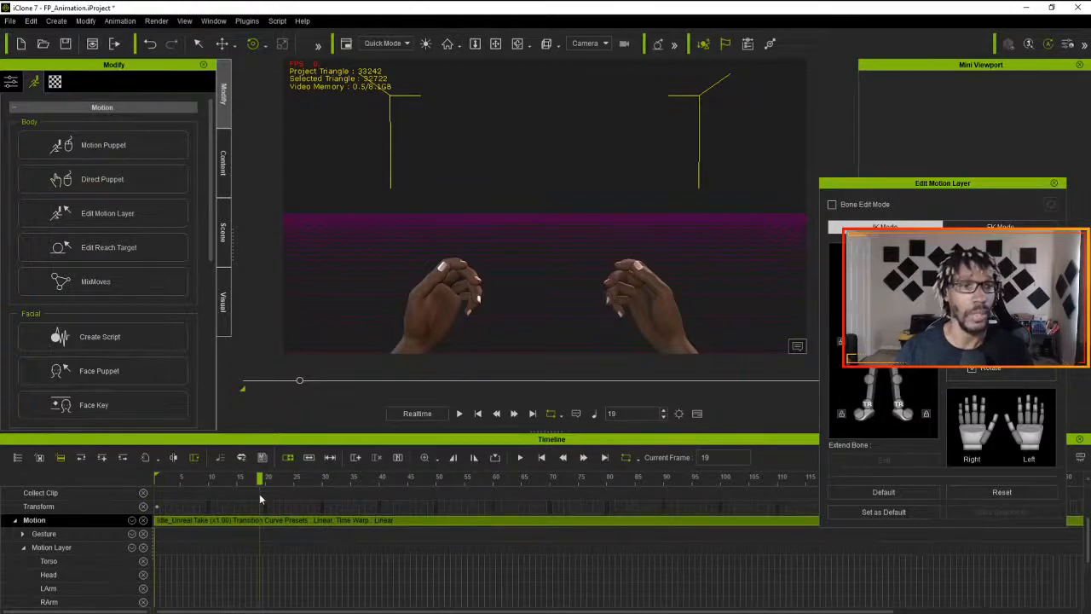
- Play the flattened idle animation from frame 1 through the first-person camera to review the hand motion
{"action": "left_click_drag", "start_coordinate": [260, 482], "coordinate": [98, 501]}
{"action": "left_click", "coordinate": [459, 414]}
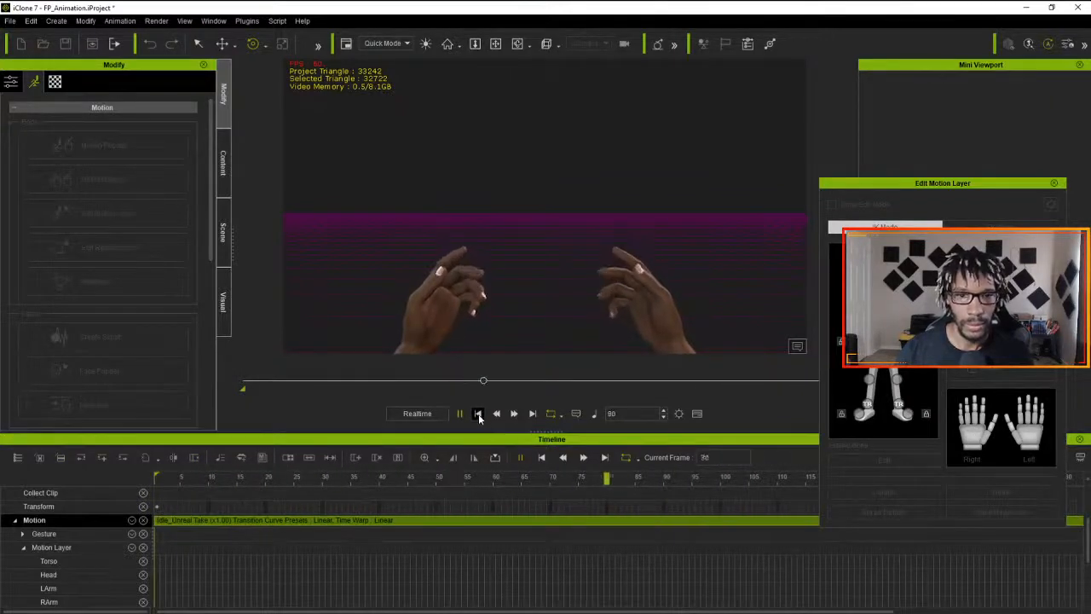
{"action": "left_click", "coordinate": [479, 414]}
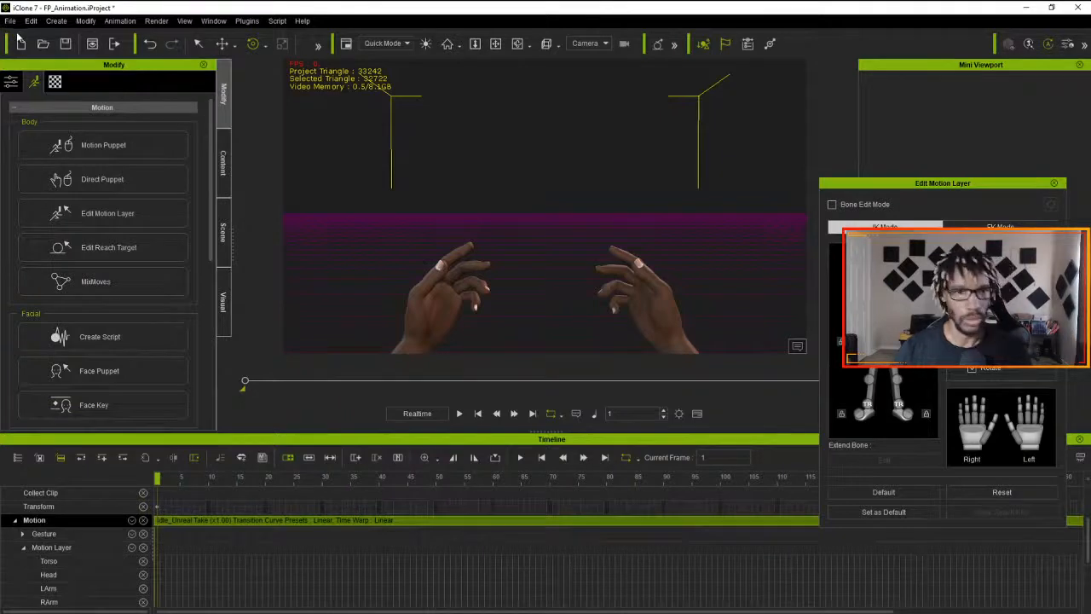
{"action": "key", "text": "alt+Tab"}
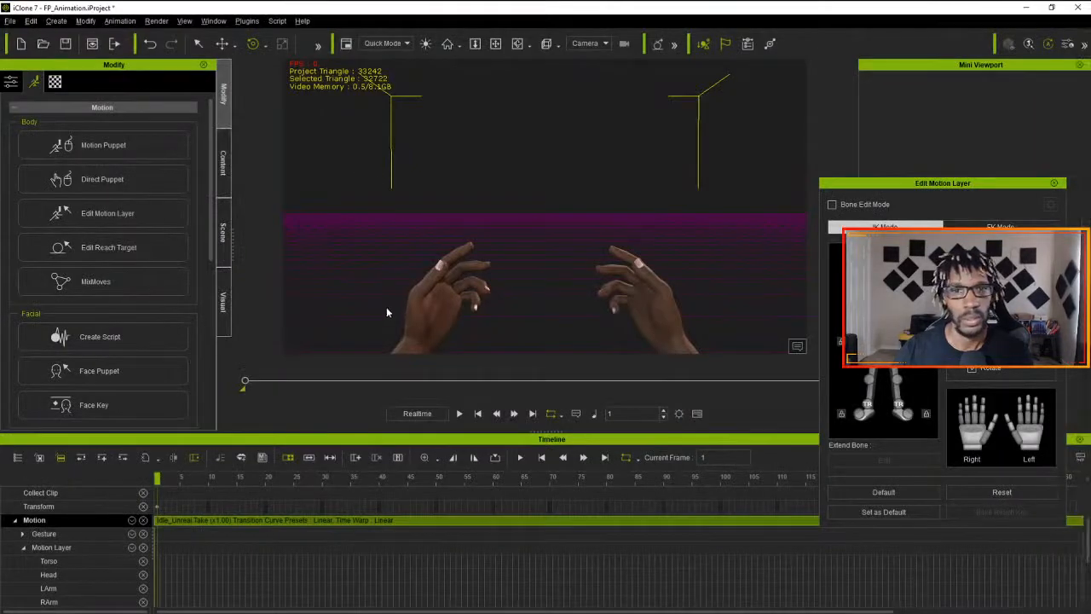
{"action": "left_click", "coordinate": [458, 413]}
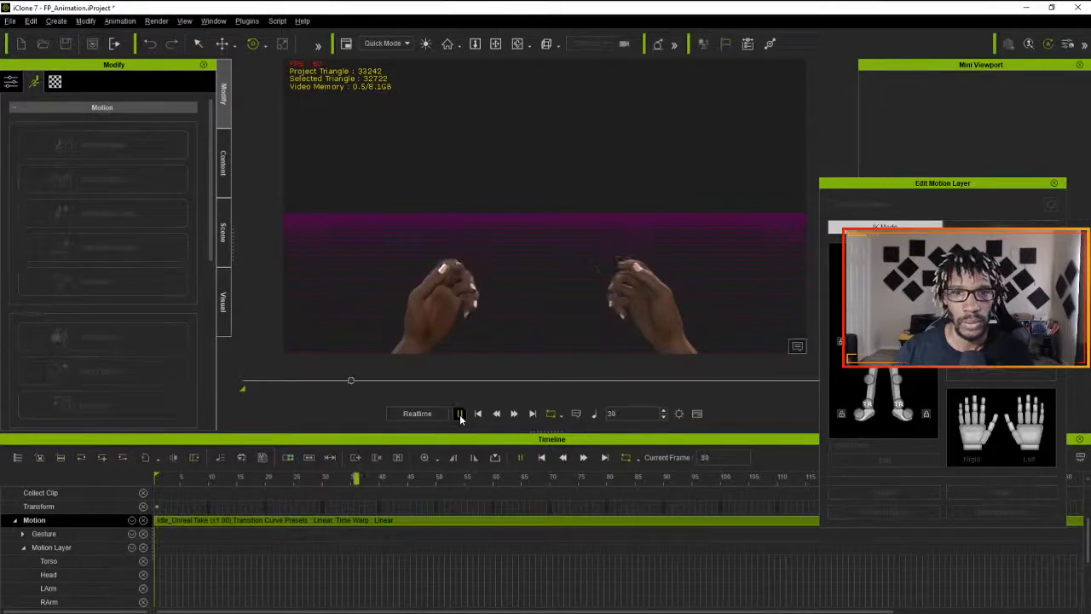
{"action": "left_click", "coordinate": [459, 413]}
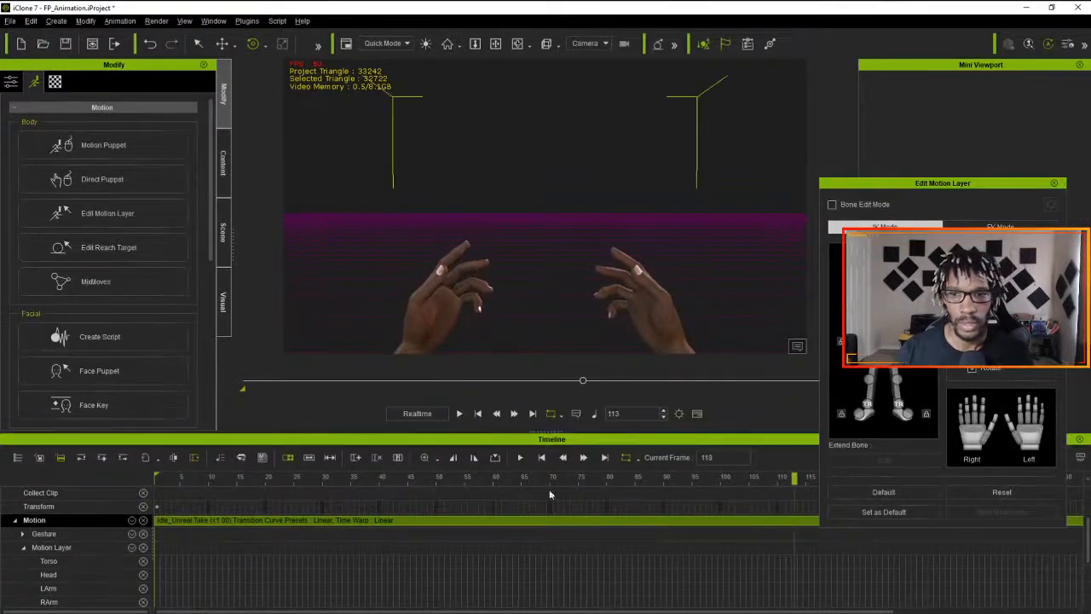
- Delete the Idle_Unreal motion clip from the character's Motion track and return to frame 1
{"action": "left_click", "coordinate": [572, 520]}
{"action": "key", "text": "Delete"}
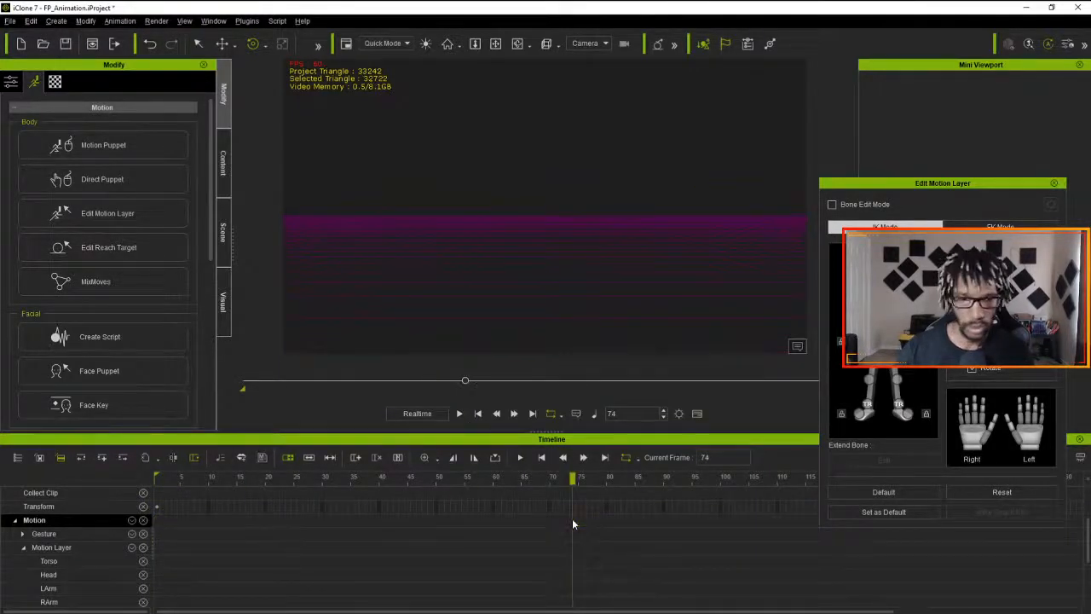
{"action": "left_click_drag", "start_coordinate": [572, 478], "coordinate": [103, 503]}
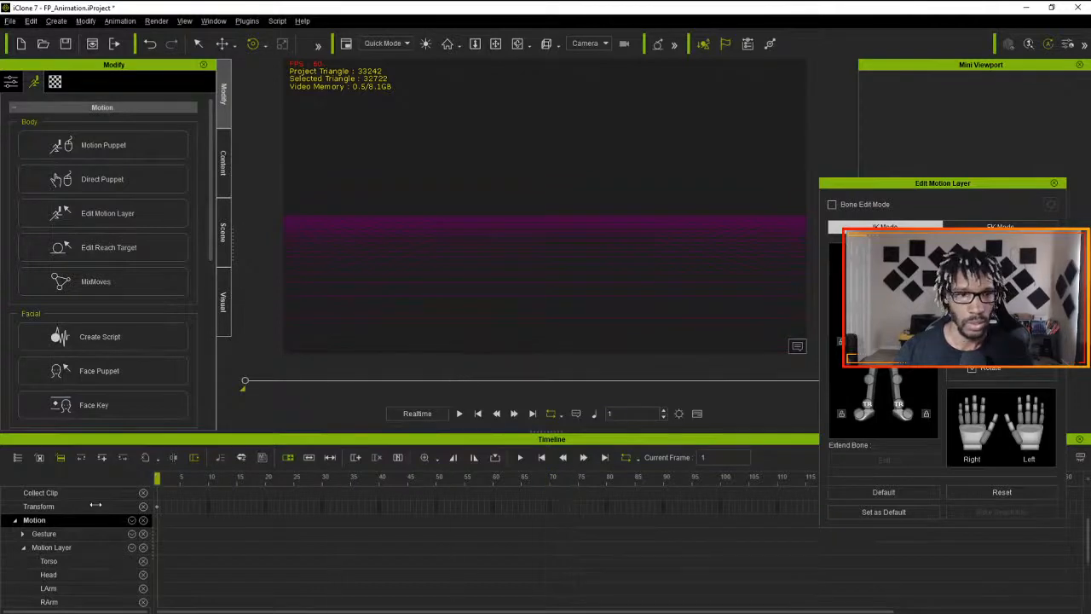
- Switch to 3DXchange, apply the Idle_Unreal Take motion to iClone, and collapse the CC_Base Motion track
{"action": "left_click", "coordinate": [11, 81]}
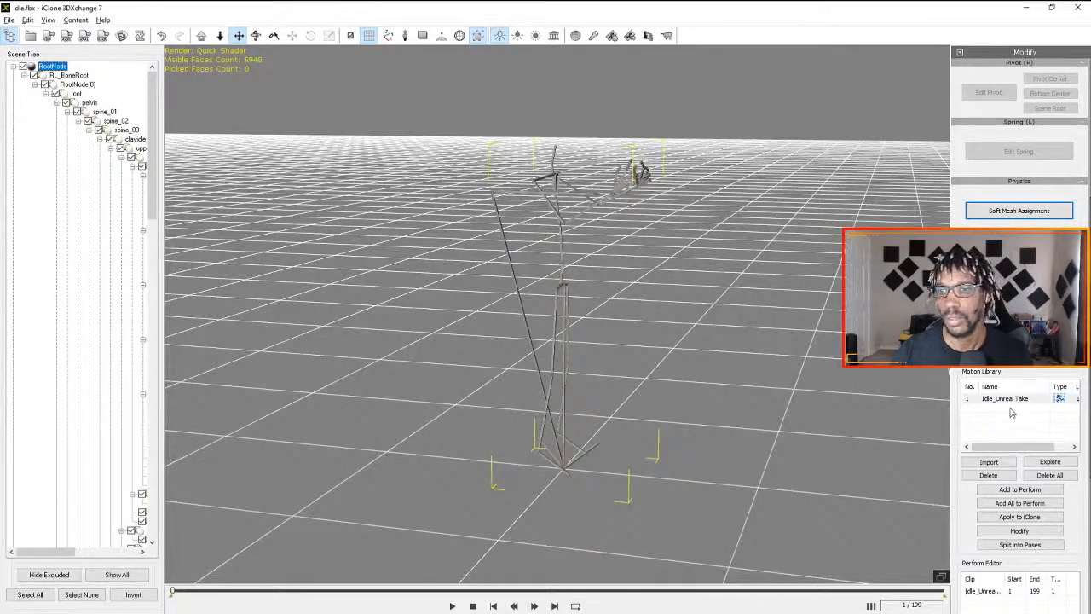
{"action": "left_click", "coordinate": [1020, 517]}
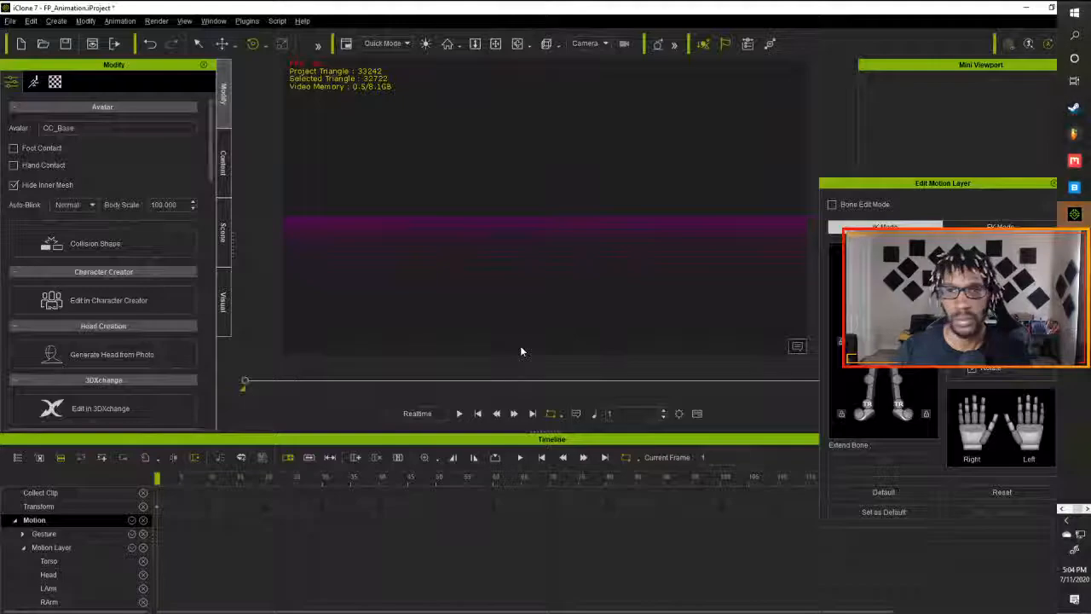
{"action": "scroll", "coordinate": [312, 544], "scroll_direction": "down", "scroll_amount": 3}
{"action": "scroll", "coordinate": [312, 544], "scroll_direction": "up", "scroll_amount": 5}
{"action": "left_click", "coordinate": [14, 572]}
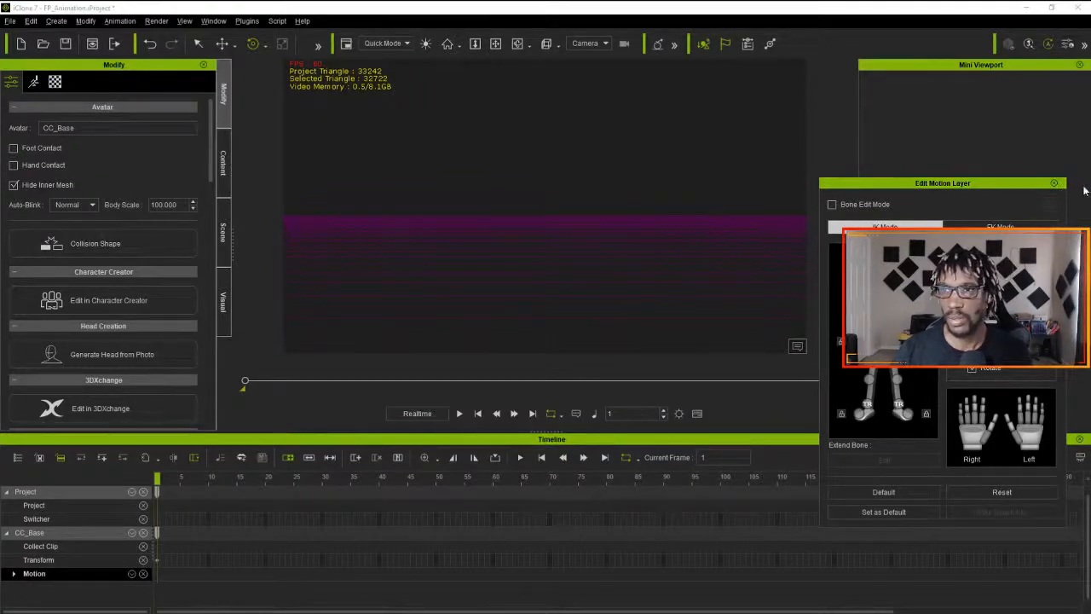
- Close the motion layer editor, switch the viewport to the Preview camera and reset it to the home view
{"action": "left_click", "coordinate": [1054, 183]}
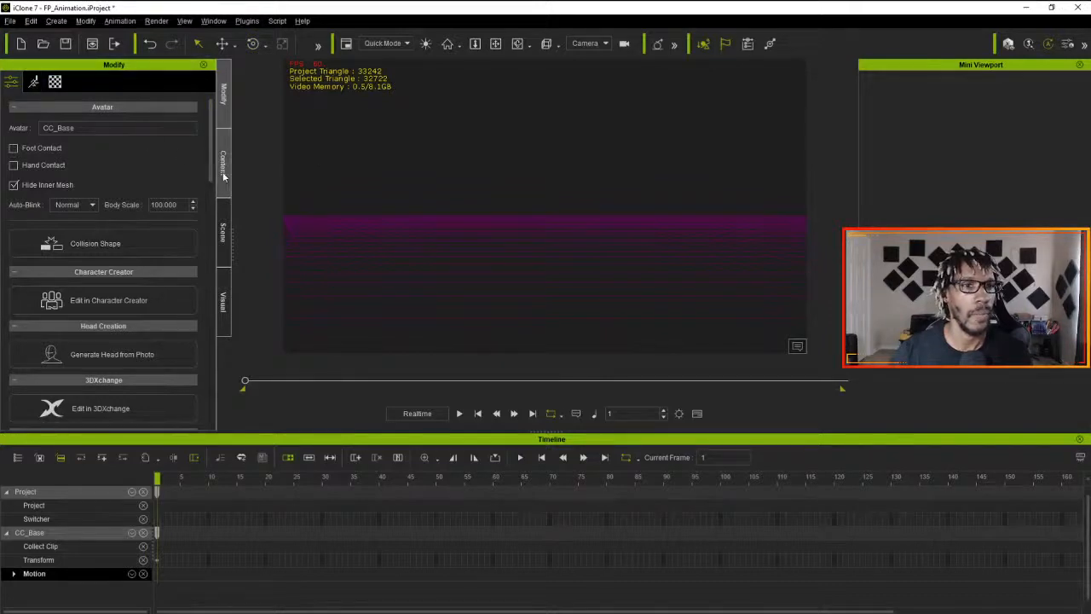
{"action": "left_click", "coordinate": [584, 44]}
{"action": "left_click", "coordinate": [590, 57]}
{"action": "key", "text": "Home"}
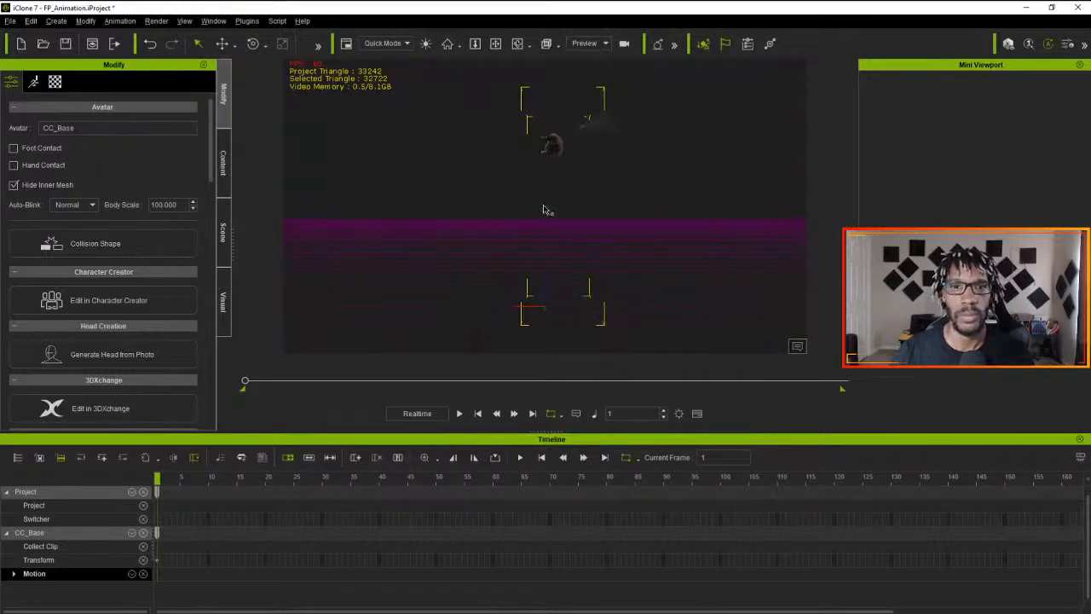
- Select the CC_Base character, apply the Idle_Unreal Take motion to it from 3DXchange again, and return to iClone
{"action": "left_click", "coordinate": [351, 209]}
{"action": "left_click", "coordinate": [552, 146]}
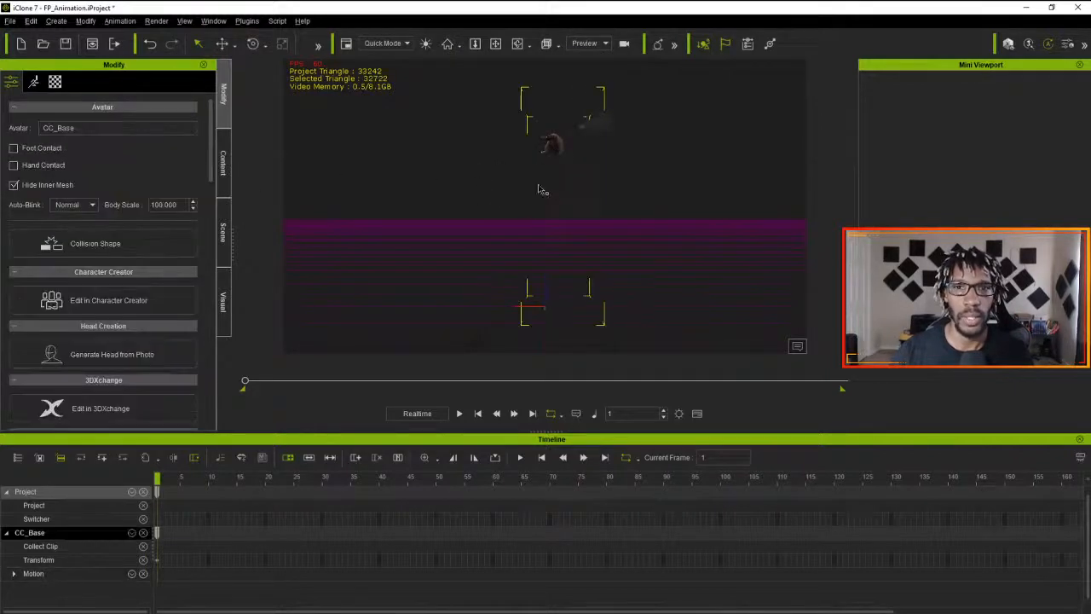
{"action": "key", "text": "alt+Tab"}
{"action": "left_click", "coordinate": [1012, 519]}
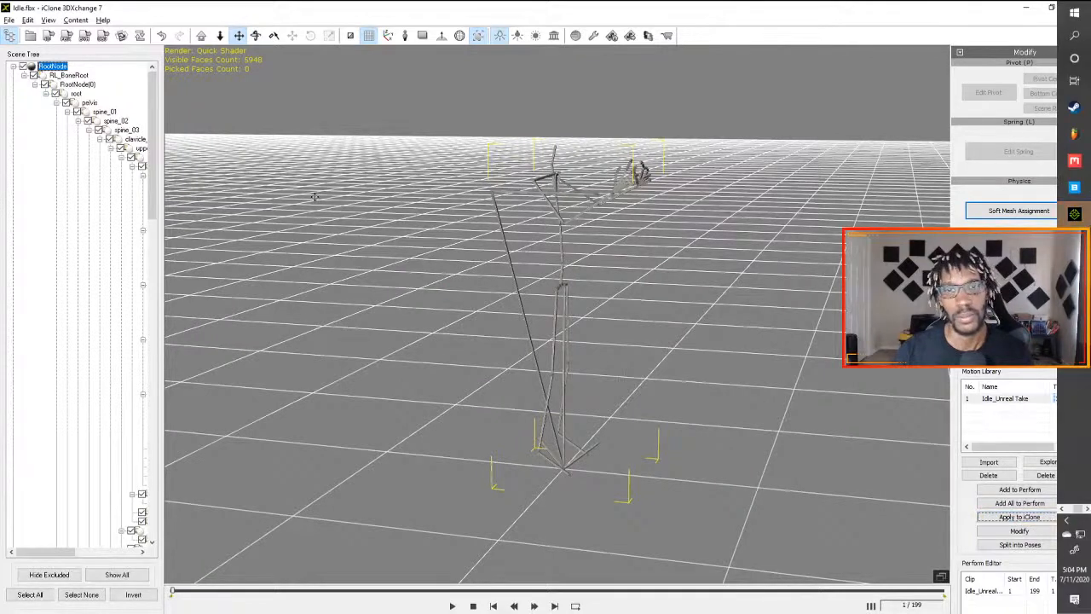
{"action": "key", "text": "alt+Tab"}
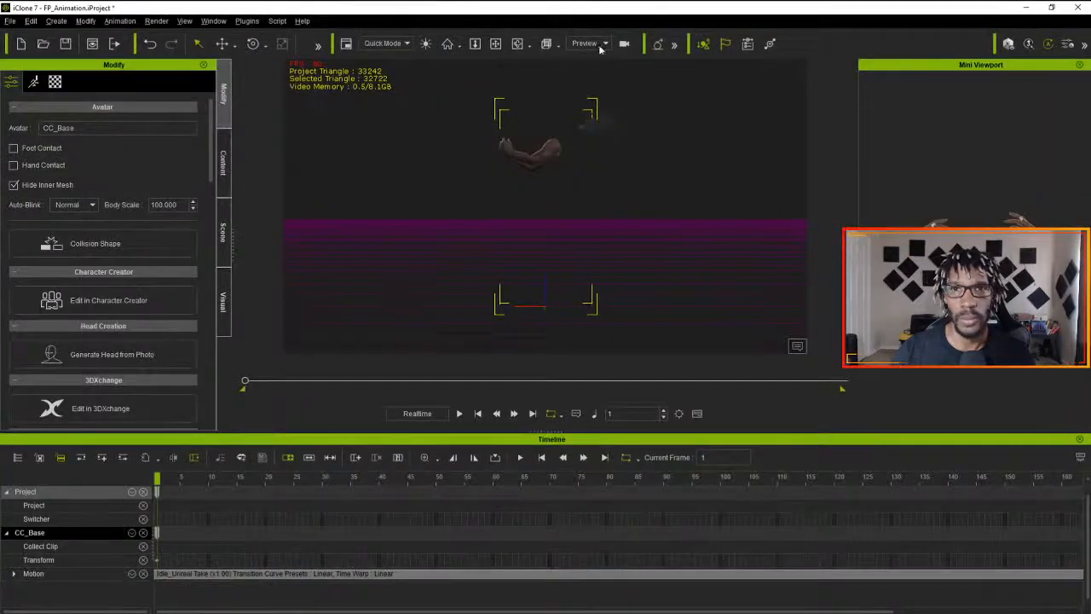
- Play the applied Idle_Unreal Take motion through the CloseUp camera to review the hands, and return to frame 1
{"action": "left_click", "coordinate": [599, 46]}
{"action": "left_click", "coordinate": [590, 84]}
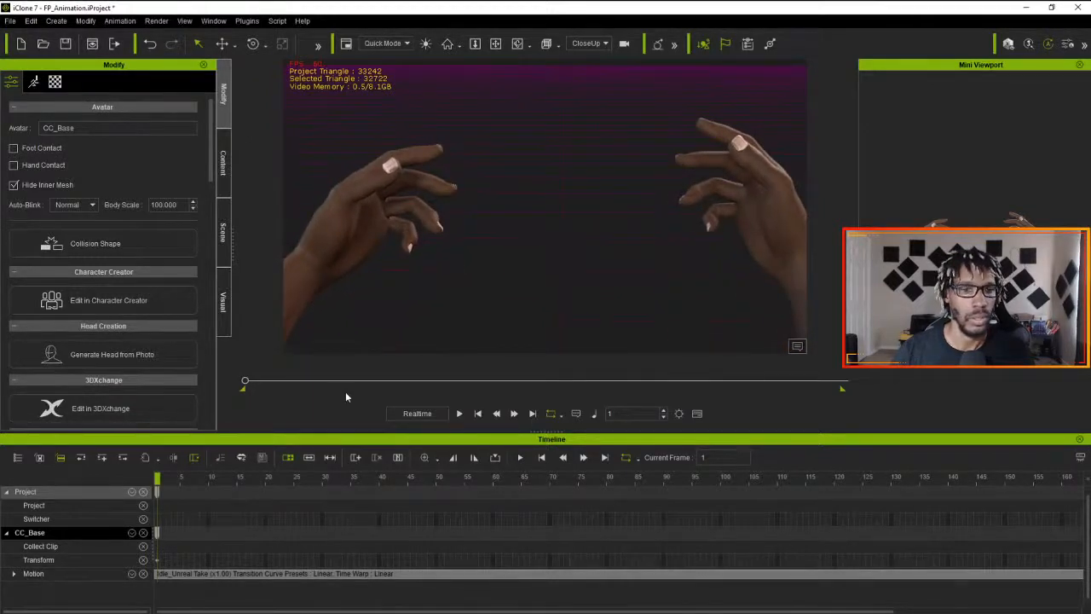
{"action": "left_click", "coordinate": [460, 413]}
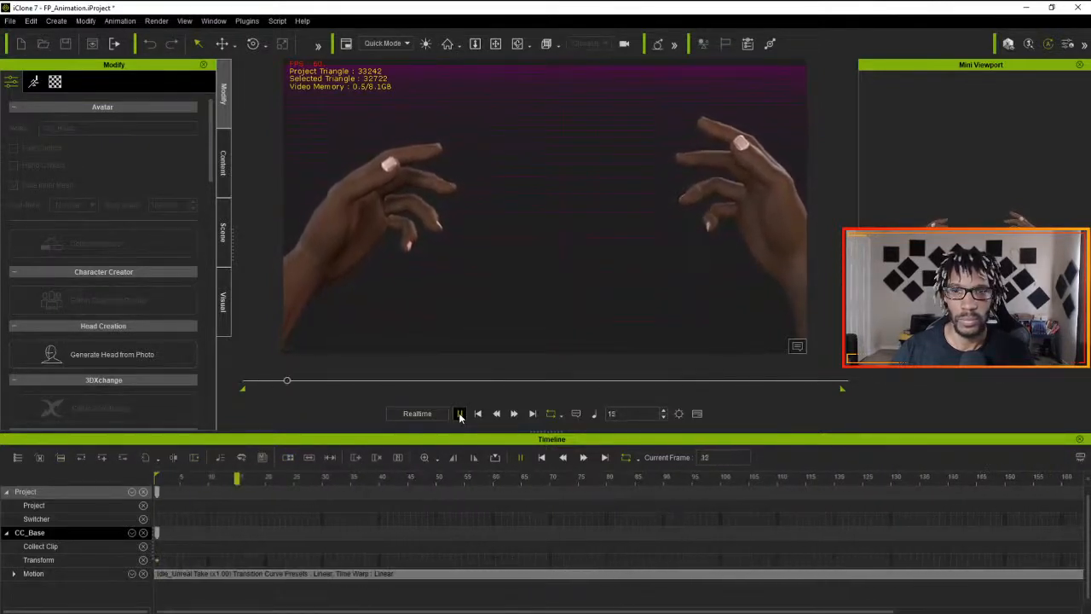
{"action": "left_click", "coordinate": [459, 413]}
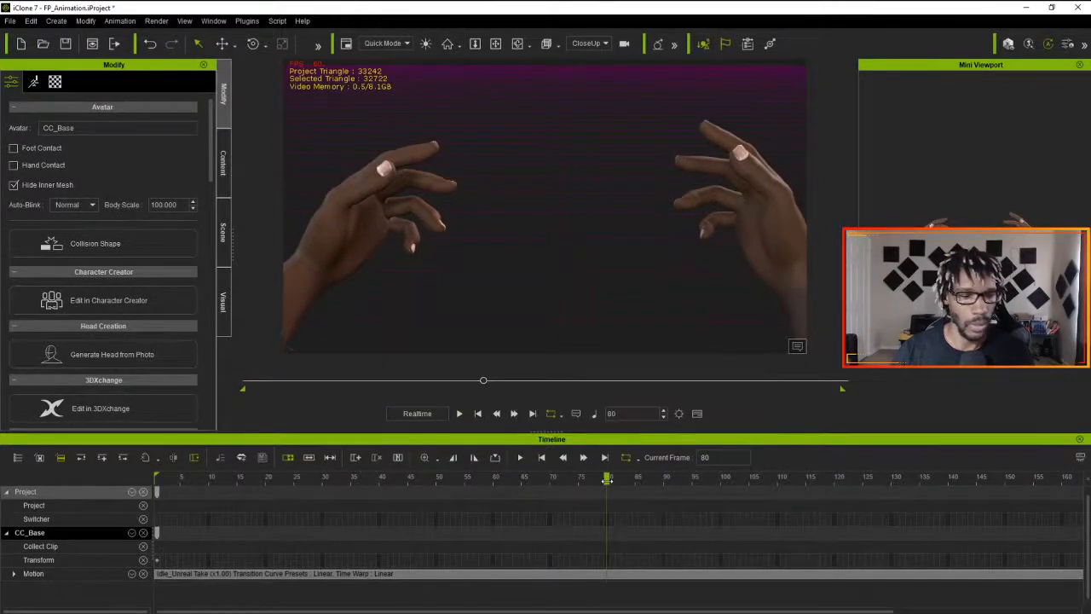
{"action": "left_click_drag", "start_coordinate": [600, 482], "coordinate": [88, 490]}
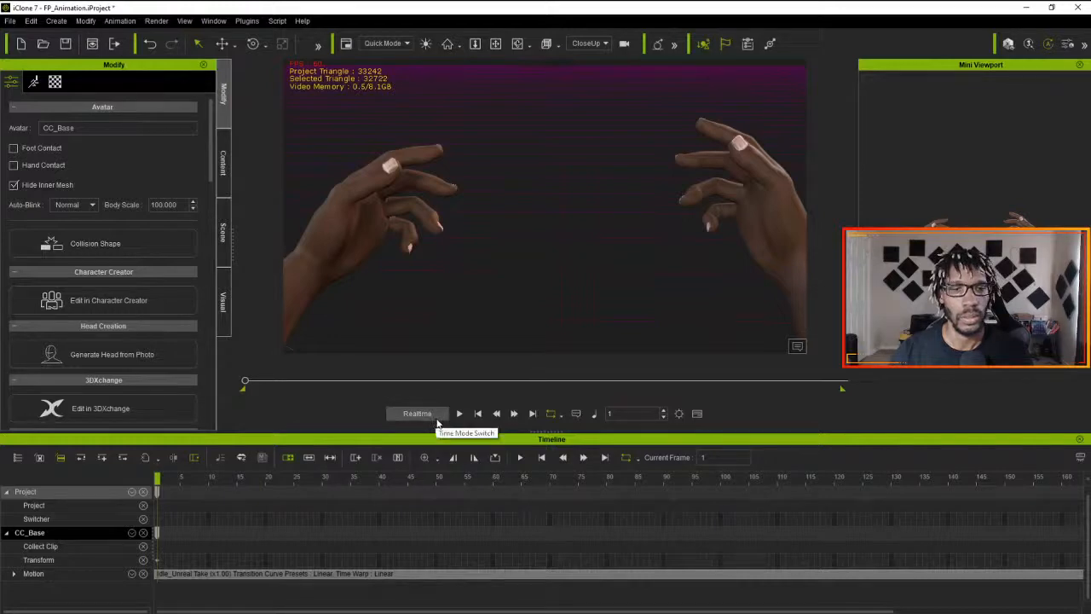
- Delete the Idle_Unreal Take clip from the character's Motion track and return to frame 1
{"action": "left_click", "coordinate": [242, 480]}
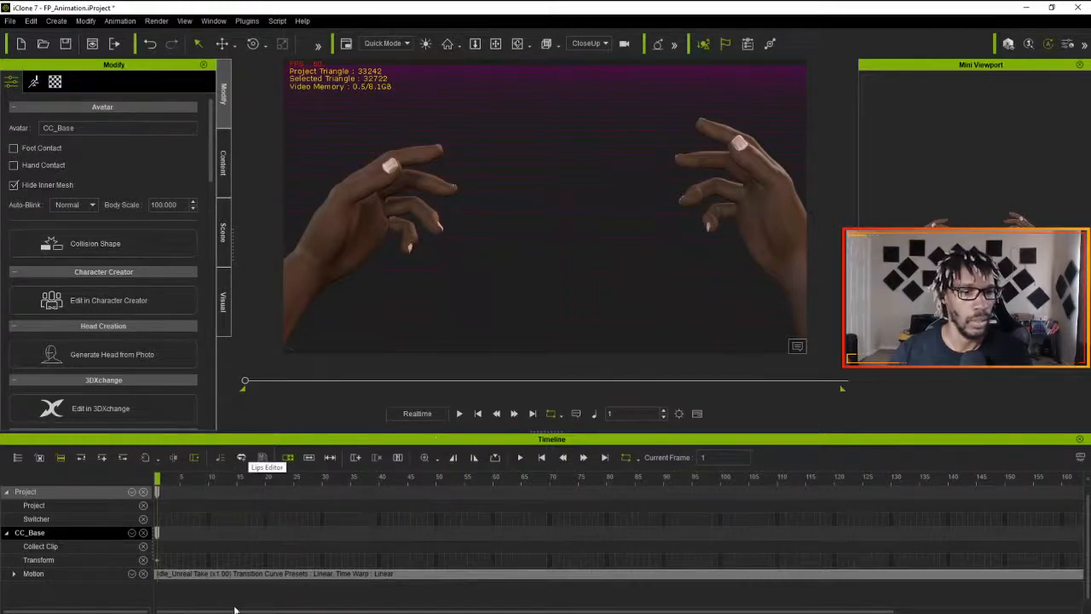
{"action": "left_click", "coordinate": [245, 574]}
{"action": "key", "text": "Delete"}
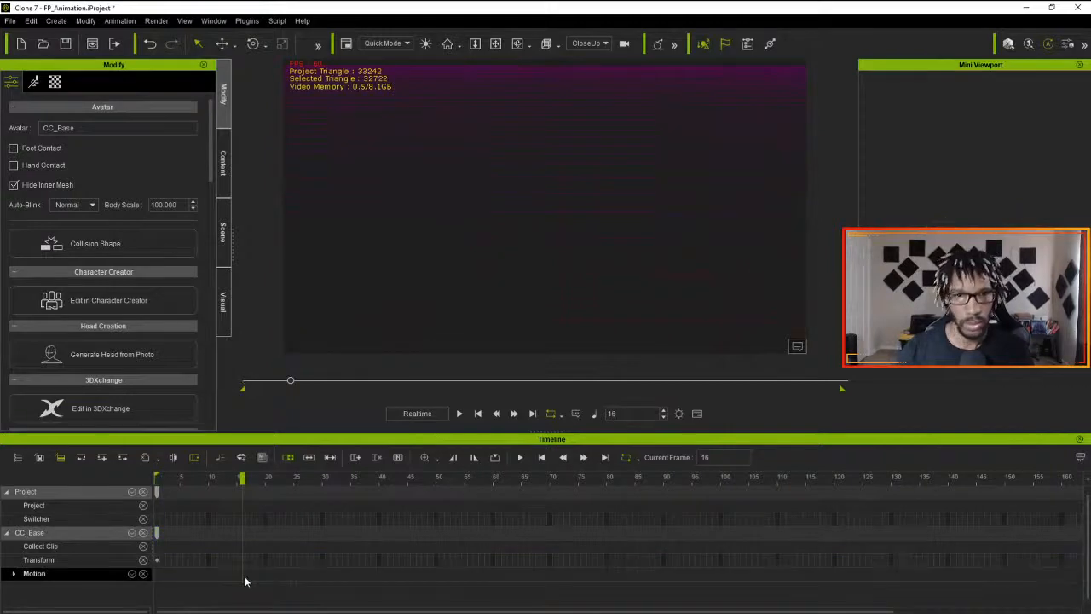
{"action": "left_click_drag", "start_coordinate": [241, 480], "coordinate": [156, 479]}
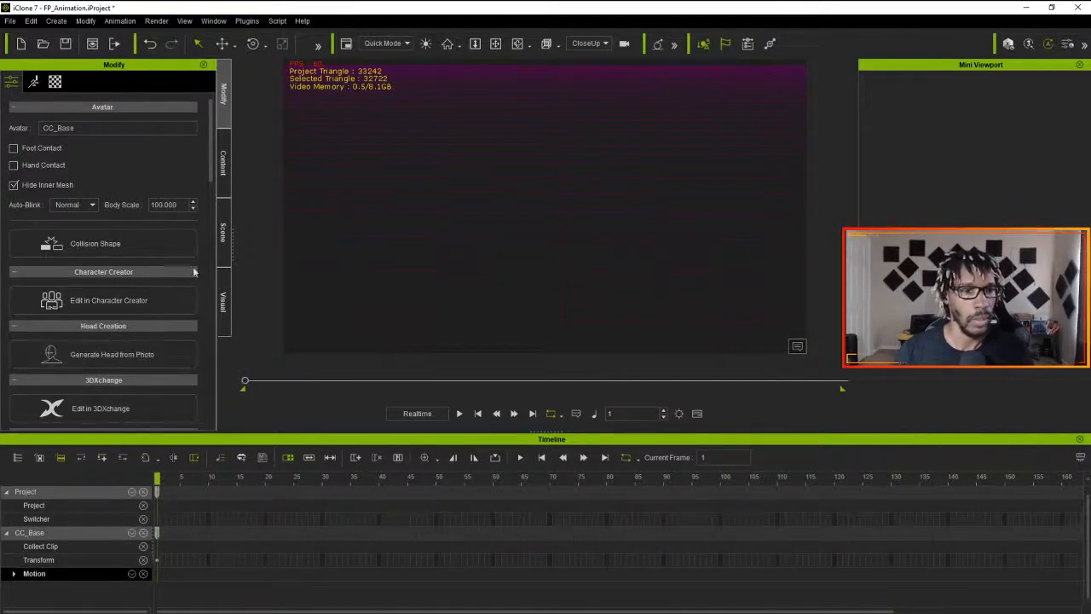
- Switch to the Preview camera and apply the saved Impatient_Idle motion from the custom ProjectMagus motion folder to the character
{"action": "left_click", "coordinate": [594, 44]}
{"action": "left_click", "coordinate": [594, 57]}
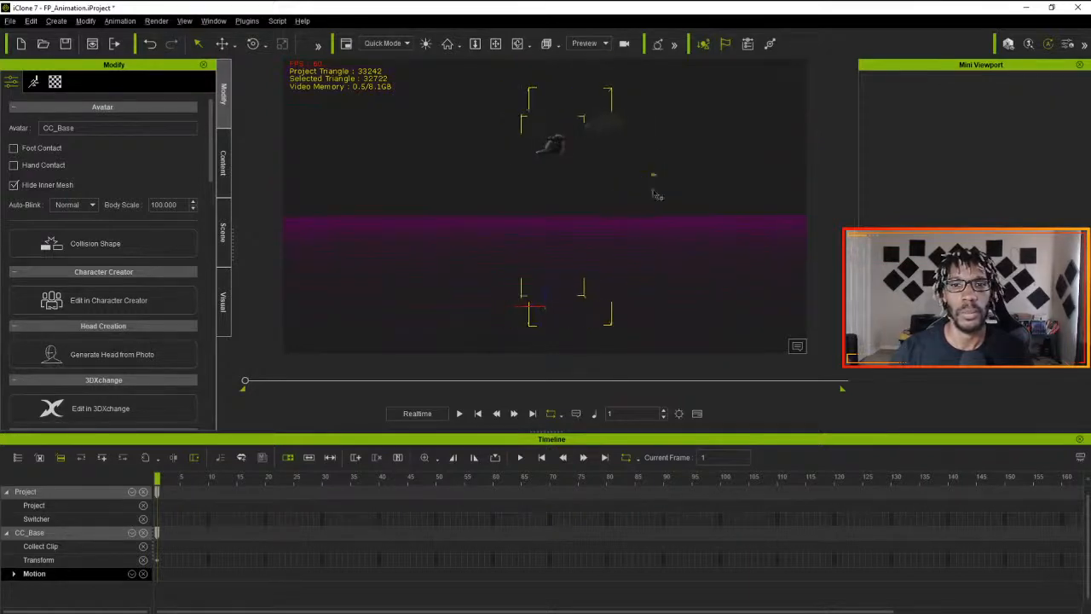
{"action": "left_click", "coordinate": [218, 174]}
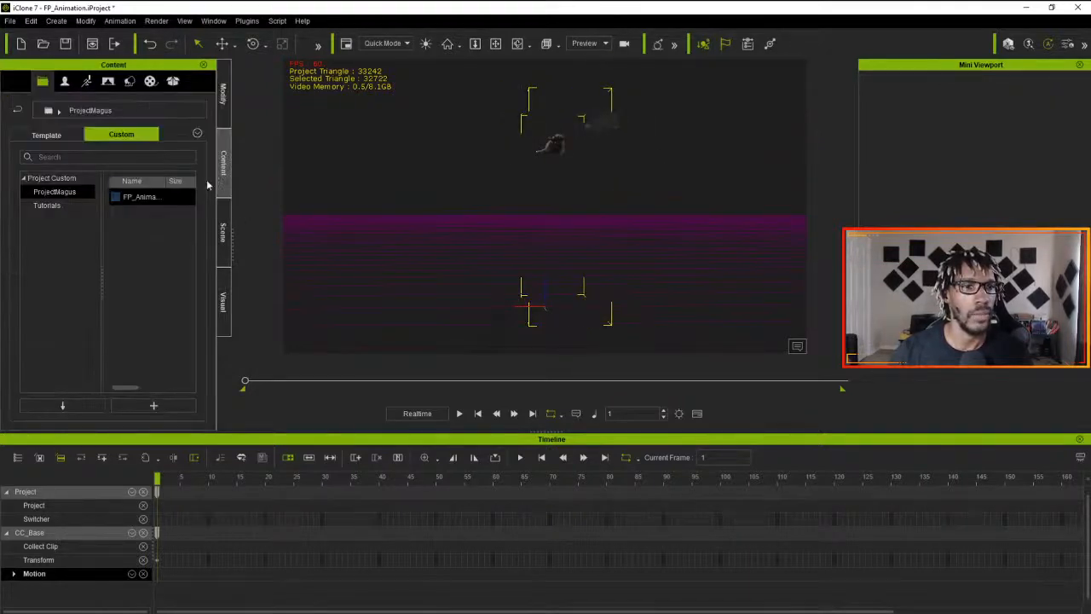
{"action": "left_click", "coordinate": [86, 81]}
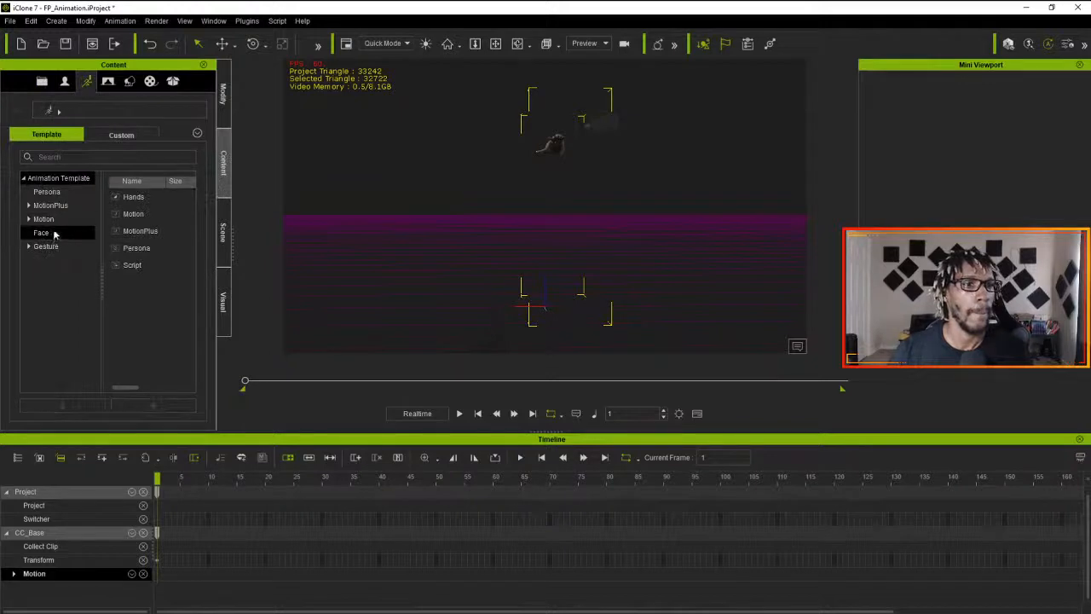
{"action": "left_click", "coordinate": [118, 139]}
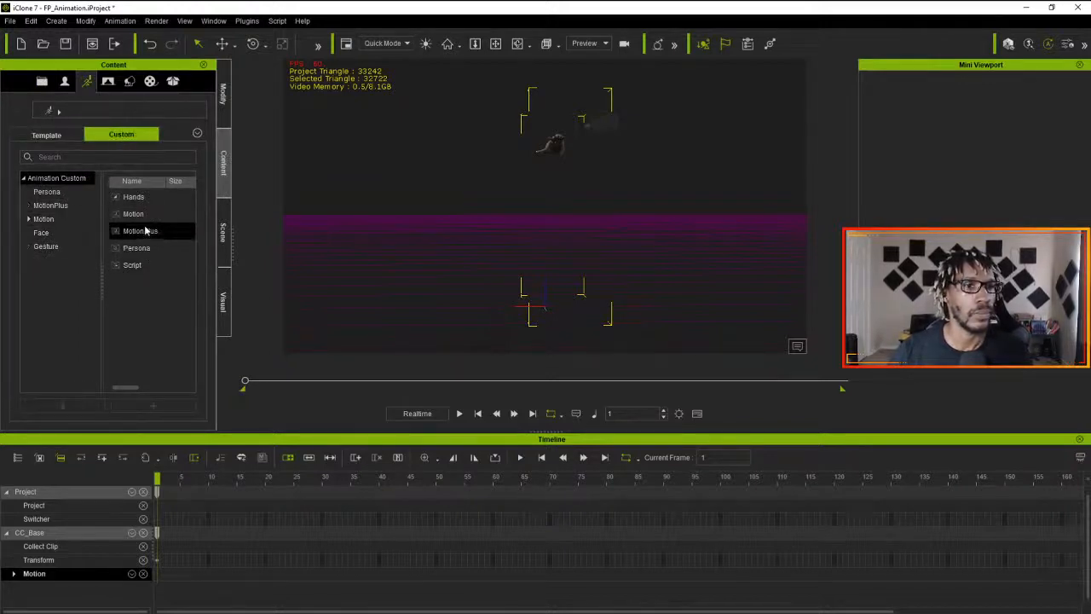
{"action": "double_click", "coordinate": [141, 214]}
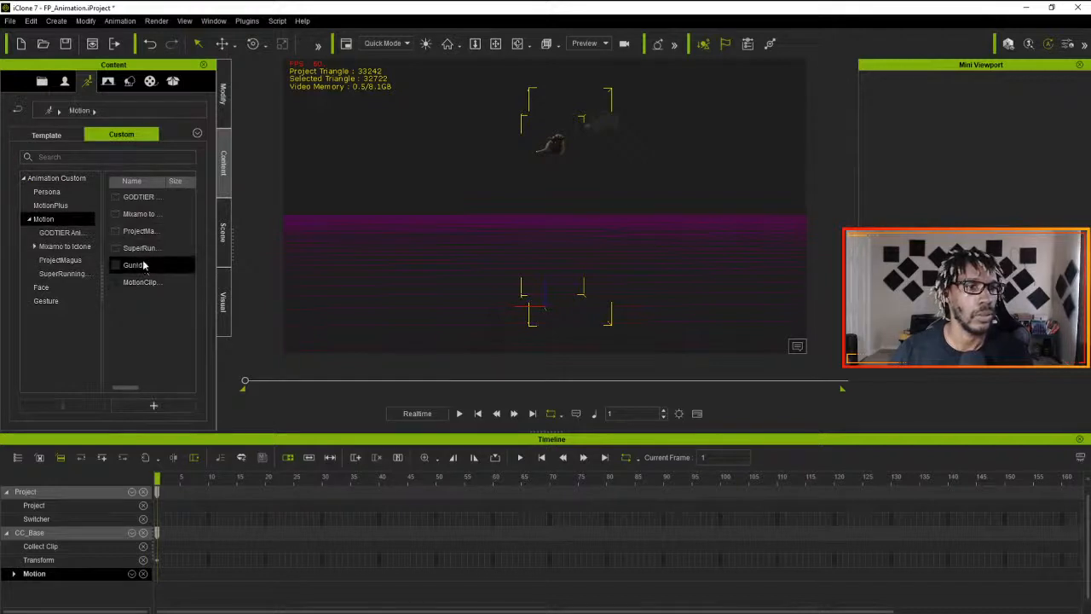
{"action": "double_click", "coordinate": [142, 232]}
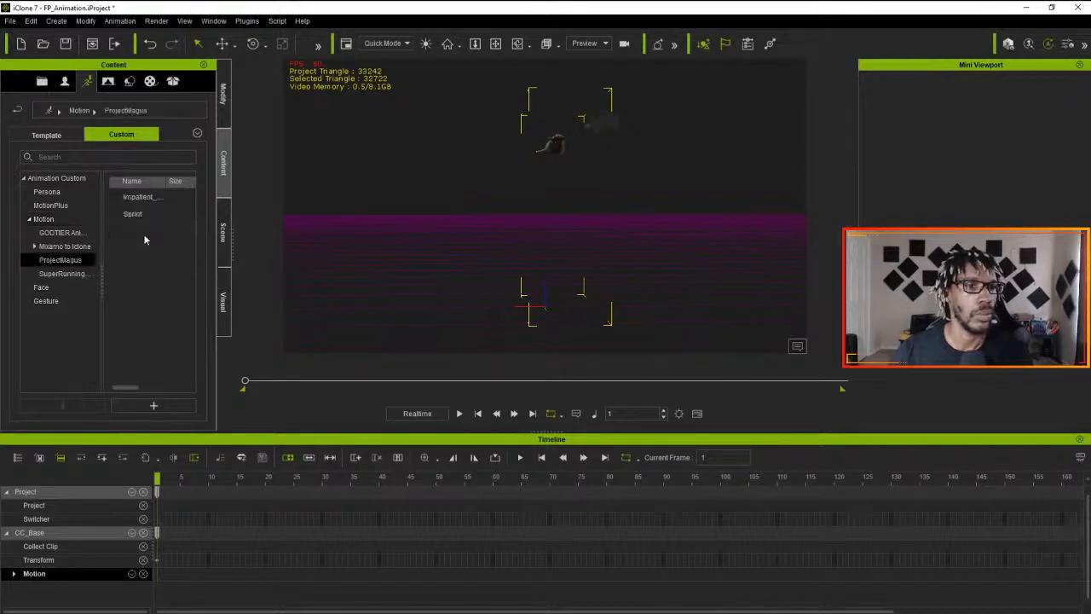
{"action": "left_click_drag", "start_coordinate": [136, 196], "coordinate": [547, 307]}
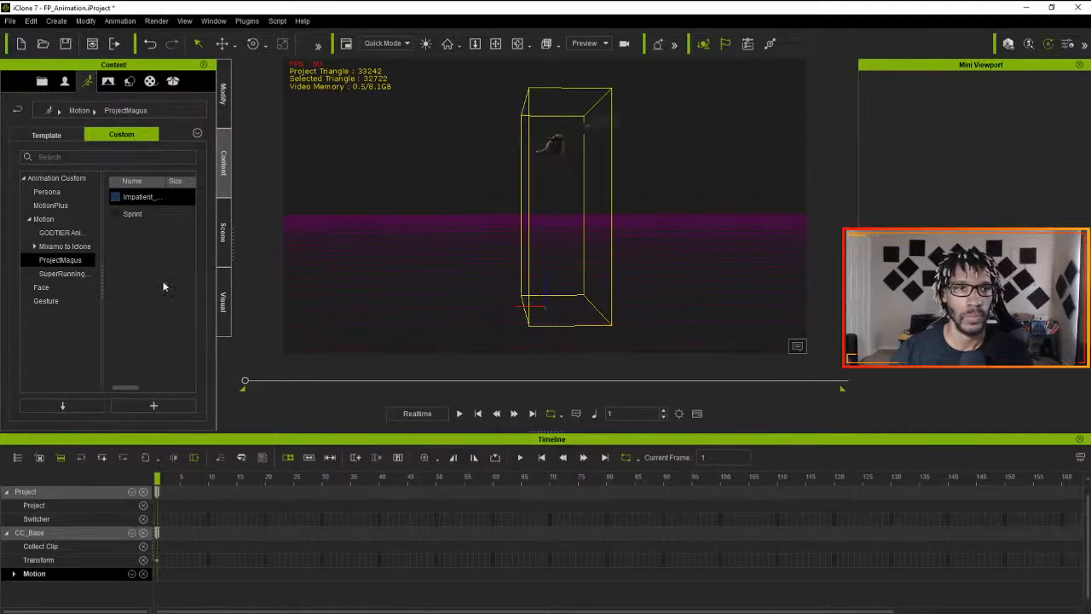
{"action": "double_click", "coordinate": [139, 198]}
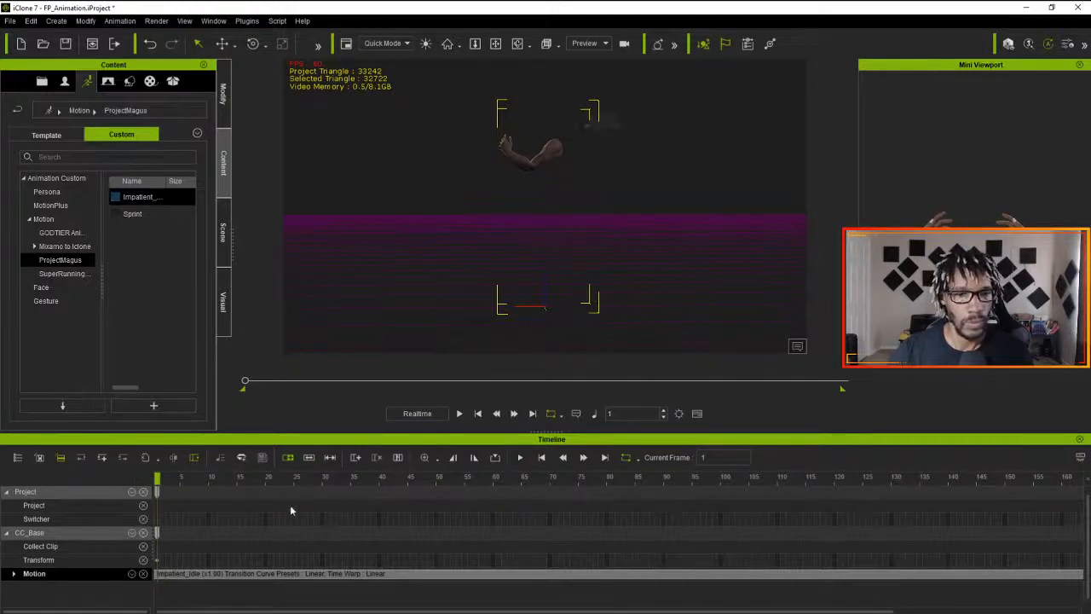
{"action": "right_click", "coordinate": [337, 574]}
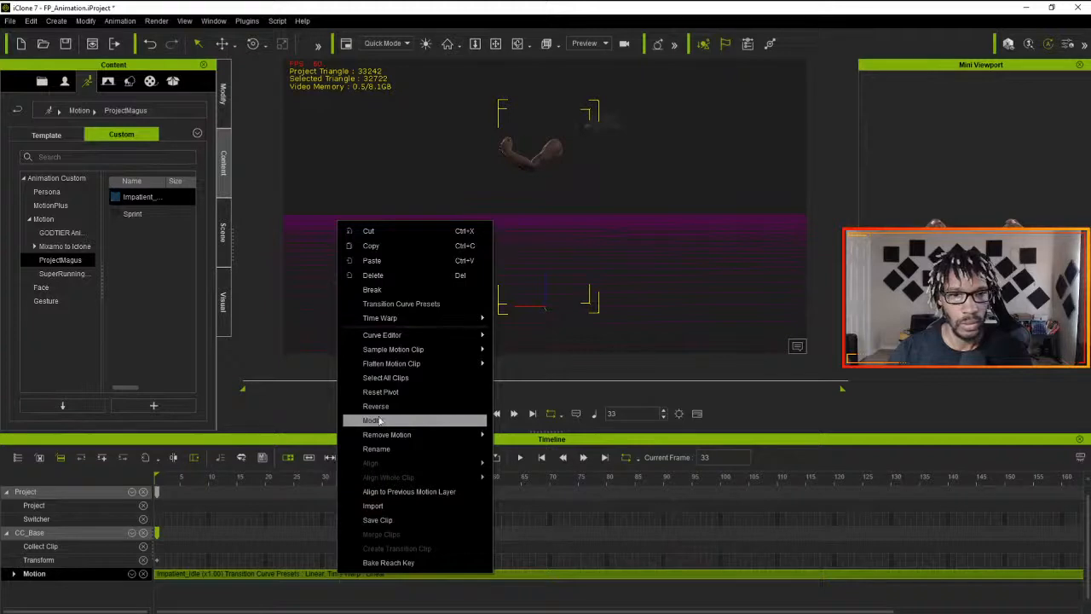
{"action": "mouse_move", "coordinate": [383, 357]}
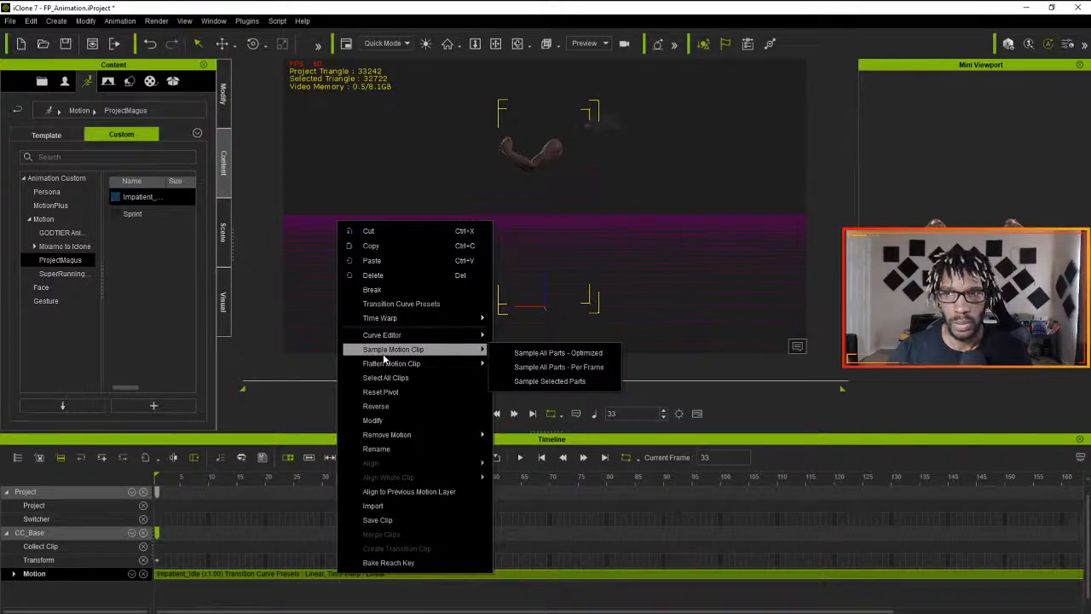
{"action": "left_click", "coordinate": [246, 502]}
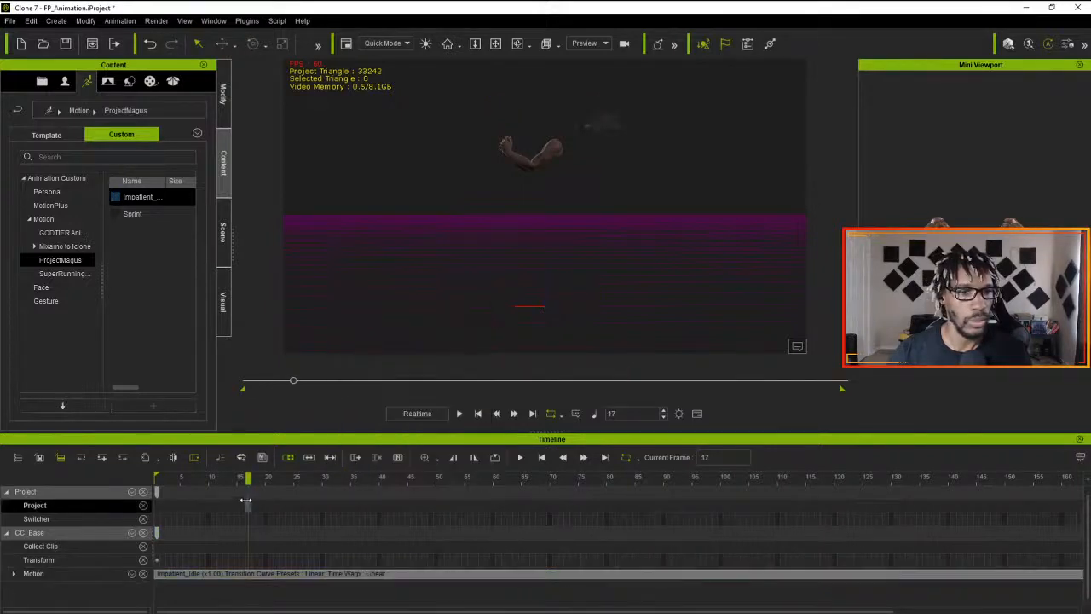
{"action": "left_click_drag", "start_coordinate": [250, 479], "coordinate": [157, 477]}
- Open the Edit Motion Layer tool for the Impatient_Idle clip and reset the motion layer at frame 15
{"action": "left_click", "coordinate": [196, 576]}
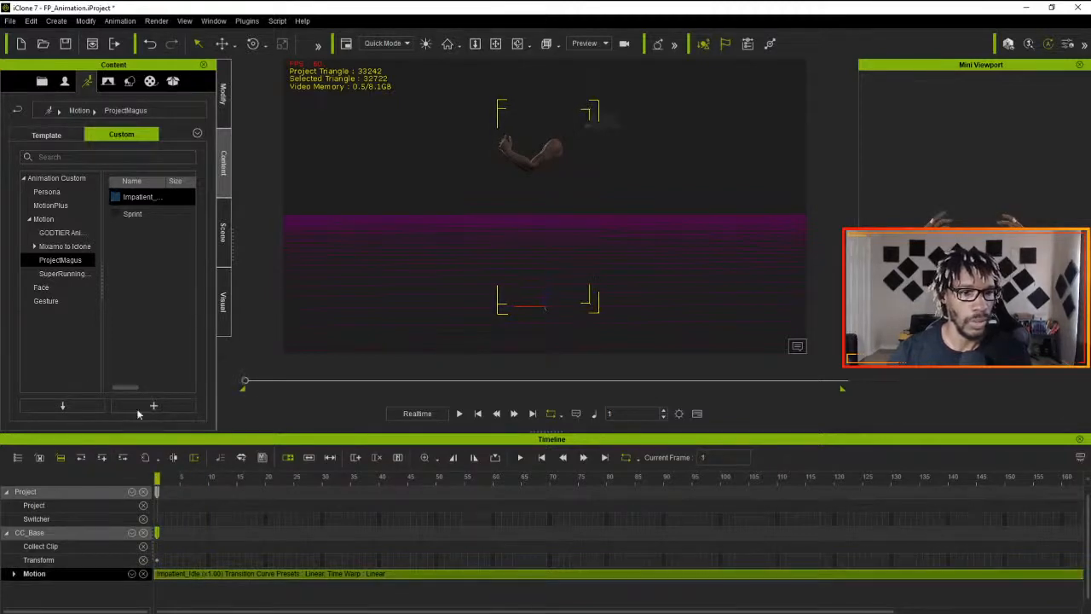
{"action": "left_click", "coordinate": [225, 111]}
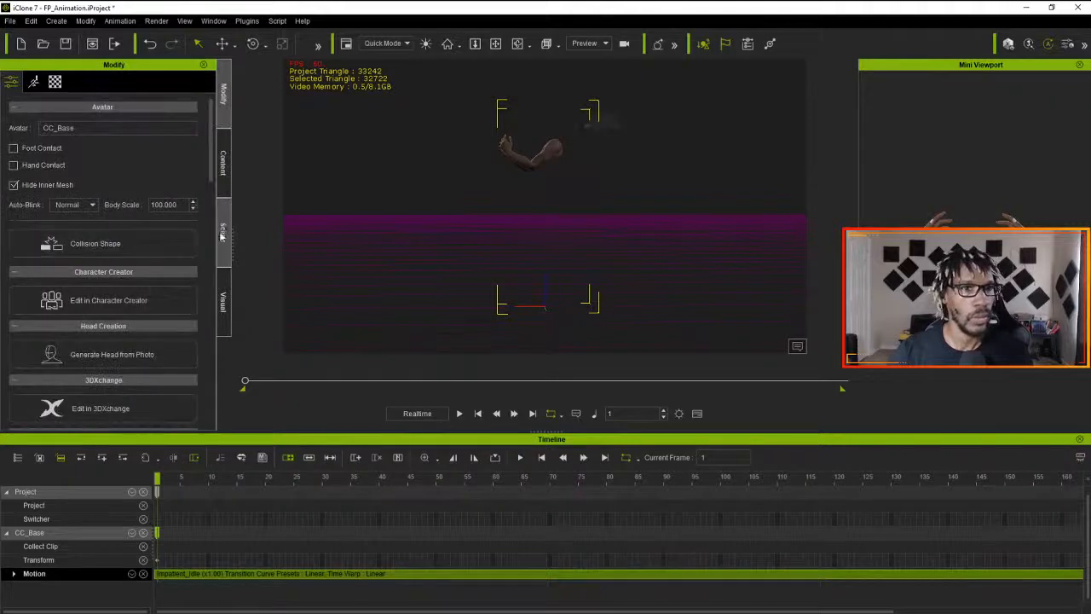
{"action": "left_click", "coordinate": [34, 81]}
{"action": "left_click", "coordinate": [112, 210]}
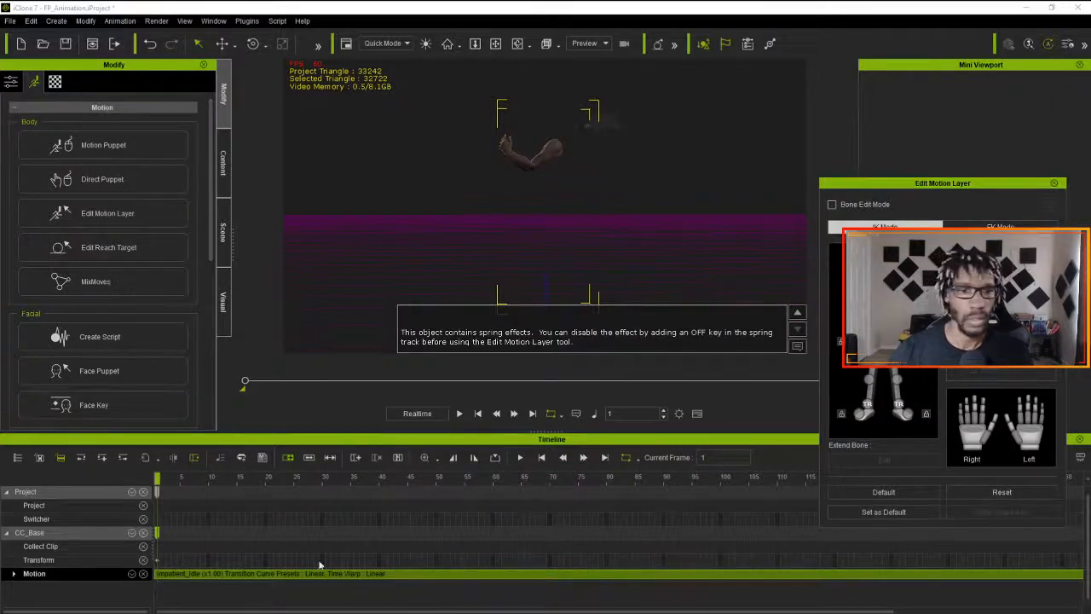
{"action": "left_click_drag", "start_coordinate": [156, 477], "coordinate": [238, 492]}
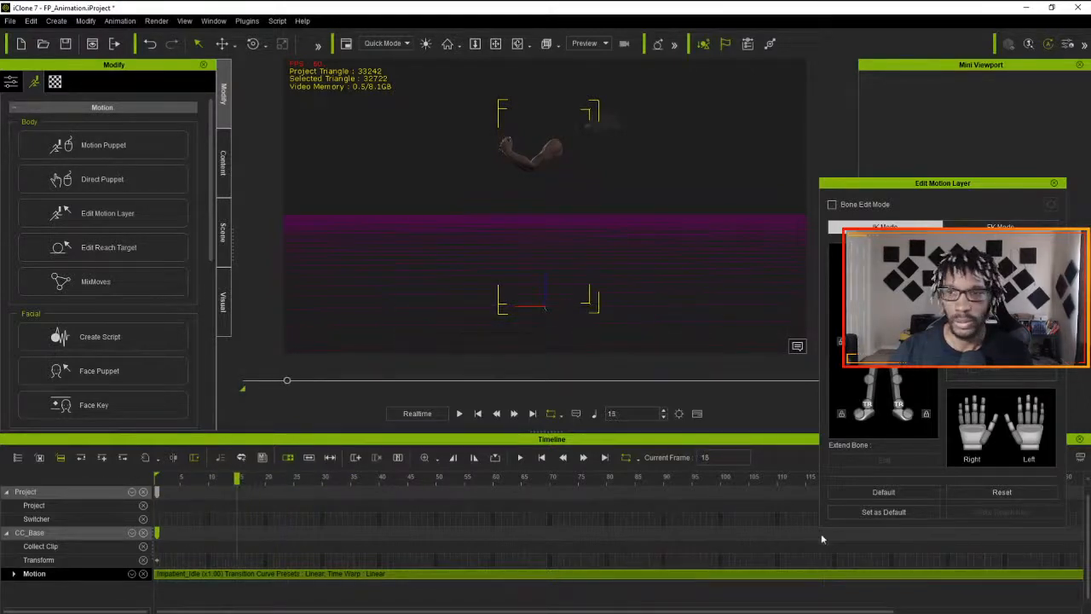
{"action": "left_click", "coordinate": [998, 494]}
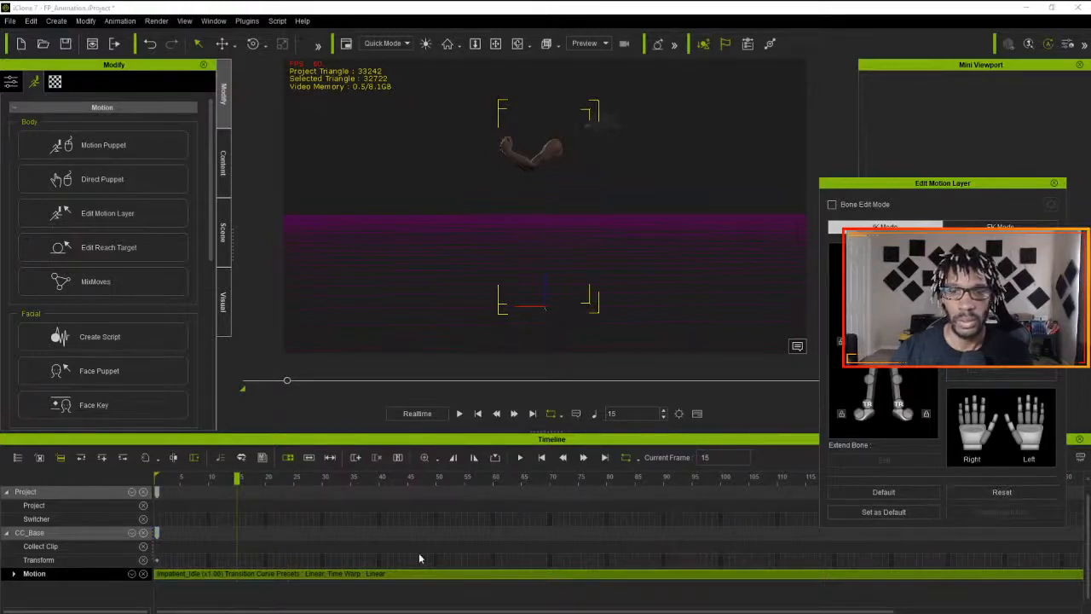
- Return to frame 1 and view the hands through the CloseUp camera
{"action": "left_click_drag", "start_coordinate": [235, 492], "coordinate": [41, 502]}
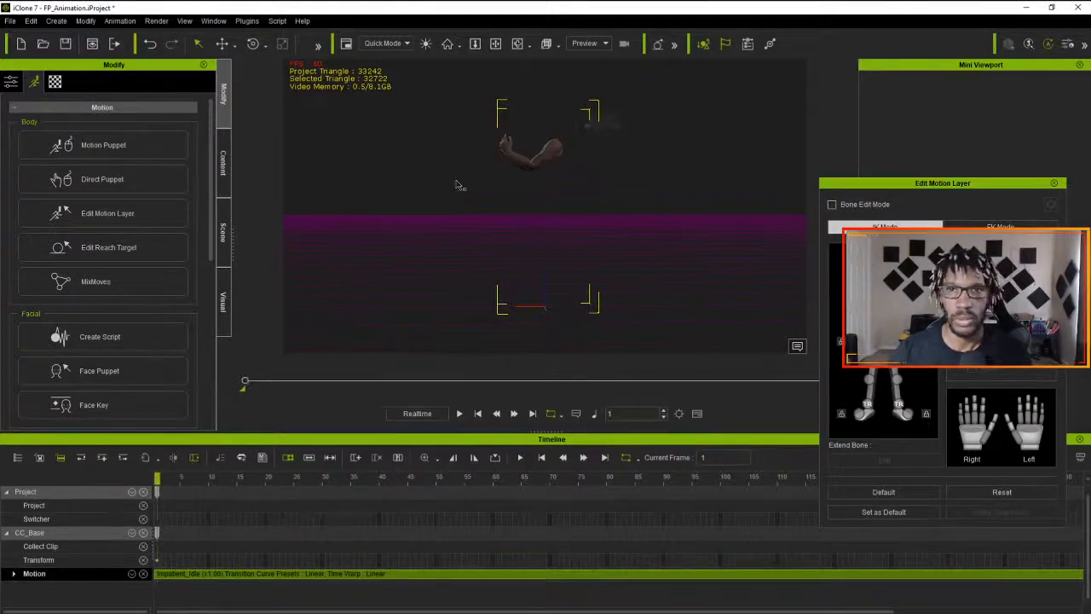
{"action": "left_click", "coordinate": [602, 45]}
{"action": "left_click", "coordinate": [590, 74]}
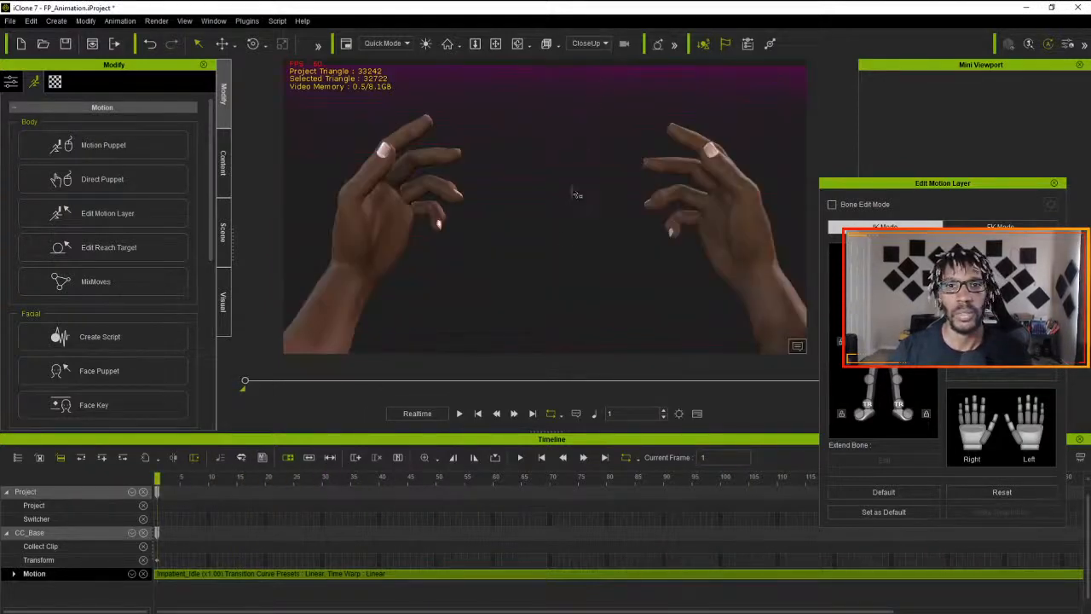
{"action": "left_click_drag", "start_coordinate": [161, 483], "coordinate": [77, 486]}
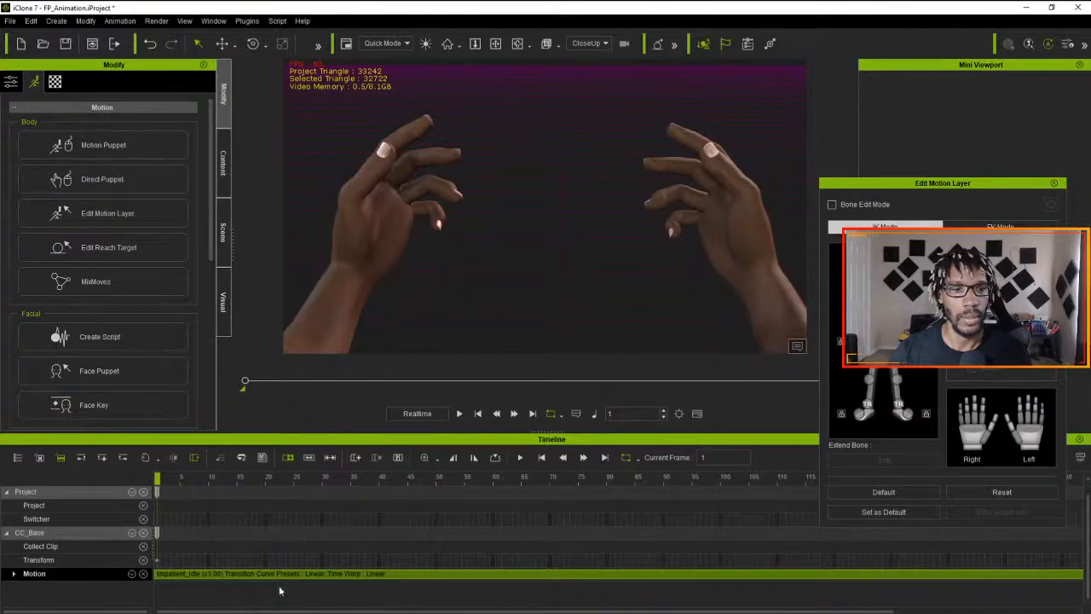
- Sample all parts of the Impatient_Idle motion clip with the Optimized option and close the motion layer editor
{"action": "right_click", "coordinate": [333, 582]}
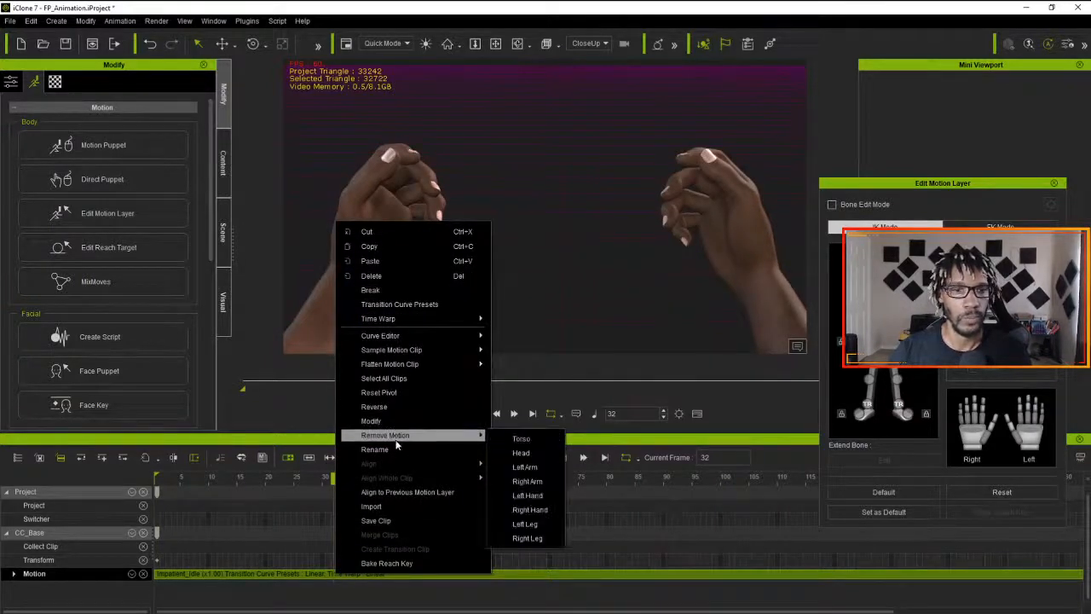
{"action": "mouse_move", "coordinate": [422, 351]}
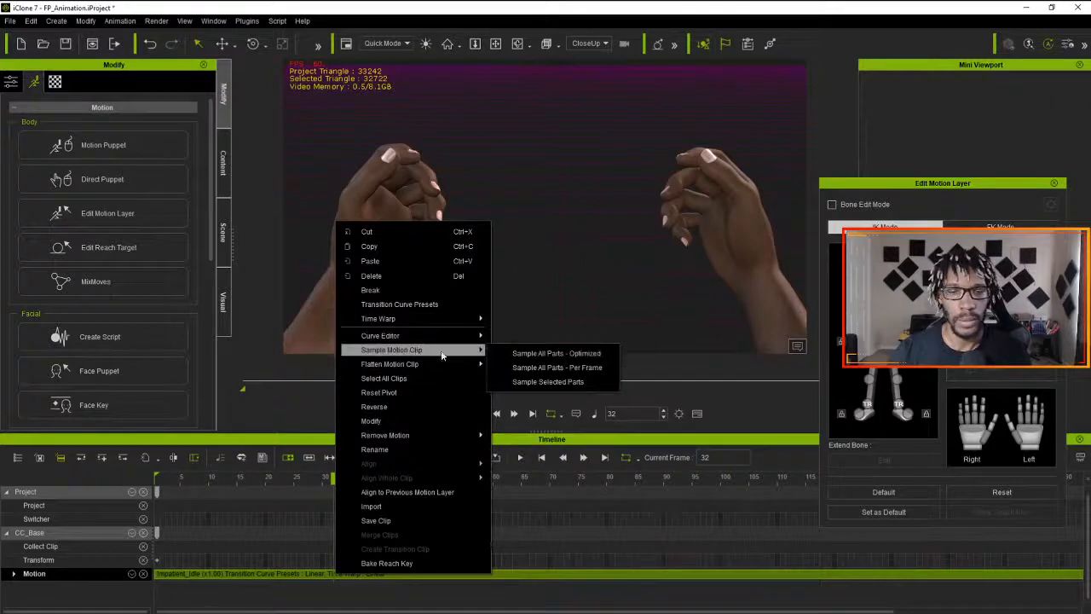
{"action": "left_click", "coordinate": [555, 355]}
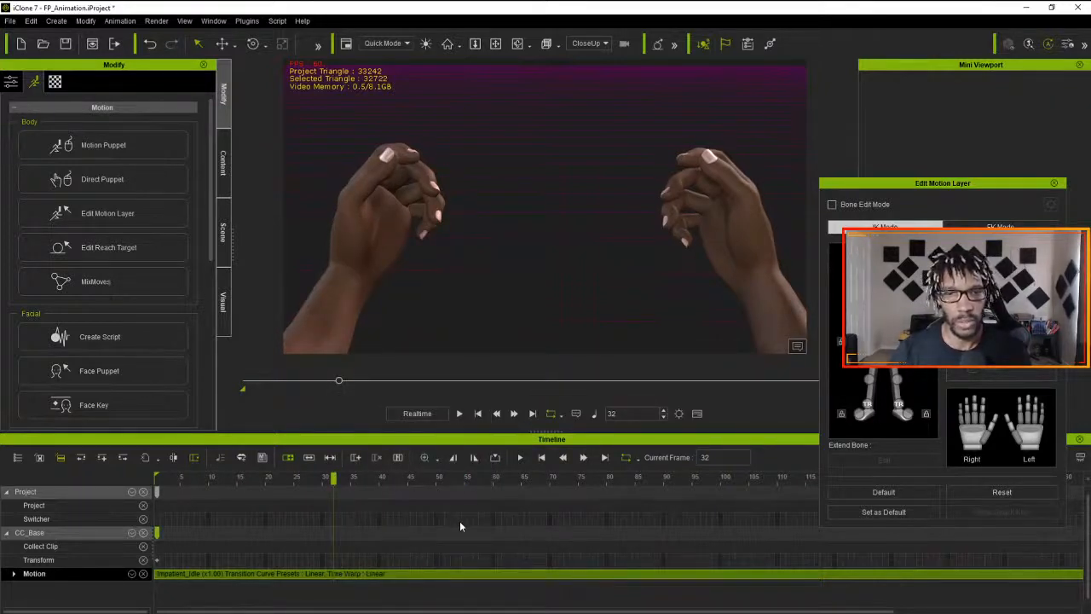
{"action": "left_click", "coordinate": [1055, 184]}
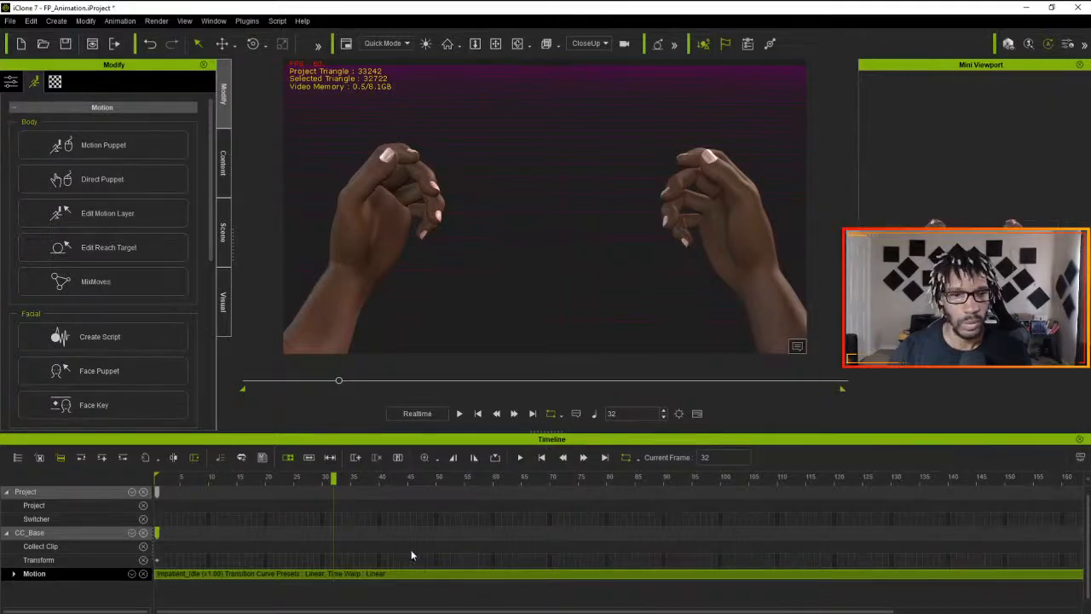
- Expand the character's Motion track and scrub through the sampled Motion Layer keys to examine the hand movement
{"action": "left_click", "coordinate": [14, 573]}
{"action": "scroll", "coordinate": [297, 540], "scroll_direction": "down", "scroll_amount": 2}
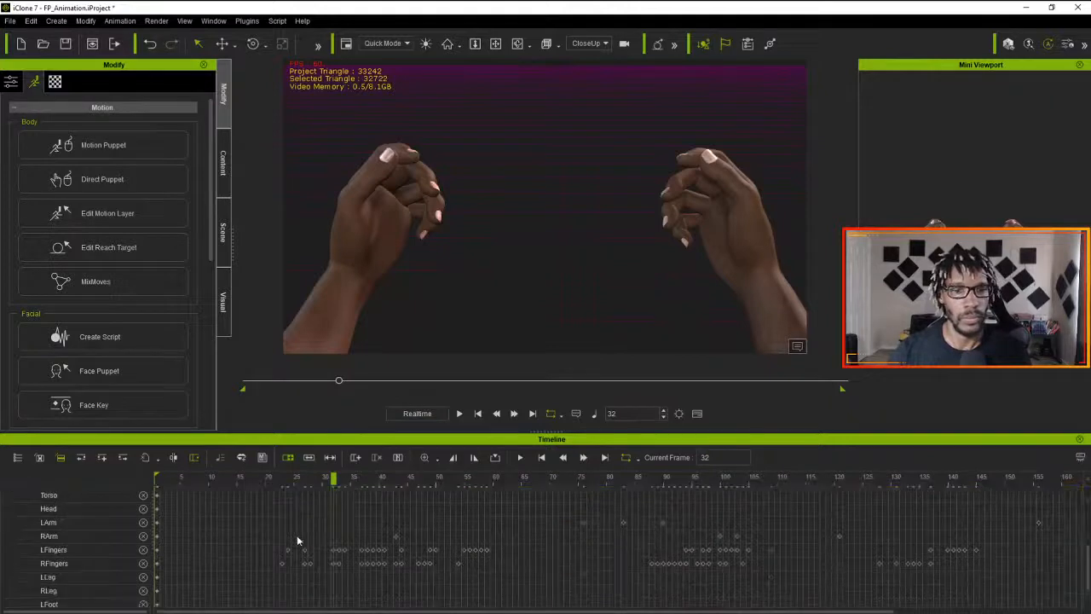
{"action": "scroll", "coordinate": [298, 538], "scroll_direction": "up", "scroll_amount": 3}
{"action": "left_click_drag", "start_coordinate": [332, 479], "coordinate": [383, 503]}
{"action": "left_click_drag", "start_coordinate": [460, 505], "coordinate": [747, 522]}
{"action": "left_click_drag", "start_coordinate": [661, 522], "coordinate": [400, 537]}
- Delete the Motion Layer keys from frame 23 to frame 43 and play the animation from frame 1
{"action": "left_click_drag", "start_coordinate": [257, 534], "coordinate": [395, 540]}
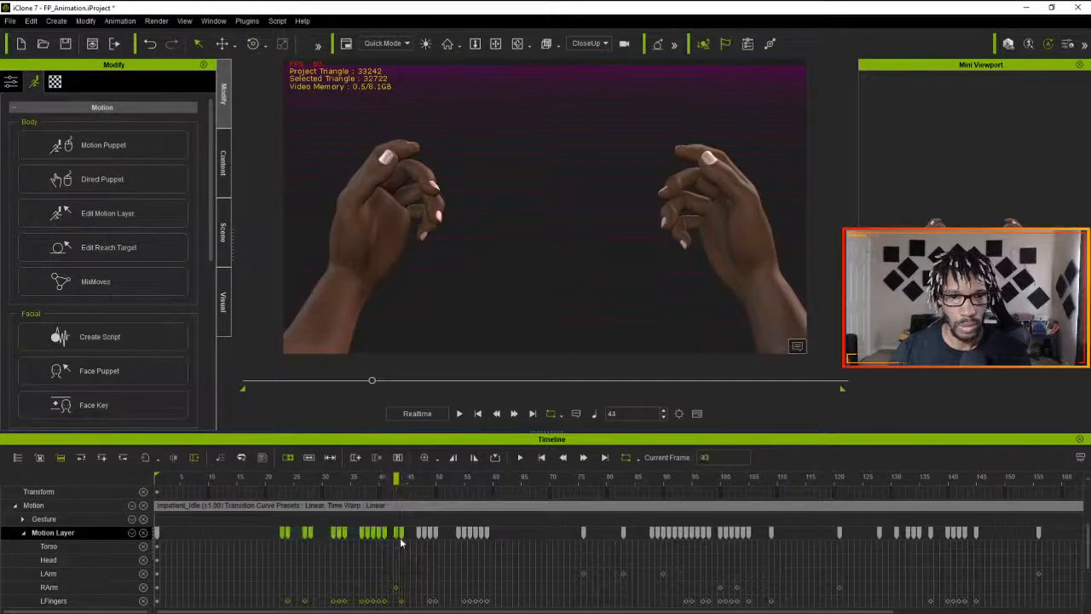
{"action": "key", "text": "Delete"}
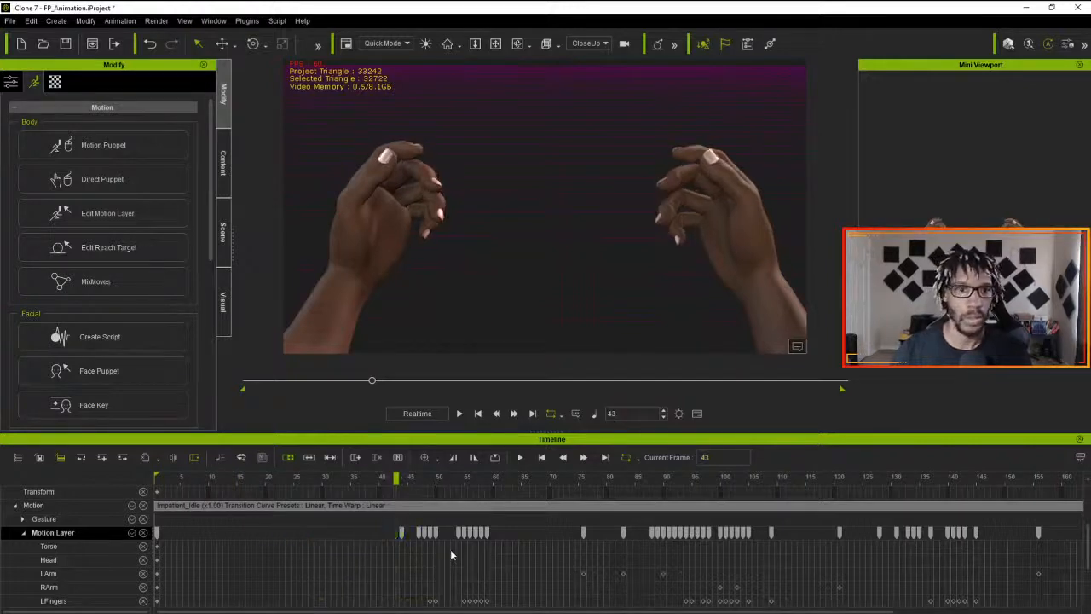
{"action": "left_click_drag", "start_coordinate": [202, 480], "coordinate": [98, 494]}
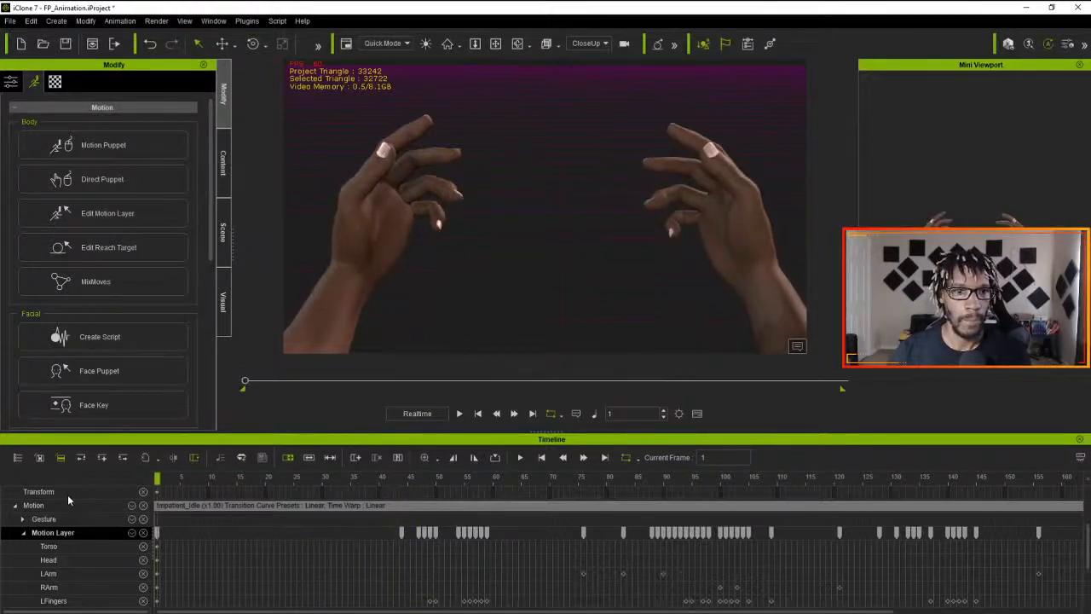
{"action": "key", "text": "space"}
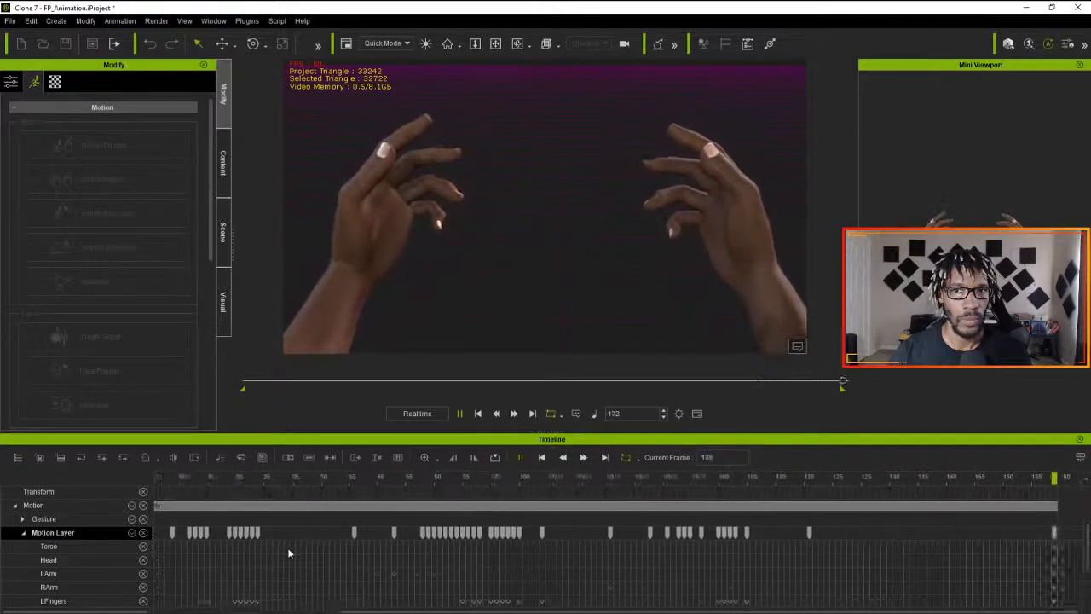
{"action": "key", "text": "space"}
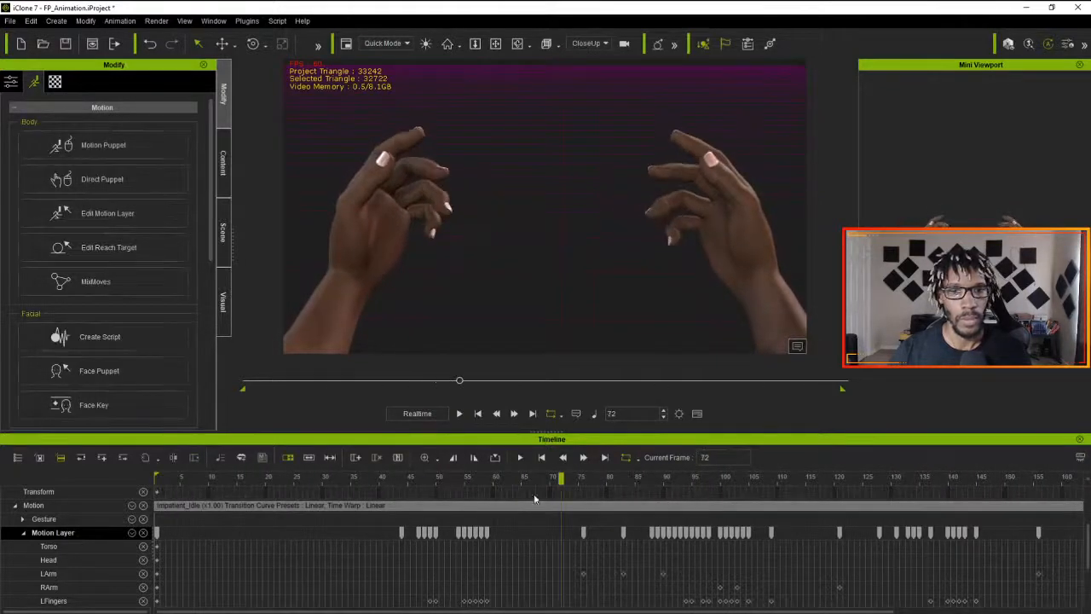
- Copy the Motion Layer keys from frames 44 to 59, delete those from frames 121 to 145, and paste the copies at frame 123
{"action": "left_click_drag", "start_coordinate": [563, 477], "coordinate": [874, 535]}
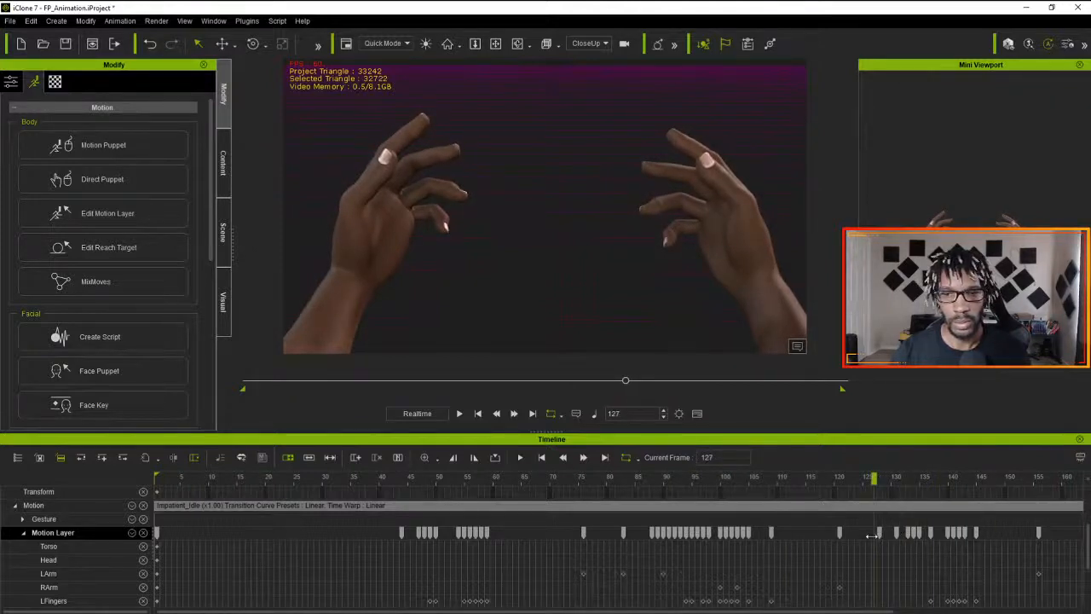
{"action": "left_click_drag", "start_coordinate": [383, 532], "coordinate": [491, 533]}
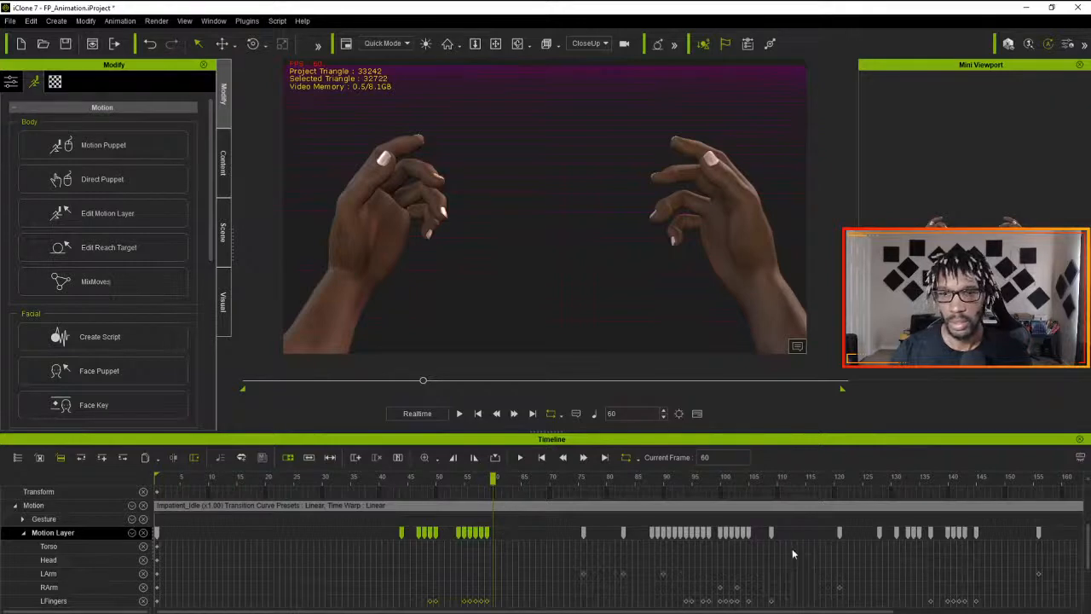
{"action": "left_click_drag", "start_coordinate": [824, 532], "coordinate": [977, 541]}
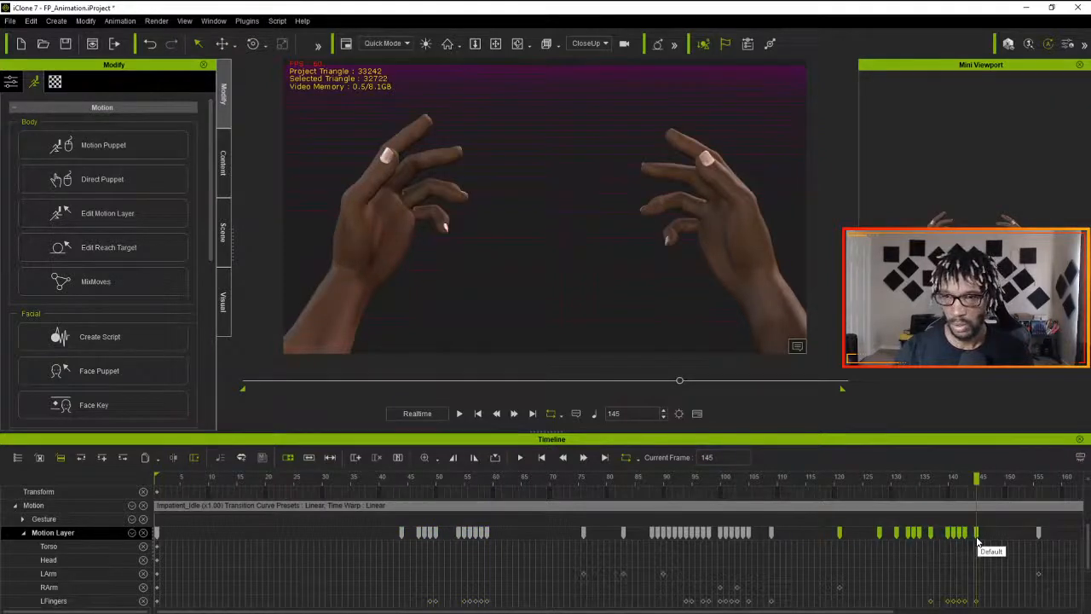
{"action": "key", "text": "Delete"}
{"action": "left_click_drag", "start_coordinate": [976, 479], "coordinate": [853, 492]}
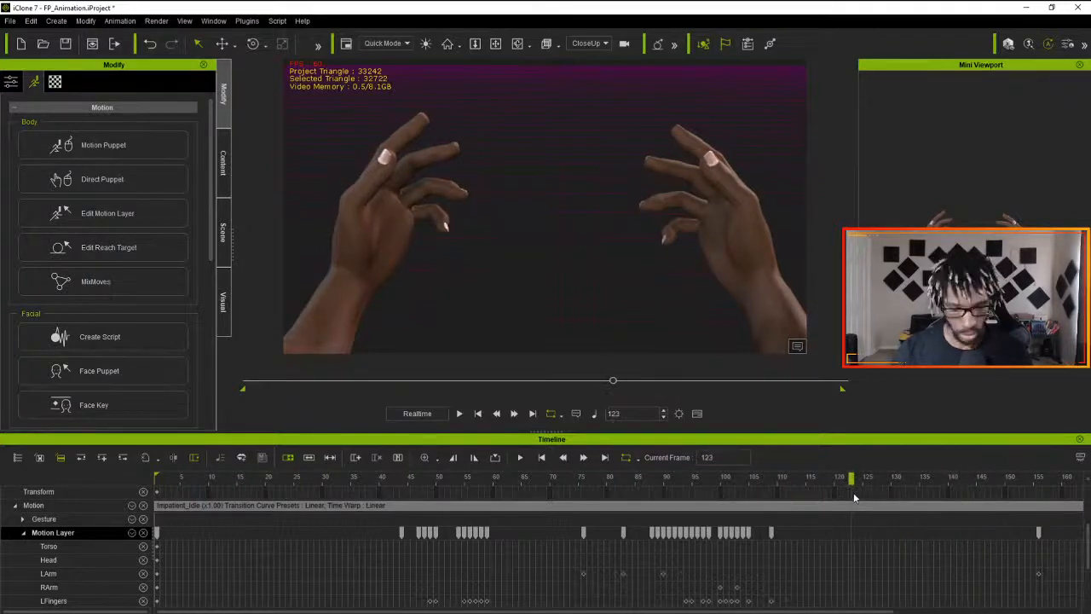
{"action": "key", "text": "ctrl+v"}
{"action": "left_click_drag", "start_coordinate": [850, 480], "coordinate": [162, 479]}
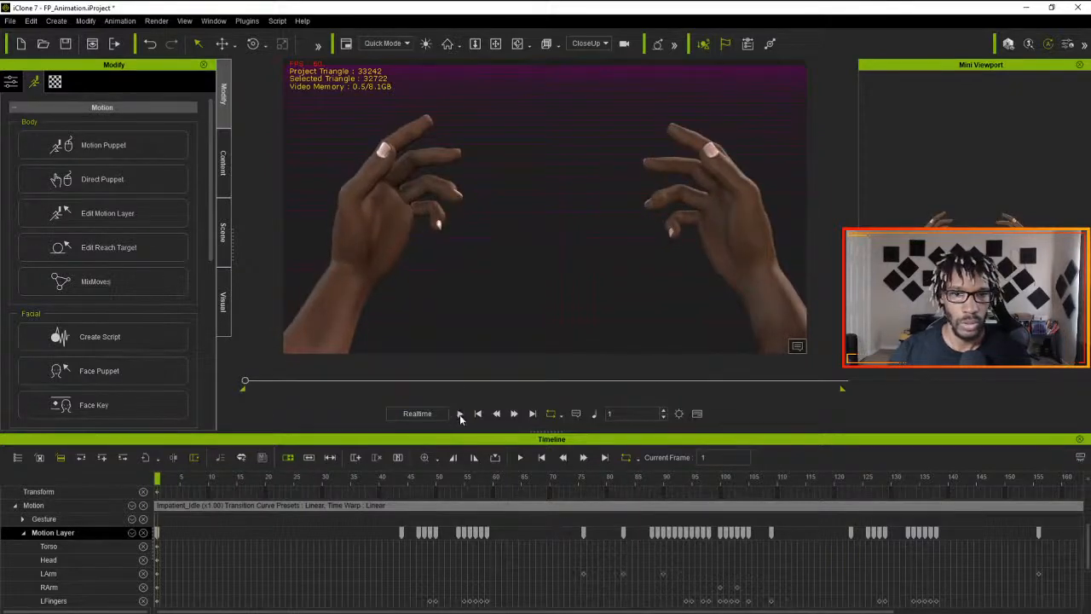
- Play the edited motion, undo the Motion Layer key edits, and replay the animation from frame 1
{"action": "left_click", "coordinate": [459, 413]}
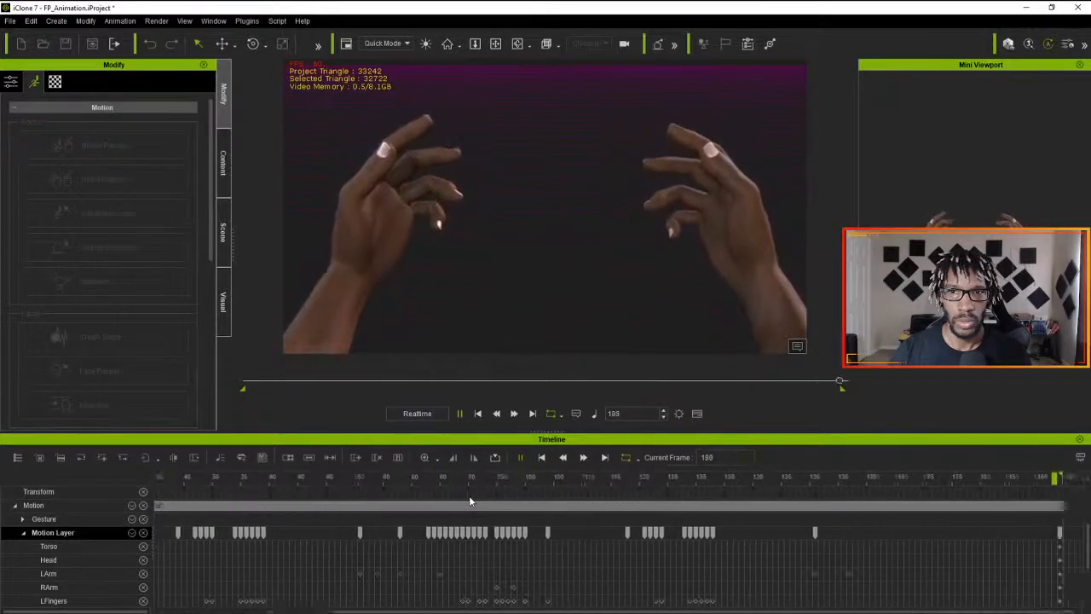
{"action": "left_click", "coordinate": [484, 417]}
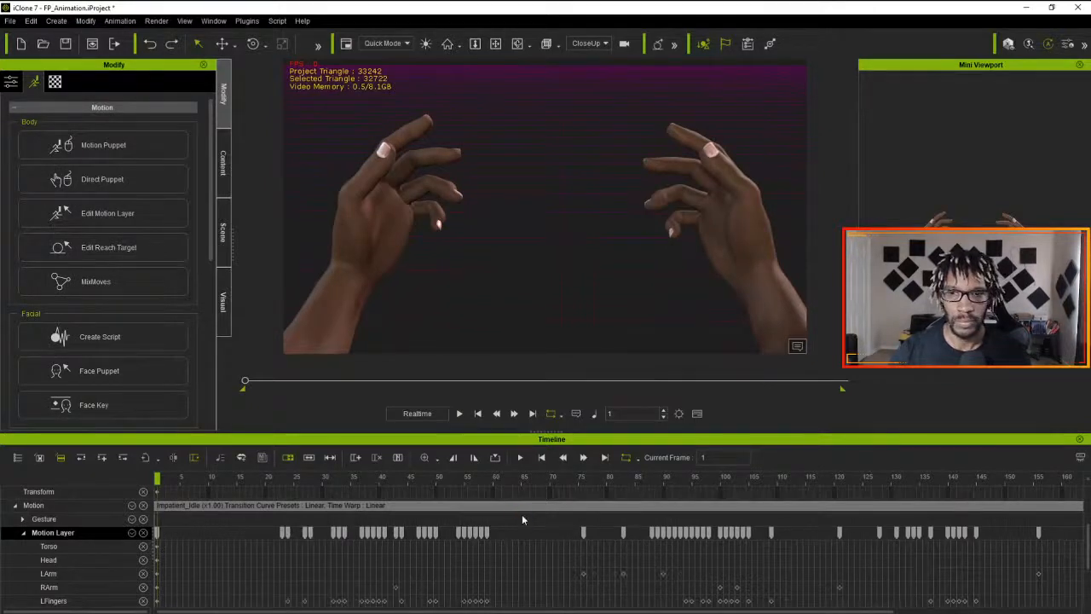
{"action": "left_click", "coordinate": [459, 414]}
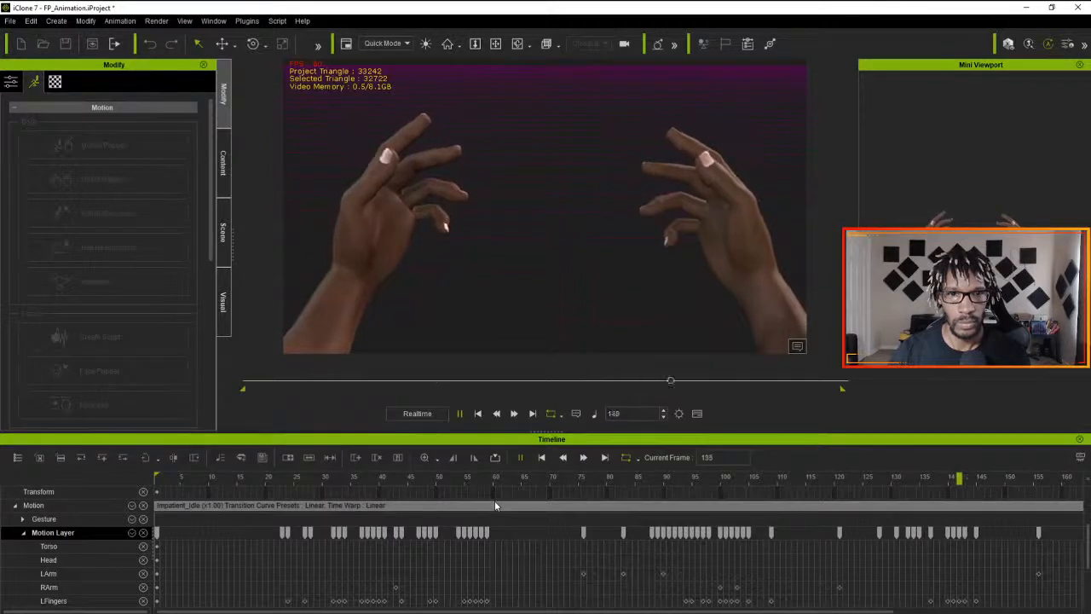
{"action": "left_click", "coordinate": [478, 413]}
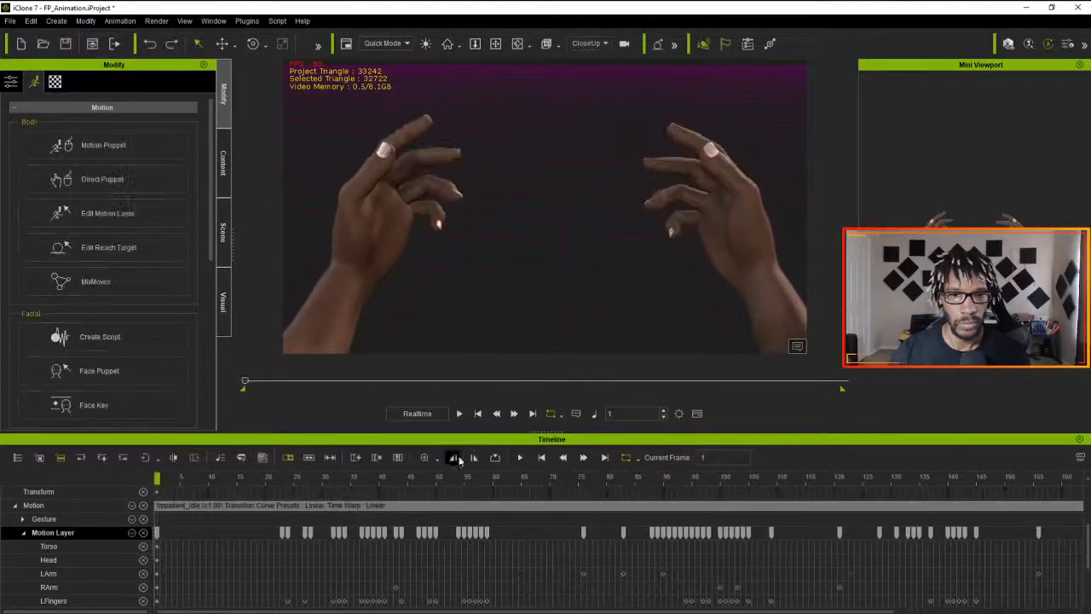
- Expand the Gesture track and look through its LHand and RHand tracks and the Motion Layer body part tracks
{"action": "scroll", "coordinate": [47, 535], "scroll_direction": "up", "scroll_amount": 1}
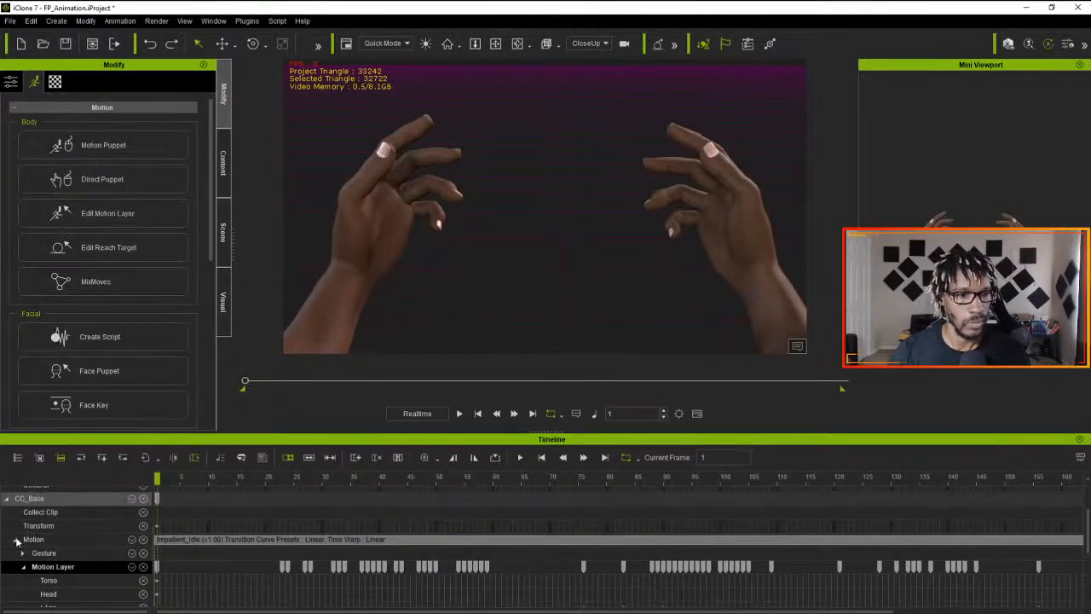
{"action": "left_click", "coordinate": [22, 553]}
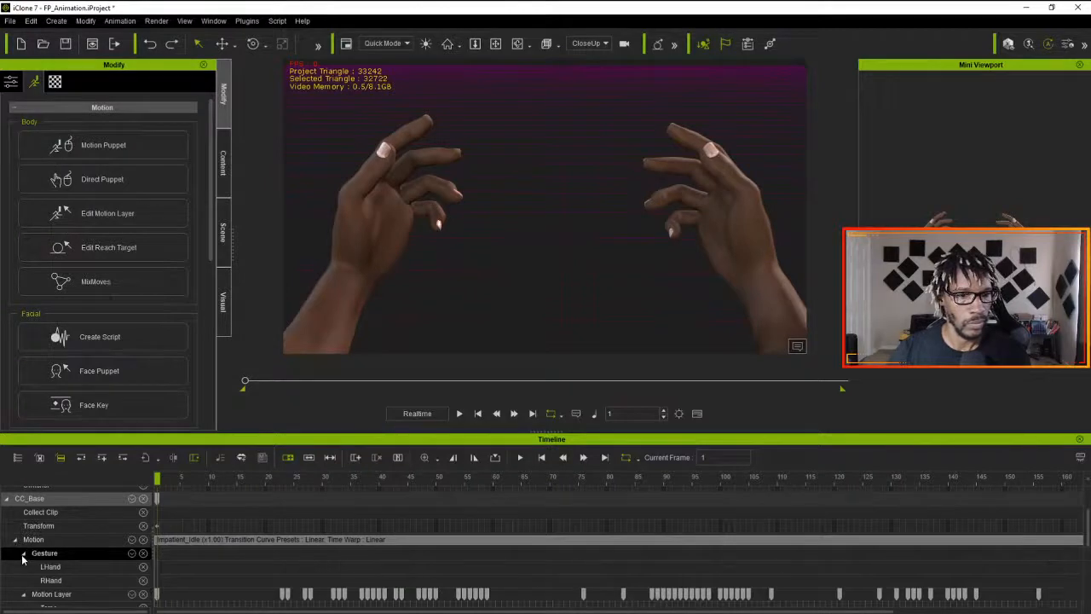
{"action": "left_click", "coordinate": [49, 567]}
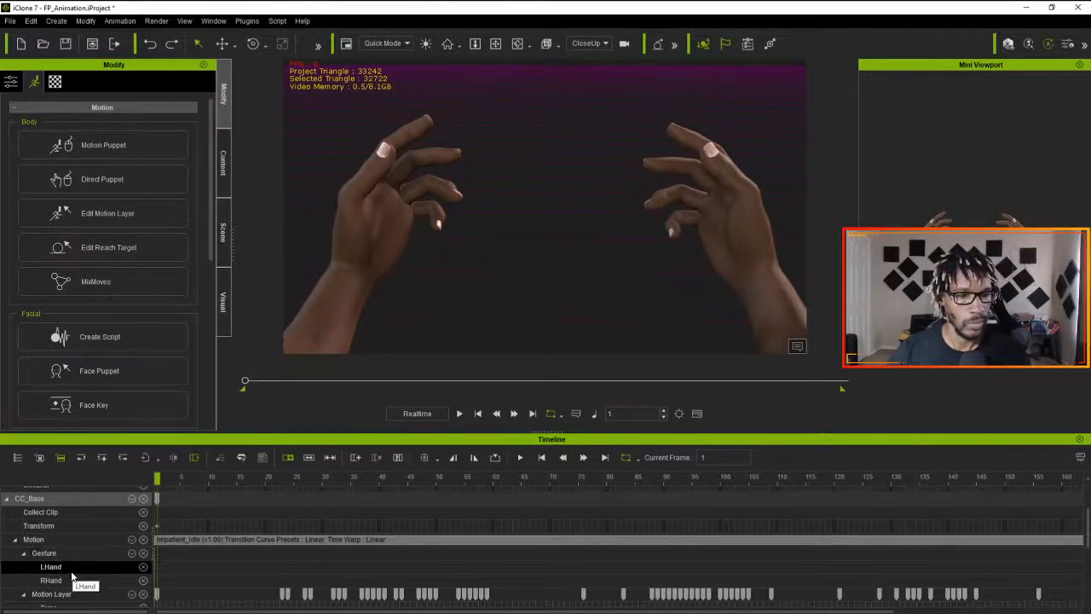
{"action": "scroll", "coordinate": [136, 577], "scroll_direction": "down", "scroll_amount": 2}
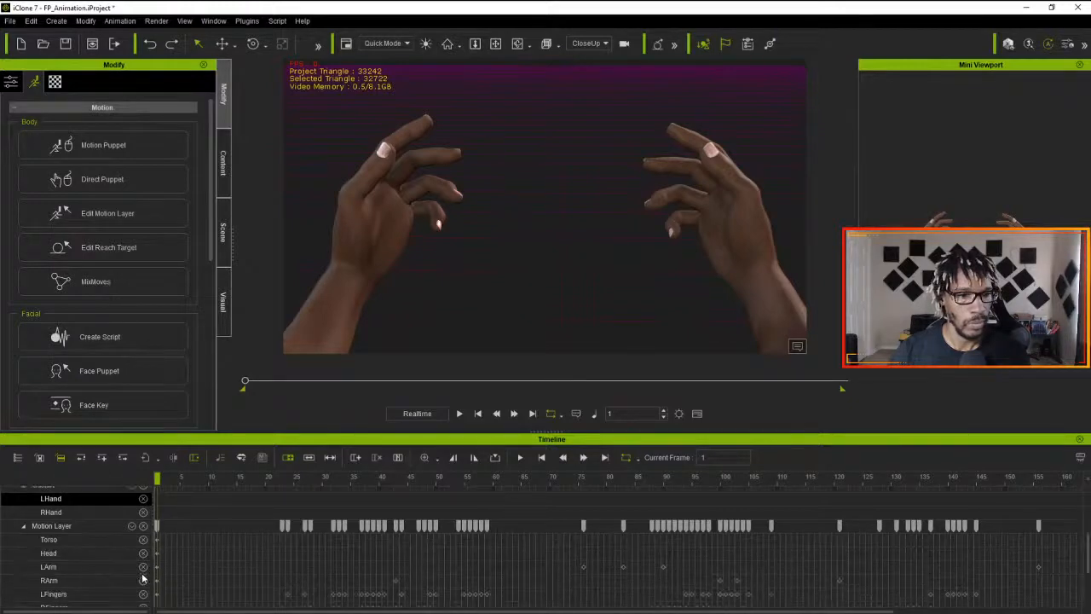
{"action": "scroll", "coordinate": [176, 587], "scroll_direction": "down", "scroll_amount": 1}
{"action": "scroll", "coordinate": [176, 586], "scroll_direction": "up", "scroll_amount": 3}
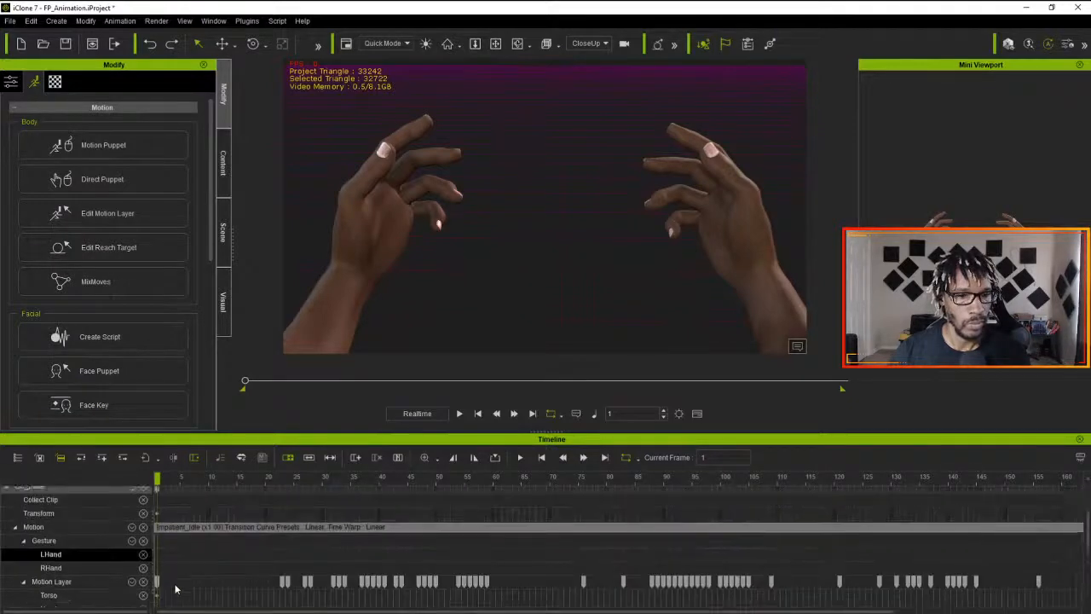
- Try removing the Left Hand motion from the Impatient_Idle clip, and undo the removal
{"action": "left_click", "coordinate": [213, 527]}
{"action": "right_click", "coordinate": [213, 527]}
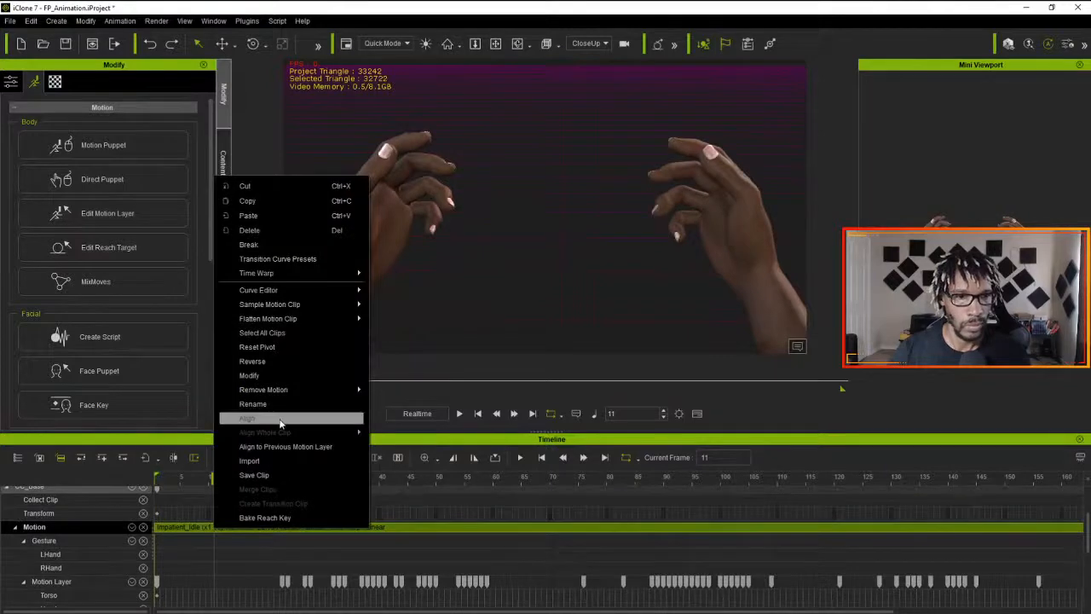
{"action": "mouse_move", "coordinate": [273, 390]}
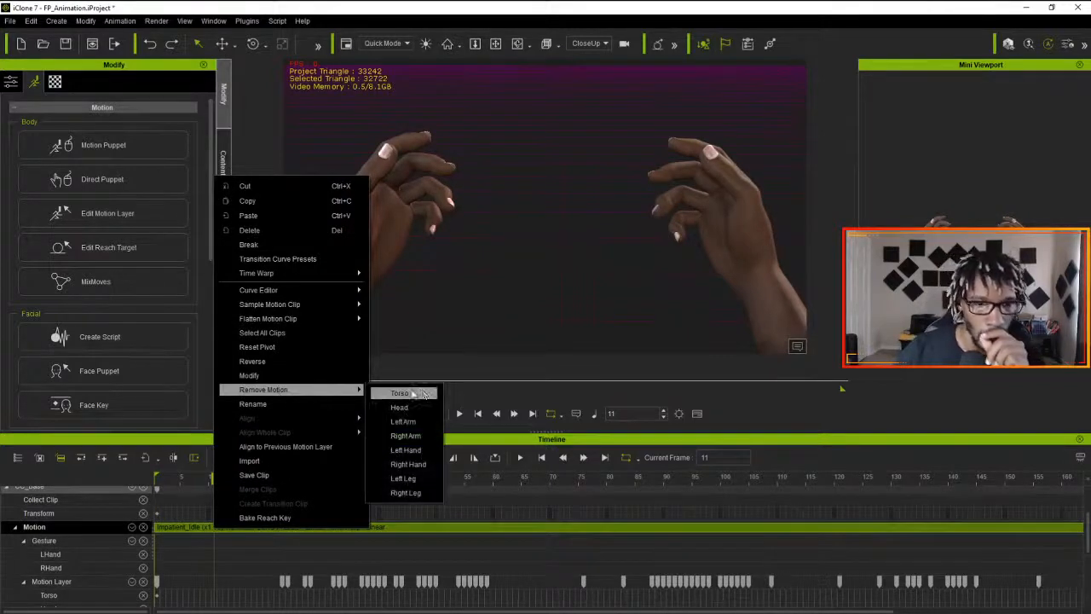
{"action": "left_click", "coordinate": [436, 452]}
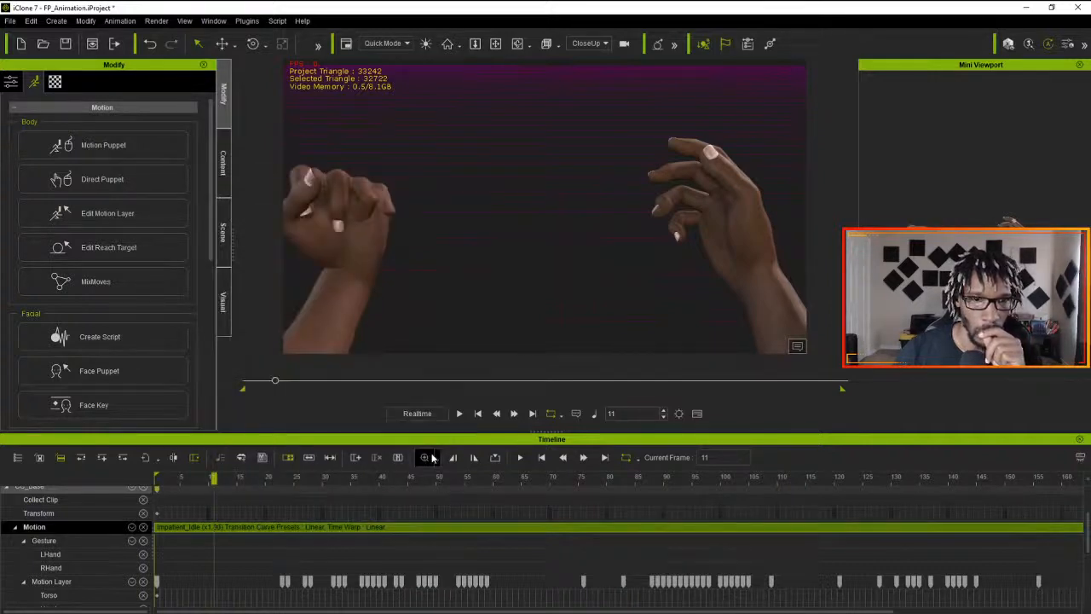
{"action": "left_click", "coordinate": [432, 457]}
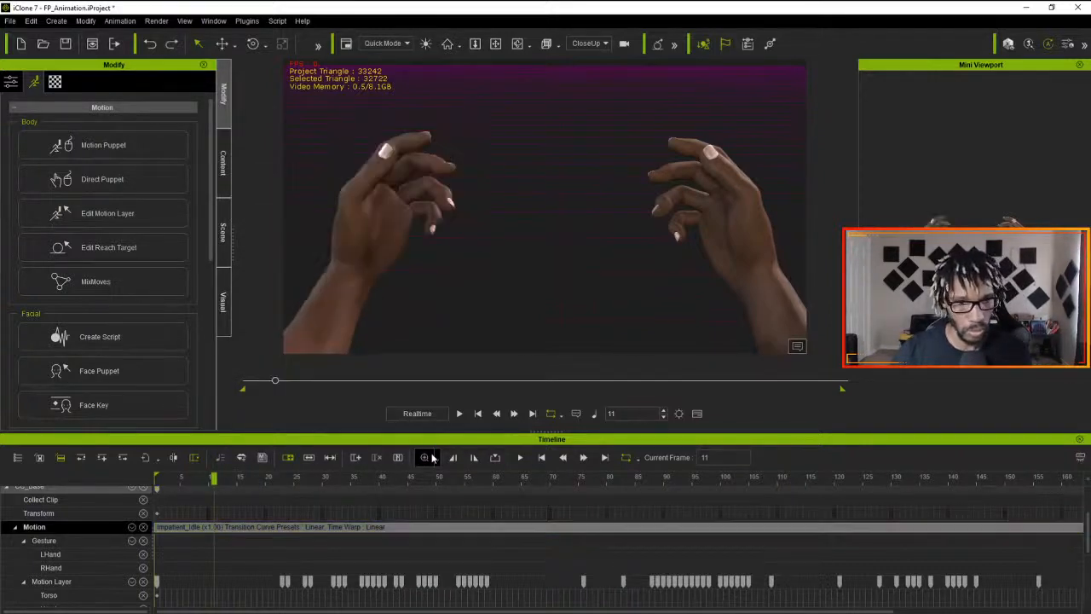
- Flatten all parts of the Impatient_Idle motion clip
{"action": "left_click_drag", "start_coordinate": [212, 483], "coordinate": [136, 504]}
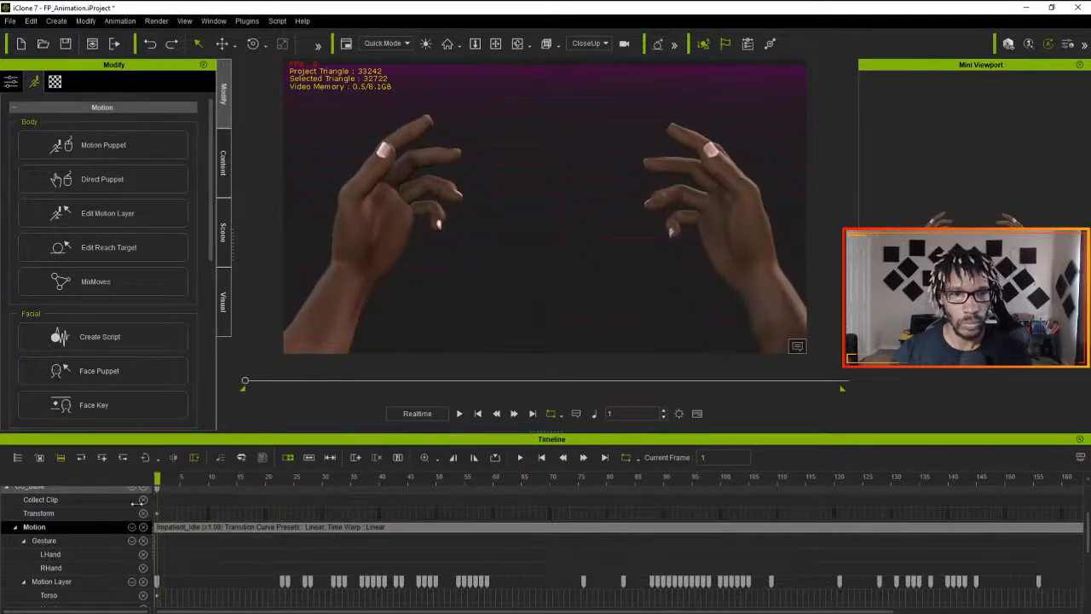
{"action": "left_click", "coordinate": [200, 527]}
{"action": "right_click", "coordinate": [200, 527]}
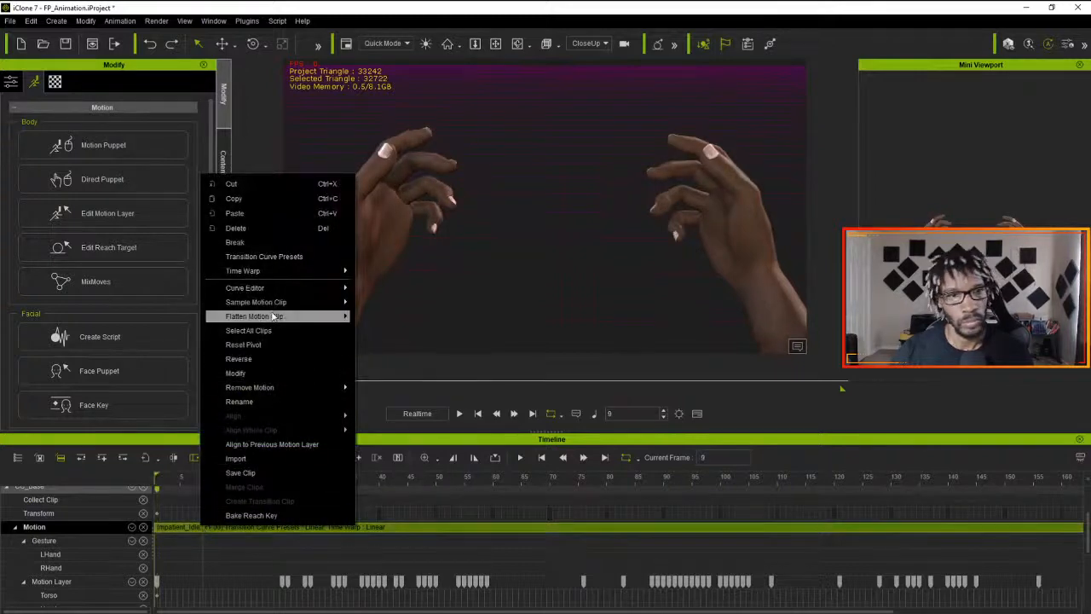
{"action": "mouse_move", "coordinate": [275, 306]}
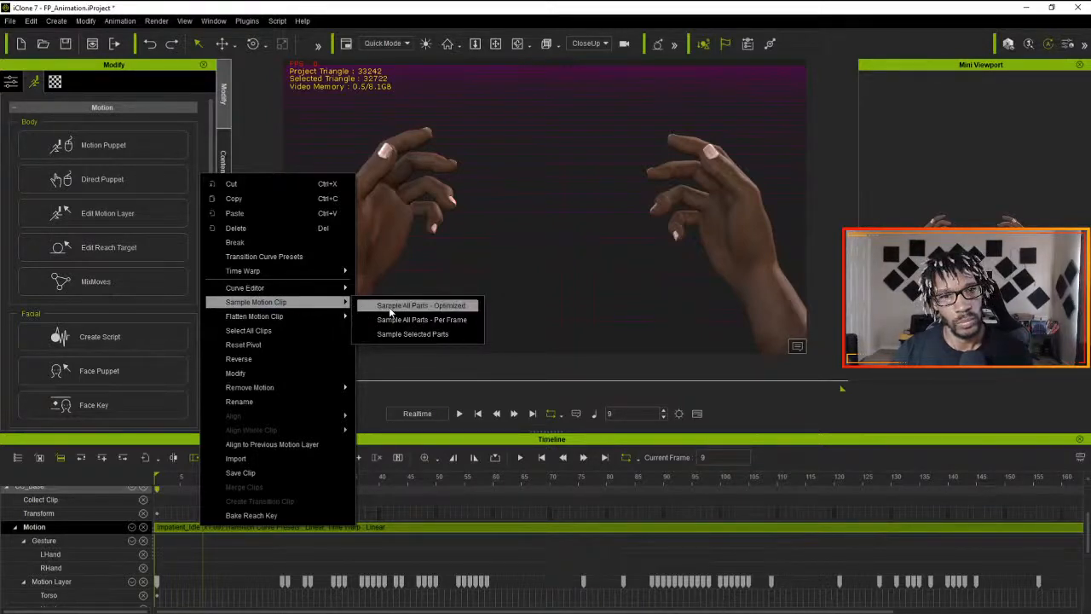
{"action": "mouse_move", "coordinate": [341, 317]}
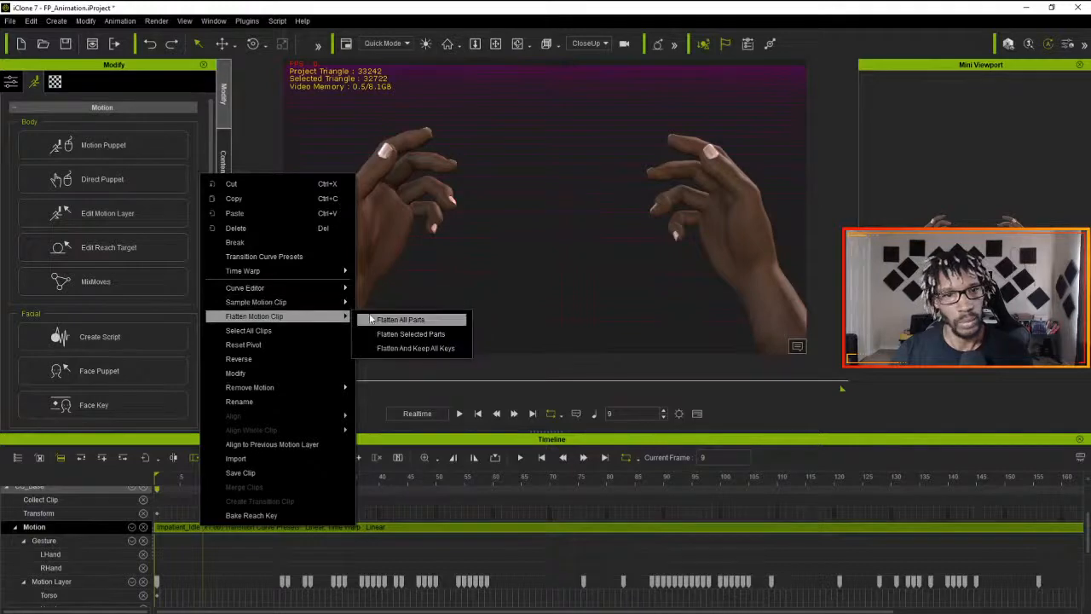
{"action": "left_click", "coordinate": [393, 321]}
- Open Edit Motion Layer at frame 36, key a more open finger pose for both hands, and play the animation
{"action": "left_click_drag", "start_coordinate": [201, 479], "coordinate": [356, 478]}
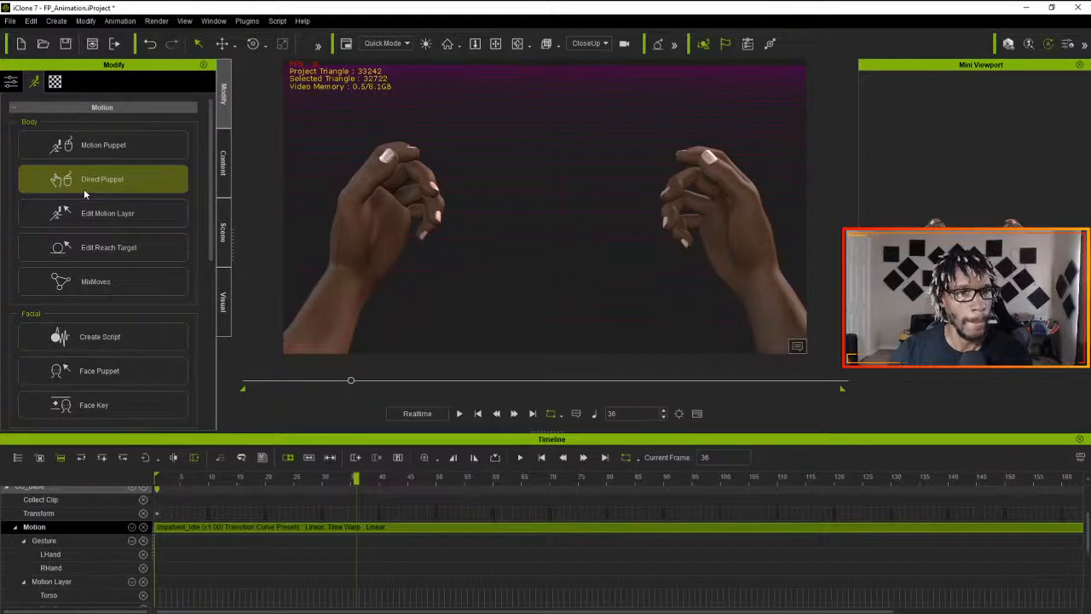
{"action": "left_click", "coordinate": [91, 217]}
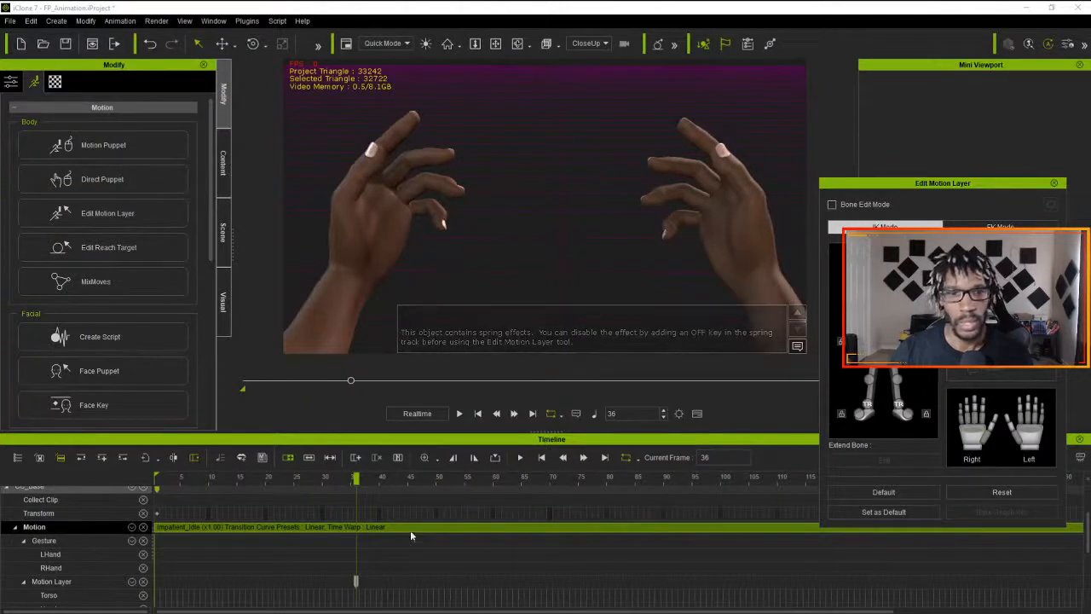
{"action": "left_click", "coordinate": [459, 414]}
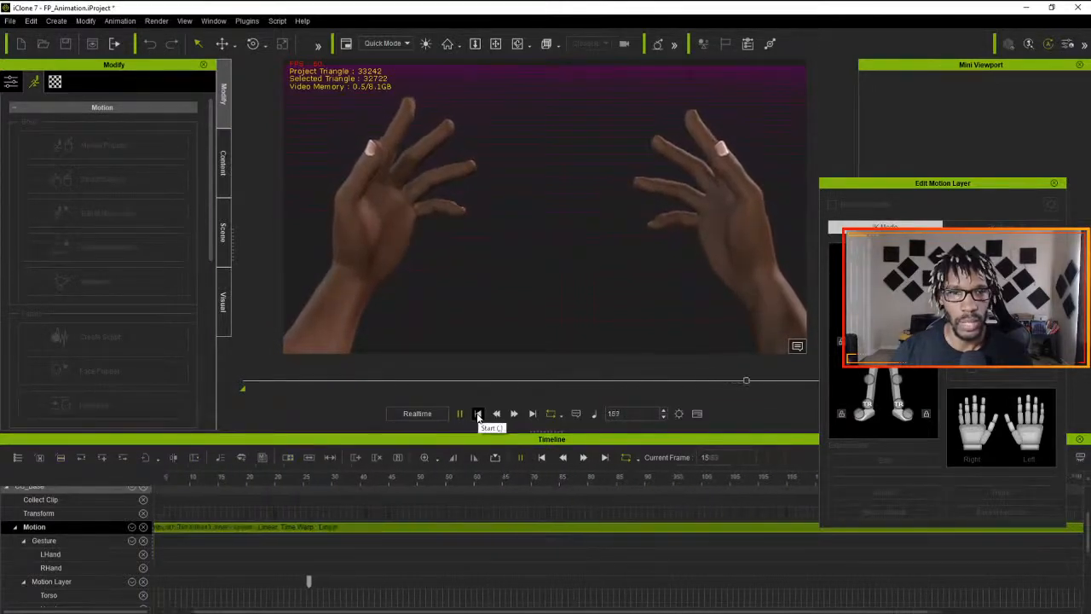
{"action": "left_click", "coordinate": [478, 414]}
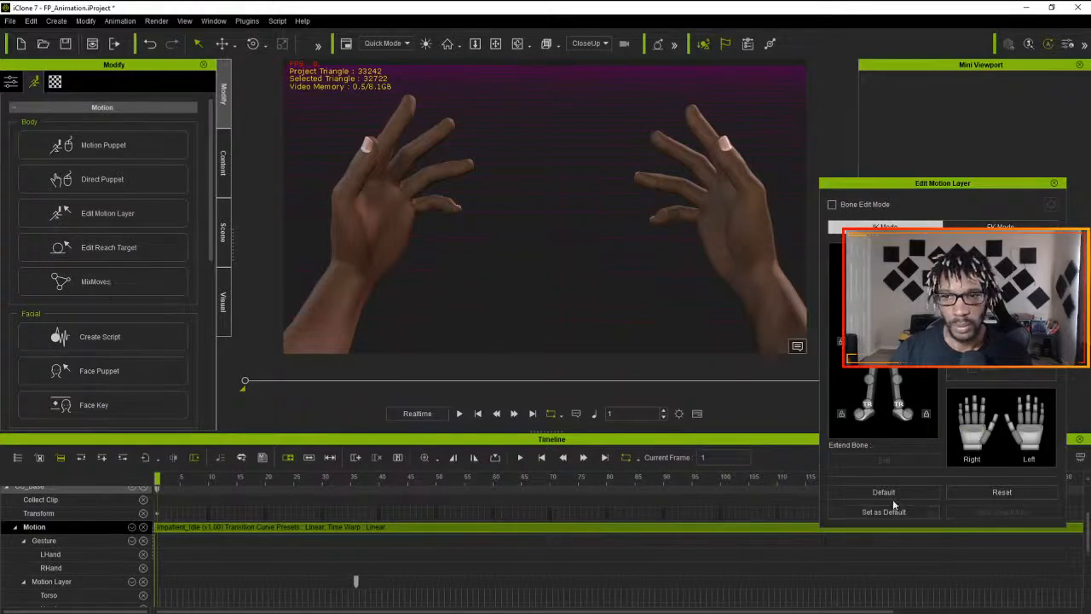
- Reset the motion layer pose at frame 1 and play the animation to check the blend into the frame 36 pose
{"action": "left_click", "coordinate": [961, 494]}
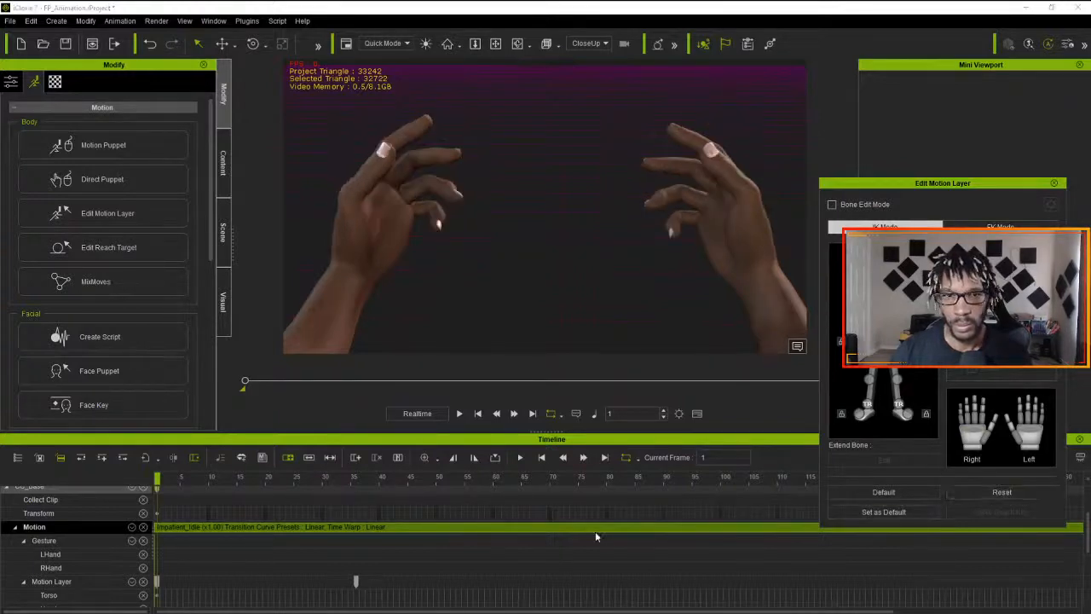
{"action": "key", "text": "space"}
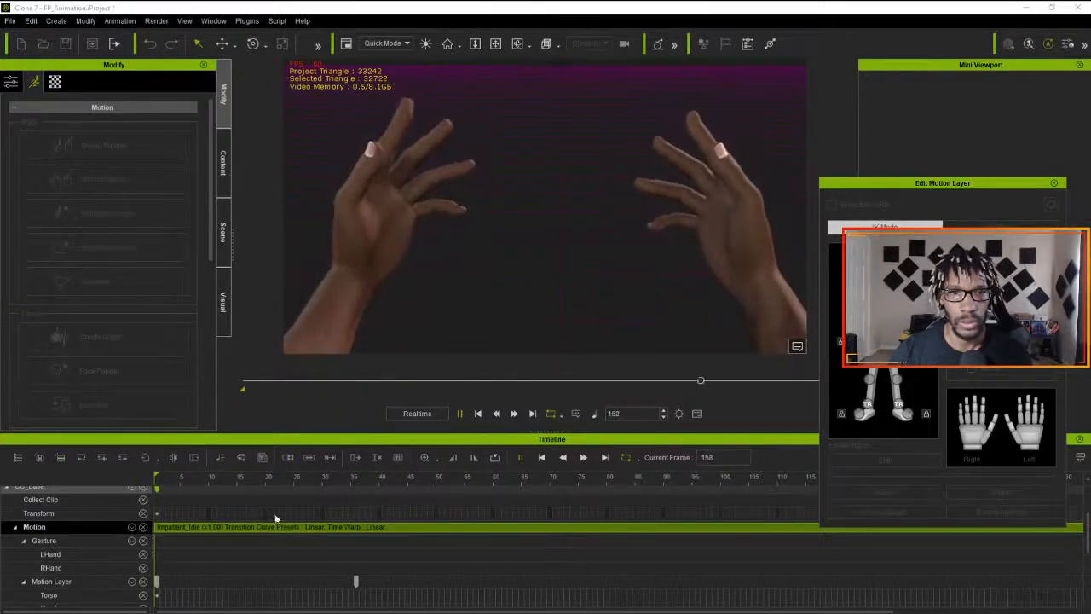
{"action": "key", "text": "space"}
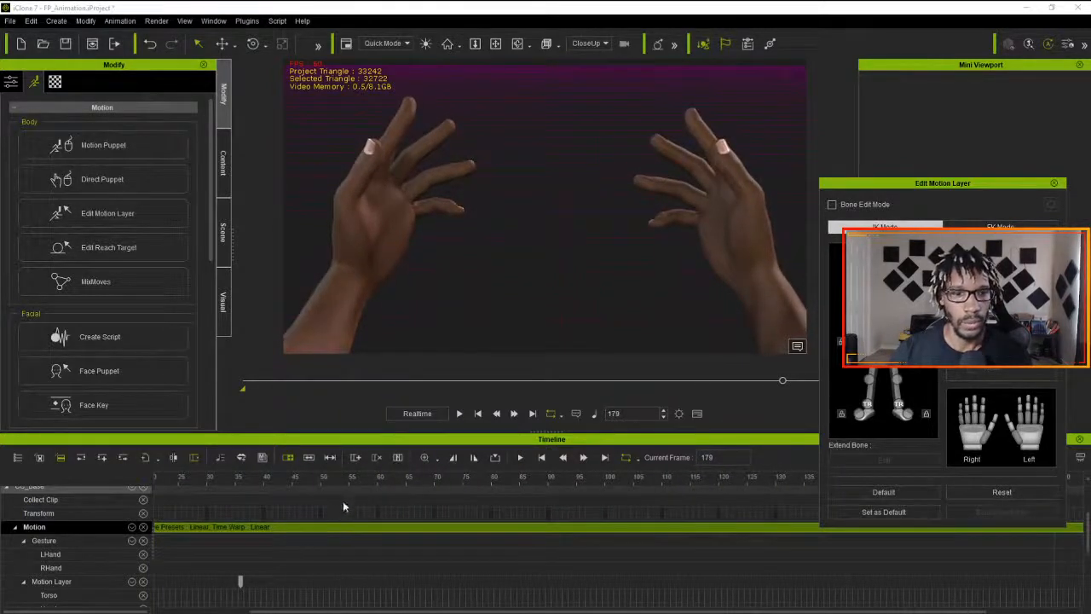
- Reset the motion layer pose at frame 199 in Edit Motion Layer, adding a closing key that matches the first frame
{"action": "left_click_drag", "start_coordinate": [342, 507], "coordinate": [118, 507]}
{"action": "left_click", "coordinate": [165, 528]}
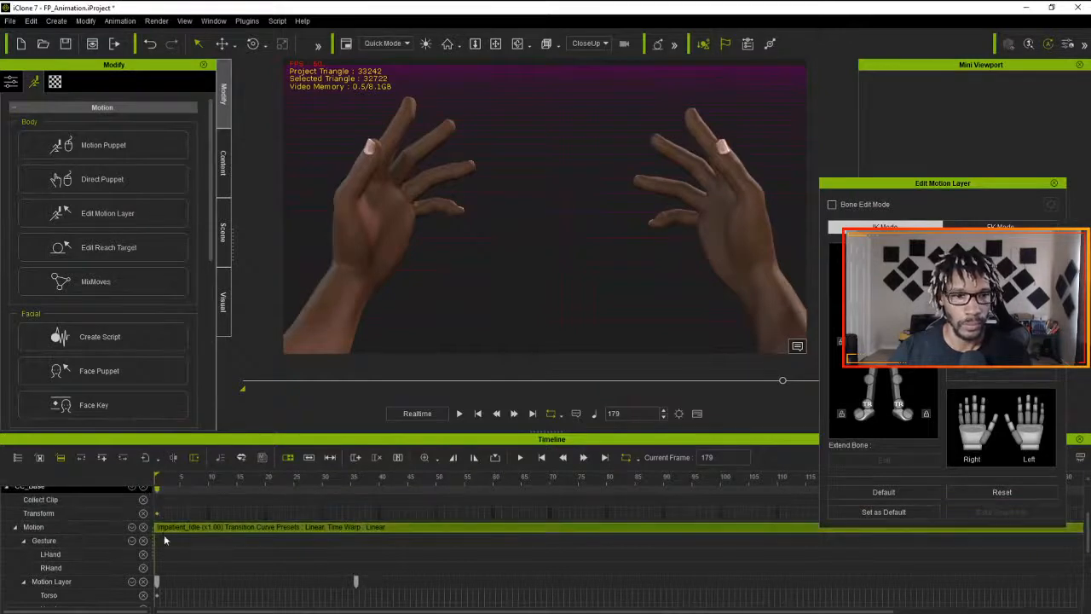
{"action": "left_click", "coordinate": [164, 583]}
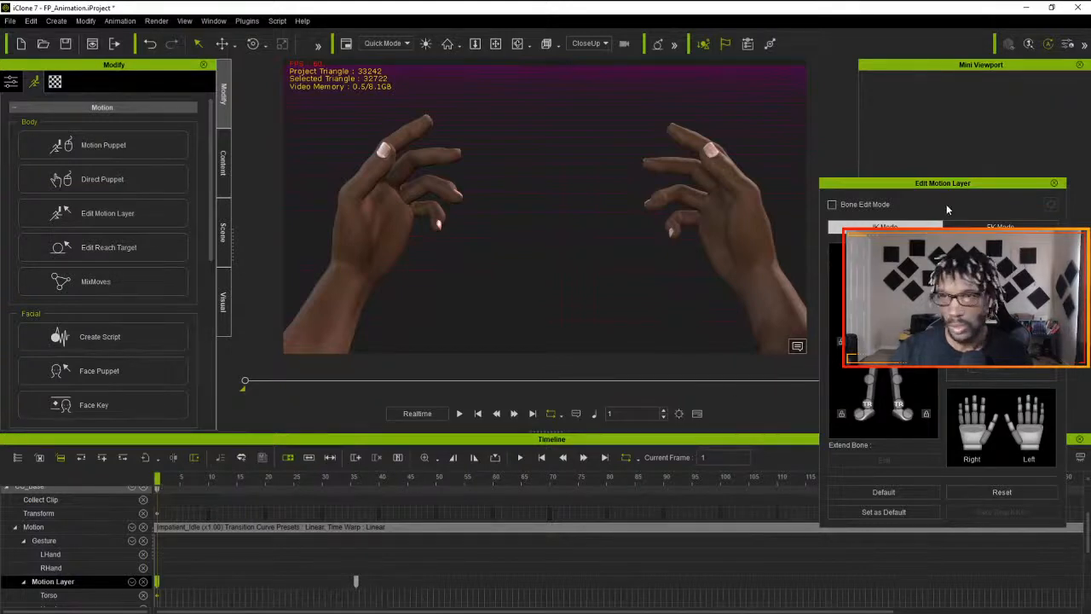
{"action": "left_click_drag", "start_coordinate": [936, 183], "coordinate": [475, 30]}
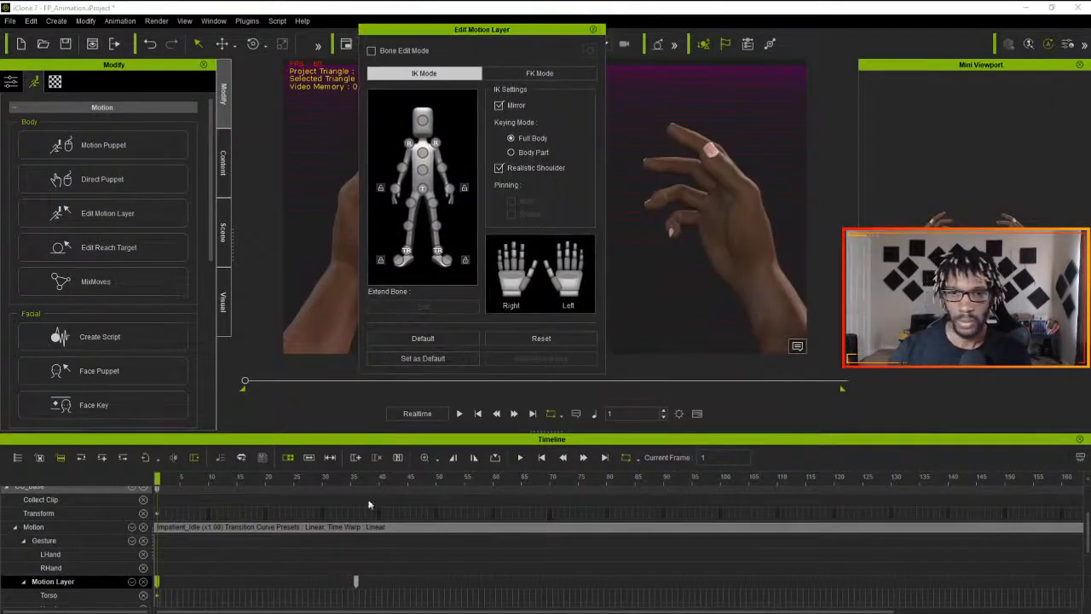
{"action": "scroll", "coordinate": [483, 495], "scroll_direction": "down", "scroll_amount": 2}
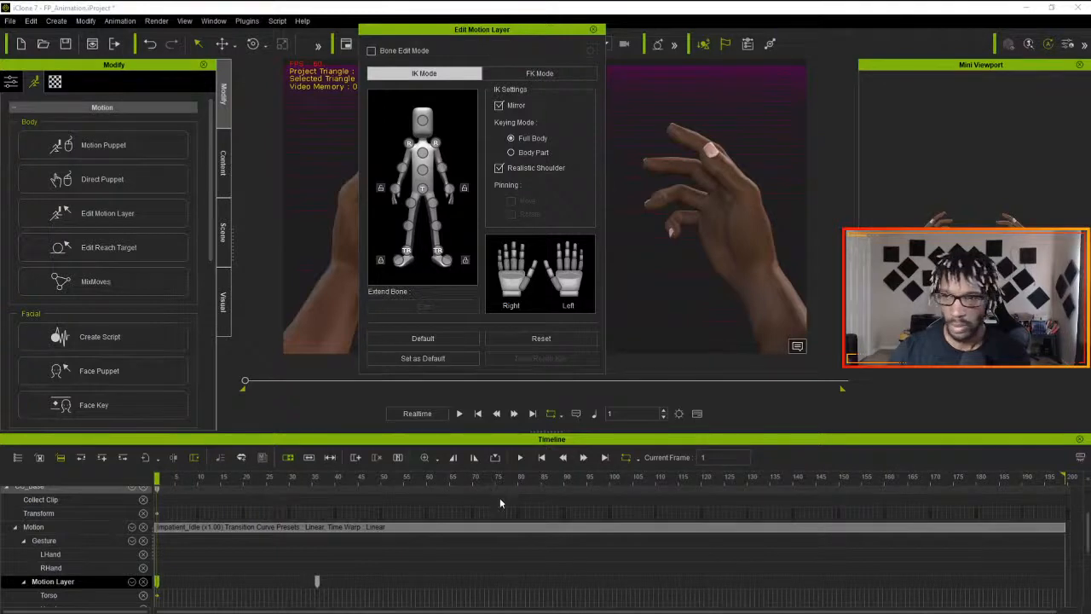
{"action": "left_click_drag", "start_coordinate": [1036, 490], "coordinate": [1054, 484]}
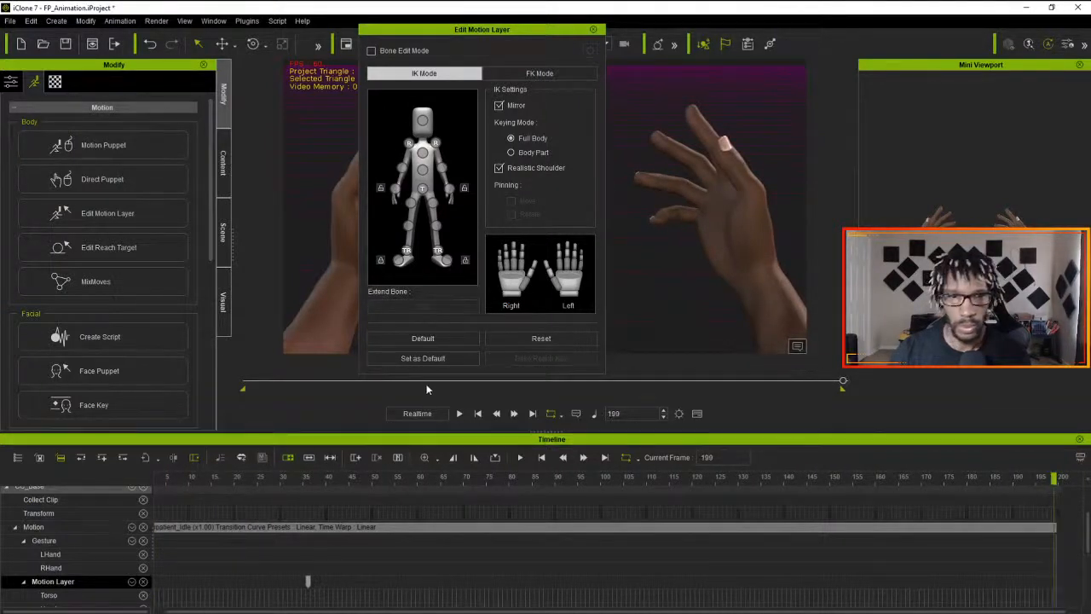
{"action": "left_click", "coordinate": [502, 346]}
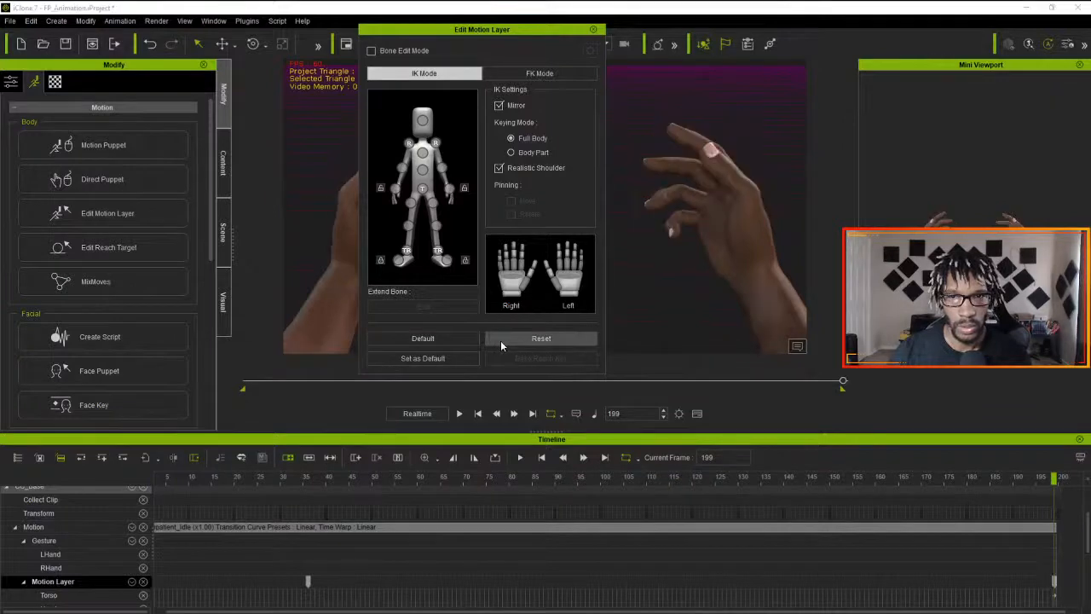
- Play the animation from the first frame to check the return to the starting pose, and close Edit Motion Layer
{"action": "left_click_drag", "start_coordinate": [497, 34], "coordinate": [800, 58]}
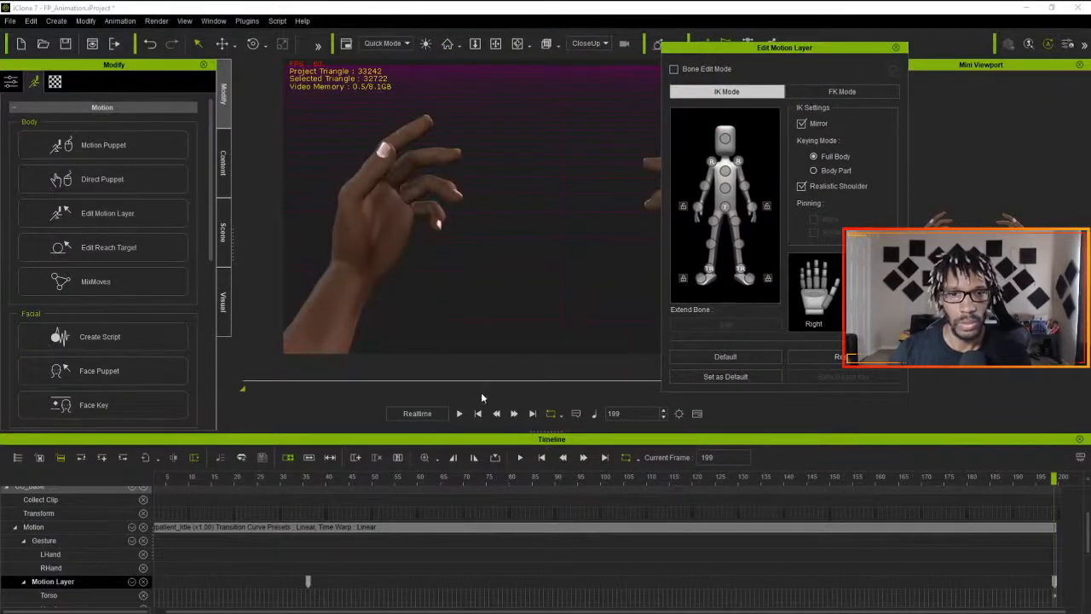
{"action": "left_click", "coordinate": [477, 414]}
{"action": "left_click", "coordinate": [459, 413]}
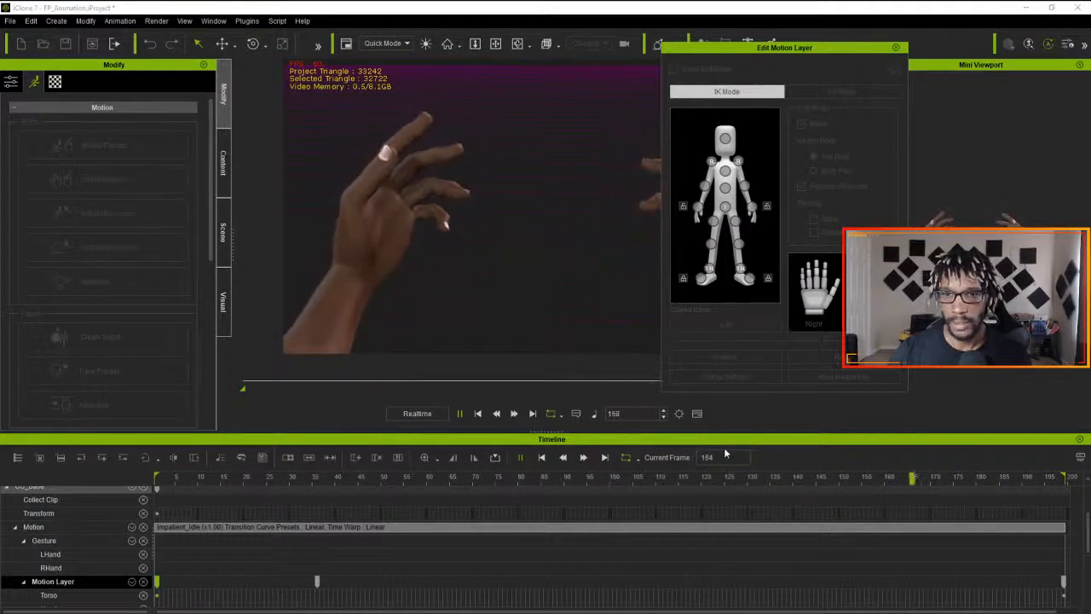
{"action": "key", "text": "space"}
{"action": "left_click", "coordinate": [895, 48]}
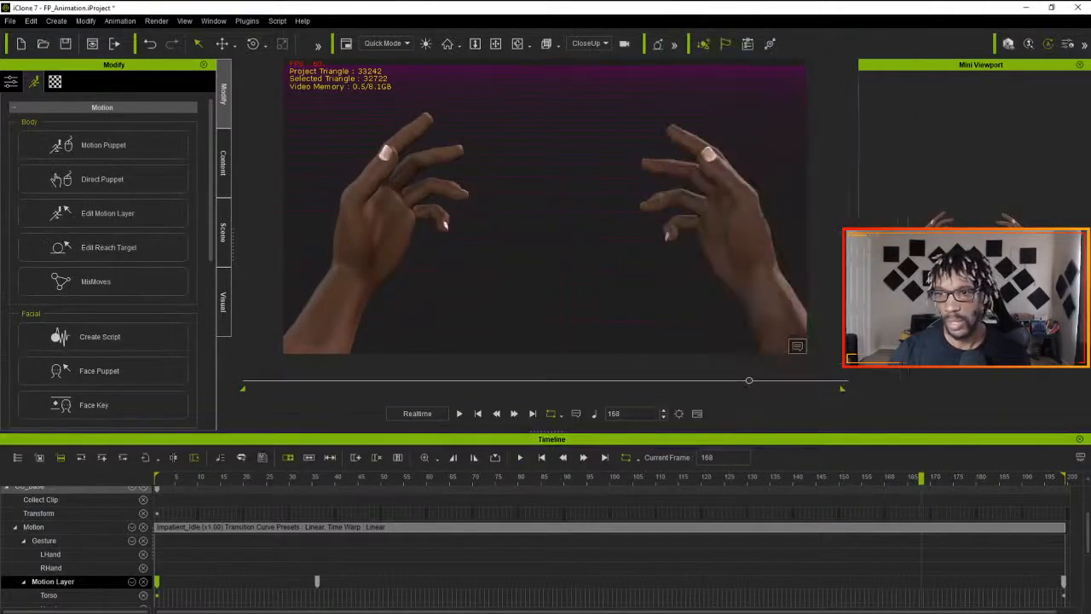
- Move the last motion layer key to frame 198 and play the animation across the loop
{"action": "left_click", "coordinate": [1060, 582]}
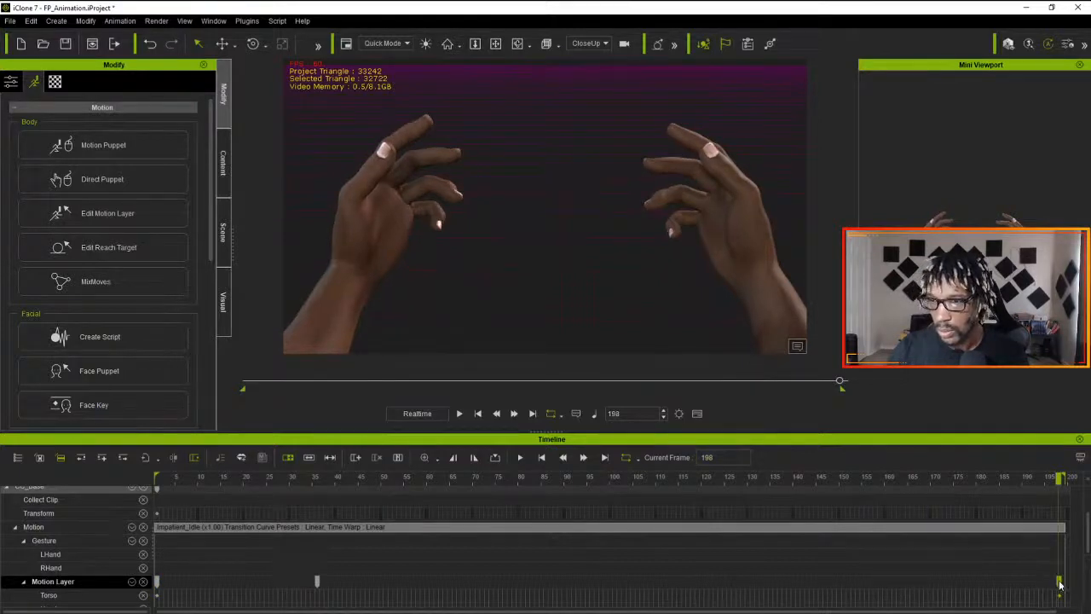
{"action": "key", "text": "space"}
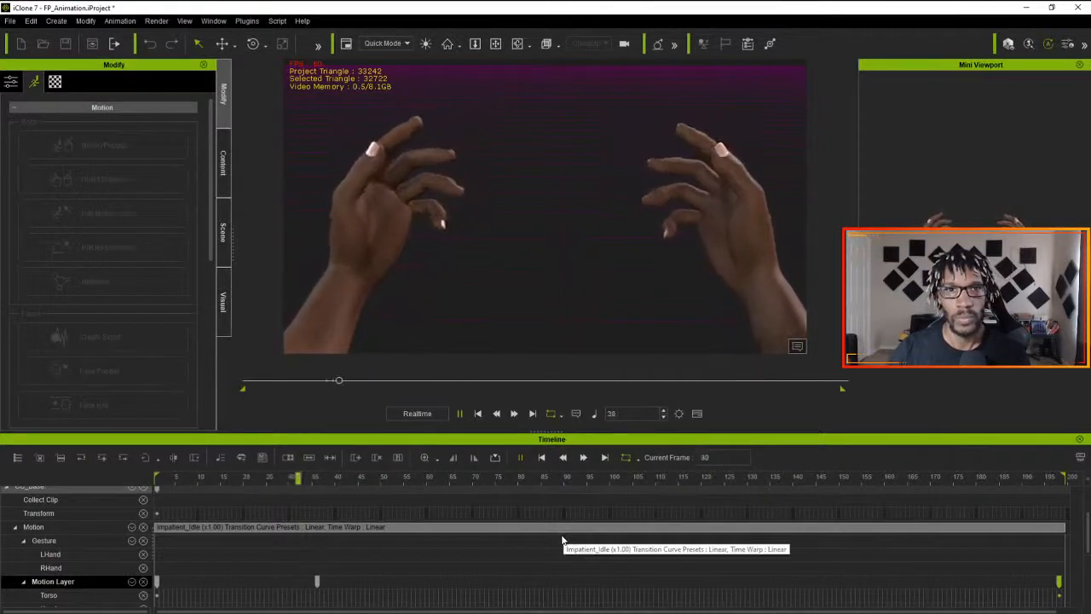
{"action": "key", "text": "space"}
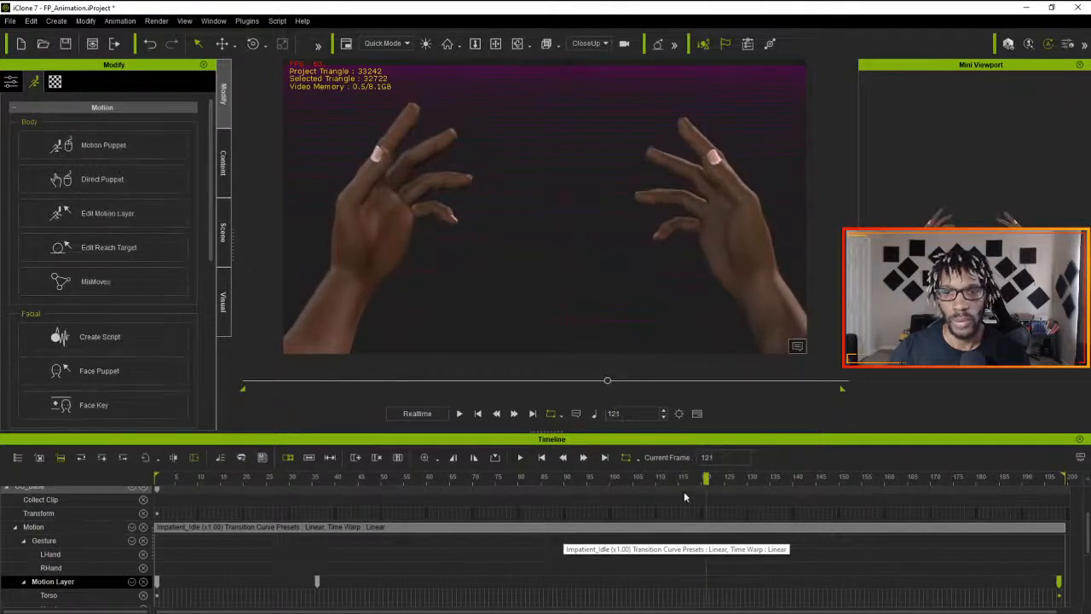
- Reset the motion layer pose at frame 121 with Edit Motion Layer and play the animation
{"action": "left_click", "coordinate": [109, 213]}
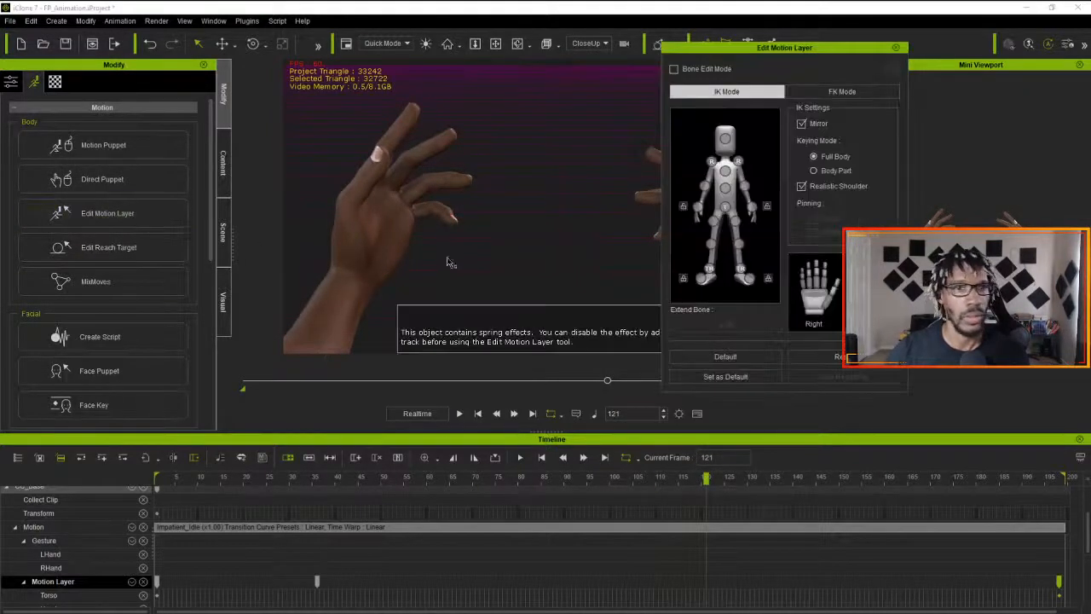
{"action": "left_click", "coordinate": [816, 361]}
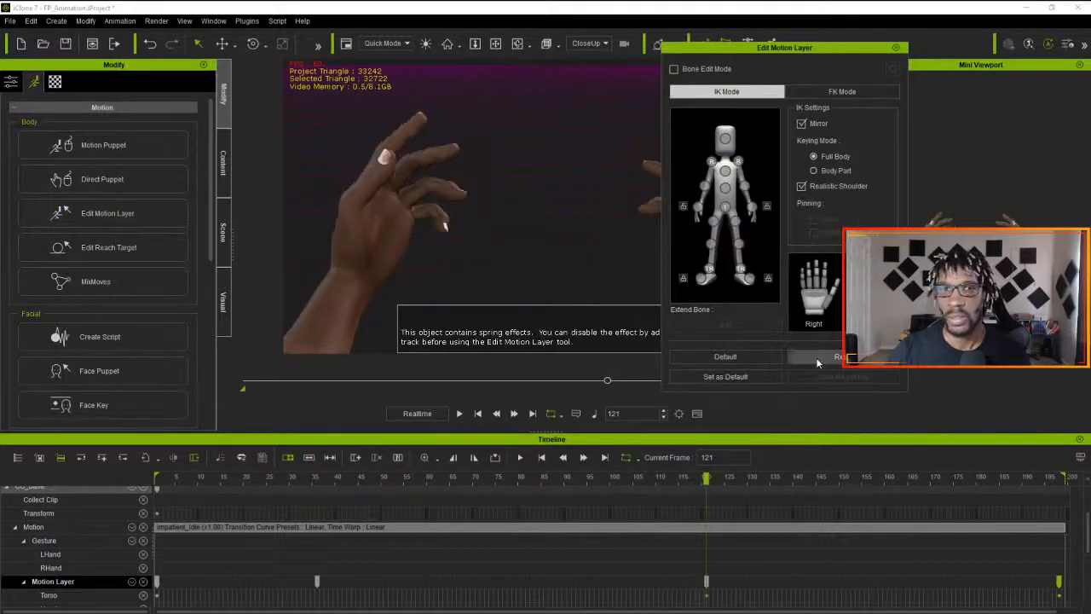
{"action": "left_click", "coordinate": [895, 48]}
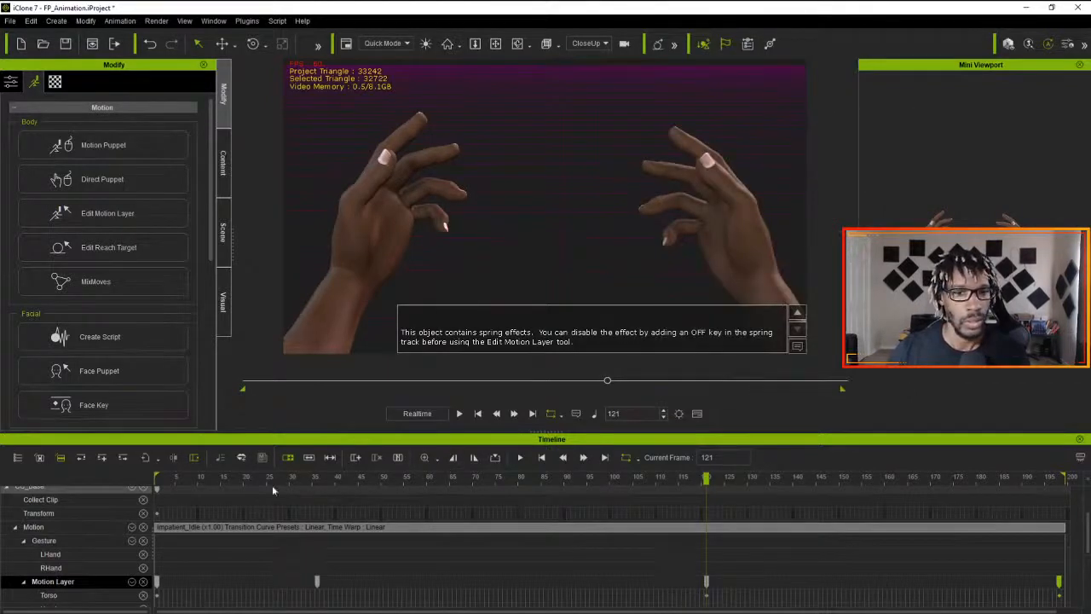
{"action": "left_click", "coordinate": [460, 414]}
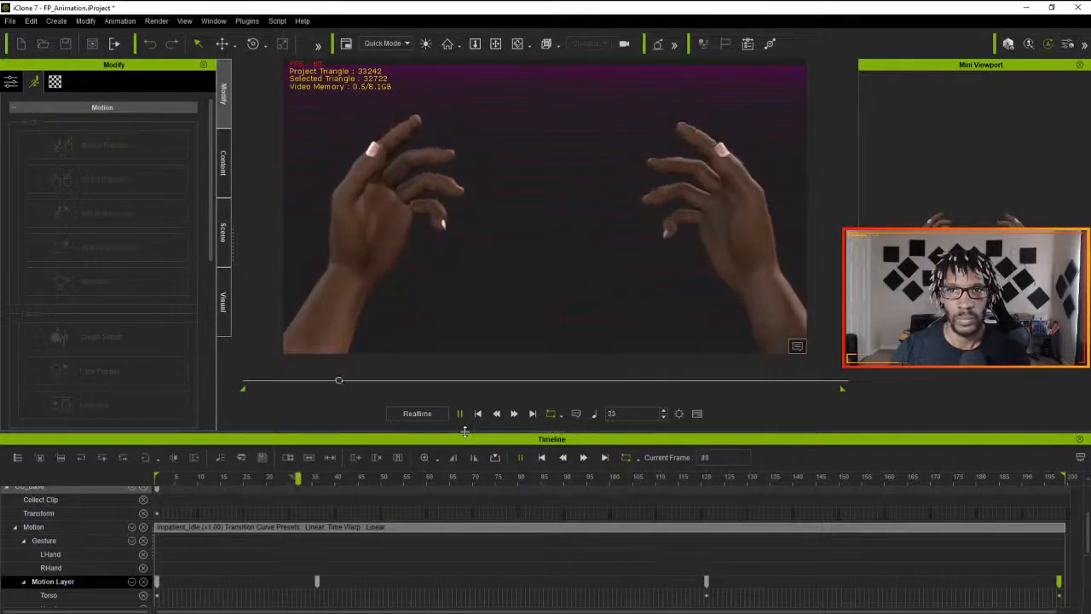
{"action": "left_click_drag", "start_coordinate": [225, 486], "coordinate": [157, 488]}
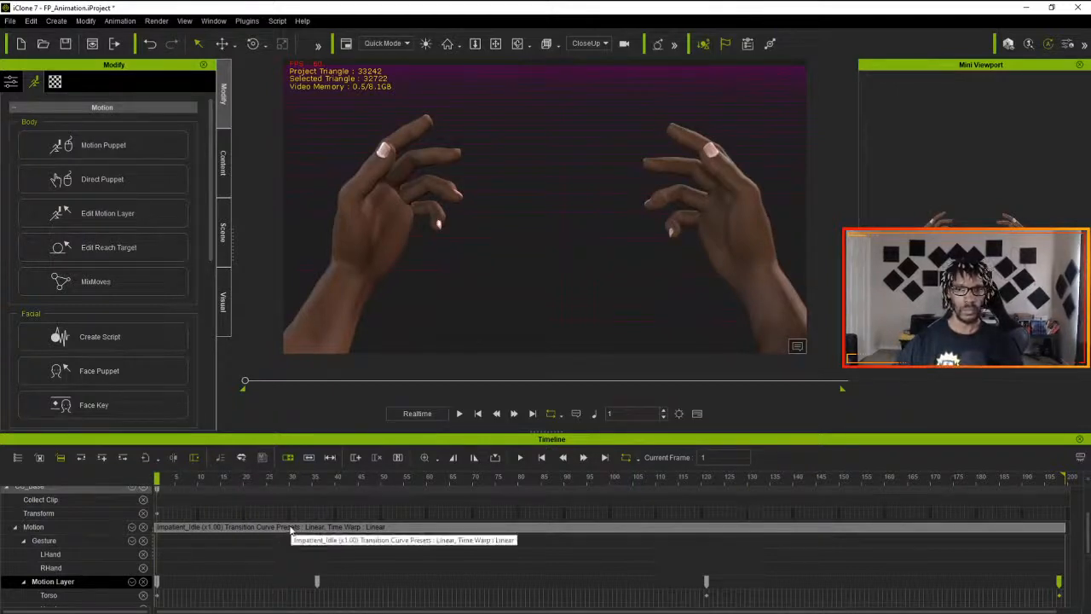
- Try extending the playback range one frame past the clip, play the loop, and return the end marker to the clip's end
{"action": "left_click", "coordinate": [1007, 476]}
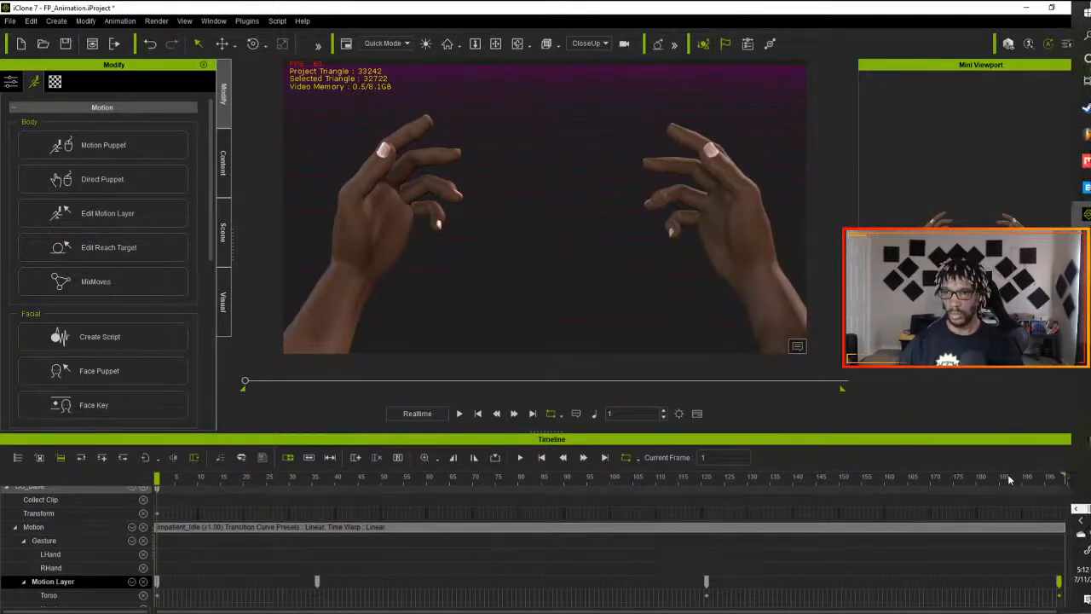
{"action": "left_click_drag", "start_coordinate": [1063, 475], "coordinate": [1067, 474]}
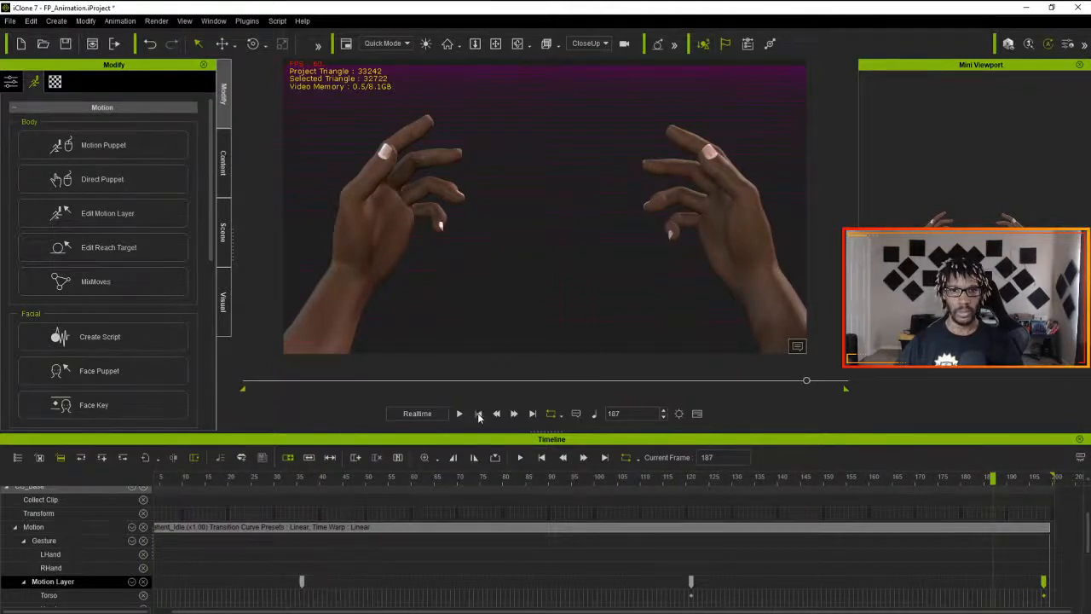
{"action": "left_click", "coordinate": [478, 417]}
{"action": "key", "text": "space"}
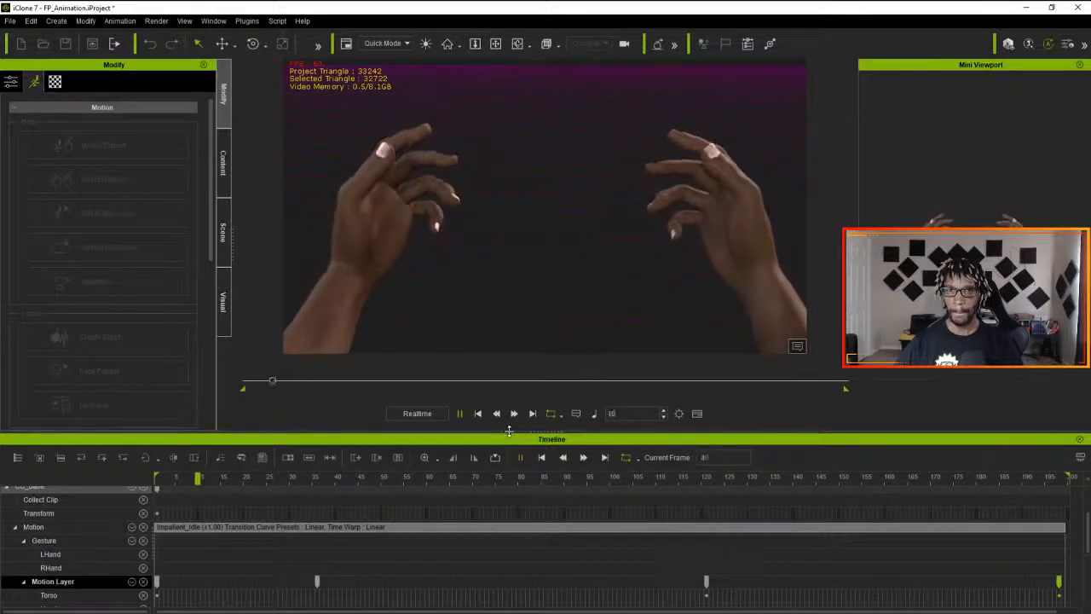
{"action": "key", "text": "space"}
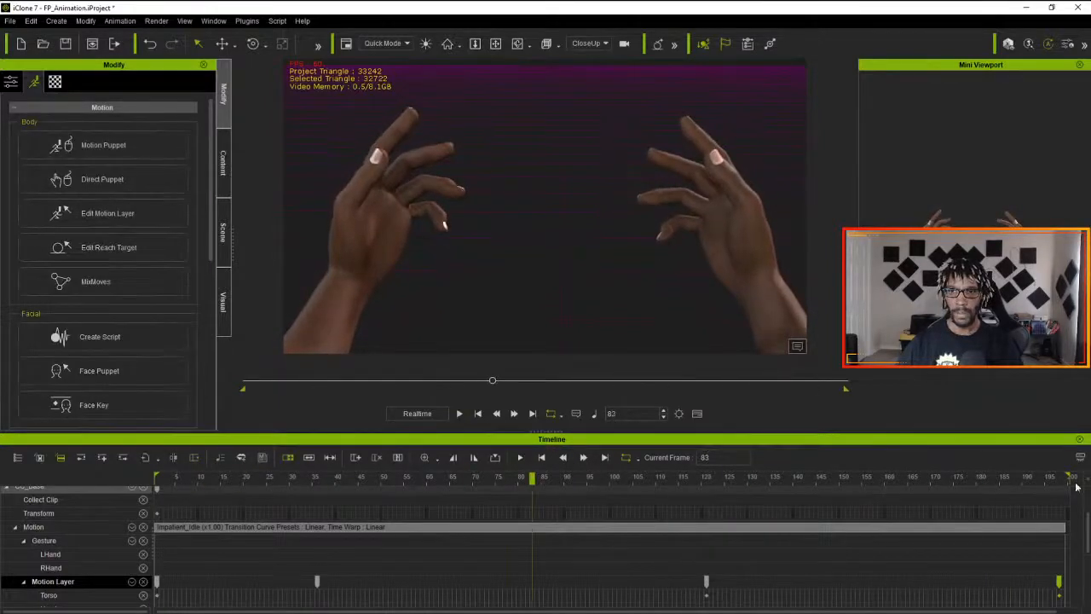
{"action": "left_click_drag", "start_coordinate": [1070, 474], "coordinate": [1067, 471]}
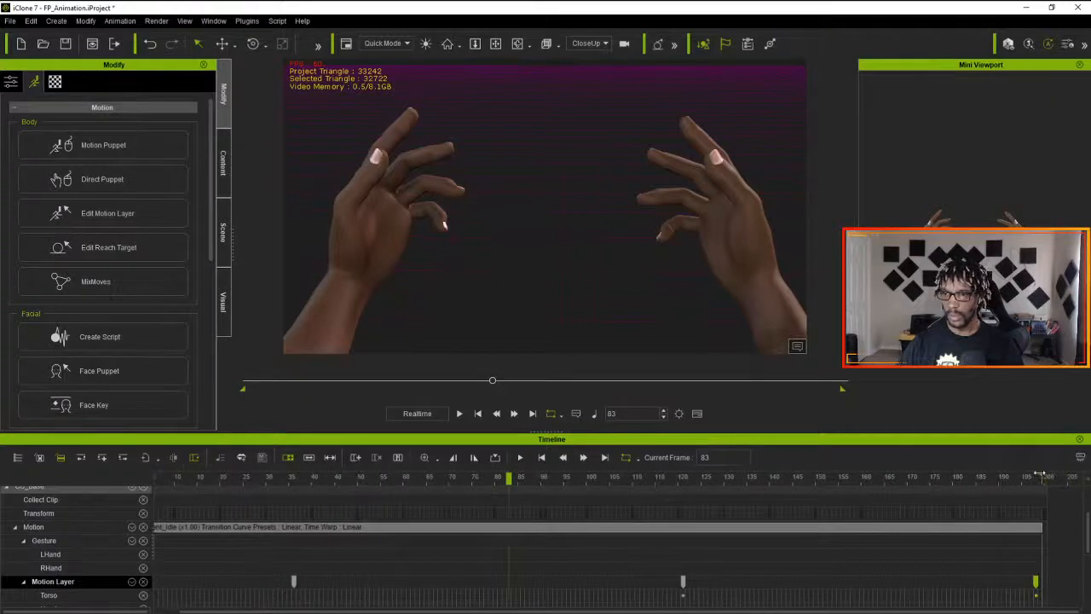
- Play the Impatient_Idle animation from the first frame to review how it loops
{"action": "left_click", "coordinate": [542, 458]}
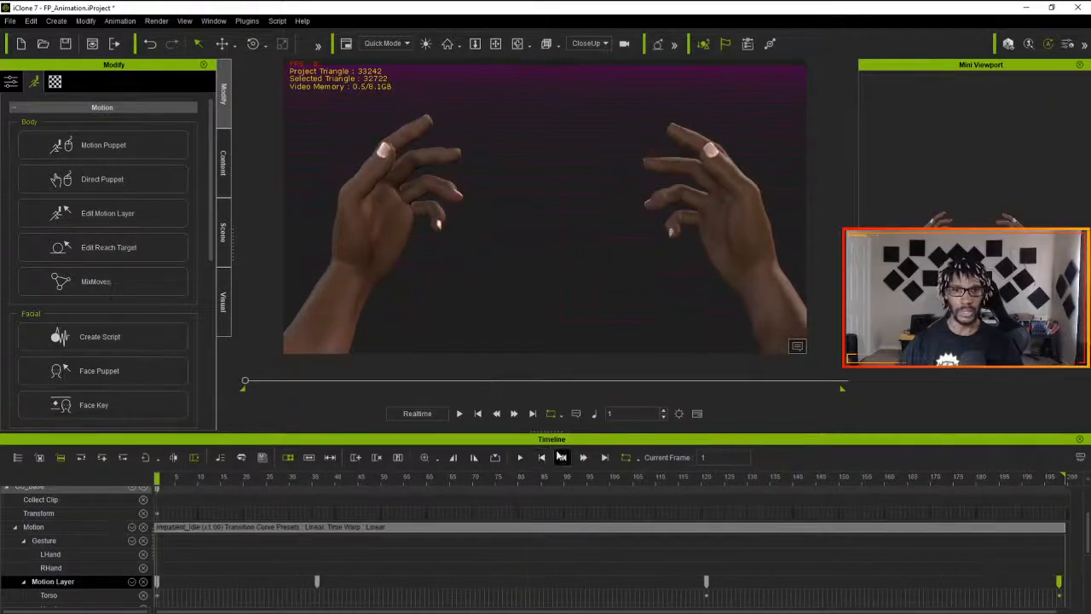
{"action": "left_click", "coordinate": [520, 458]}
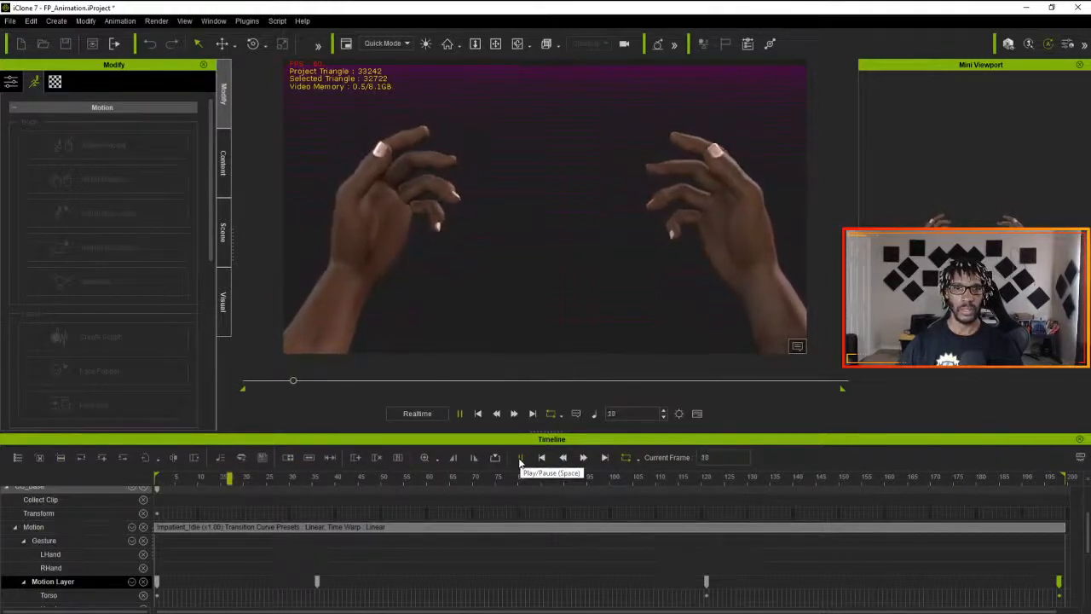
{"action": "left_click", "coordinate": [519, 459]}
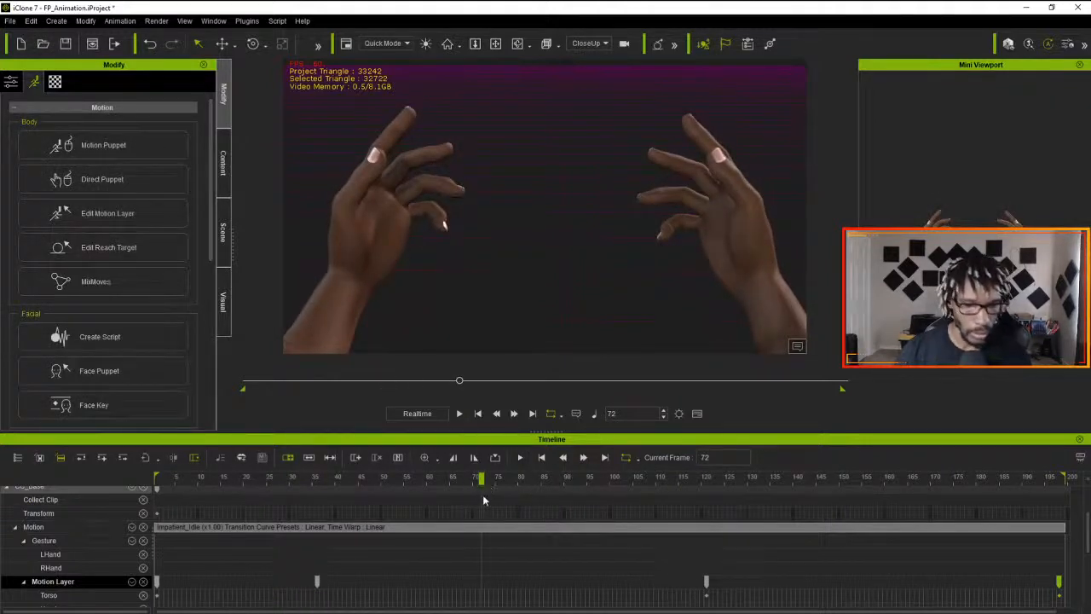
- Sample the Impatient_Idle motion clip into motion layer keys
{"action": "left_click", "coordinate": [458, 527]}
{"action": "right_click", "coordinate": [458, 525]}
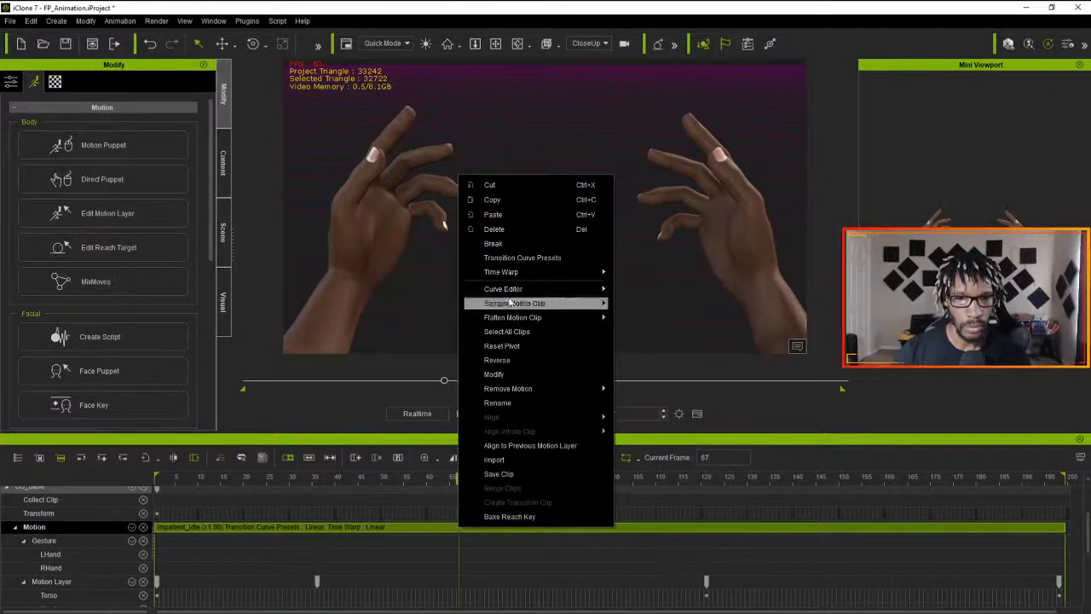
{"action": "mouse_move", "coordinate": [514, 320]}
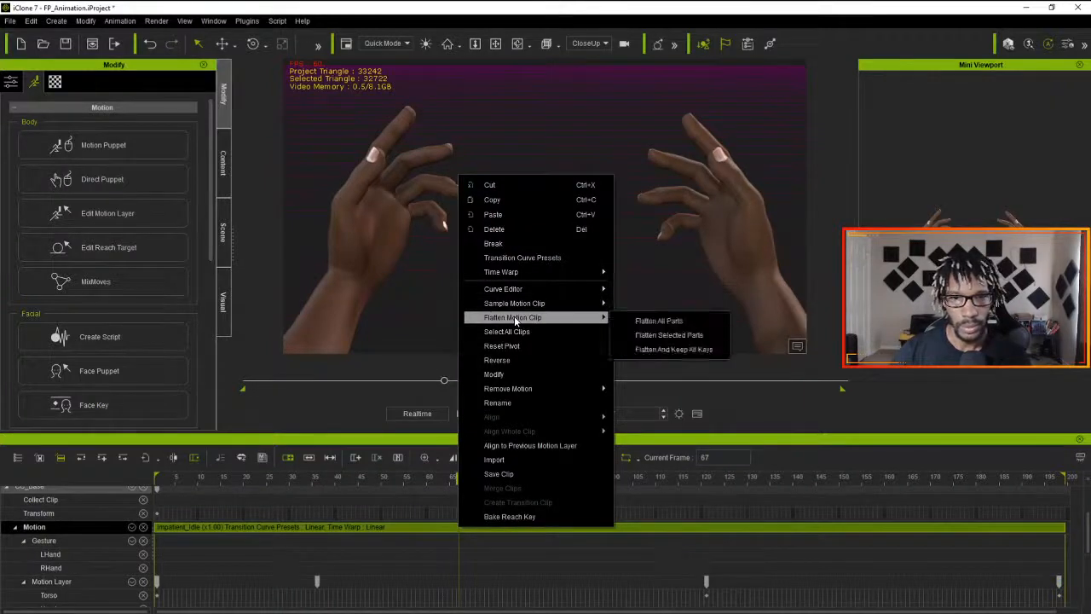
{"action": "left_click", "coordinate": [647, 305]}
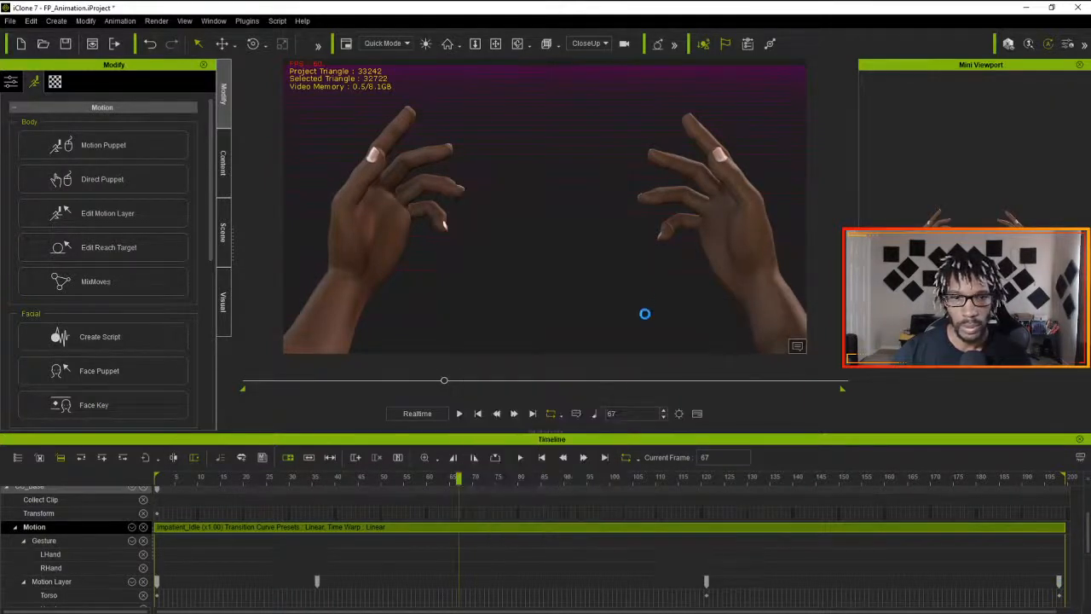
{"action": "scroll", "coordinate": [403, 551], "scroll_direction": "down", "scroll_amount": 2}
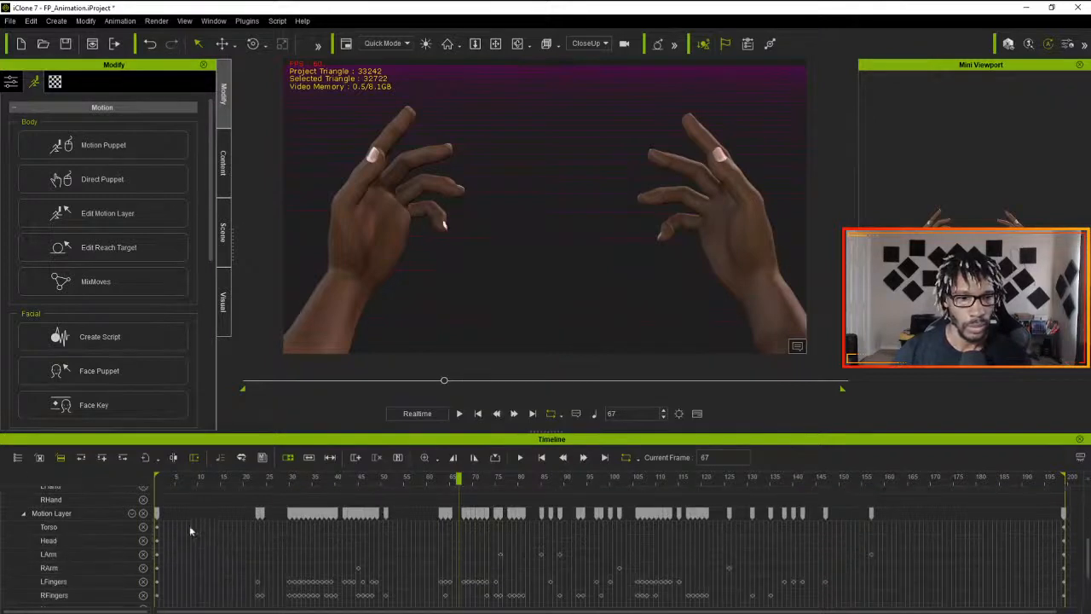
- Compare the hand poses at the first and last motion layer keys, frames 1 and 199
{"action": "left_click", "coordinate": [158, 511]}
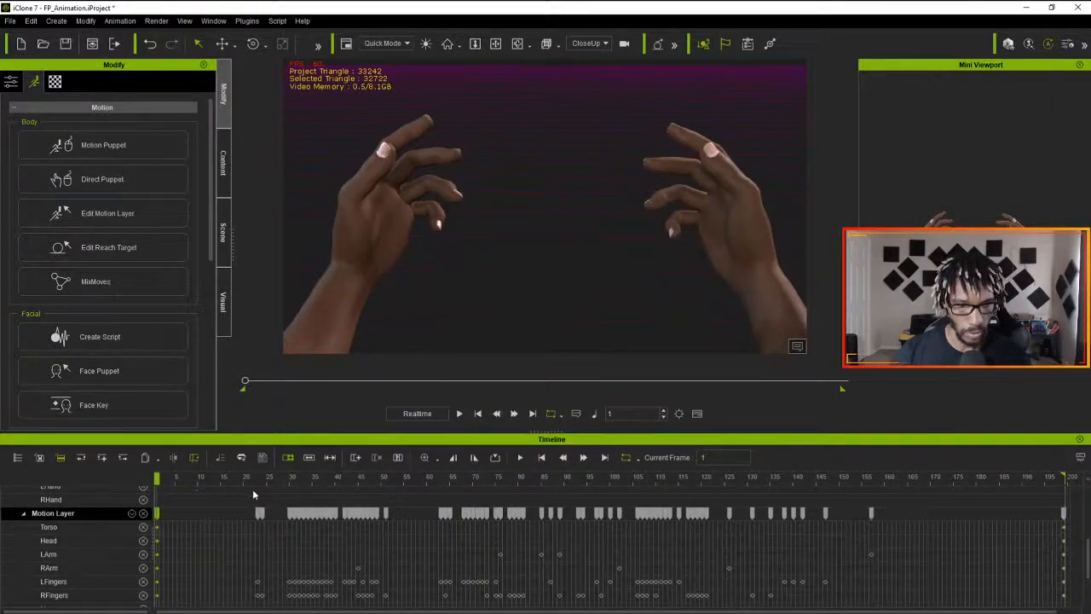
{"action": "mouse_move", "coordinate": [1041, 480]}
{"action": "left_mouse_down"}
{"action": "mouse_move", "coordinate": [1065, 480]}
{"action": "mouse_move", "coordinate": [1041, 482]}
{"action": "left_mouse_up"}
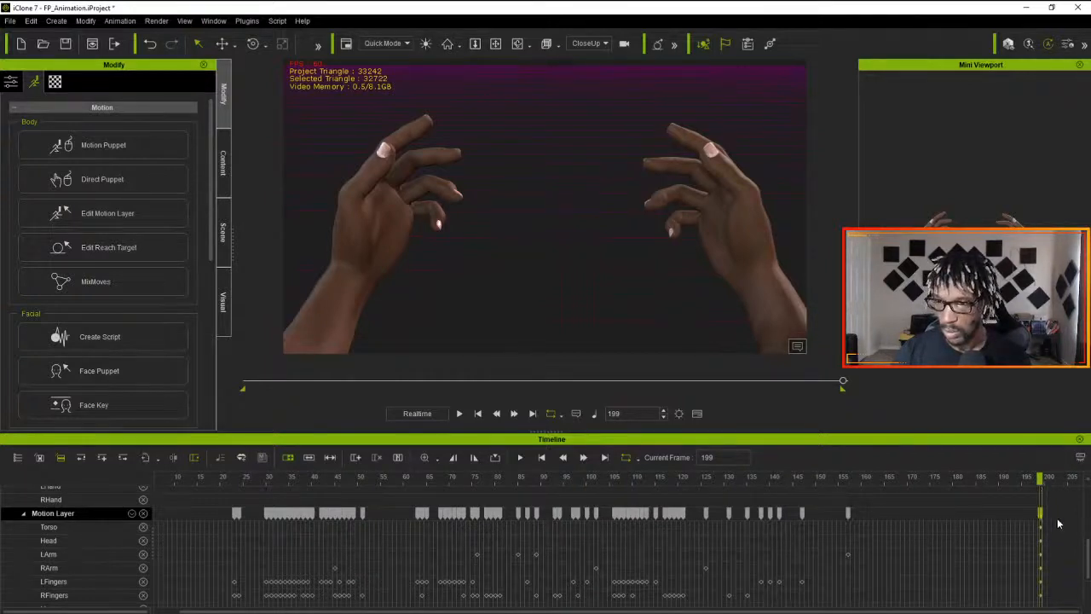
{"action": "left_click_drag", "start_coordinate": [1039, 478], "coordinate": [53, 514]}
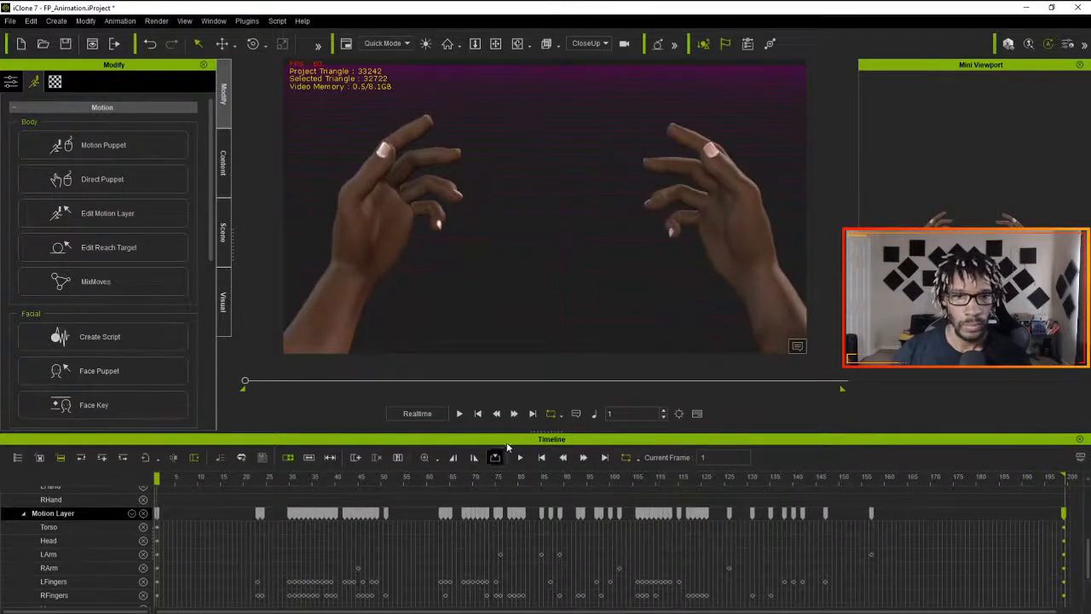
- Play the sampled animation and pull the playback range's end marker back by one frame
{"action": "left_click", "coordinate": [459, 414]}
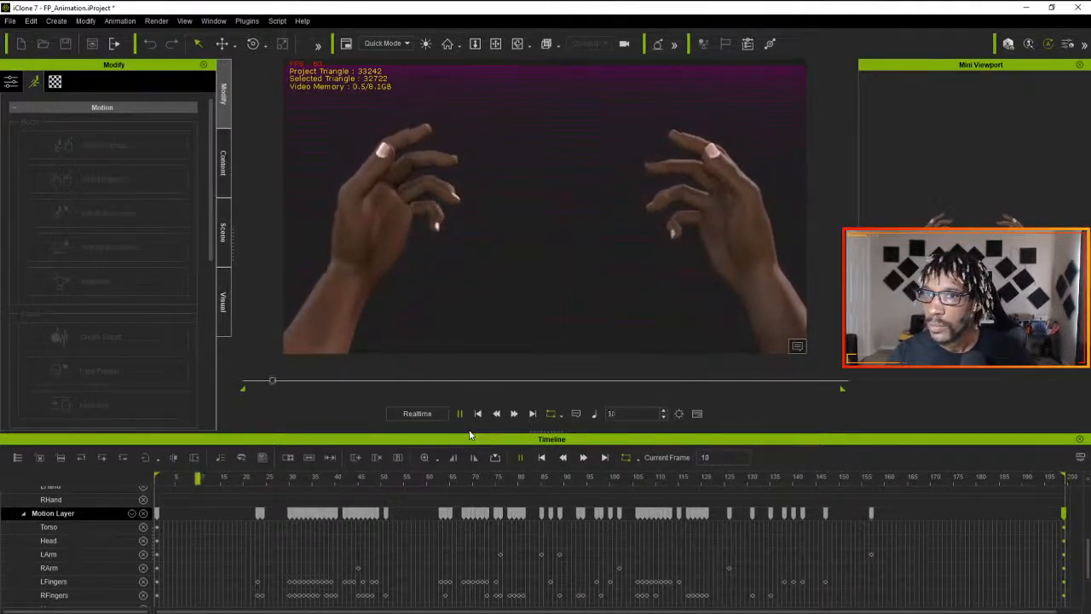
{"action": "left_click", "coordinate": [660, 479]}
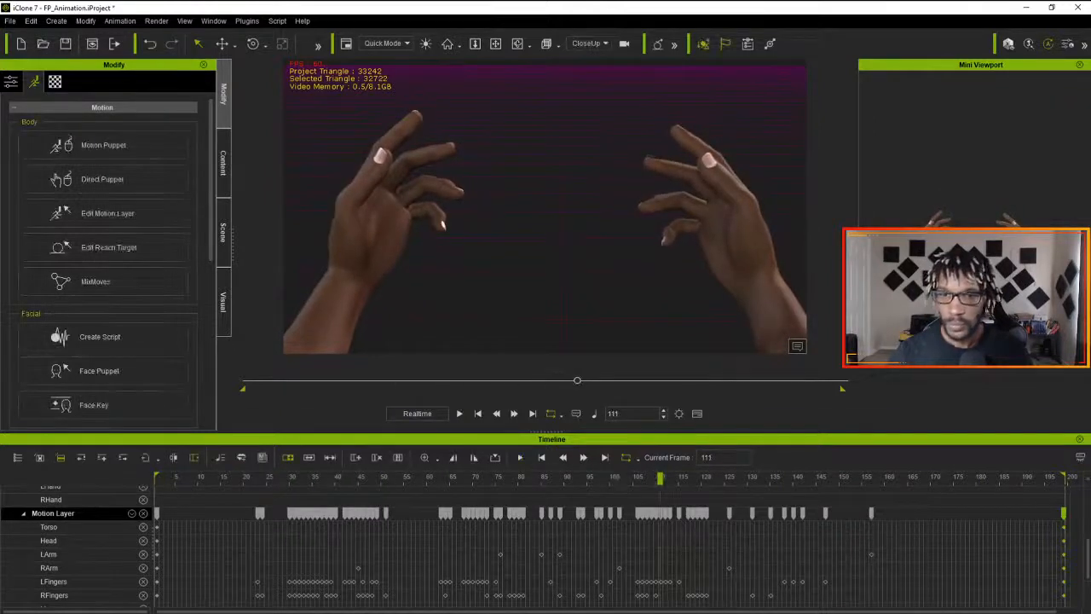
{"action": "left_click_drag", "start_coordinate": [1062, 477], "coordinate": [1057, 477]}
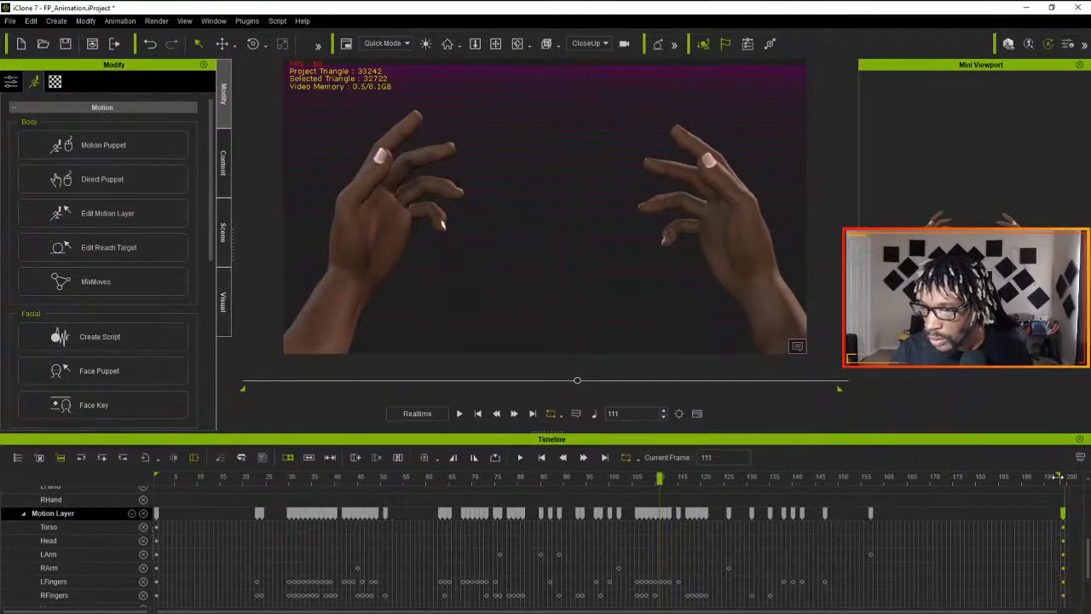
- Move the final motion layer key back to frame 198 and play the animation to review the loop
{"action": "left_click_drag", "start_coordinate": [1064, 520], "coordinate": [1061, 517]}
{"action": "left_click", "coordinate": [1057, 477]}
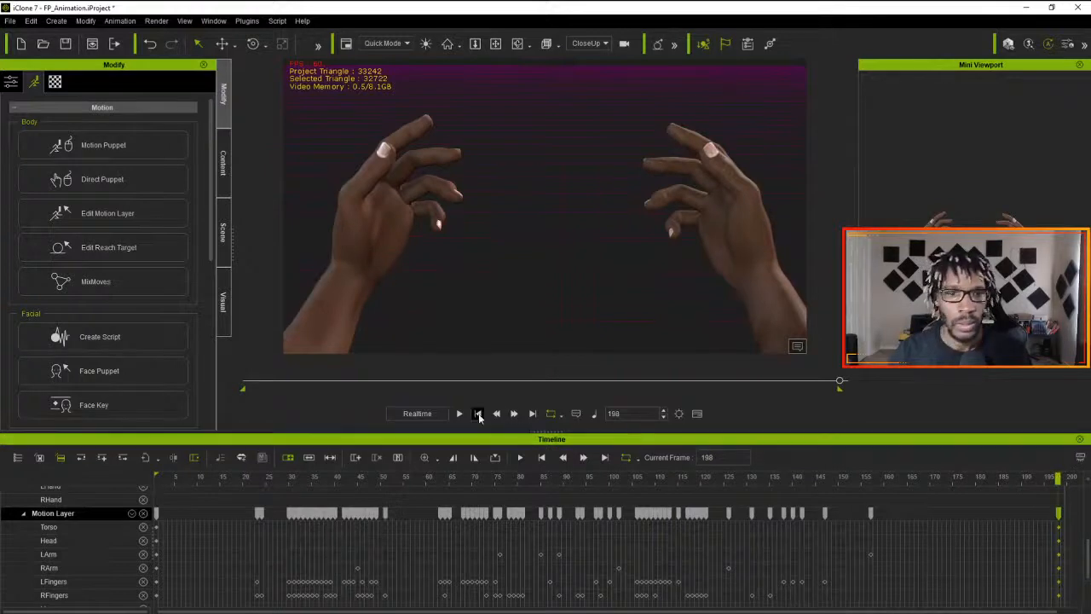
{"action": "left_click", "coordinate": [461, 414]}
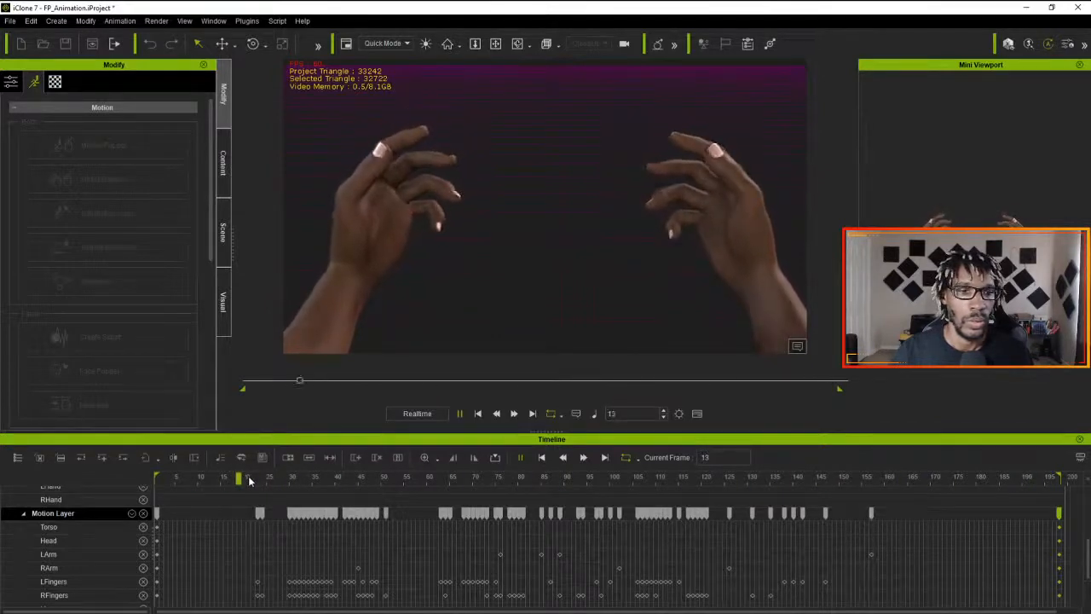
- Scrub through the hand animation and switch the viewport to the Preview camera, continuing up to frame 100
{"action": "left_click_drag", "start_coordinate": [245, 477], "coordinate": [445, 486]}
{"action": "scroll", "coordinate": [292, 537], "scroll_direction": "up", "scroll_amount": 2}
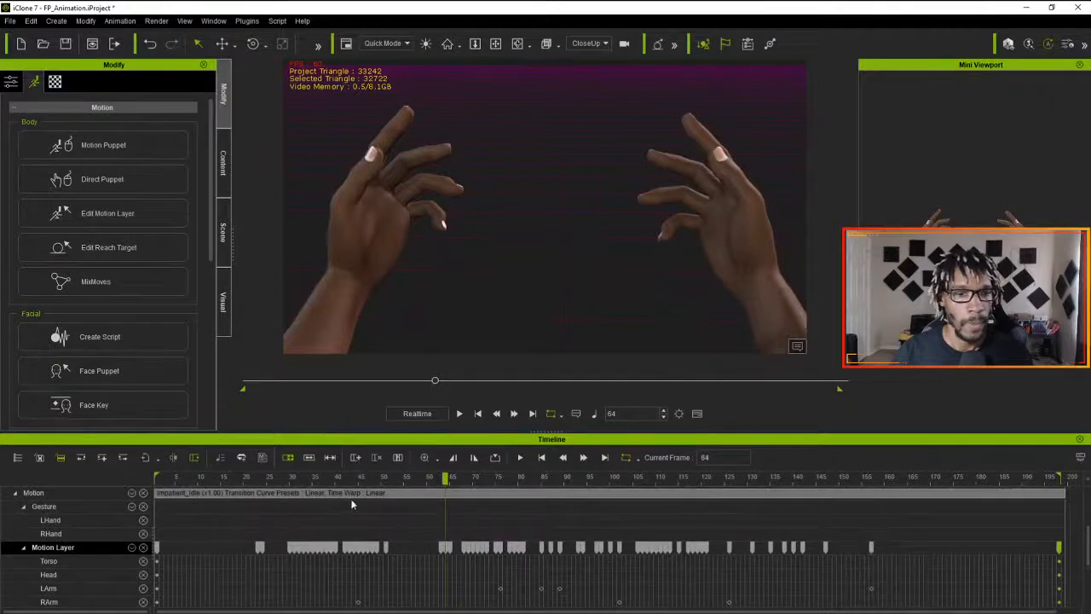
{"action": "left_click_drag", "start_coordinate": [452, 482], "coordinate": [465, 501]}
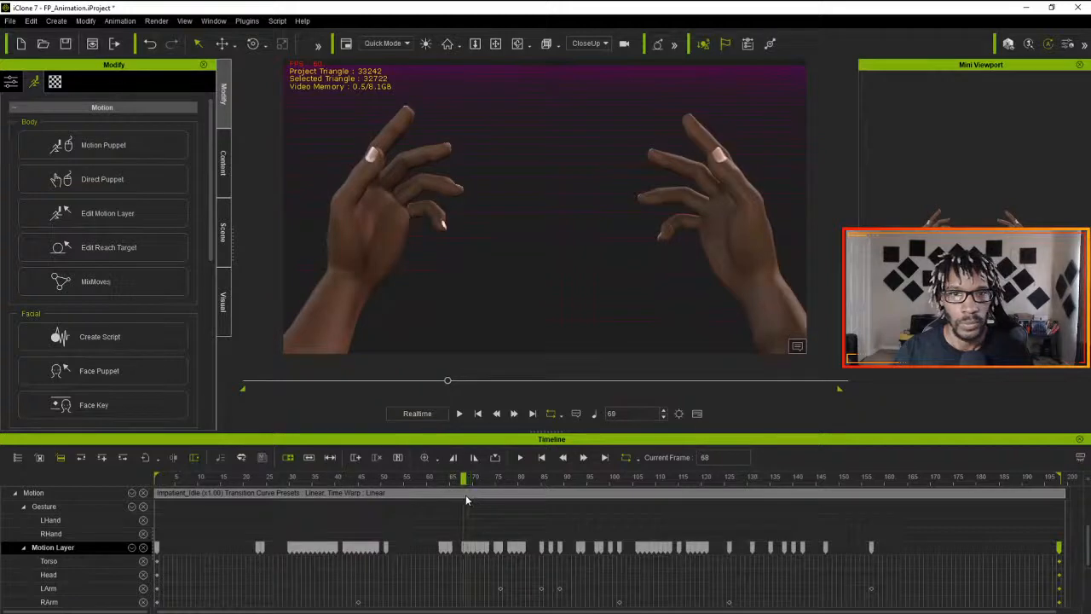
{"action": "left_click", "coordinate": [607, 44]}
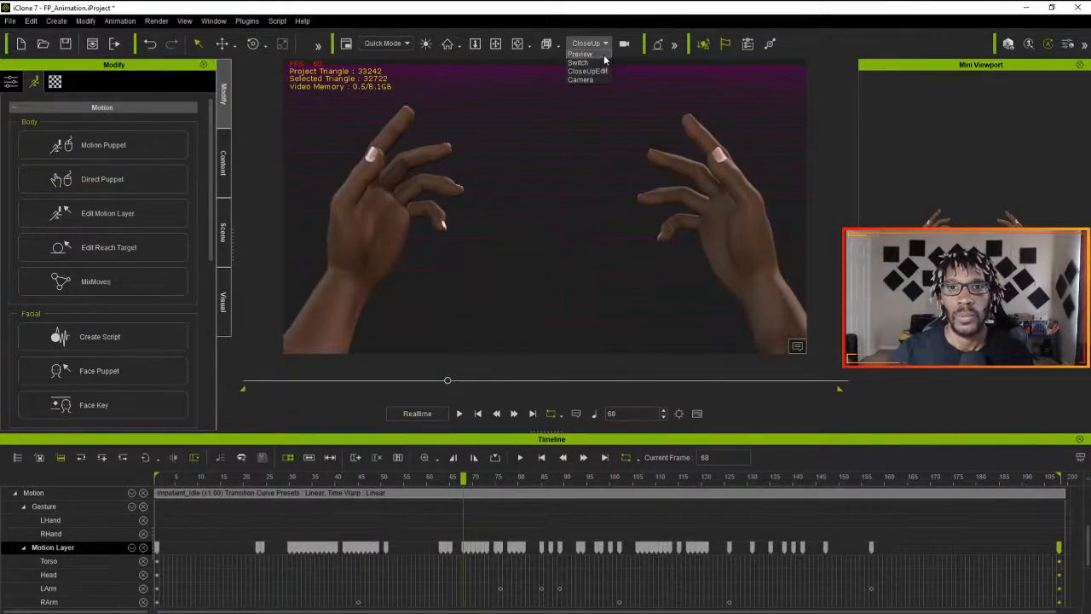
{"action": "left_click", "coordinate": [603, 55]}
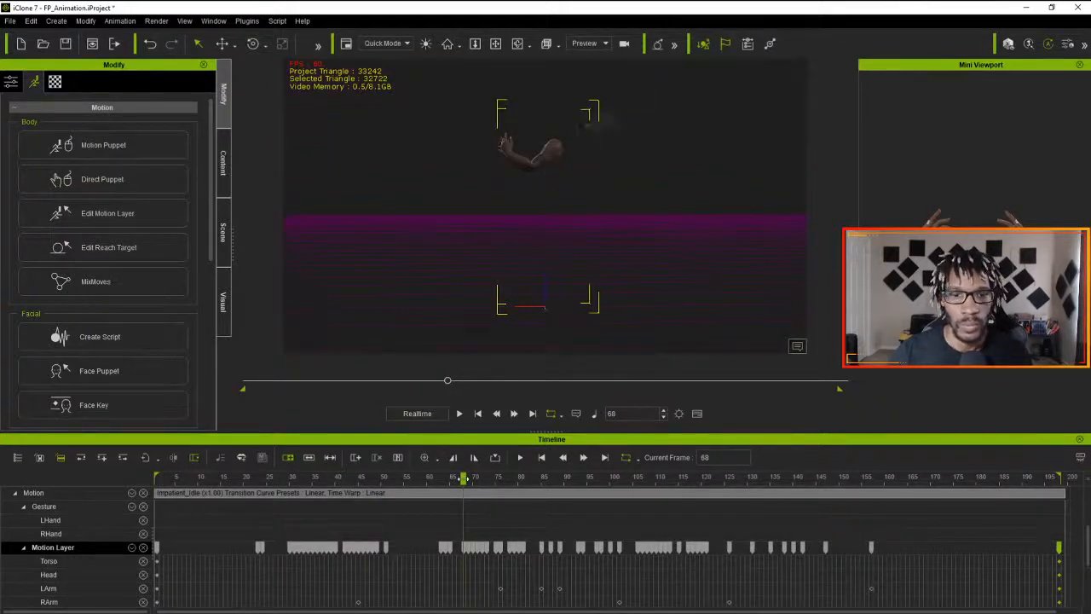
{"action": "left_click_drag", "start_coordinate": [468, 480], "coordinate": [611, 494]}
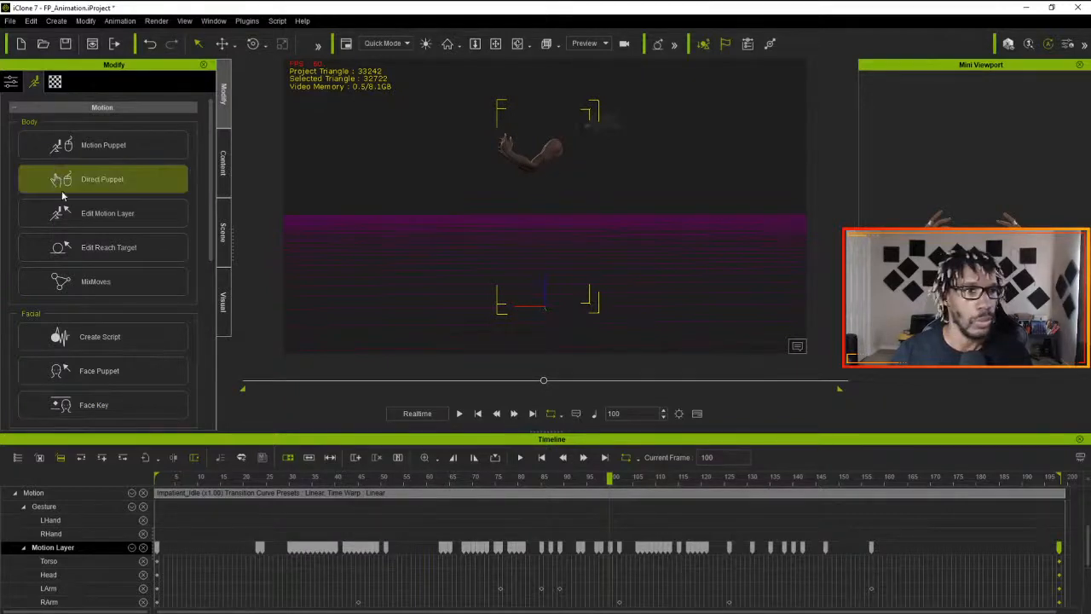
- Open Edit Motion Layer and frame the arm and shoulder bones closely, keeping the dialog clear of the arms
{"action": "left_click", "coordinate": [116, 213]}
{"action": "left_click", "coordinate": [674, 69]}
{"action": "left_click_drag", "start_coordinate": [546, 160], "coordinate": [546, 284]}
{"action": "middle_click_drag", "start_coordinate": [547, 283], "coordinate": [538, 199]}
{"action": "scroll", "coordinate": [538, 198], "scroll_direction": "up", "scroll_amount": 5}
{"action": "scroll", "coordinate": [538, 199], "scroll_direction": "down", "scroll_amount": 1}
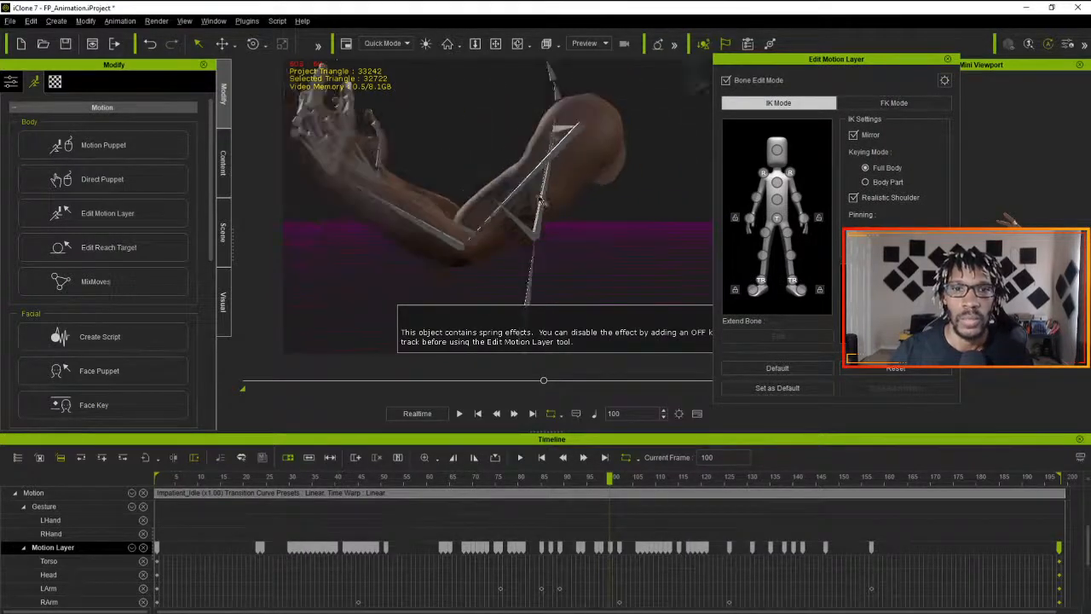
{"action": "left_click", "coordinate": [797, 346]}
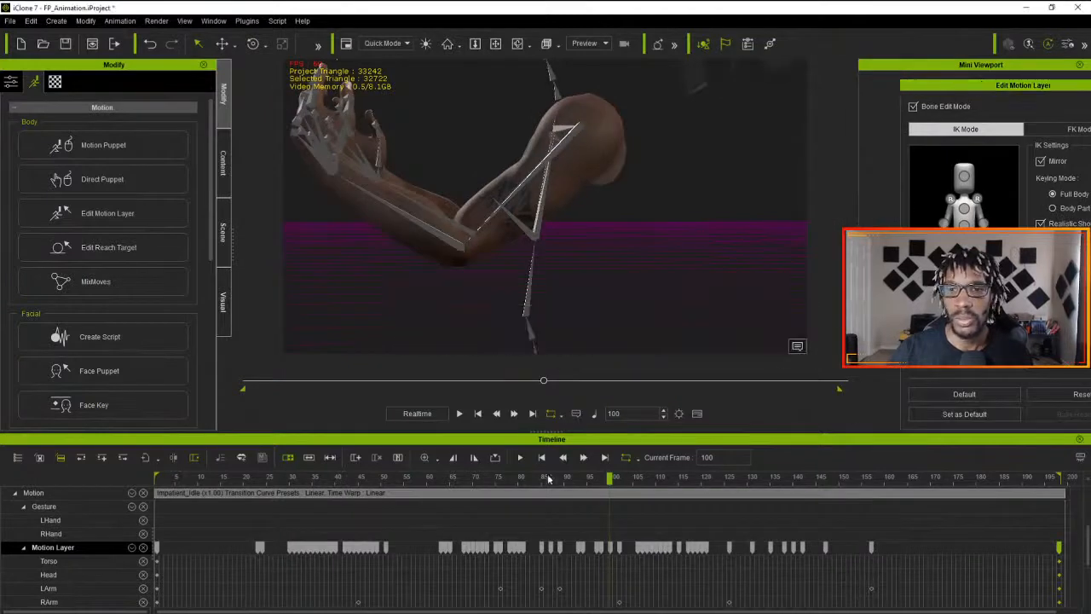
- Scrub the arm motion across the timeline, set playback to By Frame and play it from frame 16
{"action": "left_click_drag", "start_coordinate": [608, 477], "coordinate": [430, 478]}
{"action": "left_click_drag", "start_coordinate": [358, 503], "coordinate": [537, 559]}
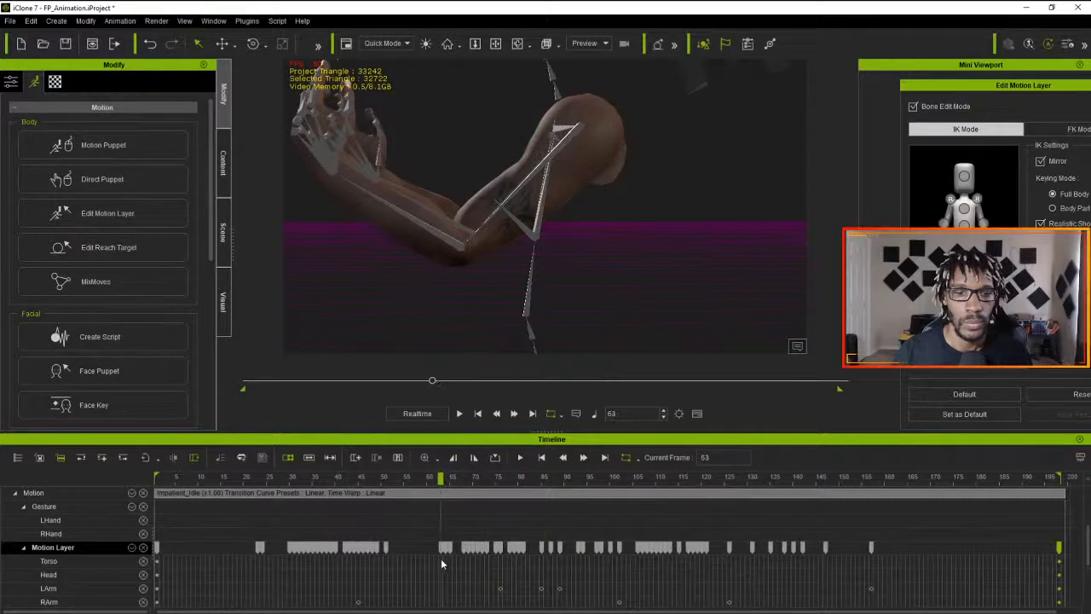
{"action": "left_click_drag", "start_coordinate": [439, 558], "coordinate": [224, 529]}
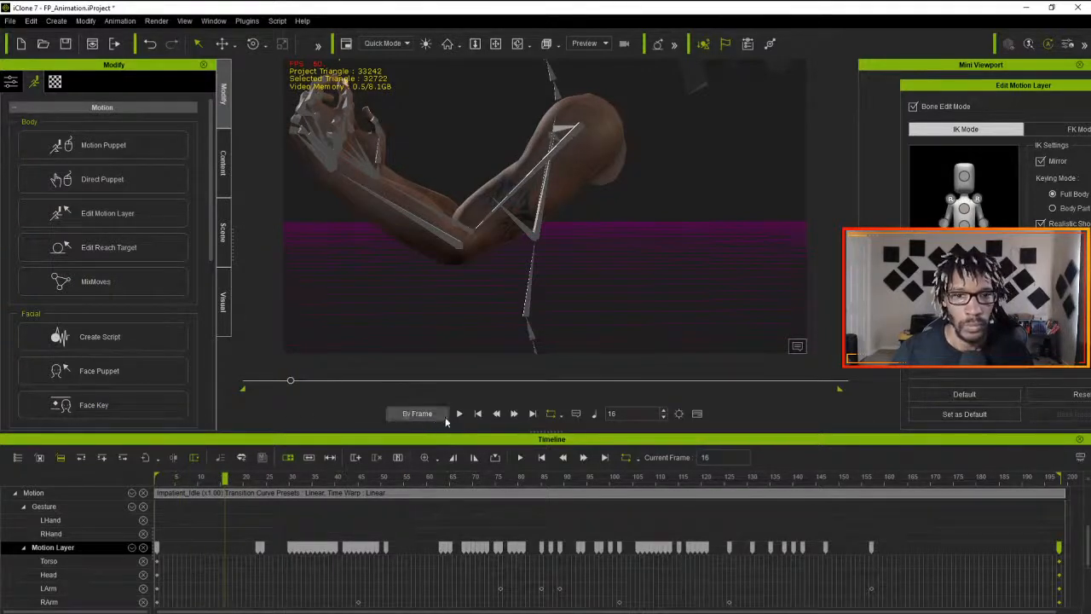
{"action": "left_click", "coordinate": [458, 414]}
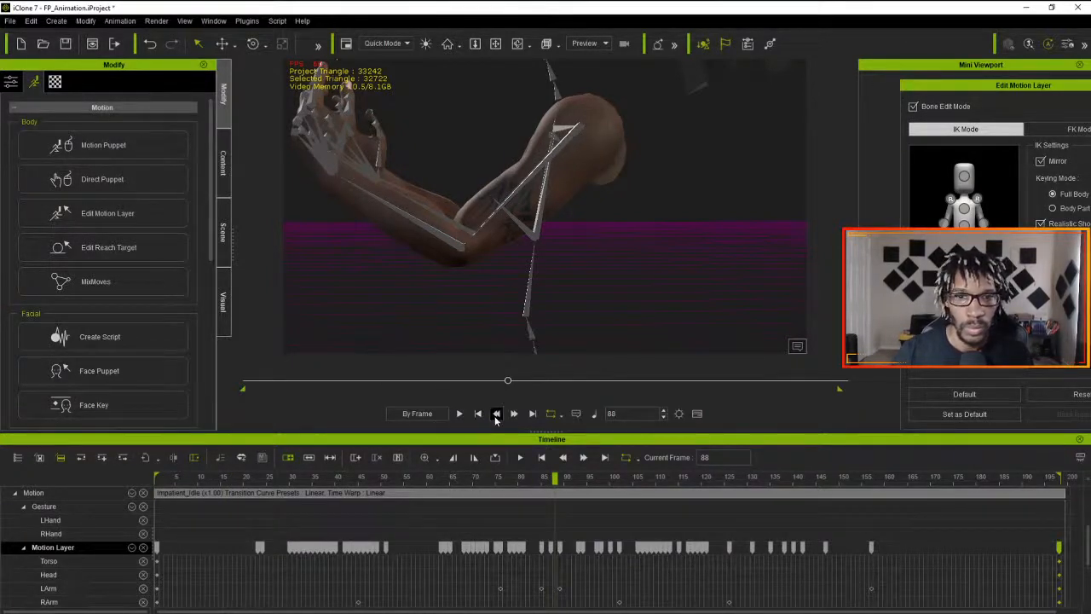
- Step frame by frame backward and forward around frame 75 to examine the arm's movement
{"action": "left_click", "coordinate": [496, 414]}
{"action": "left_click", "coordinate": [496, 414]}
{"action": "left_click", "coordinate": [496, 414]}
{"action": "left_click", "coordinate": [496, 414]}
{"action": "left_click", "coordinate": [496, 414]}
{"action": "left_click", "coordinate": [496, 414]}
{"action": "left_click", "coordinate": [496, 414]}
{"action": "left_click", "coordinate": [496, 414]}
{"action": "left_click", "coordinate": [496, 414]}
{"action": "left_click", "coordinate": [496, 414]}
{"action": "left_click", "coordinate": [496, 414]}
{"action": "left_click", "coordinate": [496, 414]}
{"action": "left_click", "coordinate": [496, 415]}
{"action": "left_click", "coordinate": [496, 415]}
{"action": "left_click", "coordinate": [496, 414]}
{"action": "left_click", "coordinate": [496, 414]}
{"action": "left_click", "coordinate": [496, 414]}
{"action": "left_click", "coordinate": [496, 414]}
{"action": "left_click", "coordinate": [496, 414]}
{"action": "left_click", "coordinate": [495, 414]}
{"action": "left_click", "coordinate": [496, 415]}
{"action": "left_click", "coordinate": [512, 418]}
{"action": "left_click", "coordinate": [512, 417]}
{"action": "left_click", "coordinate": [512, 418]}
{"action": "left_click", "coordinate": [512, 418]}
{"action": "left_click", "coordinate": [512, 418]}
{"action": "left_click", "coordinate": [512, 417]}
{"action": "left_click", "coordinate": [512, 417]}
{"action": "left_click", "coordinate": [512, 418]}
{"action": "left_click", "coordinate": [512, 418]}
{"action": "left_click", "coordinate": [499, 418]}
{"action": "left_click", "coordinate": [499, 417]}
{"action": "left_click", "coordinate": [501, 417]}
{"action": "left_click", "coordinate": [501, 418]}
{"action": "left_click", "coordinate": [502, 418]}
{"action": "left_click", "coordinate": [512, 417]}
{"action": "left_click", "coordinate": [512, 417]}
{"action": "left_click", "coordinate": [512, 417]}
{"action": "left_click", "coordinate": [512, 418]}
{"action": "left_click", "coordinate": [512, 418]}
{"action": "left_click", "coordinate": [513, 418]}
{"action": "left_click", "coordinate": [512, 418]}
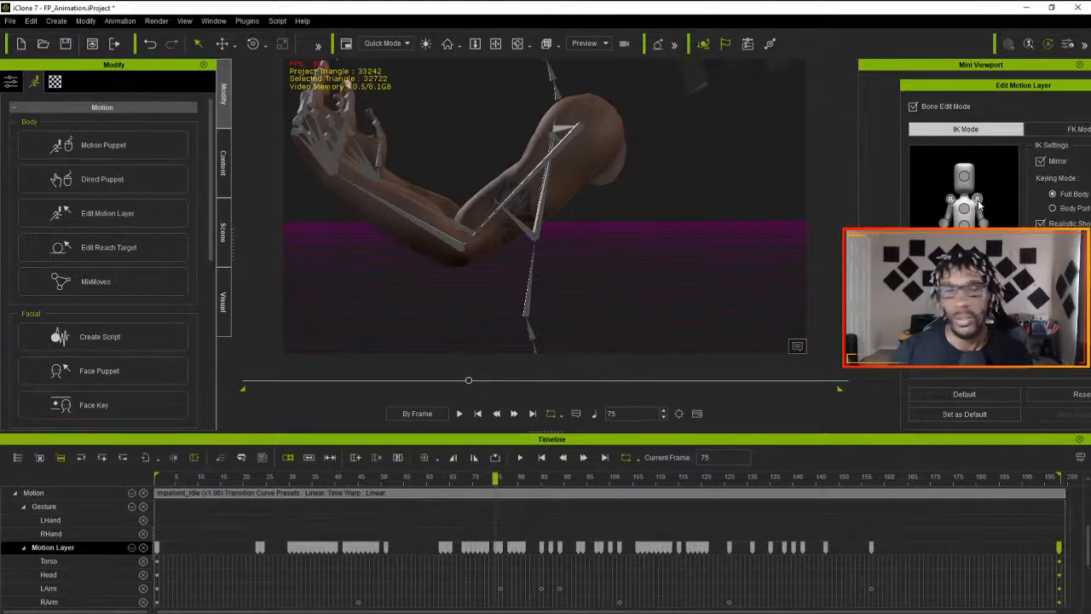
- Rotate the left upper arm bone slightly at frame 75 and play the animation from the start to check it
{"action": "left_click", "coordinate": [977, 200]}
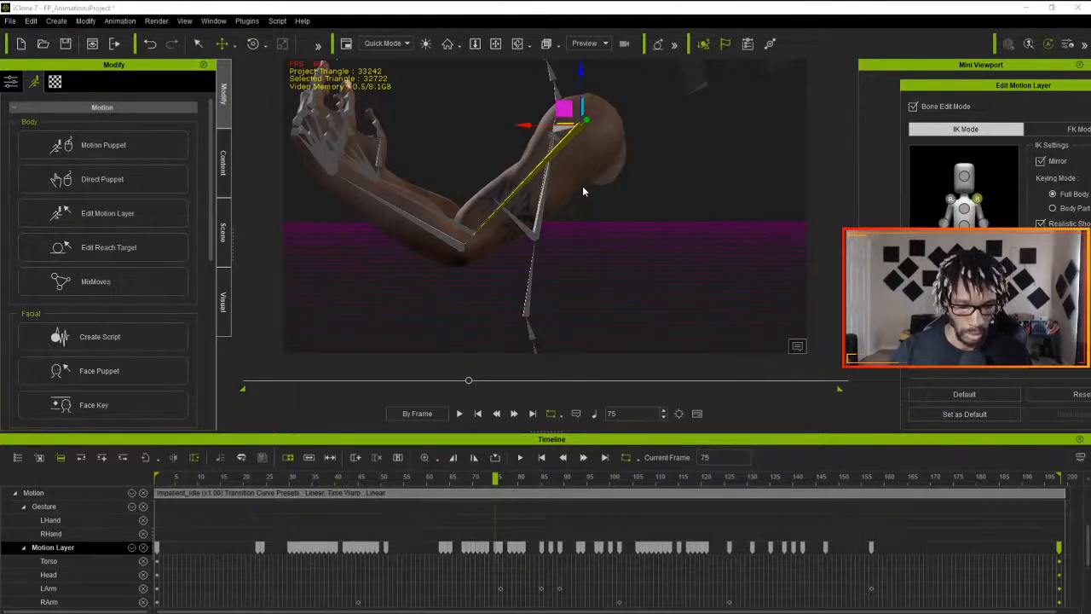
{"action": "key", "text": "e"}
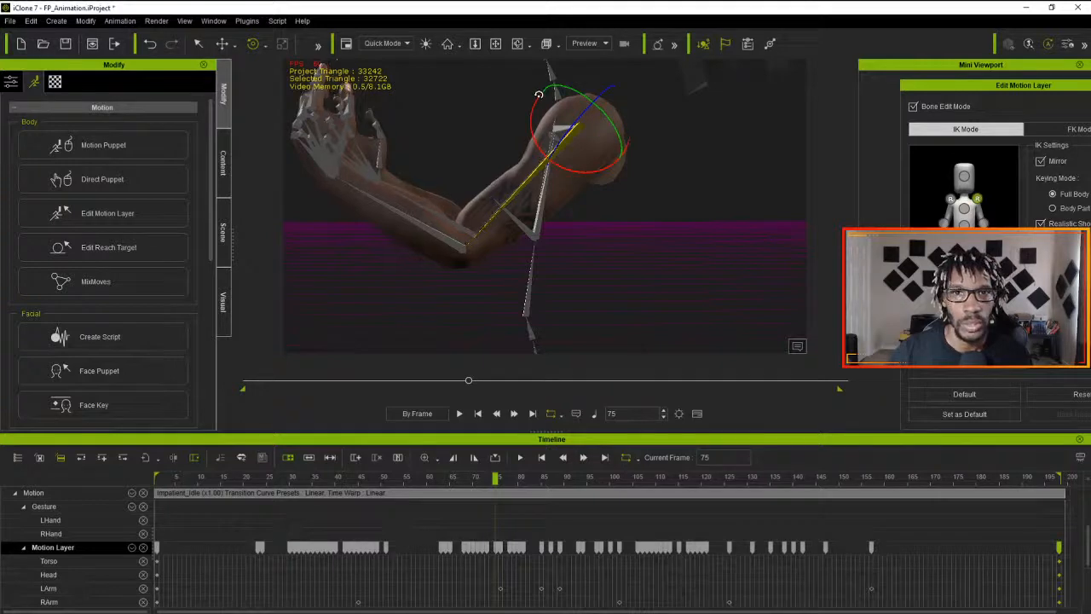
{"action": "left_click_drag", "start_coordinate": [491, 480], "coordinate": [103, 465]}
{"action": "left_click", "coordinate": [459, 414]}
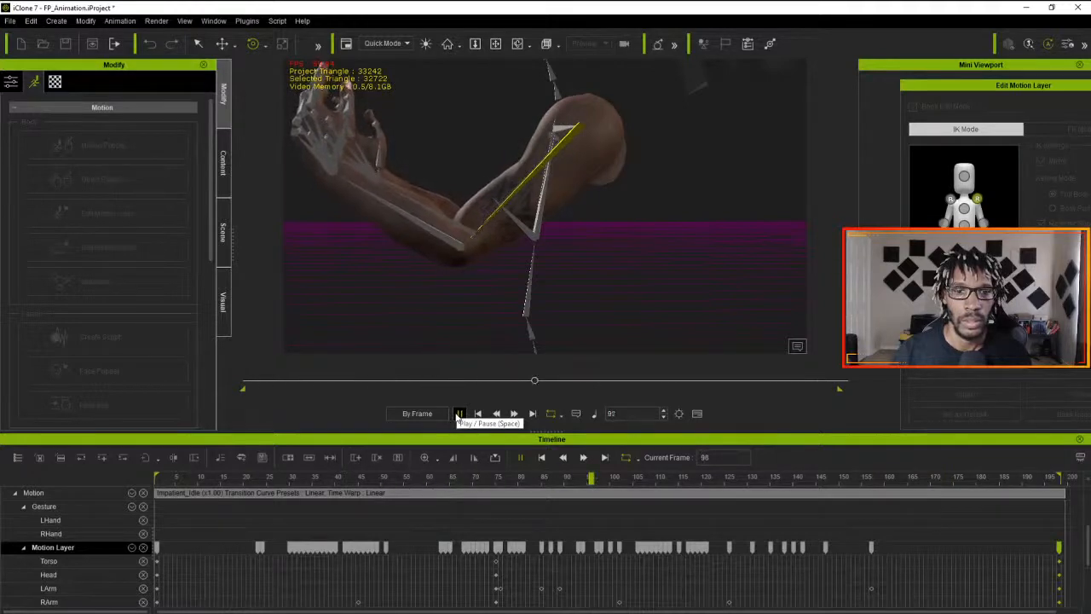
{"action": "left_click", "coordinate": [459, 414]}
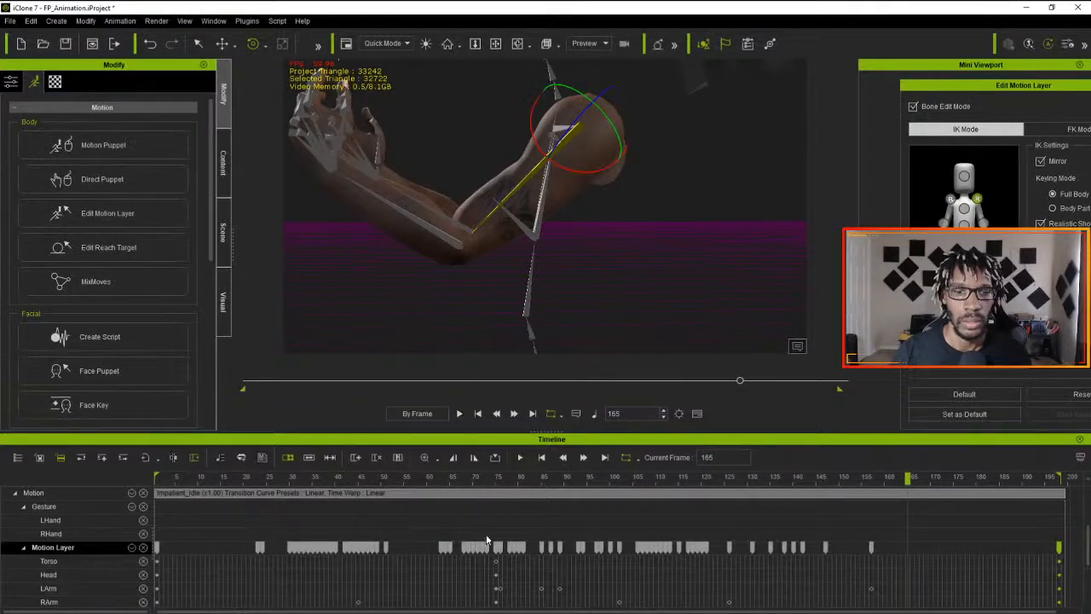
- Copy the motion layer key at frame 75 onto frame 76 and replay the animation from frame 1
{"action": "left_click", "coordinate": [496, 554]}
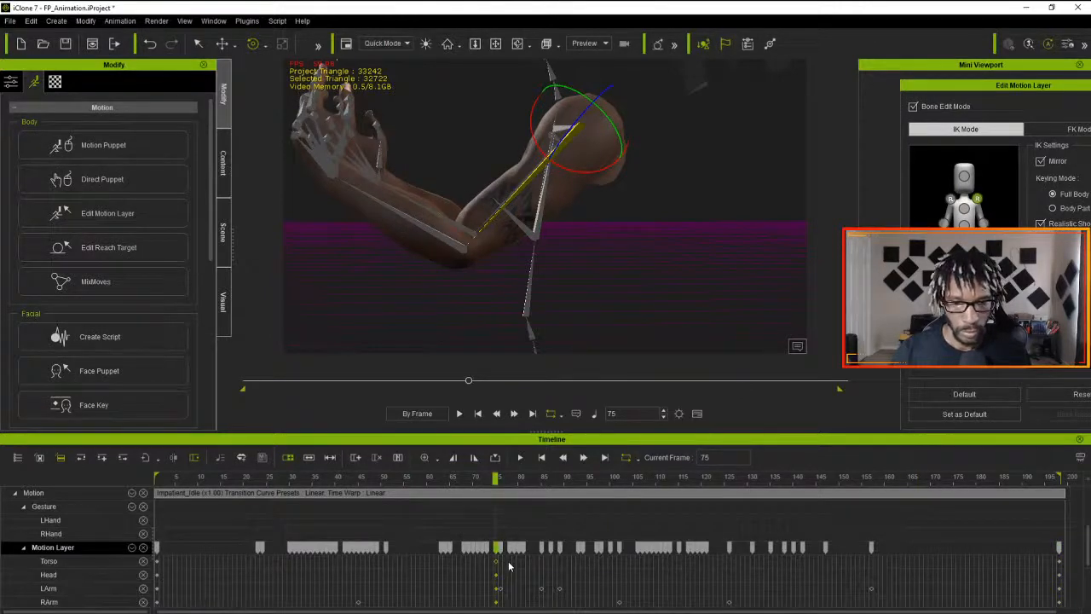
{"action": "left_click_drag", "start_coordinate": [500, 554], "coordinate": [503, 555]}
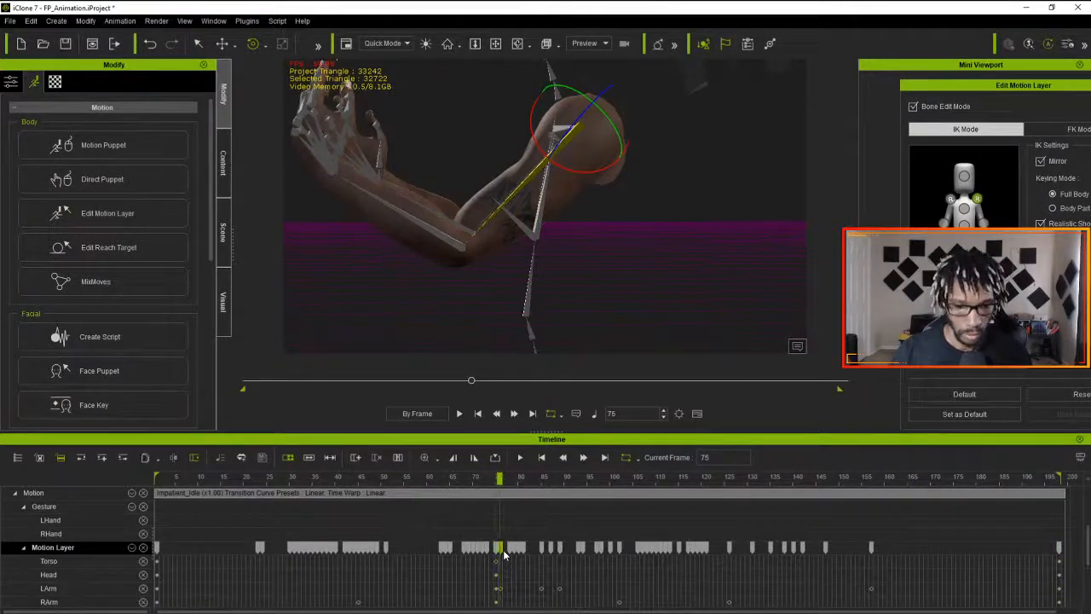
{"action": "key", "text": "ctrl+v"}
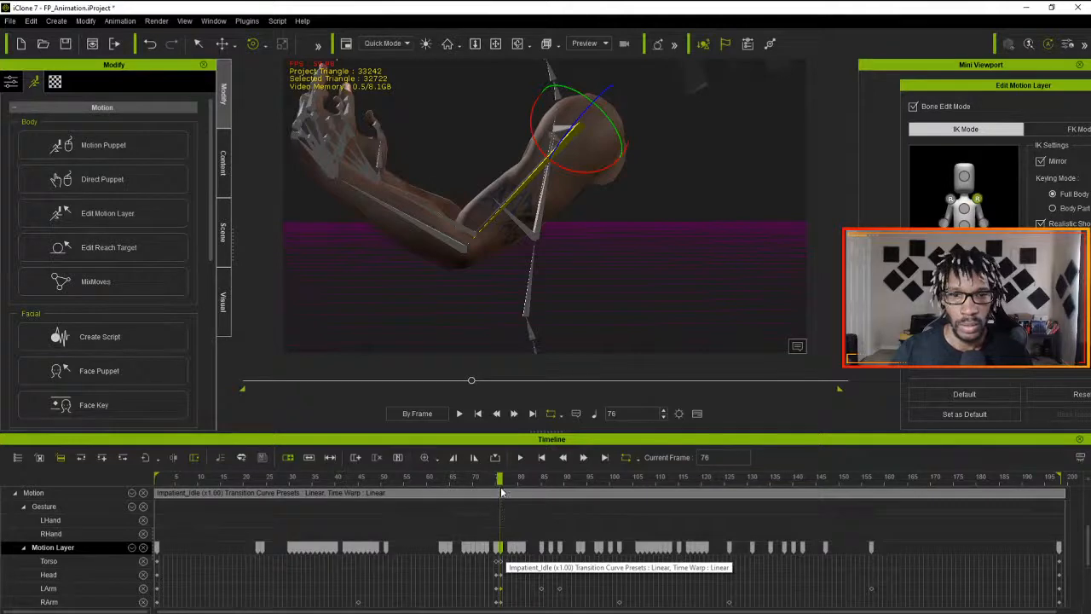
{"action": "left_click_drag", "start_coordinate": [500, 479], "coordinate": [83, 513]}
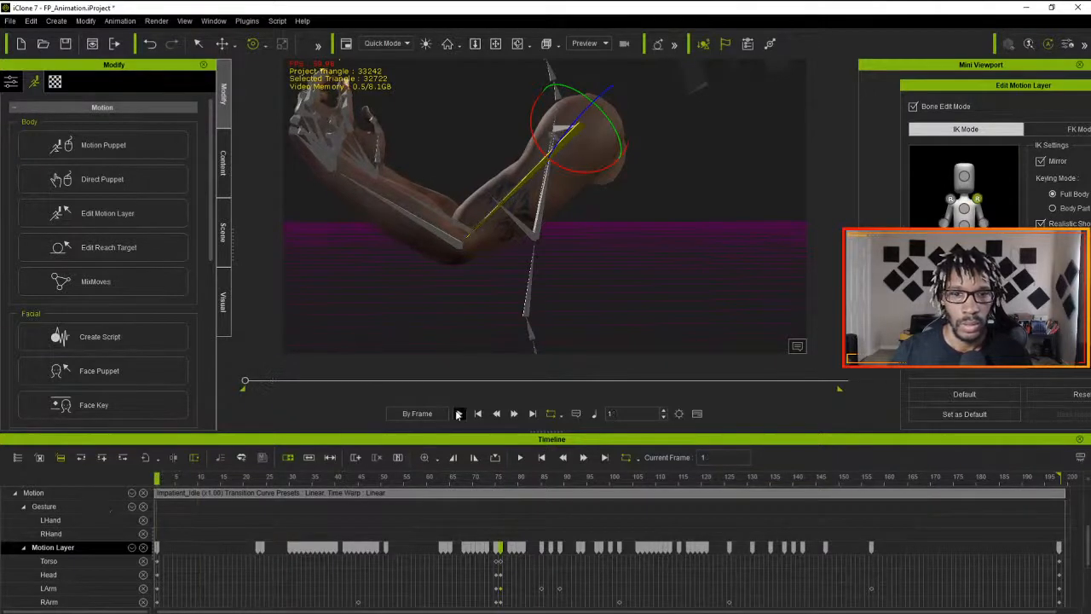
{"action": "left_click", "coordinate": [457, 413]}
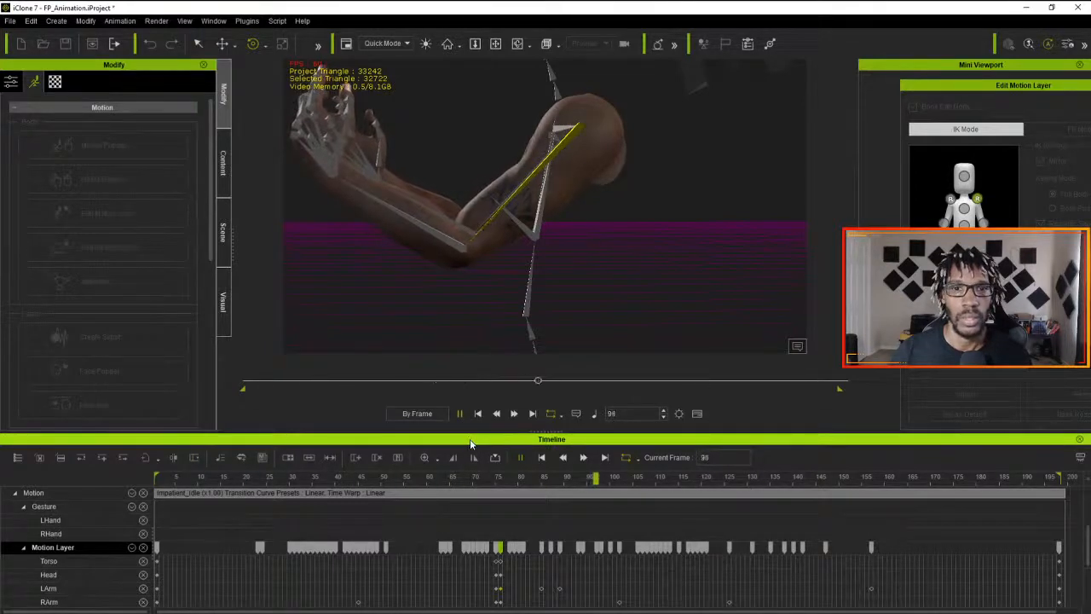
- Compare the arm pose at the motion layer keys on frames 75 and 76 and close Edit Motion Layer
{"action": "left_click", "coordinate": [497, 521]}
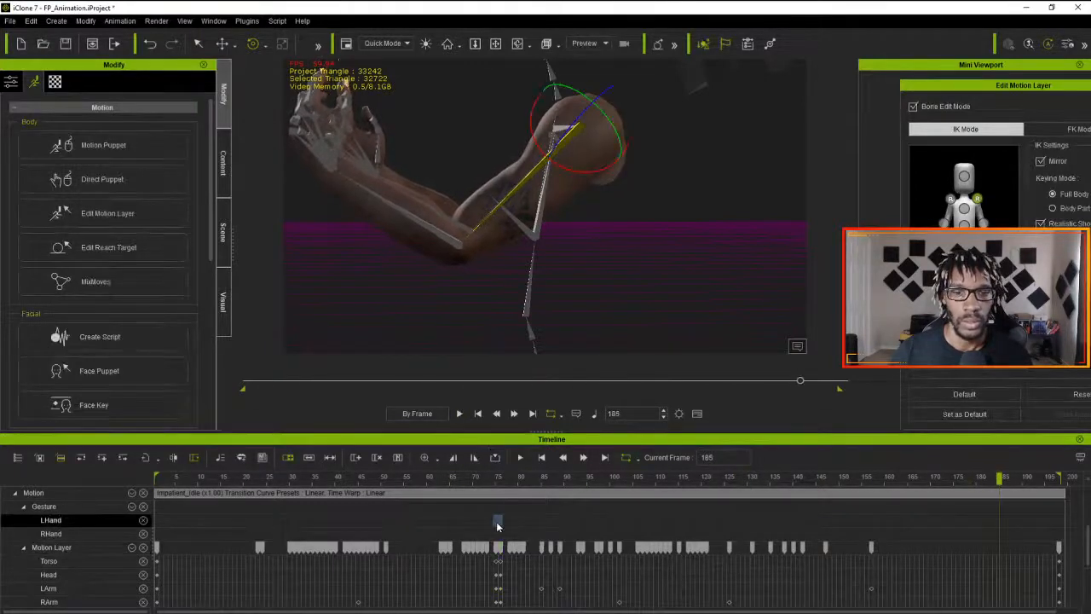
{"action": "left_click", "coordinate": [498, 522]}
{"action": "left_click_drag", "start_coordinate": [503, 479], "coordinate": [493, 479]}
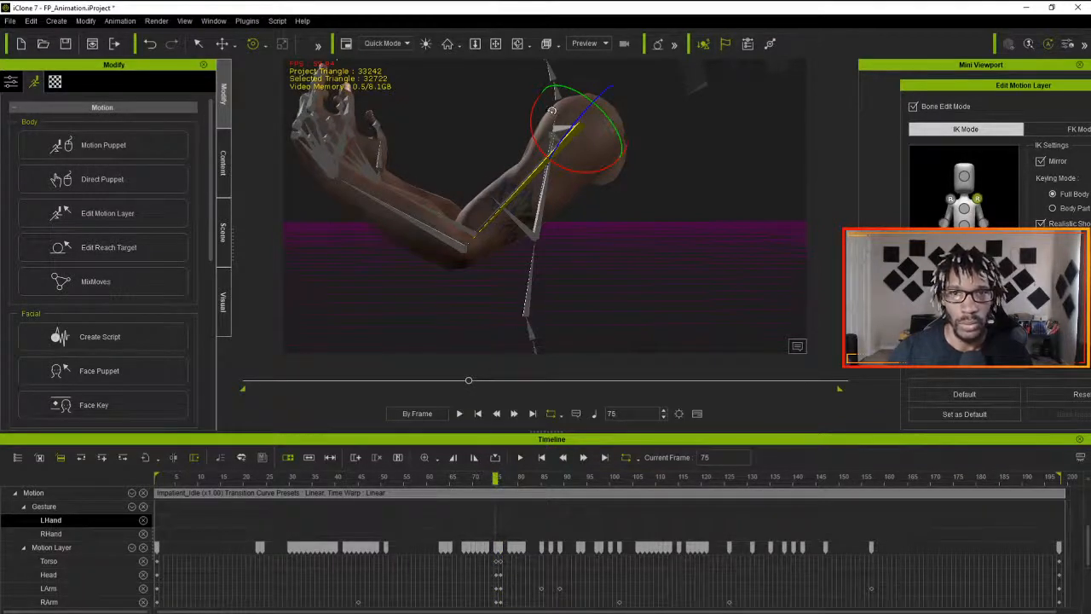
{"action": "left_click_drag", "start_coordinate": [1027, 94], "coordinate": [787, 221]}
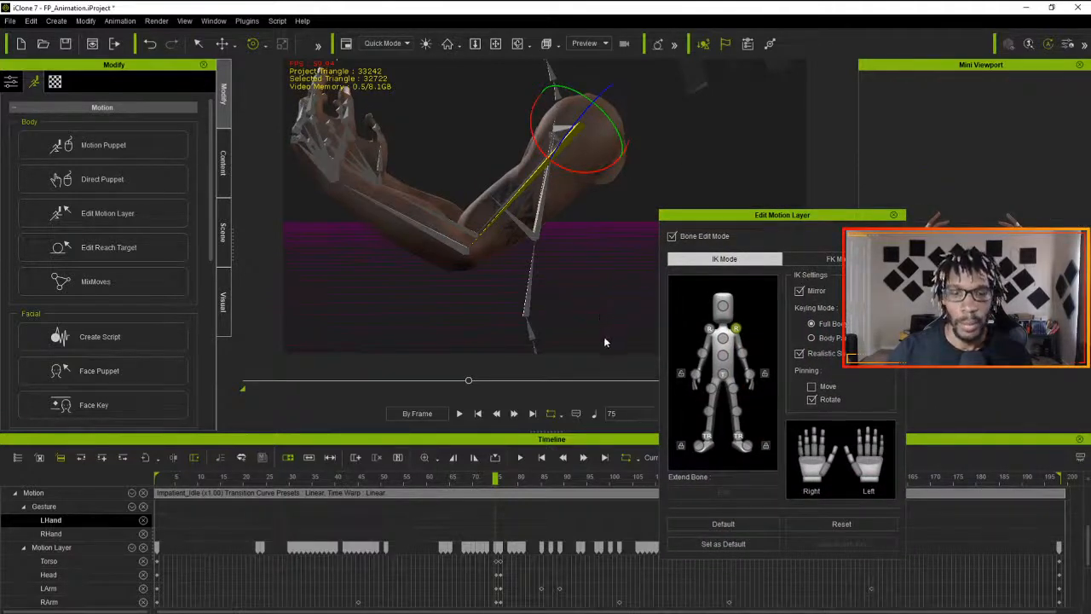
{"action": "left_click", "coordinate": [497, 548]}
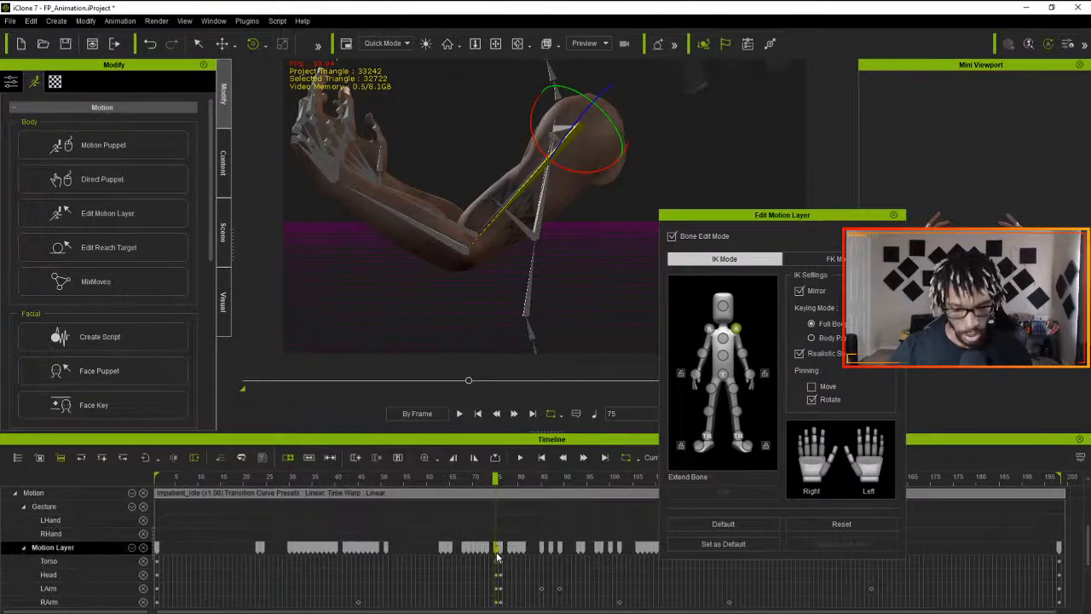
{"action": "left_click", "coordinate": [502, 550]}
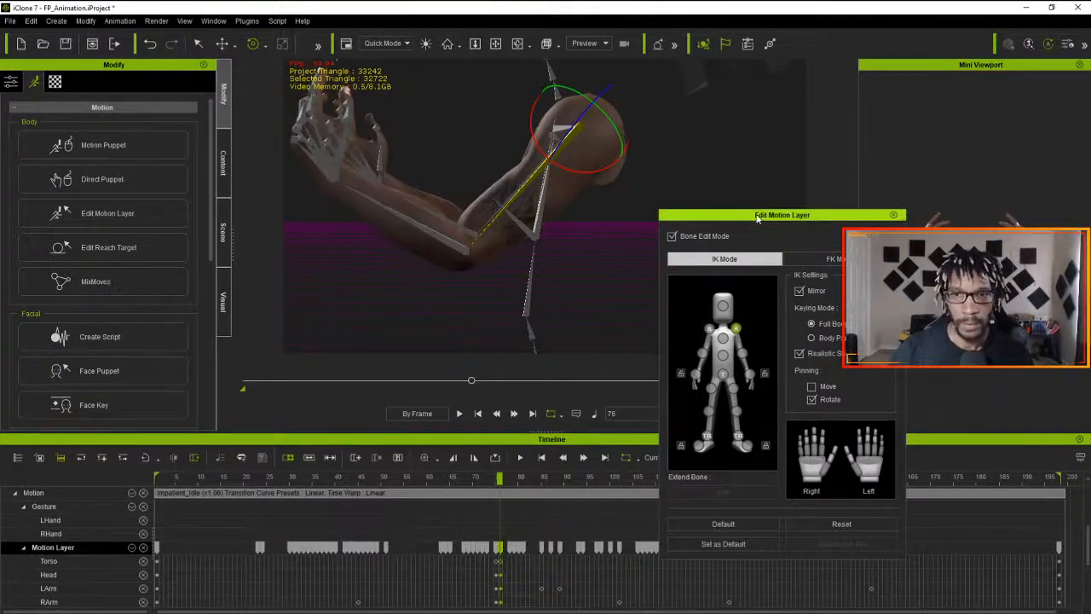
{"action": "left_click", "coordinate": [893, 216]}
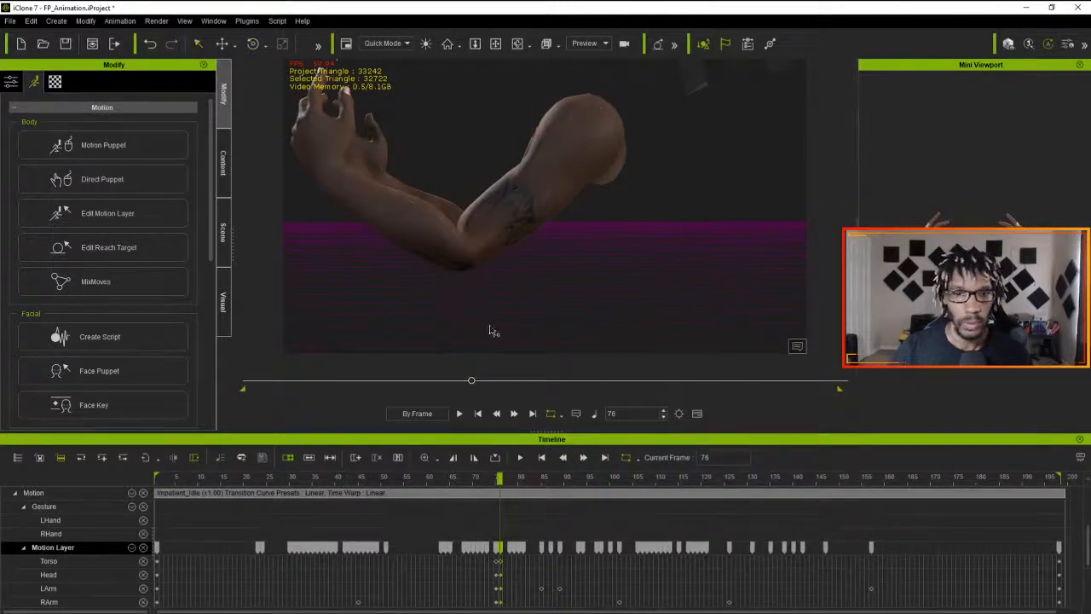
- Play the animation from the first frame in the Camera view and scrub the hands from frame 75 to 85
{"action": "left_click", "coordinate": [478, 414]}
{"action": "left_click", "coordinate": [583, 45]}
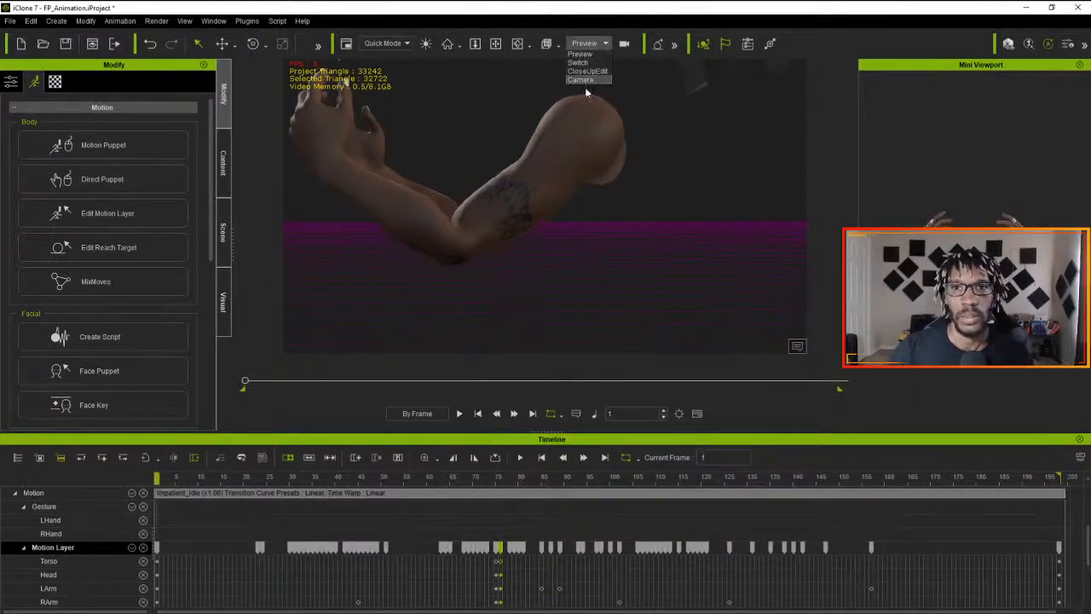
{"action": "left_click", "coordinate": [585, 78]}
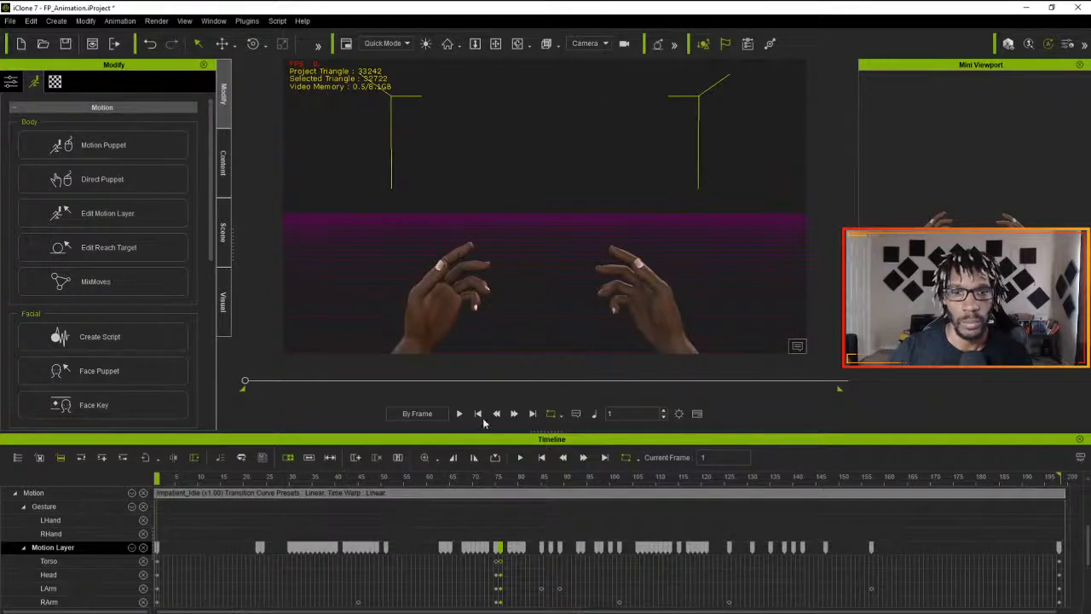
{"action": "left_click", "coordinate": [459, 414]}
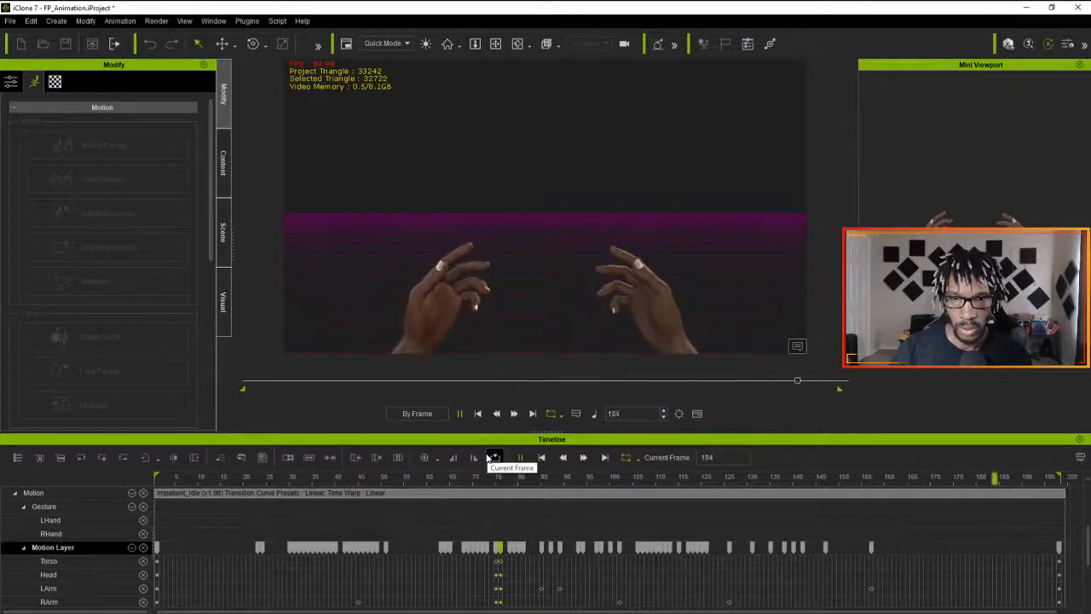
{"action": "left_click", "coordinate": [496, 506]}
{"action": "left_click_drag", "start_coordinate": [496, 478], "coordinate": [542, 480]}
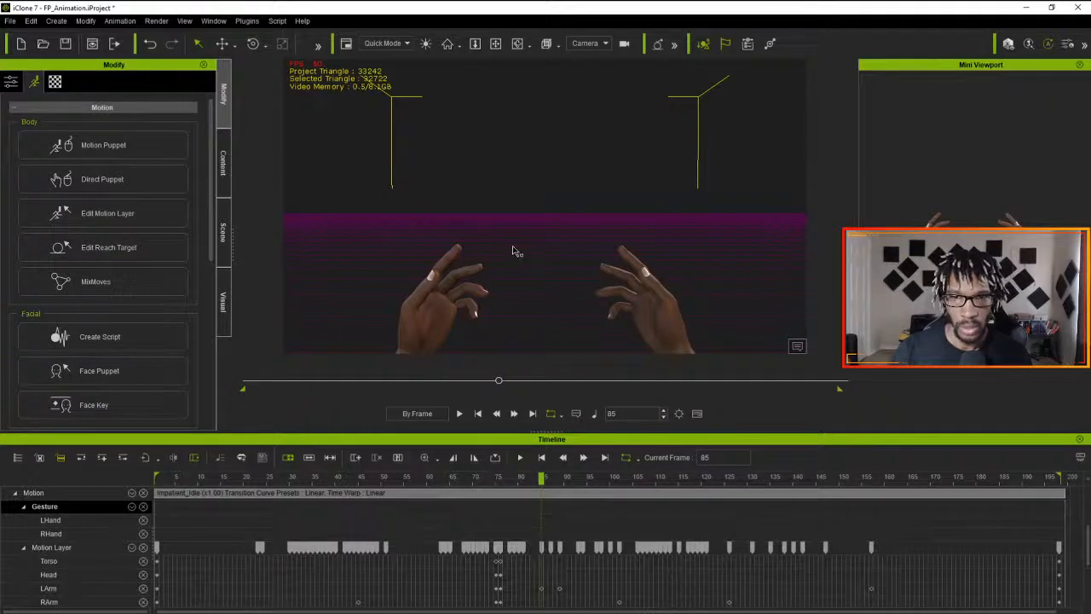
- Switch the viewport from the first-person camera to the Preview camera and open Edit Motion Layer for the arms
{"action": "left_click", "coordinate": [601, 44]}
{"action": "left_click", "coordinate": [587, 62]}
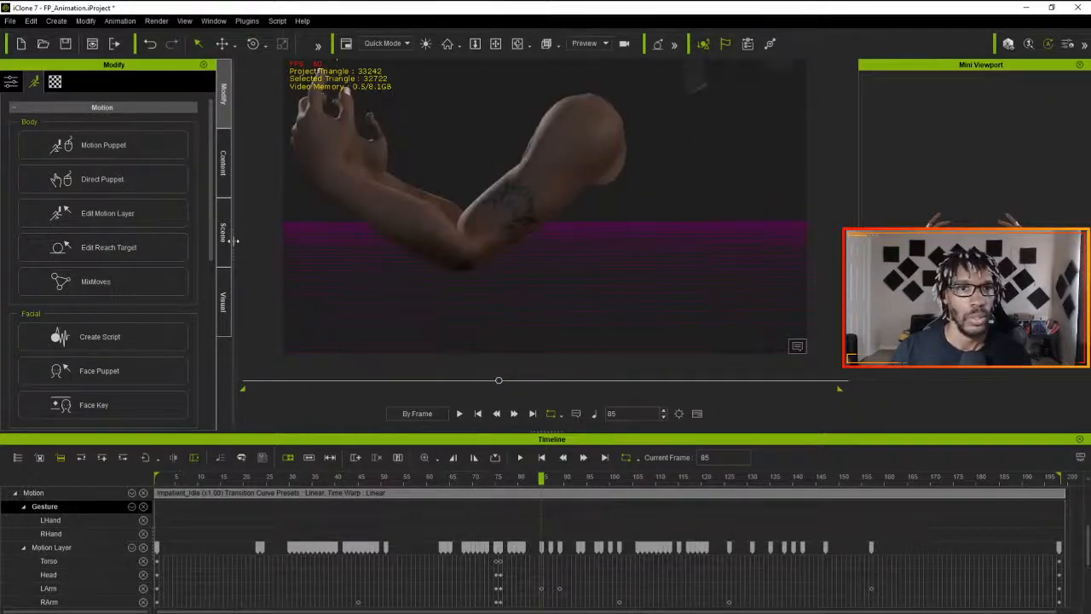
{"action": "left_click", "coordinate": [112, 290]}
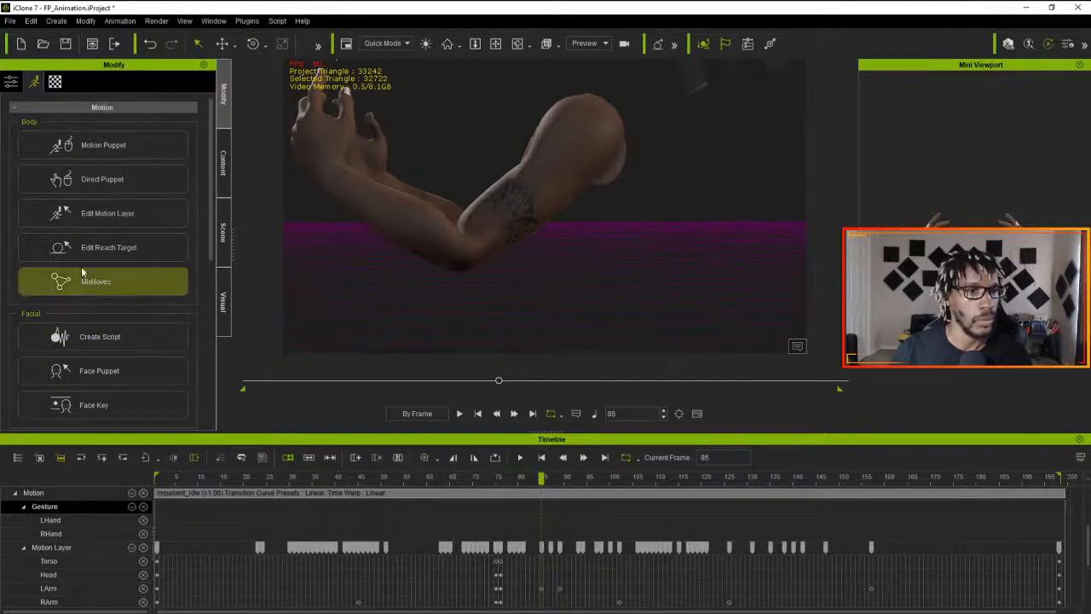
{"action": "left_click", "coordinate": [89, 219]}
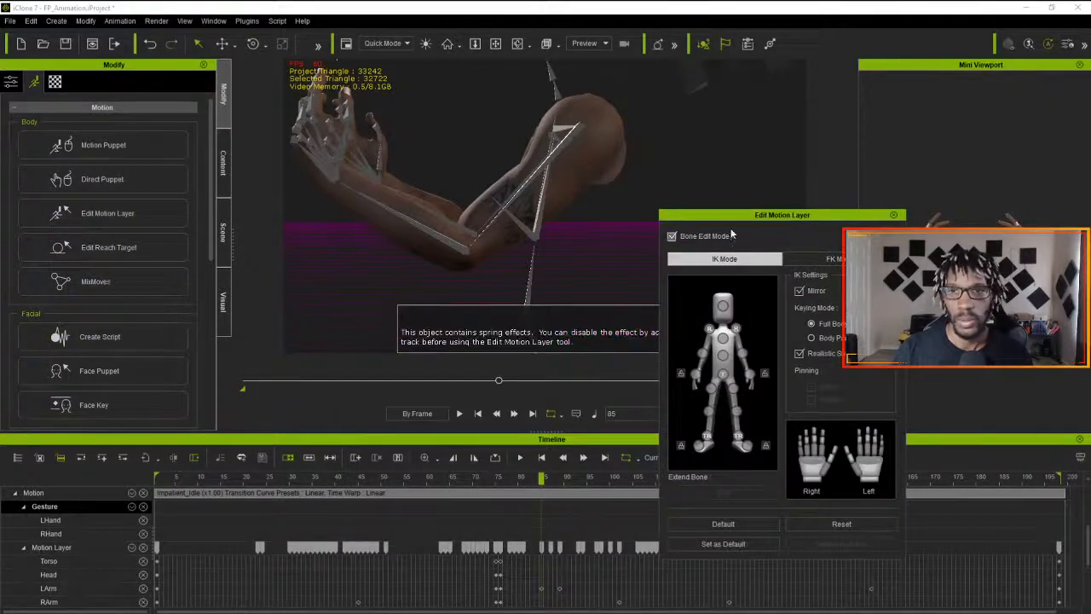
{"action": "left_click_drag", "start_coordinate": [799, 221], "coordinate": [874, 213]}
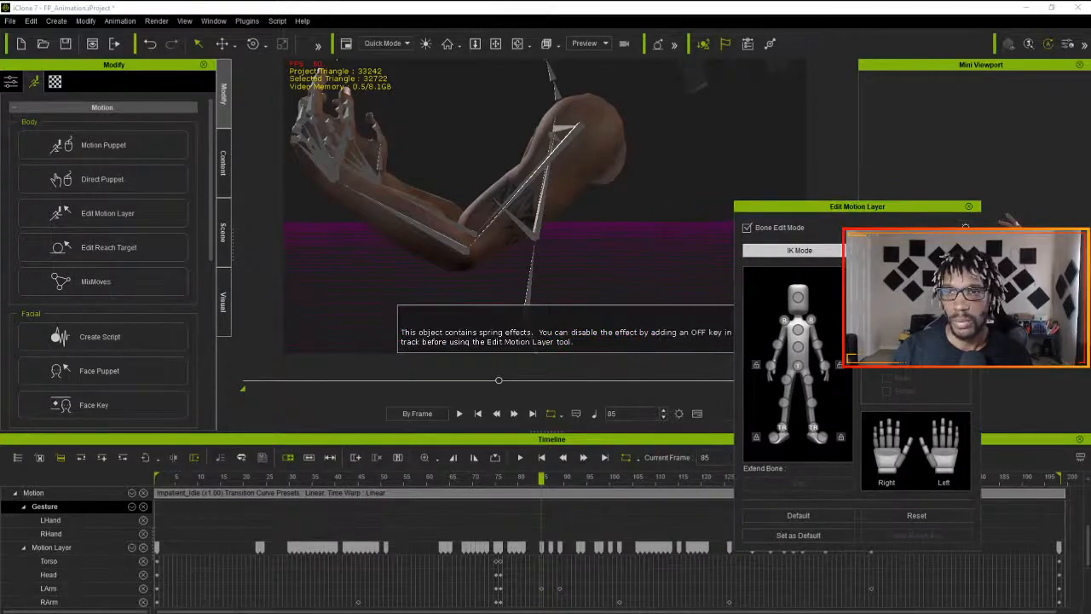
- Scrub the timeline back to frame 23 and play the animation to check the arm movement
{"action": "left_click_drag", "start_coordinate": [542, 478], "coordinate": [578, 479]}
{"action": "left_click_drag", "start_coordinate": [820, 207], "coordinate": [0, 255]}
{"action": "left_click_drag", "start_coordinate": [577, 477], "coordinate": [257, 523]}
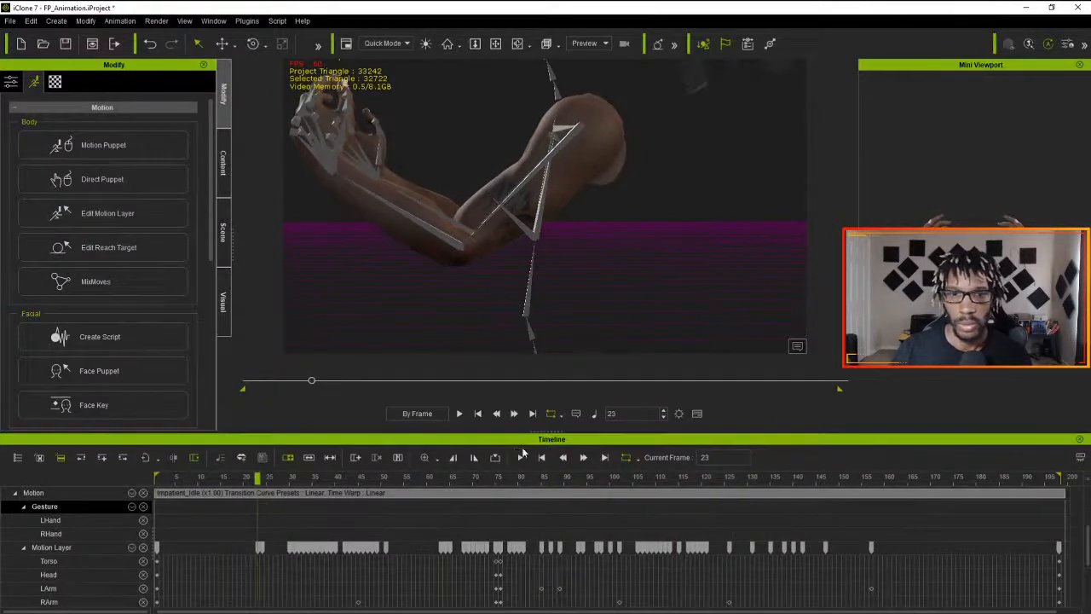
{"action": "left_click", "coordinate": [520, 457]}
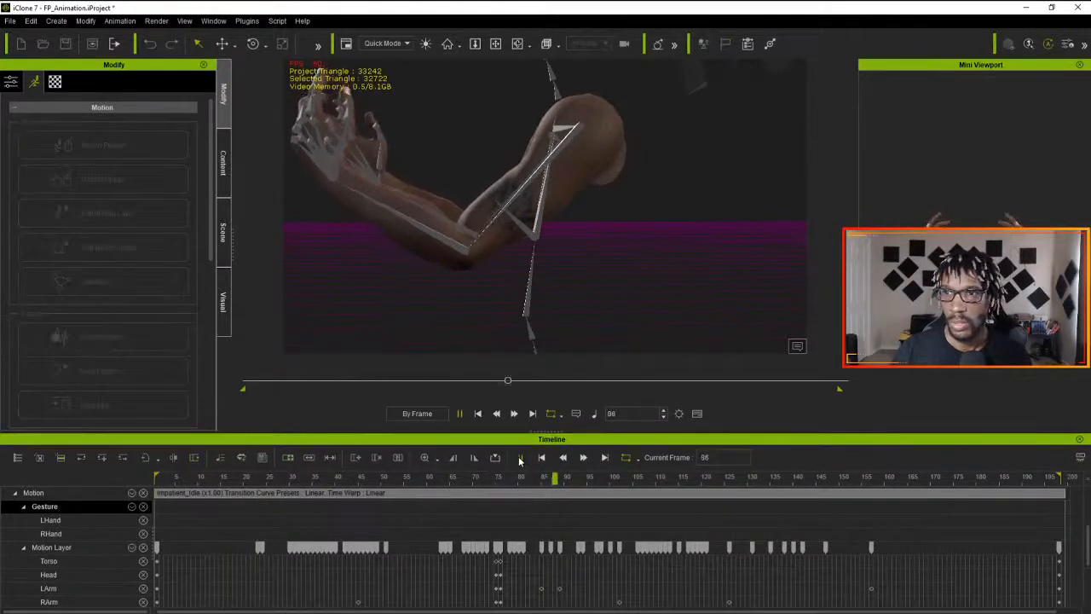
{"action": "left_click", "coordinate": [520, 456]}
- Rotate the upper arm bone slightly at frame 102 to key it, and play the animation from frame 1
{"action": "left_click_drag", "start_coordinate": [521, 481], "coordinate": [621, 492]}
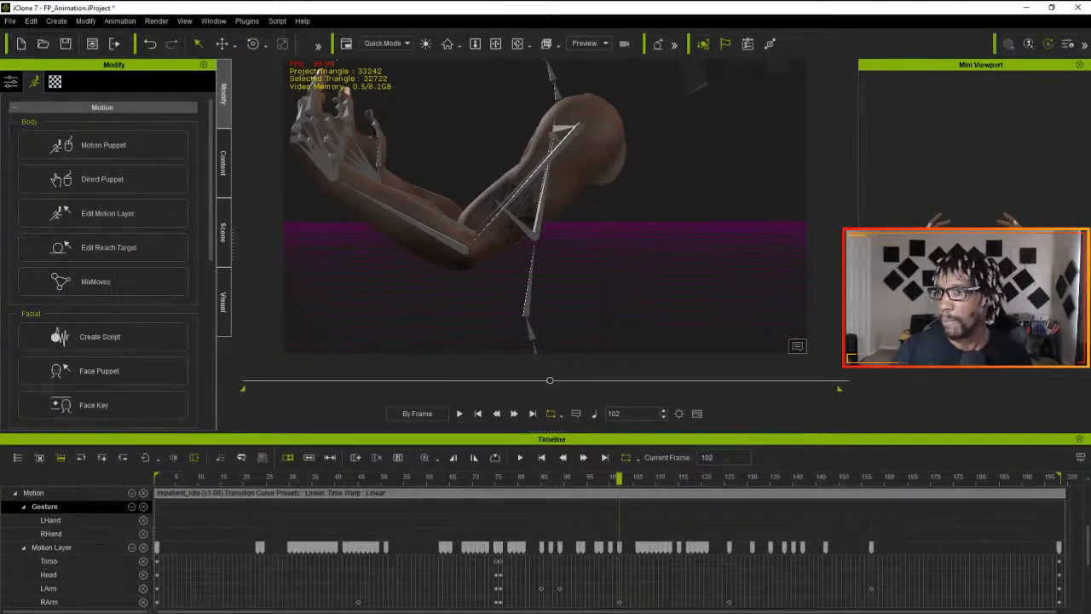
{"action": "key", "text": "w"}
{"action": "key", "text": "e"}
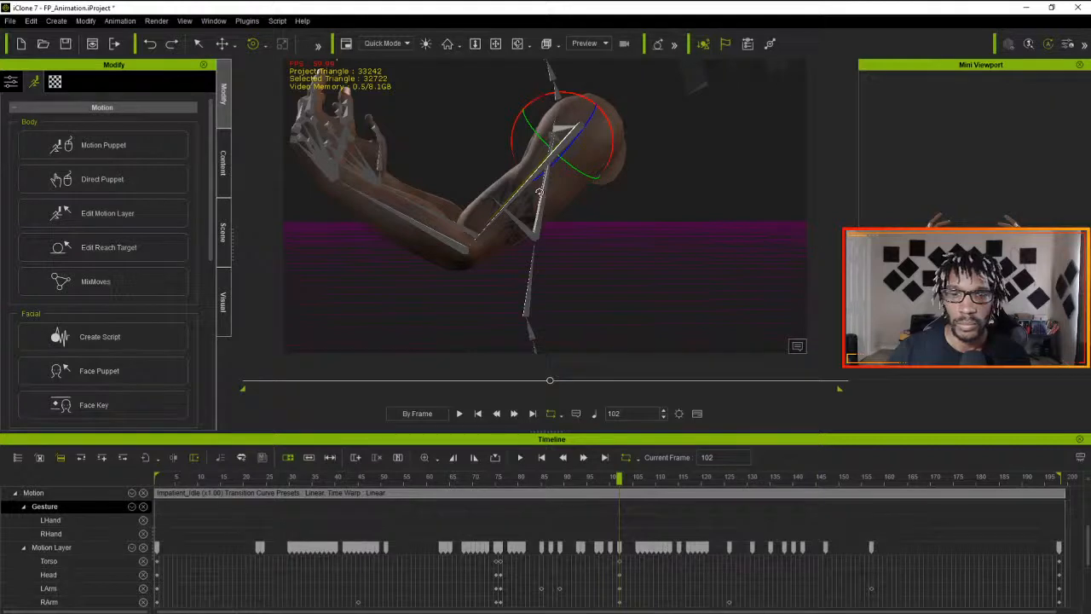
{"action": "left_click_drag", "start_coordinate": [618, 480], "coordinate": [147, 513]}
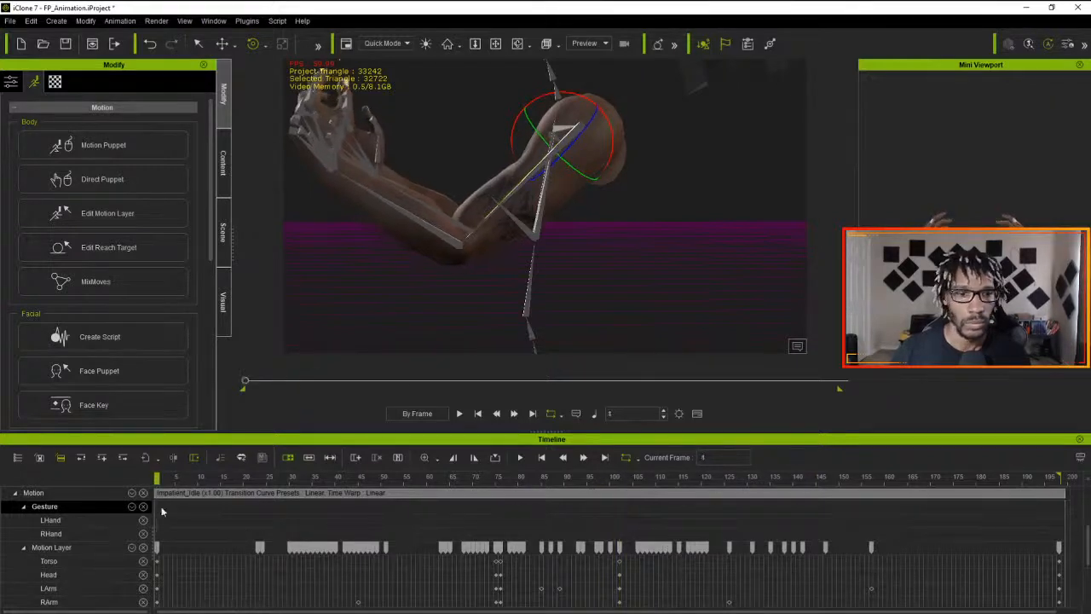
{"action": "left_click", "coordinate": [462, 416]}
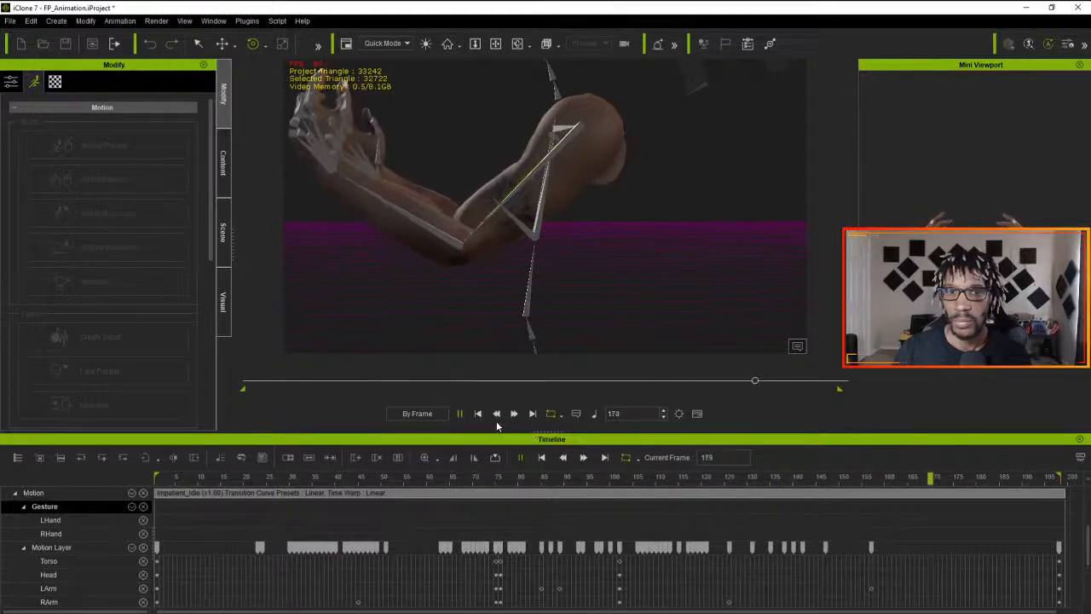
{"action": "key", "text": "space"}
- Replay the animation several times and examine the arm and hand pose around frames 102, 106 and 117
{"action": "left_click_drag", "start_coordinate": [367, 478], "coordinate": [620, 497]}
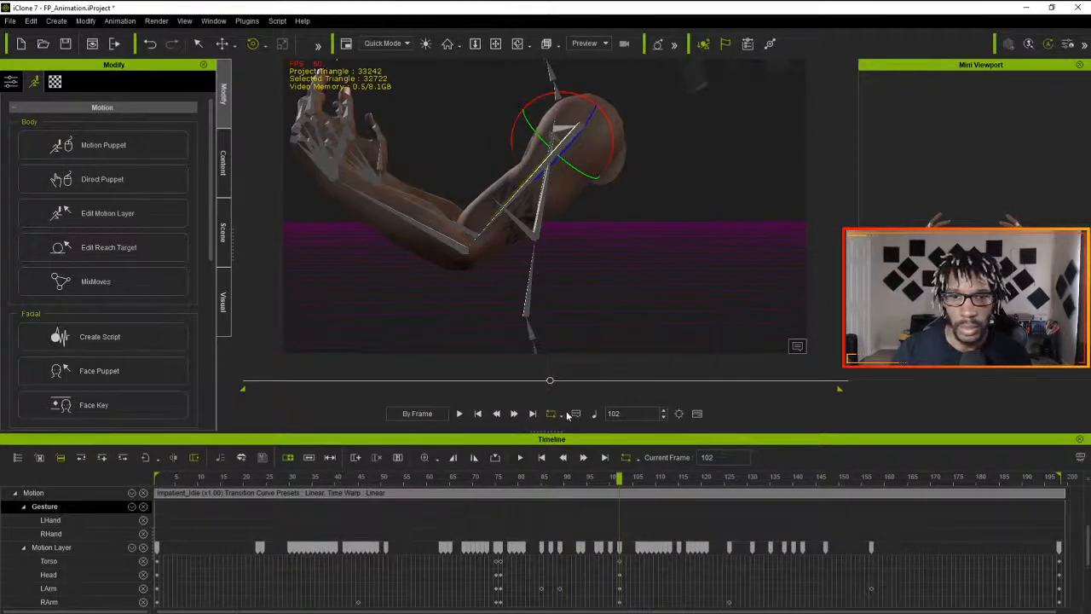
{"action": "left_click", "coordinate": [459, 413]}
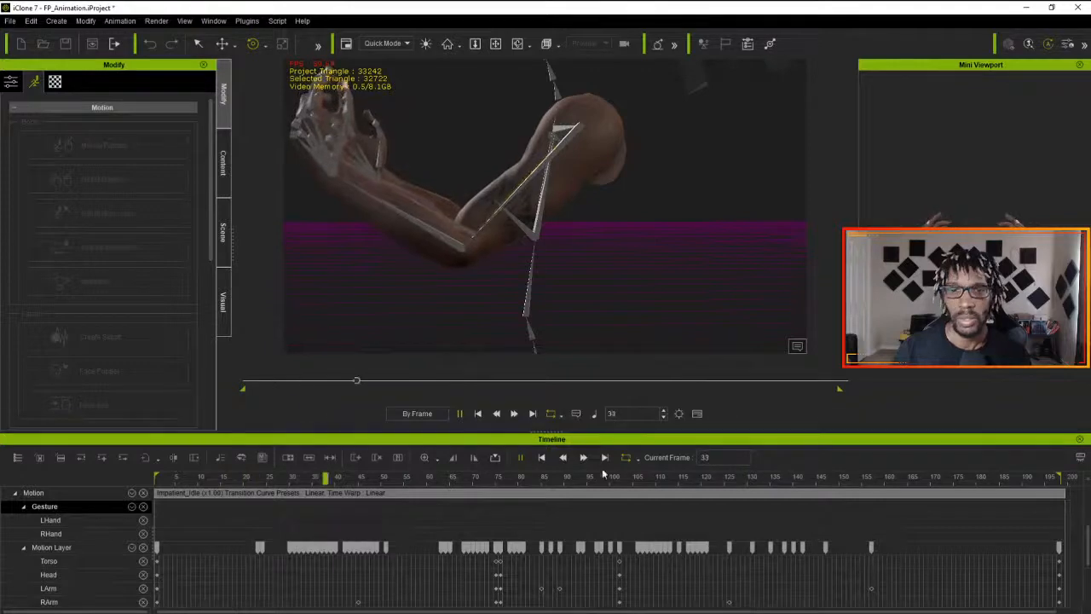
{"action": "left_click_drag", "start_coordinate": [606, 480], "coordinate": [687, 493]}
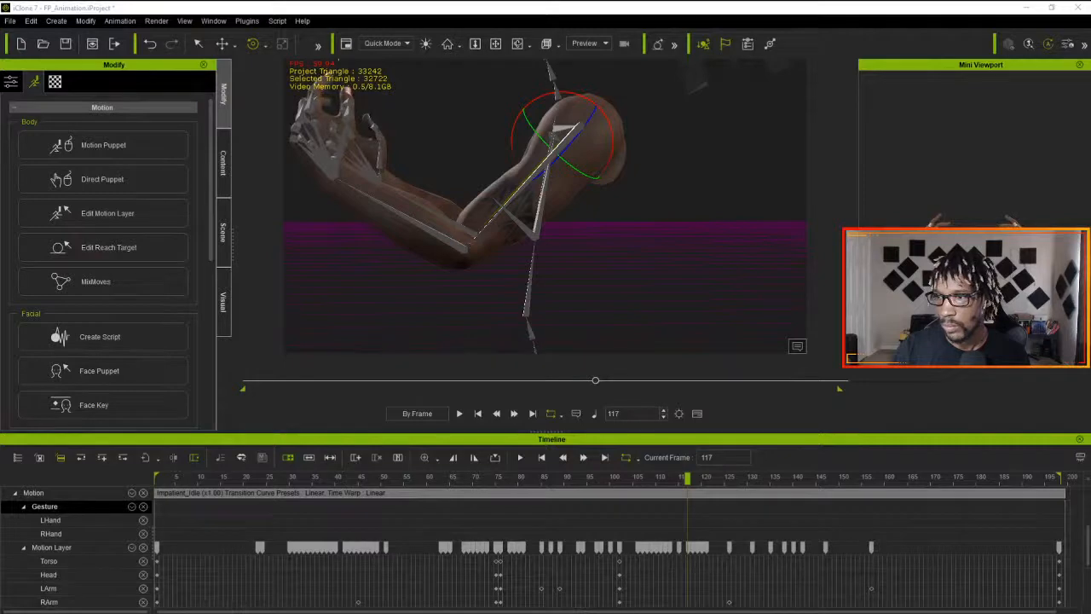
{"action": "left_click", "coordinate": [347, 135]}
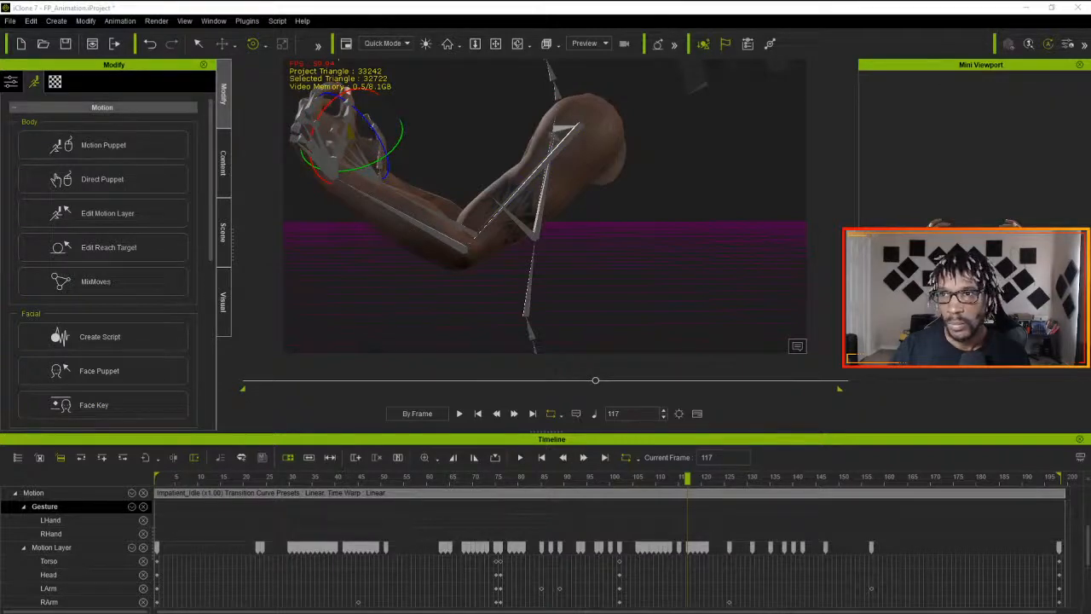
{"action": "left_click_drag", "start_coordinate": [690, 480], "coordinate": [90, 491]}
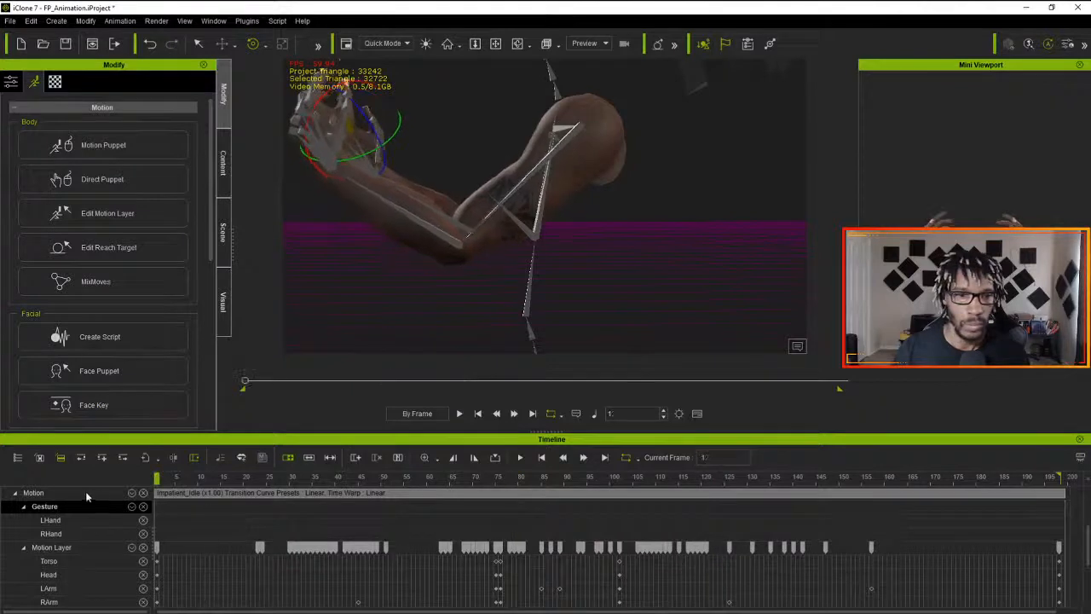
{"action": "left_click", "coordinate": [460, 413]}
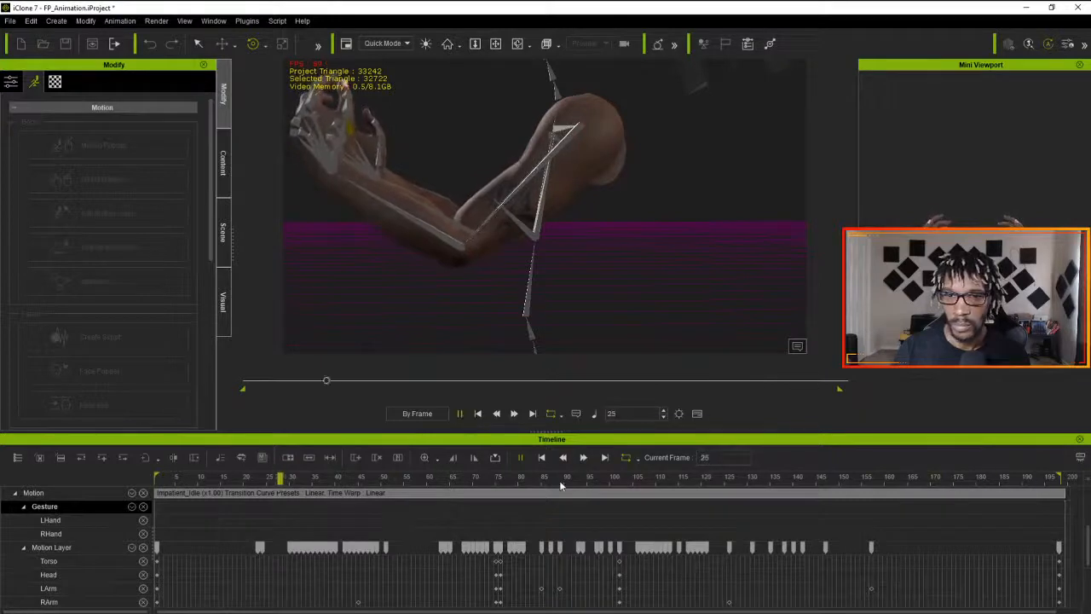
{"action": "left_click", "coordinate": [639, 480]}
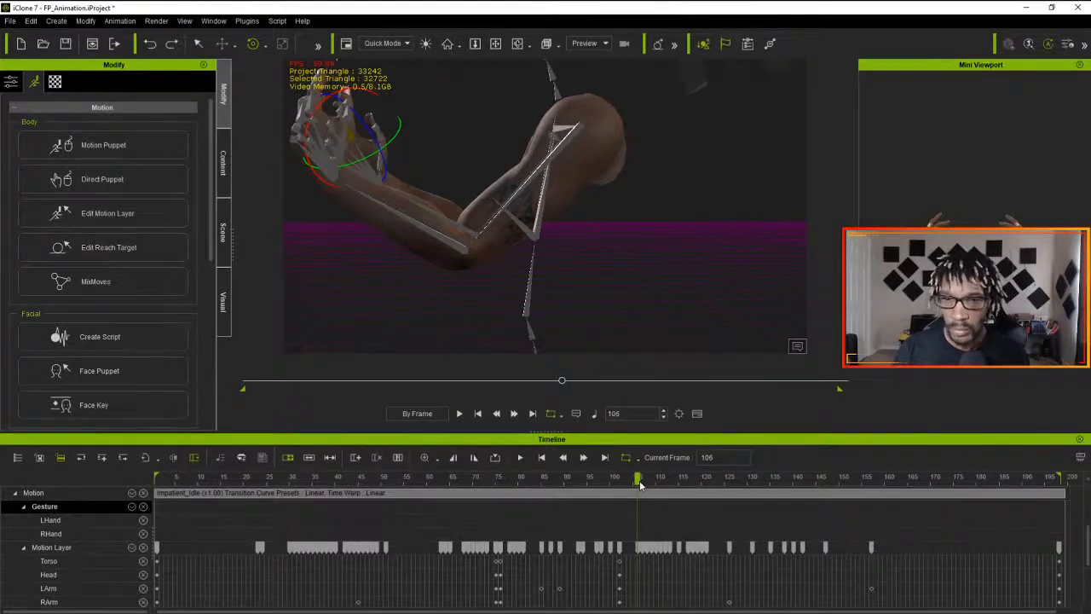
{"action": "left_click", "coordinate": [477, 414]}
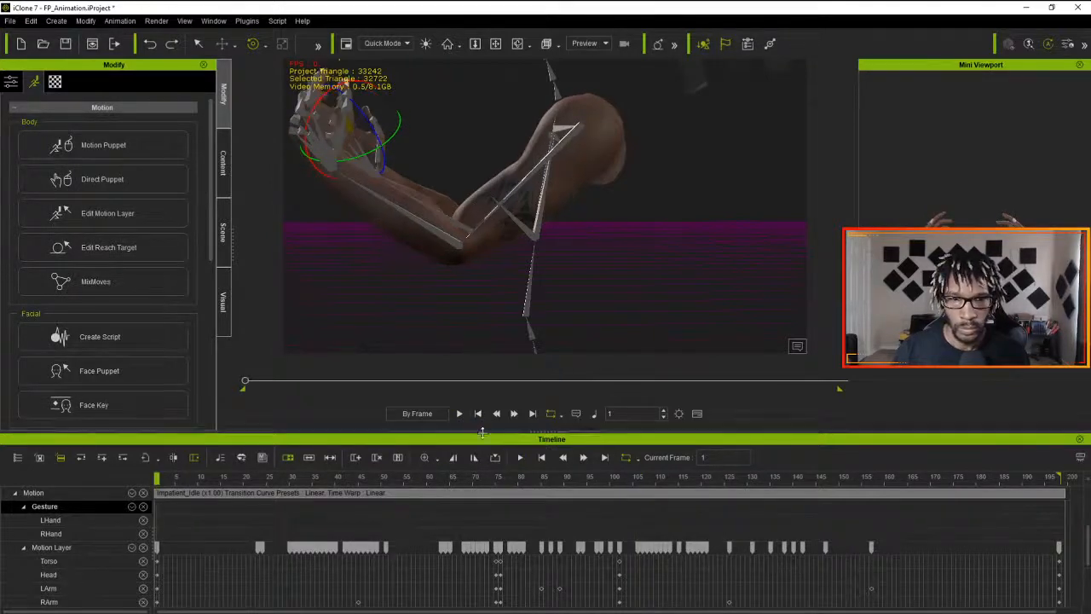
{"action": "left_click", "coordinate": [495, 458]}
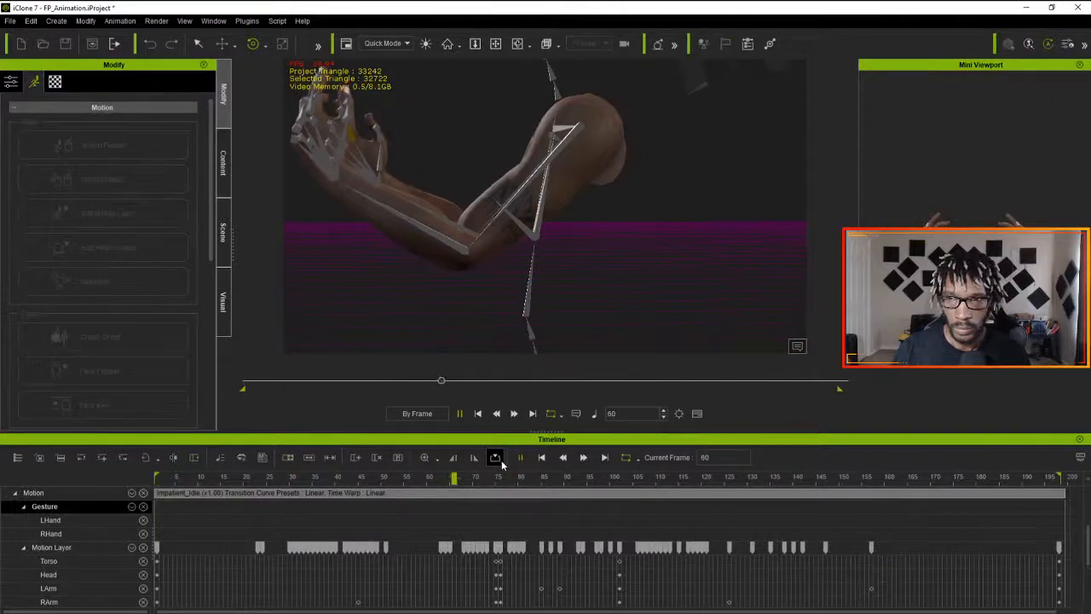
{"action": "key", "text": "space"}
{"action": "left_click_drag", "start_coordinate": [661, 477], "coordinate": [680, 490]}
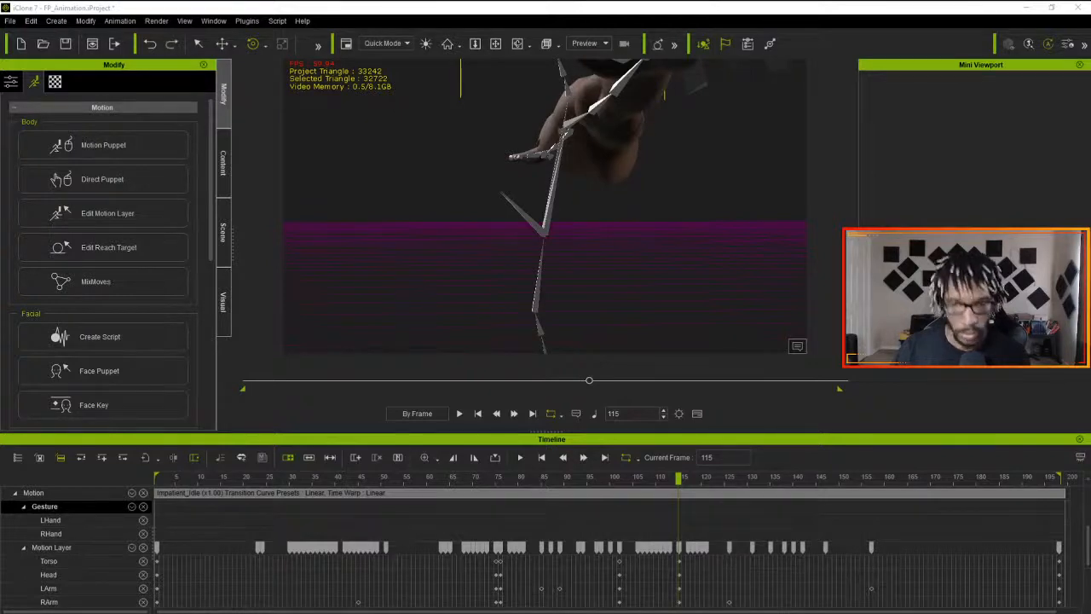
{"action": "key", "text": "ctrl+z"}
{"action": "key", "text": "ctrl+y"}
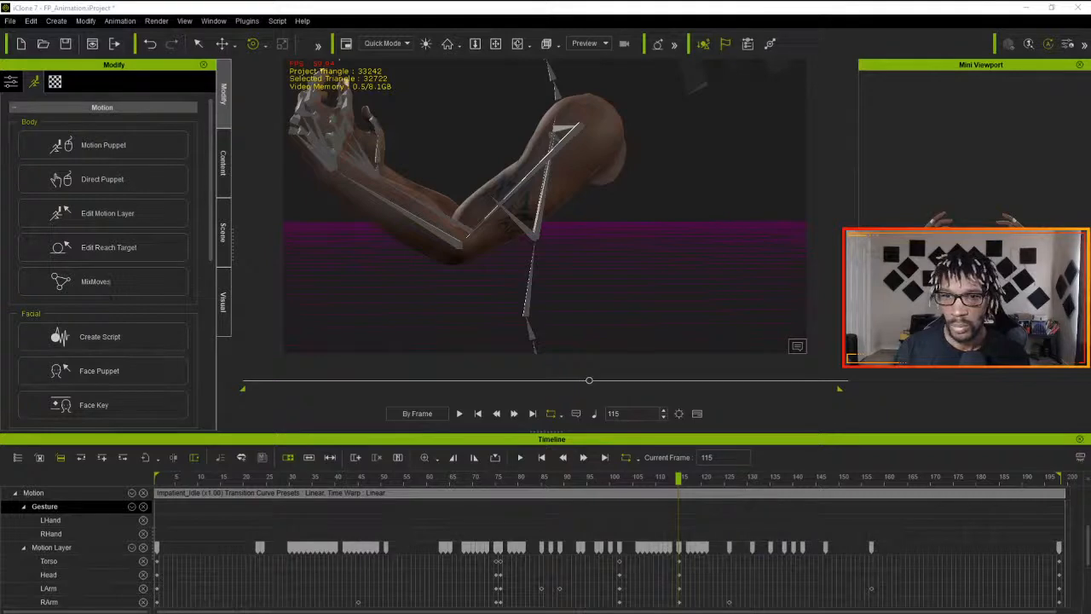
- Play the animation from the first frame to check the loop in the Preview view
{"action": "left_click", "coordinate": [540, 458]}
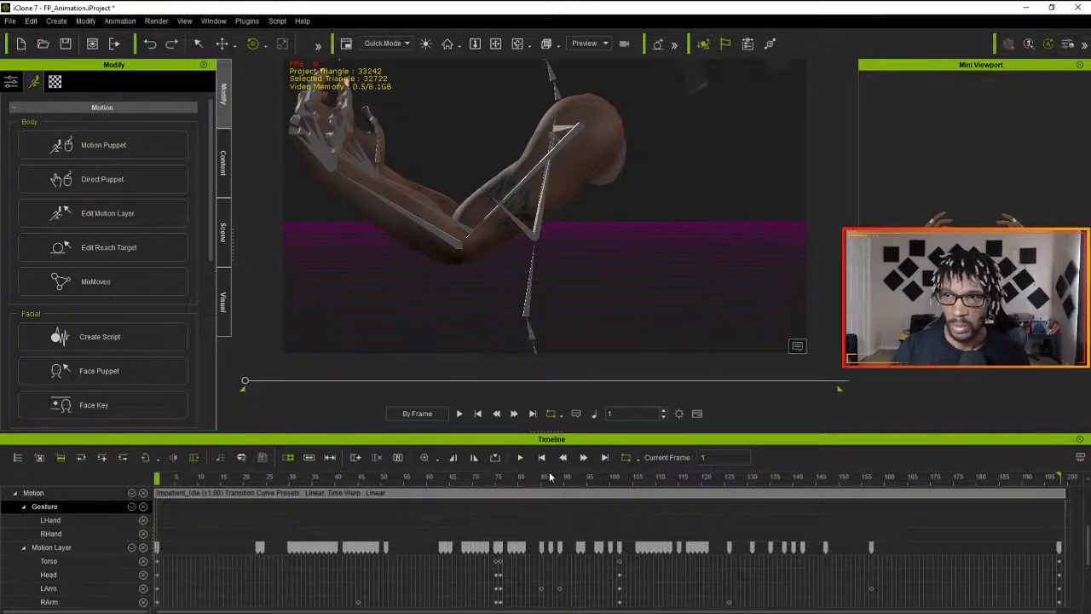
{"action": "left_click", "coordinate": [521, 459]}
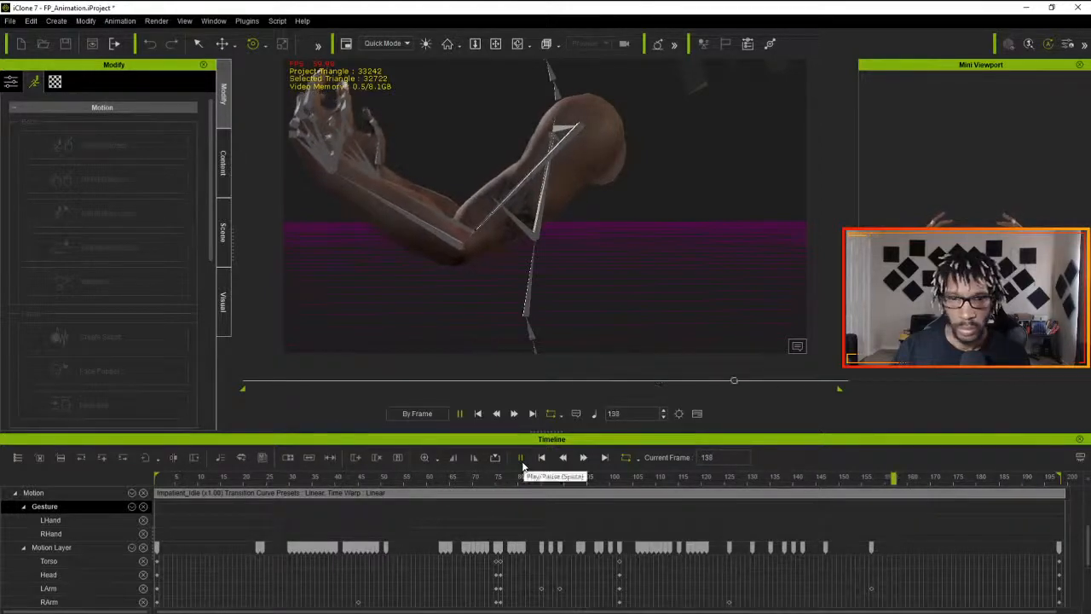
{"action": "left_click", "coordinate": [520, 458]}
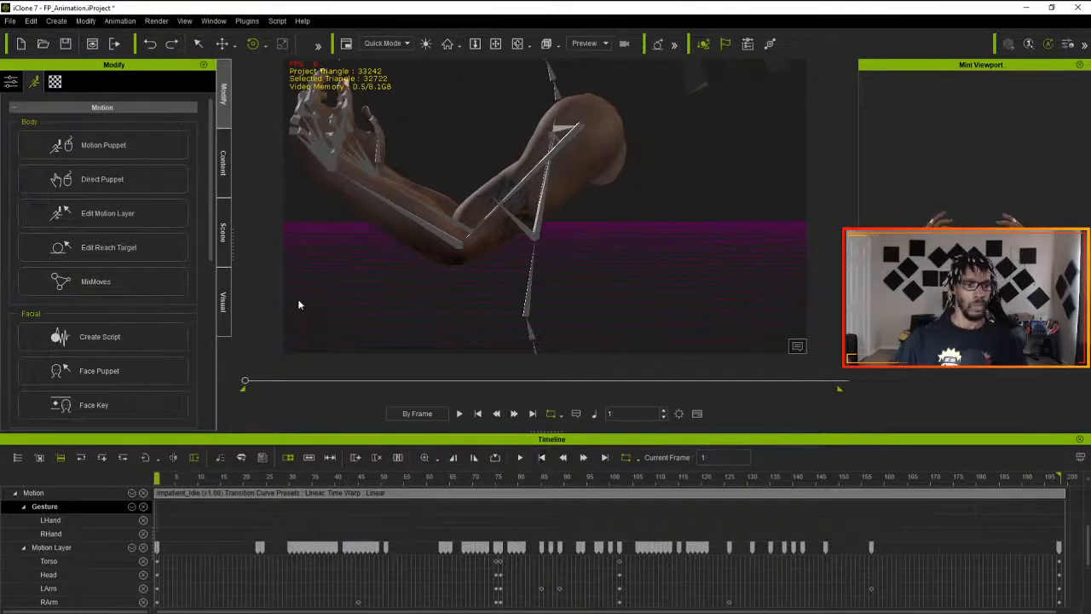
- Flatten all parts of the Impatient_Idle motion clip
{"action": "right_click", "coordinate": [196, 493]}
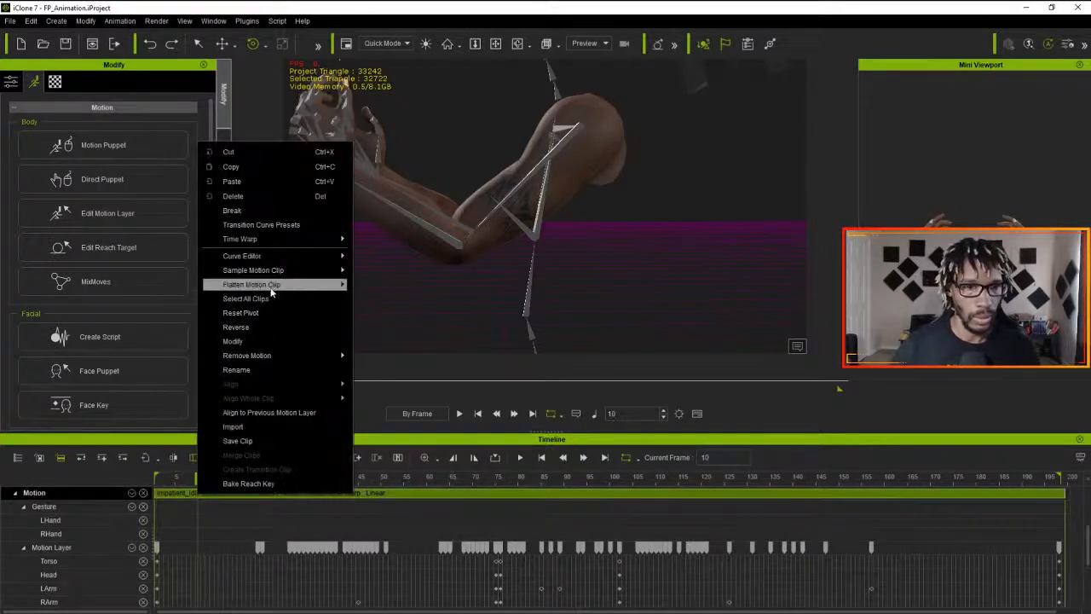
{"action": "mouse_move", "coordinate": [272, 285]}
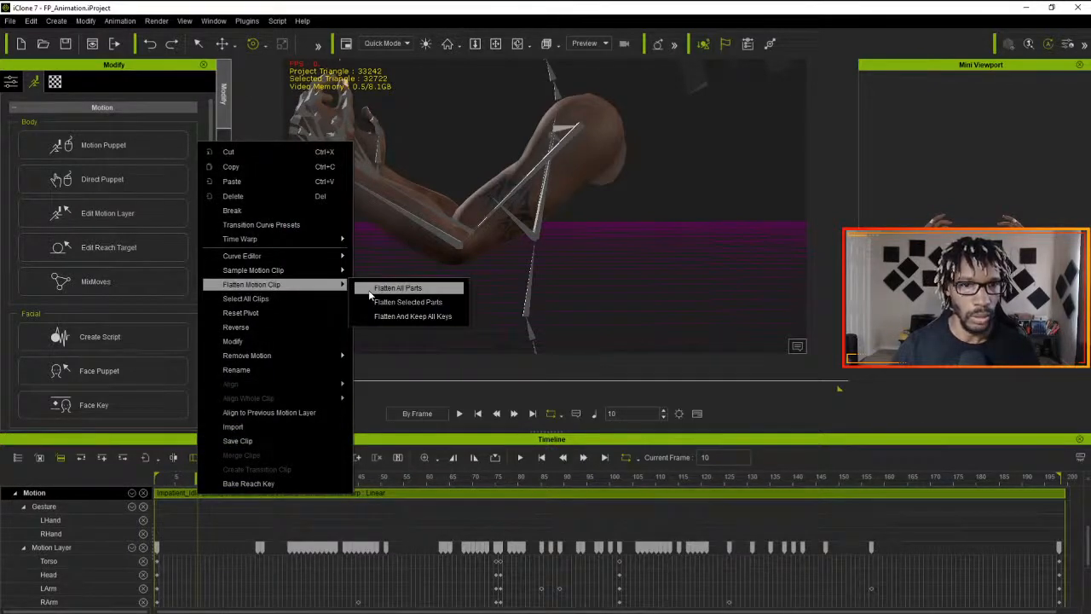
{"action": "left_click", "coordinate": [369, 292]}
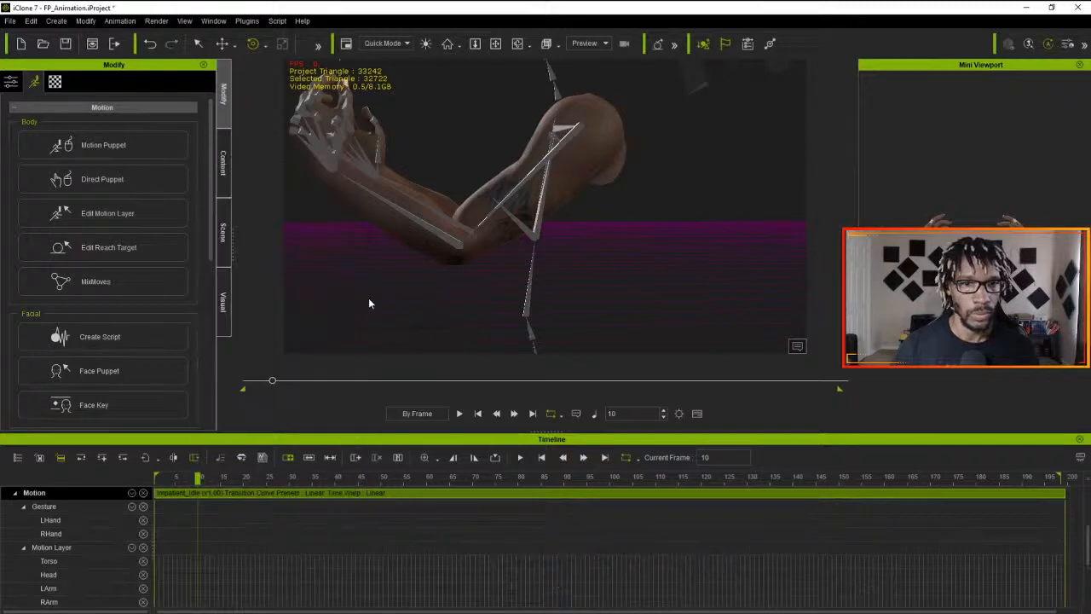
- Save the flattened motion clip as Idle_Loop in the ProjectMagus motion folder
{"action": "right_click", "coordinate": [227, 494]}
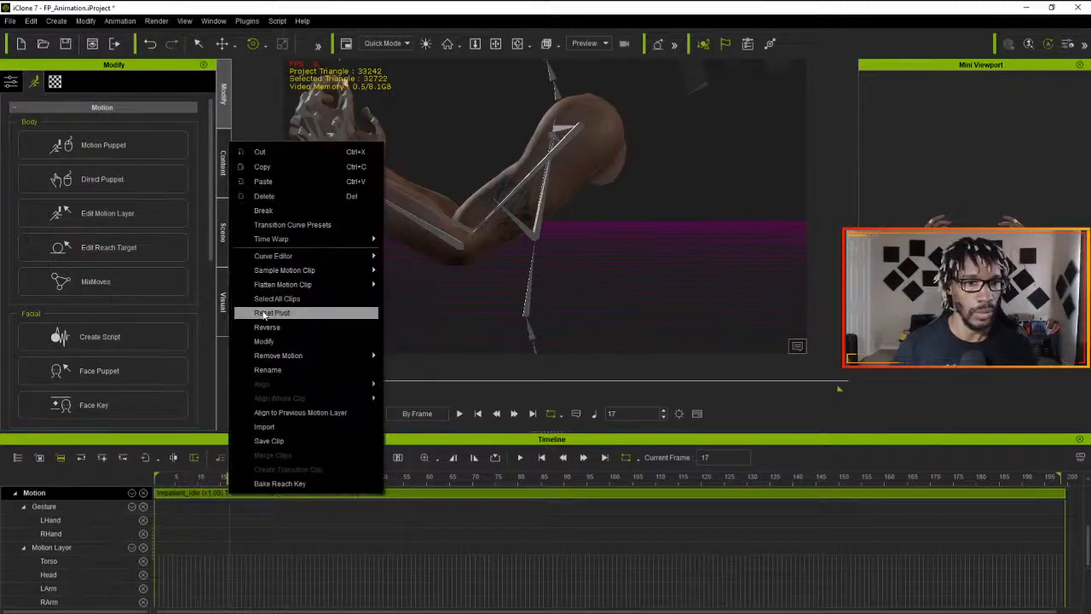
{"action": "left_click", "coordinate": [265, 444]}
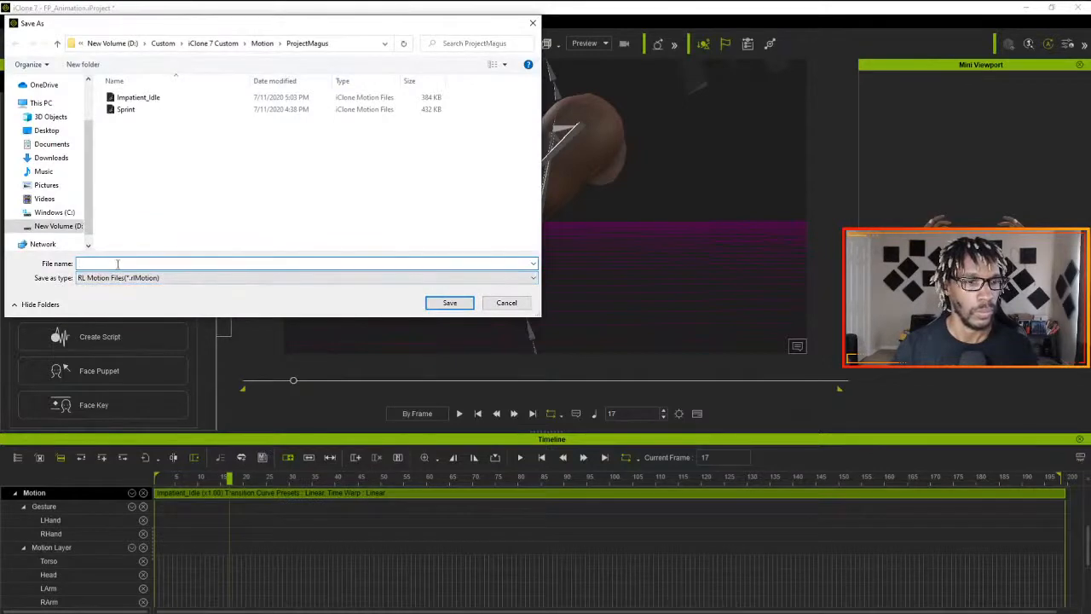
{"action": "type", "text": "Idle_Loop"}
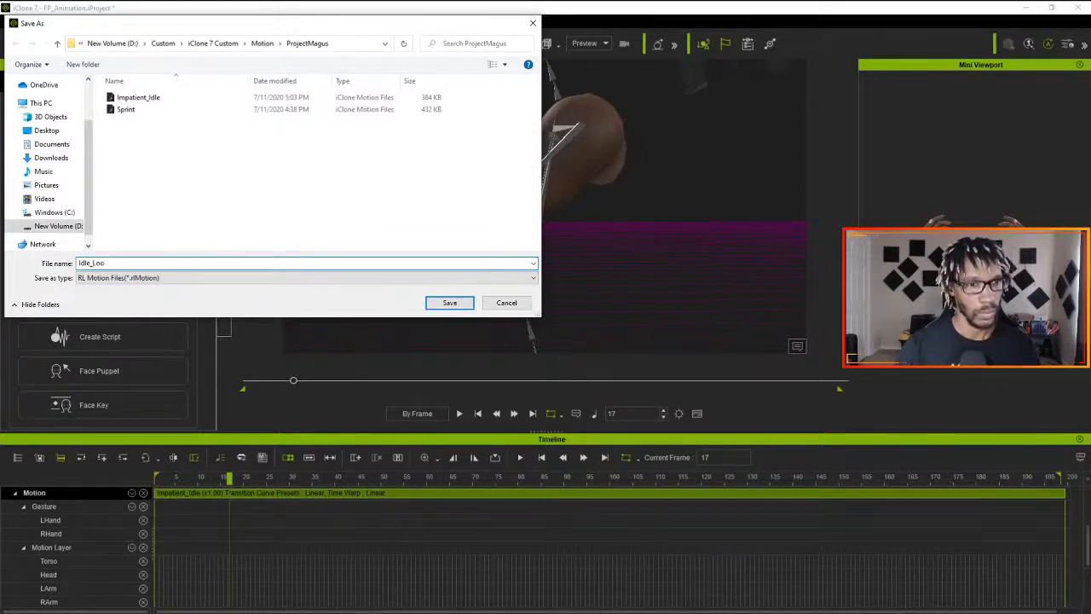
{"action": "left_click", "coordinate": [448, 304]}
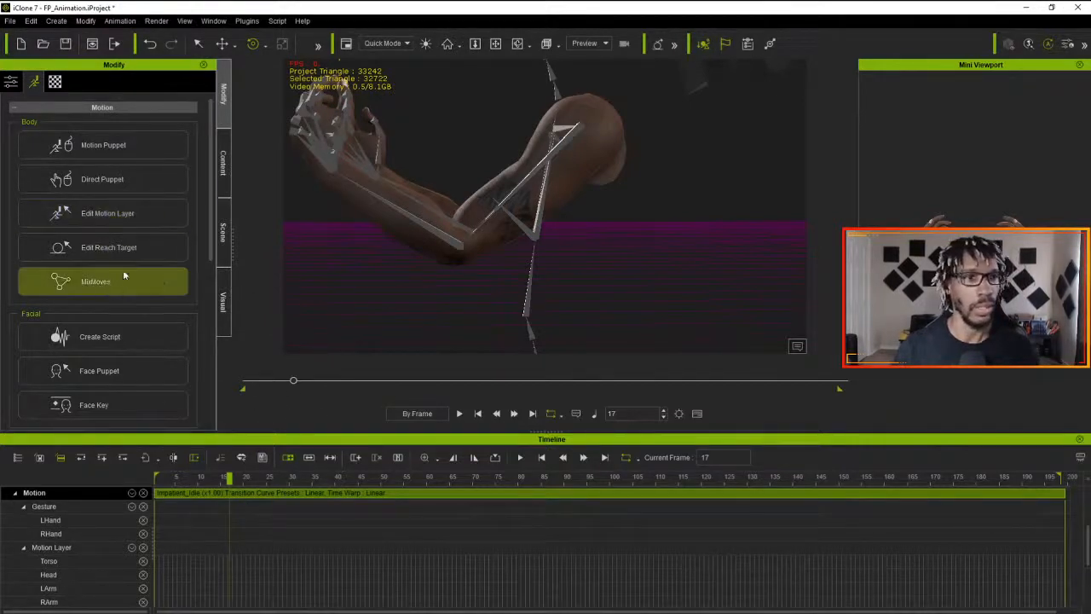
- Delete the motion clip from the timeline, return to frame 1 and show the custom ProjectMagus motions in the content library
{"action": "left_click", "coordinate": [290, 498]}
{"action": "key", "text": "Delete"}
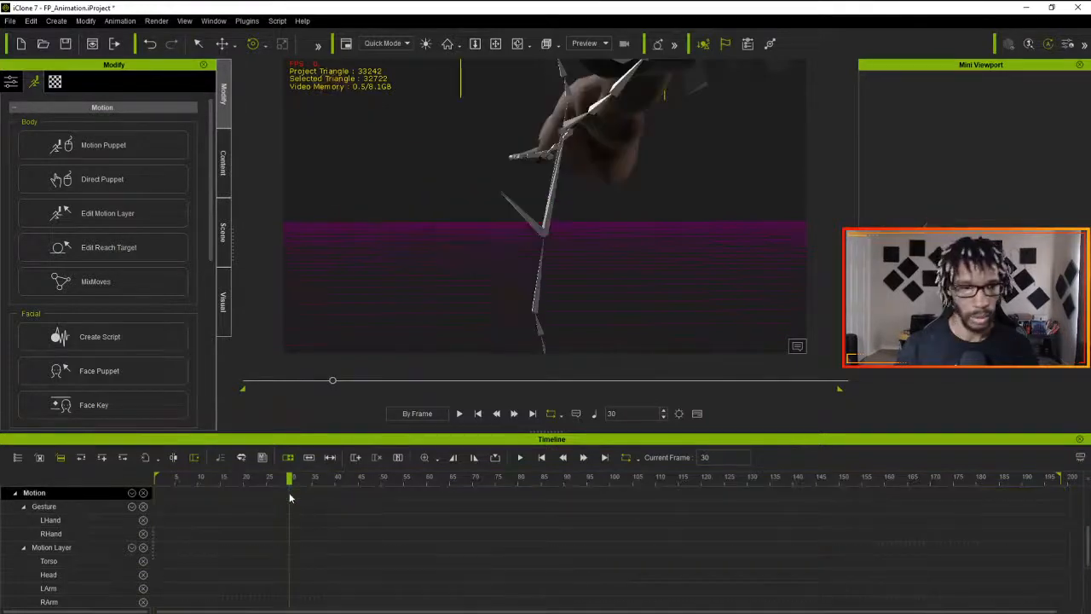
{"action": "left_click_drag", "start_coordinate": [289, 481], "coordinate": [64, 474]}
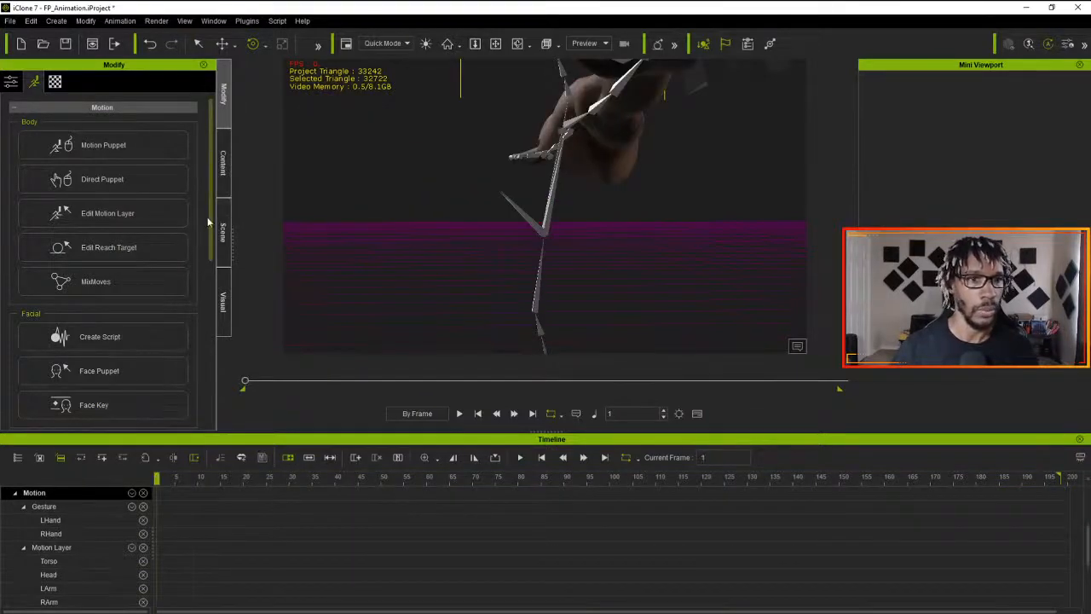
{"action": "left_click", "coordinate": [220, 251]}
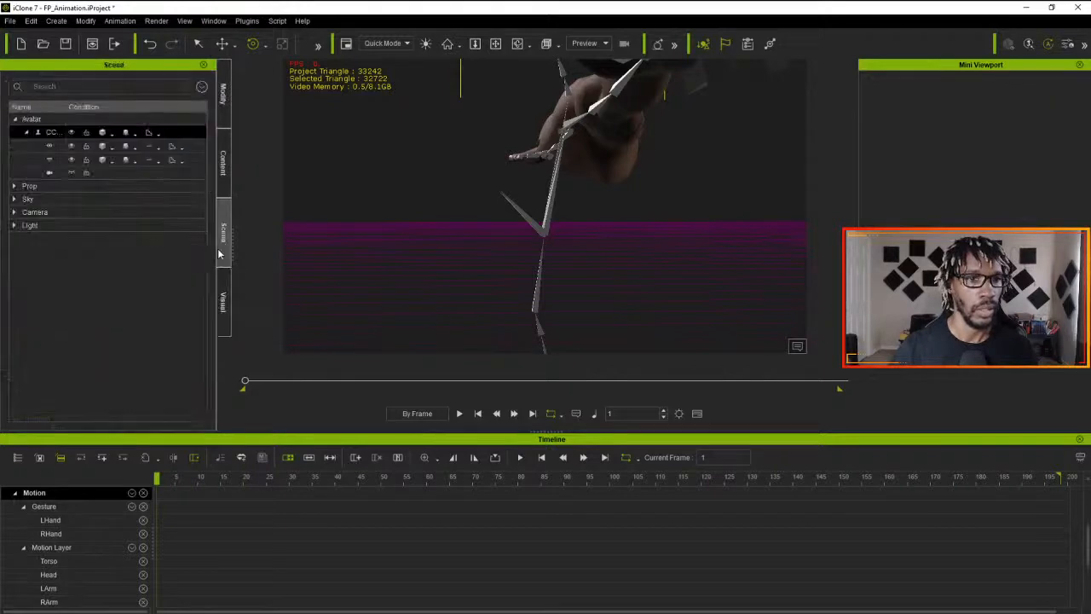
{"action": "left_click", "coordinate": [223, 160]}
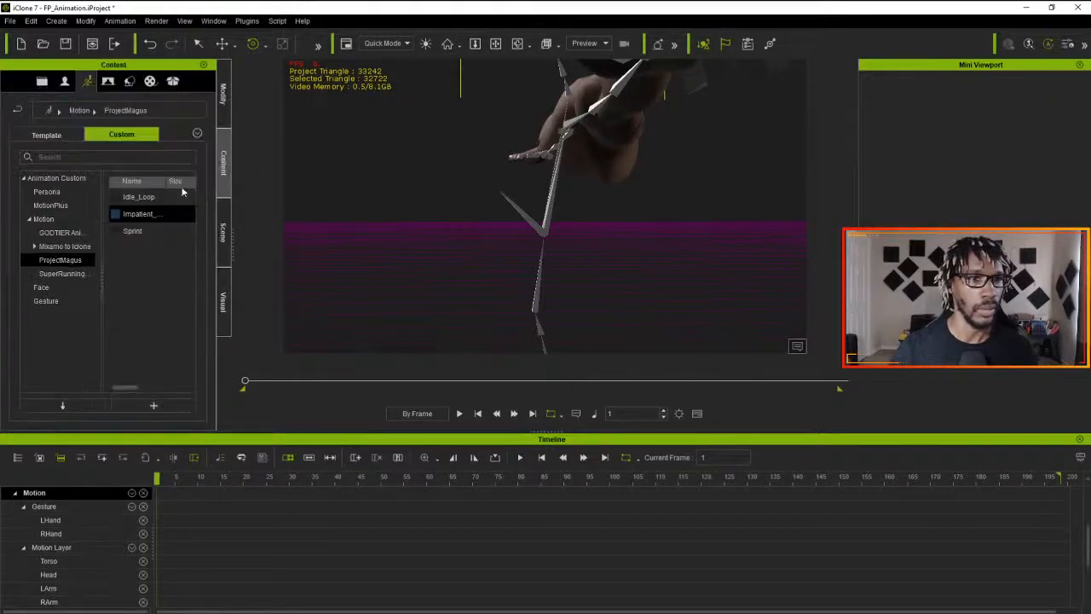
- Apply the Idle_Loop motion to the arms at frame 1 and set the project's total frames to 400
{"action": "left_click", "coordinate": [145, 214]}
{"action": "left_click_drag", "start_coordinate": [134, 197], "coordinate": [555, 187]}
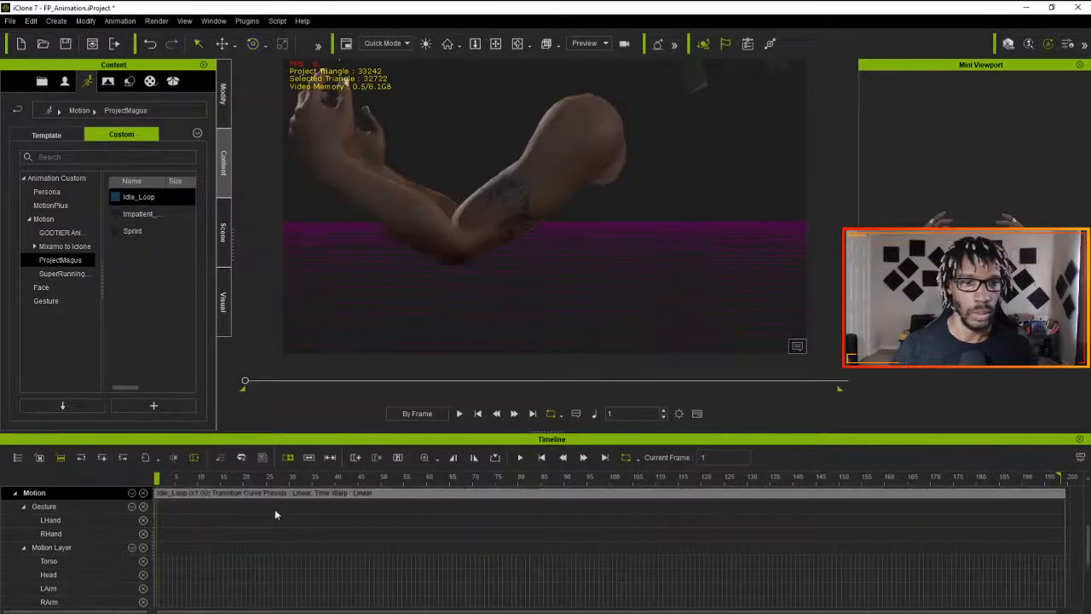
{"action": "left_click", "coordinate": [679, 414]}
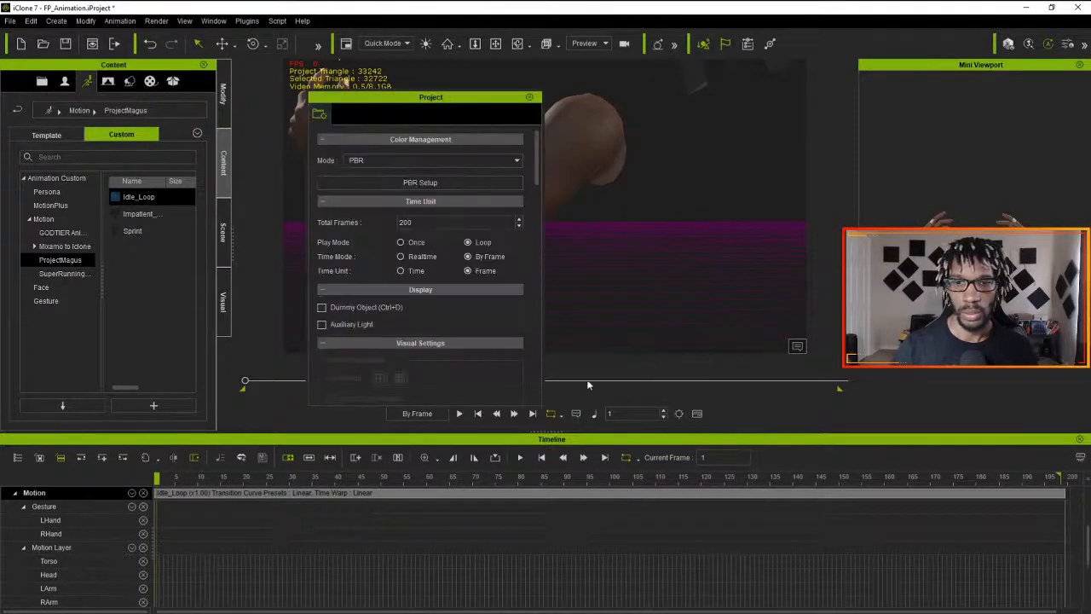
{"action": "double_click", "coordinate": [405, 221]}
{"action": "type", "text": "400"}
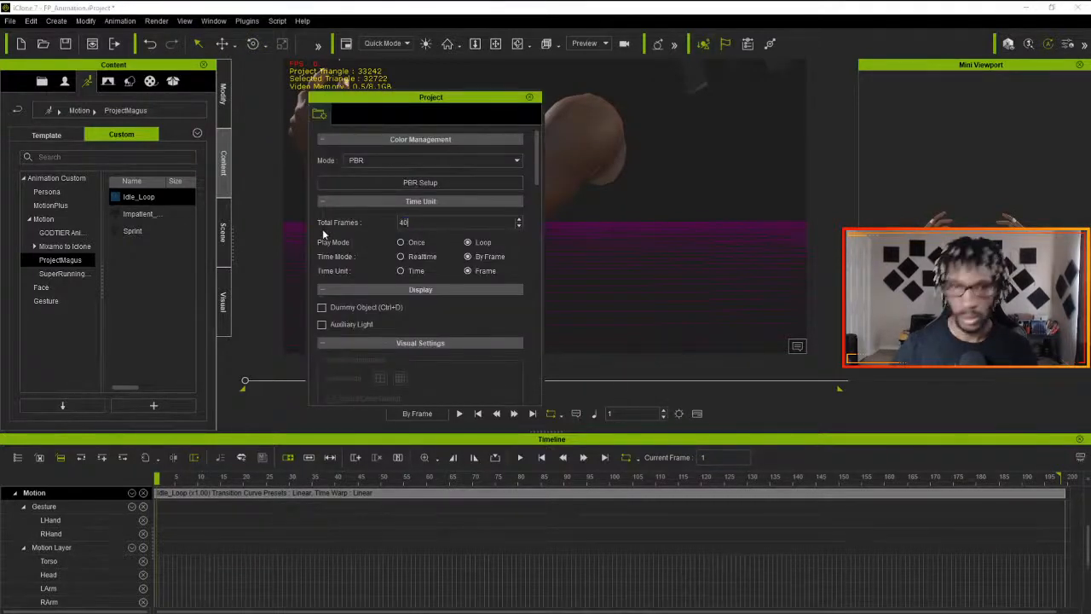
{"action": "left_click", "coordinate": [529, 96]}
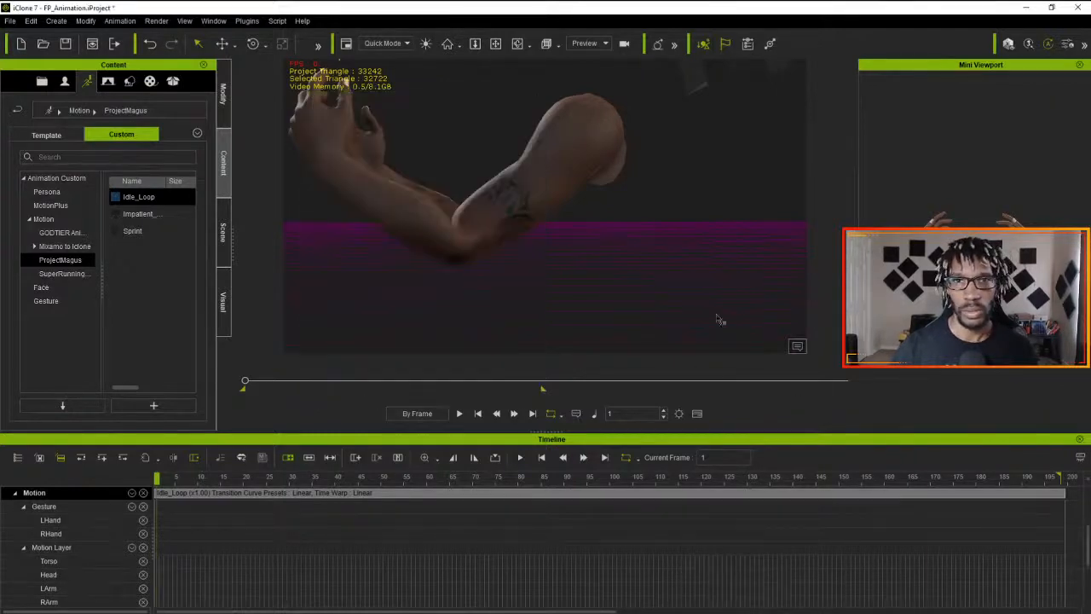
- Add the Impatient_Idle motion to the arms at frame 200, directly behind the Idle_Loop clip
{"action": "left_click", "coordinate": [1059, 477]}
{"action": "left_click_drag", "start_coordinate": [1061, 477], "coordinate": [1051, 477]}
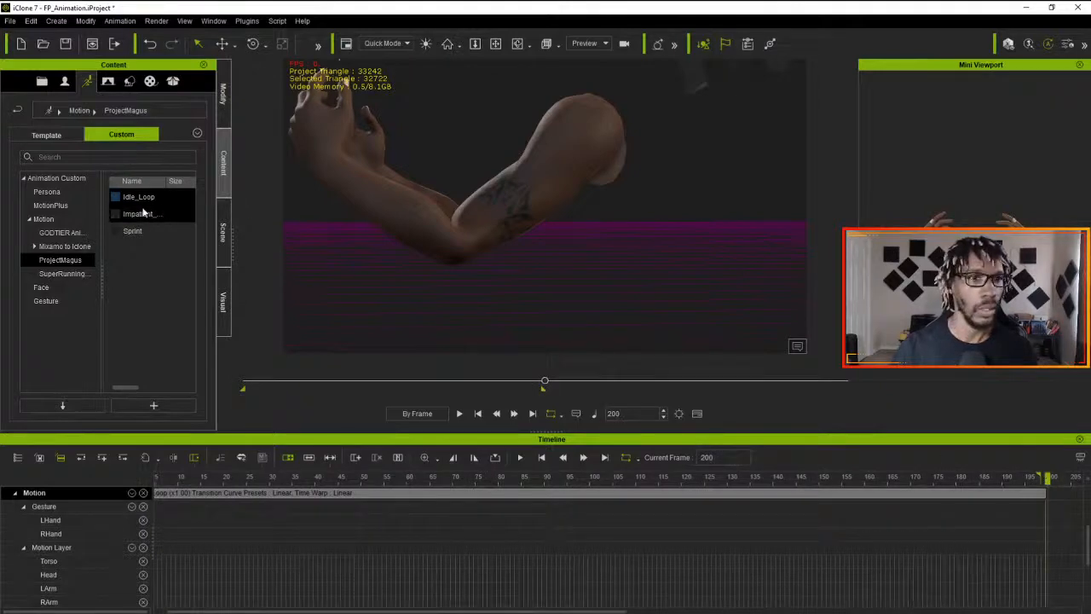
{"action": "left_click_drag", "start_coordinate": [137, 214], "coordinate": [469, 205]}
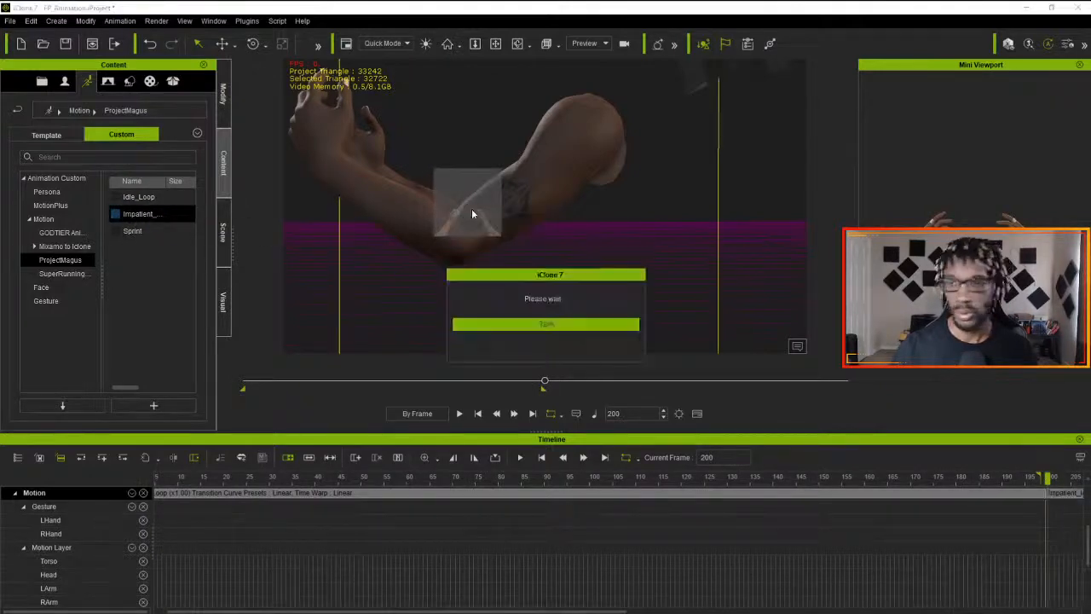
- Play the two joined clips in the Preview view to check the transition, and return to the first frame
{"action": "left_click", "coordinate": [459, 415]}
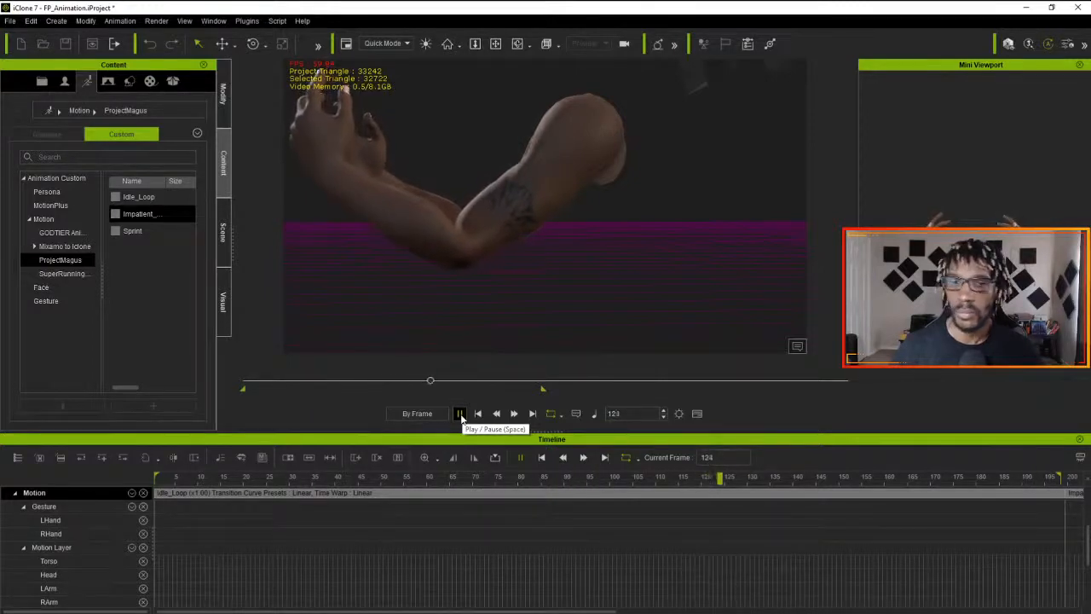
{"action": "left_click", "coordinate": [459, 414]}
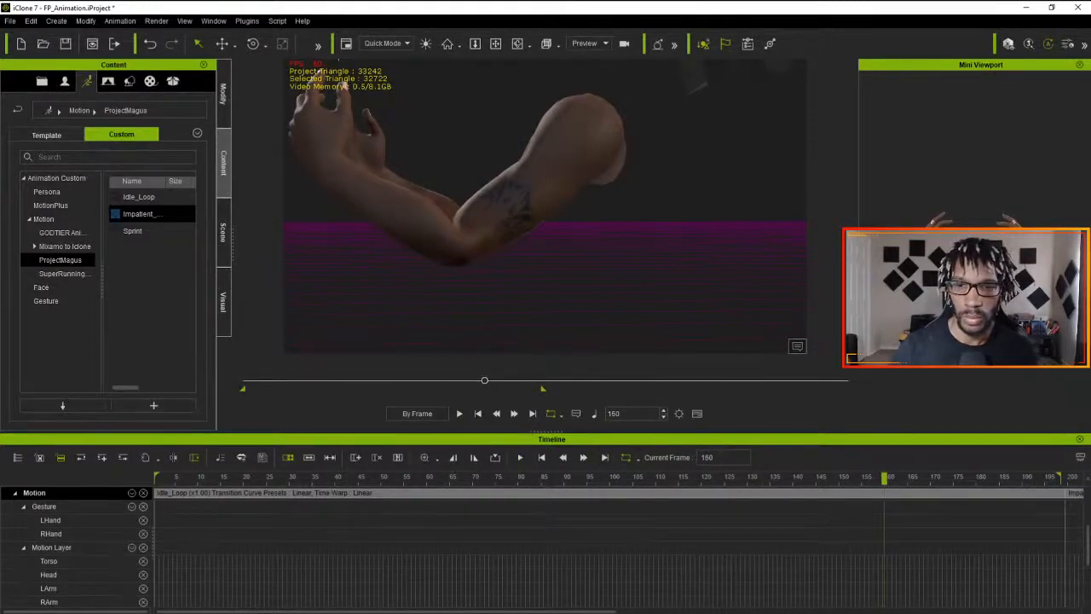
{"action": "left_click", "coordinate": [459, 414]}
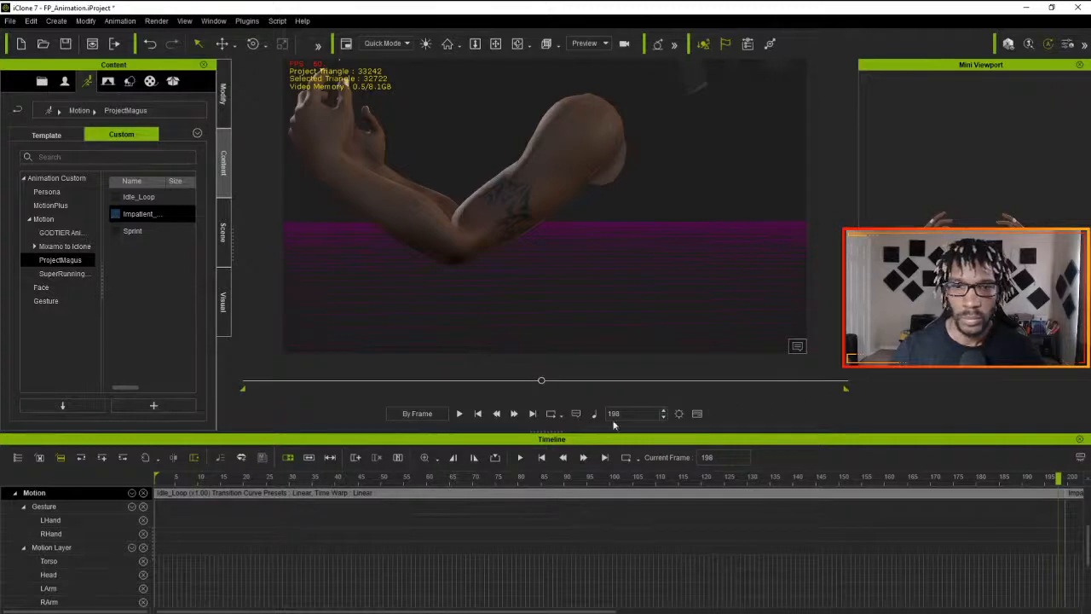
{"action": "left_click", "coordinate": [496, 414]}
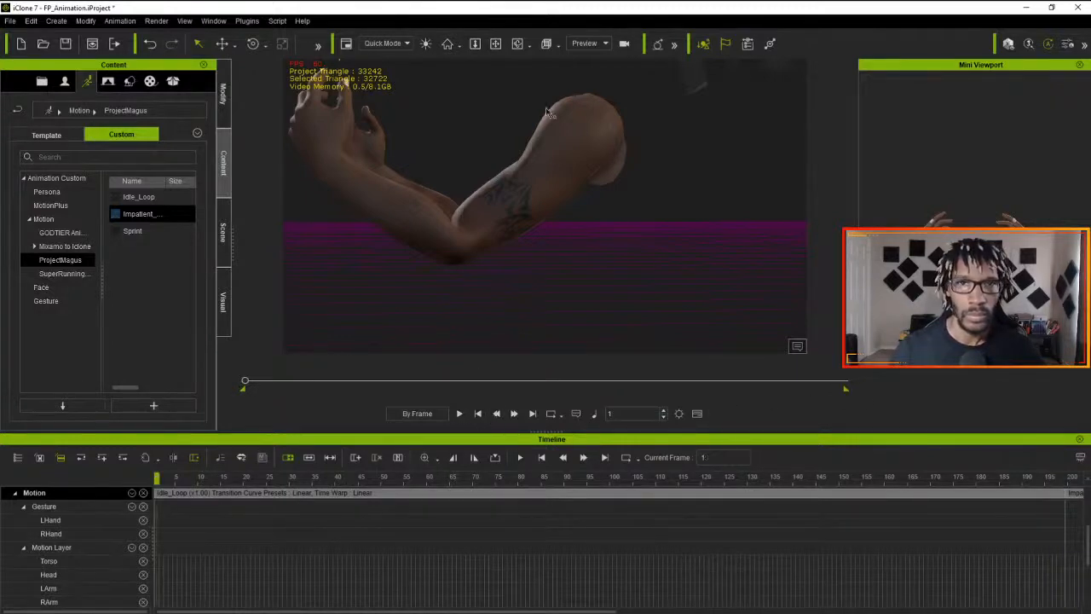
- Switch to the Camera view and play the whole 400-frame sequence
{"action": "left_click", "coordinate": [584, 44]}
{"action": "left_click", "coordinate": [586, 74]}
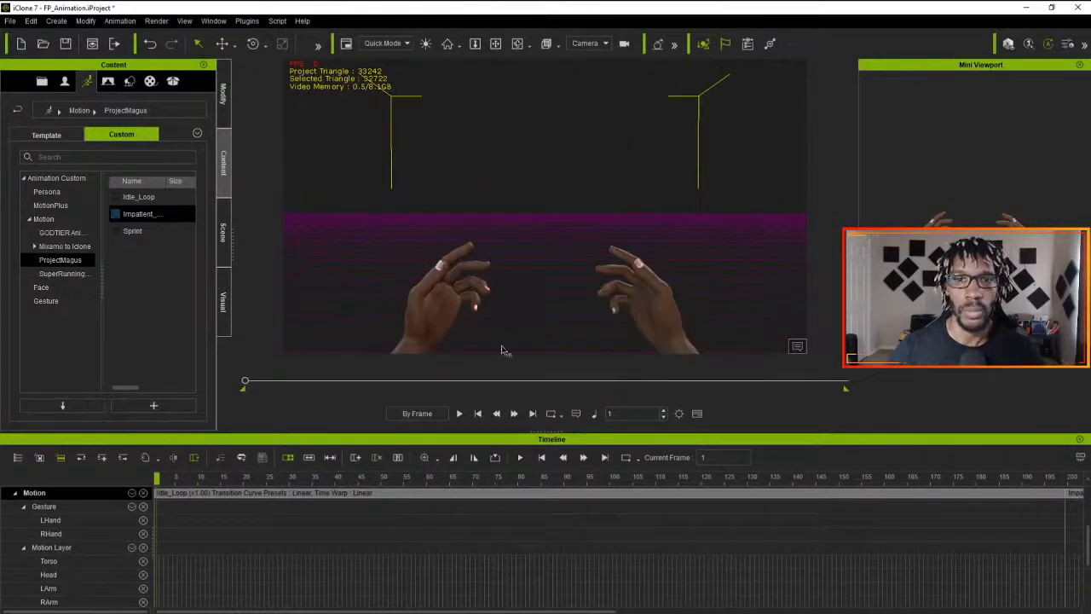
{"action": "left_click", "coordinate": [460, 413]}
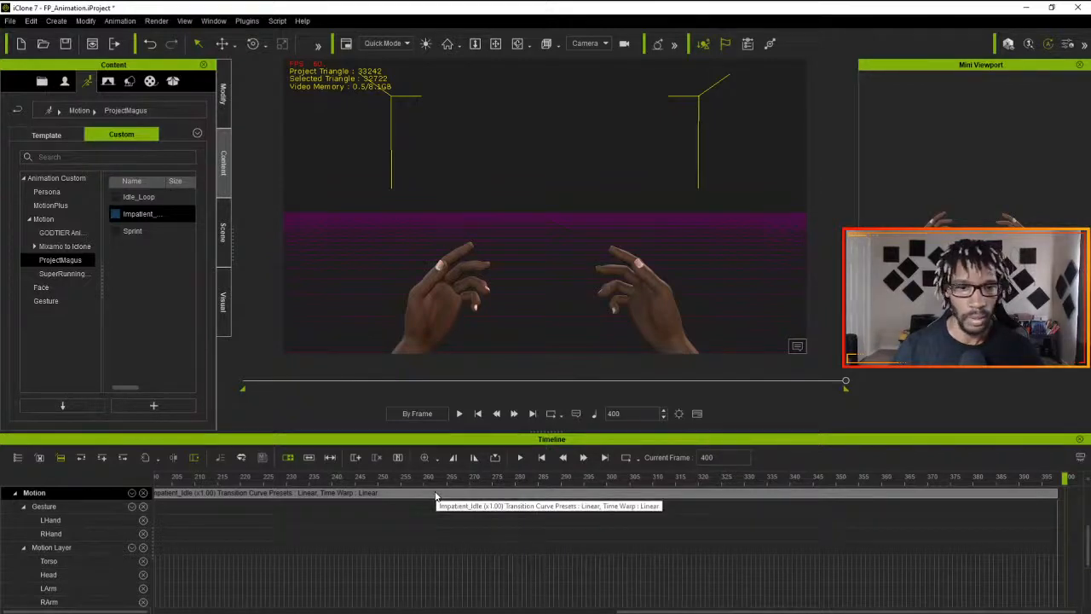
- Select the Idle_Loop and Impatient_Idle clips at their junction near frame 200 and try to flatten them together
{"action": "scroll", "coordinate": [436, 497], "scroll_direction": "down", "scroll_amount": 2}
{"action": "scroll", "coordinate": [435, 497], "scroll_direction": "up", "scroll_amount": 3}
{"action": "left_click_drag", "start_coordinate": [733, 611], "coordinate": [430, 611]}
{"action": "left_click", "coordinate": [500, 526]}
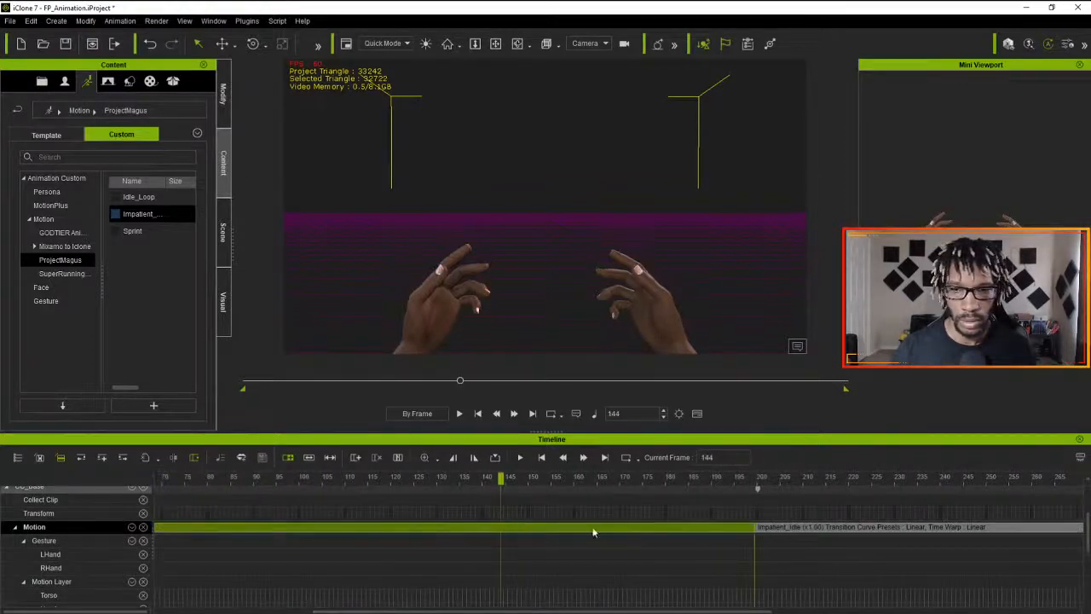
{"action": "left_click", "coordinate": [784, 523]}
{"action": "right_click", "coordinate": [810, 524]}
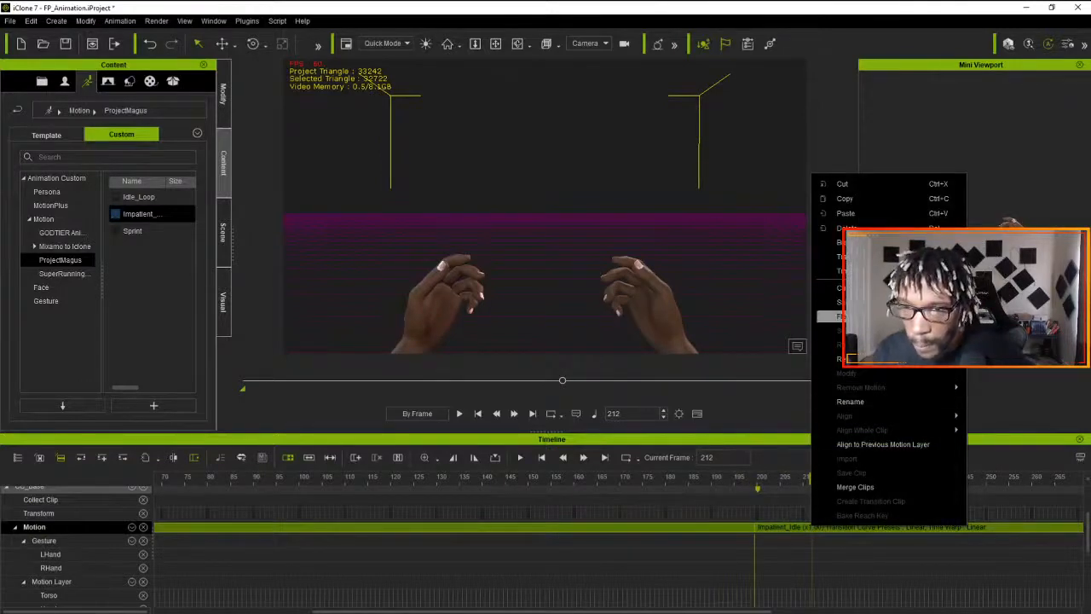
{"action": "left_click", "coordinate": [872, 316]}
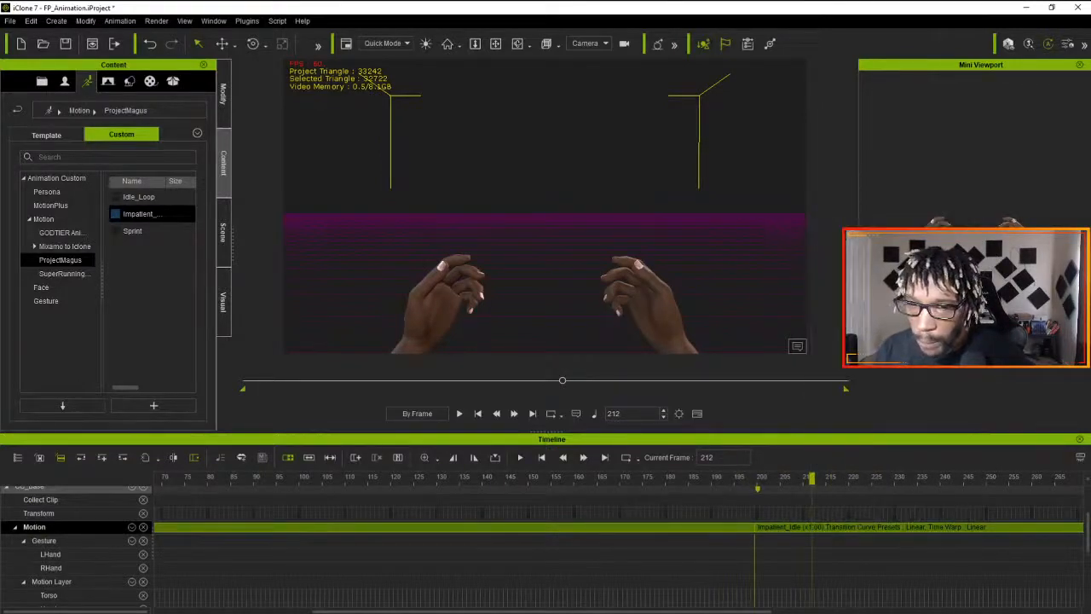
{"action": "left_click", "coordinate": [694, 583]}
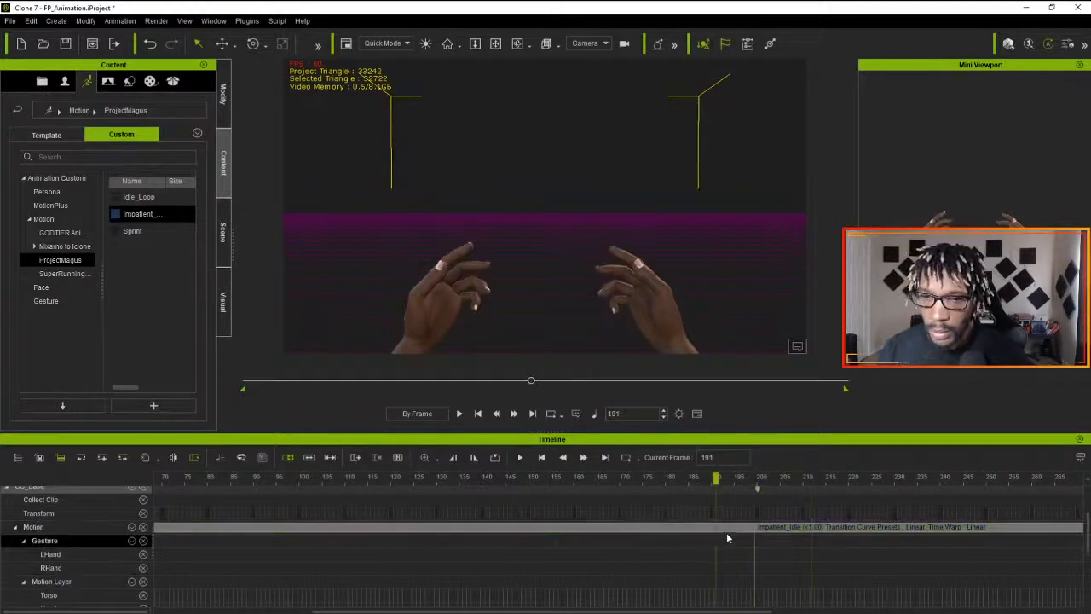
{"action": "left_click", "coordinate": [721, 534]}
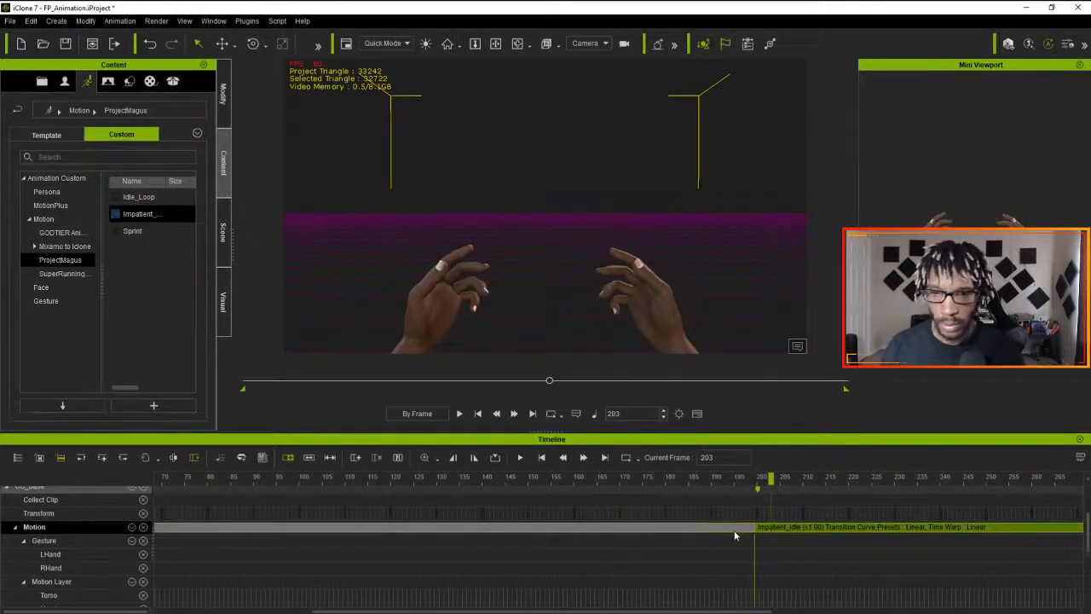
{"action": "right_click", "coordinate": [733, 530]}
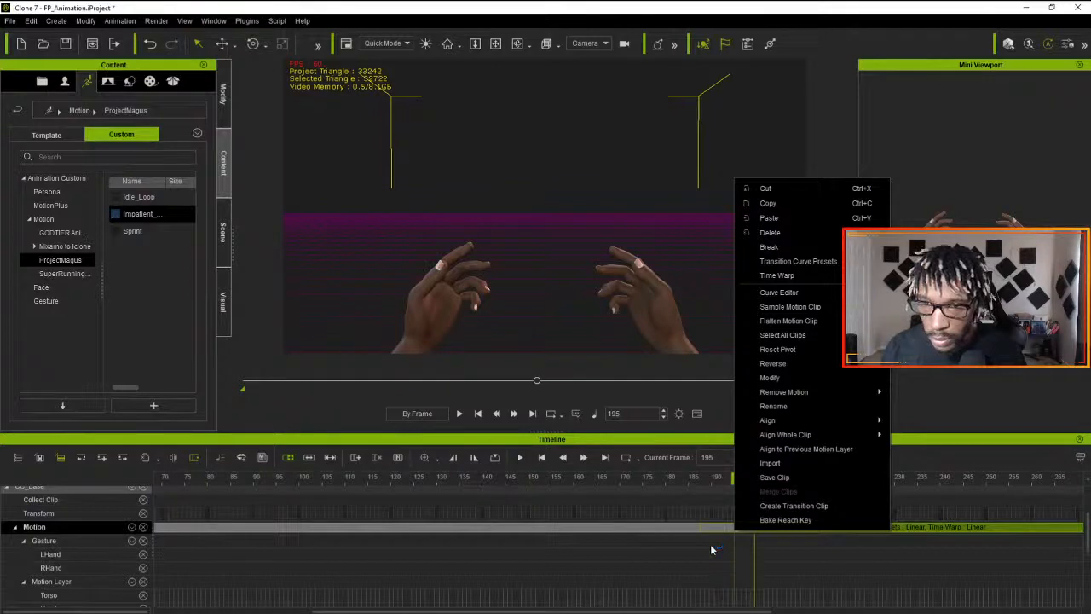
{"action": "left_click", "coordinate": [793, 336]}
{"action": "right_click", "coordinate": [743, 526]}
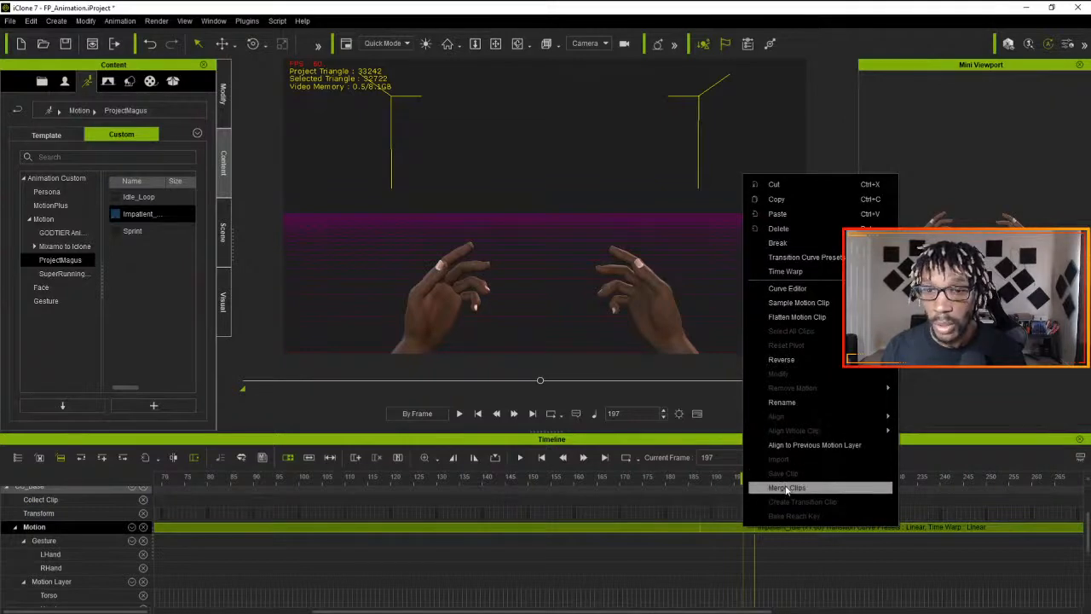
{"action": "left_click", "coordinate": [660, 509]}
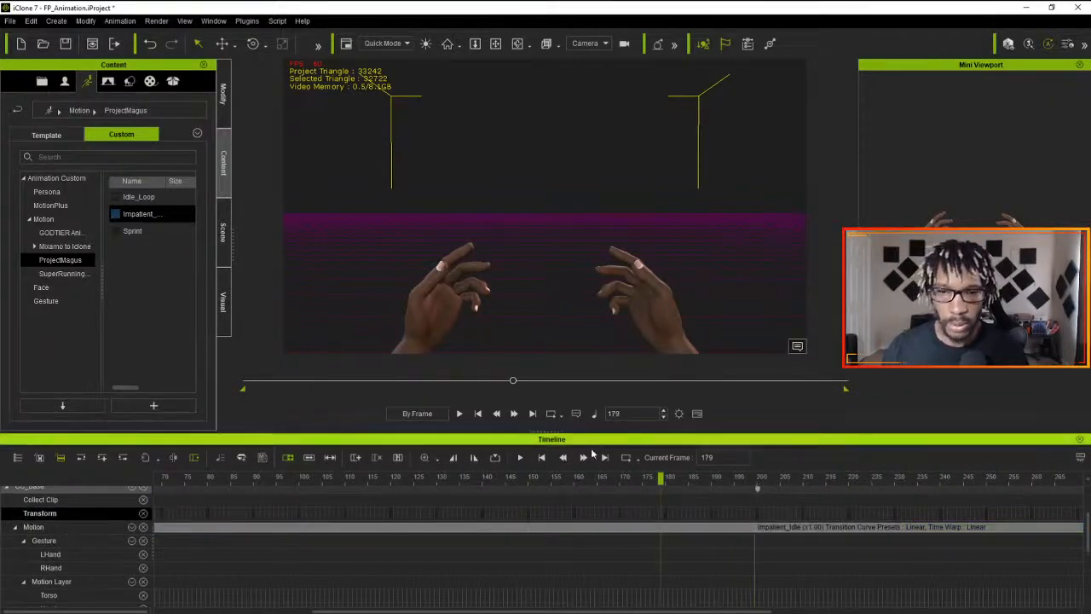
- Replay the full sequence from the first frame in the Camera view to check how the two clips blend
{"action": "left_click", "coordinate": [542, 459]}
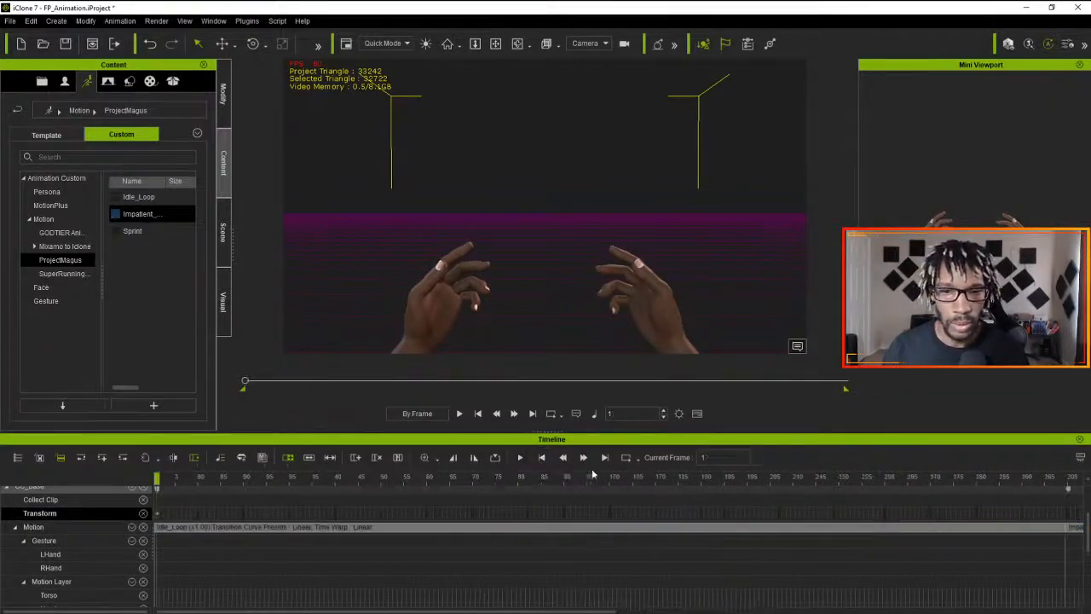
{"action": "left_click", "coordinate": [521, 457]}
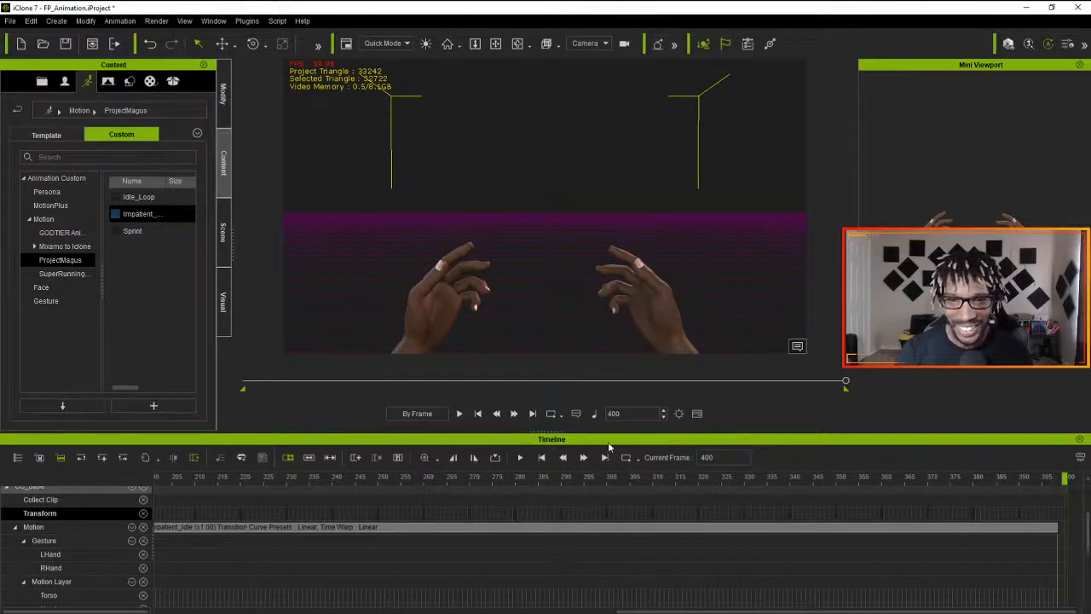
{"action": "left_click", "coordinate": [522, 459]}
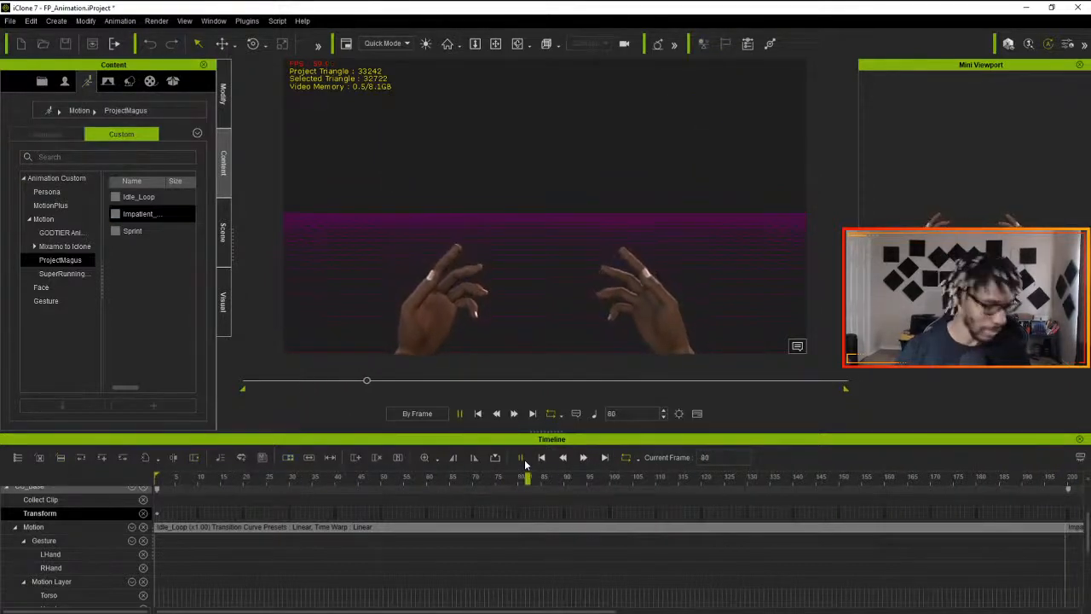
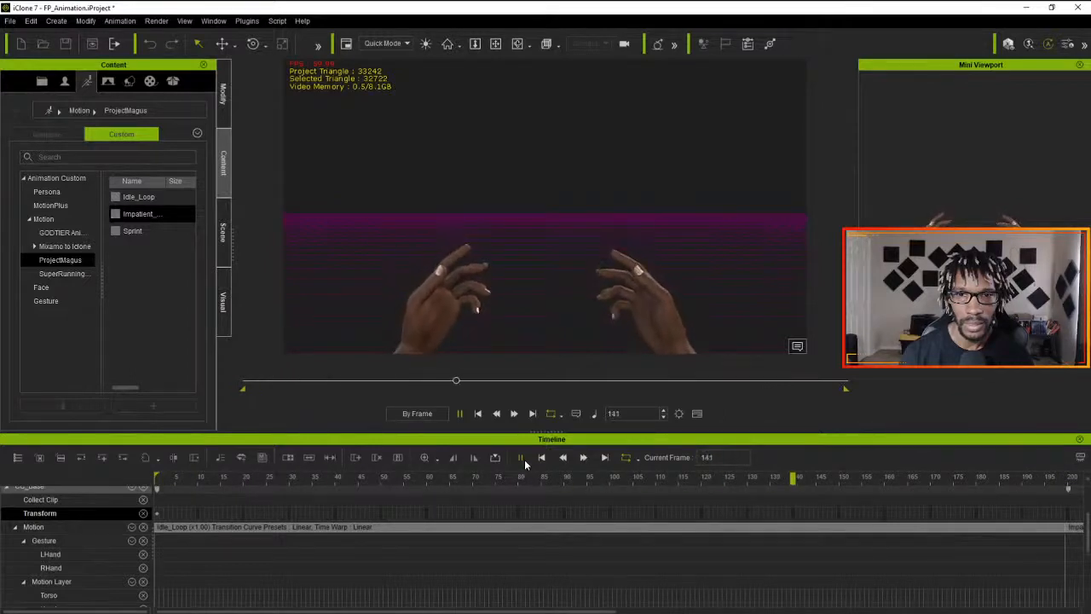
- Stop playback at the first frame, select all clips on the Motion track, and merge Idle_Loop and Impatient_Idle into one clip
{"action": "left_click", "coordinate": [521, 457]}
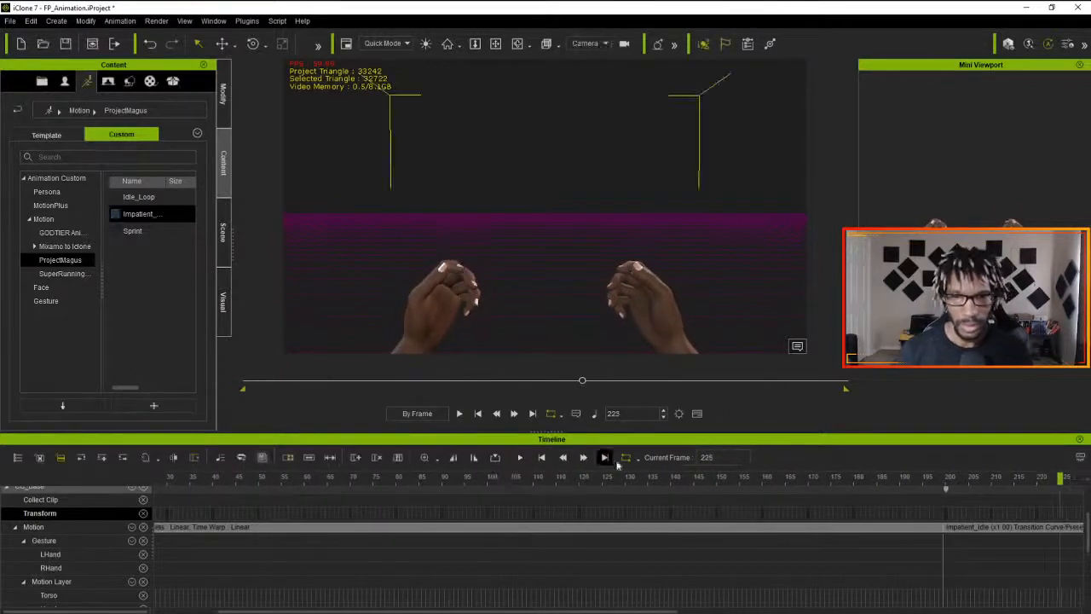
{"action": "left_click", "coordinate": [478, 415]}
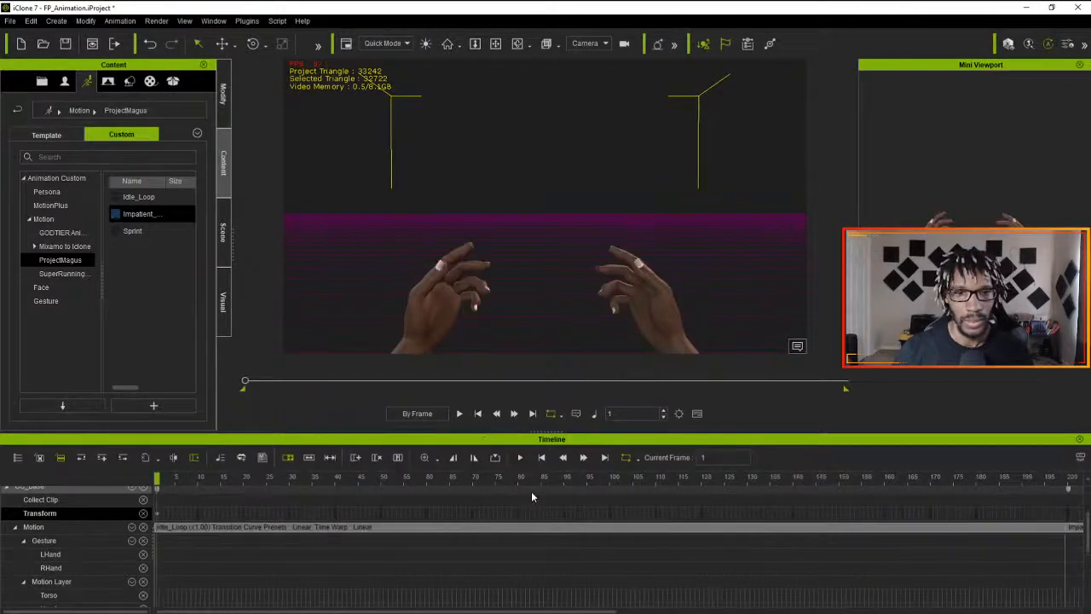
{"action": "right_click", "coordinate": [561, 531]}
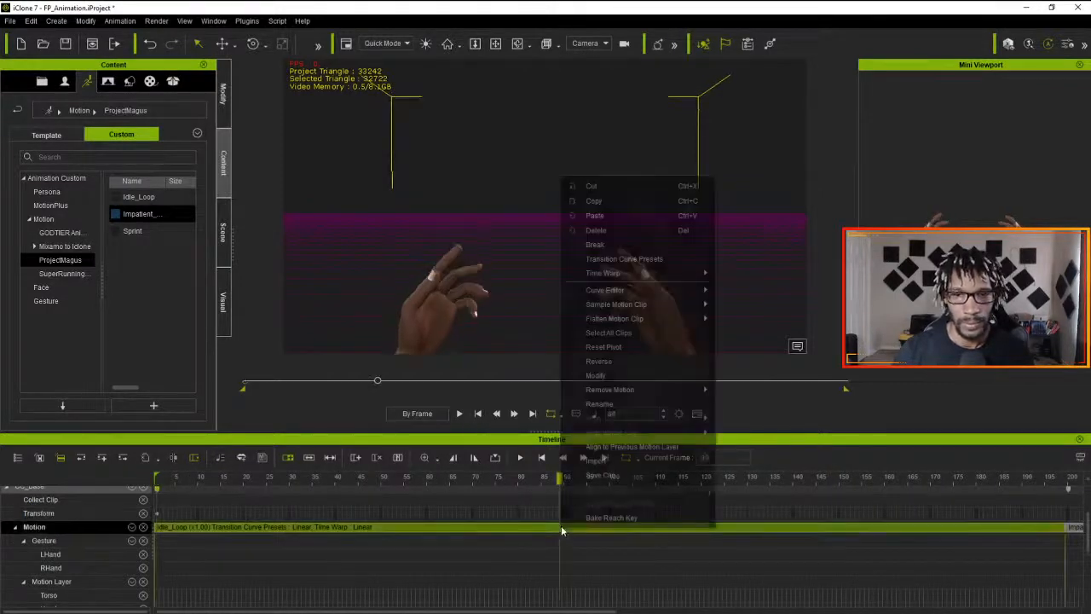
{"action": "left_click", "coordinate": [616, 347]}
{"action": "right_click", "coordinate": [620, 526]}
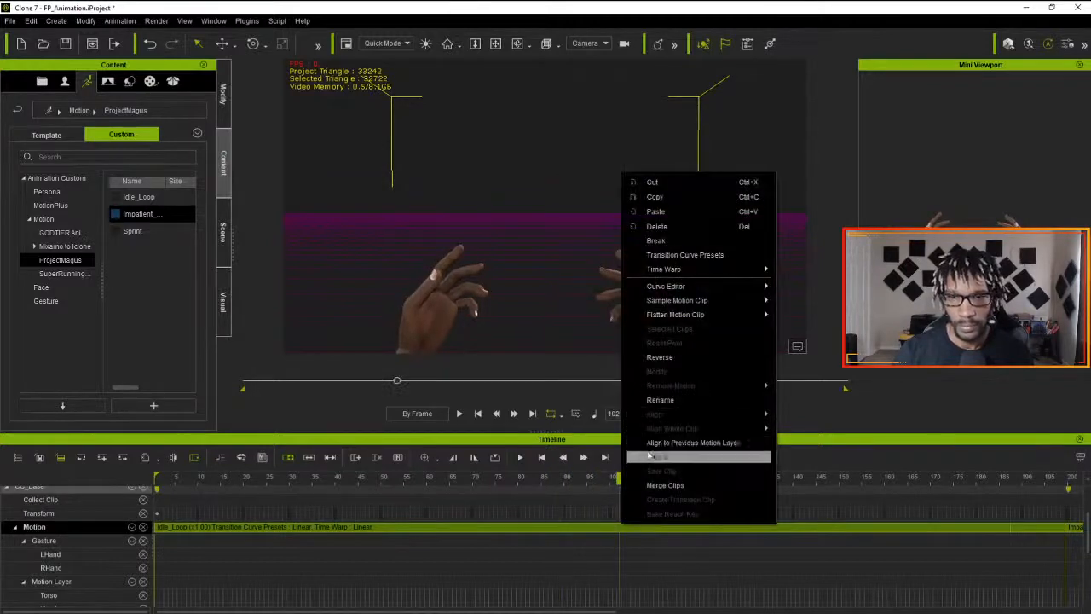
{"action": "left_click", "coordinate": [660, 485]}
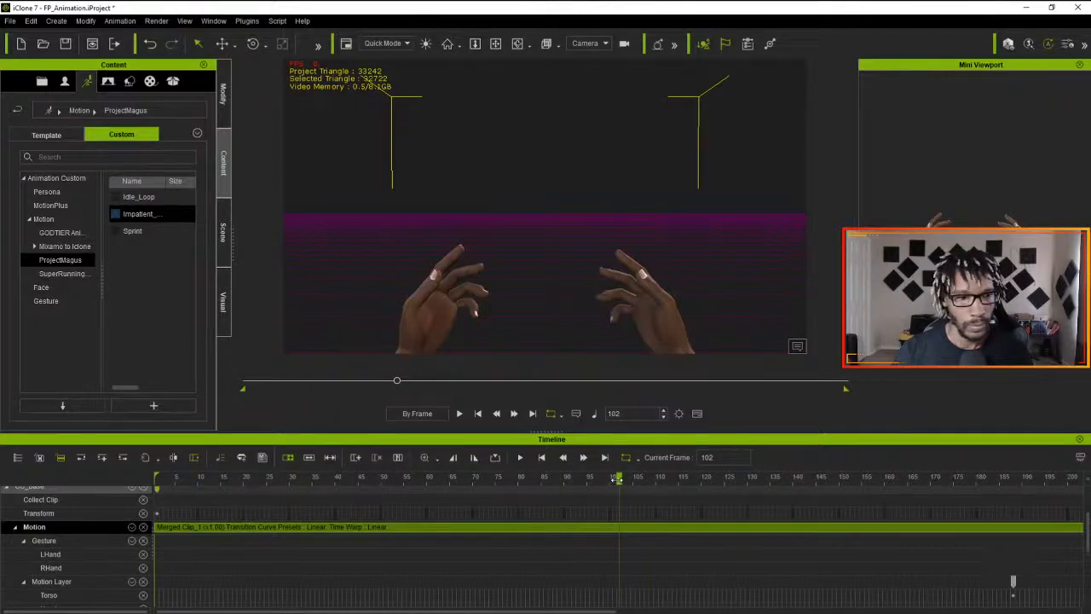
- Flatten all parts of the merged clip on the Motion track
{"action": "left_click_drag", "start_coordinate": [619, 482], "coordinate": [108, 506]}
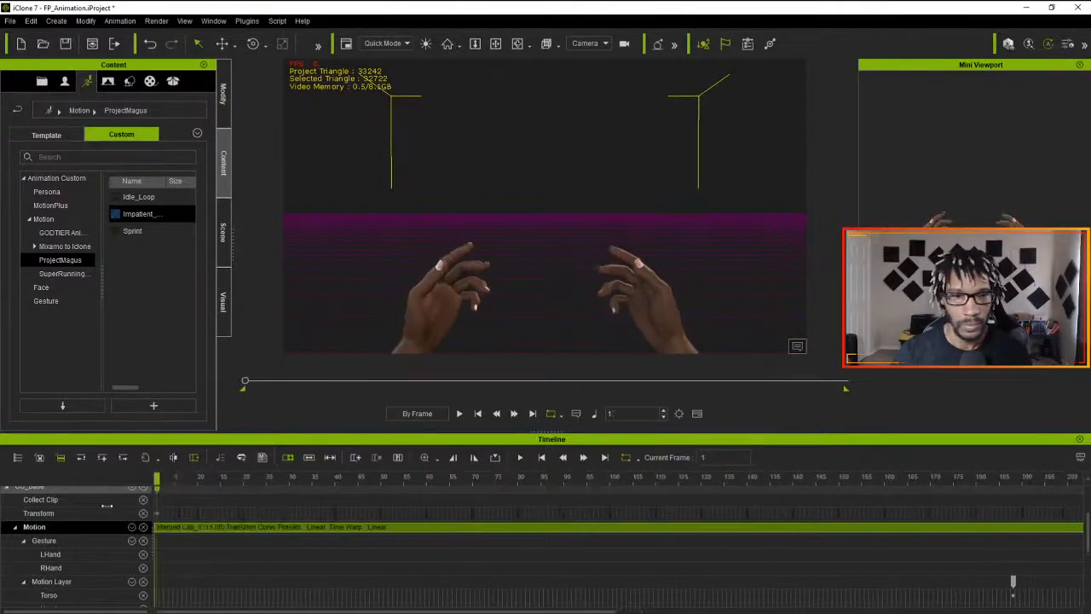
{"action": "scroll", "coordinate": [515, 488], "scroll_direction": "down", "scroll_amount": 2}
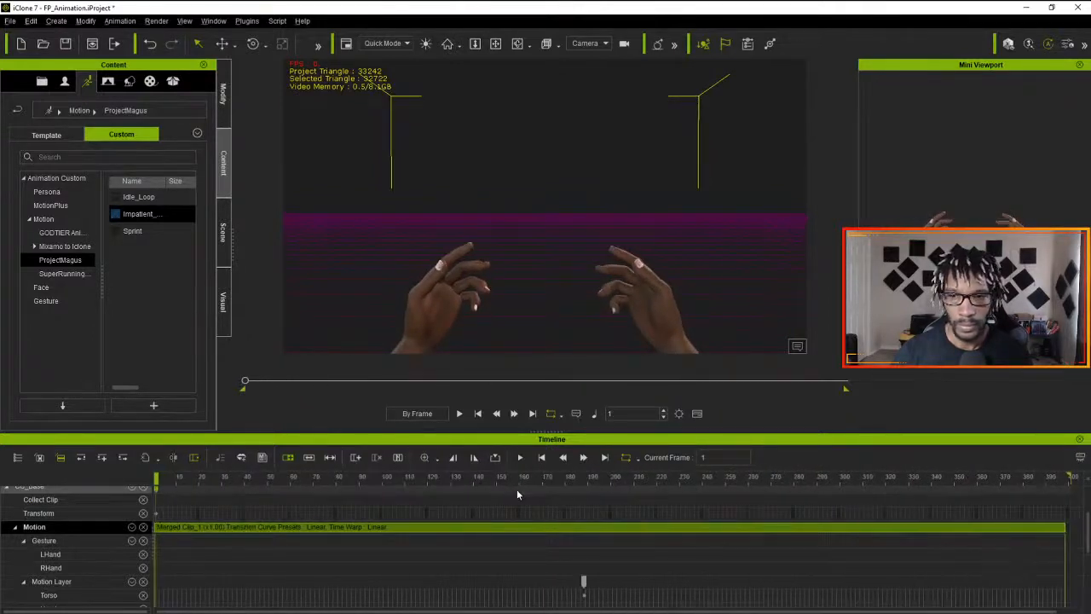
{"action": "right_click", "coordinate": [575, 528]}
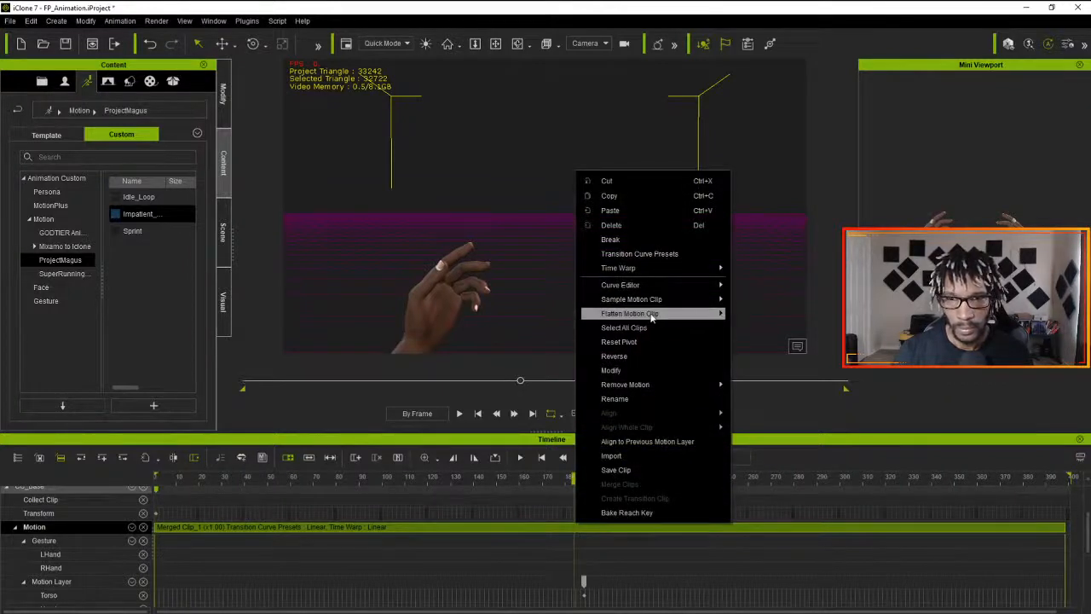
{"action": "left_click", "coordinate": [757, 314]}
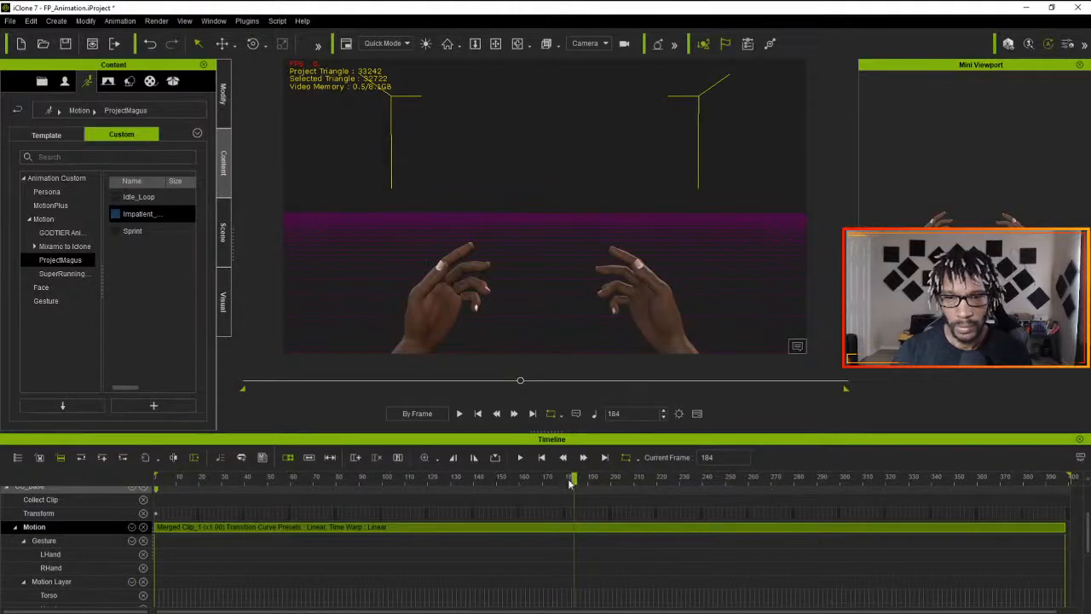
- Play the merged clip from the first frame in the Camera view, and return to the start
{"action": "left_click", "coordinate": [477, 413]}
{"action": "left_click", "coordinate": [459, 413]}
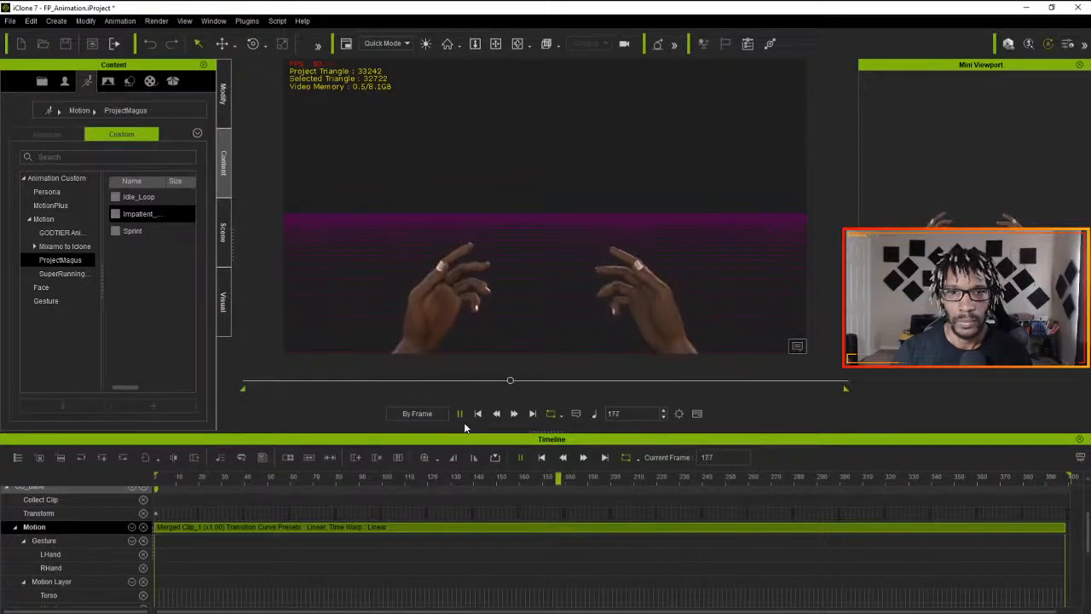
{"action": "left_click", "coordinate": [542, 458]}
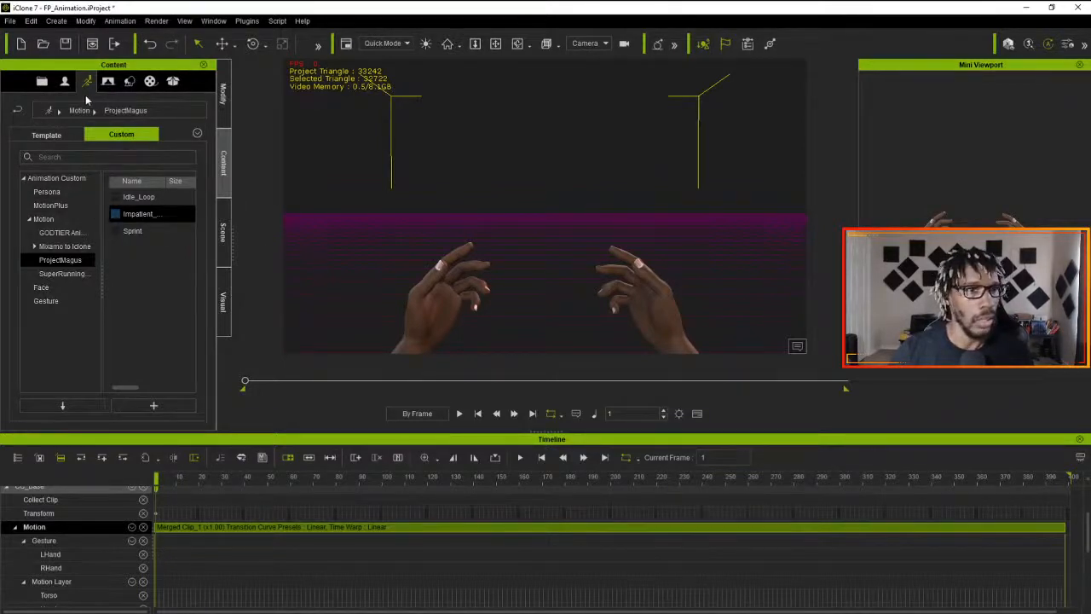
- Use Edit Motion Layer at frame 1 to rotate the arms so both hands turn inward and sit closer together
{"action": "left_click", "coordinate": [223, 94]}
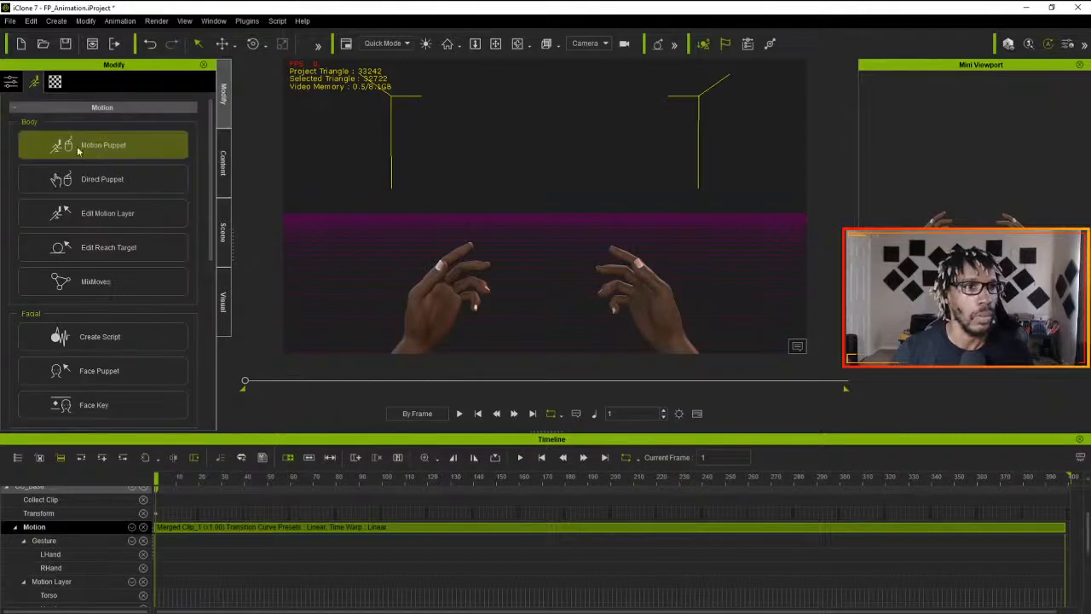
{"action": "left_click", "coordinate": [96, 220]}
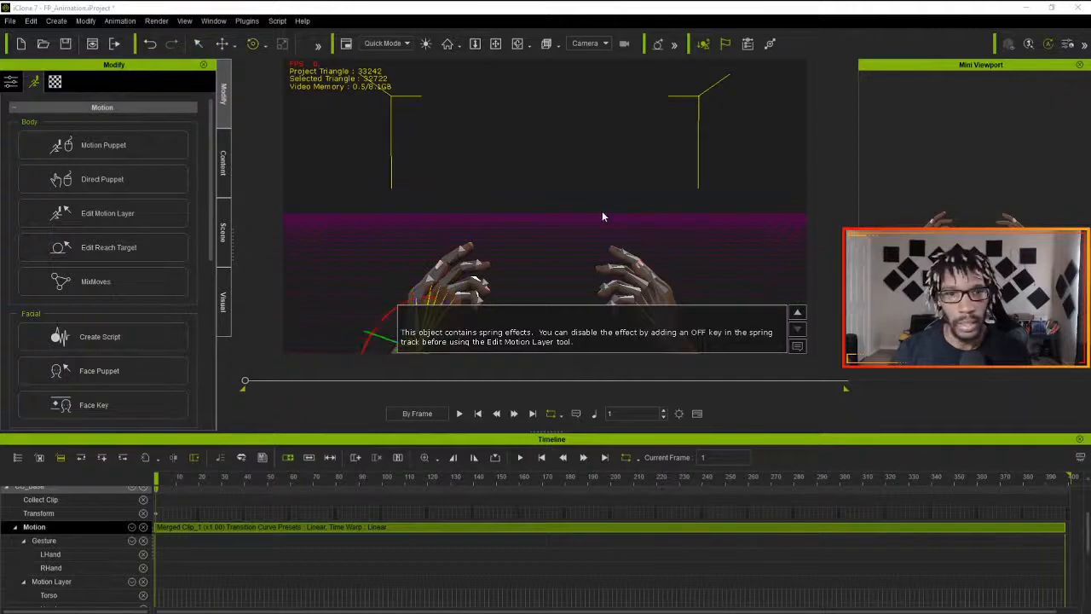
{"action": "left_click_drag", "start_coordinate": [388, 339], "coordinate": [392, 342]}
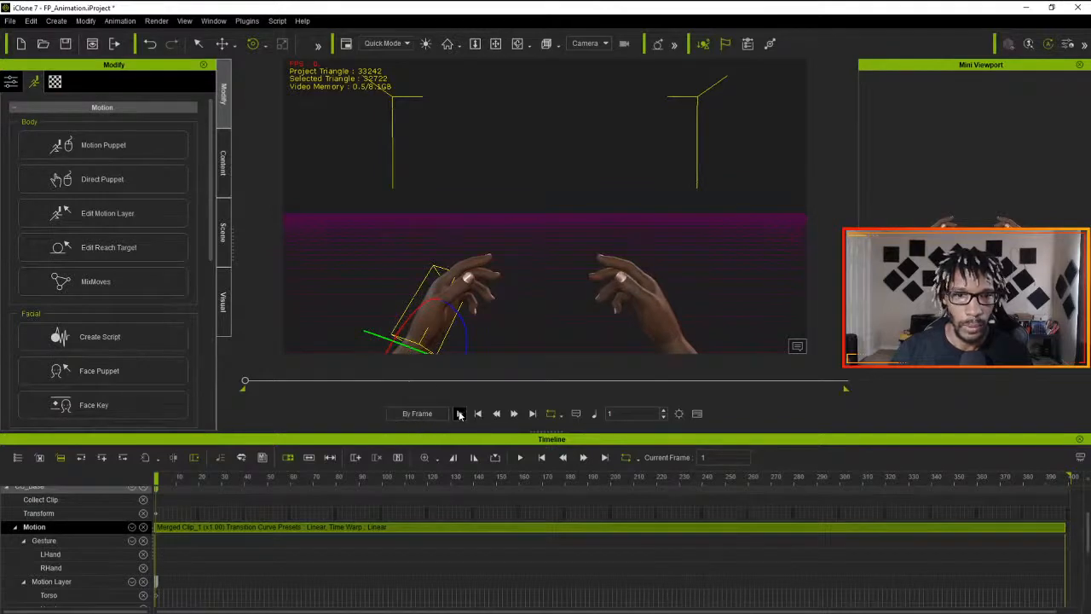
- Play the merged clip with the adjusted arm pose in the Camera view, and stop at the first frame
{"action": "left_click", "coordinate": [458, 413]}
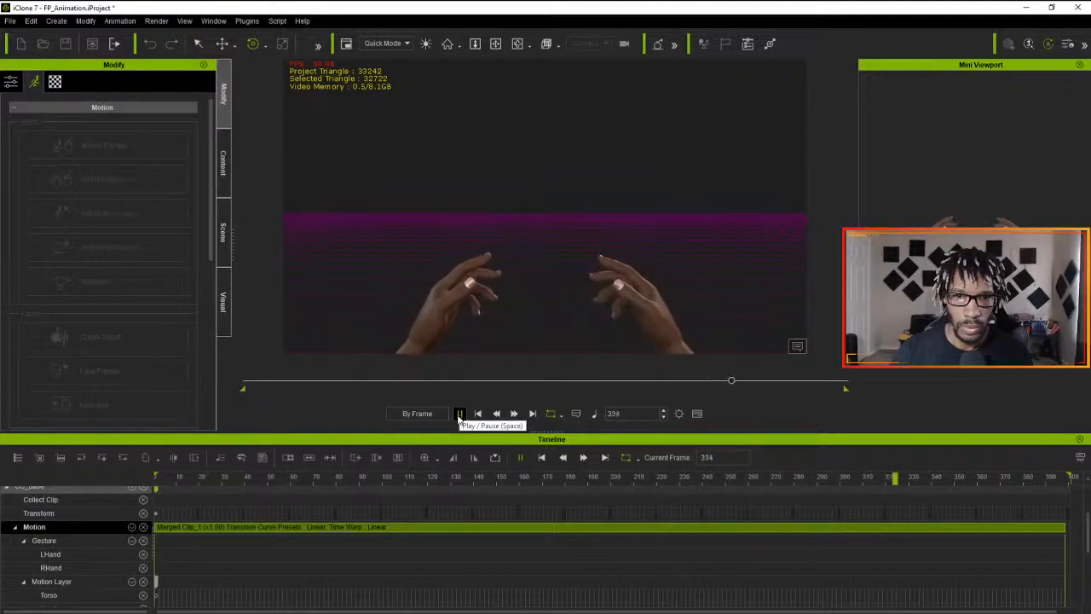
{"action": "left_click", "coordinate": [459, 414]}
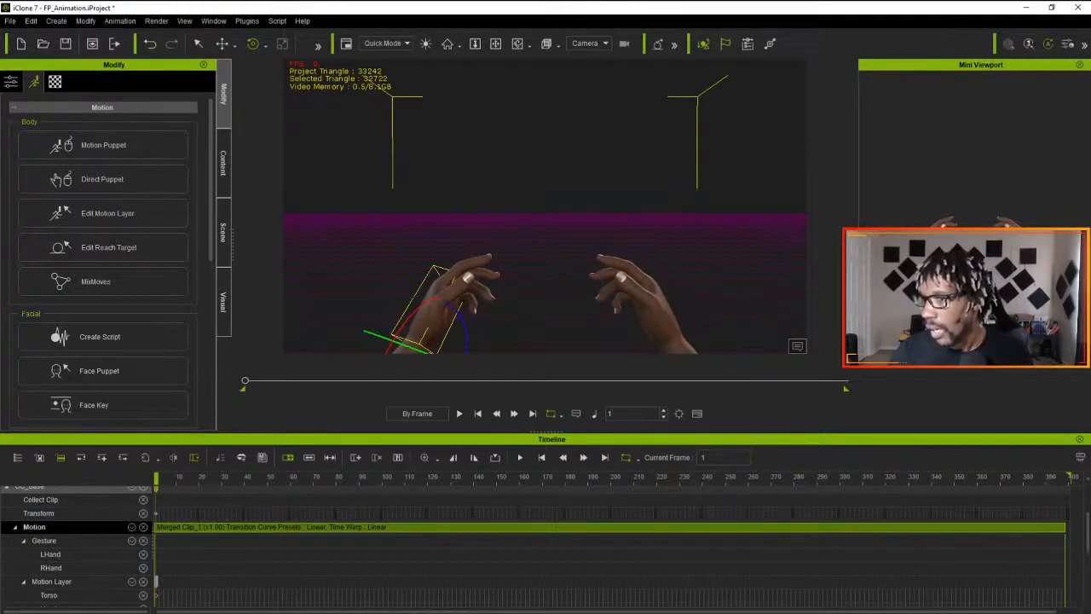
{"action": "key", "text": "space"}
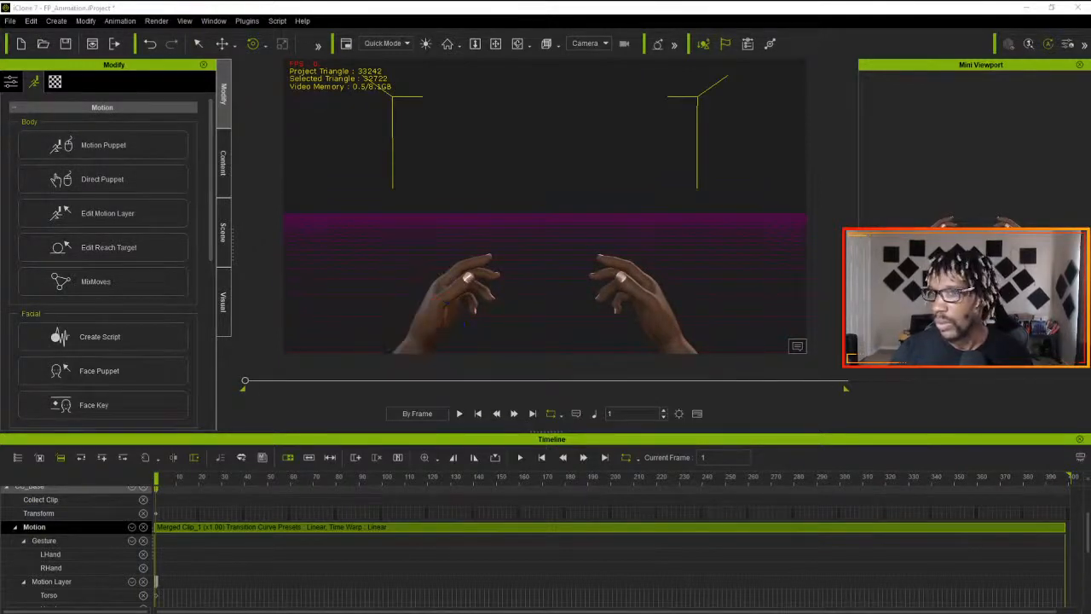
- Switch to the Preview view and rotate the upper arms at the shoulders on frame 1 to spread the hands farther apart
{"action": "left_click", "coordinate": [601, 45]}
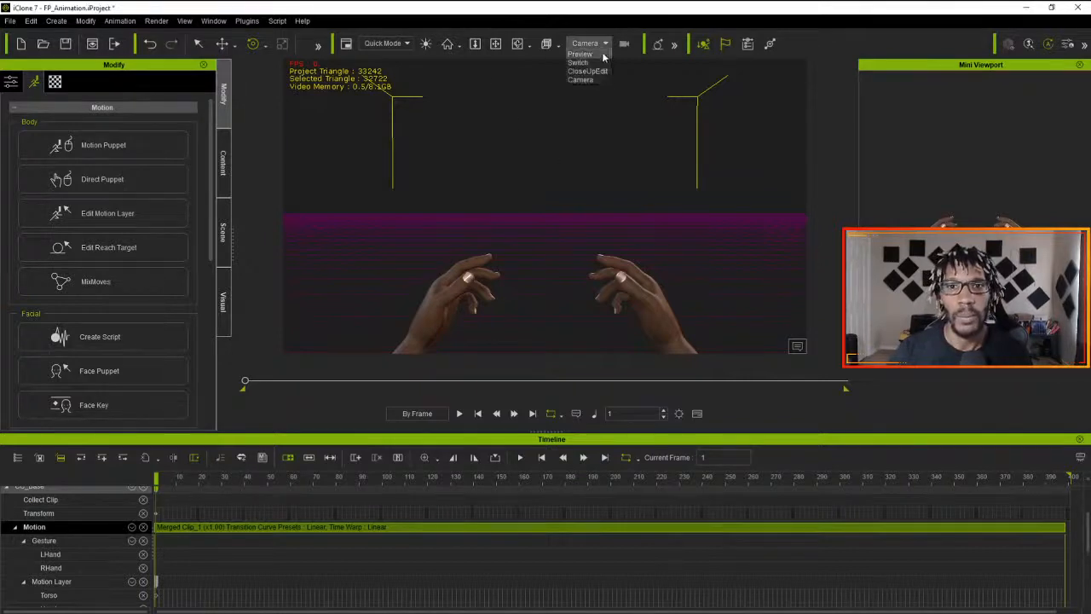
{"action": "left_click", "coordinate": [581, 54]}
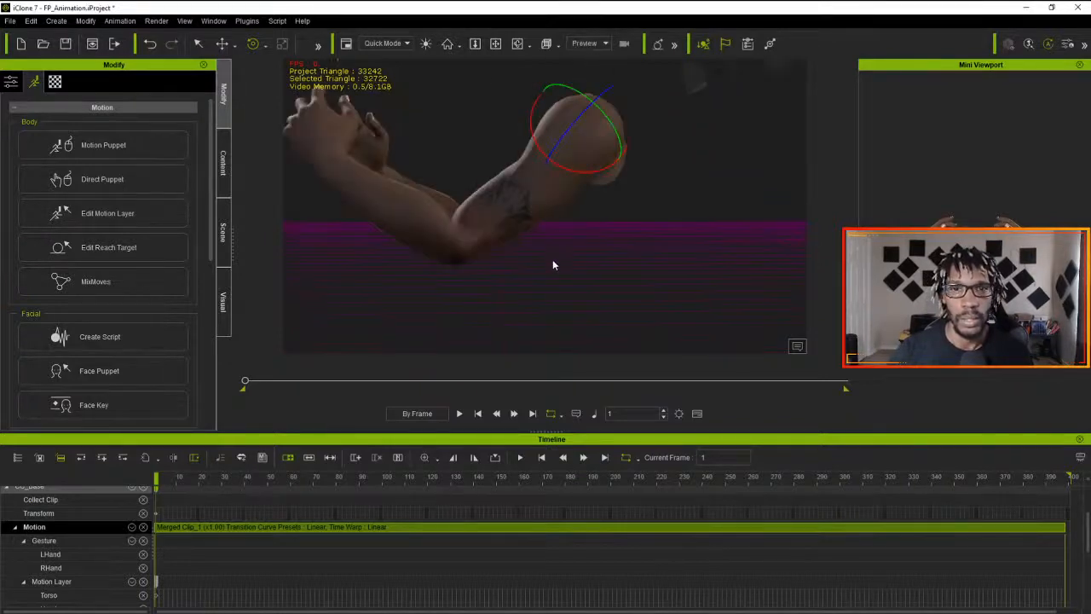
{"action": "right_click_drag", "start_coordinate": [560, 276], "coordinate": [648, 350]}
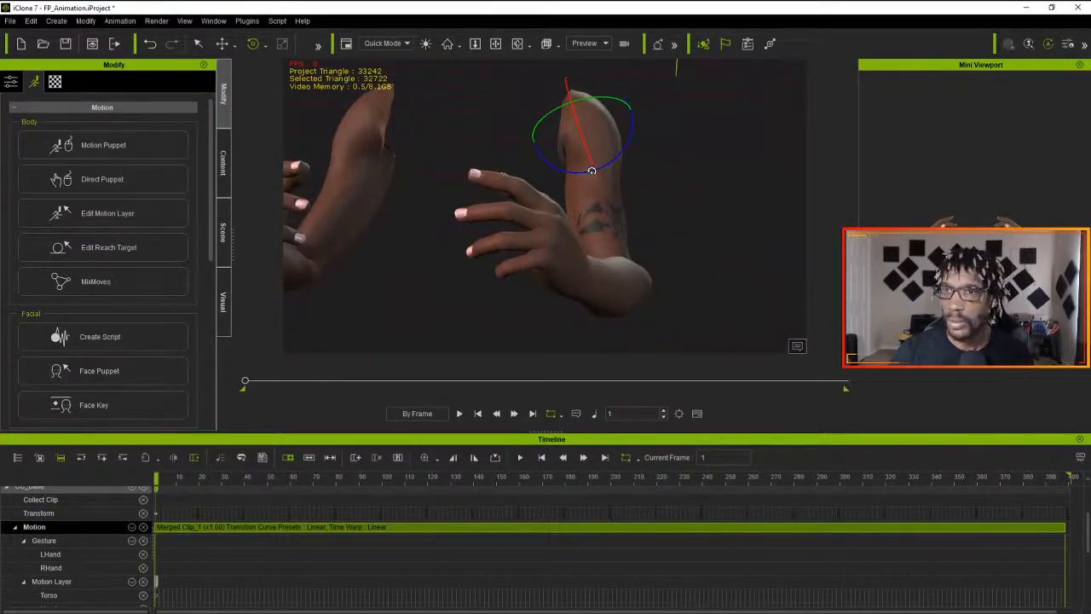
{"action": "left_click_drag", "start_coordinate": [592, 170], "coordinate": [592, 203]}
{"action": "left_click_drag", "start_coordinate": [559, 168], "coordinate": [562, 168]}
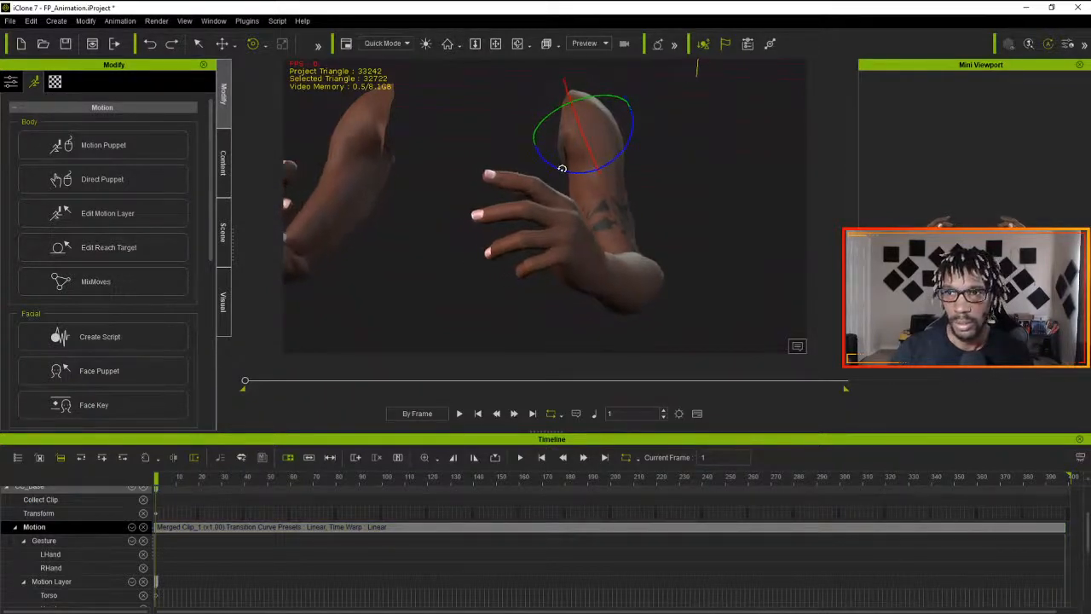
{"action": "left_click_drag", "start_coordinate": [611, 97], "coordinate": [581, 125]}
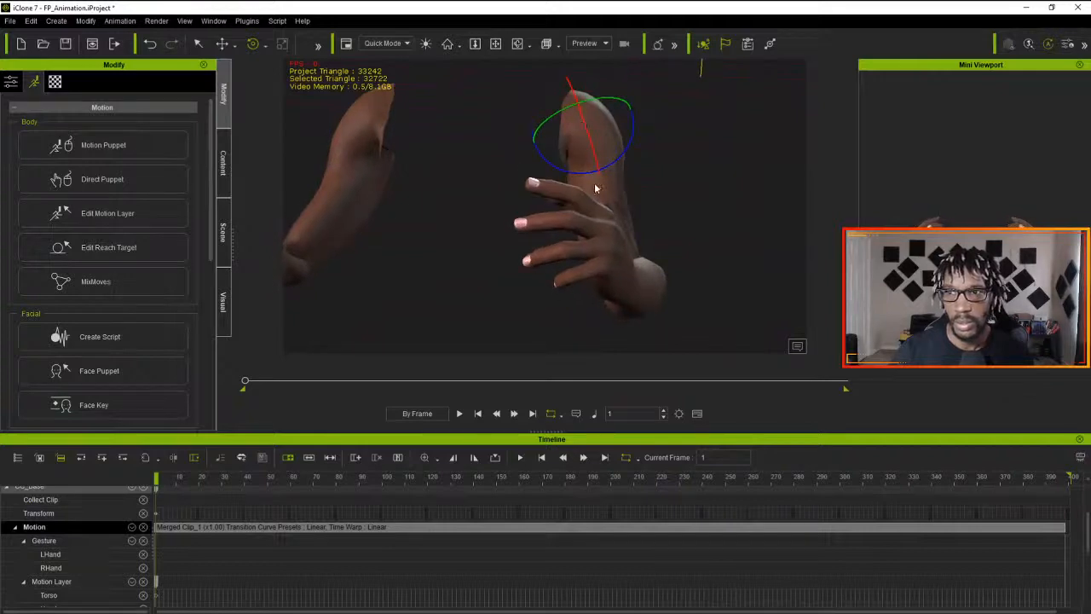
{"action": "left_click_drag", "start_coordinate": [594, 175], "coordinate": [593, 175]}
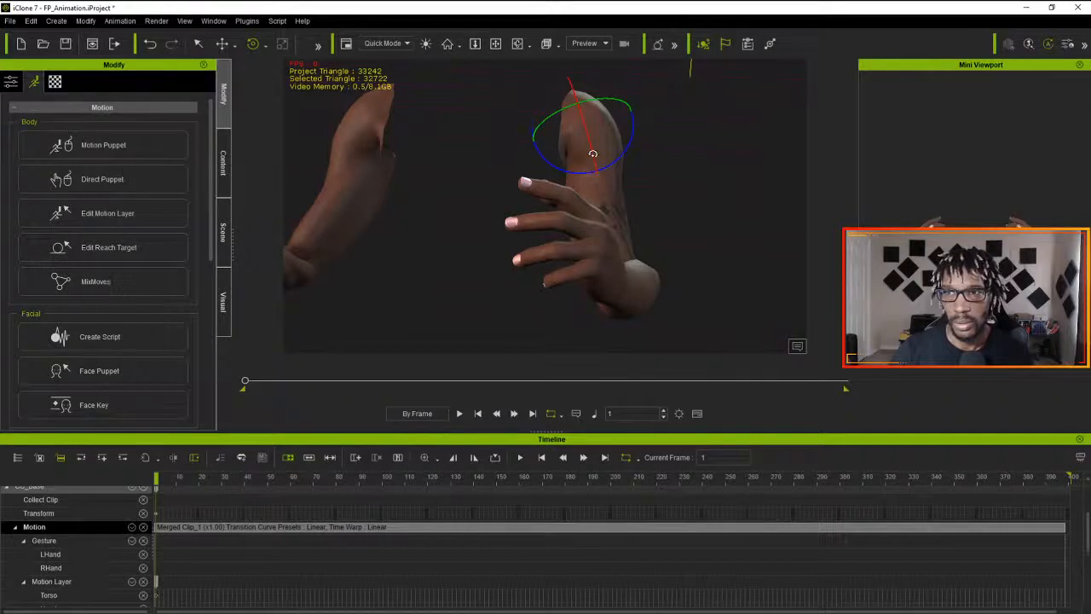
{"action": "left_click_drag", "start_coordinate": [592, 153], "coordinate": [592, 153]}
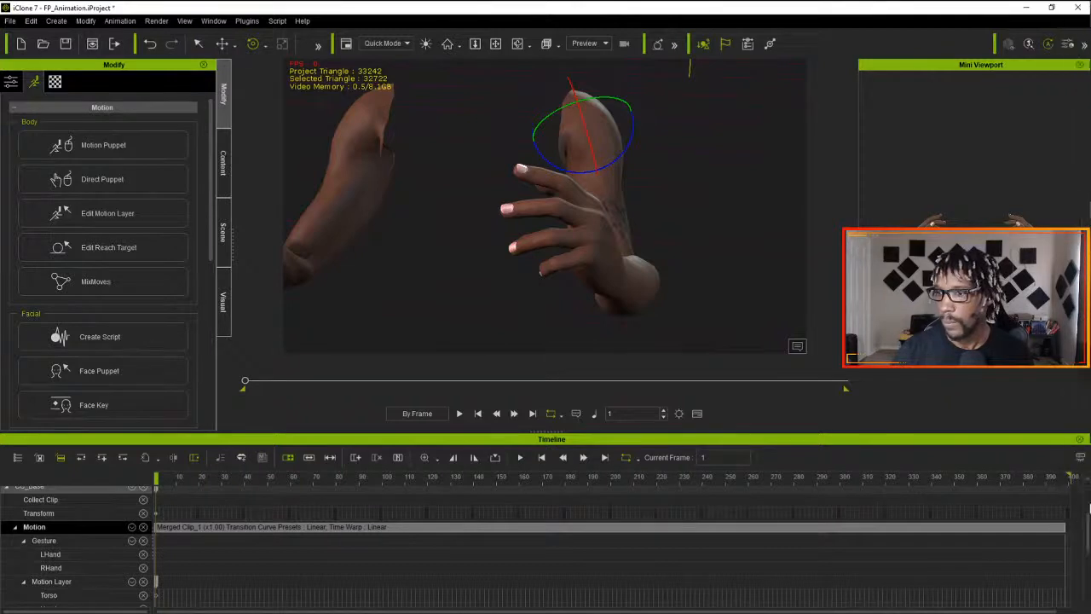
- Scrub through to the end of the merged clip, and play it from the first frame in the Preview view
{"action": "left_click_drag", "start_coordinate": [153, 480], "coordinate": [635, 480]}
{"action": "left_click_drag", "start_coordinate": [700, 500], "coordinate": [1015, 513]}
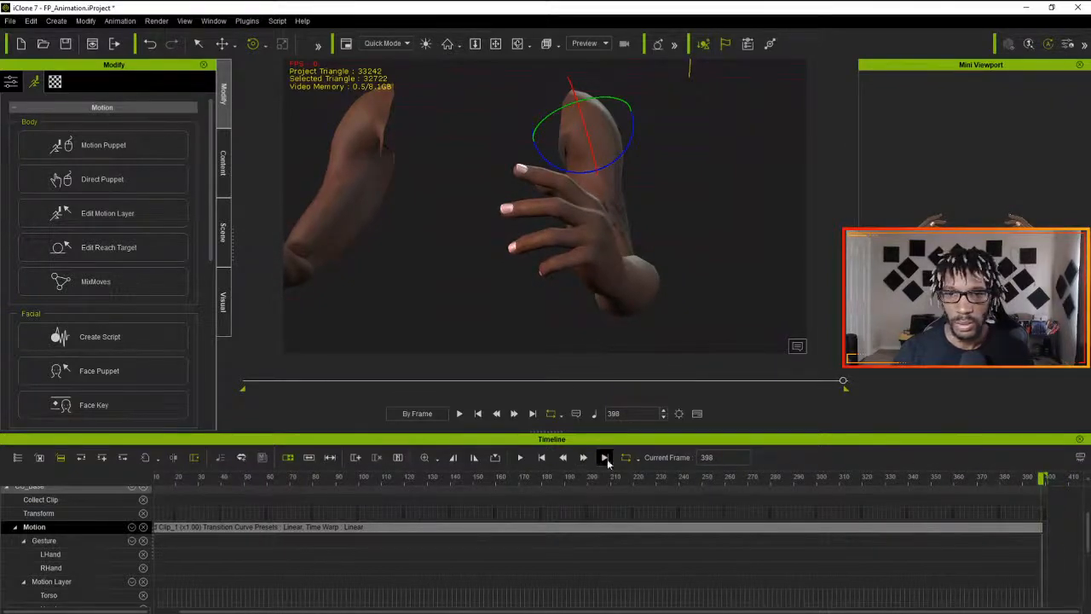
{"action": "left_click", "coordinate": [541, 458]}
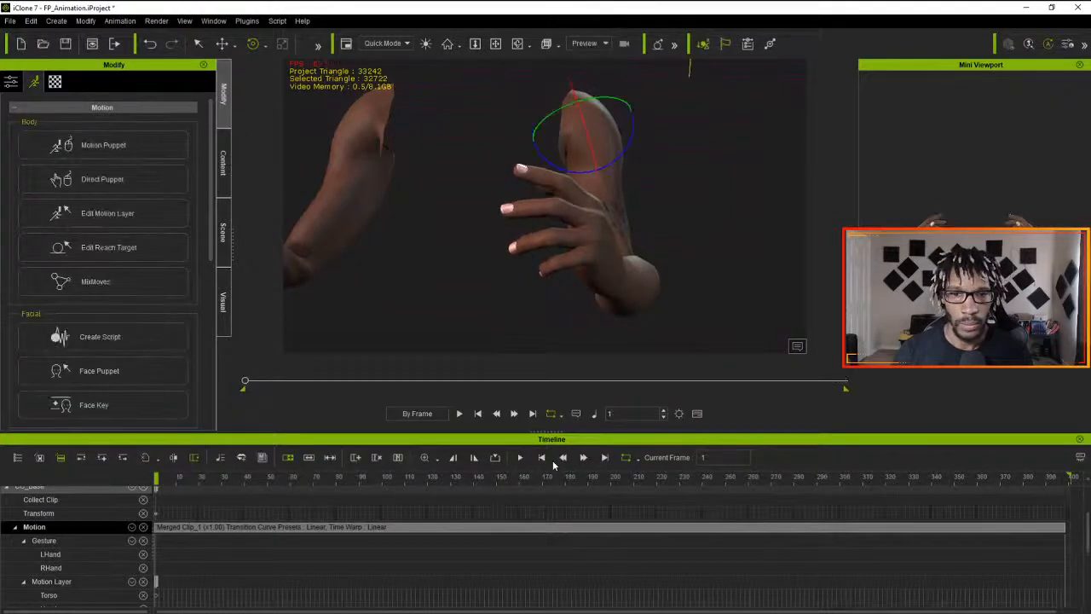
{"action": "left_click", "coordinate": [521, 457]}
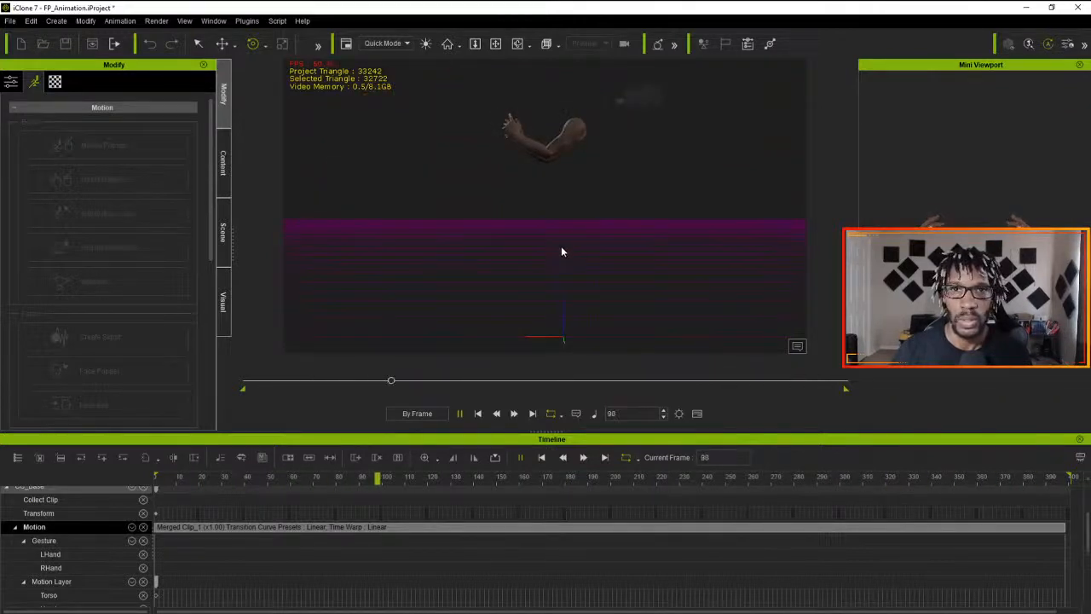
{"action": "left_click", "coordinate": [569, 132]}
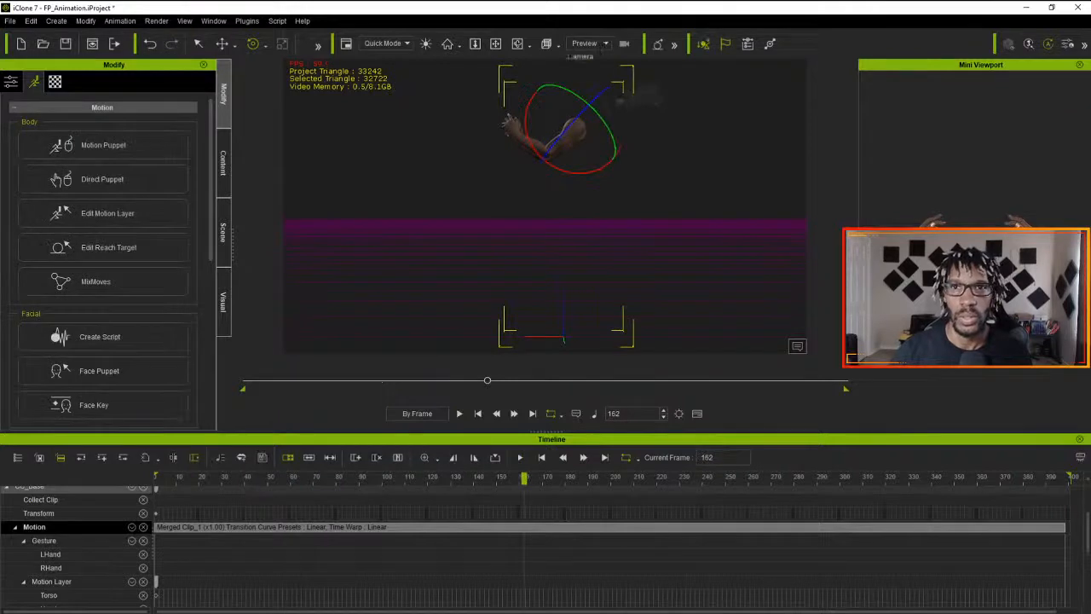
- Switch to the Camera view and play the re-posed sequence to check the wider hand placement
{"action": "left_click", "coordinate": [605, 43]}
{"action": "left_click", "coordinate": [582, 79]}
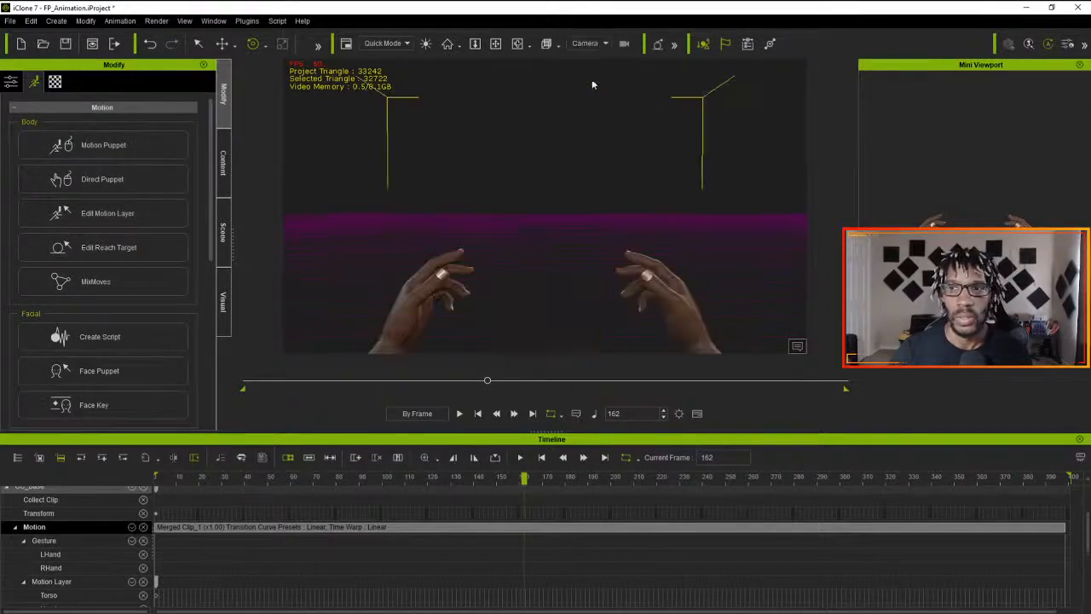
{"action": "left_click", "coordinate": [460, 414]}
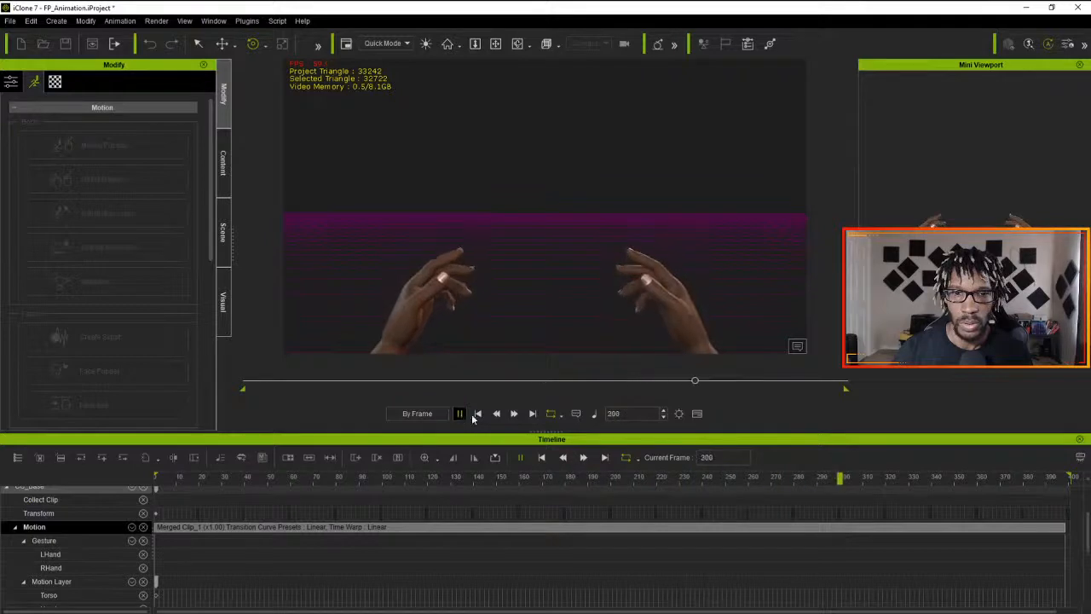
{"action": "left_click", "coordinate": [461, 414]}
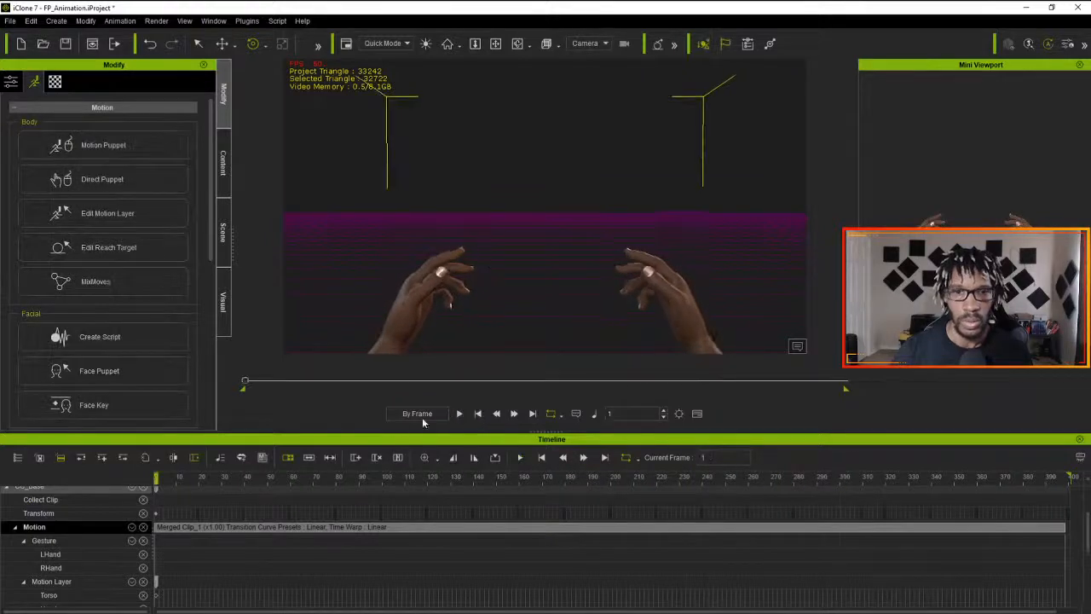
- Flatten all parts of Merged Clip_1 to bake in the new arm pose
{"action": "right_click", "coordinate": [355, 527]}
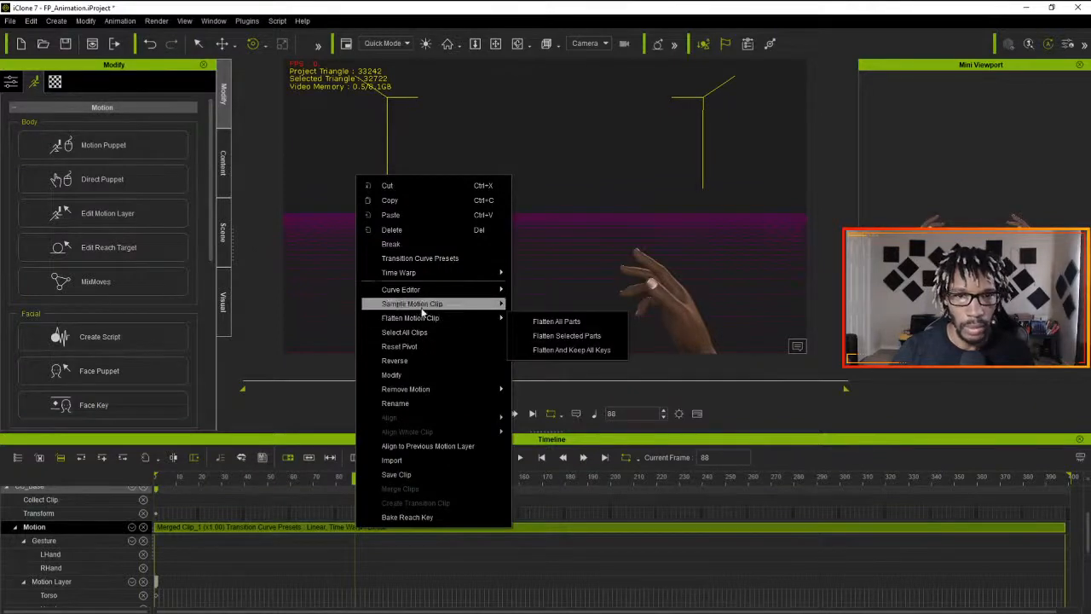
{"action": "left_click", "coordinate": [559, 321]}
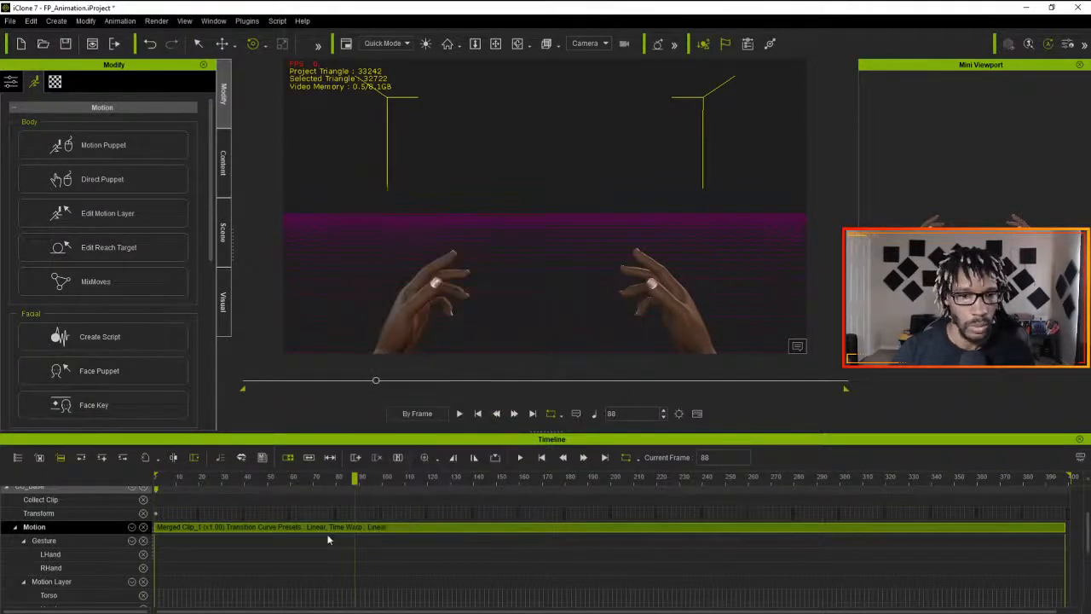
- Save Merged Clip_1 as a motion file named Idle_Full in the ProjectMagus folder
{"action": "left_click", "coordinate": [421, 527]}
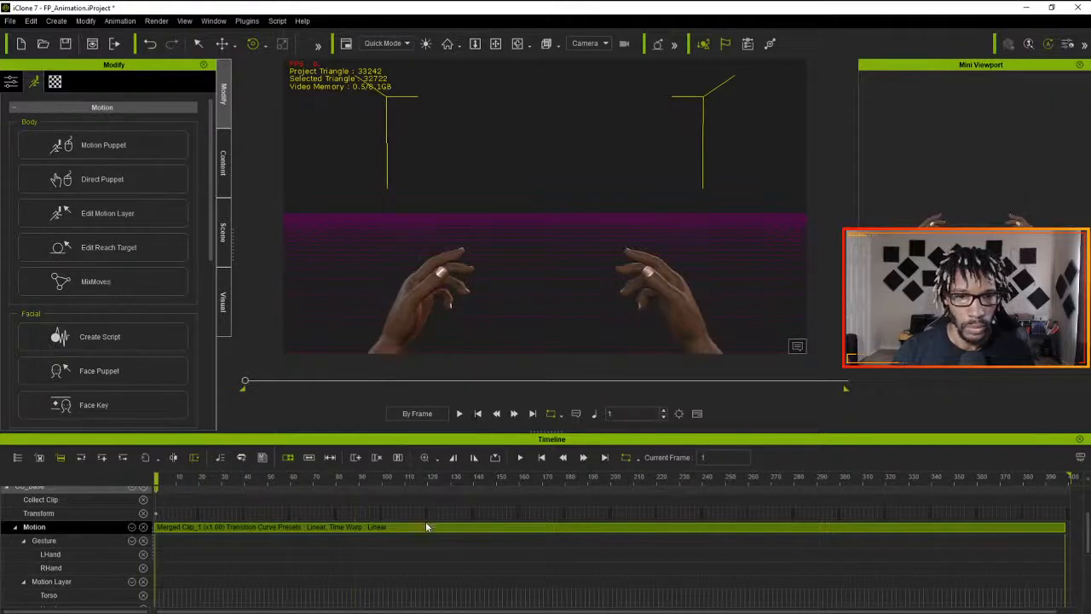
{"action": "right_click", "coordinate": [421, 527]}
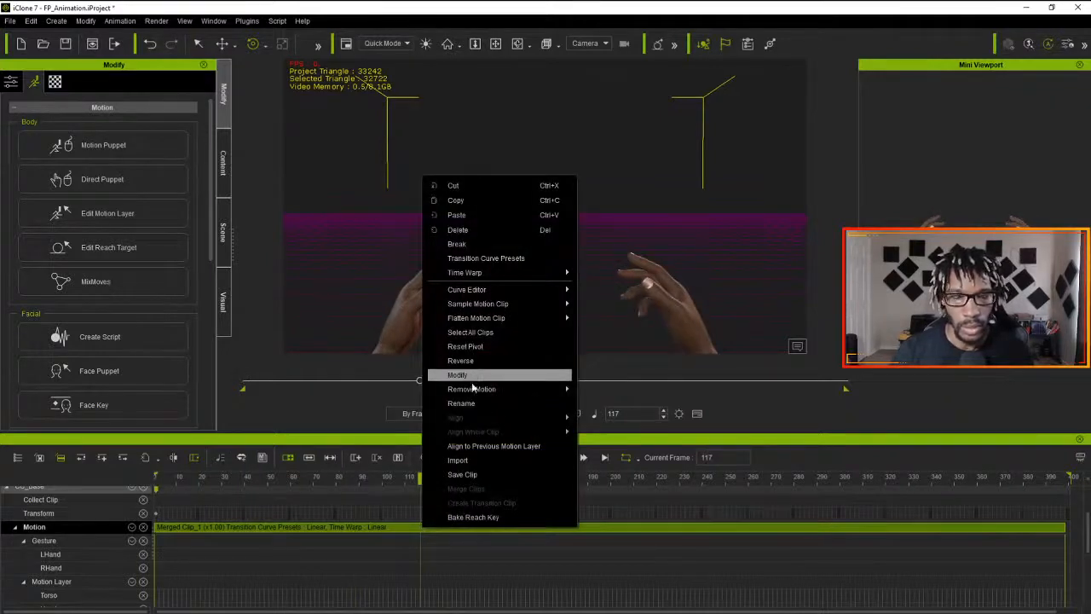
{"action": "left_click", "coordinate": [462, 474]}
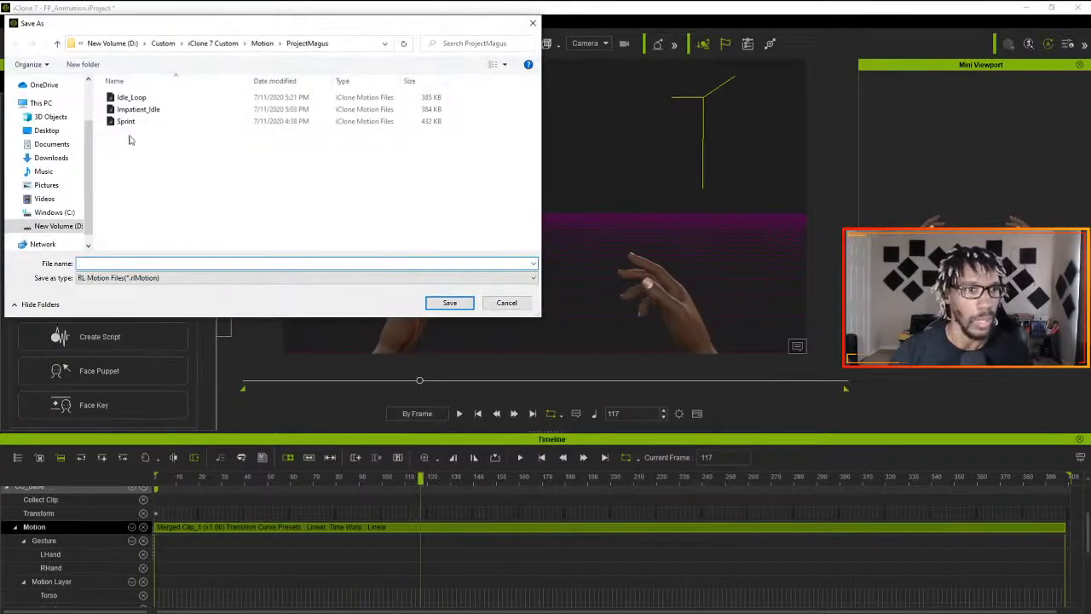
{"action": "type", "text": "I"}
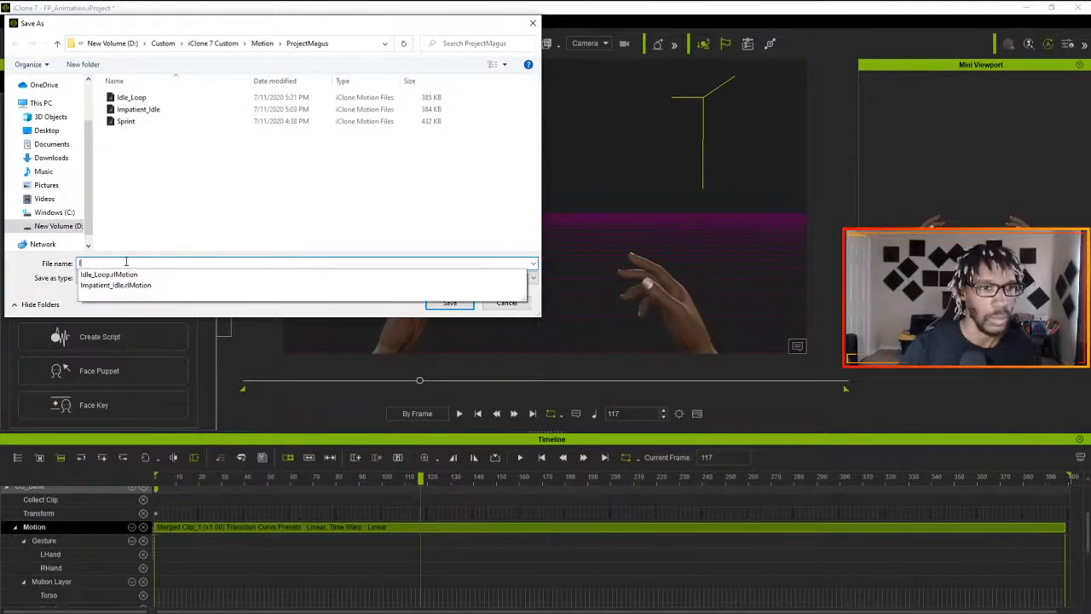
{"action": "type", "text": "dle_Full"}
{"action": "key", "text": "Return"}
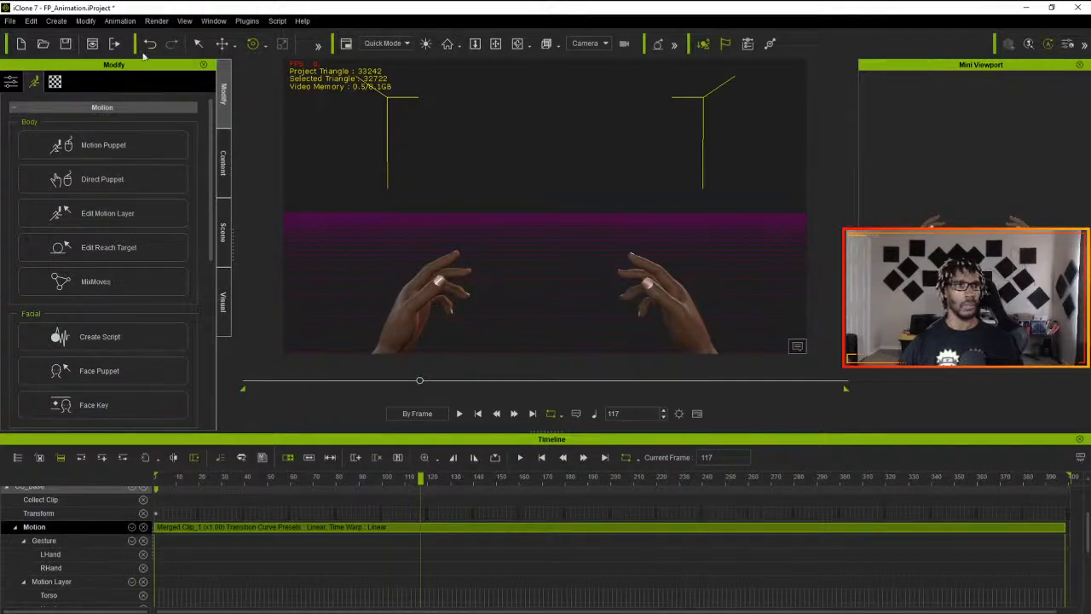
- Save the FP_Animation project under its existing name
{"action": "key", "text": "ctrl+shift+s"}
{"action": "left_click", "coordinate": [530, 25]}
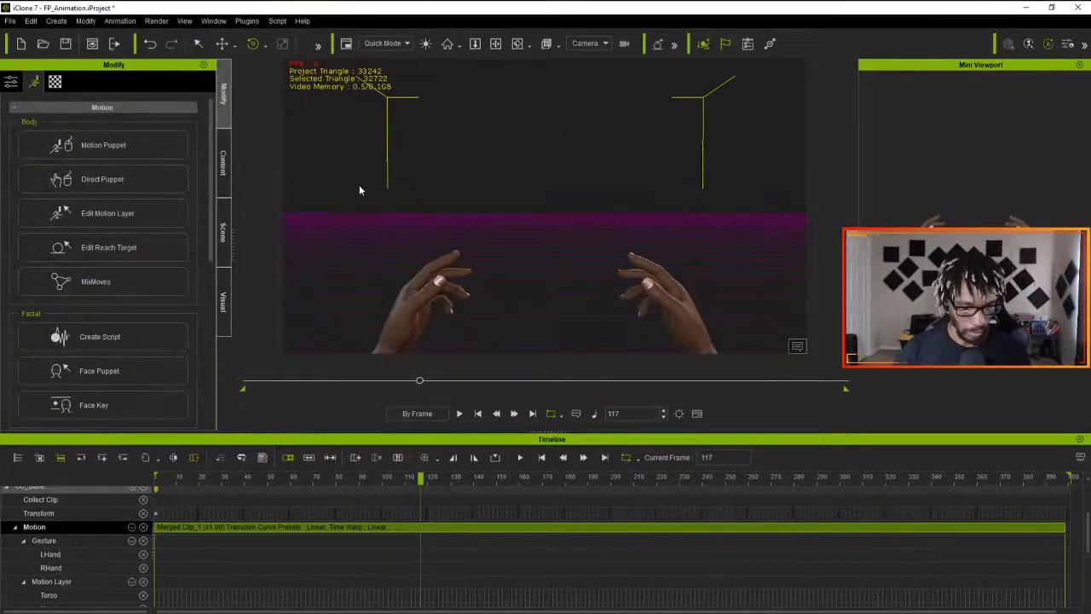
{"action": "key", "text": "ctrl+s"}
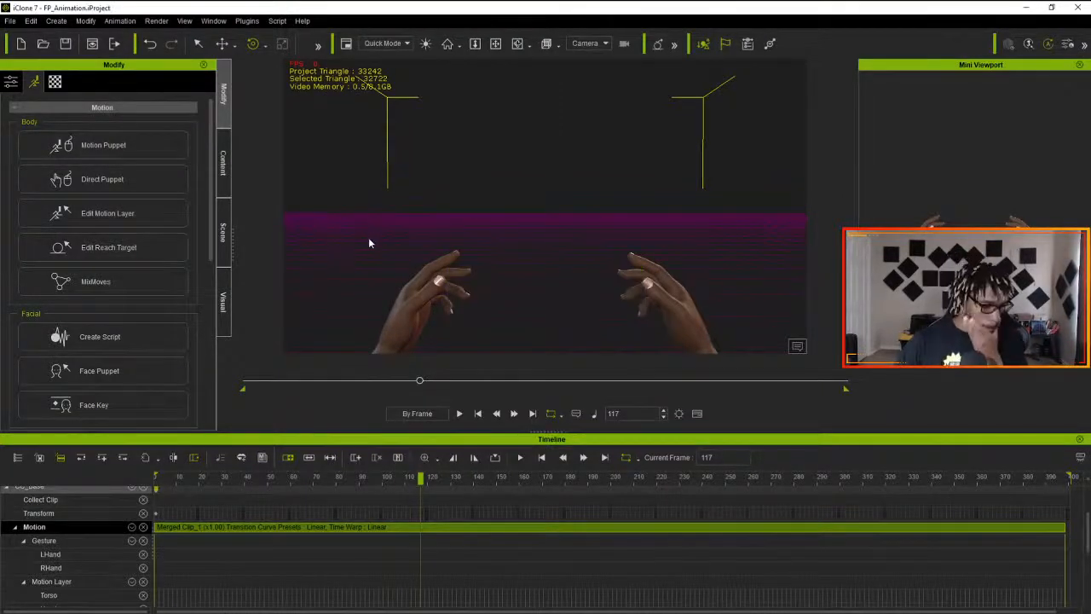
- Switch to 3DXchange and start a new empty scene in place of Idle.fbx
{"action": "key", "text": "alt+Tab"}
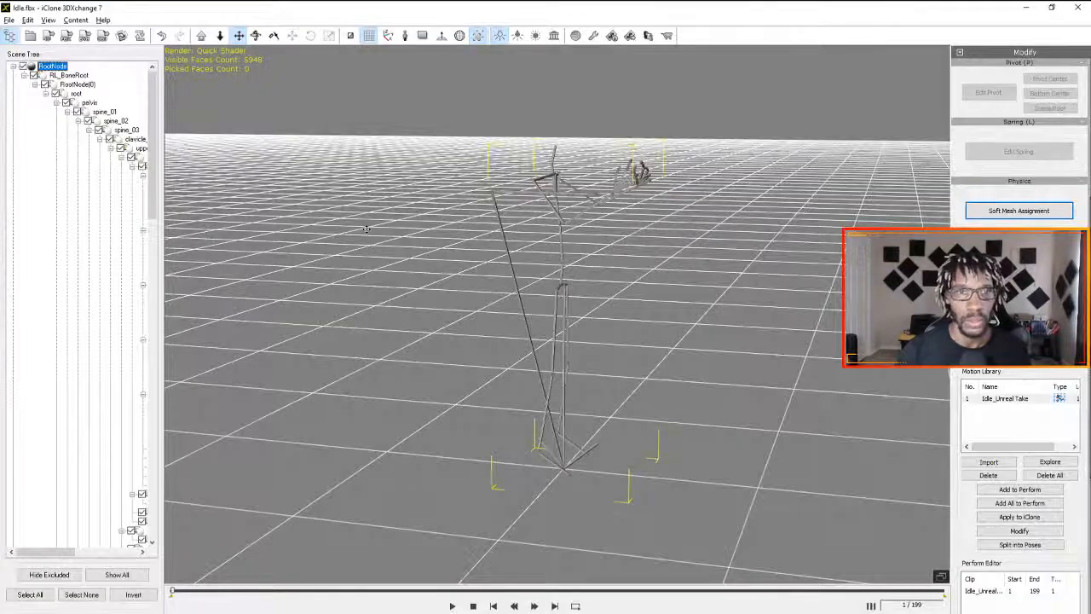
{"action": "left_click", "coordinate": [10, 20]}
{"action": "left_click", "coordinate": [53, 42]}
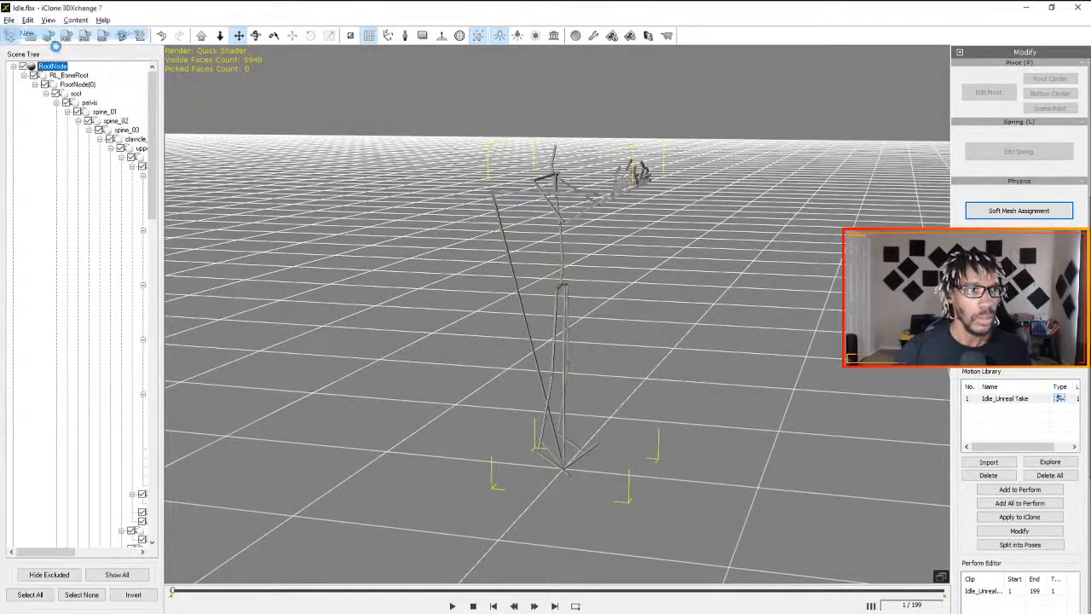
{"action": "left_click", "coordinate": [580, 338]}
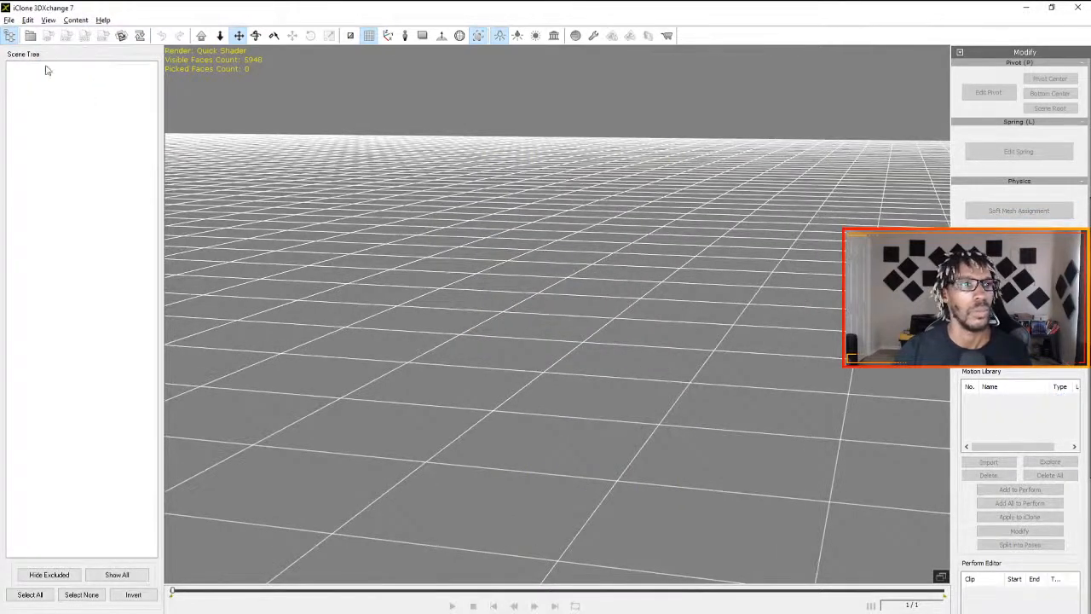
{"action": "left_click", "coordinate": [11, 20]}
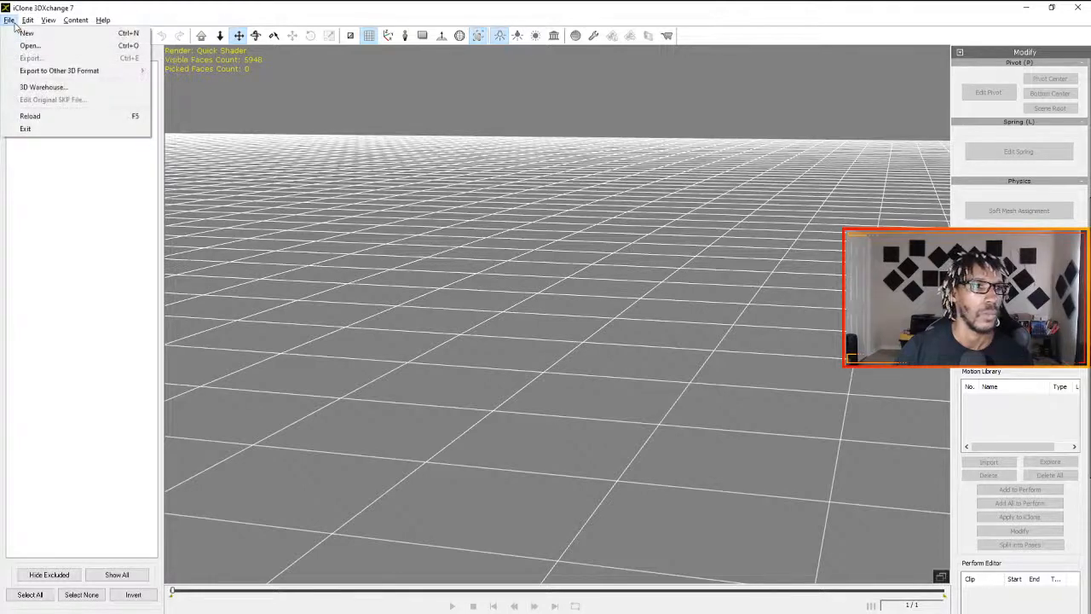
{"action": "left_click", "coordinate": [27, 33]}
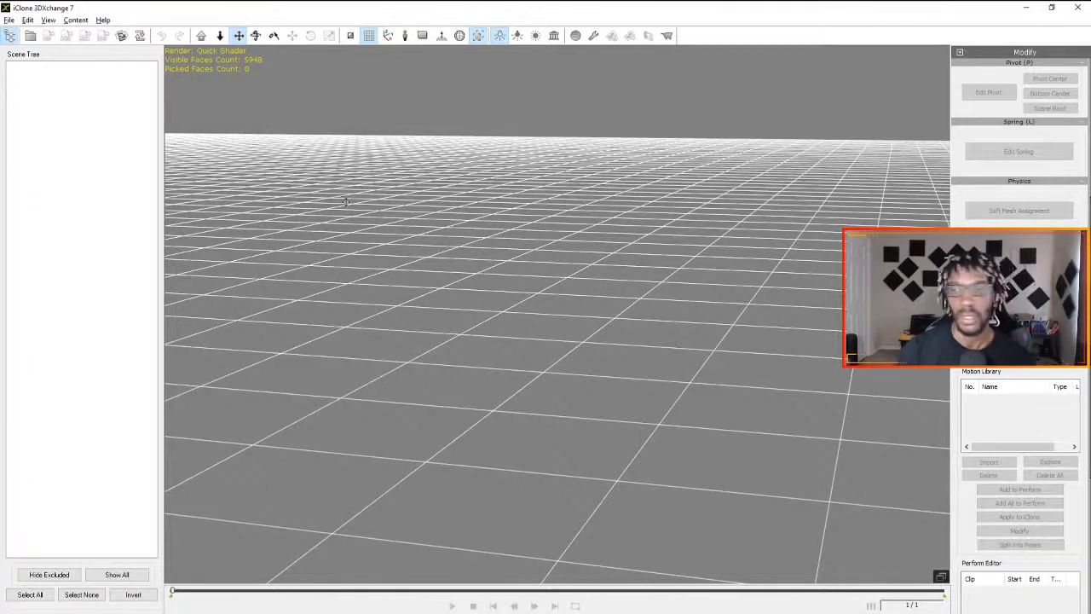
- Bring up the file selection for a new import, and on the Trello card mark the "L/R hand beam adjustment" item complete
{"action": "left_click", "coordinate": [29, 36]}
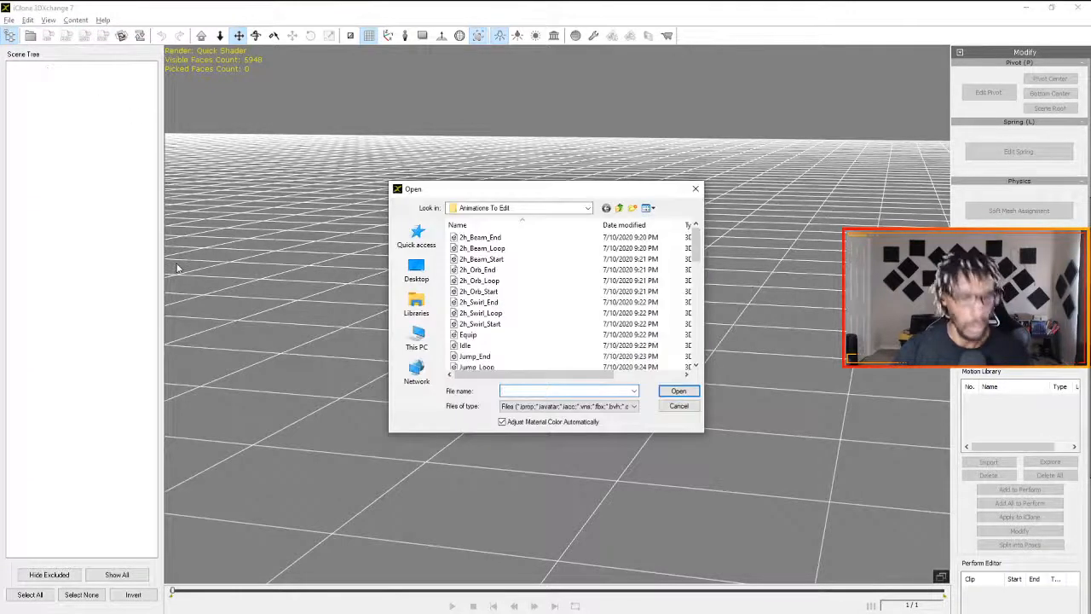
{"action": "key", "text": "alt+Tab"}
{"action": "key", "text": "alt+Tab"}
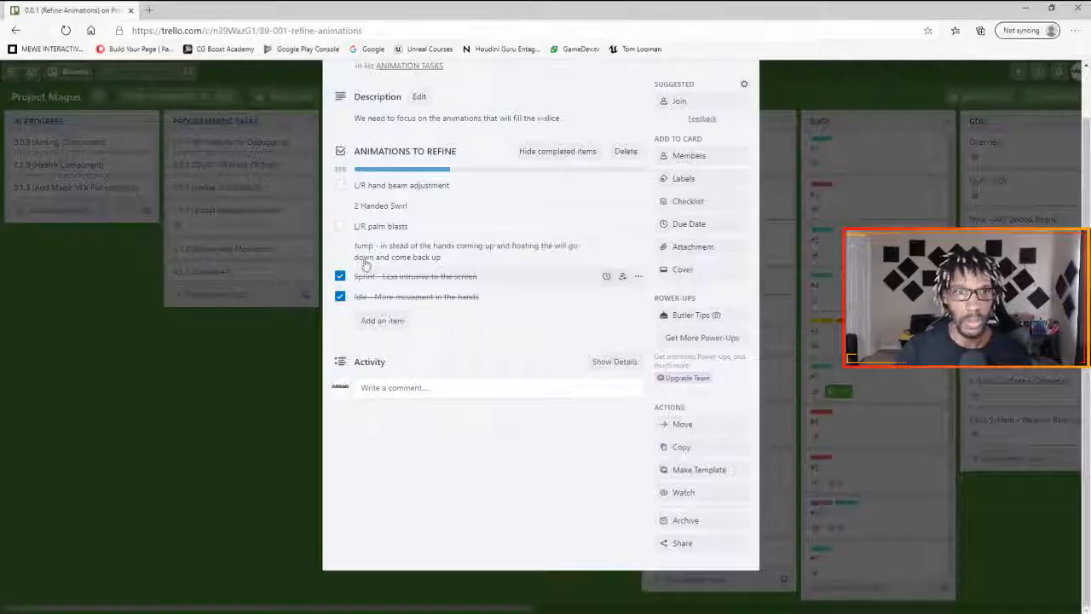
{"action": "left_click", "coordinate": [341, 186]}
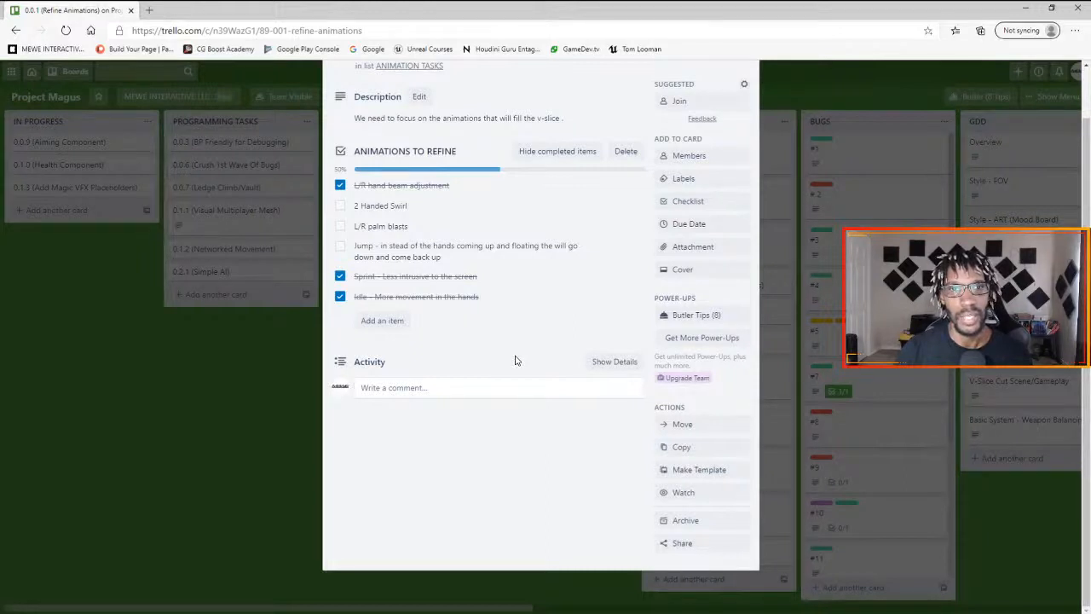
- Return to 3DXchange and open L_Beam_Start from Animations To Edit, importing its animation at 60 samples per second with Smooth Curve on
{"action": "key", "text": "alt+Tab"}
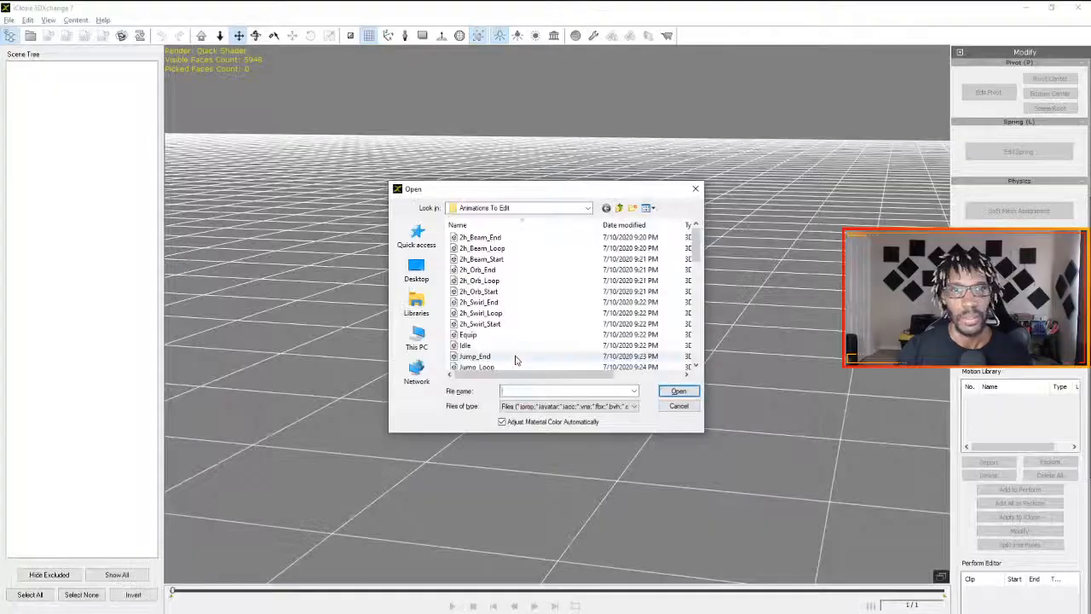
{"action": "scroll", "coordinate": [498, 335], "scroll_direction": "down", "scroll_amount": 4}
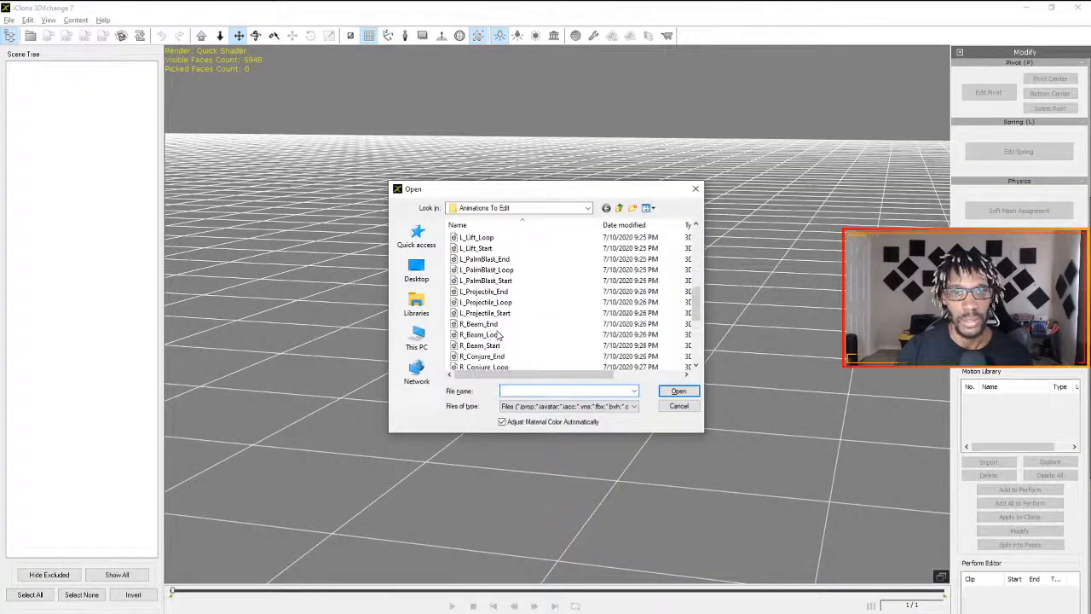
{"action": "scroll", "coordinate": [499, 335], "scroll_direction": "down", "scroll_amount": 1}
{"action": "scroll", "coordinate": [498, 335], "scroll_direction": "down", "scroll_amount": 1}
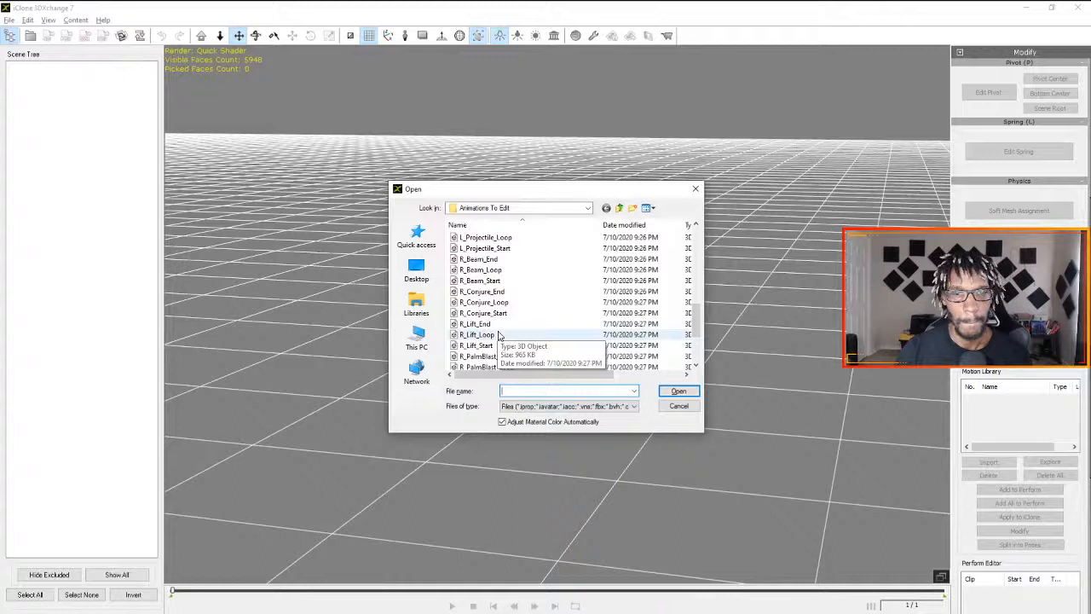
{"action": "scroll", "coordinate": [498, 334], "scroll_direction": "down", "scroll_amount": 1}
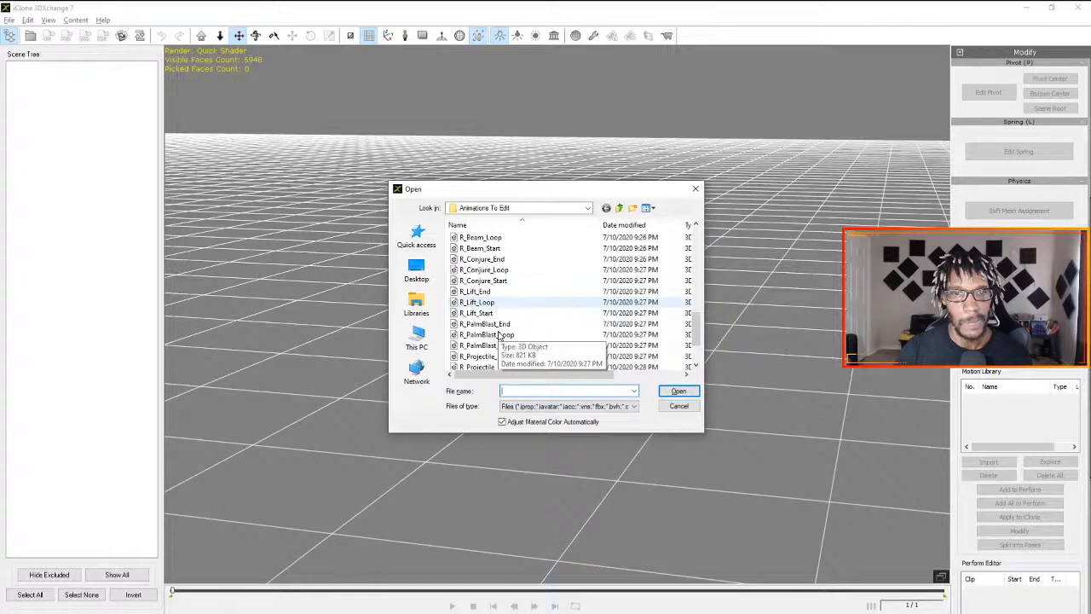
{"action": "scroll", "coordinate": [500, 335], "scroll_direction": "up", "scroll_amount": 3}
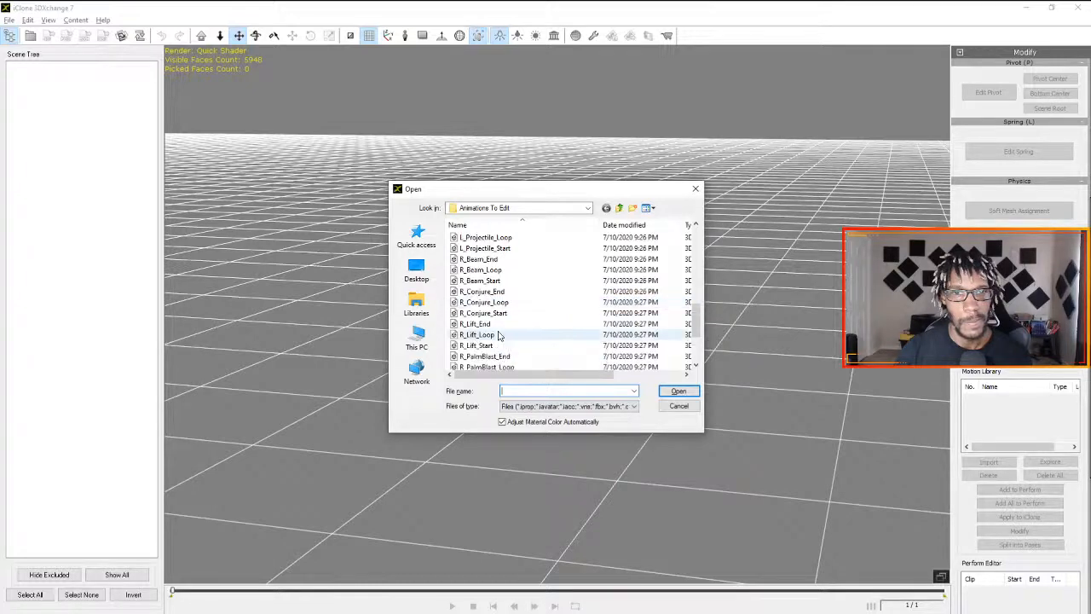
{"action": "scroll", "coordinate": [499, 335], "scroll_direction": "up", "scroll_amount": 1}
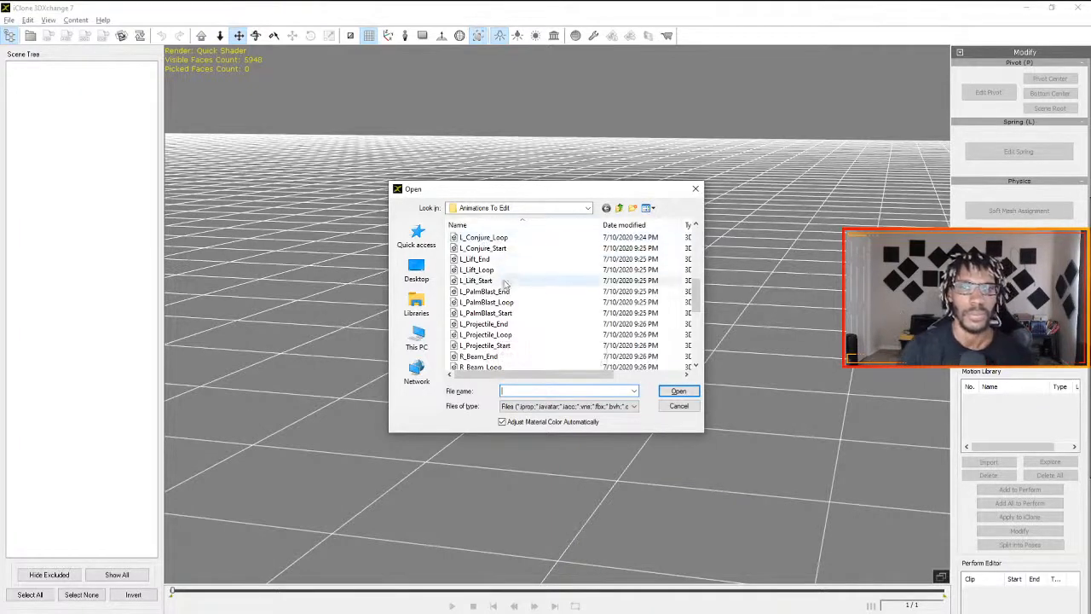
{"action": "scroll", "coordinate": [491, 290], "scroll_direction": "up", "scroll_amount": 3}
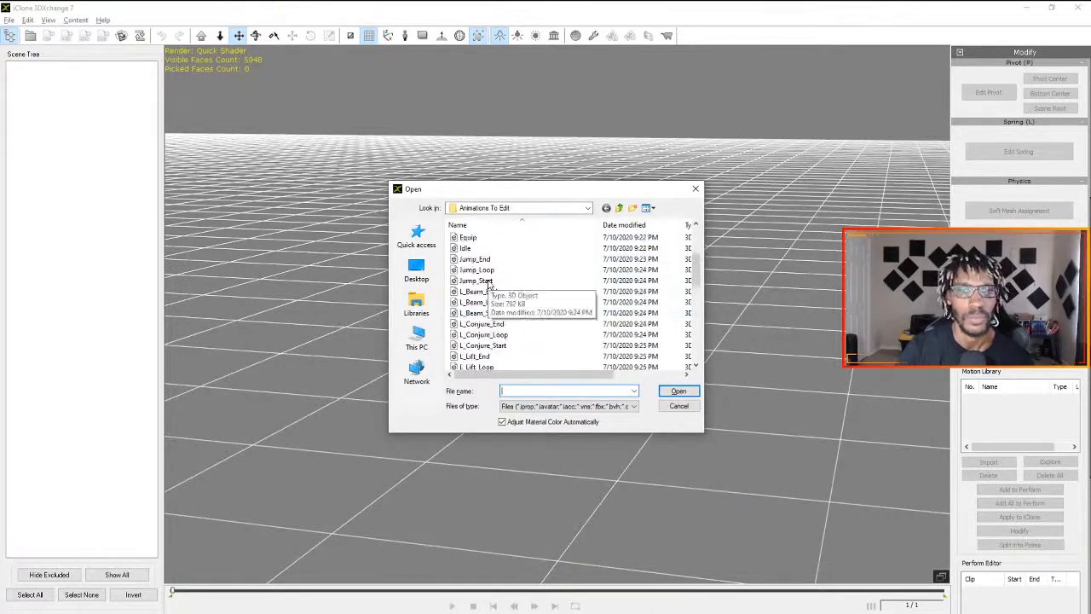
{"action": "scroll", "coordinate": [499, 307], "scroll_direction": "down", "scroll_amount": 2}
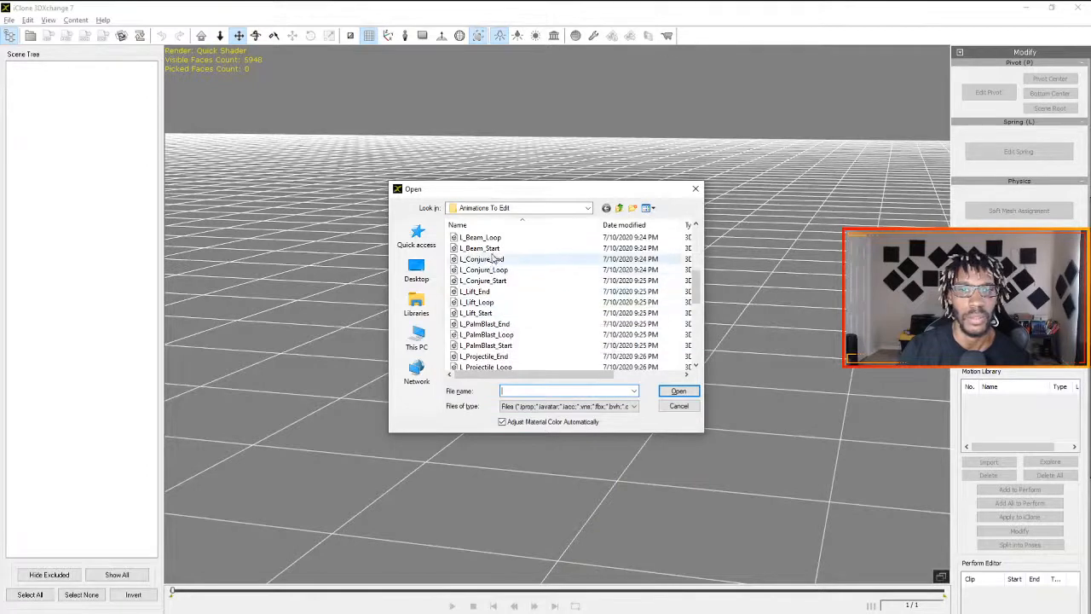
{"action": "scroll", "coordinate": [495, 298], "scroll_direction": "up", "scroll_amount": 1}
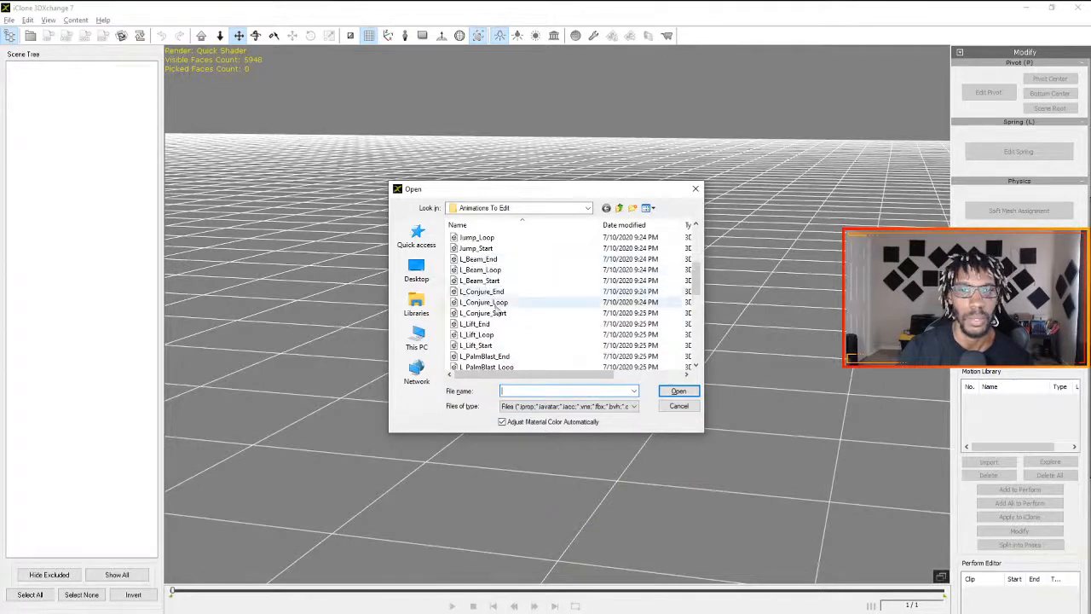
{"action": "left_click", "coordinate": [511, 261]}
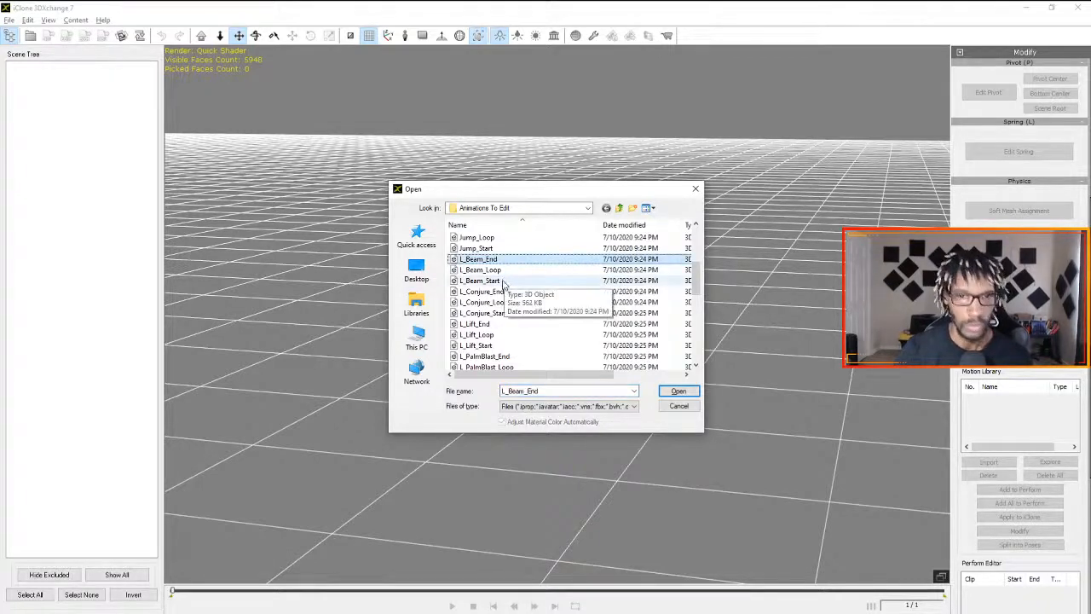
{"action": "double_click", "coordinate": [504, 276]}
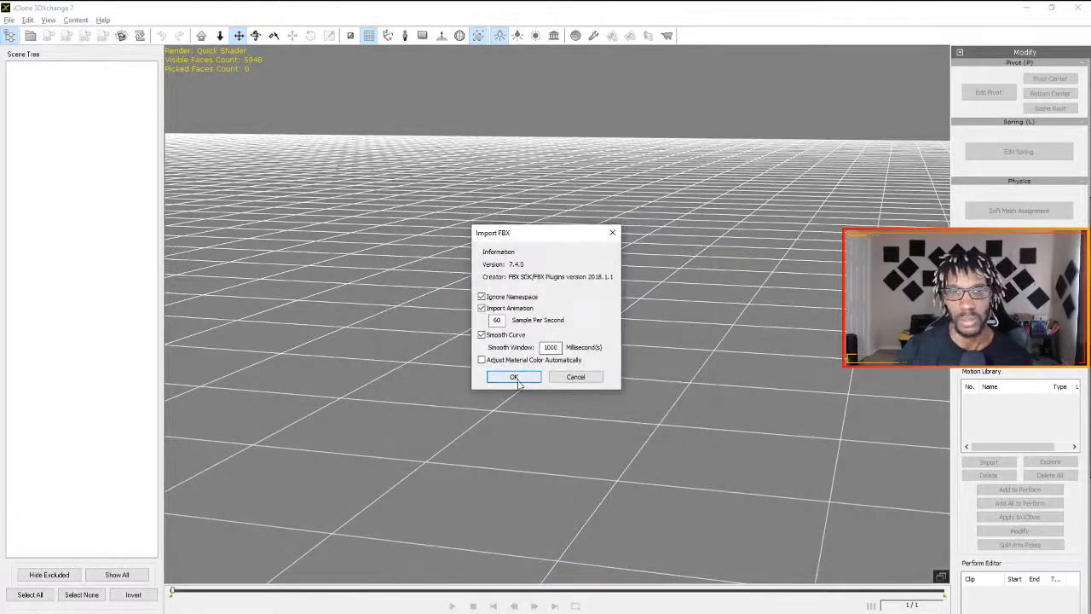
{"action": "left_click", "coordinate": [518, 380]}
{"action": "left_click", "coordinate": [584, 386]}
{"action": "left_click", "coordinate": [583, 350]}
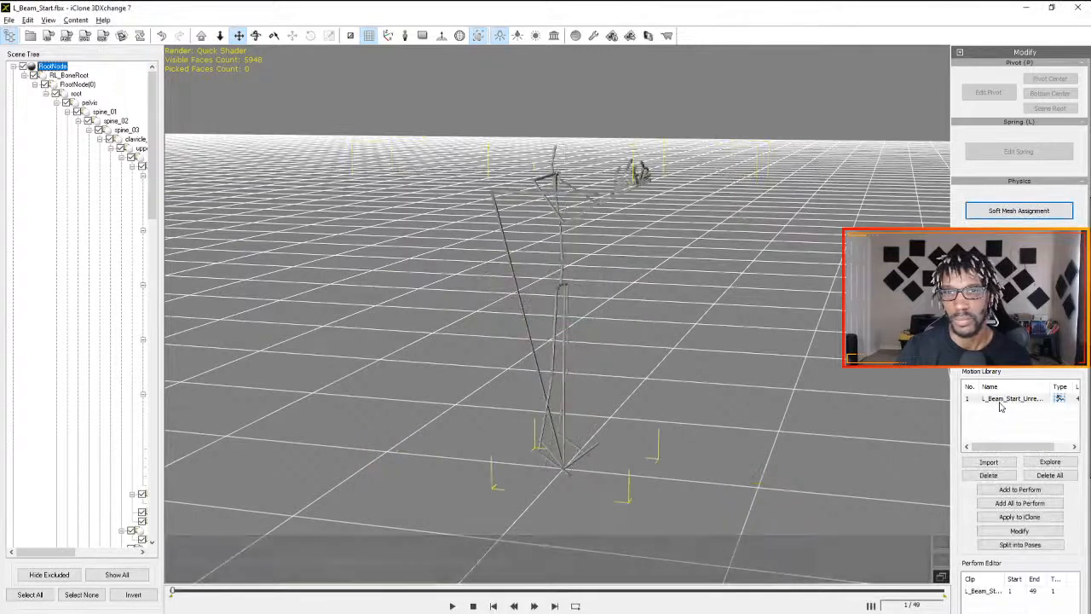
- Play the L_Beam_Start motion through, and apply it from the Motion Library to iClone
{"action": "left_click", "coordinate": [453, 606]}
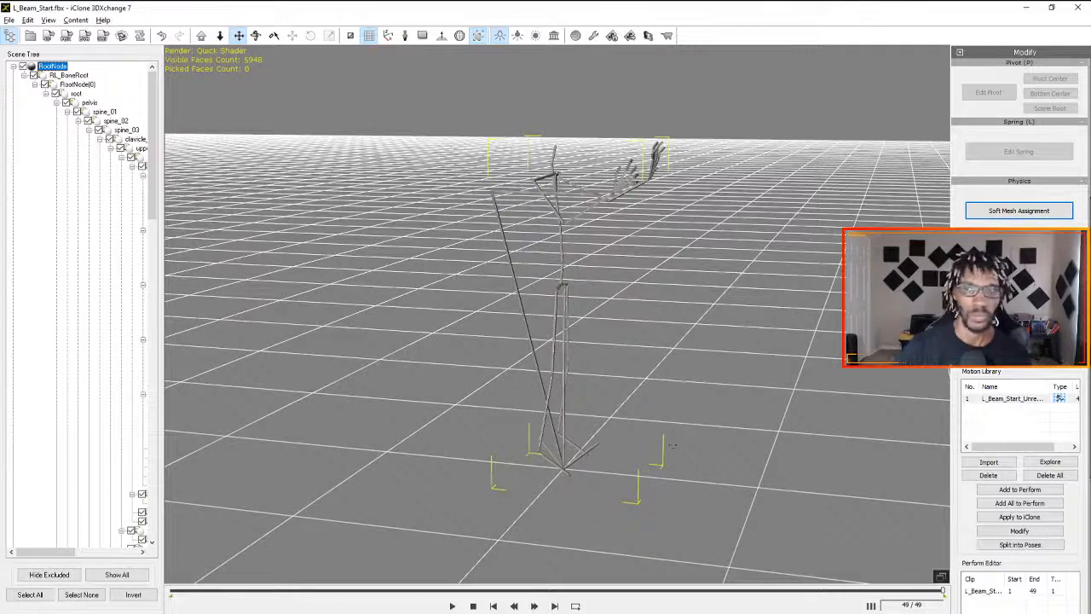
{"action": "left_click", "coordinate": [1007, 402]}
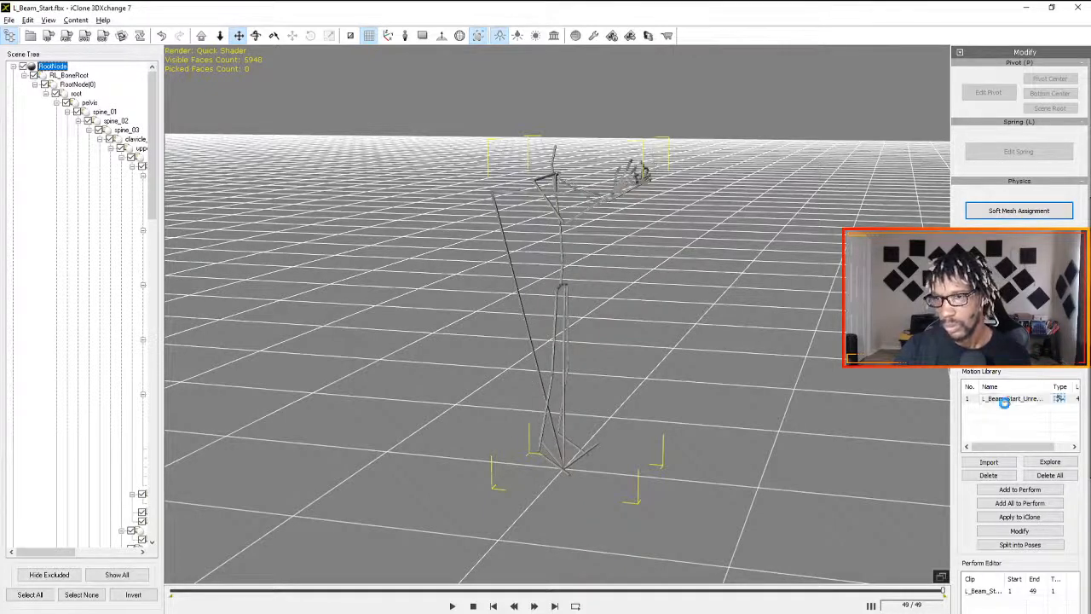
{"action": "left_click", "coordinate": [1018, 517]}
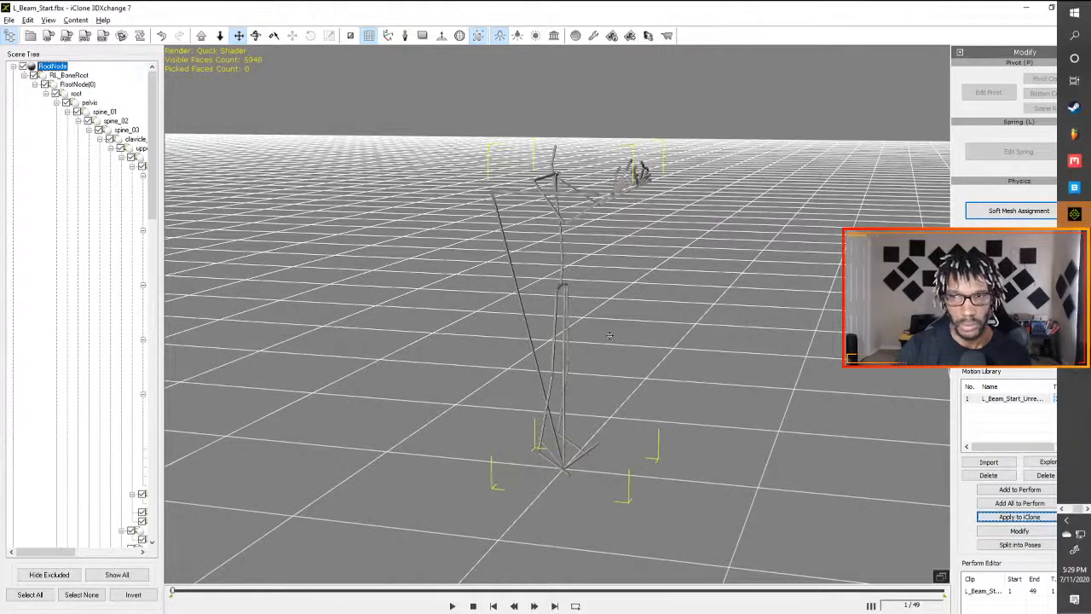
- Switch to iClone, delete Merged Clip_1 from the avatar's Motion track, and return the playhead to frame 1
{"action": "key", "text": "alt+Tab"}
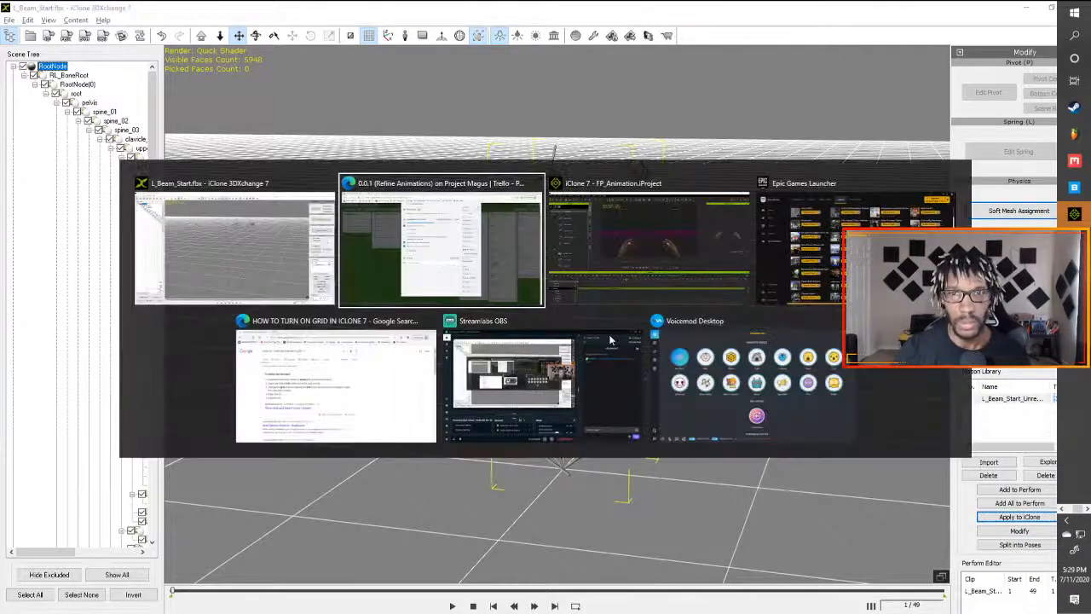
{"action": "key", "text": "Tab"}
{"action": "left_click", "coordinate": [456, 527]}
{"action": "key", "text": "Delete"}
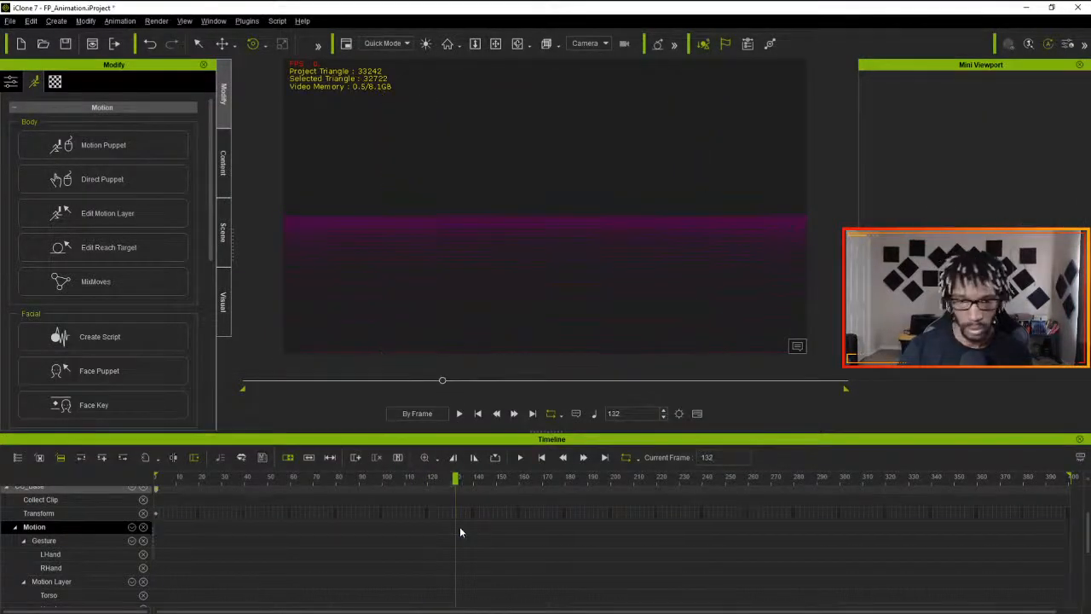
{"action": "left_click_drag", "start_coordinate": [456, 479], "coordinate": [59, 497]}
- Select the Transform track of CC_Base, display the avatar's attributes, and switch back to 3DXchange
{"action": "left_click", "coordinate": [187, 511]}
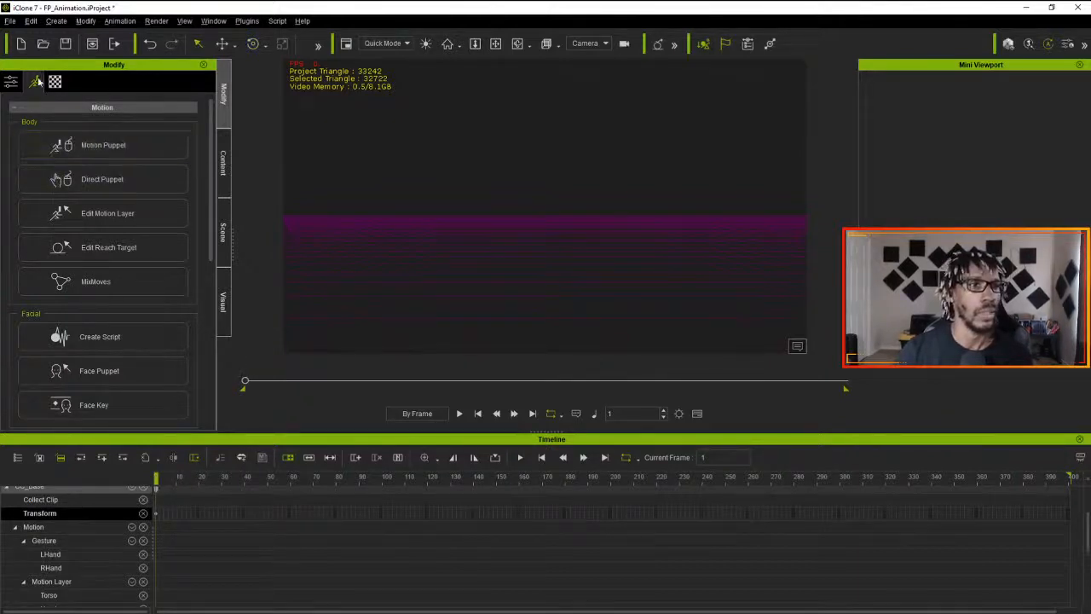
{"action": "left_click", "coordinate": [11, 81]}
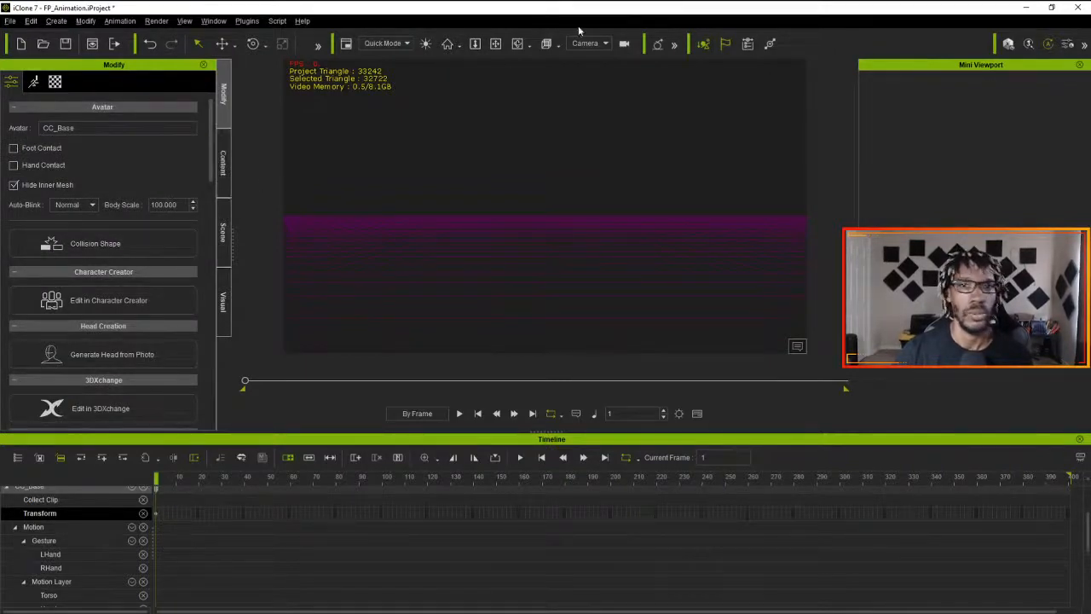
{"action": "key", "text": "alt+Tab"}
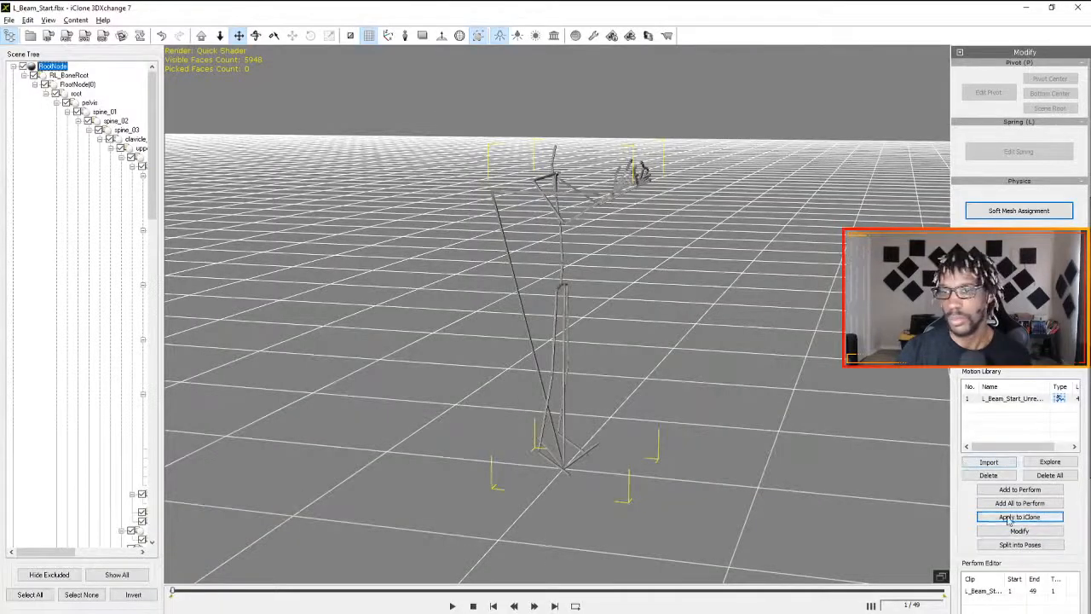
- Switch to iClone, move the playhead to frame 50 at the end of the L_Beam_Start clip, and return to 3DXchange
{"action": "key", "text": "alt+Tab"}
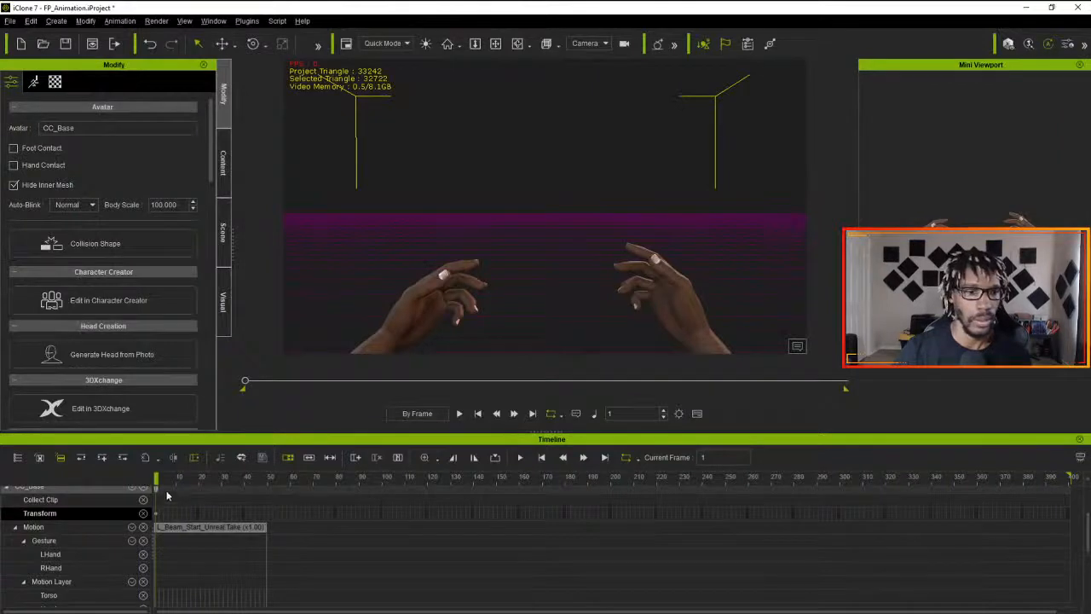
{"action": "left_click_drag", "start_coordinate": [156, 479], "coordinate": [267, 487]}
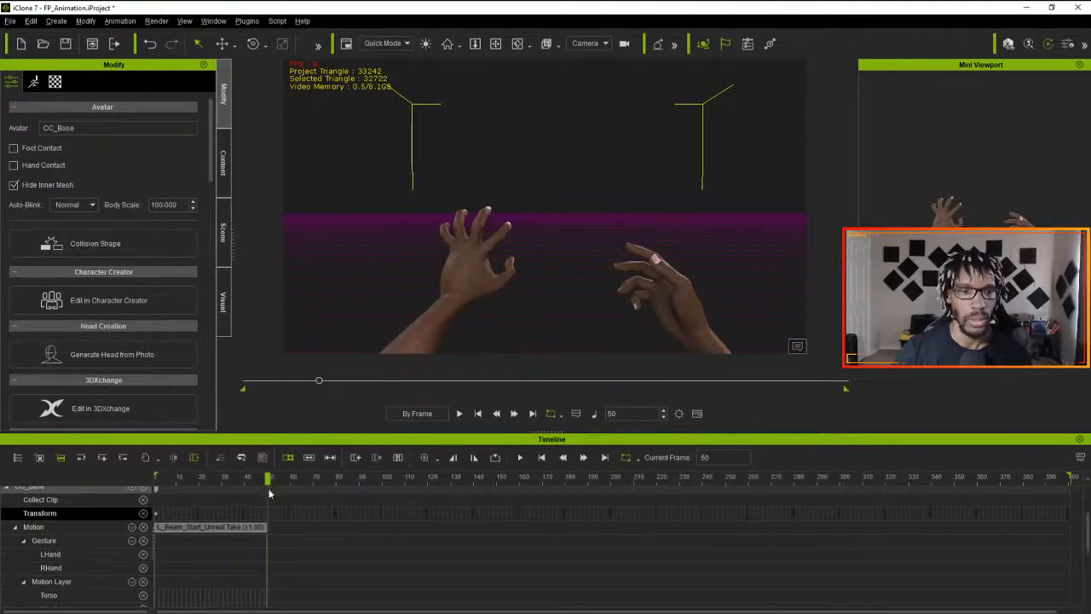
{"action": "key", "text": "alt+Tab"}
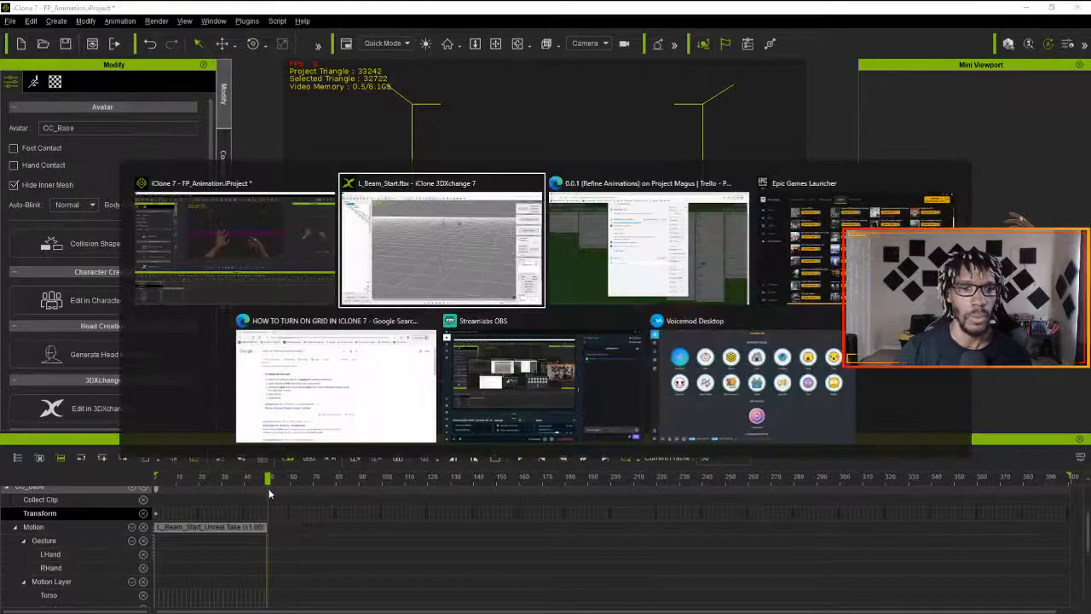
{"action": "left_click", "coordinate": [396, 272]}
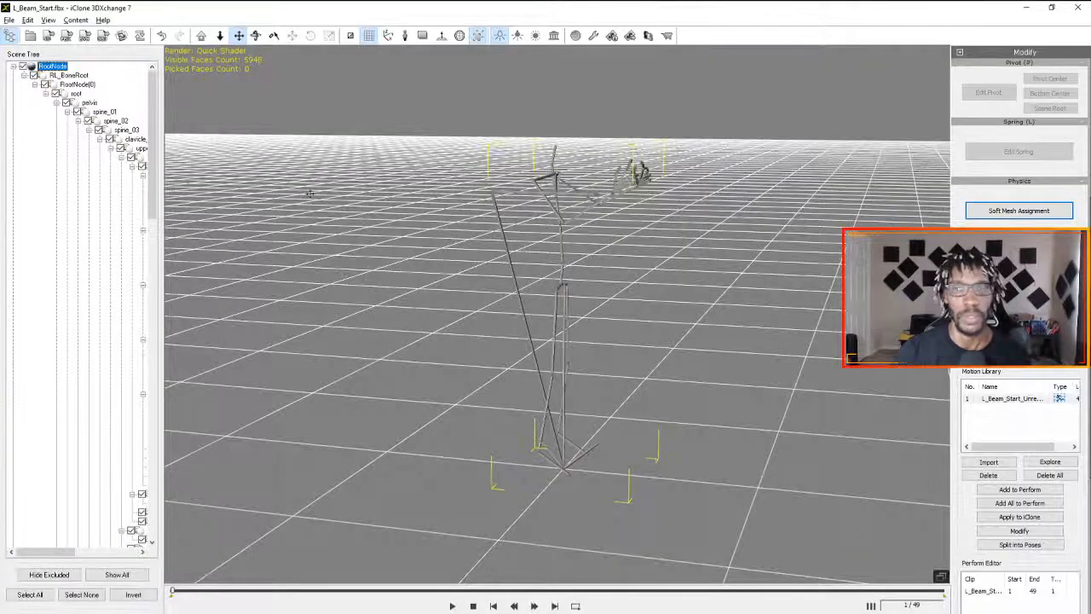
- Open L_Beam_Loop from Animations To Edit, discarding the current data without exporting, and import its animation
{"action": "left_click", "coordinate": [30, 38]}
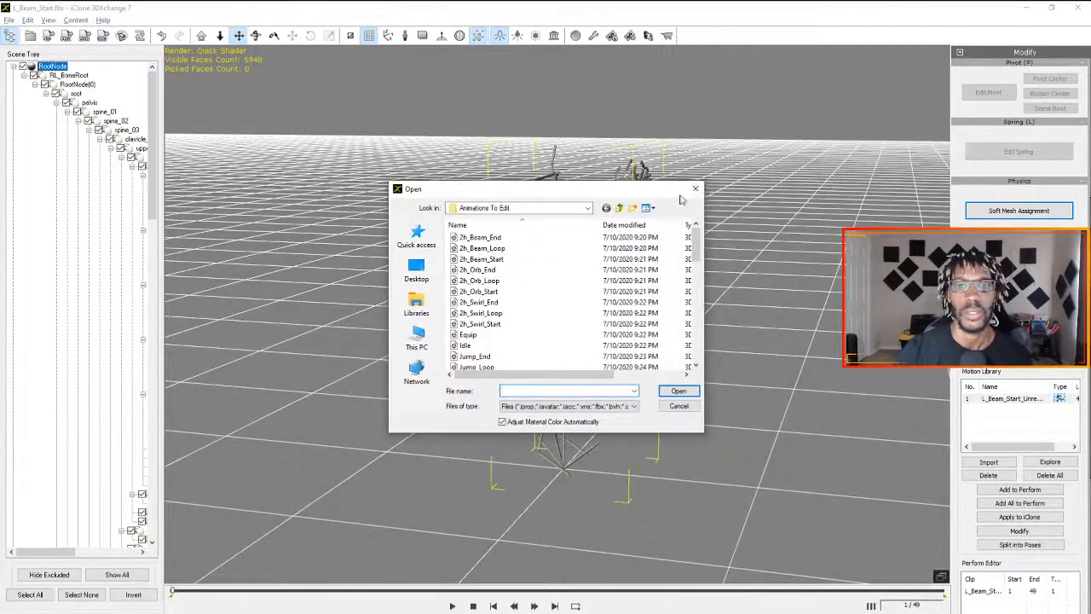
{"action": "scroll", "coordinate": [501, 280], "scroll_direction": "down", "scroll_amount": 4}
{"action": "scroll", "coordinate": [501, 281], "scroll_direction": "down", "scroll_amount": 2}
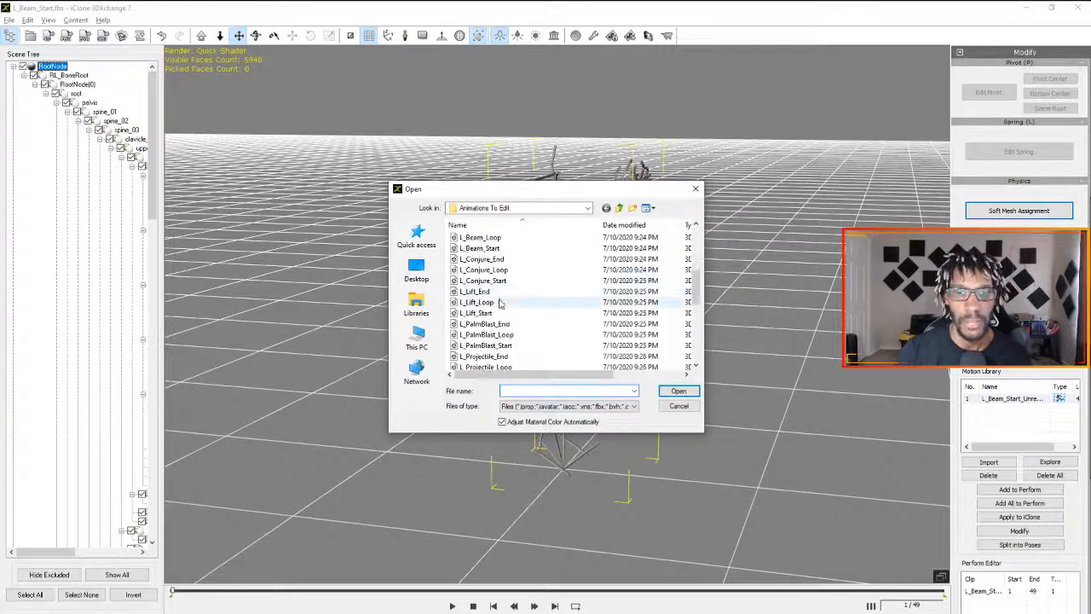
{"action": "scroll", "coordinate": [501, 328], "scroll_direction": "up", "scroll_amount": 2}
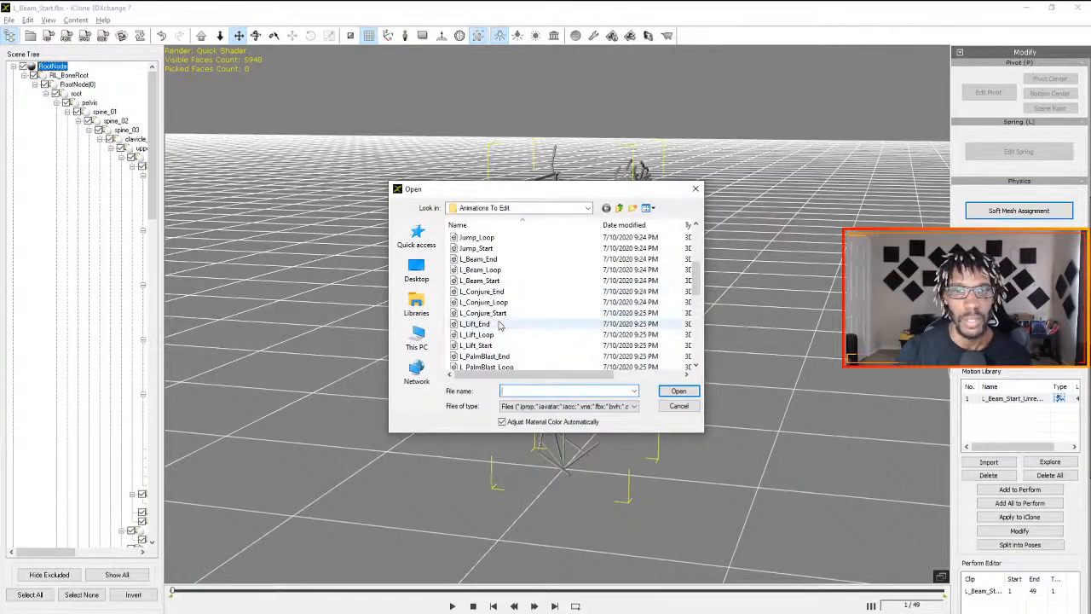
{"action": "double_click", "coordinate": [492, 274]}
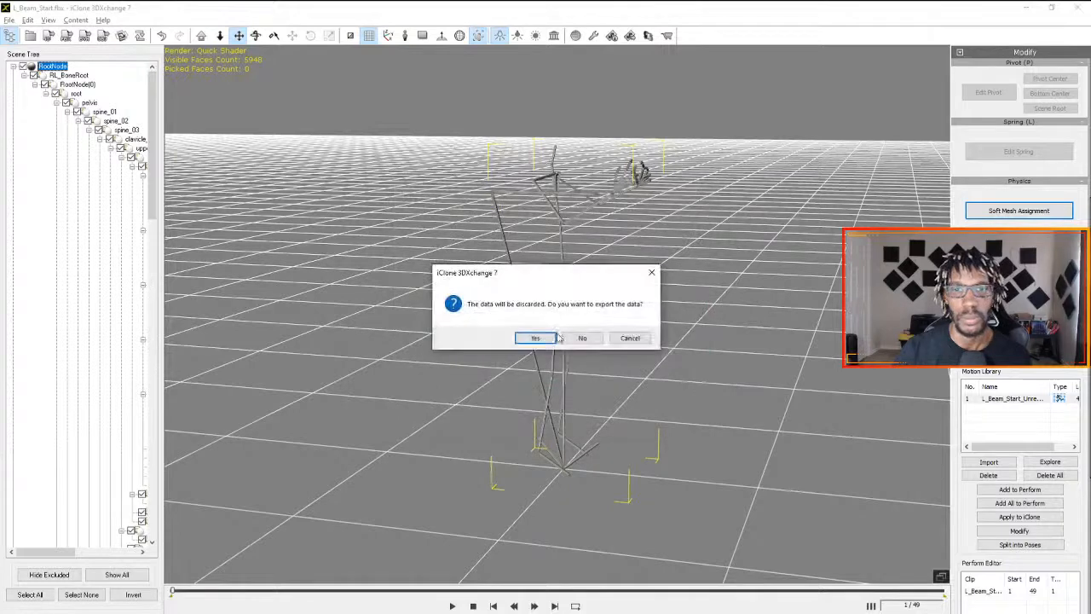
{"action": "left_click", "coordinate": [579, 338]}
{"action": "left_click", "coordinate": [518, 376]}
{"action": "left_click", "coordinate": [582, 386]}
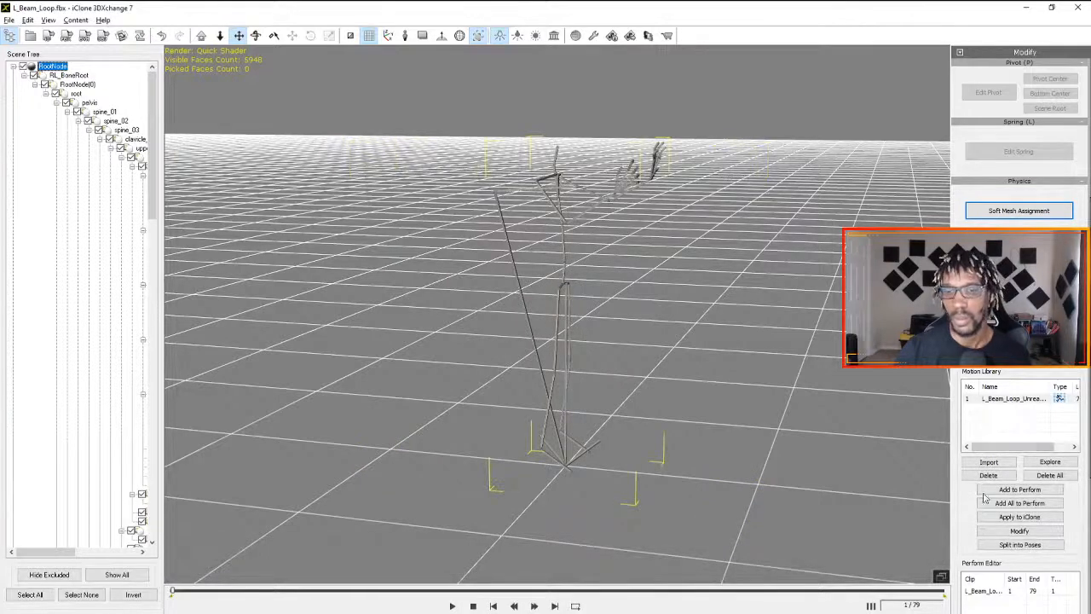
- Play the L_Beam_Loop motion through, apply it from the Motion Library to iClone, and switch to iClone
{"action": "left_click", "coordinate": [453, 606]}
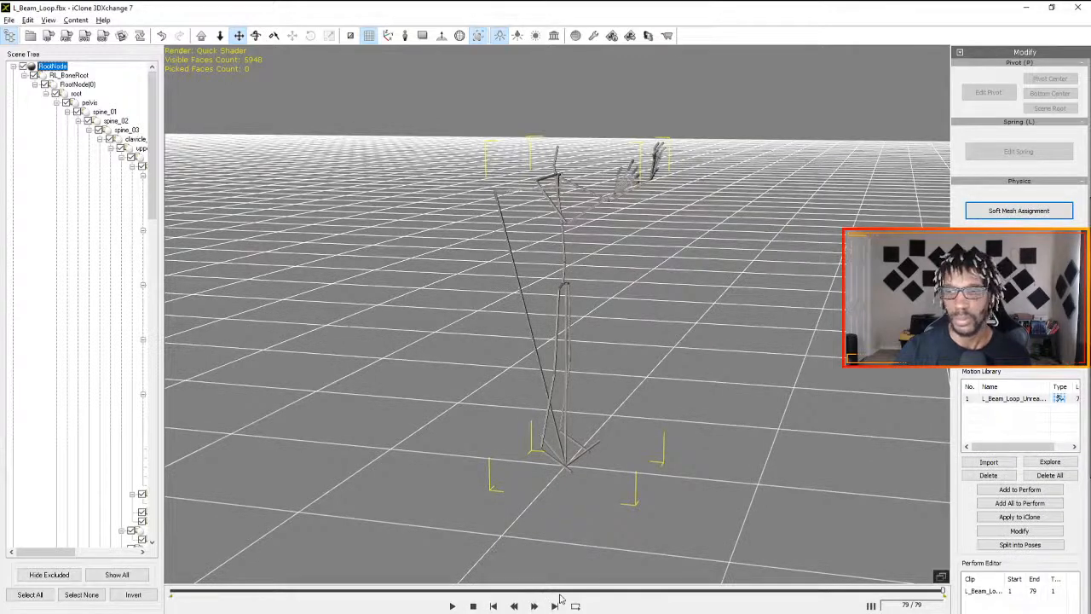
{"action": "left_click", "coordinate": [1011, 523]}
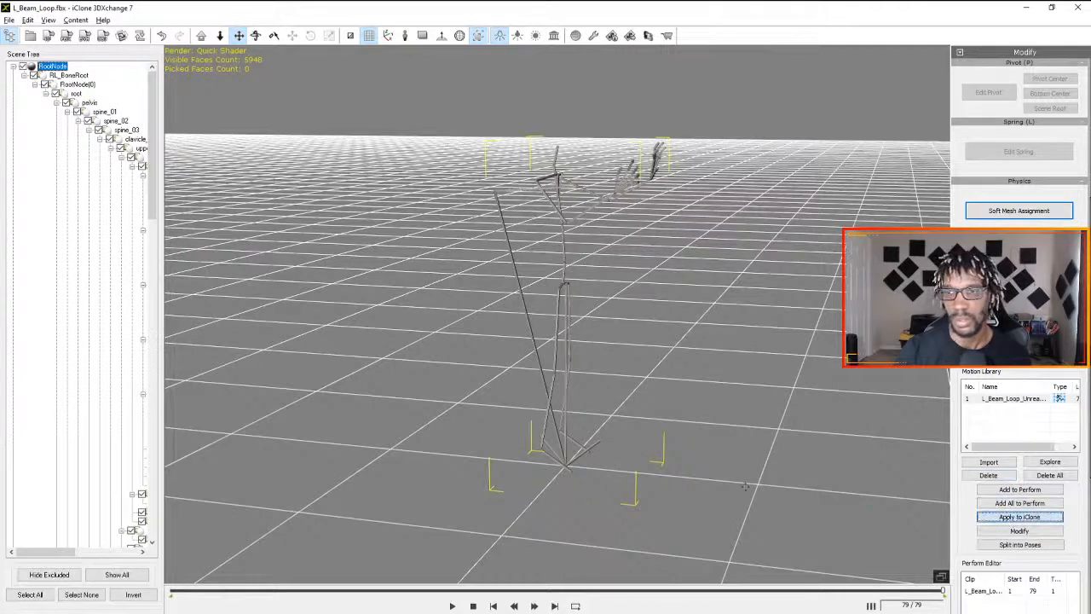
{"action": "key", "text": "alt+Tab"}
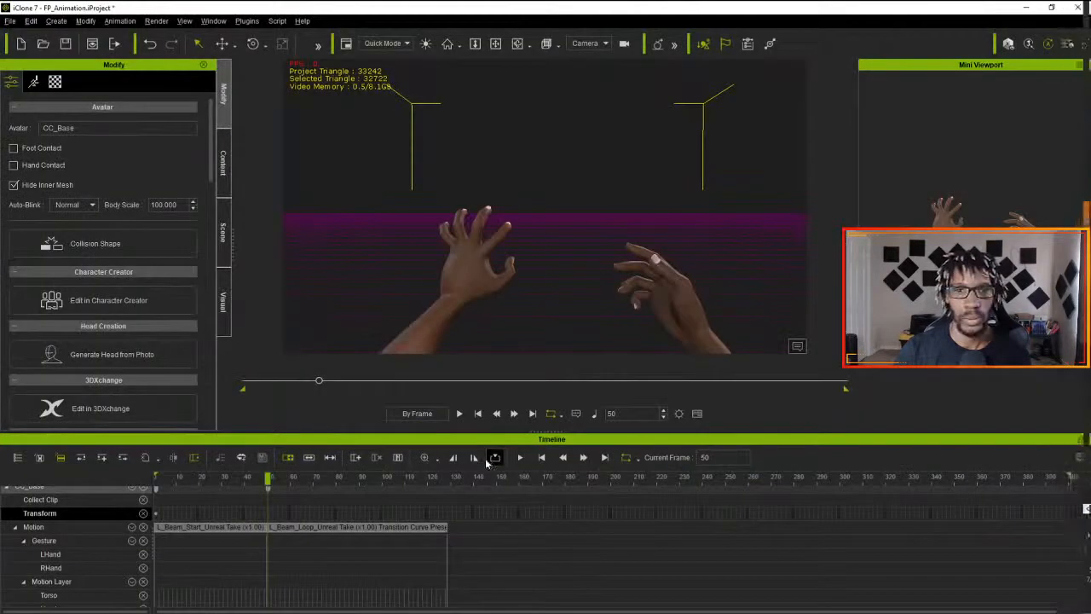
- Play the combined L_Beam_Start and L_Beam_Loop clips repeatedly from frame 1 to examine the transition between them
{"action": "left_click_drag", "start_coordinate": [261, 479], "coordinate": [157, 479]}
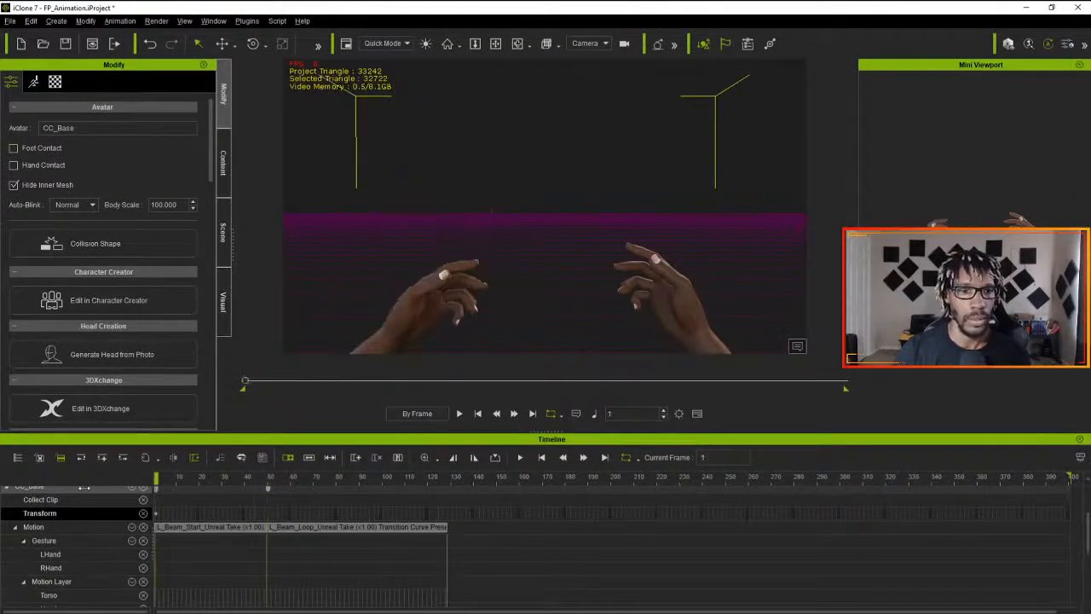
{"action": "left_click", "coordinate": [460, 414]}
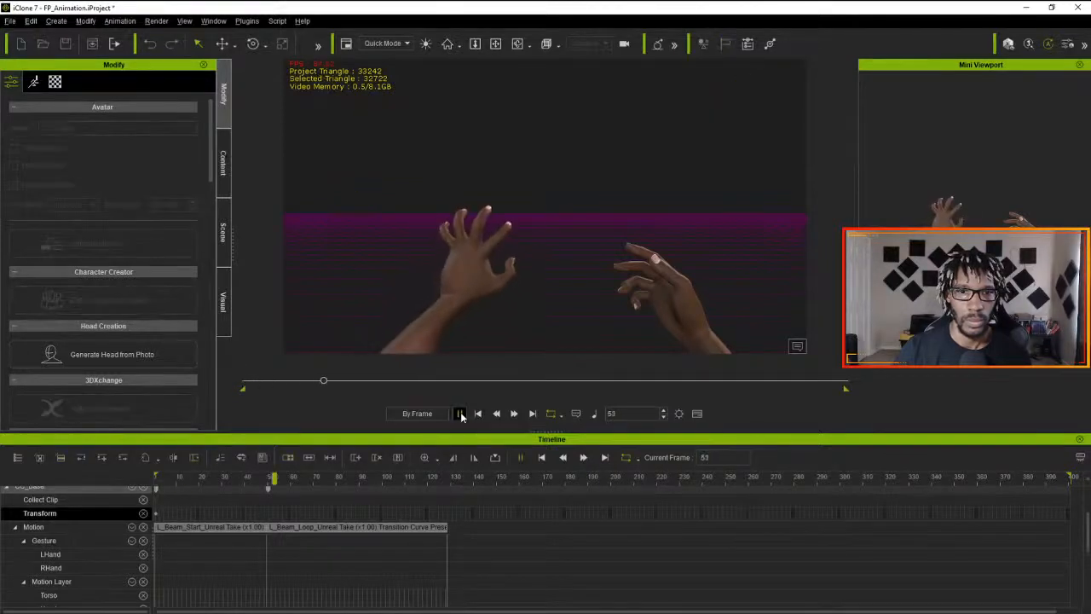
{"action": "left_click", "coordinate": [459, 414]}
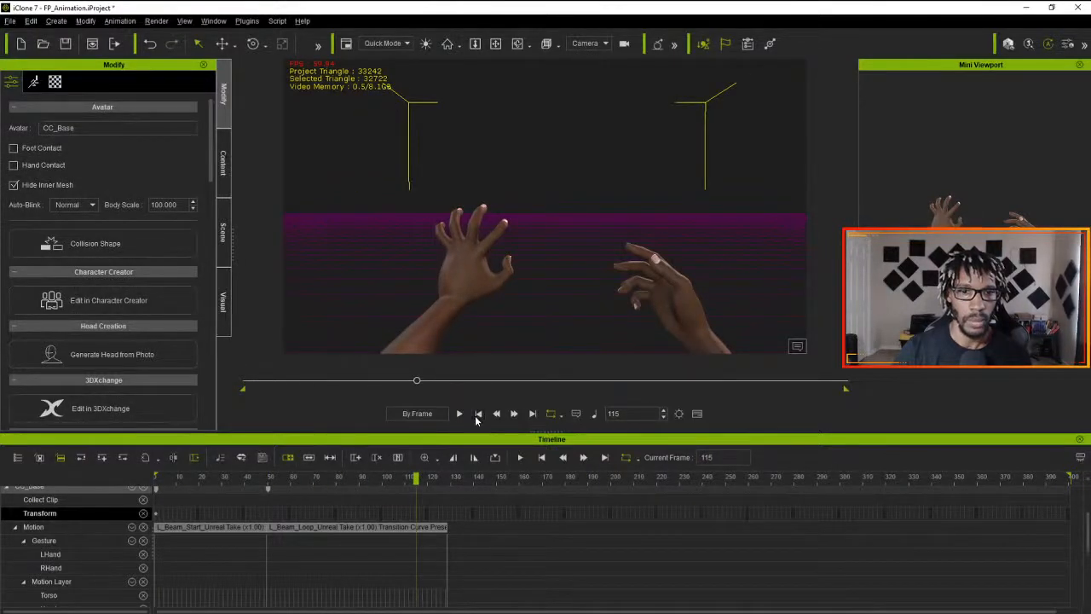
{"action": "left_click", "coordinate": [289, 527]}
{"action": "left_click_drag", "start_coordinate": [289, 526], "coordinate": [291, 526]}
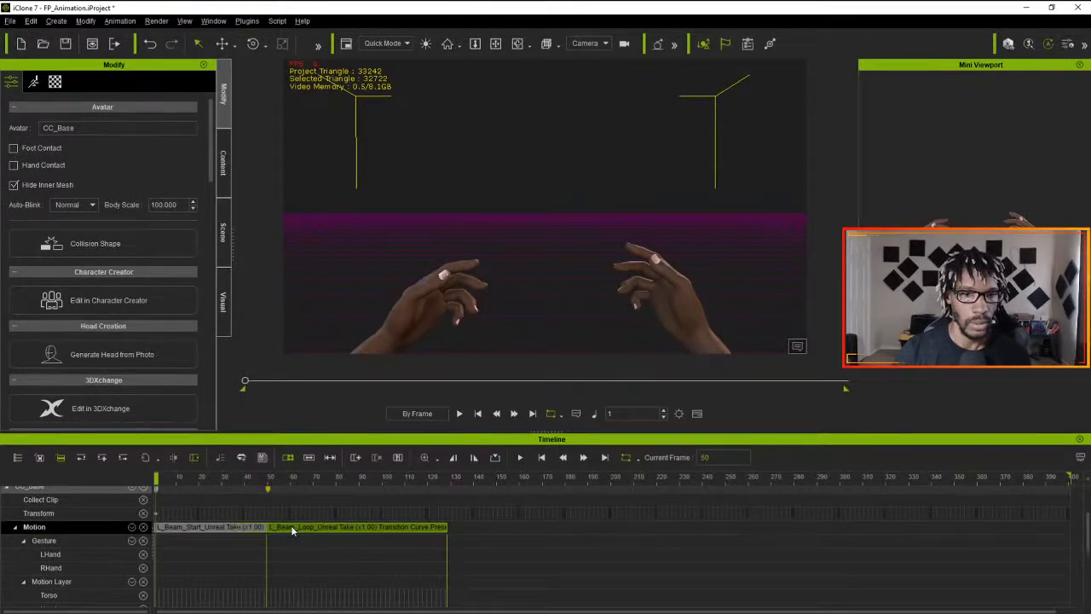
{"action": "left_click", "coordinate": [459, 413]}
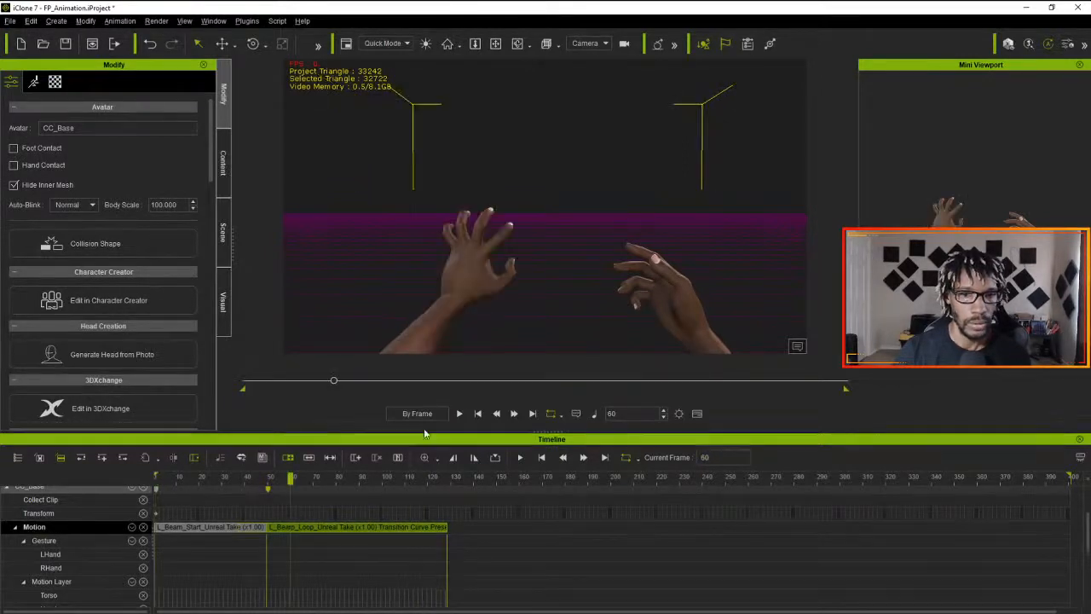
{"action": "left_click", "coordinate": [477, 415]}
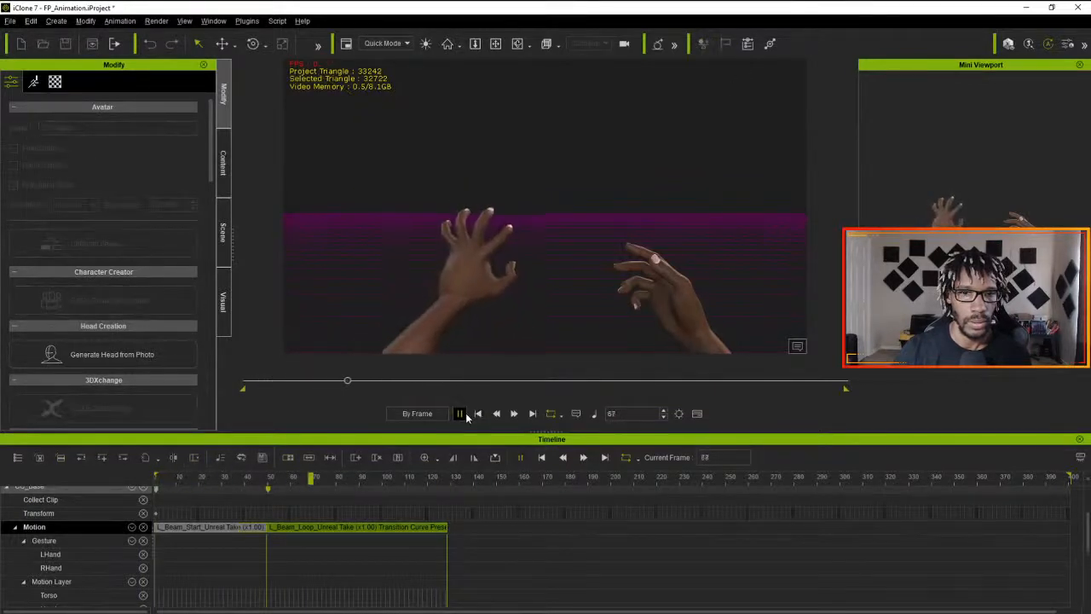
{"action": "left_click", "coordinate": [474, 414]}
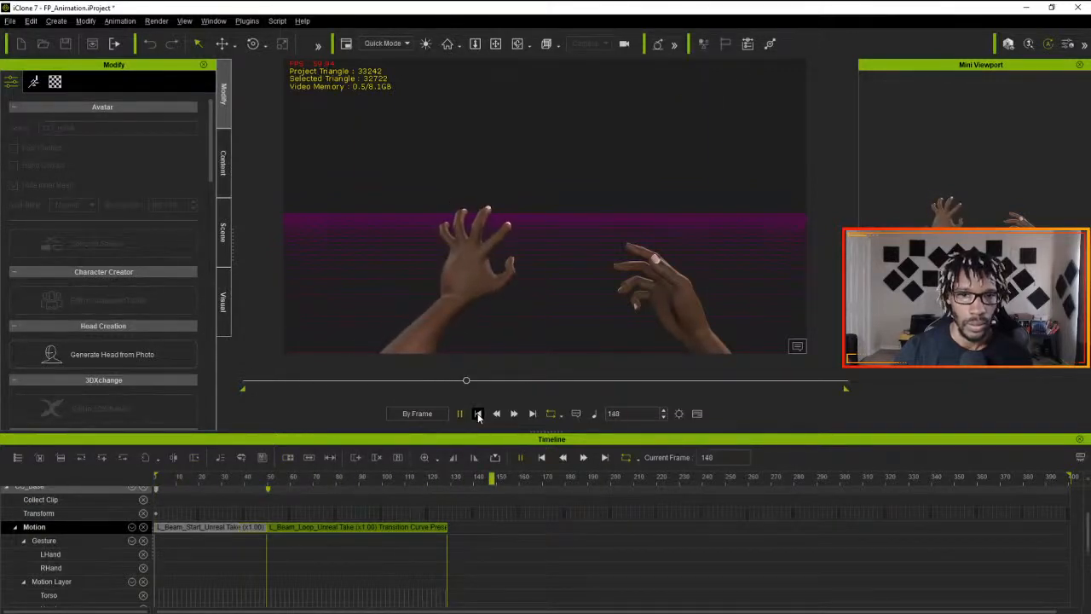
{"action": "left_click", "coordinate": [477, 415]}
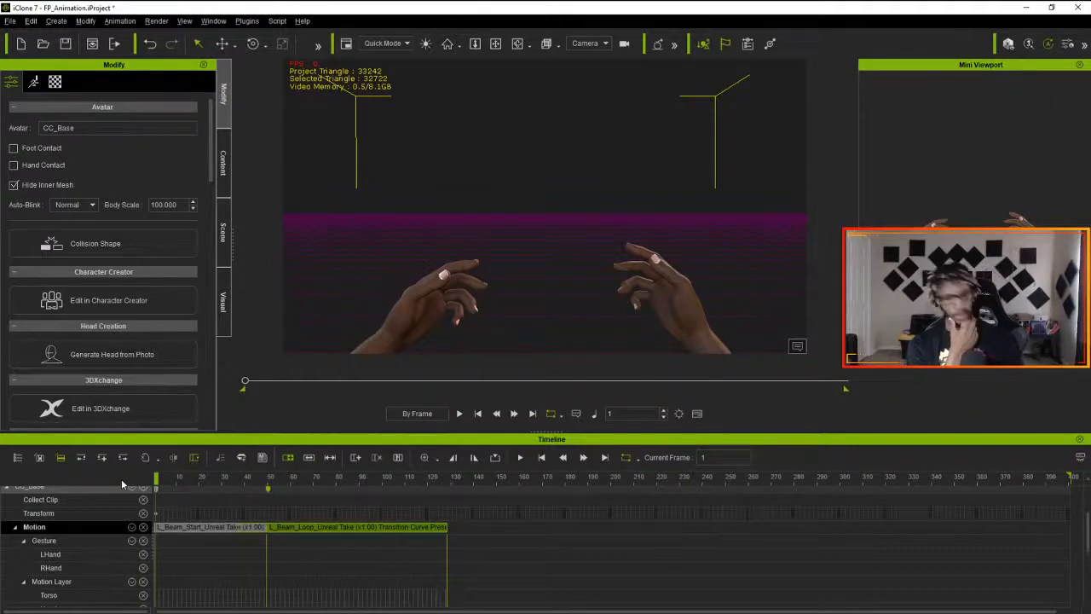
- Save the project, and move the L_Beam_Loop clip away from L_Beam_Start on the Motion track to about frame 149
{"action": "key", "text": "ctrl+s"}
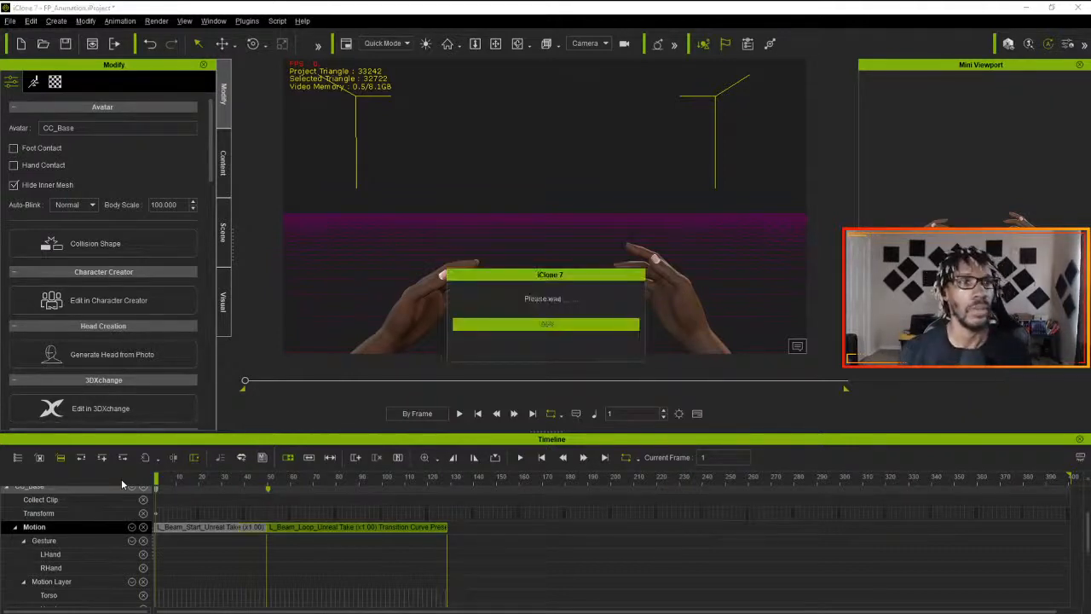
{"action": "left_click", "coordinate": [198, 529]}
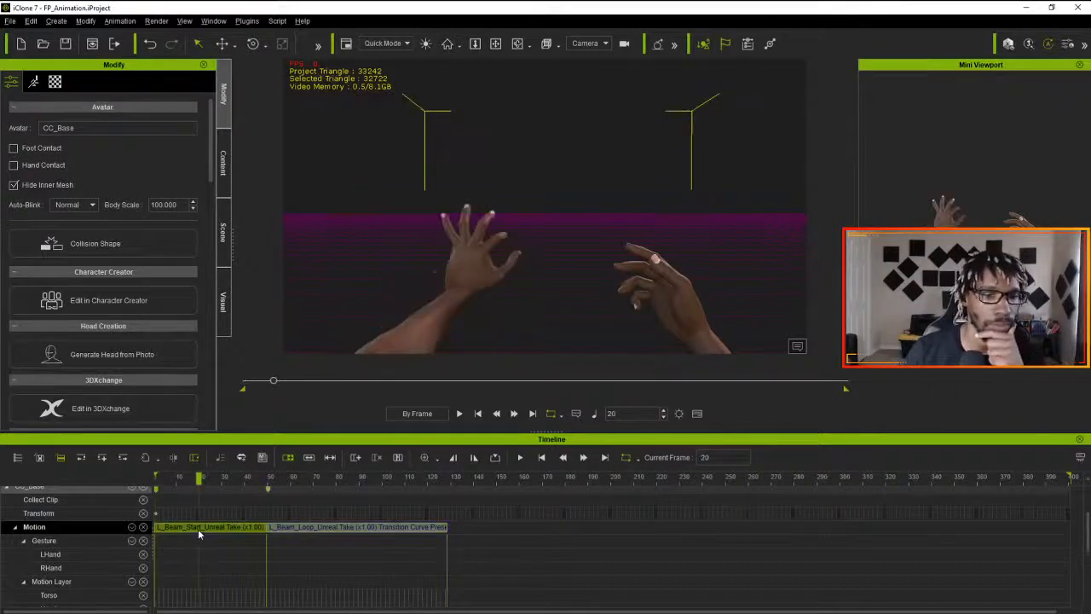
{"action": "left_click_drag", "start_coordinate": [185, 481], "coordinate": [206, 487]}
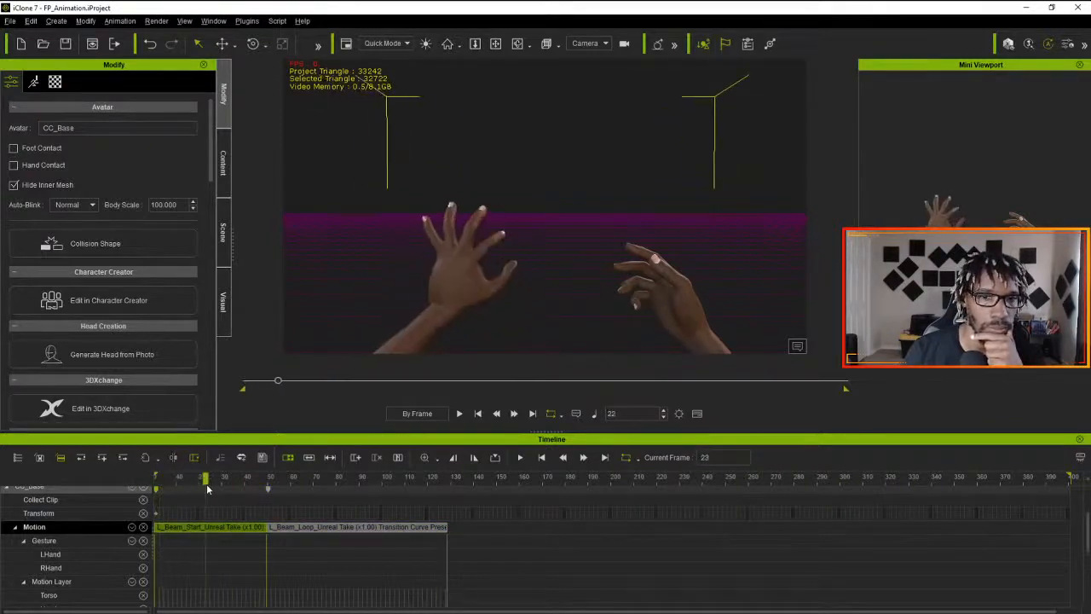
{"action": "left_click_drag", "start_coordinate": [346, 537], "coordinate": [571, 537]}
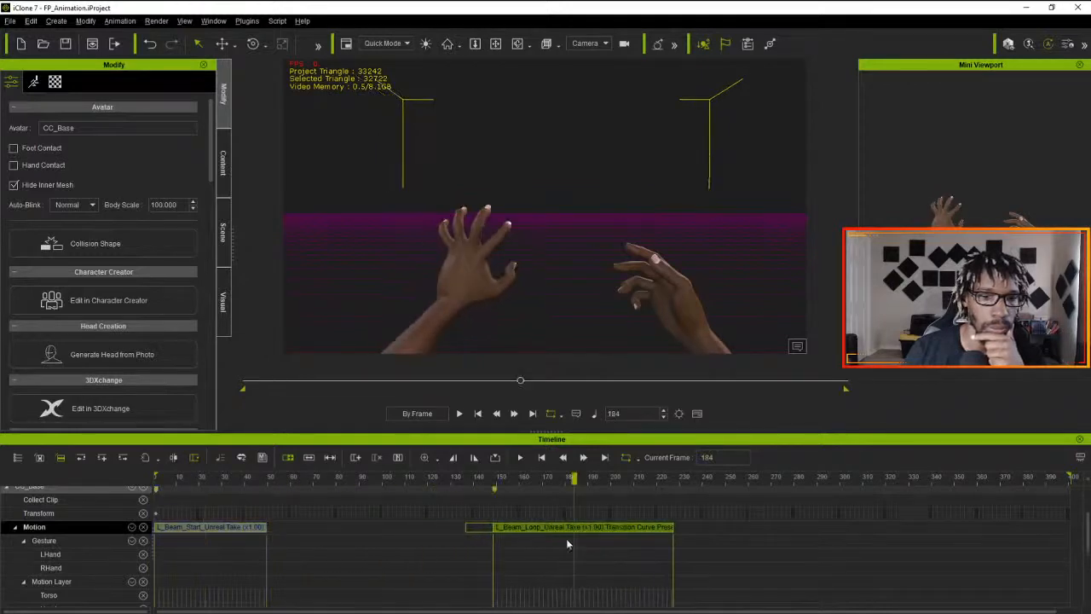
- Limit the playback range to the L_Beam_Start clip, ending at about frame 50, and scrub from frame 1 to 19
{"action": "left_click_drag", "start_coordinate": [193, 479], "coordinate": [120, 476]}
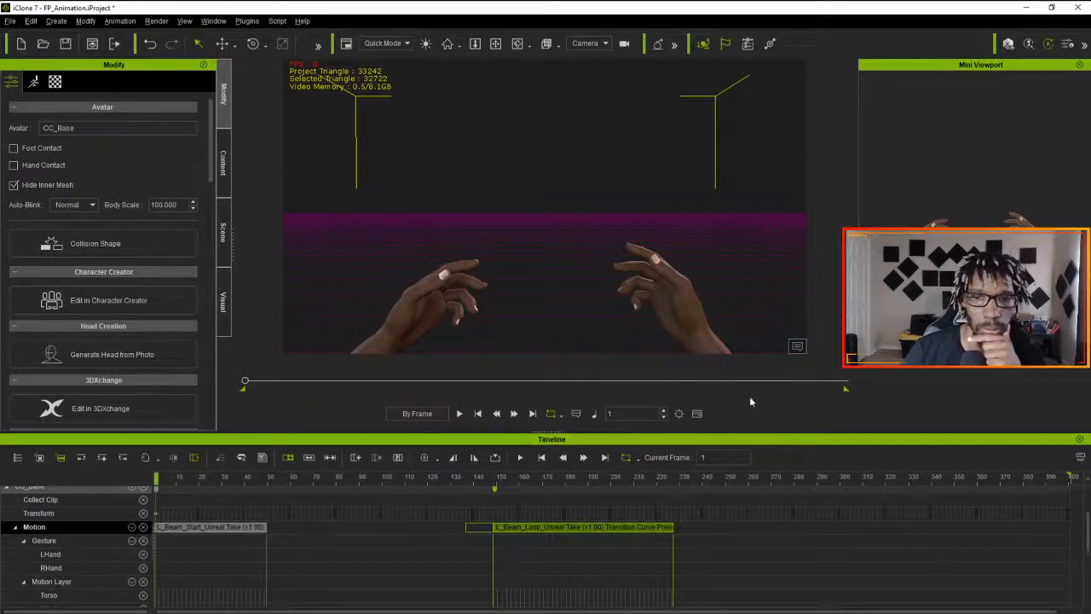
{"action": "left_click_drag", "start_coordinate": [844, 390], "coordinate": [321, 416]}
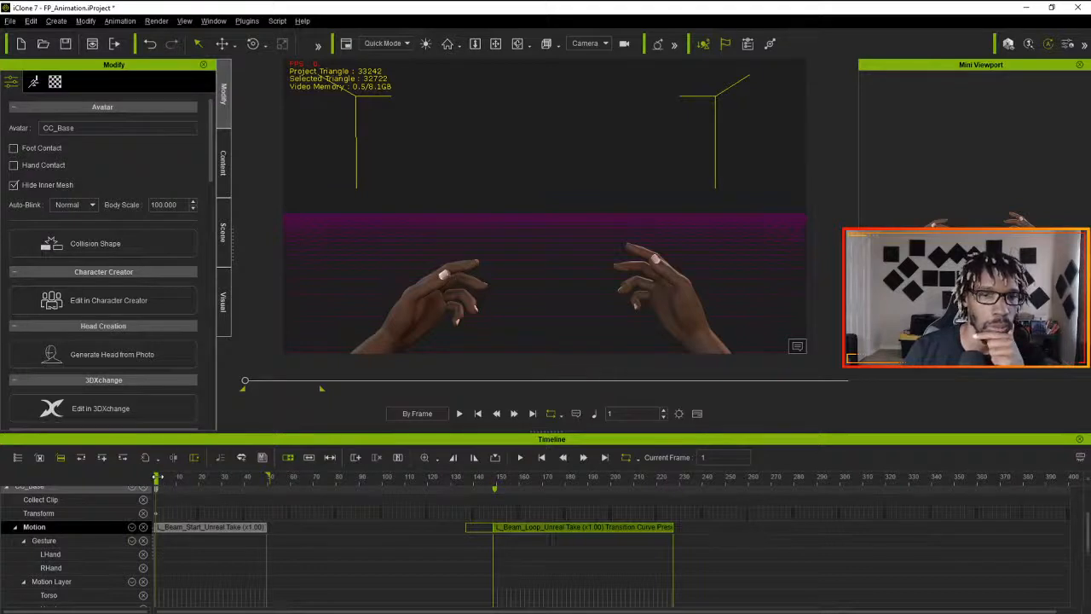
{"action": "left_click_drag", "start_coordinate": [157, 479], "coordinate": [197, 479]}
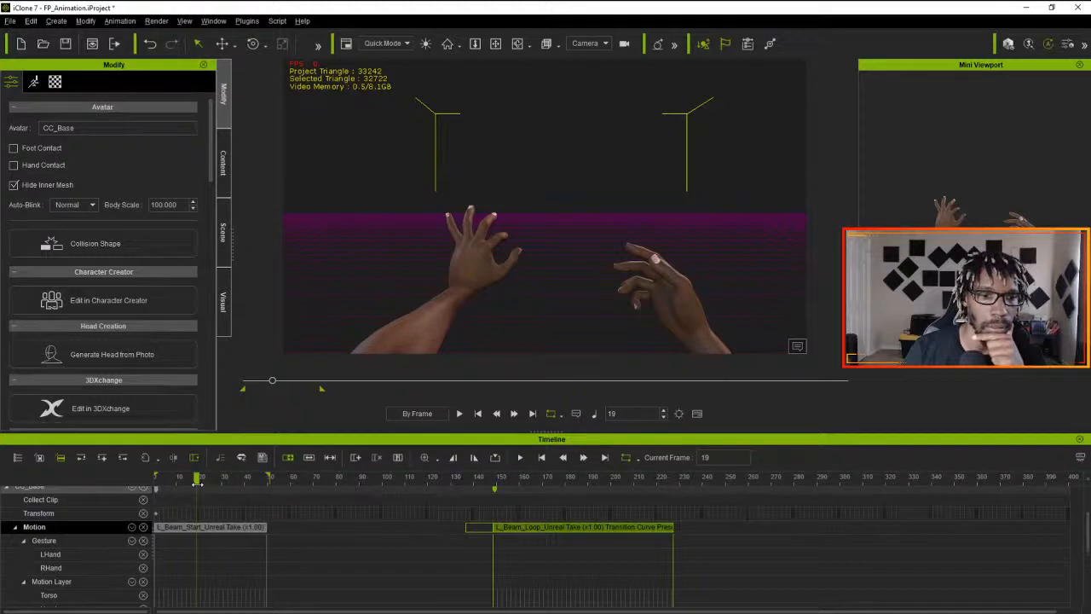
- Sample the L_Beam_Start motion clip into editable keys on its motion layer
{"action": "left_click", "coordinate": [213, 528]}
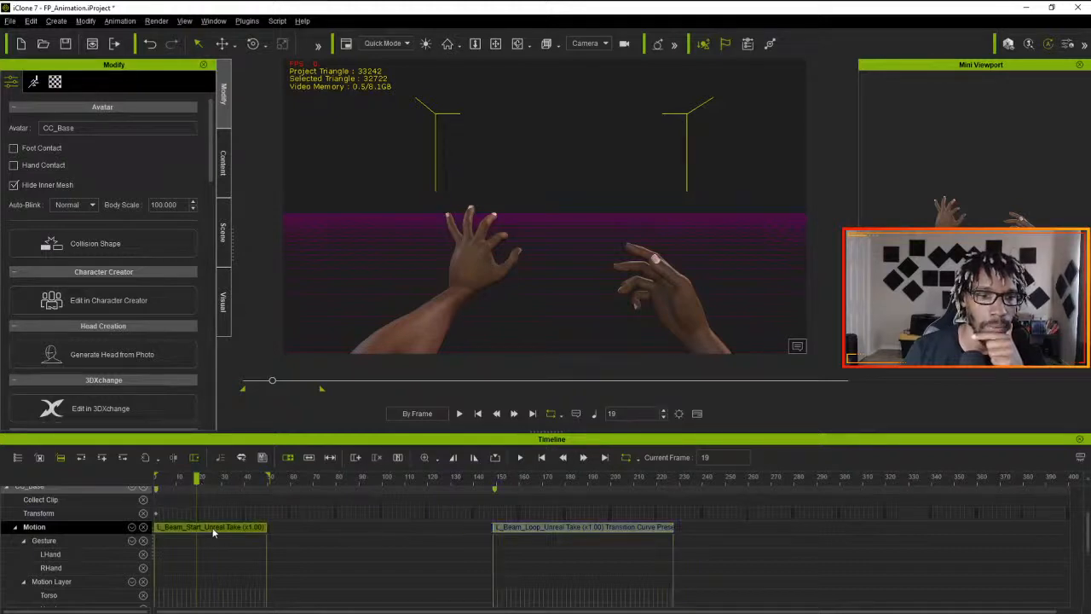
{"action": "right_click", "coordinate": [214, 527]}
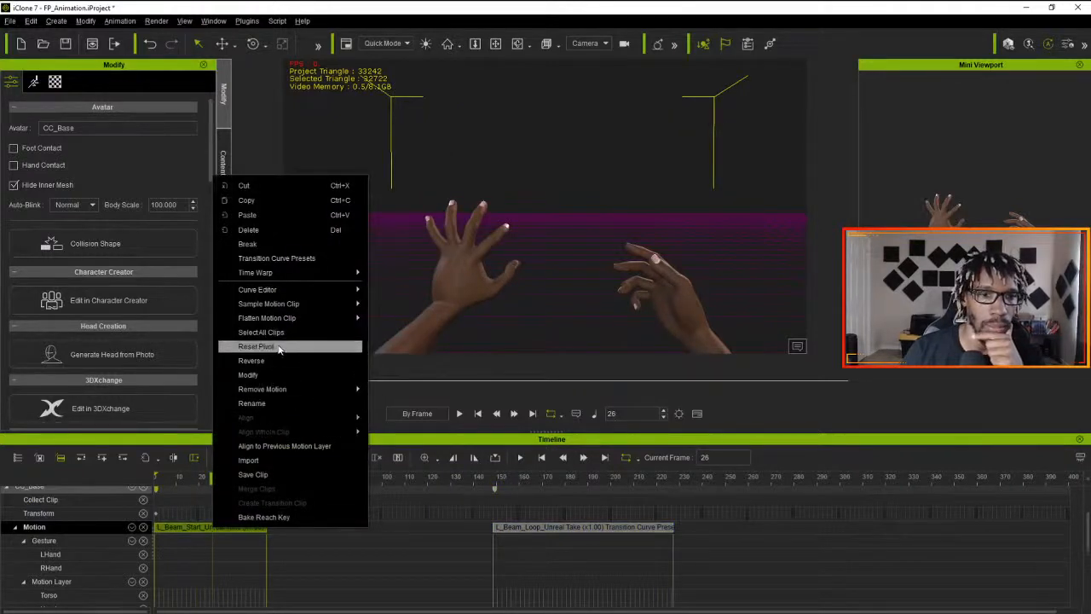
{"action": "mouse_move", "coordinate": [282, 317]}
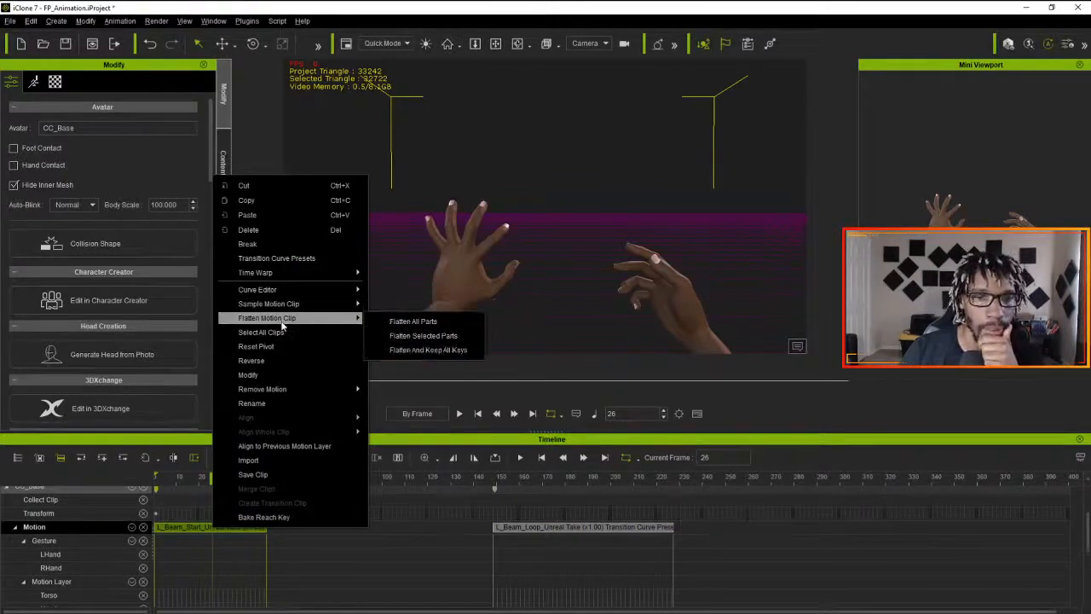
{"action": "left_click", "coordinate": [419, 307]}
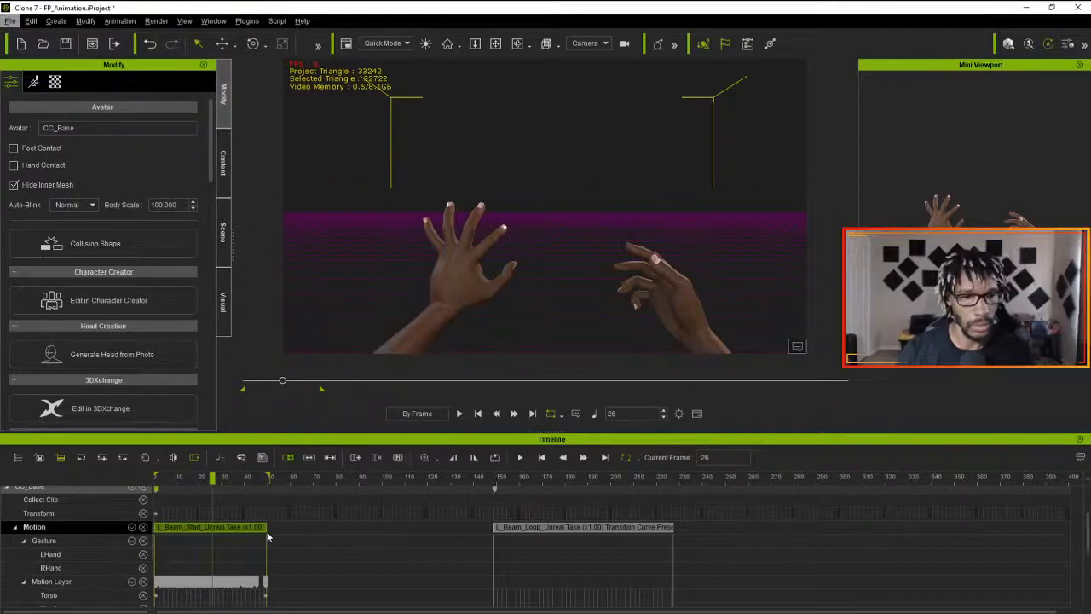
- Step through the sampled L_Beam_Start clip from frame 8 to around frame 19 to examine the left hand's opening movement
{"action": "scroll", "coordinate": [268, 527], "scroll_direction": "up", "scroll_amount": 3}
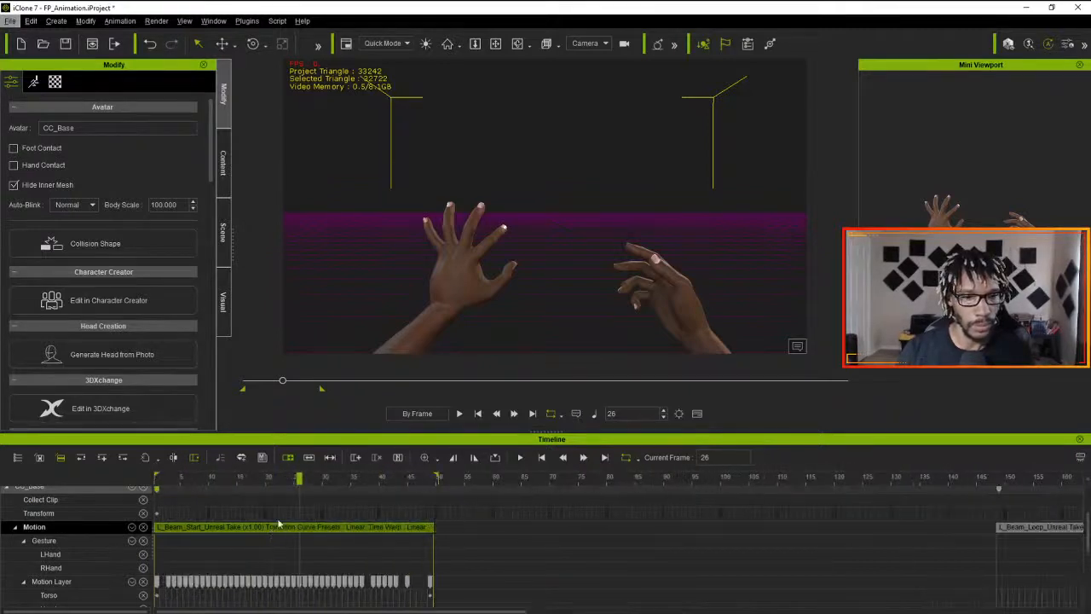
{"action": "left_click_drag", "start_coordinate": [300, 480], "coordinate": [195, 506]}
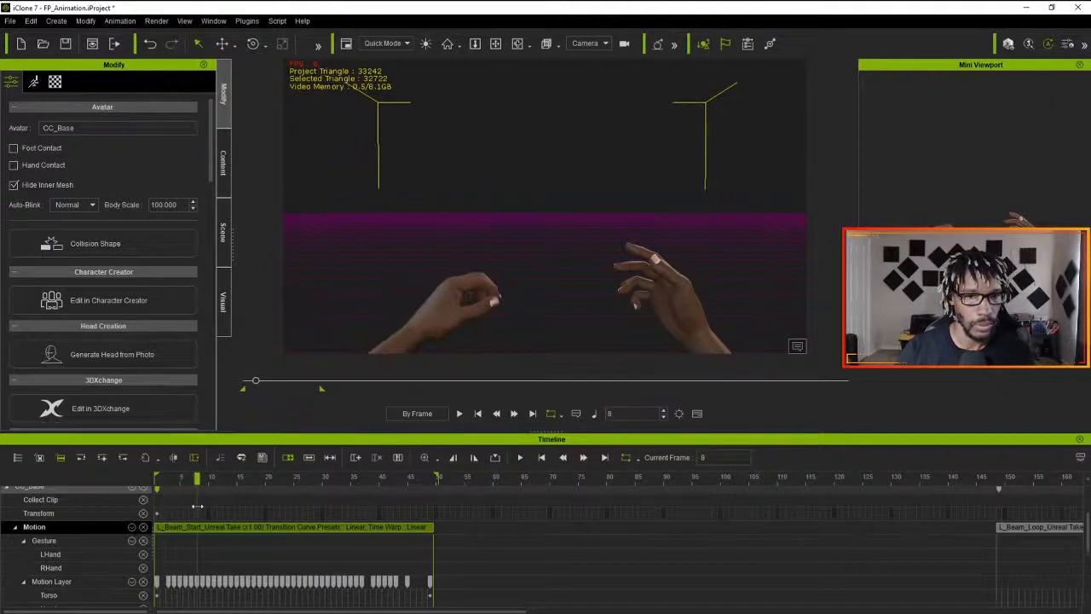
{"action": "left_click", "coordinate": [513, 413]}
{"action": "left_click", "coordinate": [514, 413]}
{"action": "left_click", "coordinate": [514, 413]}
{"action": "left_click", "coordinate": [513, 414]}
{"action": "left_click", "coordinate": [514, 414]}
{"action": "left_click", "coordinate": [514, 413]}
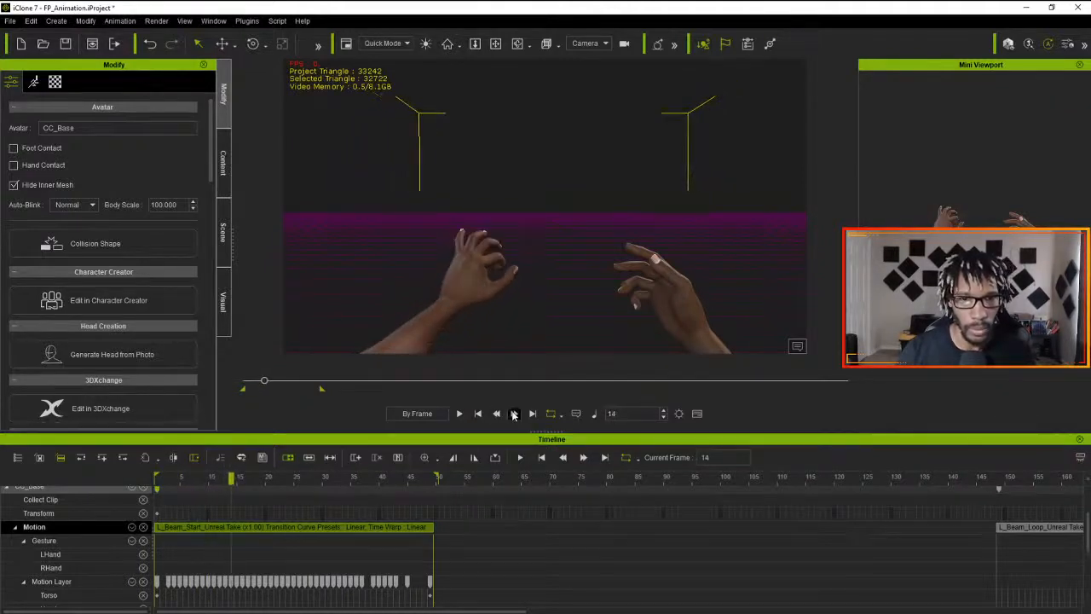
{"action": "left_click", "coordinate": [514, 414]}
{"action": "left_click", "coordinate": [514, 413]}
{"action": "left_click", "coordinate": [514, 413]}
{"action": "left_click", "coordinate": [514, 414]}
{"action": "left_click", "coordinate": [514, 413]}
{"action": "left_click", "coordinate": [514, 413]}
{"action": "left_click", "coordinate": [497, 413]}
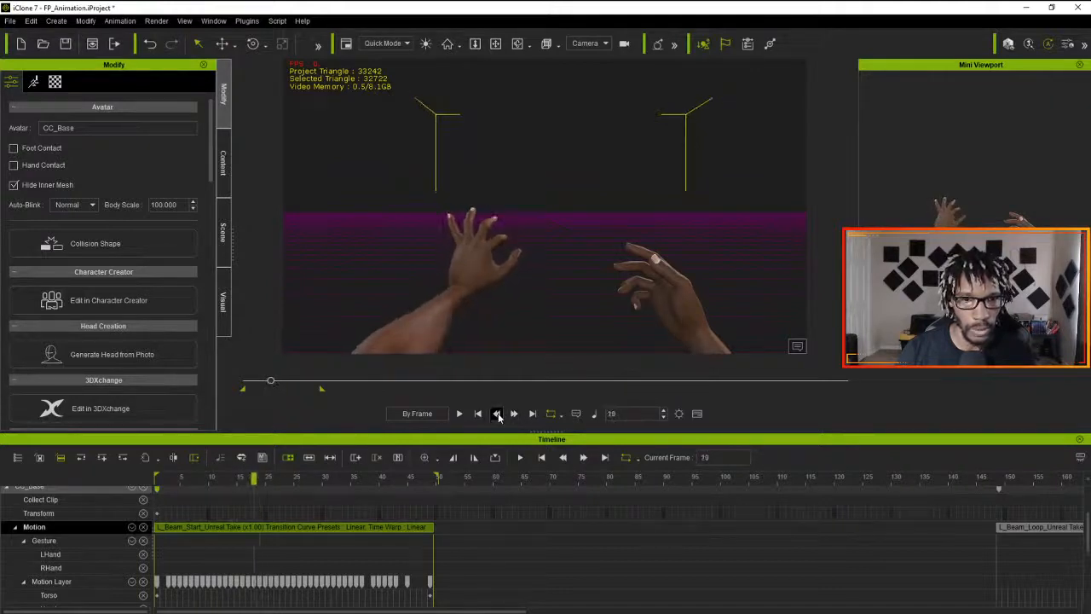
- Set the viewport to the Preview camera with the playhead at frame 19 and view the whole avatar from its left side
{"action": "left_click", "coordinate": [514, 415]}
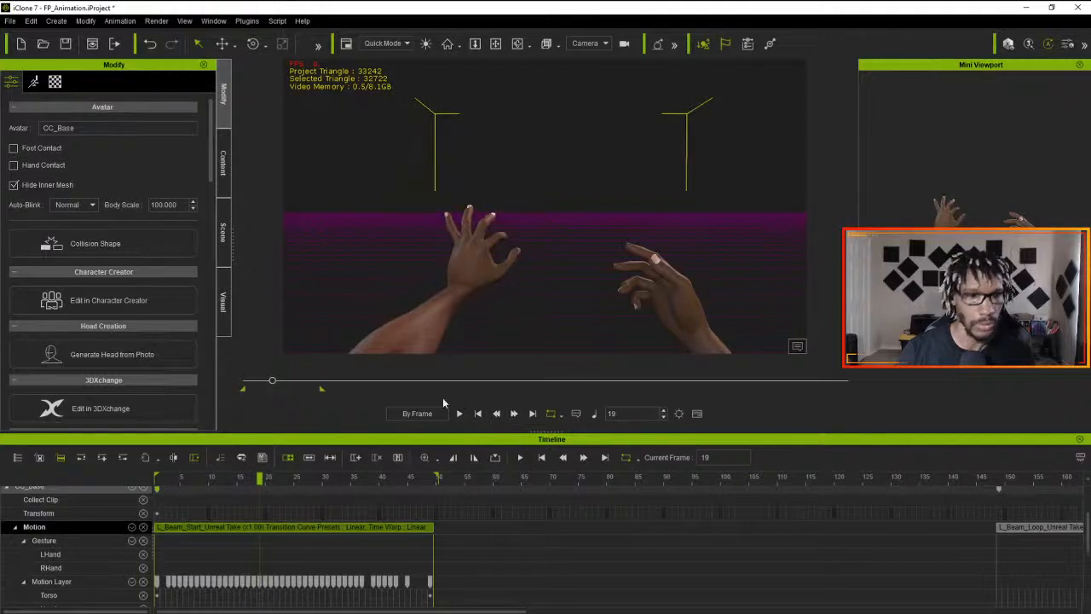
{"action": "left_click", "coordinate": [599, 44]}
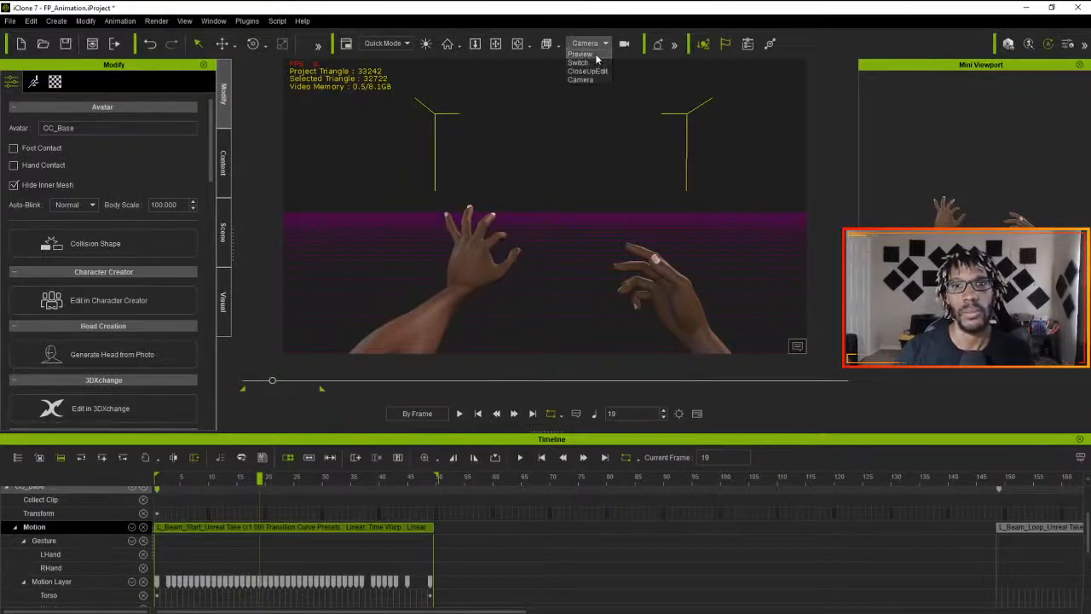
{"action": "left_click", "coordinate": [595, 56]}
{"action": "right_click_drag", "start_coordinate": [590, 180], "coordinate": [609, 303]}
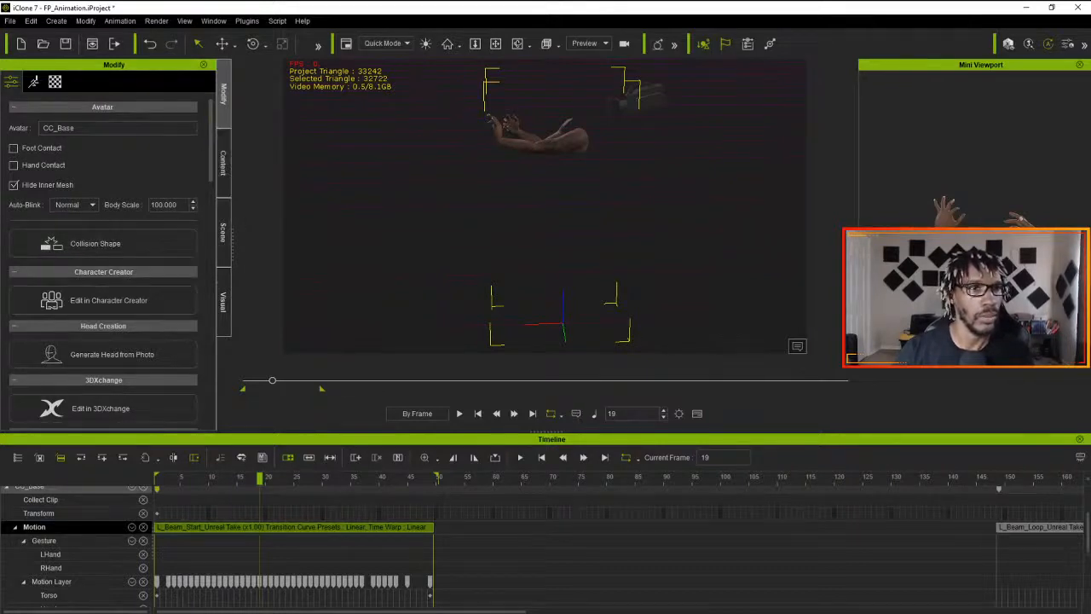
- Start editing the avatar's motion layer at frame 19 and select the left forearm bone for moving, framed closely from the side
{"action": "left_click", "coordinate": [33, 81]}
{"action": "left_click", "coordinate": [123, 213]}
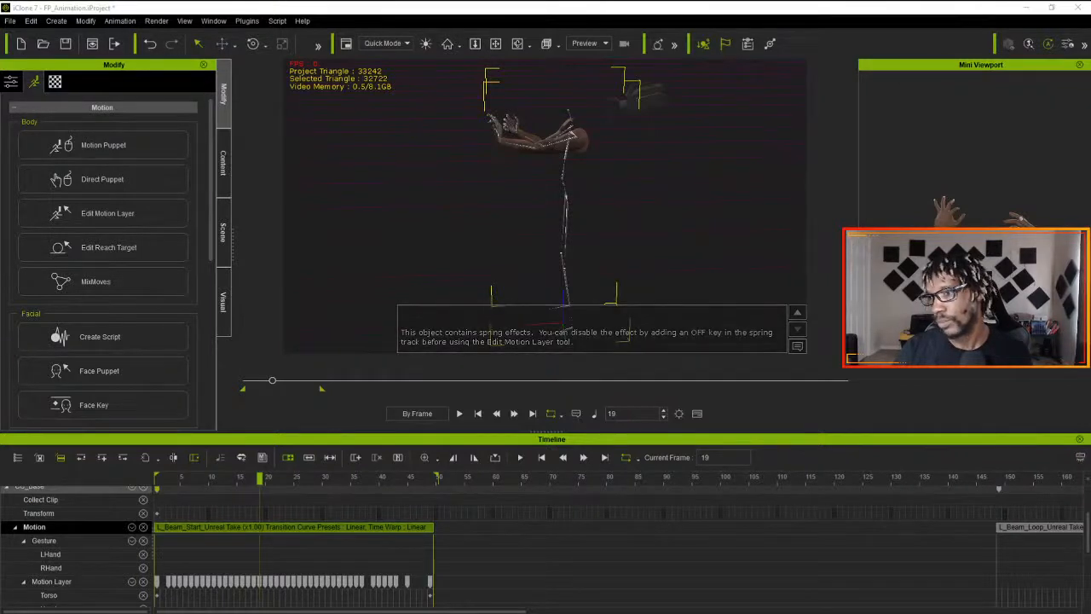
{"action": "left_click", "coordinate": [526, 147]}
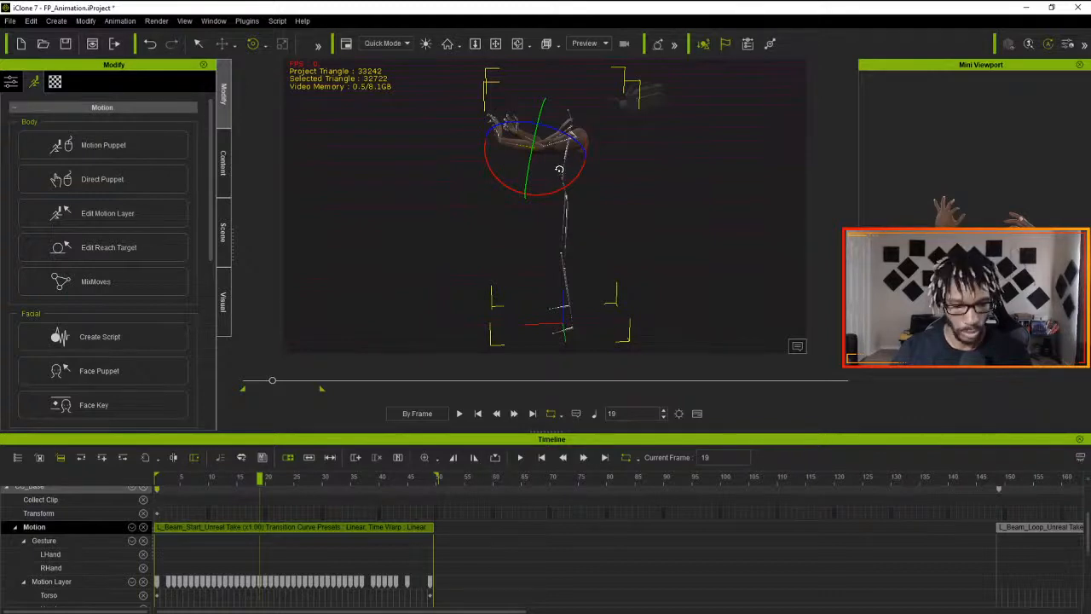
{"action": "key", "text": "d"}
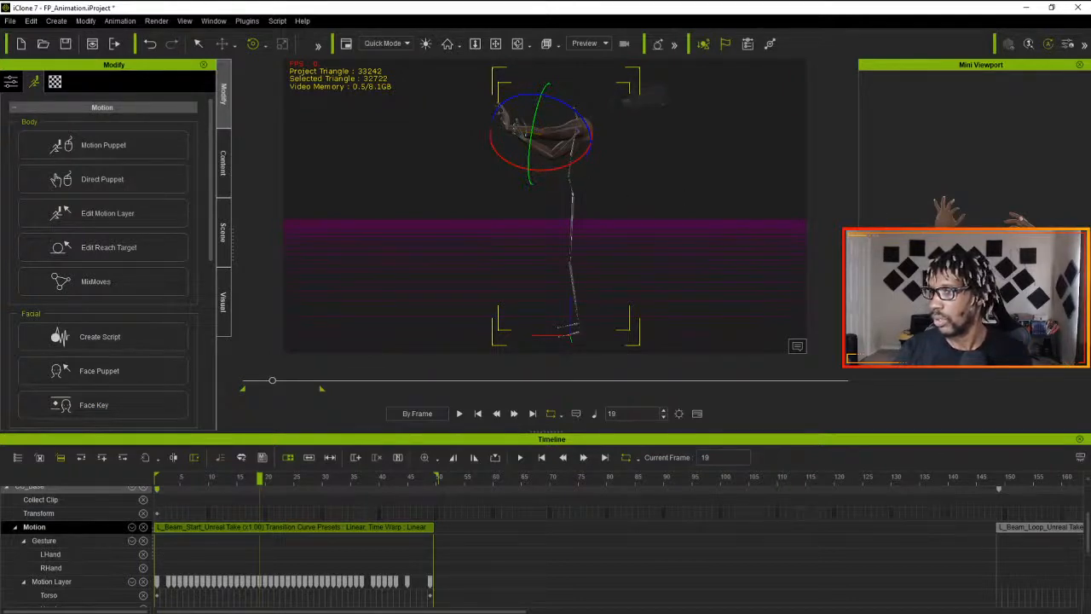
{"action": "key", "text": "n"}
{"action": "left_click", "coordinate": [538, 139]}
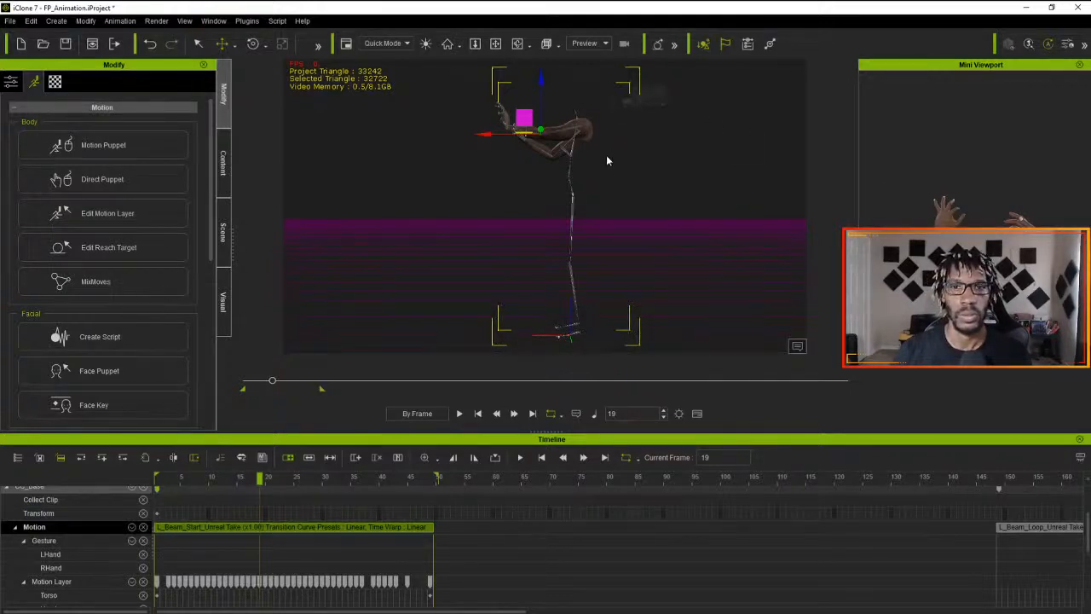
{"action": "key", "text": "f"}
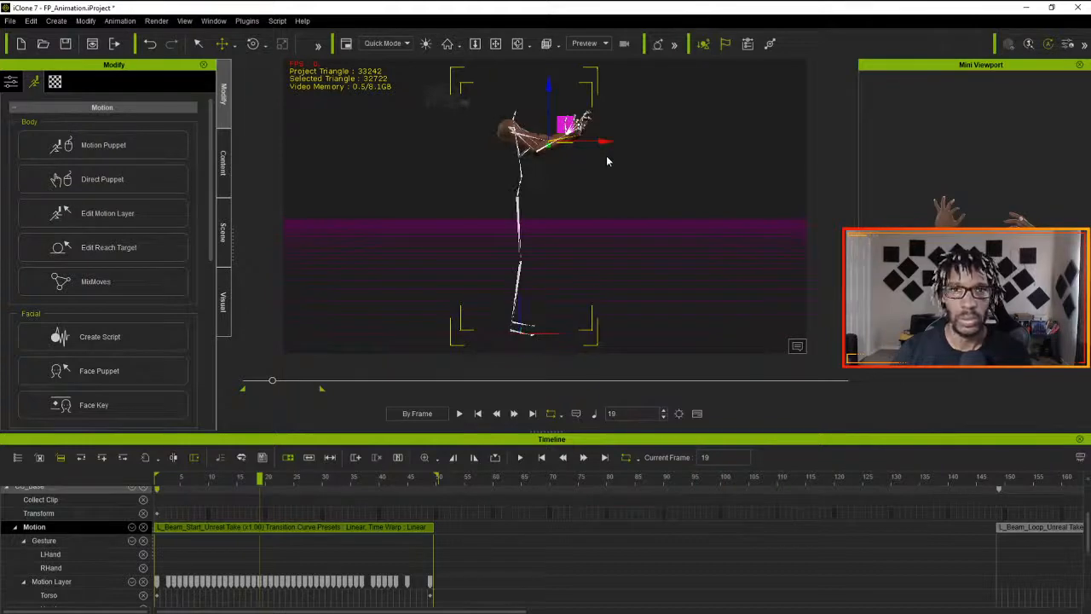
{"action": "right_click_drag", "start_coordinate": [605, 165], "coordinate": [701, 117], "text": "alt"}
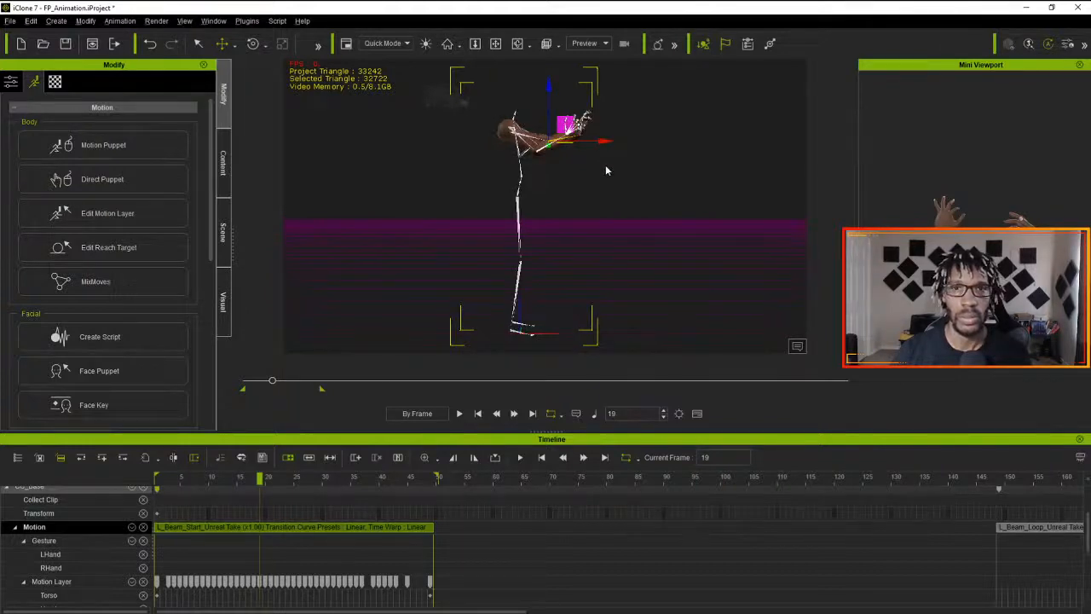
{"action": "middle_click_drag", "start_coordinate": [702, 119], "coordinate": [620, 222], "text": "alt"}
{"action": "left_click_drag", "start_coordinate": [620, 222], "coordinate": [613, 277], "text": "alt"}
{"action": "right_click_drag", "start_coordinate": [614, 277], "coordinate": [594, 222], "text": "alt"}
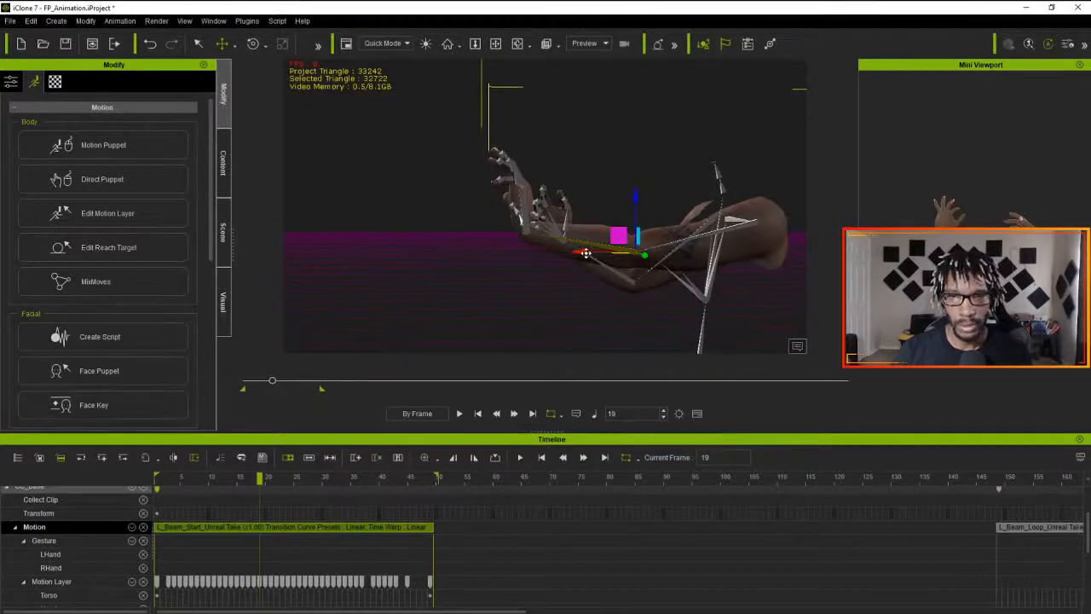
- Try moving the left forearm forward at frame 19, undo the move, and reselect the forearm bone
{"action": "left_click_drag", "start_coordinate": [586, 254], "coordinate": [553, 263]}
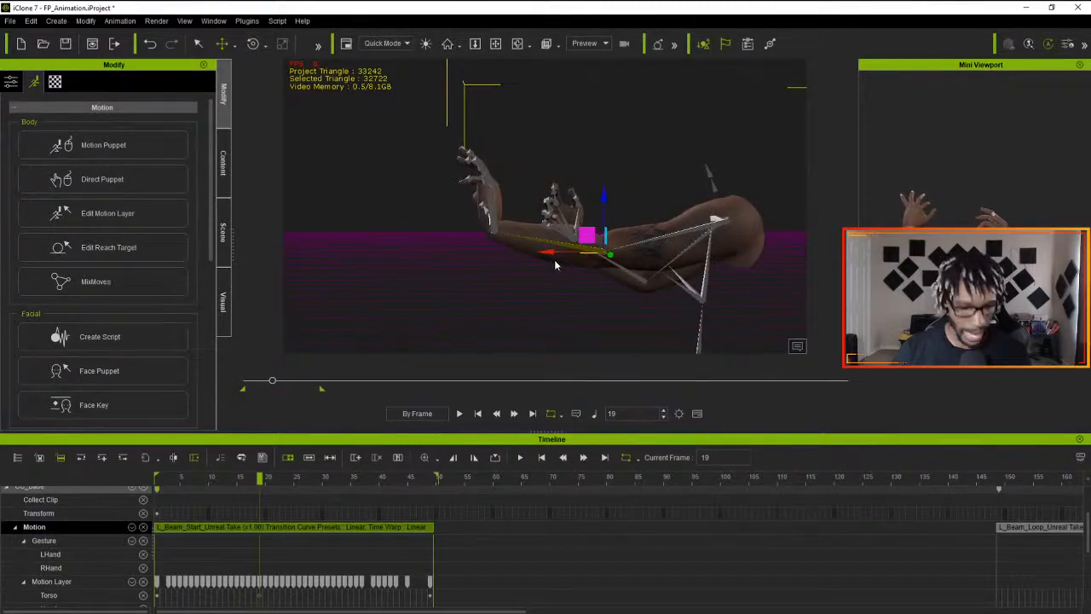
{"action": "key", "text": "ctrl+z"}
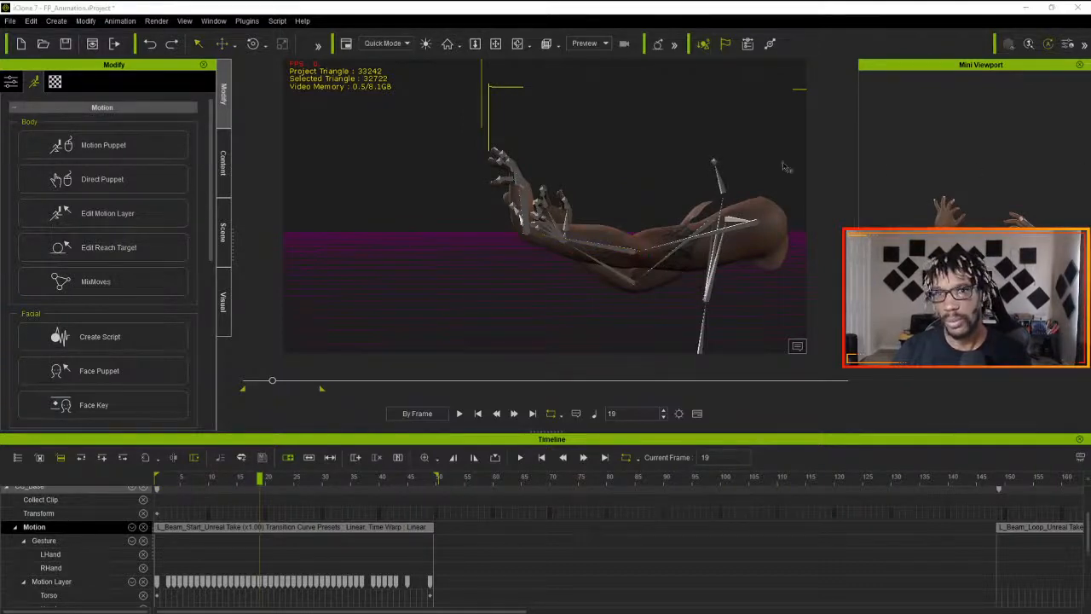
{"action": "left_click", "coordinate": [626, 250]}
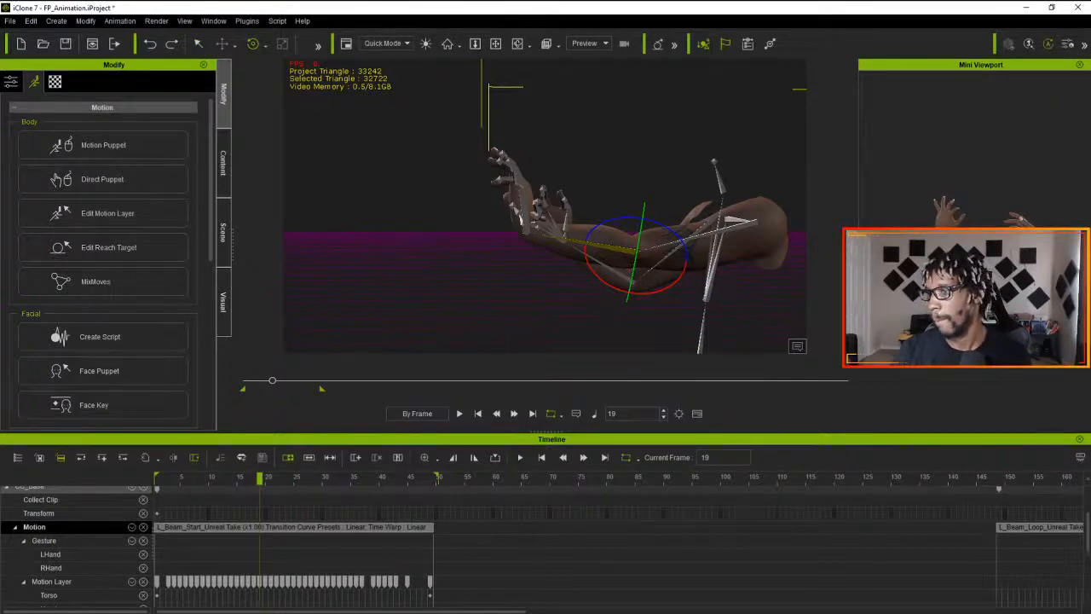
{"action": "key", "text": "n"}
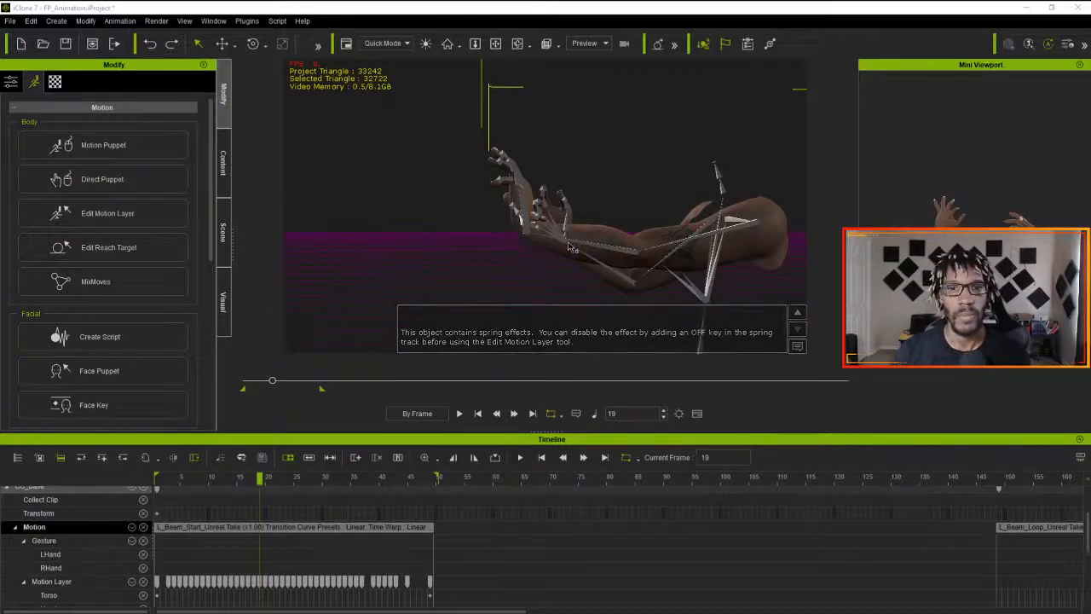
{"action": "left_click", "coordinate": [602, 251]}
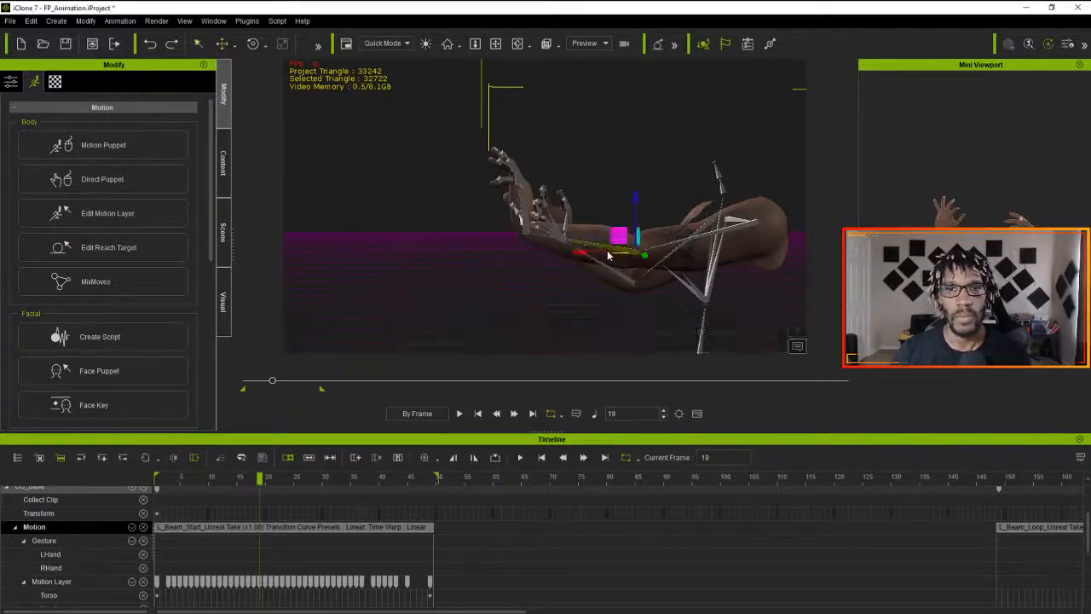
- At frame 19, move the left hand forward to extend the arm and rotate it at the wrist so the palm stands upright
{"action": "left_click", "coordinate": [526, 240]}
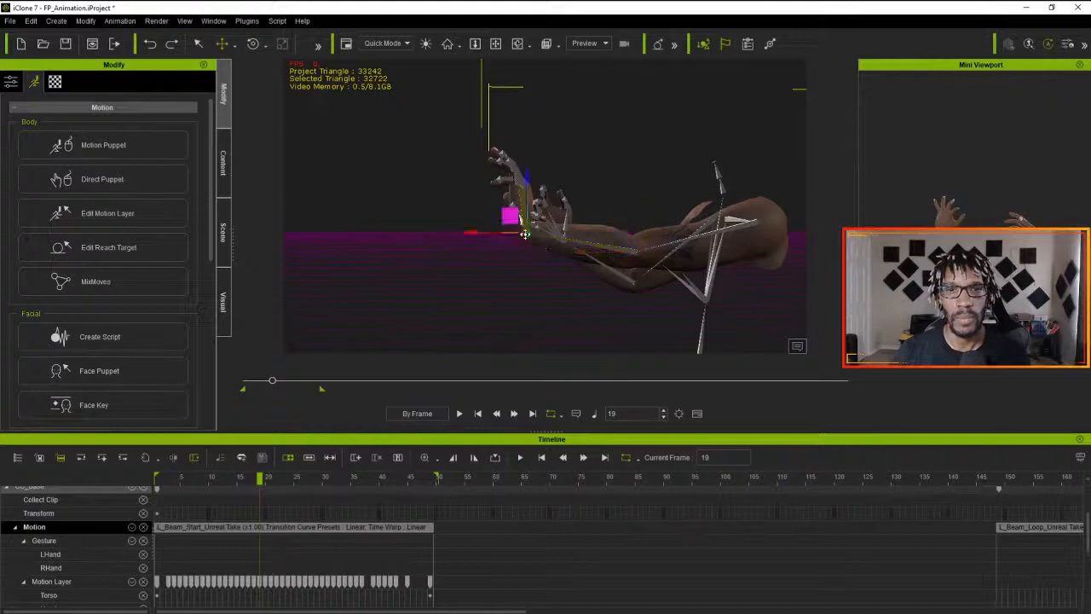
{"action": "left_click_drag", "start_coordinate": [525, 237], "coordinate": [475, 238]}
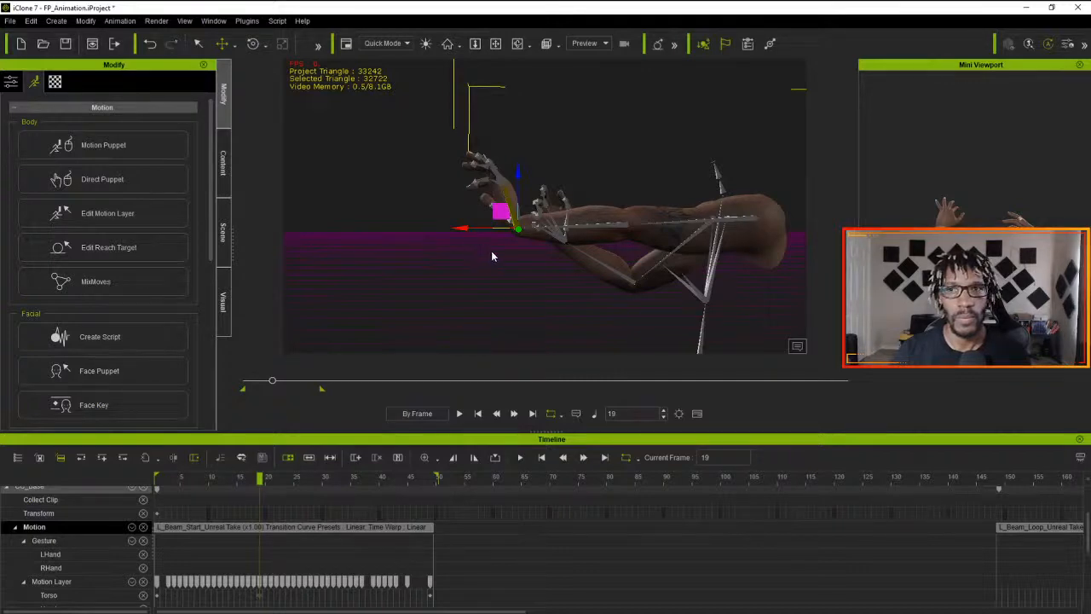
{"action": "key", "text": "e"}
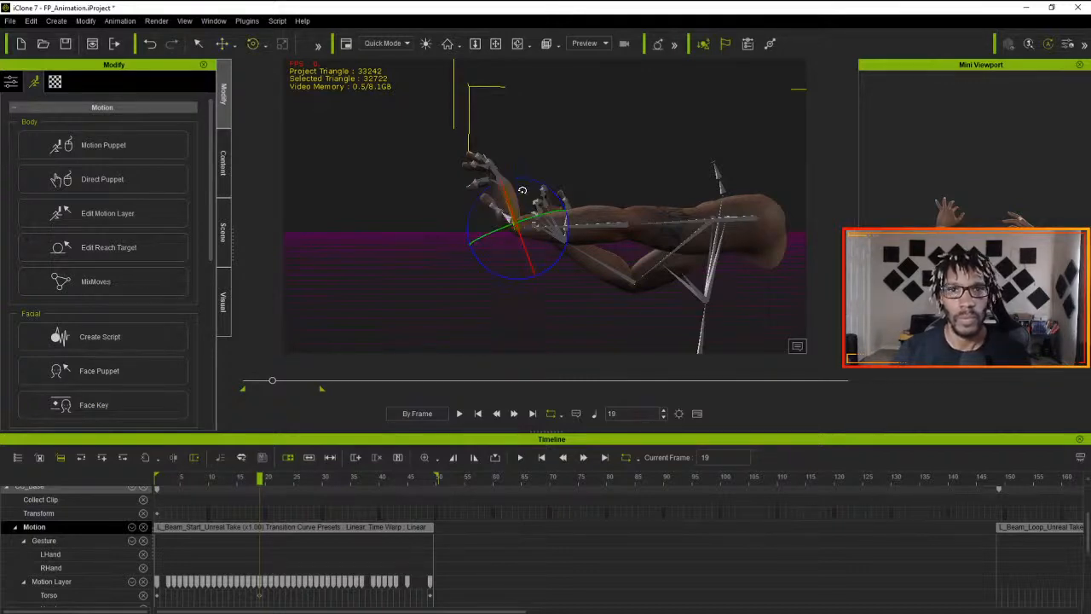
{"action": "left_click_drag", "start_coordinate": [538, 182], "coordinate": [547, 187]}
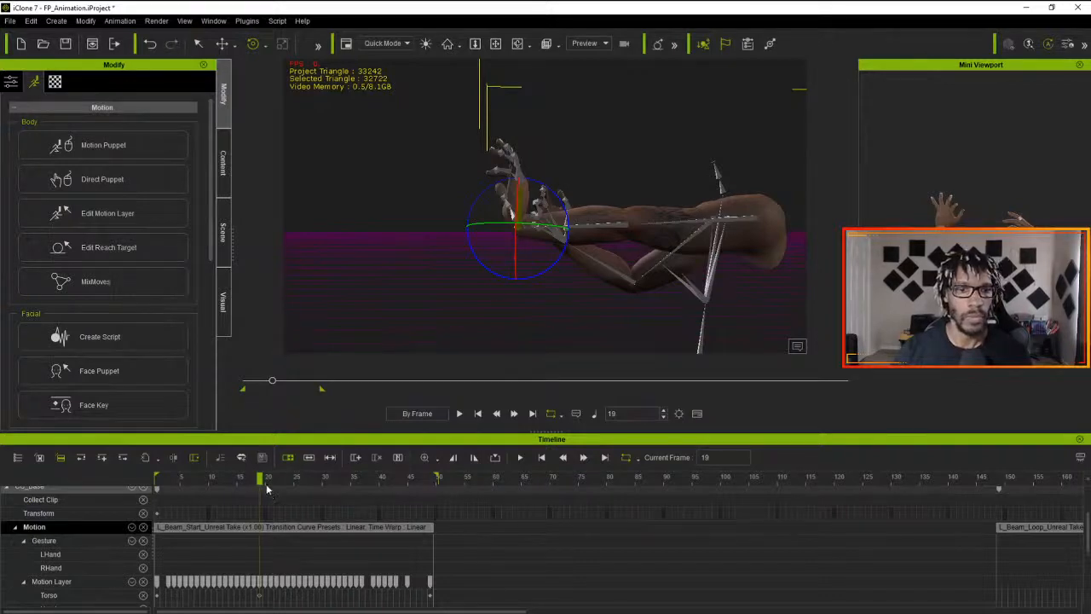
- Play the L_Beam_Start clip from its beginning to check the adjusted arm movement, and return to frame 1
{"action": "left_click_drag", "start_coordinate": [258, 480], "coordinate": [156, 480]}
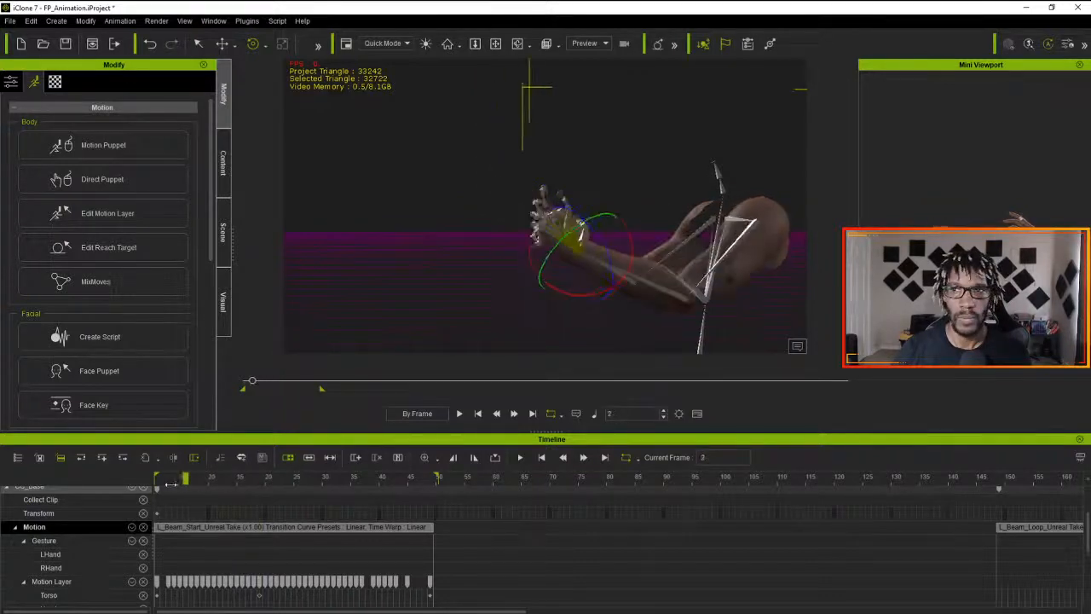
{"action": "left_click", "coordinate": [458, 413]}
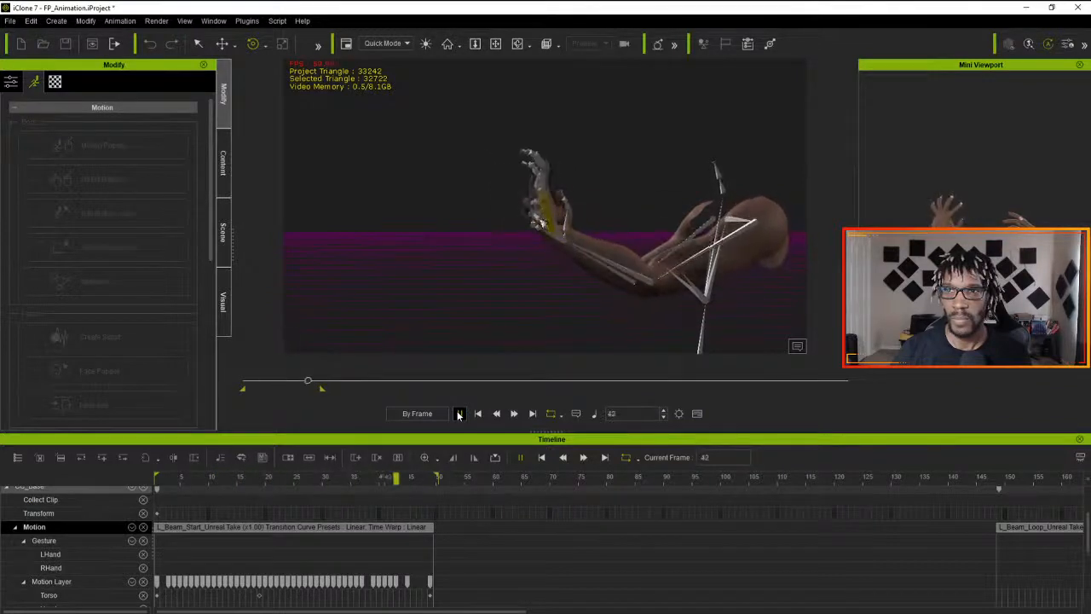
{"action": "left_click", "coordinate": [459, 414]}
{"action": "left_click", "coordinate": [478, 413]}
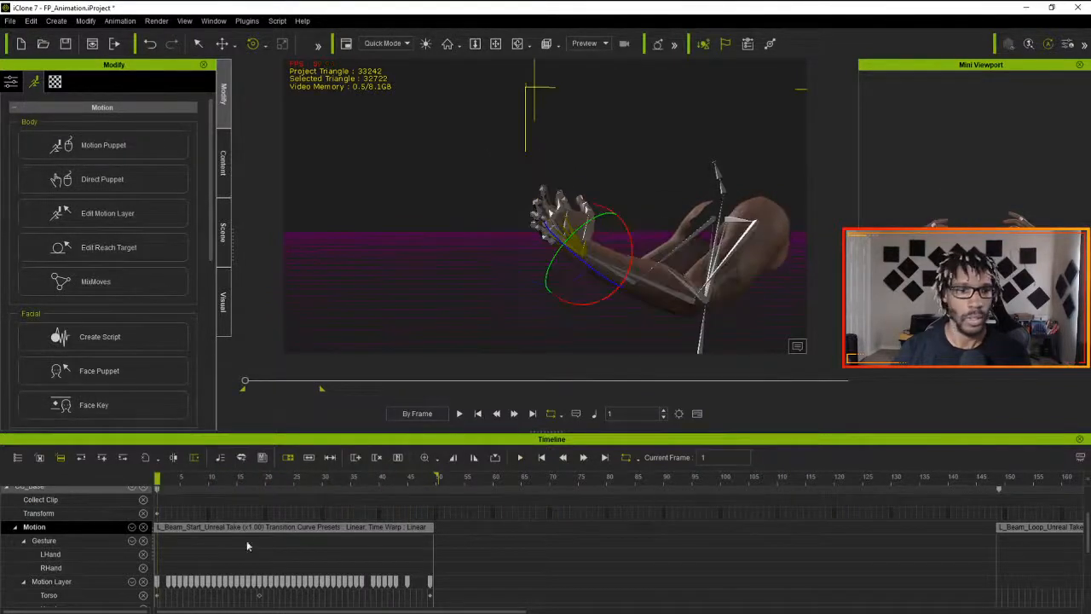
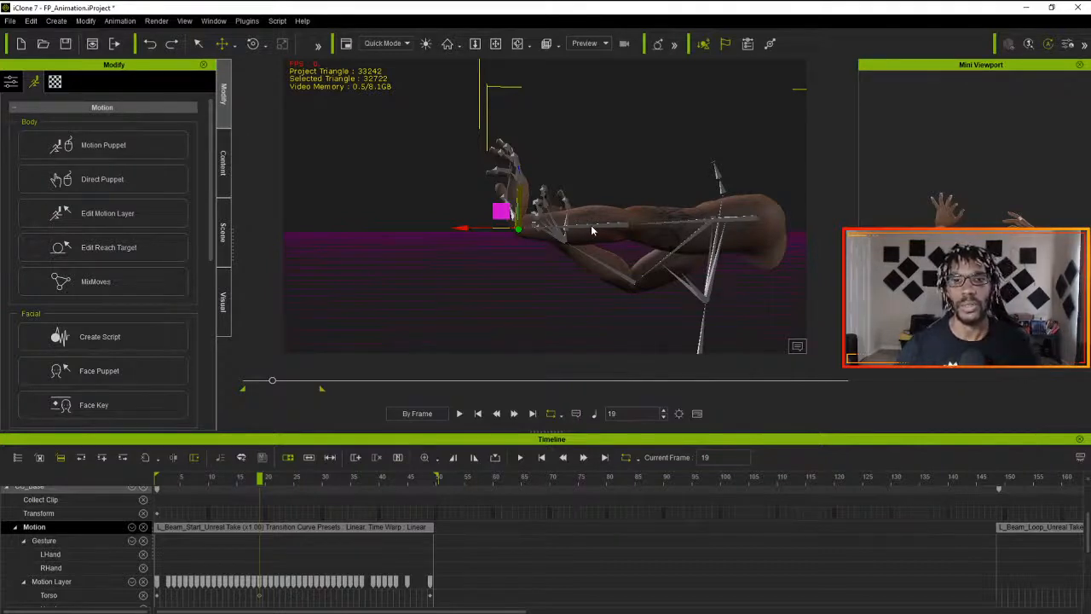
- Flatten all parts of the L_Beam_Start motion clip and return to its first frame
{"action": "left_click", "coordinate": [591, 225]}
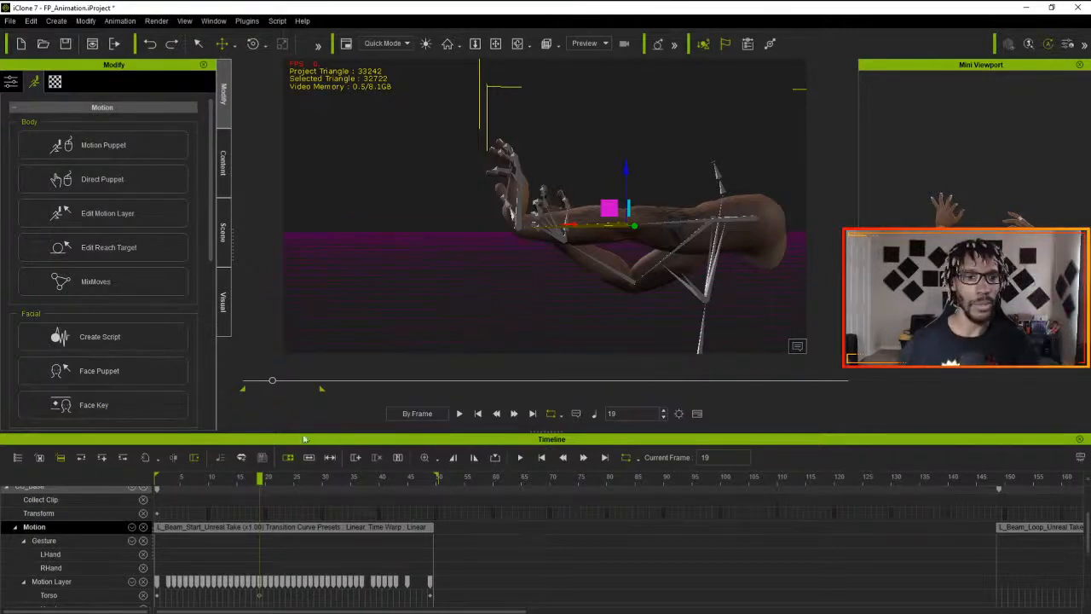
{"action": "mouse_move", "coordinate": [258, 480]}
{"action": "left_mouse_down"}
{"action": "mouse_move", "coordinate": [157, 479]}
{"action": "mouse_move", "coordinate": [259, 480]}
{"action": "left_mouse_up"}
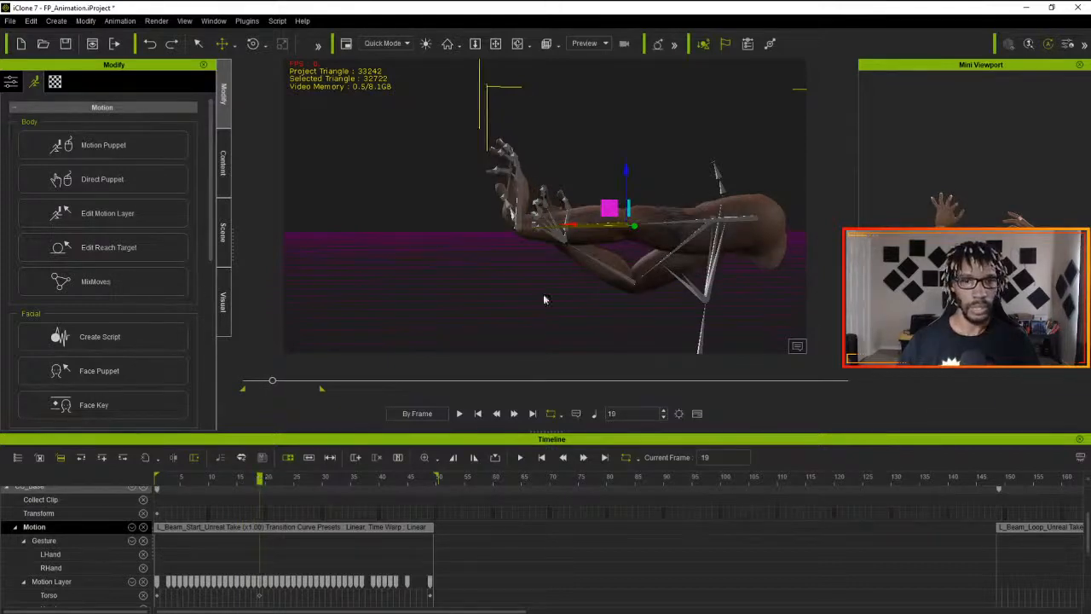
{"action": "right_click_drag", "start_coordinate": [511, 323], "coordinate": [633, 290]}
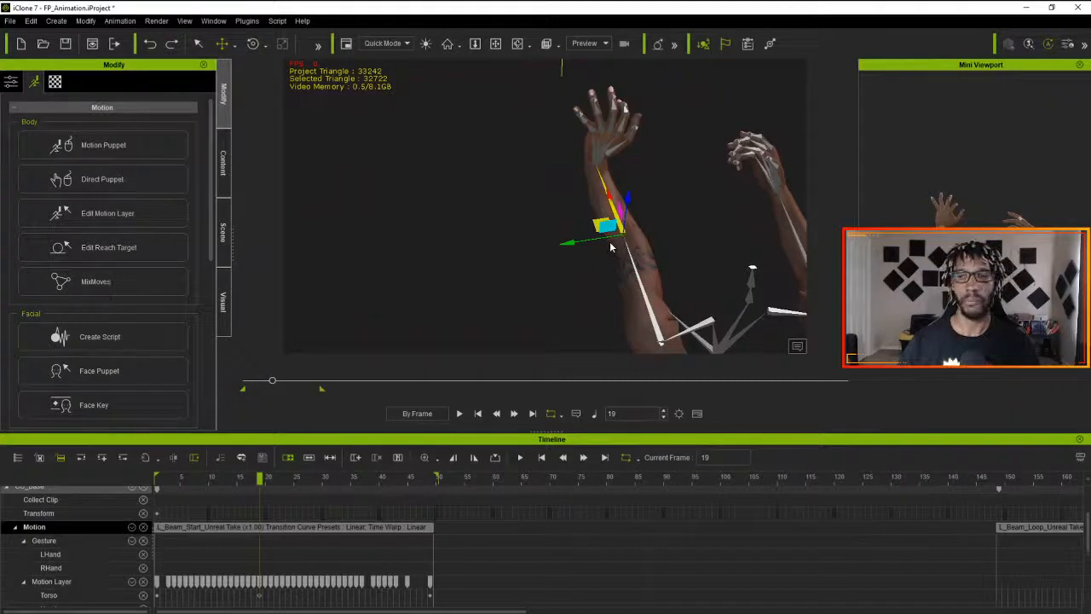
{"action": "left_click_drag", "start_coordinate": [260, 478], "coordinate": [91, 495]}
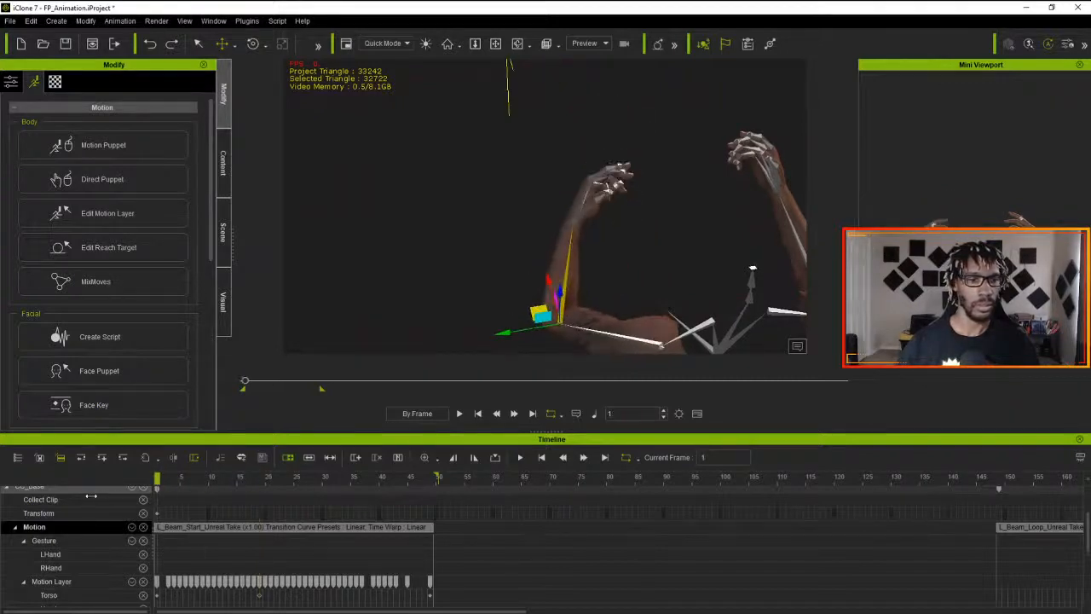
{"action": "right_click", "coordinate": [204, 527]}
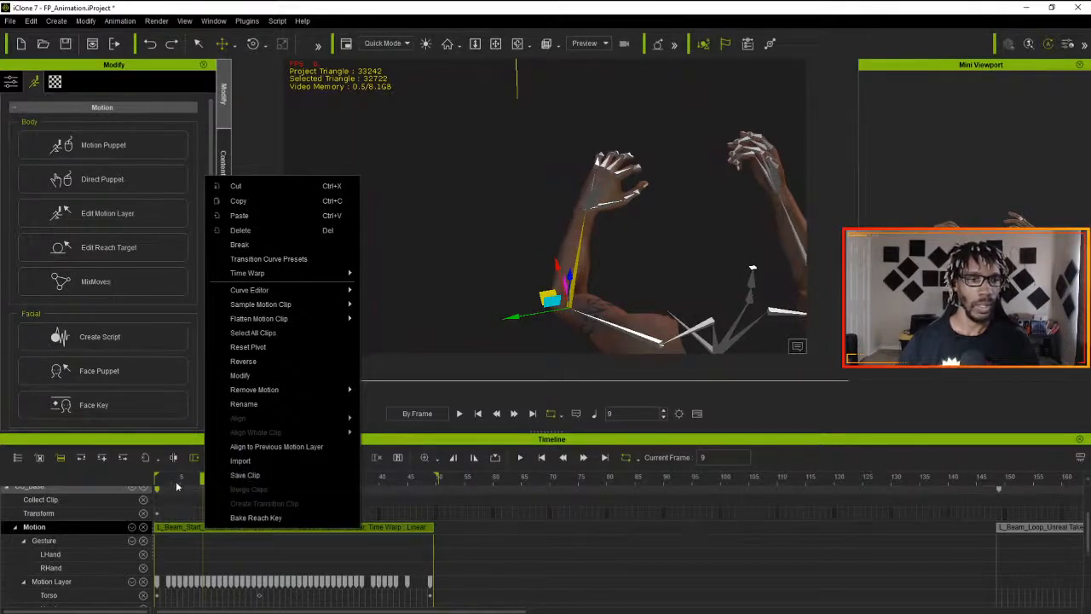
{"action": "mouse_move", "coordinate": [277, 319]}
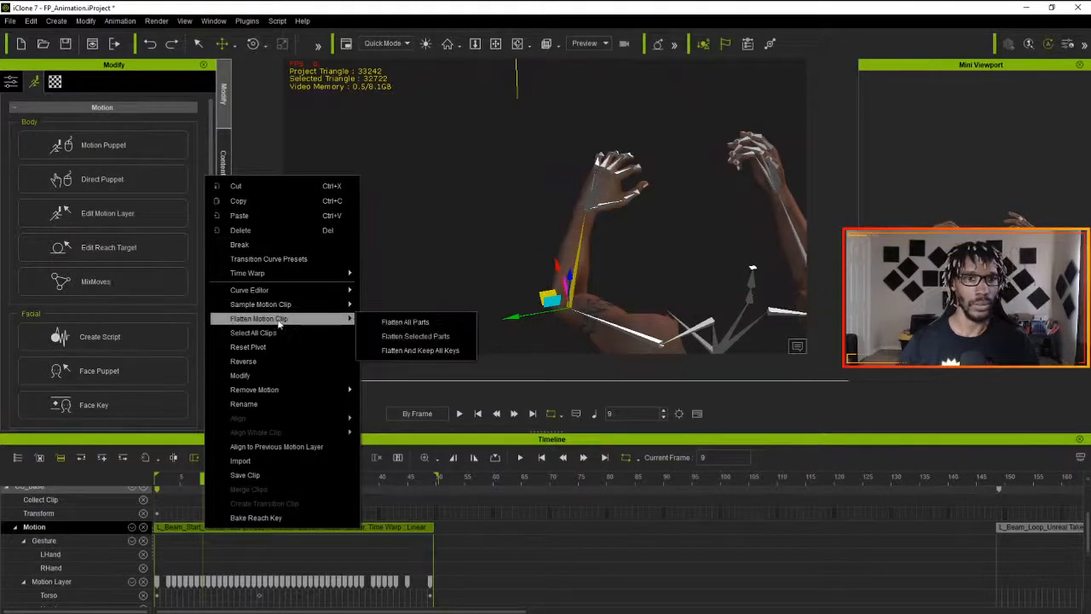
{"action": "mouse_move", "coordinate": [336, 304]}
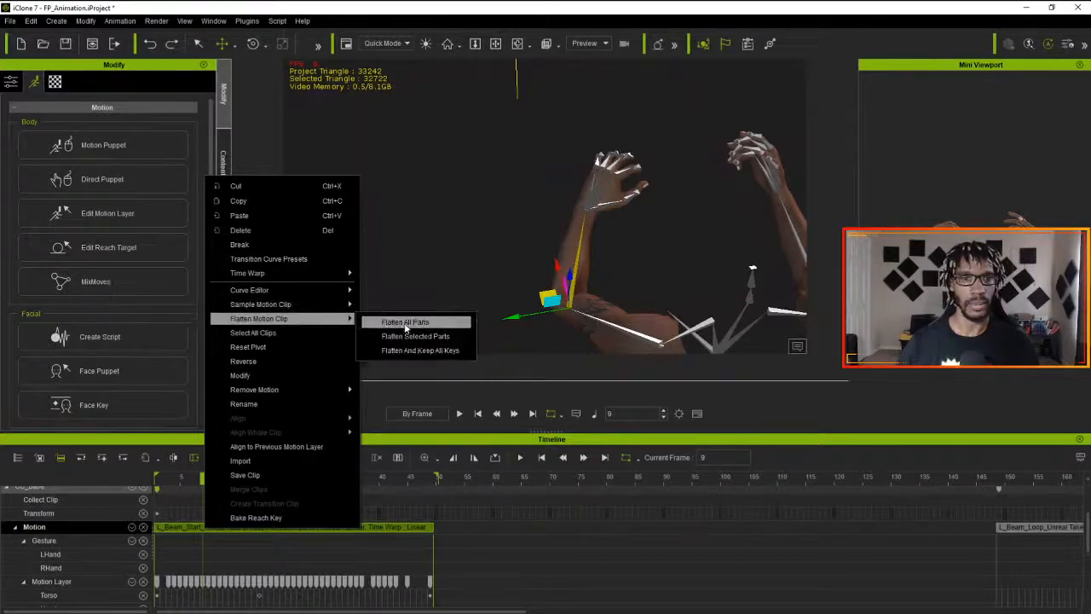
{"action": "left_click", "coordinate": [406, 325]}
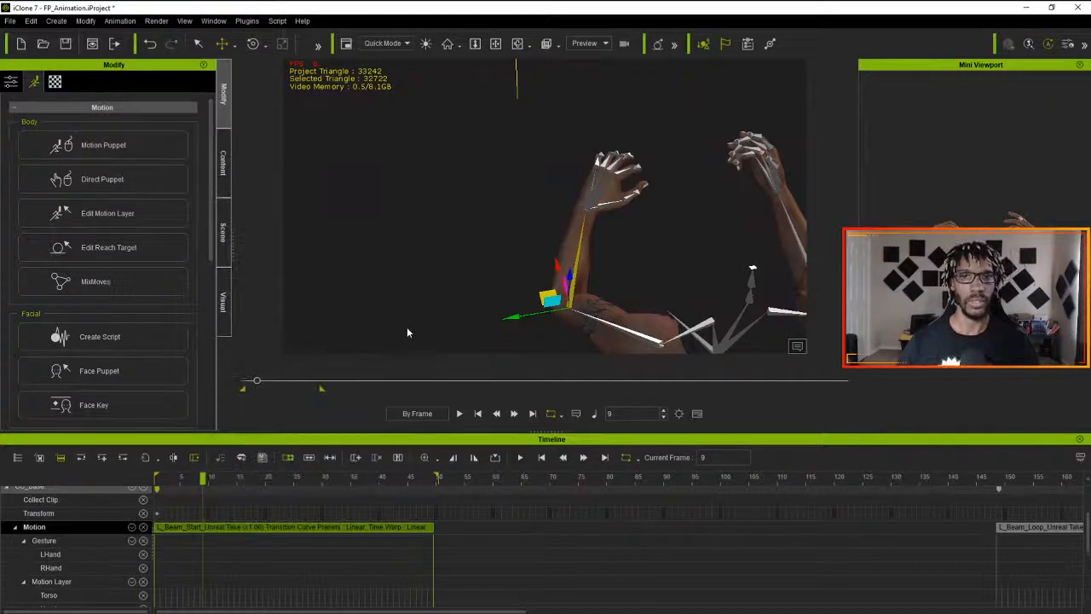
{"action": "left_click_drag", "start_coordinate": [202, 477], "coordinate": [146, 486]}
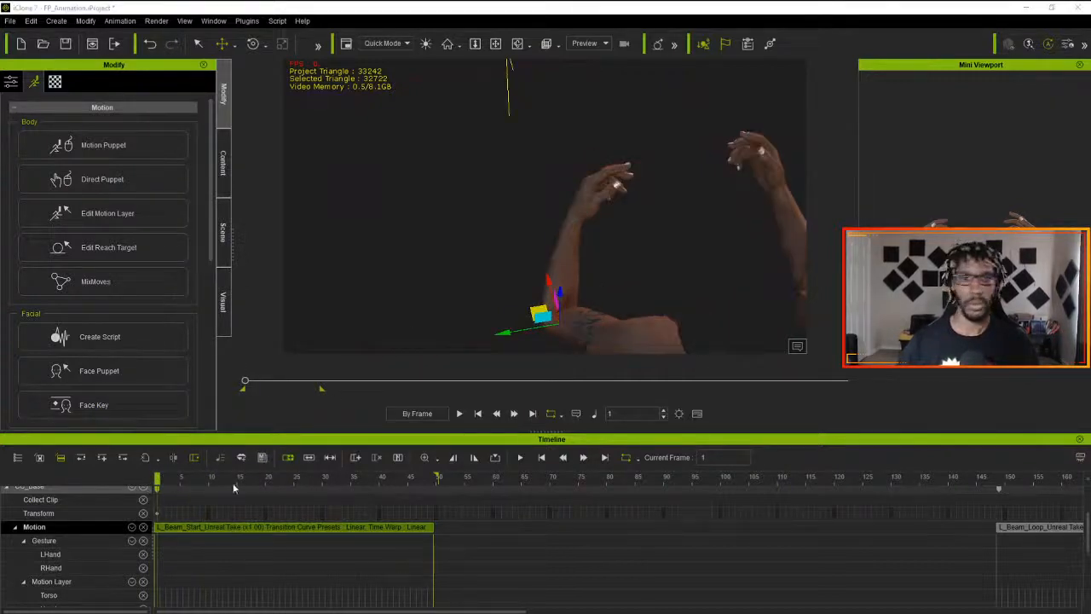
- Examine the flattened left arm pose at frame 19 up close, from the front and from the side
{"action": "left_click_drag", "start_coordinate": [156, 477], "coordinate": [259, 469]}
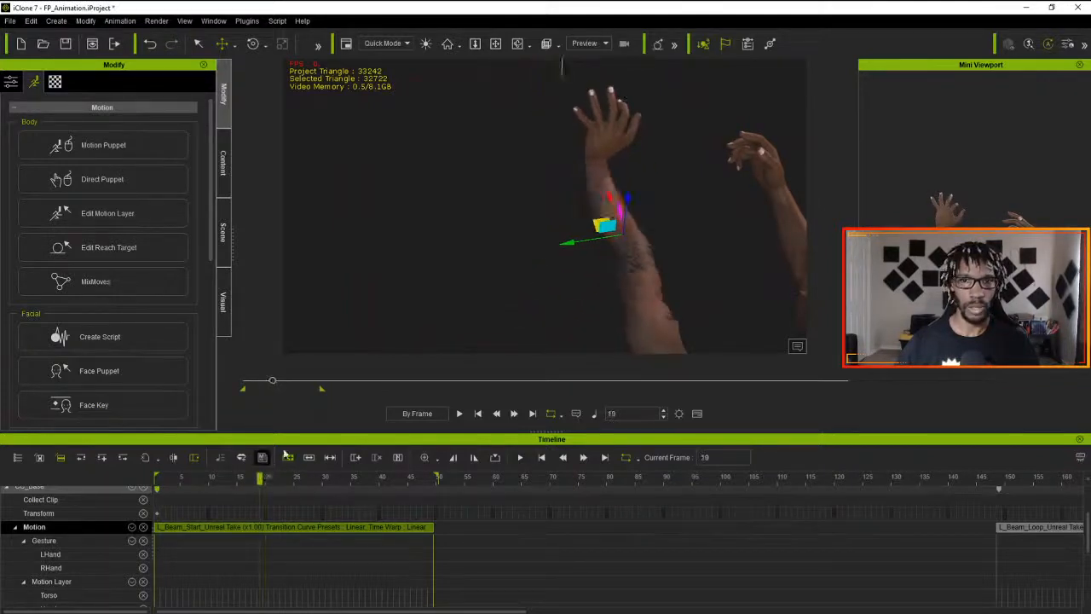
{"action": "key", "text": "f"}
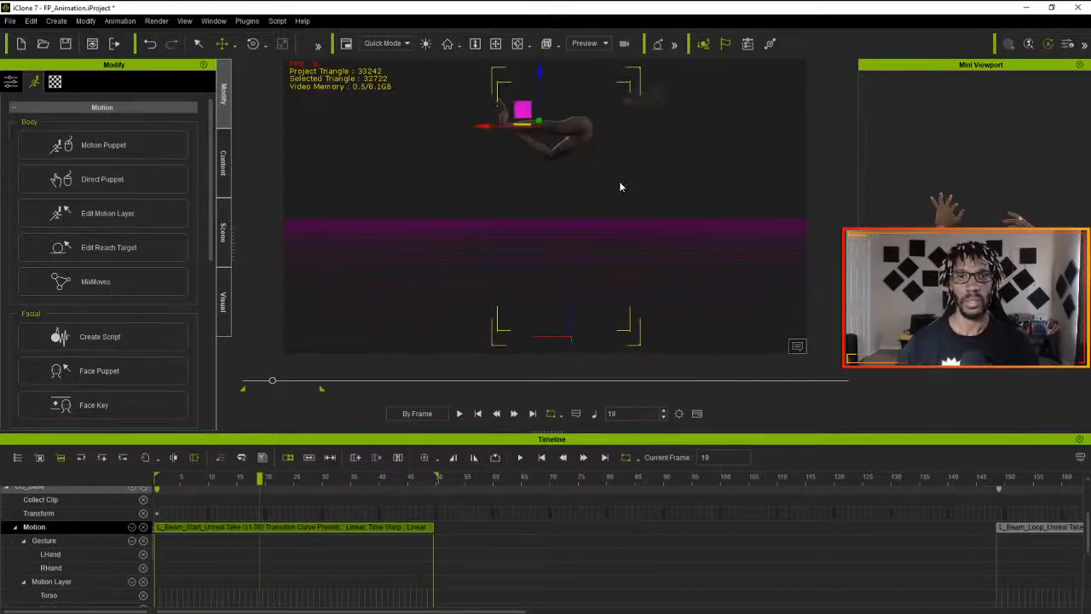
{"action": "key", "text": "w"}
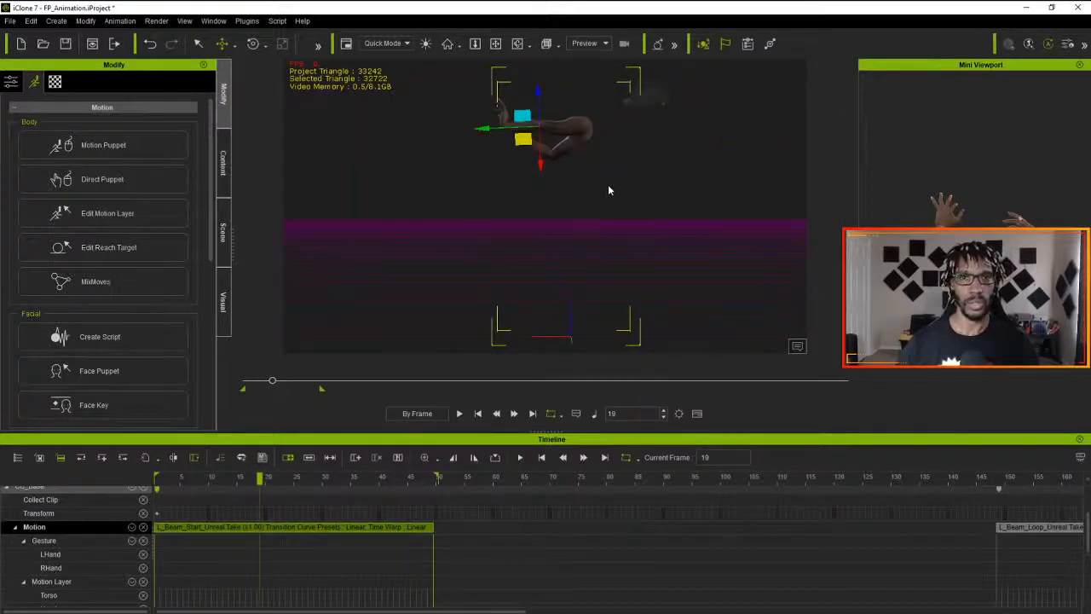
{"action": "right_click_drag", "start_coordinate": [613, 179], "coordinate": [494, 279]}
{"action": "scroll", "coordinate": [494, 180], "scroll_direction": "up", "scroll_amount": 1}
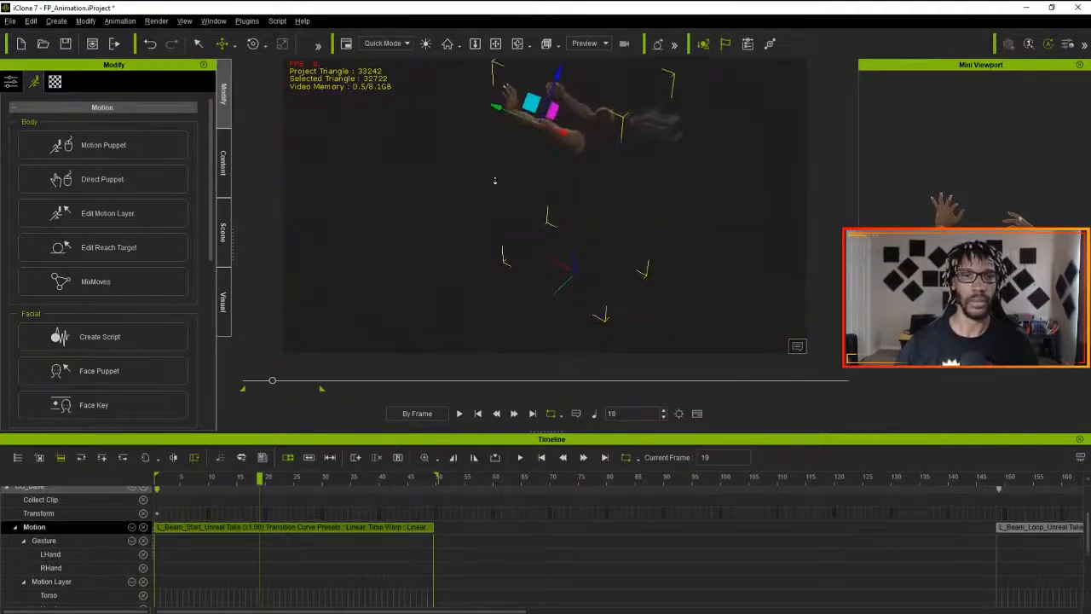
{"action": "right_click_drag", "start_coordinate": [495, 181], "coordinate": [489, 75]}
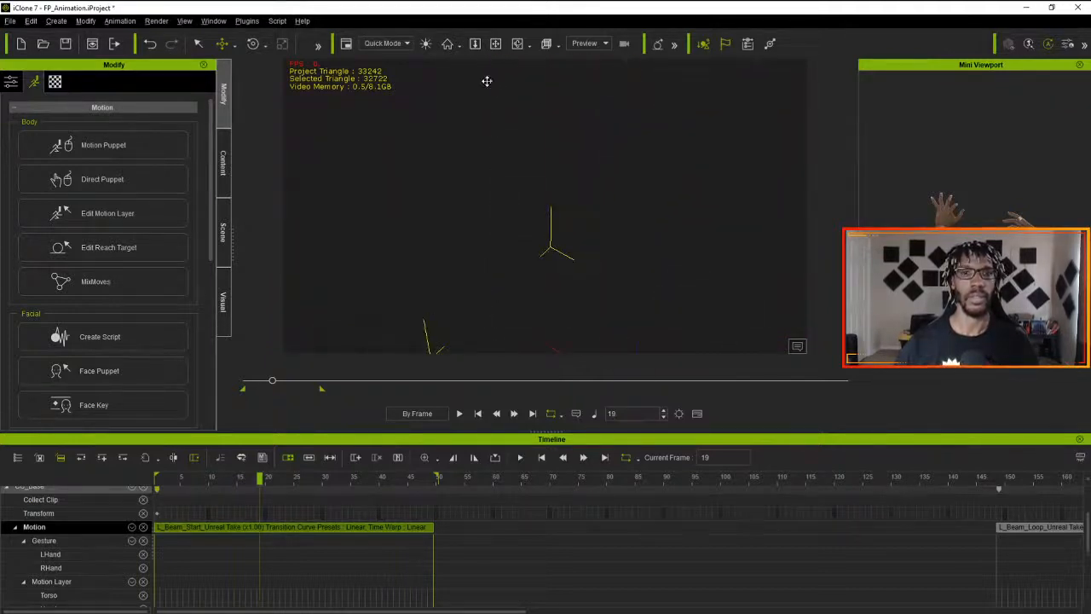
{"action": "middle_click_drag", "start_coordinate": [487, 81], "coordinate": [518, 358]}
{"action": "scroll", "coordinate": [499, 247], "scroll_direction": "down", "scroll_amount": 2}
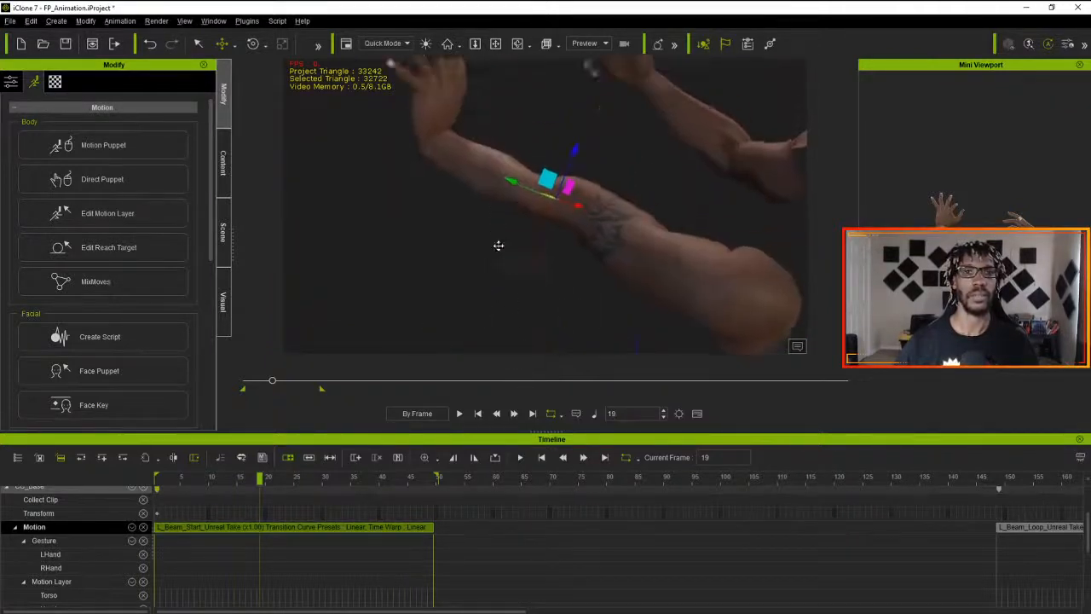
{"action": "right_click_drag", "start_coordinate": [499, 246], "coordinate": [283, 263]}
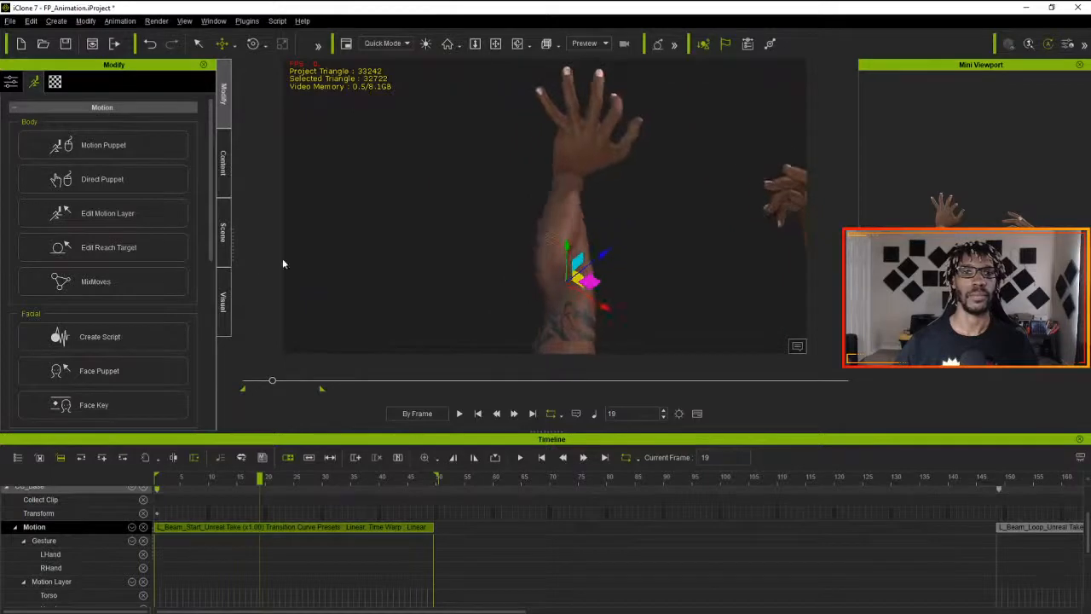
{"action": "right_click_drag", "start_coordinate": [464, 205], "coordinate": [516, 189]}
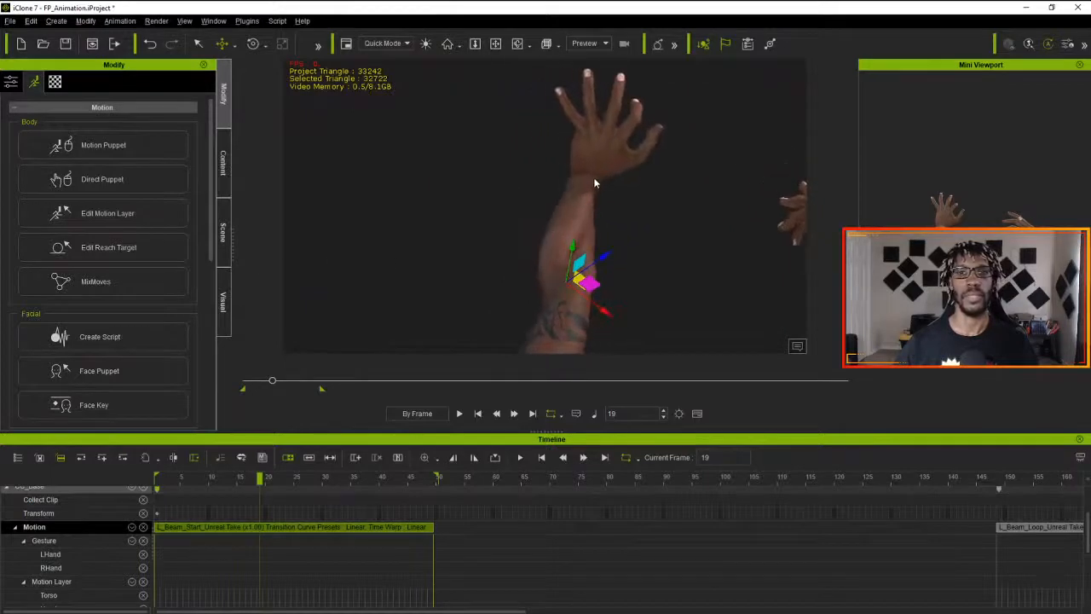
{"action": "right_click_drag", "start_coordinate": [593, 174], "coordinate": [456, 203]}
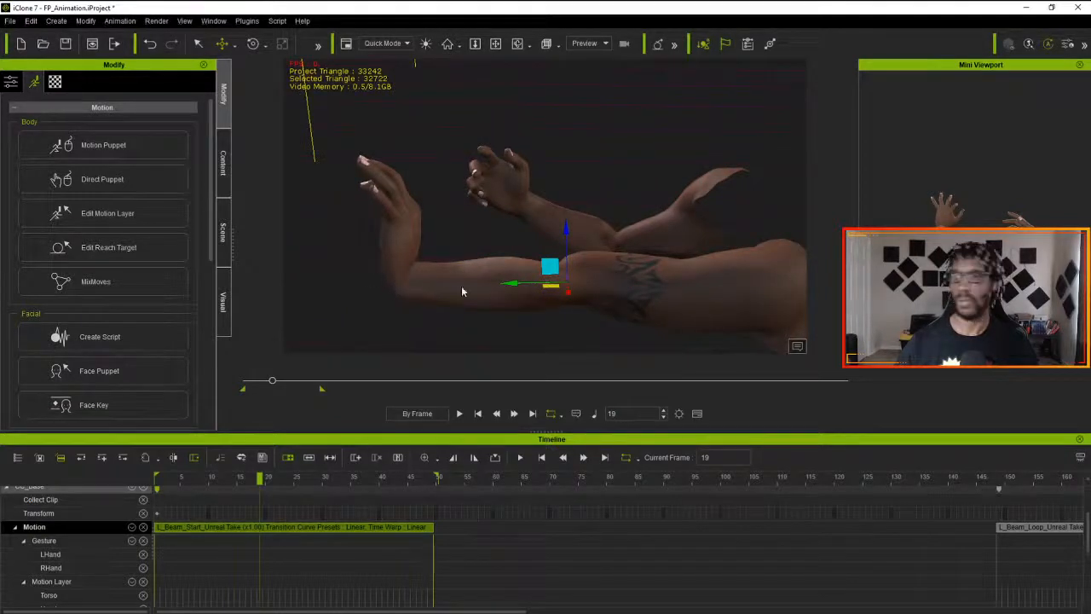
- Start editing the motion layer at frame 19, try moving the left hand bone forward, and undo the move
{"action": "key", "text": "n"}
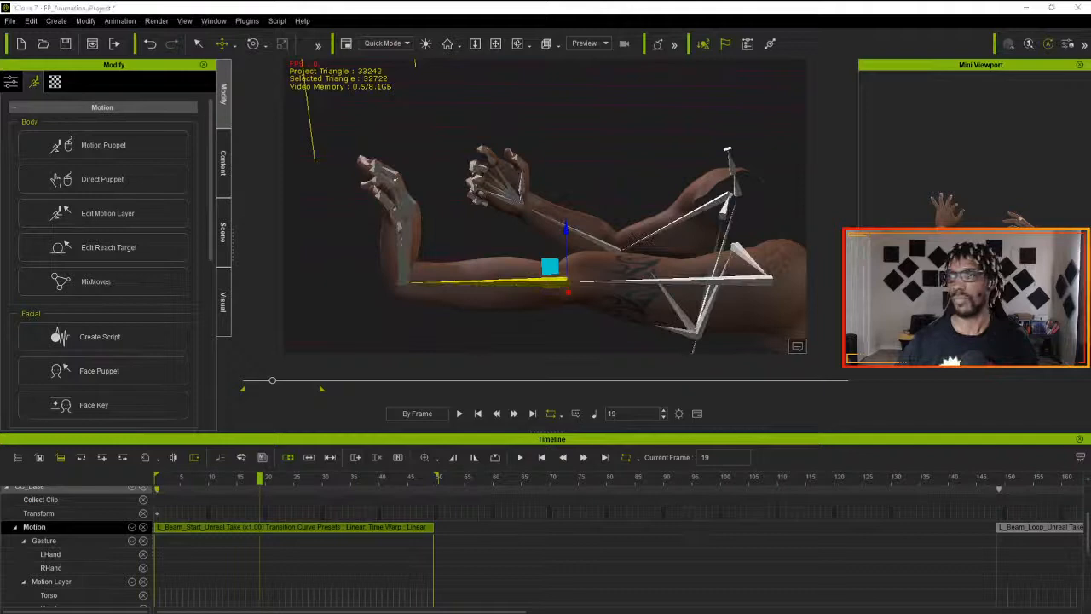
{"action": "left_click", "coordinate": [401, 285]}
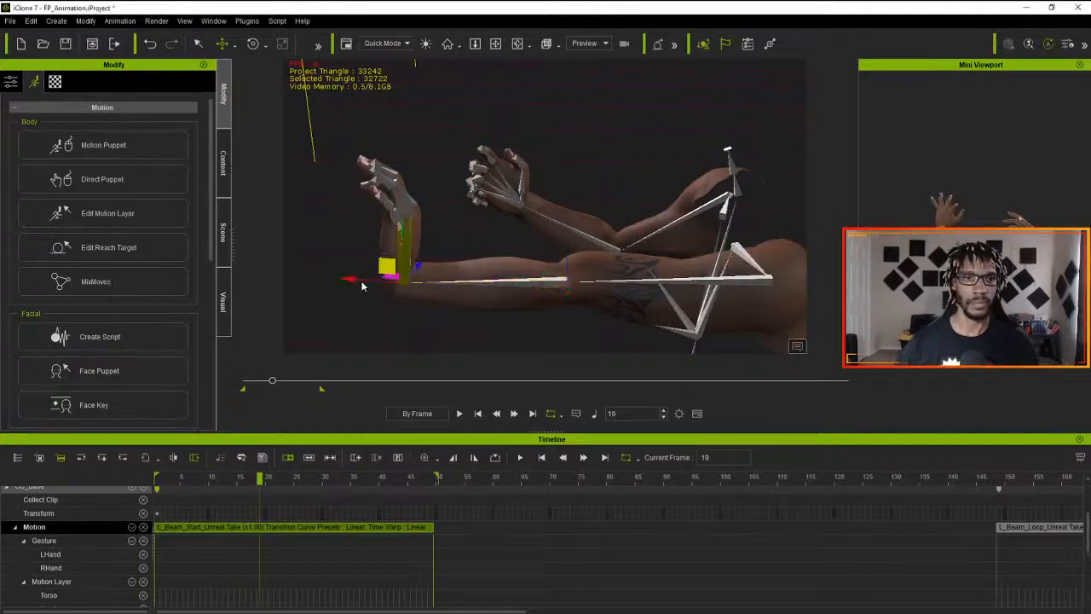
{"action": "left_click_drag", "start_coordinate": [351, 279], "coordinate": [347, 280]}
{"action": "key", "text": "ctrl+z"}
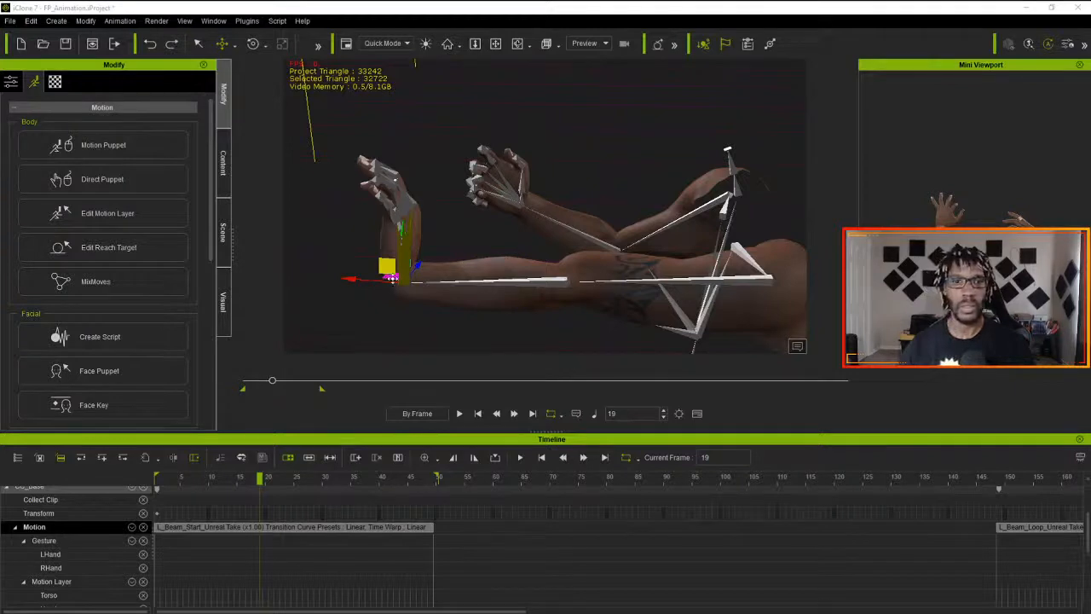
{"action": "left_click_drag", "start_coordinate": [363, 280], "coordinate": [362, 280]}
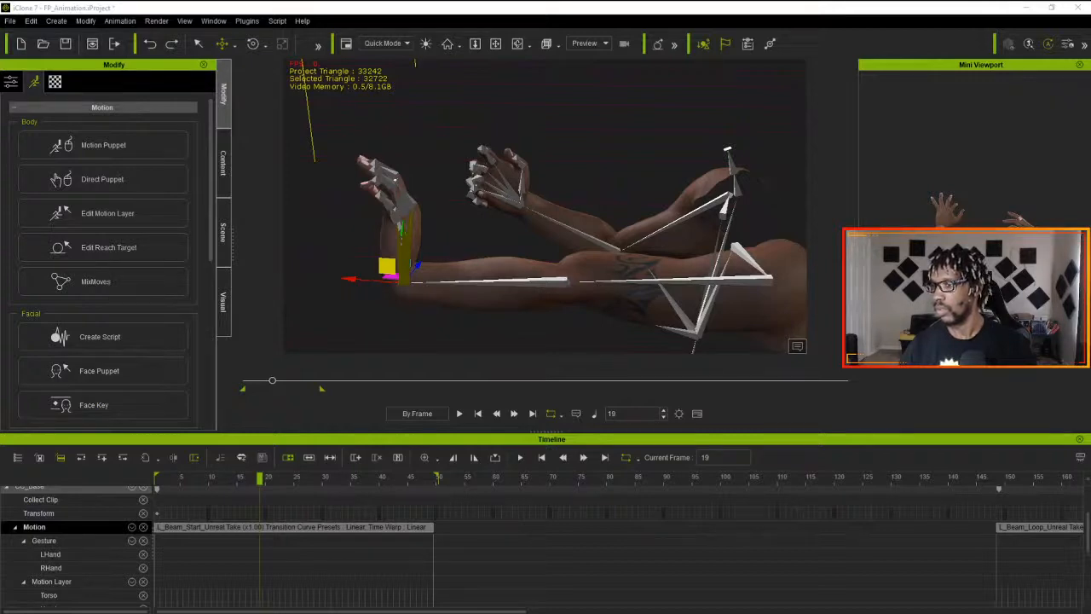
- Go to frame 24, try rotating the left forearm sideways while viewing the hands from the front, and undo the rotation
{"action": "key", "text": "q"}
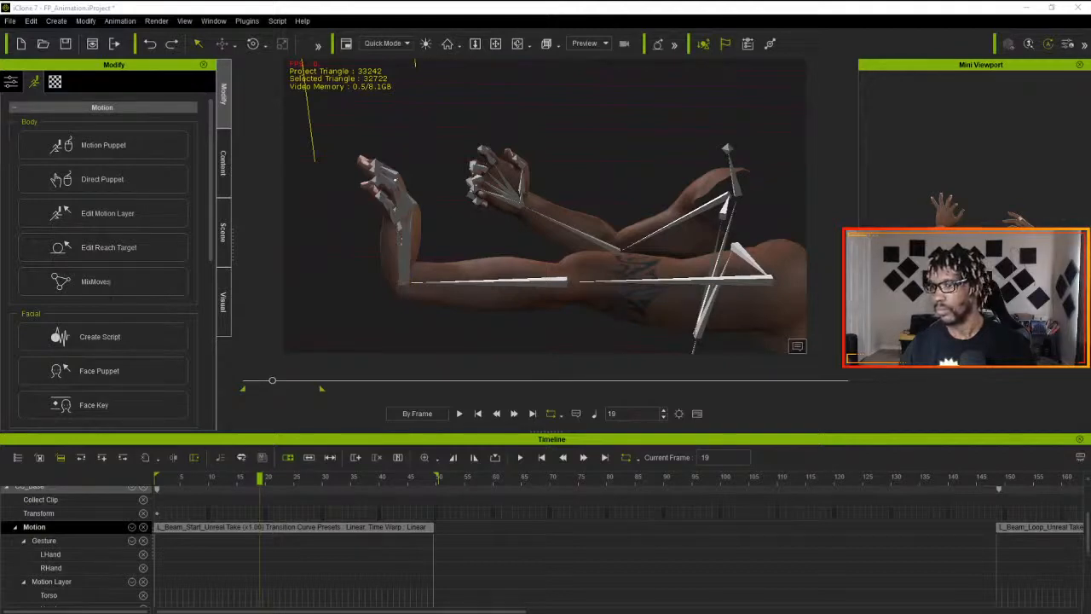
{"action": "key", "text": "e"}
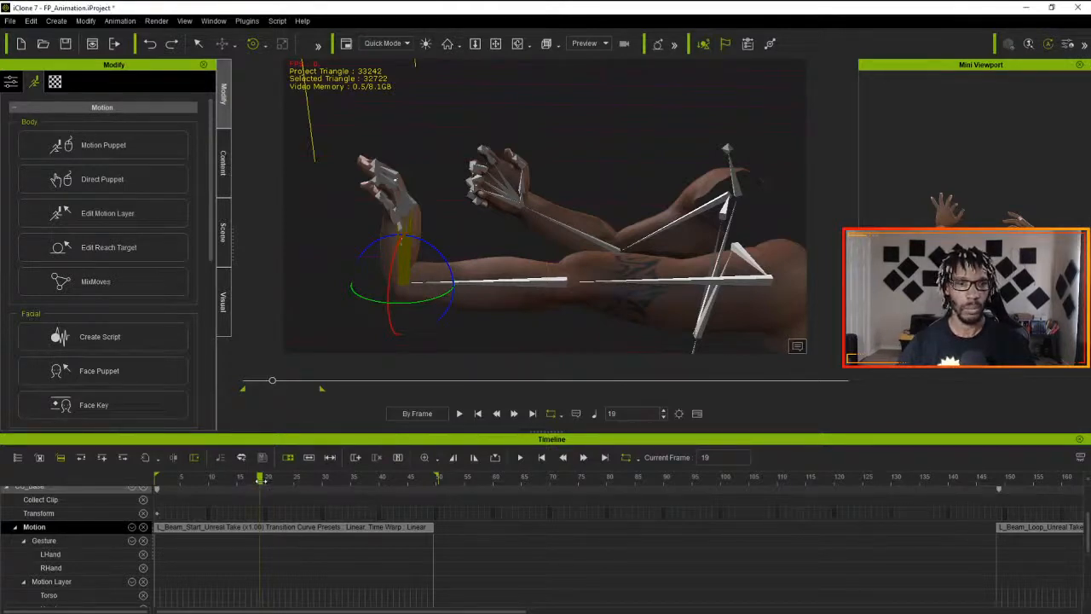
{"action": "left_click_drag", "start_coordinate": [260, 479], "coordinate": [288, 479]}
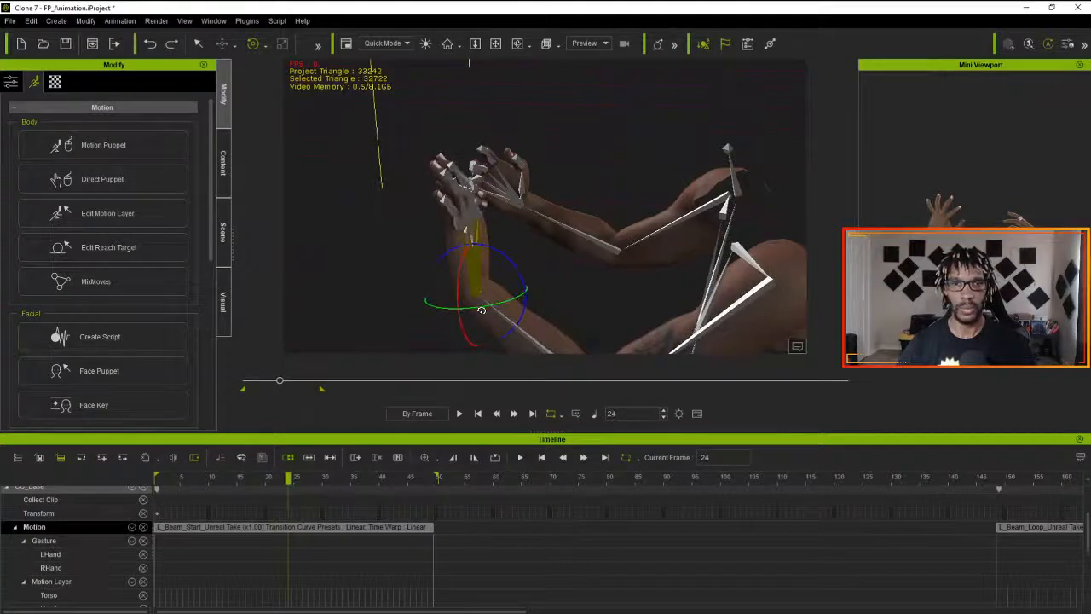
{"action": "right_click_drag", "start_coordinate": [498, 304], "coordinate": [156, 313]}
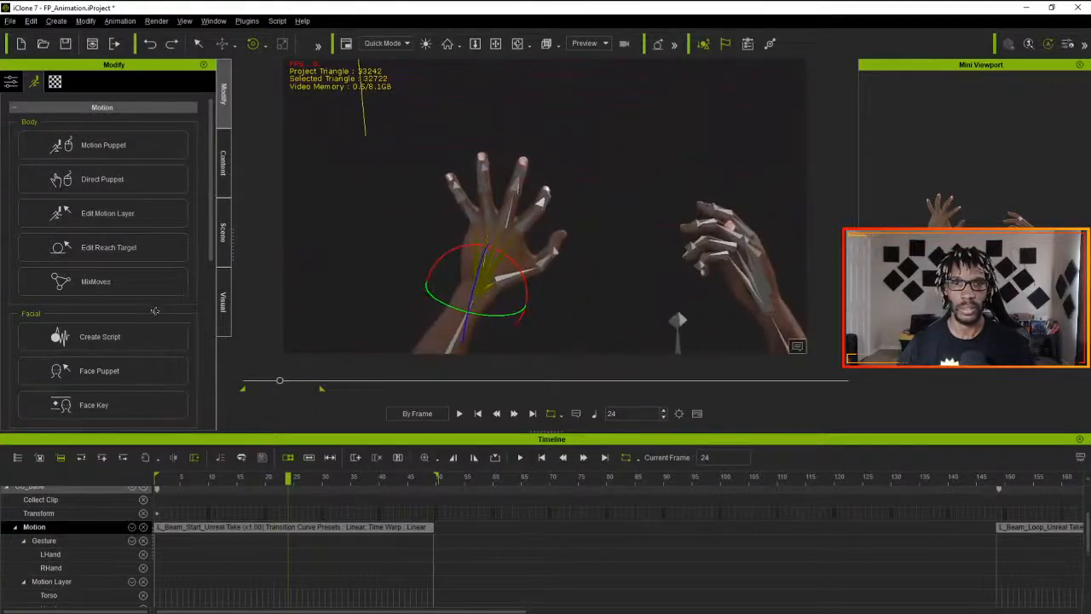
{"action": "right_click_drag", "start_coordinate": [299, 330], "coordinate": [367, 342]}
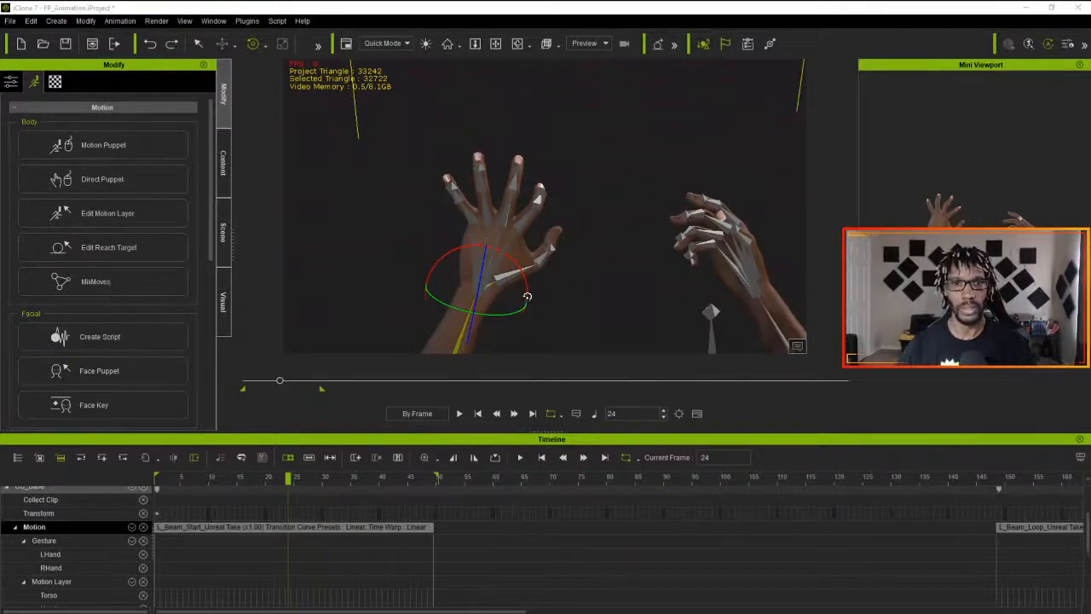
{"action": "left_click_drag", "start_coordinate": [526, 294], "coordinate": [534, 301]}
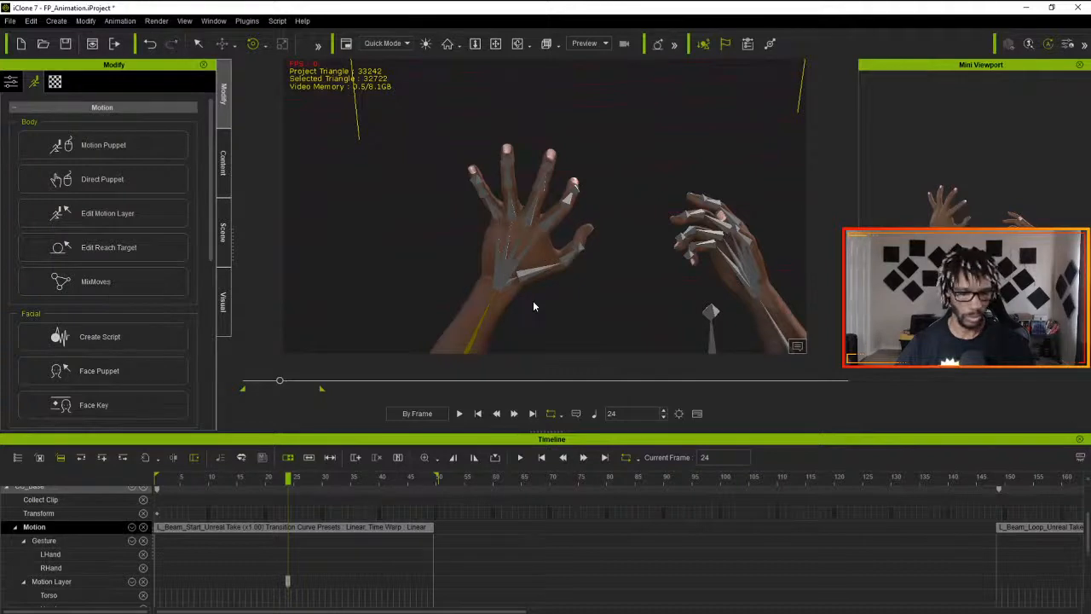
{"action": "key", "text": "ctrl+z"}
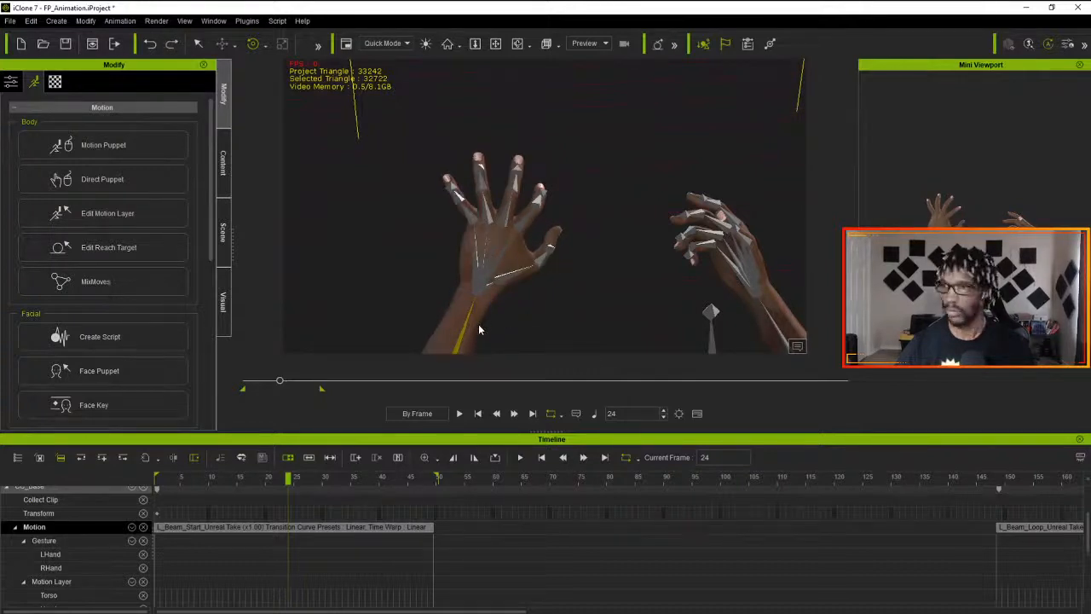
- At frame 24, rotate the left forearm bone in the motion layer so the forearm and hand stand more upright
{"action": "key", "text": "n"}
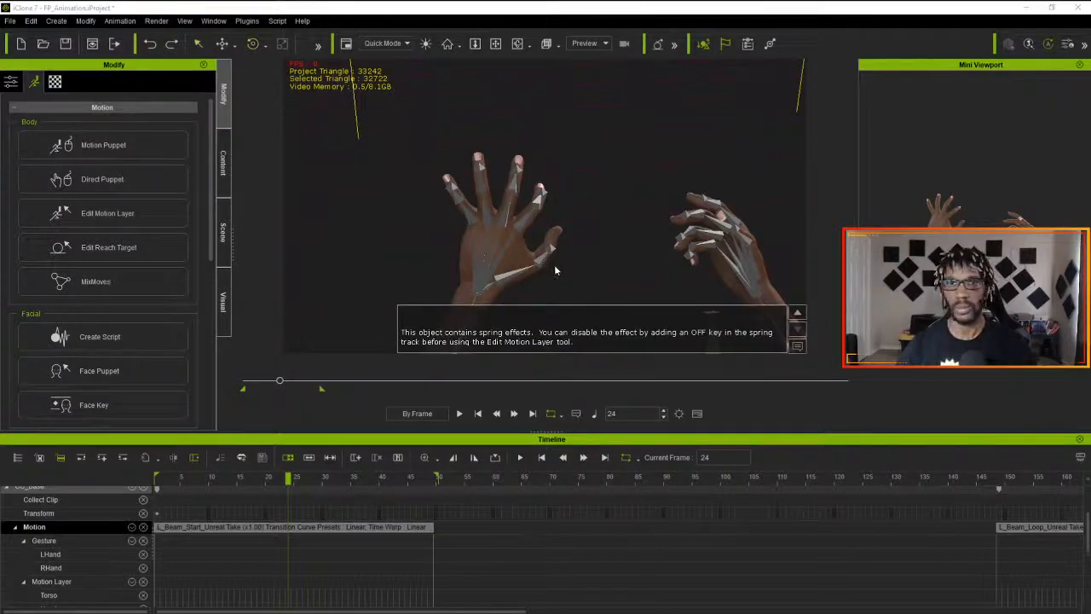
{"action": "left_click", "coordinate": [798, 349]}
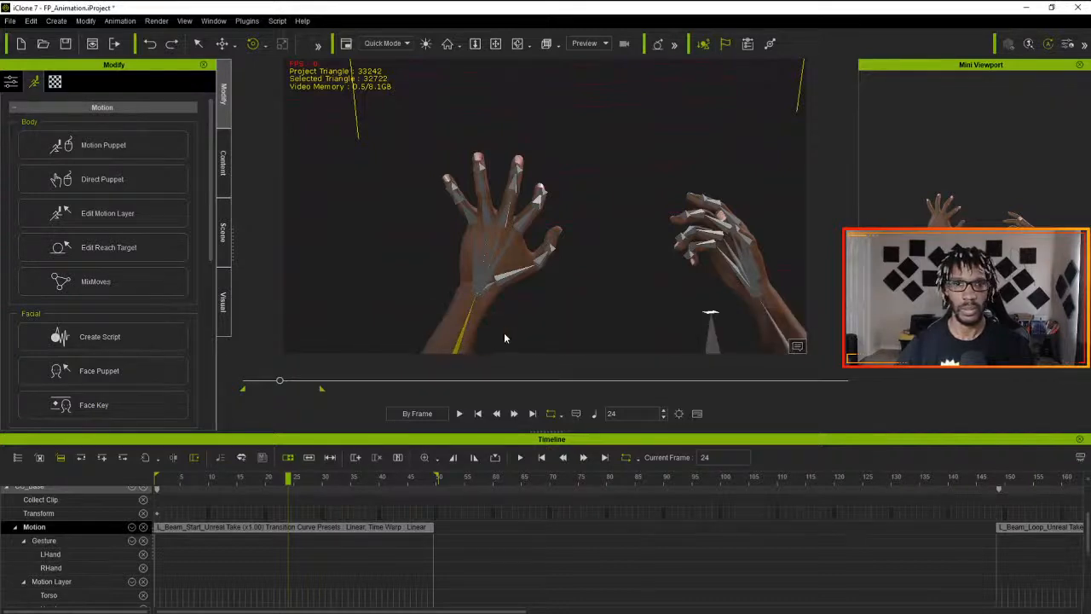
{"action": "right_click_drag", "start_coordinate": [558, 324], "coordinate": [562, 275]}
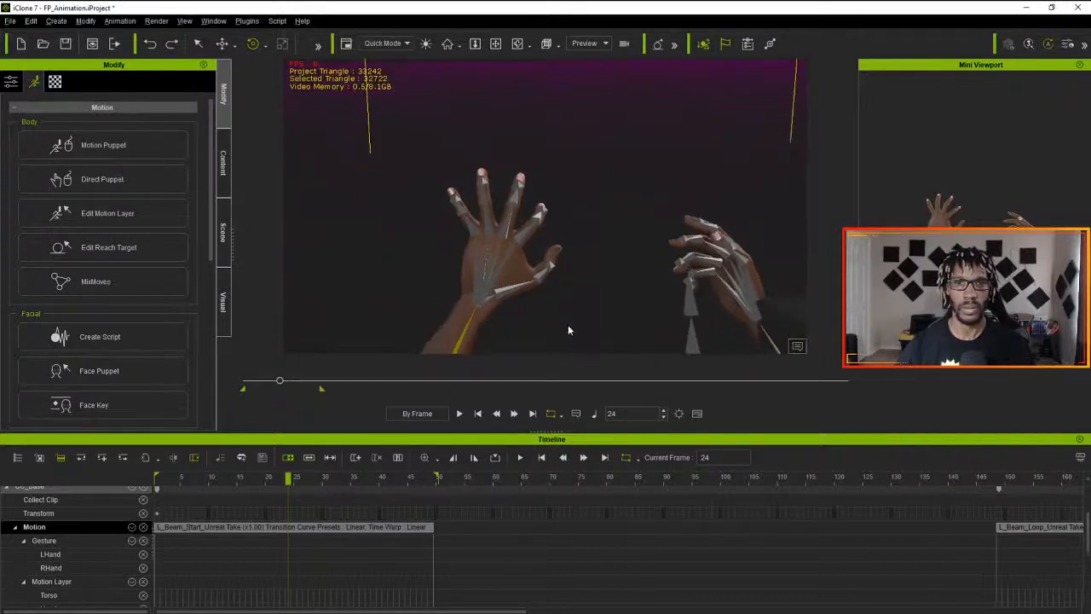
{"action": "right_click_drag", "start_coordinate": [568, 327], "coordinate": [552, 349]}
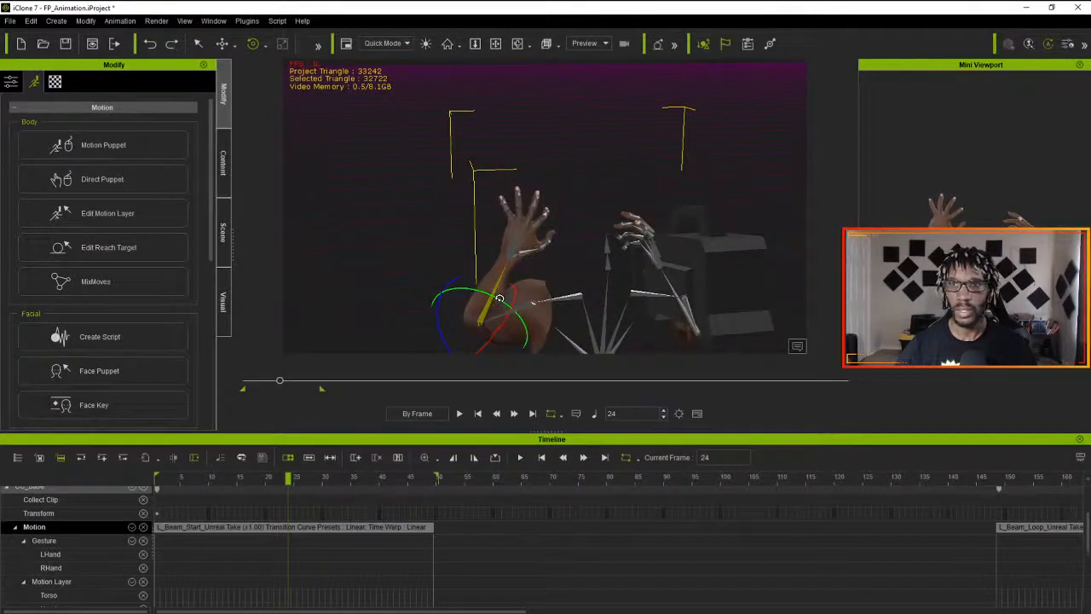
{"action": "left_click_drag", "start_coordinate": [500, 300], "coordinate": [498, 335]}
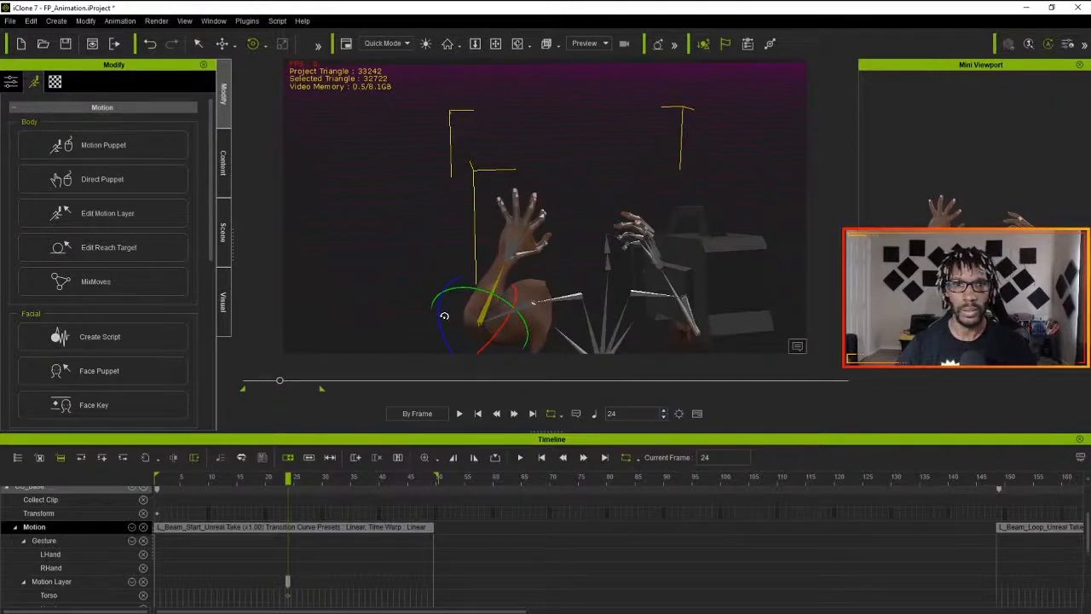
{"action": "left_click_drag", "start_coordinate": [442, 293], "coordinate": [441, 301]}
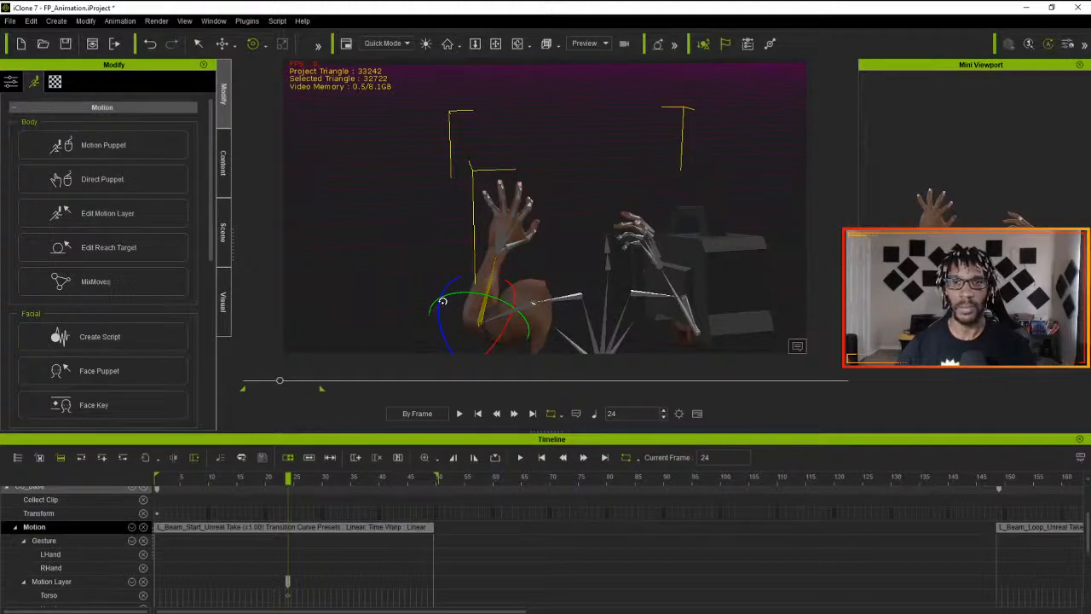
- Play and scrub through the start of the L_Beam_Start clip to review the left arm motion, returning to frame 24
{"action": "left_click_drag", "start_coordinate": [288, 479], "coordinate": [232, 492]}
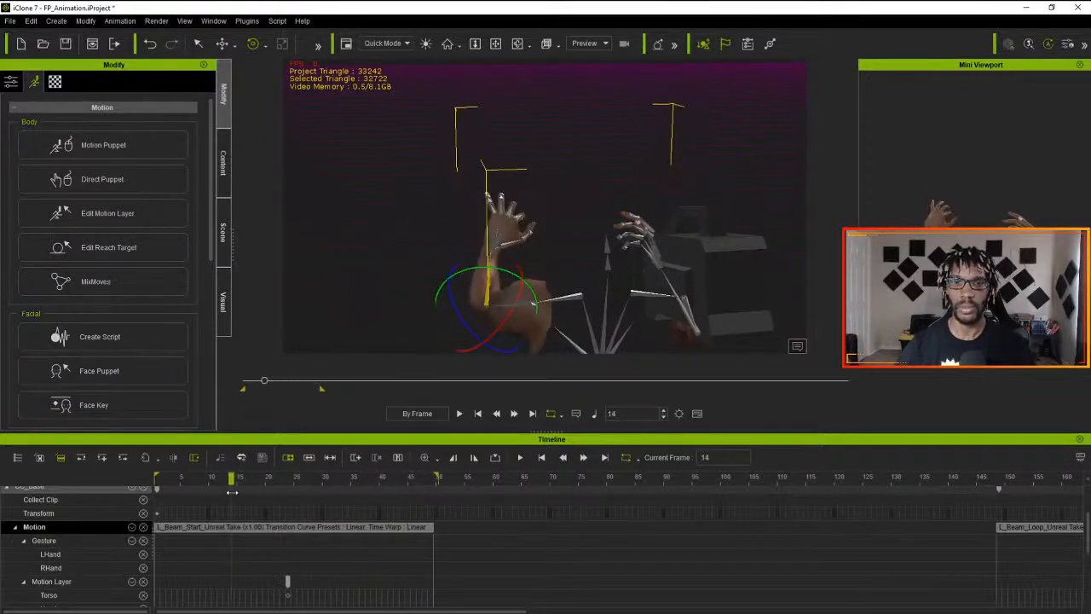
{"action": "left_click", "coordinate": [459, 413]}
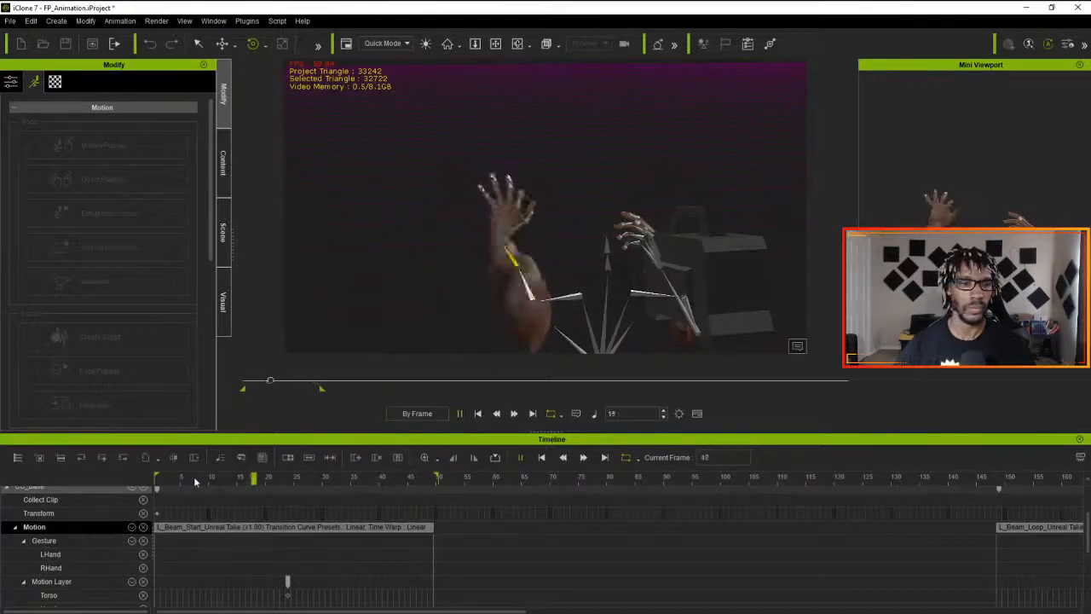
{"action": "left_click_drag", "start_coordinate": [194, 482], "coordinate": [130, 481]}
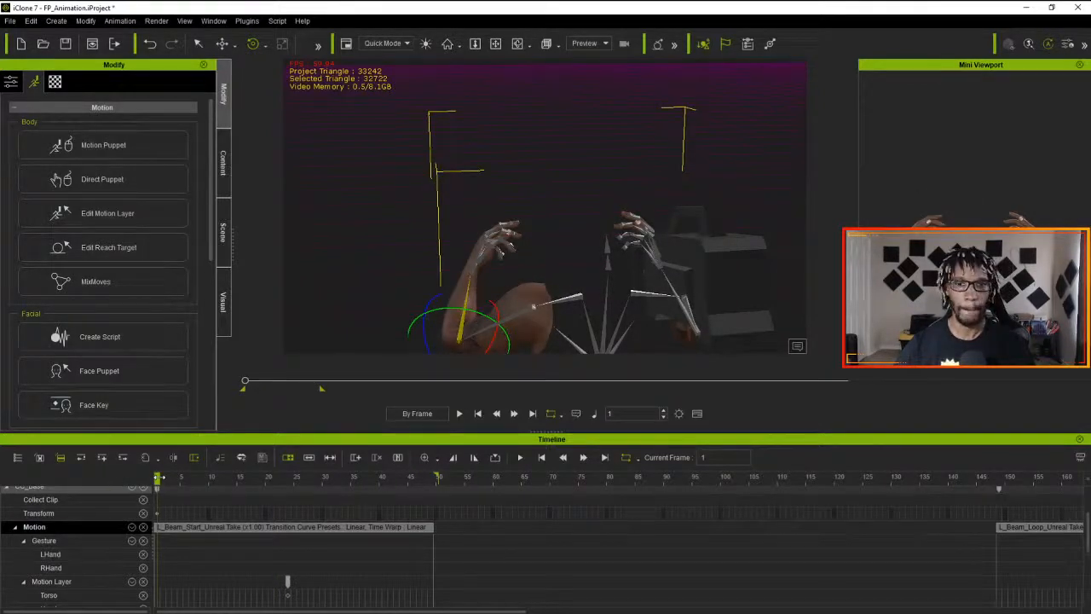
{"action": "left_click_drag", "start_coordinate": [158, 479], "coordinate": [289, 480]}
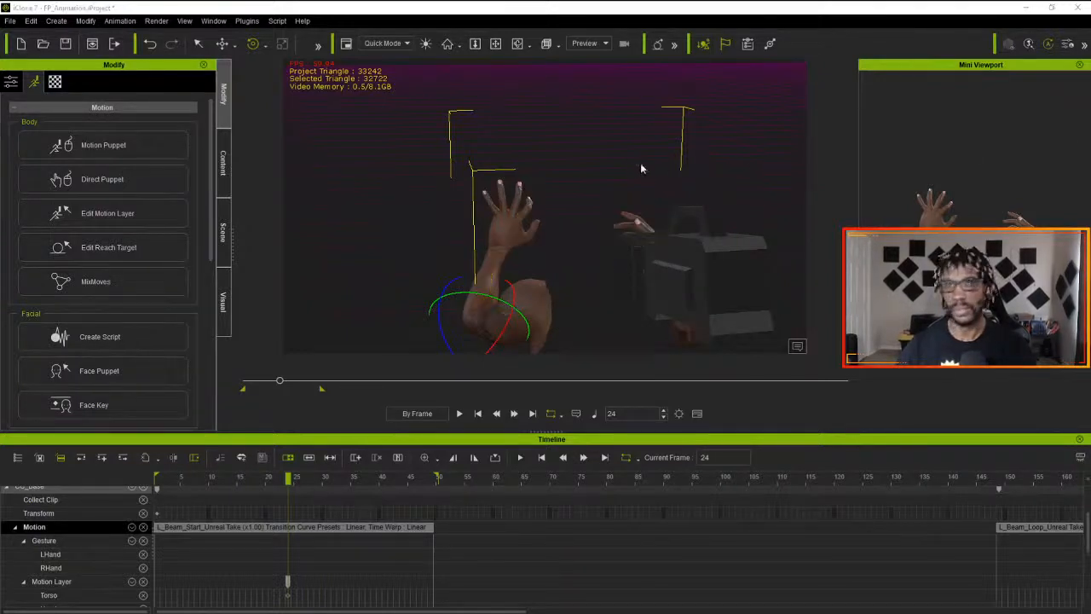
- At frame 24, try rotating the left hand's little finger inward, and undo the rotation
{"action": "right_click_drag", "start_coordinate": [542, 191], "coordinate": [539, 186]}
{"action": "scroll", "coordinate": [535, 179], "scroll_direction": "up", "scroll_amount": 6}
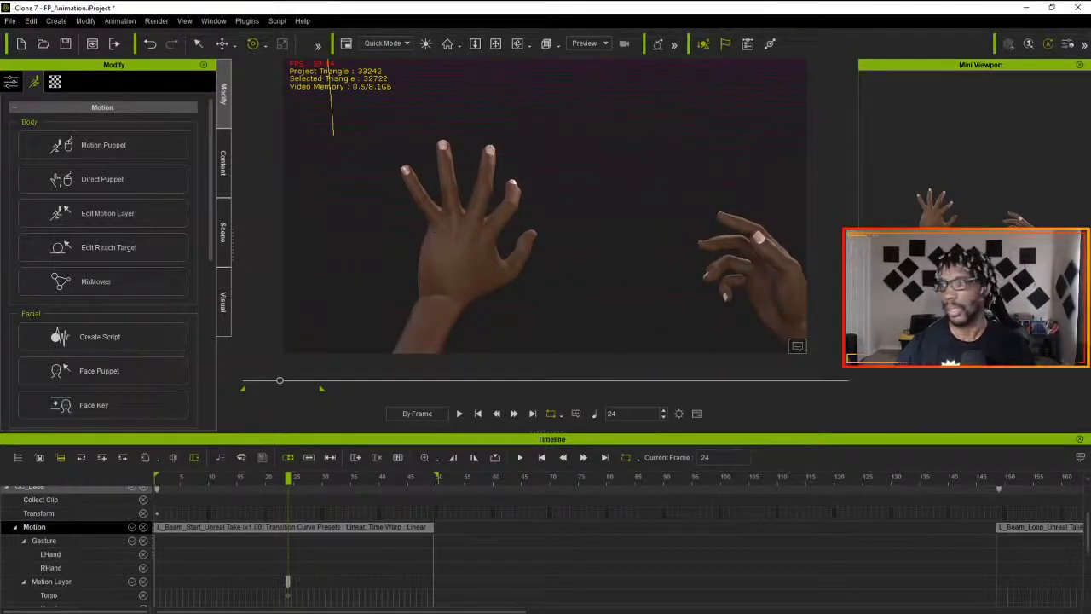
{"action": "left_click", "coordinate": [731, 271]}
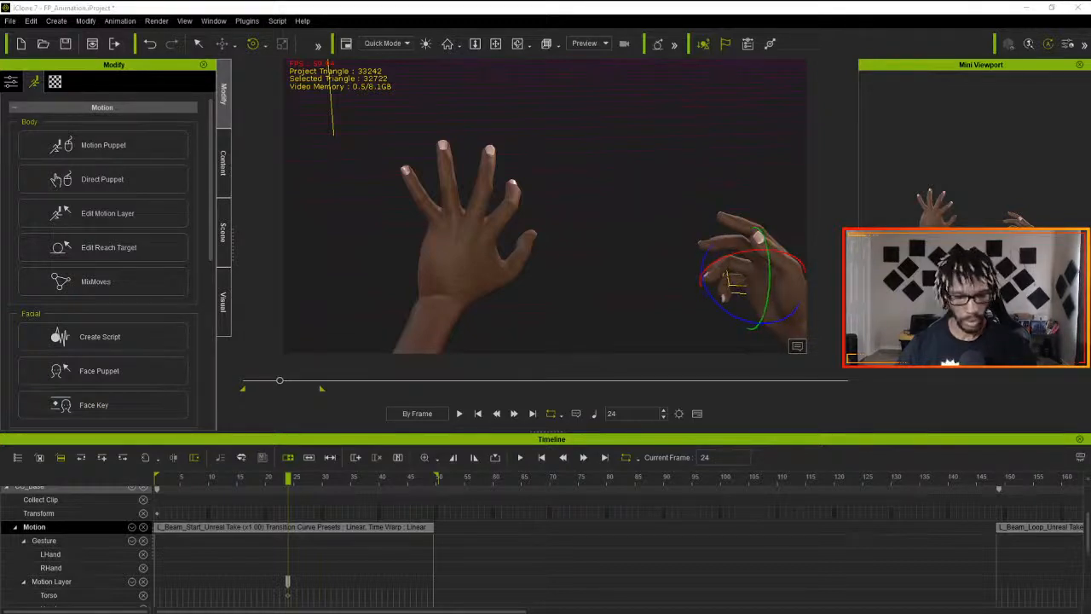
{"action": "key", "text": "ctrl+z"}
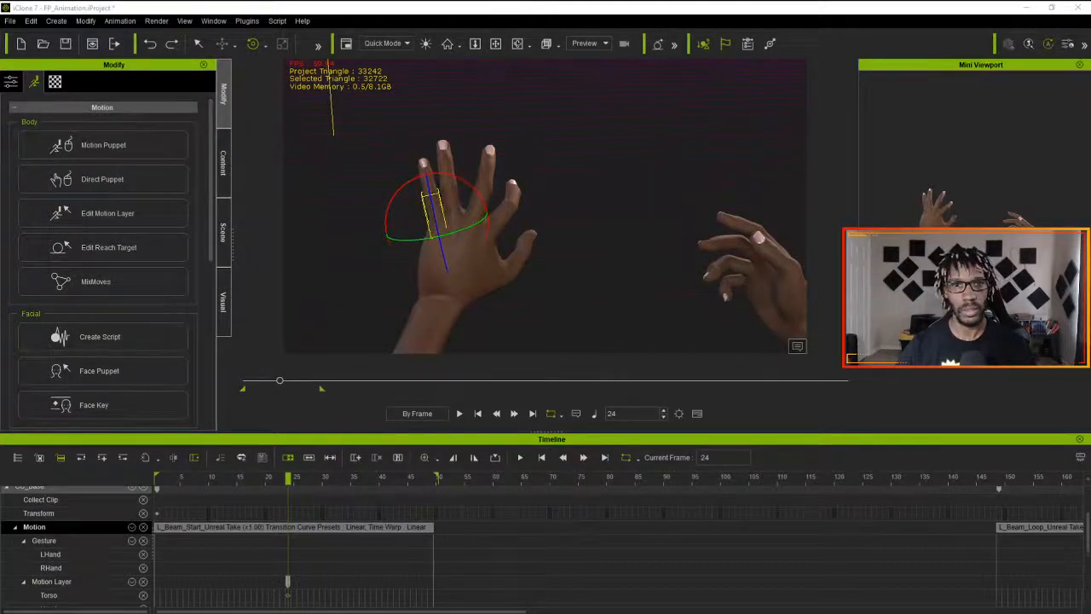
{"action": "key", "text": "ctrl+z"}
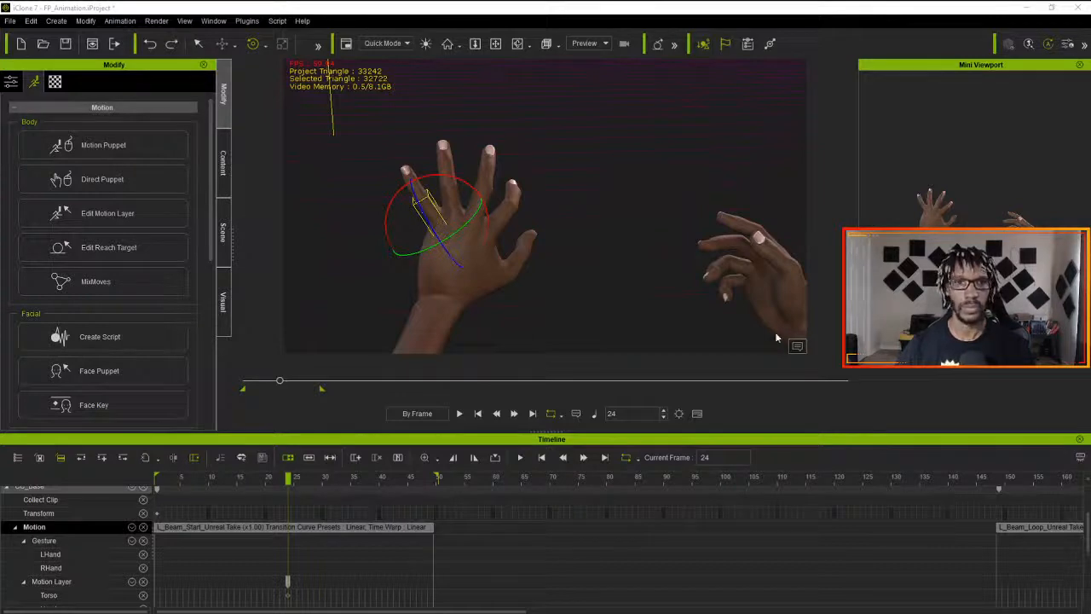
{"action": "left_click", "coordinate": [457, 272]}
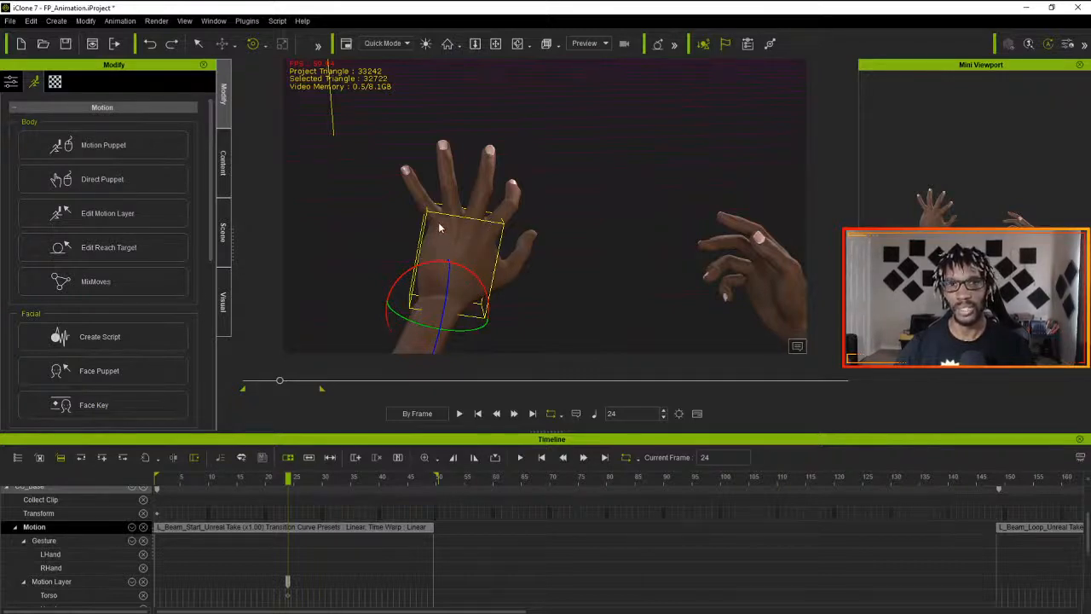
{"action": "left_click", "coordinate": [422, 203]}
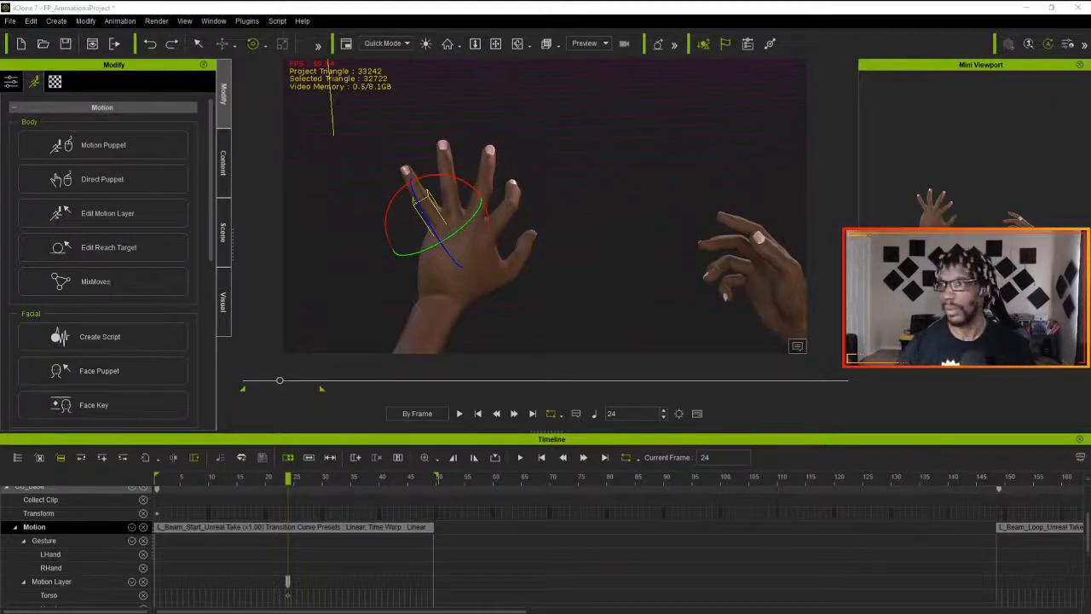
- Show the hand bones and examine the spread fingers of the left hand at frame 24 from several angles
{"action": "key", "text": "q"}
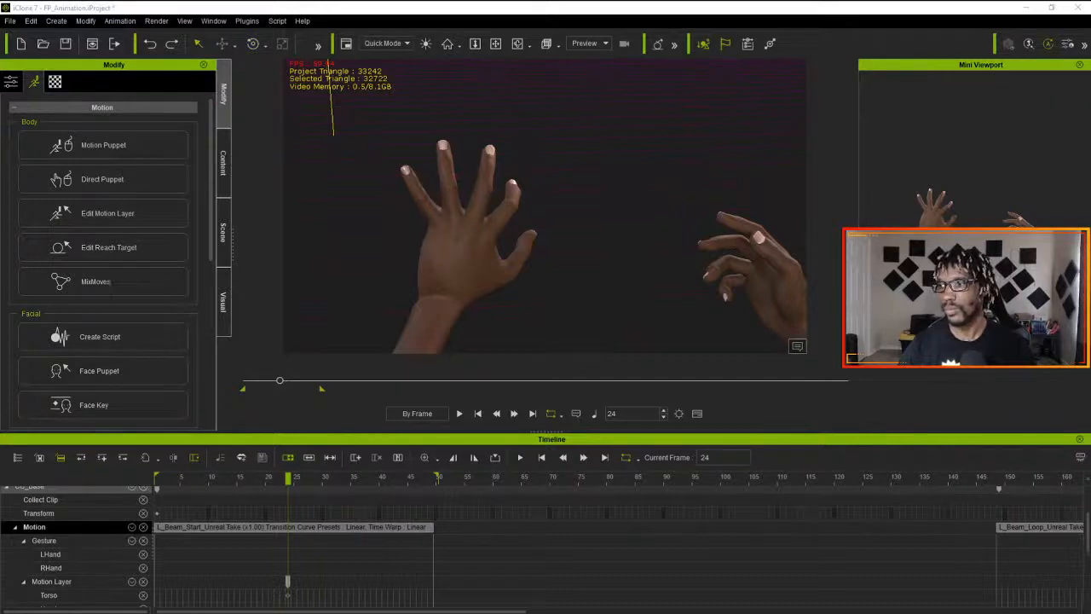
{"action": "key", "text": "e"}
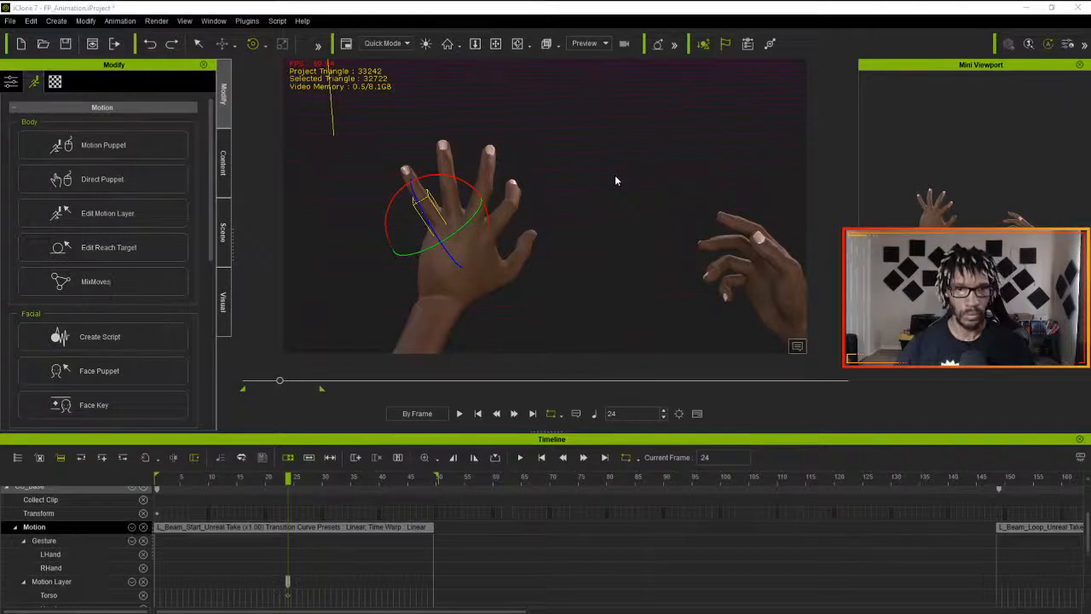
{"action": "key", "text": "n"}
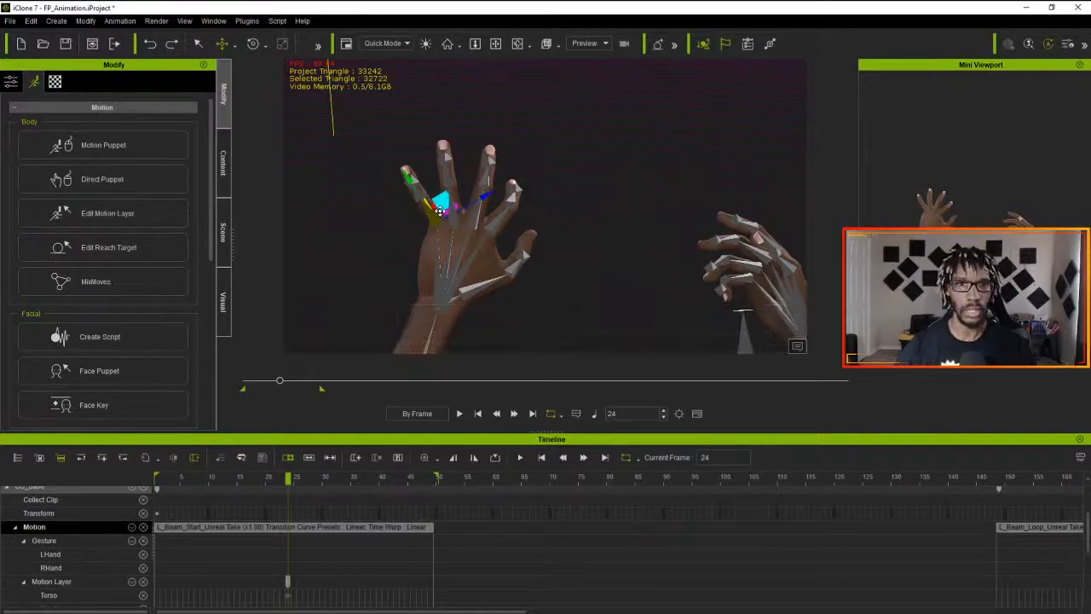
{"action": "right_click_drag", "start_coordinate": [447, 230], "coordinate": [530, 243]}
{"action": "right_click_drag", "start_coordinate": [421, 222], "coordinate": [507, 203]}
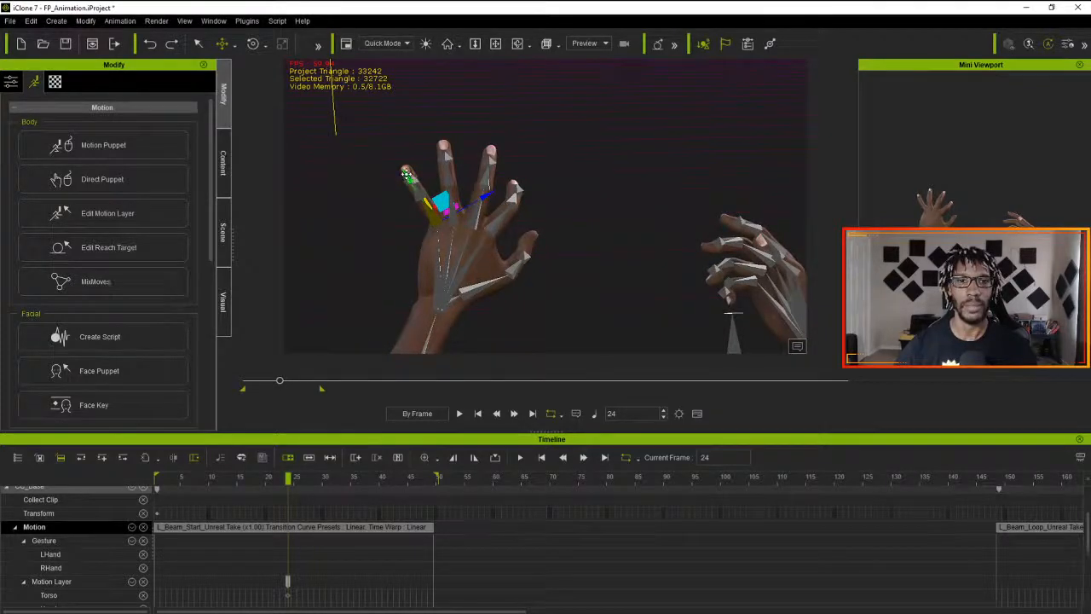
{"action": "right_click_drag", "start_coordinate": [426, 226], "coordinate": [379, 205]}
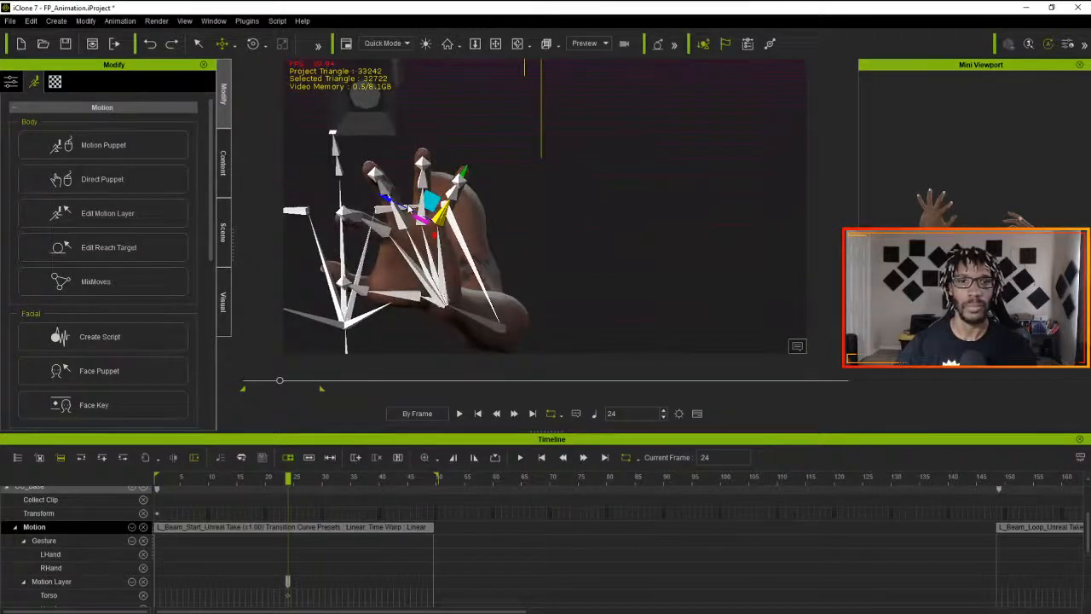
{"action": "right_click_drag", "start_coordinate": [614, 242], "coordinate": [481, 240]}
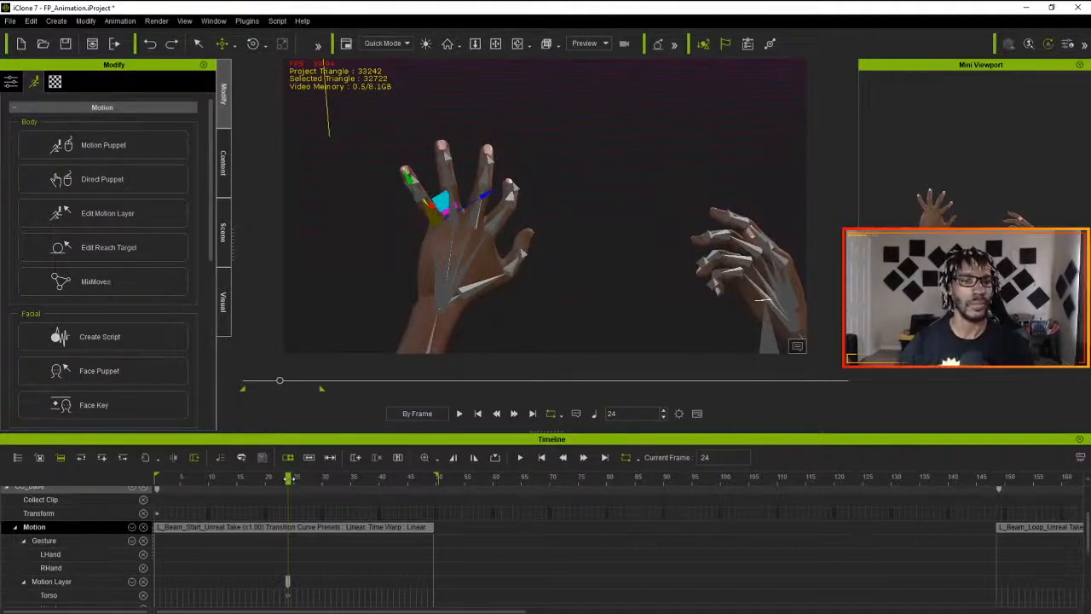
- Sample all parts of the L_Beam_Start motion clip with the Optimized option and flatten the clip
{"action": "left_click_drag", "start_coordinate": [288, 478], "coordinate": [110, 479]}
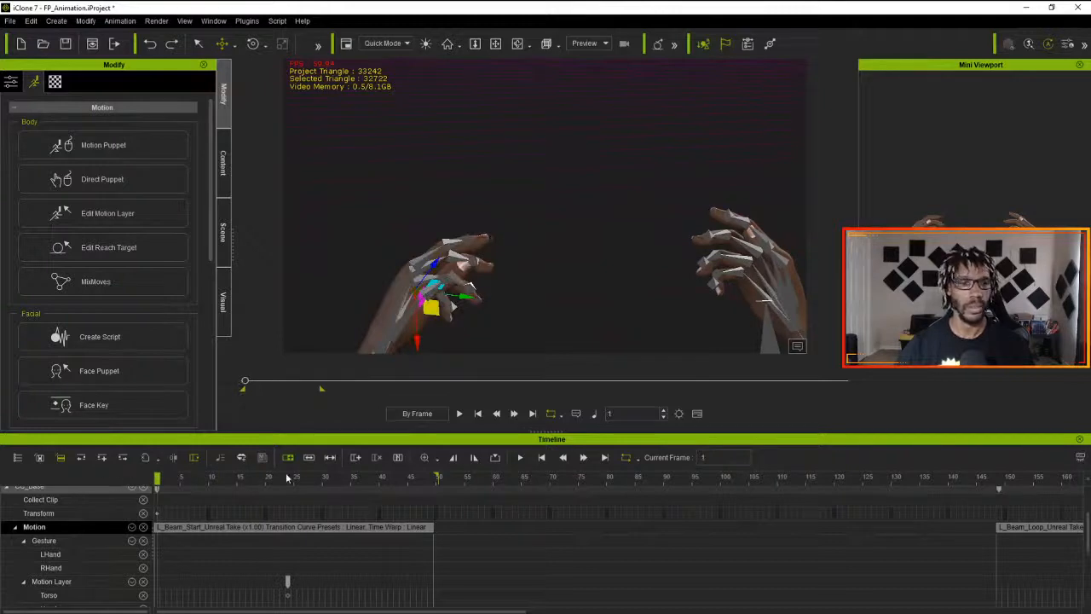
{"action": "left_click", "coordinate": [320, 527]}
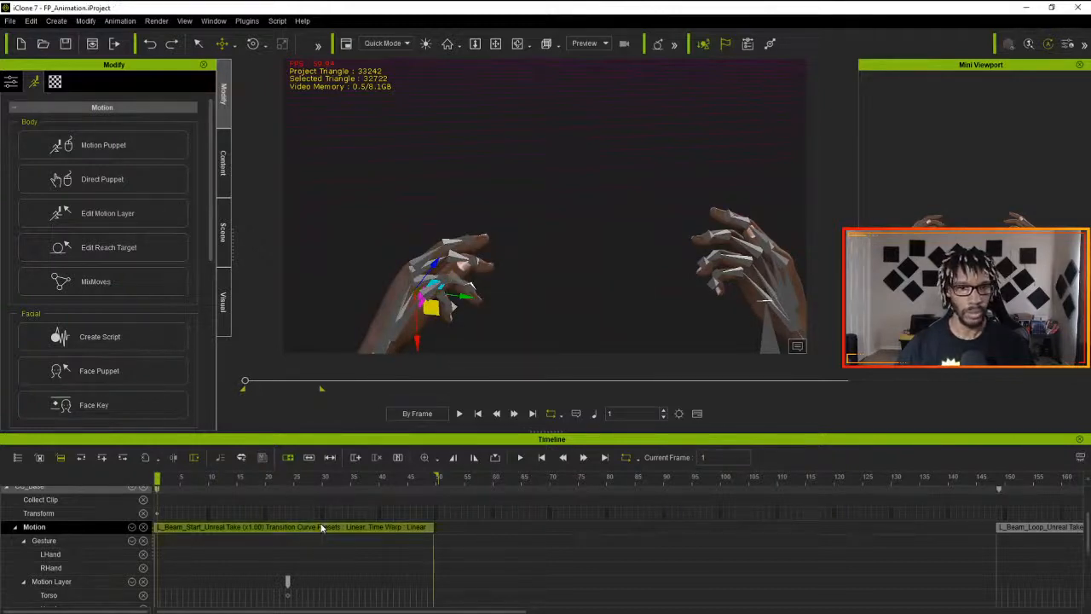
{"action": "right_click", "coordinate": [321, 527]}
{"action": "mouse_move", "coordinate": [417, 300]}
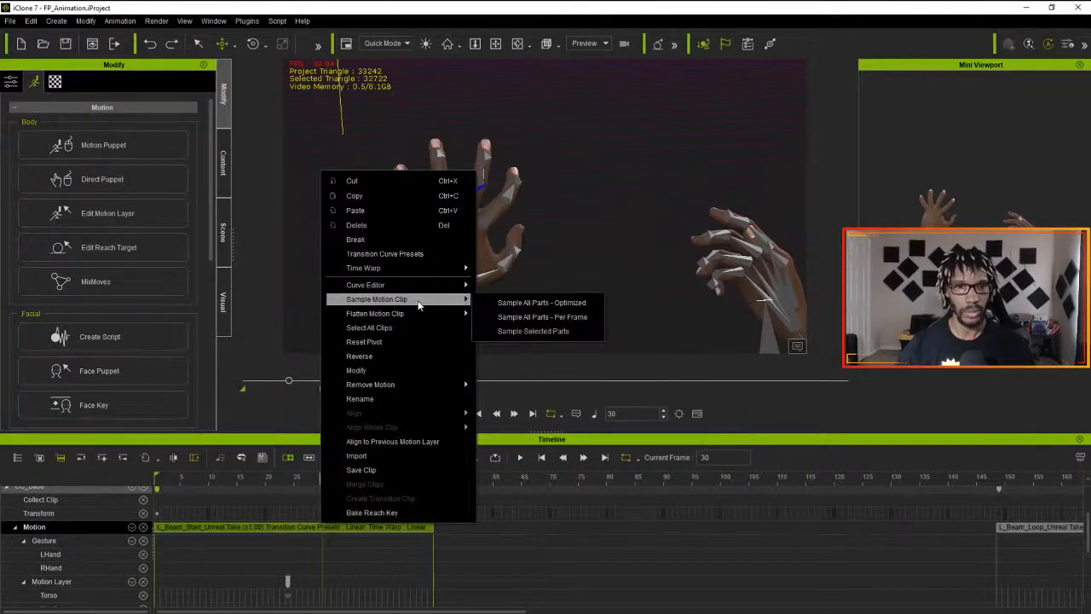
{"action": "left_click", "coordinate": [523, 304]}
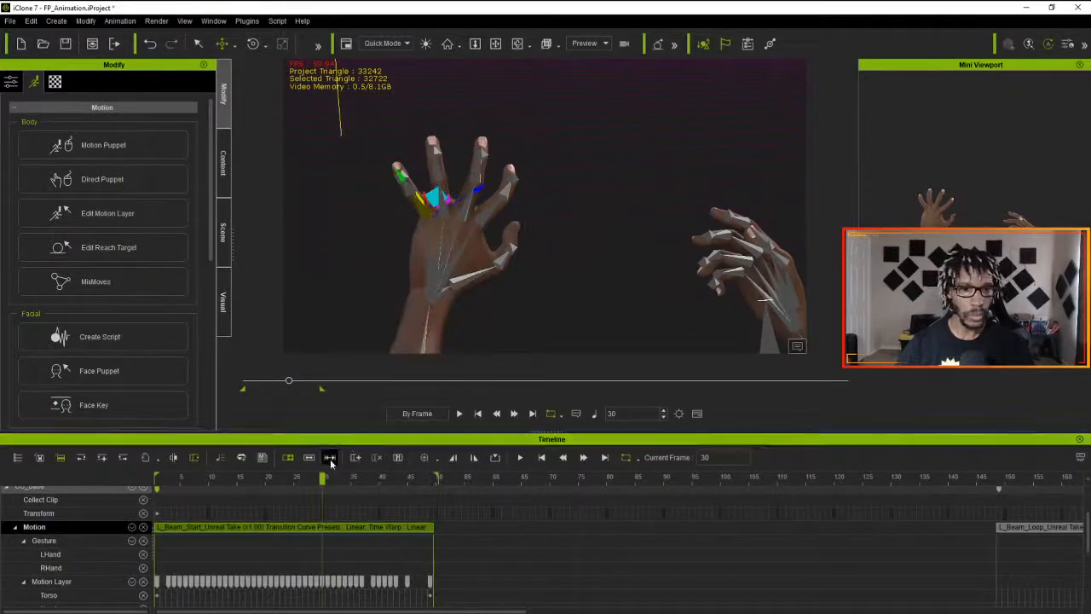
{"action": "right_click", "coordinate": [316, 525]}
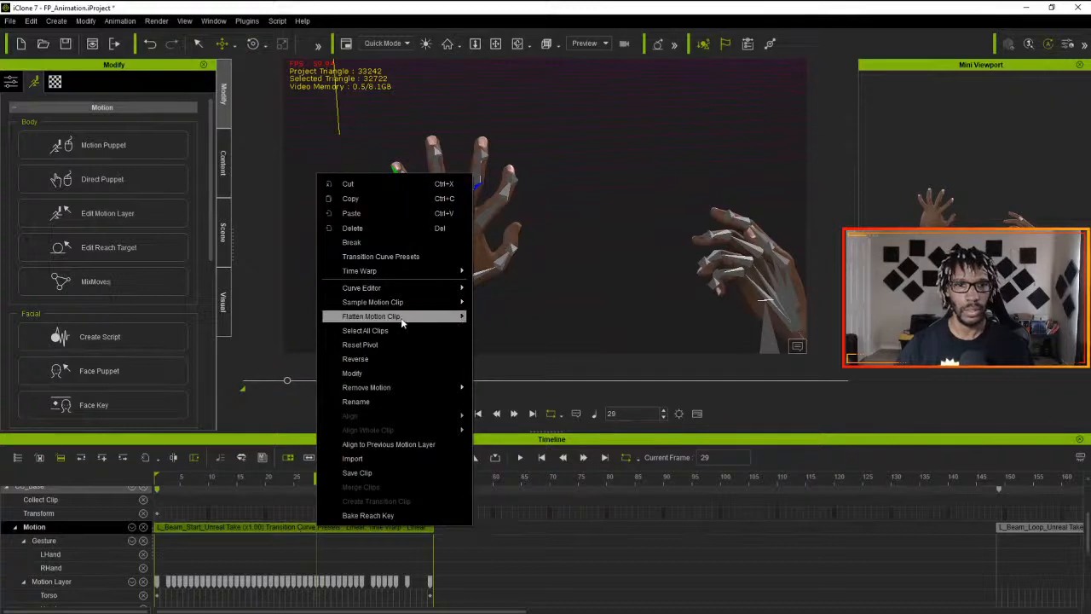
{"action": "mouse_move", "coordinate": [402, 320]}
{"action": "left_click", "coordinate": [518, 320]}
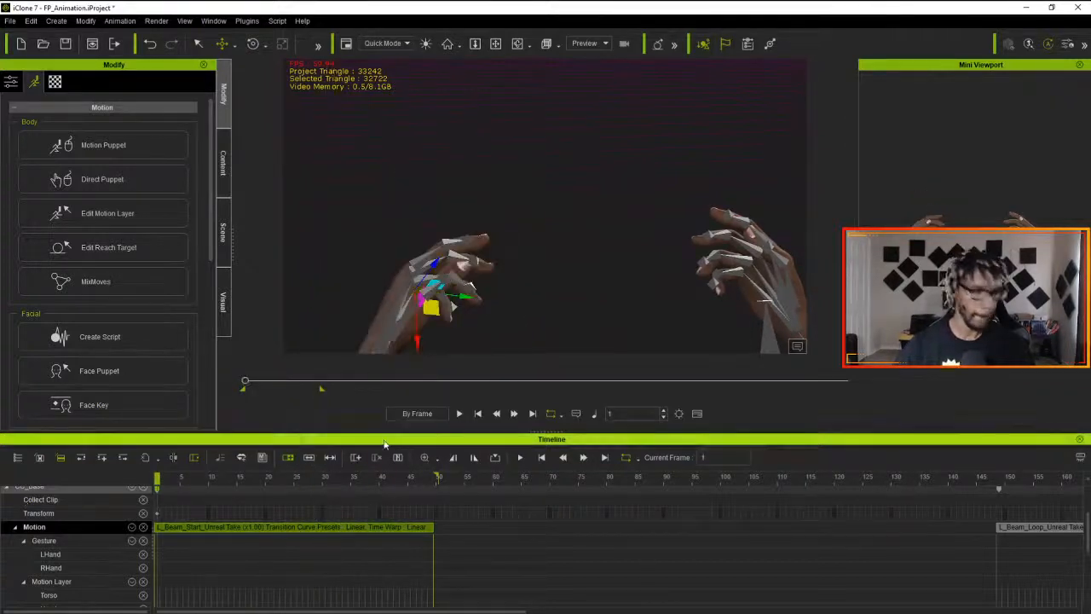
- Play the flattened L_Beam_Start clip and scrub through it up to frame 49 to check the left hand motion
{"action": "left_click", "coordinate": [459, 413]}
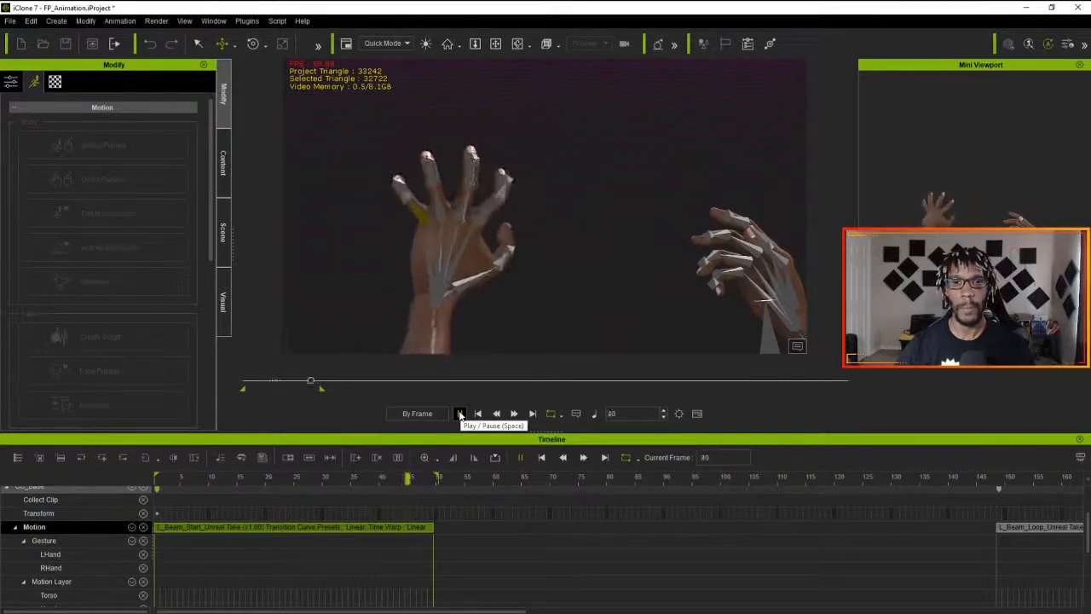
{"action": "left_click", "coordinate": [459, 414]}
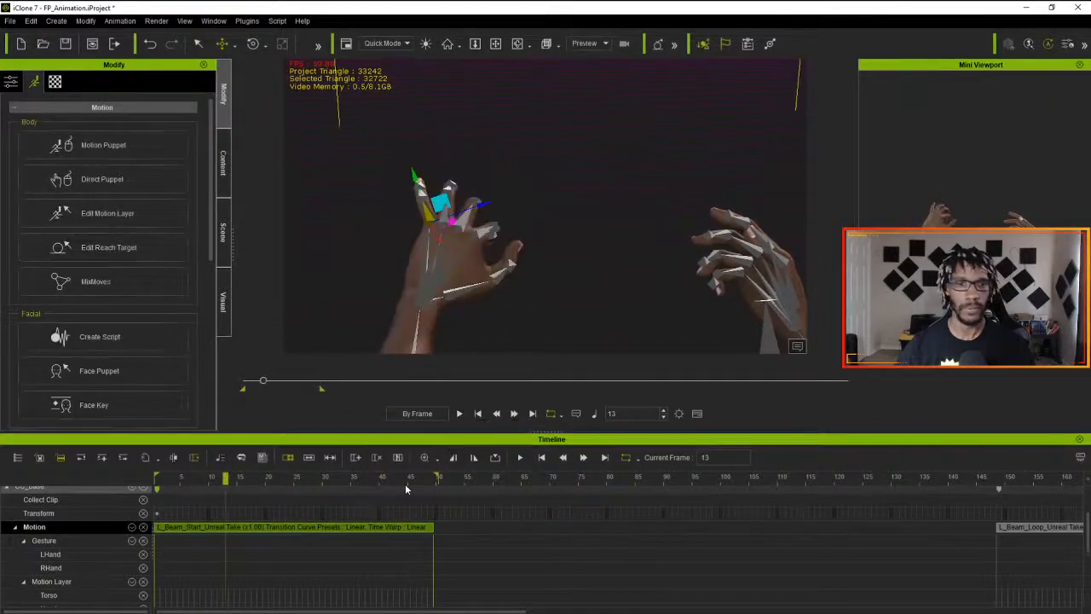
{"action": "left_click_drag", "start_coordinate": [226, 480], "coordinate": [432, 480]}
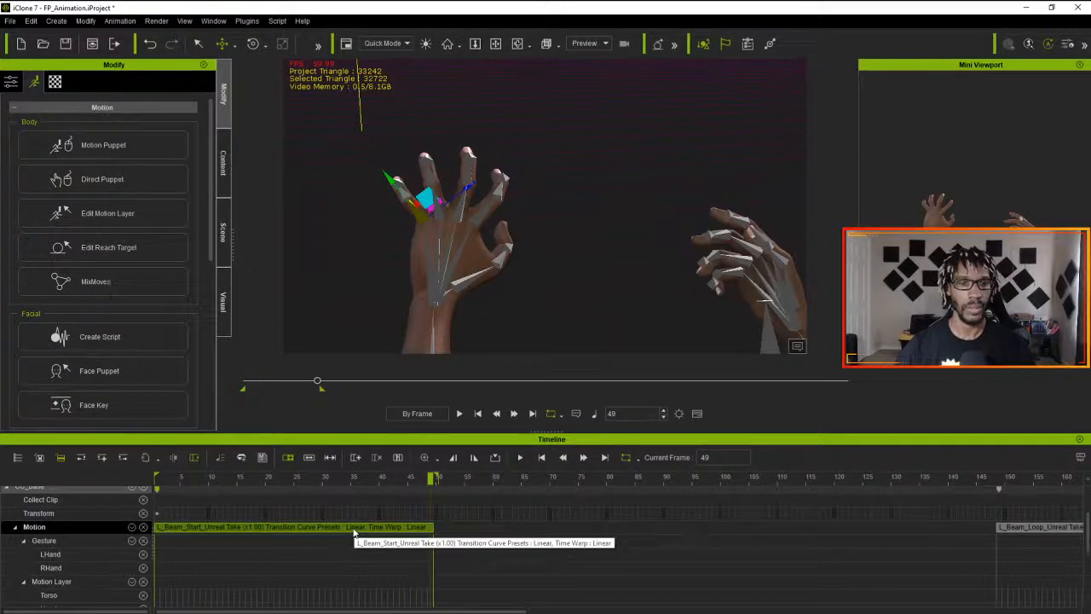
- Sample all parts of the flattened L_Beam_Start clip using the Optimized option
{"action": "right_click", "coordinate": [353, 532]}
{"action": "mouse_move", "coordinate": [435, 292]}
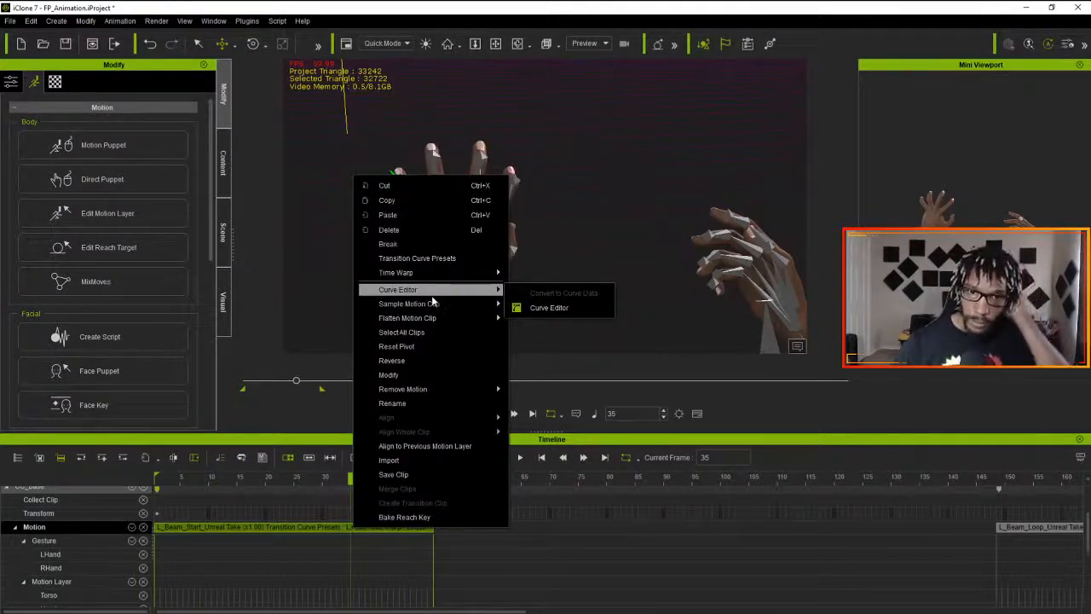
{"action": "left_click", "coordinate": [257, 528]}
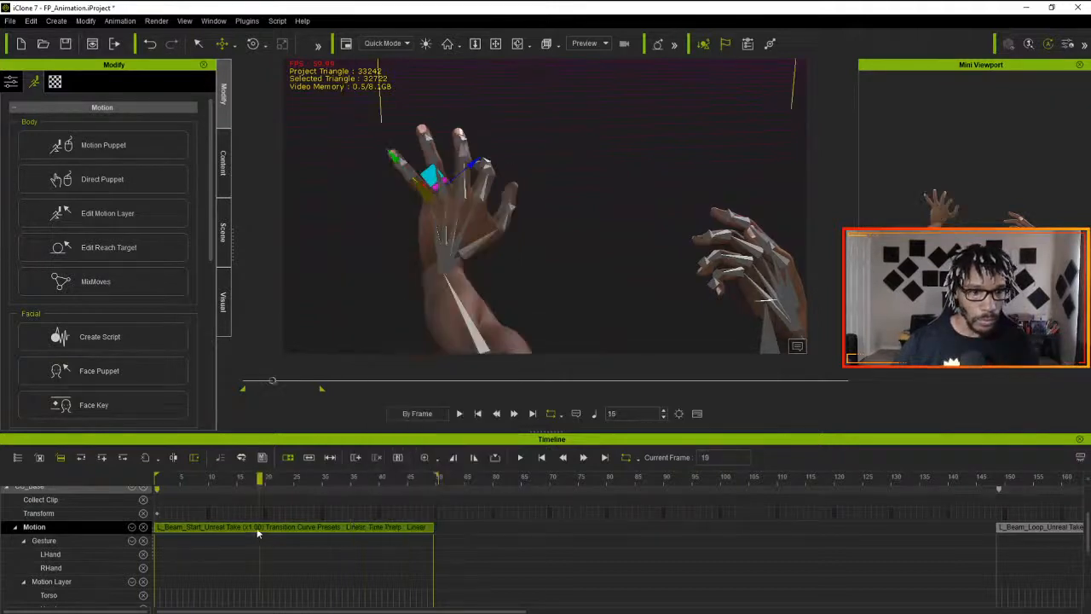
{"action": "right_click", "coordinate": [275, 529]}
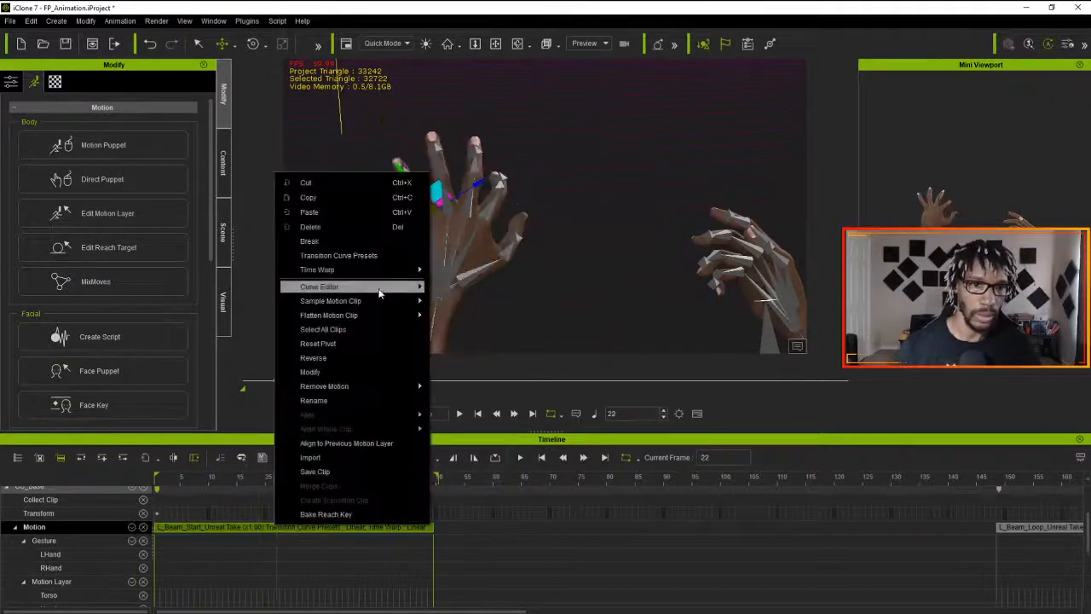
{"action": "mouse_move", "coordinate": [379, 293]}
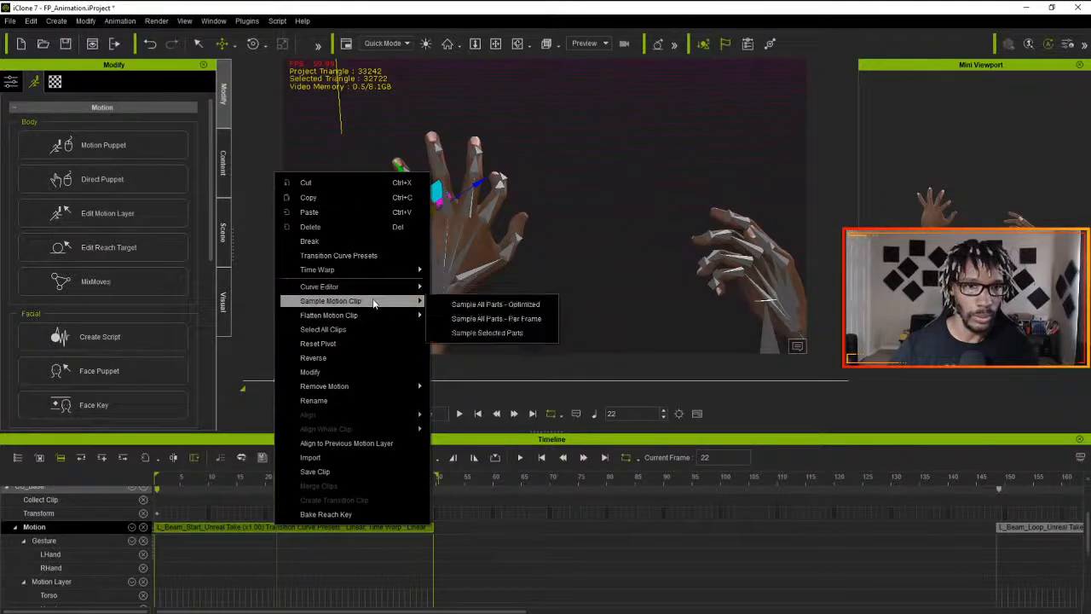
{"action": "left_click", "coordinate": [494, 304]}
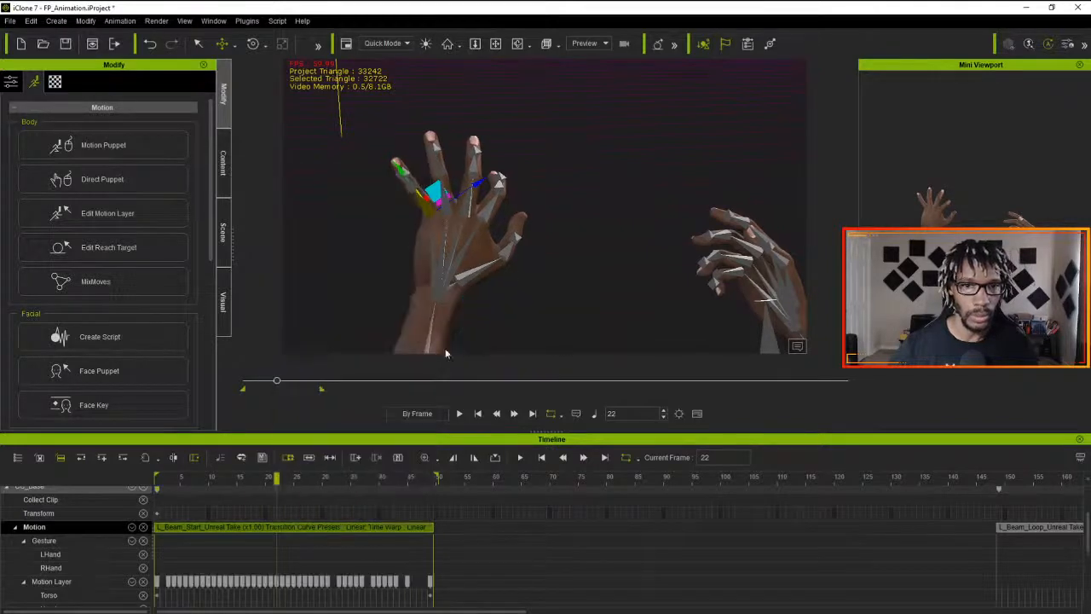
- Apply the Accelerate transition curve with a strength of 71 to the L_Beam_Start motion layer keys at frames 19 to 21
{"action": "mouse_move", "coordinate": [274, 476]}
{"action": "left_mouse_down"}
{"action": "mouse_move", "coordinate": [202, 491]}
{"action": "mouse_move", "coordinate": [261, 492]}
{"action": "left_mouse_up"}
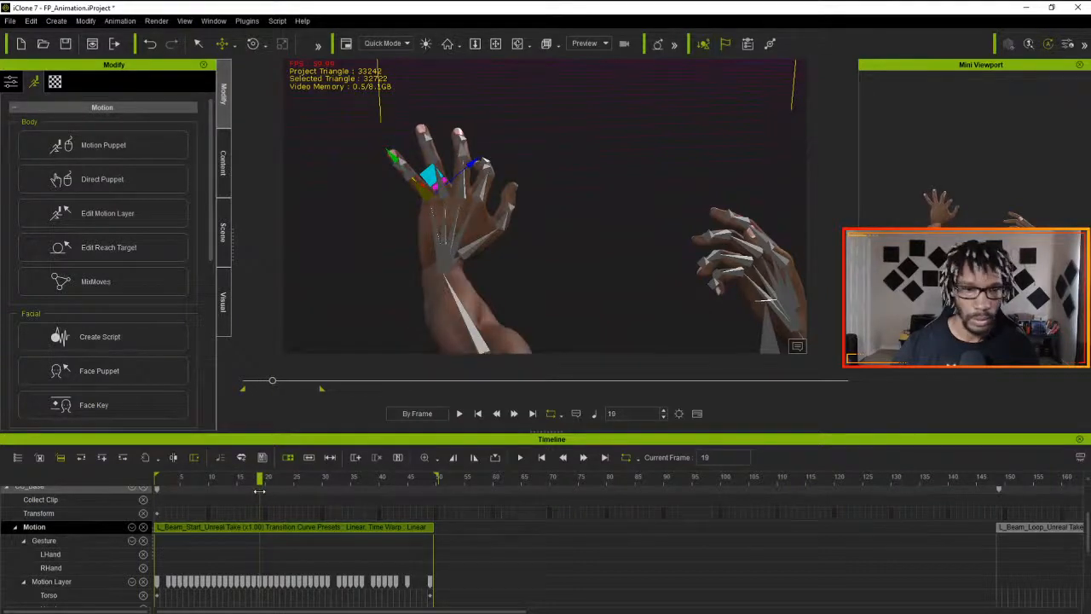
{"action": "left_click_drag", "start_coordinate": [263, 491], "coordinate": [263, 493]}
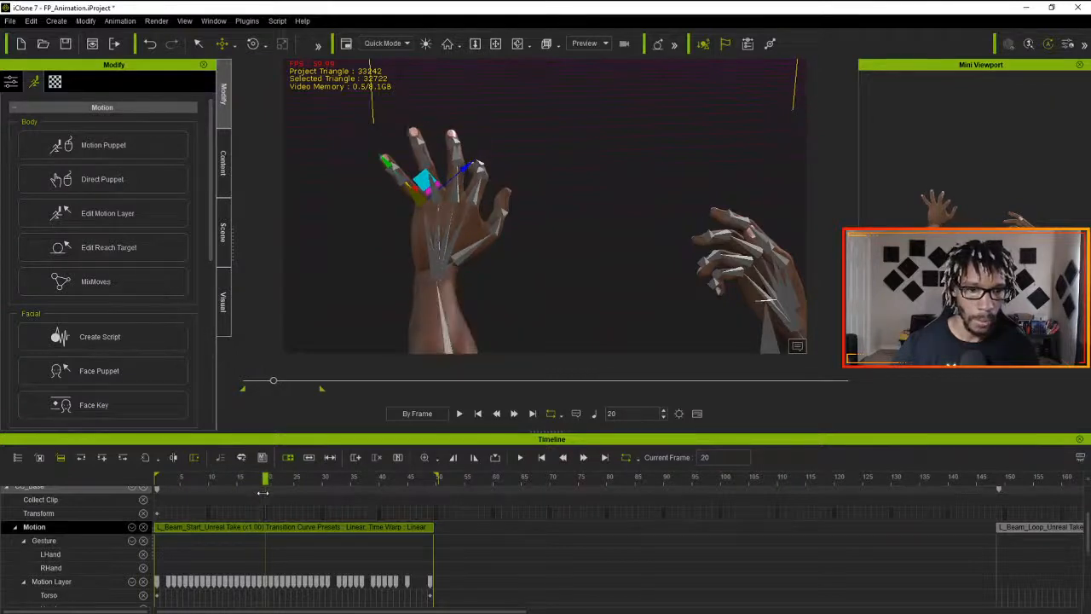
{"action": "left_click", "coordinate": [263, 583]}
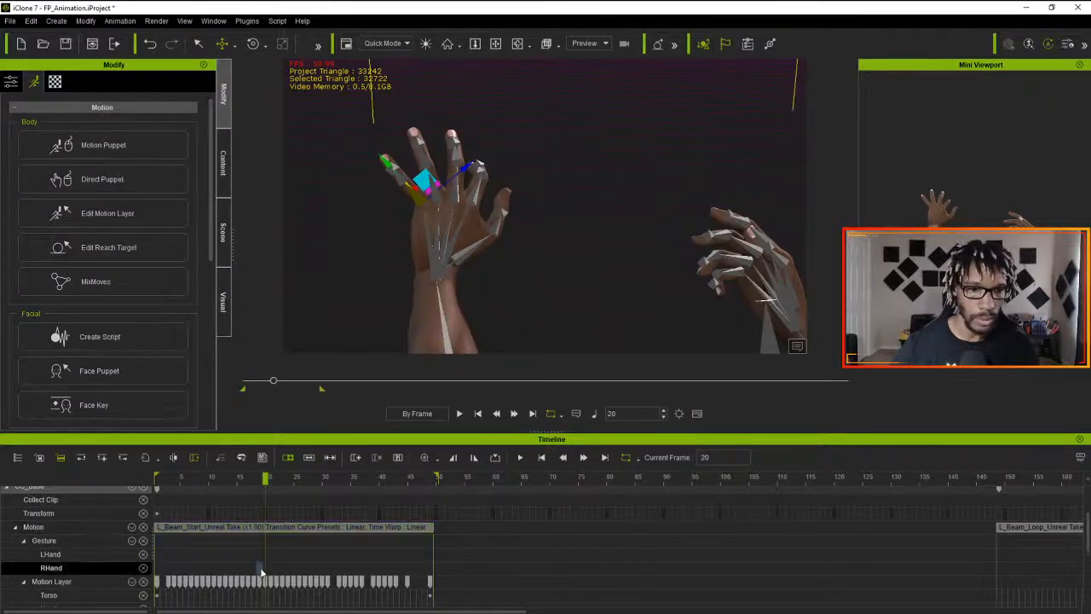
{"action": "left_click", "coordinate": [264, 583]}
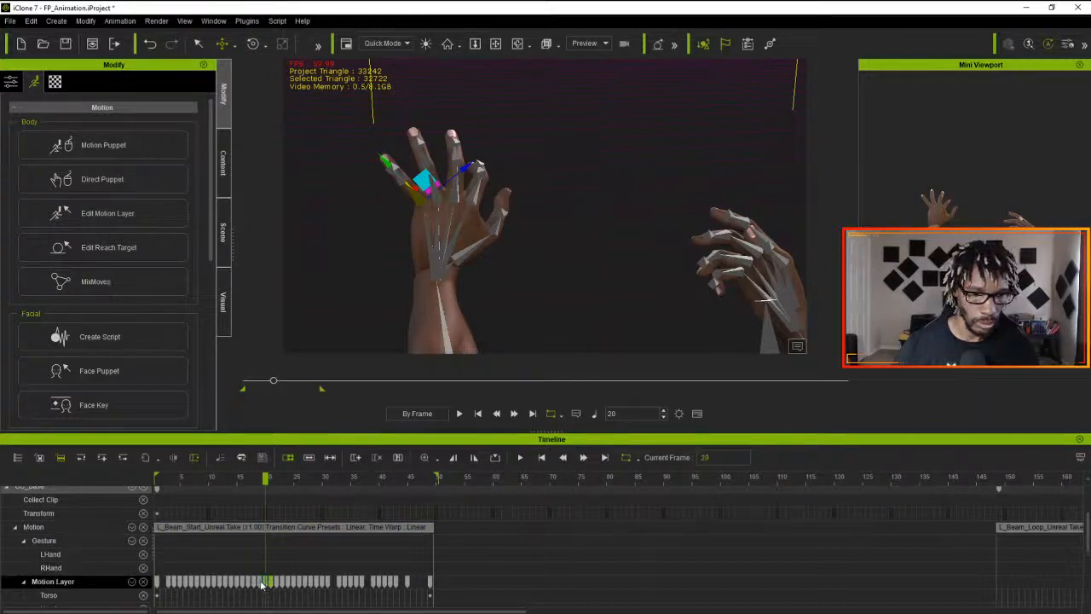
{"action": "double_click", "coordinate": [262, 585]}
{"action": "double_click", "coordinate": [264, 596]}
{"action": "double_click", "coordinate": [261, 583]}
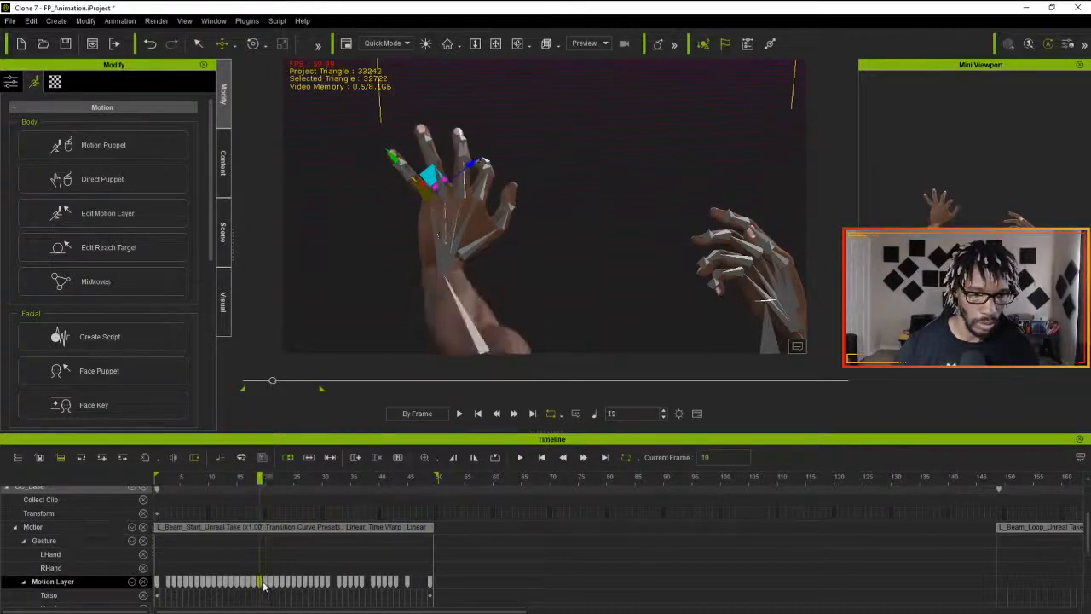
{"action": "left_click", "coordinate": [264, 584]}
{"action": "right_click", "coordinate": [264, 584]}
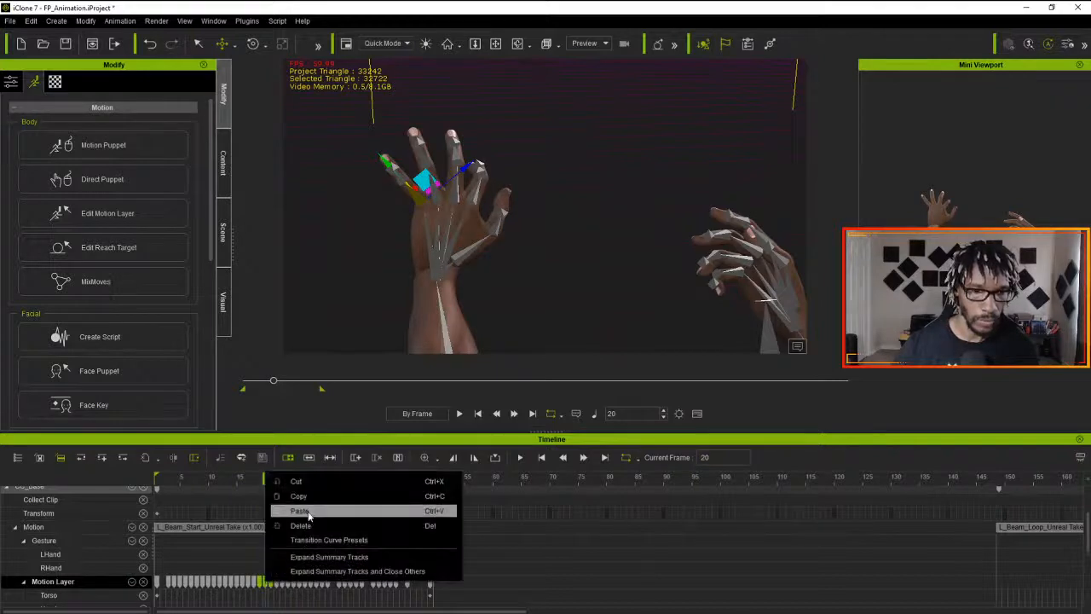
{"action": "left_click", "coordinate": [328, 540]}
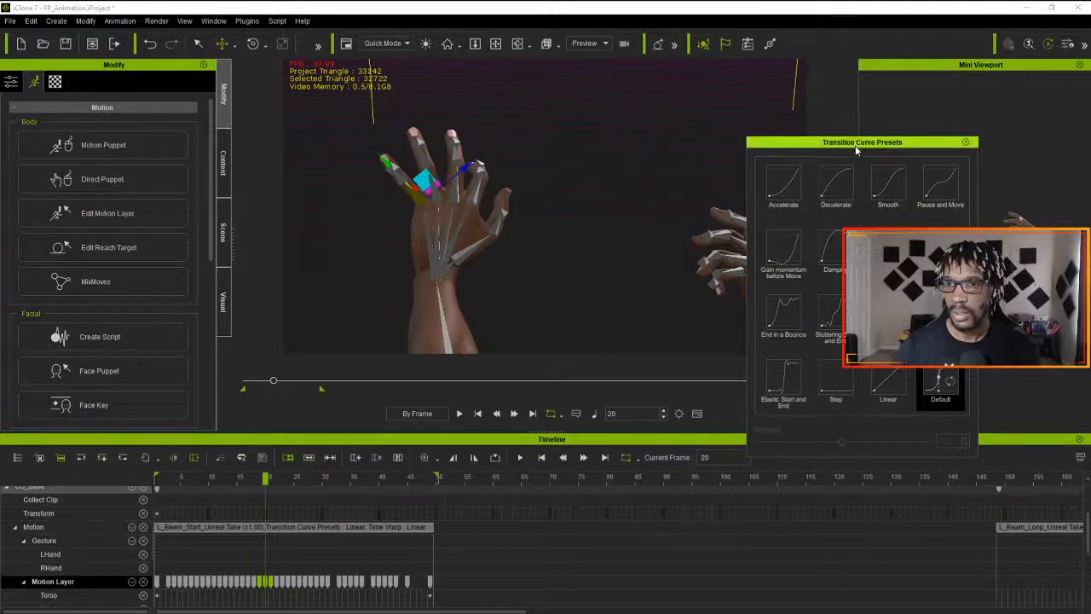
{"action": "left_click", "coordinate": [784, 181]}
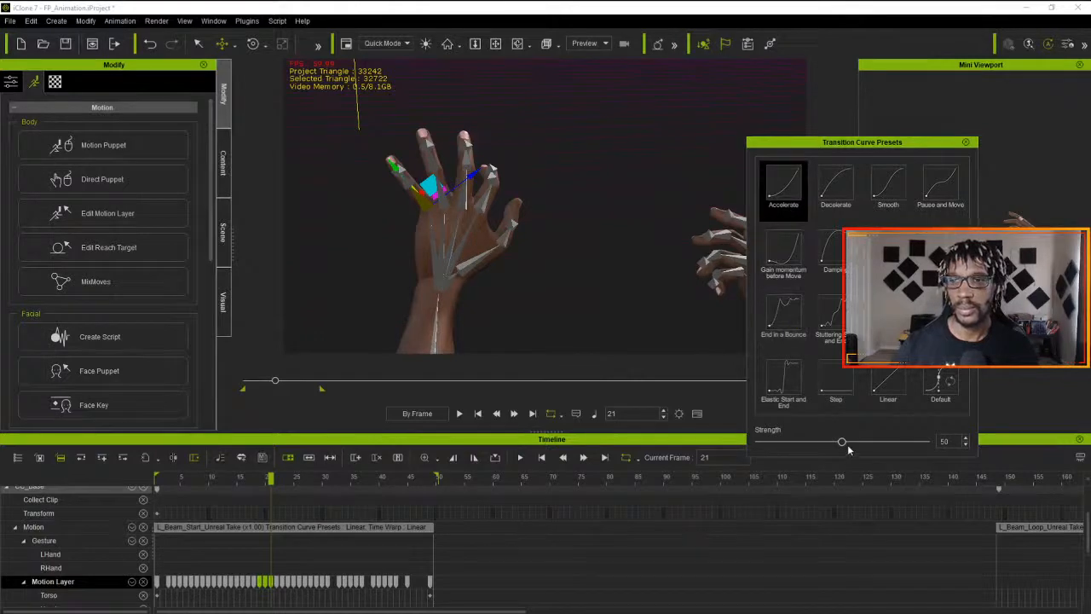
{"action": "left_click_drag", "start_coordinate": [841, 441], "coordinate": [877, 441]}
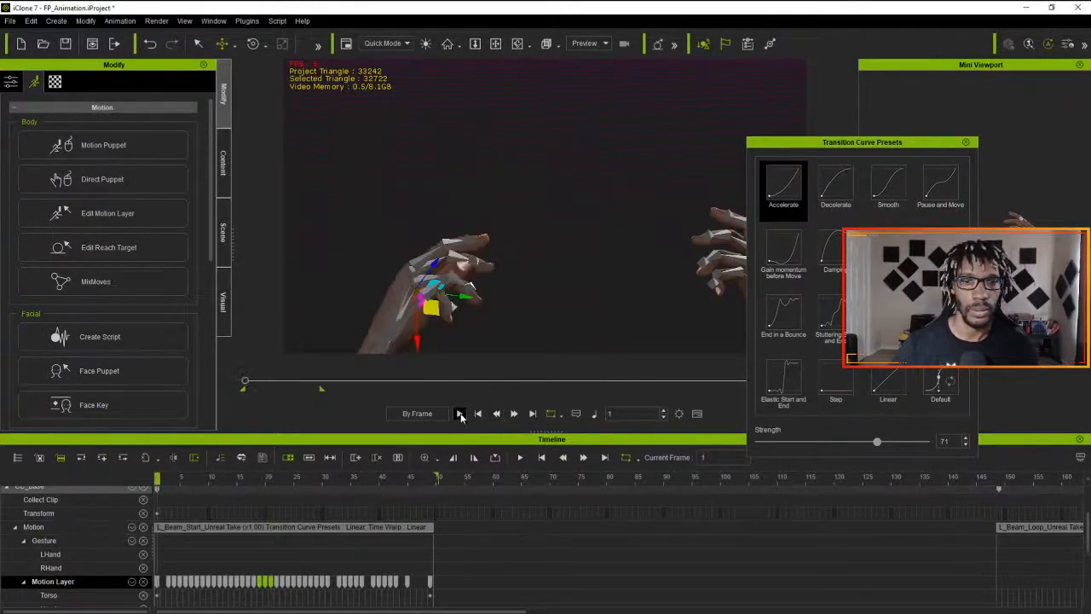
- Play back the L_Beam_Start clip to check the left hand motion, and close the transition curve presets
{"action": "left_click", "coordinate": [459, 414]}
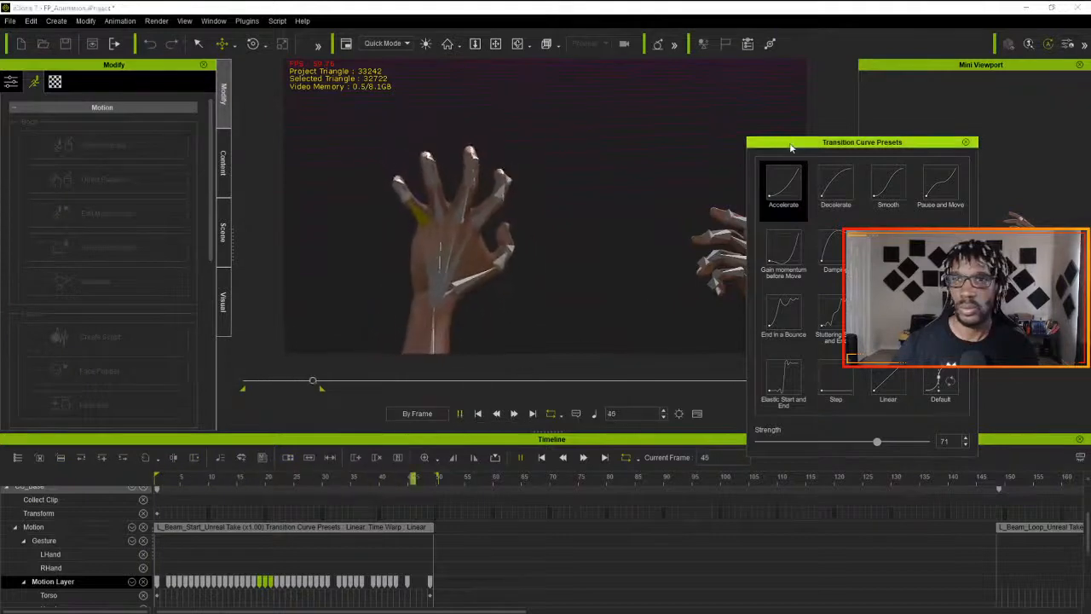
{"action": "left_click_drag", "start_coordinate": [791, 146], "coordinate": [565, 158]}
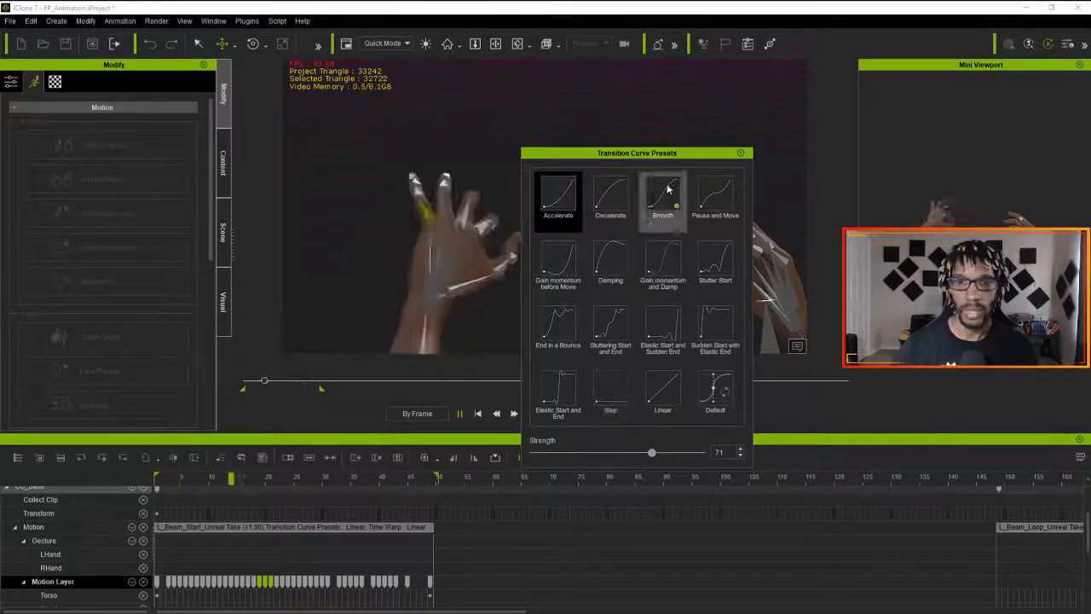
{"action": "left_click", "coordinate": [738, 154]}
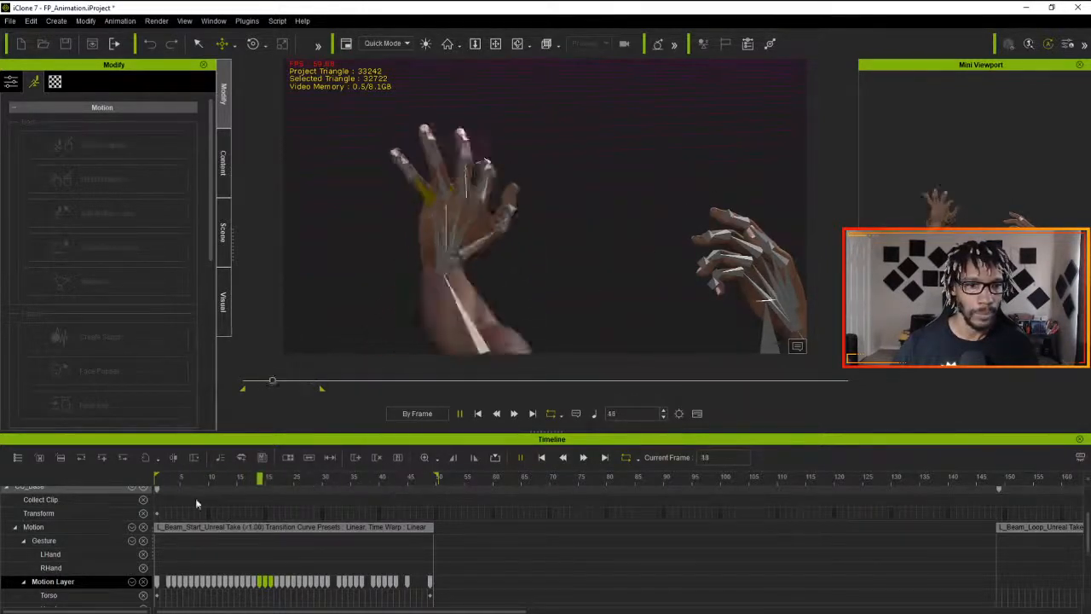
{"action": "left_click", "coordinate": [478, 413]}
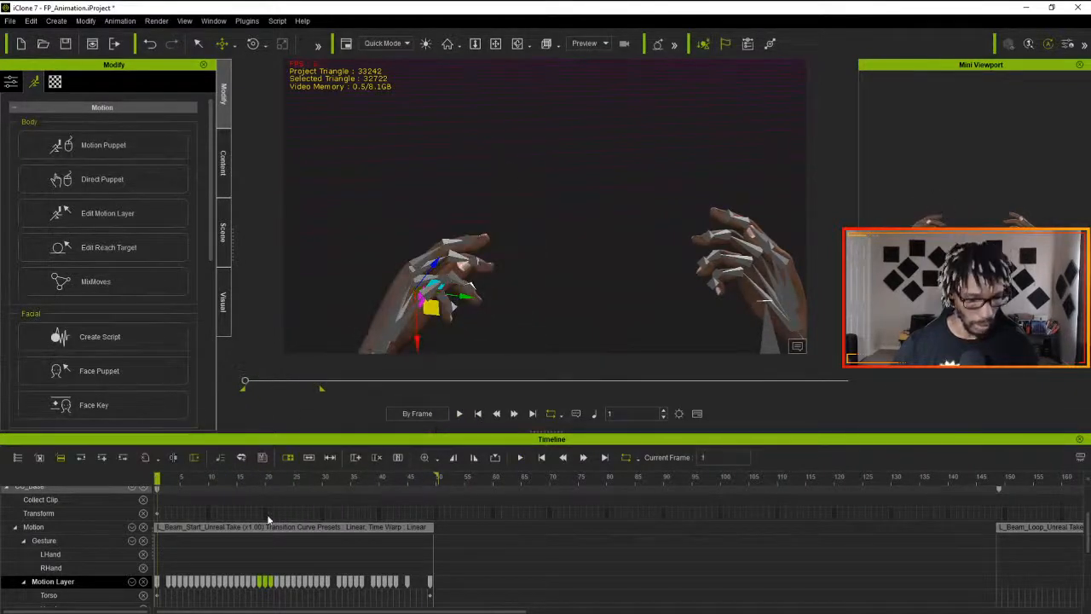
- Flatten the L_Beam_Start motion clip
{"action": "left_click", "coordinate": [318, 529]}
{"action": "right_click", "coordinate": [318, 528]}
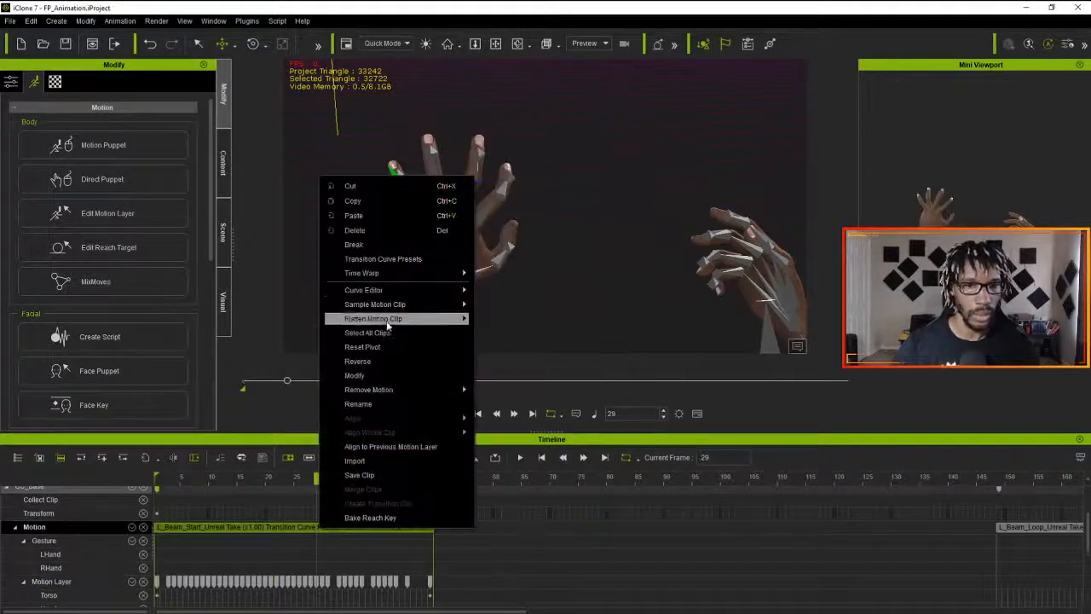
{"action": "mouse_move", "coordinate": [392, 318]}
{"action": "left_click", "coordinate": [511, 320]}
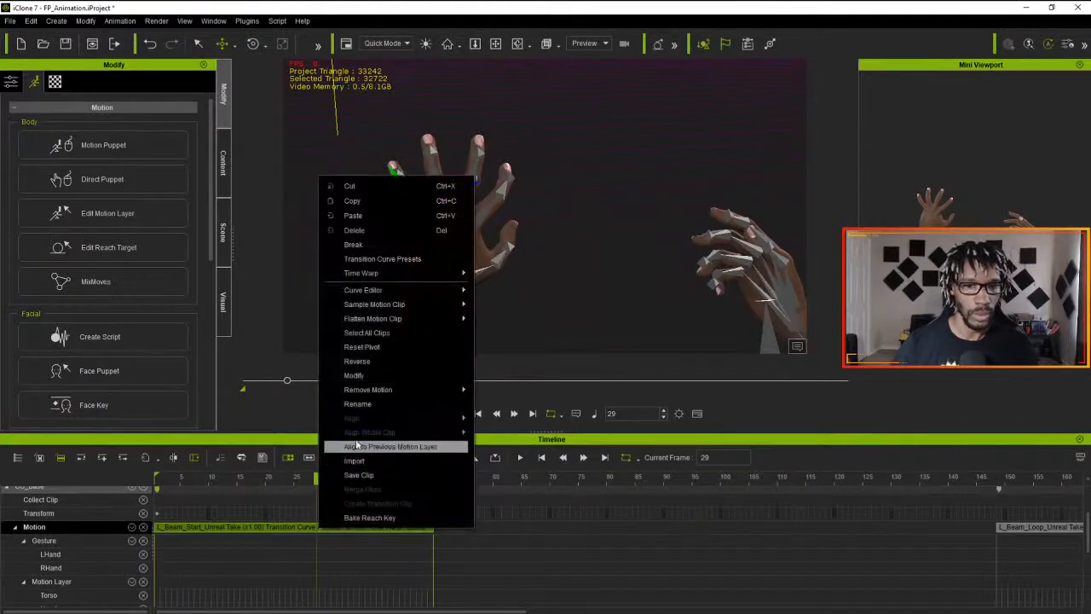
- Save the flattened motion clip as L_Beam_Start in the ProjectMagus folder
{"action": "left_click", "coordinate": [360, 477]}
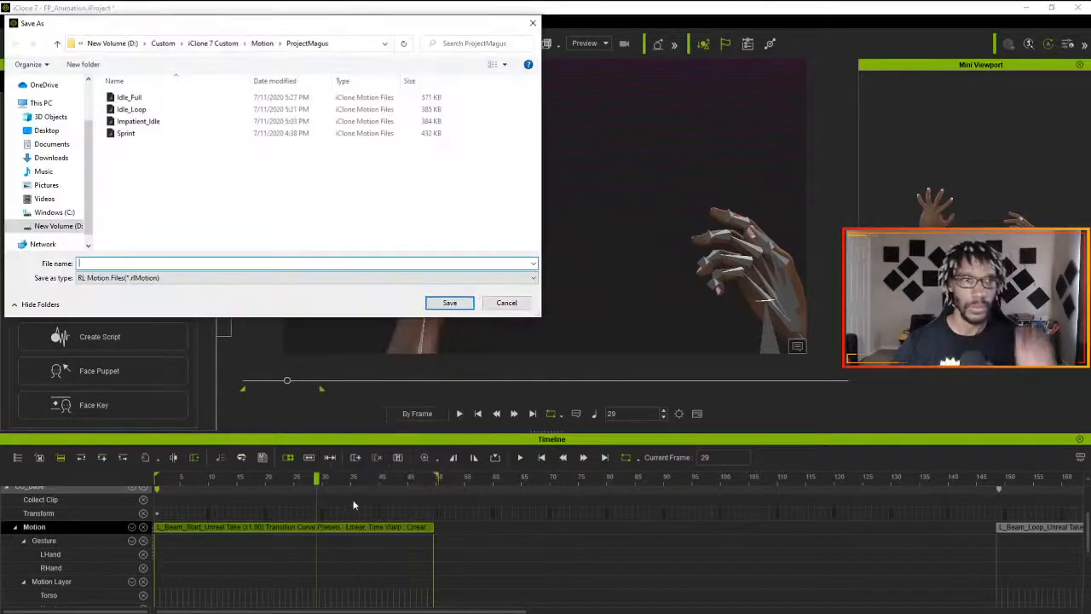
{"action": "left_click", "coordinate": [145, 262]}
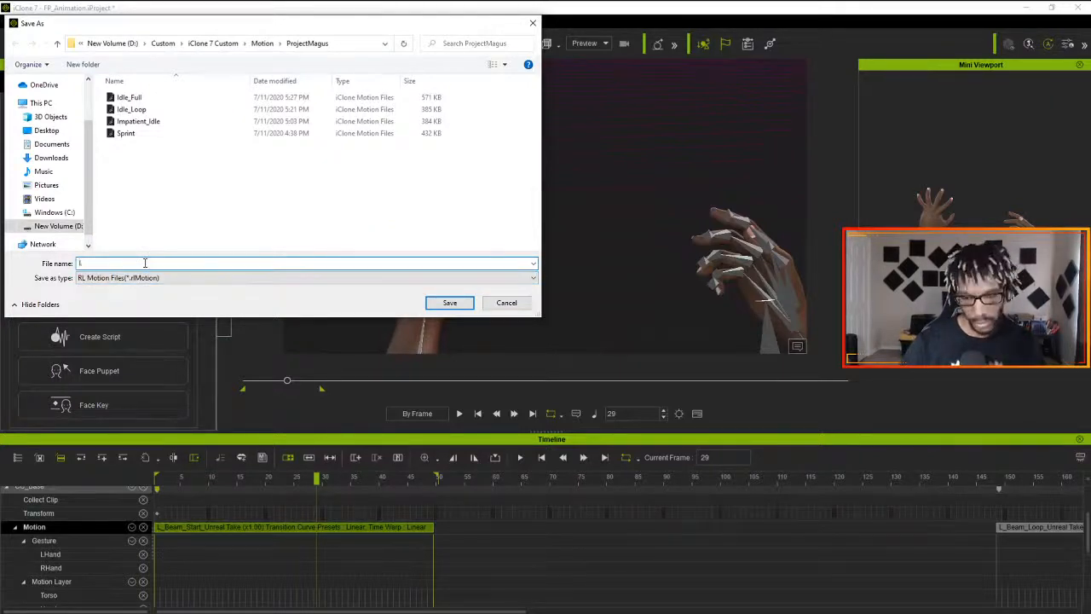
{"action": "type", "text": "L_Beam_Start"}
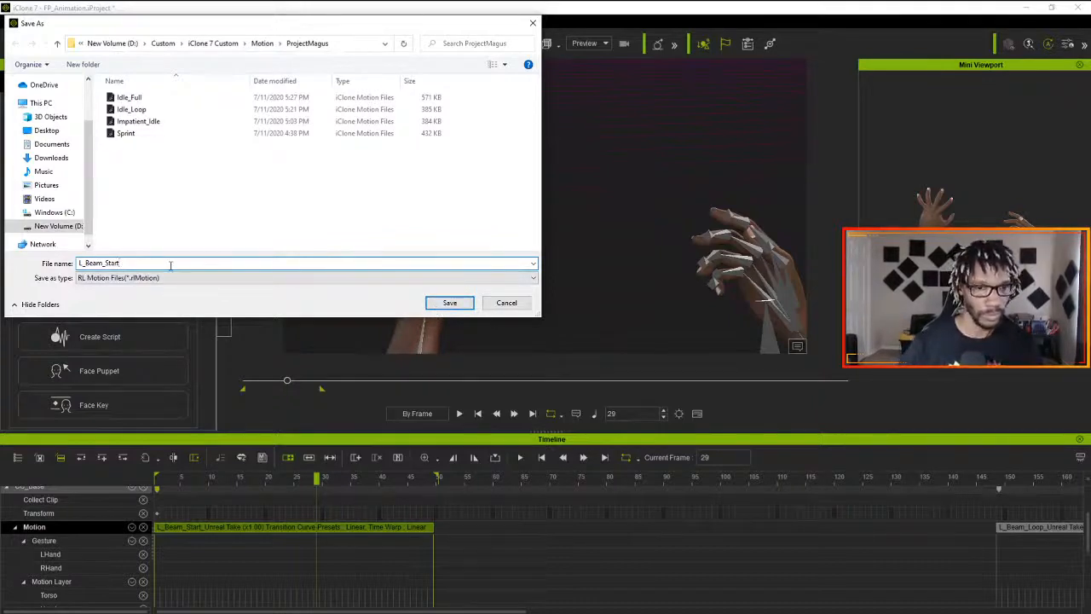
{"action": "left_click", "coordinate": [449, 302]}
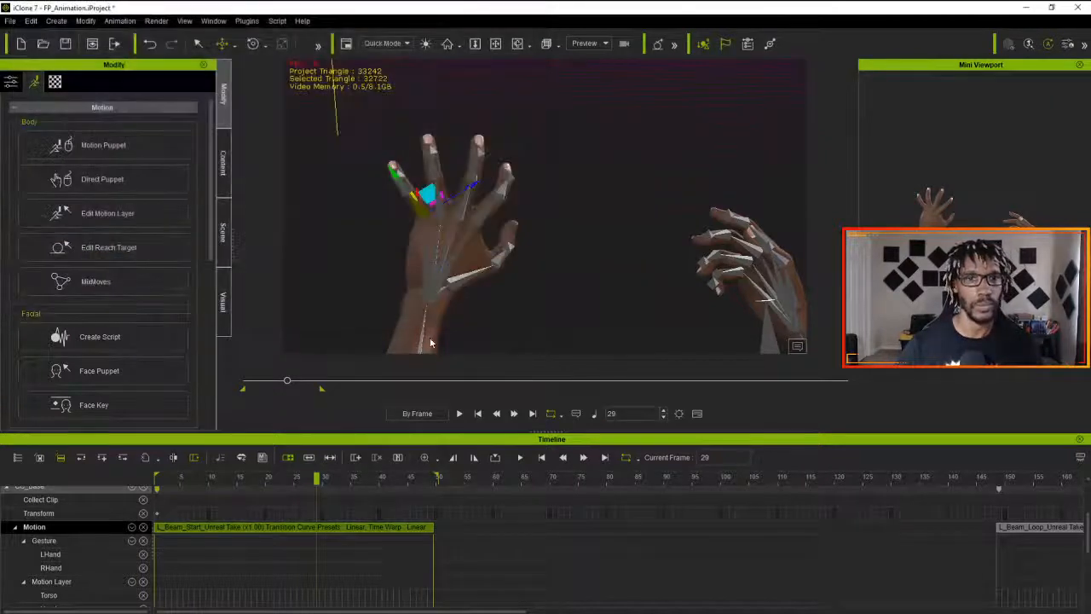
- Delete the L_Beam_Start clip from the motion track and move the L_Beam_Loop clip to start at frame 1
{"action": "left_click", "coordinate": [412, 527]}
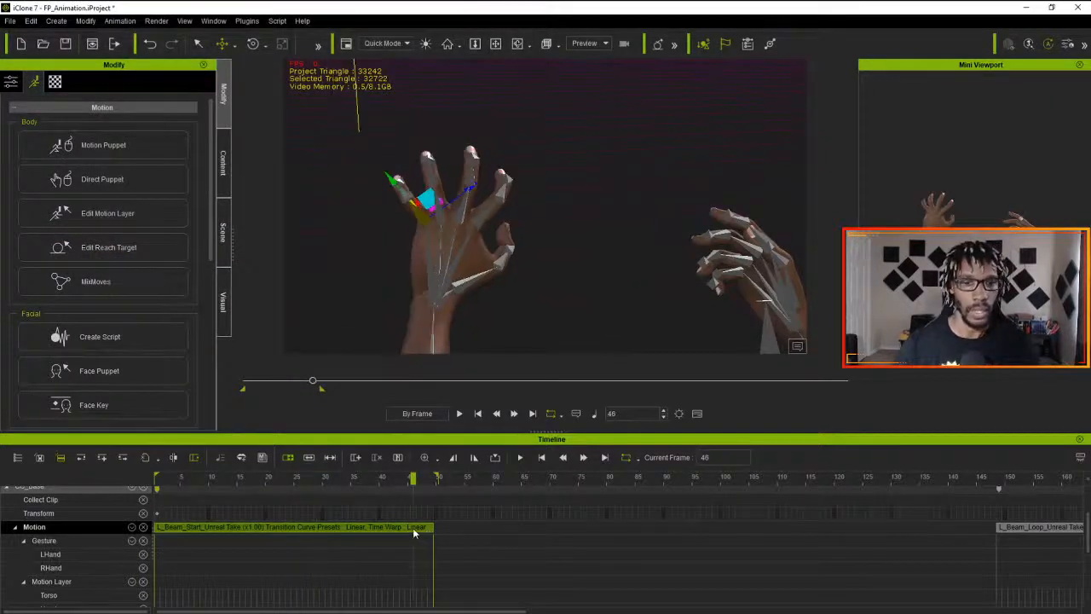
{"action": "key", "text": "Delete"}
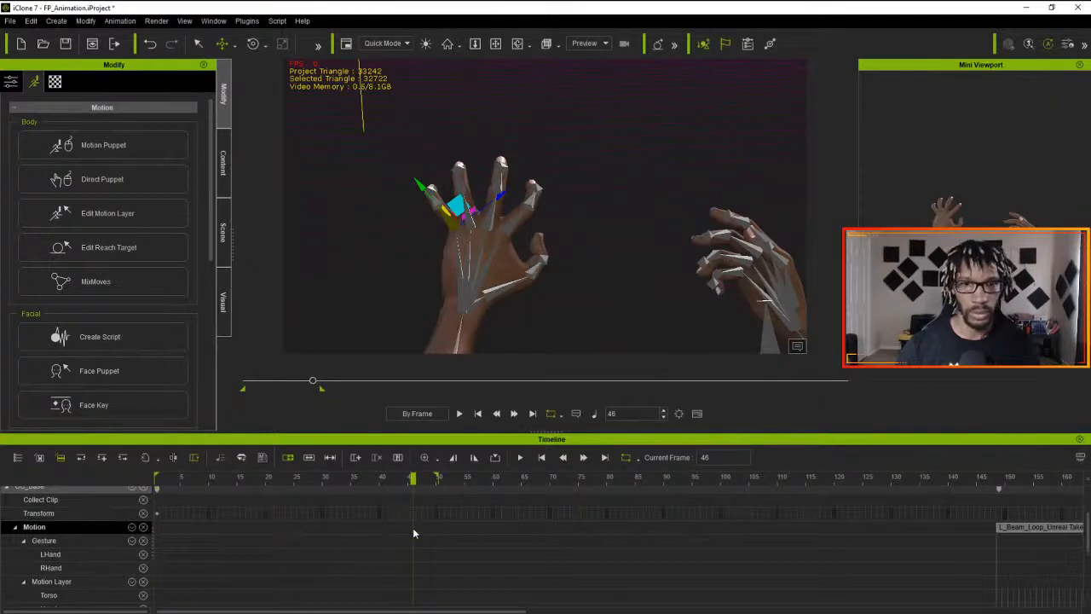
{"action": "left_click_drag", "start_coordinate": [413, 477], "coordinate": [157, 479]}
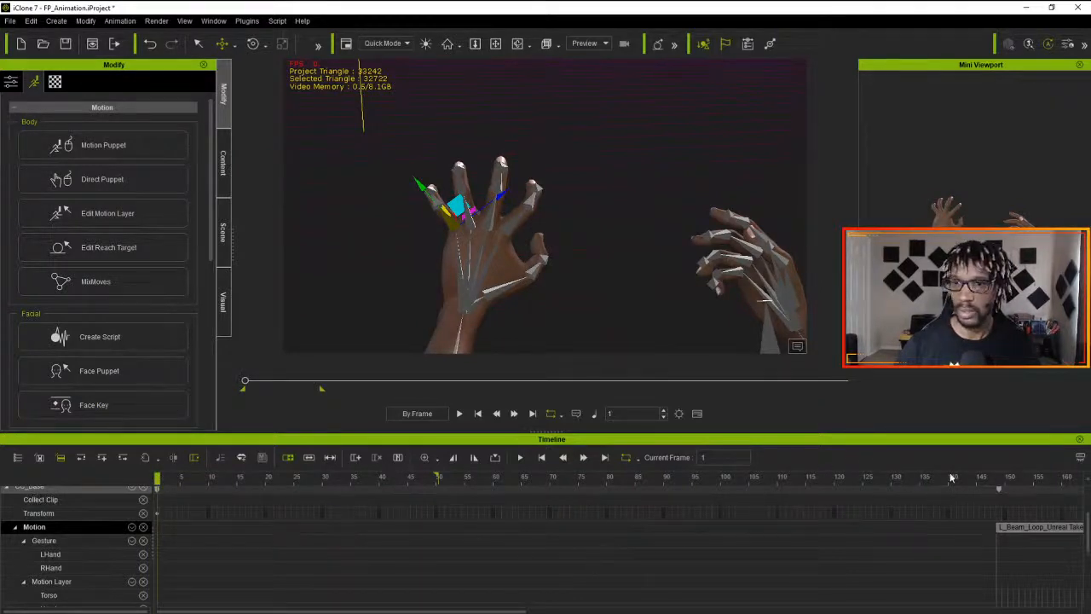
{"action": "left_click_drag", "start_coordinate": [1033, 528], "coordinate": [174, 546]}
- Play the L_Beam_Loop clip and extend the playback range to the clip's end
{"action": "key", "text": "space"}
{"action": "left_click_drag", "start_coordinate": [167, 484], "coordinate": [98, 483]}
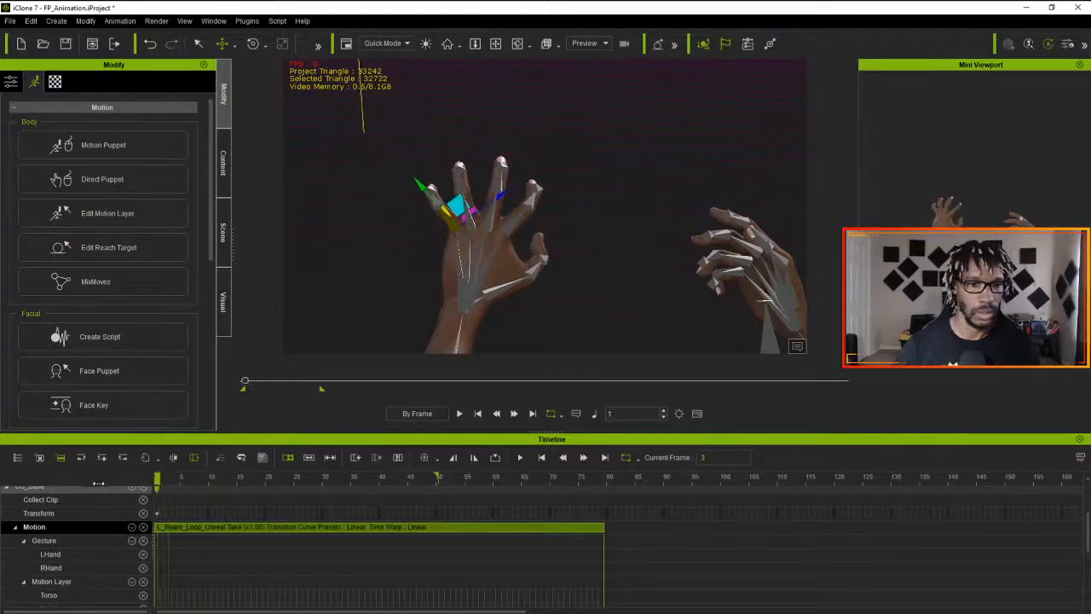
{"action": "key", "text": "space"}
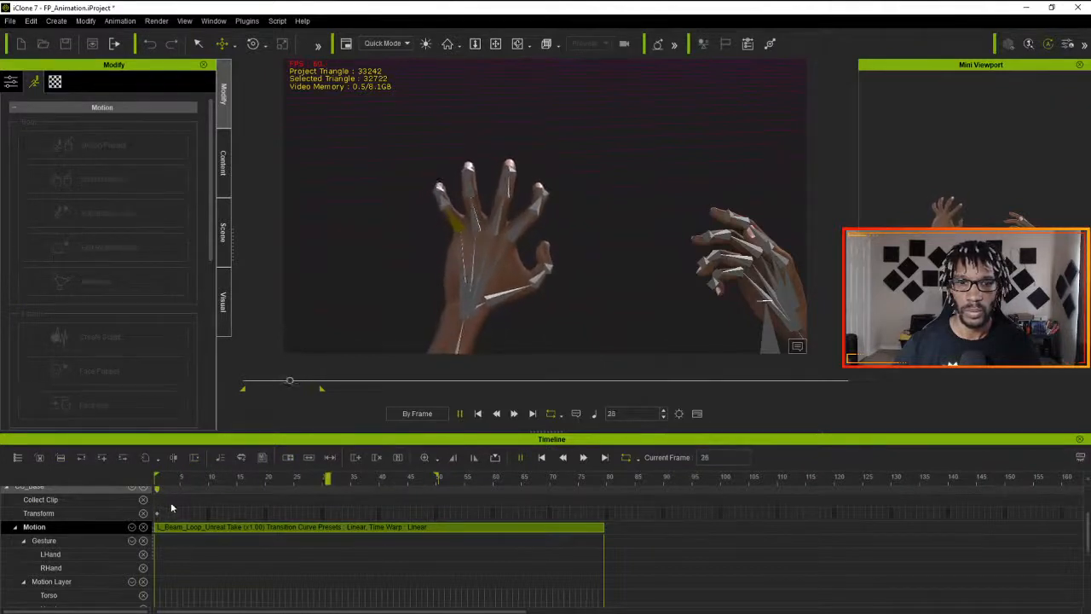
{"action": "key", "text": "space"}
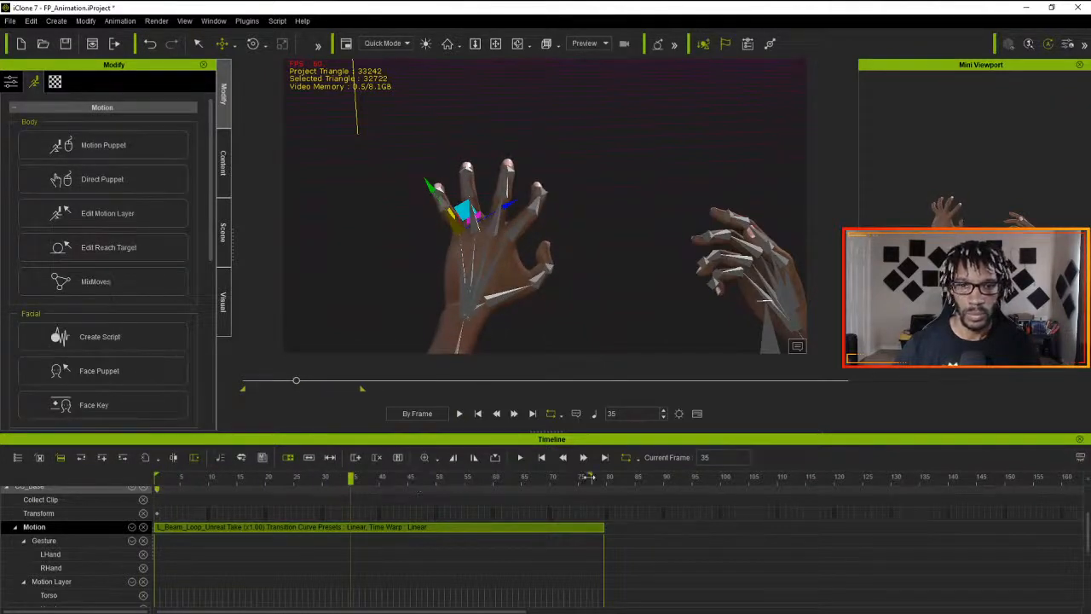
{"action": "key", "text": "space"}
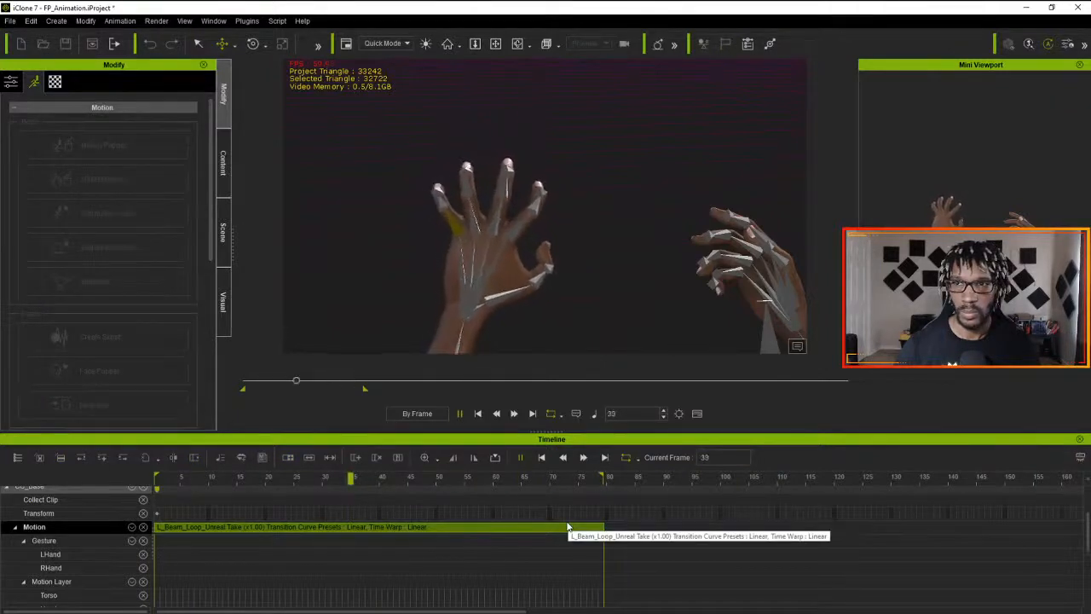
{"action": "key", "text": "space"}
- Replay the L_Beam_Loop clip from frame 1 to check the loop, and return to the first frame
{"action": "left_click_drag", "start_coordinate": [211, 480], "coordinate": [154, 484]}
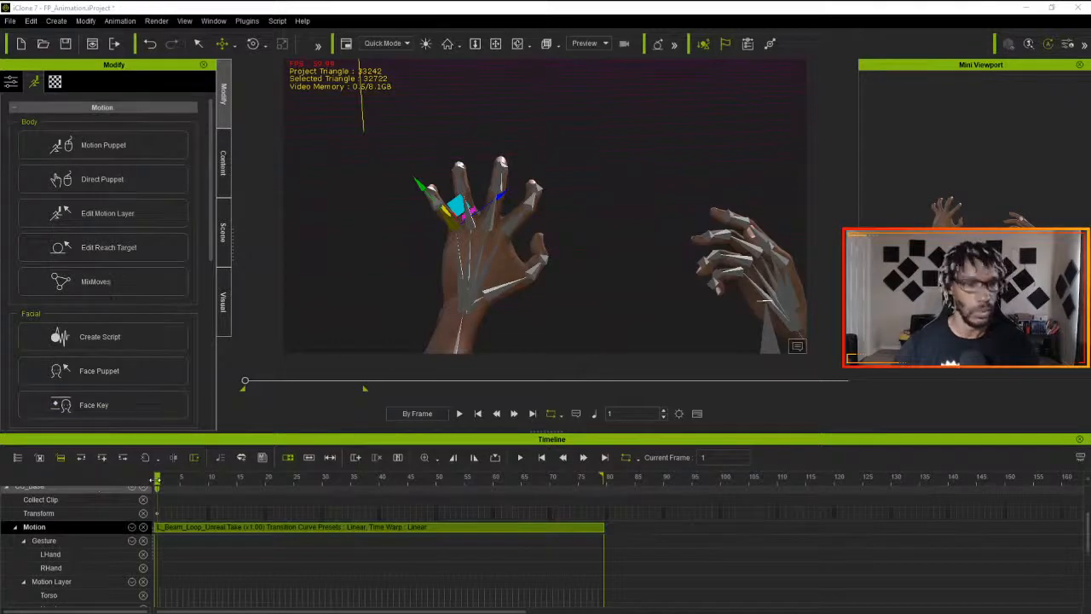
{"action": "mouse_move", "coordinate": [153, 480]}
{"action": "left_mouse_down"}
{"action": "mouse_move", "coordinate": [263, 492]}
{"action": "mouse_move", "coordinate": [161, 492]}
{"action": "left_mouse_up"}
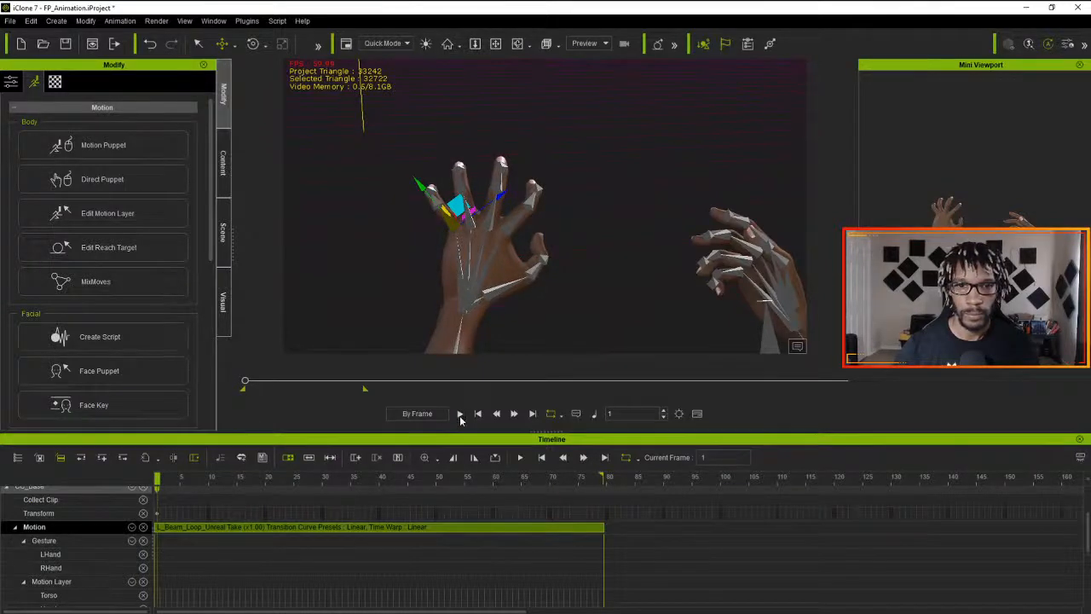
{"action": "left_click", "coordinate": [460, 414]}
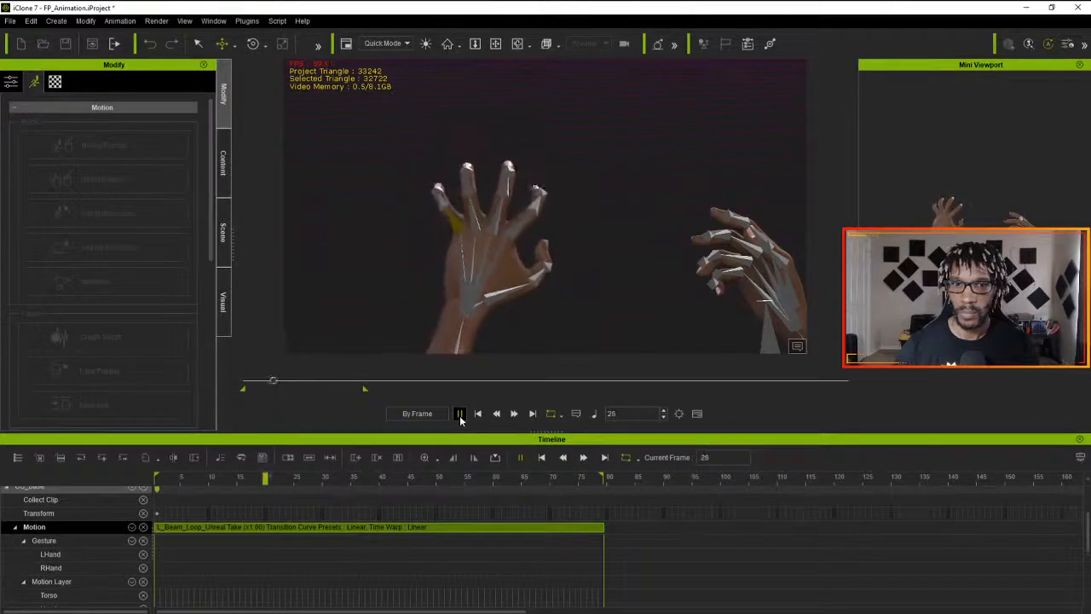
{"action": "left_click", "coordinate": [478, 414]}
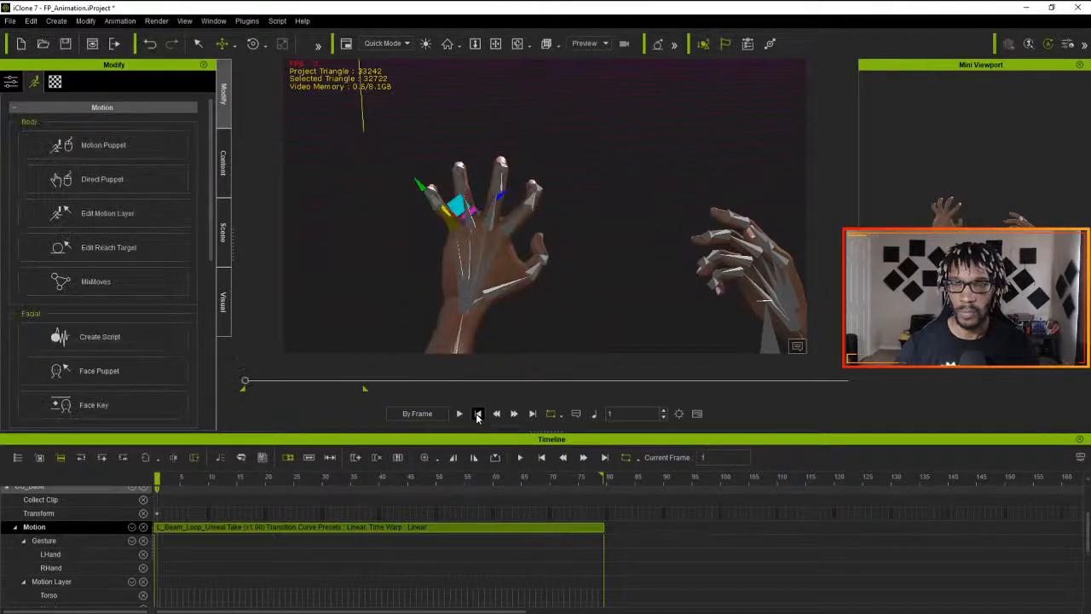
- Shift the L_Beam_Loop clip to about frame 45 and apply the saved L_Beam_Start motion from ProjectMagus to the character at frame 1
{"action": "left_click_drag", "start_coordinate": [391, 537], "coordinate": [2, 476]}
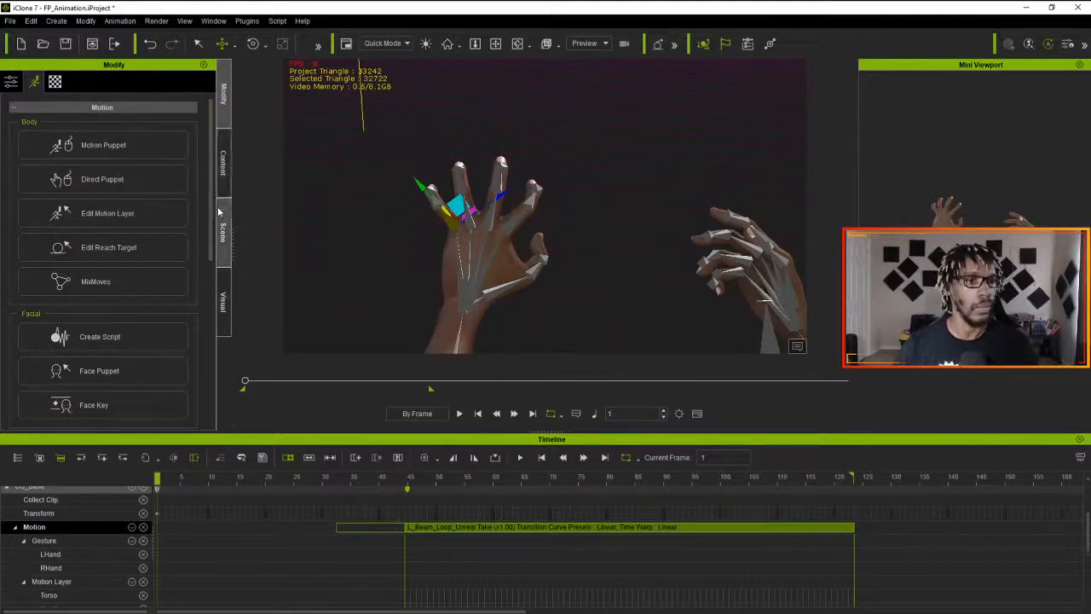
{"action": "left_click", "coordinate": [223, 181]}
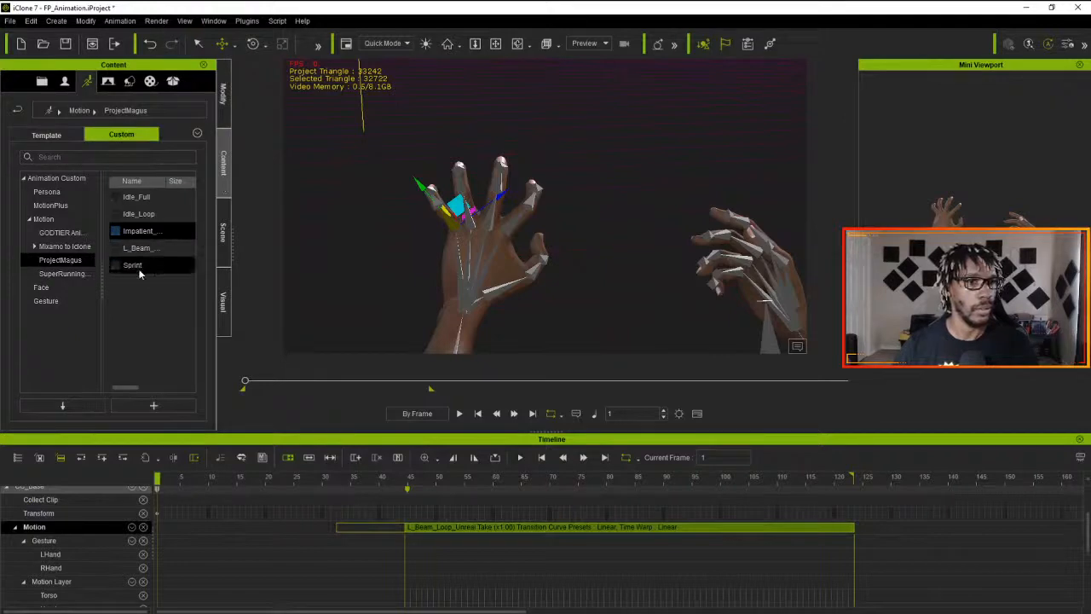
{"action": "left_click_drag", "start_coordinate": [135, 247], "coordinate": [477, 296]}
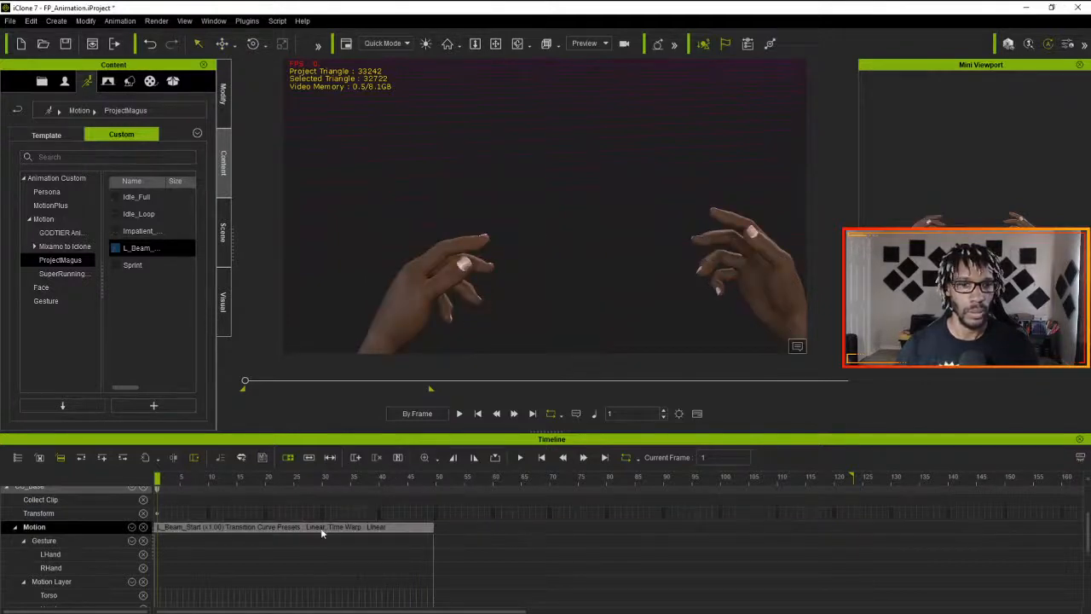
- Move the playhead to the end of the L_Beam_Start clip, at about frame 50
{"action": "left_click", "coordinate": [276, 527]}
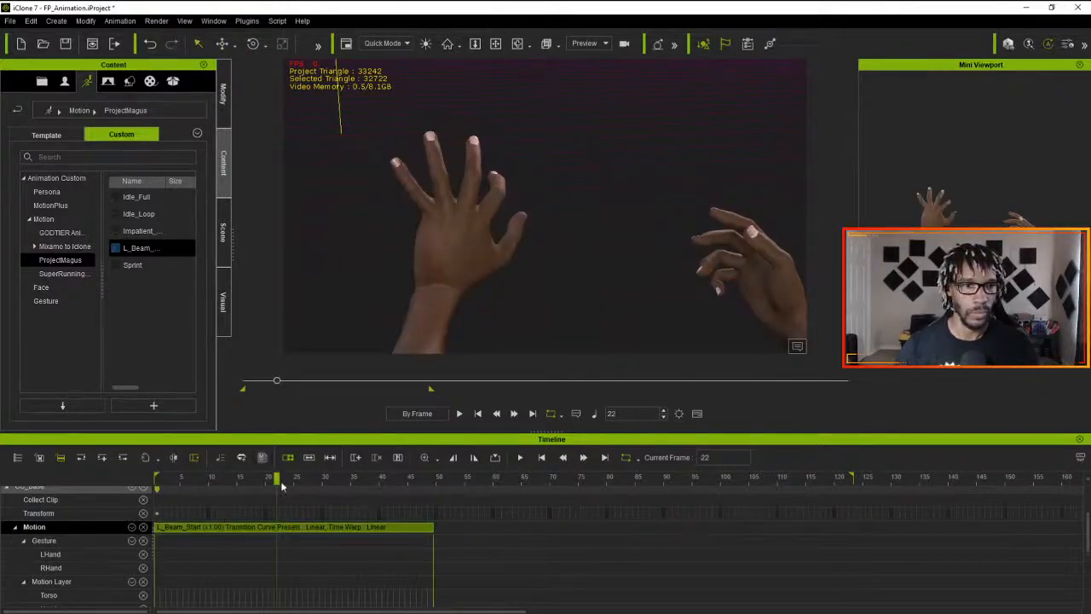
{"action": "left_click_drag", "start_coordinate": [277, 479], "coordinate": [435, 479]}
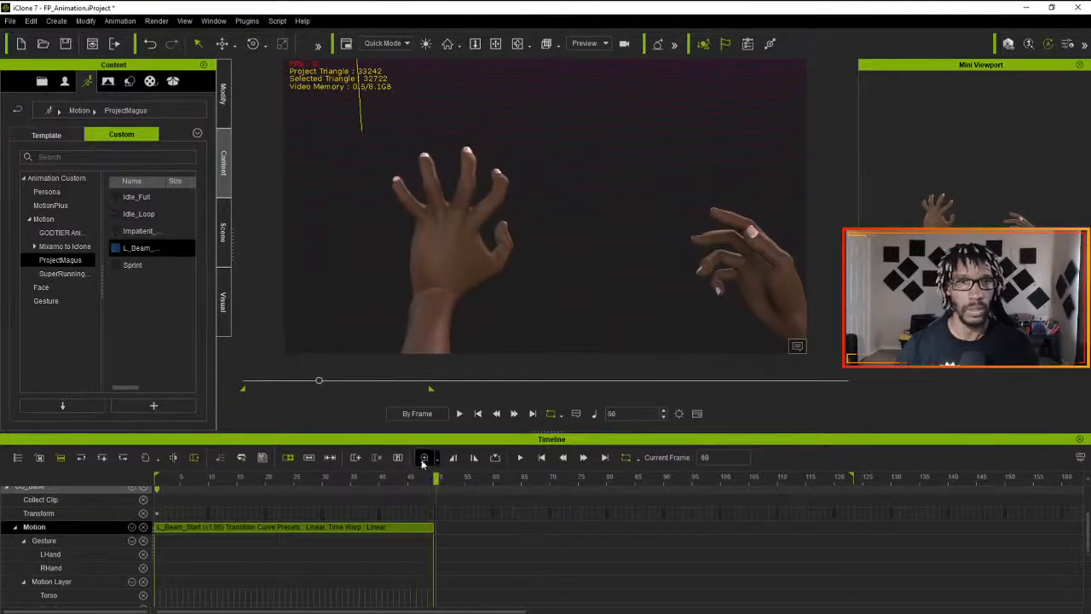
- Switch to 3DXchange, apply the L_Beam_Loop motion to iClone at frame 50, and play both clips from frame 1
{"action": "key", "text": "alt+Tab"}
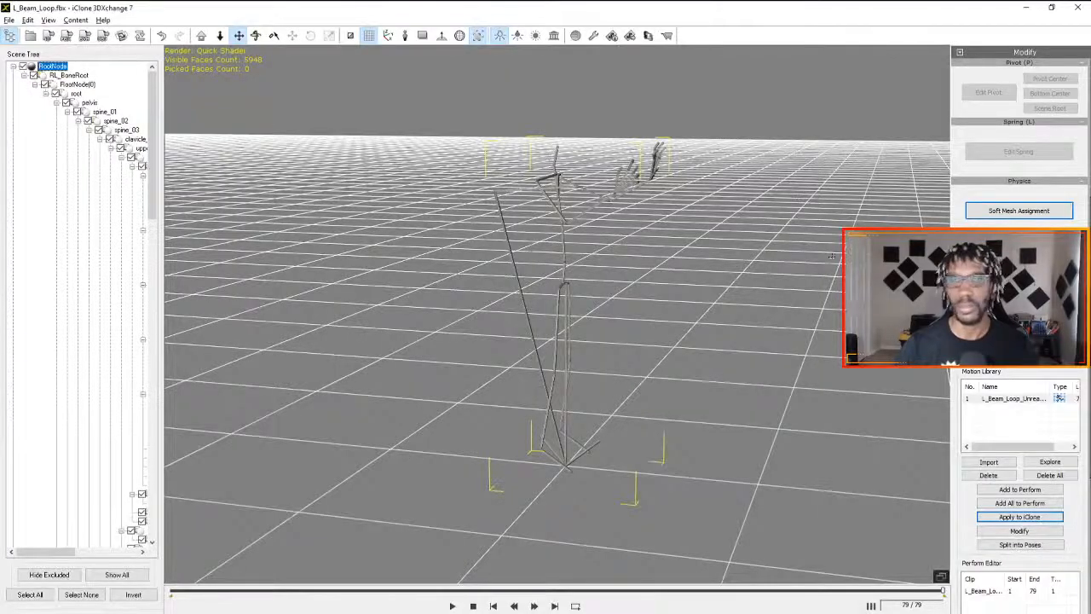
{"action": "left_click", "coordinate": [1029, 517]}
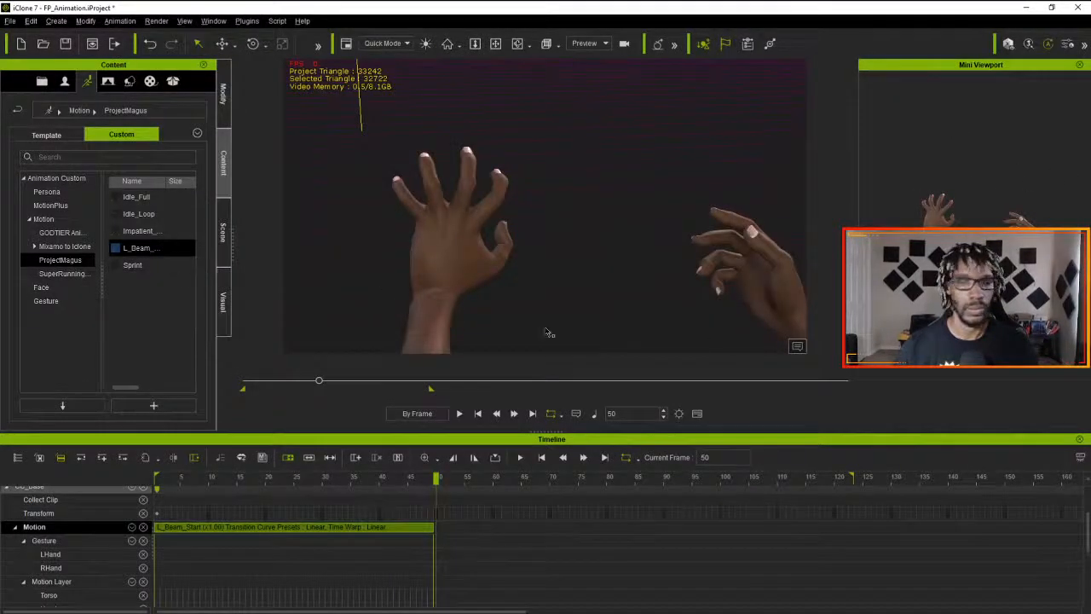
{"action": "key", "text": "alt+Tab"}
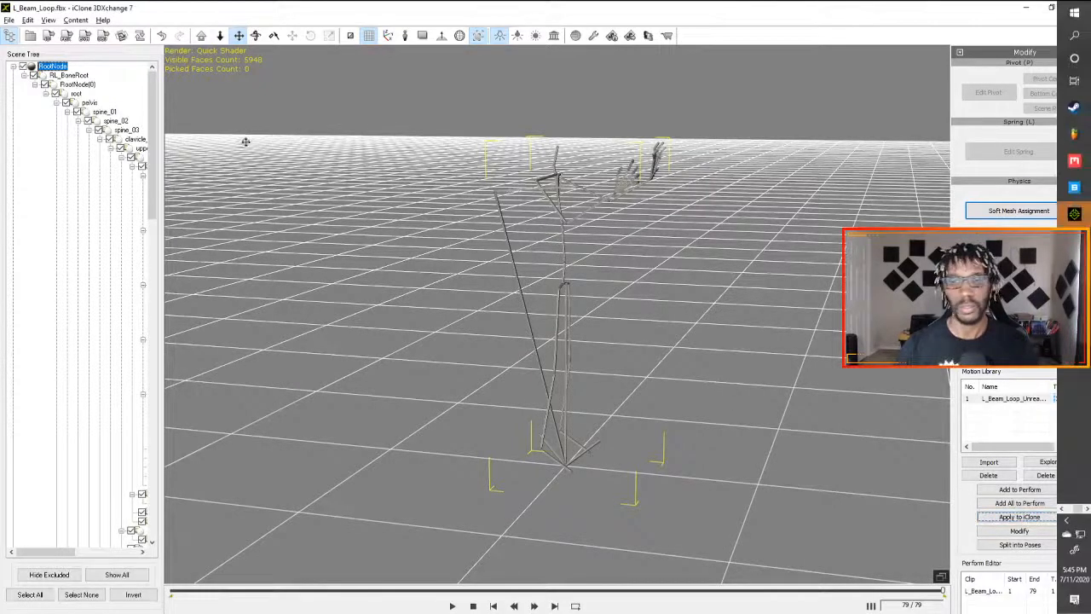
{"action": "key", "text": "alt+Tab"}
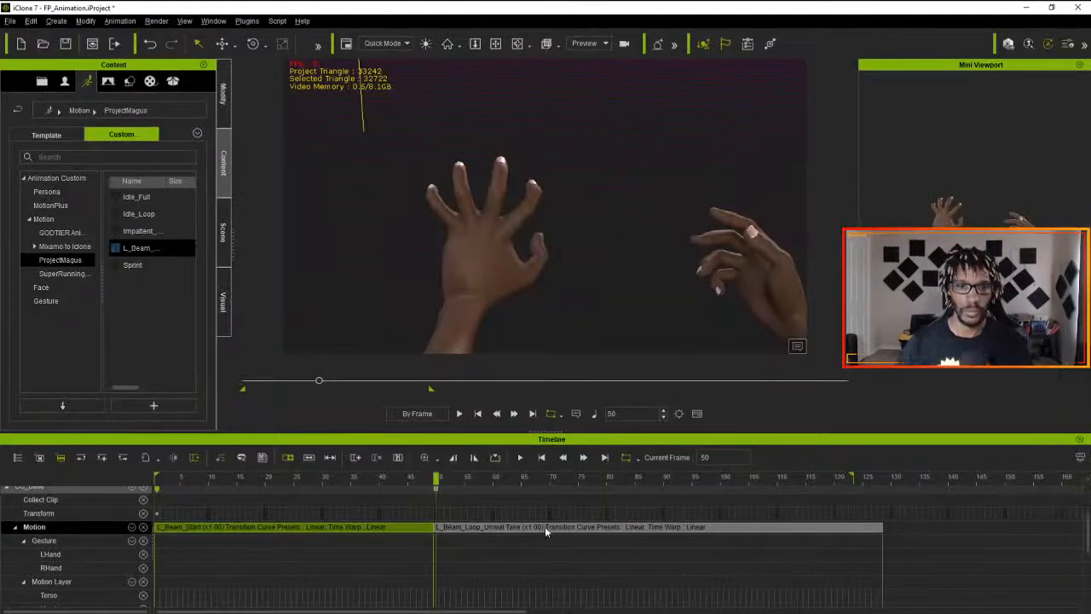
{"action": "left_click_drag", "start_coordinate": [437, 482], "coordinate": [79, 492]}
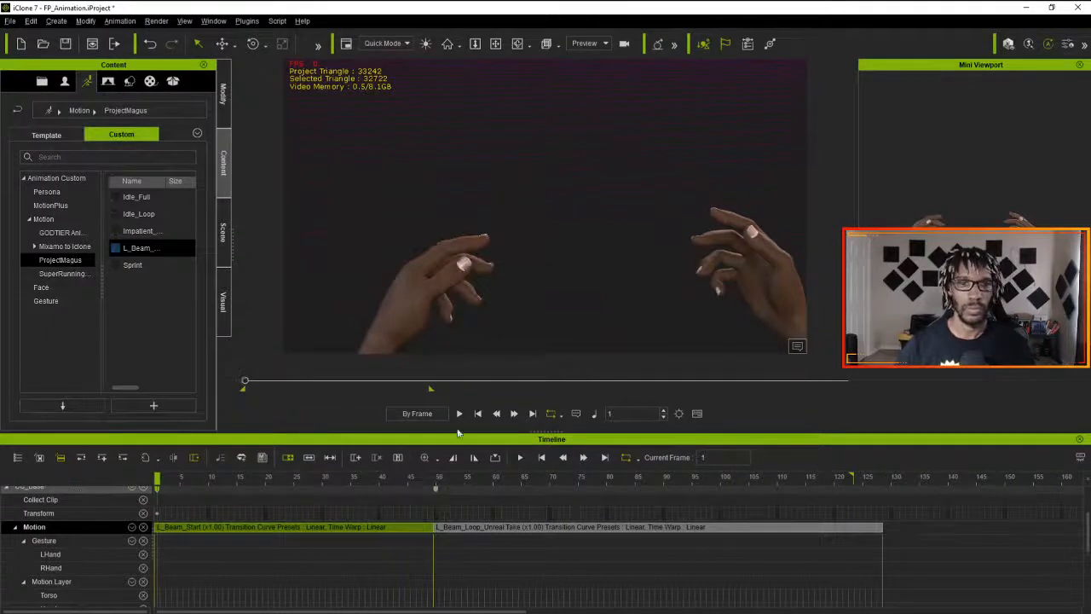
{"action": "left_click", "coordinate": [459, 414]}
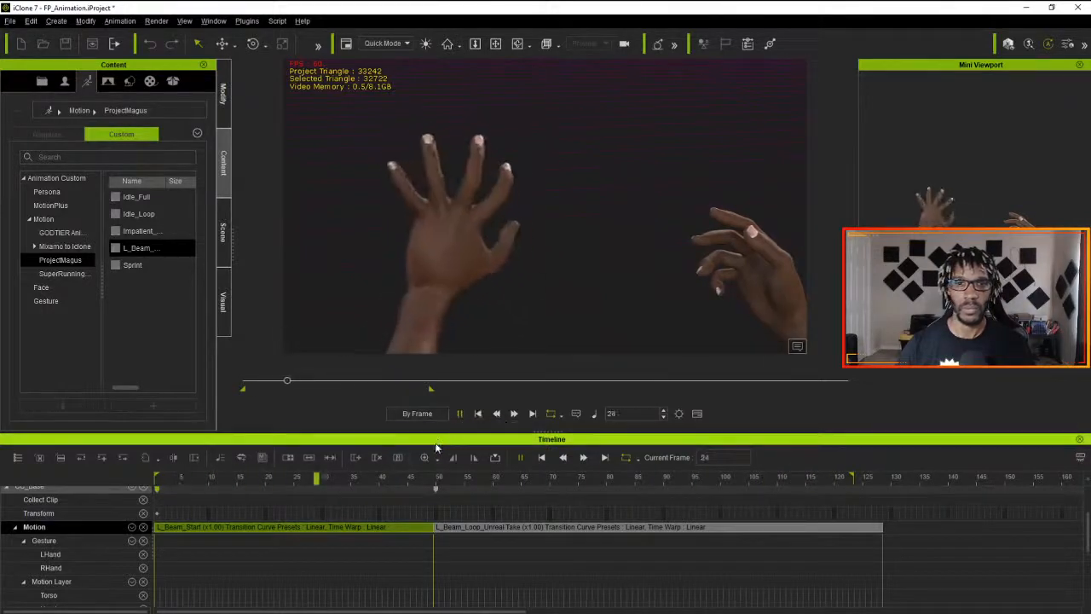
- Shift the L_Beam_Loop clip to start at frame 56, and sample all parts of the L_Beam_Start clip with the Optimized option
{"action": "left_click_drag", "start_coordinate": [410, 443], "coordinate": [503, 526]}
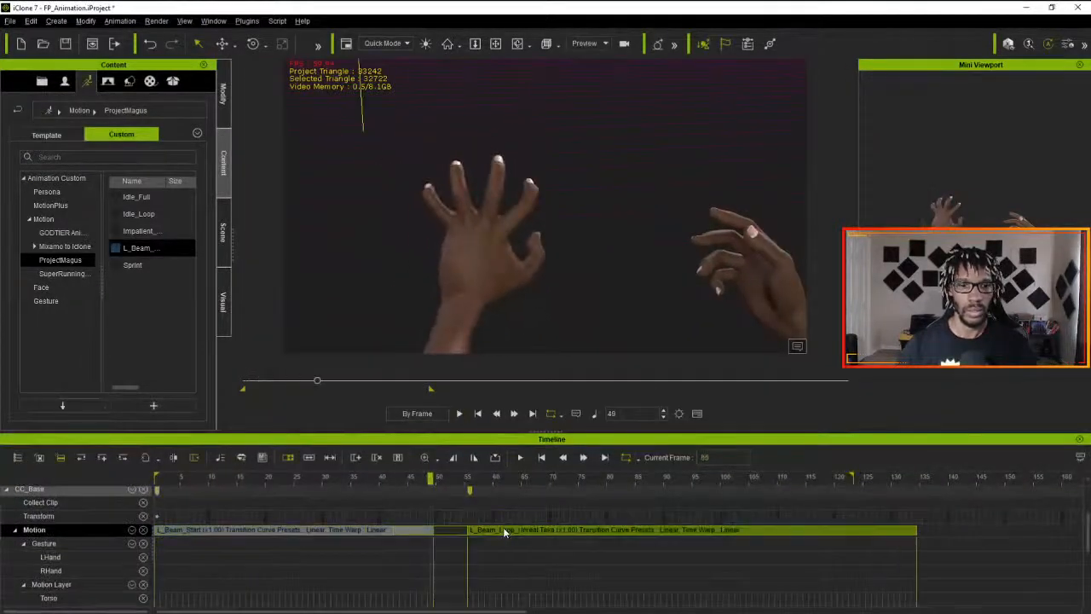
{"action": "right_click", "coordinate": [395, 530]}
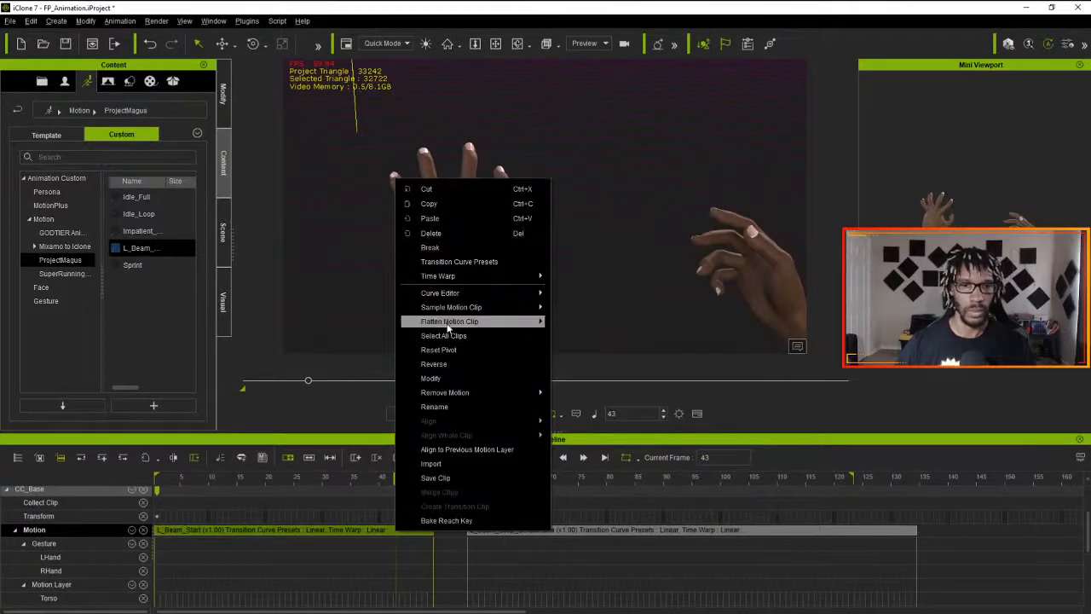
{"action": "mouse_move", "coordinate": [449, 308]}
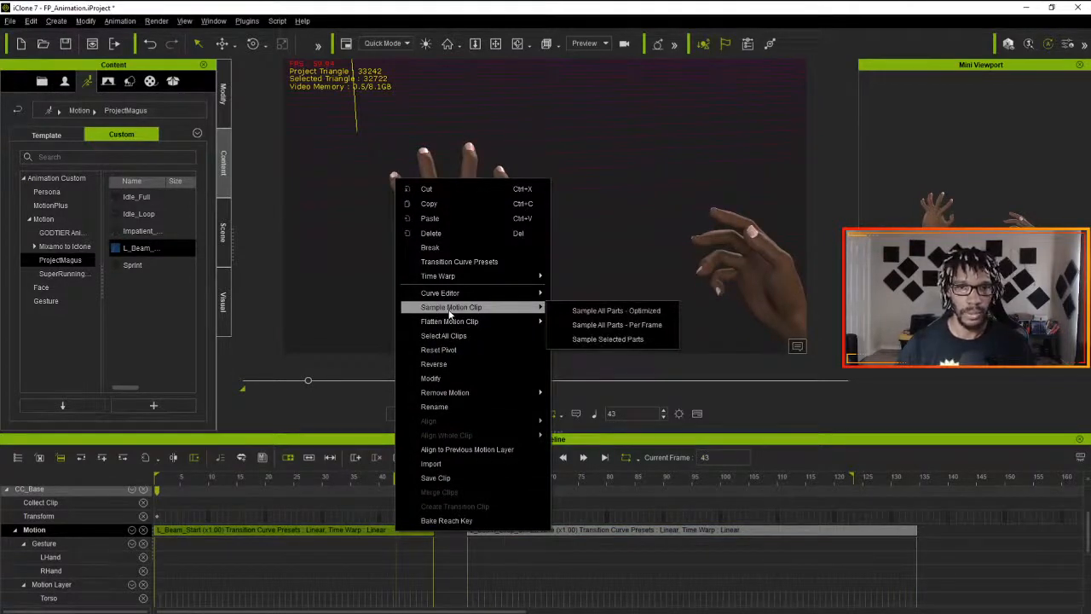
{"action": "left_click", "coordinate": [577, 310]}
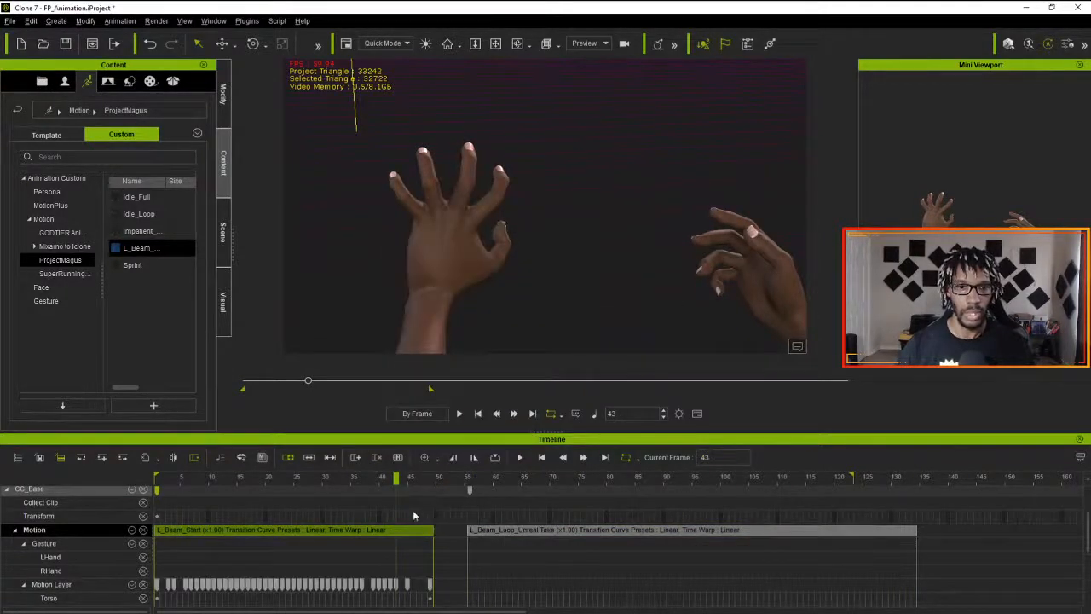
{"action": "mouse_move", "coordinate": [398, 484]}
{"action": "left_mouse_down"}
{"action": "mouse_move", "coordinate": [440, 482]}
{"action": "mouse_move", "coordinate": [396, 484]}
{"action": "left_mouse_up"}
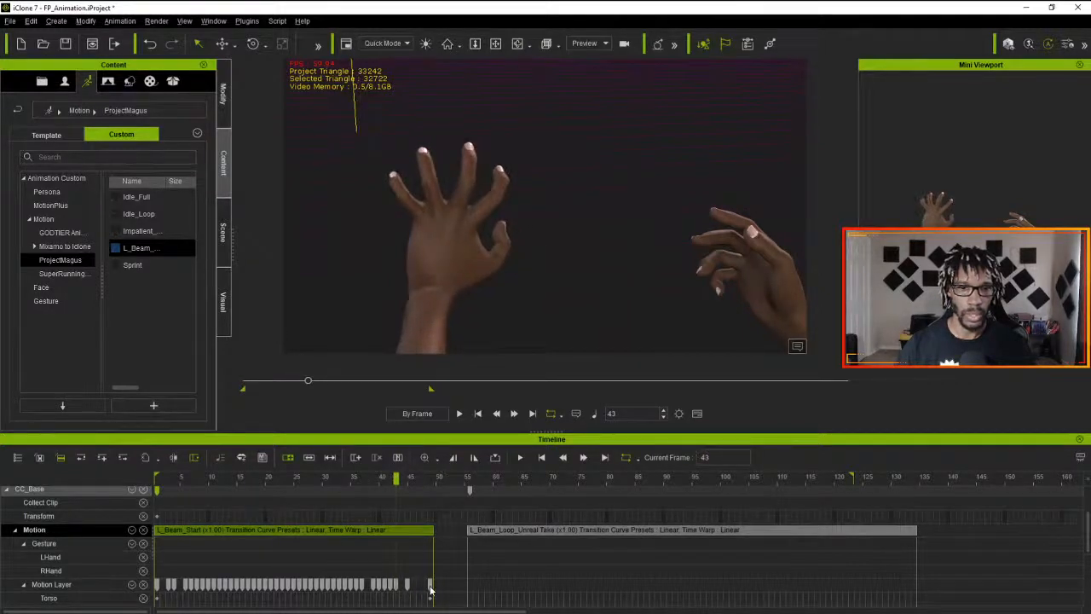
- Sample all parts of the L_Beam_Loop clip with the Optimized option
{"action": "left_click", "coordinate": [507, 530]}
{"action": "right_click", "coordinate": [507, 529]}
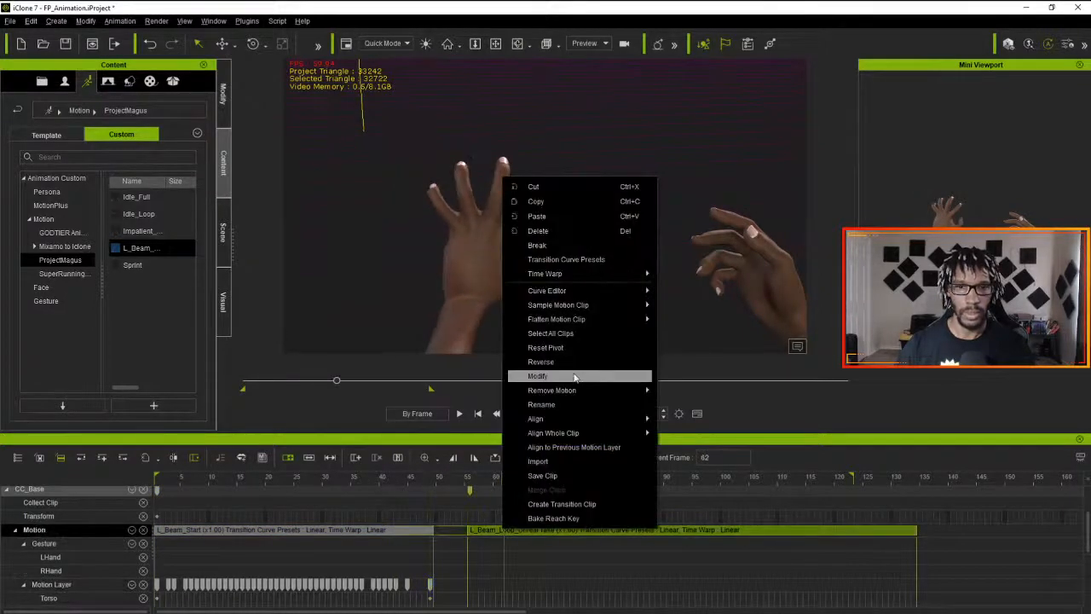
{"action": "mouse_move", "coordinate": [570, 307]}
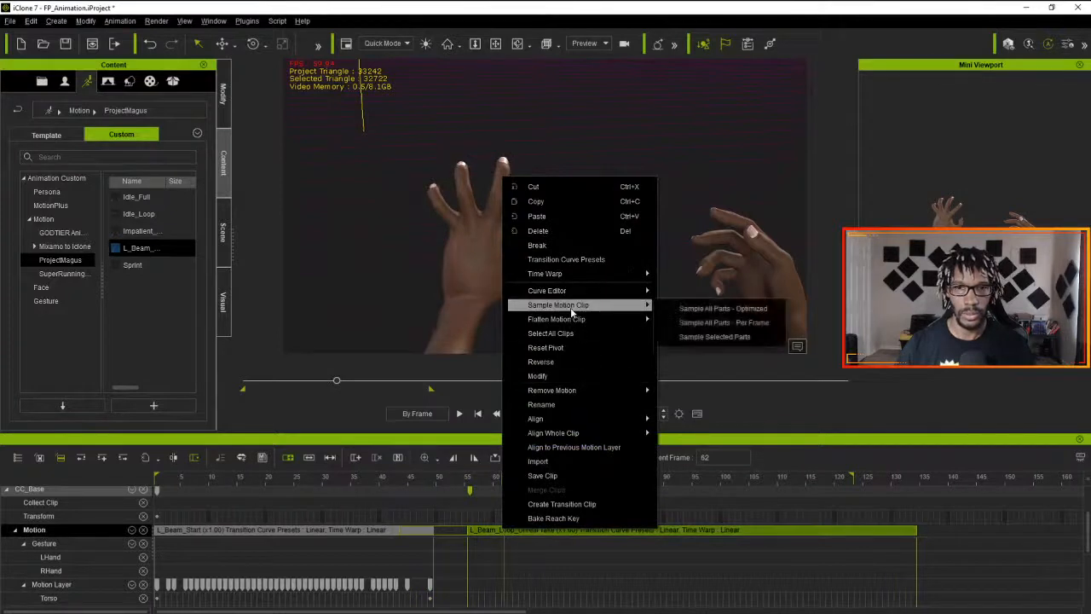
{"action": "left_click", "coordinate": [686, 308]}
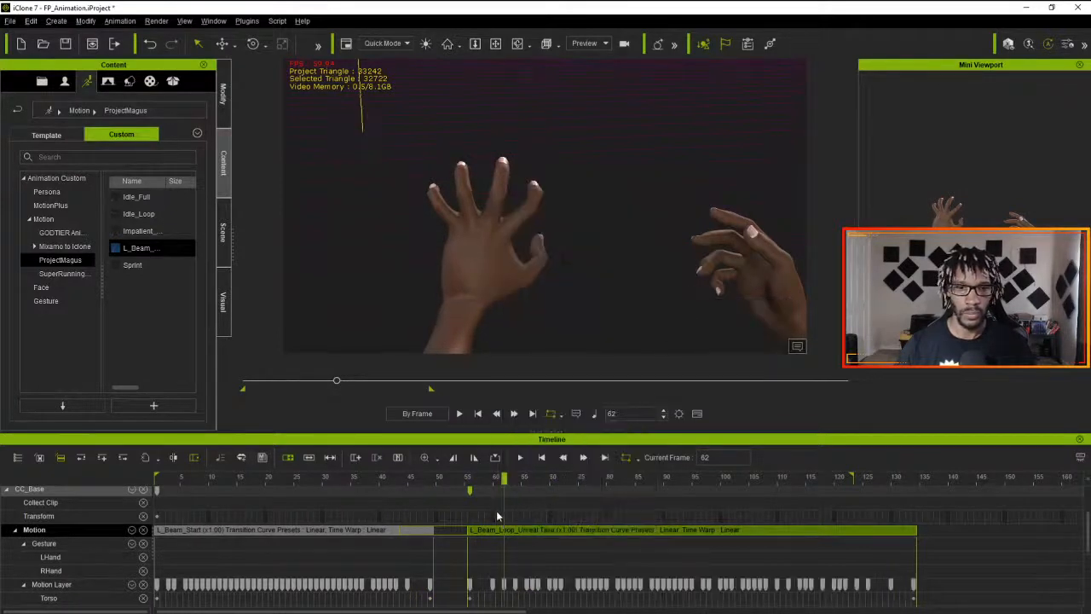
- Copy the last Motion Layer key of L_Beam_Start onto L_Beam_Loop's first key, and select the loop's last key at frame 134
{"action": "left_click", "coordinate": [430, 584]}
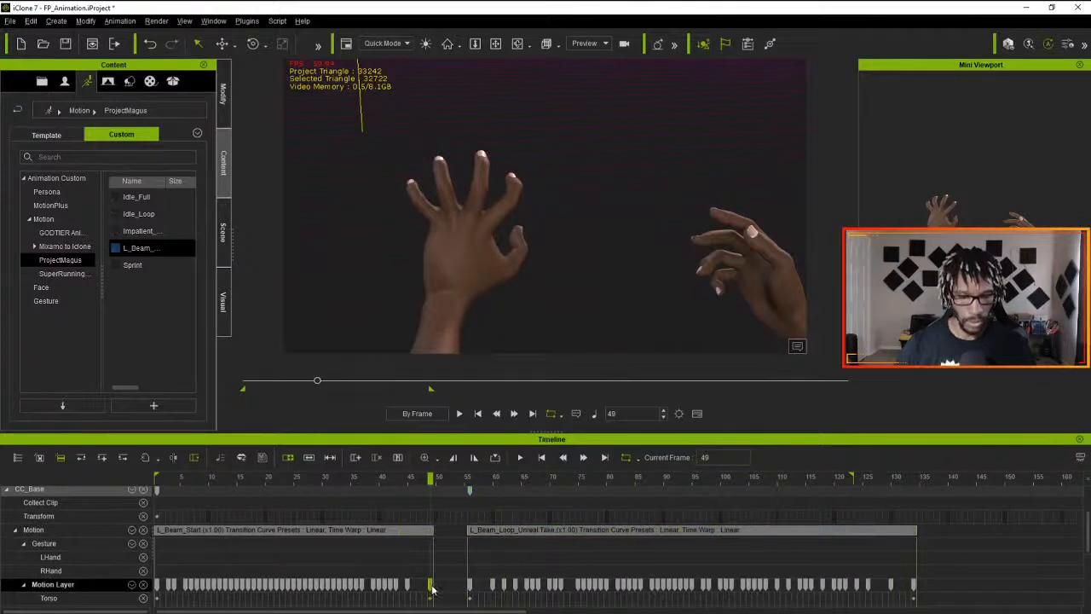
{"action": "left_click", "coordinate": [471, 585]}
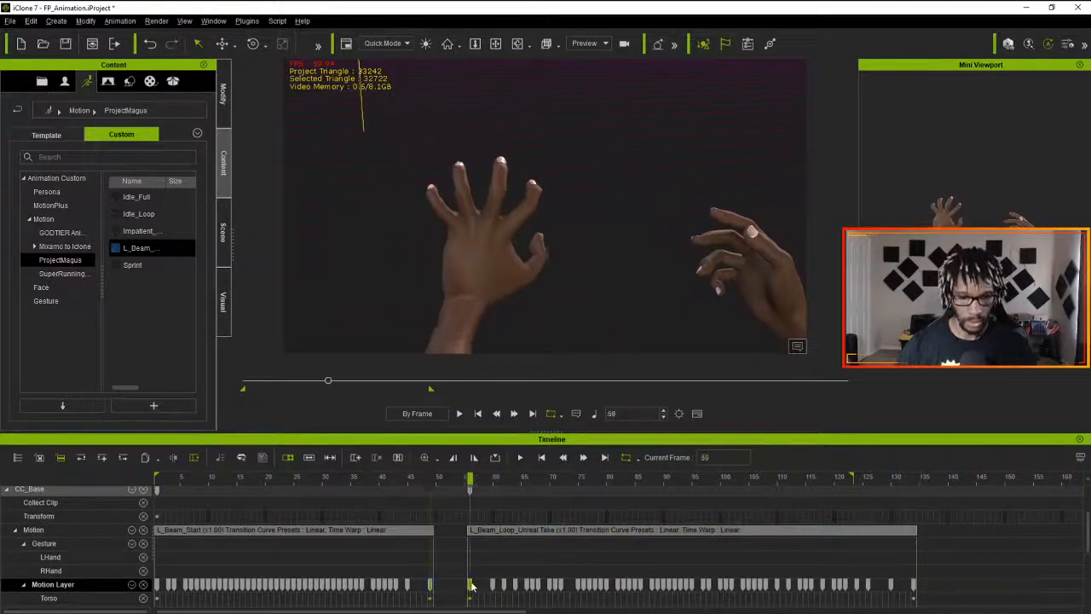
{"action": "key", "text": "ctrl+v"}
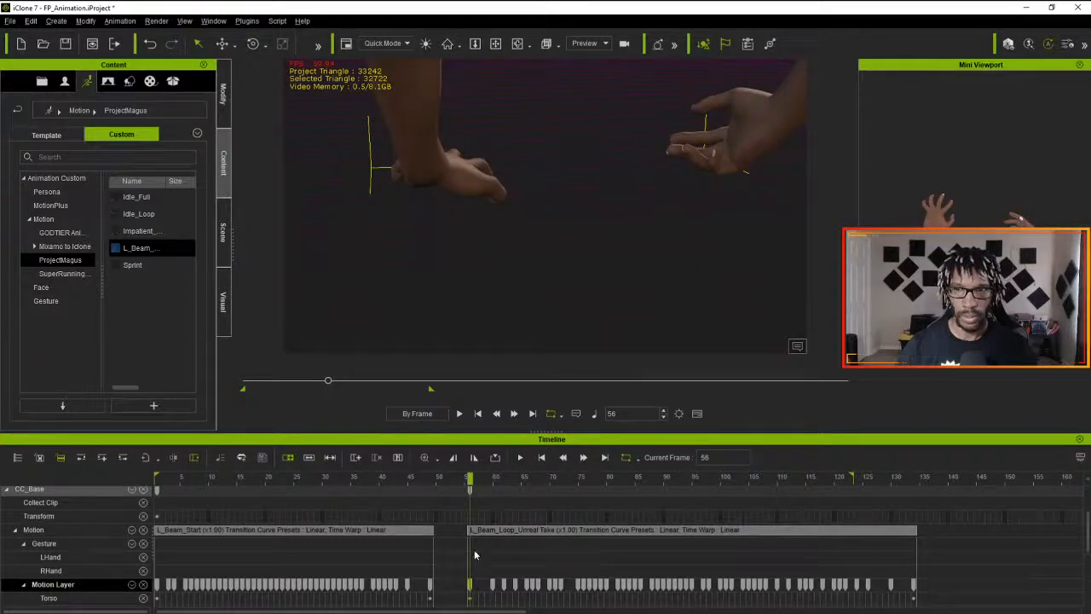
{"action": "left_click_drag", "start_coordinate": [471, 478], "coordinate": [534, 517]}
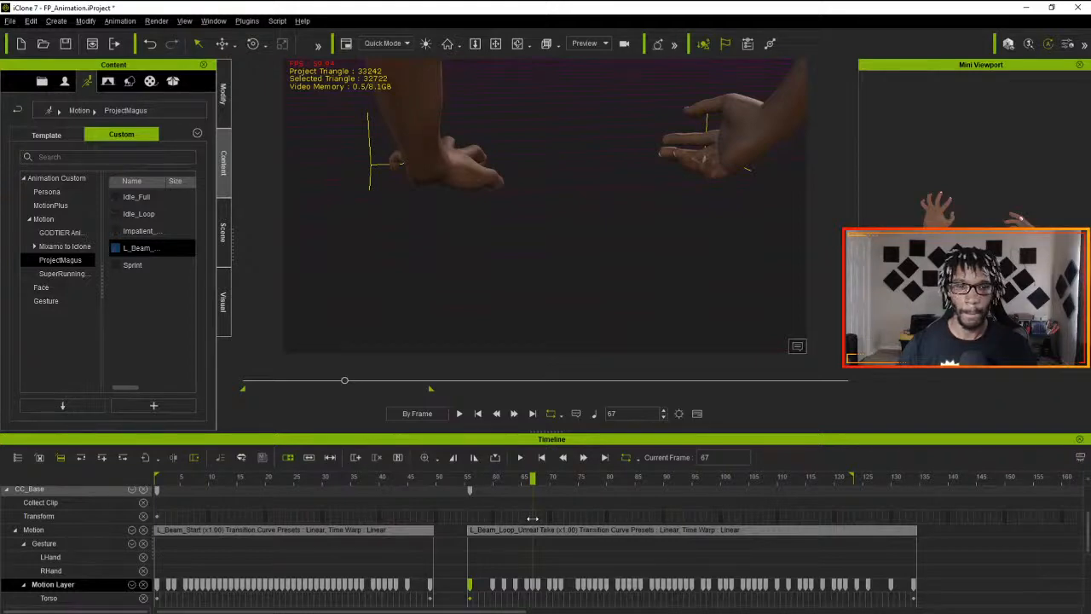
{"action": "left_click_drag", "start_coordinate": [533, 518], "coordinate": [926, 529]}
{"action": "double_click", "coordinate": [914, 588]}
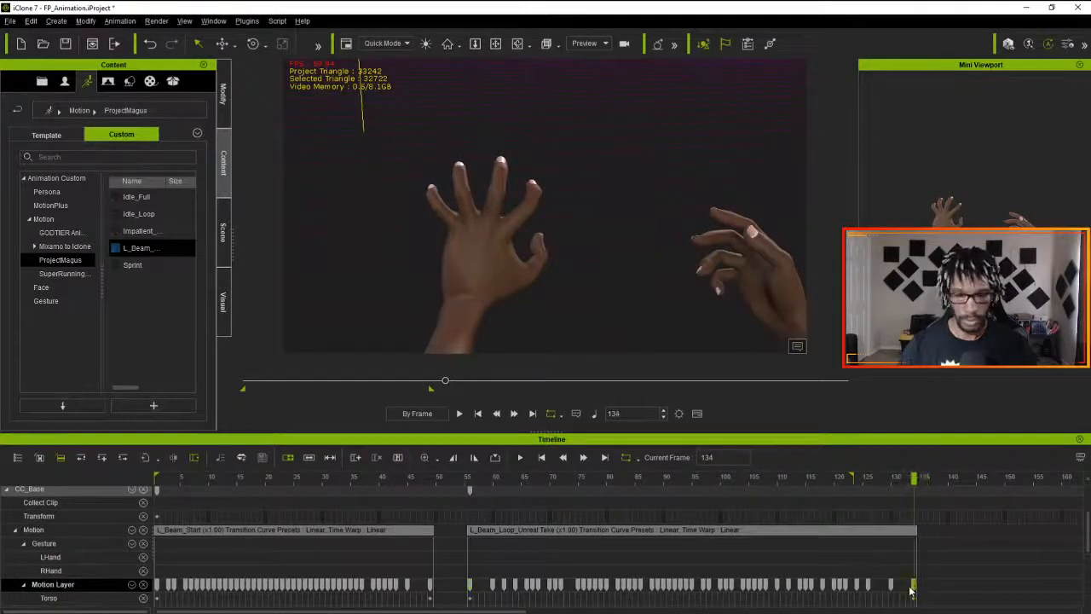
- Undo the key edit and the motion sampling on the L_Beam_Loop clip
{"action": "left_click_drag", "start_coordinate": [912, 484], "coordinate": [143, 516]}
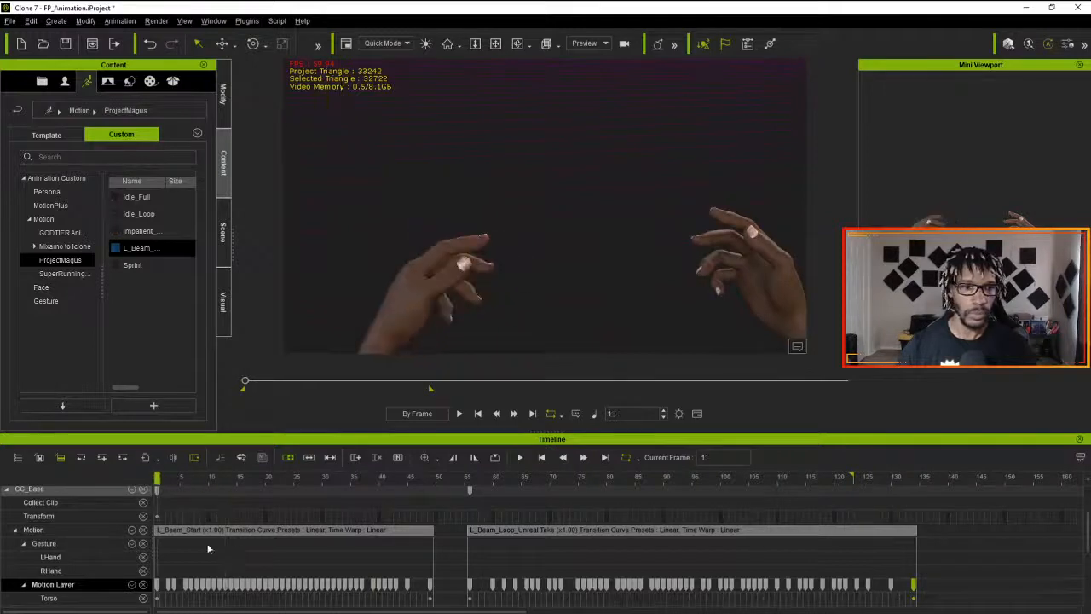
{"action": "right_click", "coordinate": [252, 531]}
{"action": "right_click", "coordinate": [530, 531]}
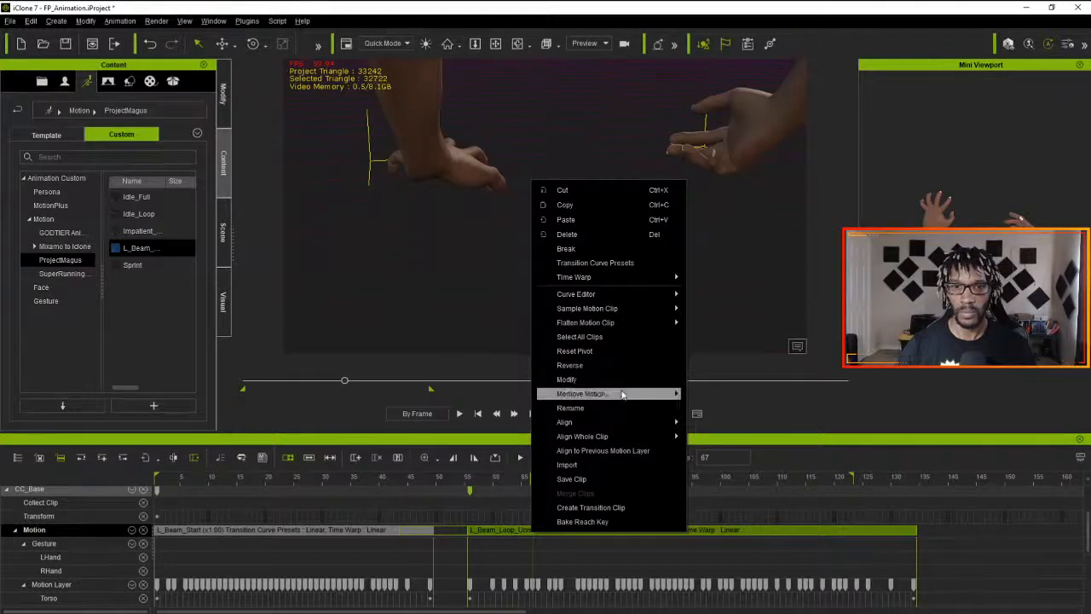
{"action": "left_click_drag", "start_coordinate": [495, 492], "coordinate": [321, 493]}
{"action": "left_click", "coordinate": [497, 489]}
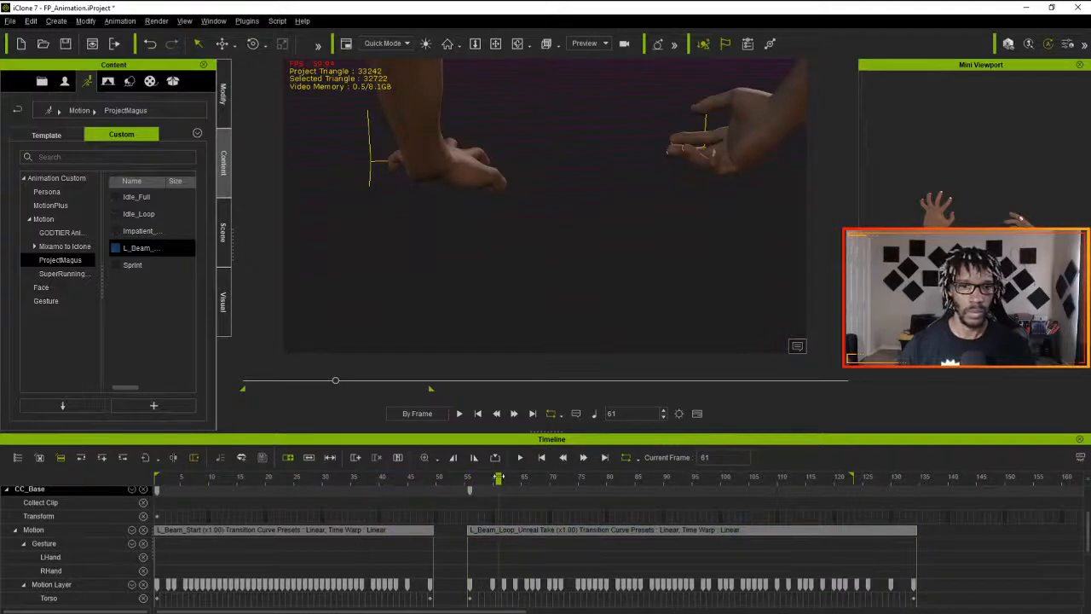
{"action": "left_click_drag", "start_coordinate": [498, 480], "coordinate": [109, 480]}
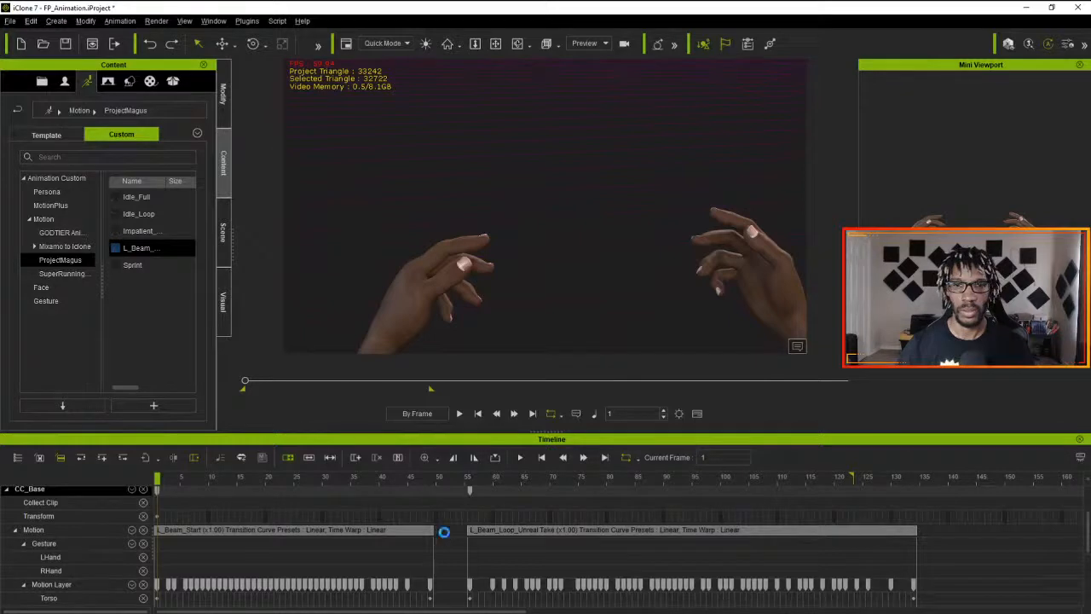
{"action": "key", "text": "ctrl+z"}
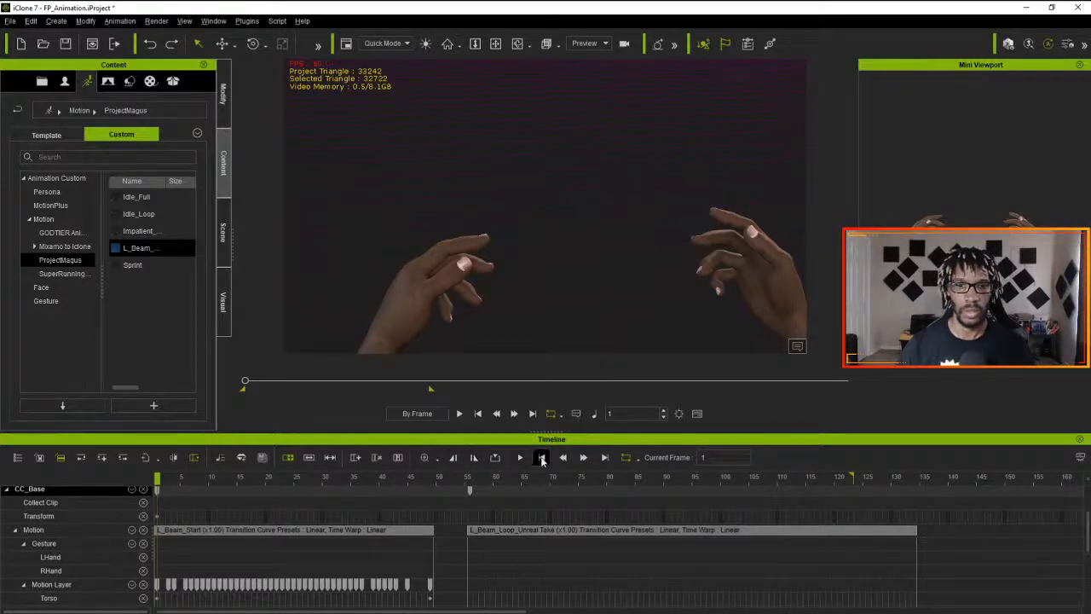
- Play the sequence, shift the L_Beam_Loop clip to frame 50 directly after L_Beam_Start, and replay it from frame 1
{"action": "key", "text": "space"}
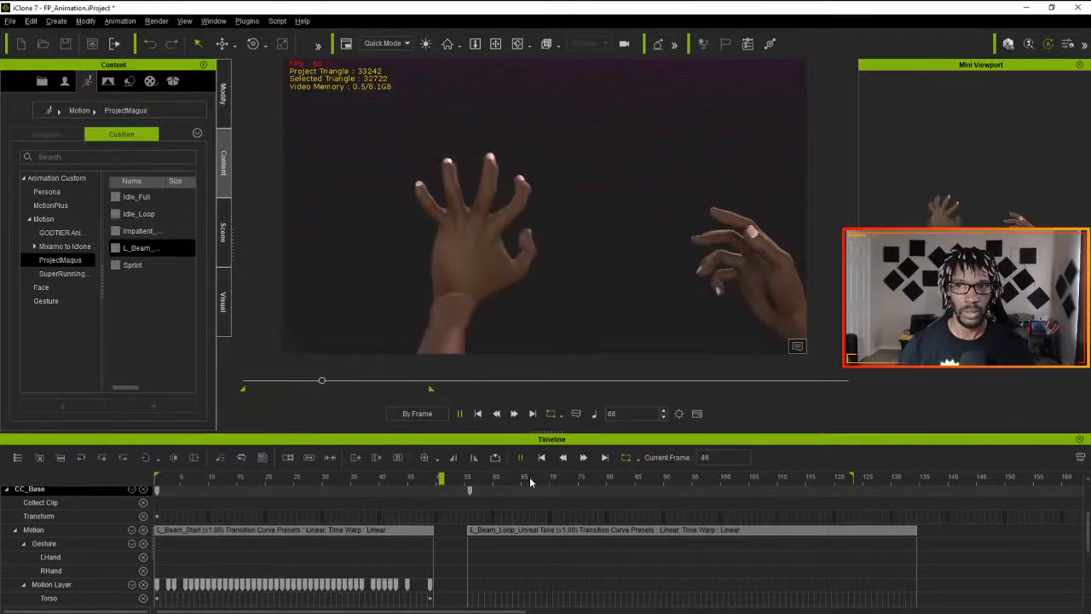
{"action": "key", "text": "space"}
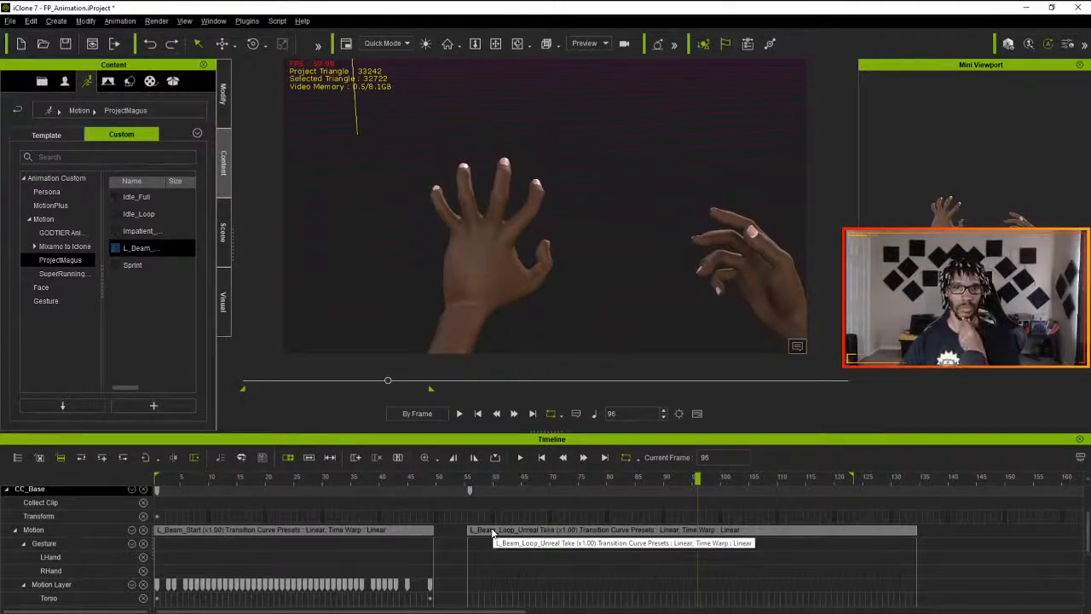
{"action": "left_click_drag", "start_coordinate": [493, 531], "coordinate": [466, 530]}
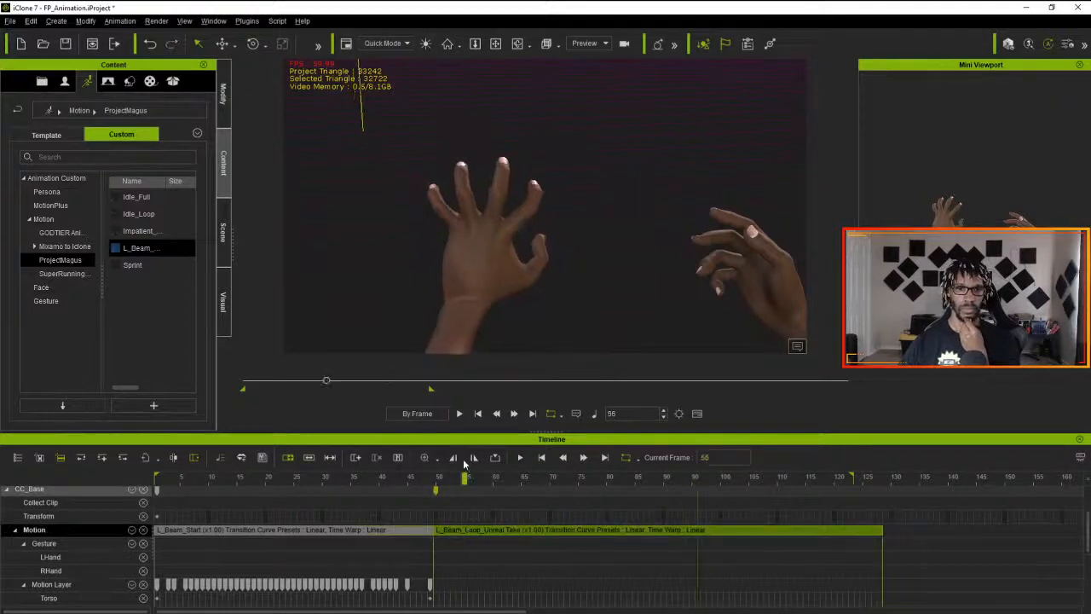
{"action": "left_click", "coordinate": [545, 461]}
{"action": "left_click", "coordinate": [520, 457]}
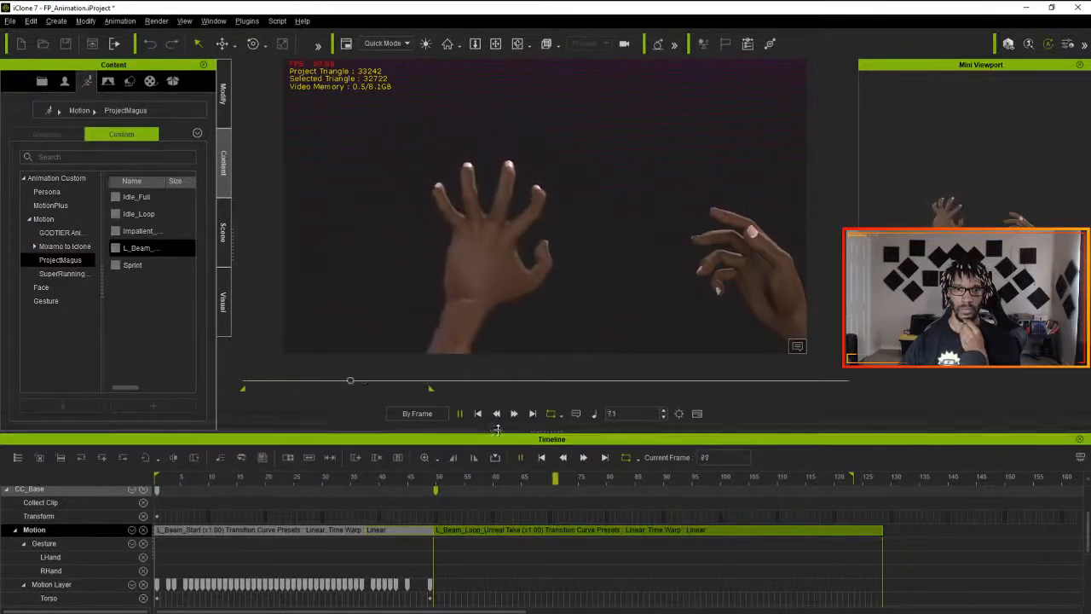
{"action": "left_click", "coordinate": [521, 459]}
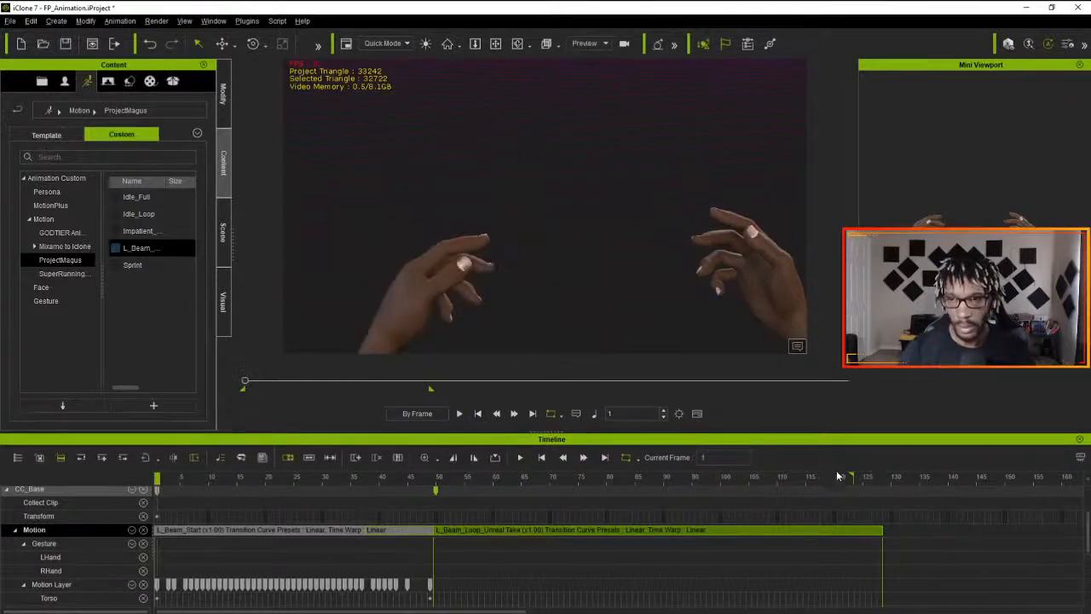
- Extend the playback range to about frame 150 and move the playhead to the end of the L_Beam_Loop clip at frame 128
{"action": "left_click_drag", "start_coordinate": [852, 475], "coordinate": [1009, 477]}
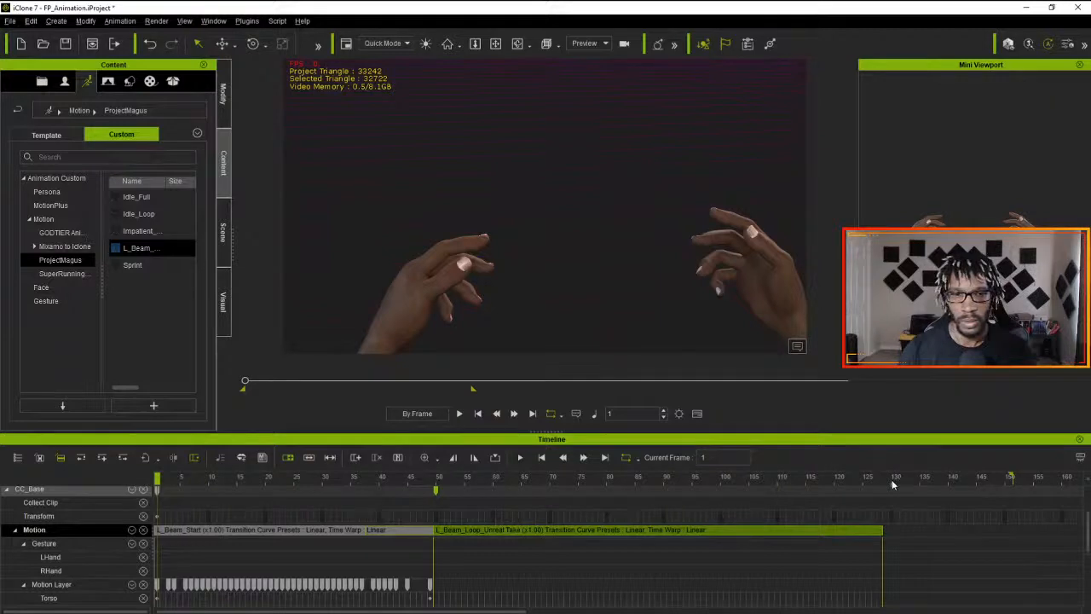
{"action": "left_click", "coordinate": [907, 479]}
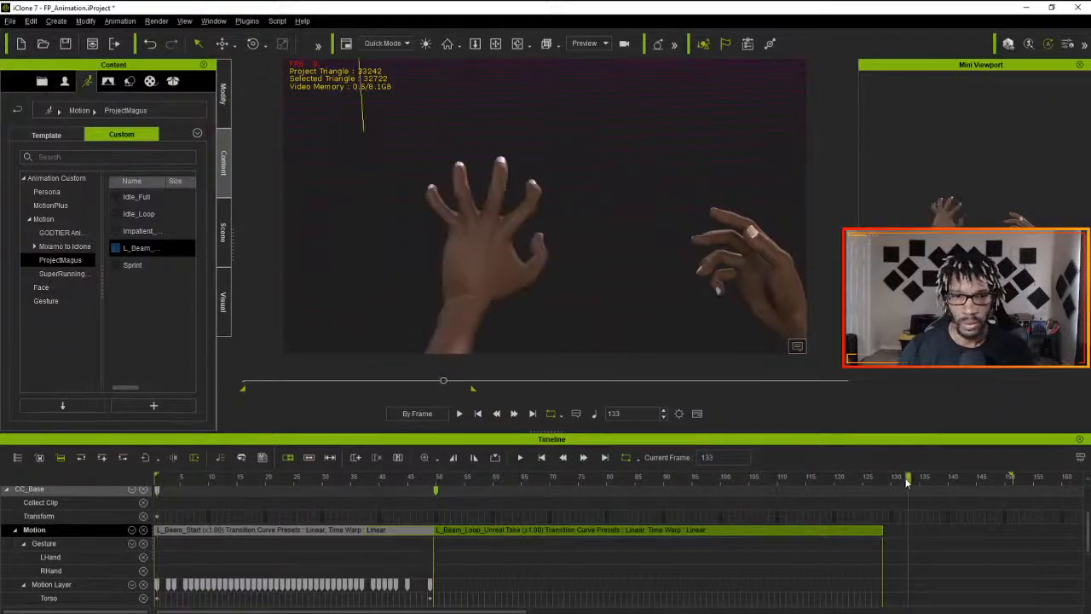
{"action": "left_click", "coordinate": [436, 481]}
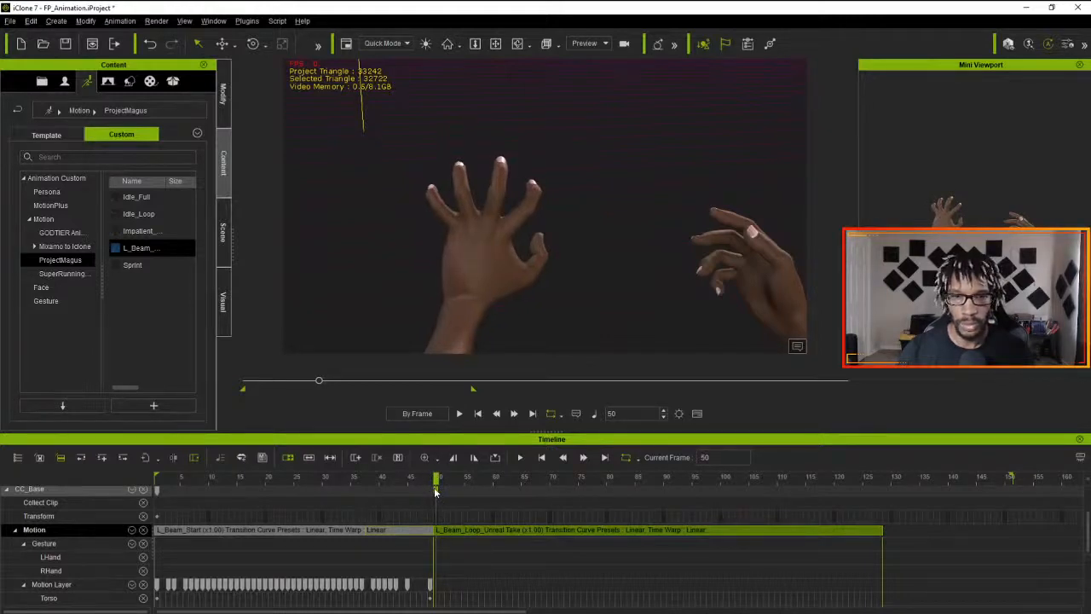
{"action": "left_click_drag", "start_coordinate": [435, 492], "coordinate": [880, 485]}
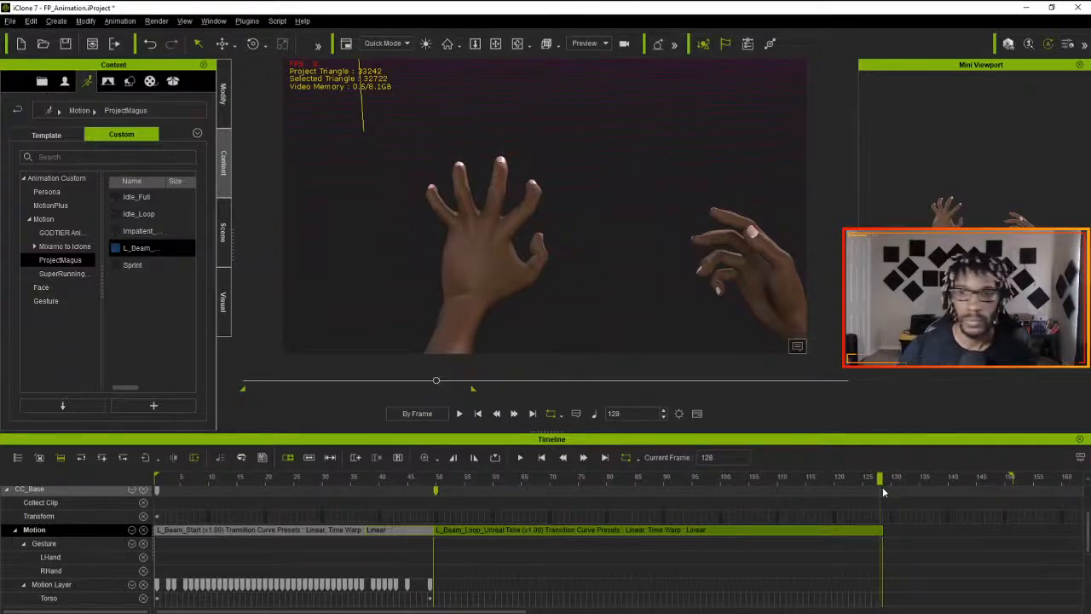
{"action": "left_click_drag", "start_coordinate": [880, 490], "coordinate": [883, 492]}
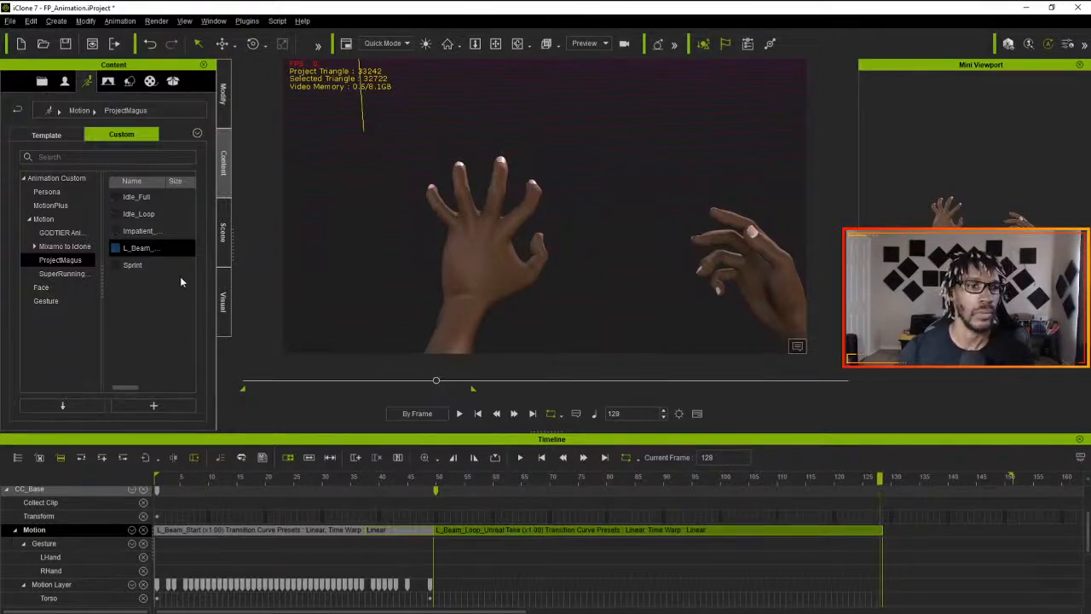
- Flatten all parts of the L_Beam_Start motion clip
{"action": "right_click", "coordinate": [254, 531]}
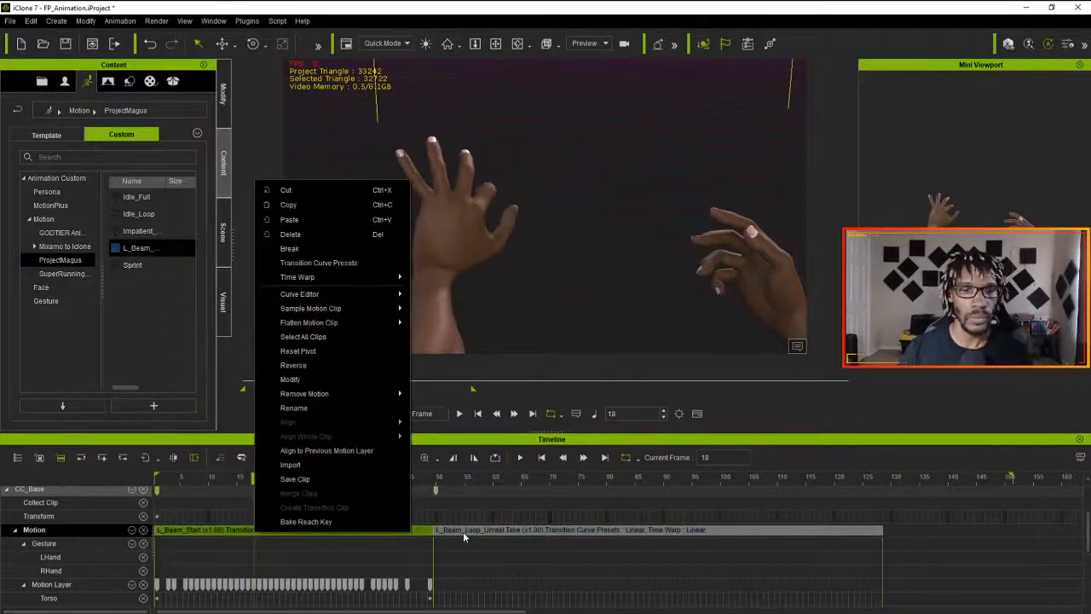
{"action": "left_click", "coordinate": [463, 531]}
{"action": "right_click", "coordinate": [390, 531]}
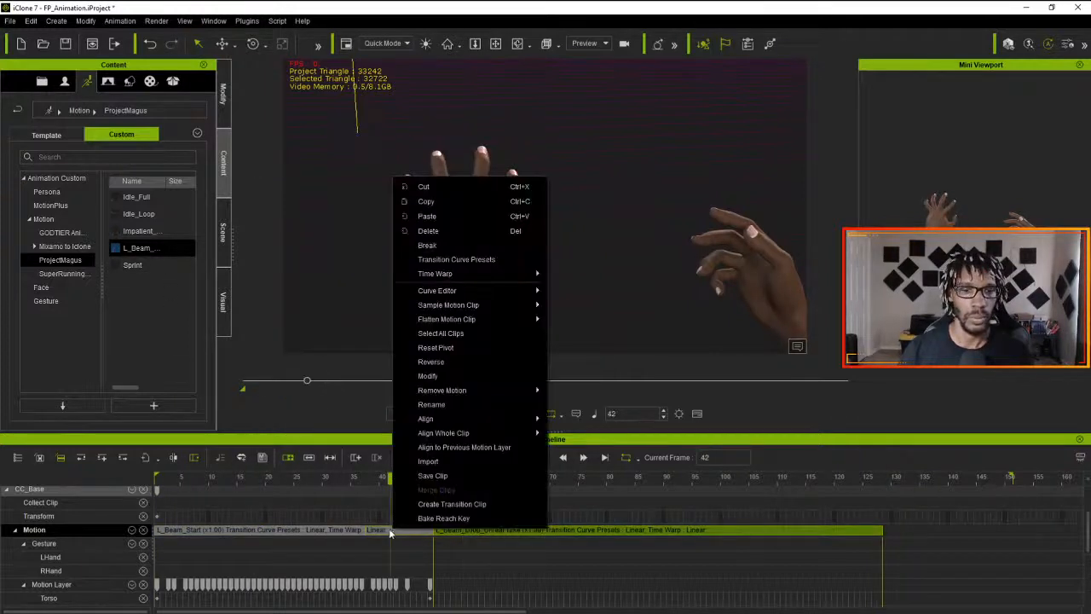
{"action": "left_click", "coordinate": [300, 530]}
{"action": "right_click", "coordinate": [300, 530]}
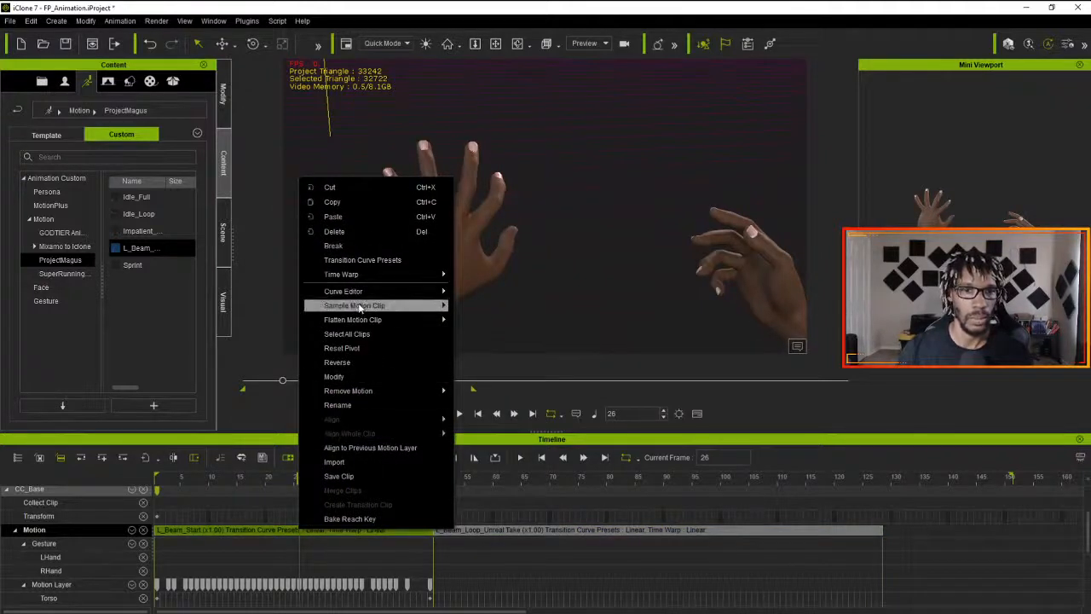
{"action": "mouse_move", "coordinate": [378, 319]}
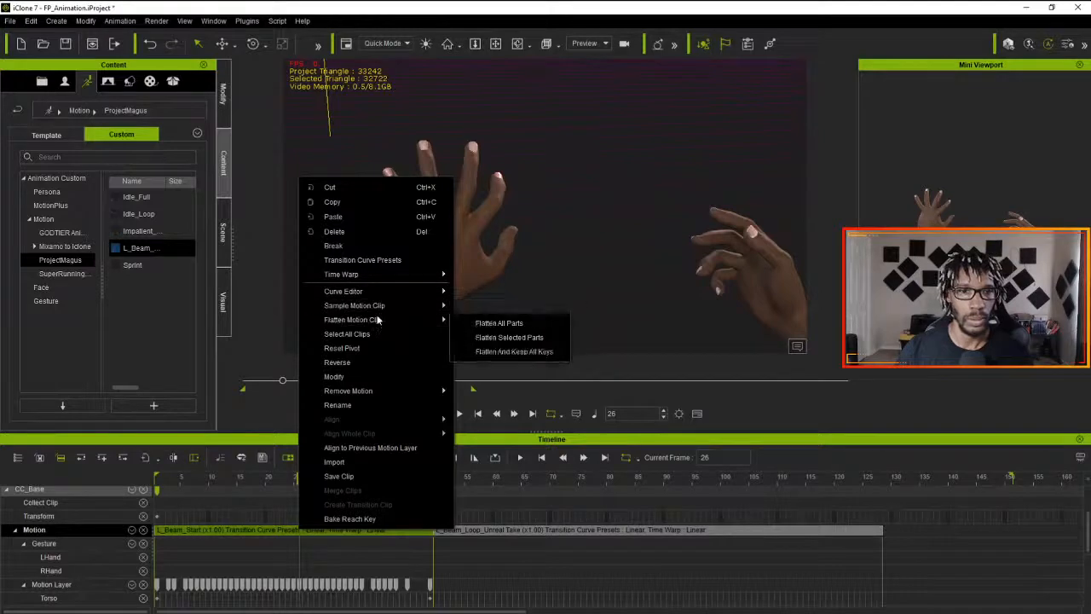
{"action": "left_click", "coordinate": [495, 323]}
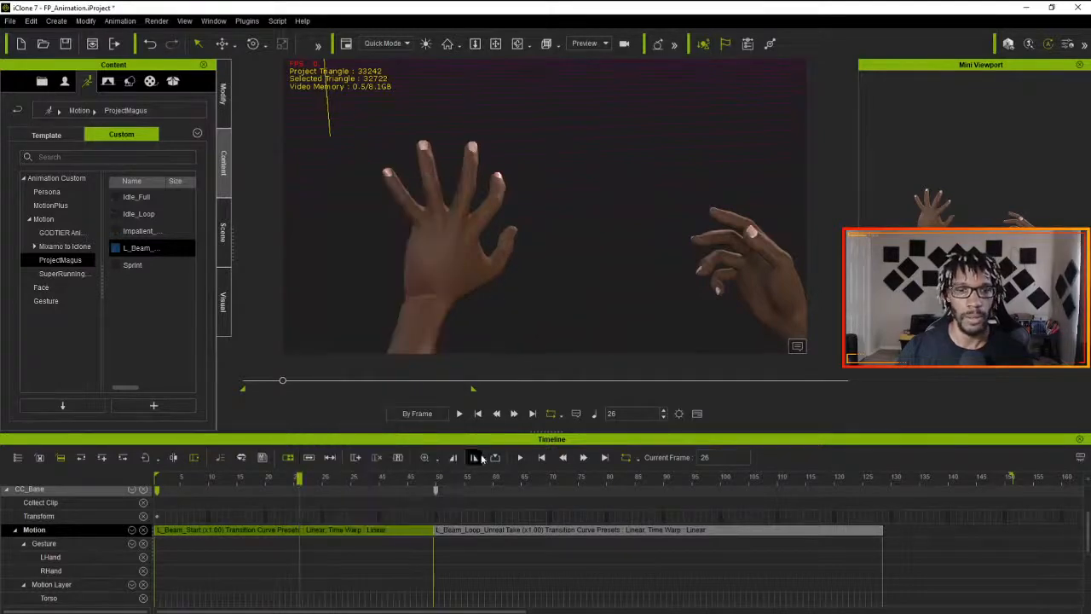
{"action": "key", "text": "alt+Tab"}
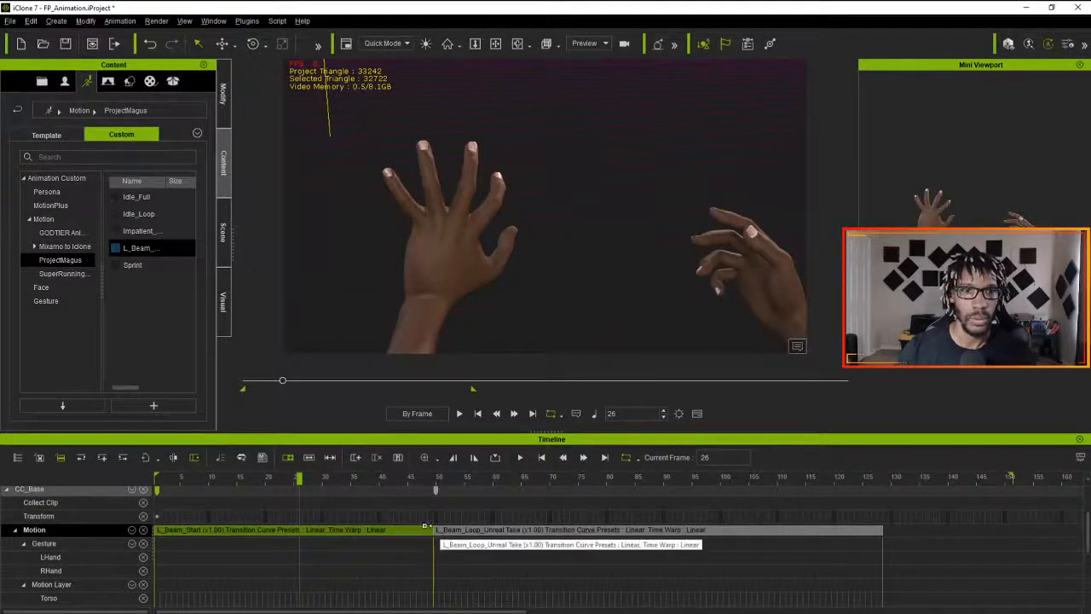
- Compare the poses around frames 44 to 50, and delete the L_Beam_Loop clip from the Motion track
{"action": "left_click", "coordinate": [436, 490]}
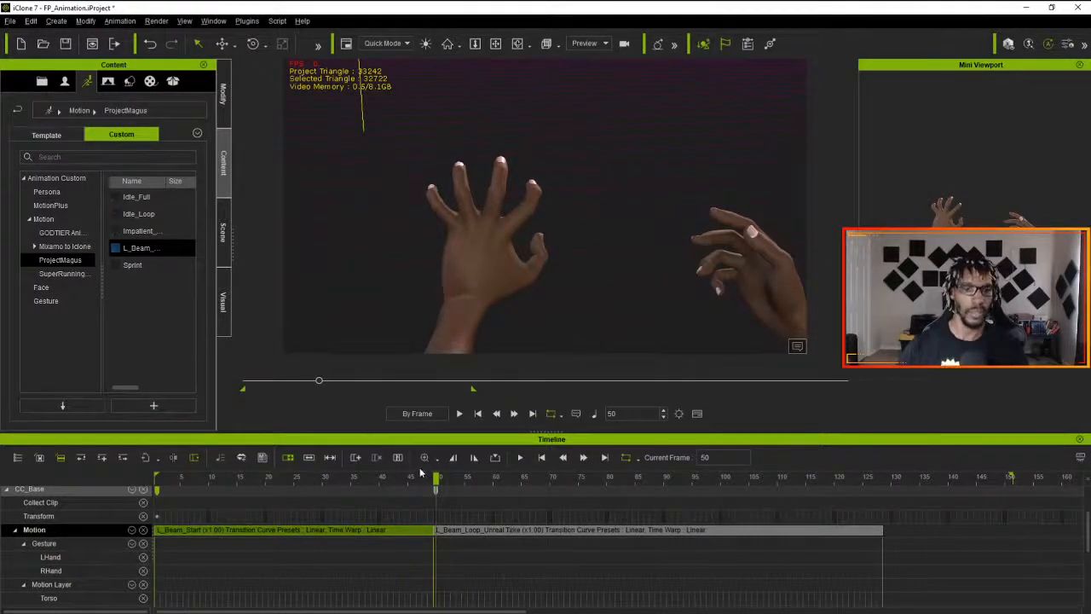
{"action": "left_click_drag", "start_coordinate": [436, 479], "coordinate": [402, 491]}
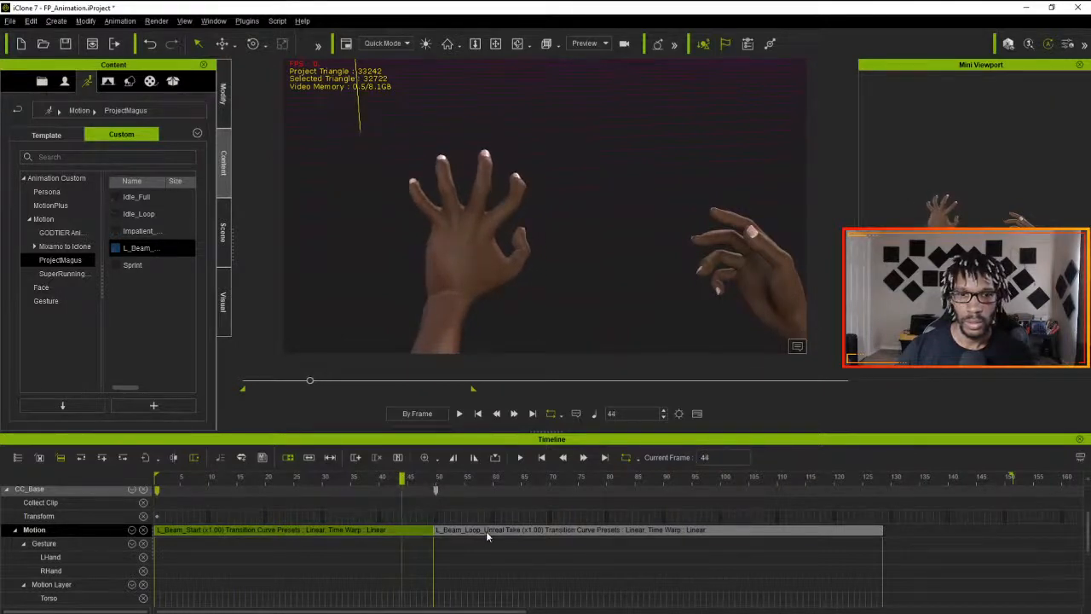
{"action": "left_click_drag", "start_coordinate": [486, 530], "coordinate": [720, 531]}
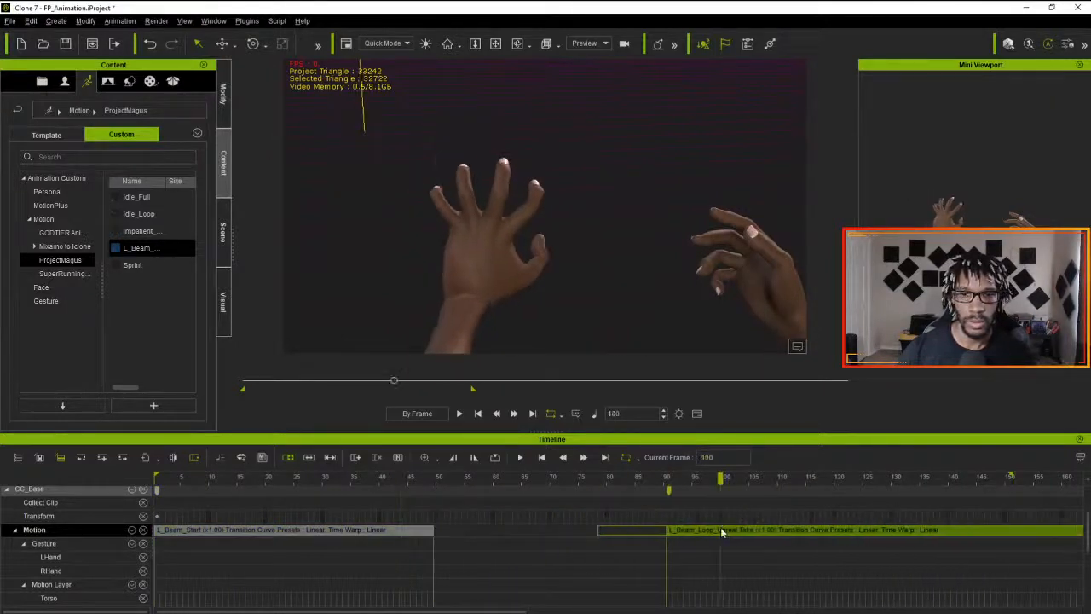
{"action": "key", "text": "Delete"}
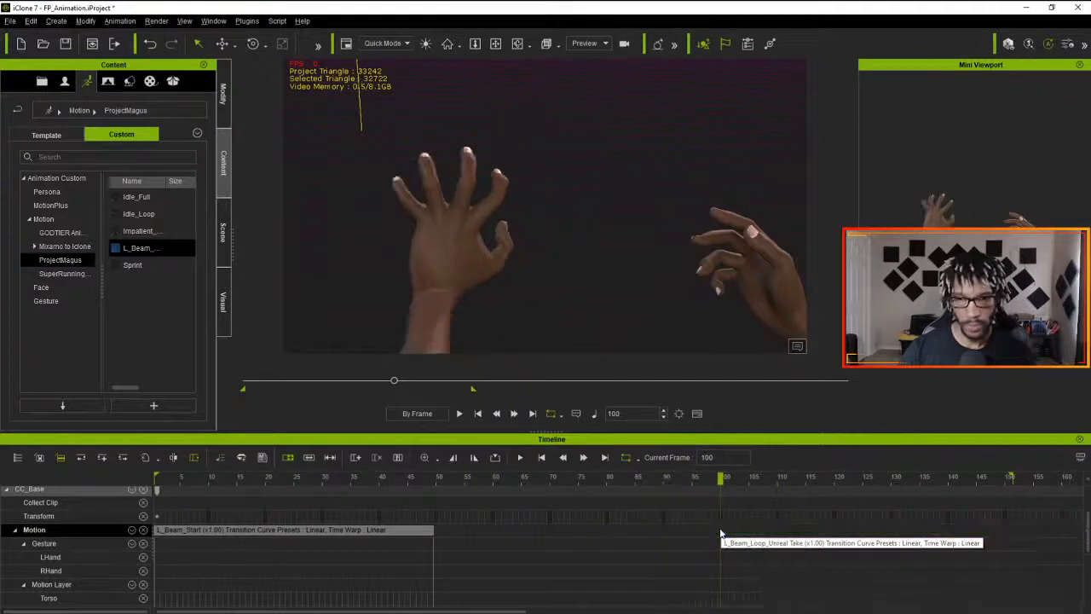
- Open Pose Manager at frame 49, the end of L_Beam_Start, and add the current pose to the pose list
{"action": "left_click_drag", "start_coordinate": [720, 490], "coordinate": [430, 487]}
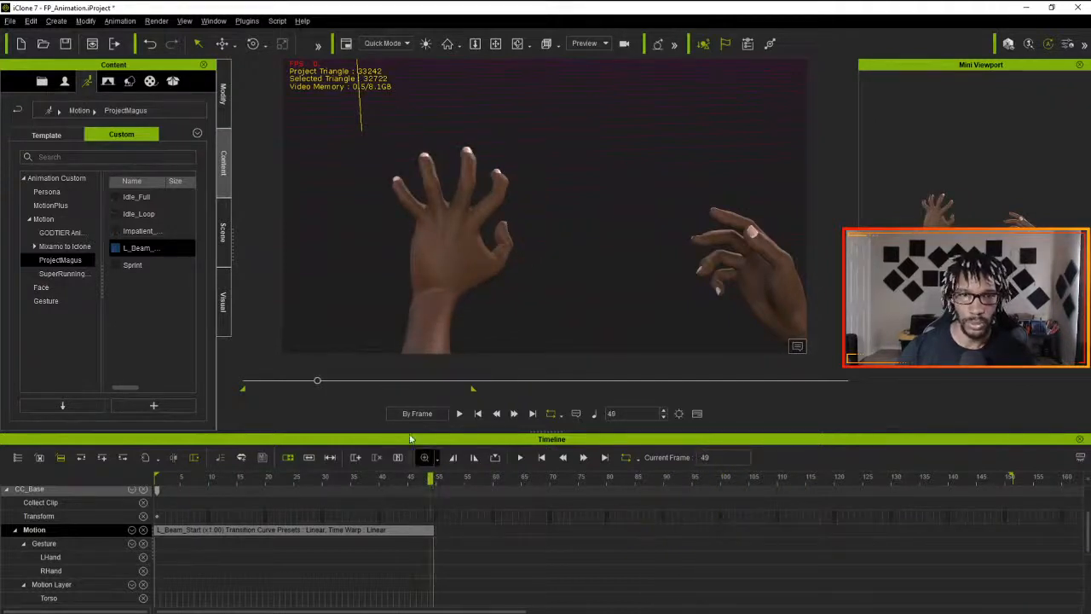
{"action": "left_click", "coordinate": [247, 21]}
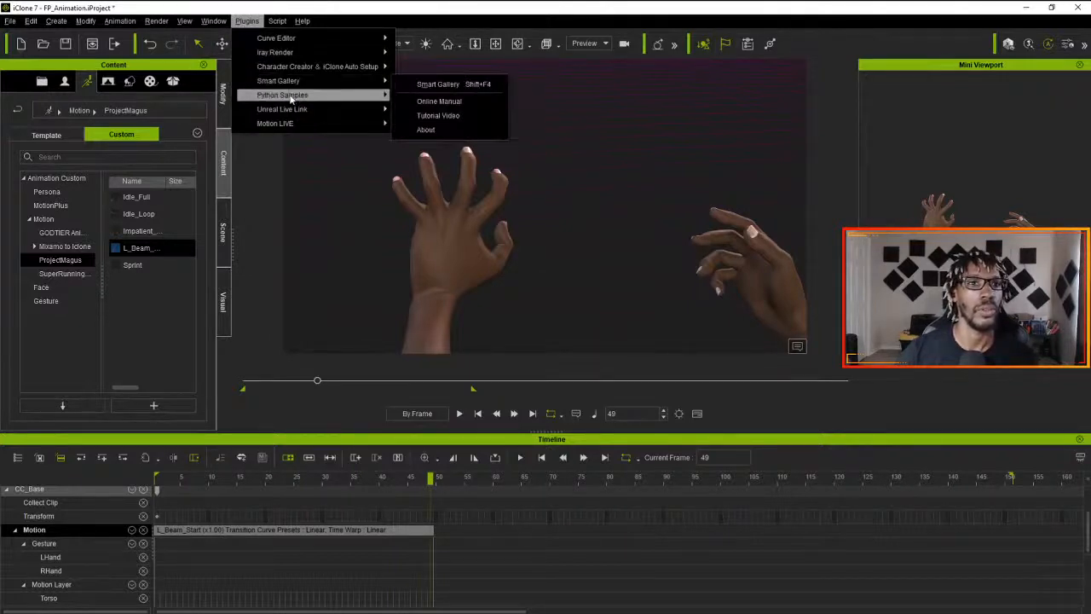
{"action": "mouse_move", "coordinate": [294, 98]}
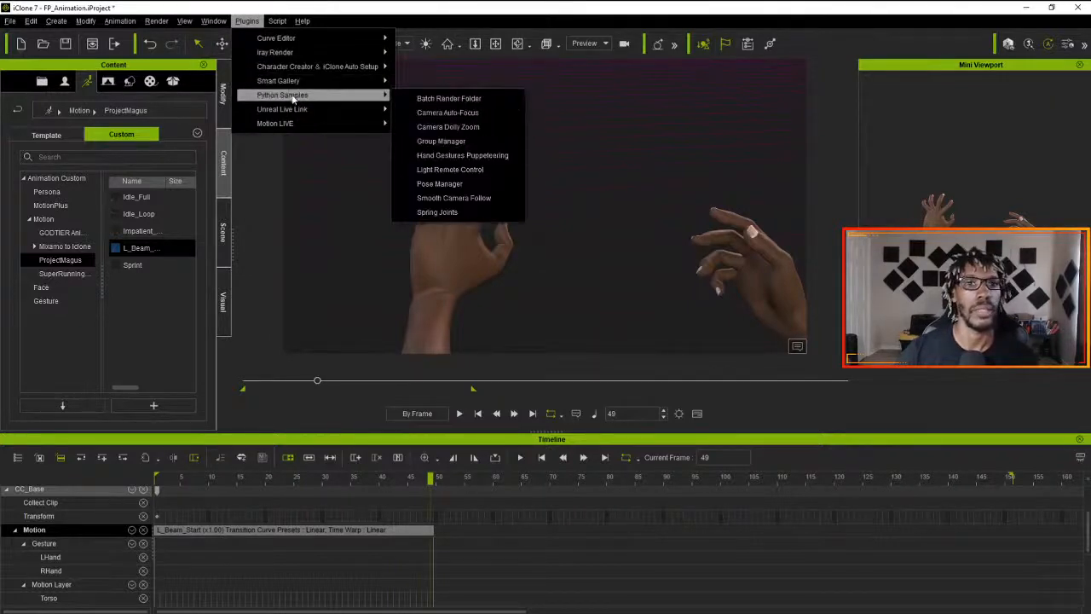
{"action": "left_click", "coordinate": [467, 183]}
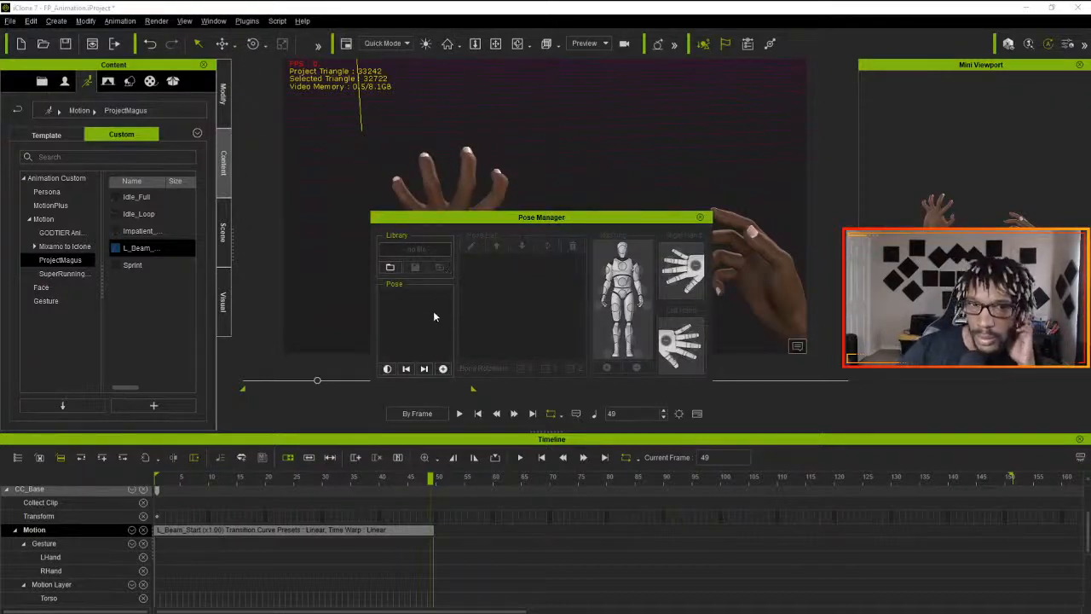
{"action": "left_click", "coordinate": [443, 369]}
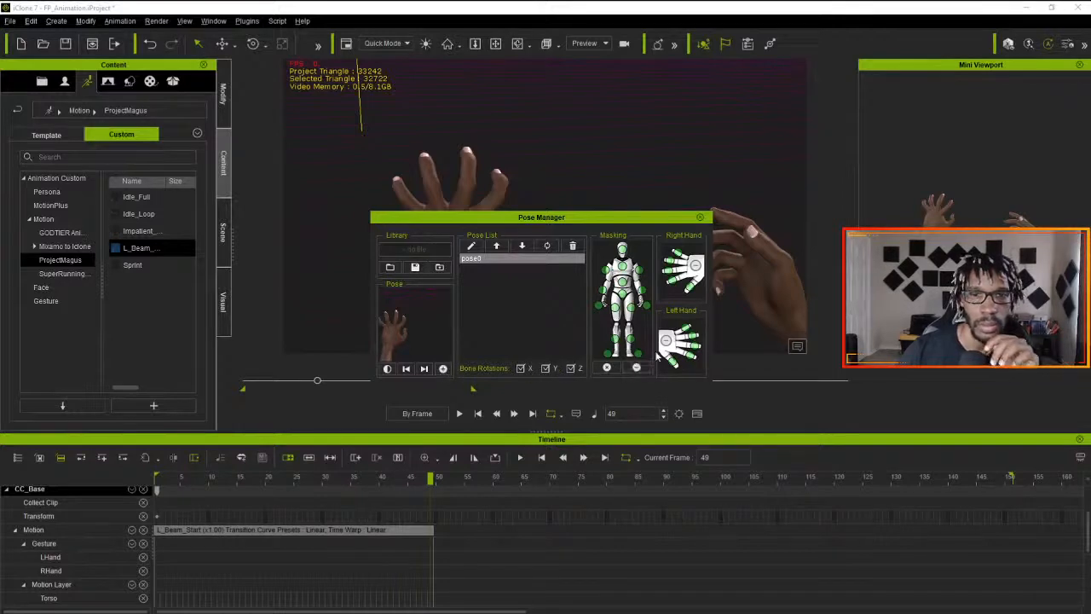
- Try applying pose0 at frames 49 and 58, and delete both resulting pose clips from the Motion track
{"action": "double_click", "coordinate": [481, 262]}
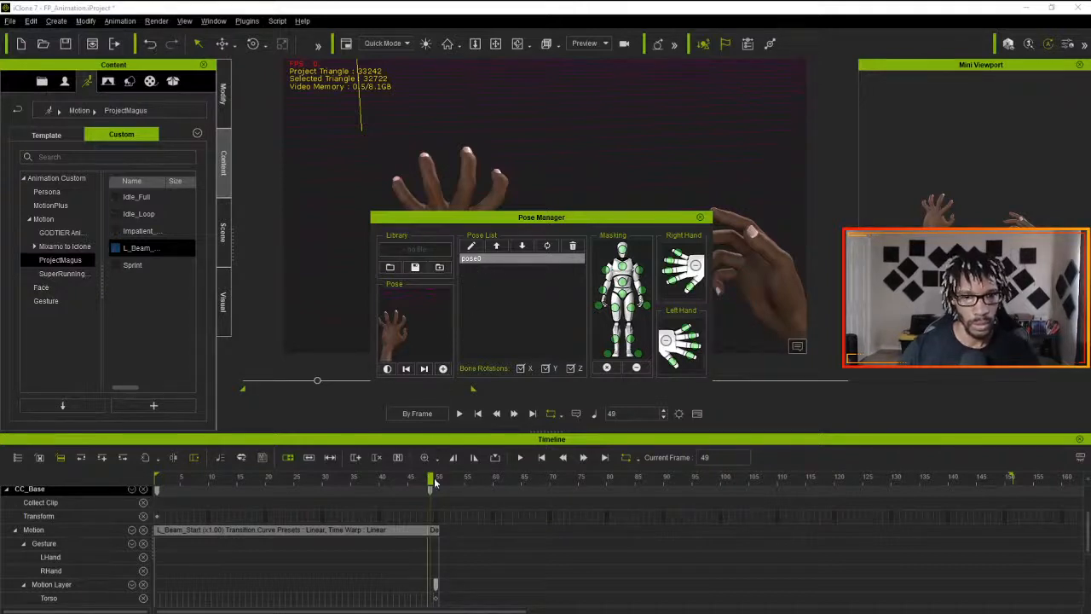
{"action": "left_click_drag", "start_coordinate": [433, 480], "coordinate": [483, 479]}
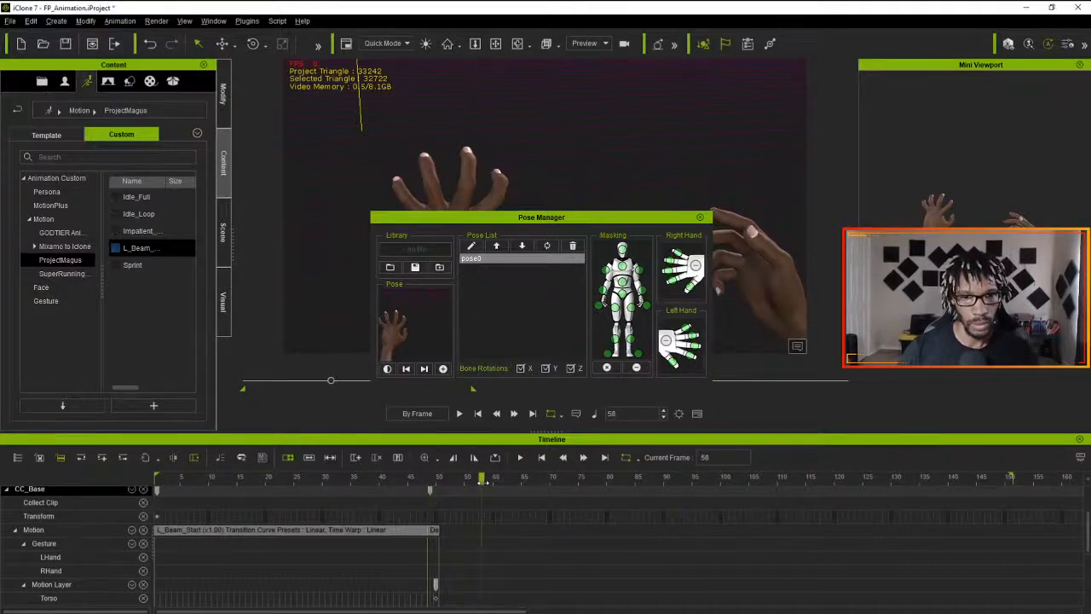
{"action": "left_click", "coordinate": [469, 264]}
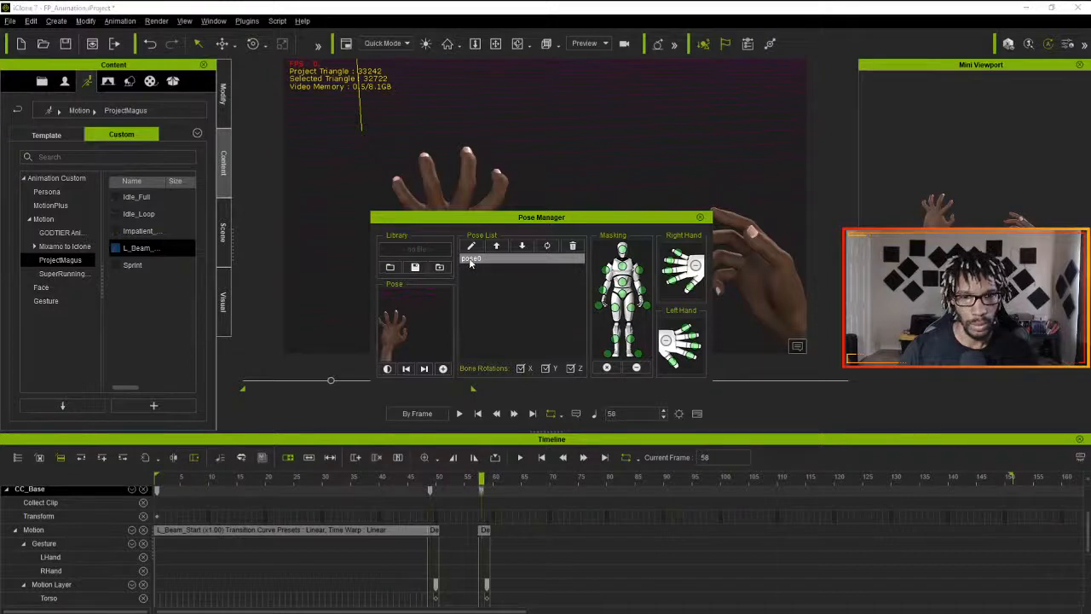
{"action": "left_click", "coordinate": [433, 529]}
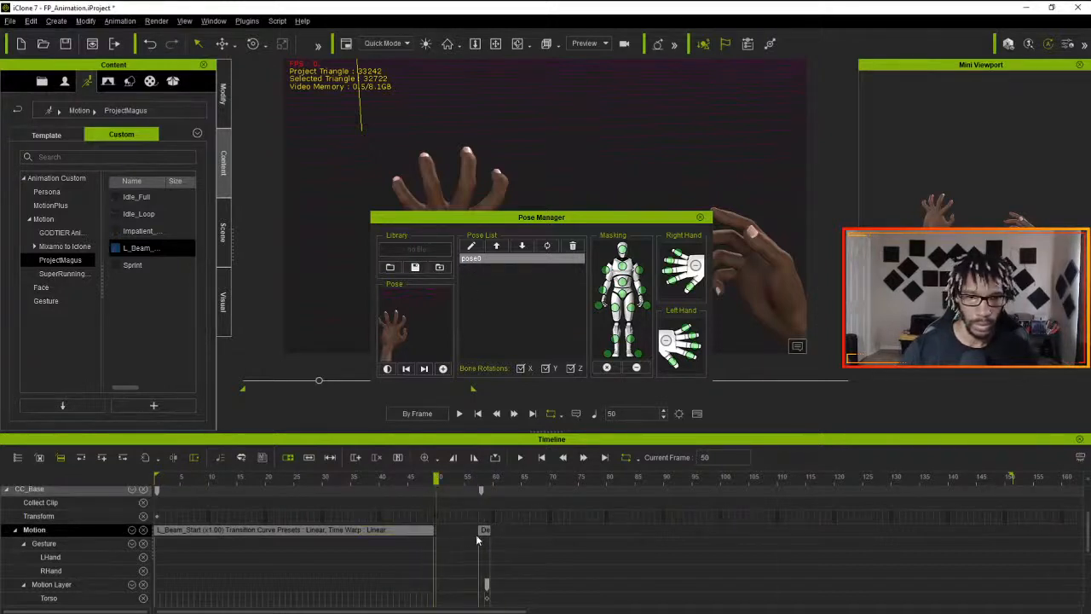
{"action": "left_click_drag", "start_coordinate": [435, 527], "coordinate": [484, 530]}
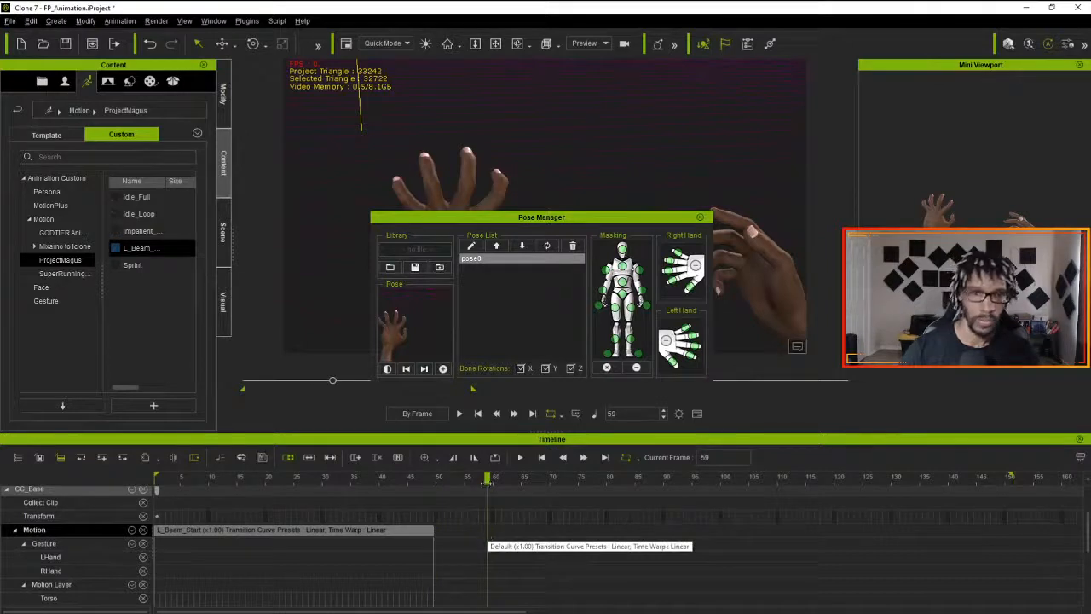
- Move Pose Manager out of the way, and delete the L_Beam_Start clip, returning the playhead to frame 1
{"action": "left_click_drag", "start_coordinate": [508, 218], "coordinate": [1090, 375]}
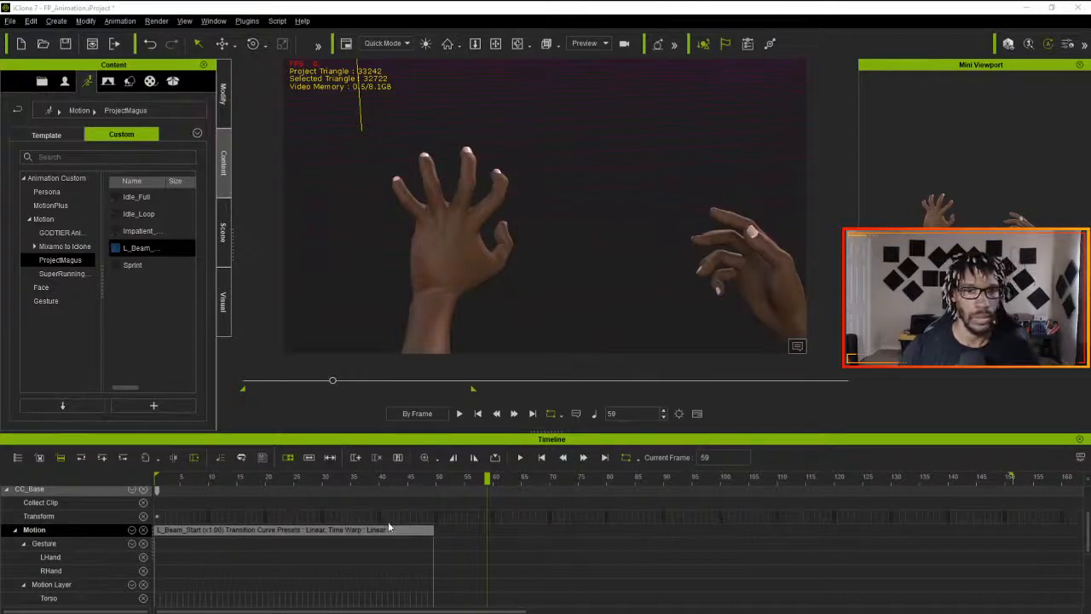
{"action": "left_click_drag", "start_coordinate": [488, 479], "coordinate": [180, 506]}
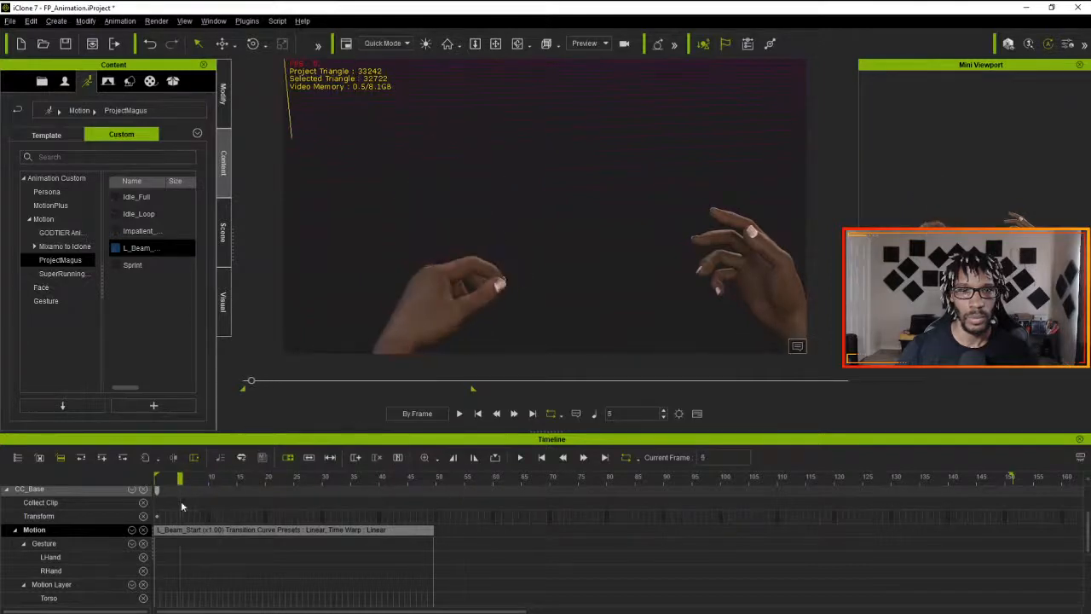
{"action": "left_click", "coordinate": [351, 531]}
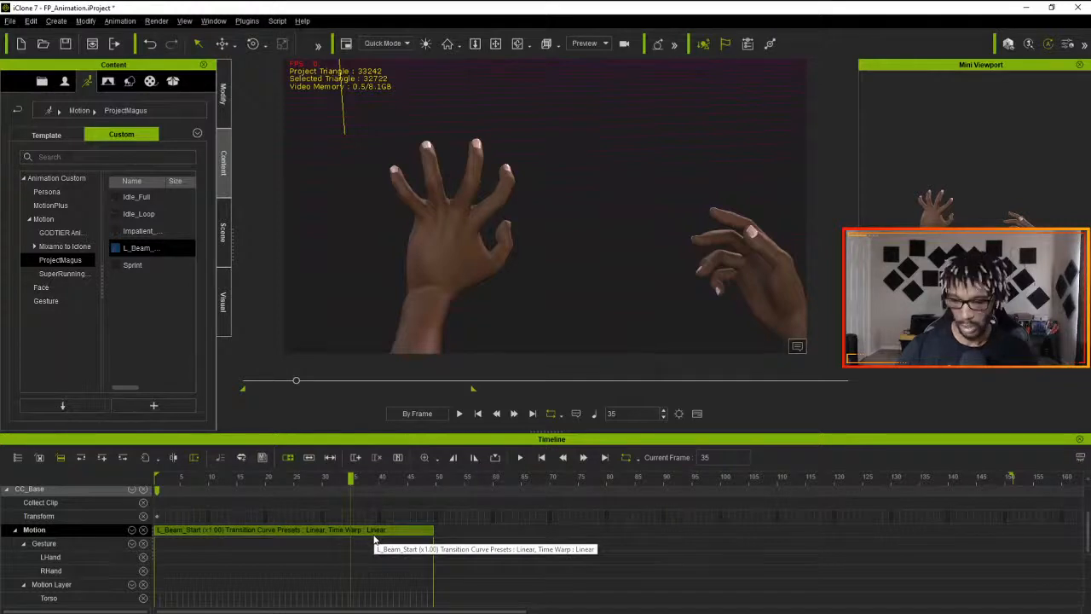
{"action": "key", "text": "Delete"}
{"action": "key", "text": "Home"}
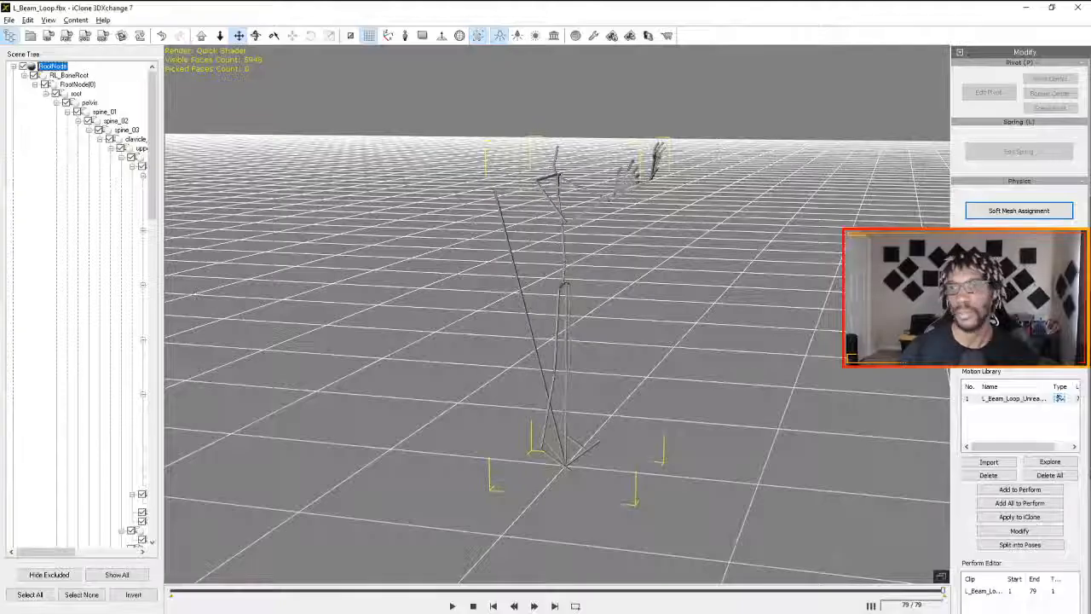
- Apply the L_Beam_Loop_Unreal Take motion from 3DXchange to the iClone character at frame 1, and switch back to iClone
{"action": "double_click", "coordinate": [1017, 400]}
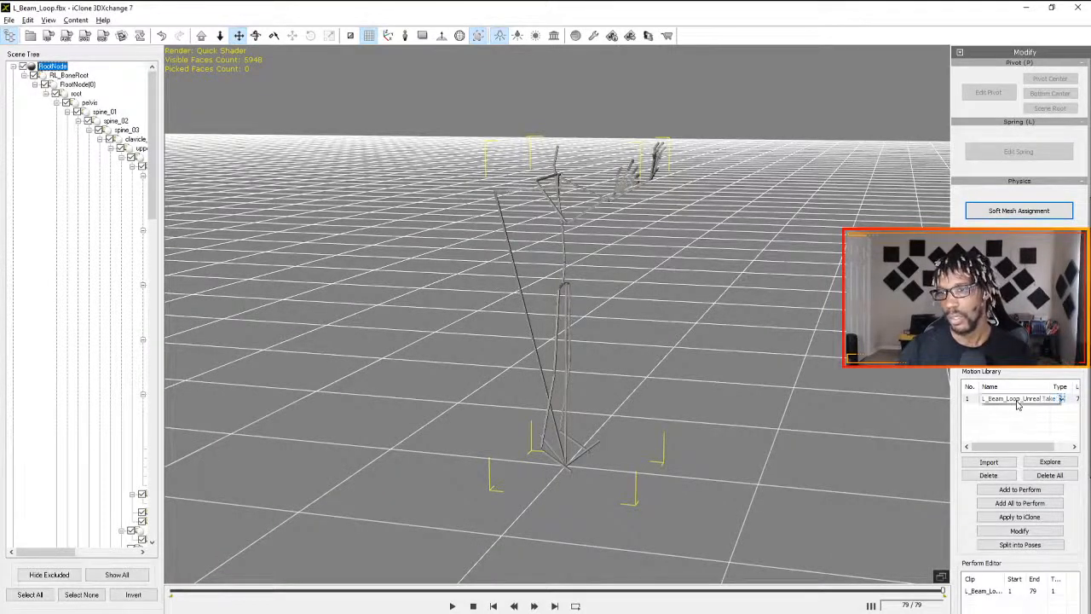
{"action": "key", "text": "Return"}
{"action": "left_click", "coordinate": [1023, 516]}
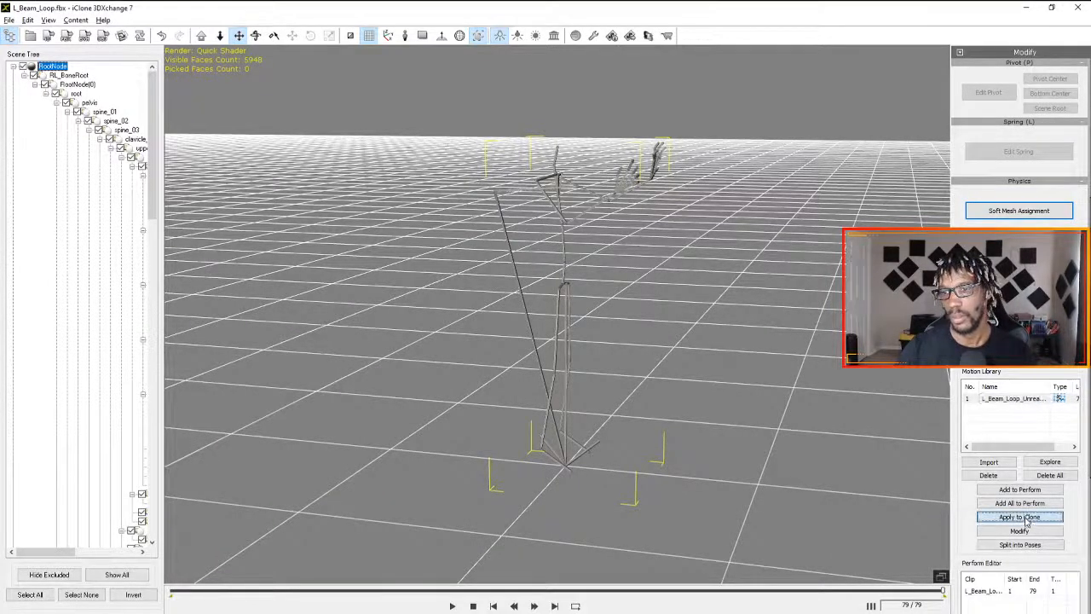
{"action": "key", "text": "alt+Tab"}
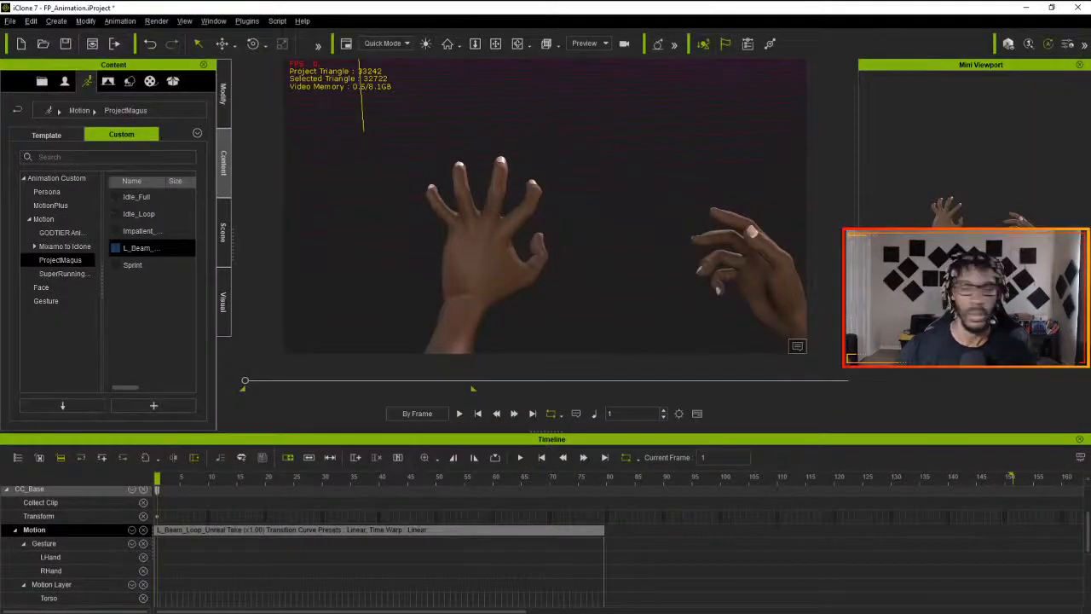
- Try the saved pose at frame 1, and delete the short pose clip from the Motion track
{"action": "key", "text": "ctrl+z"}
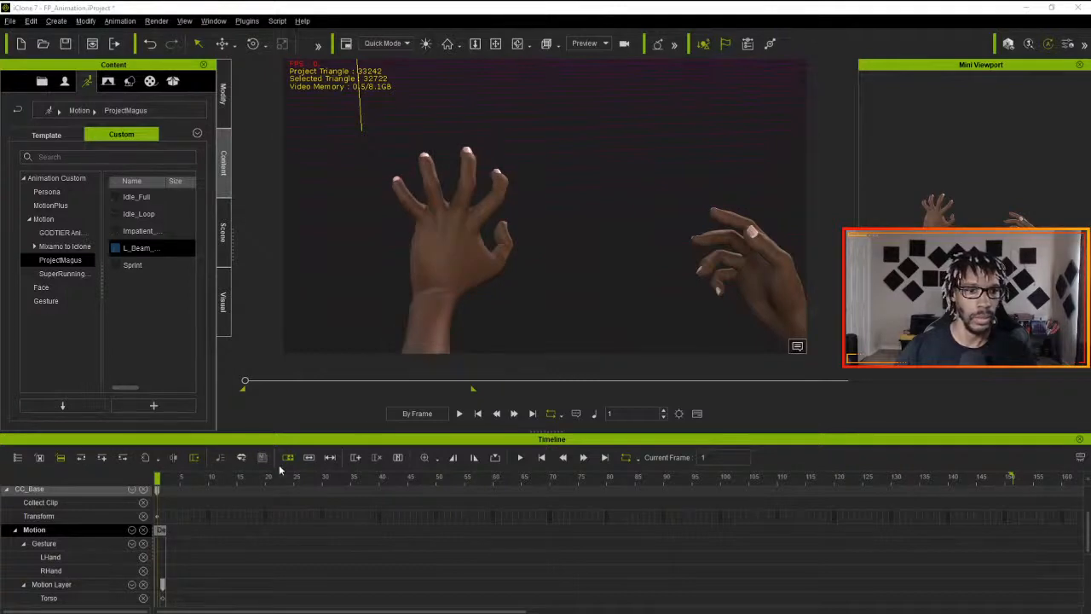
{"action": "scroll", "coordinate": [237, 530], "scroll_direction": "down", "scroll_amount": 2}
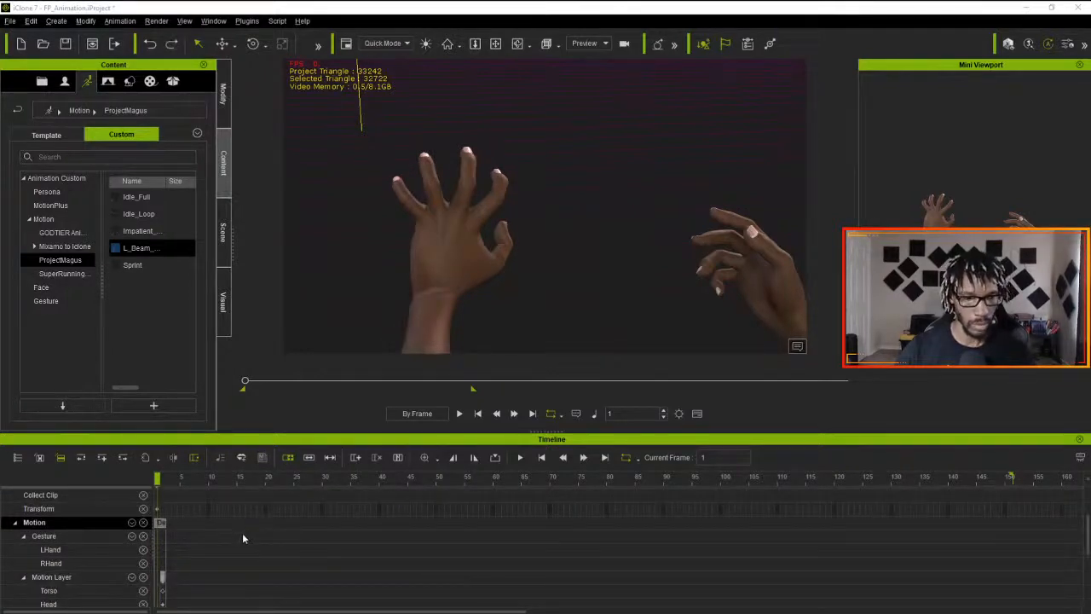
{"action": "left_click", "coordinate": [162, 524]}
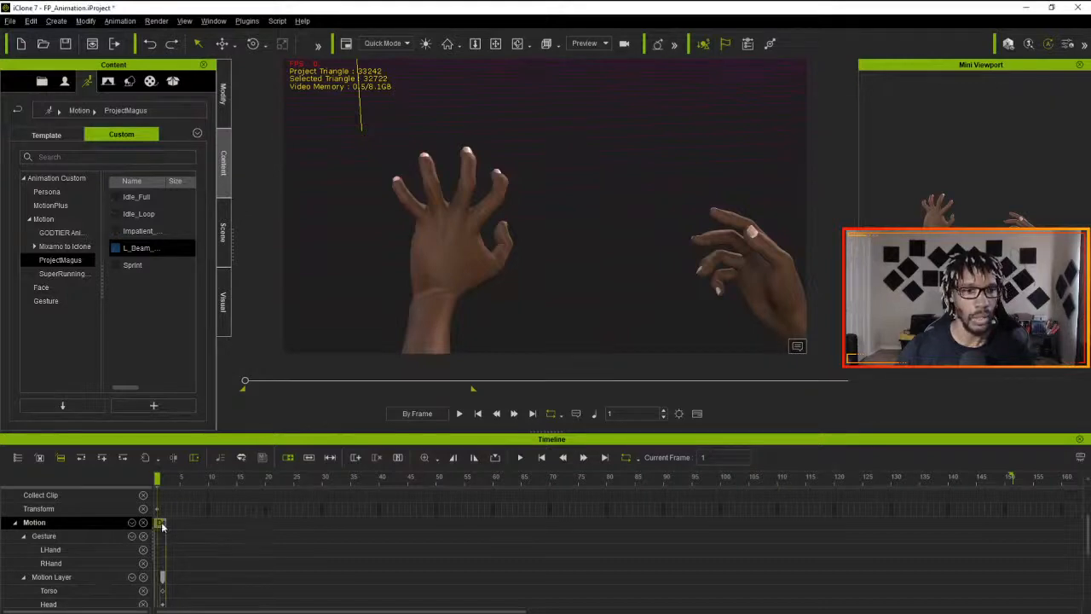
{"action": "key", "text": "Delete"}
{"action": "left_click", "coordinate": [161, 480]}
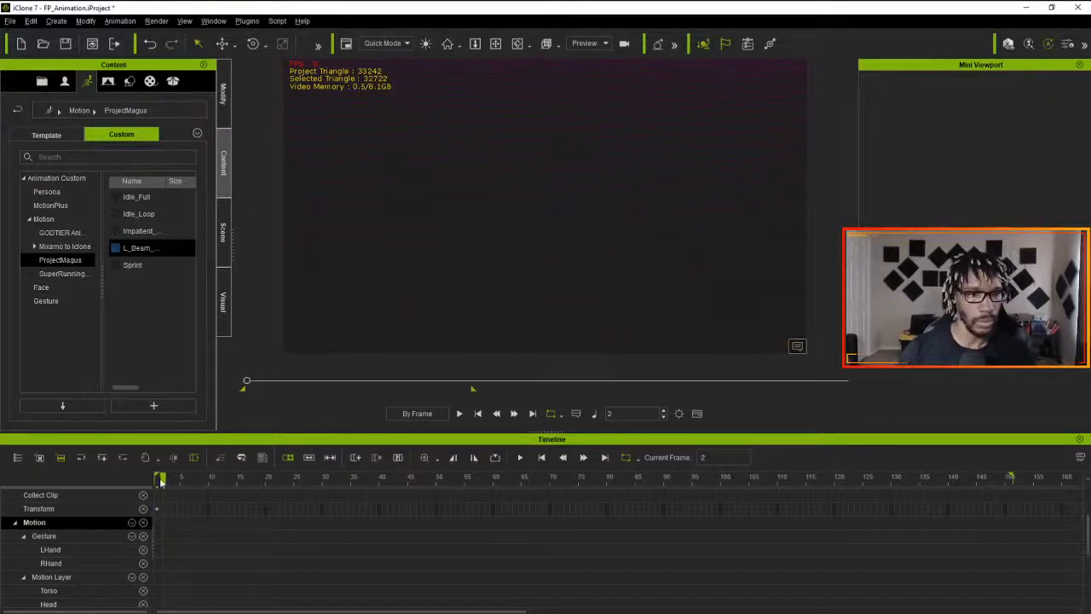
- Reapply the L_Beam_Loop motion from 3DXchange at frame 1, and sample the clip's motion into Motion Layer keys
{"action": "key", "text": "alt+Tab"}
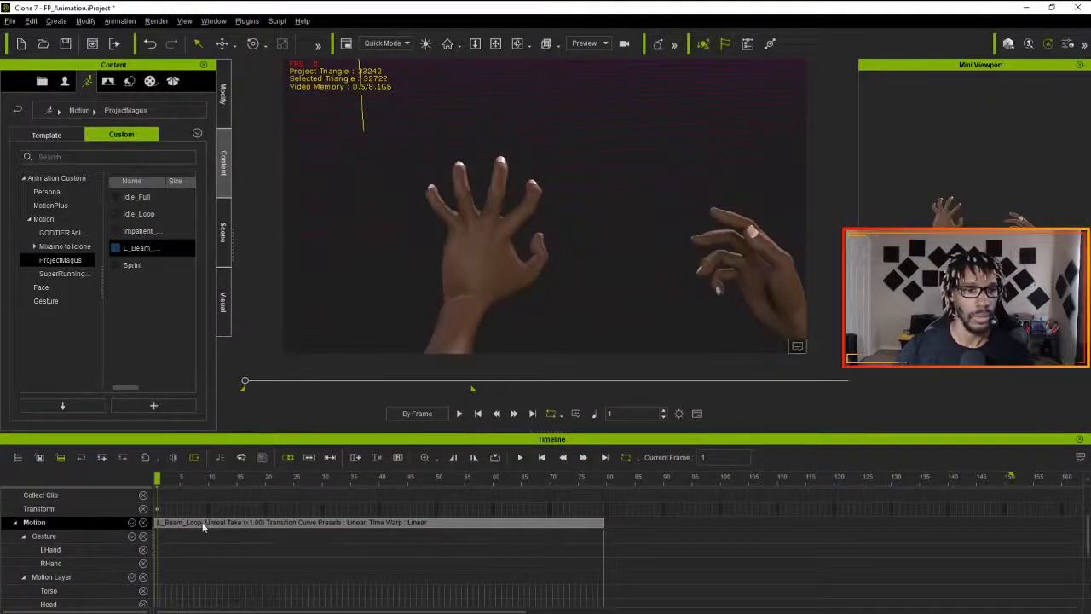
{"action": "left_click", "coordinate": [202, 526]}
{"action": "right_click", "coordinate": [203, 525]}
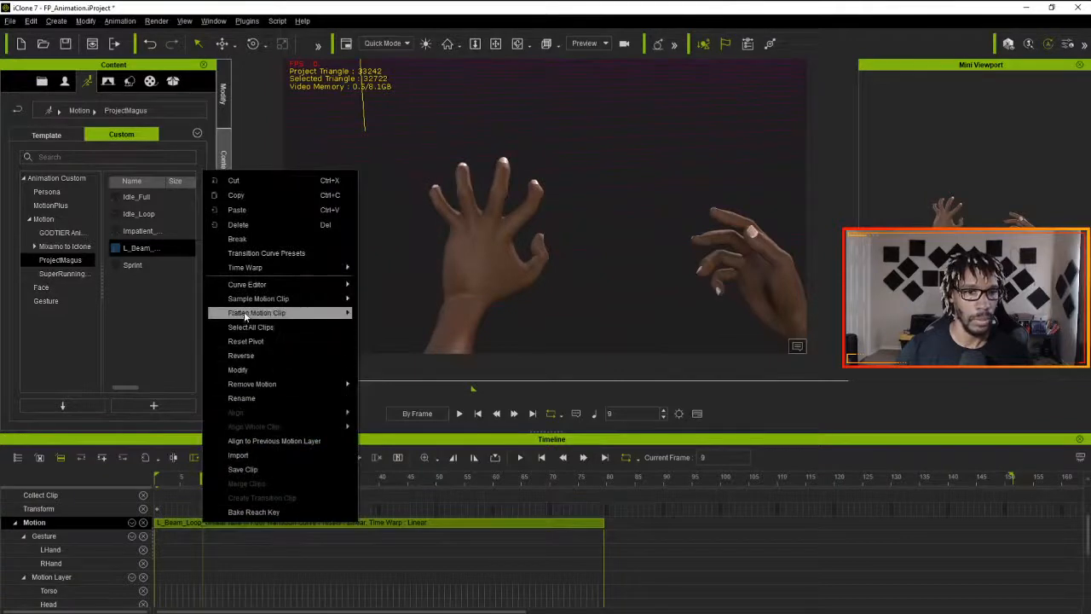
{"action": "mouse_move", "coordinate": [247, 300]}
{"action": "left_click", "coordinate": [395, 304]}
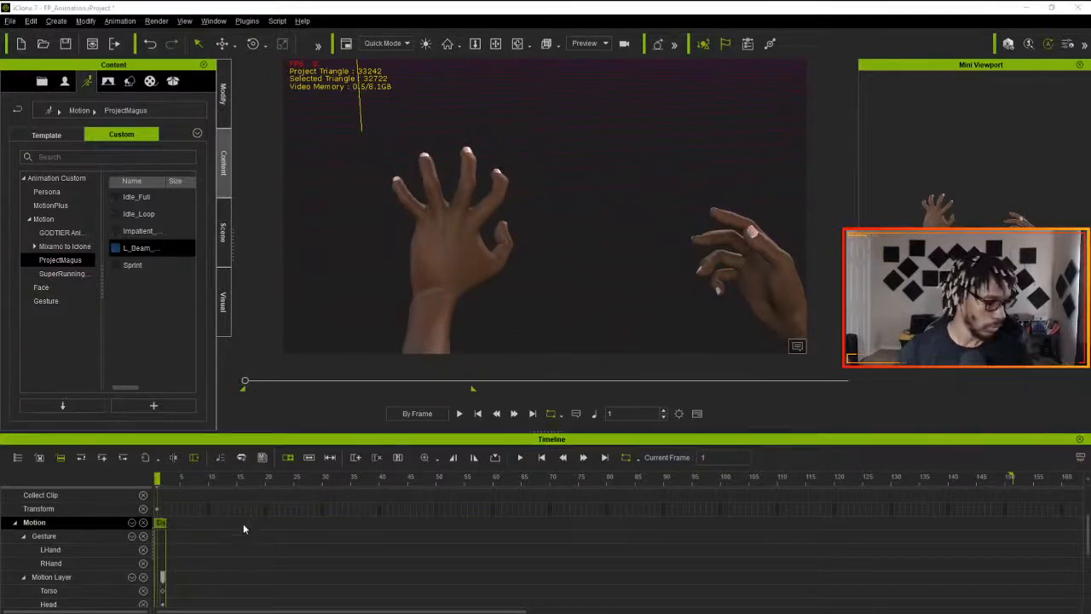
- Undo the pose applied at frame 1, and select the sampled L_Beam_Loop clip at frame 18
{"action": "key", "text": "ctrl+z"}
{"action": "left_click", "coordinate": [252, 524]}
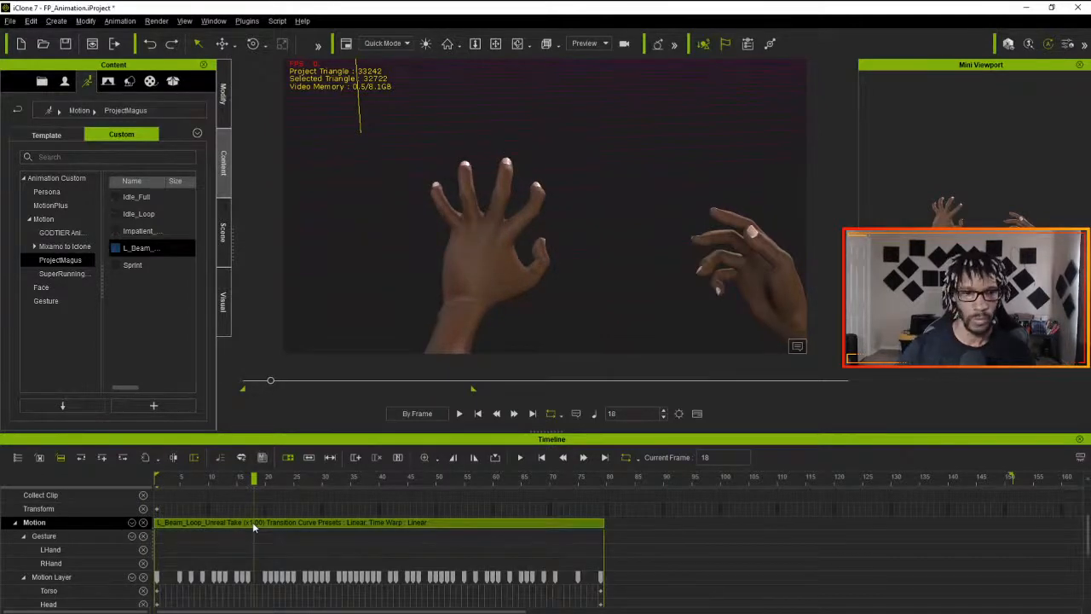
- Flatten all parts of the L_Beam_Loop_Unreal Take motion clip
{"action": "right_click", "coordinate": [252, 521]}
{"action": "mouse_move", "coordinate": [342, 315]}
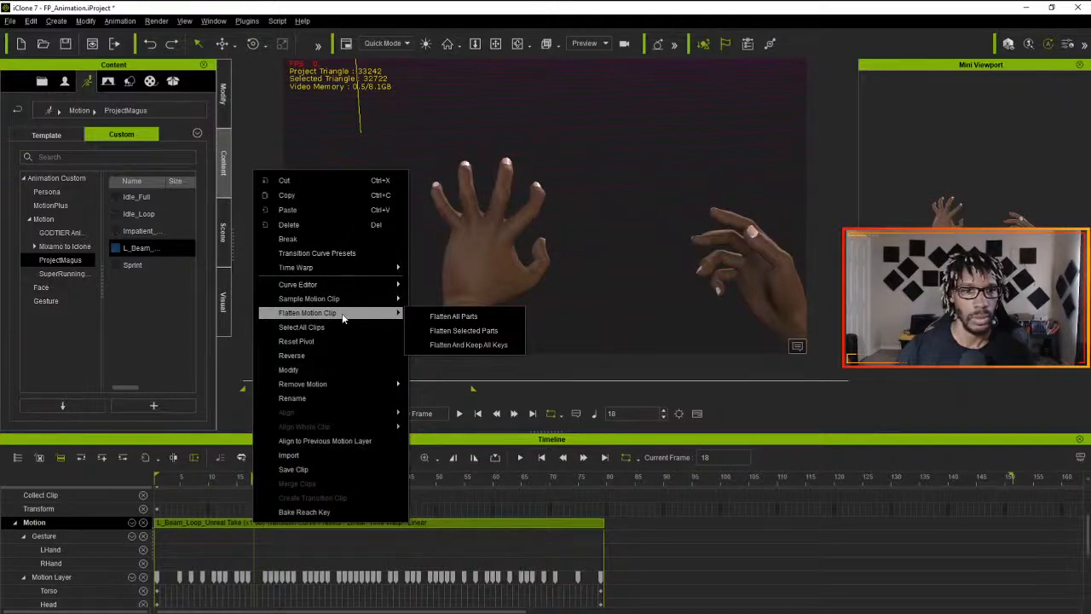
{"action": "left_click", "coordinate": [413, 316]}
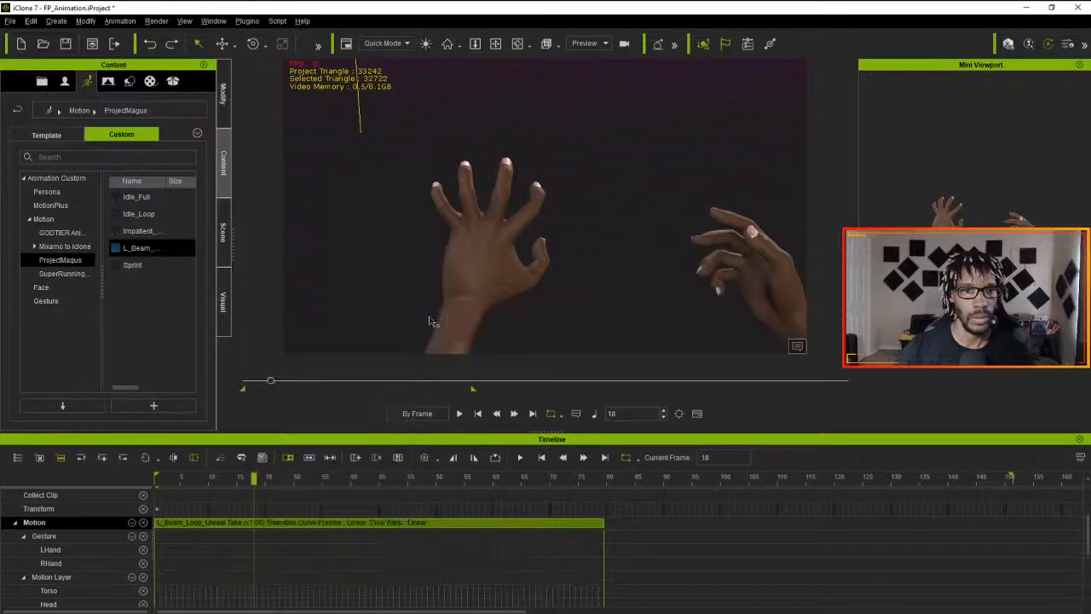
- Save the flattened clip as L_Beam_Loop in the ProjectMagus custom motion folder
{"action": "right_click", "coordinate": [301, 529]}
{"action": "left_click", "coordinate": [355, 478]}
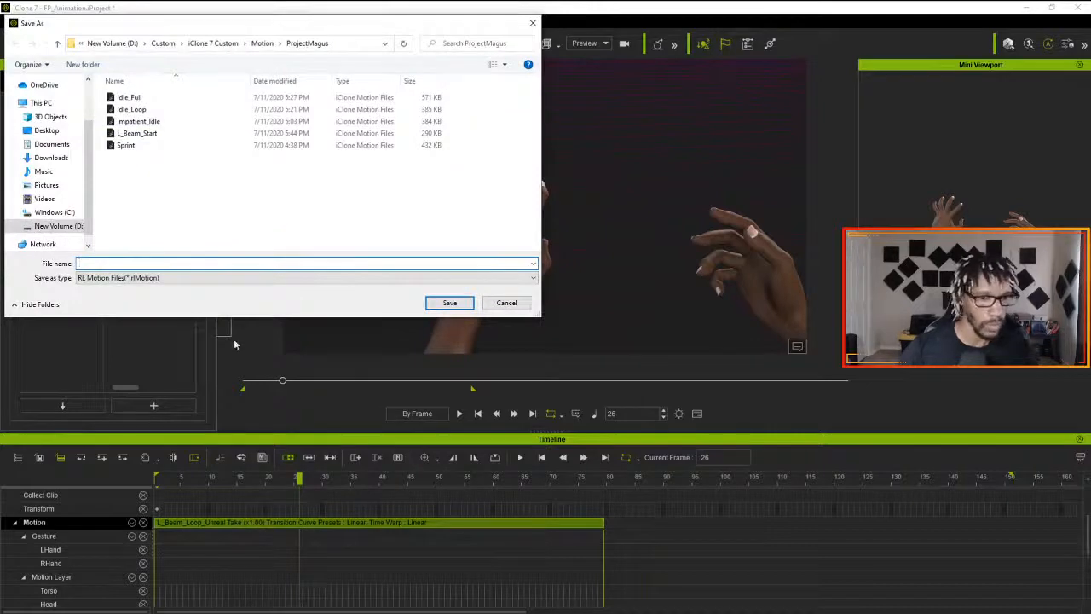
{"action": "type", "text": "L"}
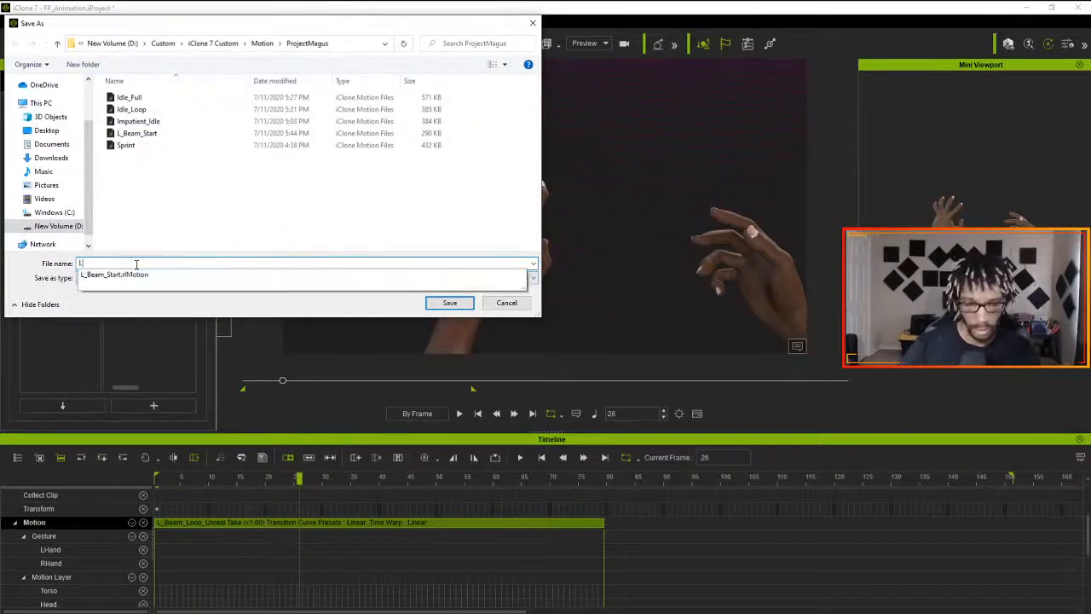
{"action": "type", "text": "_Beam"}
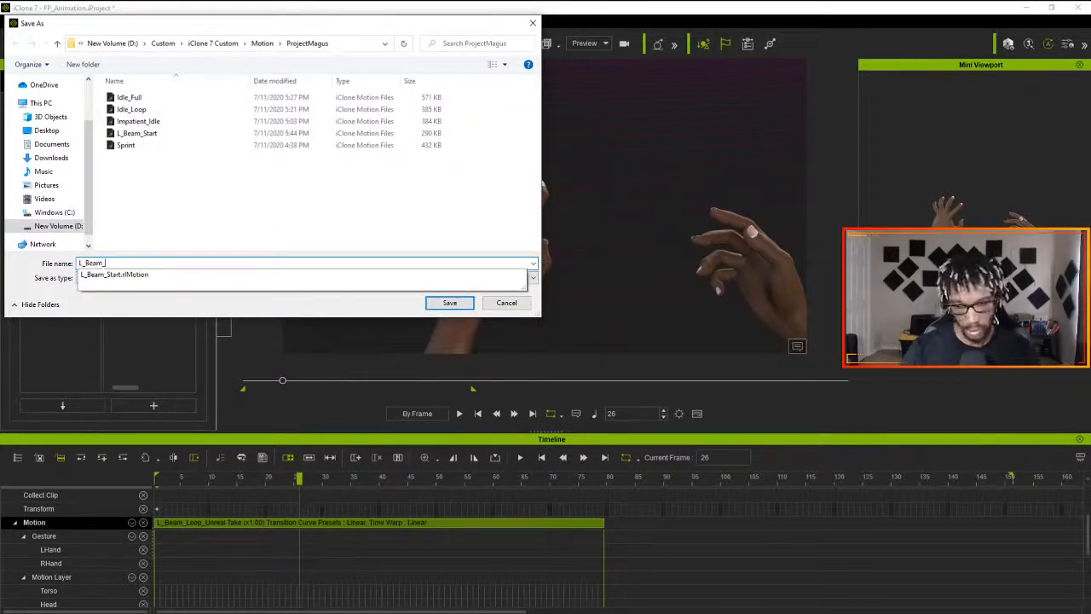
{"action": "type", "text": "_Loop"}
{"action": "key", "text": "Return"}
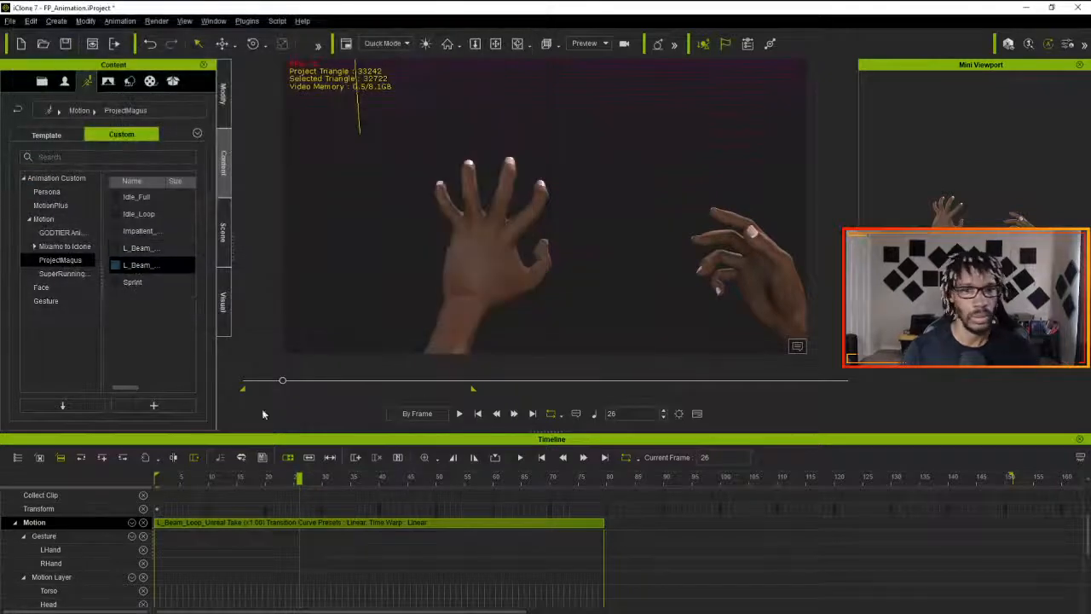
- Delete the L_Beam_Loop_Unreal Take clip from the Motion track, and return to frame 1
{"action": "left_click_drag", "start_coordinate": [299, 478], "coordinate": [128, 492]}
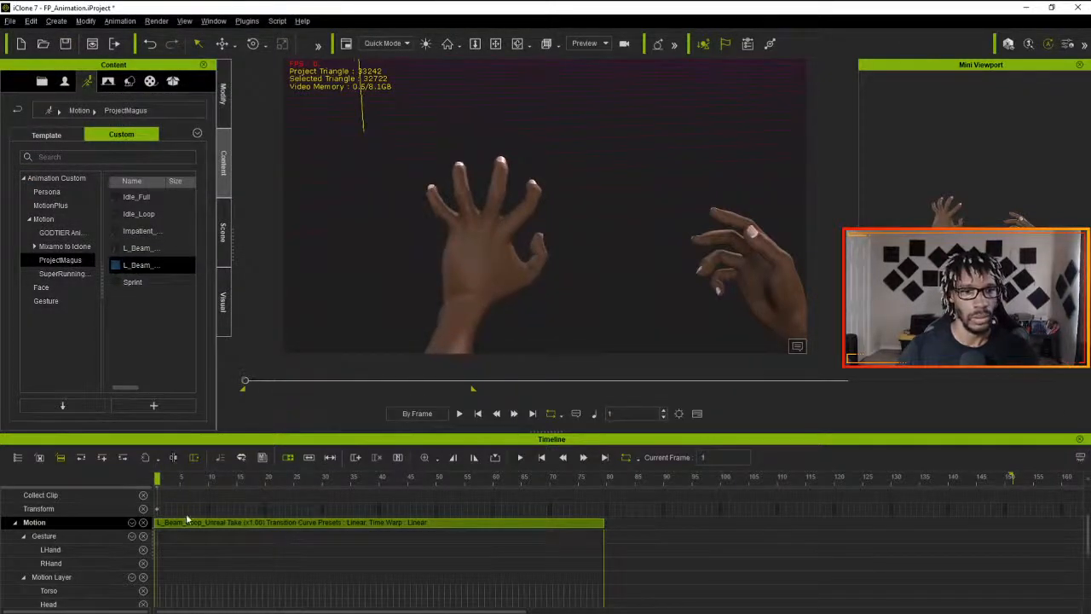
{"action": "left_click", "coordinate": [230, 524]}
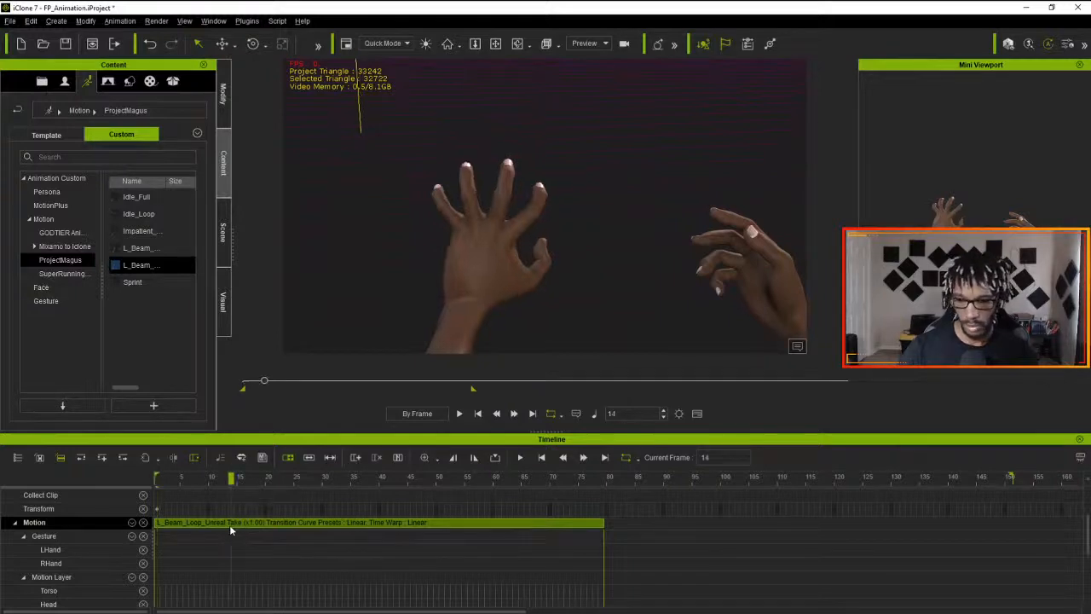
{"action": "key", "text": "Delete"}
{"action": "left_click_drag", "start_coordinate": [231, 479], "coordinate": [63, 485]}
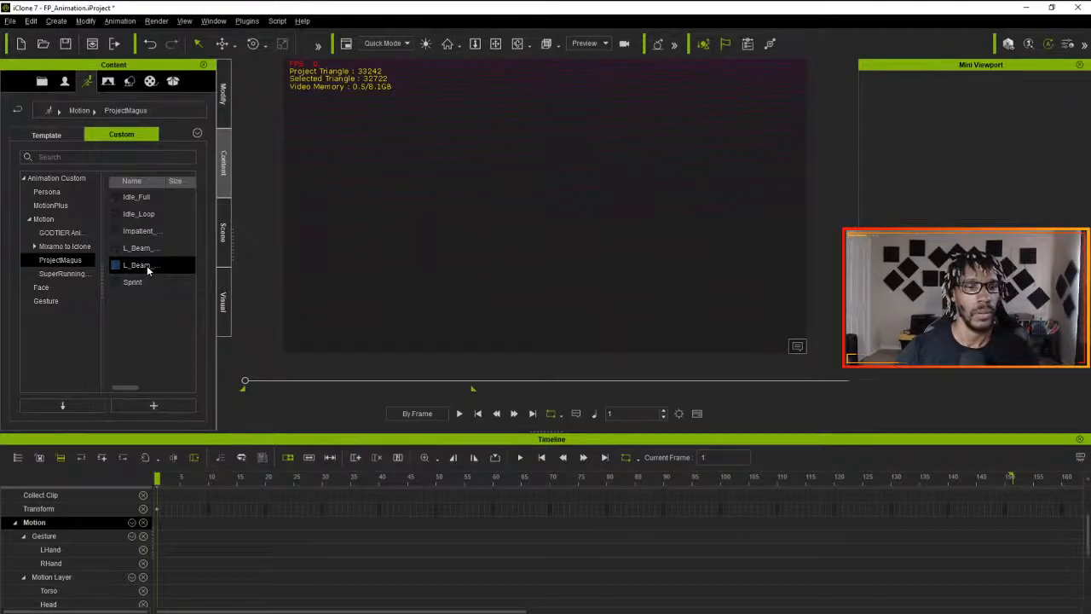
- Try the saved L_Beam_Loop motion on the character at frame 1, and undo the attempts
{"action": "left_click_drag", "start_coordinate": [146, 271], "coordinate": [551, 251]}
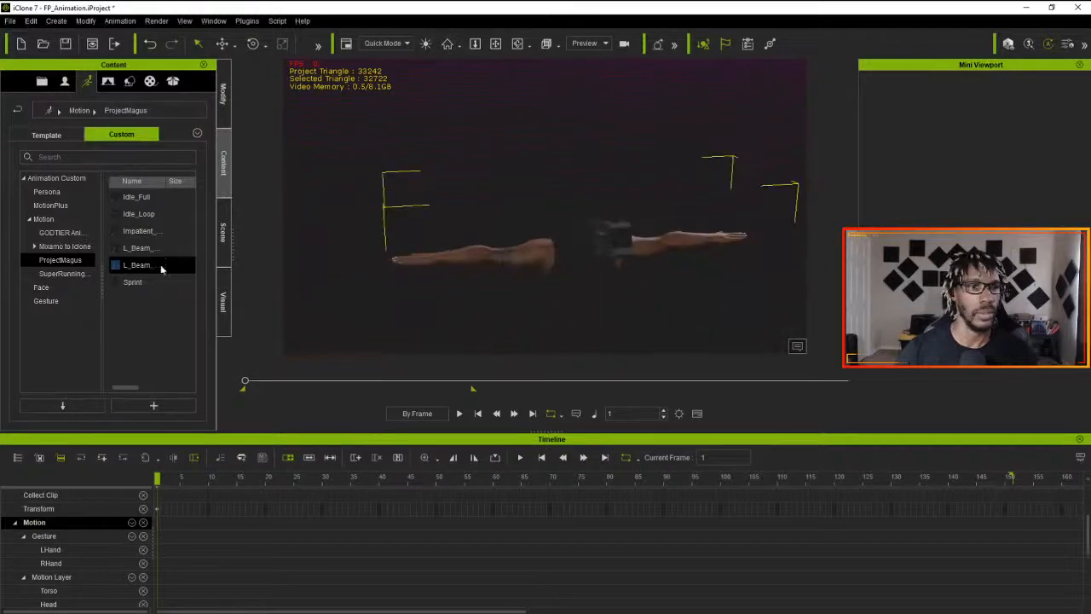
{"action": "left_click_drag", "start_coordinate": [161, 269], "coordinate": [522, 257]}
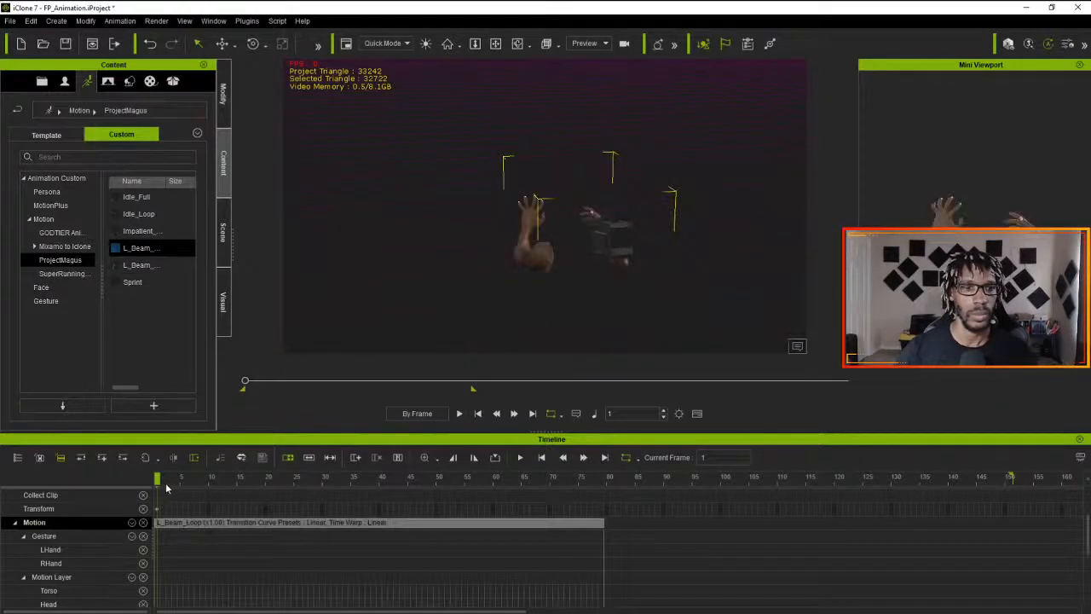
{"action": "key", "text": "ctrl+z"}
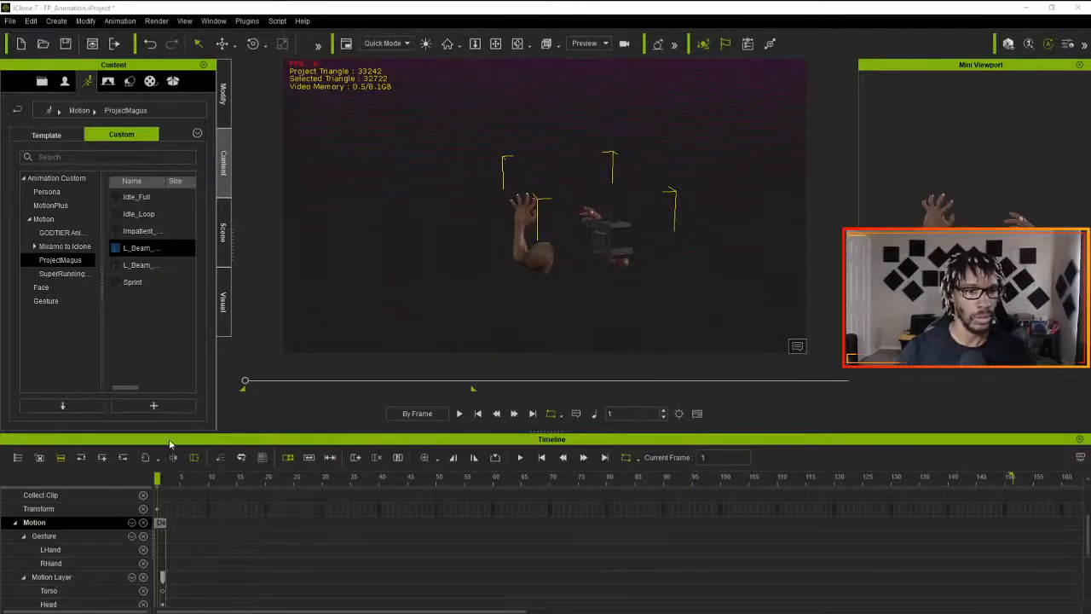
{"action": "left_click_drag", "start_coordinate": [142, 256], "coordinate": [520, 260]}
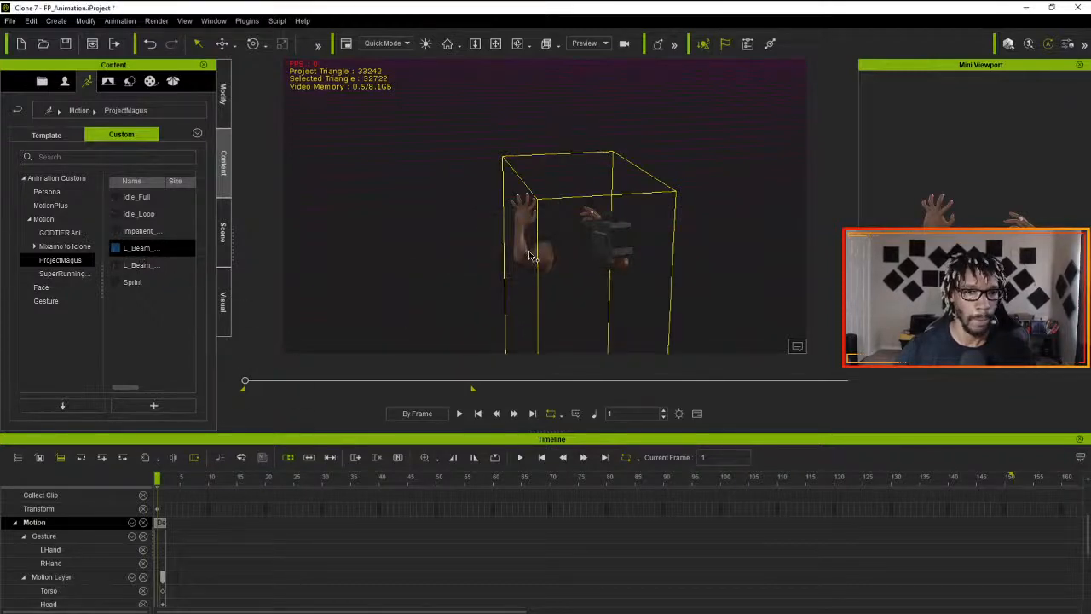
{"action": "scroll", "coordinate": [241, 572], "scroll_direction": "down", "scroll_amount": 3}
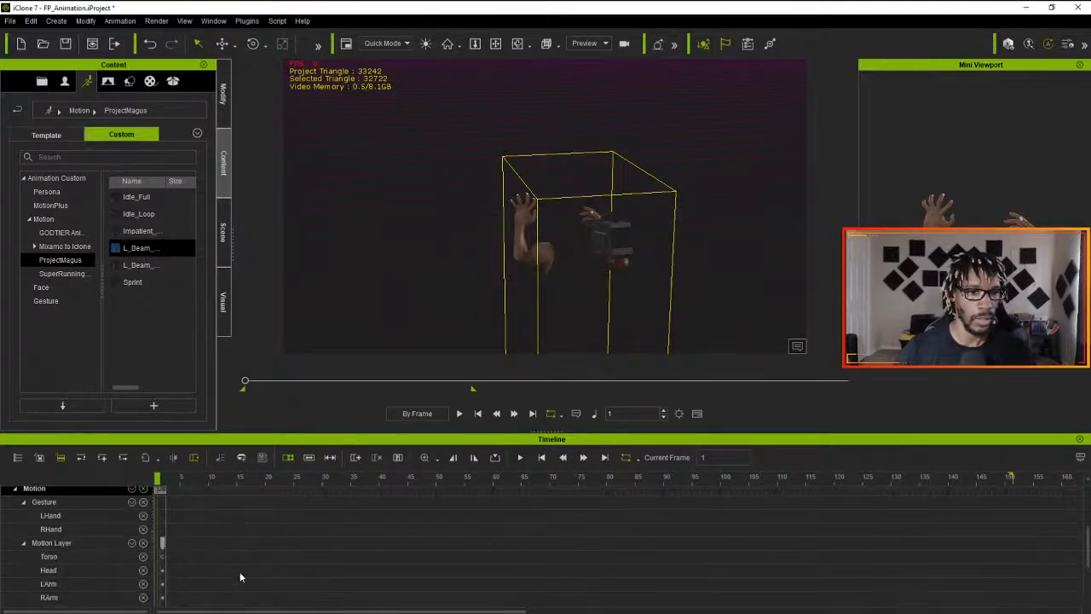
{"action": "scroll", "coordinate": [220, 572], "scroll_direction": "up", "scroll_amount": 5}
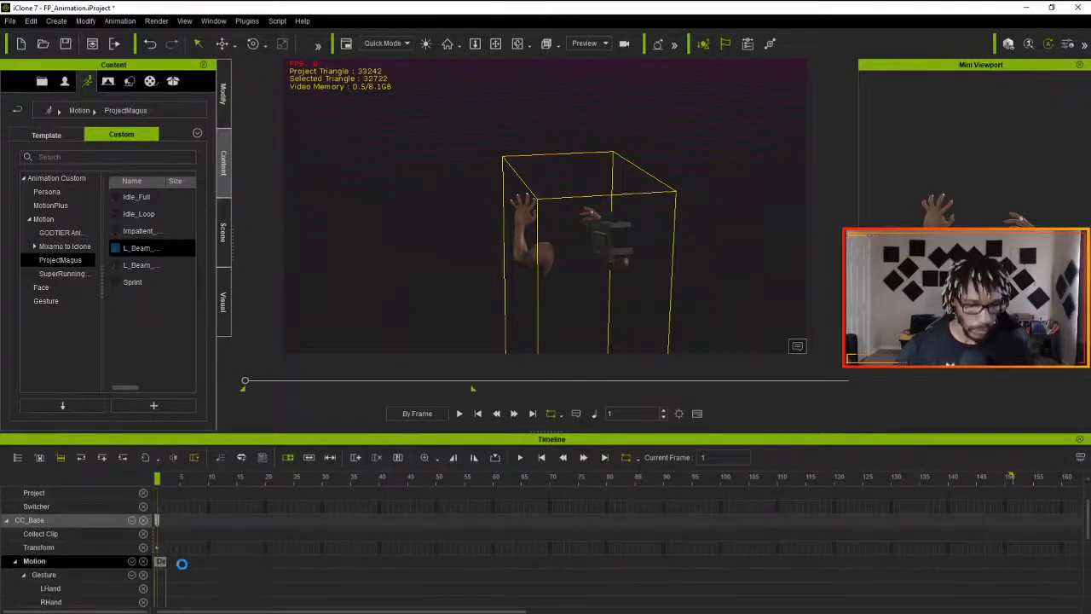
{"action": "key", "text": "ctrl+z"}
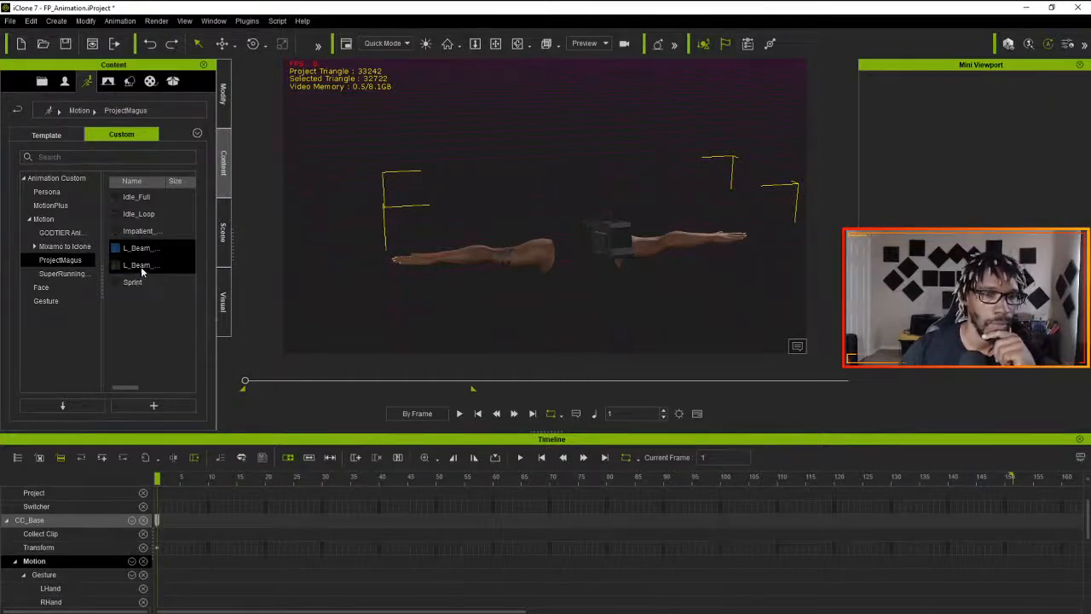
- Apply the saved L_Beam_Start motion to the character at frame 1 and L_Beam_Loop at frame 50
{"action": "mouse_move", "coordinate": [142, 271]}
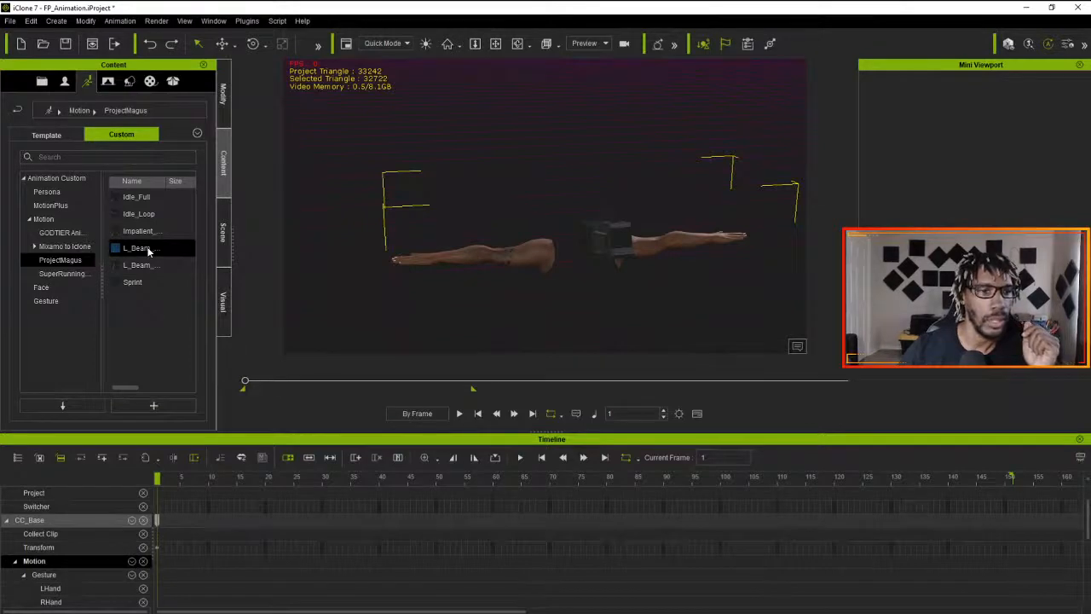
{"action": "mouse_move", "coordinate": [148, 250]}
{"action": "left_click_drag", "start_coordinate": [149, 251], "coordinate": [529, 253]}
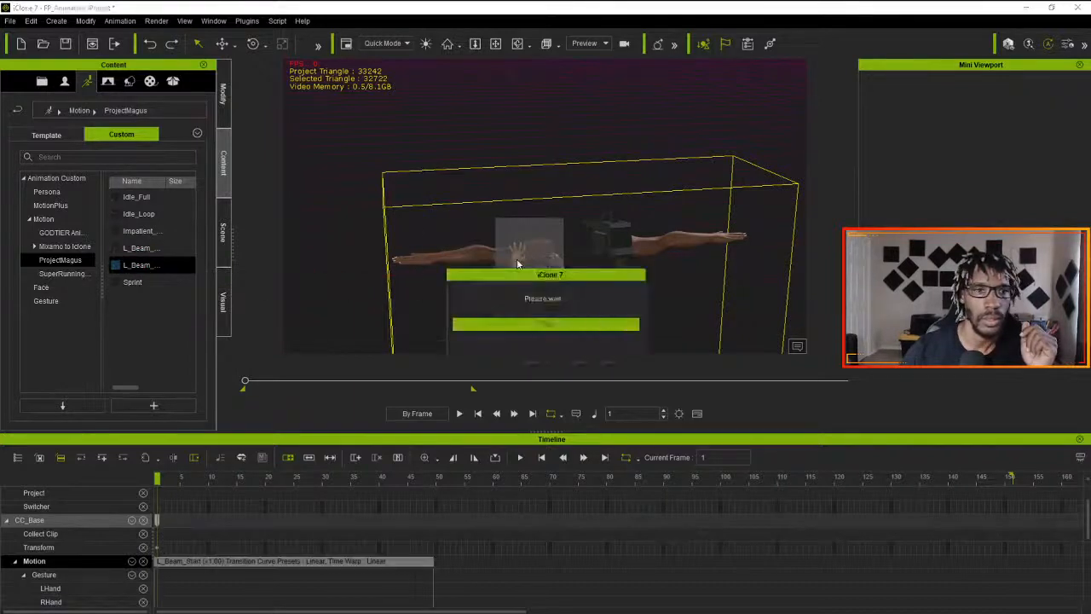
{"action": "left_click", "coordinate": [438, 482]}
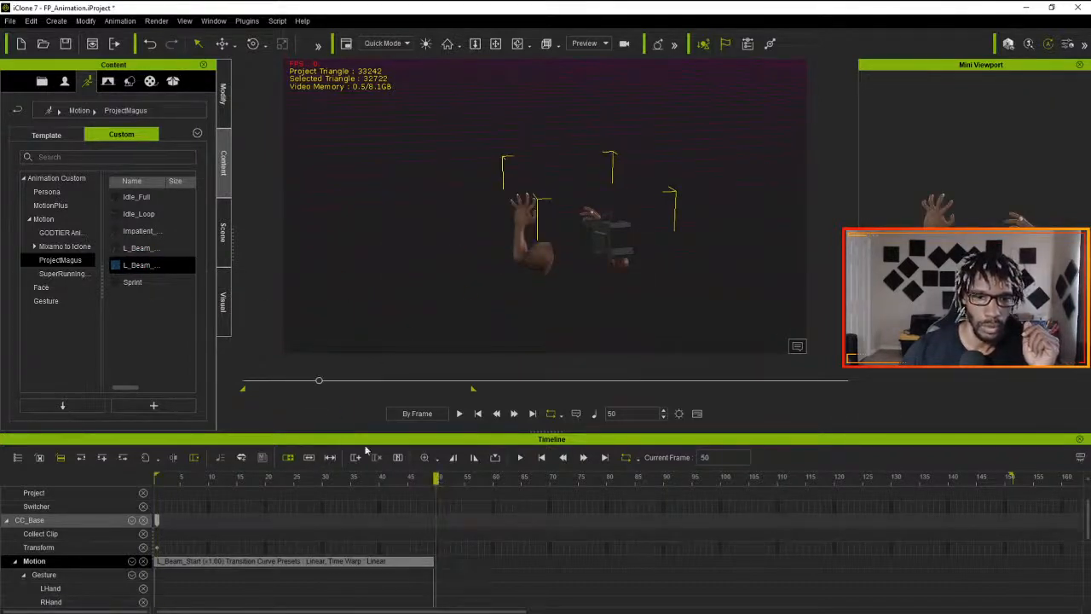
{"action": "left_click_drag", "start_coordinate": [132, 248], "coordinate": [539, 253]}
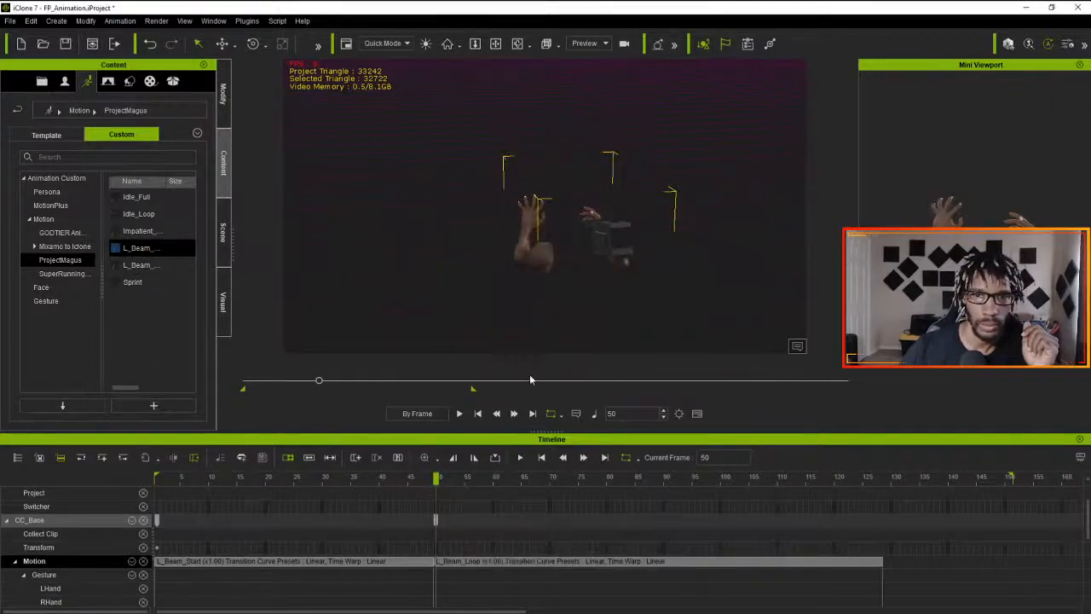
- Merge the L_Beam_Start and L_Beam_Loop clips into a single motion clip
{"action": "left_click_drag", "start_coordinate": [434, 480], "coordinate": [400, 522]}
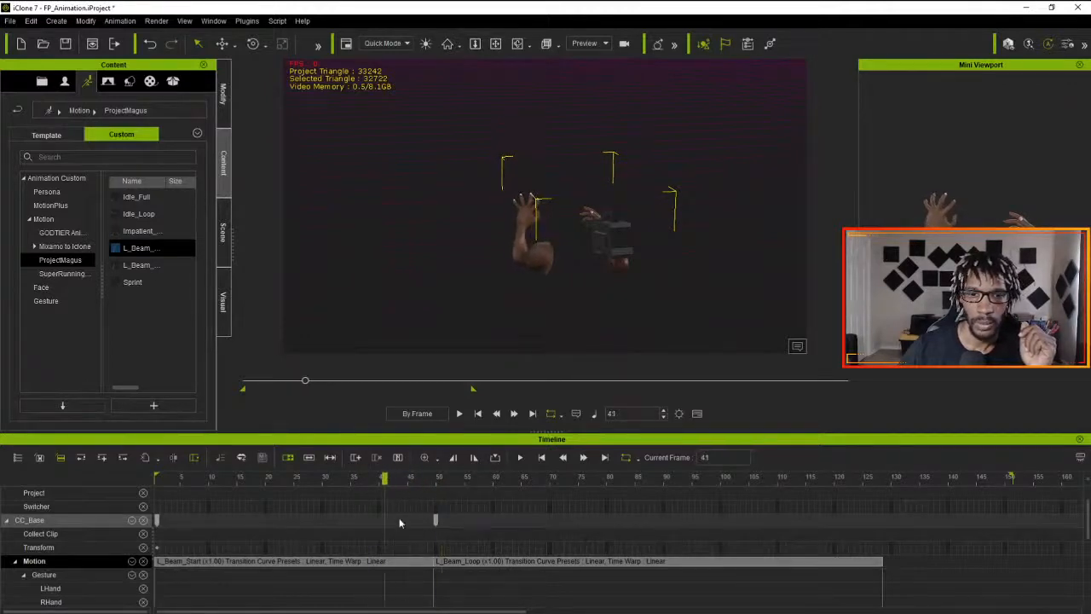
{"action": "left_click", "coordinate": [420, 566]}
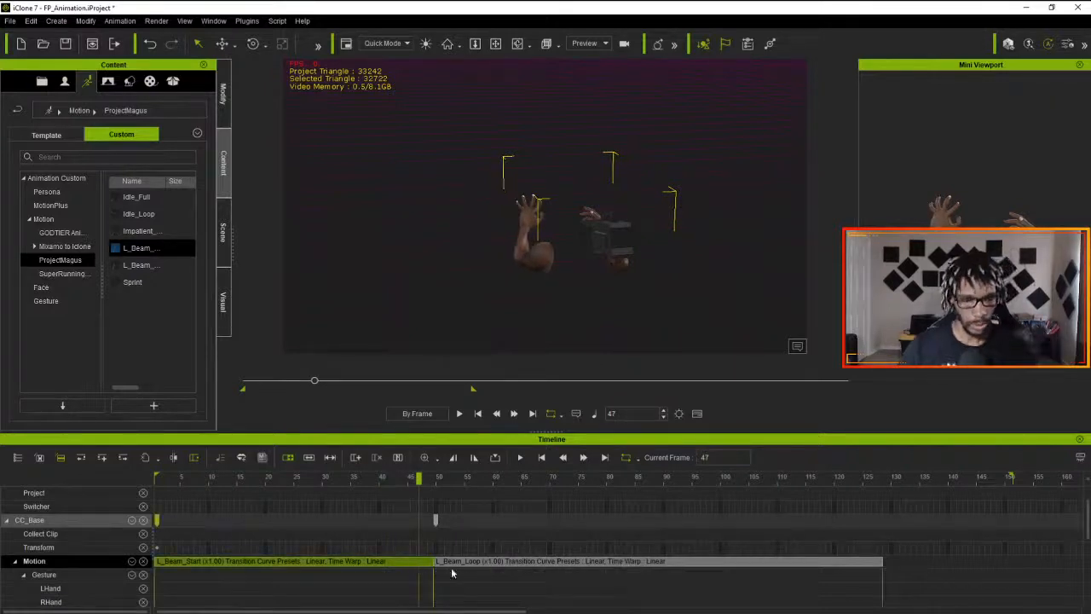
{"action": "left_click", "coordinate": [488, 567]}
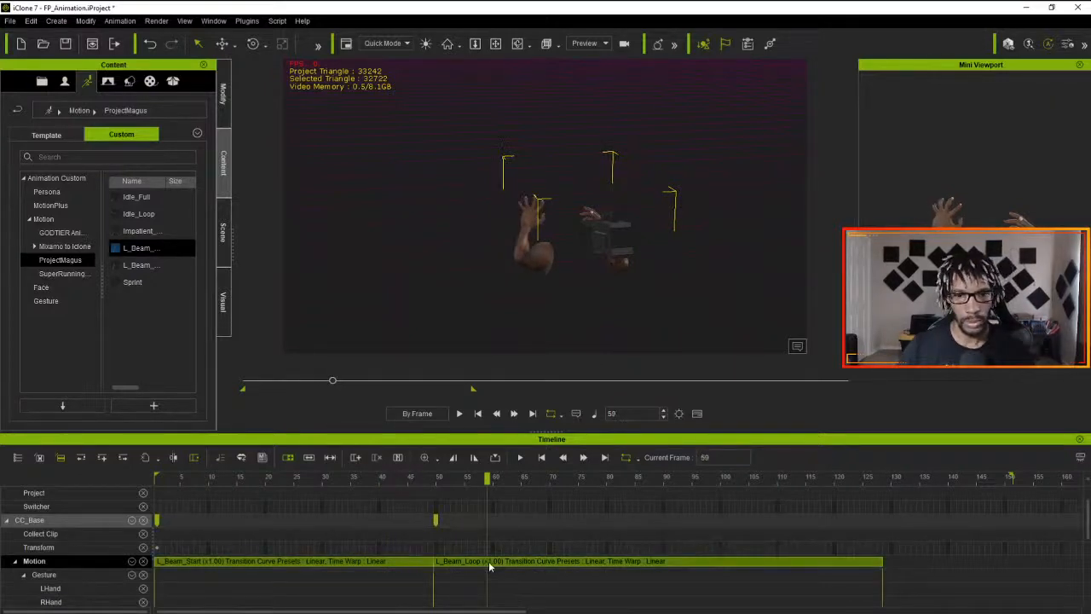
{"action": "right_click", "coordinate": [553, 561]}
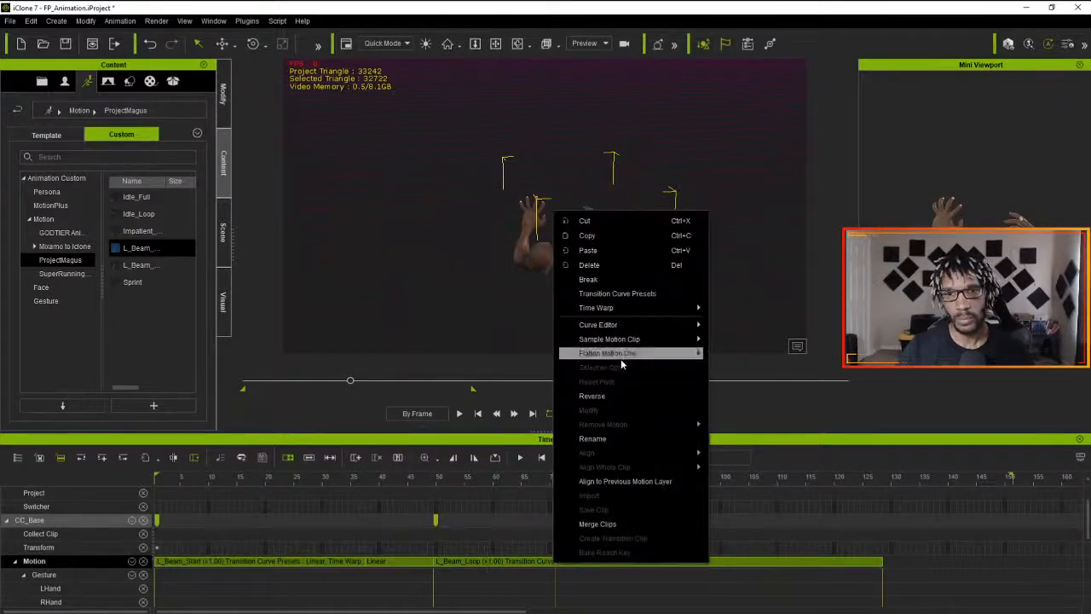
{"action": "left_click", "coordinate": [623, 525]}
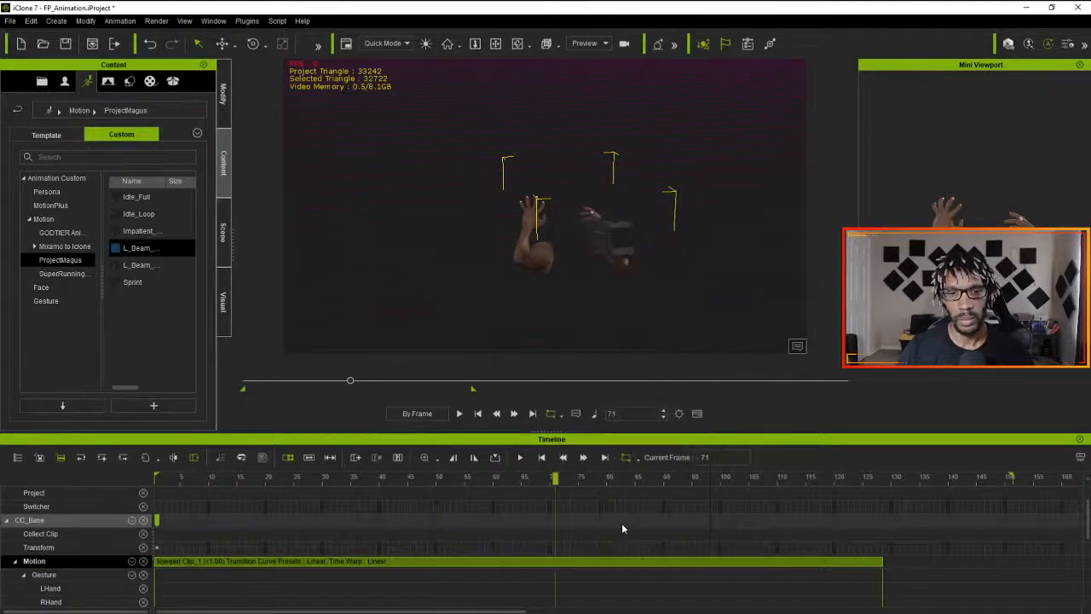
- Sample all parts of the merged clip into optimized Motion Layer keys
{"action": "left_click", "coordinate": [477, 565]}
{"action": "right_click", "coordinate": [477, 562]}
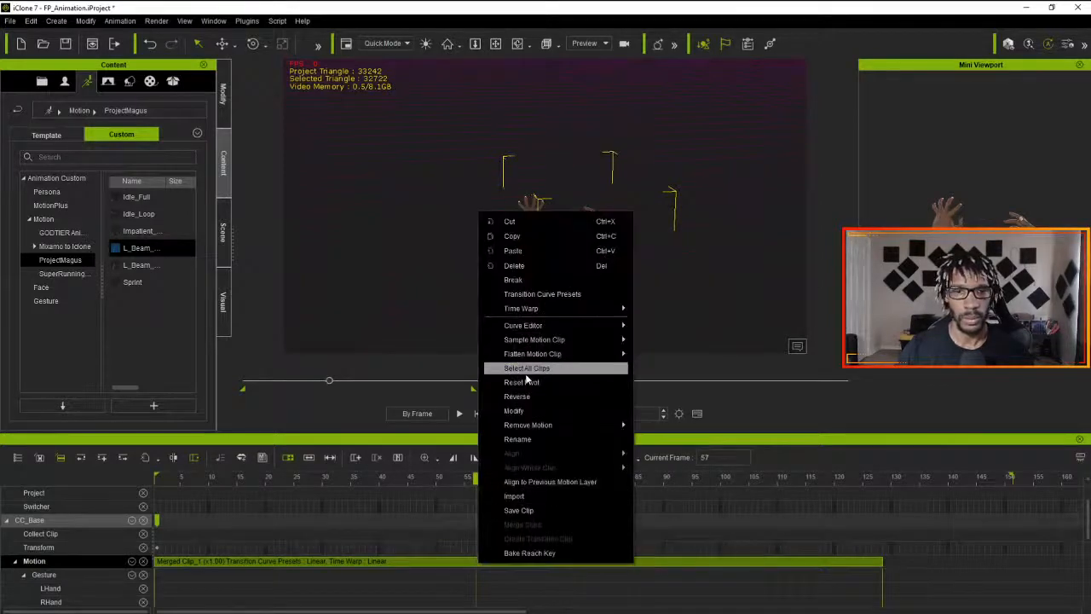
{"action": "mouse_move", "coordinate": [534, 339]}
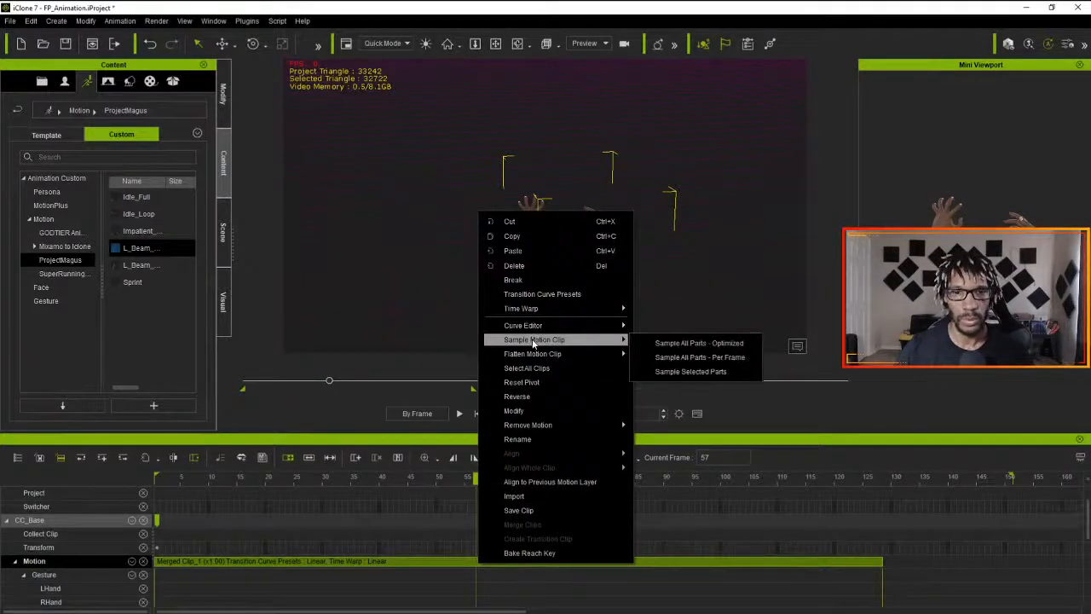
{"action": "left_click", "coordinate": [673, 342]}
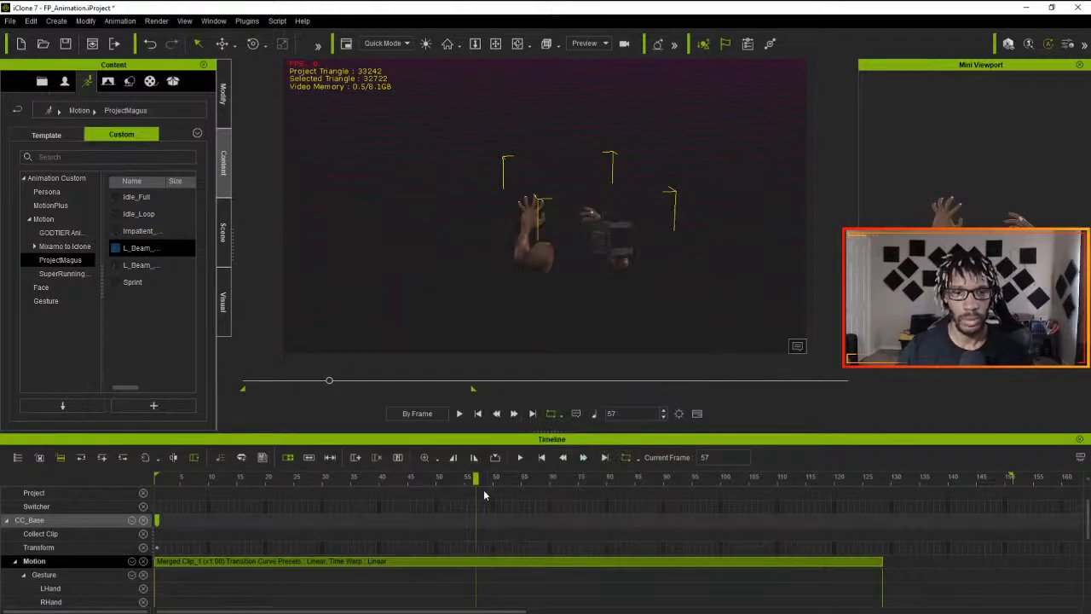
{"action": "scroll", "coordinate": [390, 576], "scroll_direction": "down", "scroll_amount": 2}
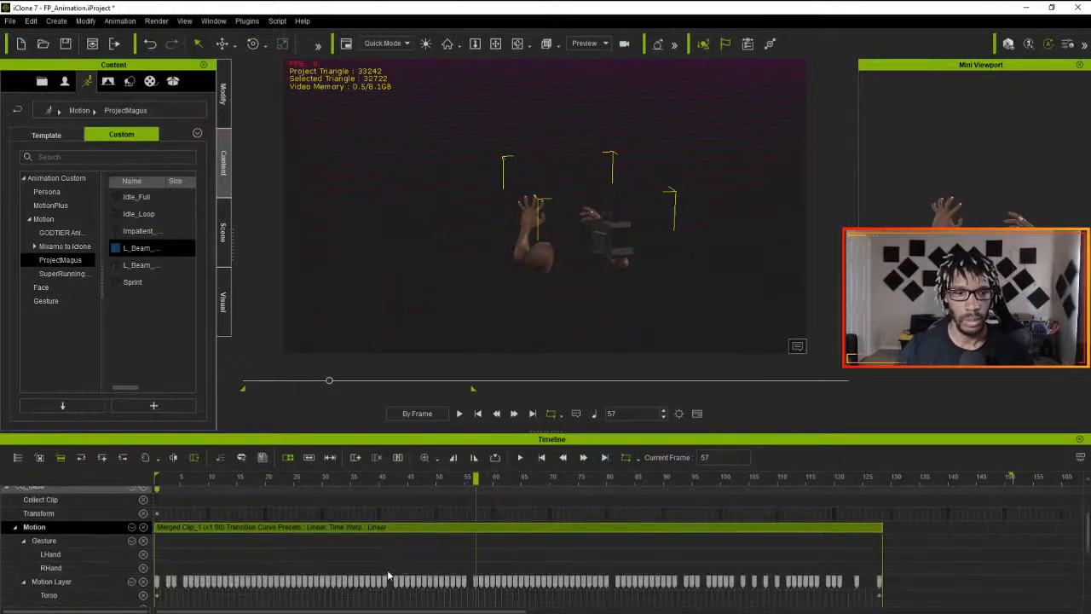
- Go to the clip junction at frame 50, and select the Motion Layer key there
{"action": "left_click_drag", "start_coordinate": [475, 480], "coordinate": [433, 490]}
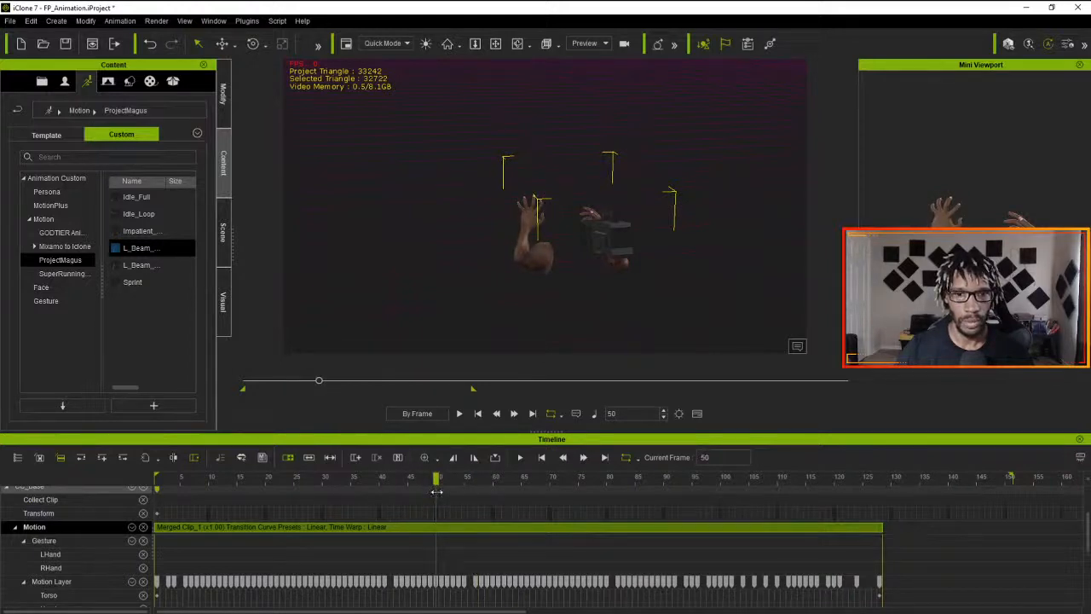
{"action": "mouse_move", "coordinate": [437, 492]}
{"action": "left_mouse_down"}
{"action": "mouse_move", "coordinate": [317, 483]}
{"action": "mouse_move", "coordinate": [460, 494]}
{"action": "mouse_move", "coordinate": [424, 496]}
{"action": "mouse_move", "coordinate": [435, 496]}
{"action": "left_mouse_up"}
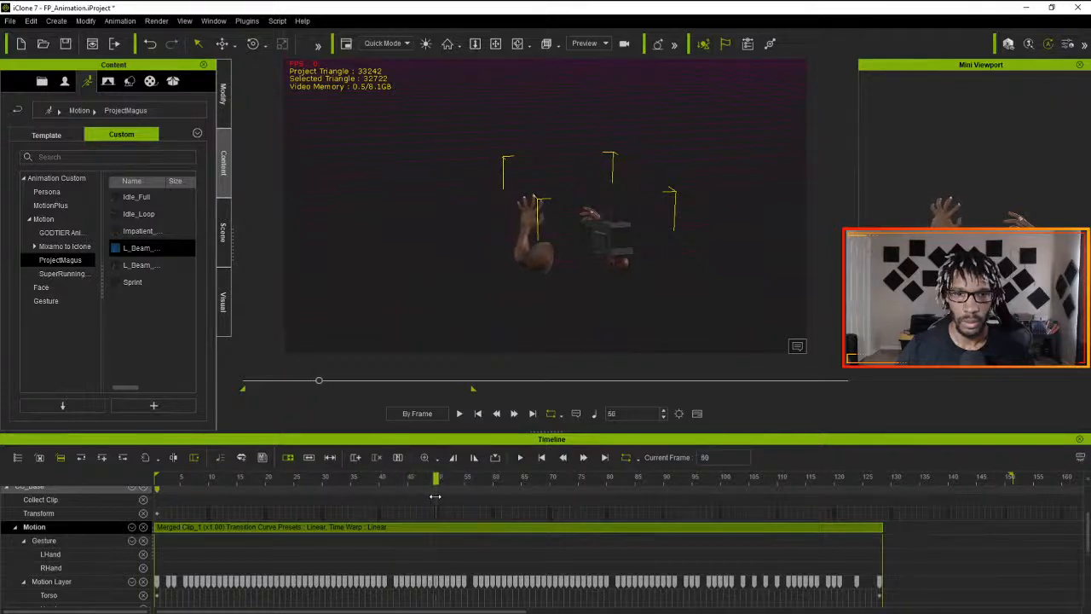
{"action": "left_click", "coordinate": [437, 582]}
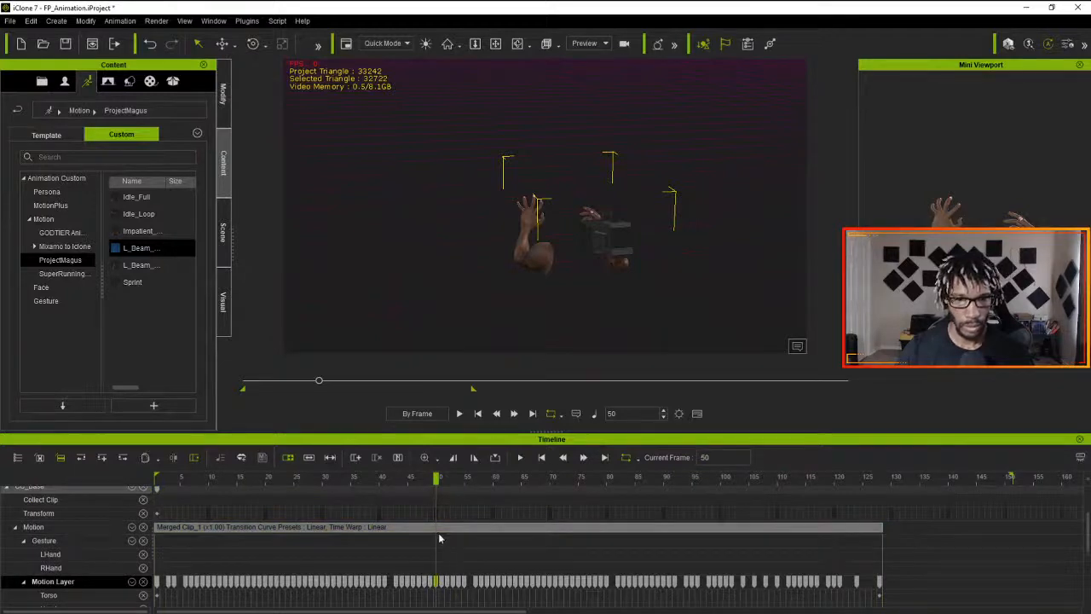
- Compare the pose at frame 51, and play the merged clip from frame 1 to check the transition
{"action": "left_click_drag", "start_coordinate": [437, 479], "coordinate": [442, 479]}
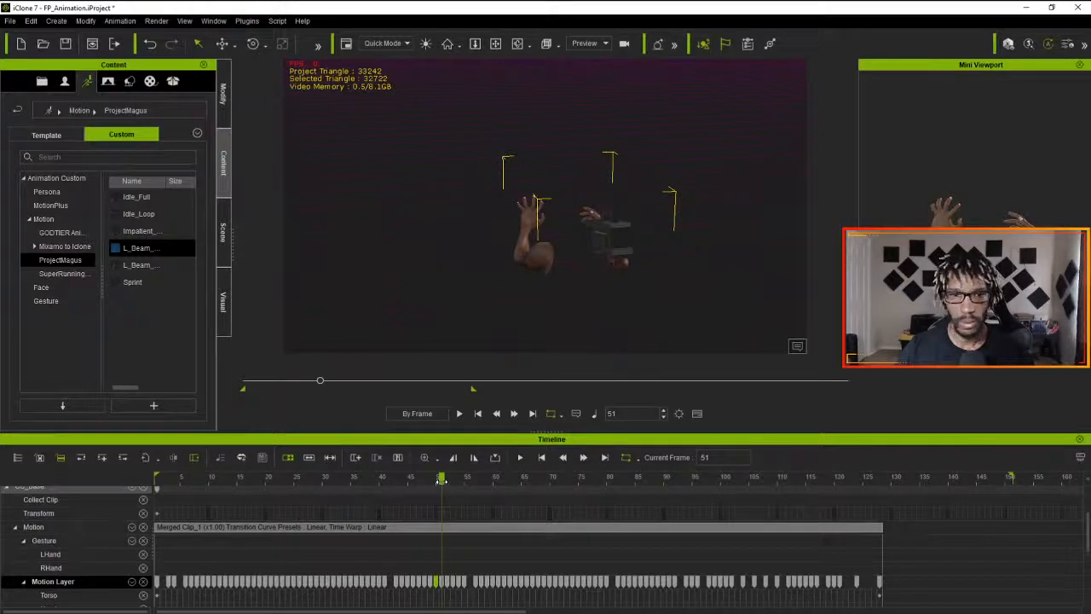
{"action": "left_click_drag", "start_coordinate": [441, 480], "coordinate": [146, 502]}
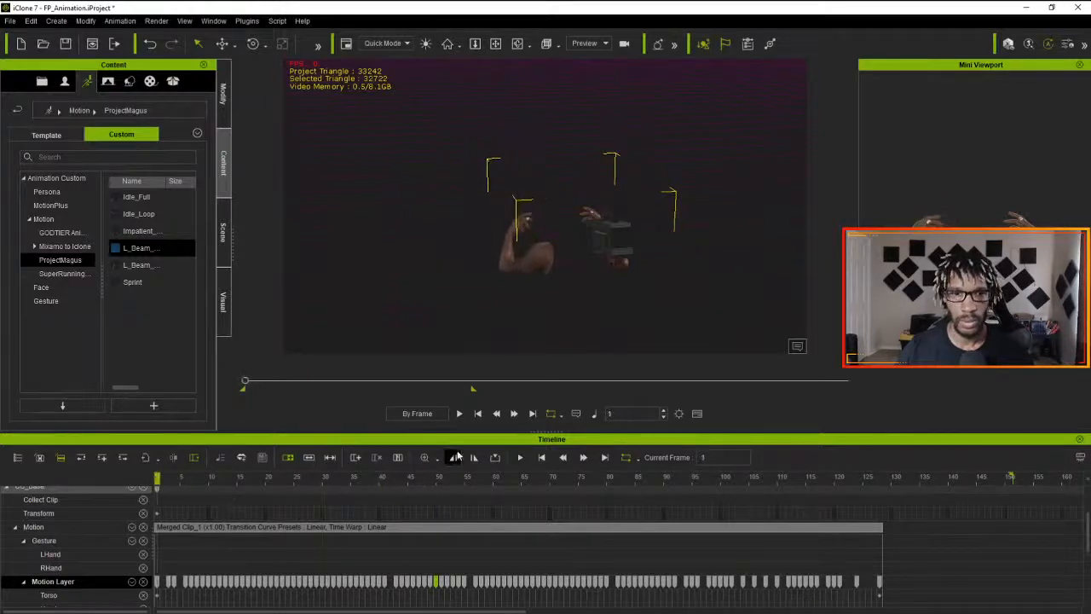
{"action": "left_click", "coordinate": [459, 413]}
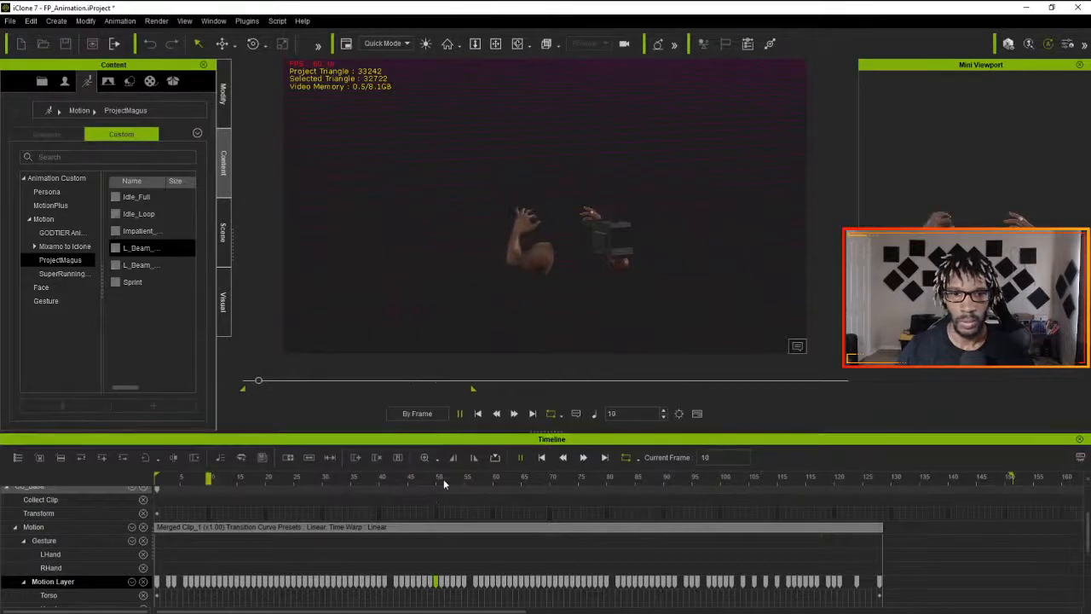
- Examine the hand poses before the clip junction, and select the Motion Layer key at frame 31
{"action": "left_click_drag", "start_coordinate": [443, 478], "coordinate": [469, 499]}
{"action": "left_click_drag", "start_coordinate": [388, 499], "coordinate": [259, 509]}
{"action": "left_click_drag", "start_coordinate": [262, 508], "coordinate": [388, 512]}
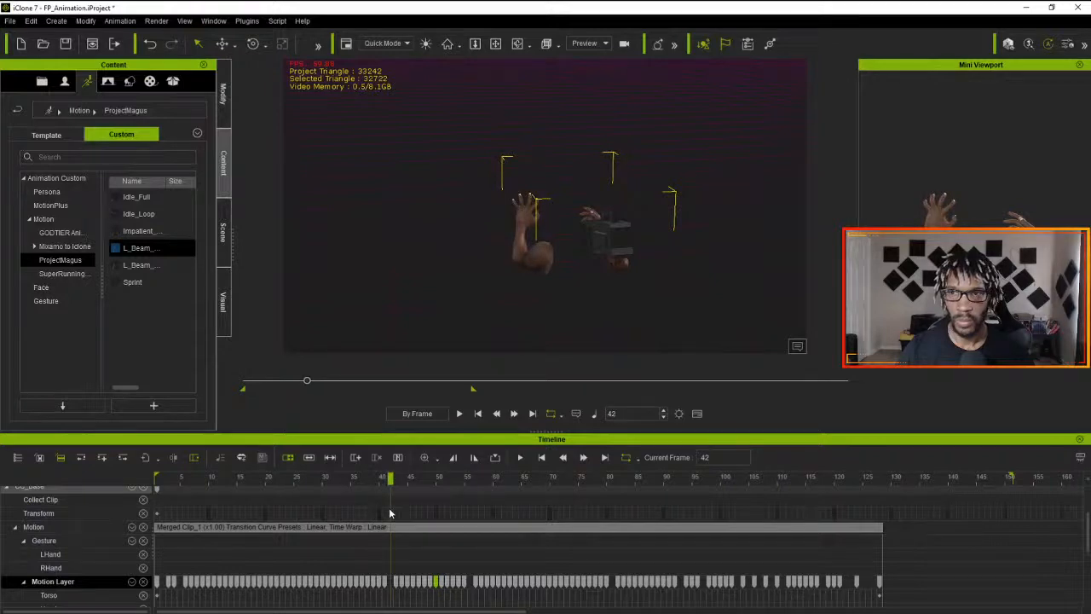
{"action": "left_click_drag", "start_coordinate": [389, 512], "coordinate": [329, 514]}
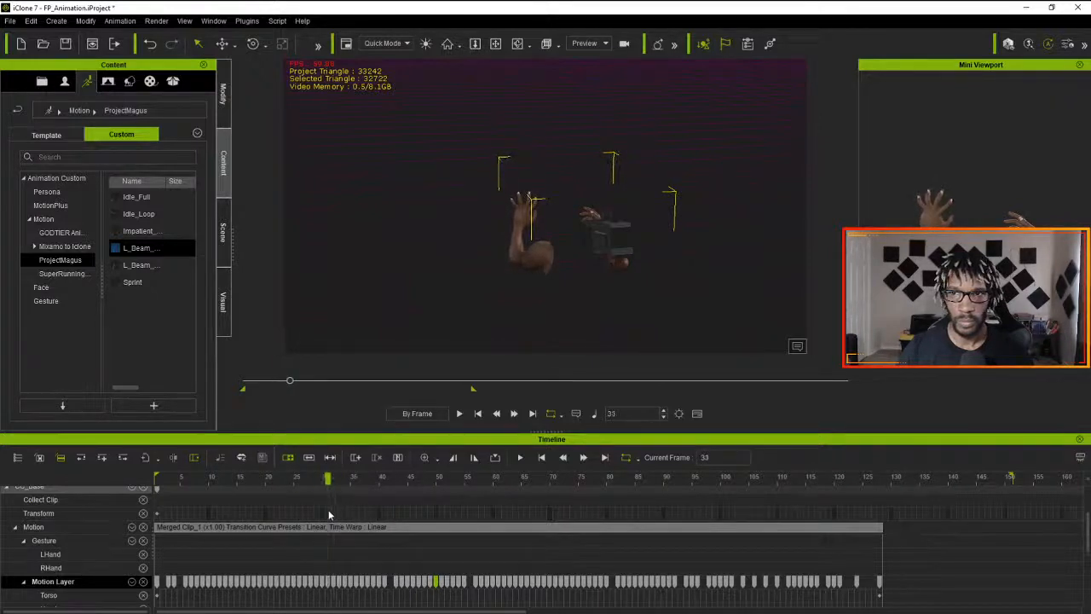
{"action": "left_click", "coordinate": [327, 580]}
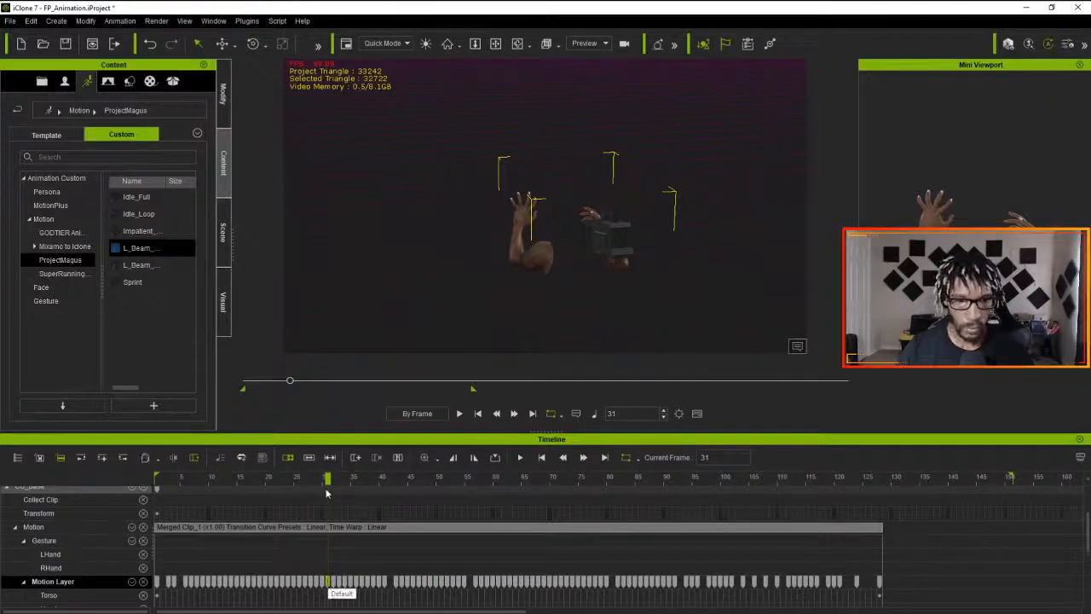
- Compare the pose at frame 55 with the merged clip's playback from frame 1, and return to frame 30
{"action": "left_click_drag", "start_coordinate": [329, 479], "coordinate": [461, 503]}
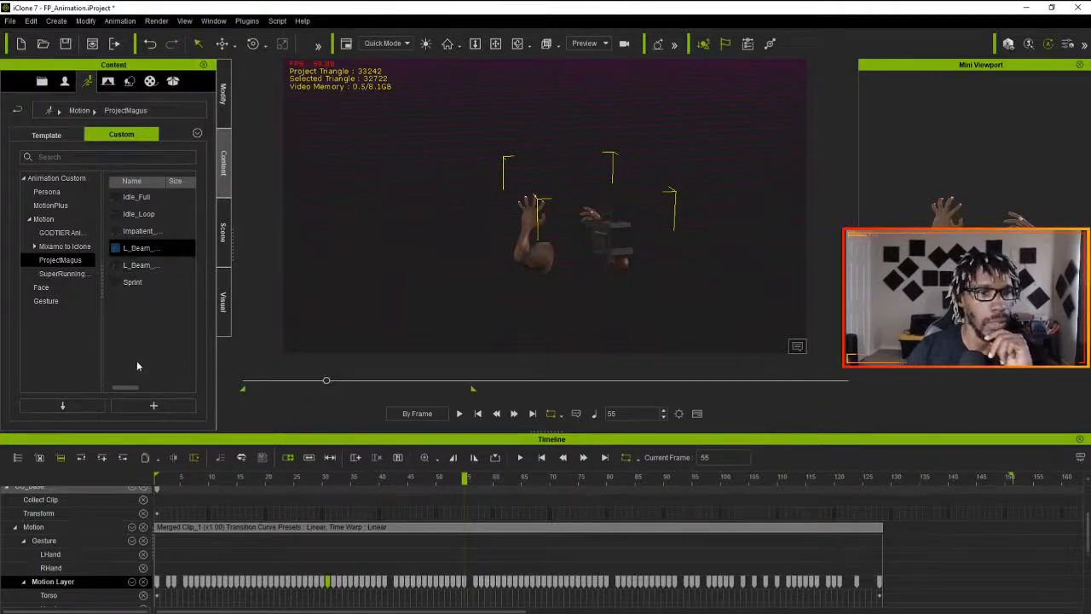
{"action": "left_click_drag", "start_coordinate": [460, 478], "coordinate": [97, 489]}
{"action": "left_click", "coordinate": [459, 413]}
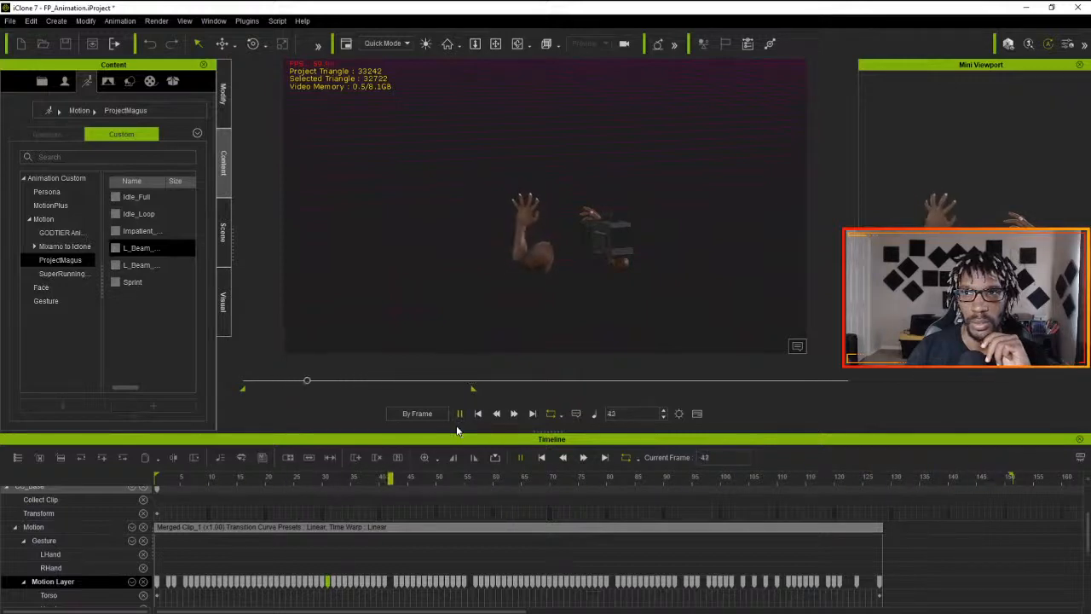
{"action": "left_click_drag", "start_coordinate": [382, 511], "coordinate": [322, 492]}
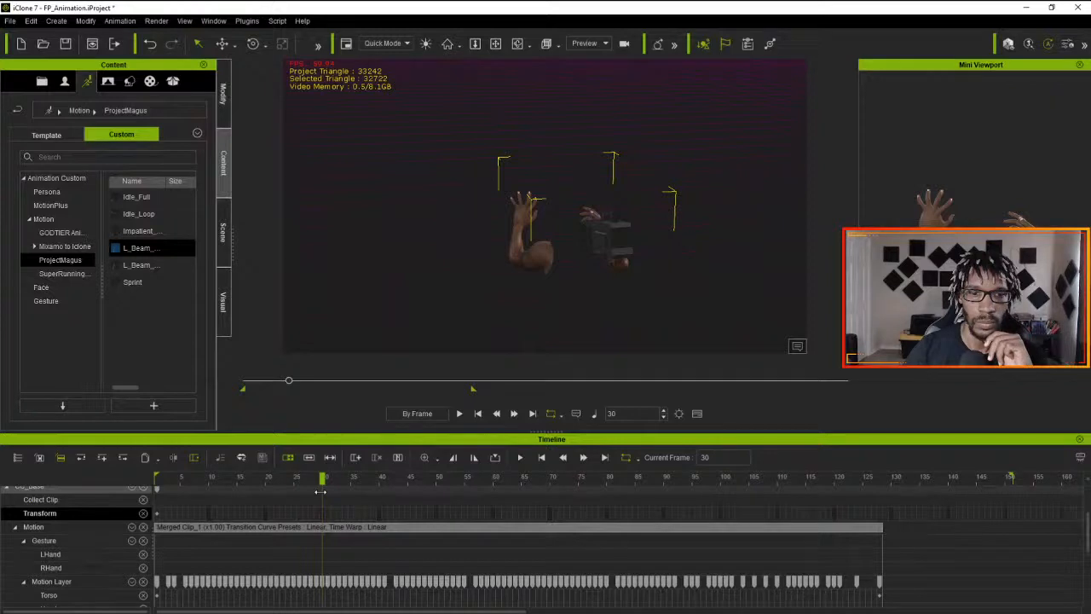
- Flatten the merged motion clip, and check the resulting hand pose at frame 32
{"action": "right_click", "coordinate": [364, 528]}
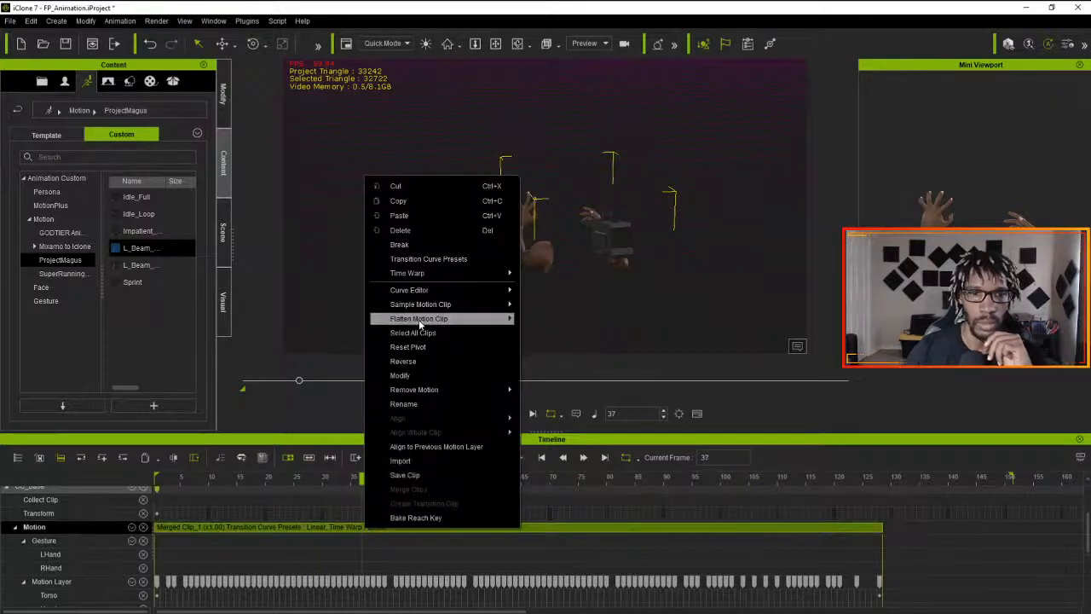
{"action": "mouse_move", "coordinate": [490, 318]}
{"action": "left_click", "coordinate": [550, 324]}
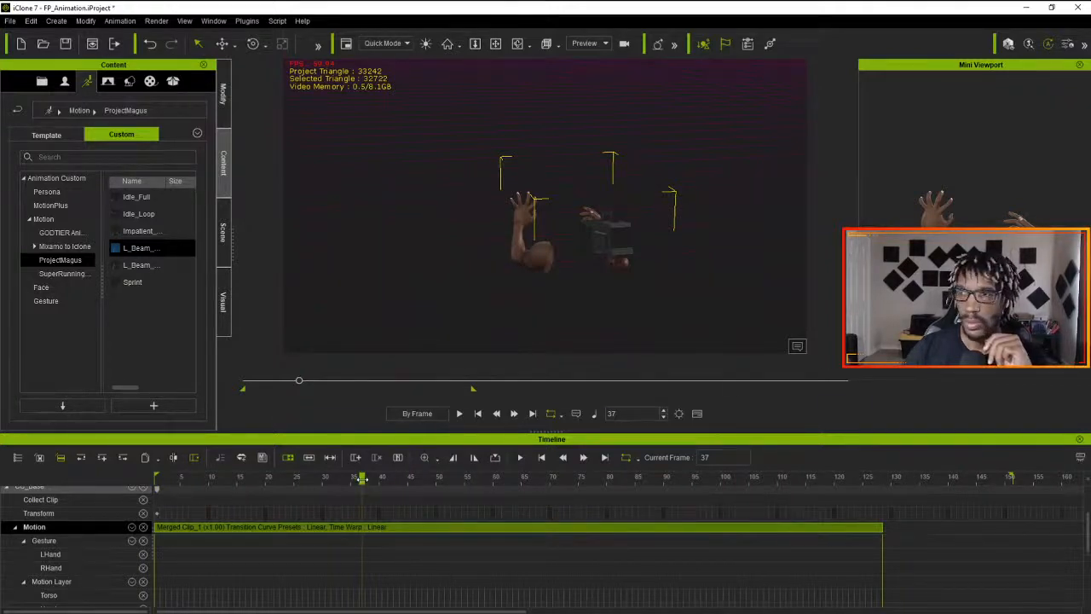
{"action": "left_click_drag", "start_coordinate": [361, 479], "coordinate": [336, 479]}
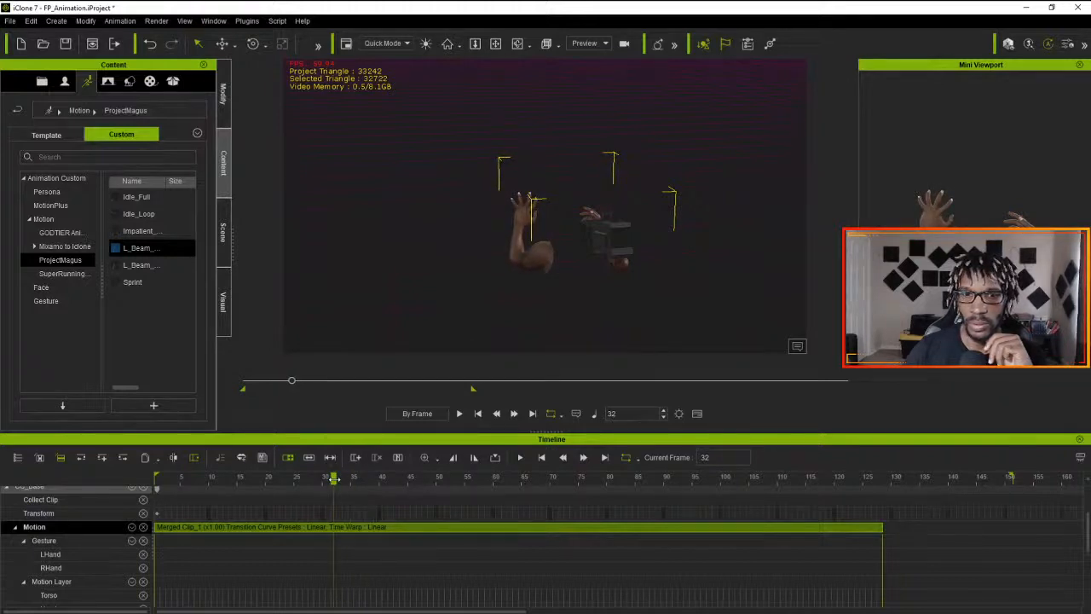
{"action": "left_click_drag", "start_coordinate": [334, 479], "coordinate": [331, 480]}
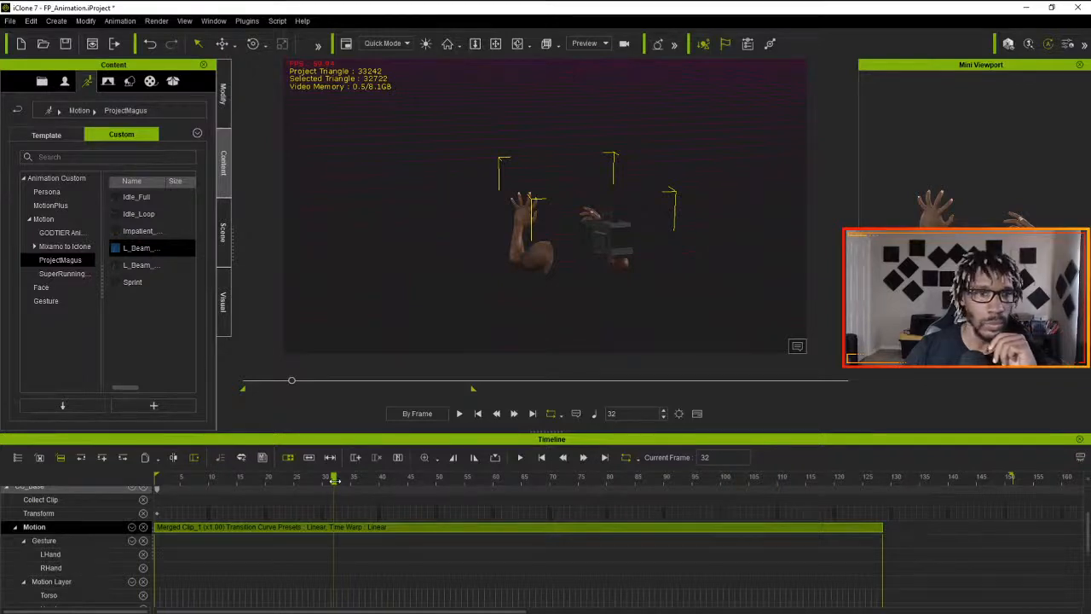
- Add the L_Beam_Start motion to the Motion track at frame 135, and compare its pose at frame 183 with frame 48
{"action": "mouse_move", "coordinate": [146, 267]}
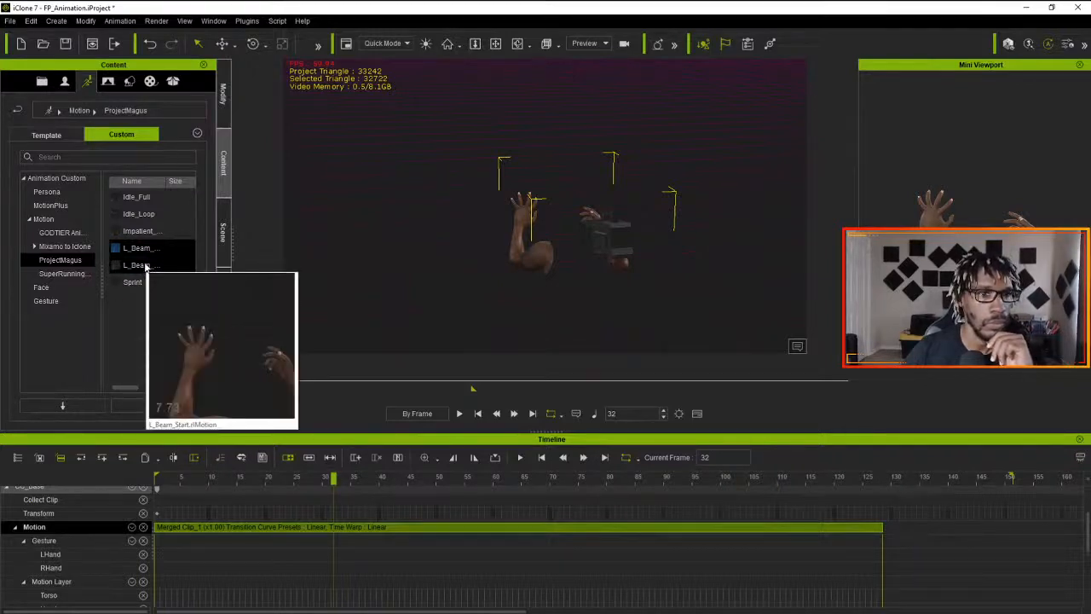
{"action": "mouse_move", "coordinate": [146, 267]}
{"action": "left_mouse_down"}
{"action": "mouse_move", "coordinate": [252, 335]}
{"action": "mouse_move", "coordinate": [799, 508]}
{"action": "mouse_move", "coordinate": [116, 276]}
{"action": "mouse_move", "coordinate": [128, 265]}
{"action": "left_mouse_up"}
{"action": "left_click_drag", "start_coordinate": [334, 480], "coordinate": [824, 487]}
{"action": "left_click_drag", "start_coordinate": [128, 266], "coordinate": [930, 541]}
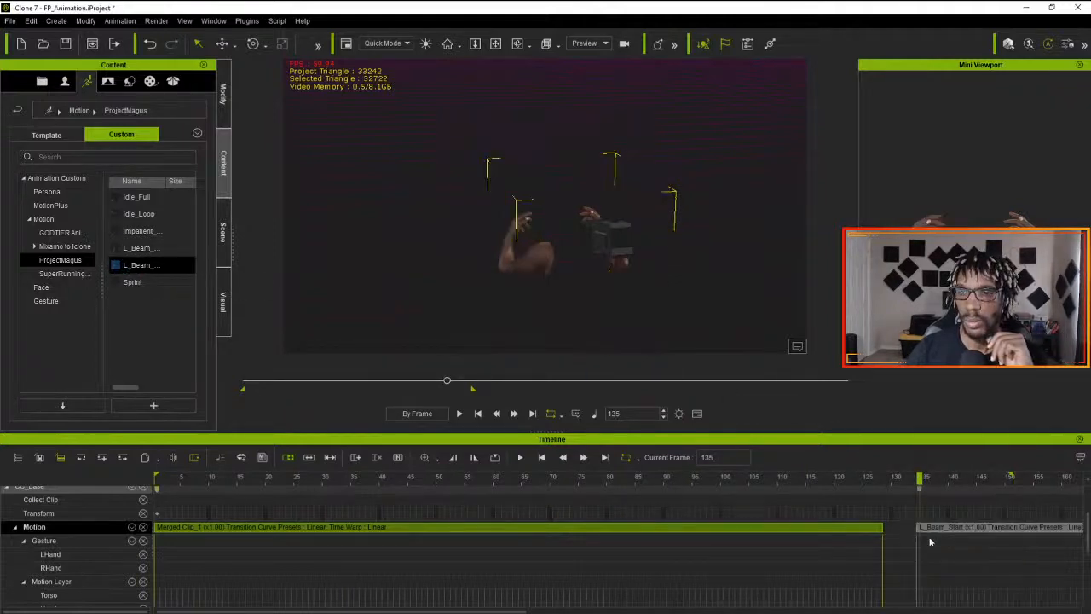
{"action": "left_click_drag", "start_coordinate": [920, 480], "coordinate": [918, 527]}
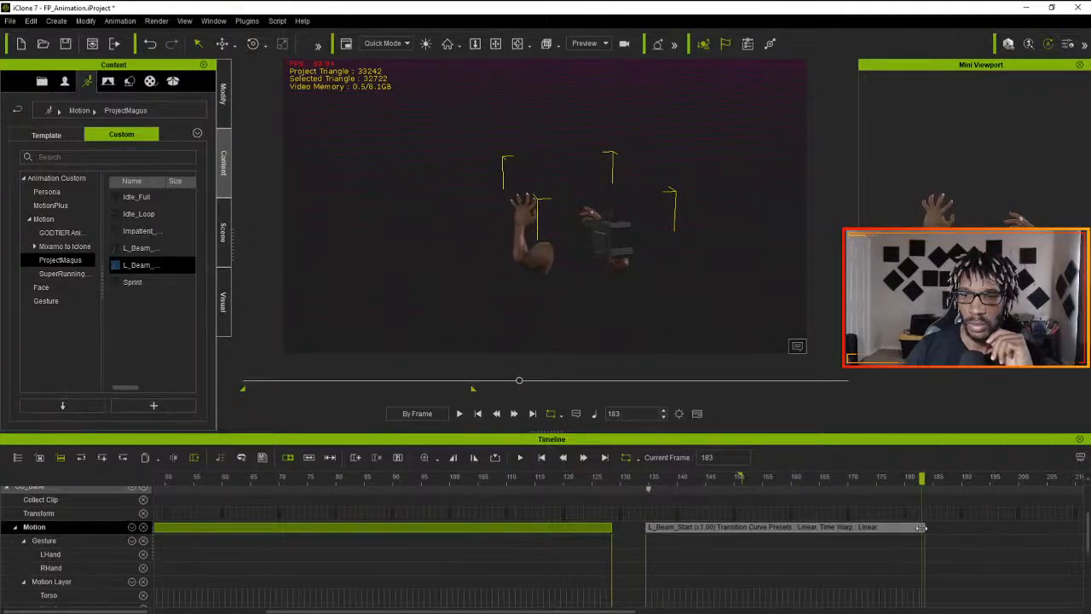
{"action": "left_click_drag", "start_coordinate": [918, 527], "coordinate": [230, 509]}
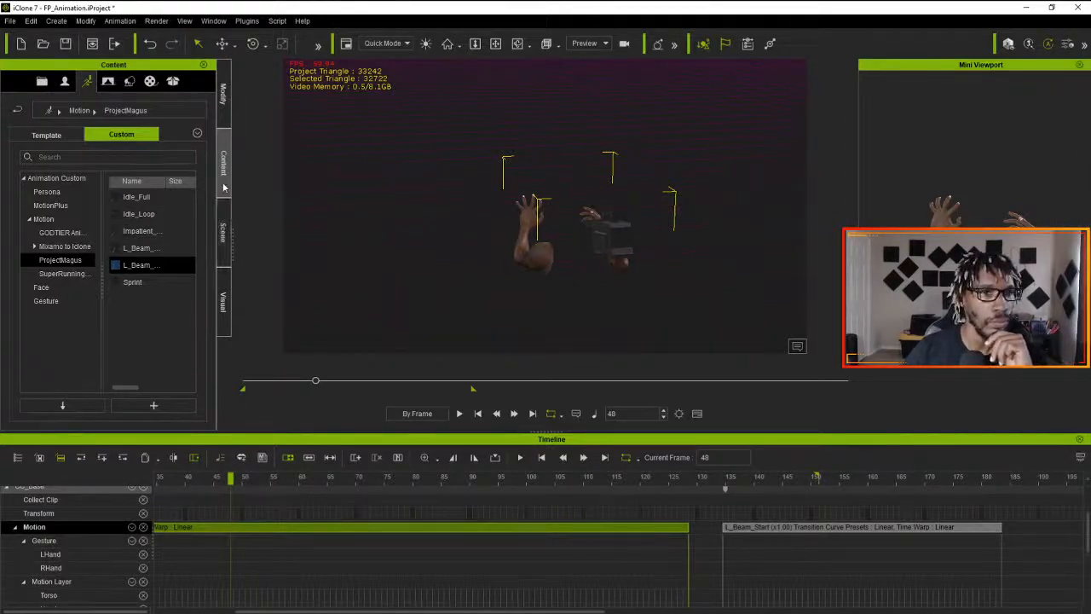
- Start Edit Motion Layer for the character, hide the message area, and set a Motion Layer key at frame 48
{"action": "left_click", "coordinate": [223, 94]}
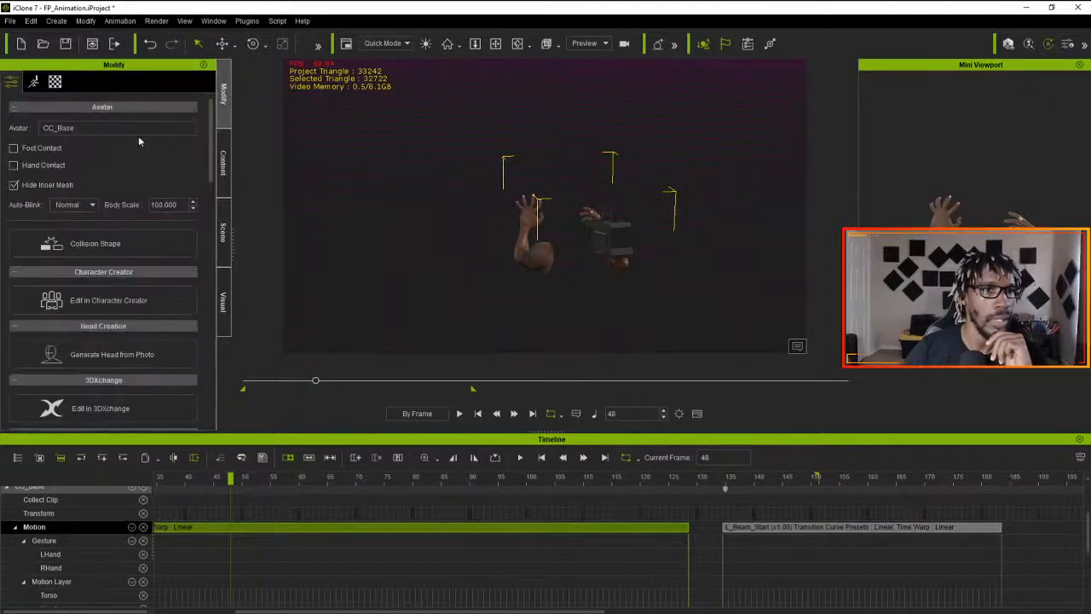
{"action": "left_click", "coordinate": [34, 81]}
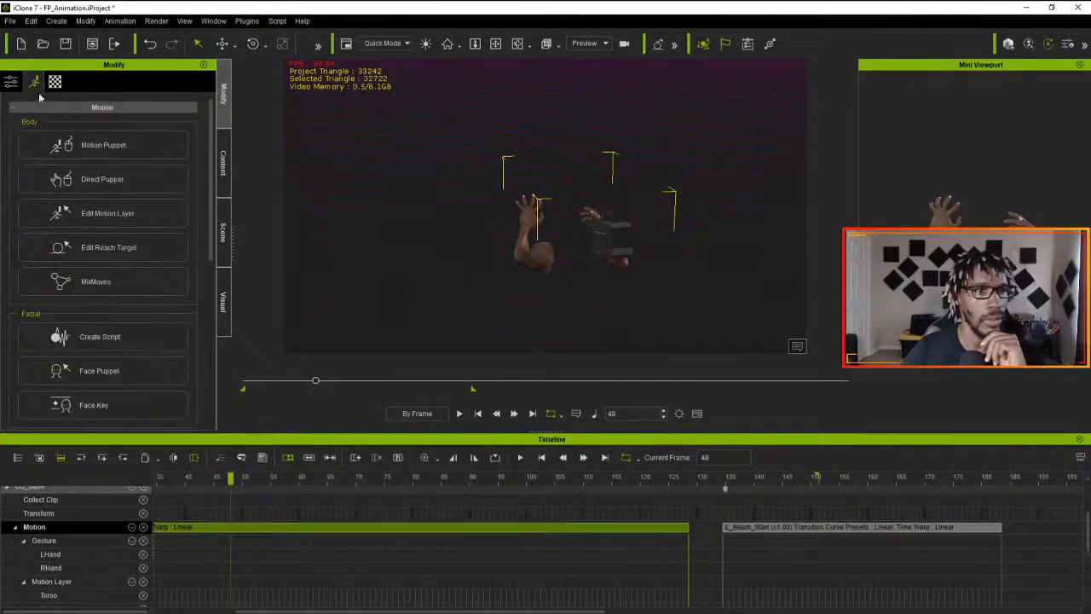
{"action": "left_click", "coordinate": [132, 223]}
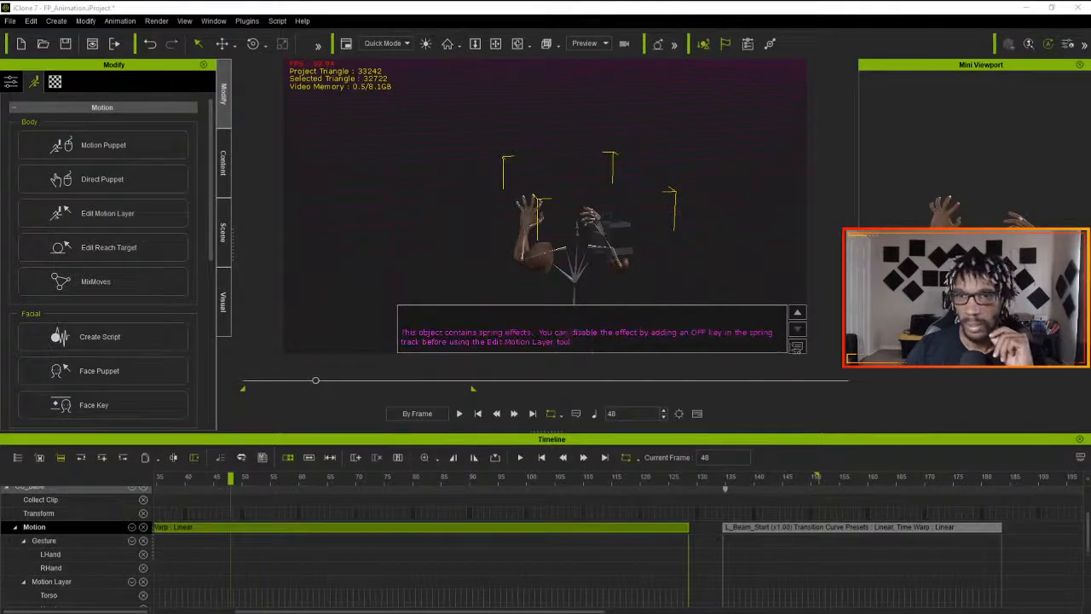
{"action": "left_click", "coordinate": [797, 347]}
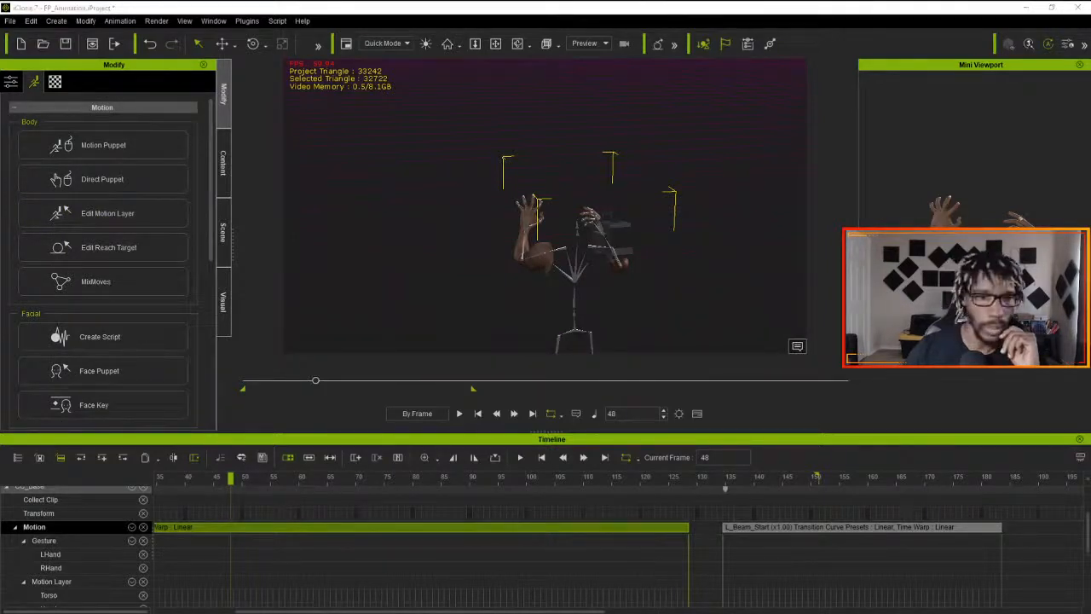
{"action": "left_click", "coordinate": [1074, 214]}
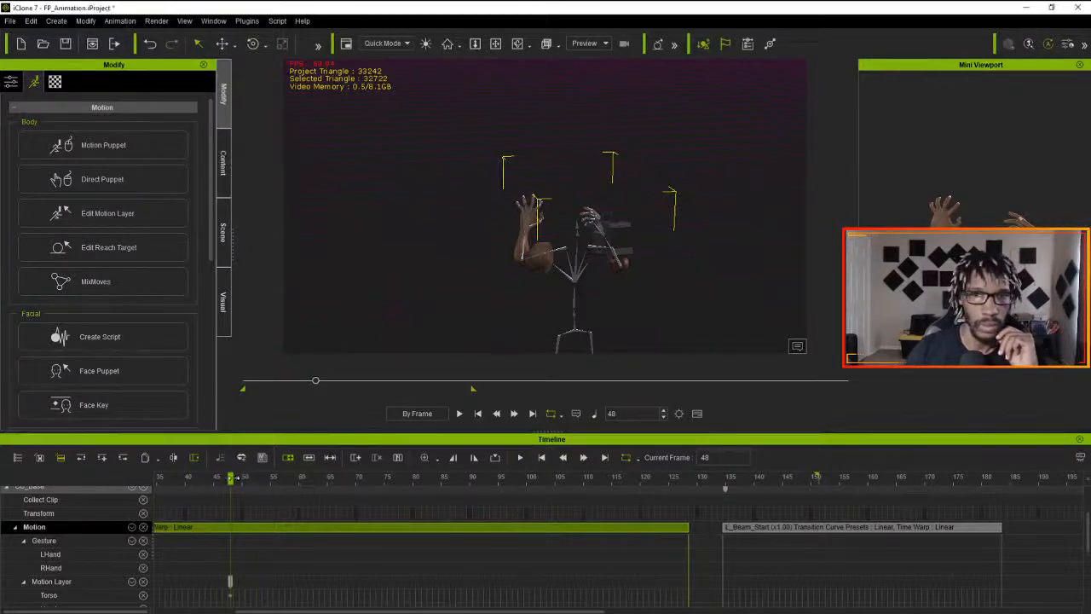
- Check the hand poses around frames 31 to 35 of the merged clip, and return to frame 1
{"action": "left_click_drag", "start_coordinate": [230, 479], "coordinate": [325, 494]}
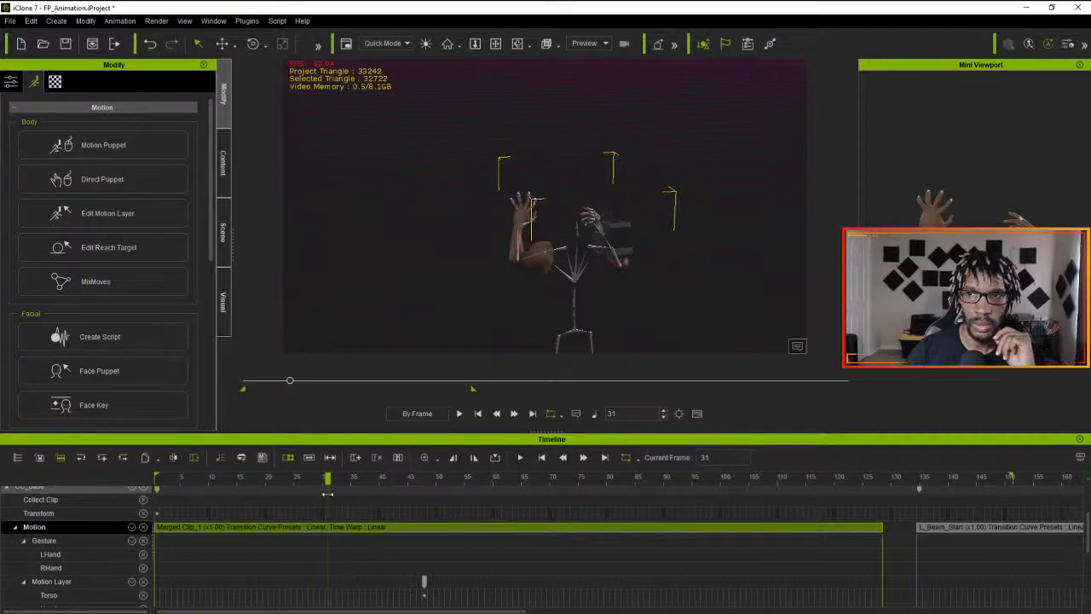
{"action": "left_click_drag", "start_coordinate": [327, 493], "coordinate": [360, 499]}
{"action": "mouse_move", "coordinate": [371, 499]}
{"action": "left_mouse_down"}
{"action": "mouse_move", "coordinate": [439, 506]}
{"action": "mouse_move", "coordinate": [351, 502]}
{"action": "left_mouse_up"}
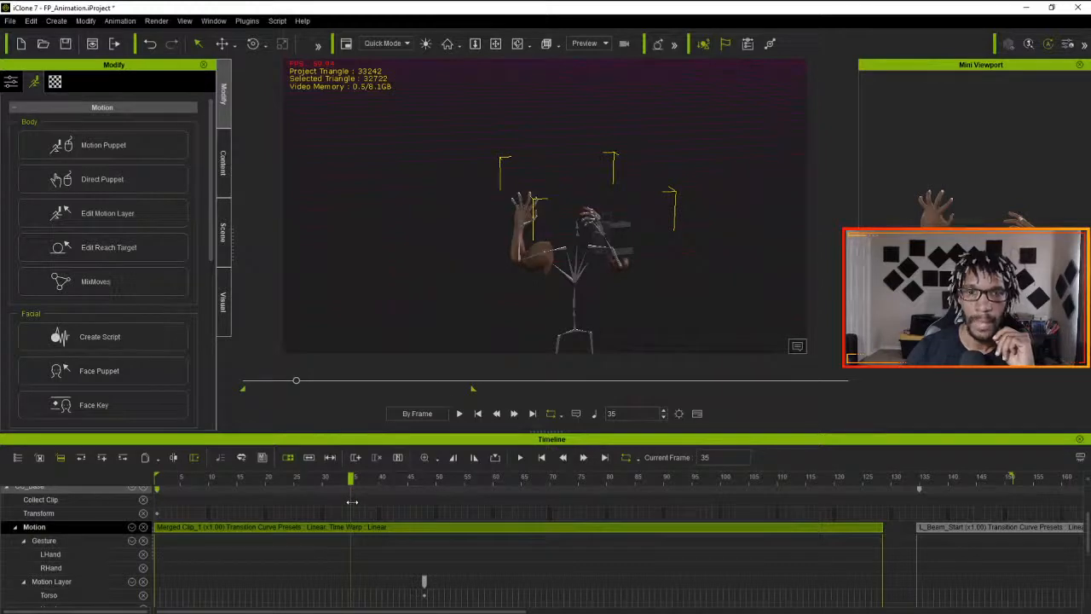
{"action": "left_click_drag", "start_coordinate": [351, 502], "coordinate": [92, 473]}
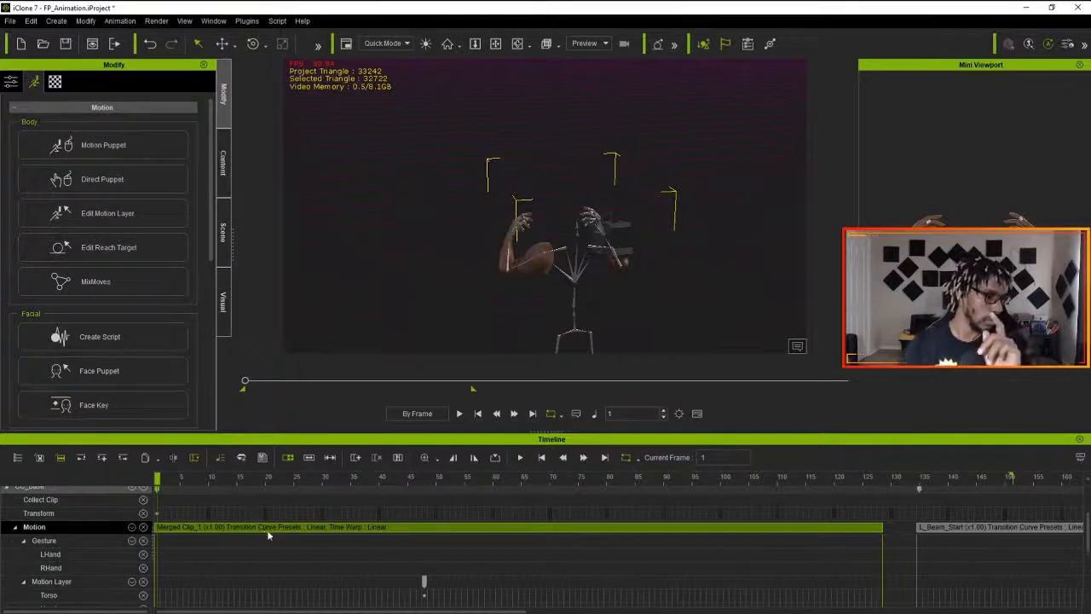
- Delete the merged clip, and move the L_Beam_Start clip to start at frame 1
{"action": "left_click", "coordinate": [406, 528]}
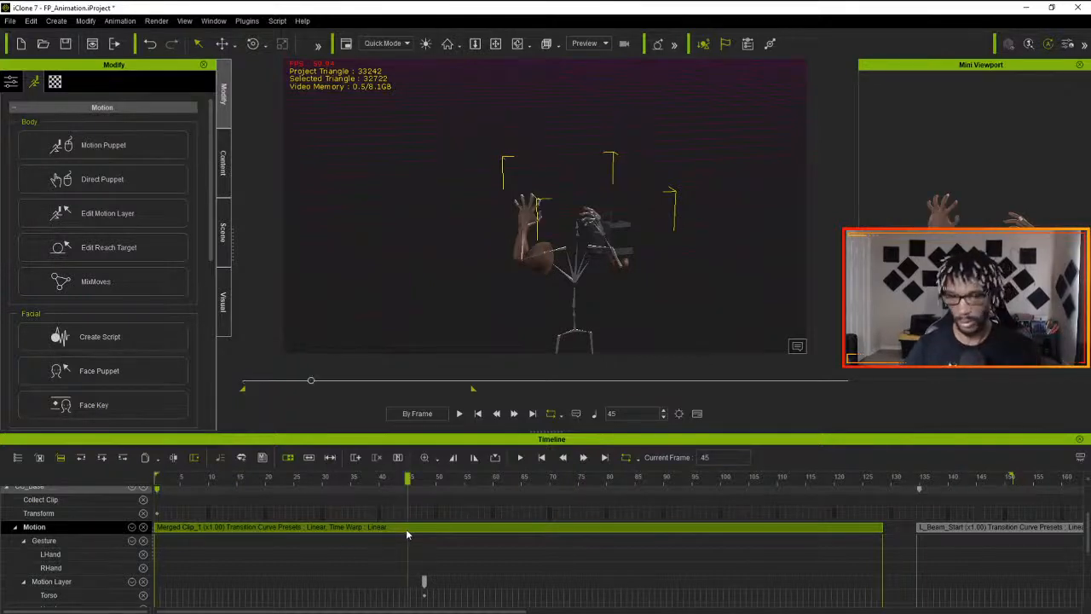
{"action": "key", "text": "Delete"}
{"action": "left_click_drag", "start_coordinate": [974, 531], "coordinate": [133, 527]}
{"action": "left_click_drag", "start_coordinate": [407, 480], "coordinate": [85, 486]}
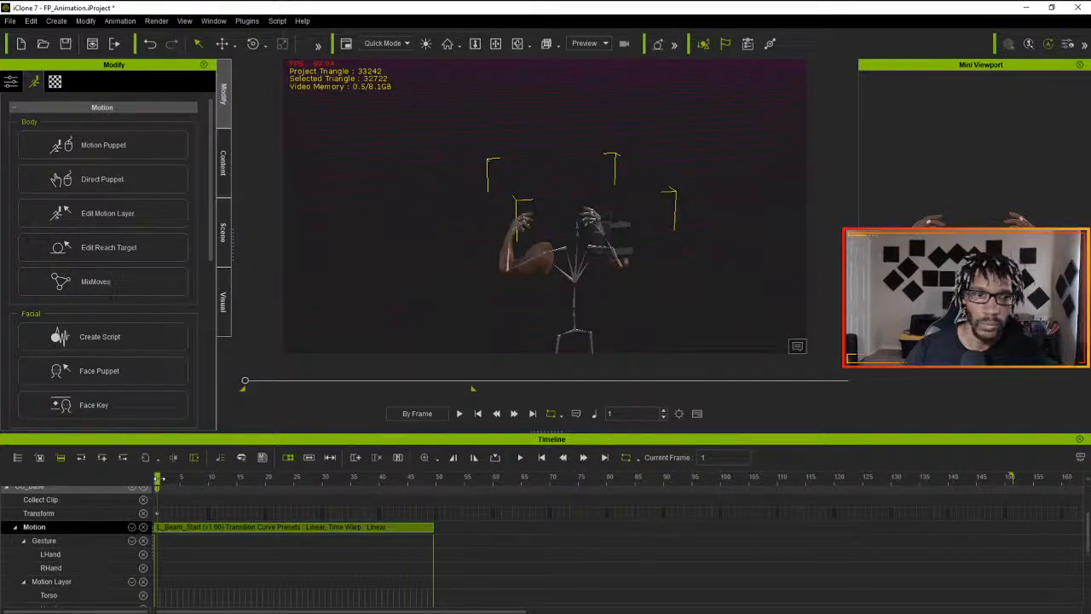
- Rotate the raised arm's upper arm bone slightly at frame 1, and preview the change up to frame 41
{"action": "left_click_drag", "start_coordinate": [157, 479], "coordinate": [128, 488]}
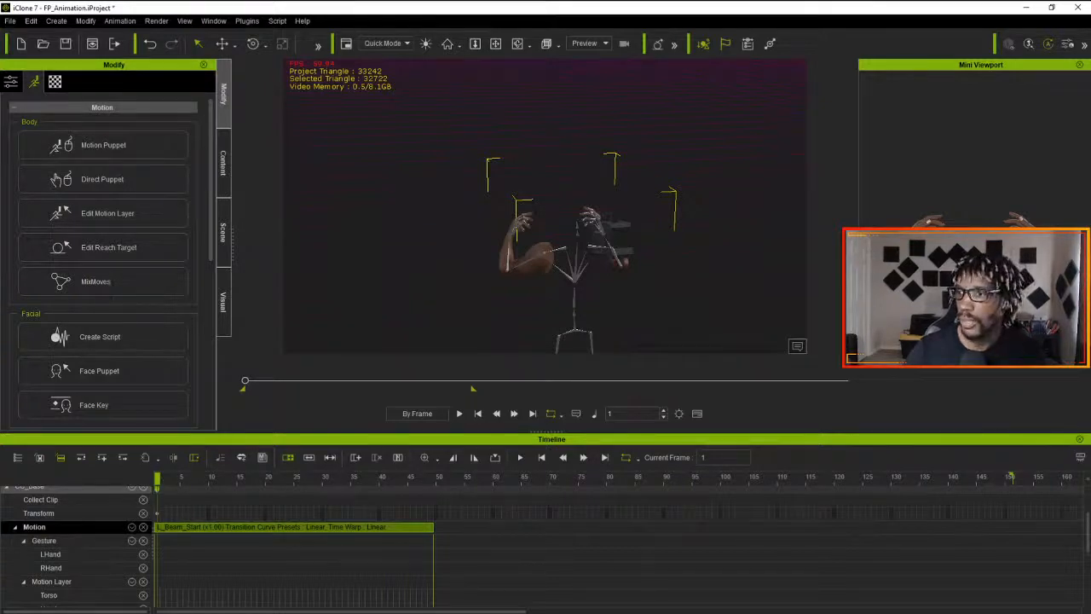
{"action": "left_click", "coordinate": [524, 234]}
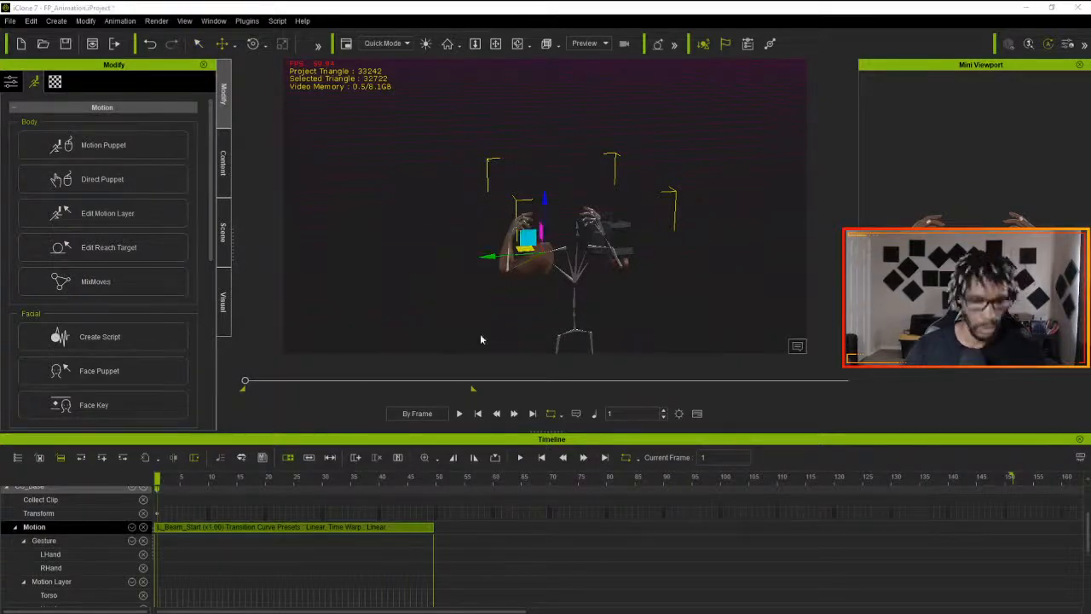
{"action": "key", "text": "e"}
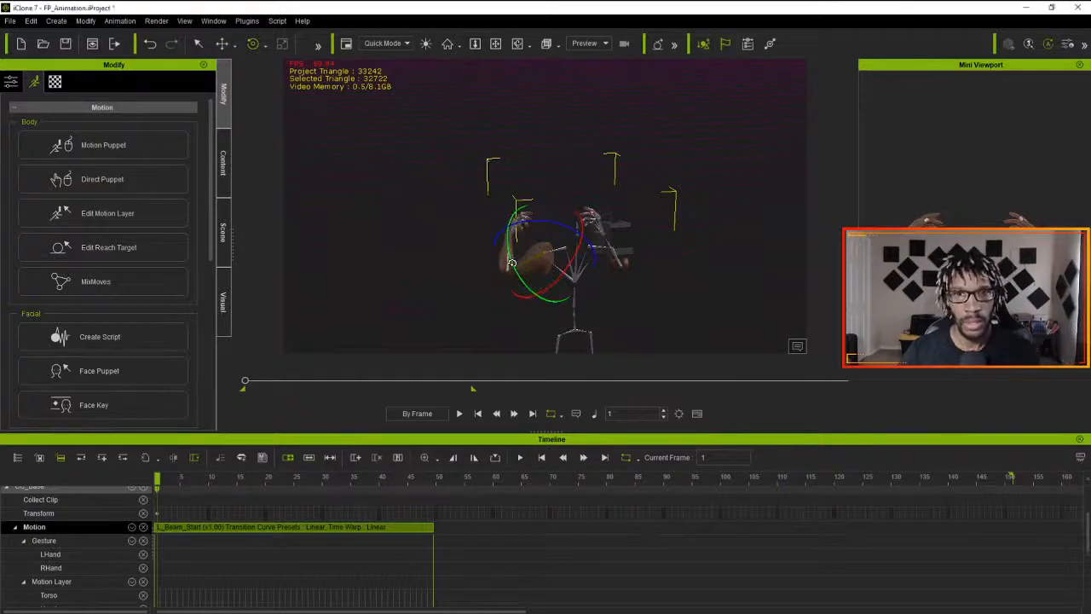
{"action": "left_click_drag", "start_coordinate": [511, 262], "coordinate": [511, 266]}
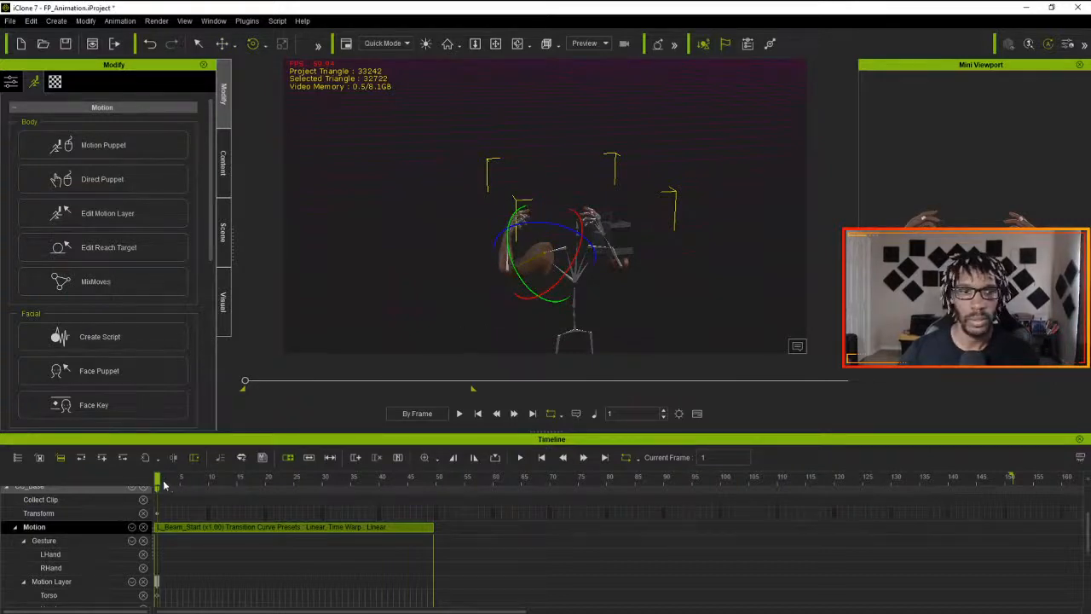
{"action": "left_click_drag", "start_coordinate": [164, 484], "coordinate": [384, 483]}
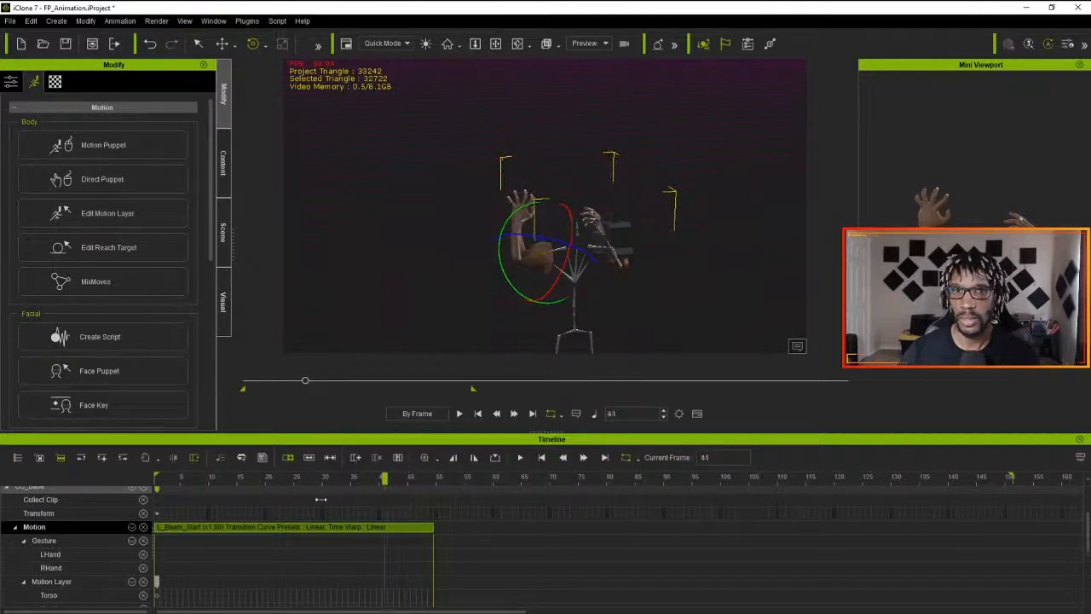
{"action": "left_click_drag", "start_coordinate": [320, 499], "coordinate": [138, 489]}
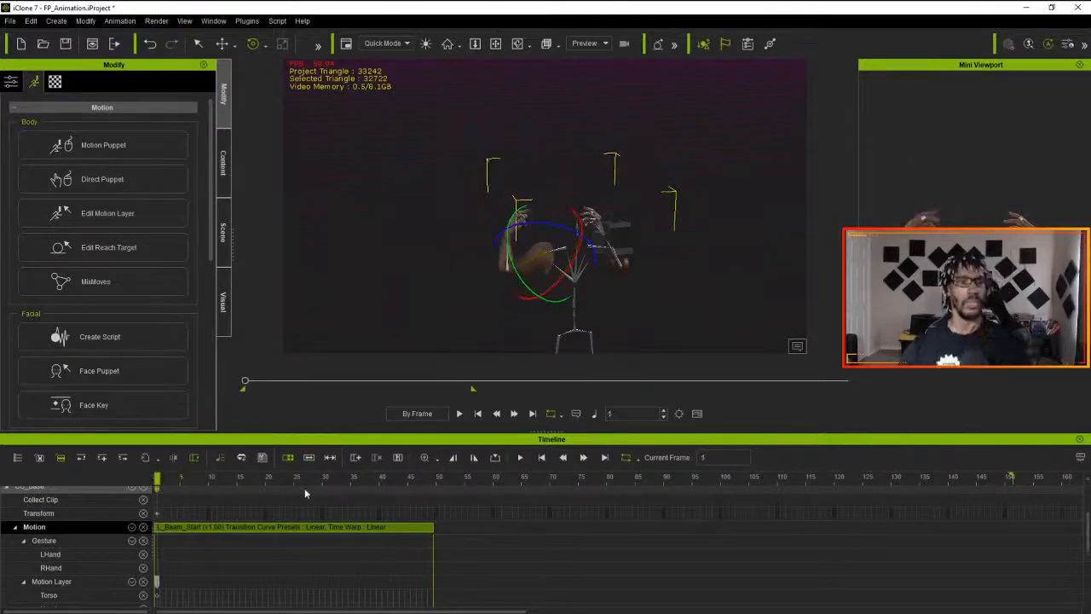
- Delete the L_Beam_Start clip from the Motion track
{"action": "left_click", "coordinate": [503, 536]}
{"action": "left_click", "coordinate": [408, 531]}
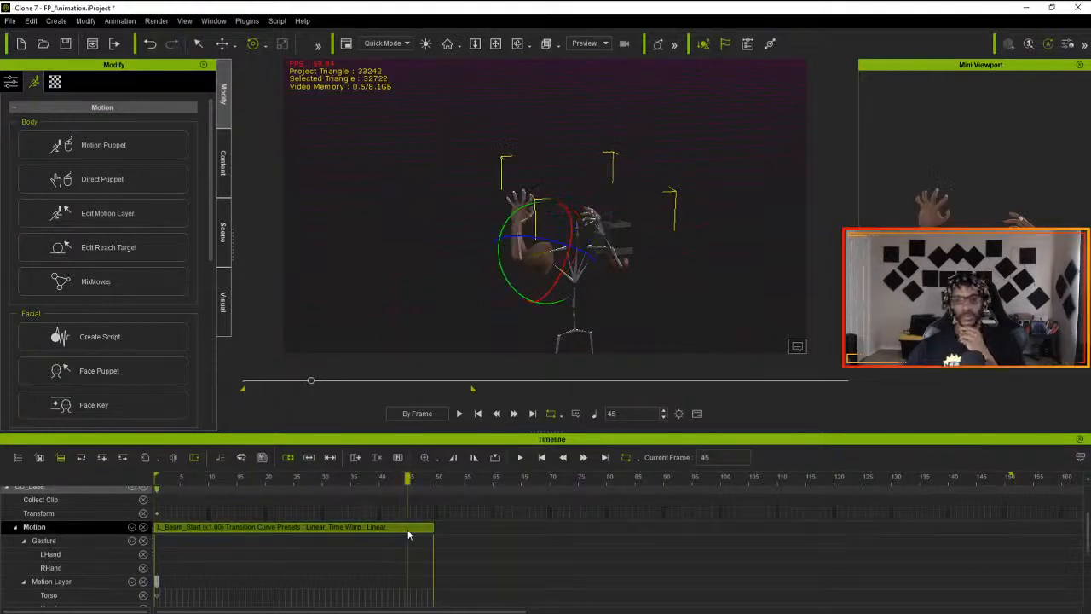
{"action": "key", "text": "Delete"}
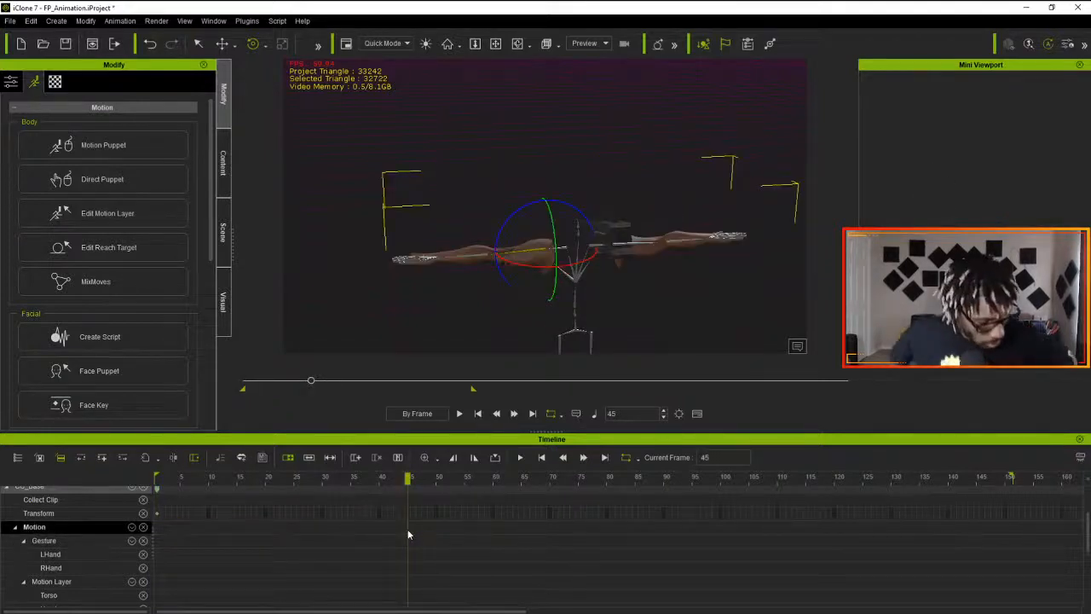
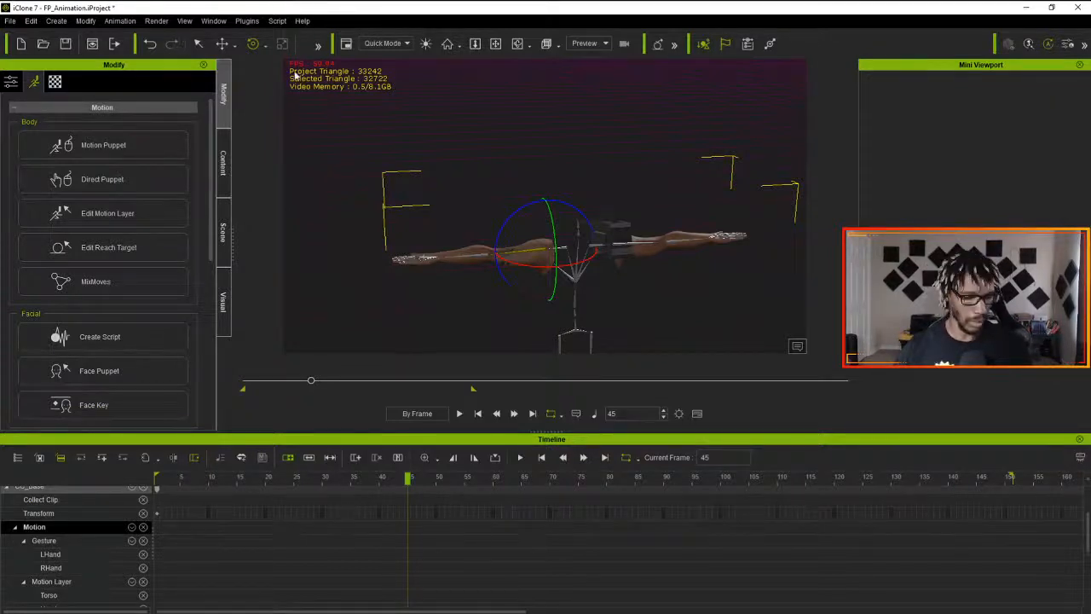
- Save the FP_Animation project, then switch to the Edge window showing the Google results about the iClone 7 grid
{"action": "key", "text": "ctrl+s"}
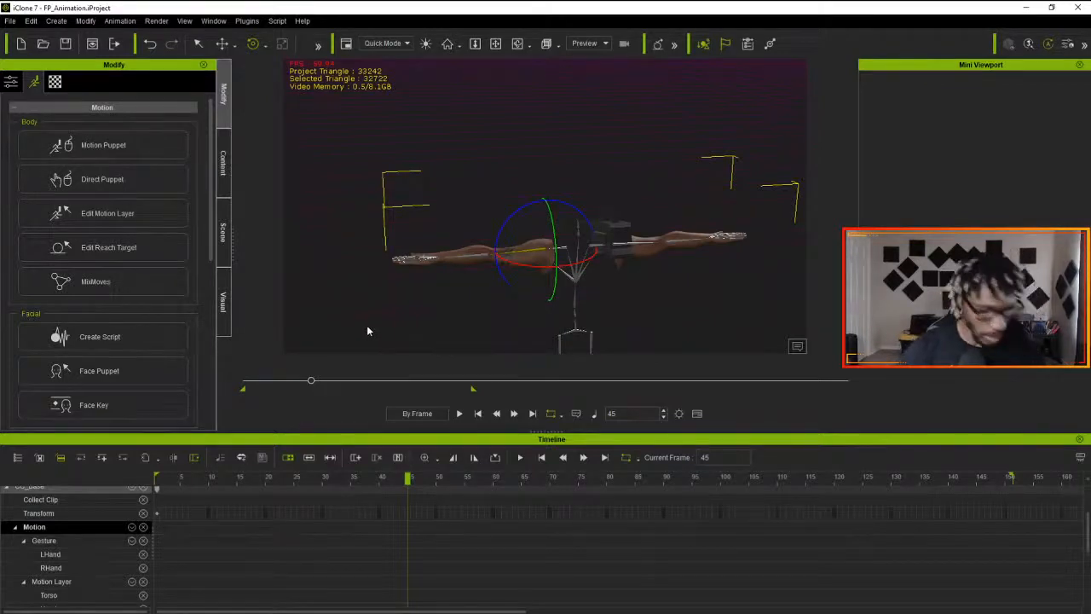
{"action": "key", "text": "alt+Tab"}
{"action": "key", "text": "alt+Tab"}
{"action": "key", "text": "alt+Tab"}
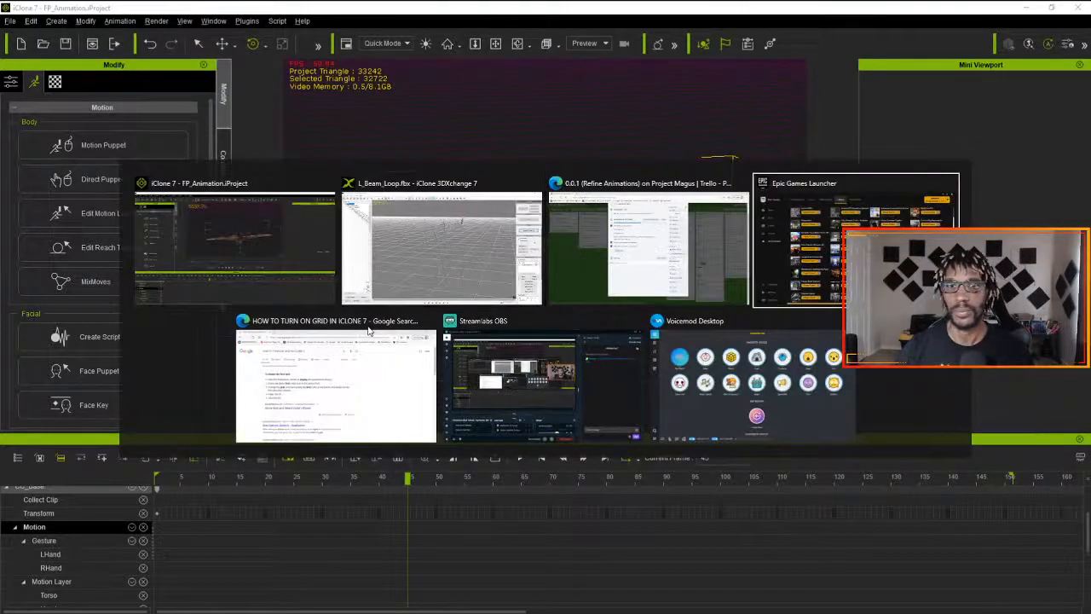
{"action": "key", "text": "alt+Tab"}
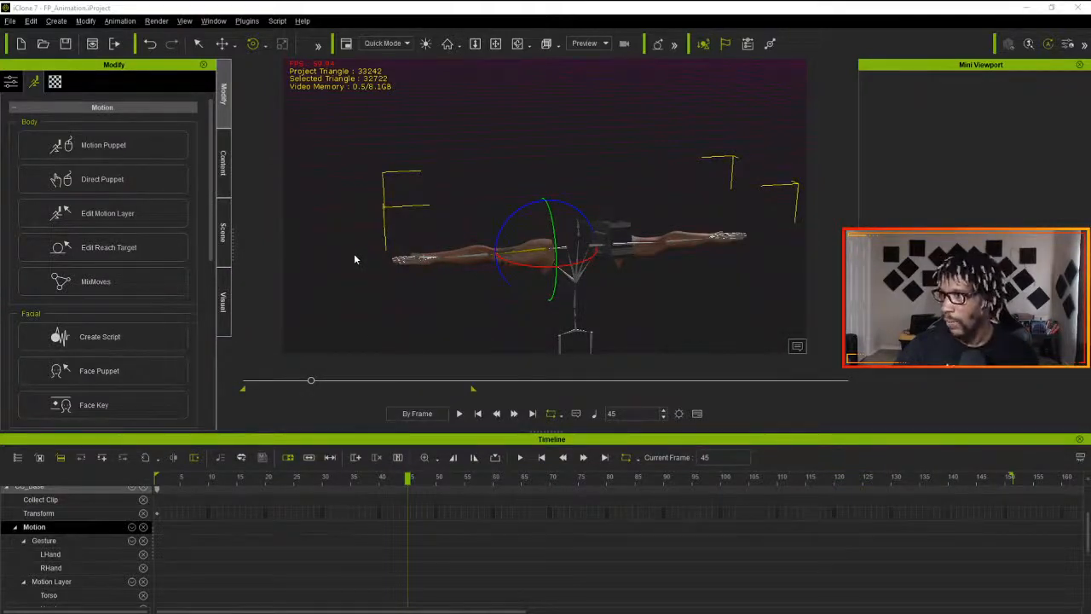
{"action": "key", "text": "alt+Tab"}
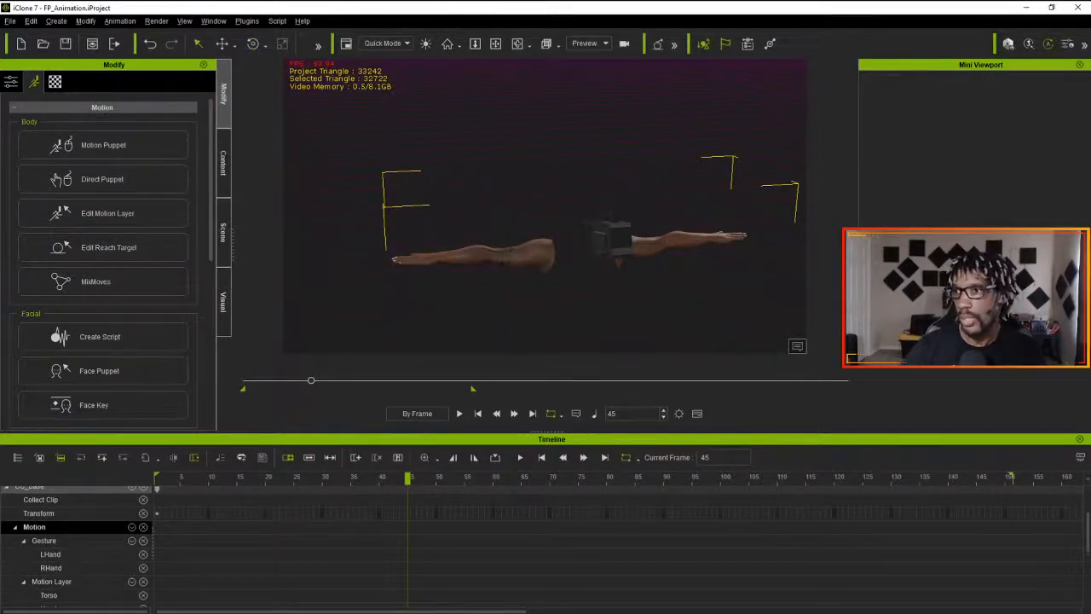
{"action": "key", "text": "super"}
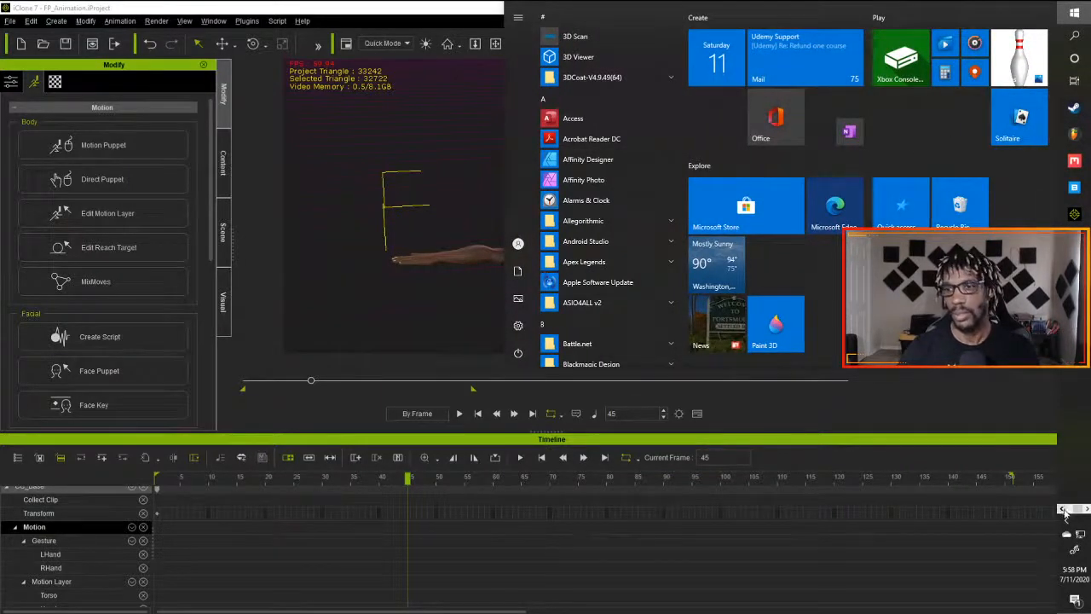
{"action": "mouse_move", "coordinate": [1075, 79]}
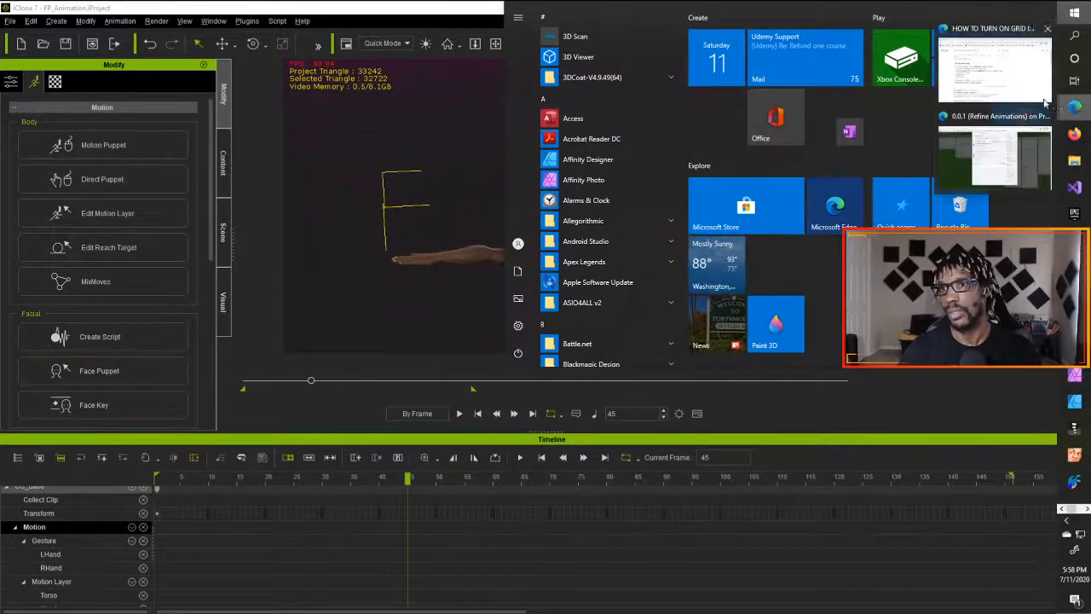
{"action": "left_click", "coordinate": [1012, 81]}
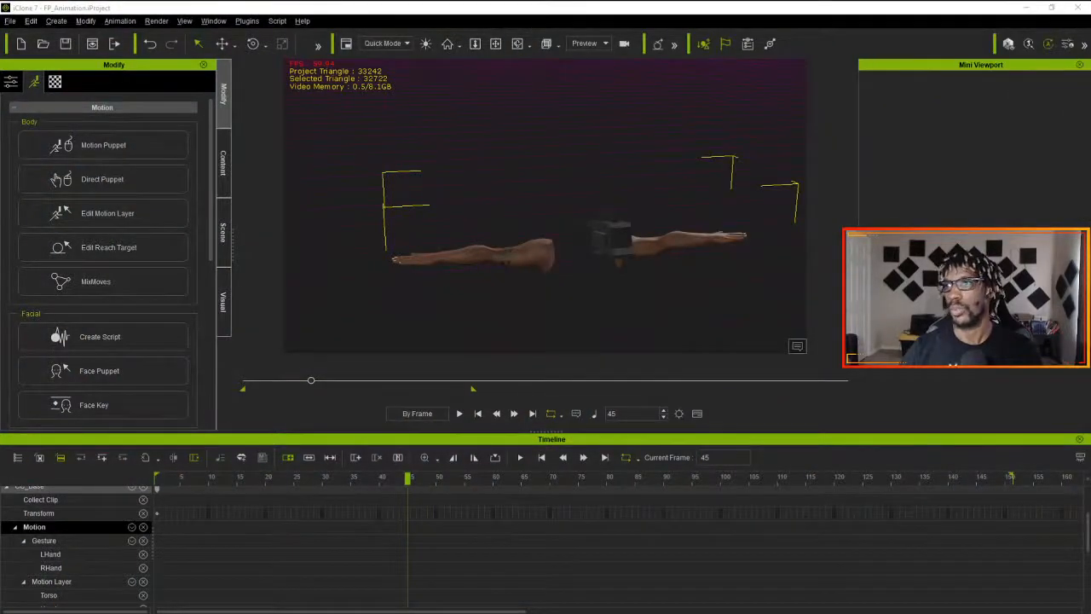
- Search Google for "apply a saved pose in iclone to another animation"
{"action": "left_click_drag", "start_coordinate": [1090, 8], "coordinate": [433, 0]}
{"action": "left_click_drag", "start_coordinate": [294, 86], "coordinate": [30, 98]}
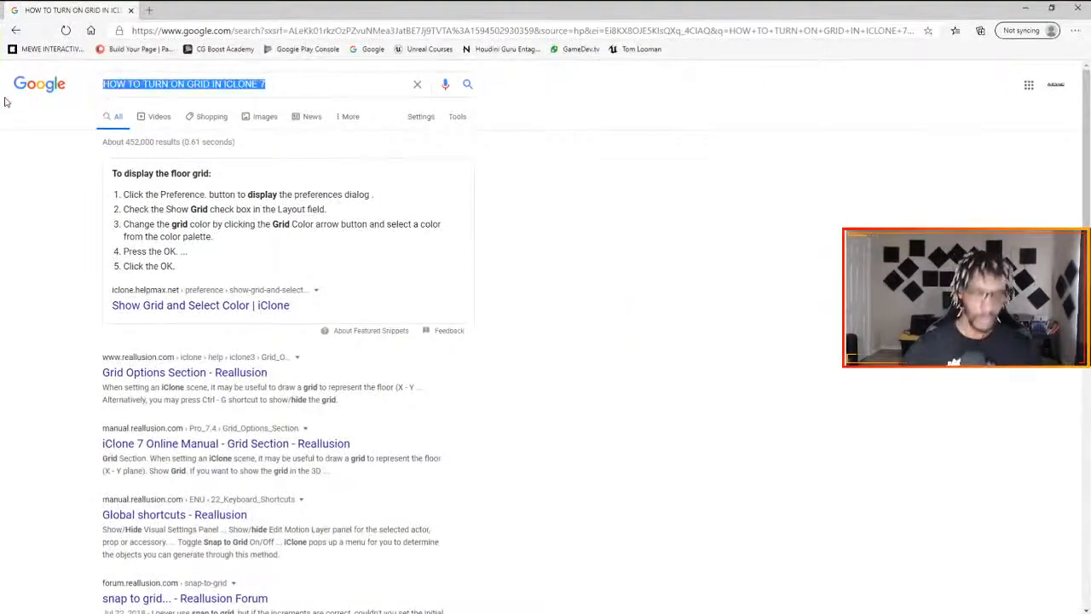
{"action": "type", "text": "apply"}
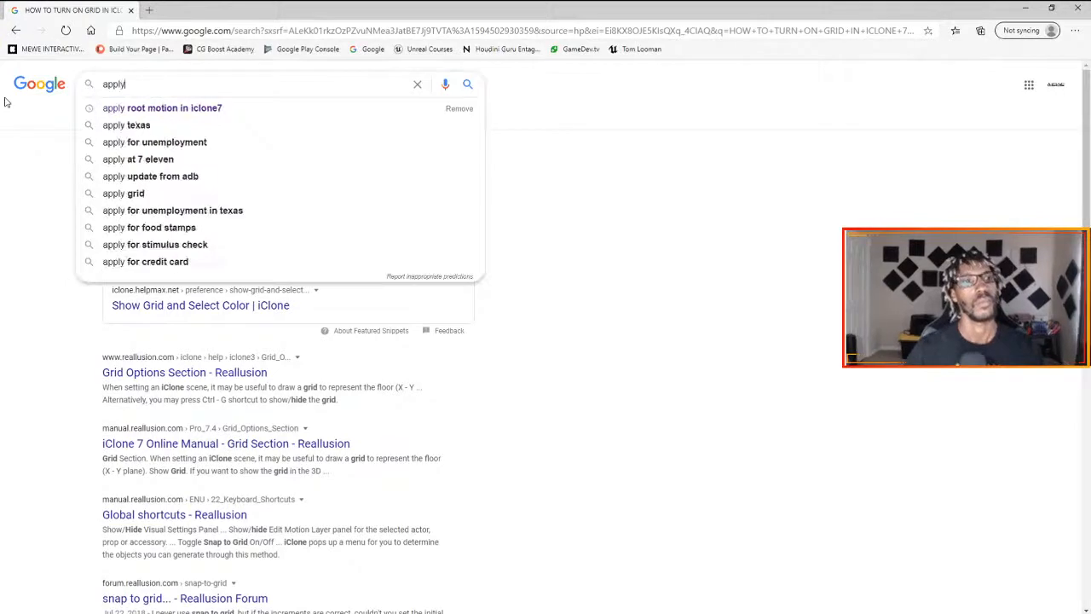
{"action": "type", "text": " a save"}
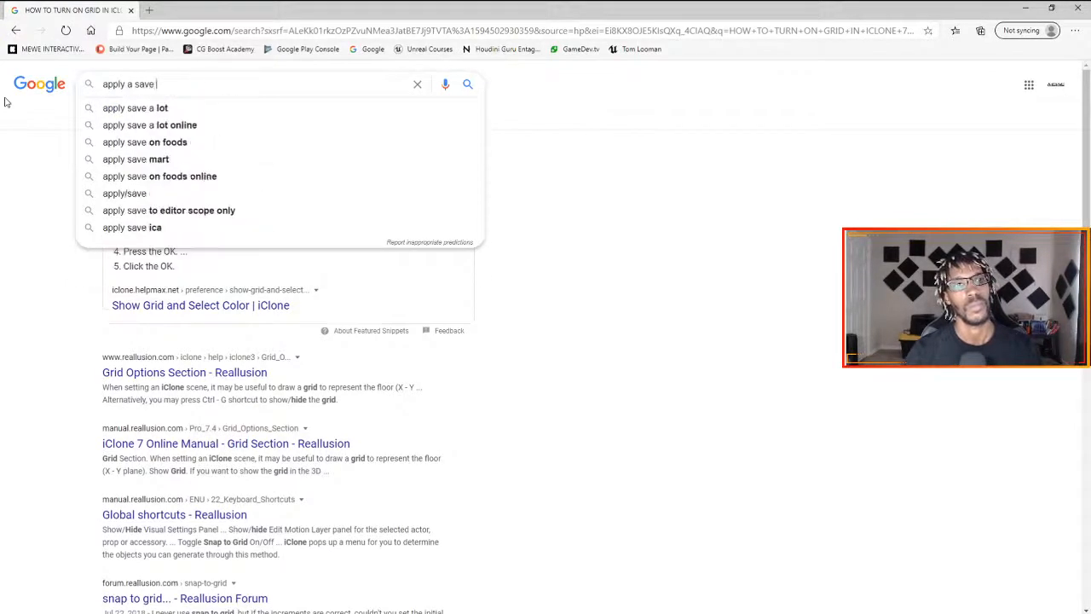
{"action": "type", "text": "d iose in i"}
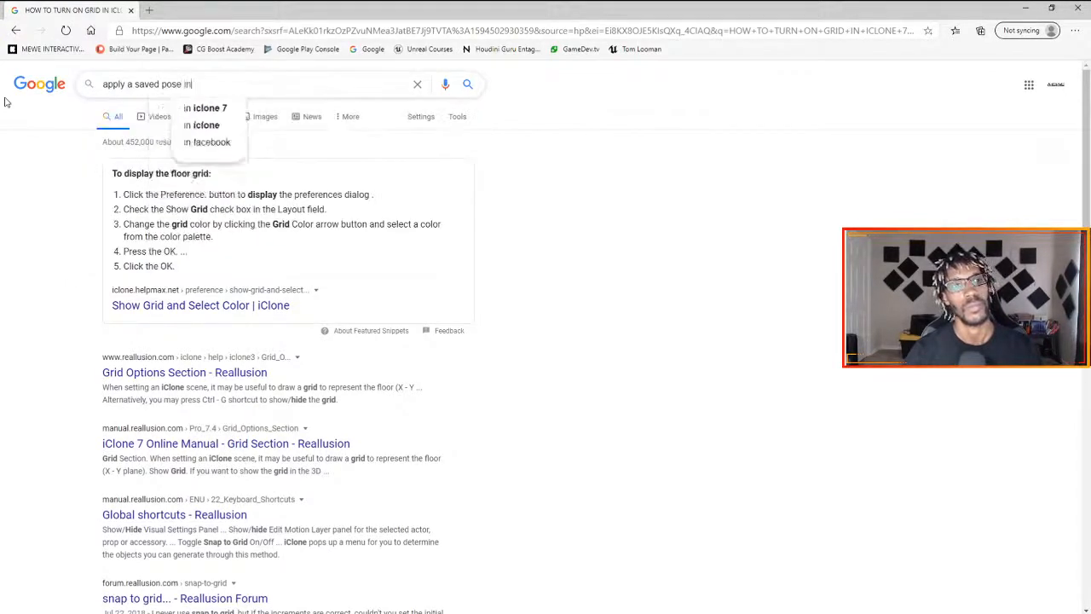
{"action": "type", "text": "clone to "}
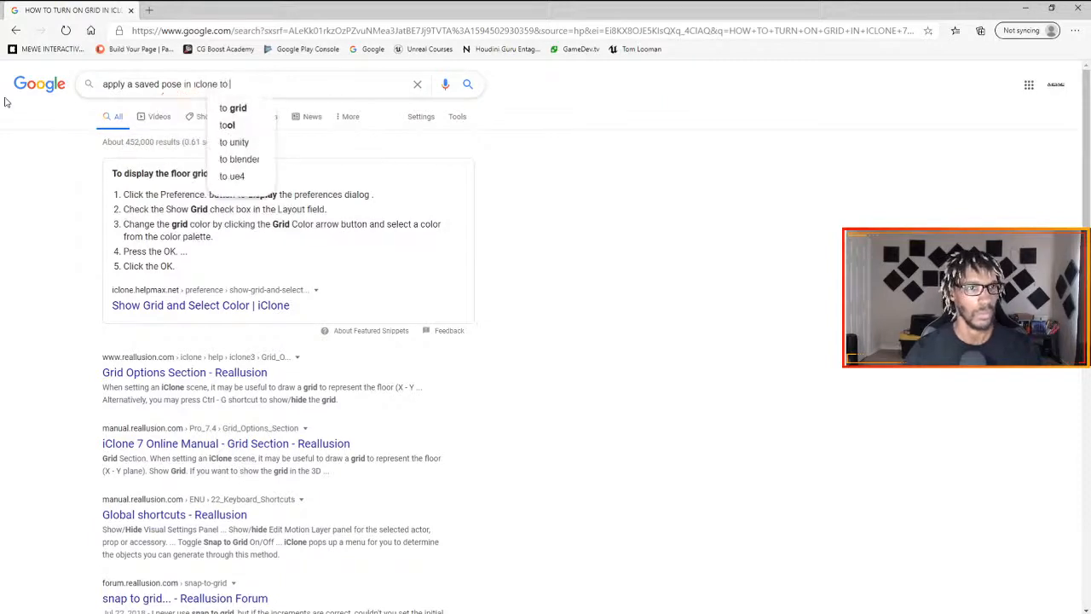
{"action": "type", "text": "another animation"}
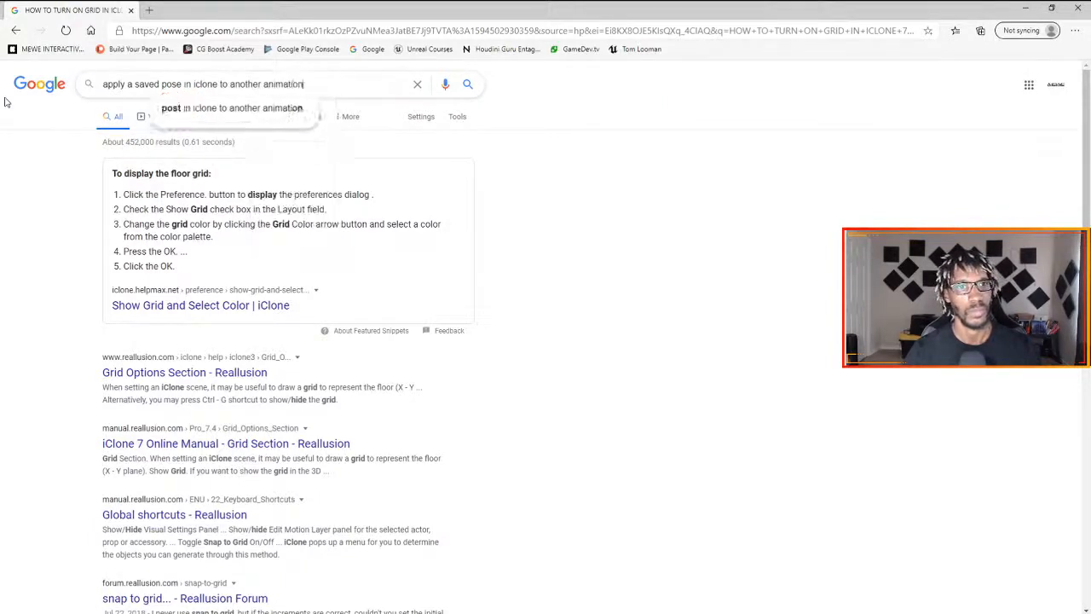
{"action": "key", "text": "Return"}
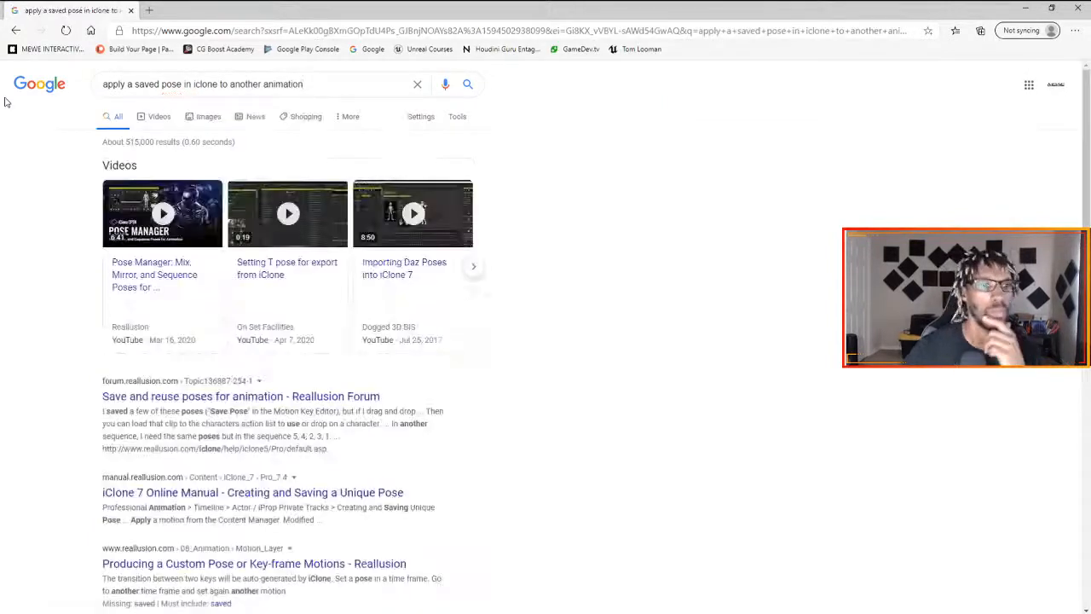
- Read the "Save and reuse poses for animation" thread on the Reallusion Forum and return to the search results
{"action": "mouse_move", "coordinate": [183, 234]}
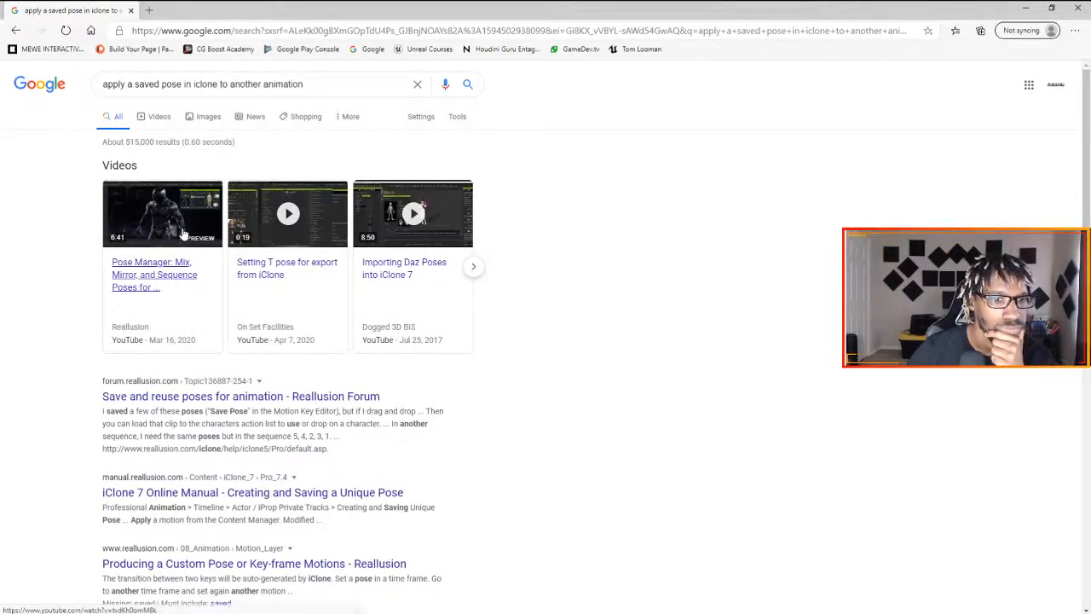
{"action": "left_click", "coordinate": [184, 386]}
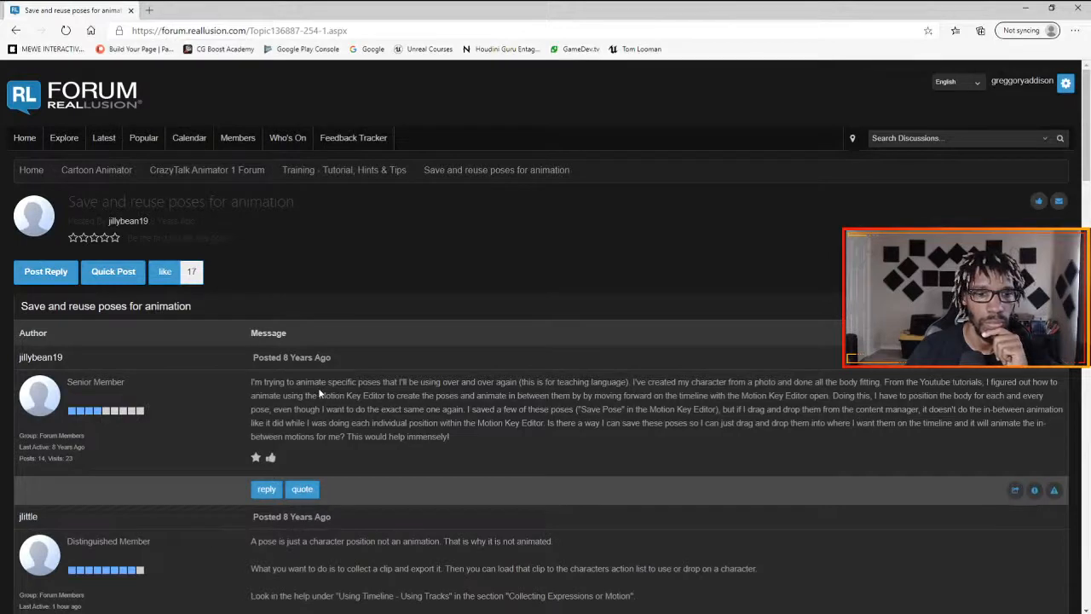
{"action": "scroll", "coordinate": [319, 392], "scroll_direction": "down", "scroll_amount": 1}
{"action": "scroll", "coordinate": [320, 392], "scroll_direction": "down", "scroll_amount": 1}
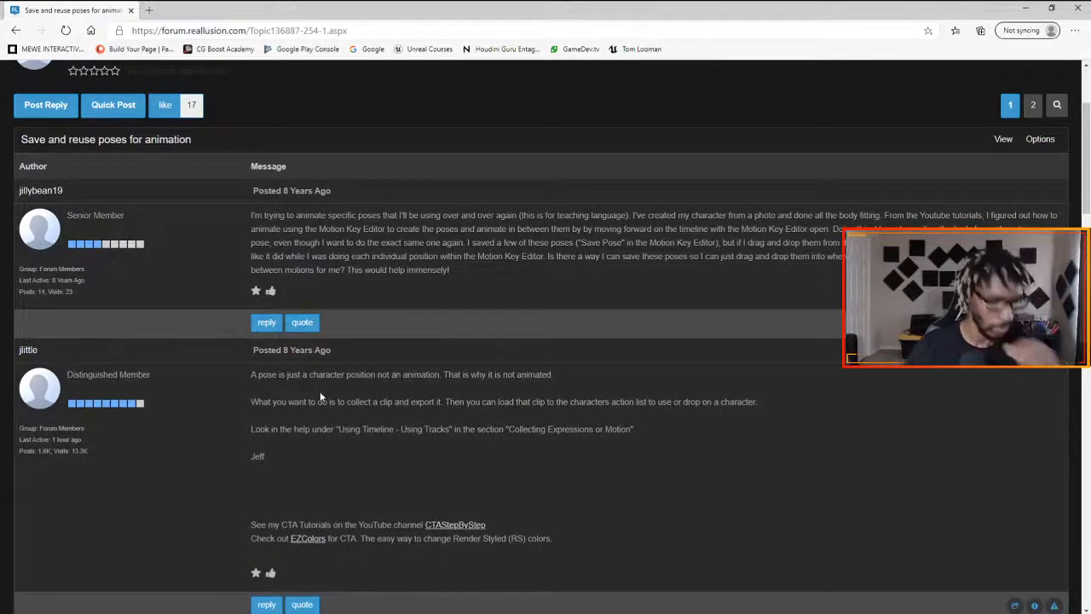
{"action": "scroll", "coordinate": [322, 397], "scroll_direction": "down", "scroll_amount": 3}
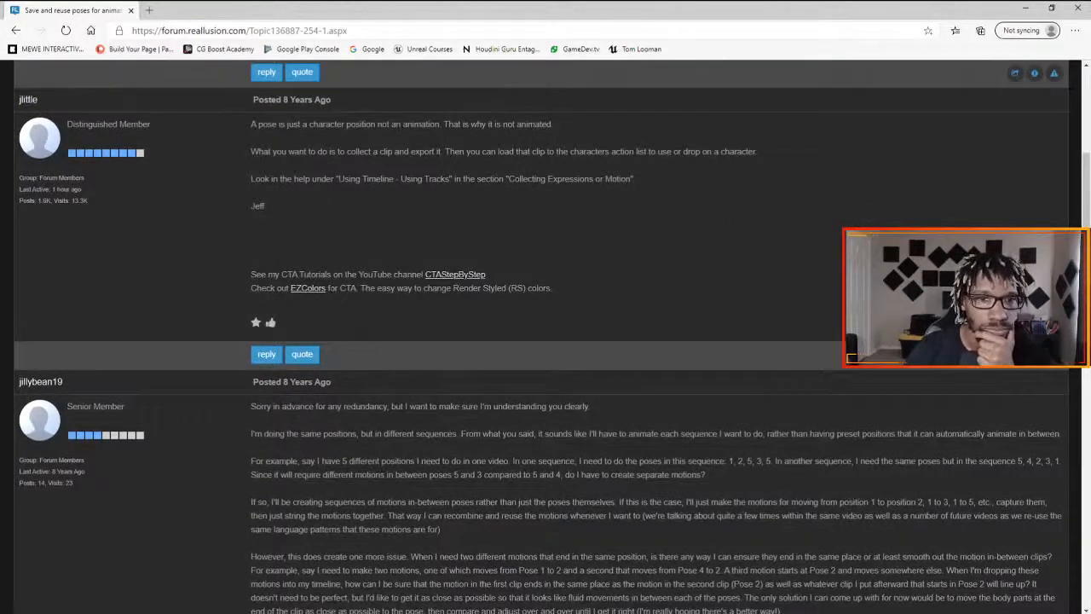
{"action": "scroll", "coordinate": [545, 340], "scroll_direction": "up", "scroll_amount": 2}
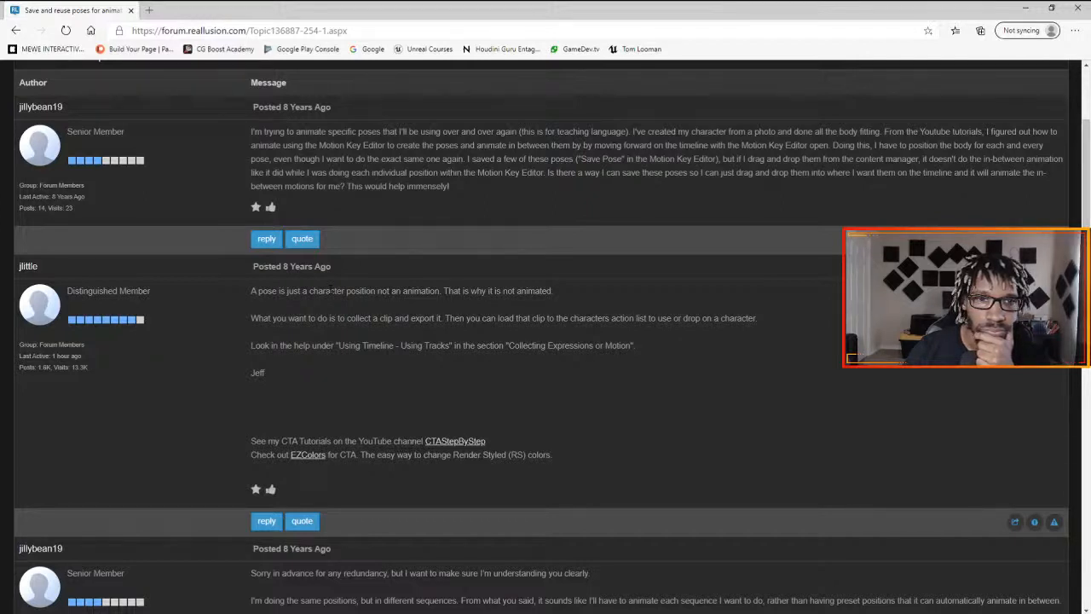
{"action": "scroll", "coordinate": [332, 294], "scroll_direction": "down", "scroll_amount": 3}
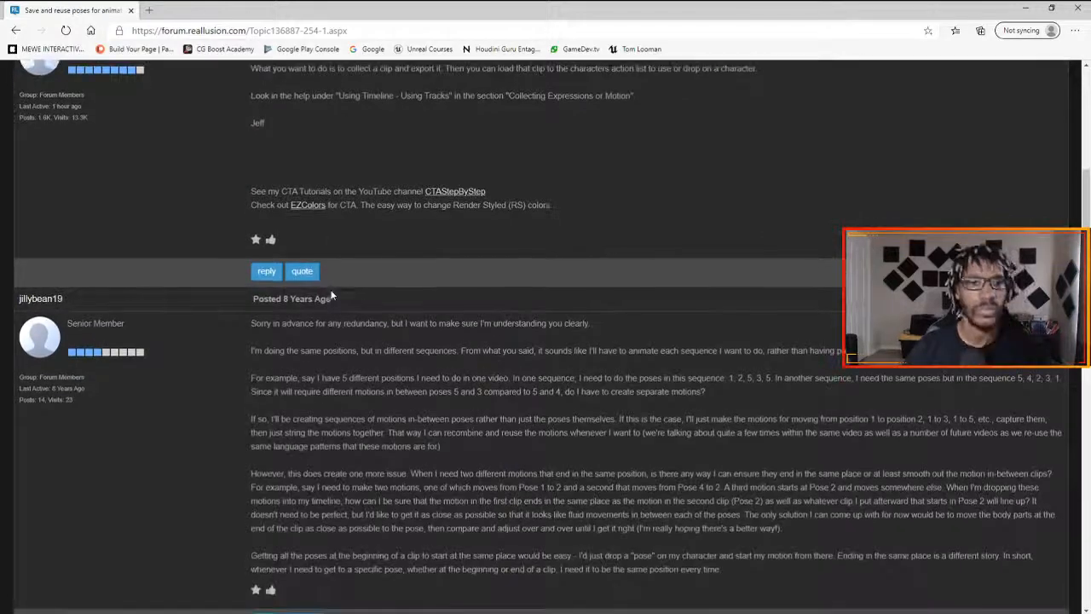
{"action": "scroll", "coordinate": [349, 331], "scroll_direction": "down", "scroll_amount": 1}
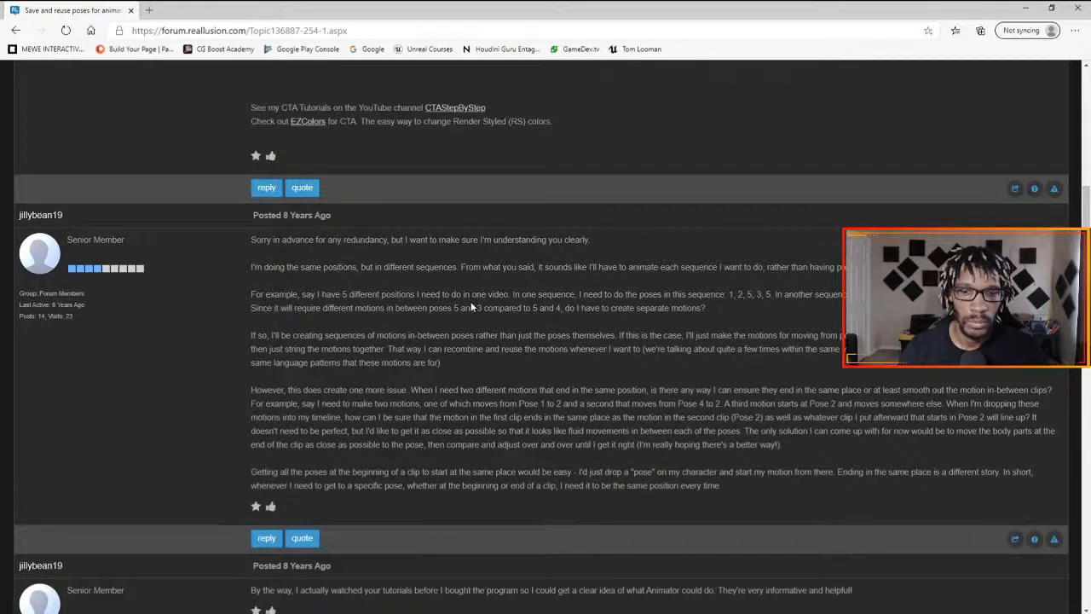
{"action": "scroll", "coordinate": [470, 307], "scroll_direction": "down", "scroll_amount": 1}
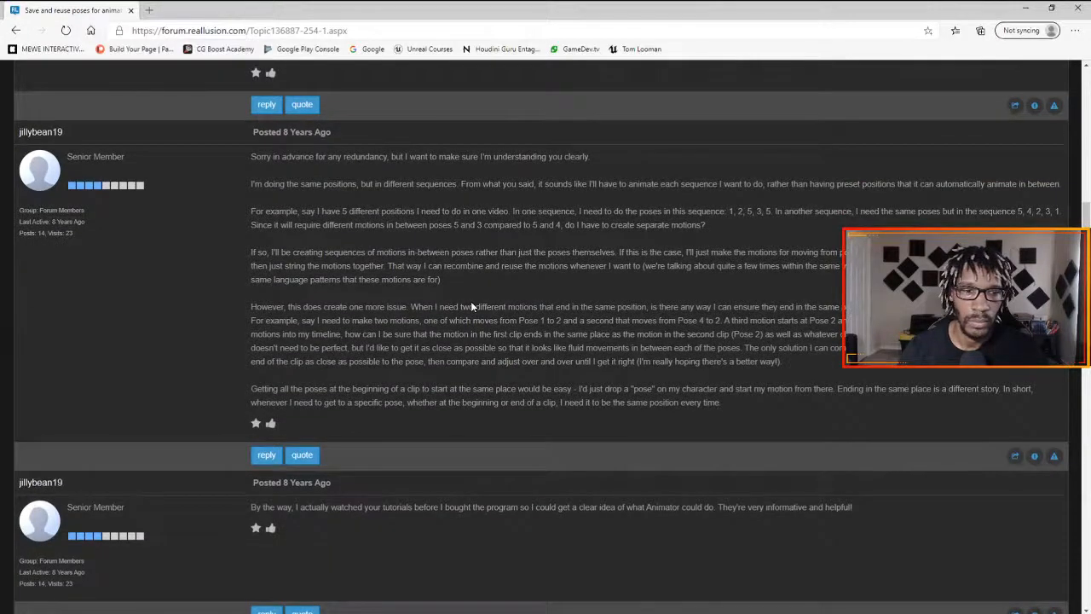
{"action": "scroll", "coordinate": [471, 306], "scroll_direction": "up", "scroll_amount": 3}
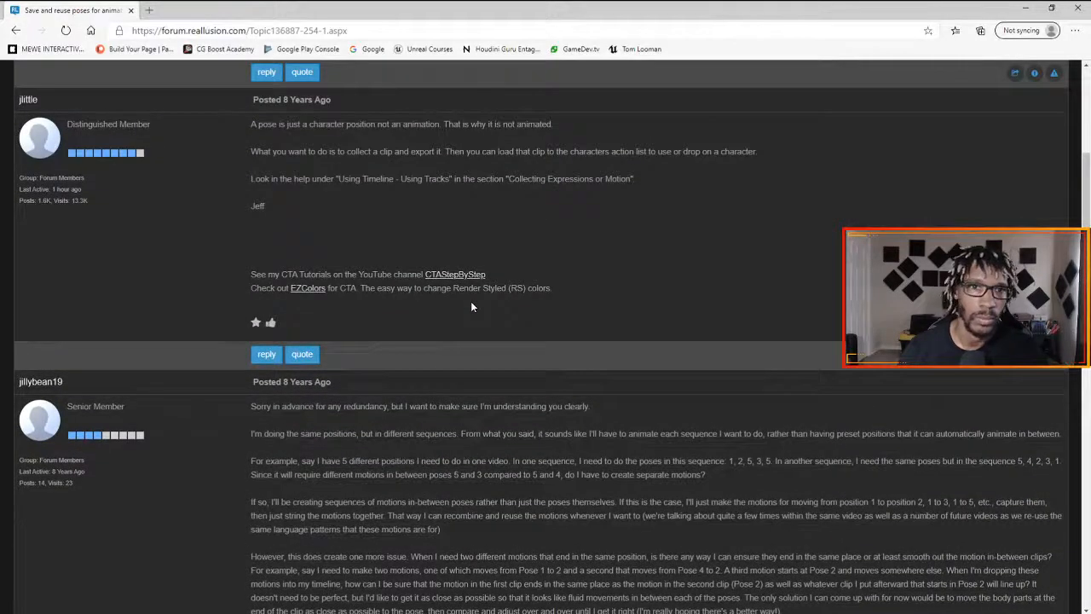
{"action": "scroll", "coordinate": [443, 290], "scroll_direction": "up", "scroll_amount": 2}
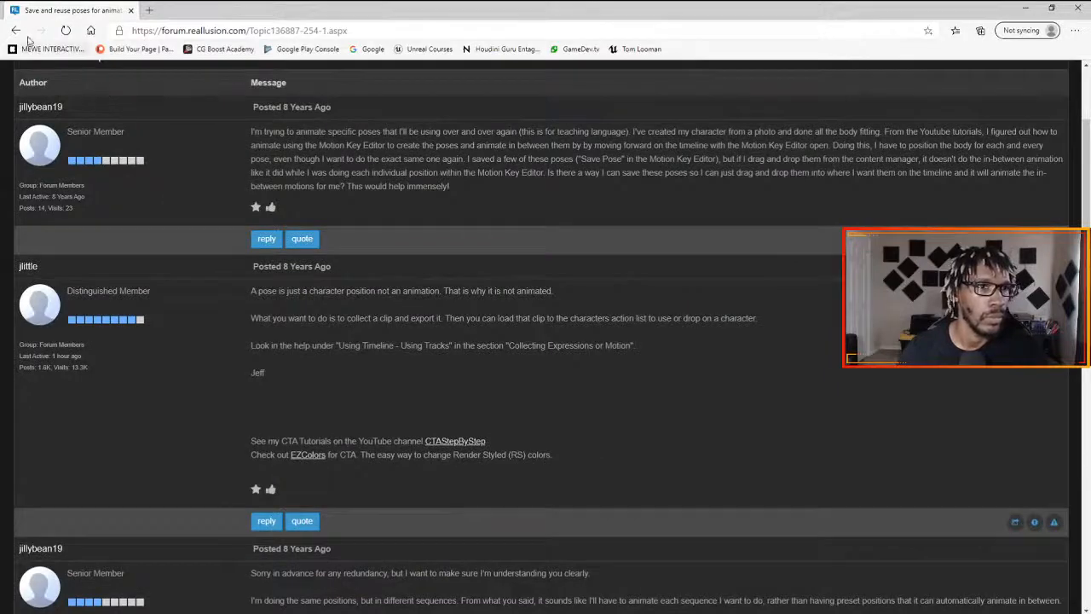
{"action": "left_click", "coordinate": [16, 31]}
- Read the Reallusion help page "Producing a Custom Pose or Key-frame Motions" and return to the search results
{"action": "scroll", "coordinate": [372, 241], "scroll_direction": "down", "scroll_amount": 1}
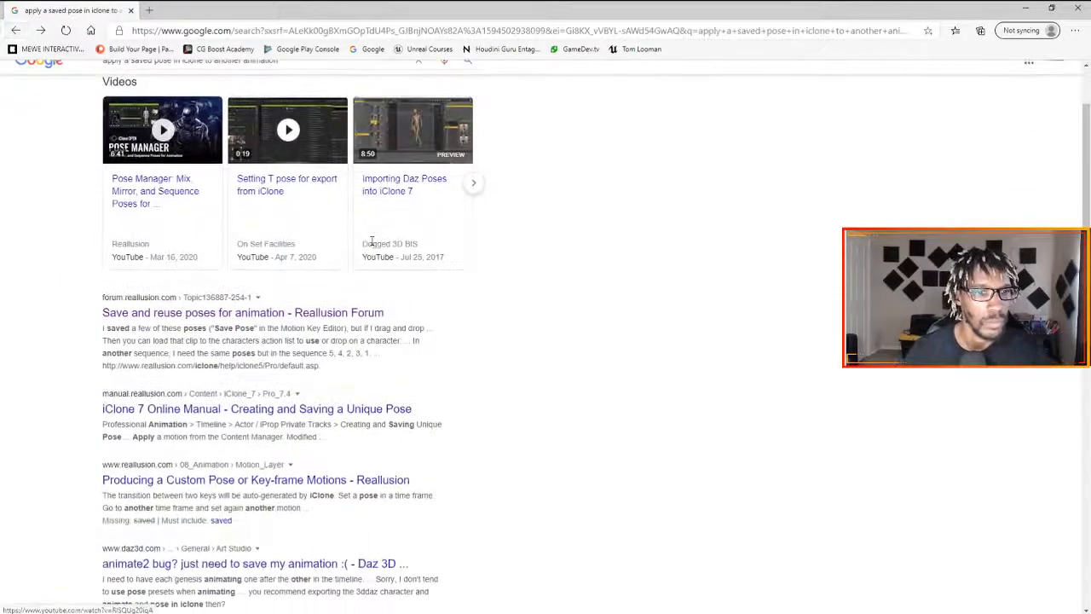
{"action": "scroll", "coordinate": [366, 273], "scroll_direction": "down", "scroll_amount": 1}
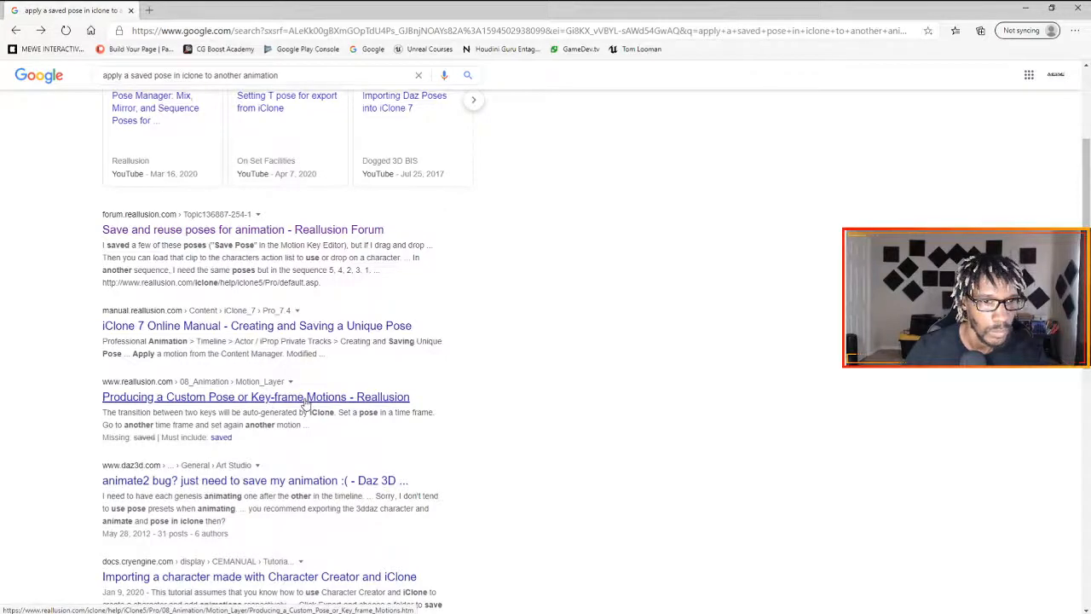
{"action": "left_click", "coordinate": [331, 398]}
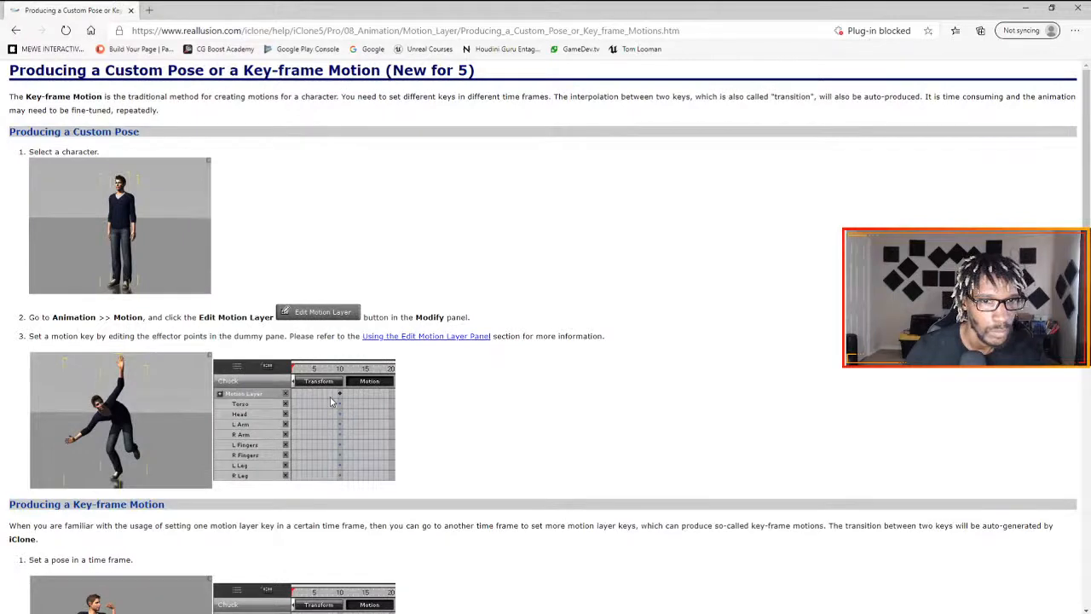
{"action": "scroll", "coordinate": [330, 402], "scroll_direction": "down", "scroll_amount": 3}
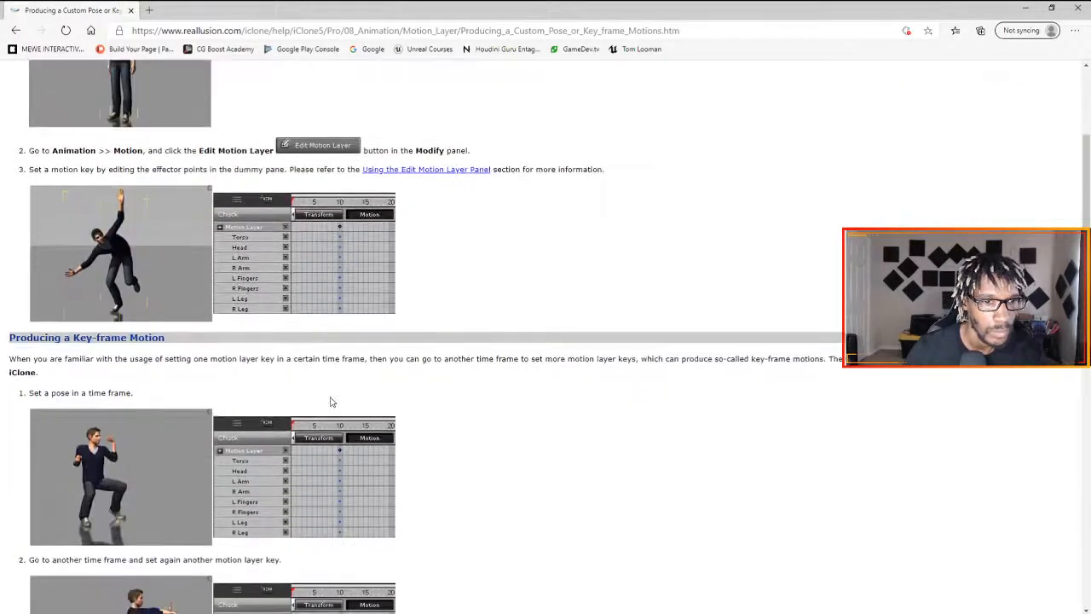
{"action": "scroll", "coordinate": [331, 401], "scroll_direction": "down", "scroll_amount": 3}
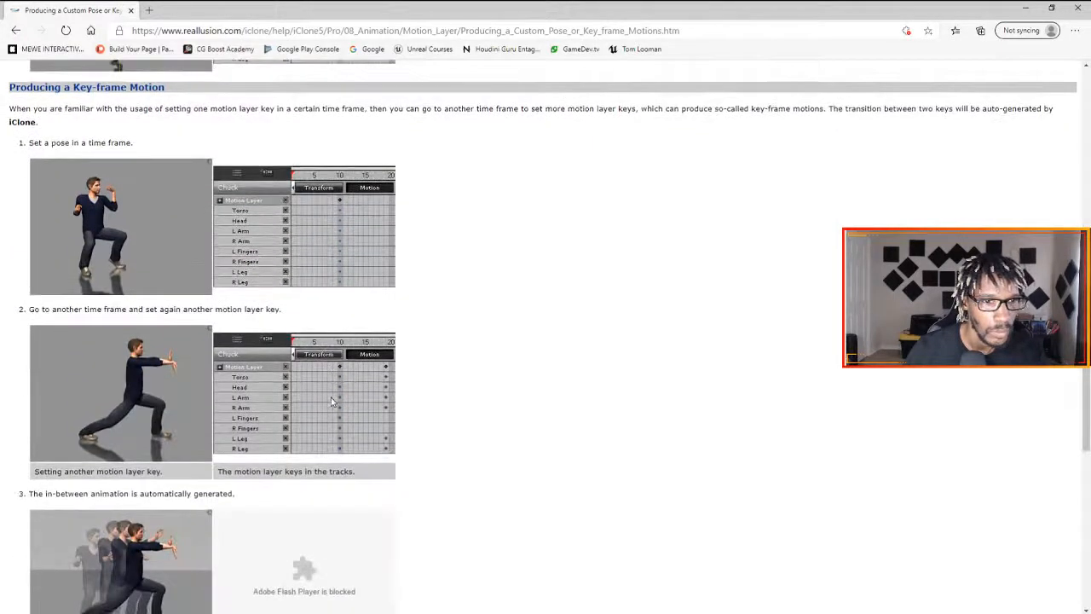
{"action": "scroll", "coordinate": [331, 396], "scroll_direction": "down", "scroll_amount": 3}
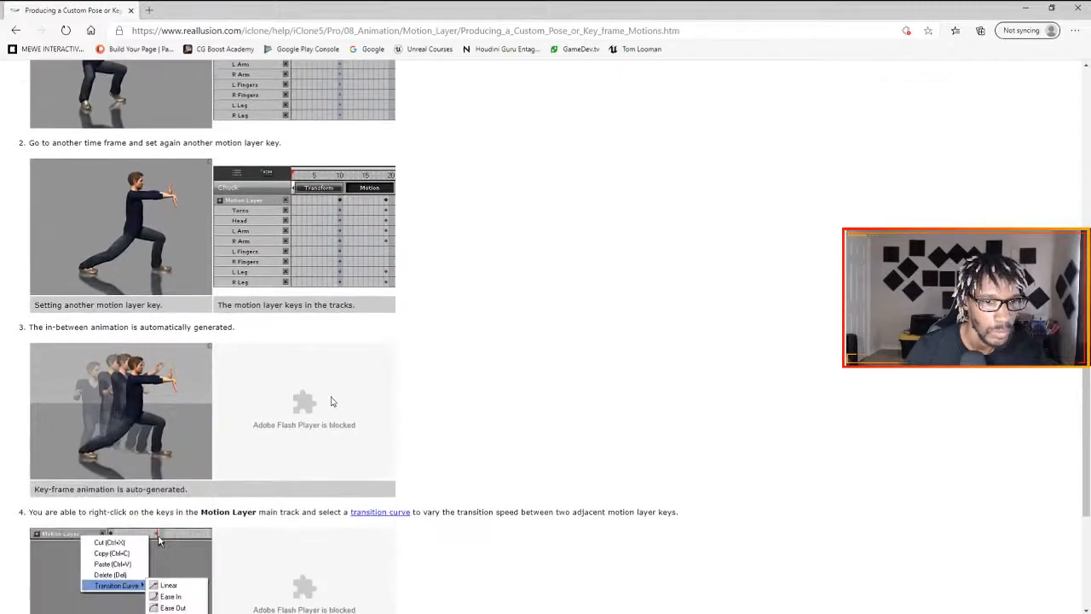
{"action": "scroll", "coordinate": [331, 401], "scroll_direction": "down", "scroll_amount": 3}
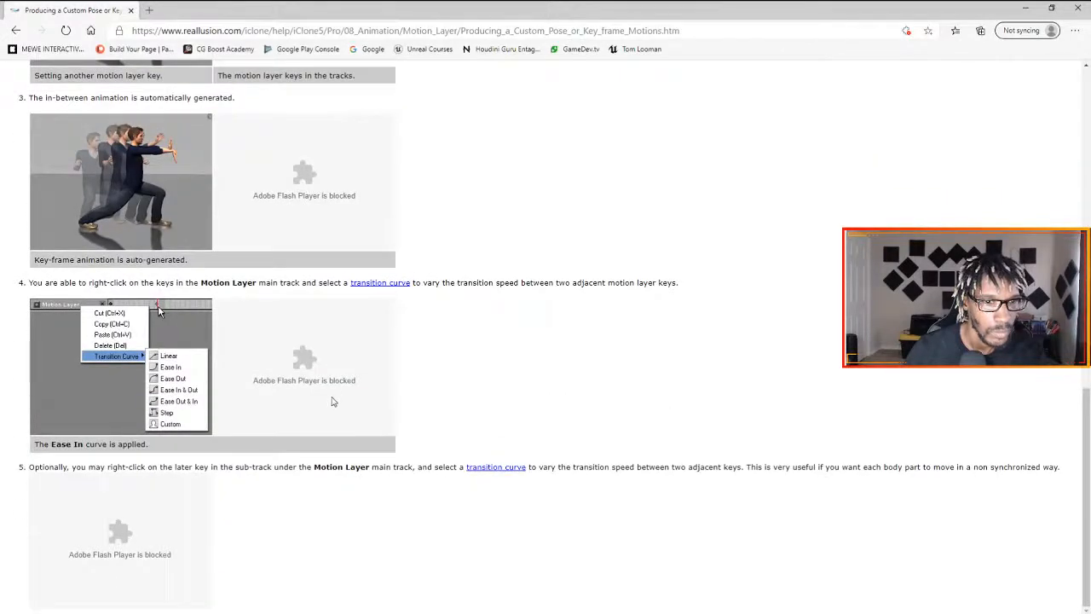
{"action": "left_click", "coordinate": [15, 36]}
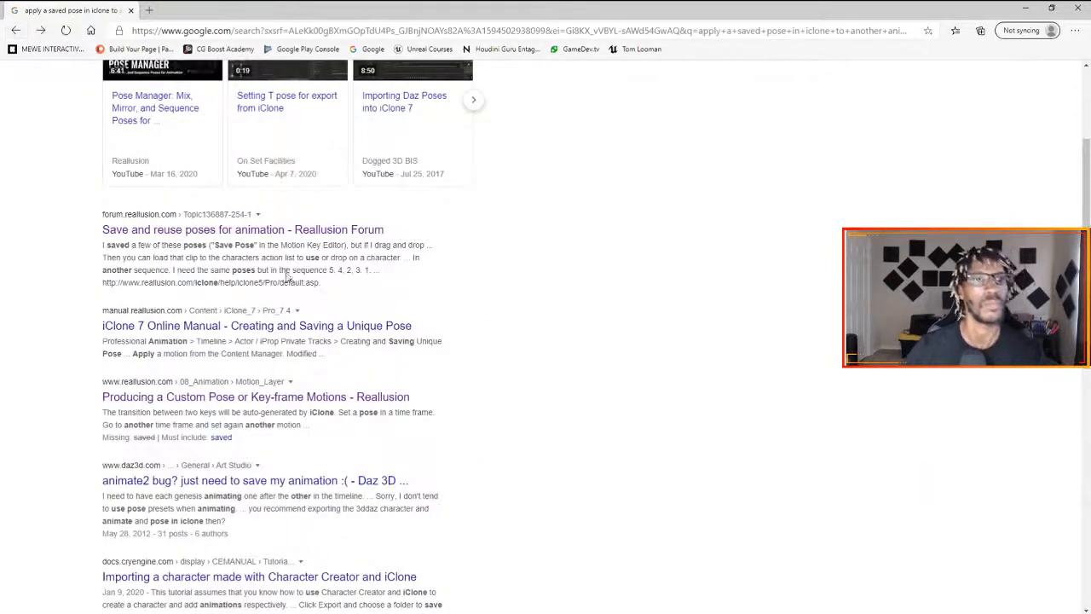
- Open Reallusion's video "Pose Manager: Mix, Mirror, and Sequence Poses for Animation" and view its description
{"action": "scroll", "coordinate": [281, 275], "scroll_direction": "up", "scroll_amount": 2}
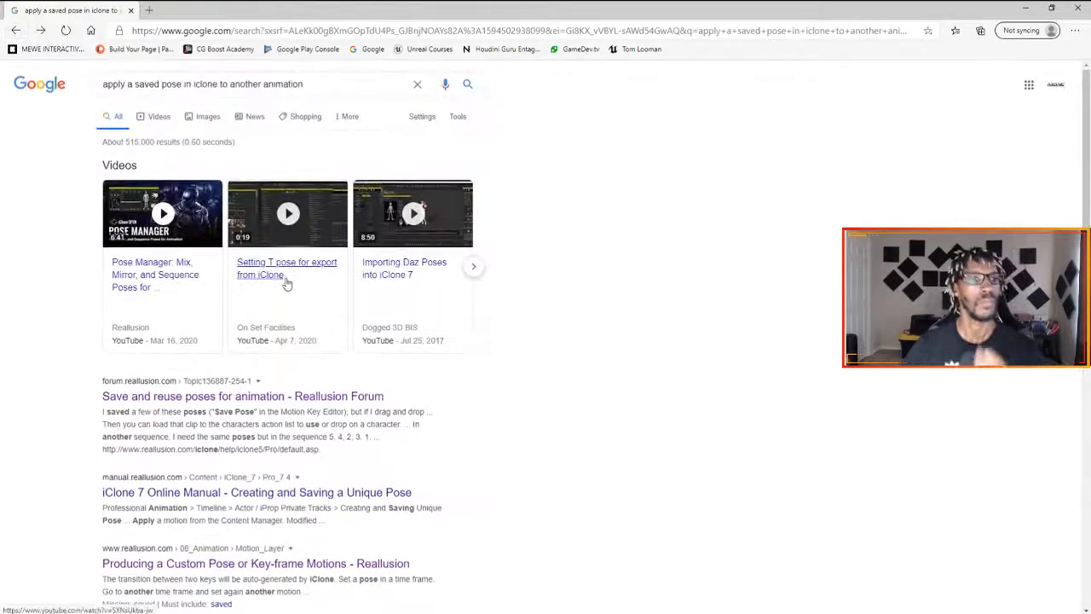
{"action": "left_click", "coordinate": [189, 237]}
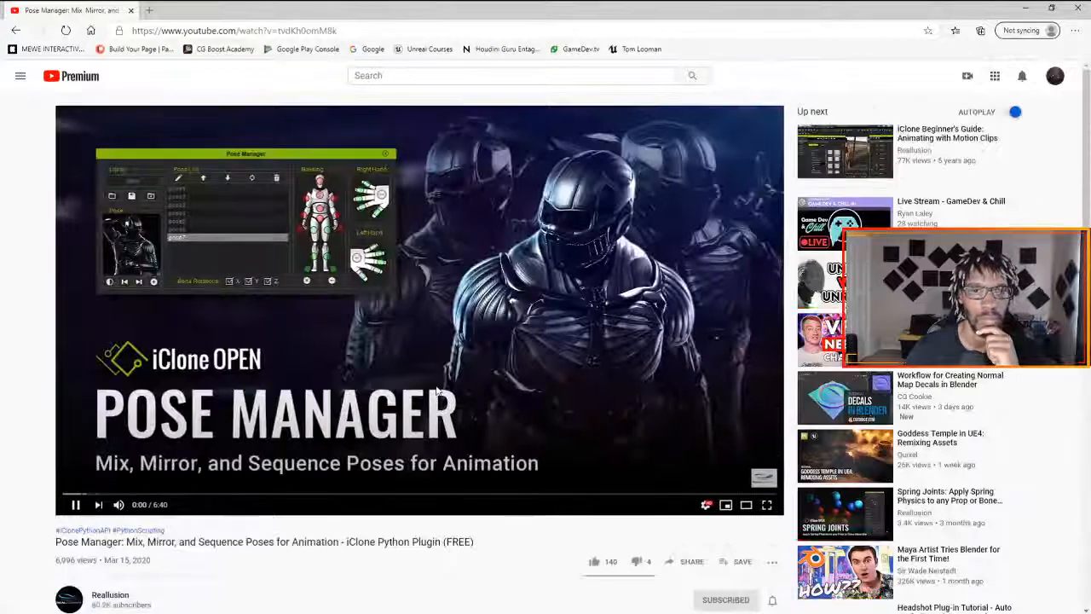
{"action": "scroll", "coordinate": [278, 473], "scroll_direction": "down", "scroll_amount": 1}
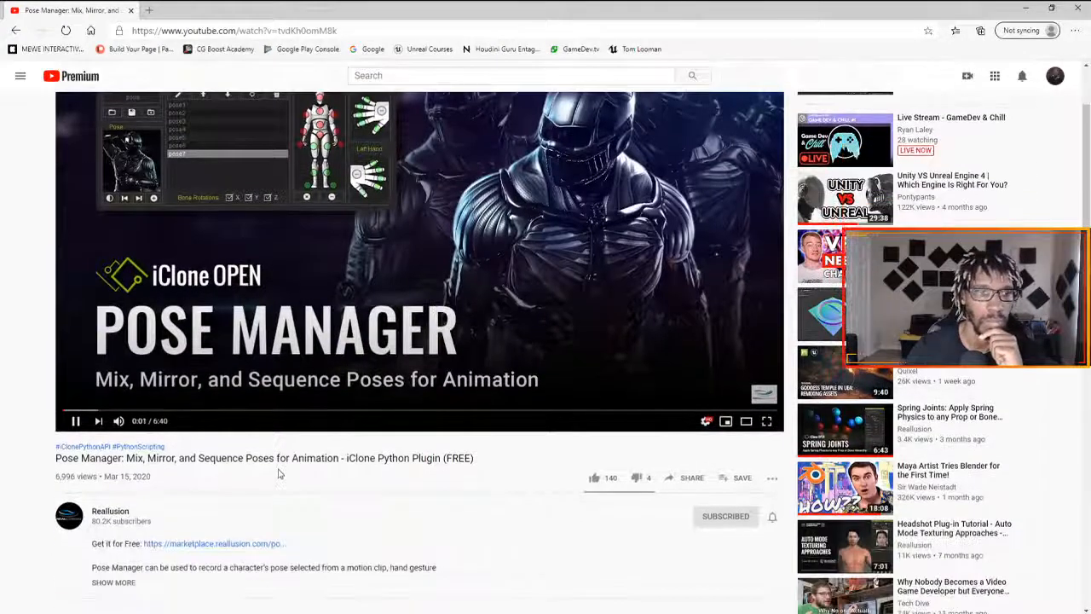
- Mute the Pose Manager video and watch its opening demonstration of adding poses to the list
{"action": "left_click", "coordinate": [118, 421]}
{"action": "scroll", "coordinate": [284, 449], "scroll_direction": "up", "scroll_amount": 1}
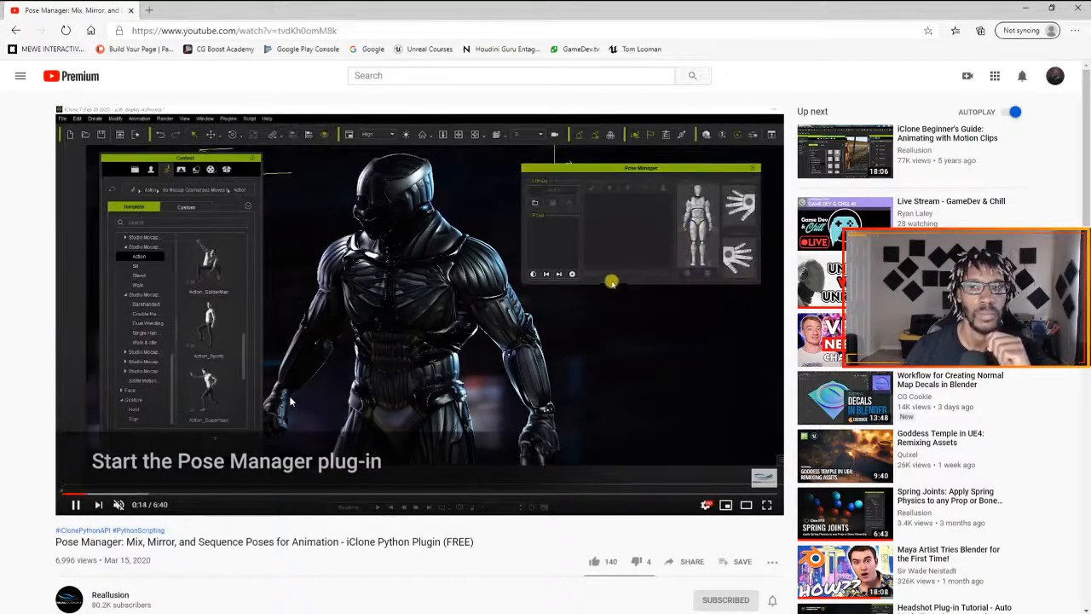
- Open the Google home page in a new browser tab
{"action": "left_click", "coordinate": [149, 10]}
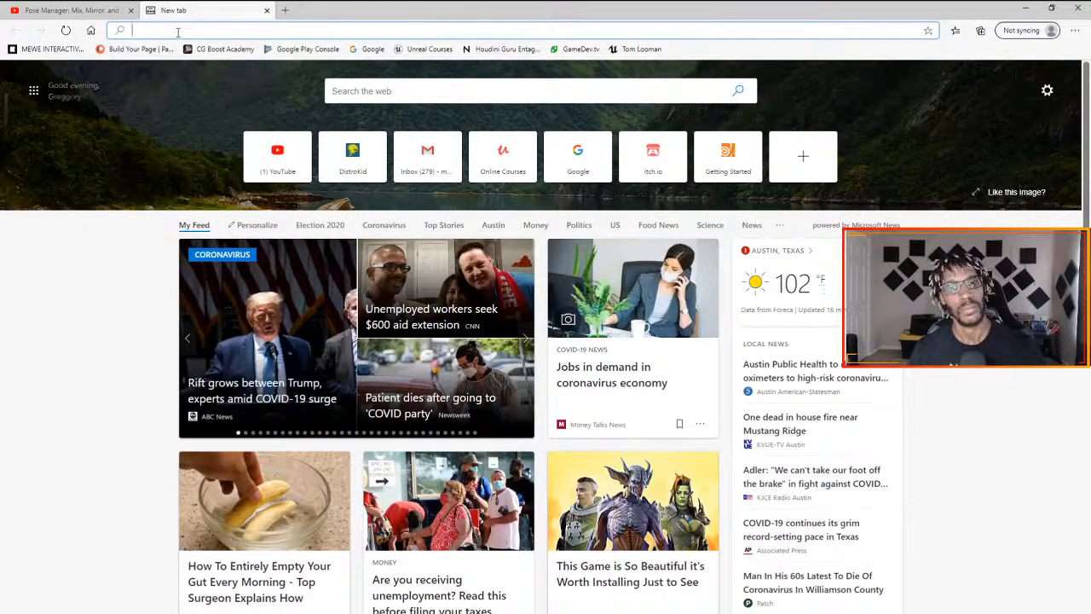
{"action": "type", "text": "google.com"}
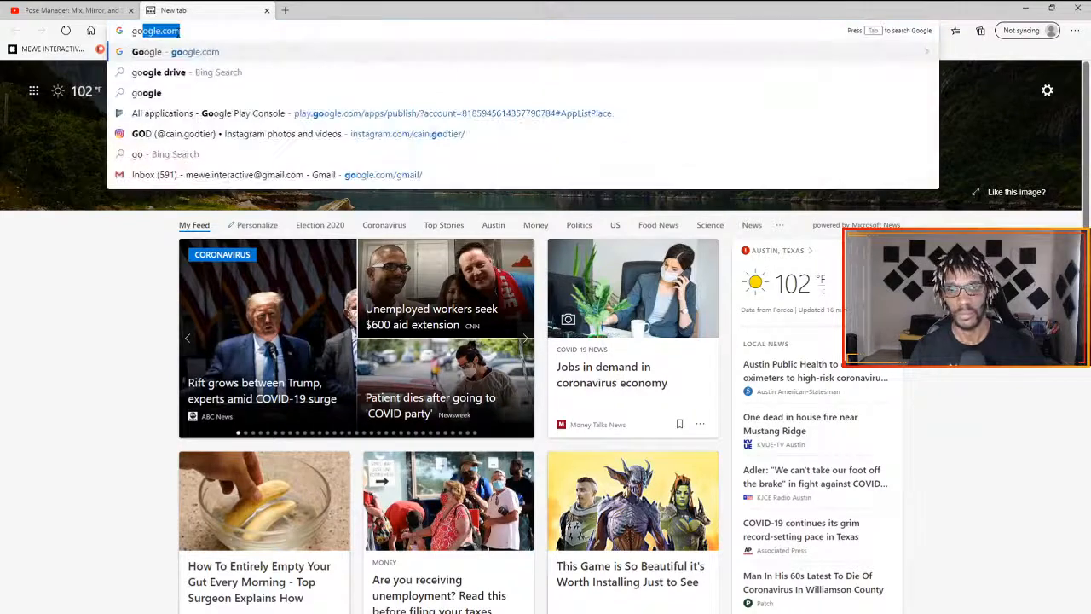
{"action": "key", "text": "Return"}
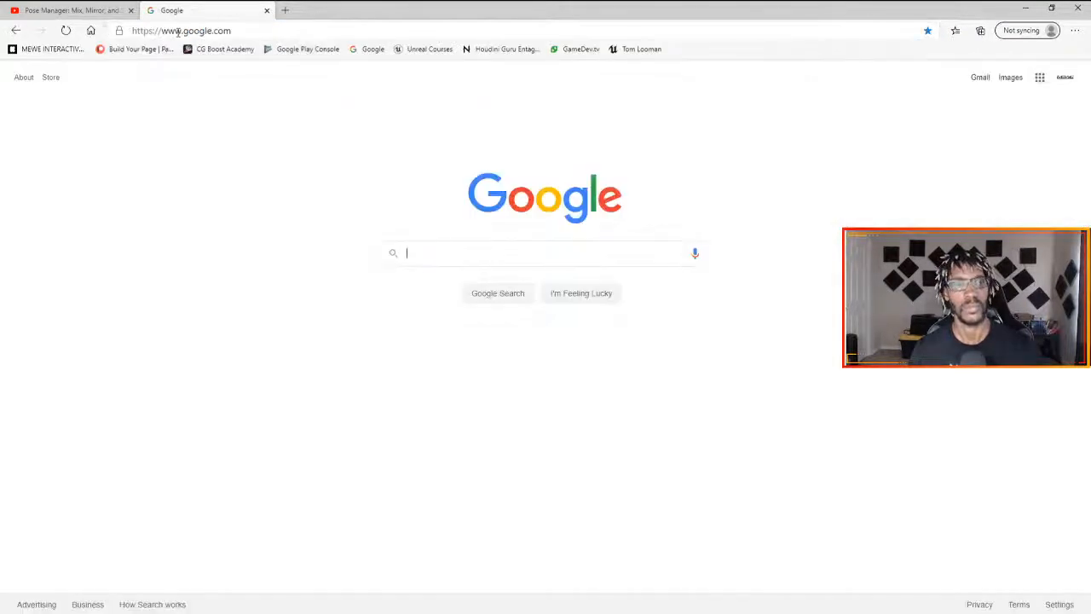
{"action": "type", "text": "save a pose "}
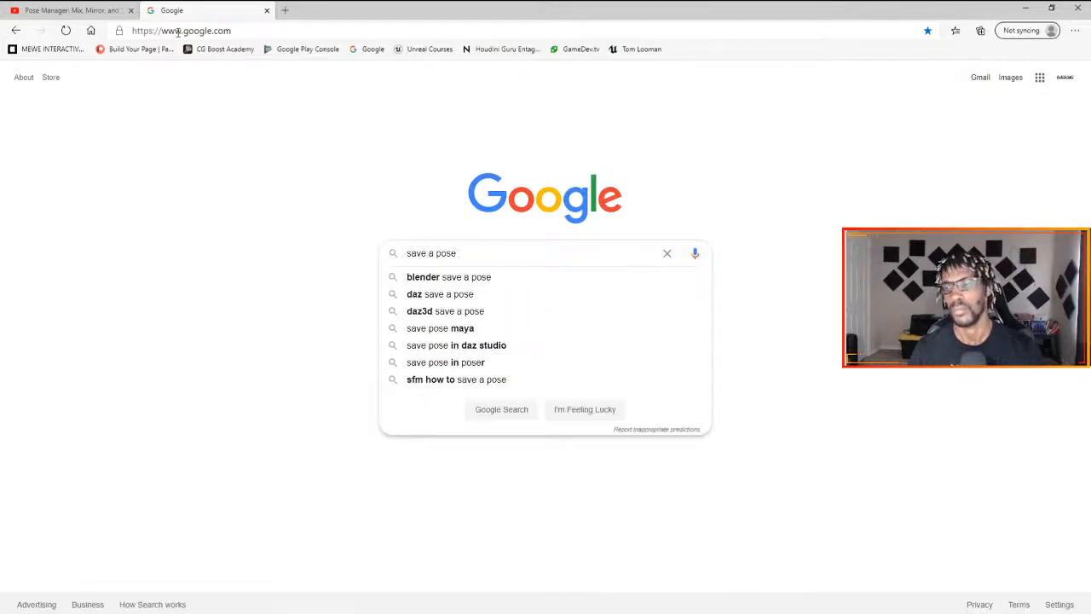
{"action": "type", "text": "to u"}
{"action": "key", "text": "BackSpace"}
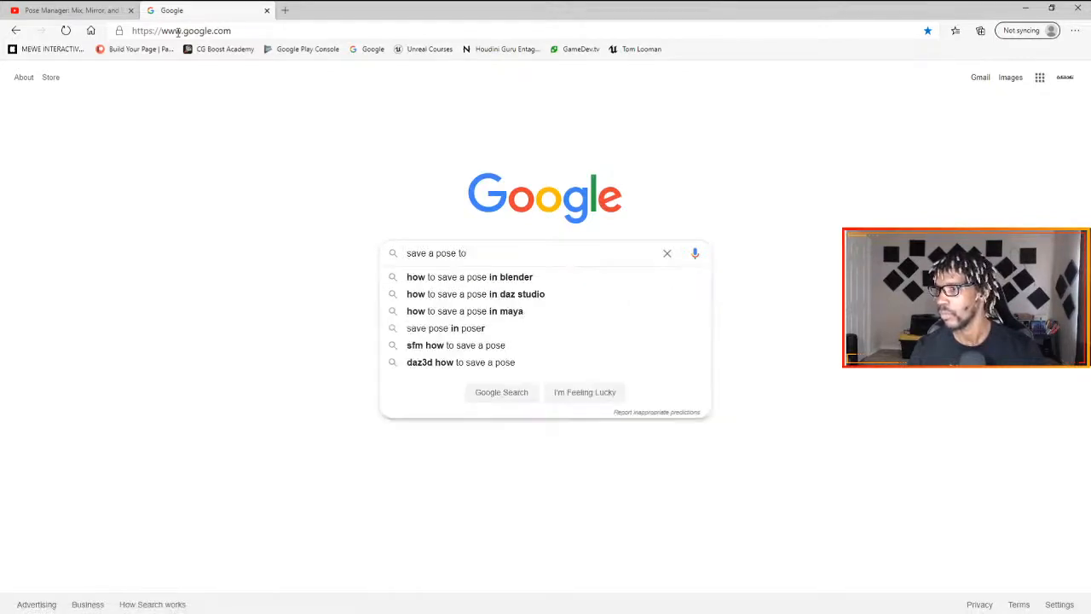
{"action": "key", "text": "BackSpace"}
{"action": "key", "text": "BackSpace"}
{"action": "key", "text": "BackSpace"}
{"action": "key", "text": "BackSpace"}
{"action": "key", "text": "BackSpace"}
{"action": "key", "text": "BackSpace"}
{"action": "key", "text": "BackSpace"}
{"action": "key", "text": "BackSpace"}
{"action": "key", "text": "BackSpace"}
{"action": "key", "text": "BackSpace"}
{"action": "key", "text": "BackSpace"}
{"action": "key", "text": "BackSpace"}
{"action": "key", "text": "BackSpace"}
{"action": "key", "text": "BackSpace"}
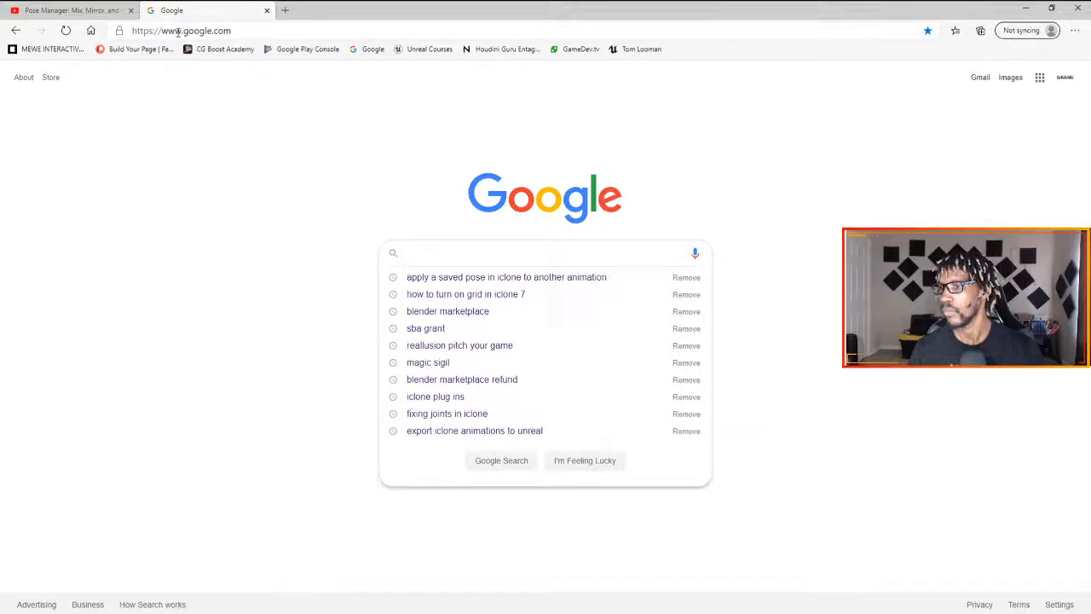
- Search Google for "use a pose in timeline with animation iclone"
{"action": "type", "text": "use a po"}
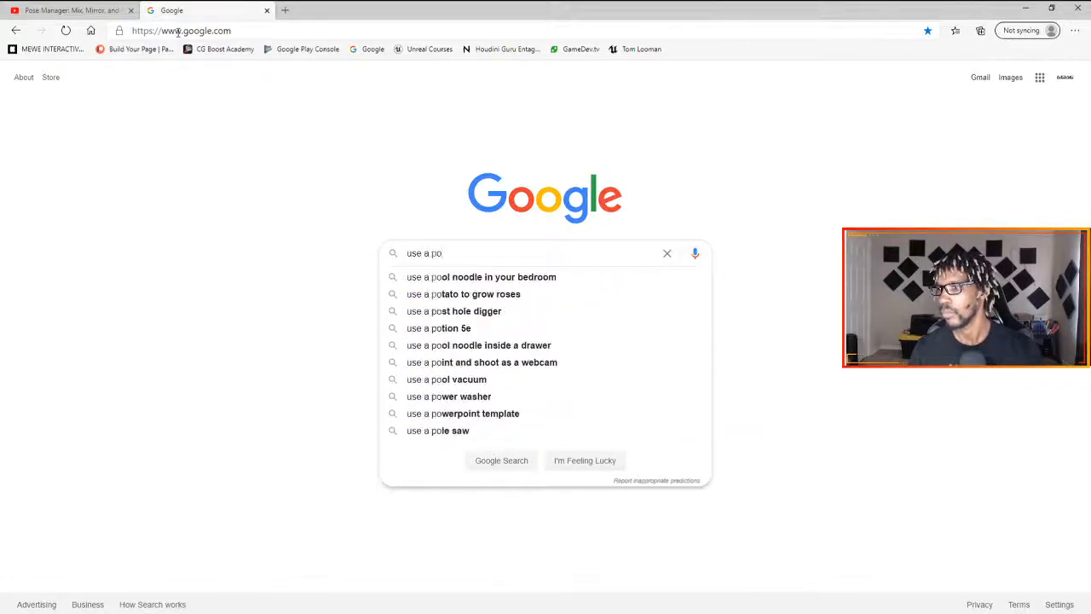
{"action": "type", "text": "se in"}
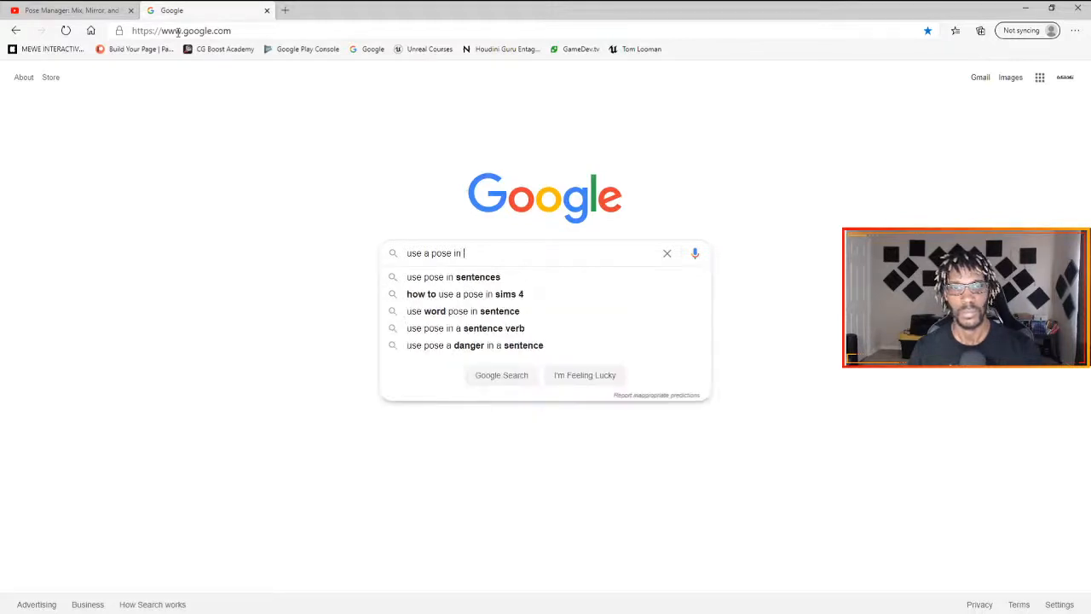
{"action": "type", "text": "timeline w"}
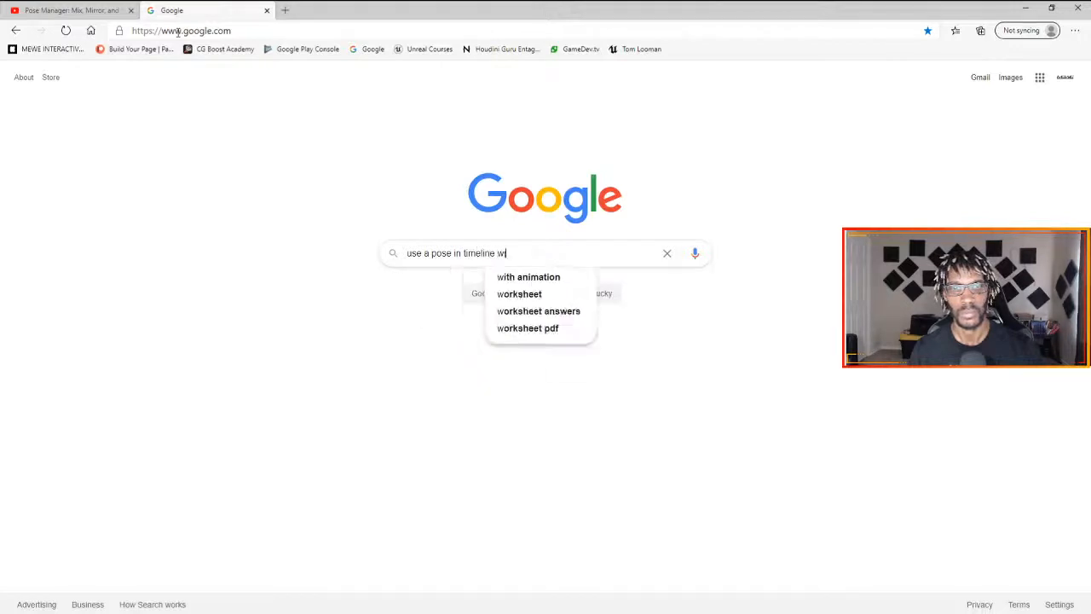
{"action": "type", "text": "ith "}
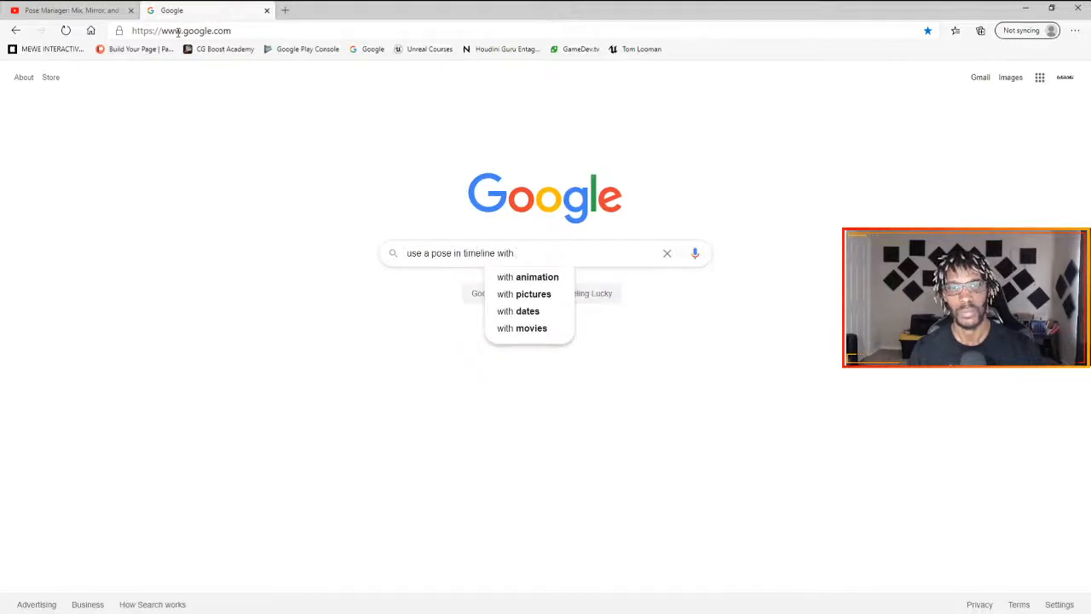
{"action": "type", "text": "animation"}
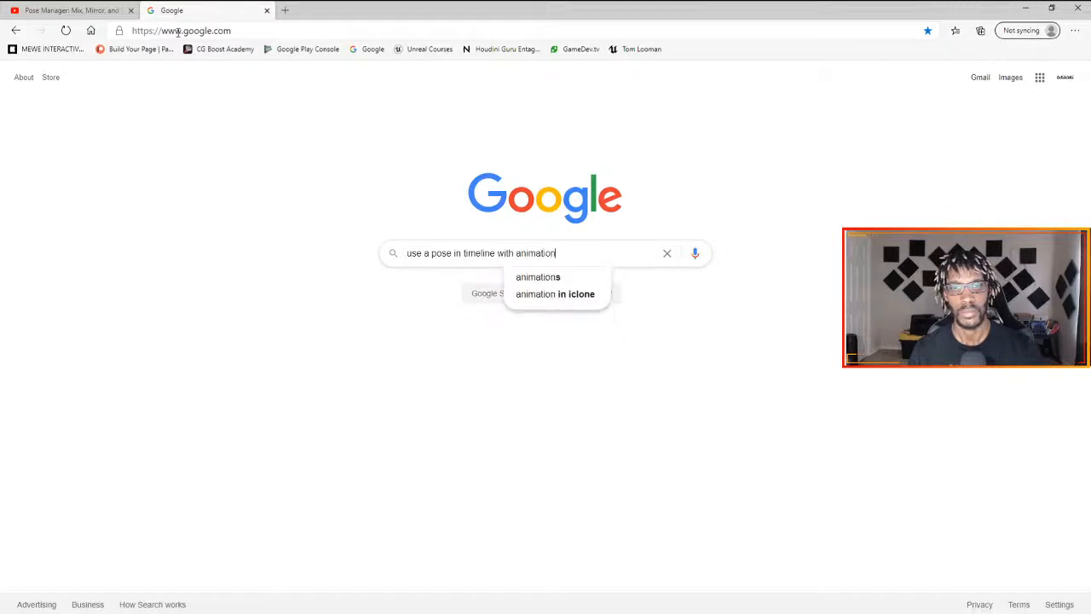
{"action": "type", "text": " iclobne"}
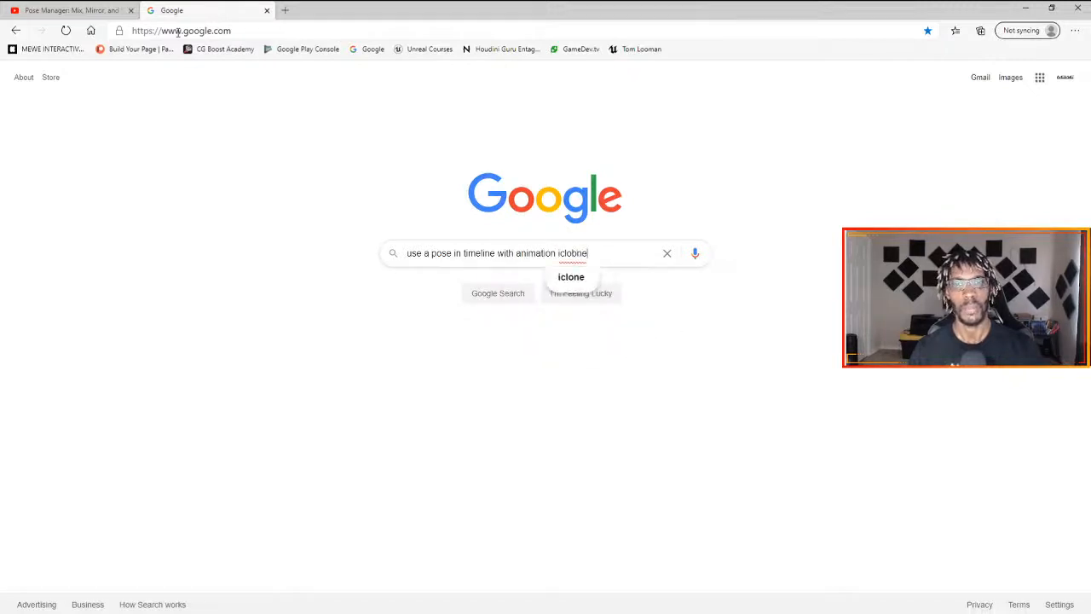
{"action": "key", "text": "BackSpace"}
{"action": "key", "text": "Return"}
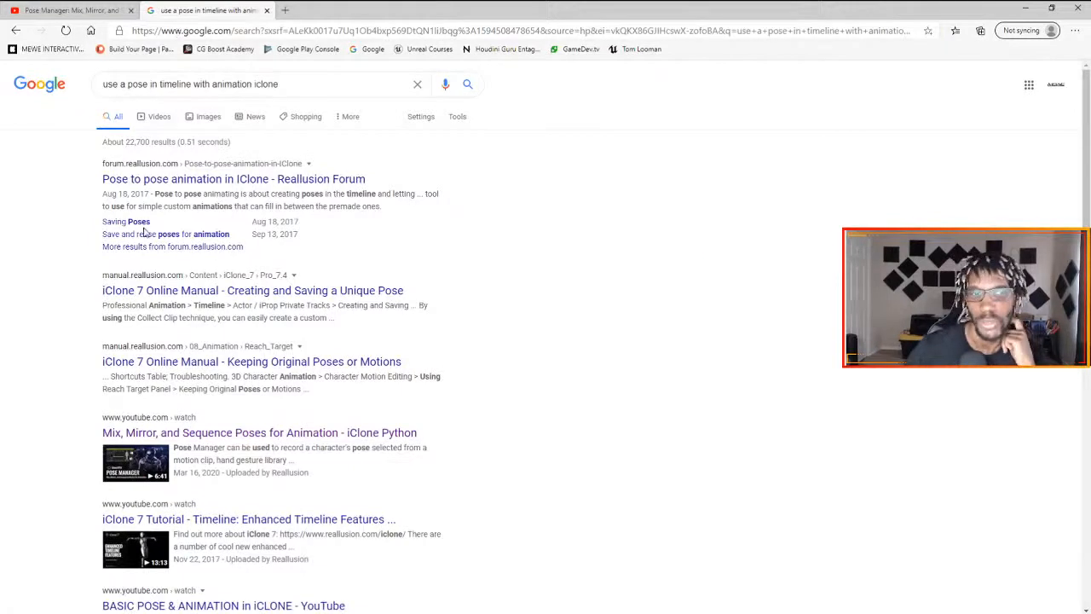
- Read the "Pose to pose animation in IClone" forum thread and follow its link to the recommended tutorial post
{"action": "left_click", "coordinate": [186, 180]}
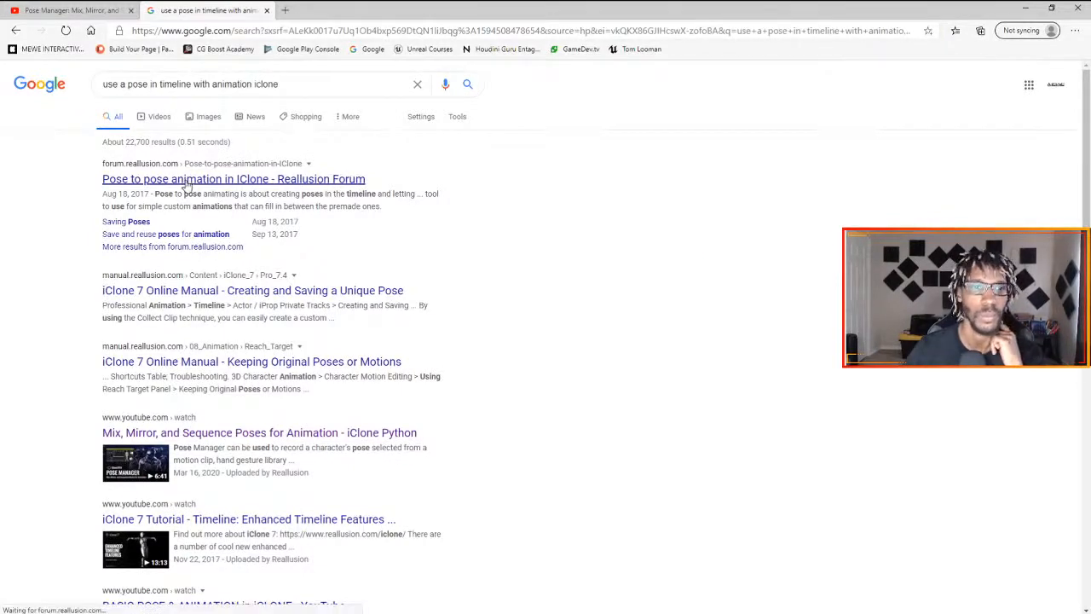
{"action": "scroll", "coordinate": [226, 341], "scroll_direction": "down", "scroll_amount": 1}
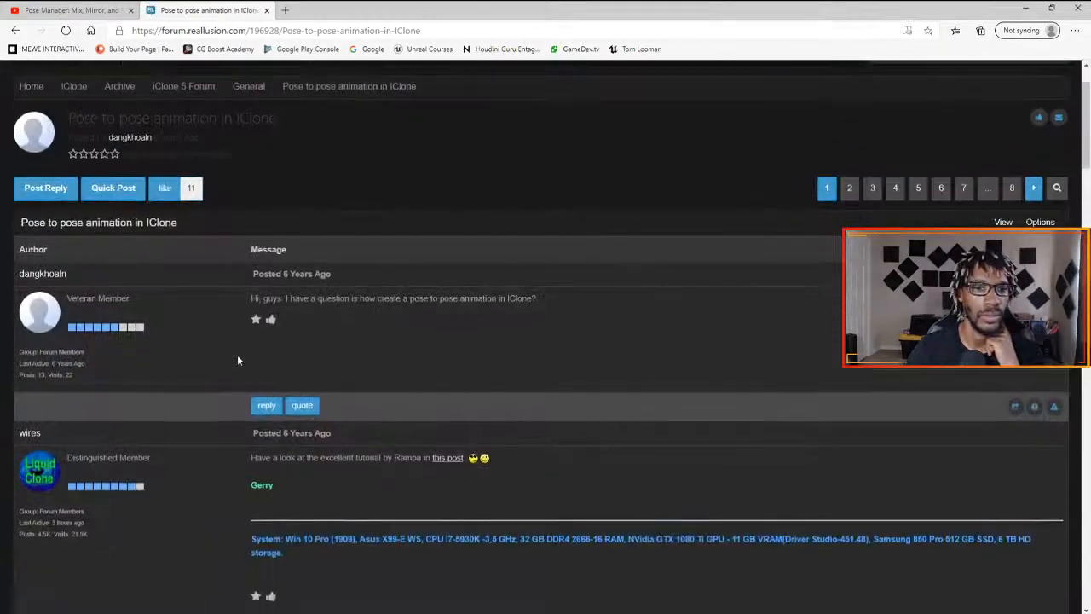
{"action": "scroll", "coordinate": [238, 360], "scroll_direction": "down", "scroll_amount": 1}
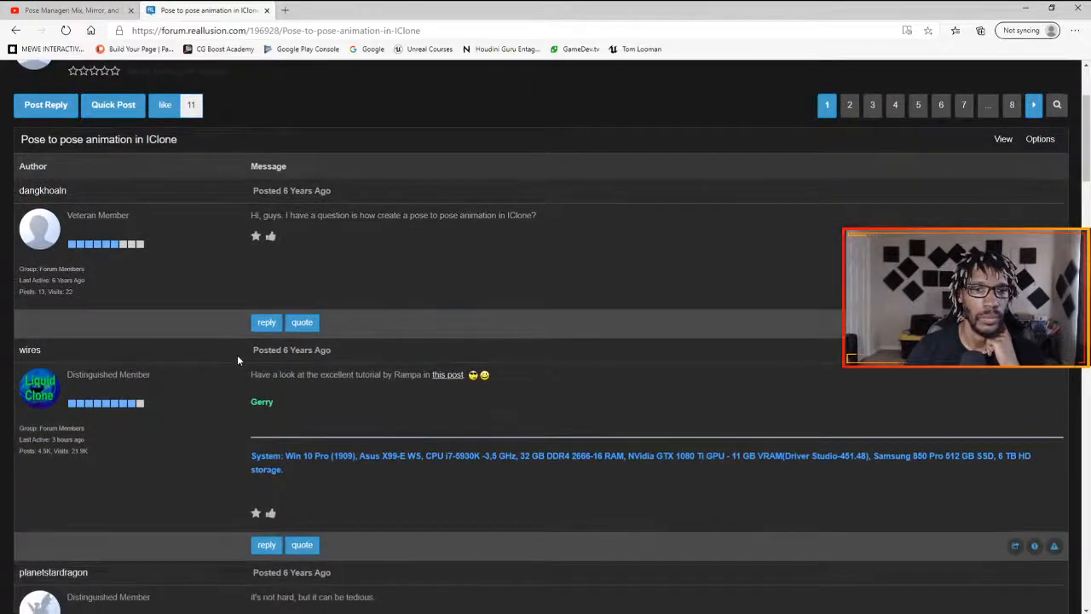
{"action": "scroll", "coordinate": [238, 360], "scroll_direction": "down", "scroll_amount": 1}
{"action": "left_click", "coordinate": [435, 294]}
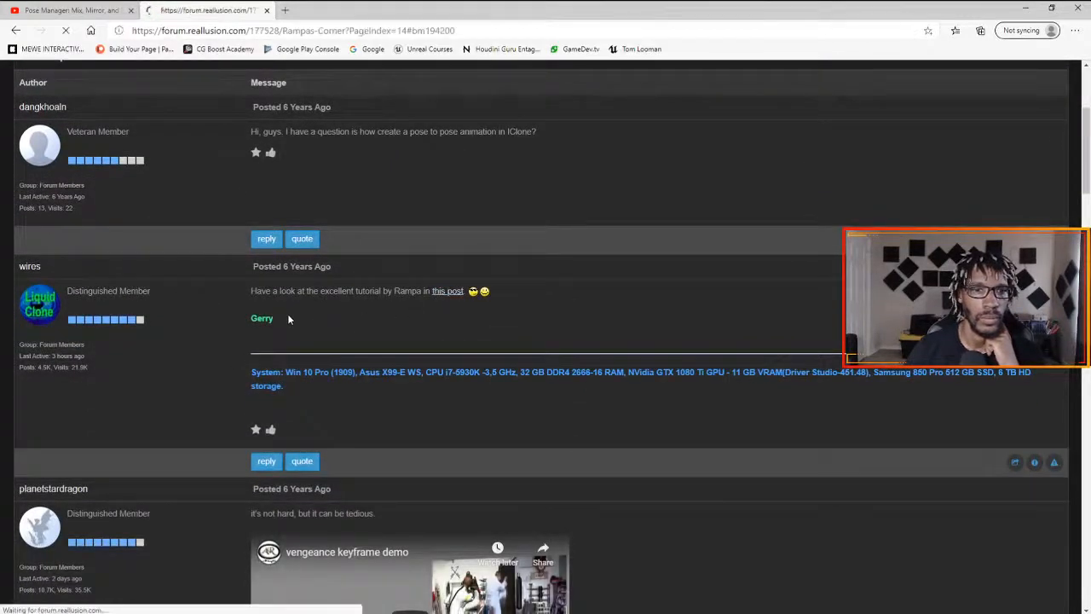
- Try to play the embedded tutorial on stringing motions together, also on YouTube, and return to the Google results
{"action": "scroll", "coordinate": [341, 337], "scroll_direction": "up", "scroll_amount": 1}
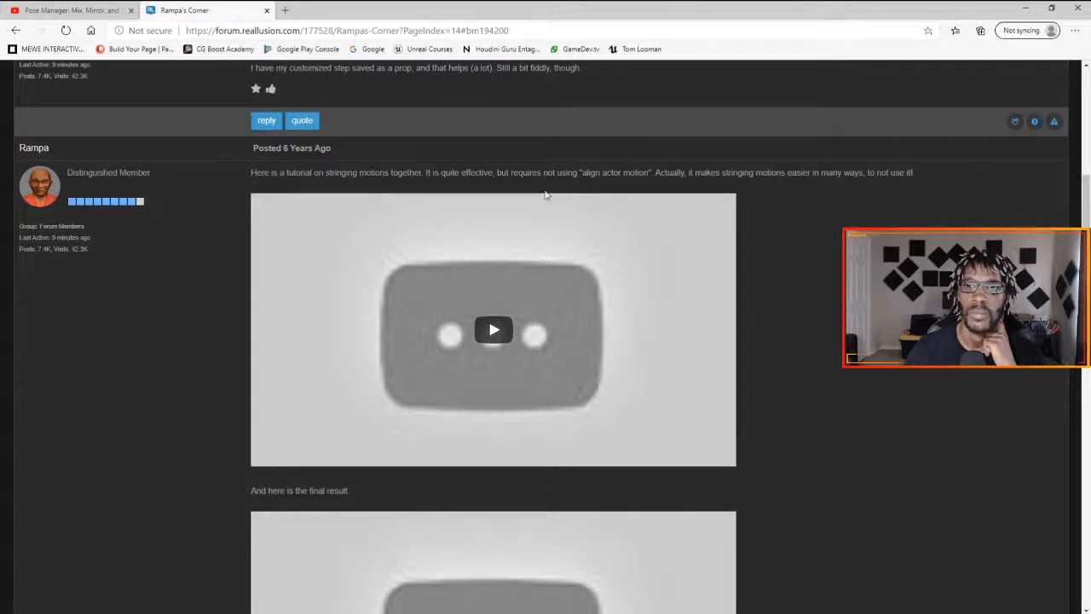
{"action": "left_click", "coordinate": [486, 332]}
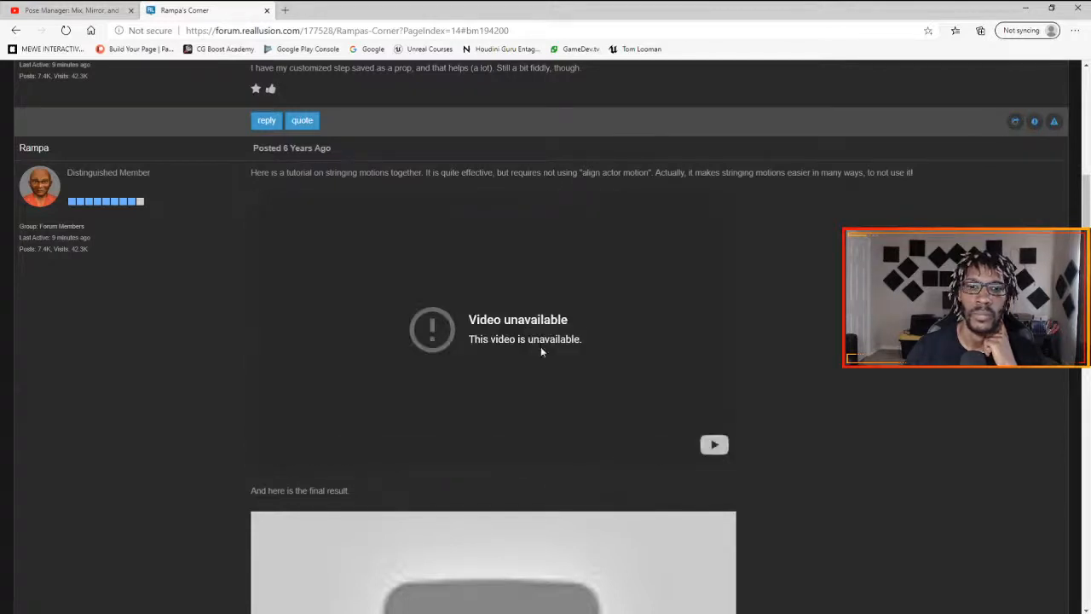
{"action": "left_click", "coordinate": [714, 446]}
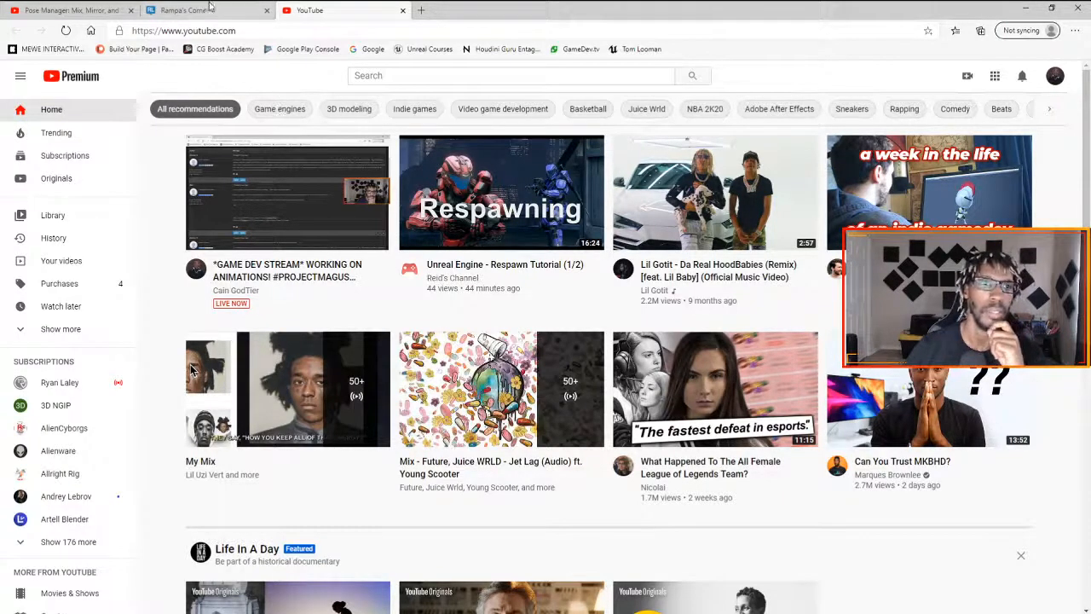
{"action": "left_click", "coordinate": [403, 11]}
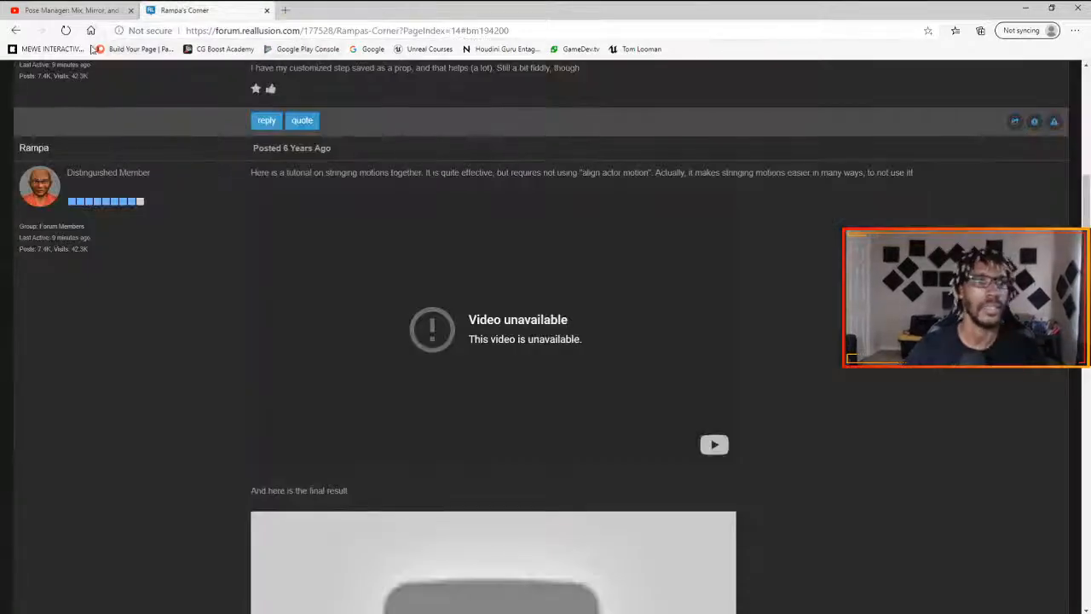
{"action": "left_click", "coordinate": [17, 31]}
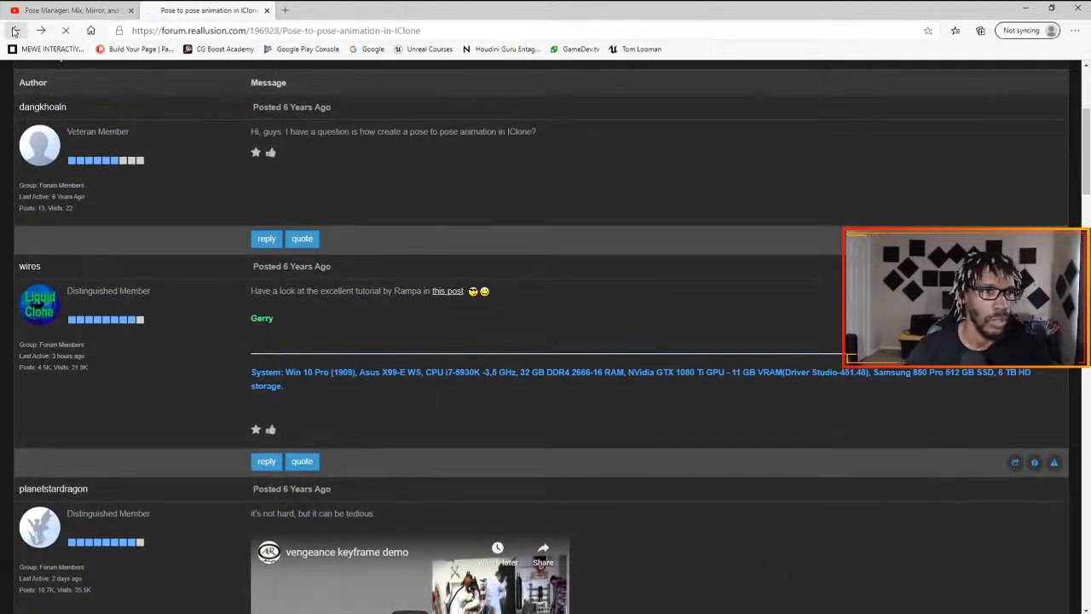
{"action": "left_click", "coordinate": [16, 31]}
- Look through the remaining search results, then close the browser to return to the FP_Animation project in iClone 7
{"action": "scroll", "coordinate": [341, 311], "scroll_direction": "down", "scroll_amount": 4}
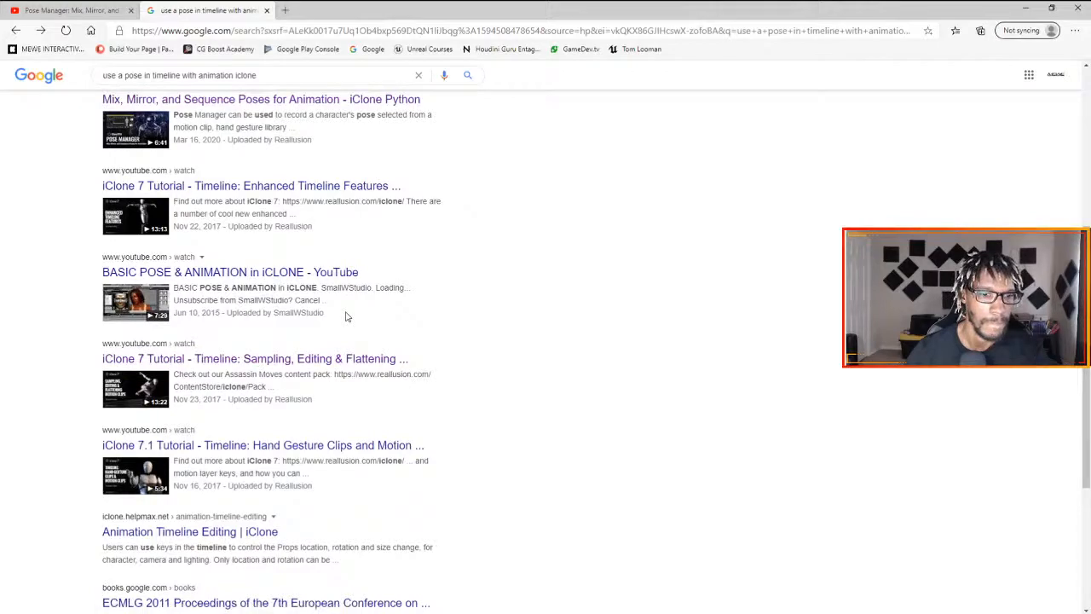
{"action": "scroll", "coordinate": [347, 316], "scroll_direction": "down", "scroll_amount": 3}
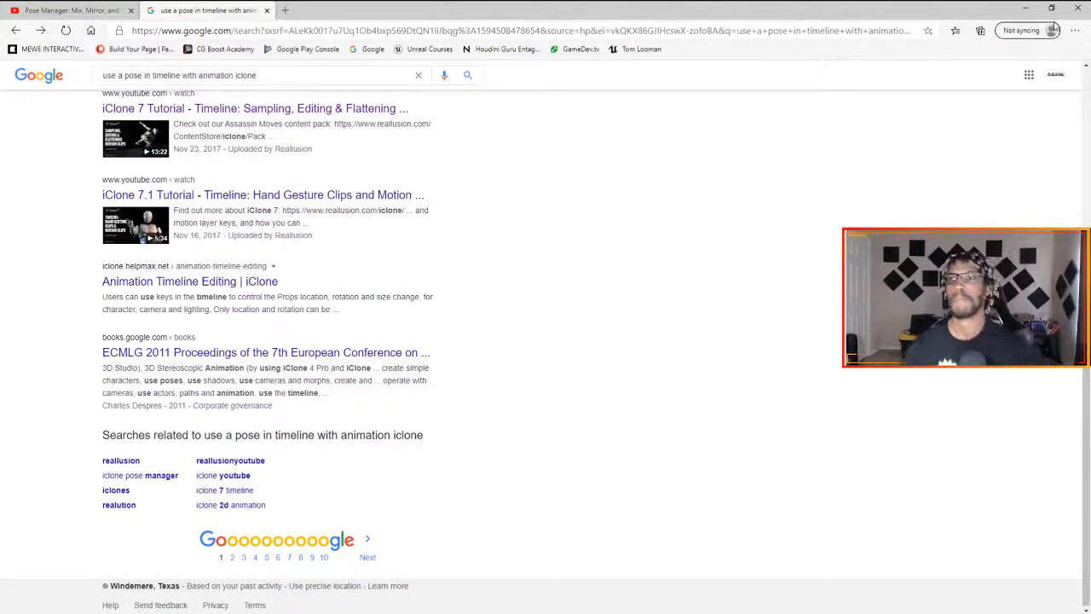
{"action": "left_click", "coordinate": [1075, 8]}
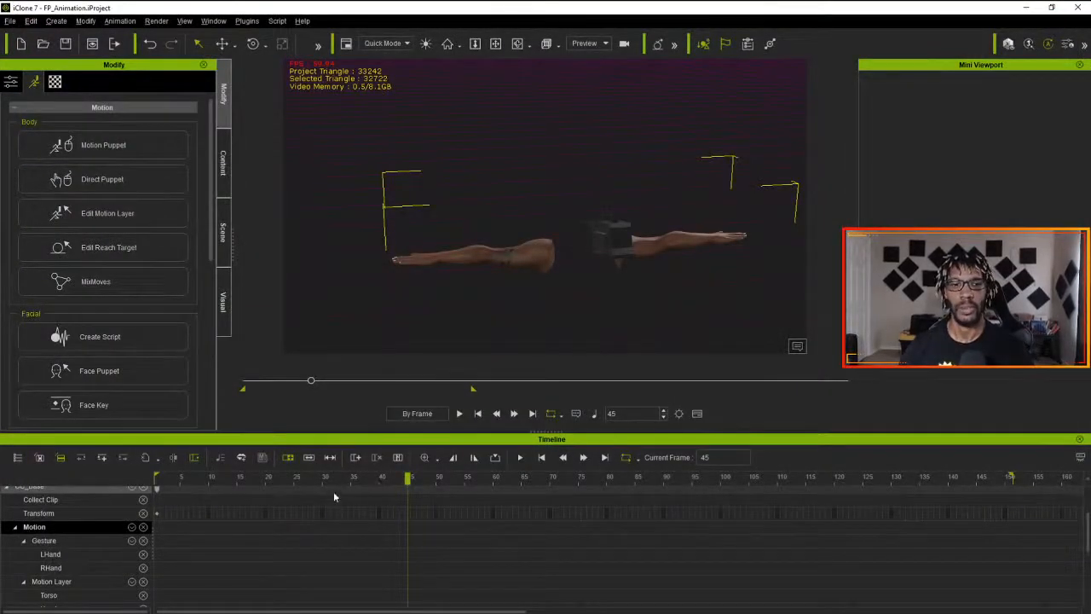
- Apply the custom ProjectMagus motion L_Beam_Start to the arms character at frame 1
{"action": "left_click_drag", "start_coordinate": [408, 477], "coordinate": [71, 485]}
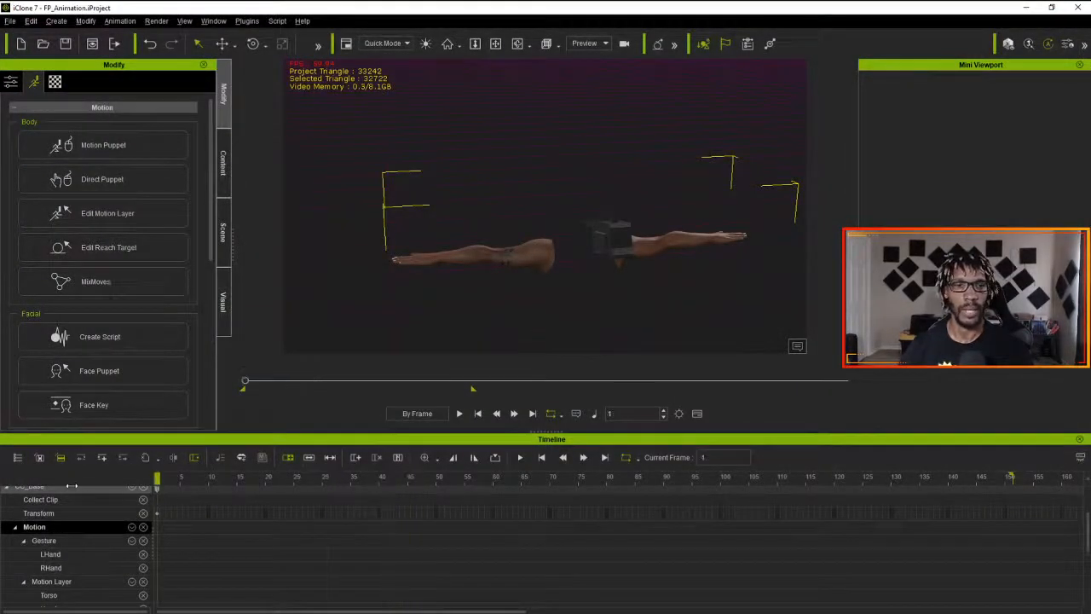
{"action": "left_click", "coordinate": [223, 161]}
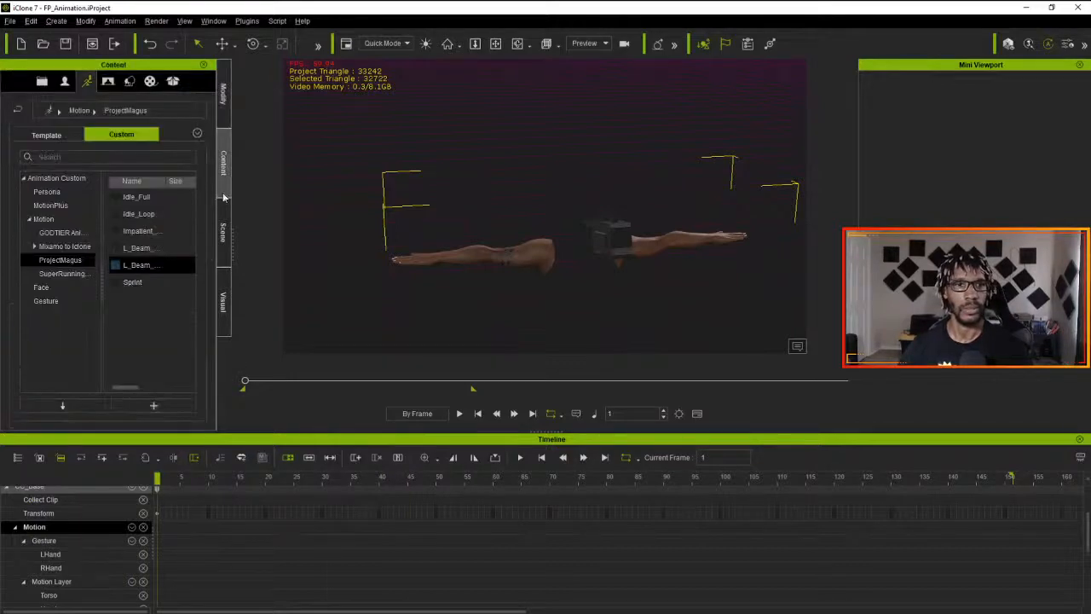
{"action": "left_click", "coordinate": [137, 265]}
{"action": "mouse_move", "coordinate": [136, 270]}
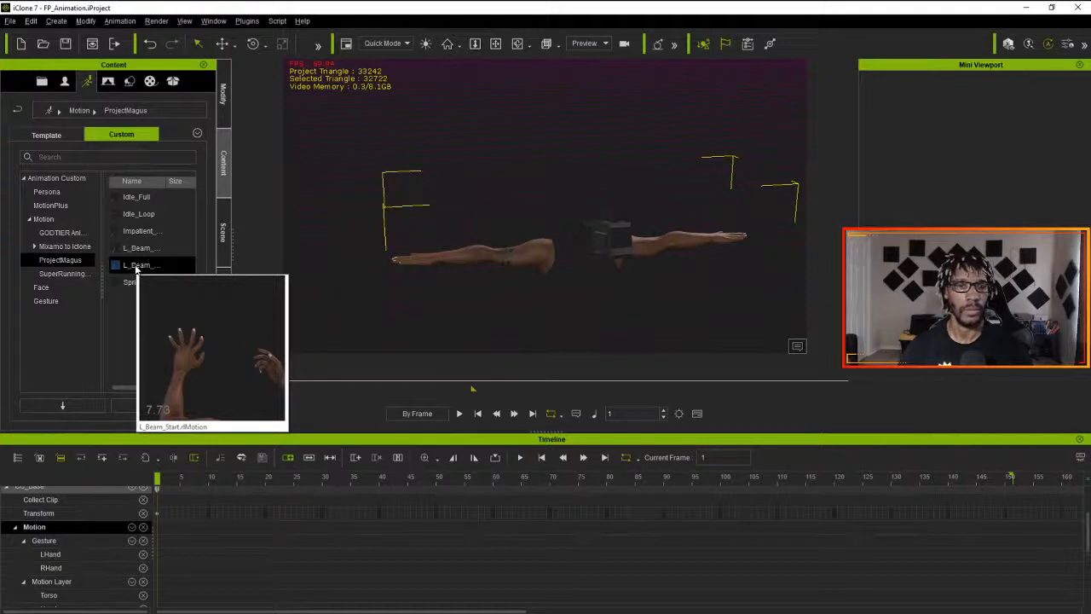
{"action": "left_click_drag", "start_coordinate": [137, 269], "coordinate": [316, 286]}
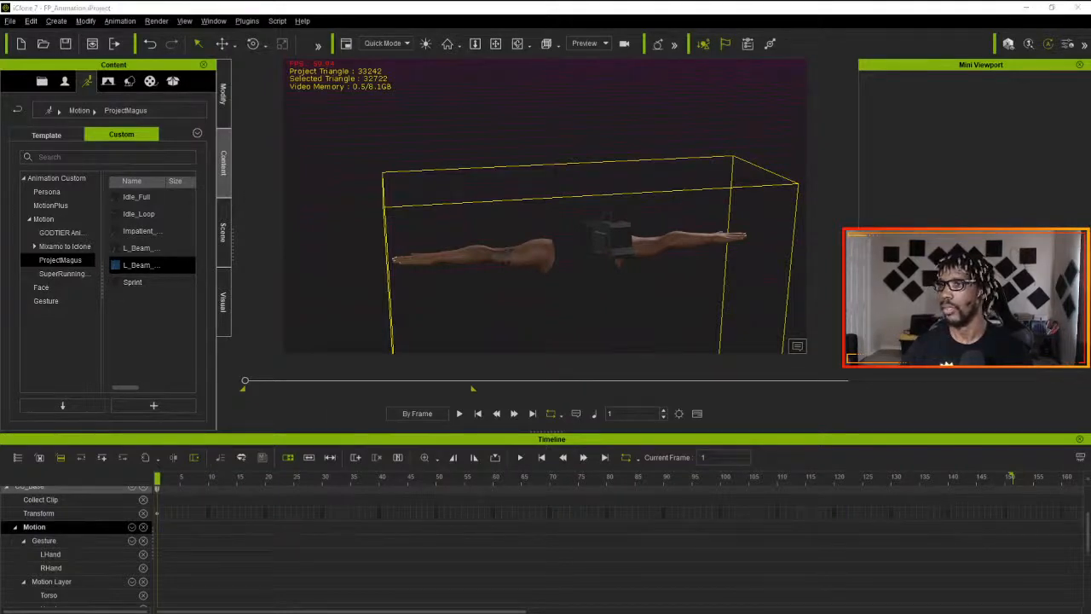
{"action": "left_click_drag", "start_coordinate": [141, 265], "coordinate": [503, 258]}
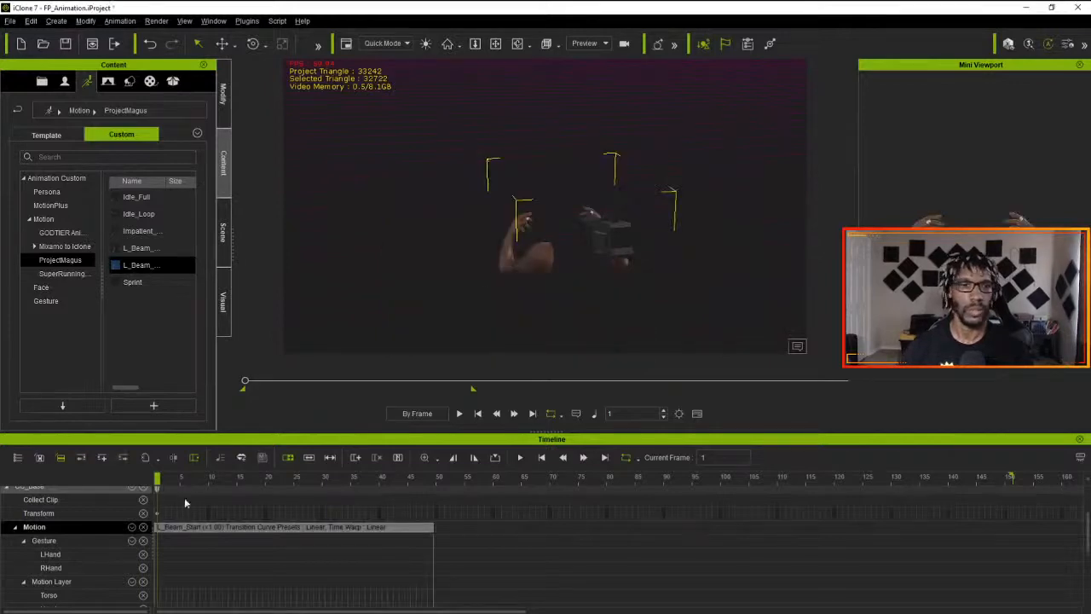
- Add the L_Beam_Loop motion to the character at frame 50 and play the combined animation from the start
{"action": "left_click", "coordinate": [436, 477]}
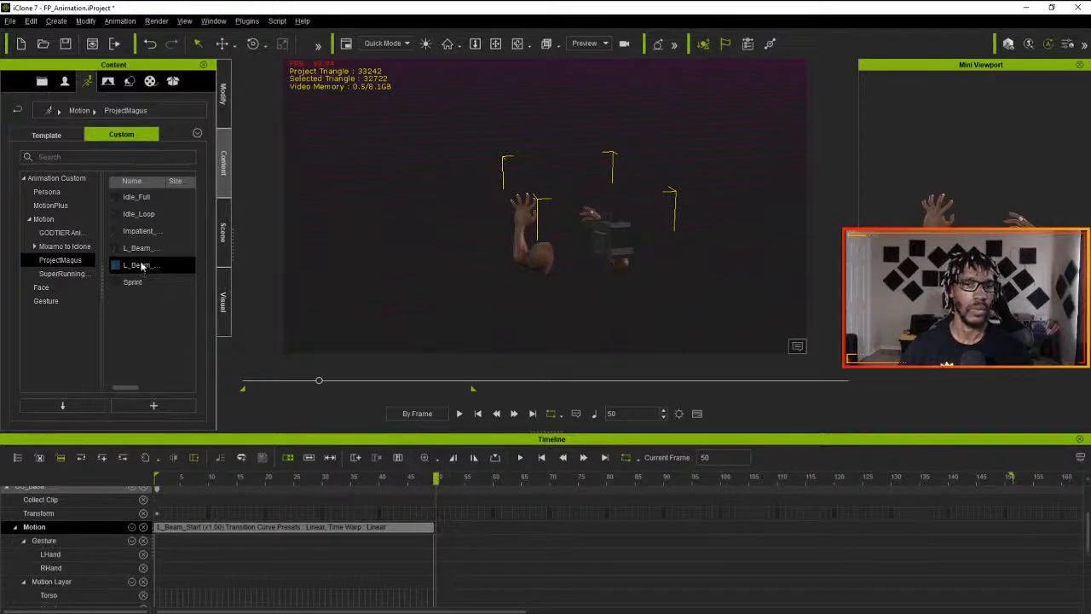
{"action": "left_click_drag", "start_coordinate": [138, 247], "coordinate": [541, 249]}
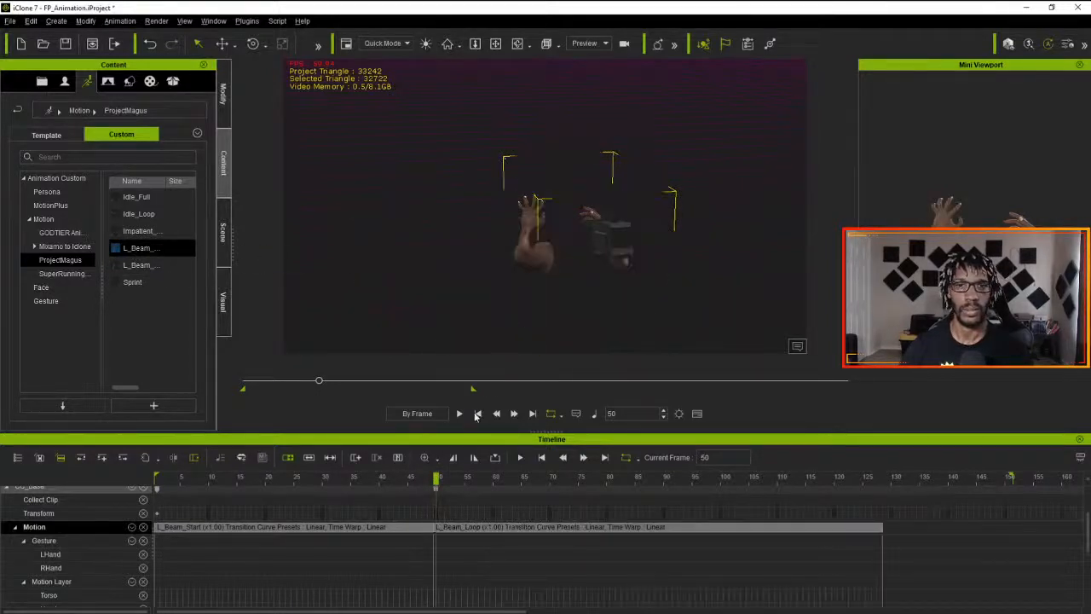
{"action": "left_click", "coordinate": [476, 414]}
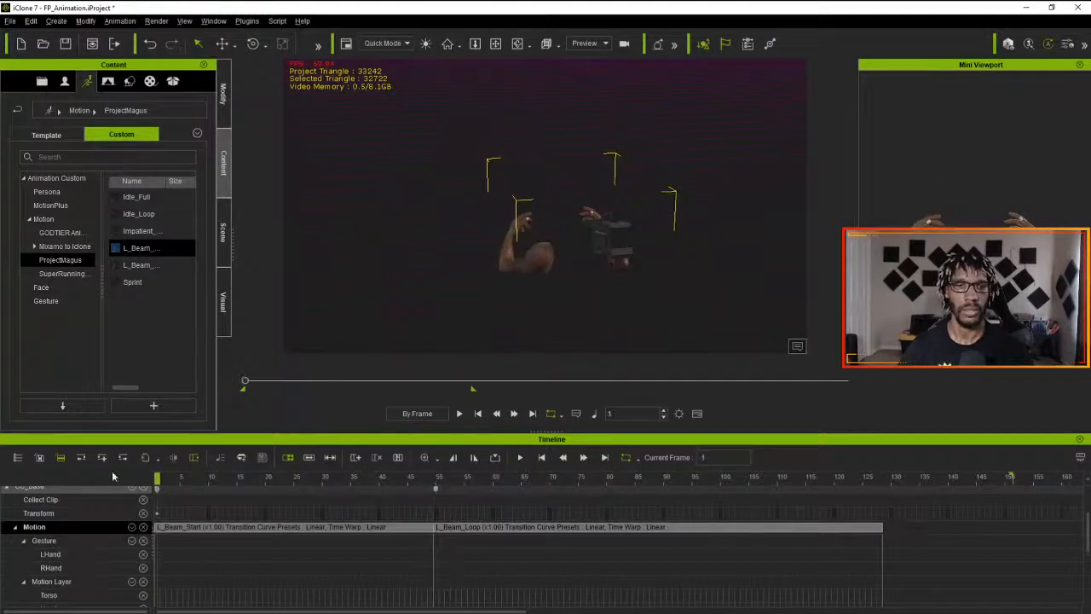
{"action": "key", "text": "space"}
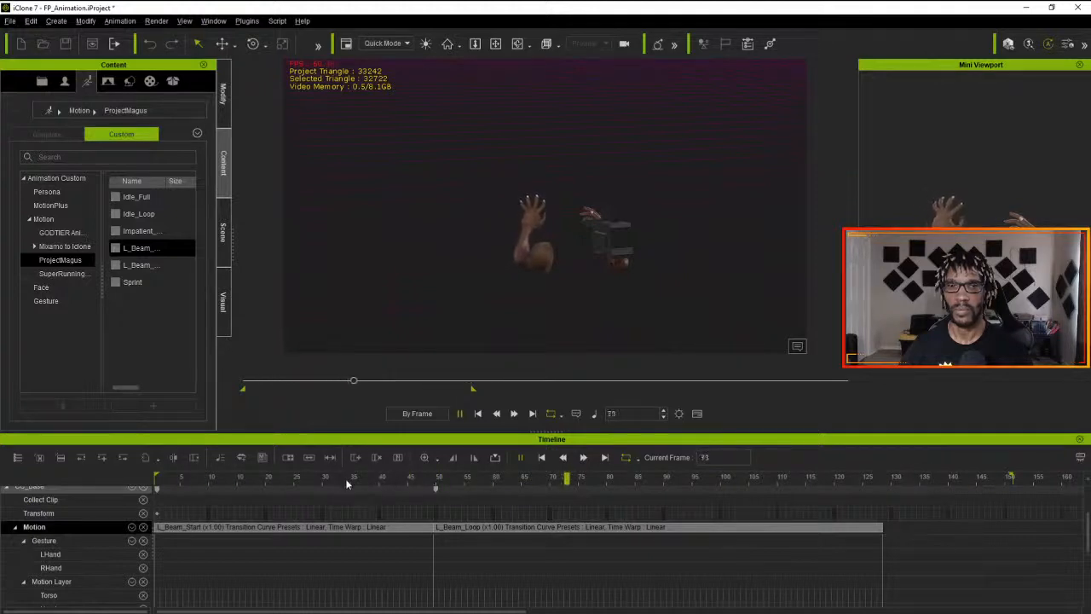
- Move the L_Beam_Loop clip earlier on the Motion track to about frame 34, overlapping the L_Beam_Start clip
{"action": "left_click", "coordinate": [158, 479]}
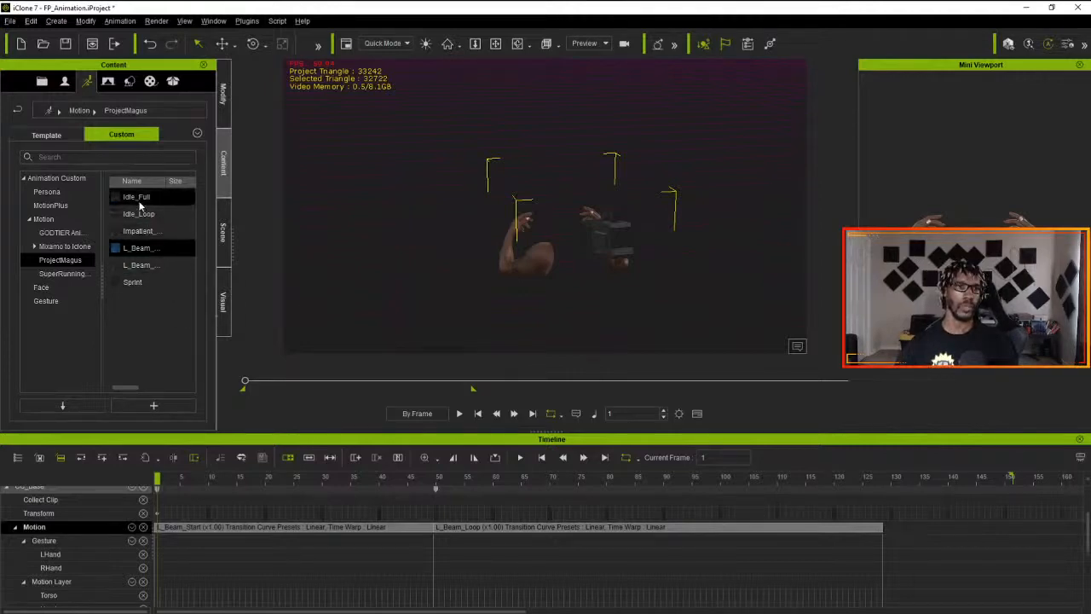
{"action": "mouse_move", "coordinate": [141, 206]}
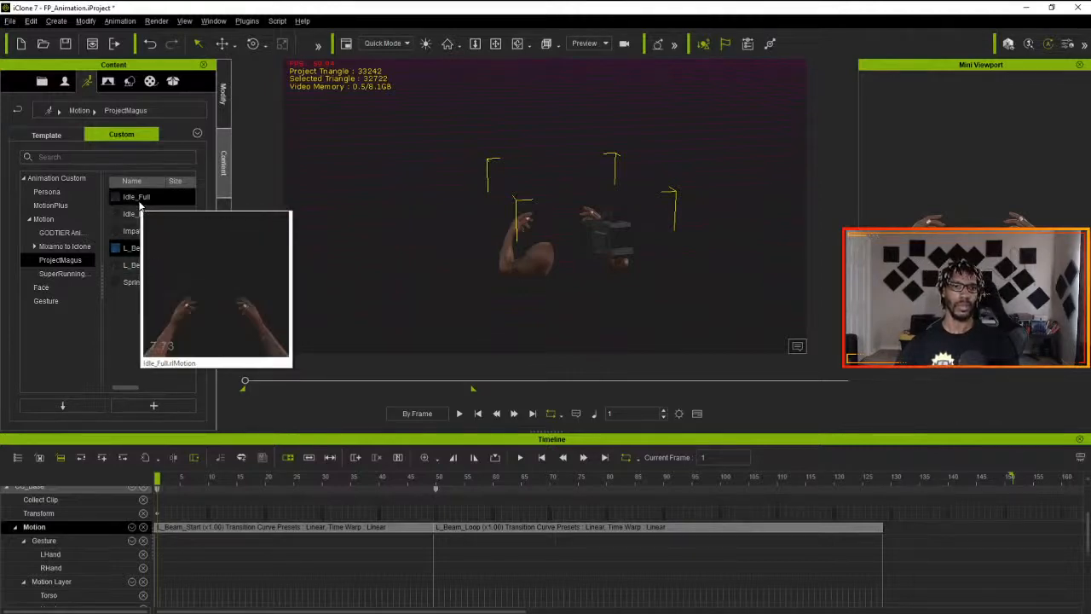
{"action": "left_click_drag", "start_coordinate": [200, 499], "coordinate": [405, 549]}
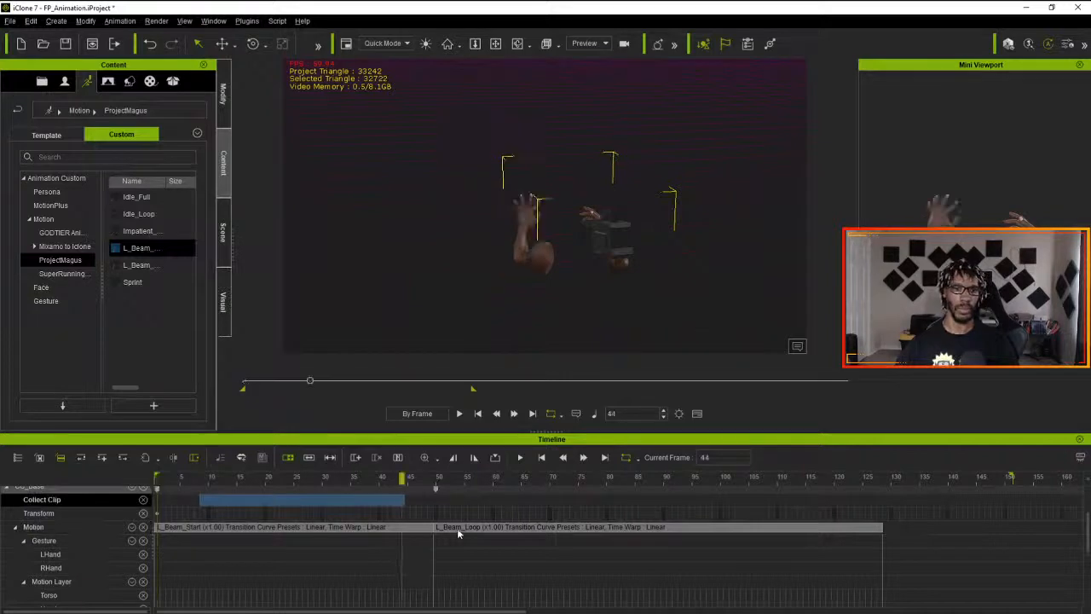
{"action": "left_click", "coordinate": [464, 537]}
{"action": "left_click_drag", "start_coordinate": [490, 529], "coordinate": [399, 529]}
{"action": "left_click", "coordinate": [414, 540]}
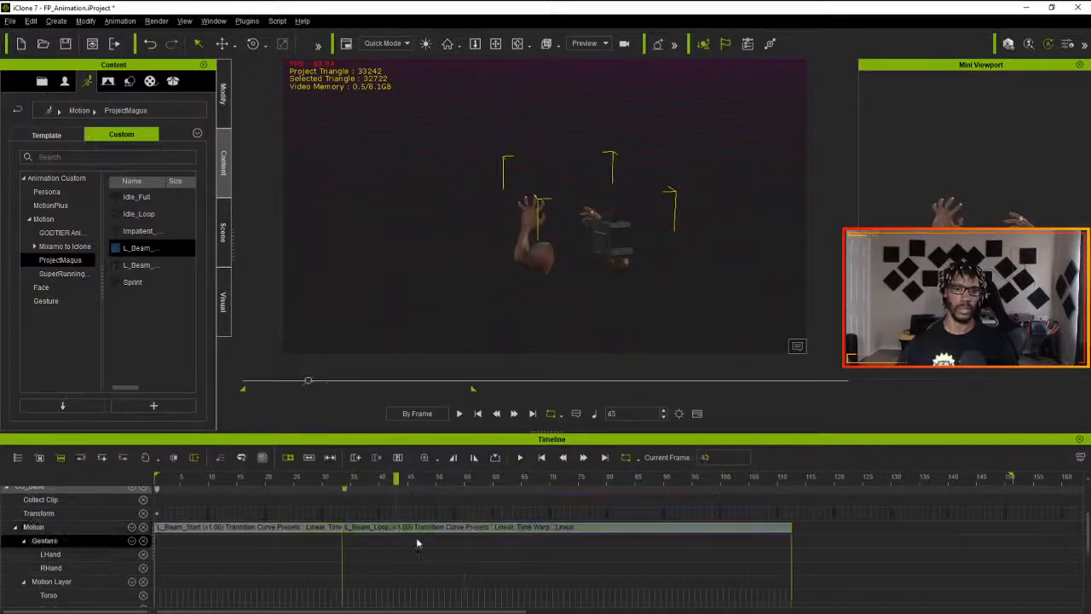
- Delete the L_Beam_Loop and L_Beam_Start clips from the character's Motion track
{"action": "right_click", "coordinate": [415, 542]}
{"action": "left_click", "coordinate": [364, 545]}
{"action": "left_click", "coordinate": [366, 530]}
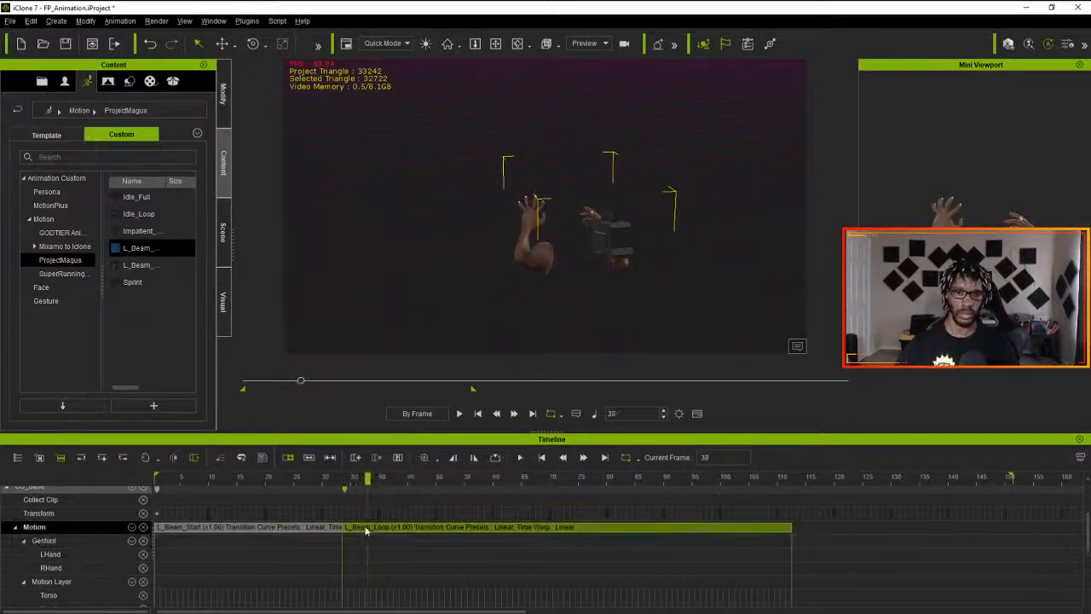
{"action": "key", "text": "Delete"}
{"action": "left_click", "coordinate": [299, 529]}
{"action": "key", "text": "Delete"}
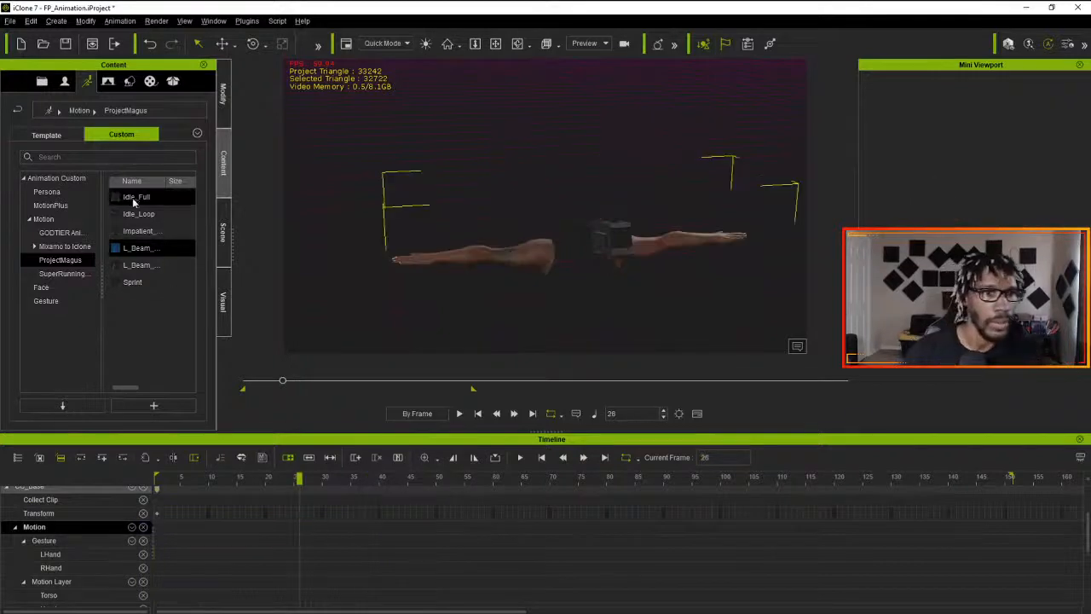
- Apply the Idle_Full motion to the arms character, move its clip to frame 1 and reduce it to a very short pose clip
{"action": "left_click_drag", "start_coordinate": [134, 202], "coordinate": [510, 271]}
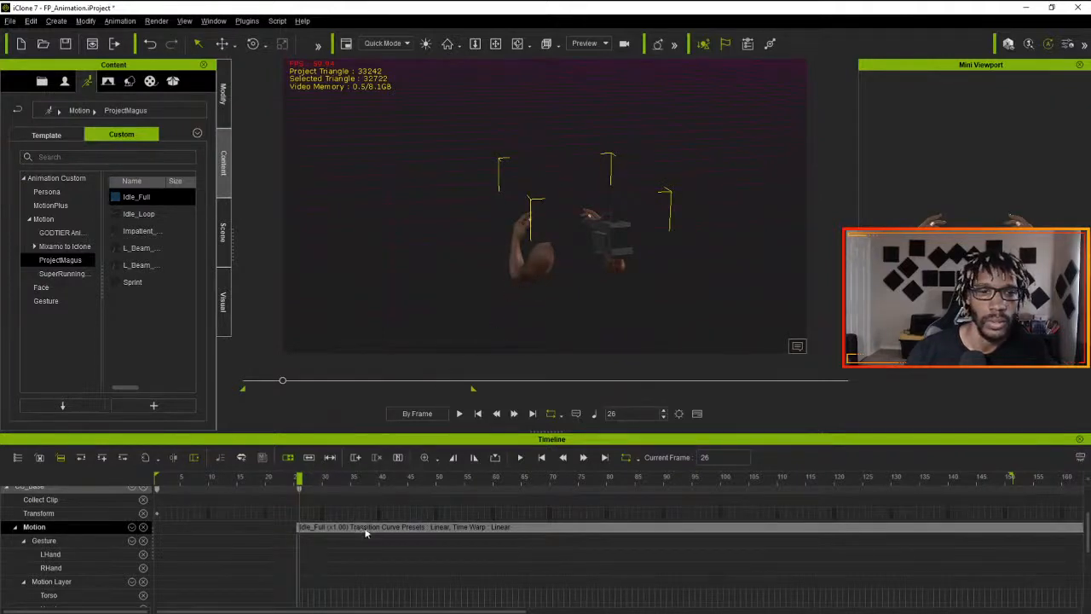
{"action": "left_click_drag", "start_coordinate": [356, 527], "coordinate": [191, 545]}
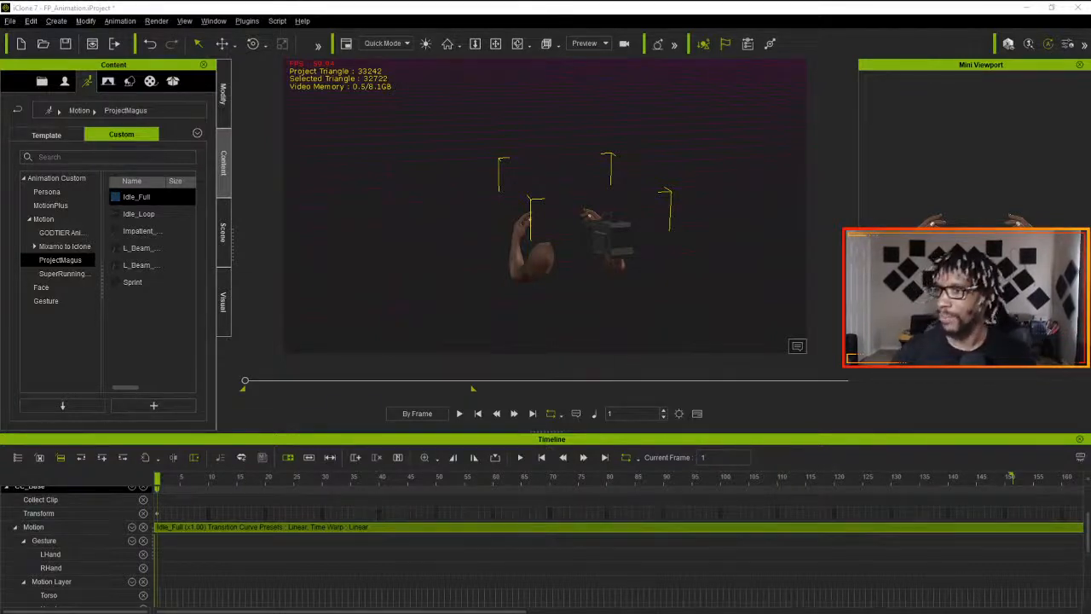
{"action": "key", "text": "ctrl+z"}
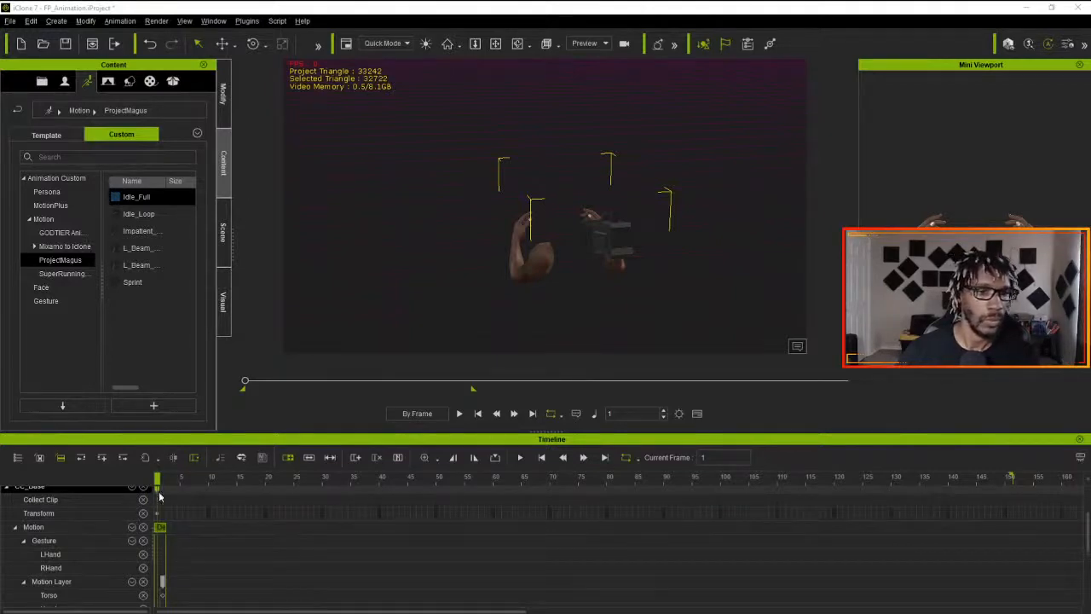
{"action": "scroll", "coordinate": [162, 582], "scroll_direction": "down", "scroll_amount": 1}
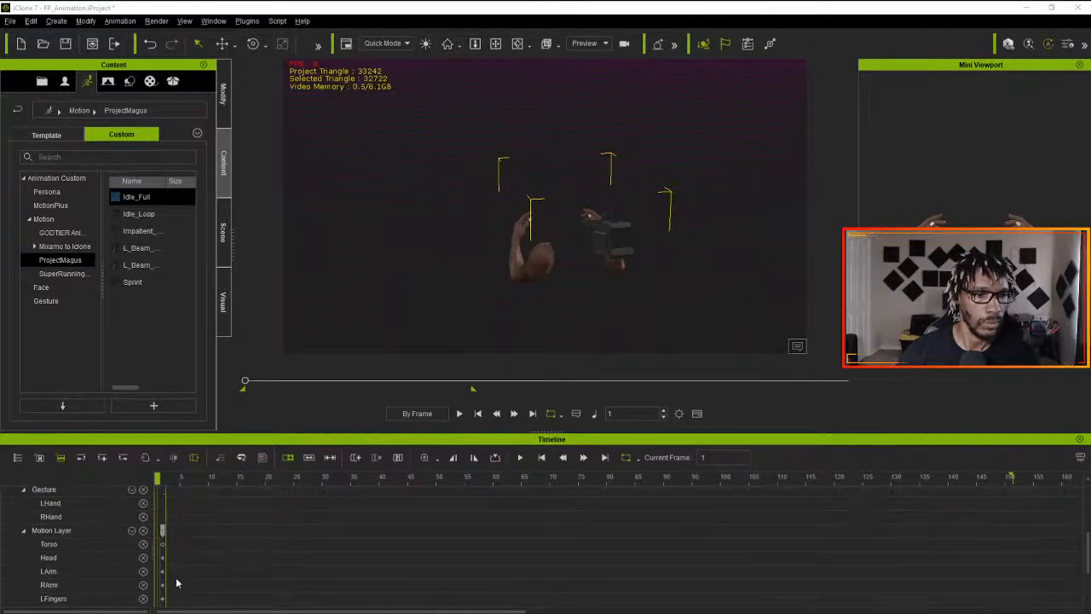
{"action": "scroll", "coordinate": [174, 584], "scroll_direction": "up", "scroll_amount": 2}
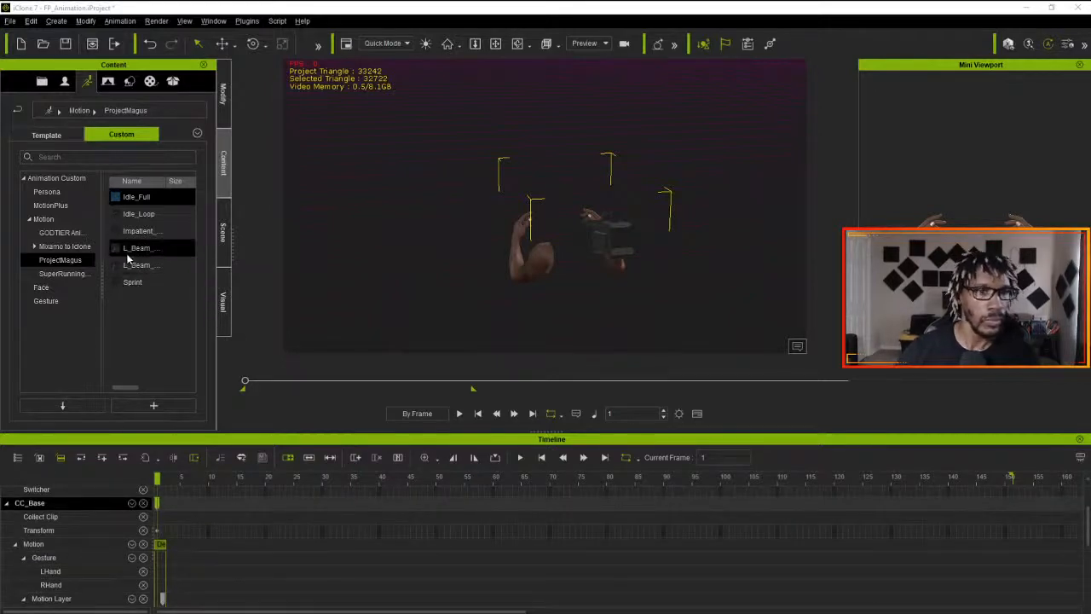
- Apply the L_Beam_Start motion at frame 5 and move its clip to frame 3, directly behind the short pose clip
{"action": "left_click_drag", "start_coordinate": [161, 502], "coordinate": [179, 482]}
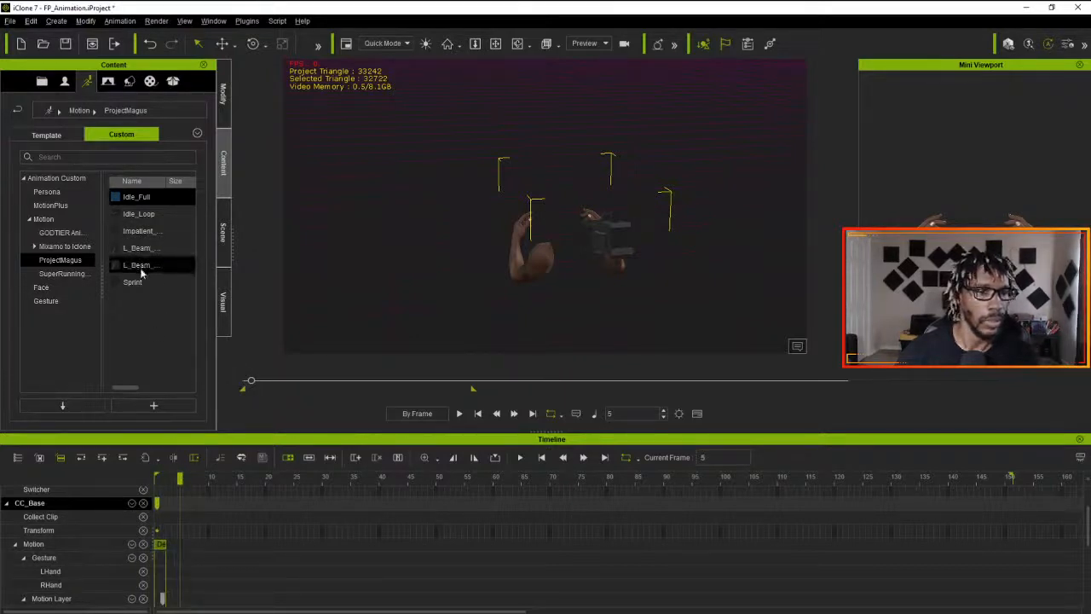
{"action": "mouse_move", "coordinate": [139, 268]}
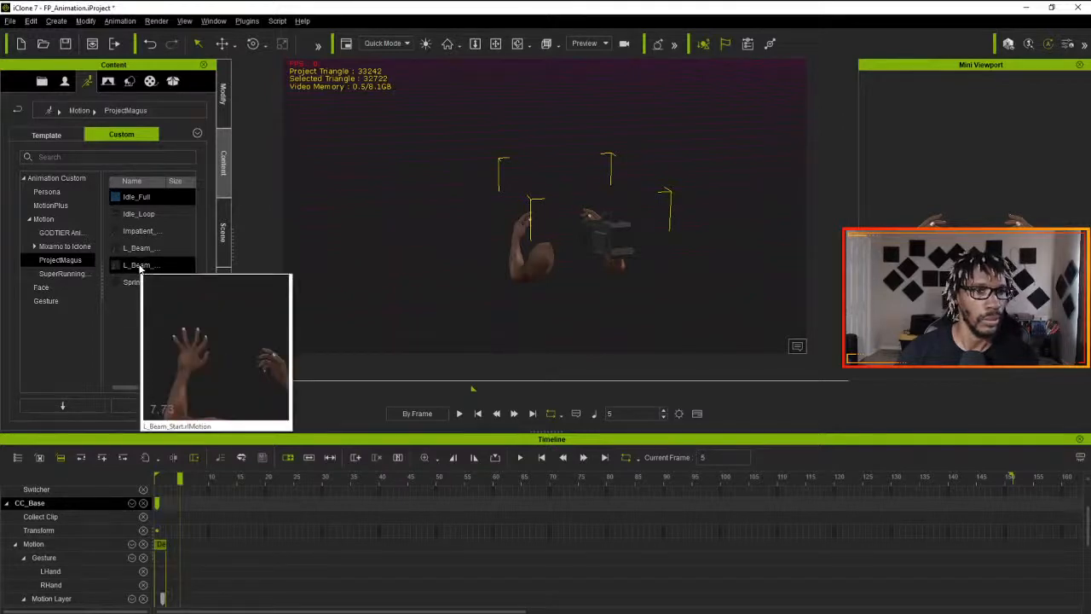
{"action": "left_click_drag", "start_coordinate": [140, 267], "coordinate": [532, 267]}
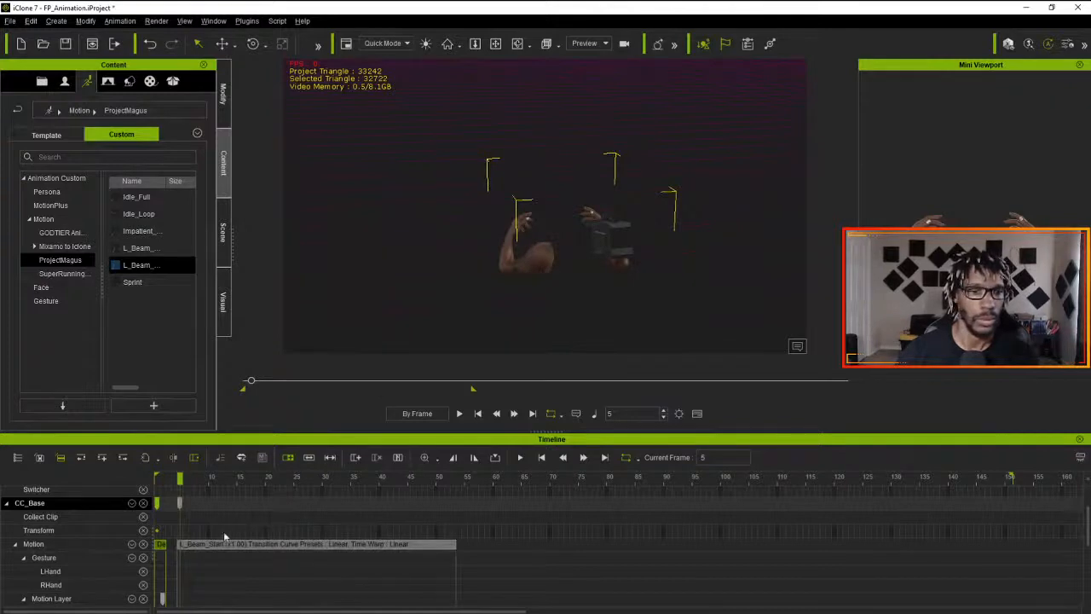
{"action": "left_click_drag", "start_coordinate": [226, 547], "coordinate": [198, 541]}
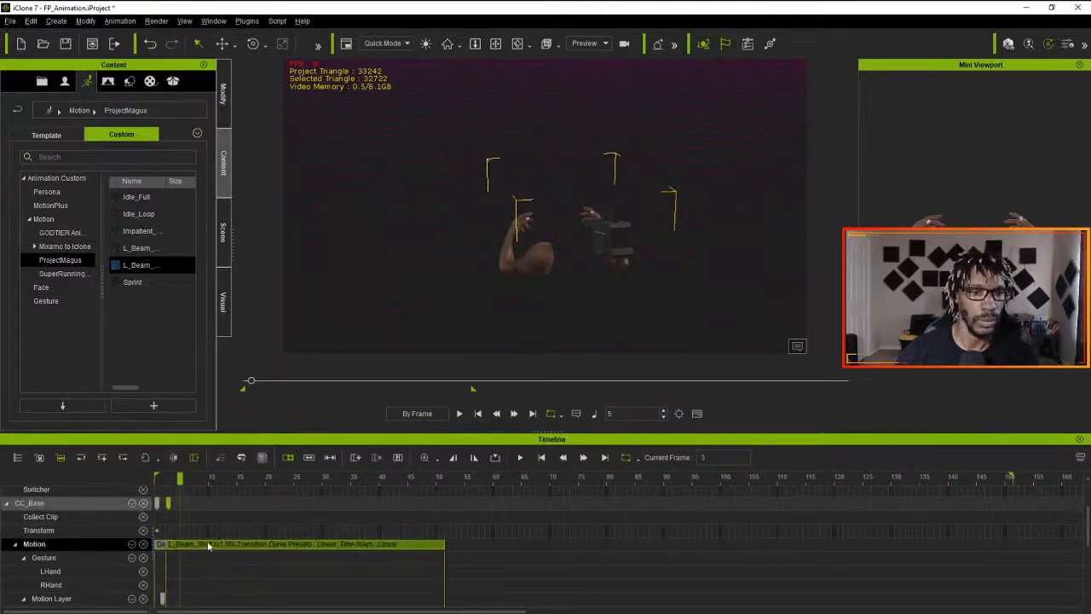
{"action": "left_click_drag", "start_coordinate": [212, 484], "coordinate": [142, 501]}
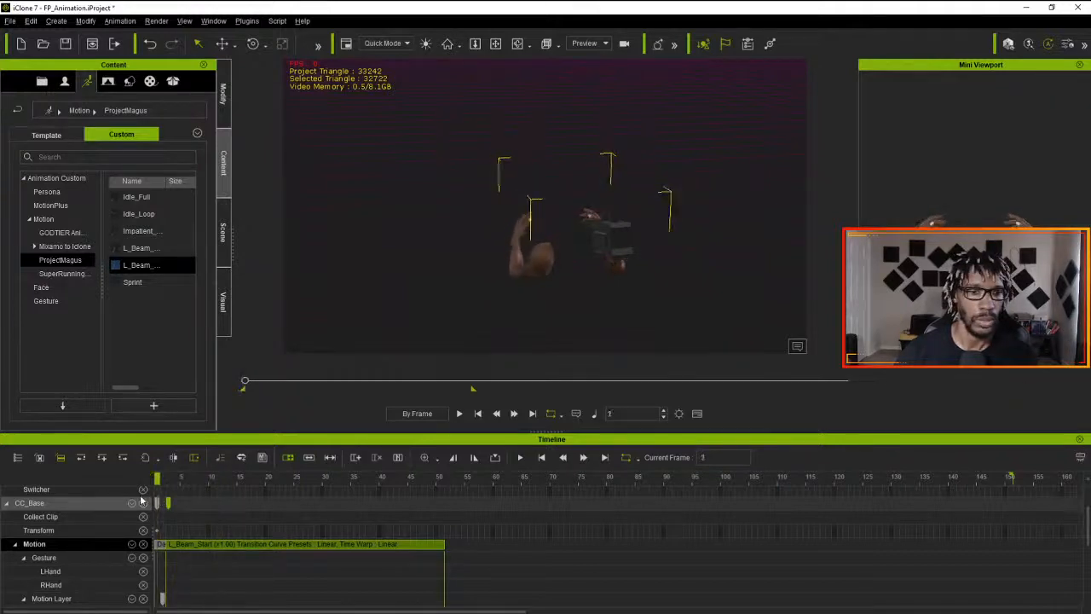
- Try to copy the Motion Layer key from frame 2 to frame 3, and undo the paste and the L_Beam_Start clip move
{"action": "left_click", "coordinate": [162, 547]}
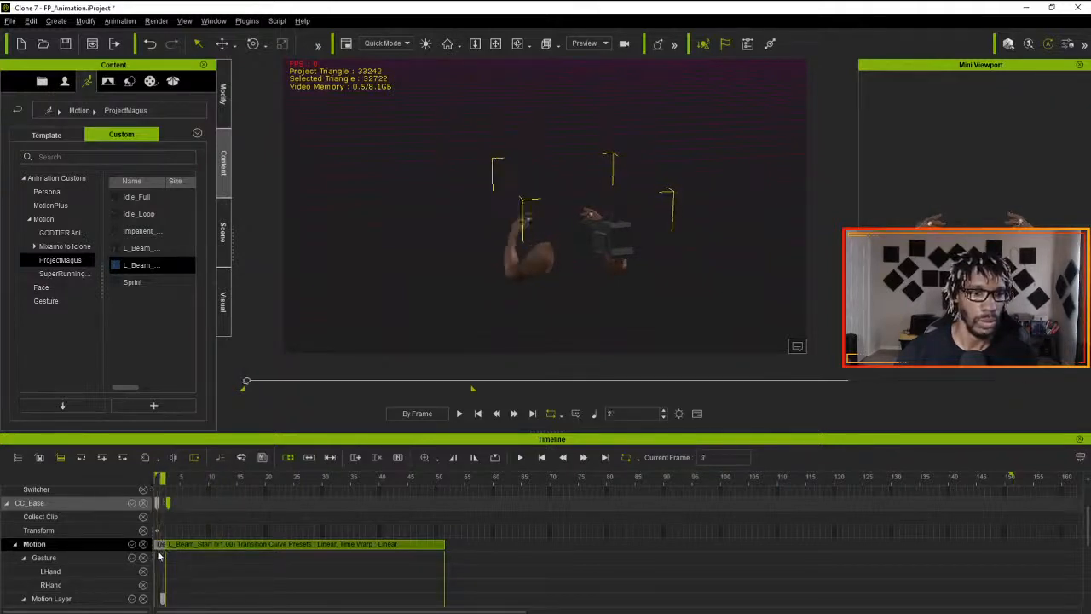
{"action": "scroll", "coordinate": [164, 569], "scroll_direction": "down", "scroll_amount": 1}
{"action": "left_click", "coordinate": [165, 566]}
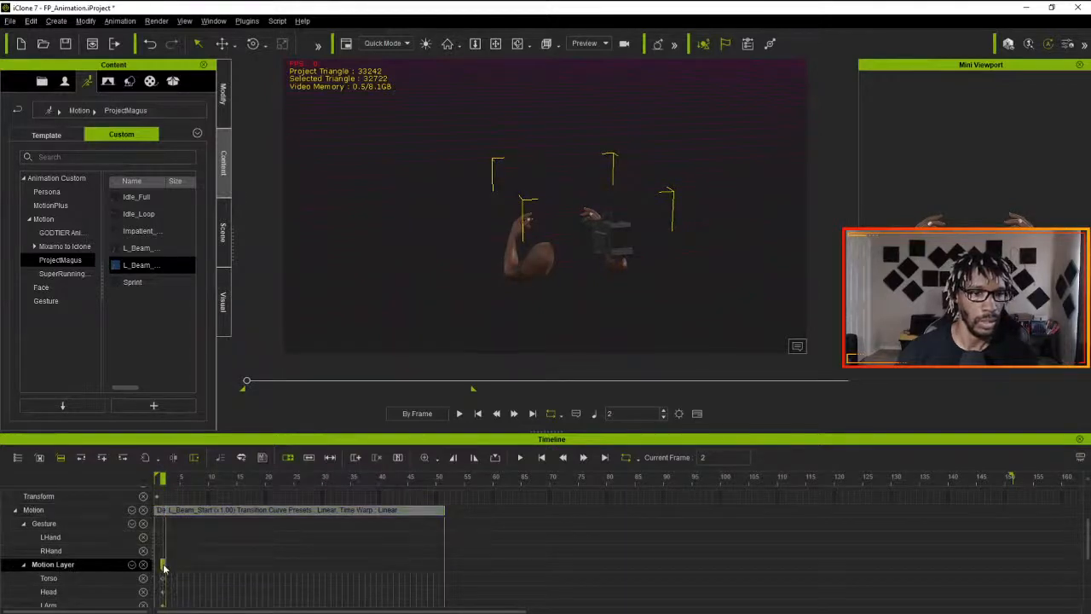
{"action": "right_click", "coordinate": [164, 568]}
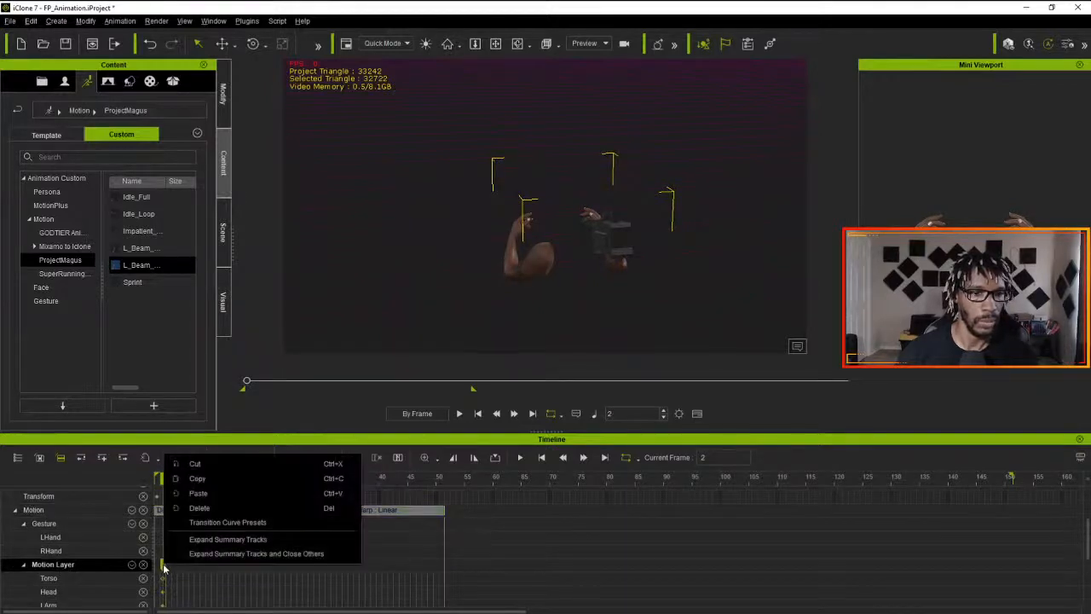
{"action": "left_click", "coordinate": [215, 498]}
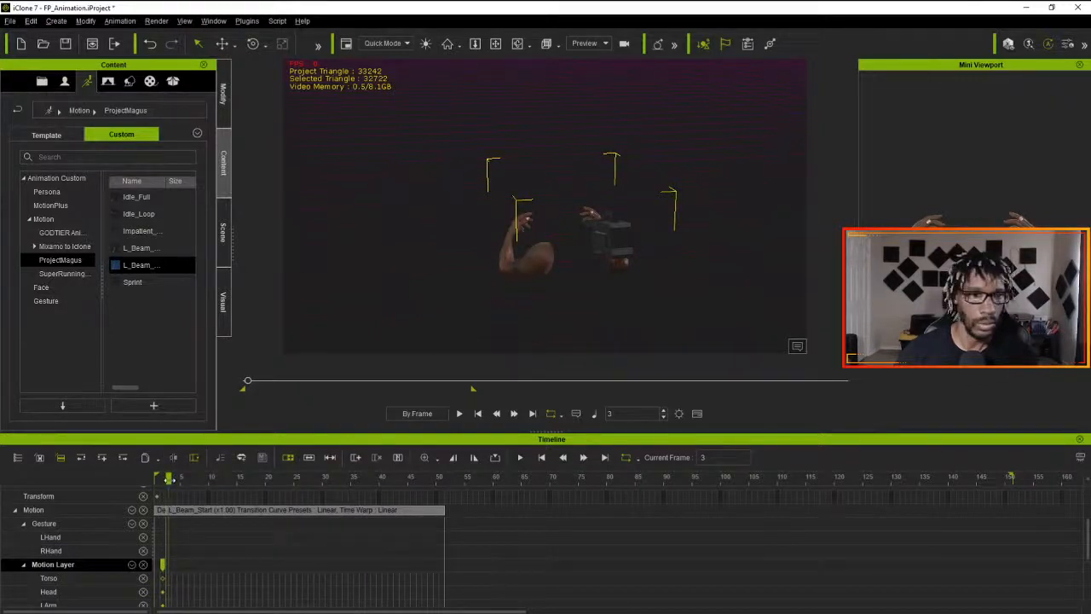
{"action": "left_click_drag", "start_coordinate": [169, 479], "coordinate": [157, 480]}
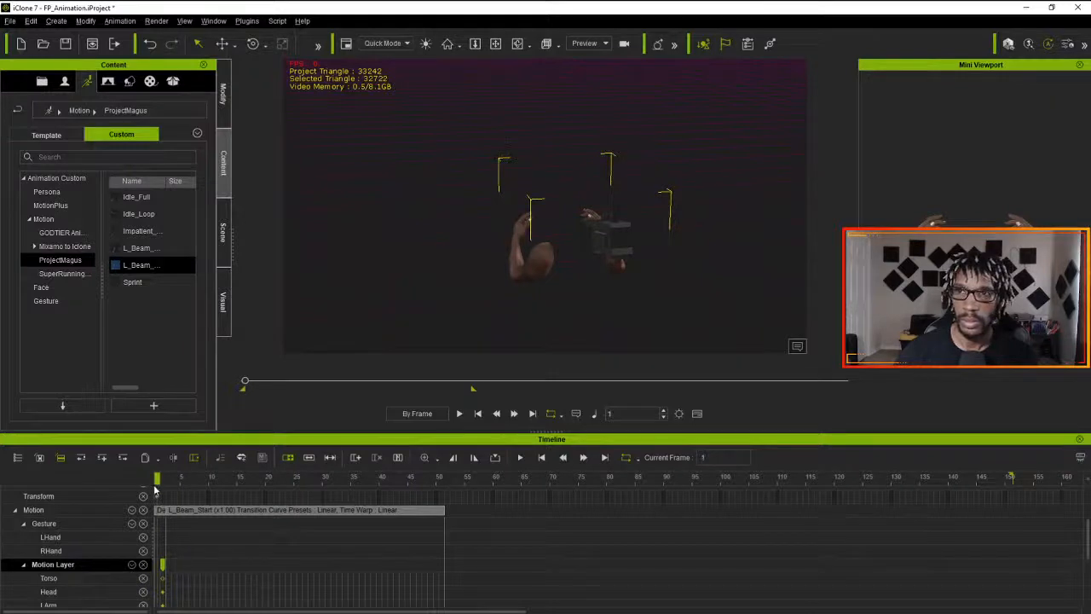
{"action": "mouse_move", "coordinate": [157, 486]}
{"action": "left_mouse_down"}
{"action": "mouse_move", "coordinate": [203, 493]}
{"action": "mouse_move", "coordinate": [168, 497]}
{"action": "left_mouse_up"}
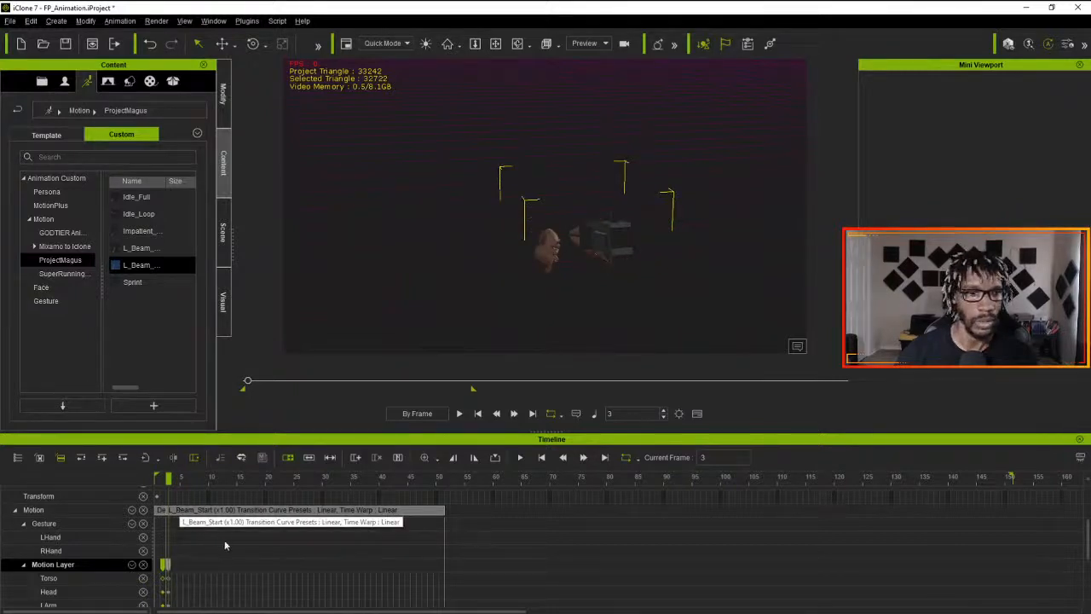
{"action": "right_click_drag", "start_coordinate": [401, 333], "coordinate": [321, 360]}
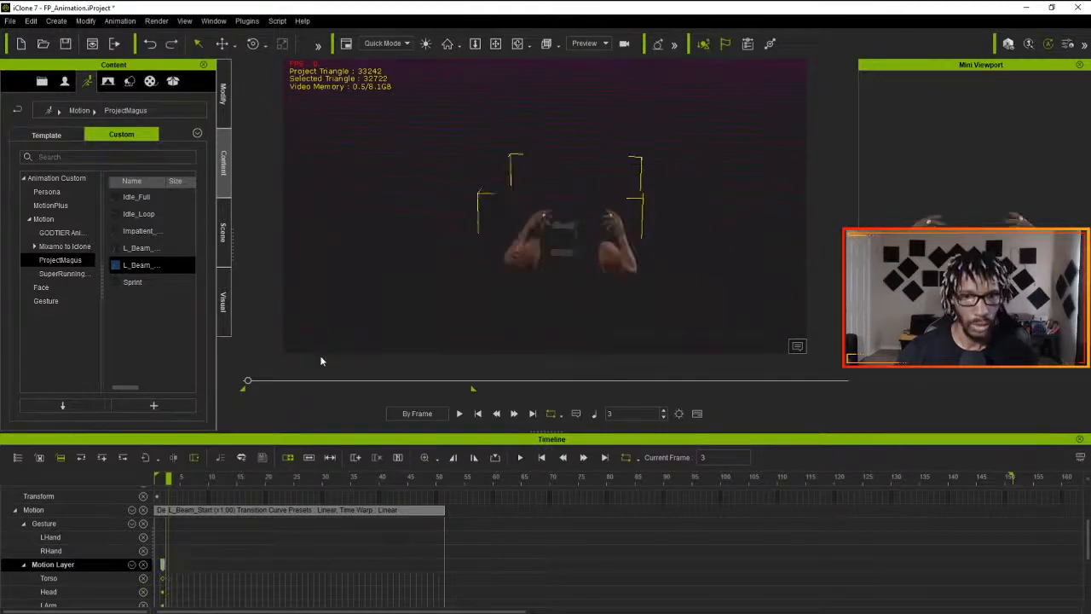
{"action": "key", "text": "ctrl+z"}
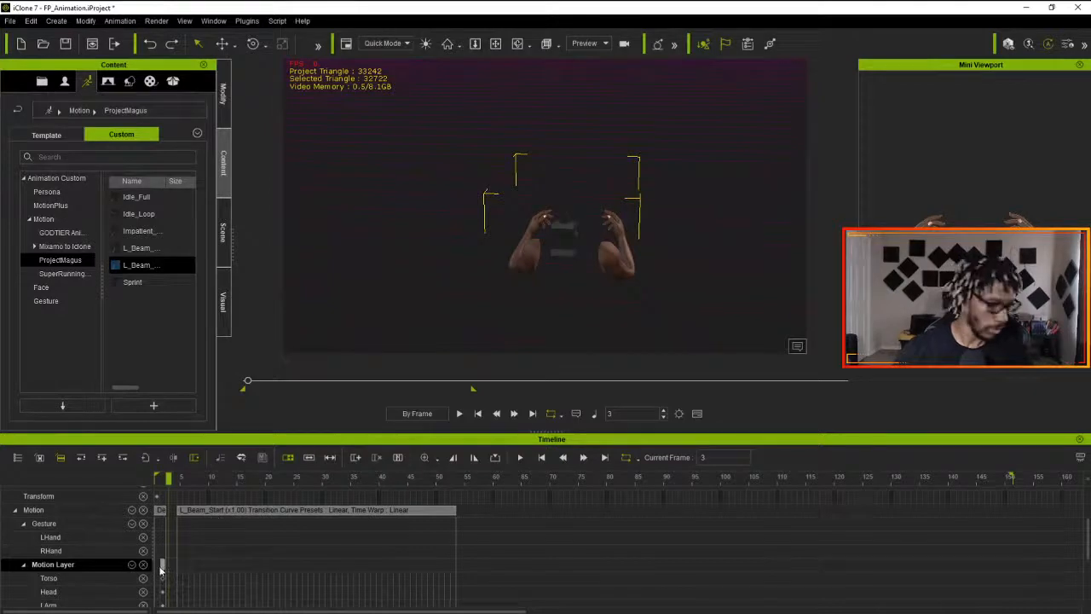
- Delete the L_Beam_Start clip and the short pose clip from the Motion track and return to frame 1
{"action": "left_click", "coordinate": [182, 509]}
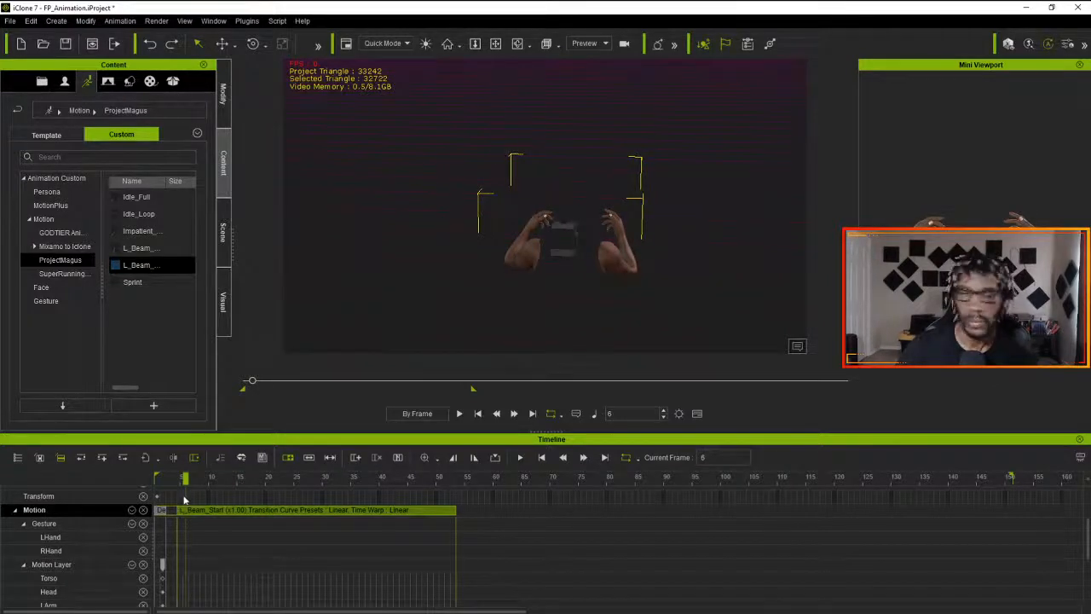
{"action": "left_click_drag", "start_coordinate": [185, 480], "coordinate": [158, 481]}
{"action": "left_click", "coordinate": [162, 517]}
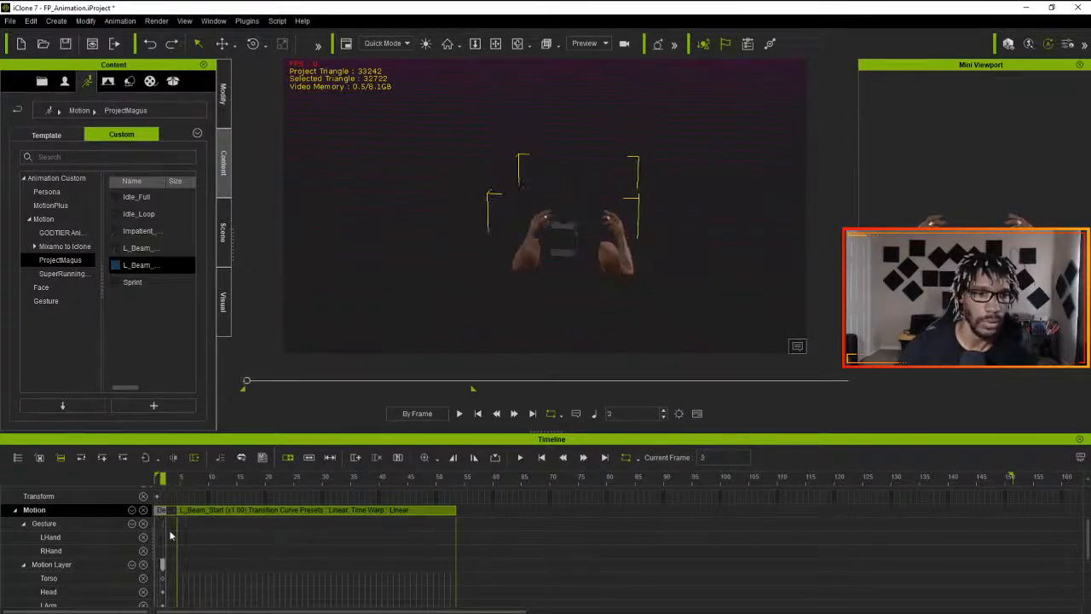
{"action": "key", "text": "Delete"}
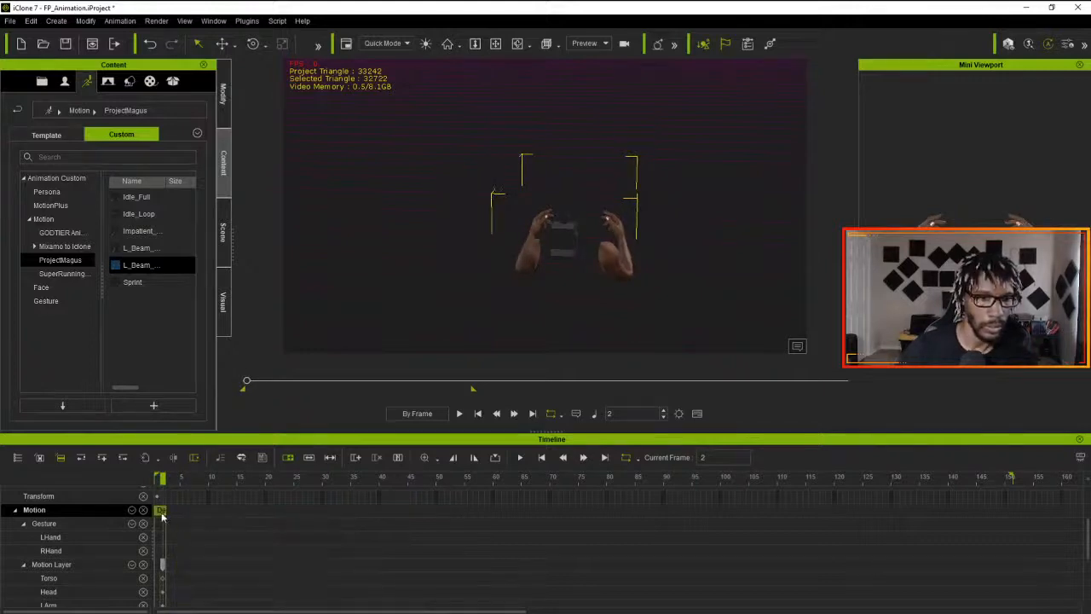
{"action": "left_click", "coordinate": [158, 512]}
{"action": "key", "text": "Delete"}
{"action": "left_click_drag", "start_coordinate": [161, 481], "coordinate": [143, 484]}
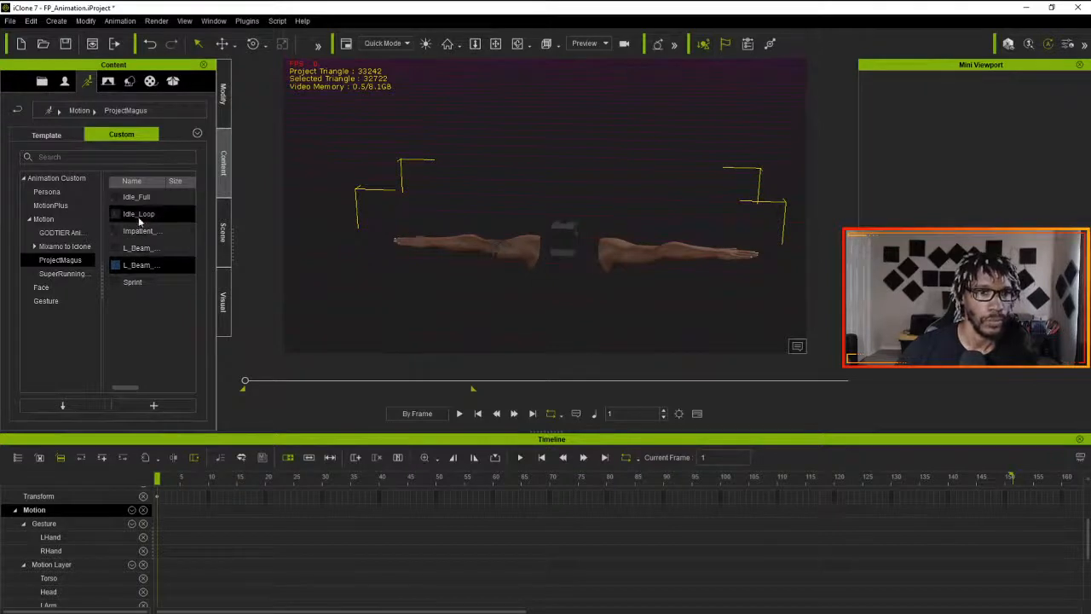
- Apply the Idle_Full motion to the character at frame 1, delete its clip again and return to frame 1
{"action": "left_click_drag", "start_coordinate": [132, 197], "coordinate": [491, 247]}
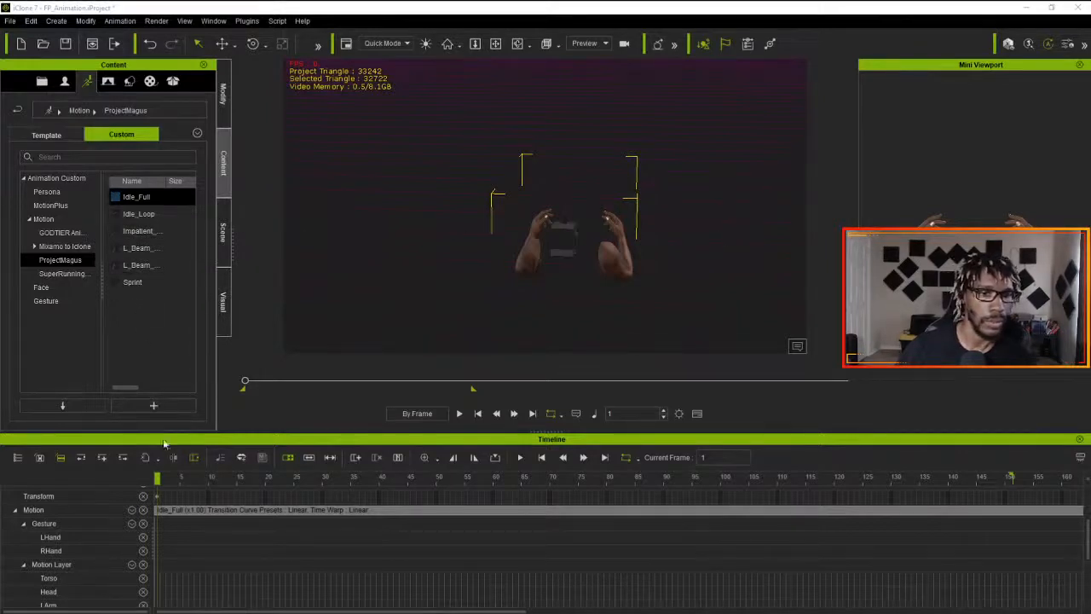
{"action": "left_click", "coordinate": [254, 511]}
{"action": "key", "text": "Delete"}
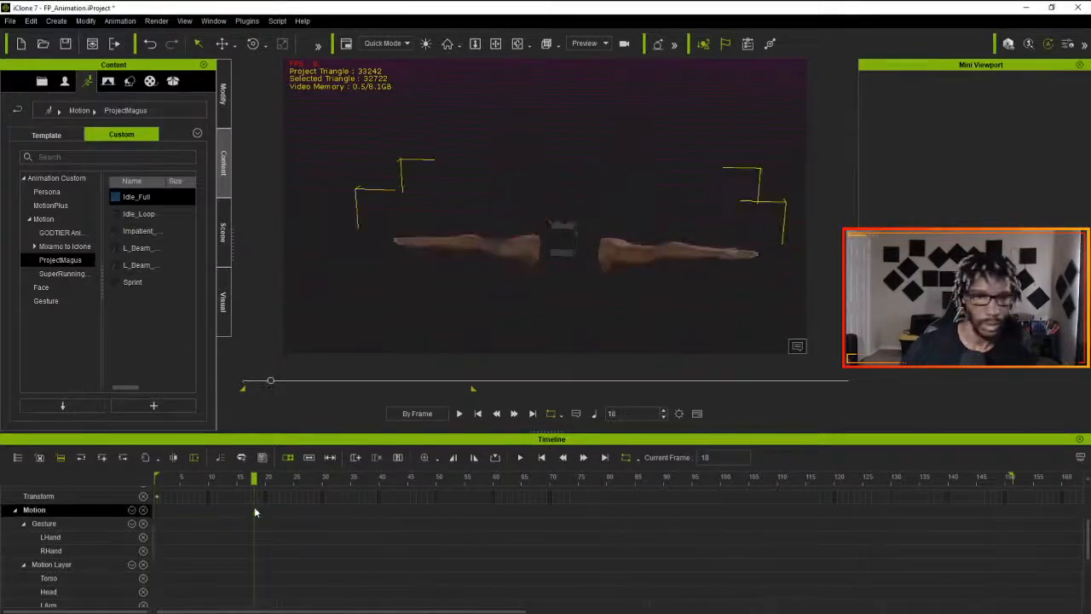
{"action": "left_click_drag", "start_coordinate": [254, 478], "coordinate": [71, 489]}
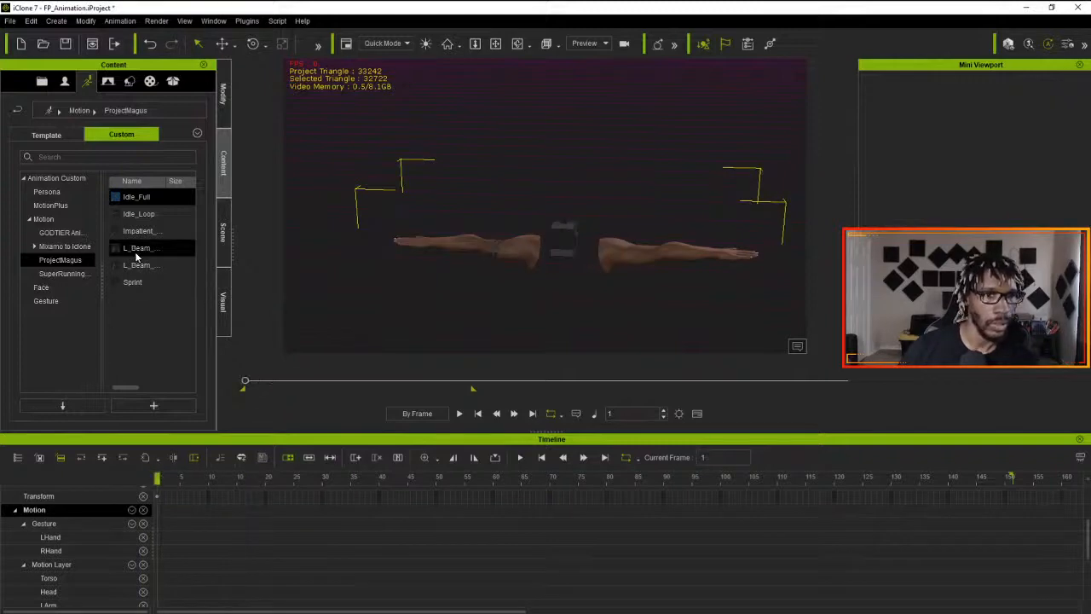
- Apply the L_Beam_Start motion, shift its clip to start at about frame 6, and undo the cut made near frame 12
{"action": "left_click_drag", "start_coordinate": [133, 273], "coordinate": [470, 253]}
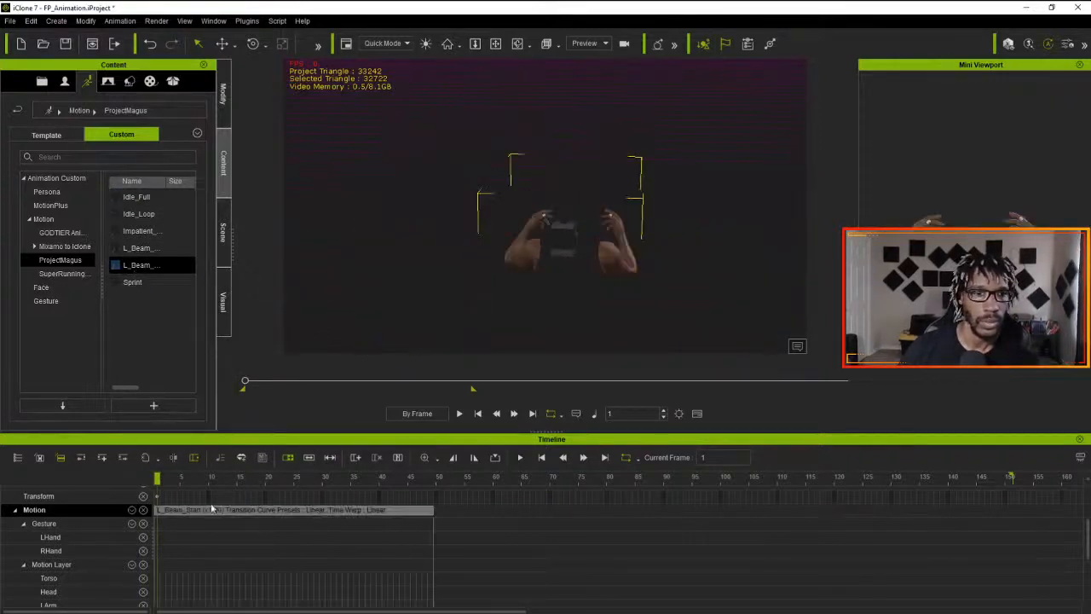
{"action": "left_click_drag", "start_coordinate": [192, 514], "coordinate": [221, 512]}
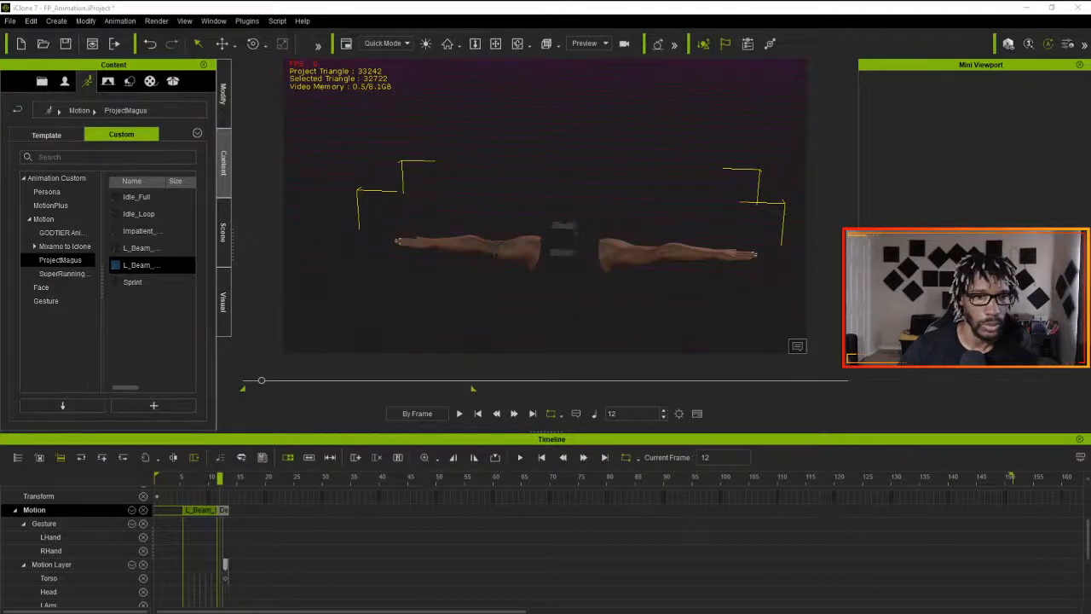
{"action": "left_click_drag", "start_coordinate": [219, 480], "coordinate": [224, 479]}
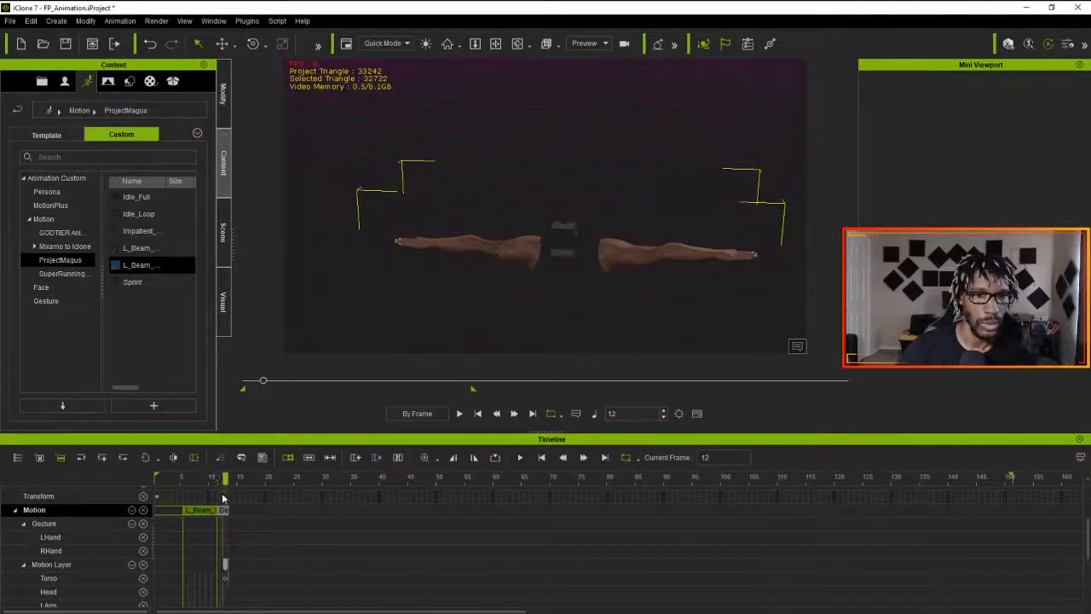
{"action": "left_click", "coordinate": [224, 513]}
{"action": "key", "text": "ctrl+z"}
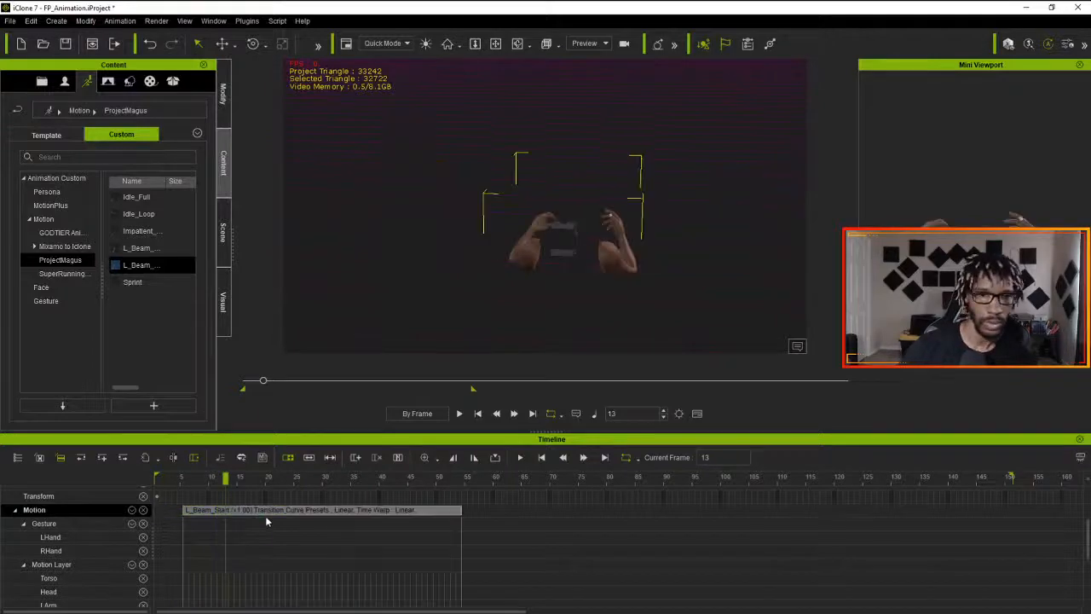
- Undo the L_Beam_Start motion, delete the short pose clip left on the Motion track and return to frame 1
{"action": "left_click_drag", "start_coordinate": [288, 511], "coordinate": [133, 490]}
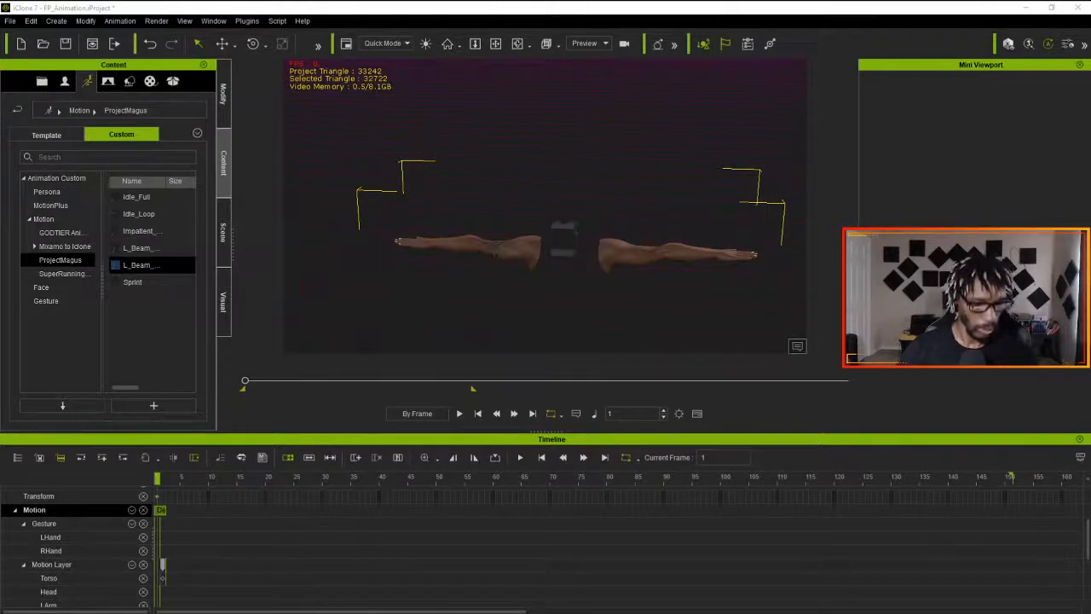
{"action": "key", "text": "ctrl+z"}
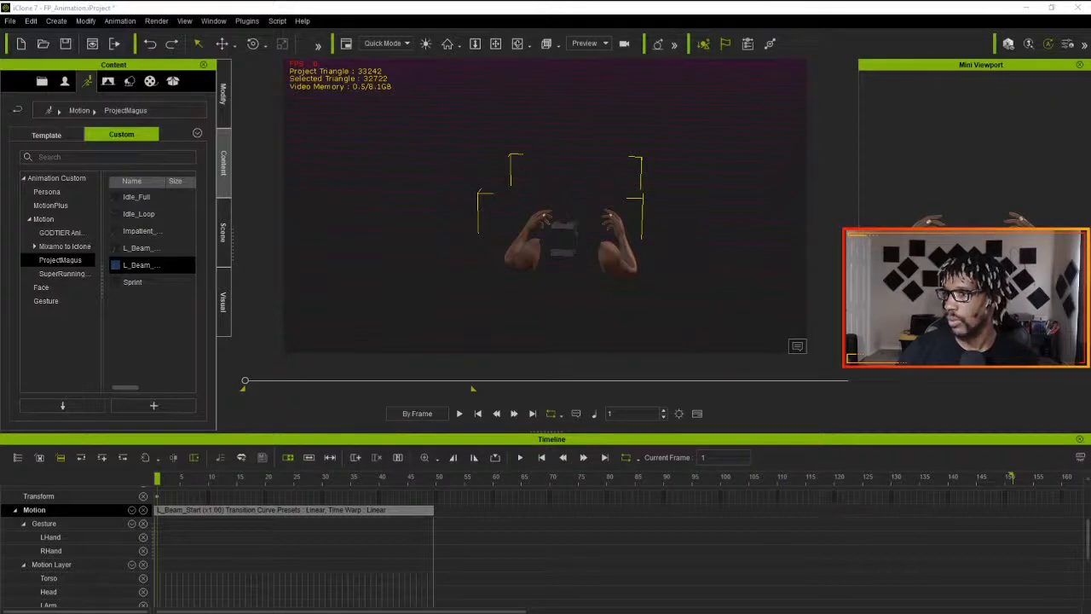
{"action": "key", "text": "ctrl+y"}
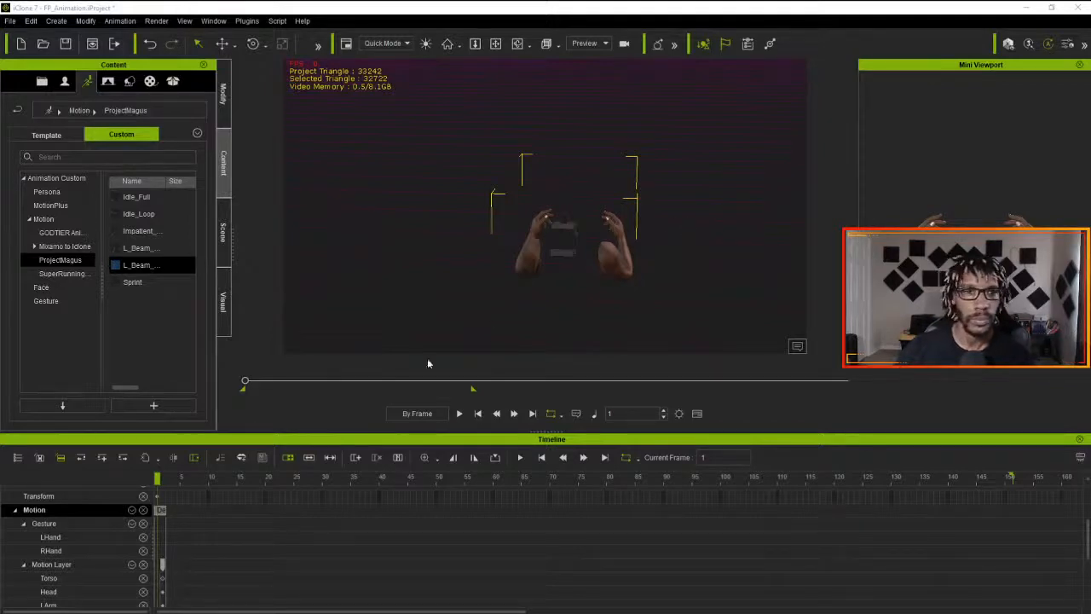
{"action": "double_click", "coordinate": [162, 513]}
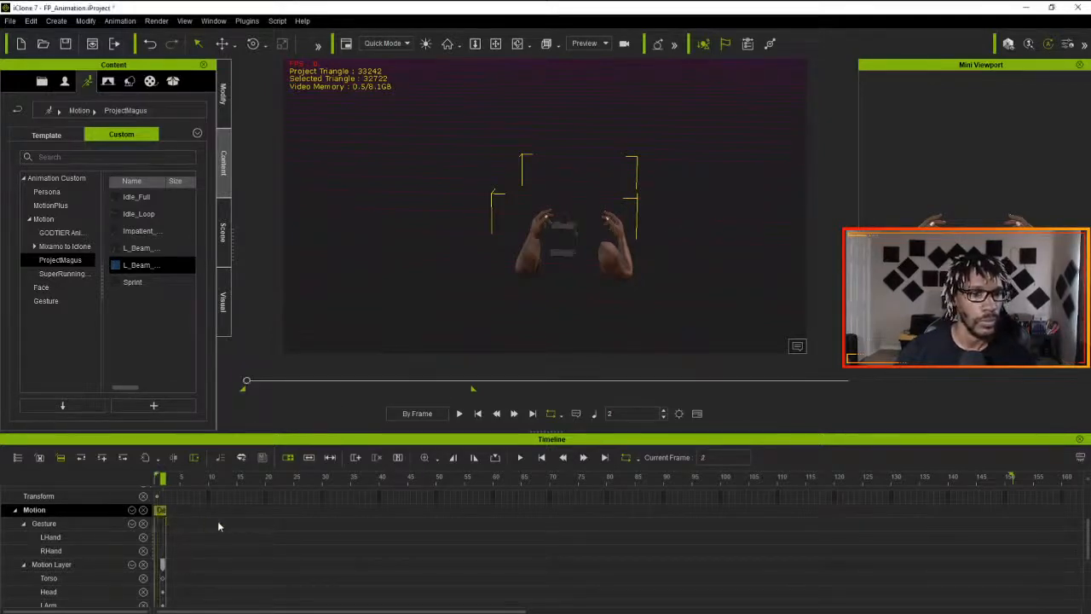
{"action": "key", "text": "ctrl+c"}
{"action": "key", "text": "Delete"}
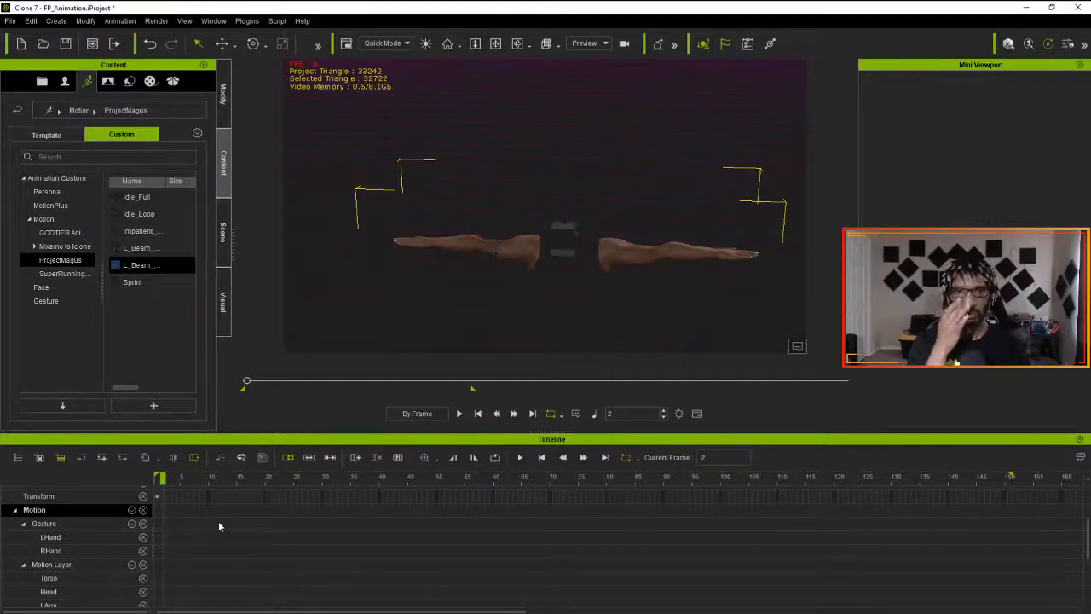
{"action": "left_click_drag", "start_coordinate": [162, 479], "coordinate": [139, 479]}
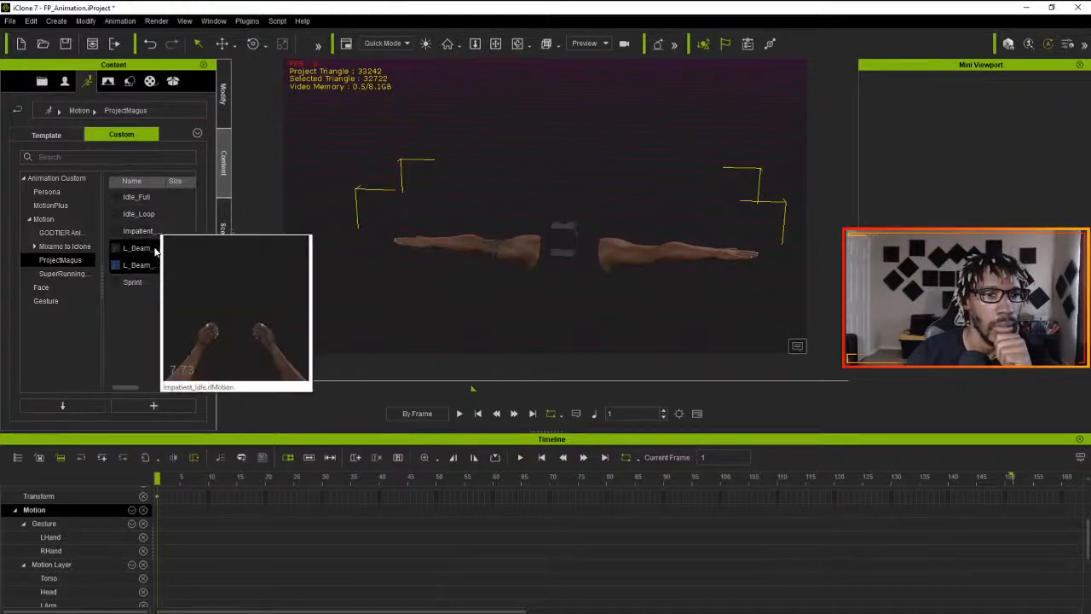
- Delete the L_Beam_Loop and L_Beam_Start motion files from the ProjectMagus custom library and save the project
{"action": "mouse_move", "coordinate": [153, 252]}
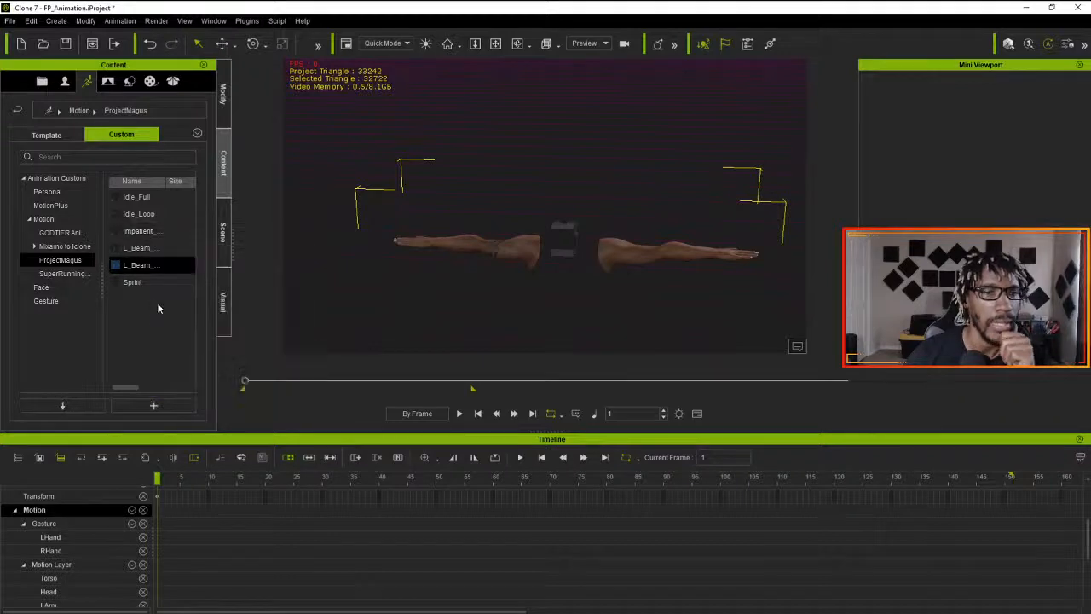
{"action": "left_click", "coordinate": [142, 252]}
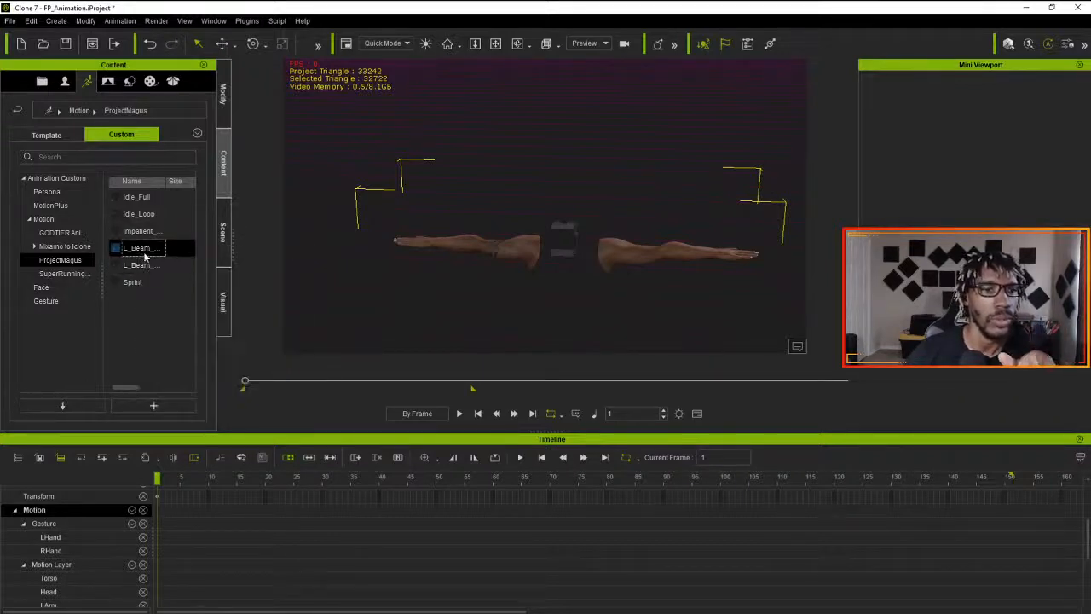
{"action": "mouse_move", "coordinate": [145, 256]}
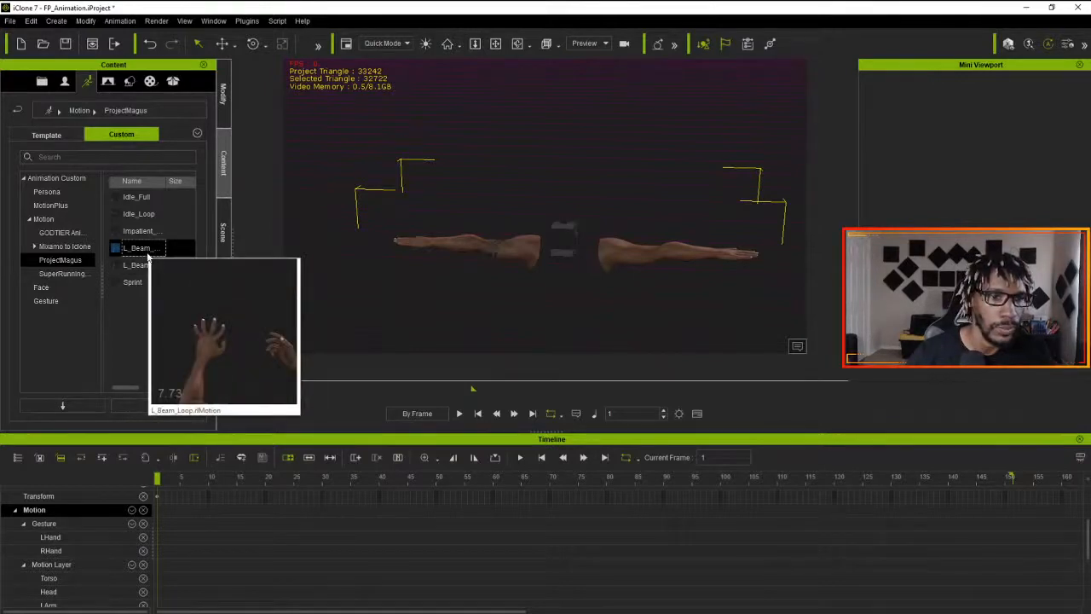
{"action": "key", "text": "Delete"}
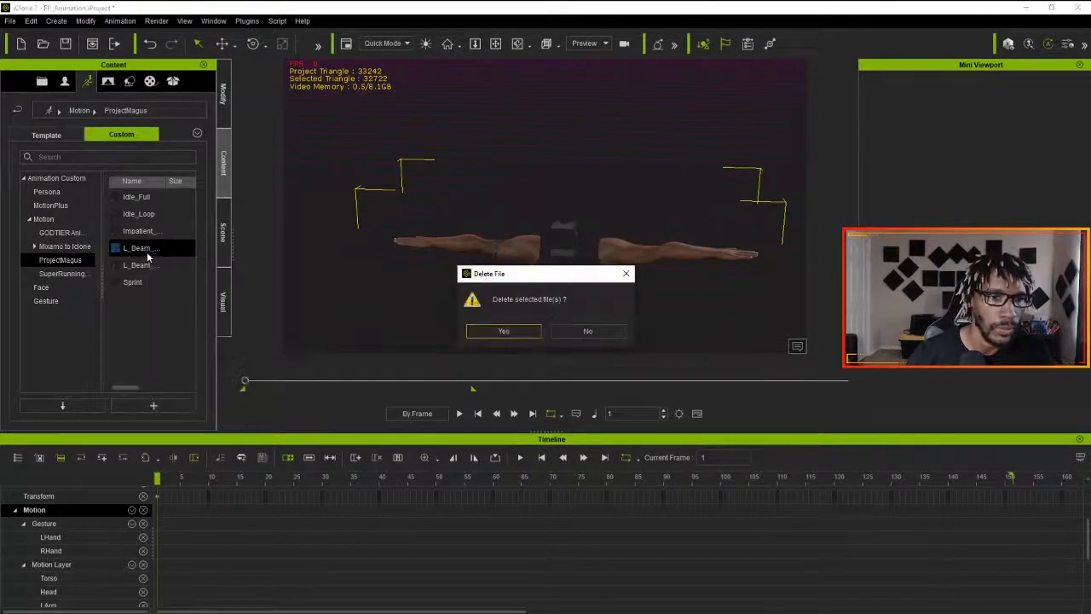
{"action": "left_click", "coordinate": [488, 335]}
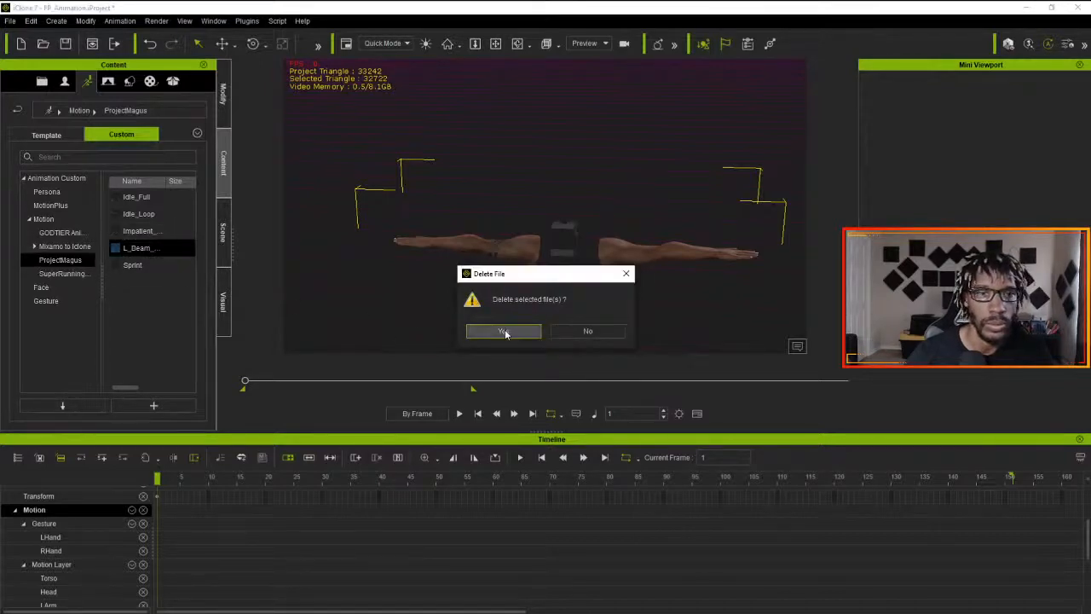
{"action": "left_click", "coordinate": [504, 331]}
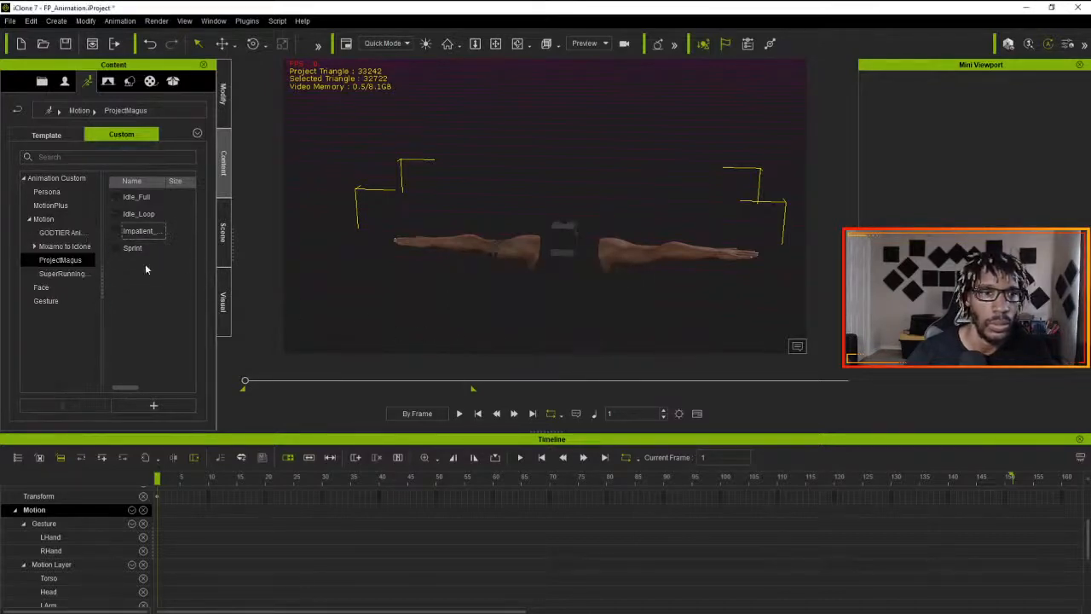
{"action": "left_click", "coordinate": [139, 232]}
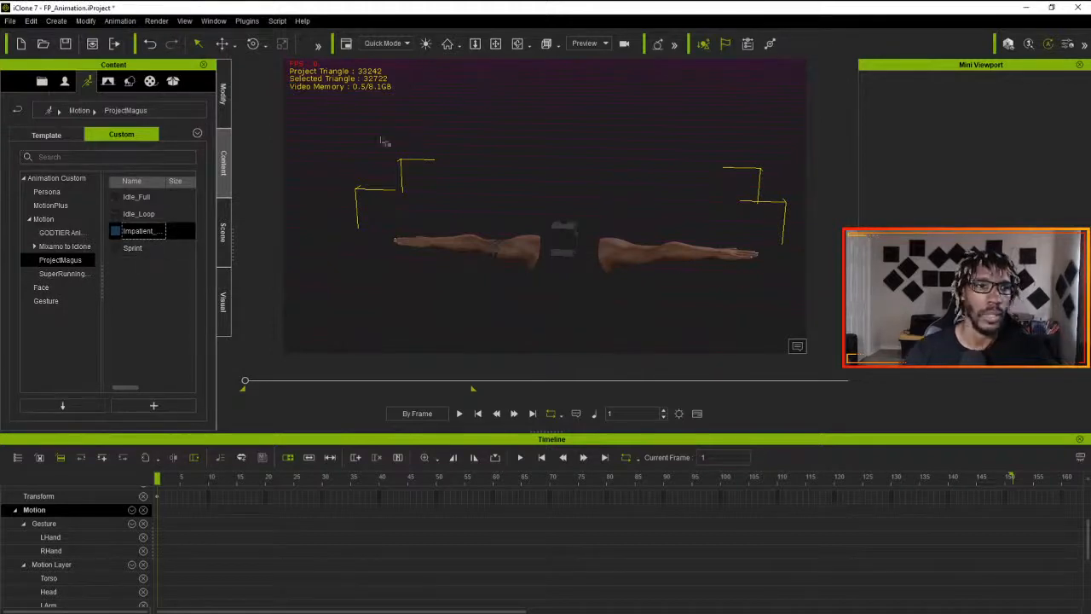
{"action": "key", "text": "ctrl+s"}
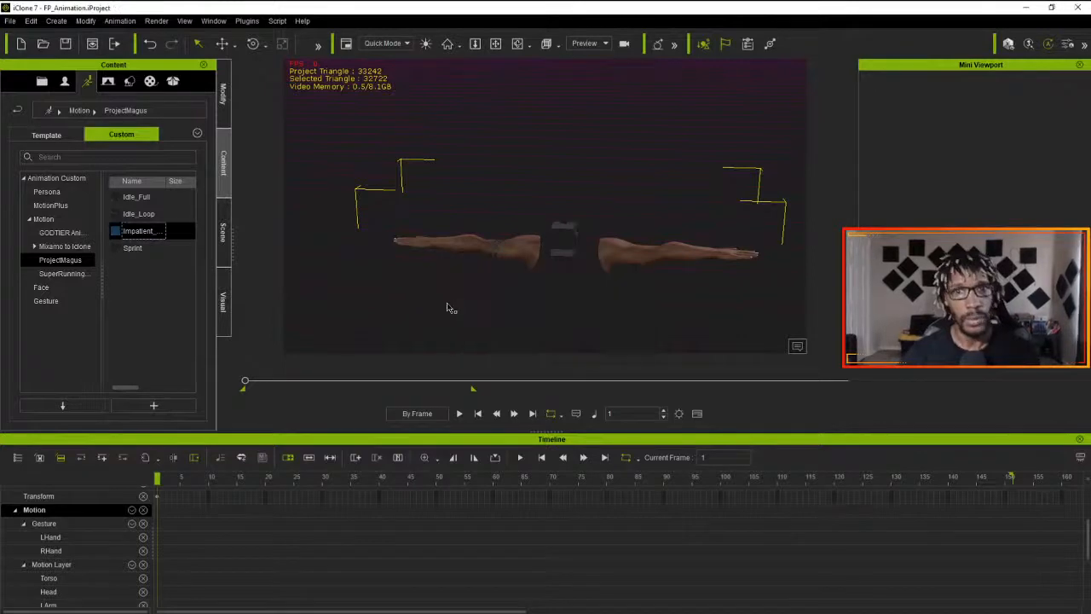
{"action": "left_click", "coordinate": [156, 277]}
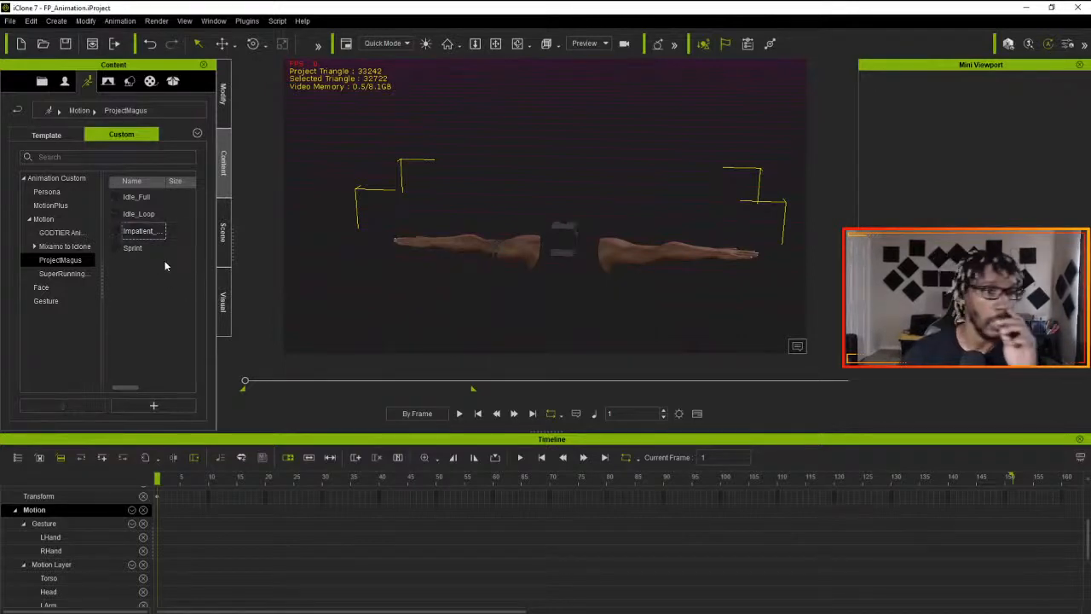
- Switch to iClone 3DXchange 7 and open L_Beam_Start from the Animations To Edit folder, discarding the current data without exporting it
{"action": "key", "text": "alt+Tab"}
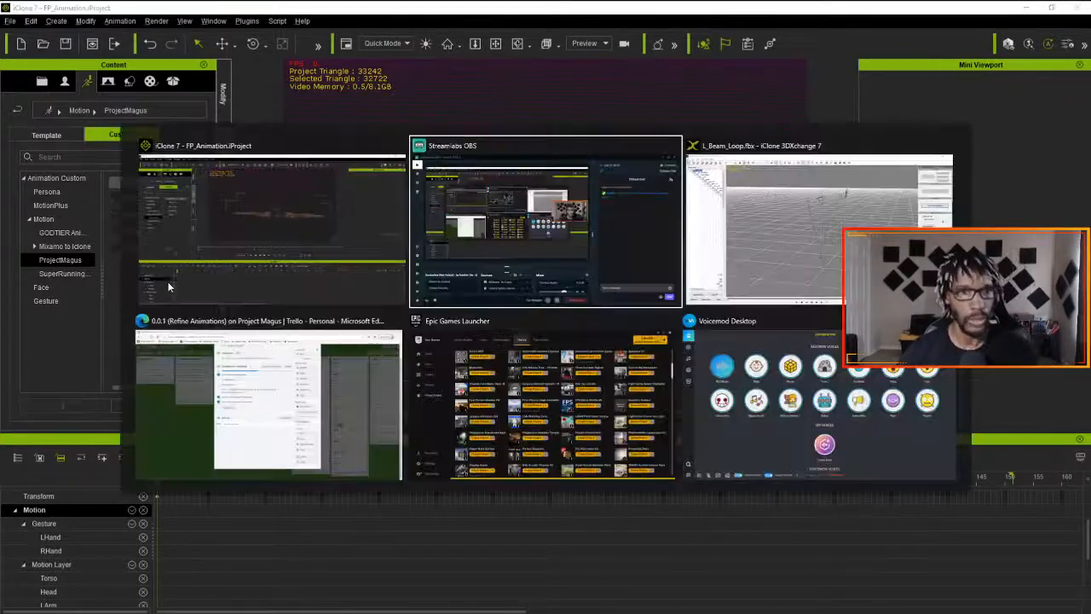
{"action": "key", "text": "alt+Tab"}
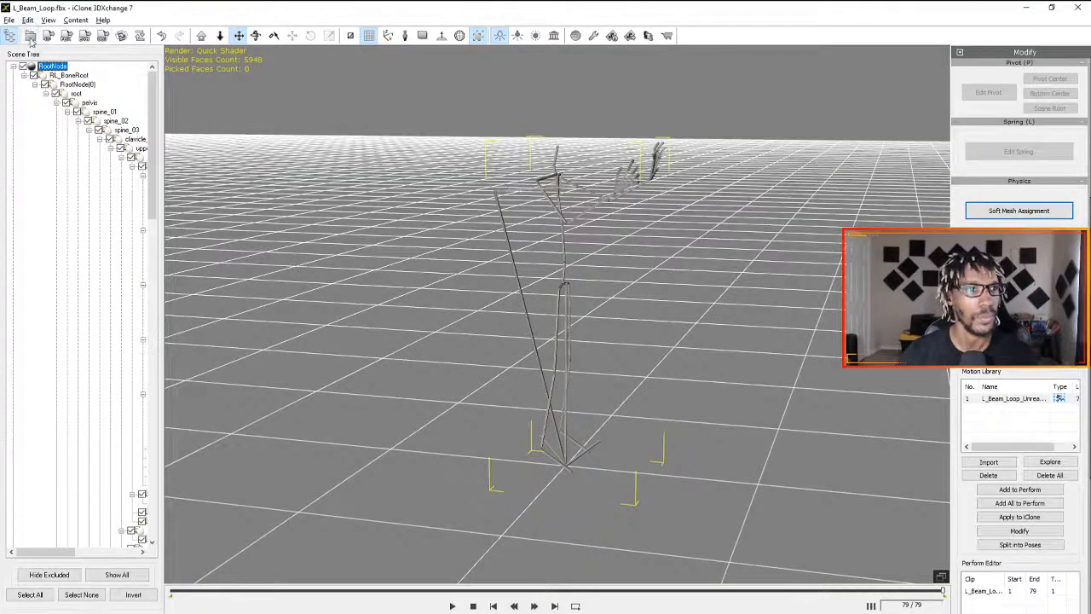
{"action": "left_click", "coordinate": [9, 20]}
{"action": "mouse_move", "coordinate": [75, 20]}
{"action": "mouse_move", "coordinate": [10, 20]}
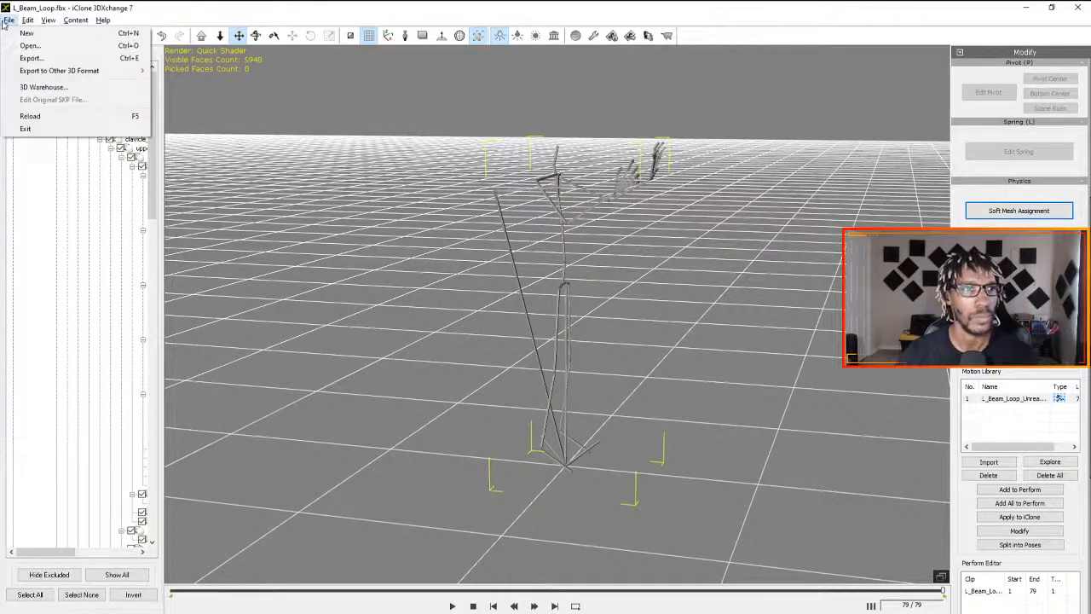
{"action": "left_click", "coordinate": [33, 45]}
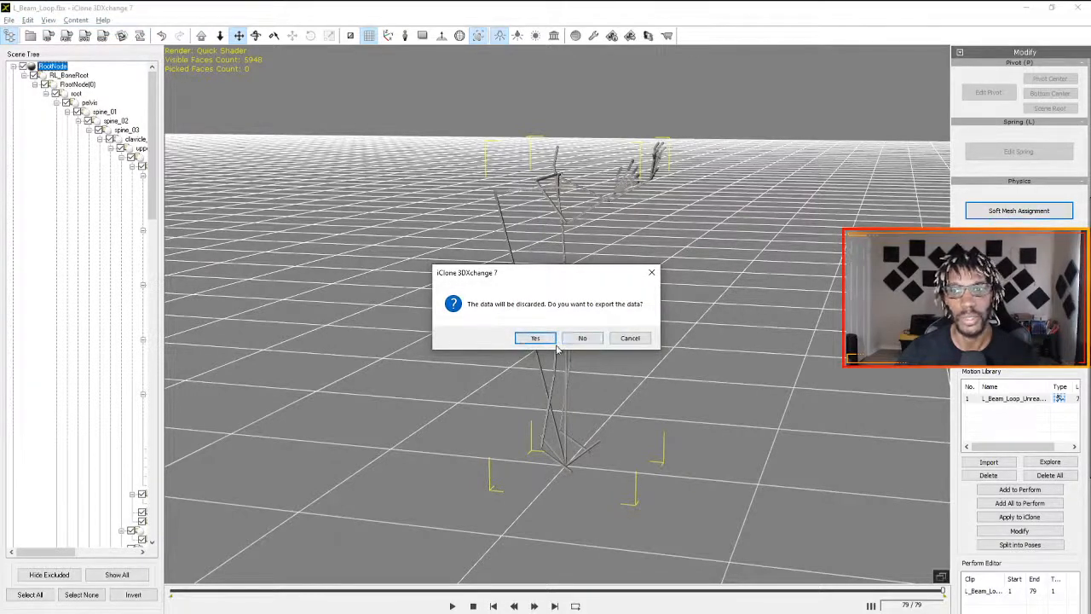
{"action": "left_click", "coordinate": [569, 339]}
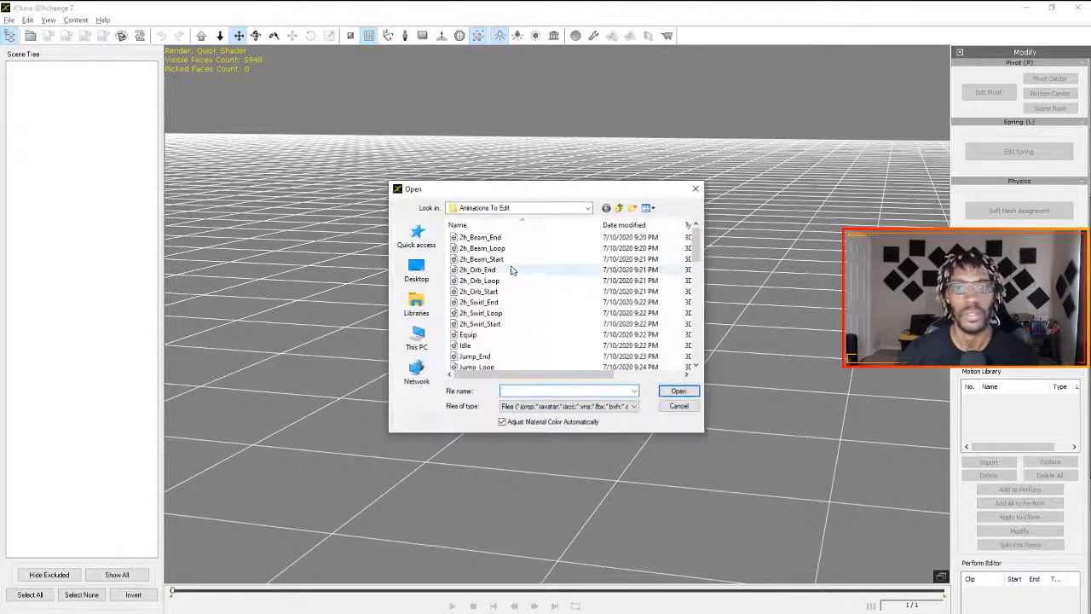
{"action": "scroll", "coordinate": [501, 334], "scroll_direction": "down", "scroll_amount": 3}
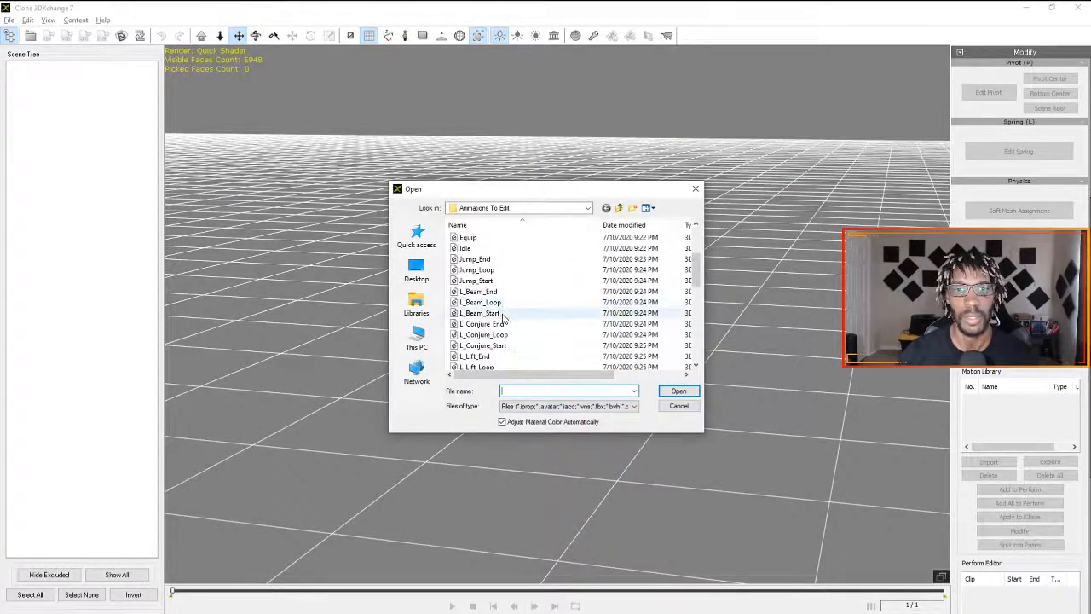
{"action": "double_click", "coordinate": [501, 312]}
{"action": "left_click", "coordinate": [524, 378]}
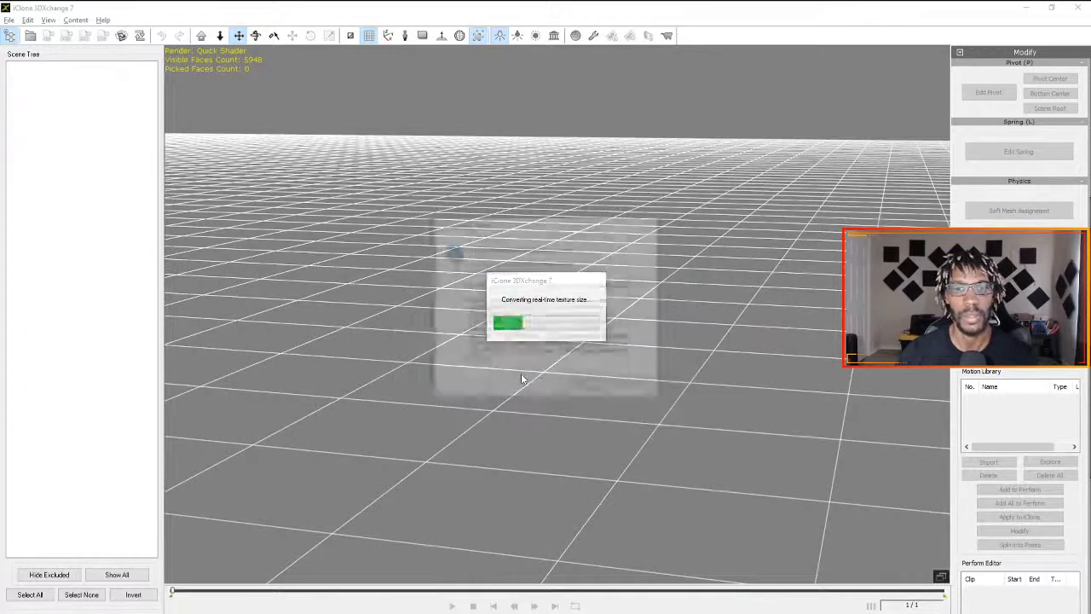
{"action": "left_click", "coordinate": [584, 388]}
{"action": "left_click", "coordinate": [581, 350]}
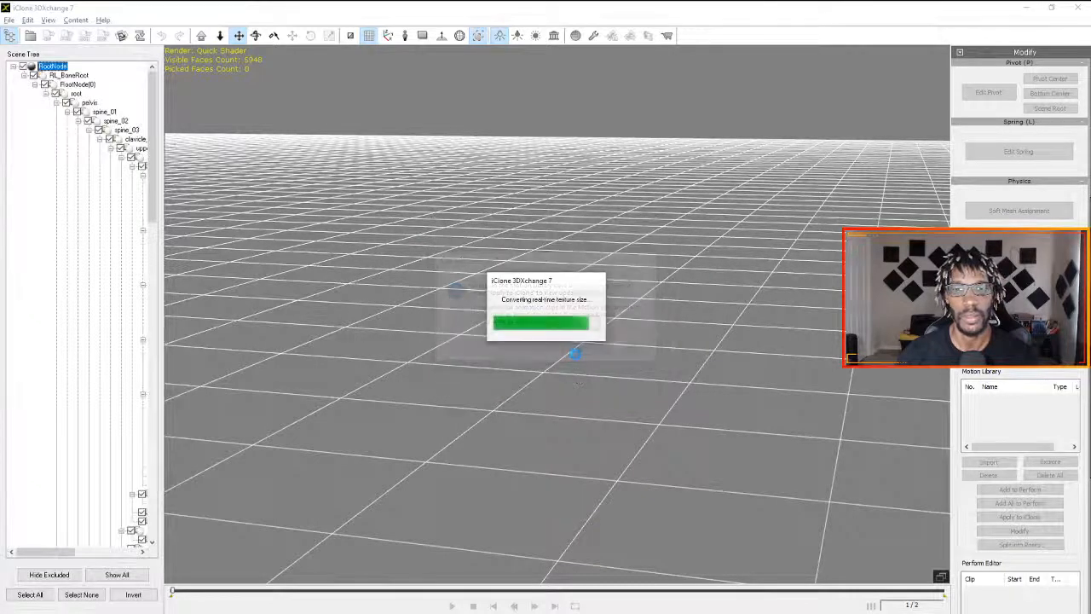
- Apply the L_Beam_Start motion from the Motion Library to the character in iClone at frame 1
{"action": "key", "text": "alt+Tab"}
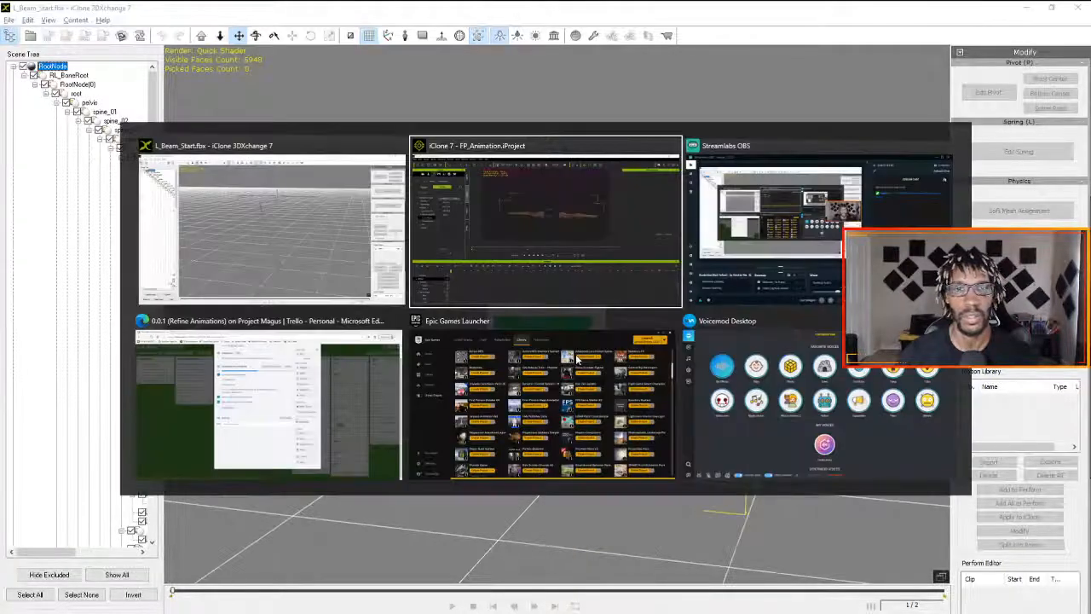
{"action": "key", "text": "alt+Tab"}
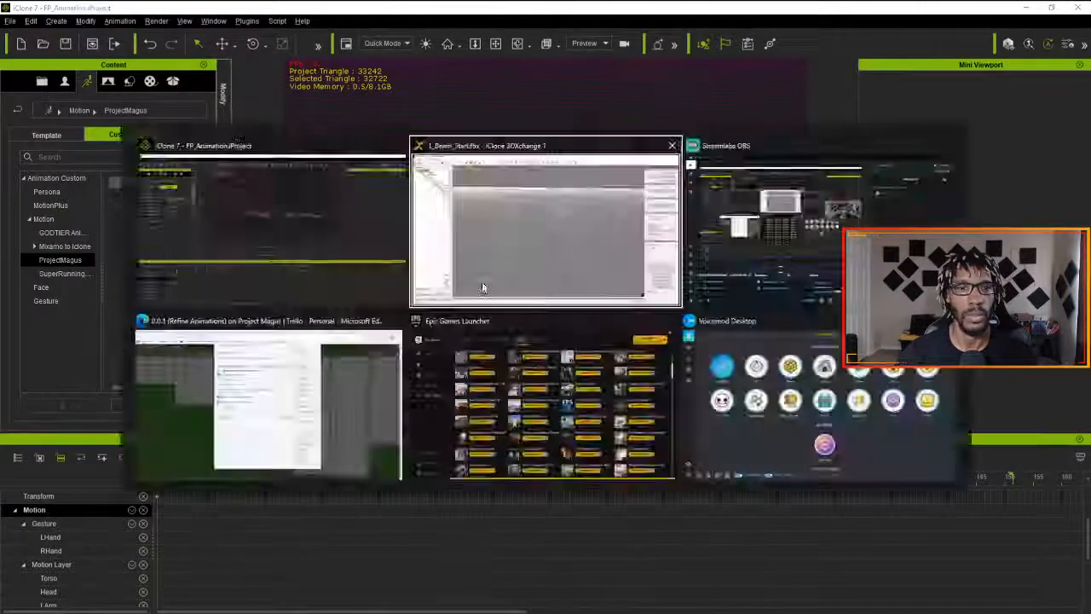
{"action": "left_click", "coordinate": [1022, 399]}
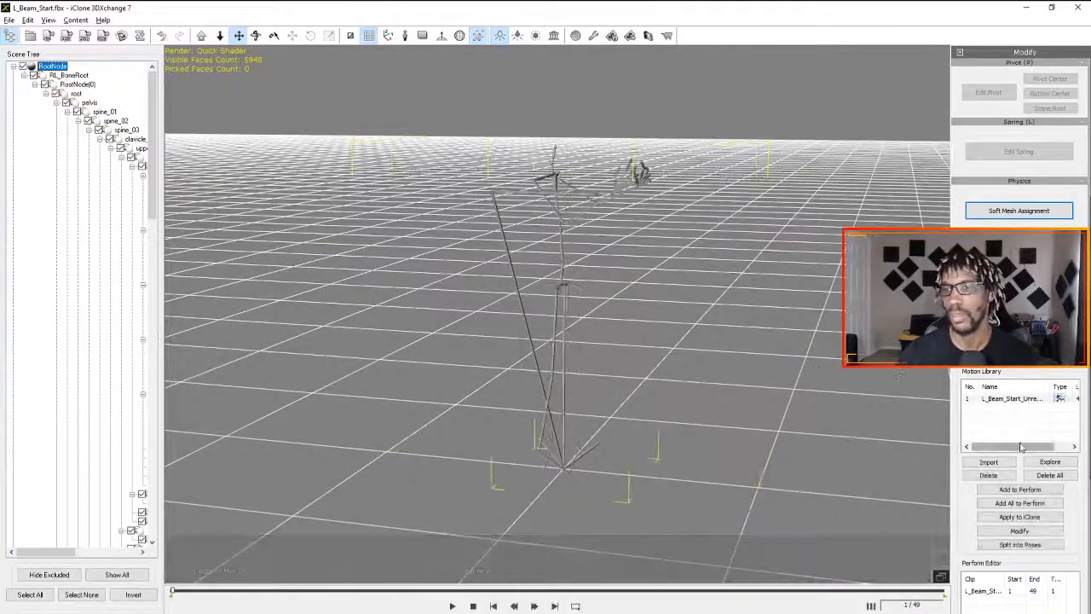
{"action": "left_click", "coordinate": [1020, 516]}
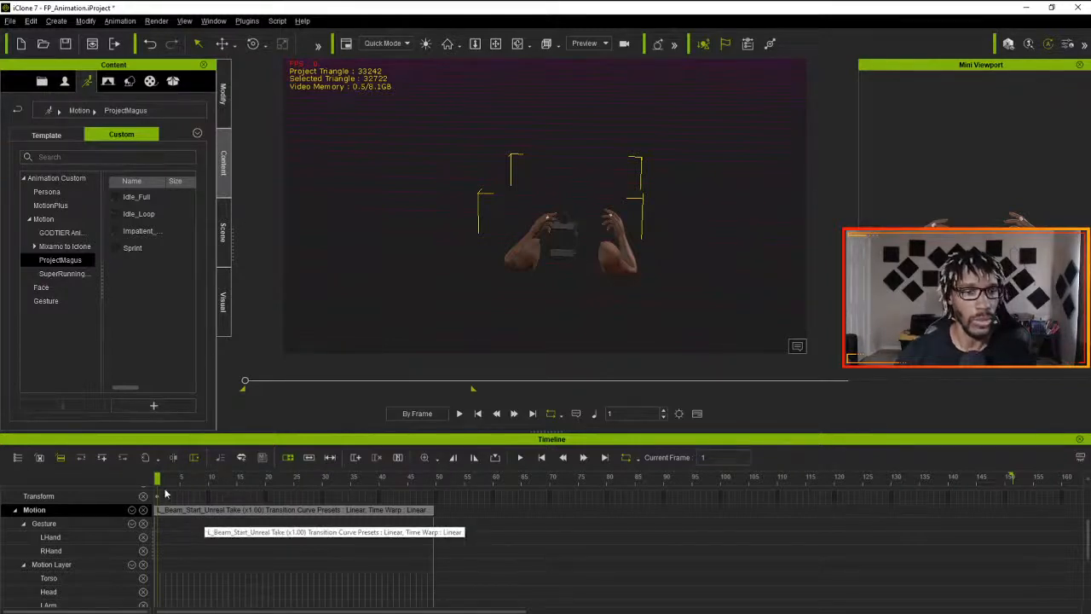
- Sample all parts of the L_Beam_Start_Unreal Take clip with the Optimized option
{"action": "left_click", "coordinate": [219, 513]}
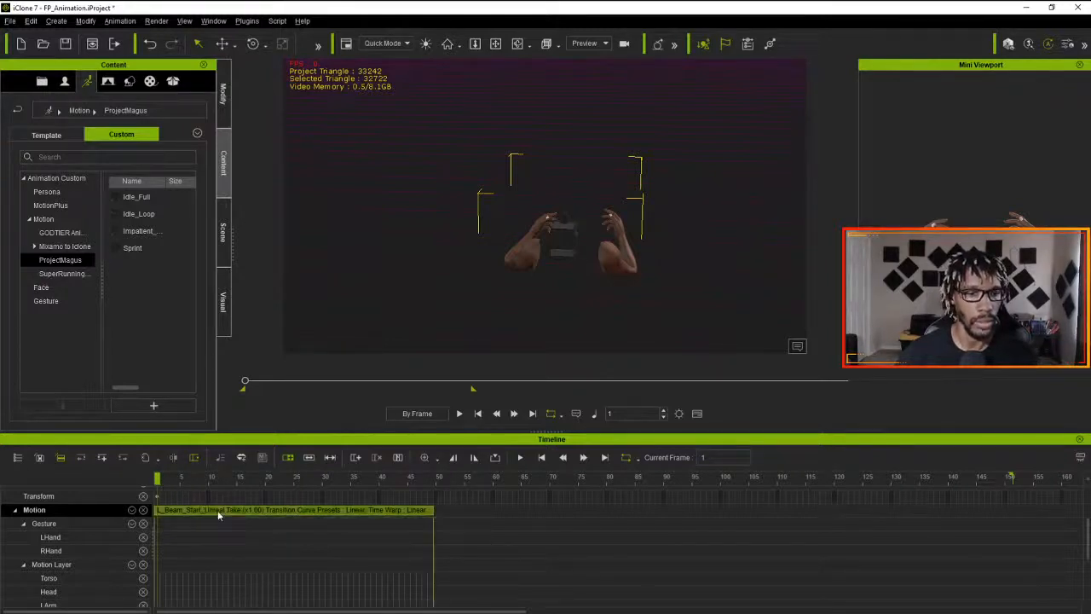
{"action": "right_click", "coordinate": [219, 512]}
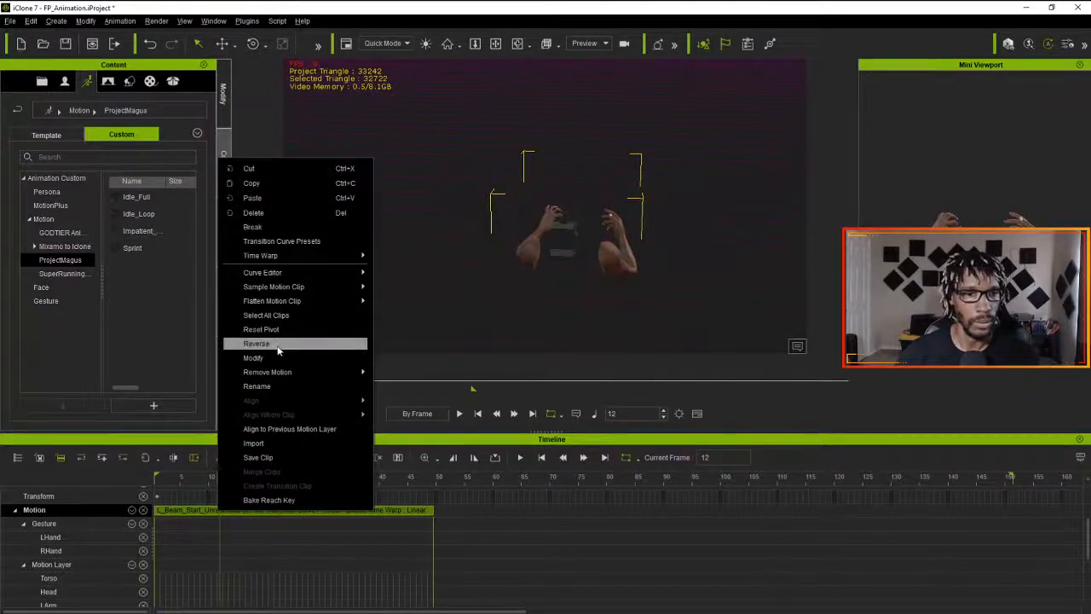
{"action": "mouse_move", "coordinate": [279, 294]}
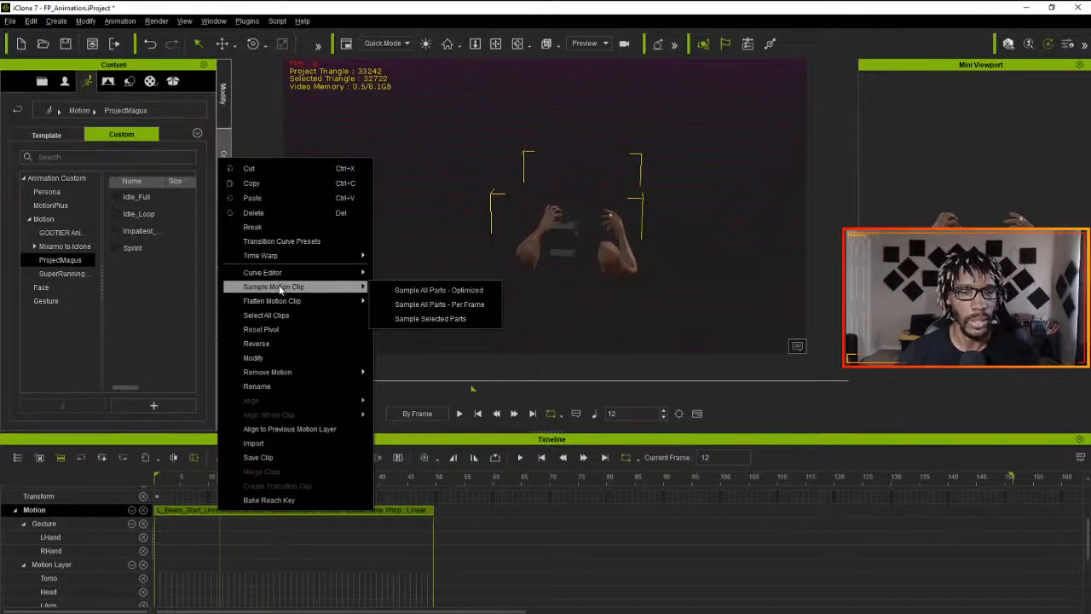
{"action": "left_click", "coordinate": [422, 294]}
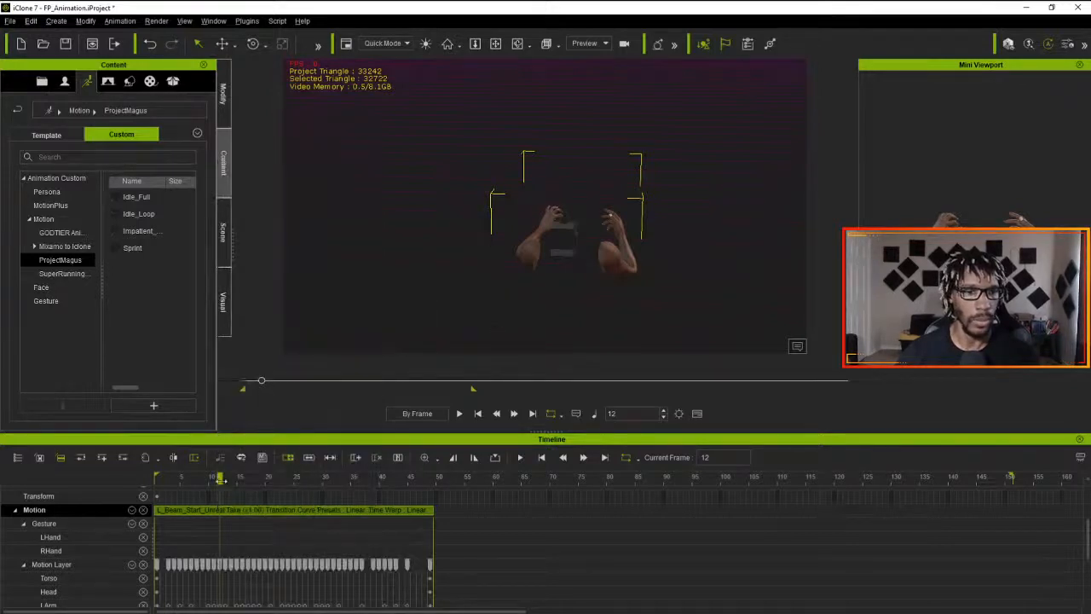
- Go to frame 20 and open Edit Motion Layer for the character's arms
{"action": "left_click_drag", "start_coordinate": [222, 479], "coordinate": [265, 479]}
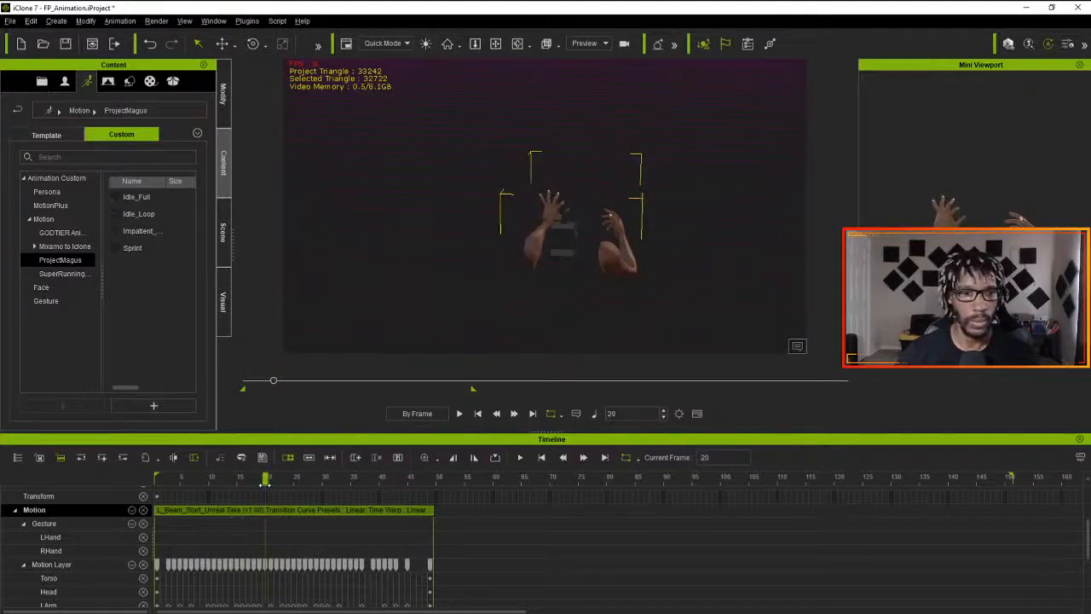
{"action": "right_click_drag", "start_coordinate": [396, 285], "coordinate": [769, 282]}
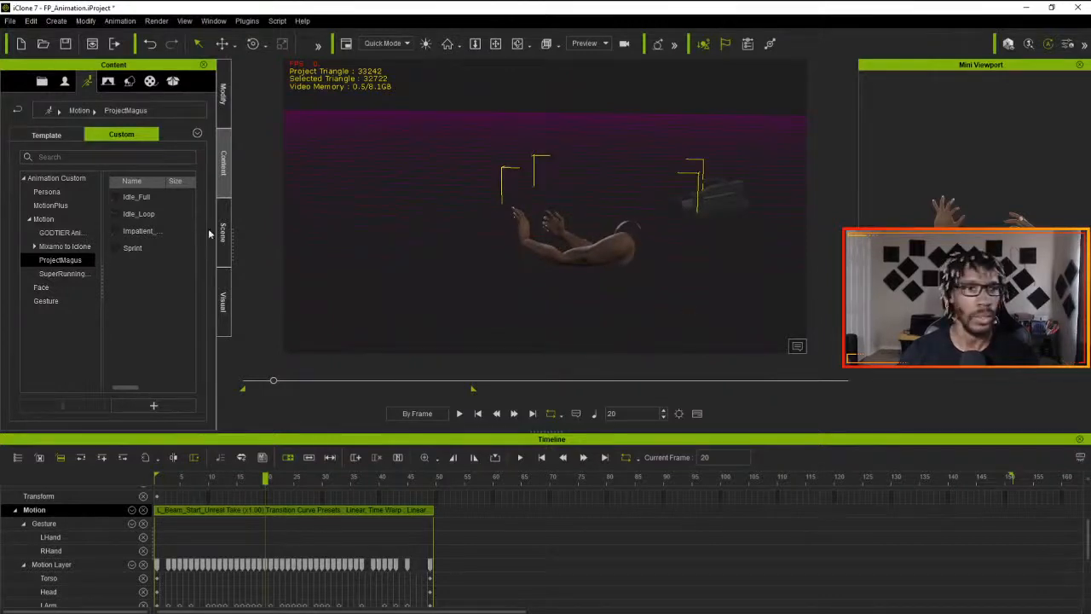
{"action": "left_click", "coordinate": [223, 94]}
{"action": "left_click", "coordinate": [35, 84]}
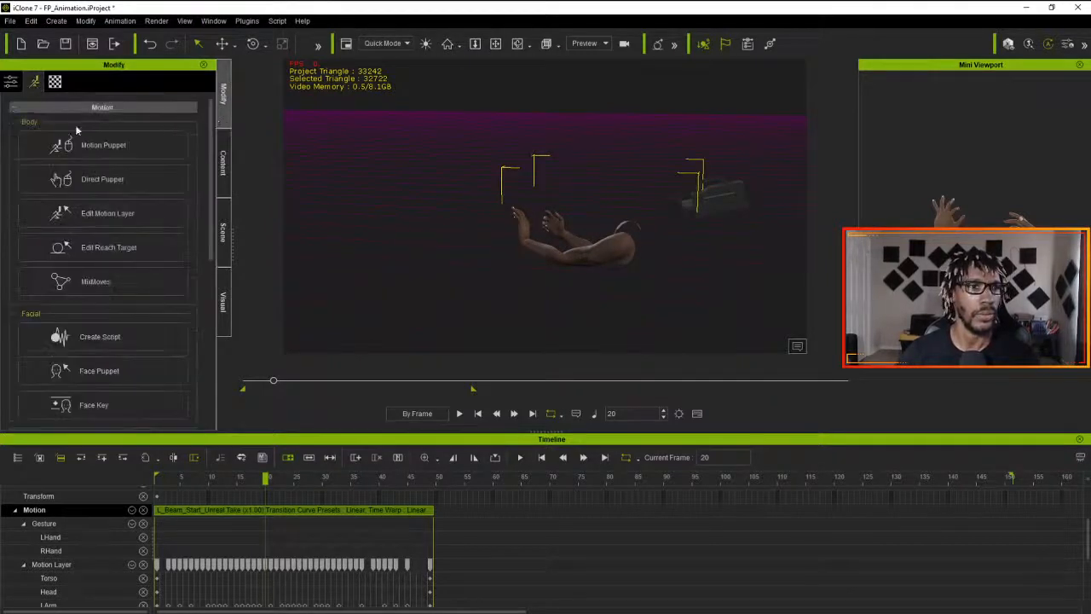
{"action": "left_click", "coordinate": [87, 206]}
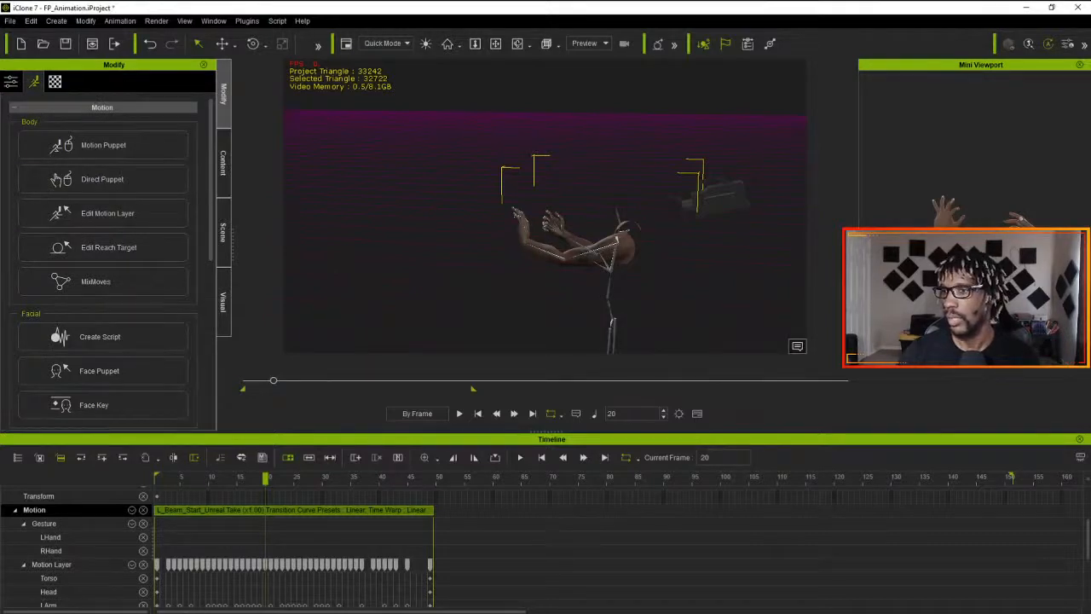
- At frame 20, move the left forearm bone forward to straighten the arm, and rotate the forearm upright
{"action": "left_click", "coordinate": [515, 212]}
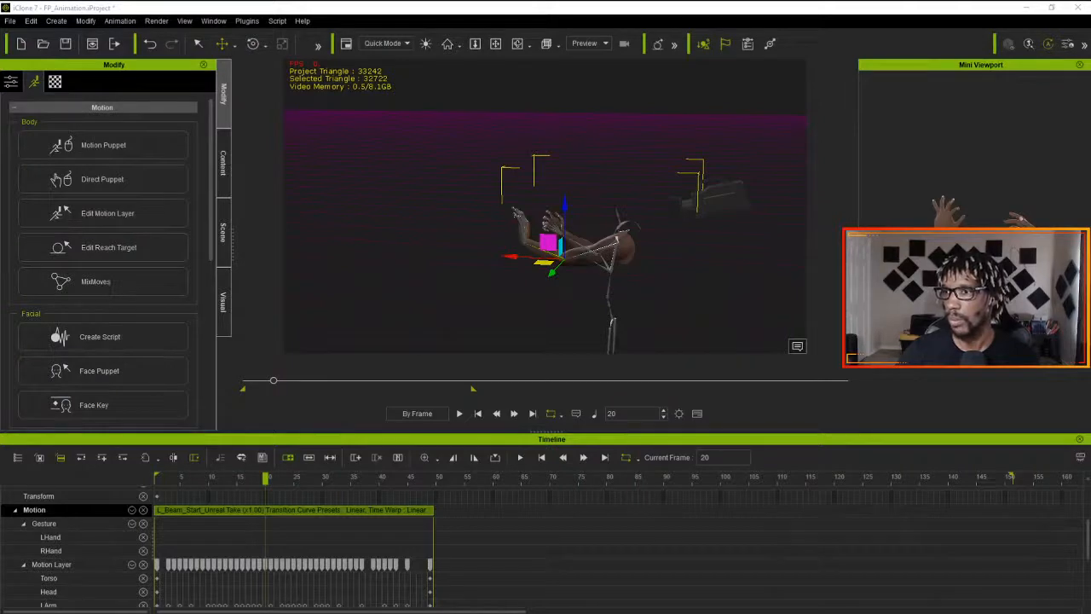
{"action": "scroll", "coordinate": [525, 252], "scroll_direction": "up", "scroll_amount": 3}
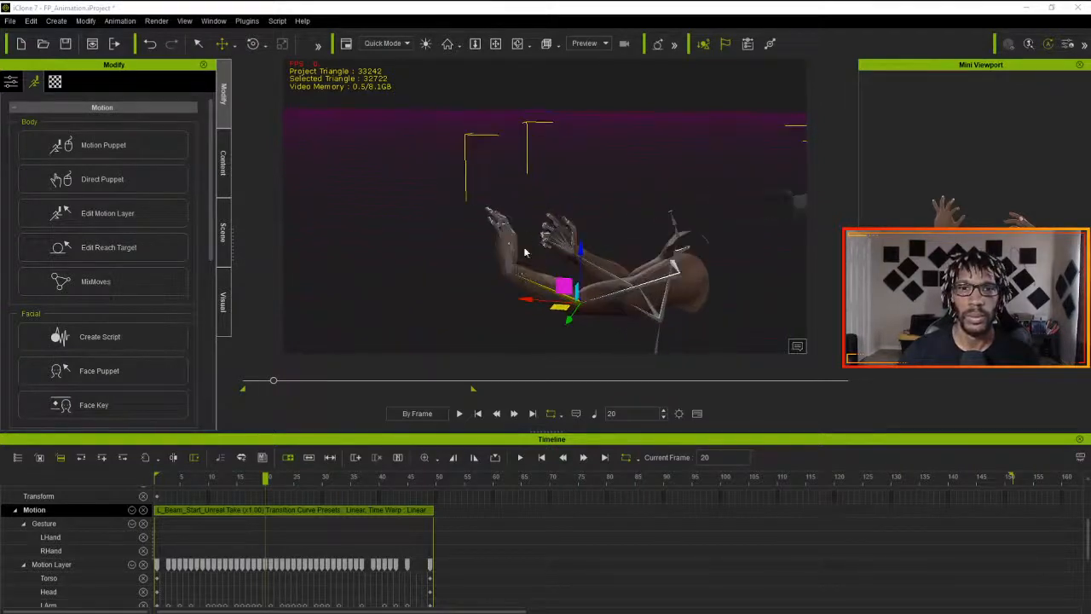
{"action": "scroll", "coordinate": [511, 278], "scroll_direction": "up", "scroll_amount": 3}
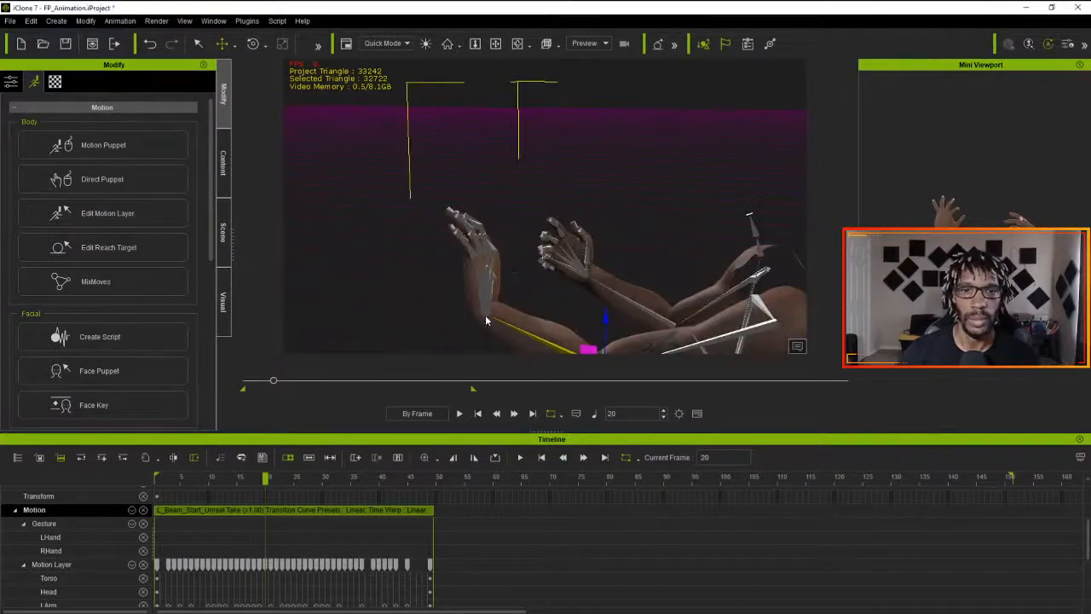
{"action": "left_click", "coordinate": [485, 314]}
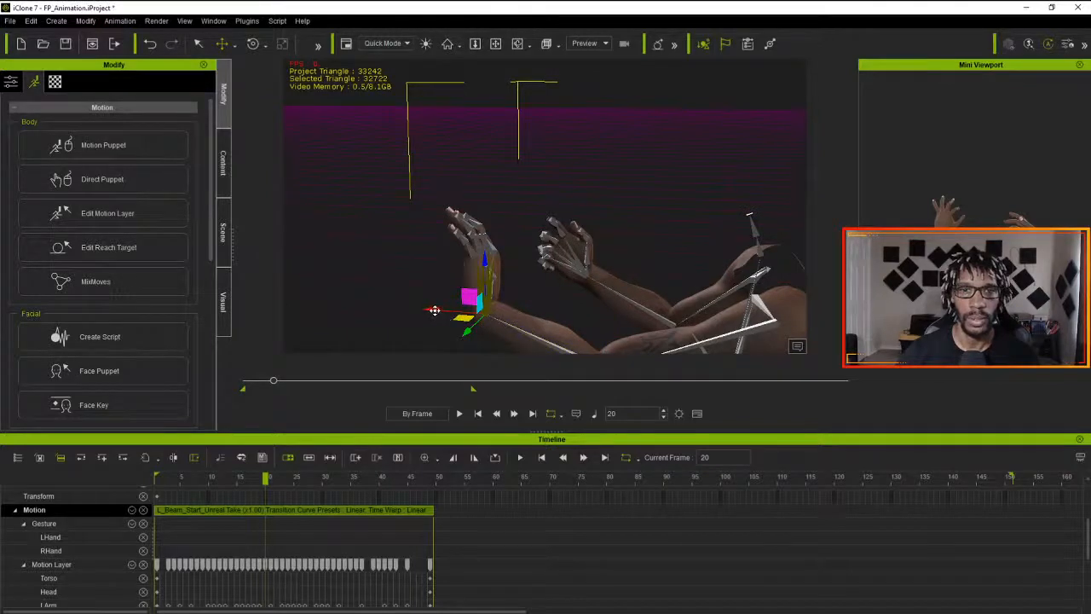
{"action": "left_click_drag", "start_coordinate": [434, 310], "coordinate": [419, 317]}
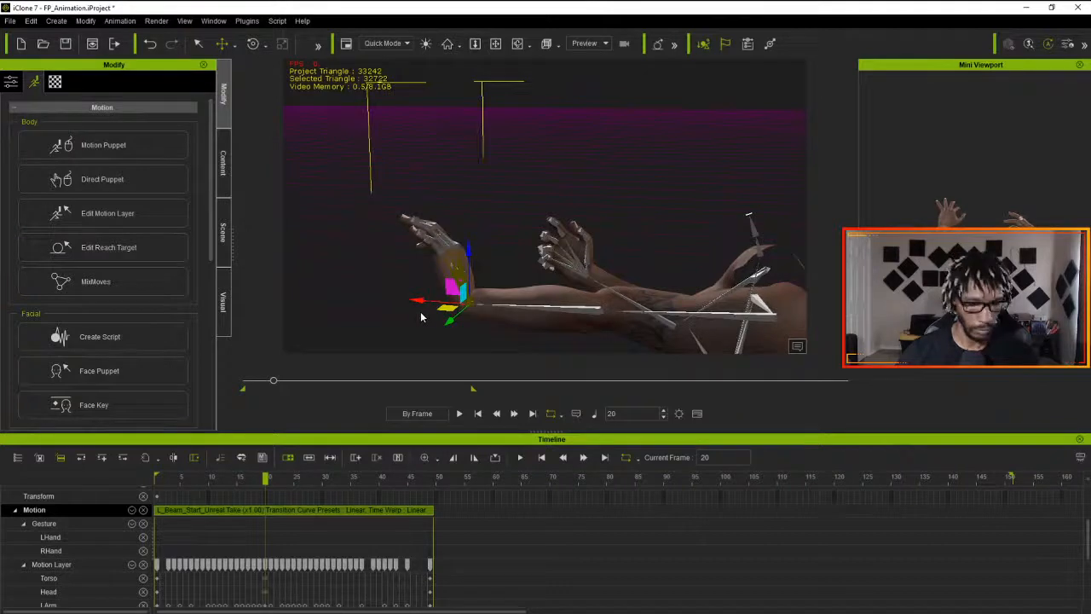
{"action": "key", "text": "ctrl+z"}
{"action": "left_click_drag", "start_coordinate": [435, 309], "coordinate": [420, 317]}
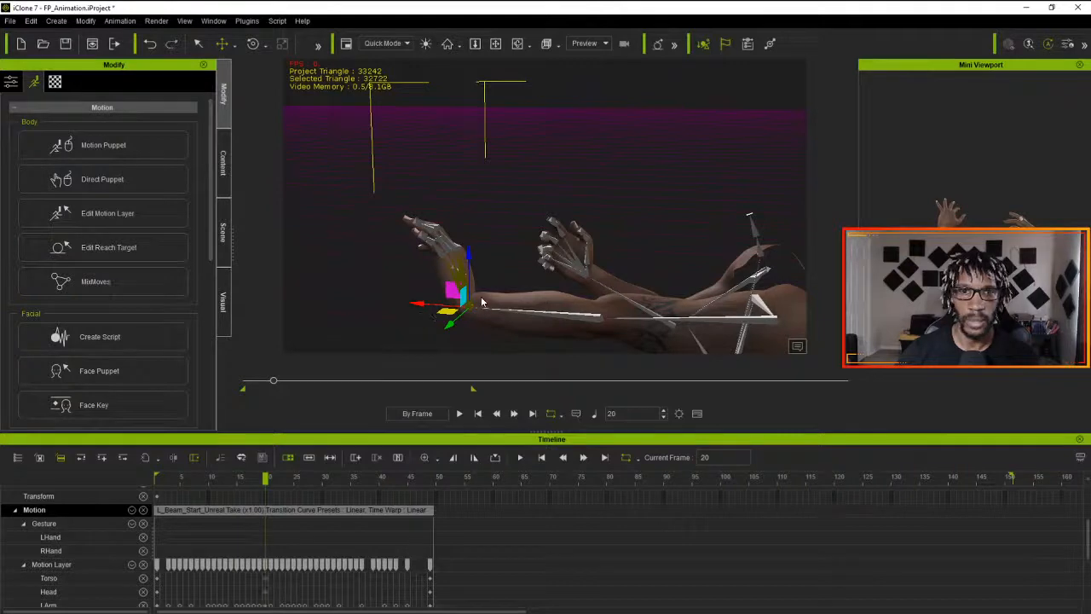
{"action": "key", "text": "e"}
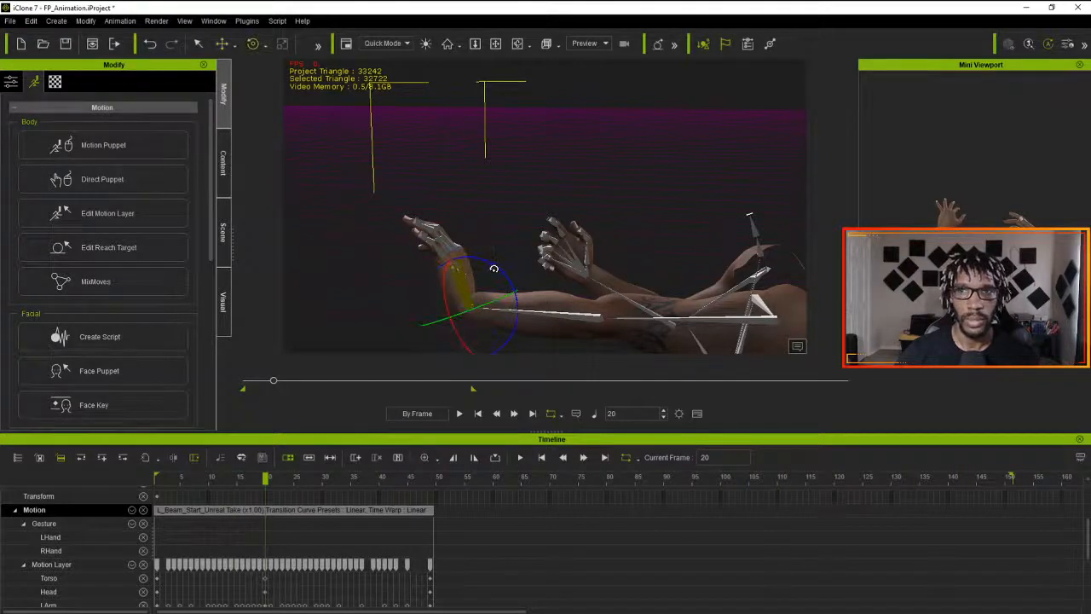
{"action": "left_click_drag", "start_coordinate": [494, 268], "coordinate": [499, 280]}
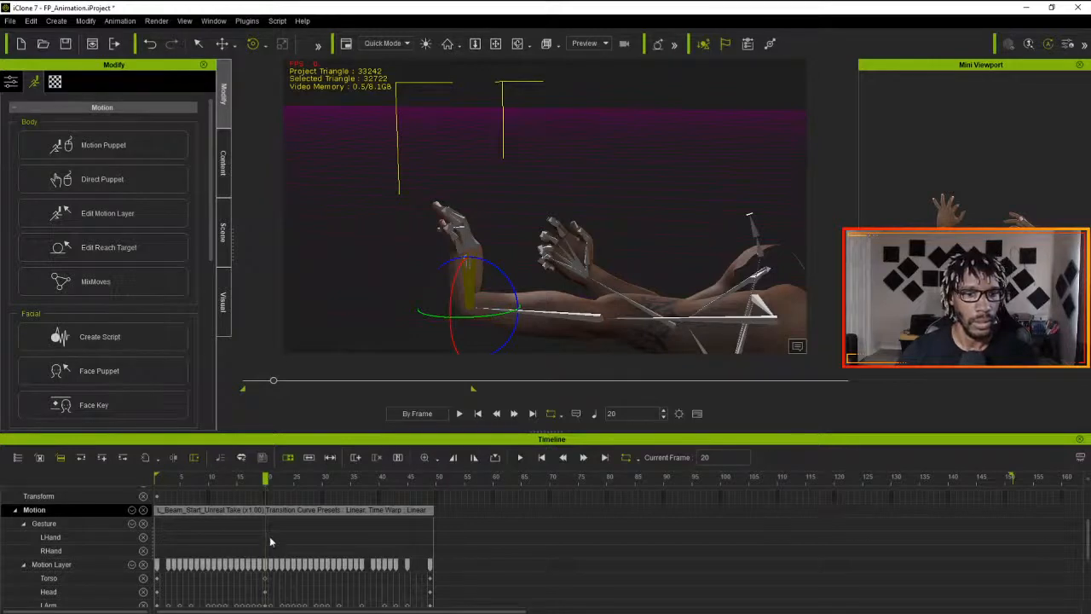
- Apply the Accelerate transition curve preset to the Motion Layer keys at frames 20 to 22 and increase its strength
{"action": "left_click", "coordinate": [267, 564]}
{"action": "left_click_drag", "start_coordinate": [276, 570], "coordinate": [275, 569]}
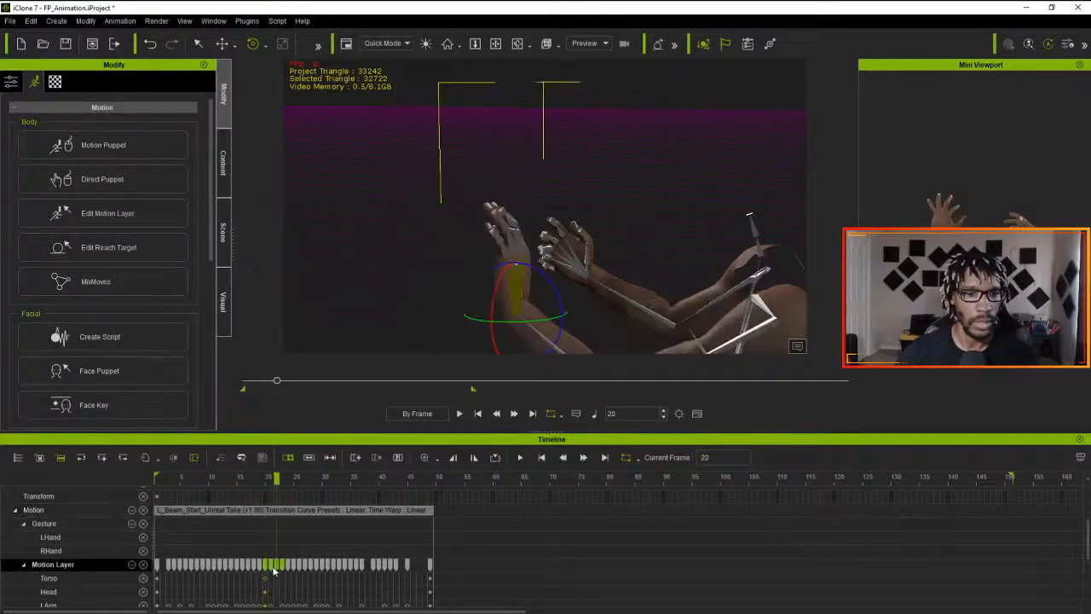
{"action": "left_click", "coordinate": [271, 553]}
{"action": "left_click", "coordinate": [268, 568]}
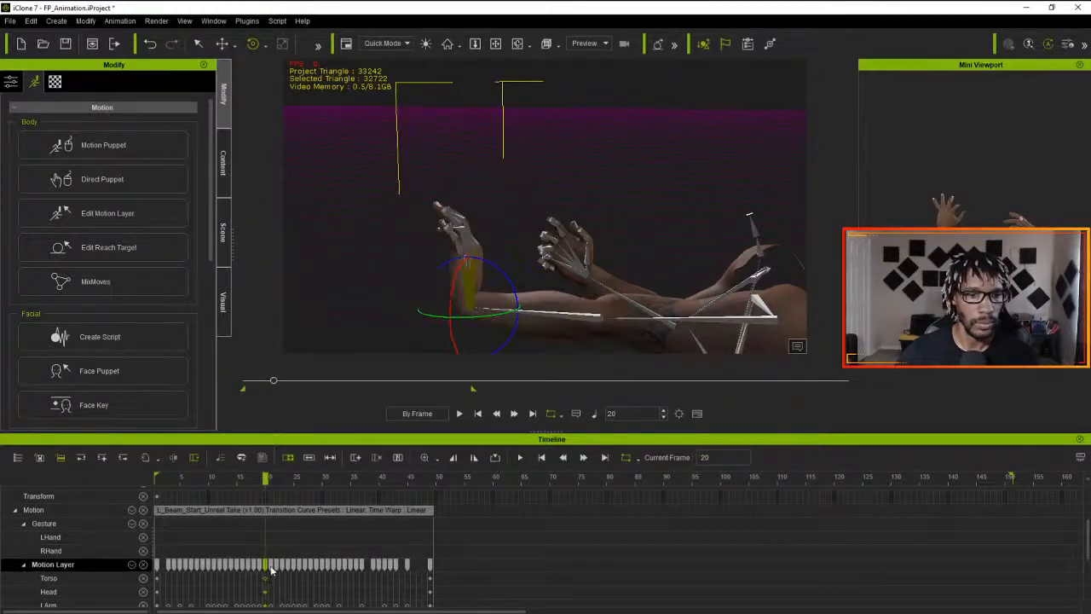
{"action": "left_click", "coordinate": [270, 566]}
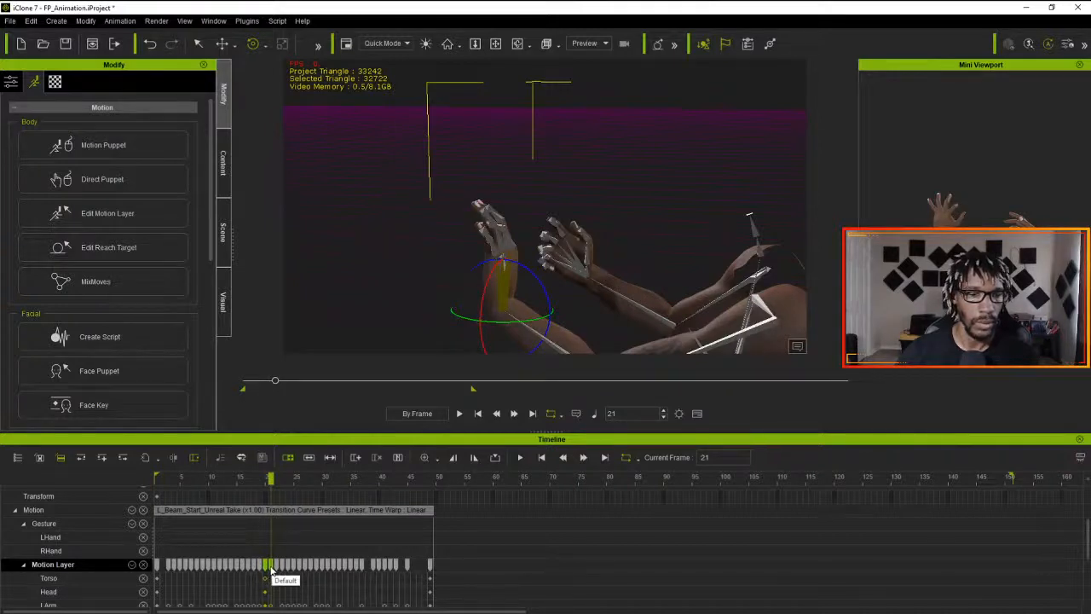
{"action": "left_click", "coordinate": [276, 566]}
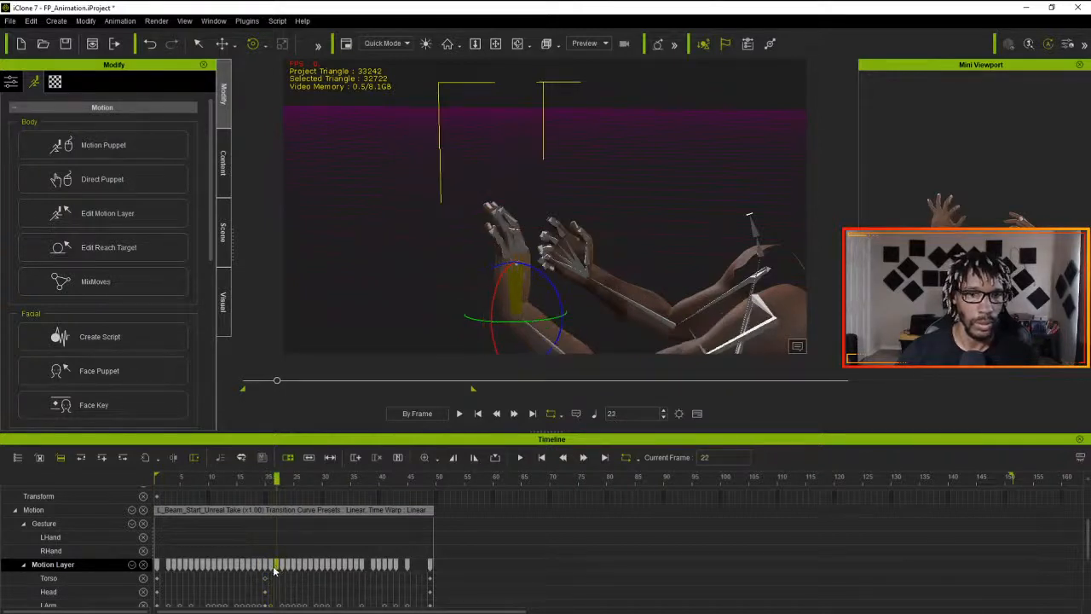
{"action": "left_click", "coordinate": [272, 570]}
{"action": "left_click", "coordinate": [275, 570]}
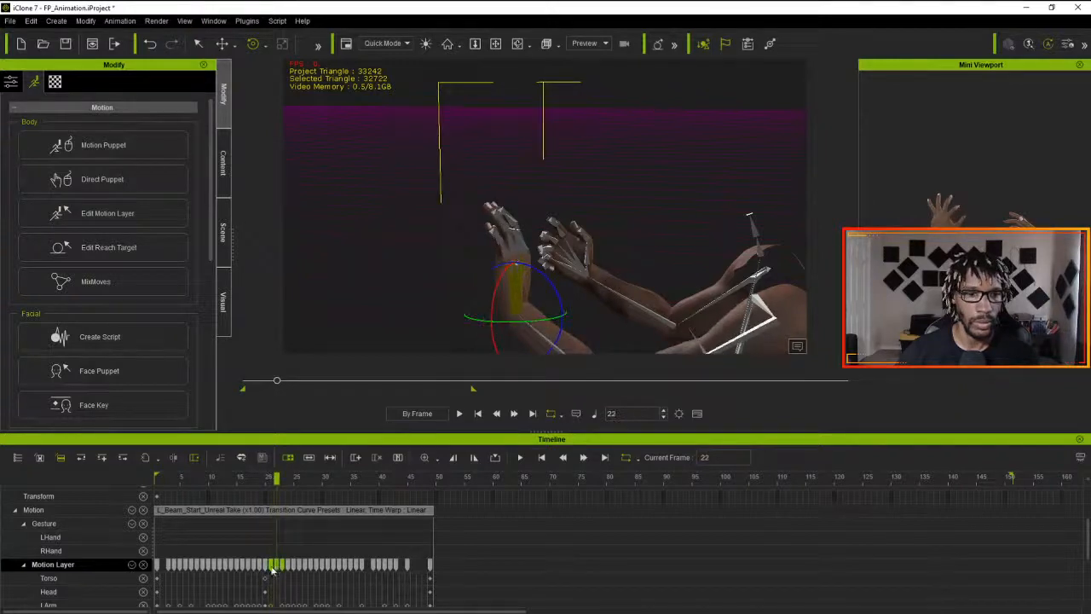
{"action": "left_click", "coordinate": [270, 569]}
{"action": "left_click", "coordinate": [276, 568]}
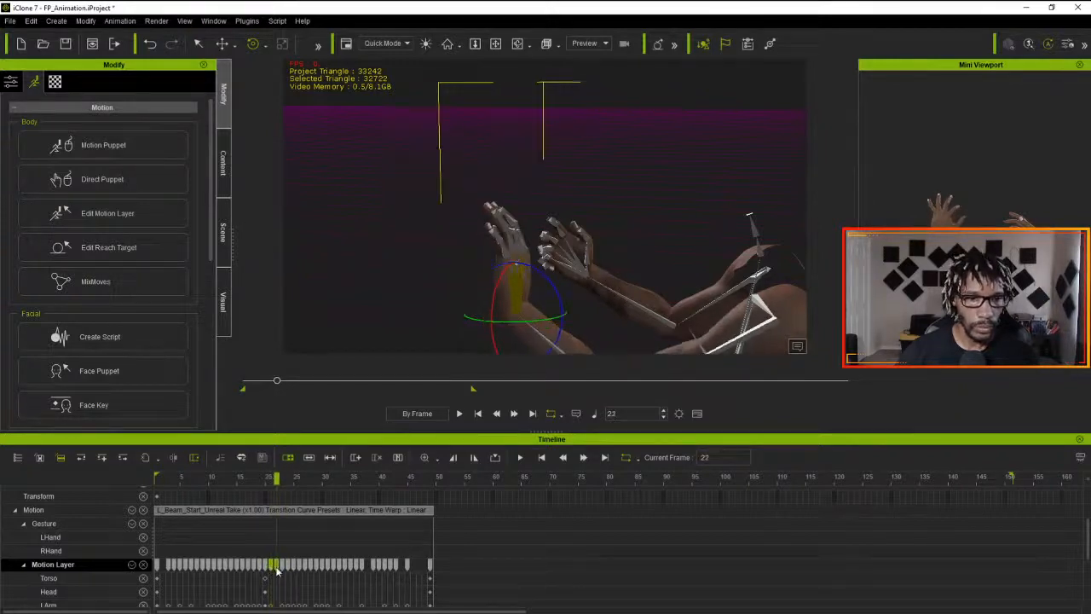
{"action": "left_click", "coordinate": [266, 568]}
{"action": "left_click", "coordinate": [271, 567]}
{"action": "left_click", "coordinate": [276, 569]}
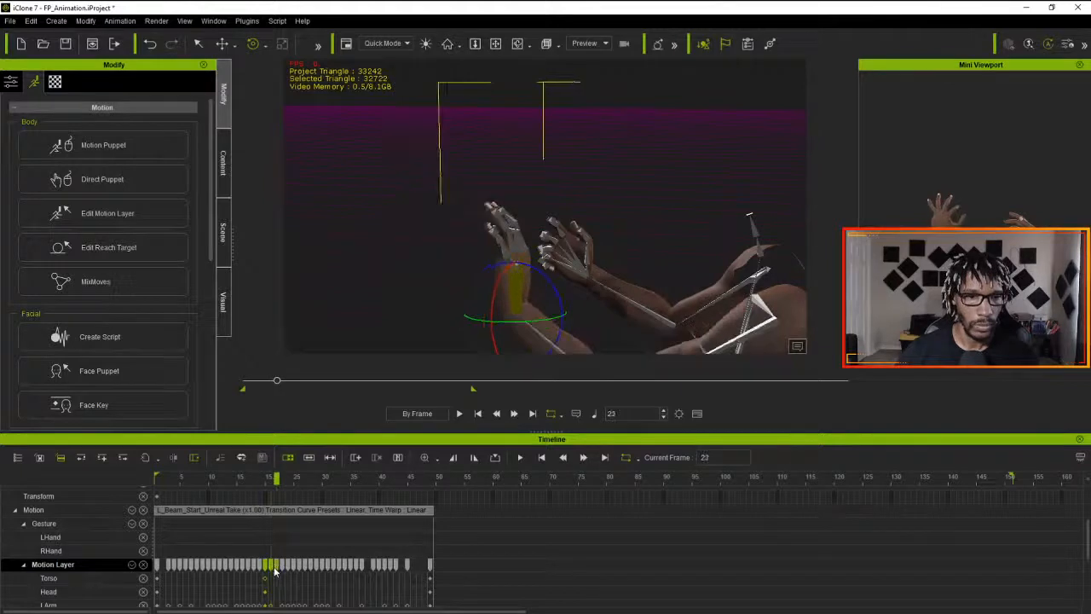
{"action": "right_click", "coordinate": [275, 570]}
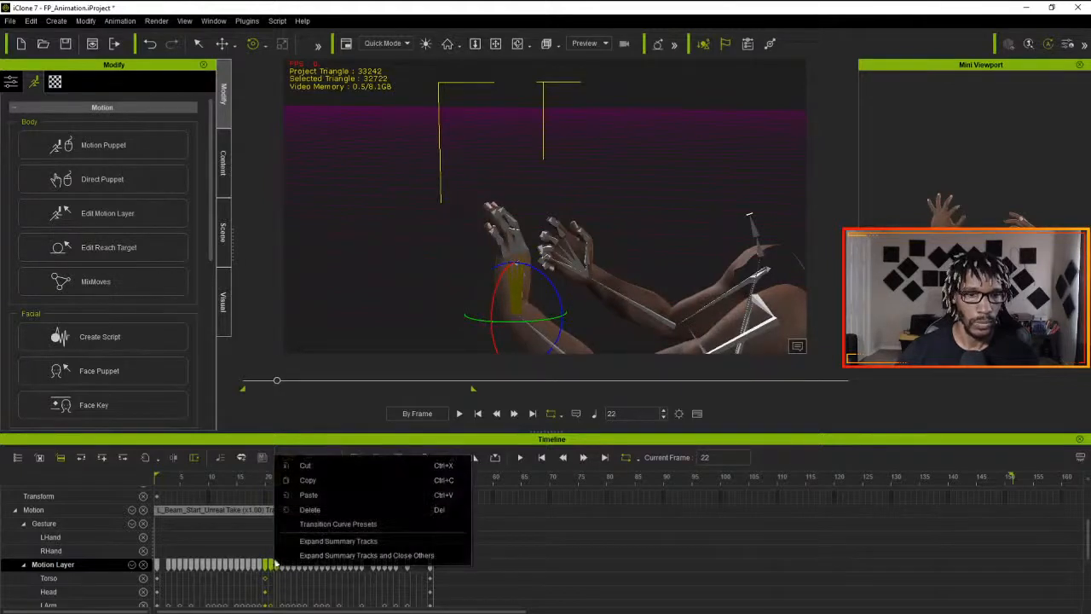
{"action": "left_click", "coordinate": [332, 525]}
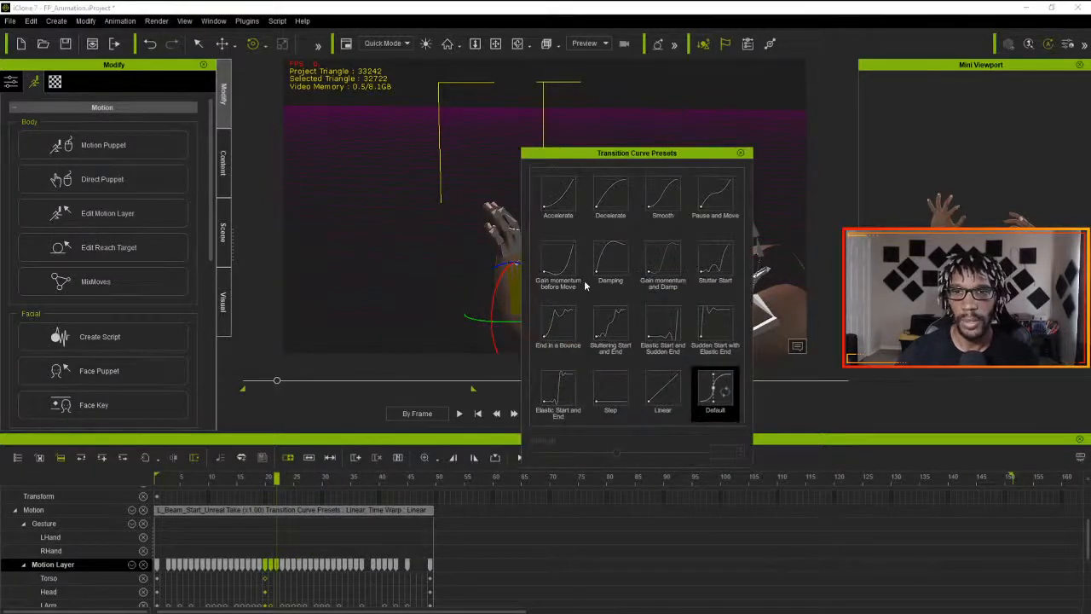
{"action": "key", "text": "space"}
{"action": "left_click", "coordinate": [559, 208]}
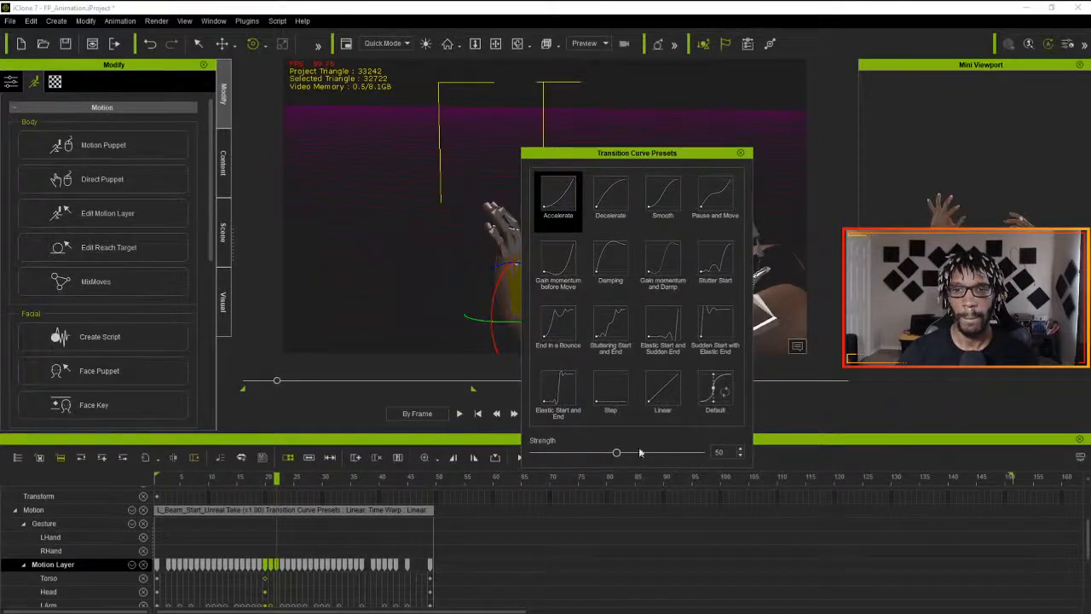
{"action": "left_click_drag", "start_coordinate": [616, 456], "coordinate": [634, 456]}
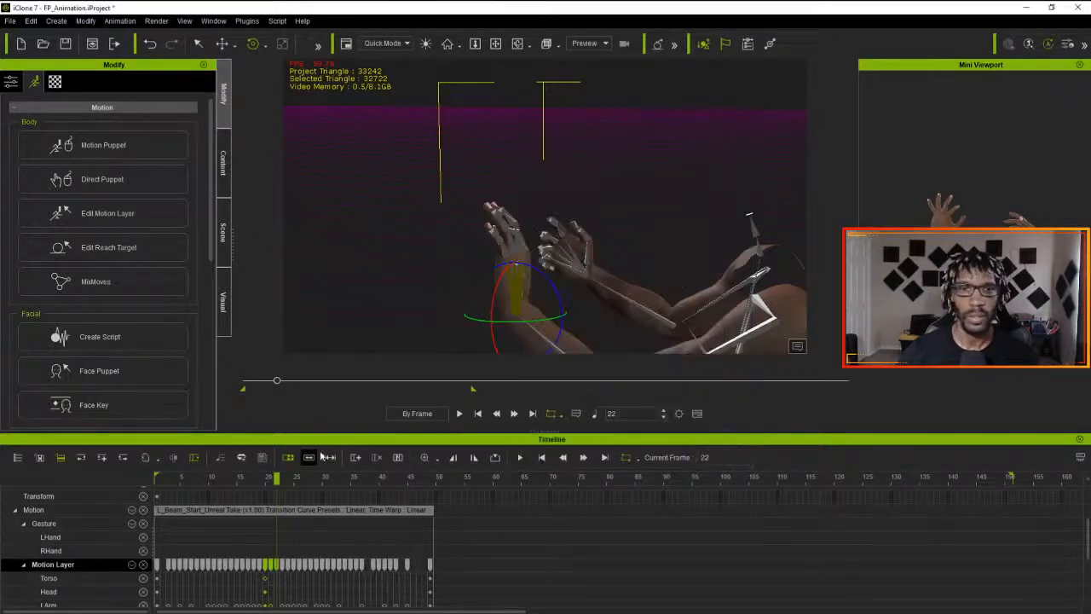
{"action": "left_click", "coordinate": [740, 152]}
- Play the animation from frame 1 to check the edited arm motion and return to the first frame
{"action": "left_click", "coordinate": [478, 415]}
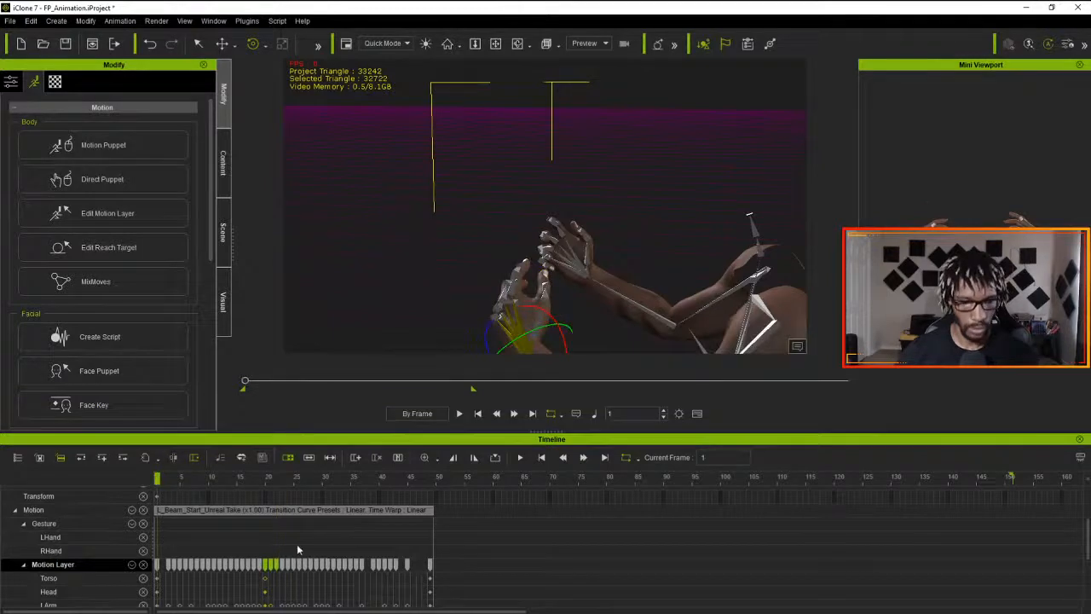
{"action": "key", "text": "space"}
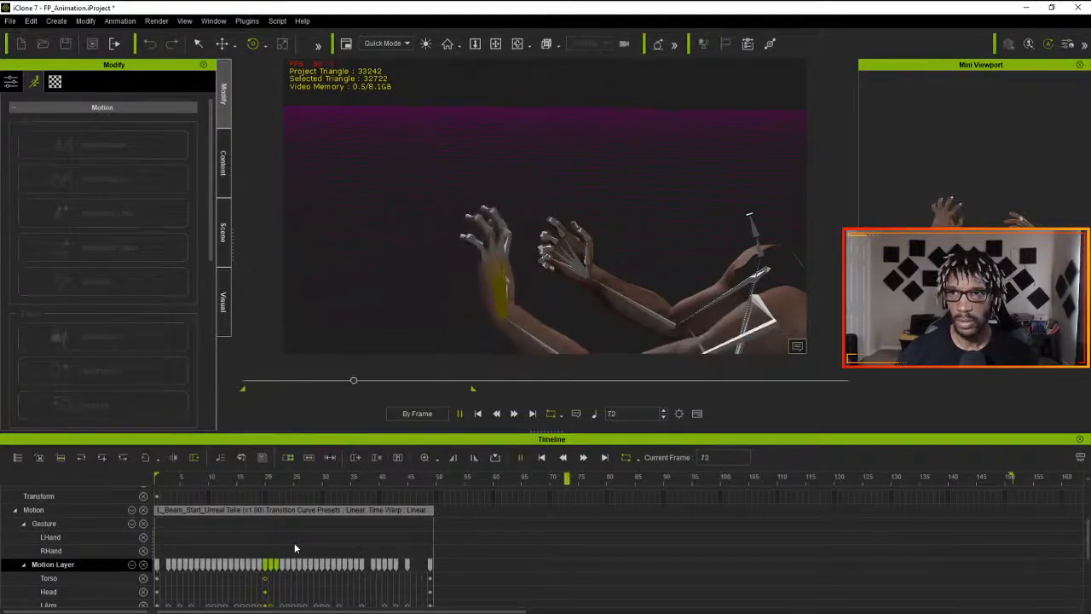
{"action": "key", "text": "space"}
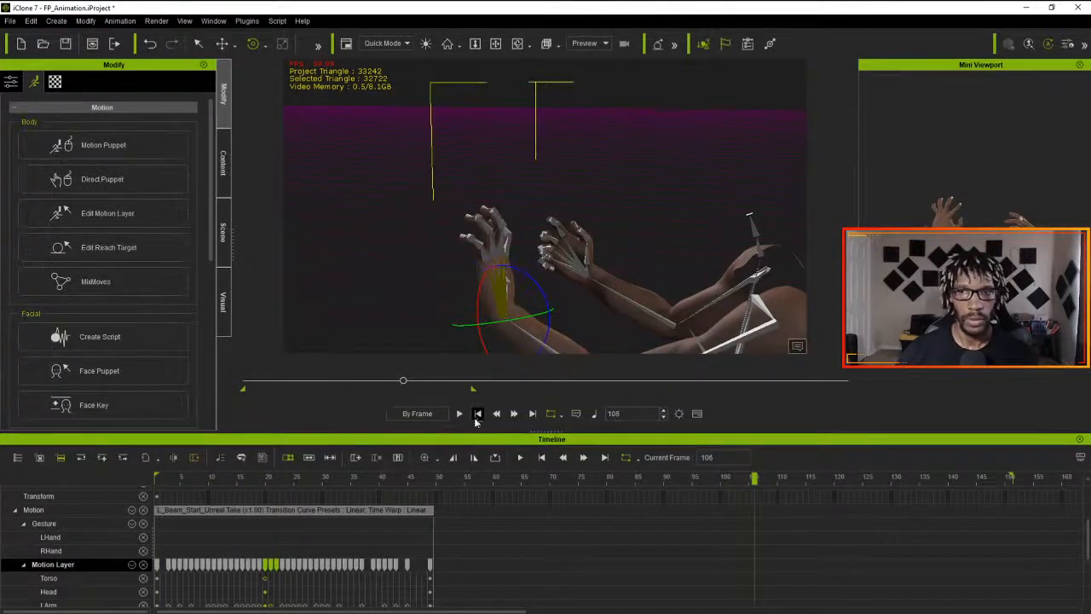
{"action": "left_click", "coordinate": [477, 413]}
- Save the project and flatten all parts of the L_Beam_Start_Unreal Take motion clip
{"action": "key", "text": "ctrl+s"}
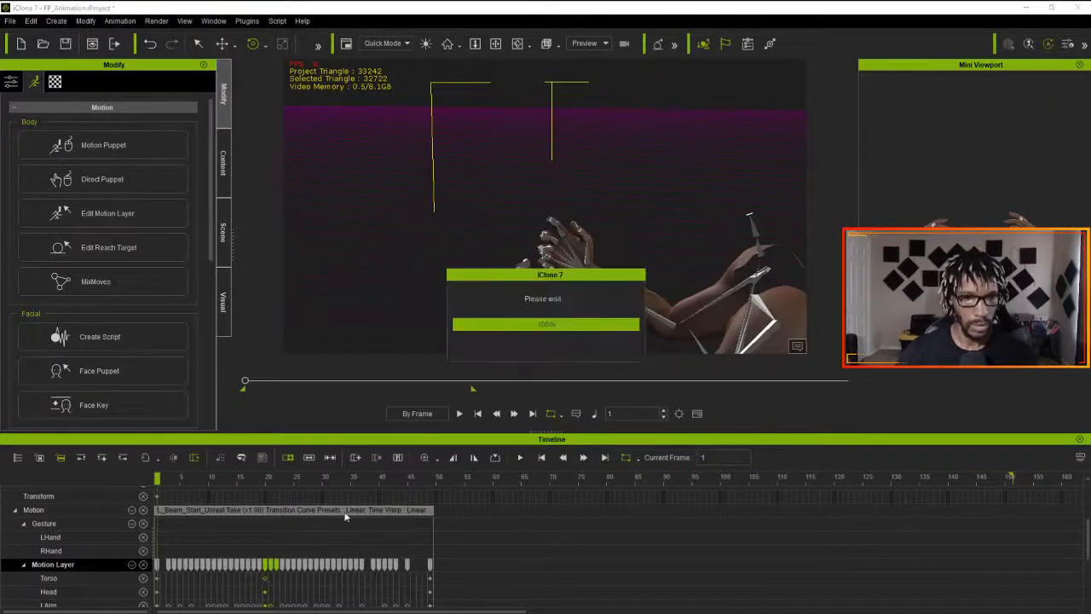
{"action": "left_click", "coordinate": [343, 511]}
{"action": "right_click", "coordinate": [343, 511]}
{"action": "mouse_move", "coordinate": [467, 303]}
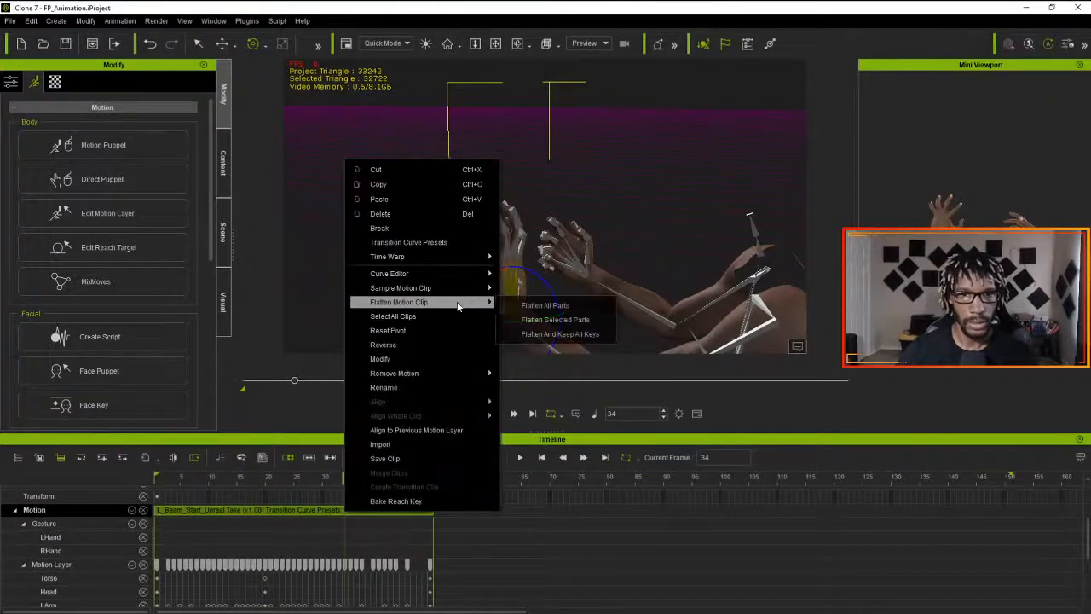
{"action": "left_click", "coordinate": [548, 307]}
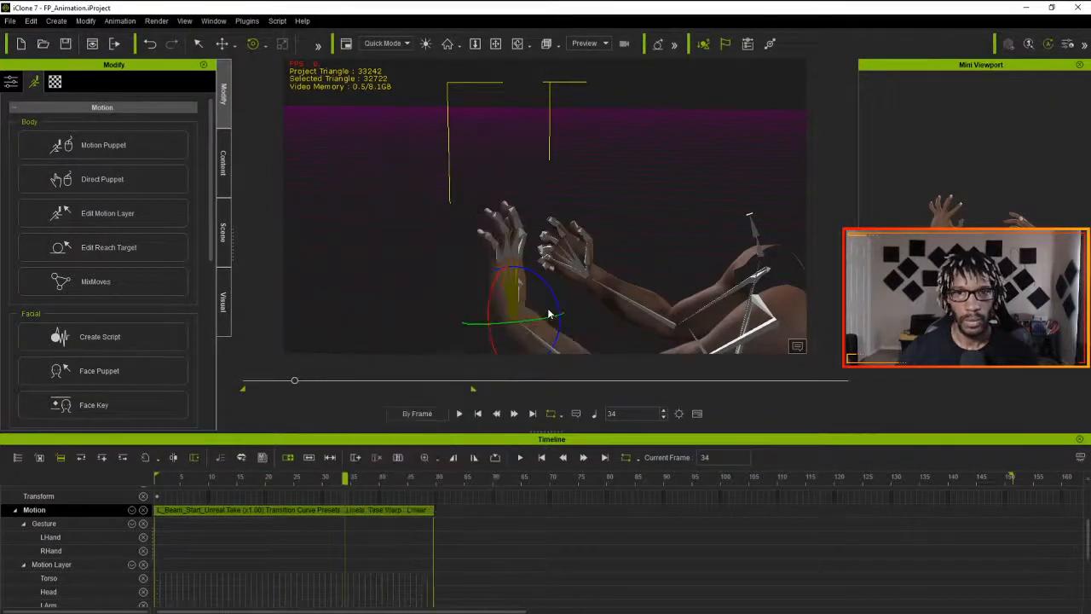
- Save the flattened clip as an RL Motion file named L_BeamStart in the ProjectMagus folder
{"action": "right_click", "coordinate": [312, 510]}
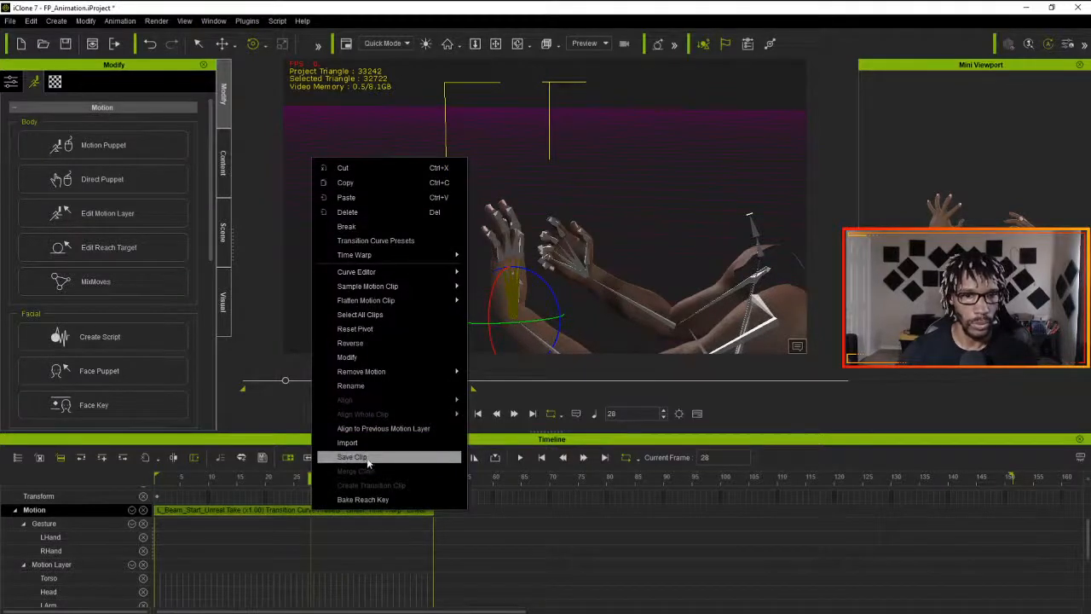
{"action": "left_click", "coordinate": [367, 460]}
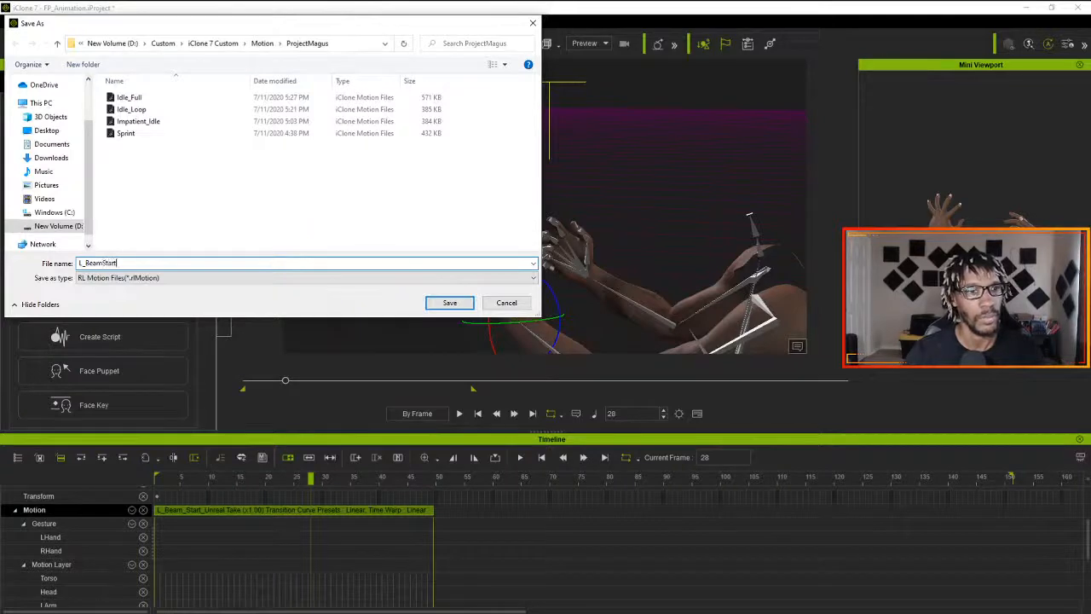
{"action": "type", "text": "L_BeamStart"}
{"action": "key", "text": "Return"}
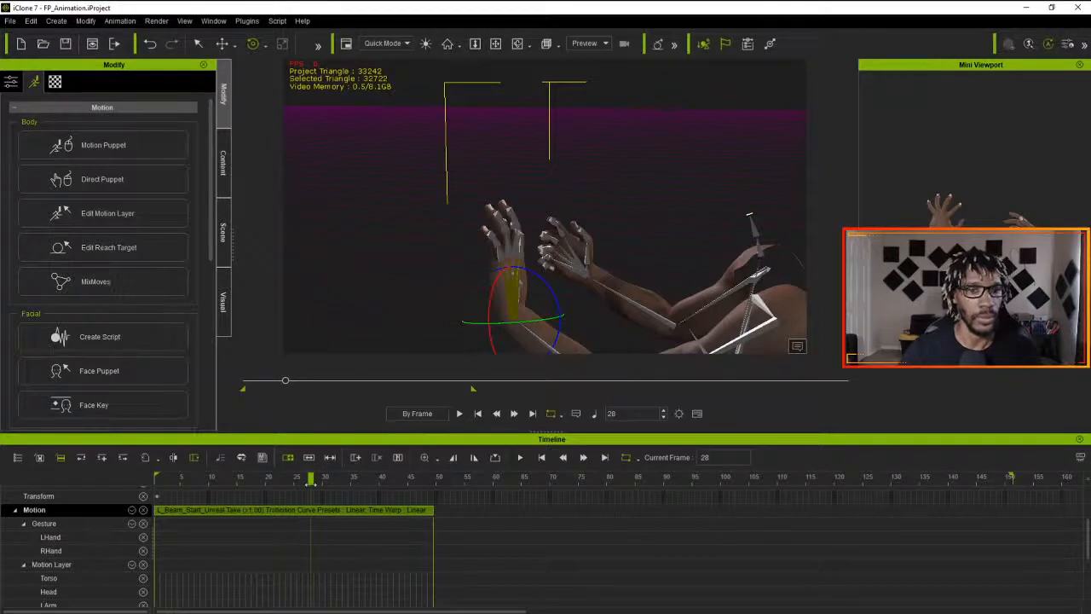
- Scrub the motion back to frame 1, look over the clip's Motion Modifier settings and close them
{"action": "left_click_drag", "start_coordinate": [310, 484], "coordinate": [122, 485]}
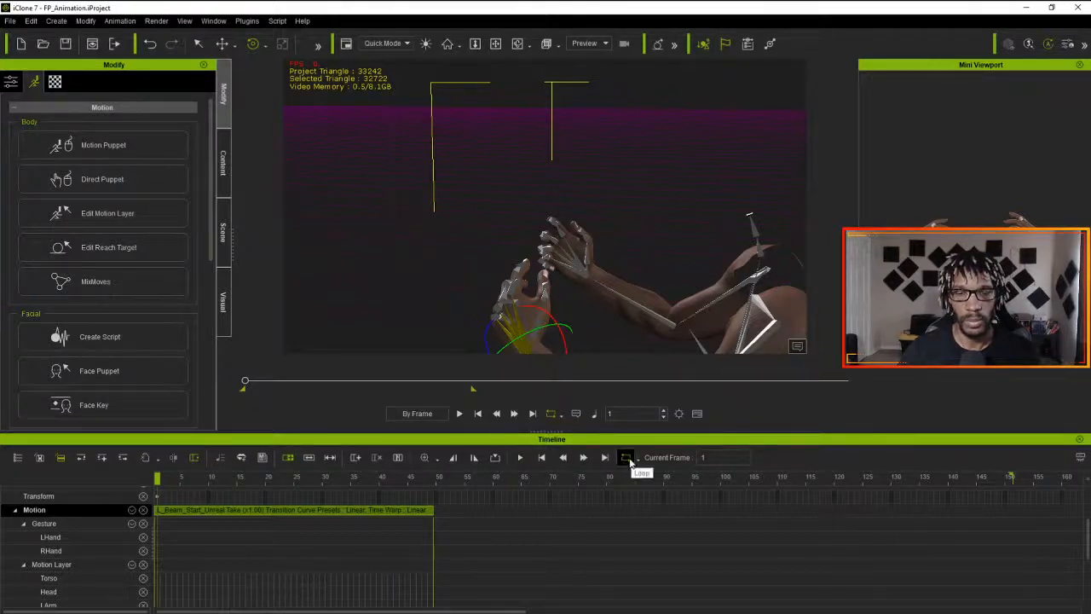
{"action": "left_click", "coordinate": [396, 513]}
{"action": "right_click", "coordinate": [396, 512]}
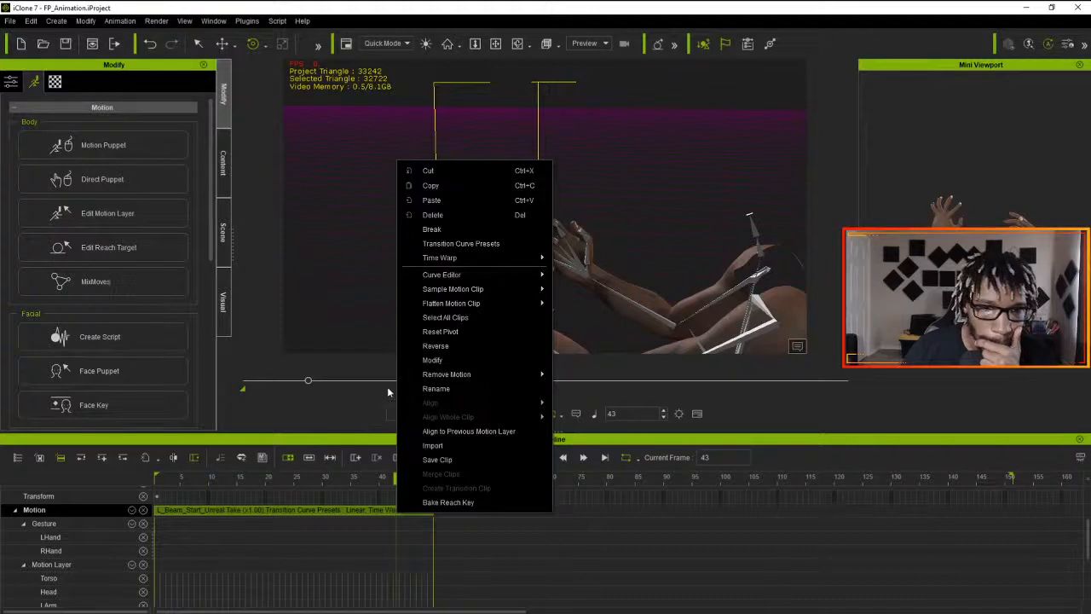
{"action": "left_click", "coordinate": [428, 360]}
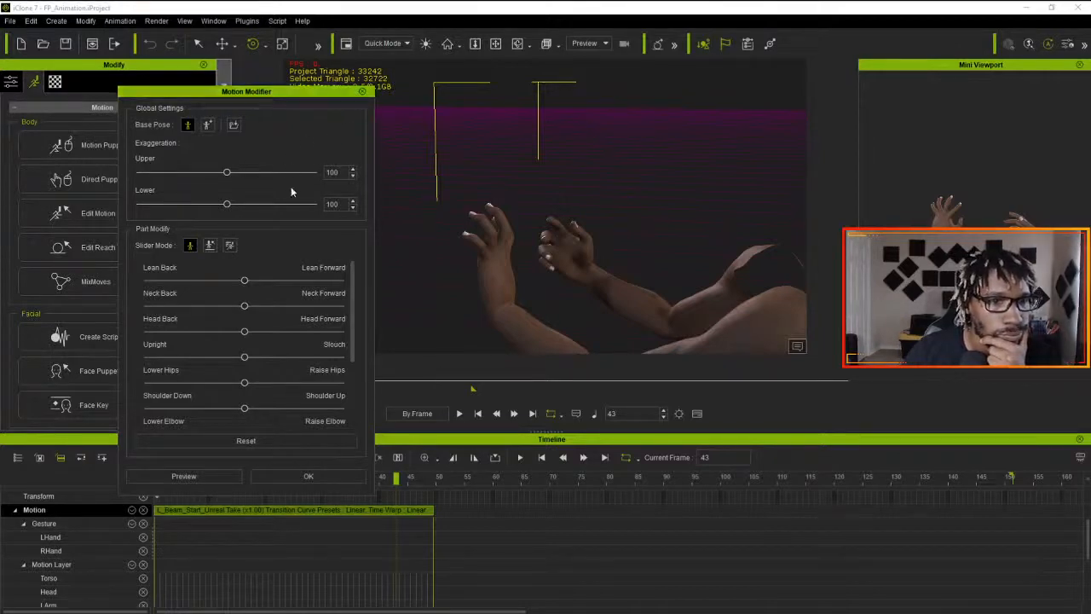
{"action": "left_click", "coordinate": [362, 91]}
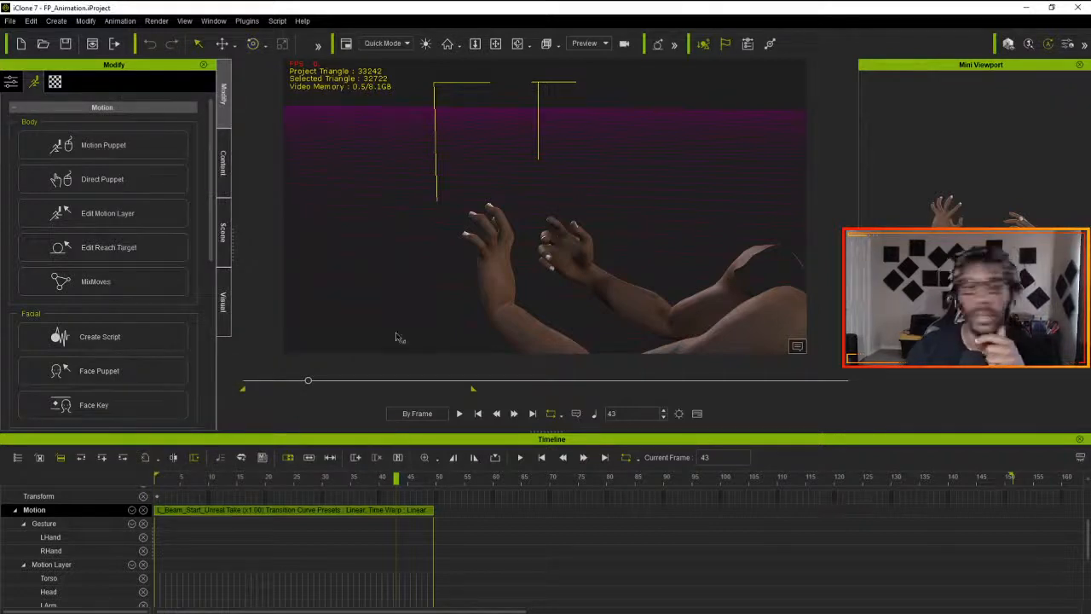
{"action": "right_click", "coordinate": [288, 509]}
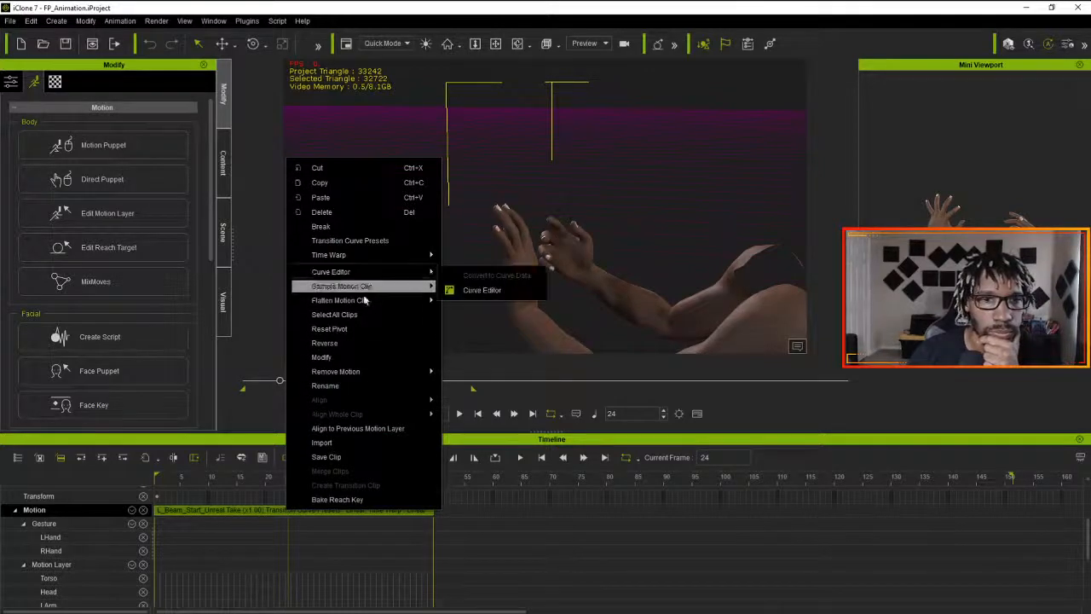
{"action": "left_click", "coordinate": [462, 527]}
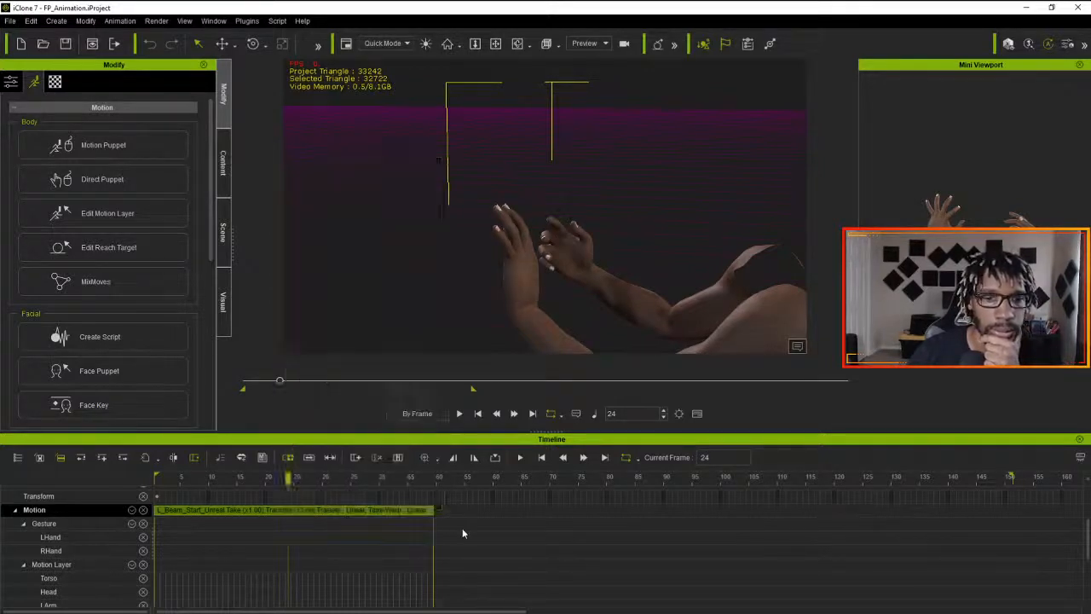
{"action": "left_click", "coordinate": [392, 513]}
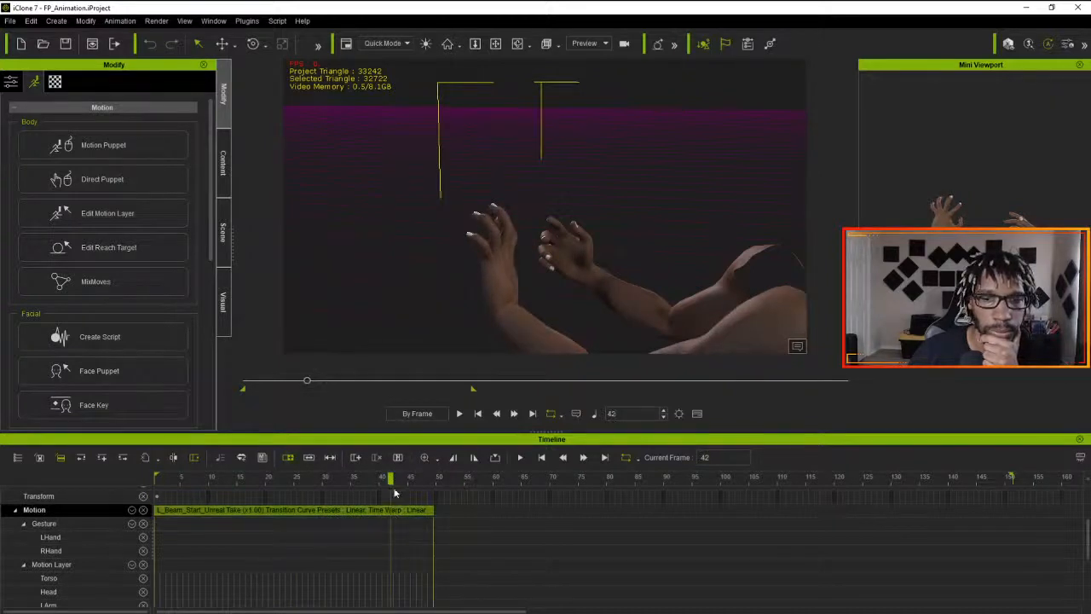
- Scrub to the end of the L_Beam_Start clip and check its length against the source motion in 3DXchange
{"action": "left_click_drag", "start_coordinate": [390, 478], "coordinate": [435, 482]}
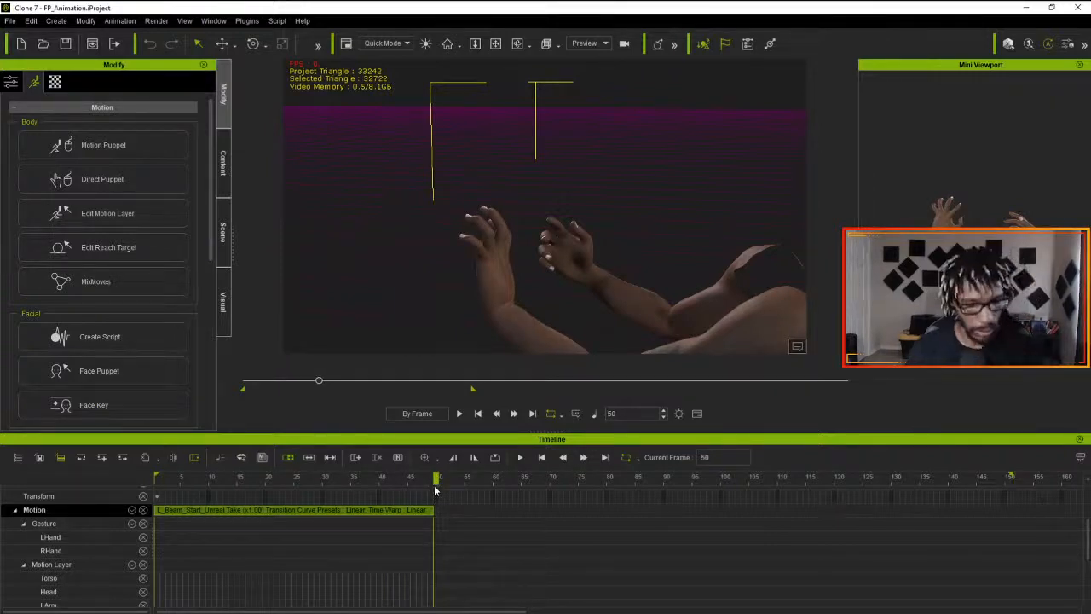
{"action": "key", "text": "alt+Tab"}
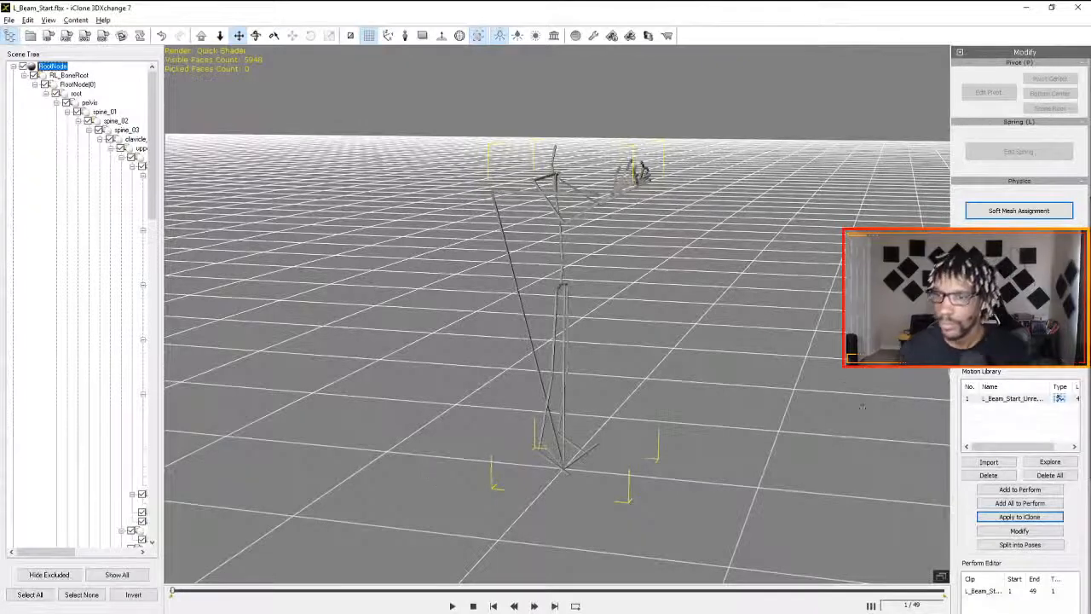
{"action": "key", "text": "alt+Tab"}
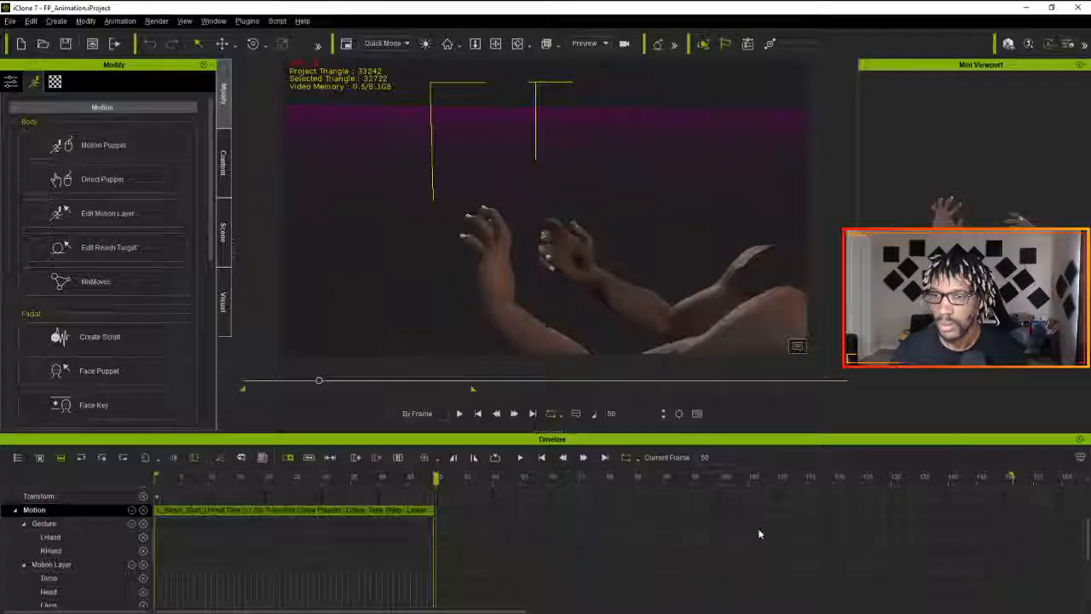
{"action": "left_click_drag", "start_coordinate": [435, 478], "coordinate": [39, 470]}
{"action": "left_click_drag", "start_coordinate": [181, 479], "coordinate": [431, 500]}
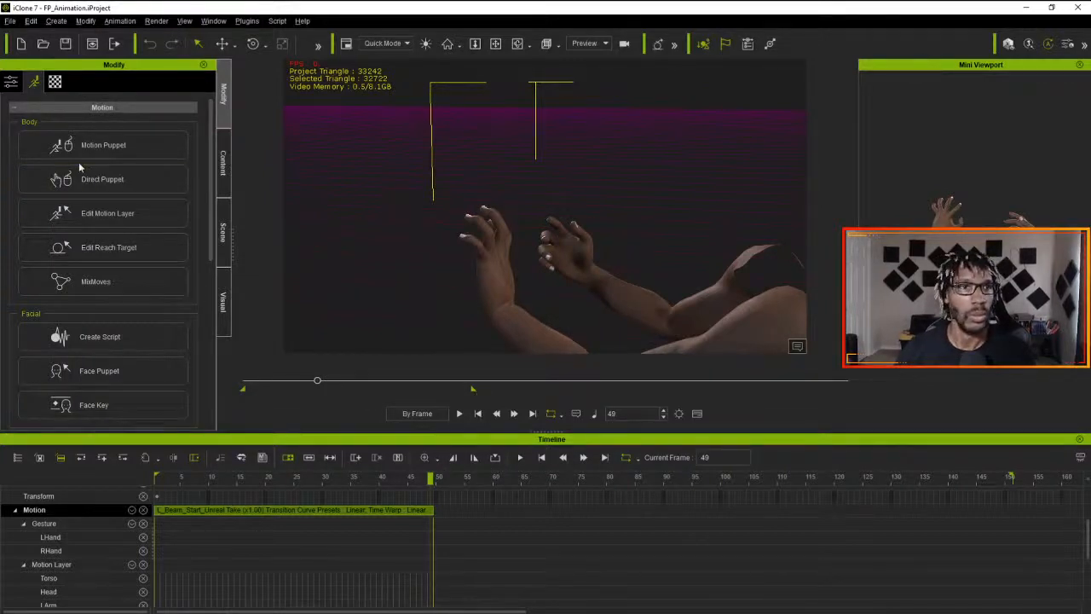
- Set up an FBX export with the Unreal preset at 60 fps, using a frame range instead of the current frame
{"action": "left_click", "coordinate": [10, 21]}
{"action": "mouse_move", "coordinate": [47, 113]}
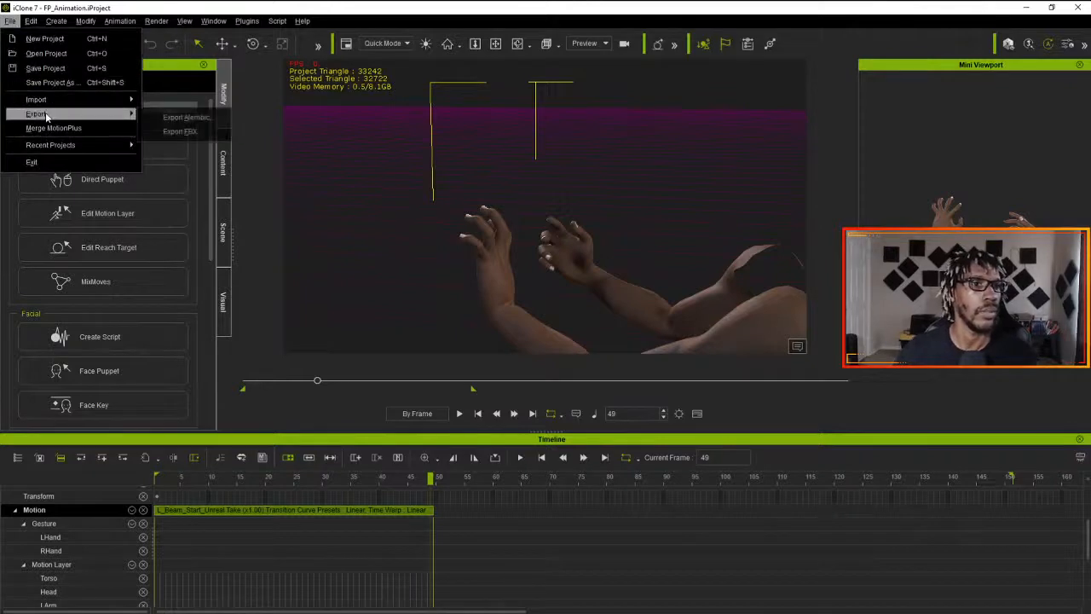
{"action": "left_click", "coordinate": [175, 115]}
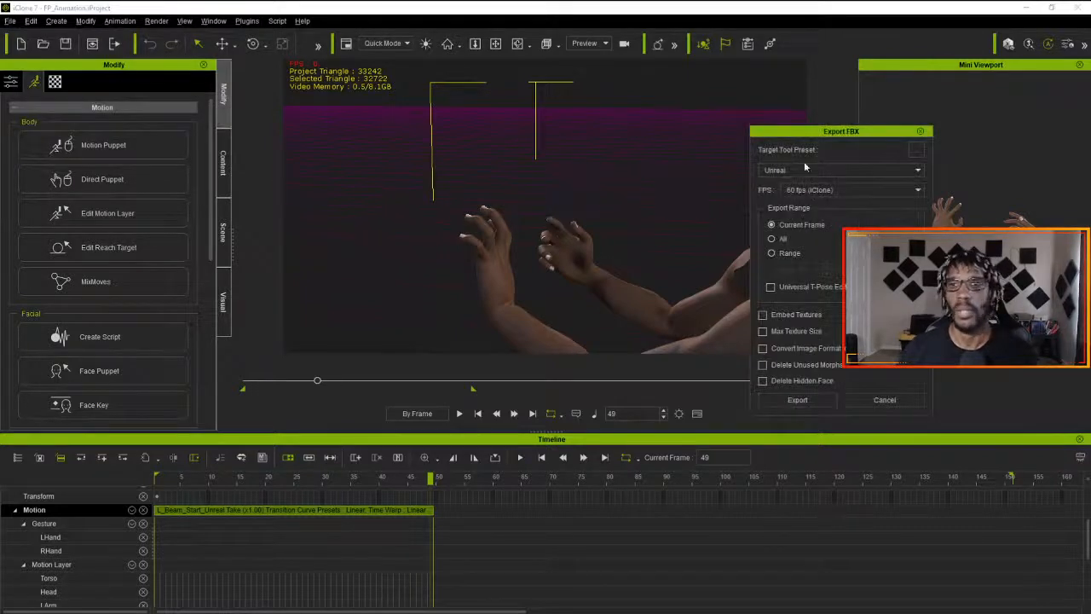
{"action": "left_click", "coordinate": [772, 253]}
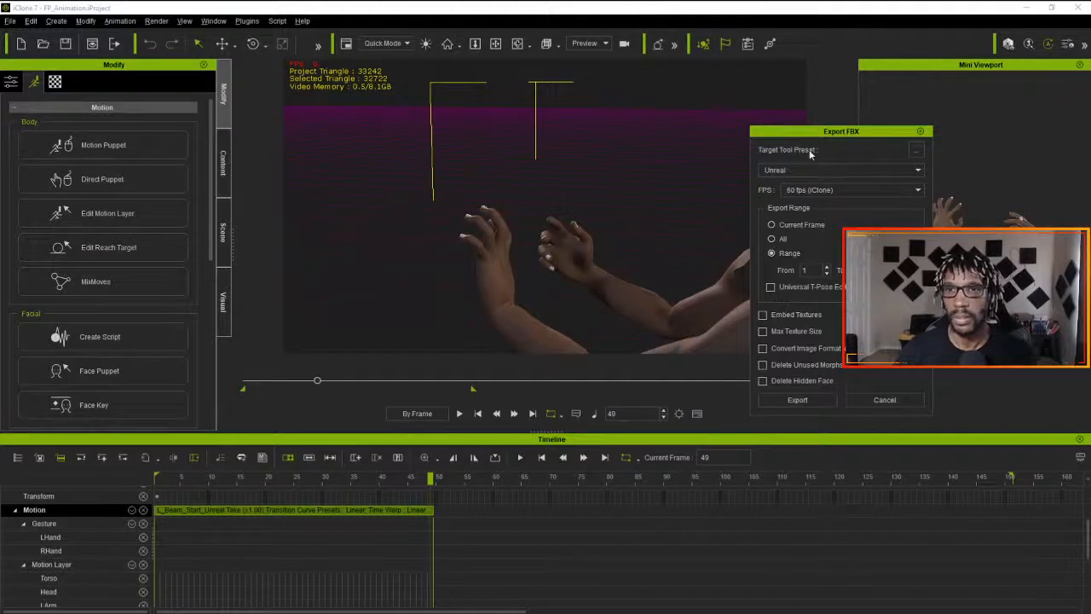
{"action": "left_click", "coordinate": [848, 192]}
{"action": "left_click", "coordinate": [849, 190]}
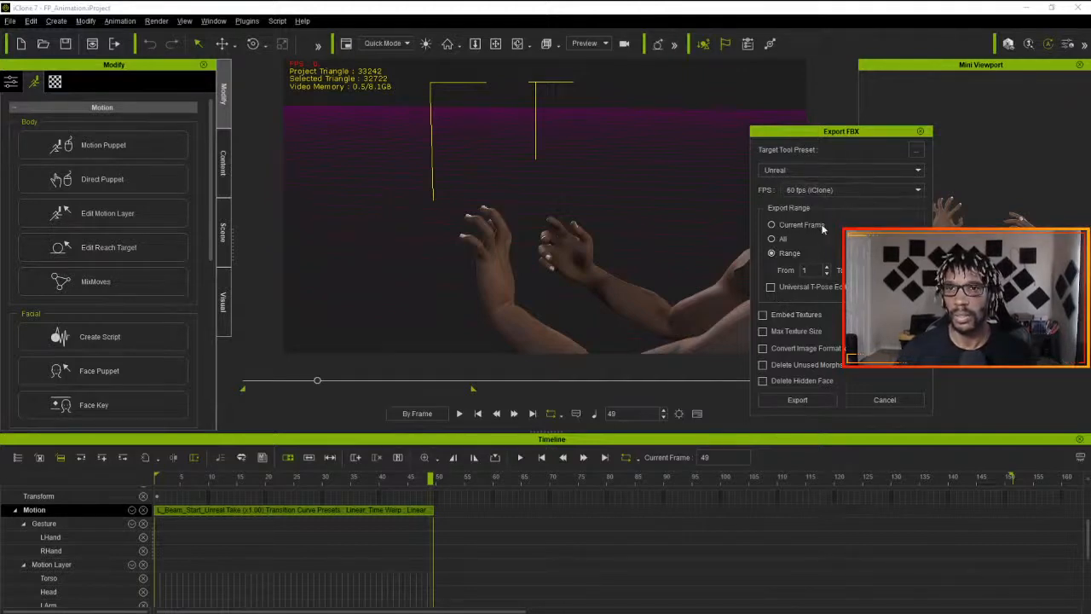
{"action": "left_click", "coordinate": [803, 400]}
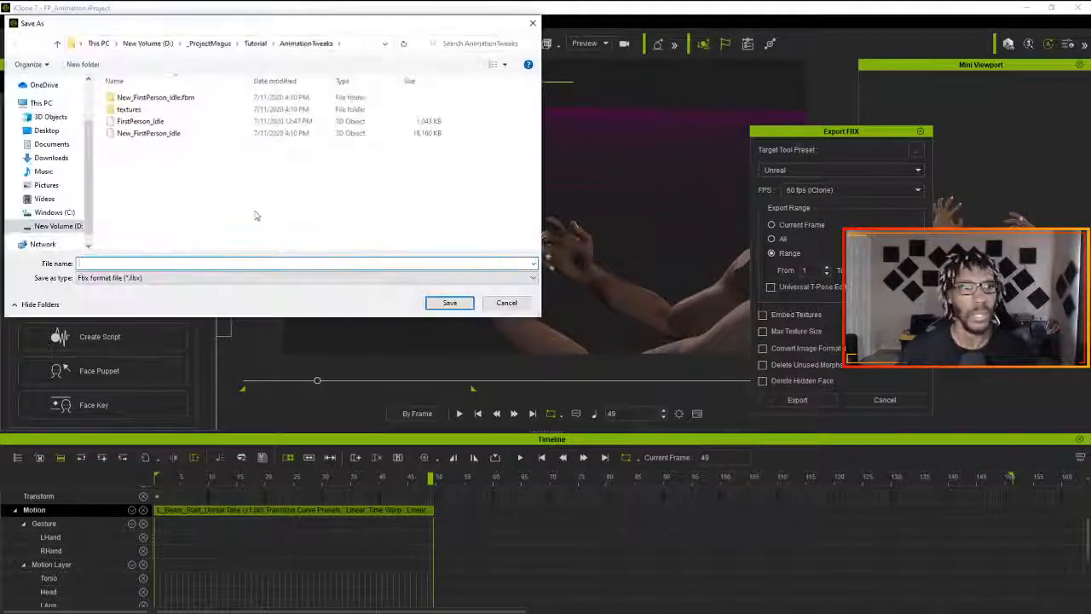
{"action": "left_click", "coordinate": [205, 44]}
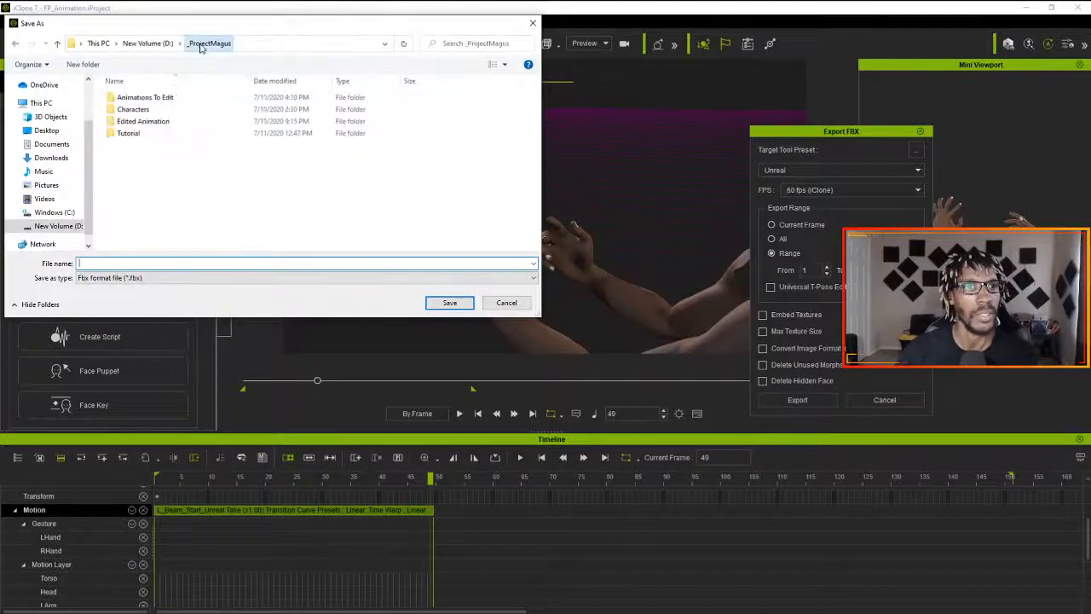
{"action": "double_click", "coordinate": [147, 122]}
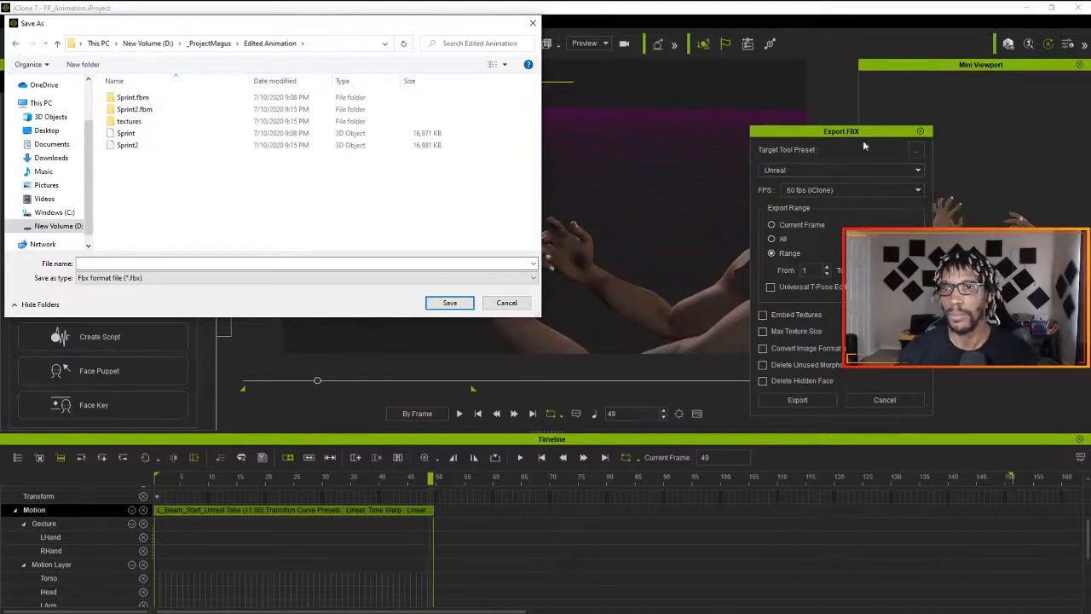
{"action": "left_click", "coordinate": [533, 23]}
- Review the advanced FBX settings and export the motion as L_Beam_Start into the Edited Animation folder of _ProjectMagus
{"action": "left_click", "coordinate": [916, 150]}
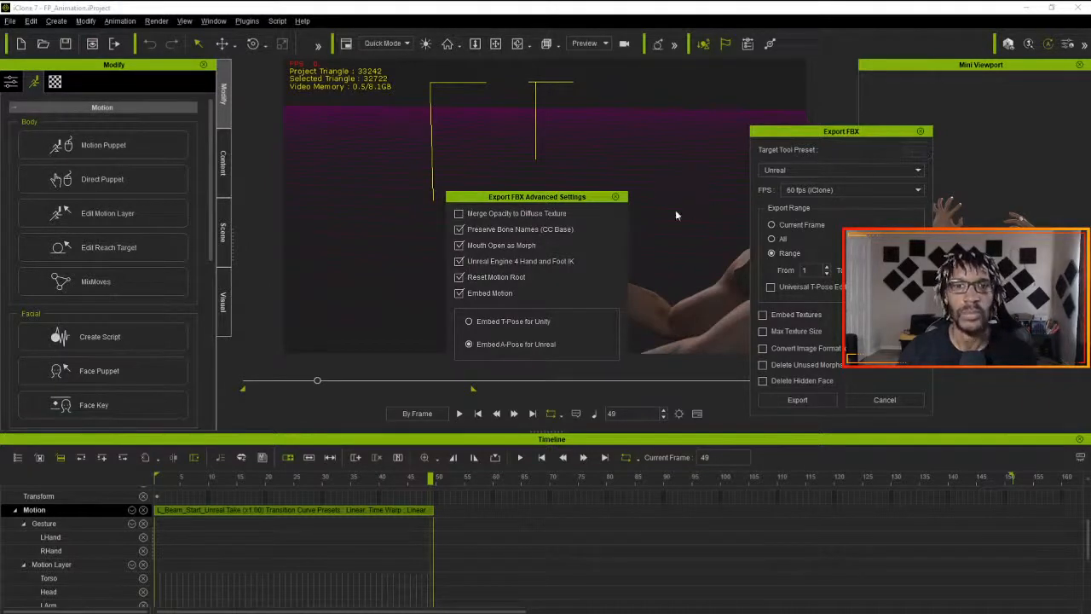
{"action": "left_click", "coordinate": [616, 197]}
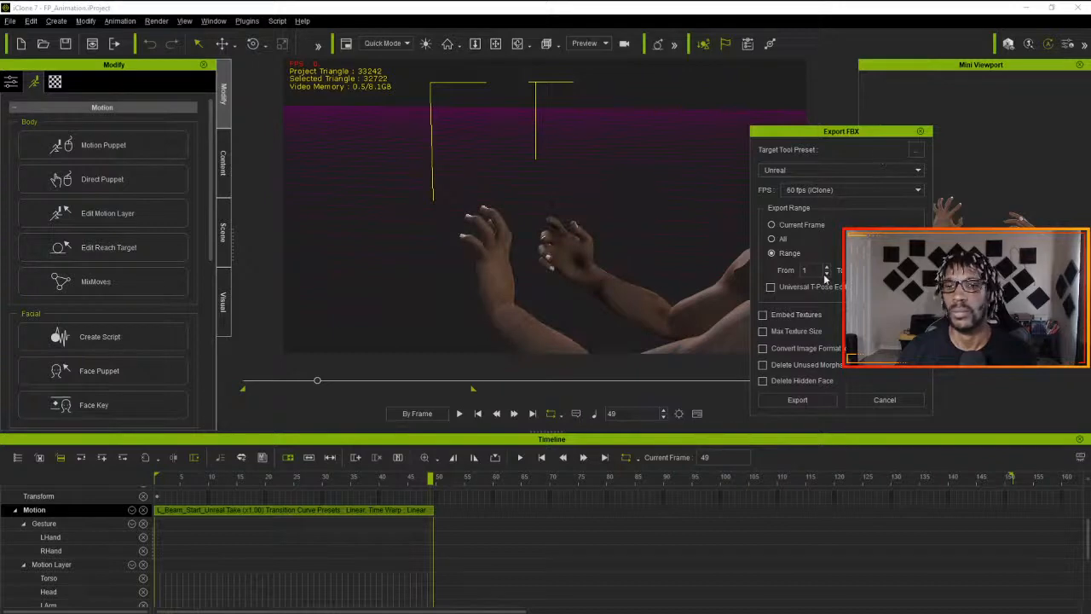
{"action": "left_click", "coordinate": [809, 401]}
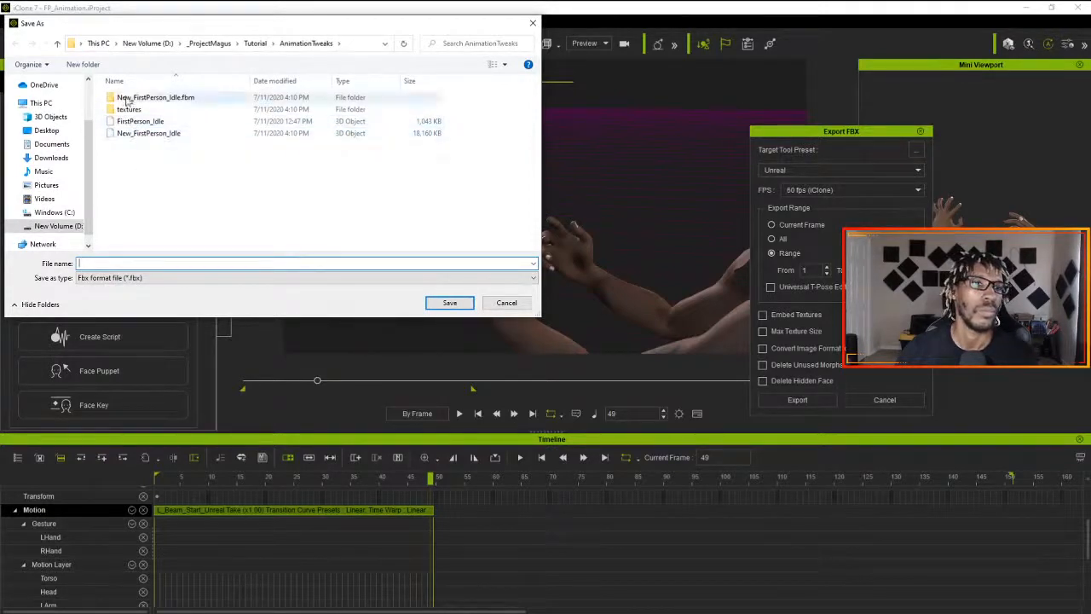
{"action": "left_click", "coordinate": [210, 42]}
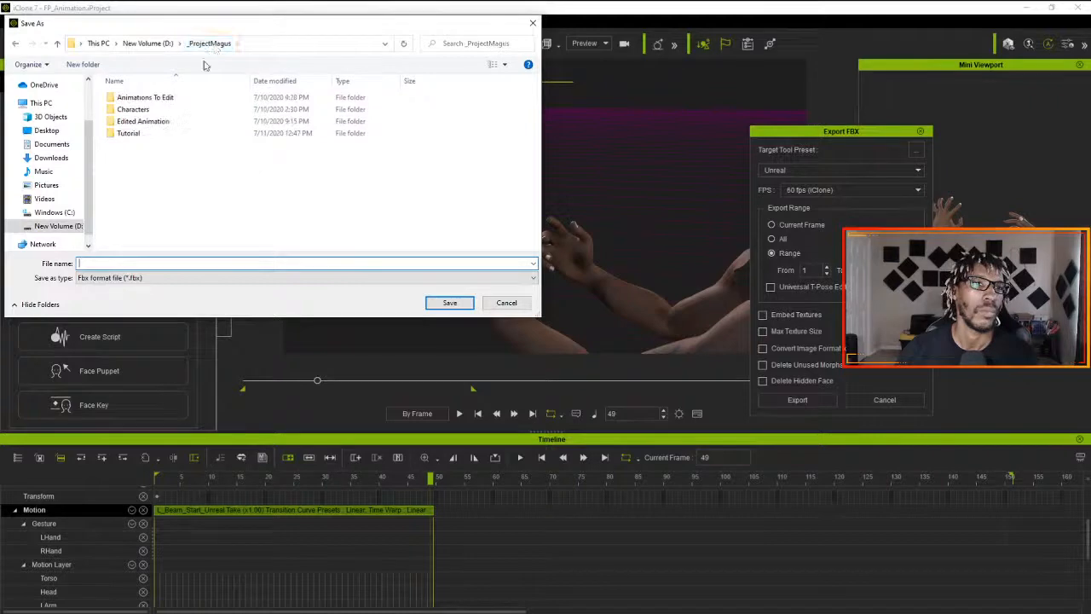
{"action": "double_click", "coordinate": [143, 121]}
{"action": "left_click", "coordinate": [116, 264]}
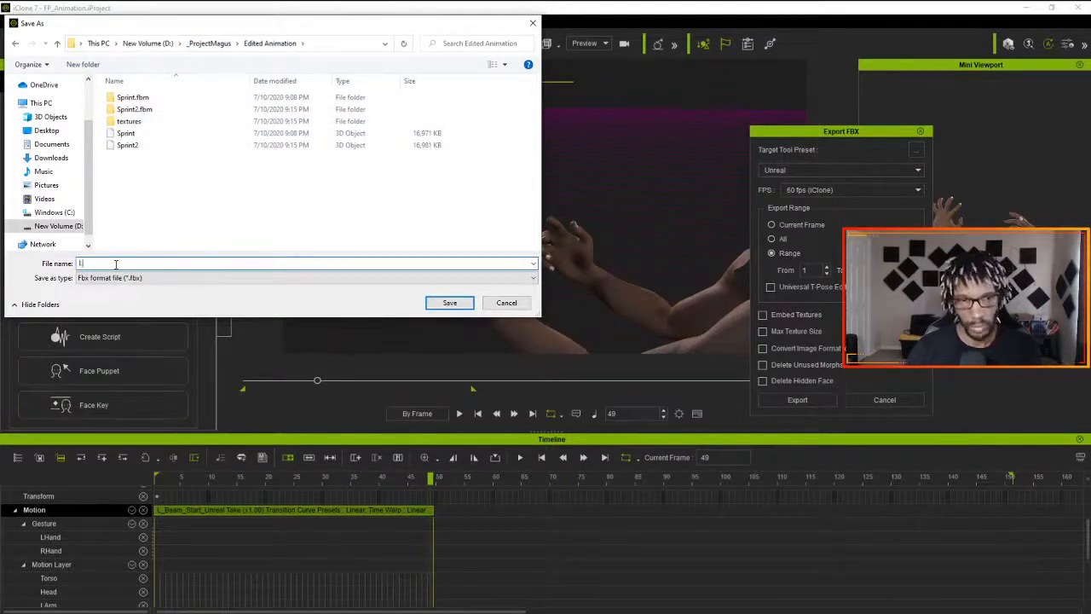
{"action": "type", "text": "L_Beam"}
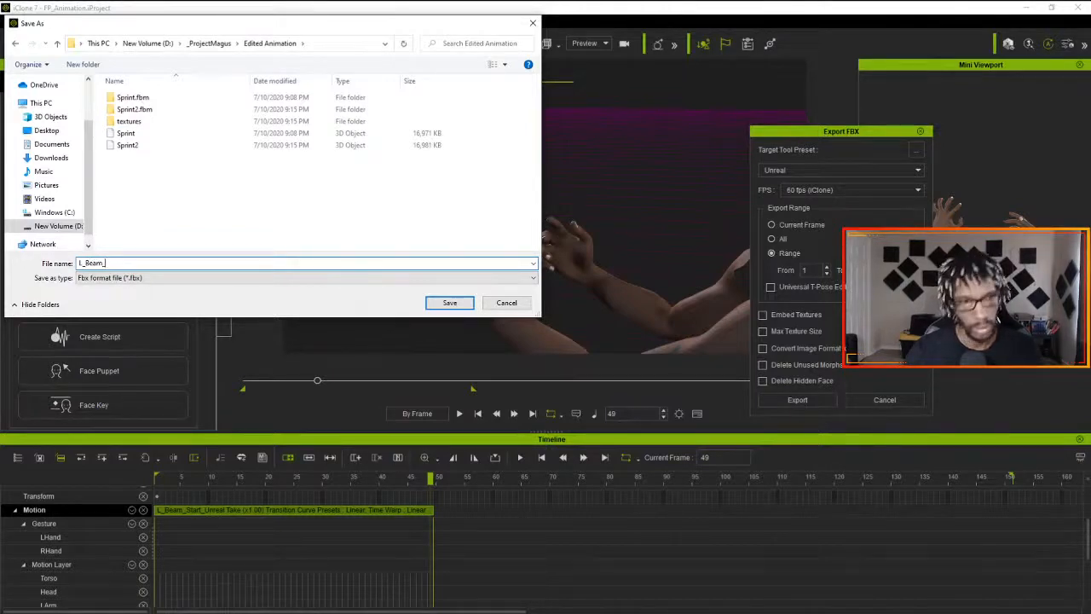
{"action": "type", "text": "_Start"}
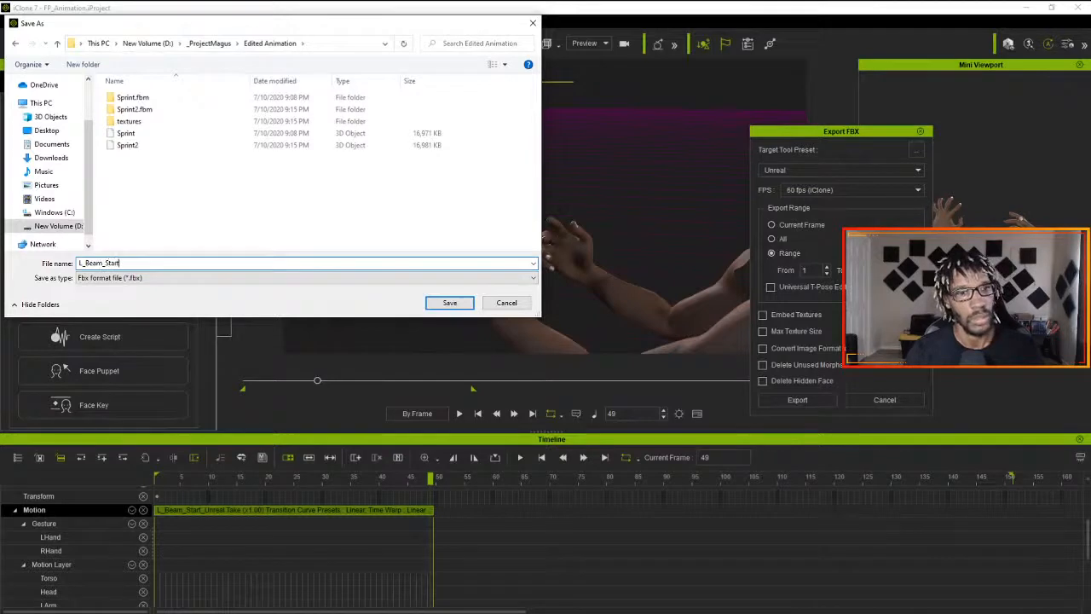
{"action": "left_click", "coordinate": [450, 304]}
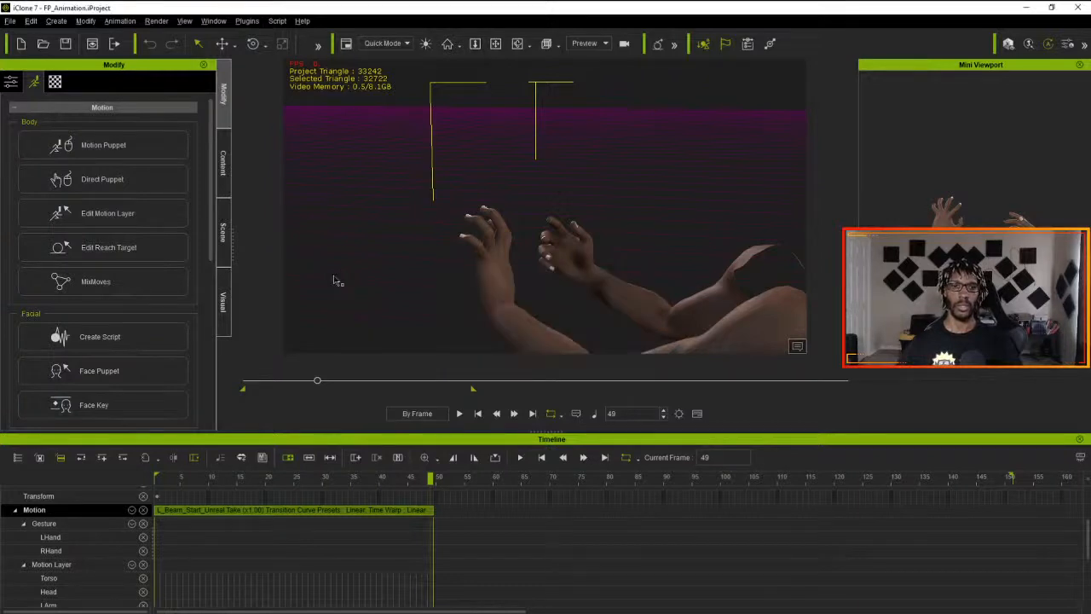
- Delete the L_Beam_Start clip from the Motion track and apply the custom ProjectMagus motion Idle_Full to the character at frame 1
{"action": "left_click", "coordinate": [272, 514]}
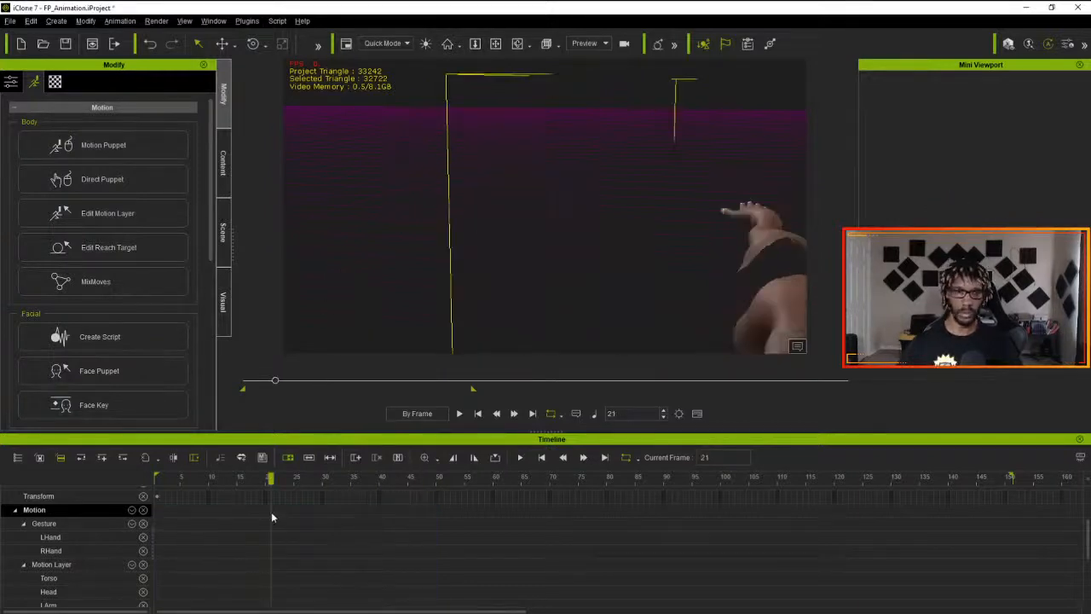
{"action": "left_click_drag", "start_coordinate": [272, 479], "coordinate": [94, 481]}
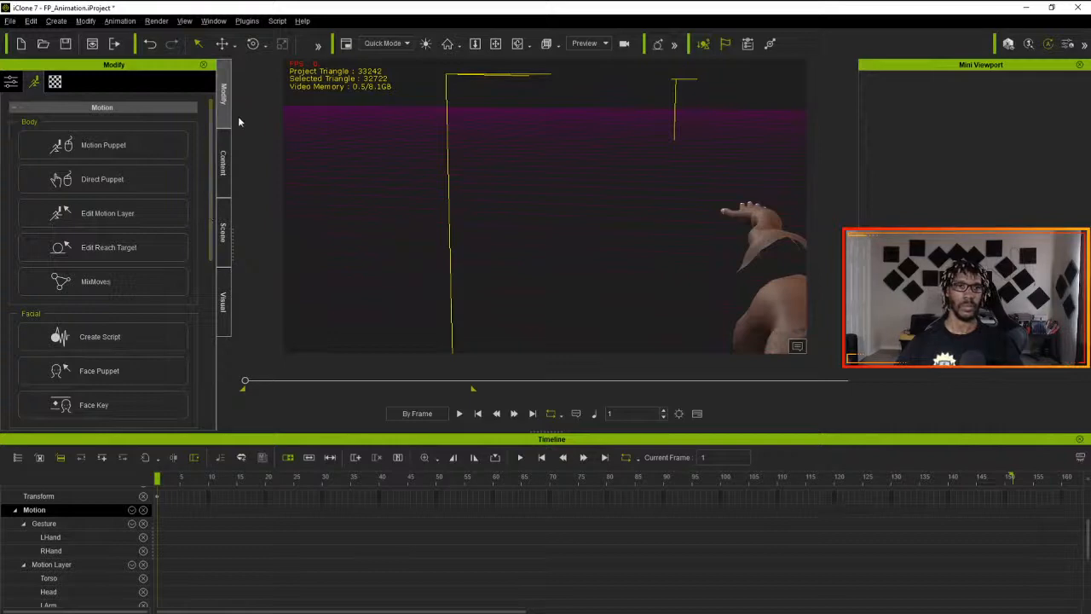
{"action": "left_click", "coordinate": [224, 189]}
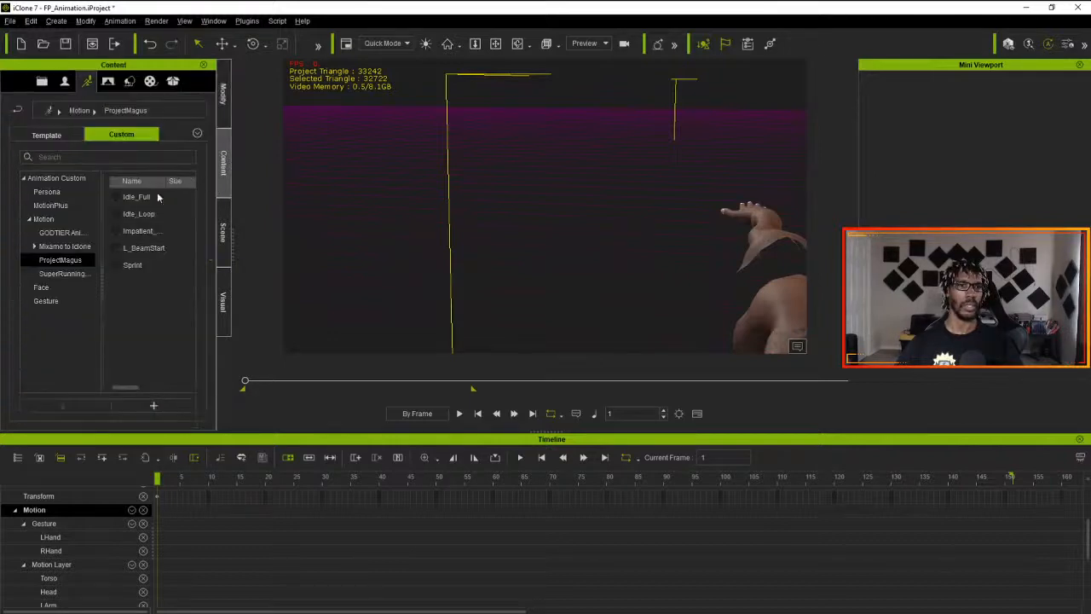
{"action": "left_click", "coordinate": [142, 199]}
{"action": "left_click_drag", "start_coordinate": [145, 201], "coordinate": [778, 254]}
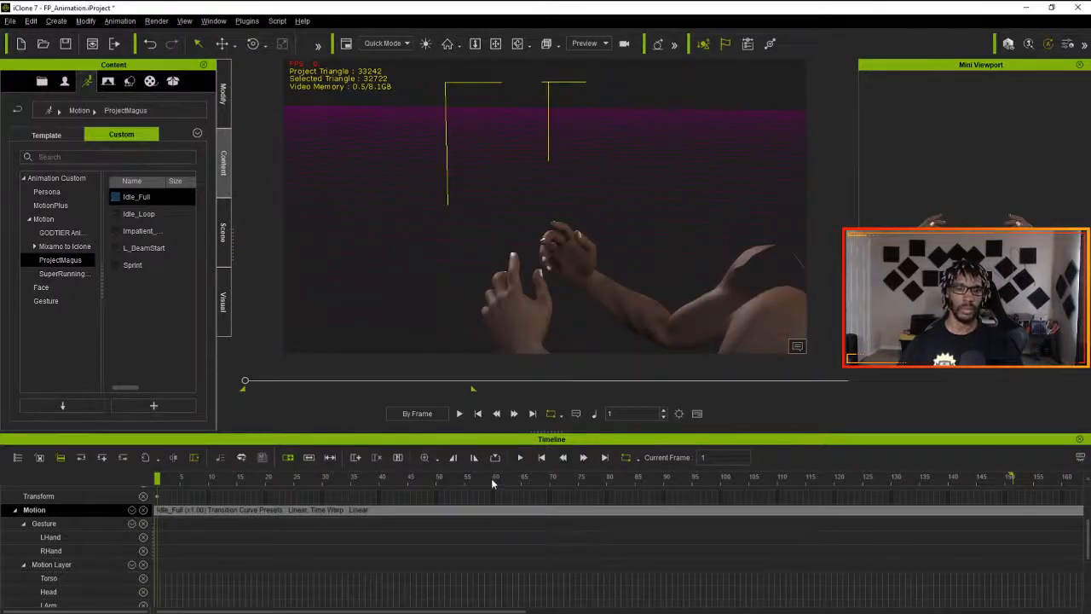
- Extend the playback range's end marker to the end of the Idle_Full clip, at about frame 399
{"action": "scroll", "coordinate": [490, 478], "scroll_direction": "down", "scroll_amount": 3}
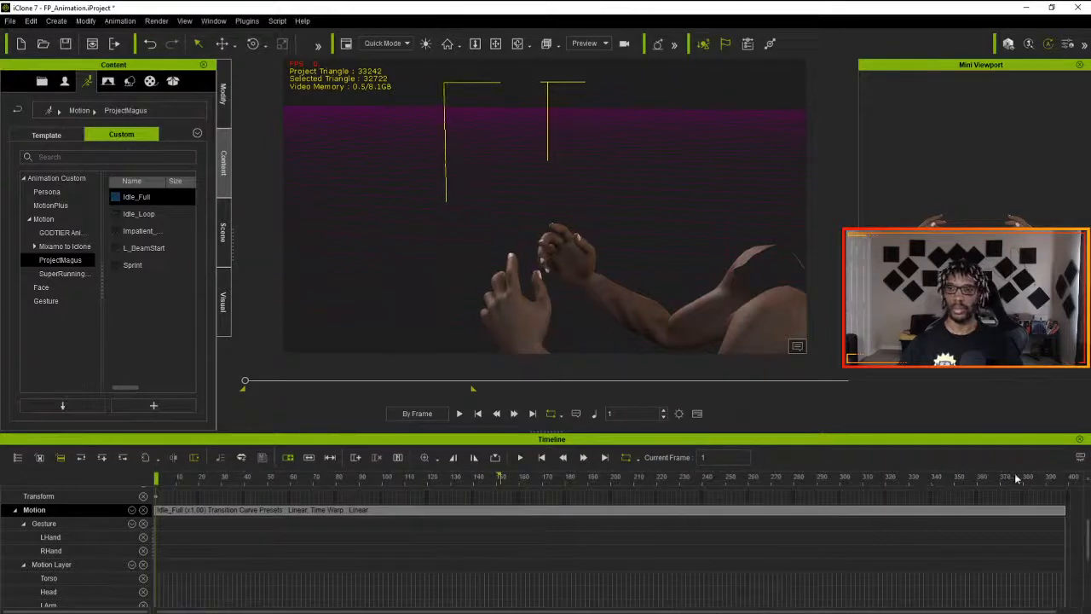
{"action": "mouse_move", "coordinate": [1041, 477]}
{"action": "left_mouse_down"}
{"action": "mouse_move", "coordinate": [1068, 481]}
{"action": "mouse_move", "coordinate": [1051, 484]}
{"action": "left_mouse_up"}
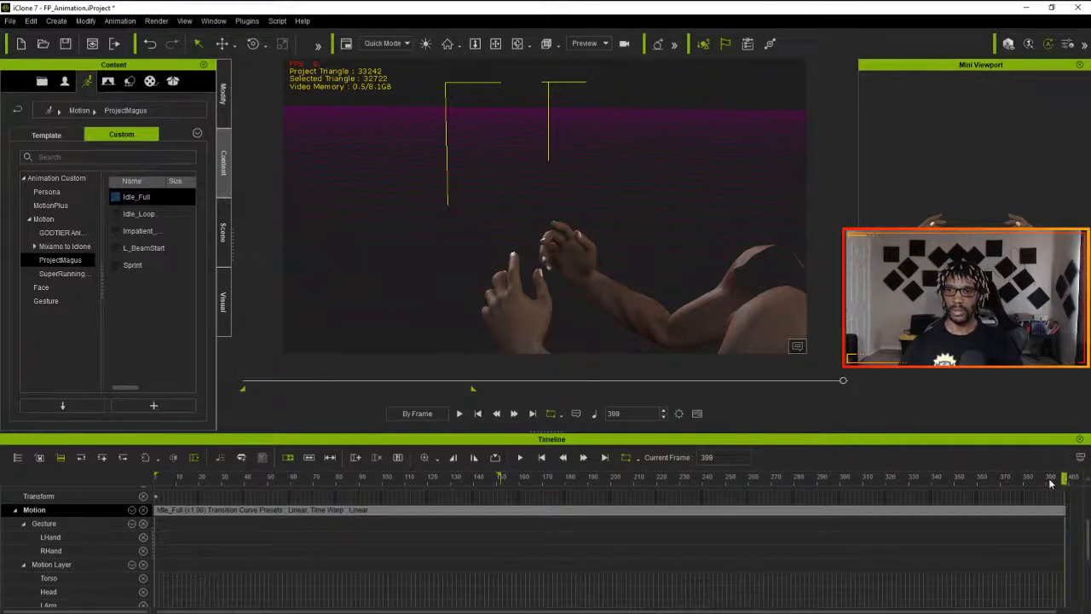
{"action": "mouse_move", "coordinate": [475, 390]}
{"action": "left_mouse_down"}
{"action": "mouse_move", "coordinate": [463, 381]}
{"action": "mouse_move", "coordinate": [571, 392]}
{"action": "left_mouse_up"}
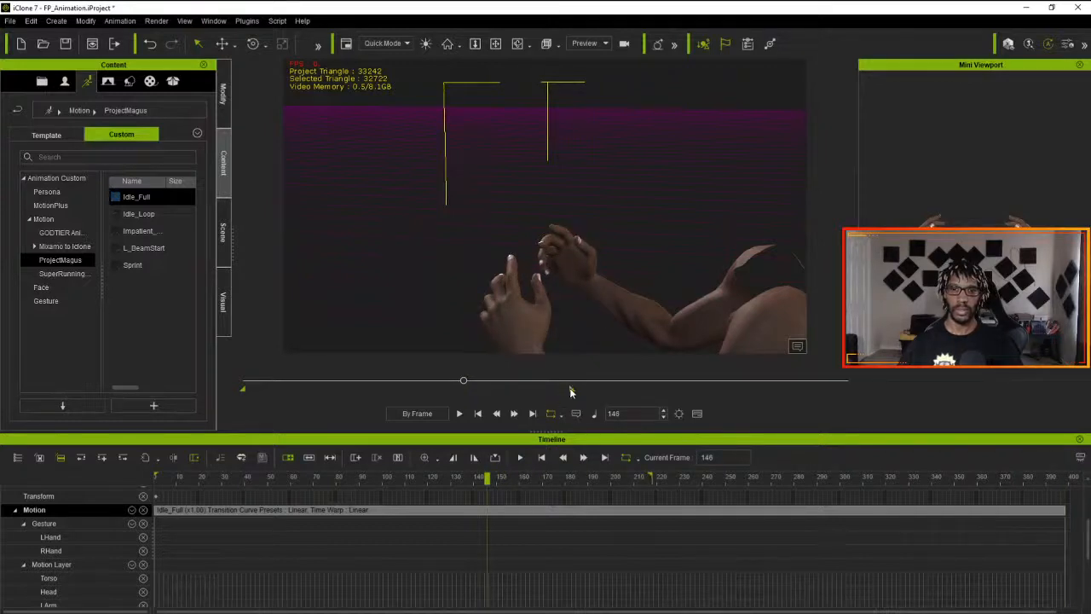
{"action": "key", "text": "space"}
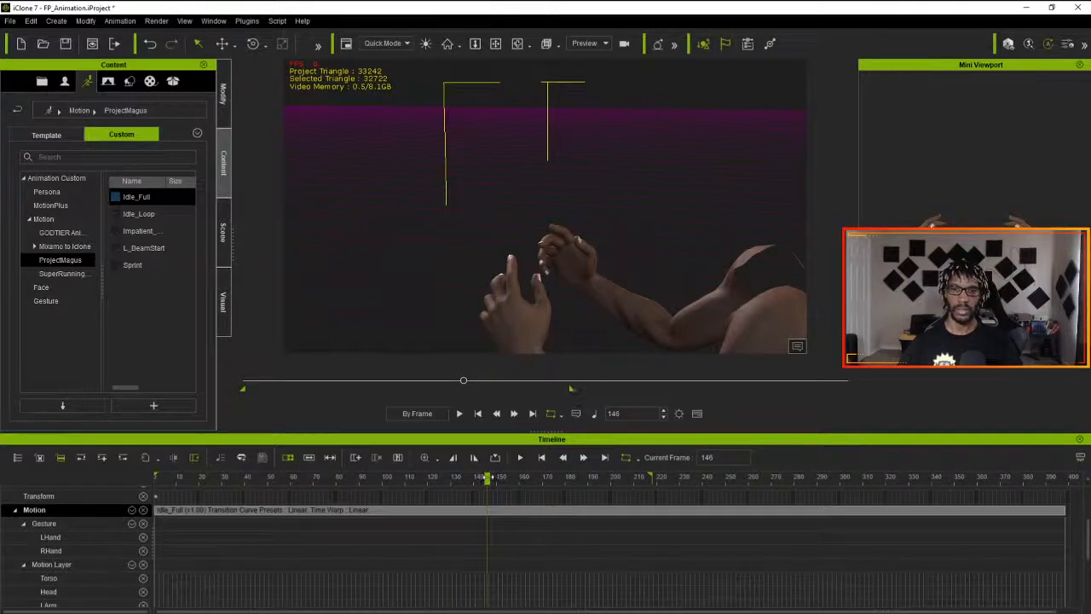
{"action": "left_click_drag", "start_coordinate": [648, 478], "coordinate": [956, 478]}
{"action": "left_click_drag", "start_coordinate": [572, 389], "coordinate": [838, 398]}
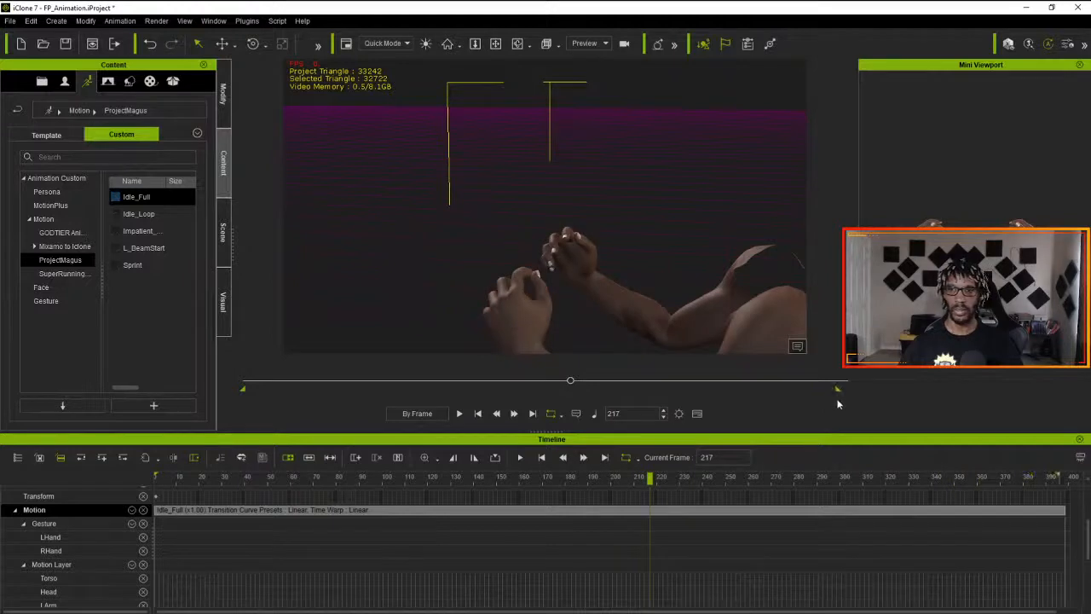
{"action": "left_click_drag", "start_coordinate": [670, 477], "coordinate": [1058, 474]}
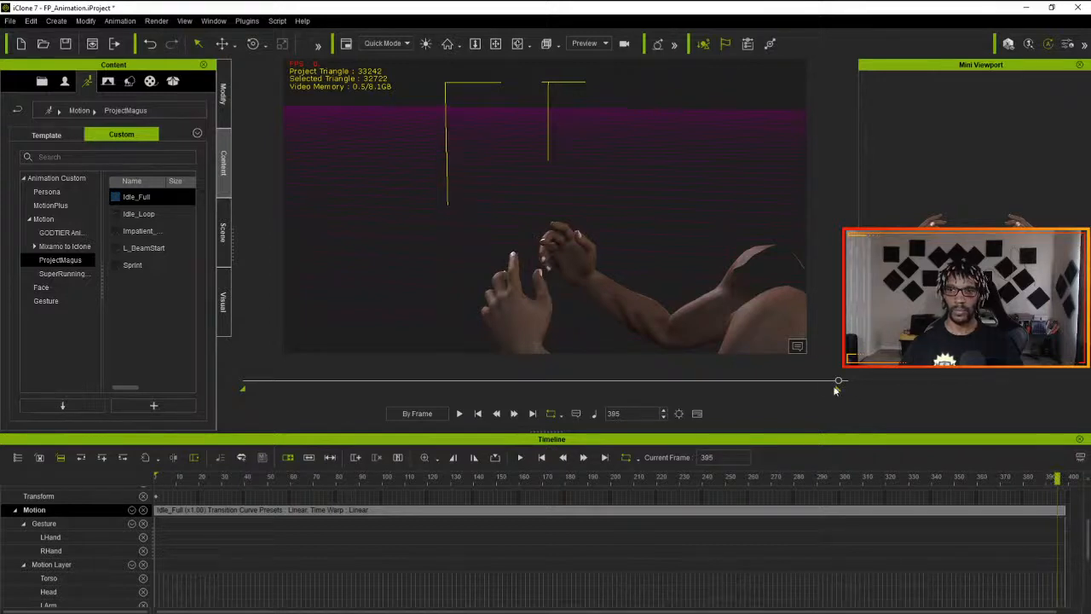
{"action": "mouse_move", "coordinate": [840, 389]}
{"action": "left_mouse_down"}
{"action": "mouse_move", "coordinate": [854, 391]}
{"action": "mouse_move", "coordinate": [844, 391]}
{"action": "left_mouse_up"}
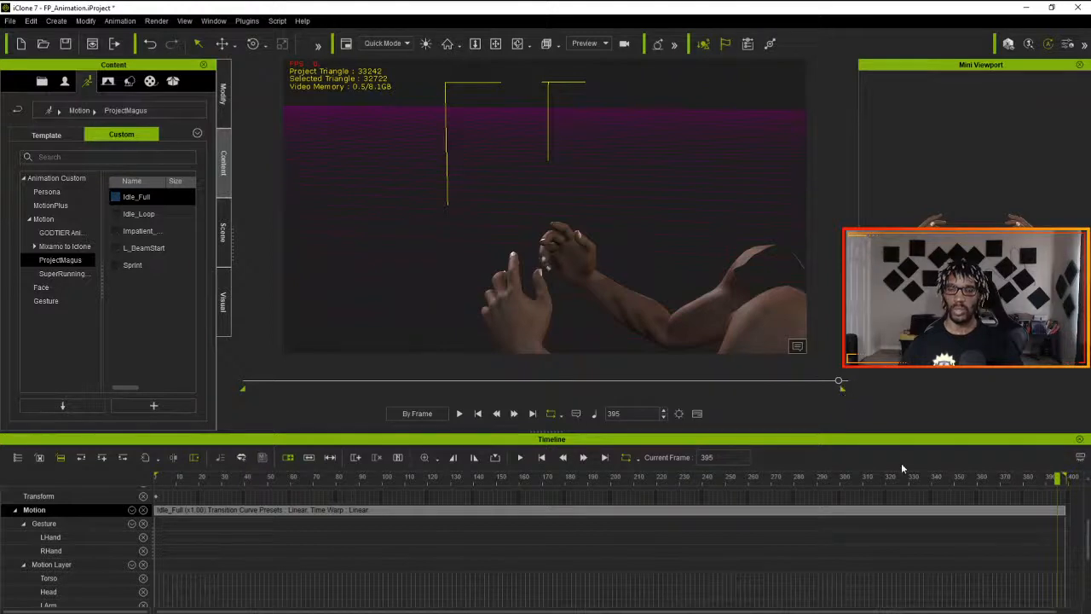
- Play the Idle_Full animation from frame 1 to check it and return to the first frame
{"action": "left_click_drag", "start_coordinate": [1057, 480], "coordinate": [1031, 480]}
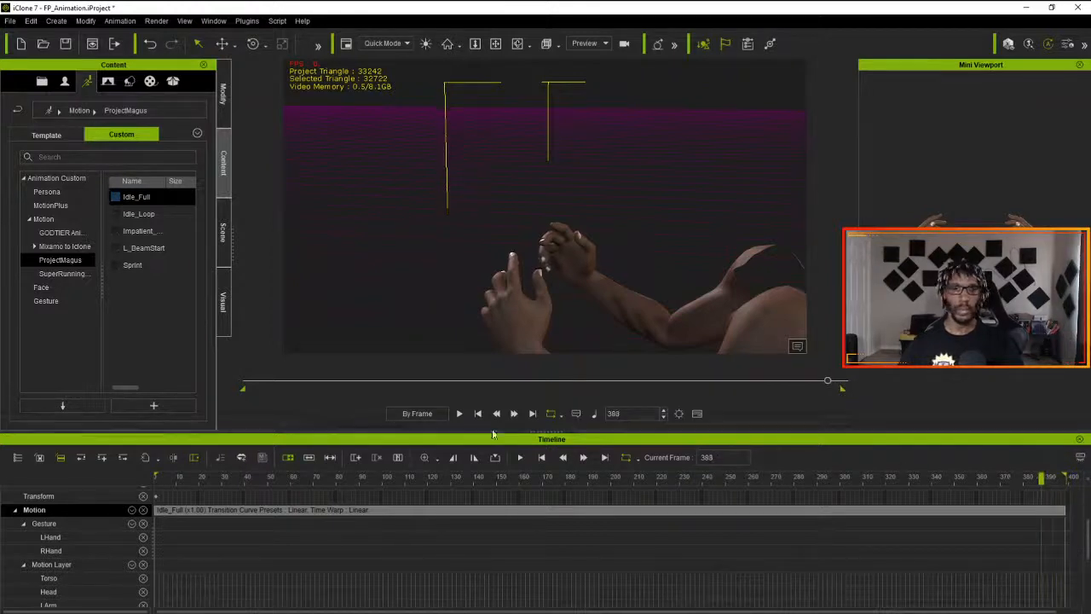
{"action": "left_click", "coordinate": [477, 413]}
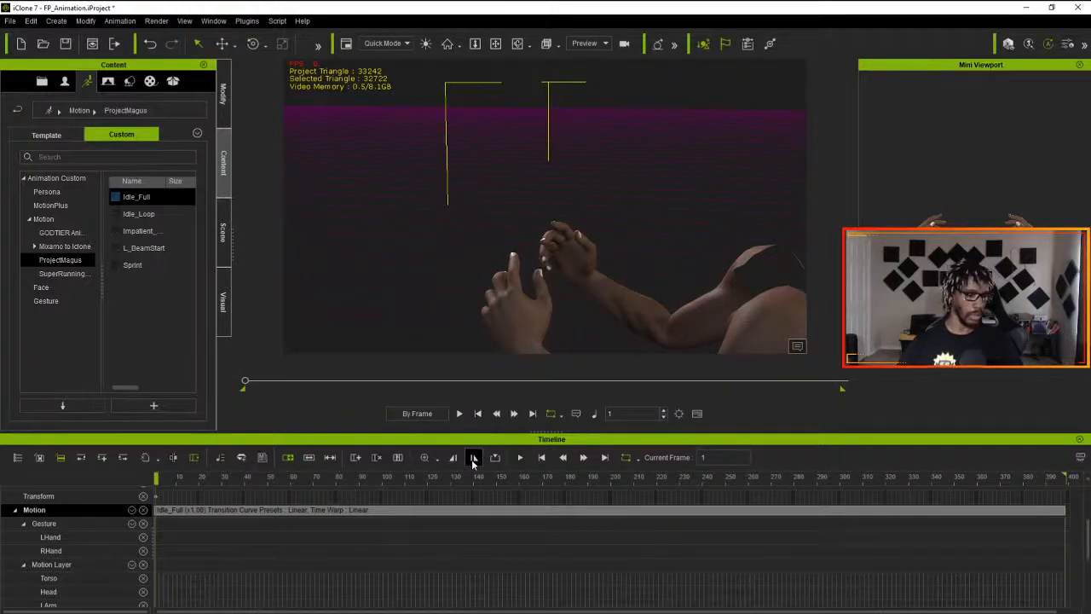
{"action": "left_click", "coordinate": [473, 458]}
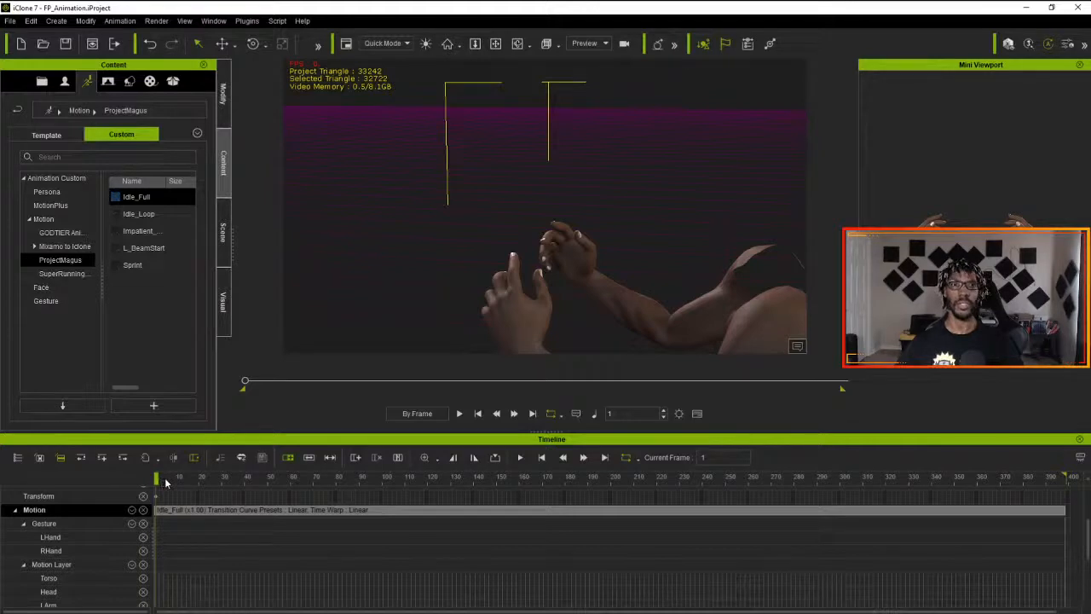
{"action": "left_click", "coordinate": [465, 414]}
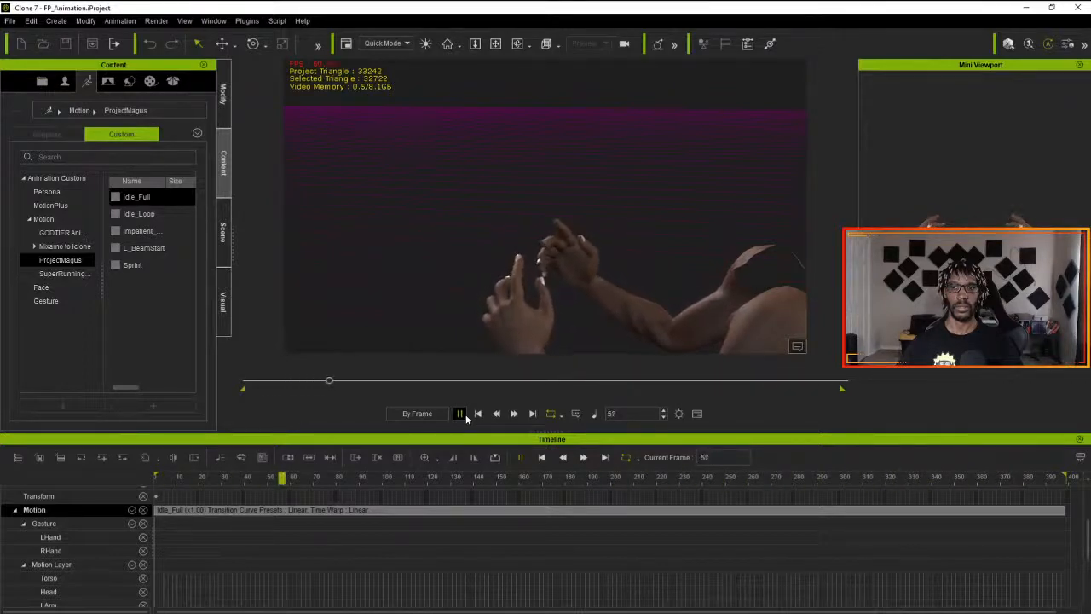
{"action": "left_click", "coordinate": [459, 413]}
{"action": "left_click", "coordinate": [478, 414]}
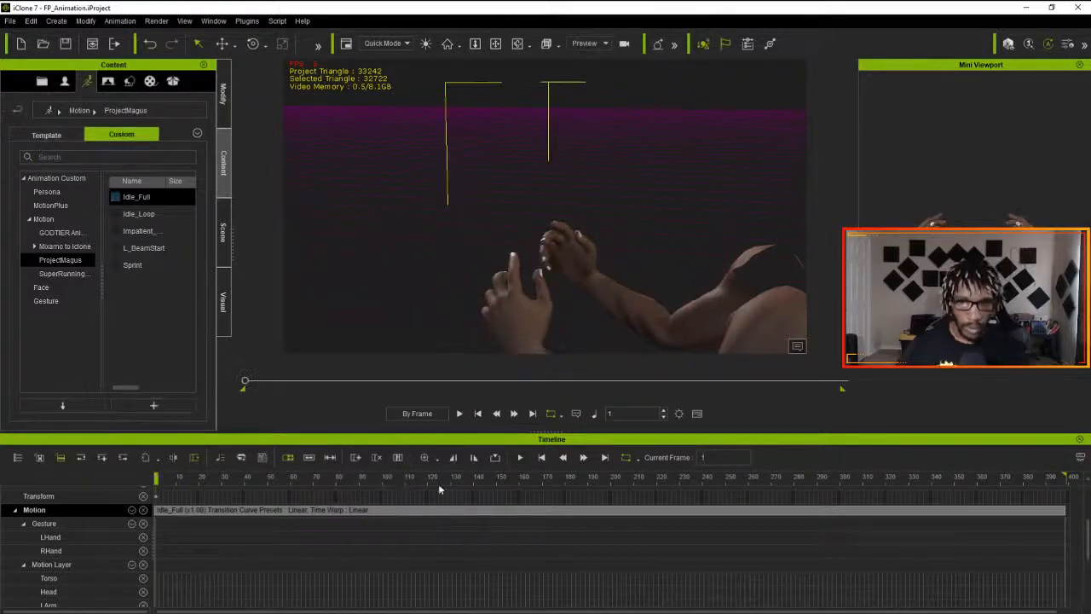
- Export the Idle_Full motion as an FBX for Unreal named Idle into the Edited Animation folder of _ProjectMagus
{"action": "right_click", "coordinate": [323, 510]}
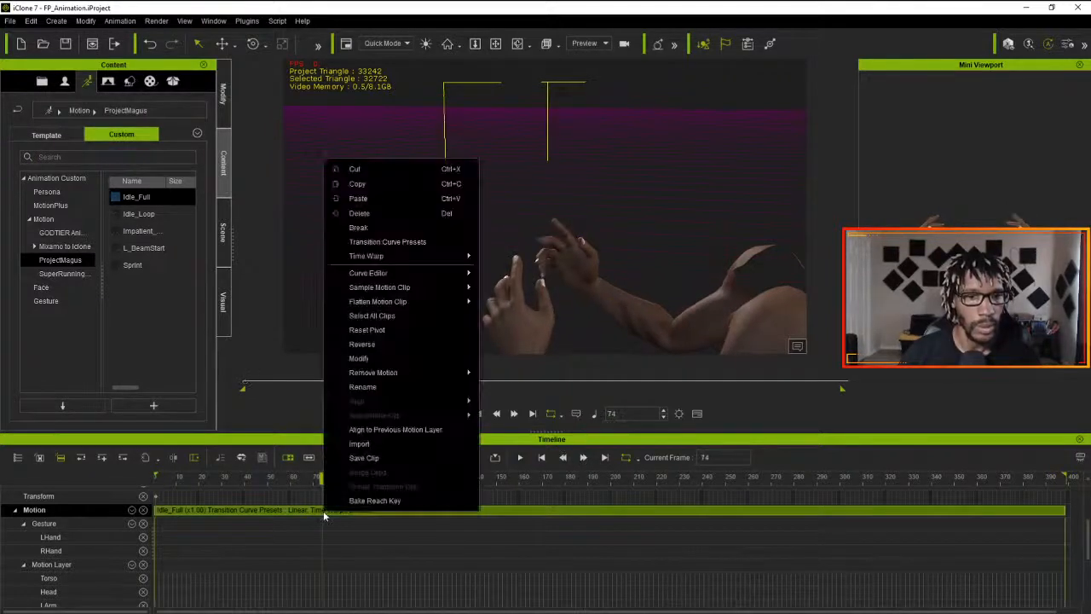
{"action": "left_click", "coordinate": [290, 512]}
{"action": "left_click", "coordinate": [31, 20]}
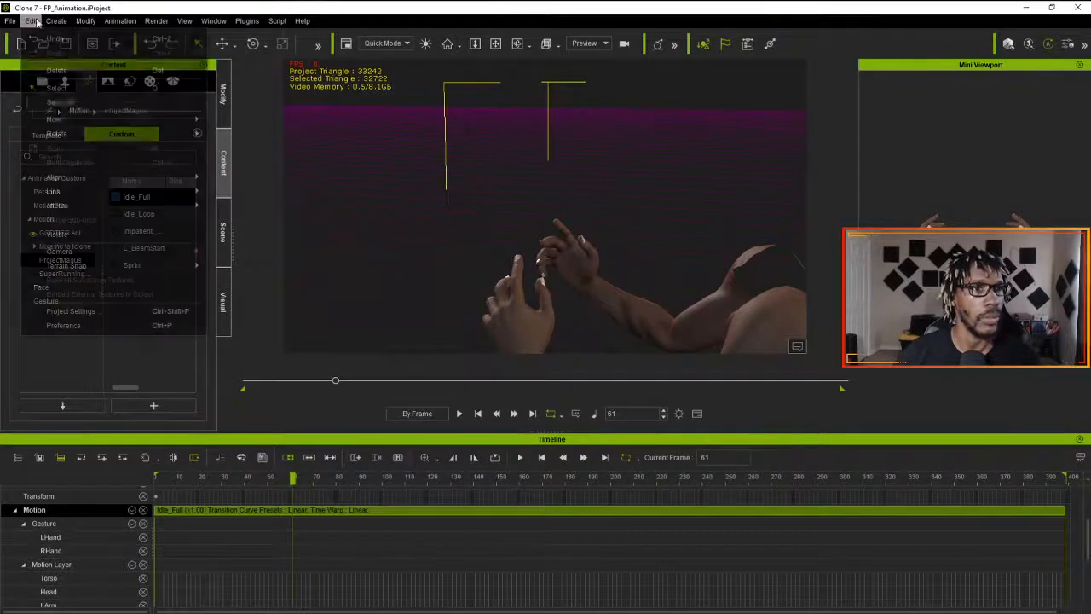
{"action": "mouse_move", "coordinate": [99, 266]}
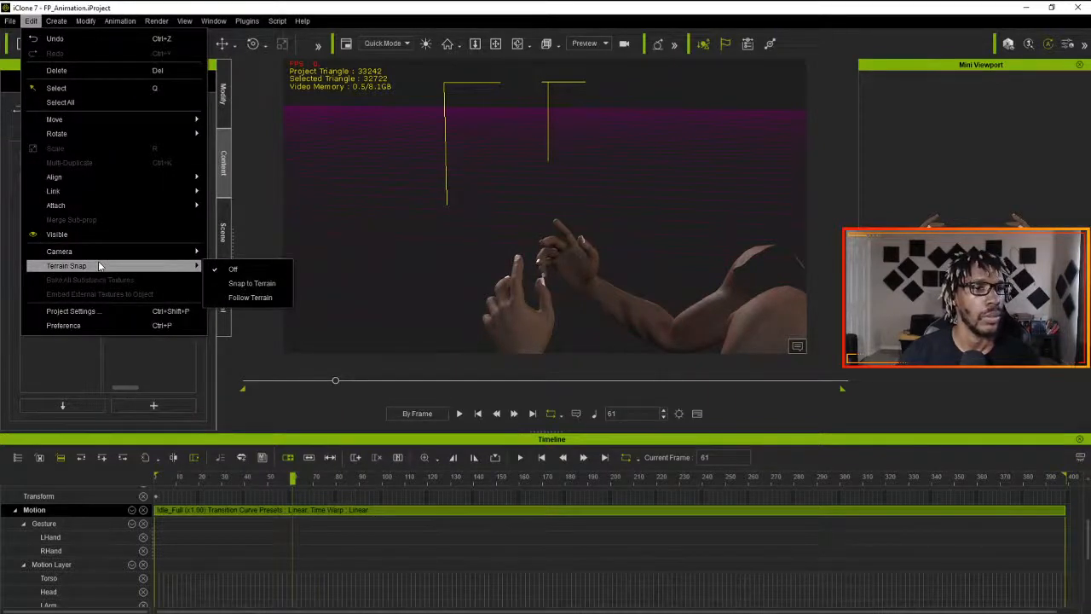
{"action": "mouse_move", "coordinate": [10, 20]}
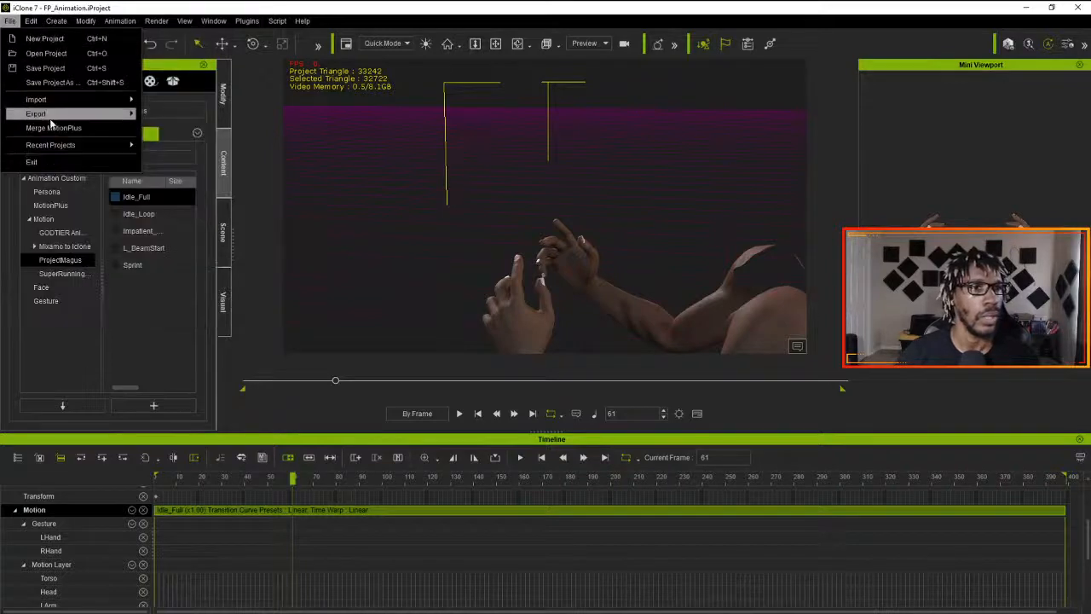
{"action": "mouse_move", "coordinate": [68, 113]}
{"action": "left_click", "coordinate": [211, 132]}
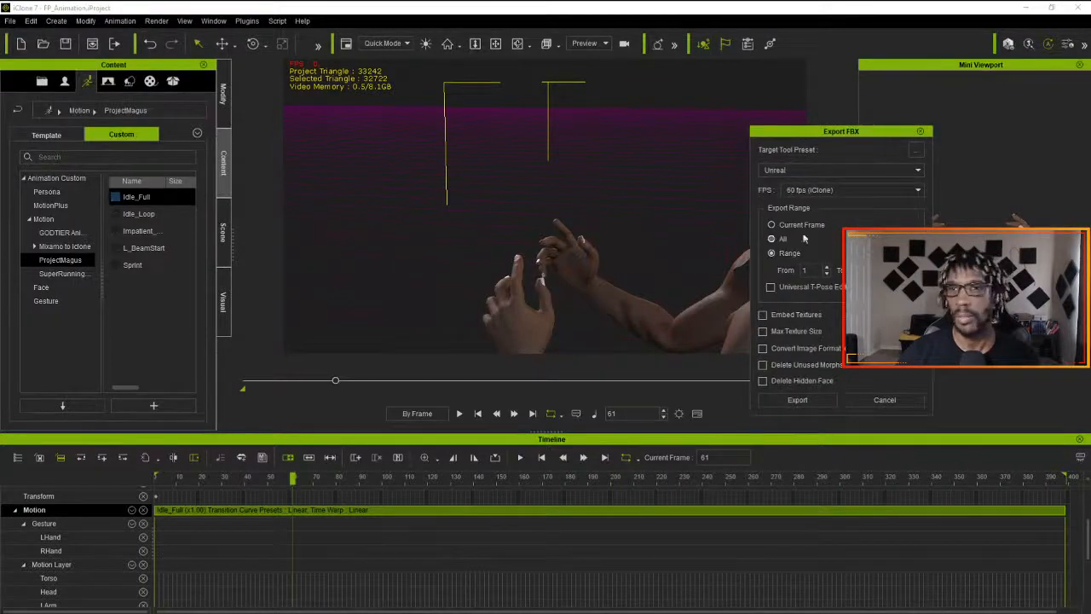
{"action": "left_click", "coordinate": [806, 401]}
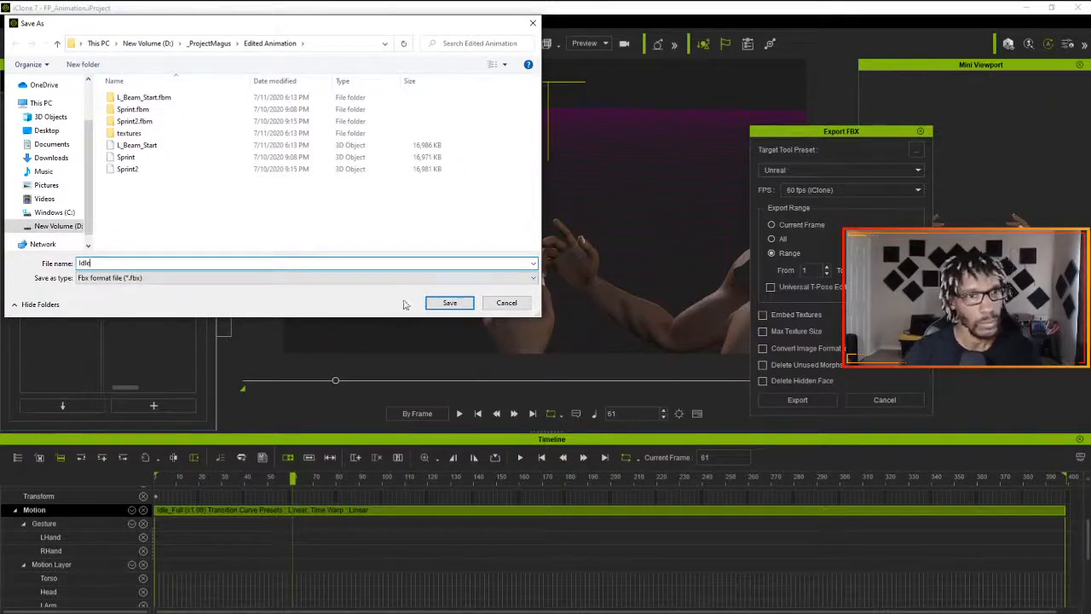
{"action": "type", "text": "Idle"}
{"action": "left_click", "coordinate": [449, 304]}
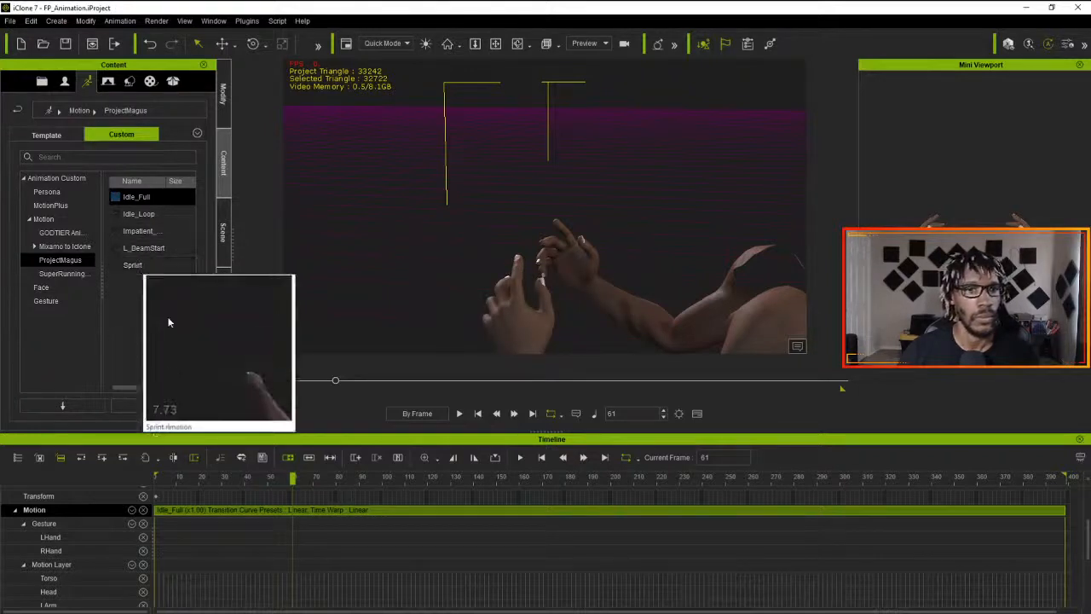
- Replace the Idle_Full clip with the custom ProjectMagus motion Sprint and move the new clip to the start of the Motion track
{"action": "left_click", "coordinate": [343, 510]}
{"action": "key", "text": "Delete"}
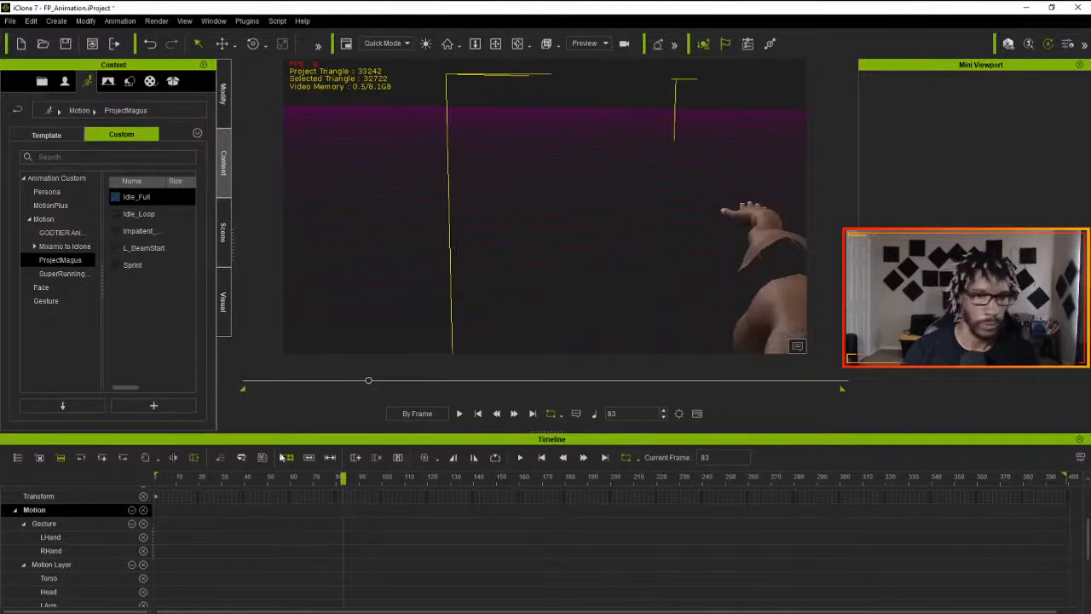
{"action": "left_click_drag", "start_coordinate": [146, 267], "coordinate": [787, 307]}
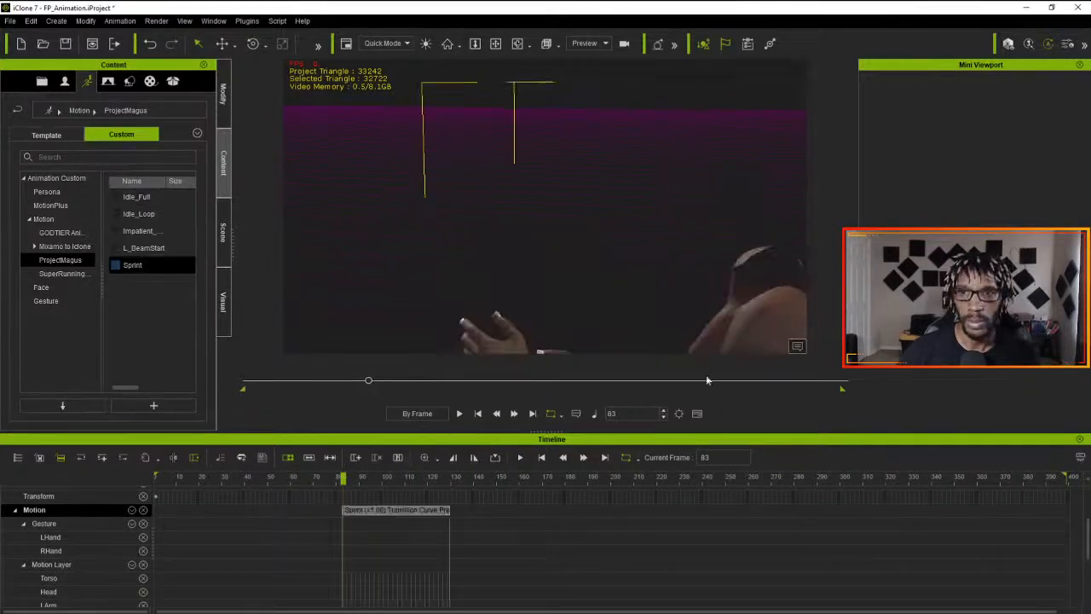
{"action": "left_click_drag", "start_coordinate": [398, 515], "coordinate": [212, 515]}
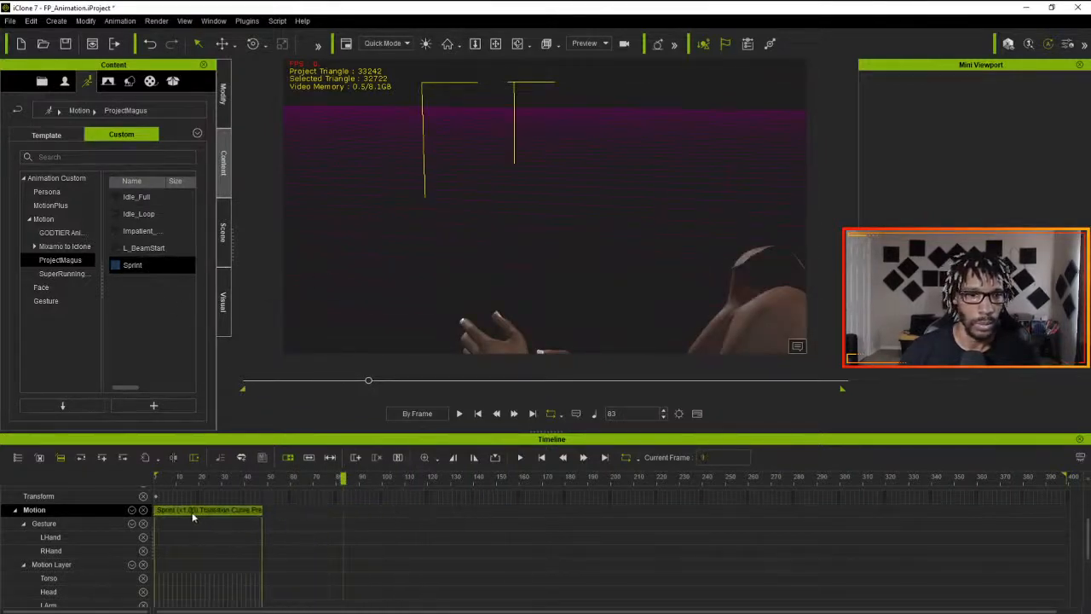
- Shorten the playback range's end marker to the end of the Sprint clip, at about frame 49, and return to frame 1
{"action": "left_click", "coordinate": [262, 482]}
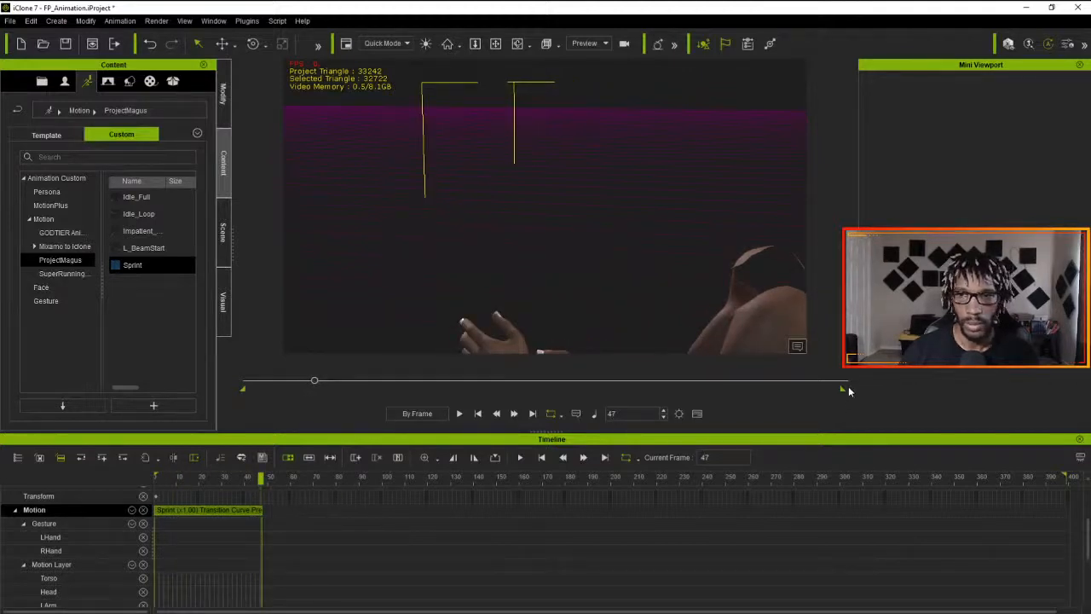
{"action": "left_click_drag", "start_coordinate": [844, 388], "coordinate": [317, 415]}
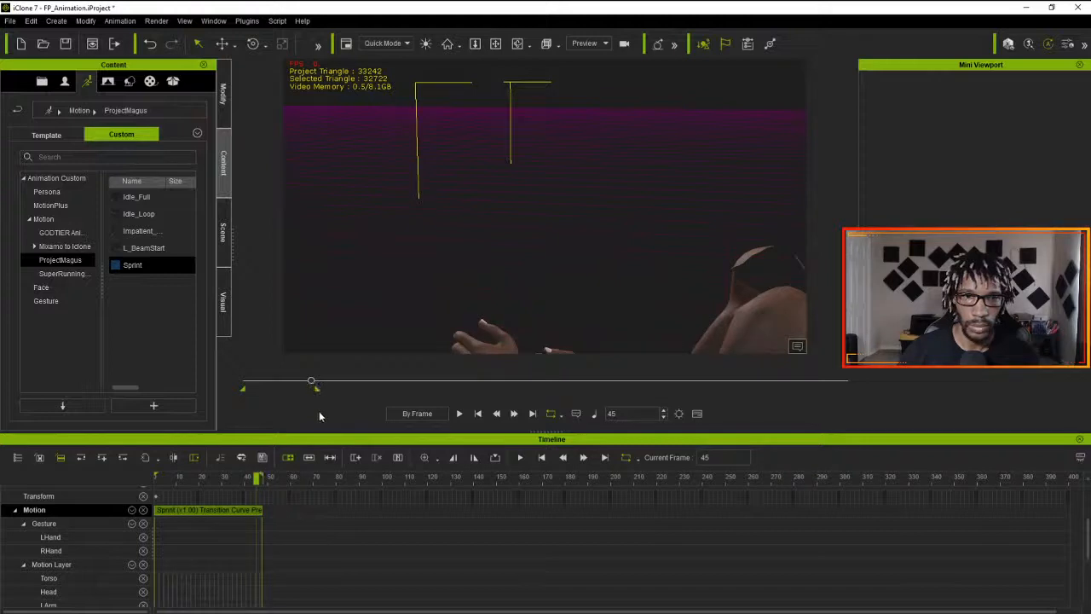
{"action": "left_click_drag", "start_coordinate": [312, 383], "coordinate": [221, 385]}
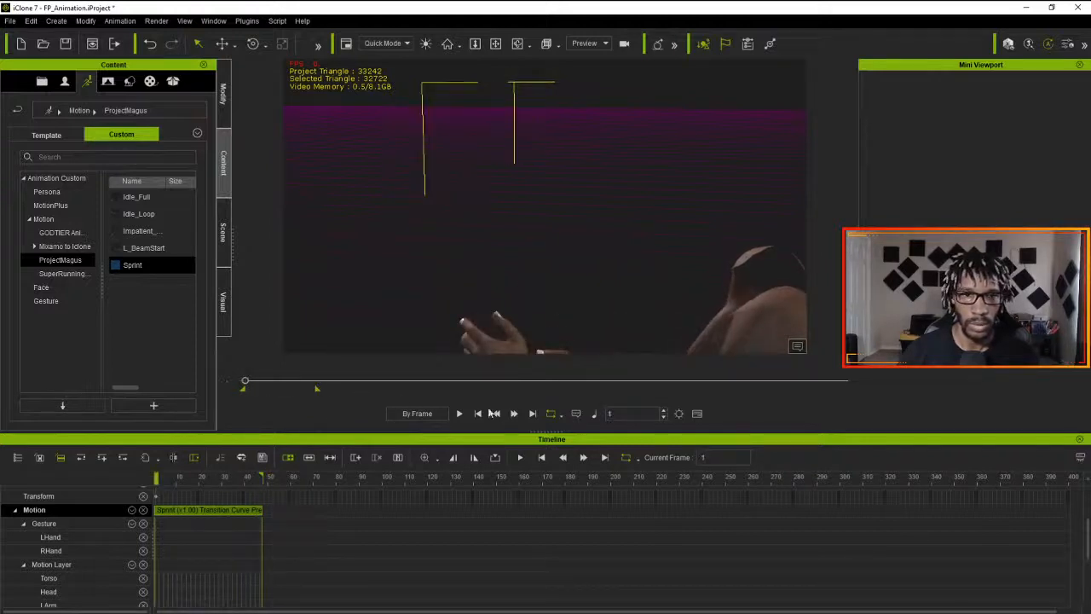
- Play the Sprint animation, check the range's end marker against the end of the clip, and replay the motion
{"action": "left_click", "coordinate": [458, 413]}
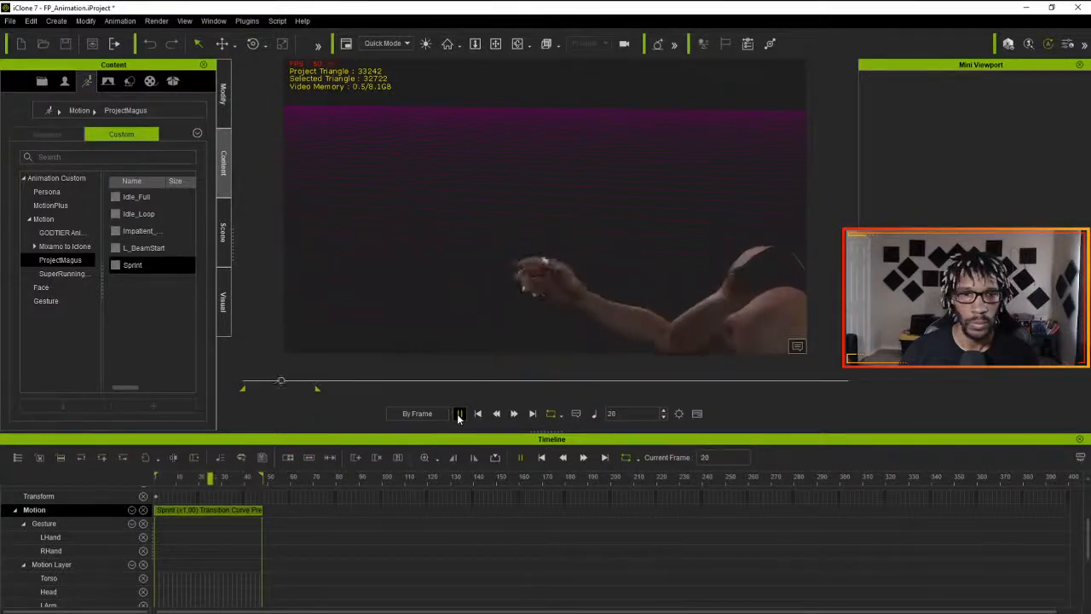
{"action": "left_click", "coordinate": [459, 414]}
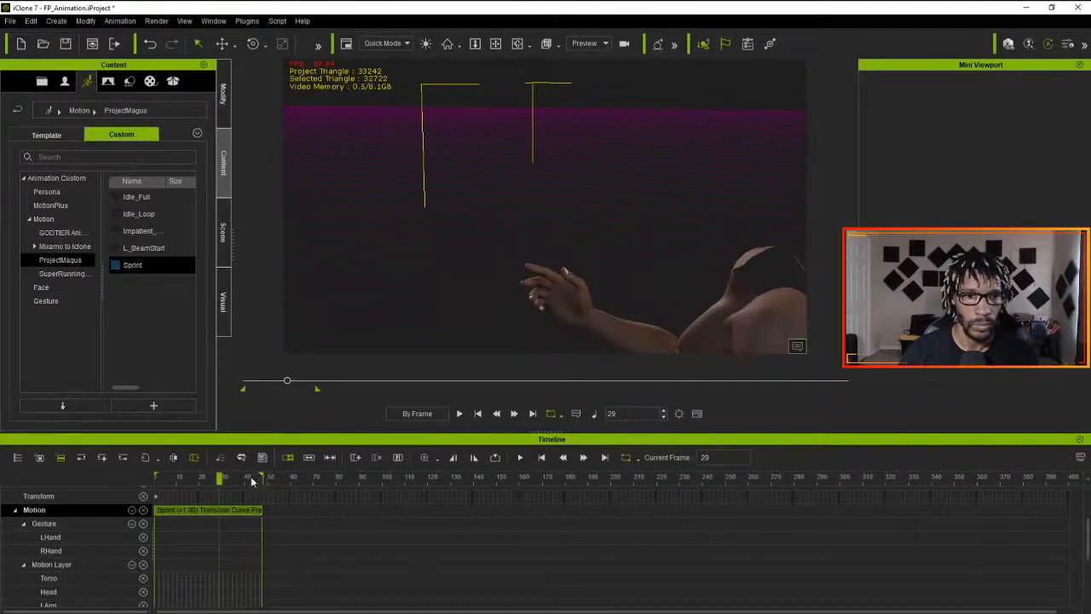
{"action": "left_click_drag", "start_coordinate": [221, 480], "coordinate": [264, 478]}
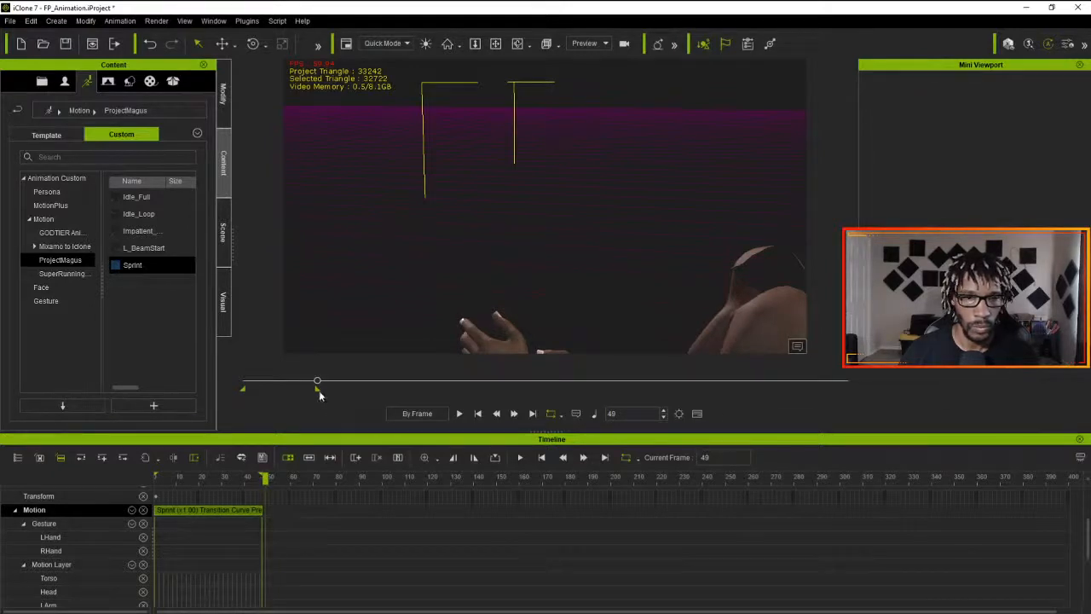
{"action": "left_click_drag", "start_coordinate": [318, 390], "coordinate": [315, 389]}
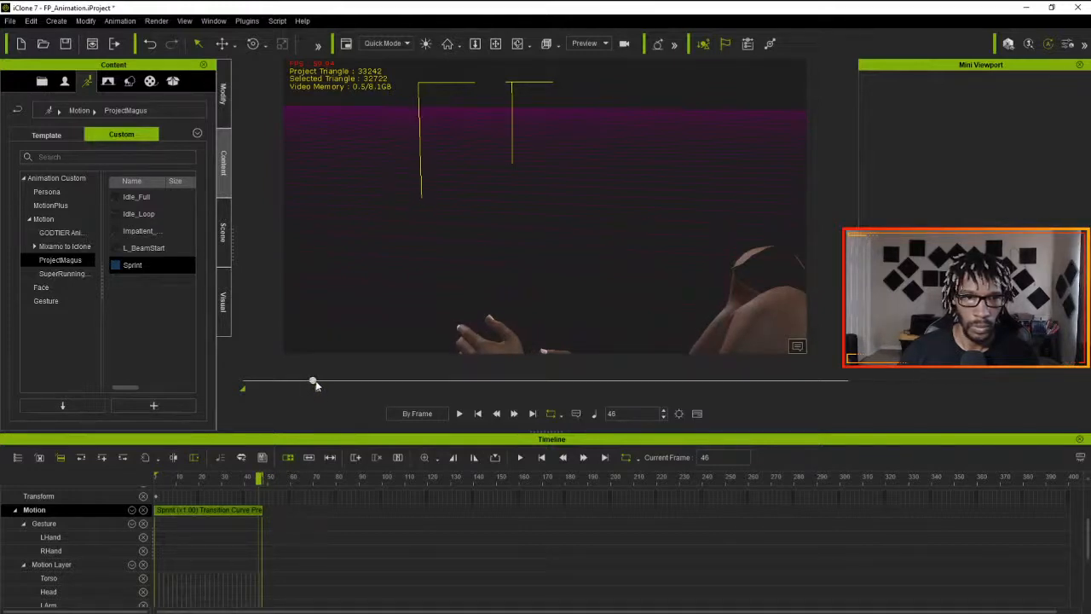
{"action": "left_click_drag", "start_coordinate": [316, 385], "coordinate": [317, 385]}
{"action": "key", "text": "space"}
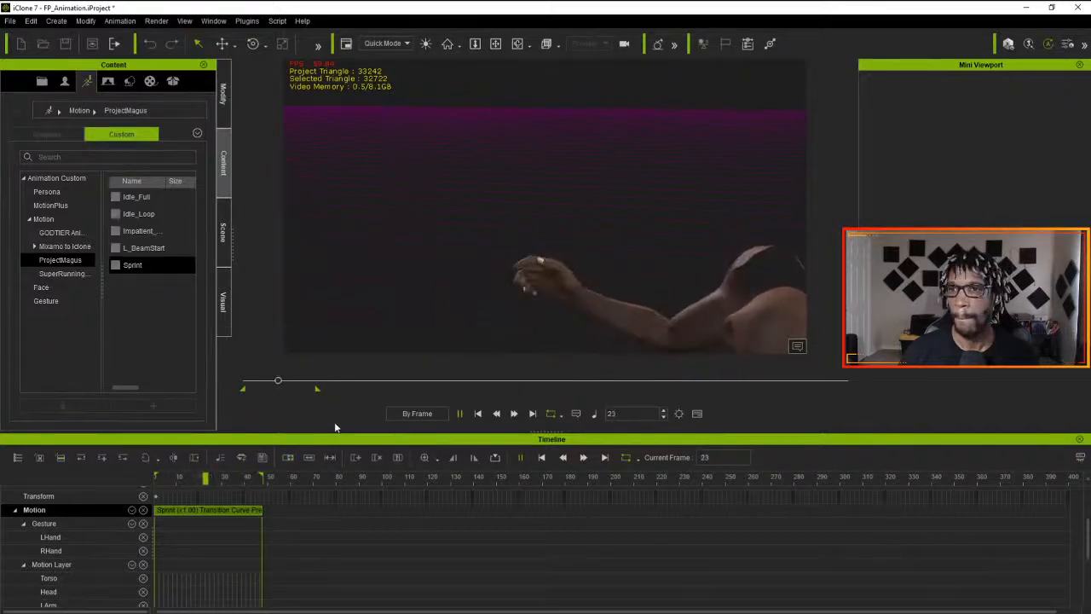
{"action": "key", "text": "space"}
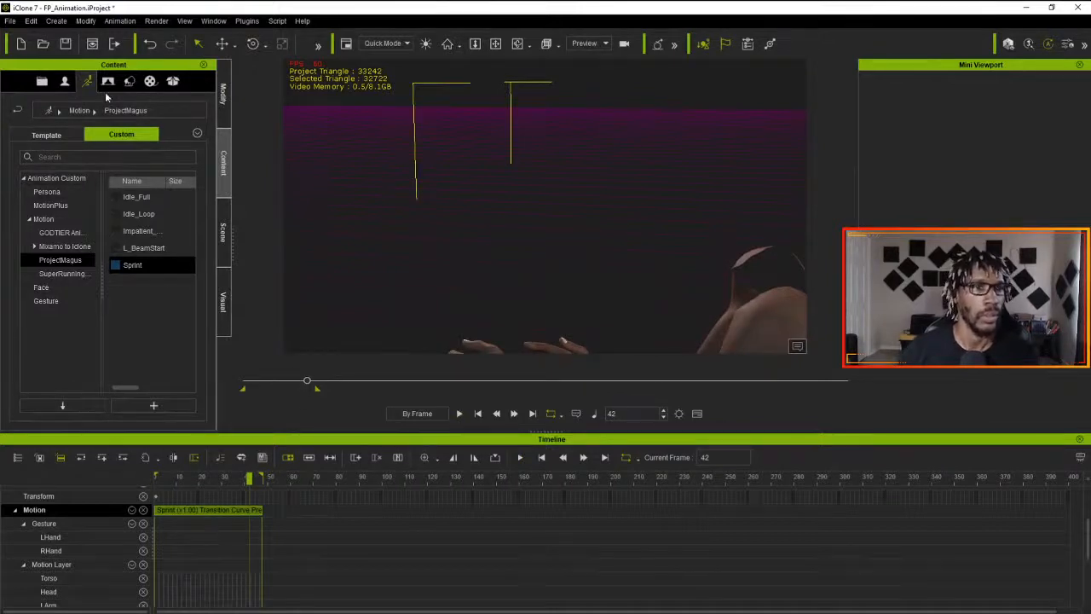
- Export the Sprint motion as FBX for Unreal, overwriting Sprint in the Edited Animation folder, and save the project
{"action": "left_click", "coordinate": [10, 20]}
{"action": "mouse_move", "coordinate": [57, 119]}
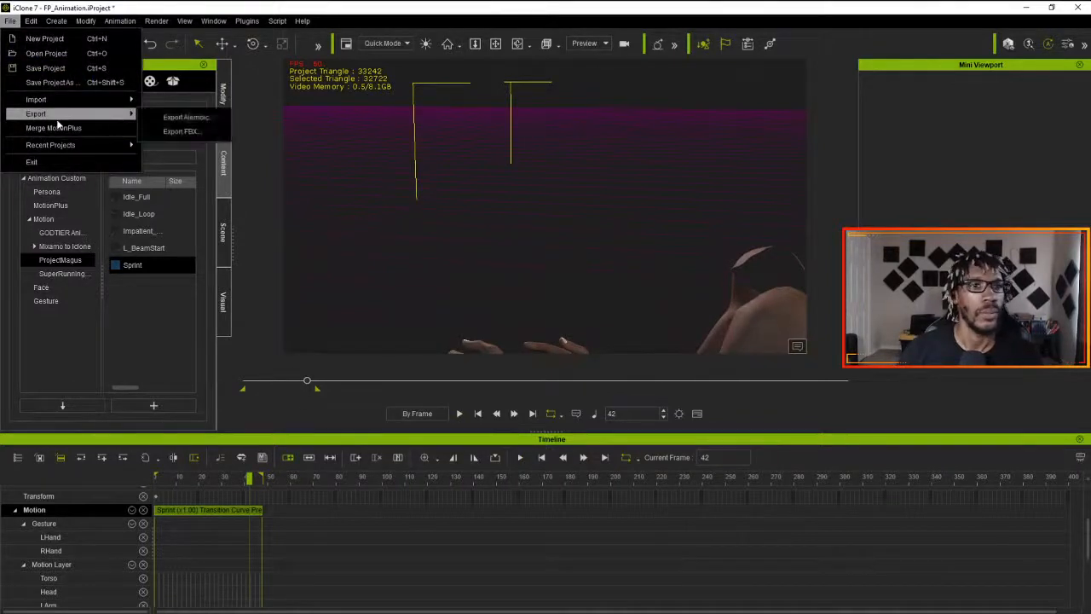
{"action": "left_click", "coordinate": [190, 132]}
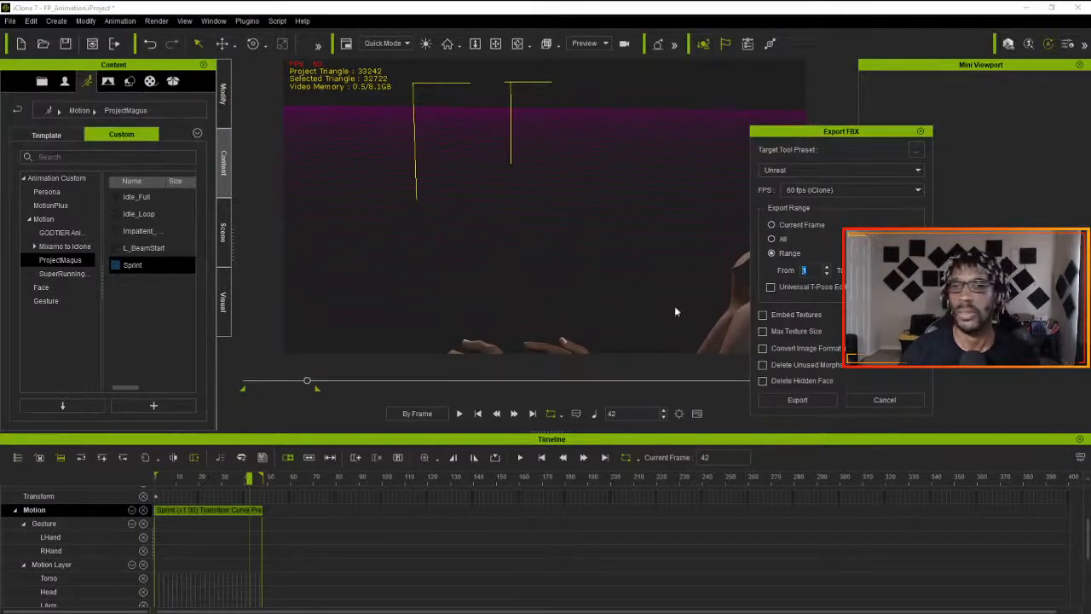
{"action": "left_click", "coordinate": [787, 401]}
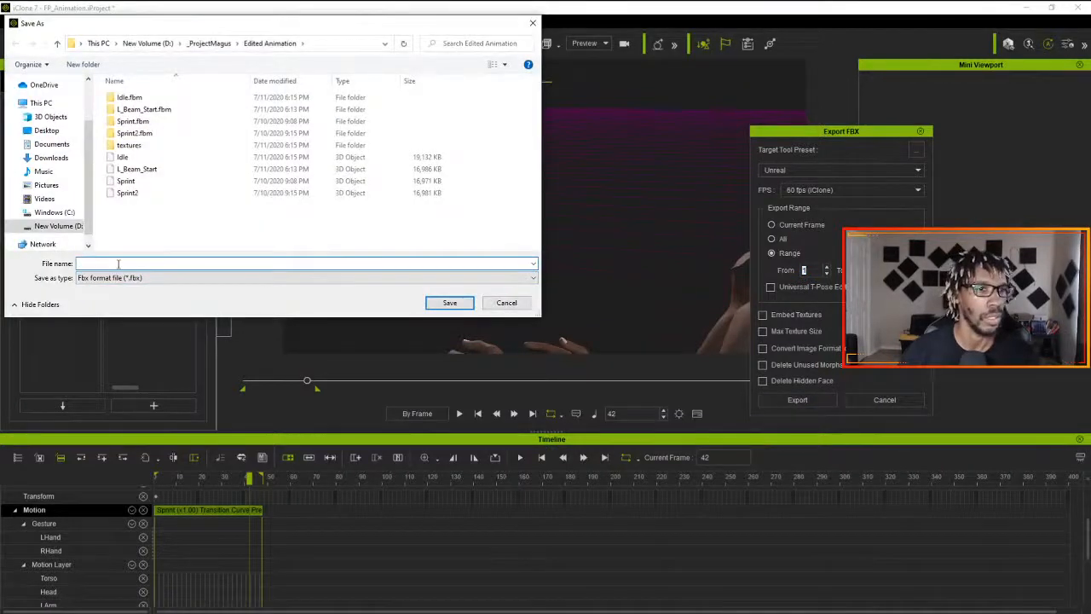
{"action": "left_click", "coordinate": [136, 182]}
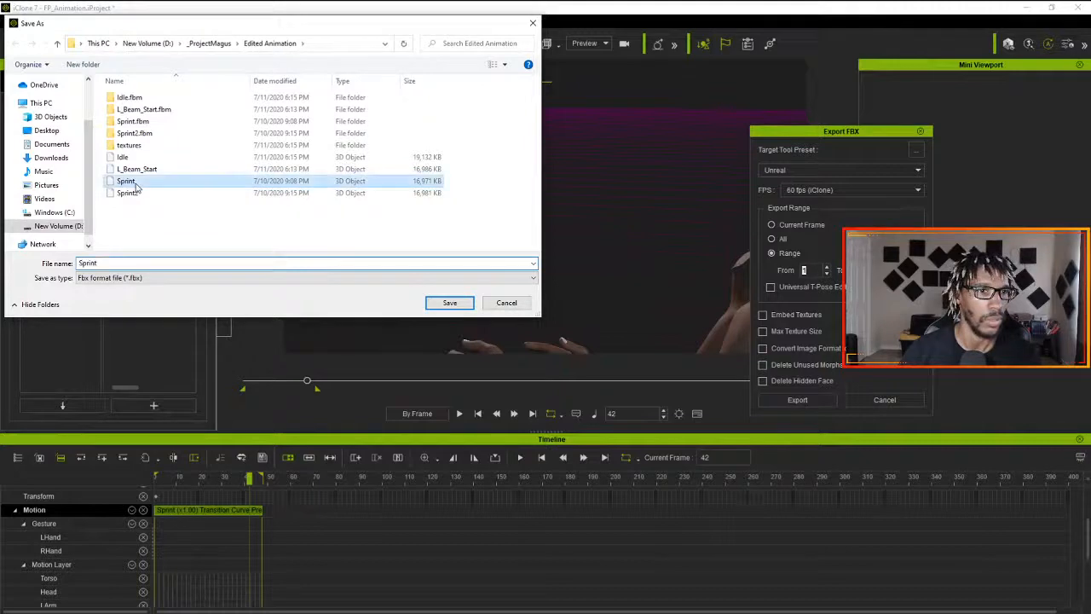
{"action": "left_click", "coordinate": [452, 306]}
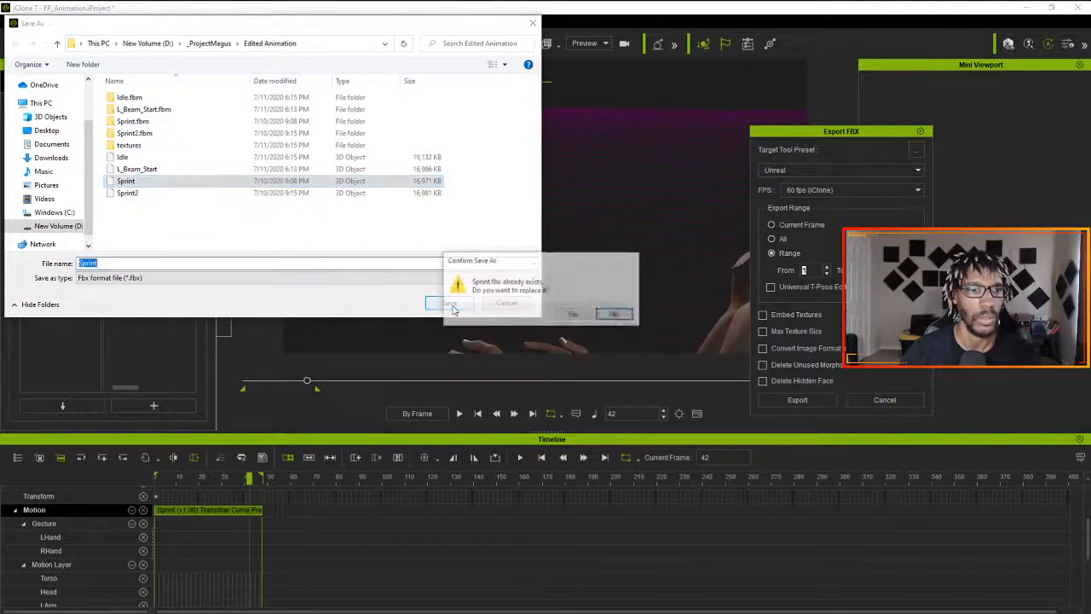
{"action": "left_click", "coordinate": [562, 312]}
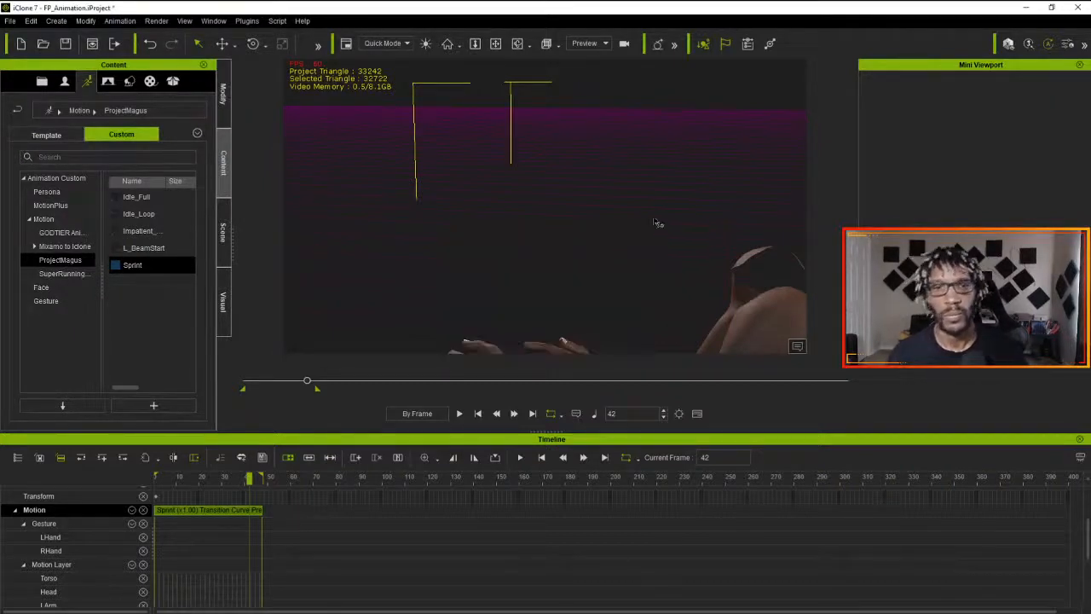
{"action": "key", "text": "ctrl+s"}
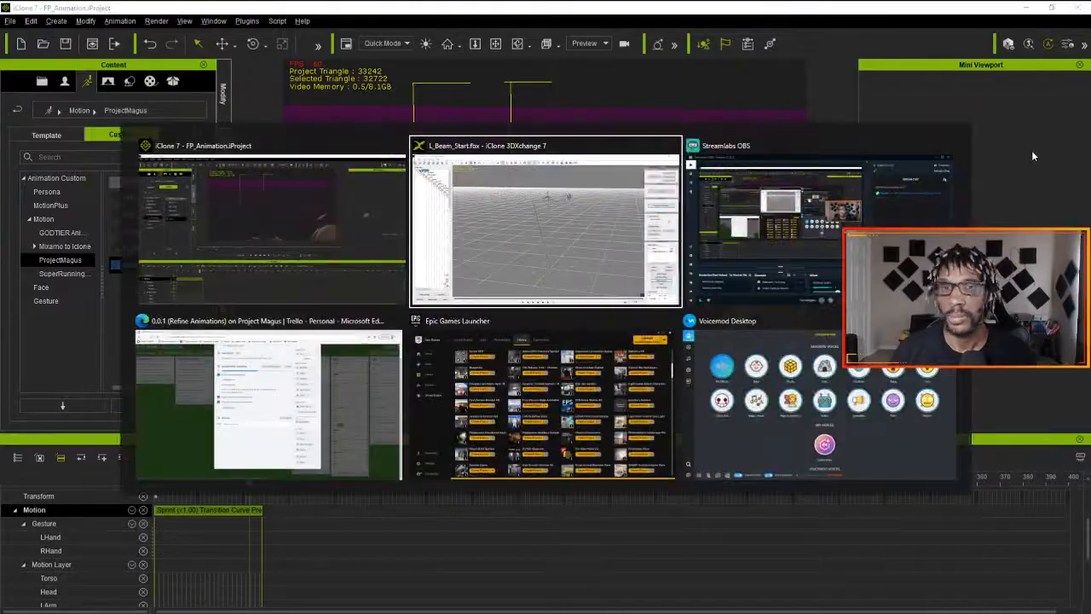
- Switch to the Epic Games Launcher and open the ProjectMagus project from the Unreal Engine library
{"action": "key", "text": "super"}
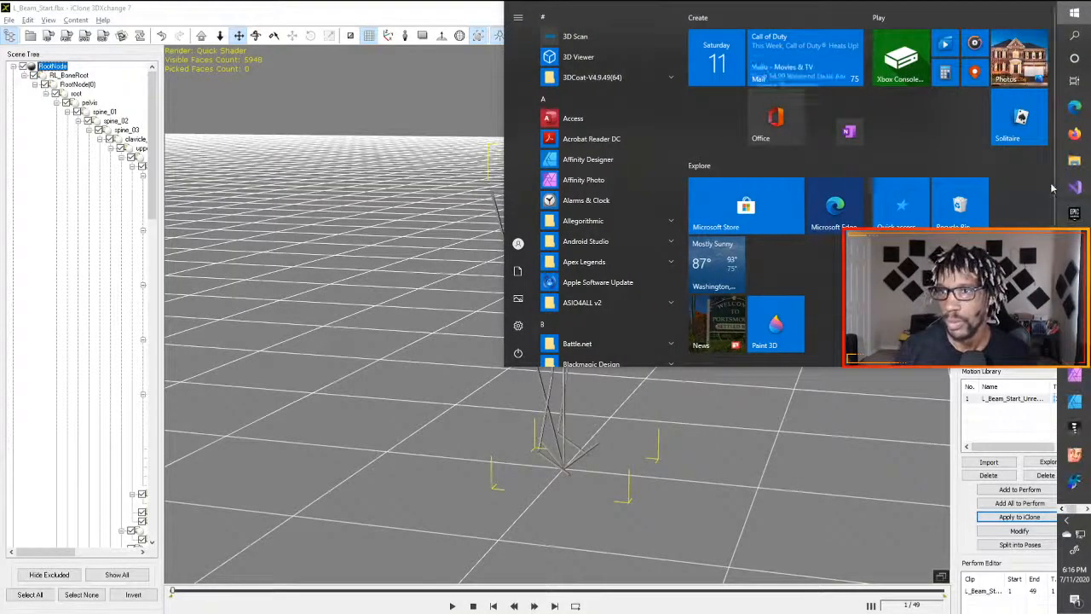
{"action": "mouse_move", "coordinate": [1073, 217]}
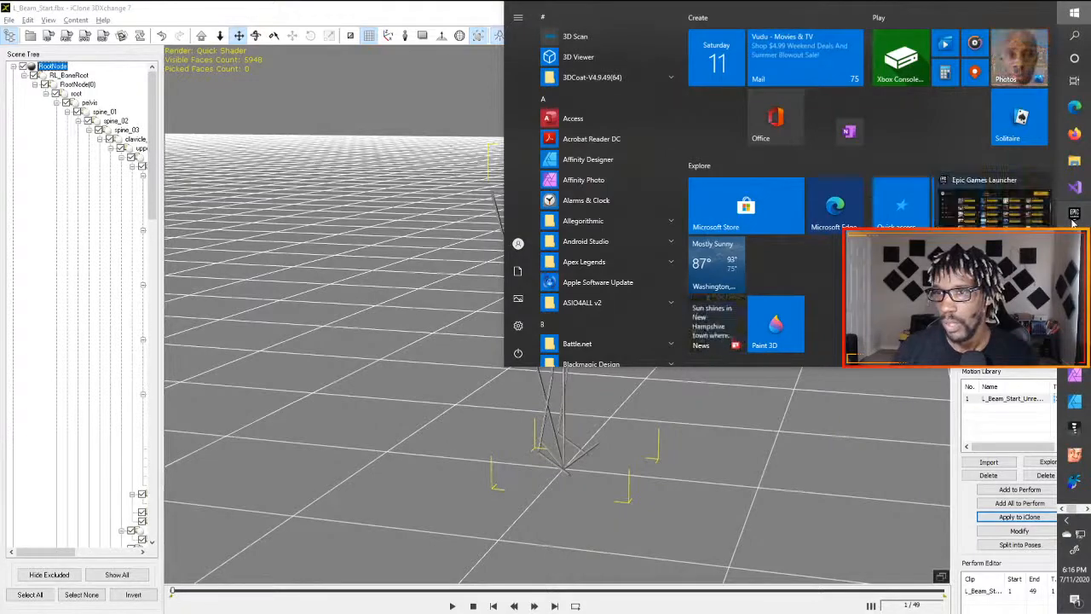
{"action": "left_click", "coordinate": [1073, 215]}
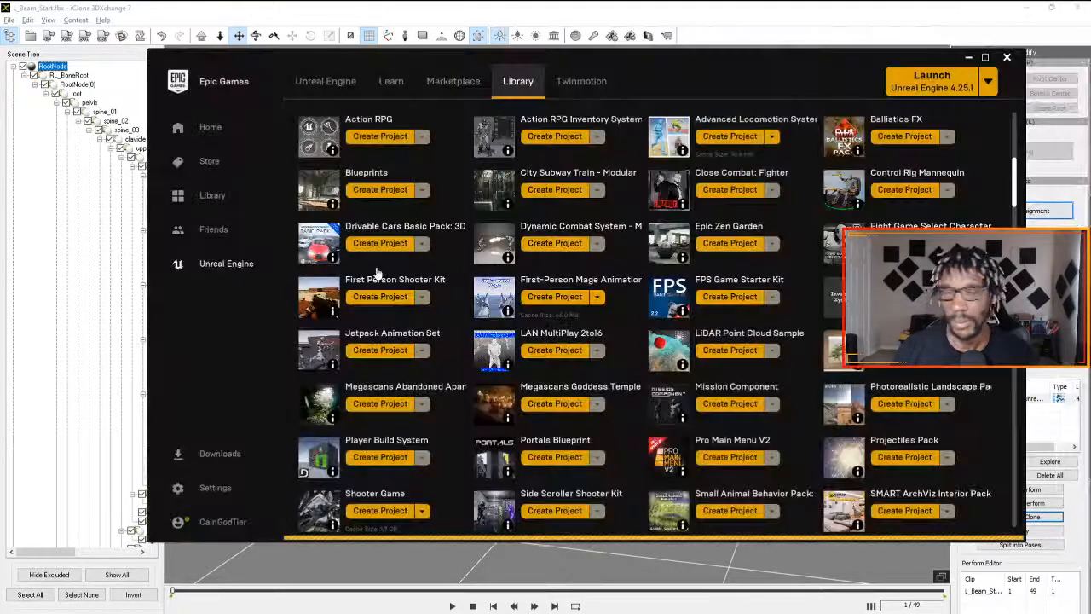
{"action": "left_click", "coordinate": [376, 93]}
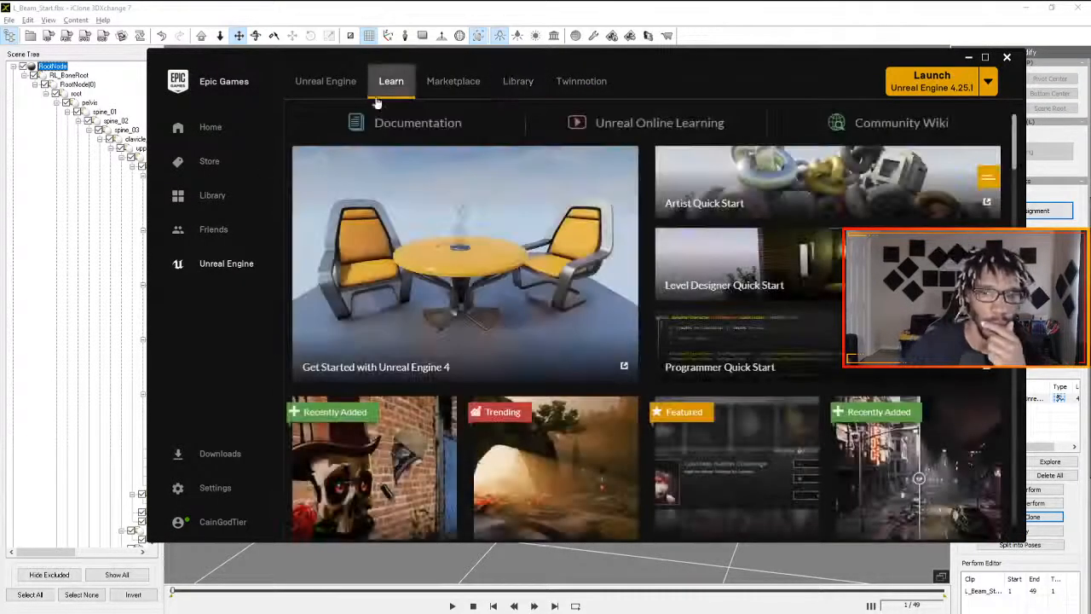
{"action": "left_click", "coordinate": [334, 89]}
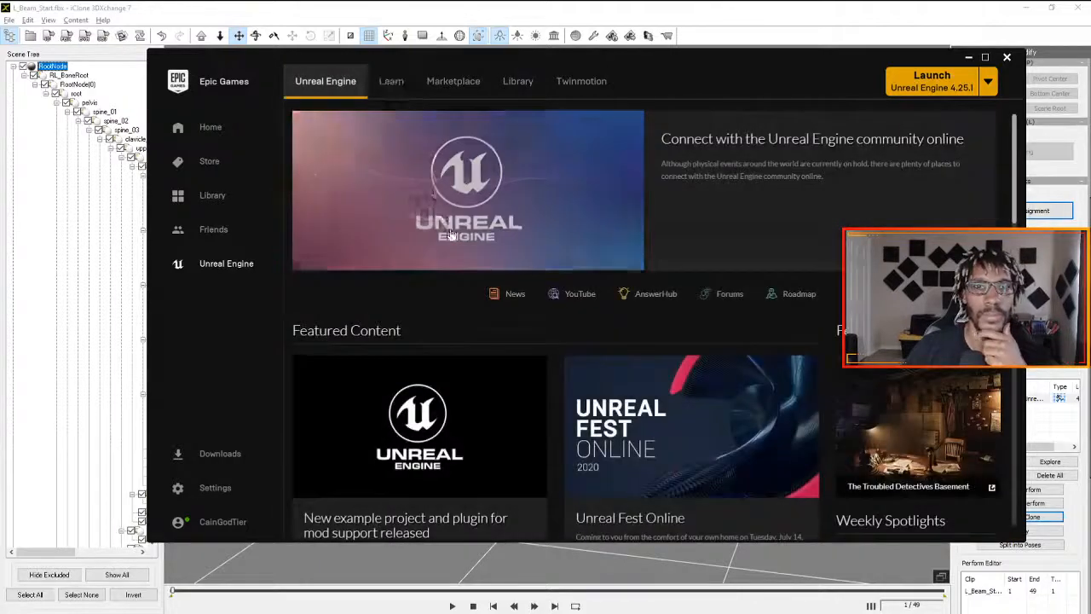
{"action": "scroll", "coordinate": [475, 274], "scroll_direction": "down", "scroll_amount": 3}
{"action": "scroll", "coordinate": [471, 264], "scroll_direction": "down", "scroll_amount": 5}
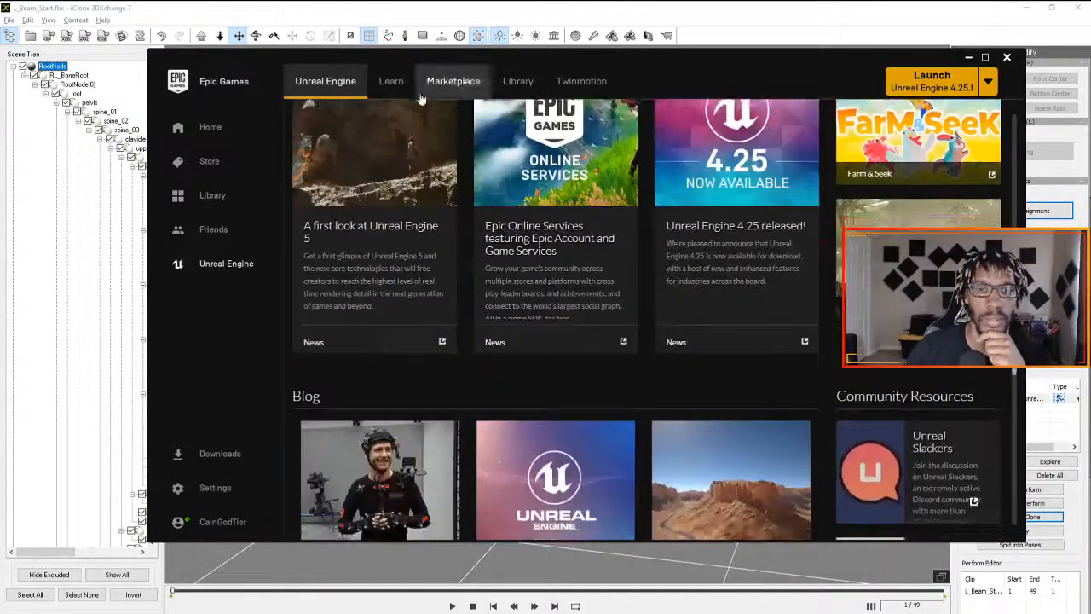
{"action": "left_click", "coordinate": [503, 92]}
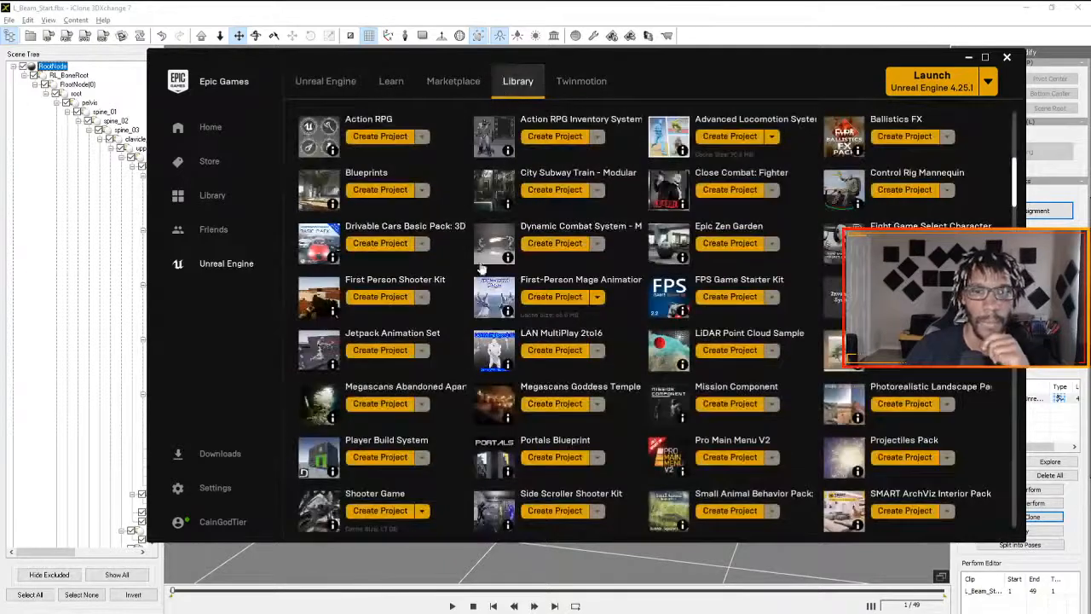
{"action": "scroll", "coordinate": [482, 265], "scroll_direction": "up", "scroll_amount": 3}
{"action": "scroll", "coordinate": [482, 264], "scroll_direction": "up", "scroll_amount": 2}
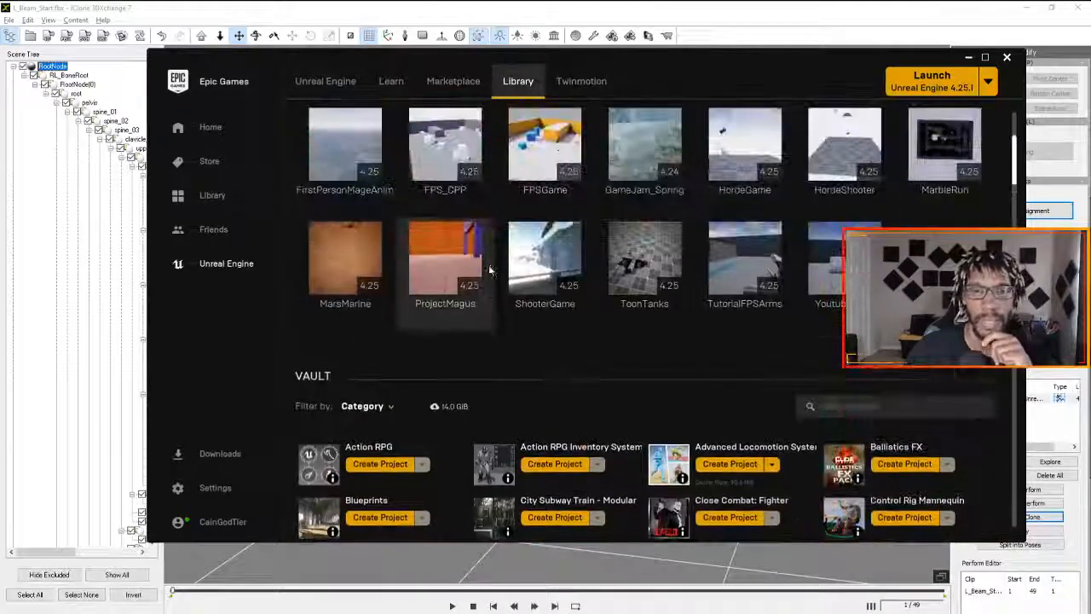
{"action": "scroll", "coordinate": [488, 265], "scroll_direction": "up", "scroll_amount": 1}
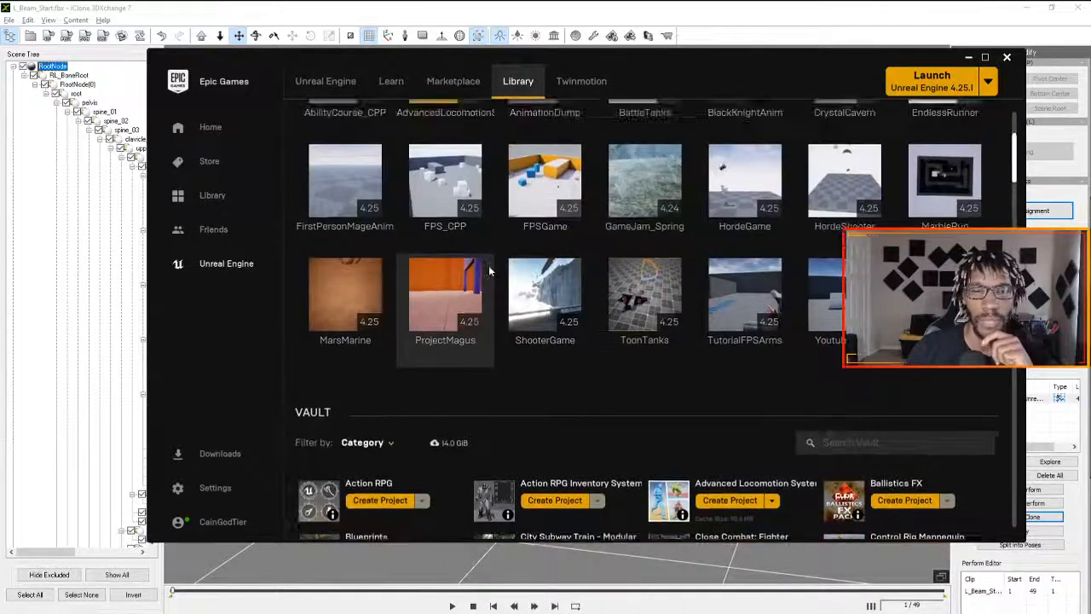
{"action": "double_click", "coordinate": [442, 309]}
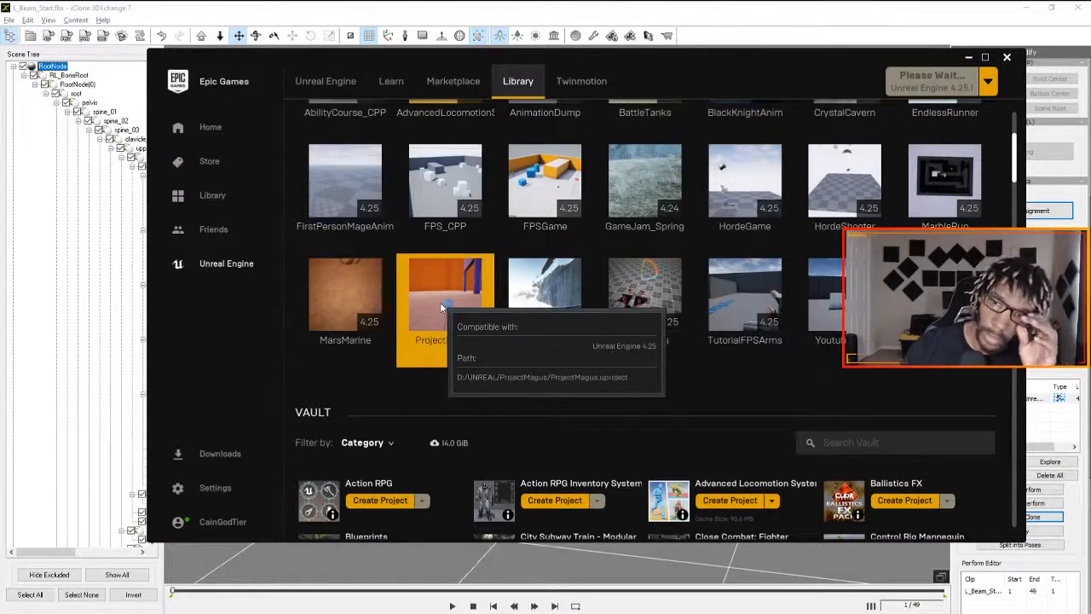
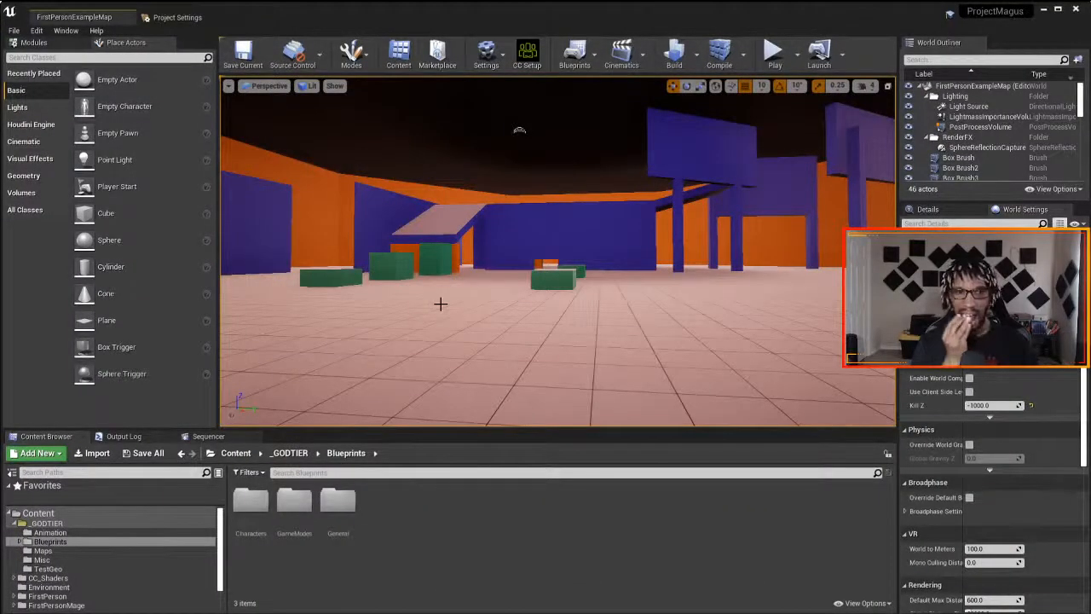
- Create a folder named CustomEdits inside the _GODTIER Animation folder and open it
{"action": "left_click", "coordinate": [71, 533]}
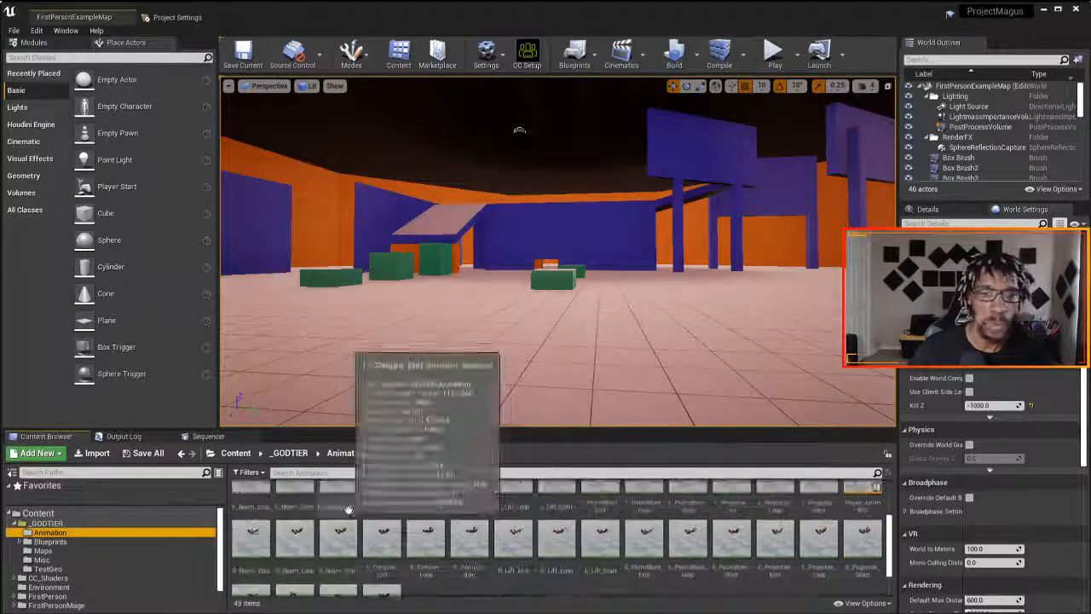
{"action": "scroll", "coordinate": [443, 545], "scroll_direction": "down", "scroll_amount": 3}
{"action": "left_click", "coordinate": [467, 566]}
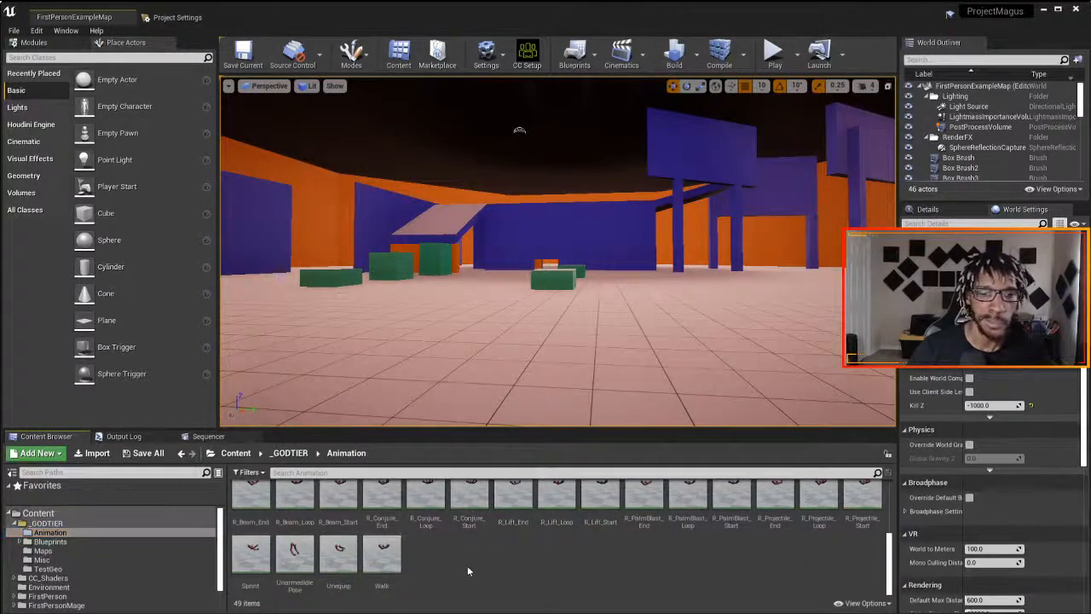
{"action": "right_click", "coordinate": [467, 565]}
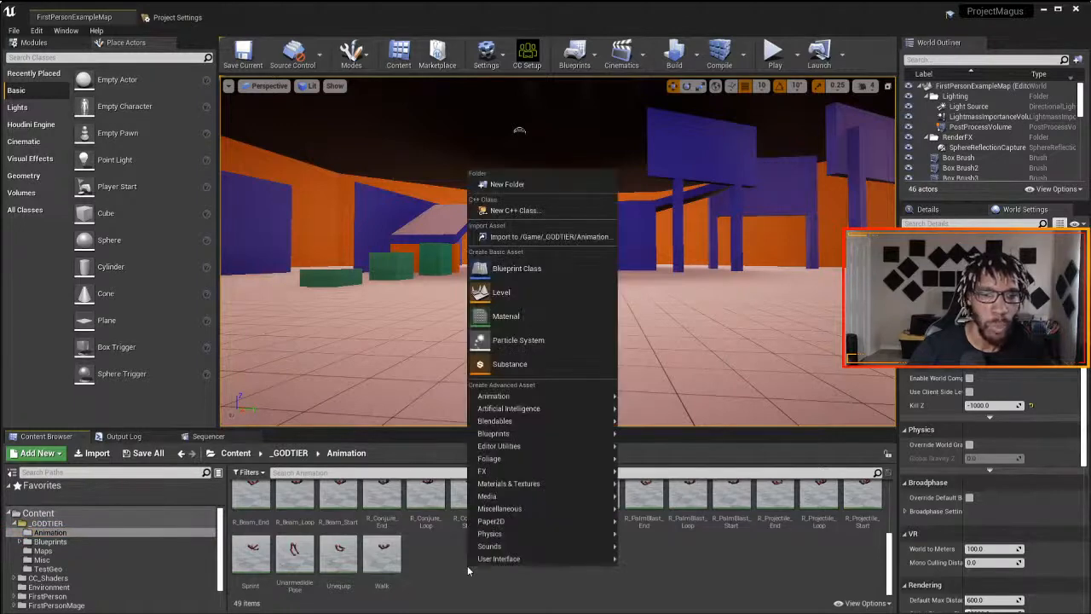
{"action": "left_click", "coordinate": [504, 184]}
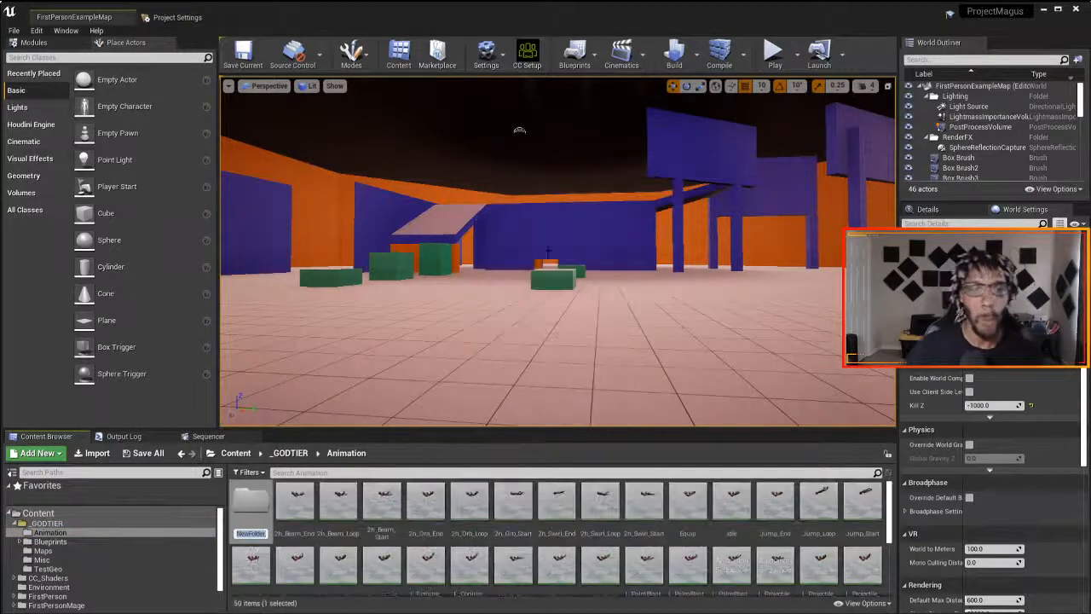
{"action": "type", "text": "X"}
{"action": "key", "text": "BackSpace"}
{"action": "type", "text": "CustomEdit"}
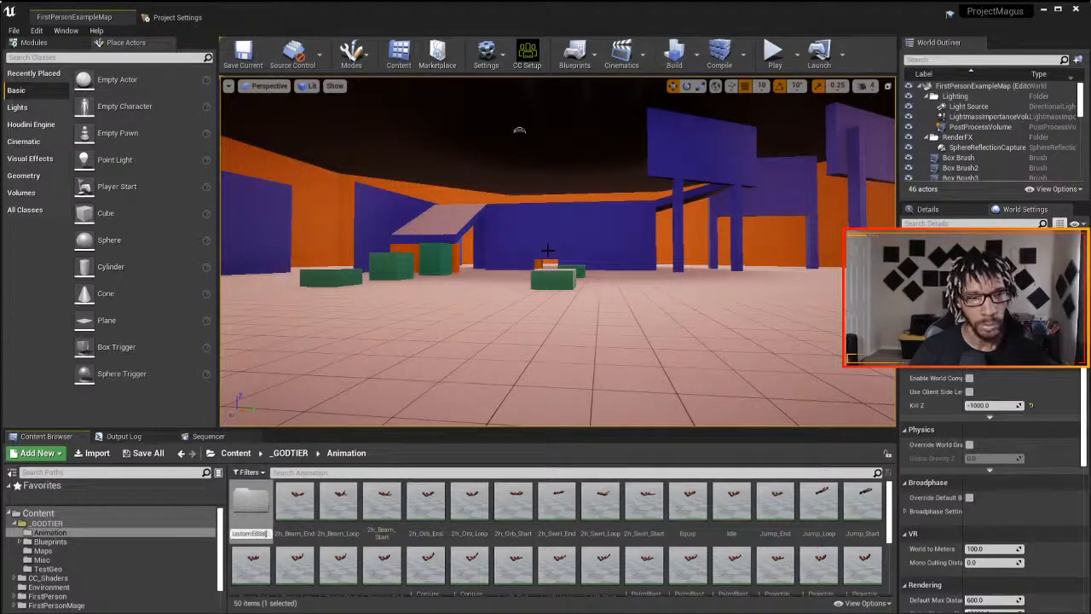
{"action": "key", "text": "Return"}
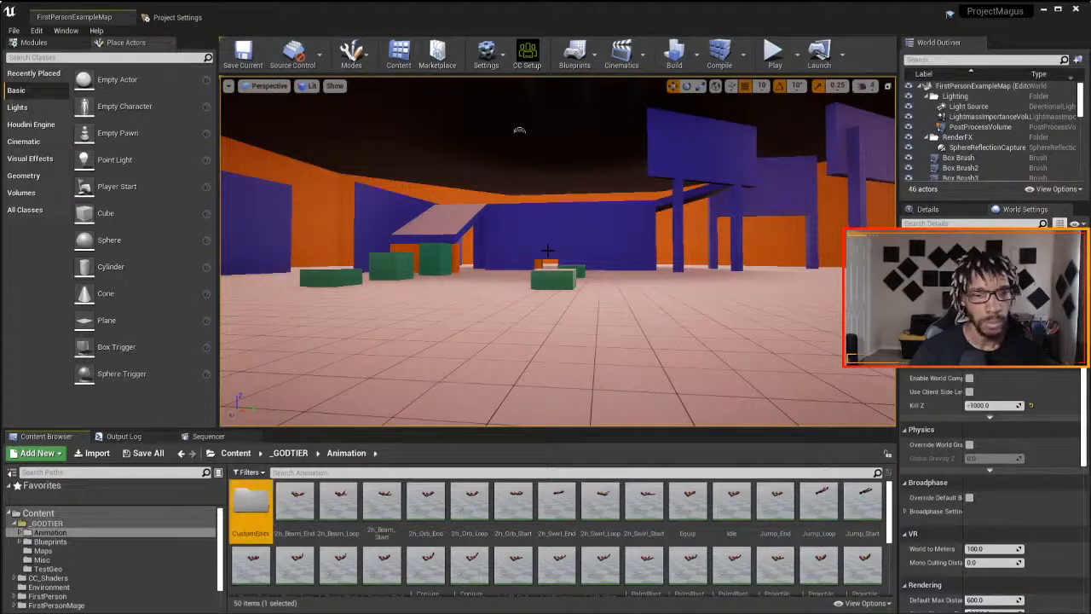
{"action": "double_click", "coordinate": [267, 508]}
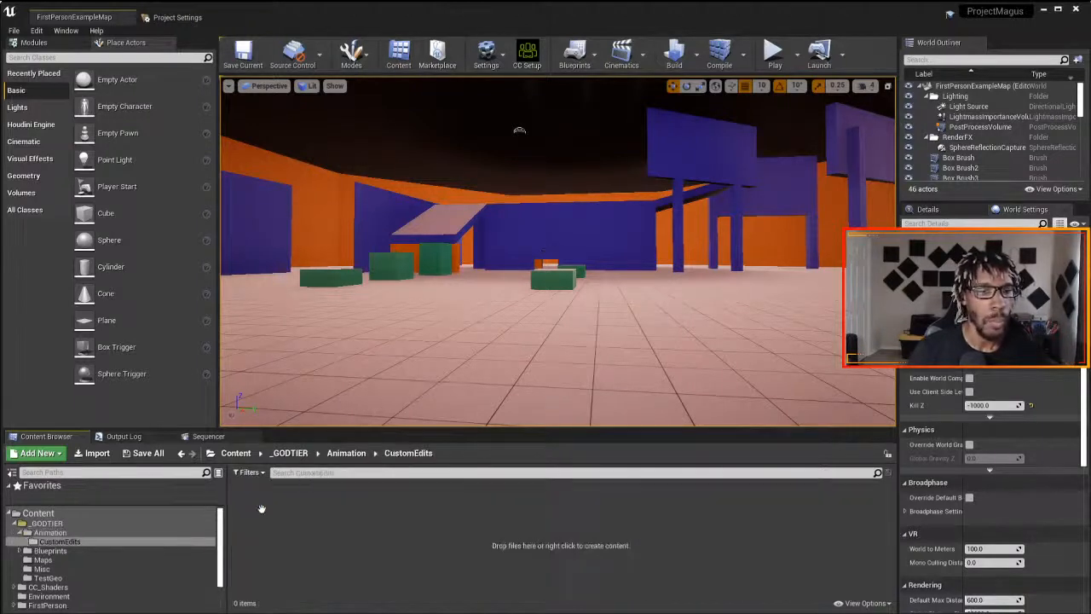
- Import the Idle, L_Beam_Start and Sprint 3D object files from _ProjectMagus > Edited Animation into the CustomEdits folder
{"action": "right_click", "coordinate": [305, 502]}
{"action": "left_click", "coordinate": [358, 174]}
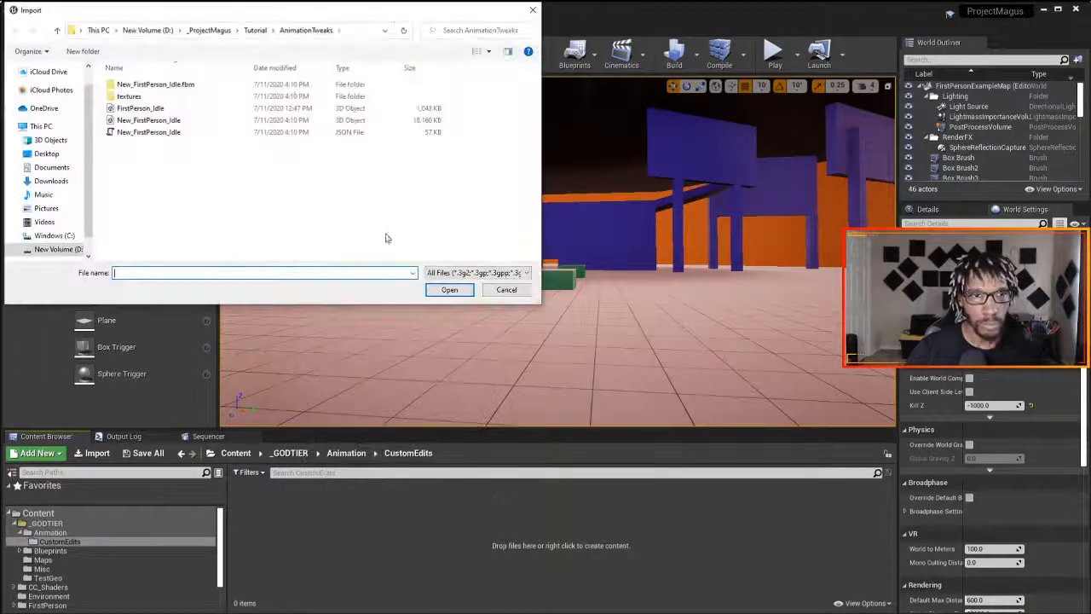
{"action": "left_click", "coordinate": [208, 31]}
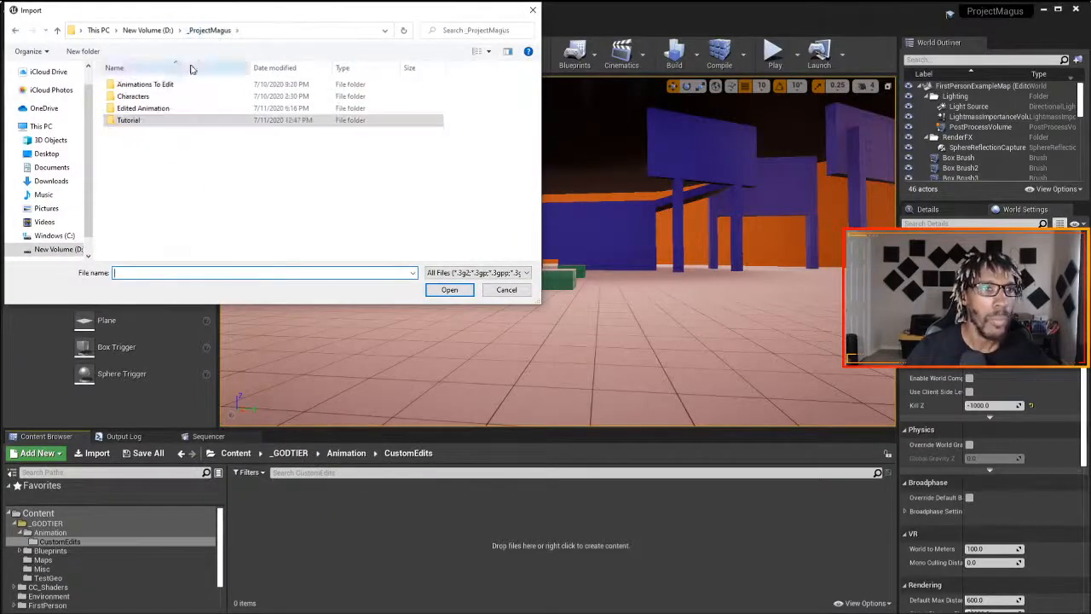
{"action": "double_click", "coordinate": [139, 109]}
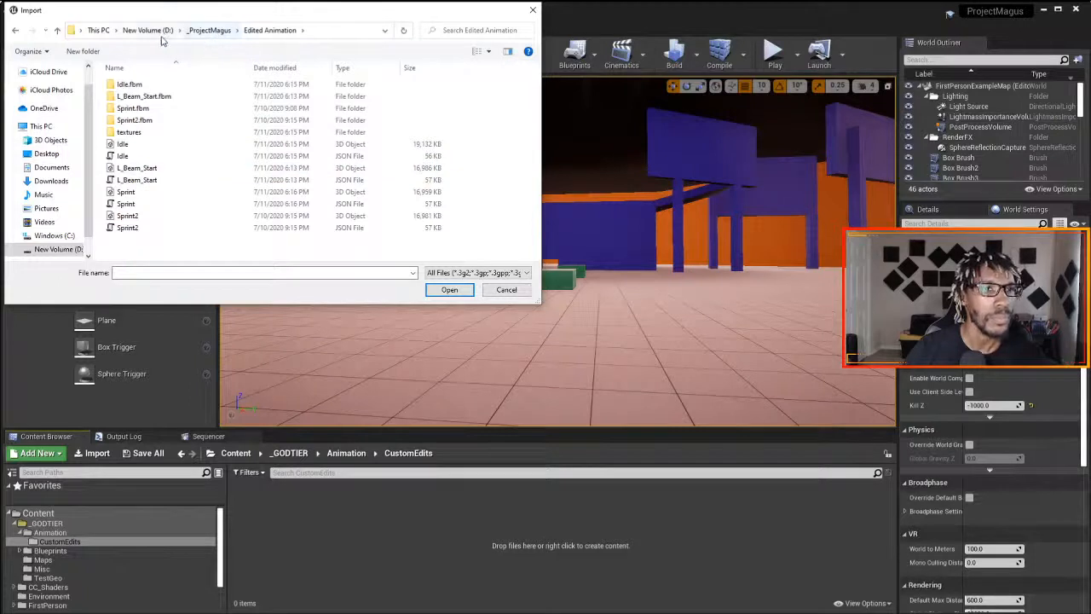
{"action": "left_click", "coordinate": [156, 145]}
{"action": "left_click", "coordinate": [162, 168], "text": "ctrl"}
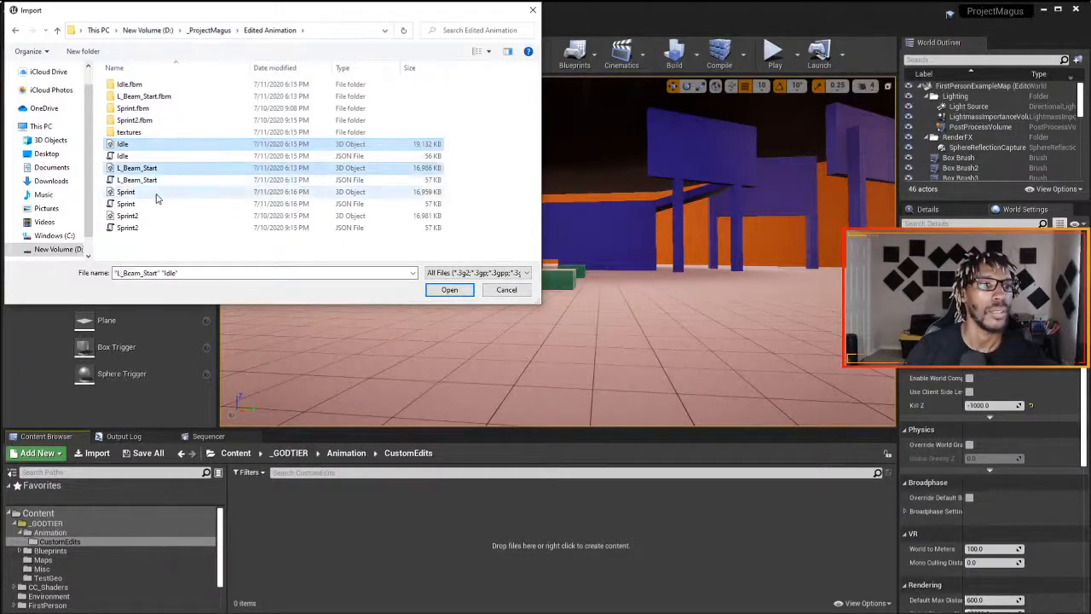
{"action": "left_click", "coordinate": [156, 193], "text": "ctrl"}
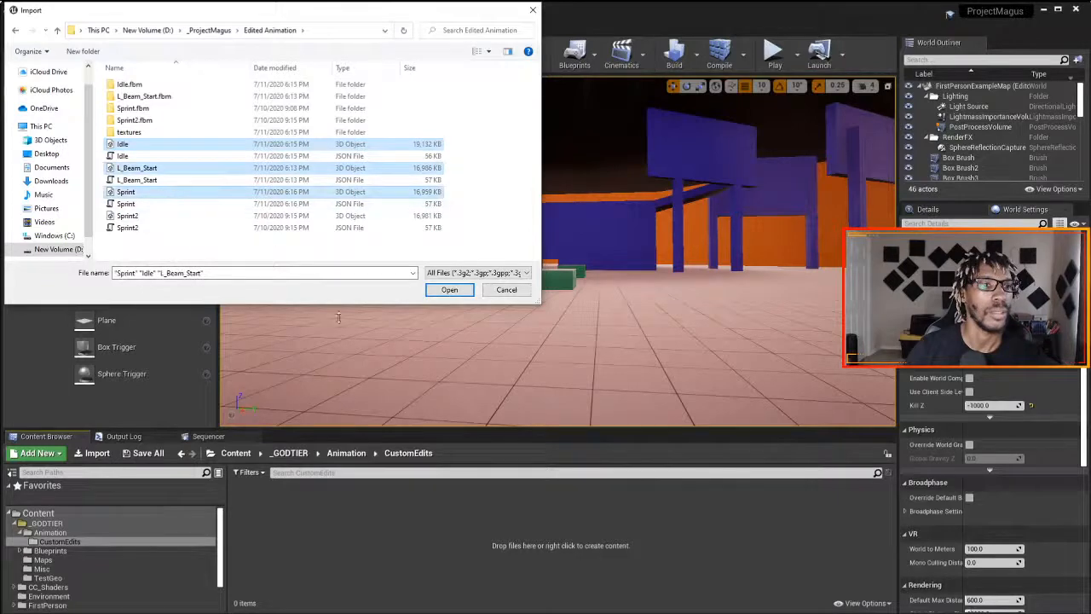
{"action": "left_click", "coordinate": [449, 290]}
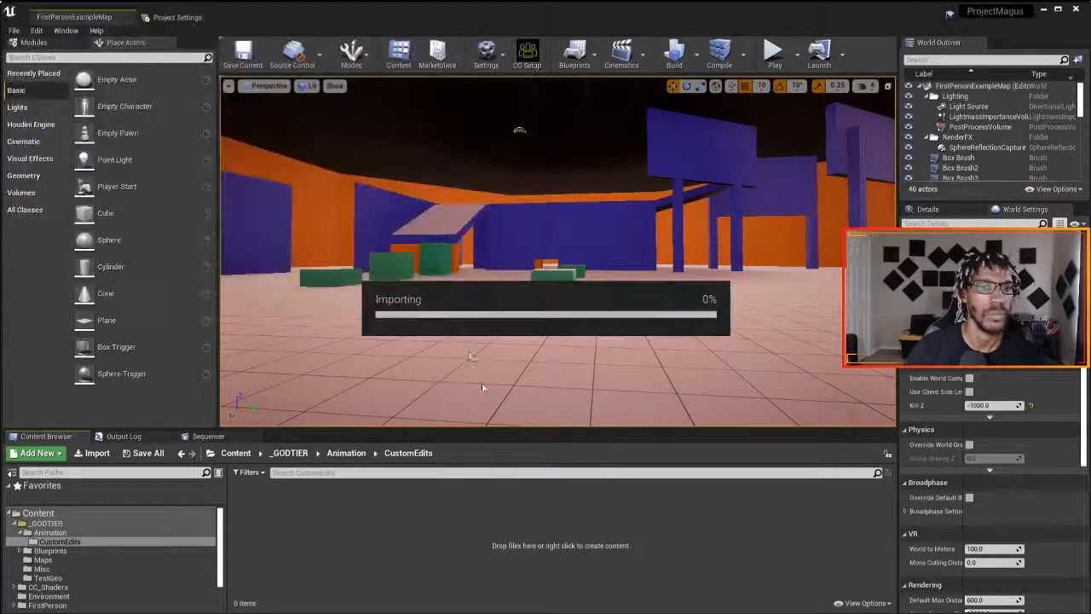
- Accept the iClone auto setup, then turn off Import Mesh, assign DirectToUnreal_Skeleton and set Animation Length to Animated Time
{"action": "left_click", "coordinate": [643, 344]}
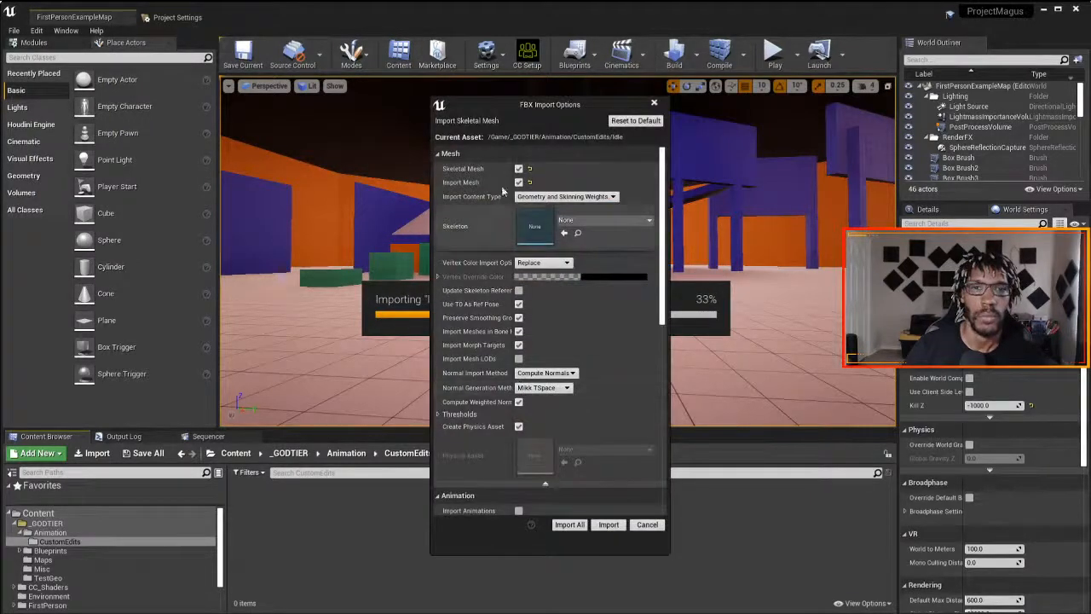
{"action": "left_click", "coordinate": [518, 182]}
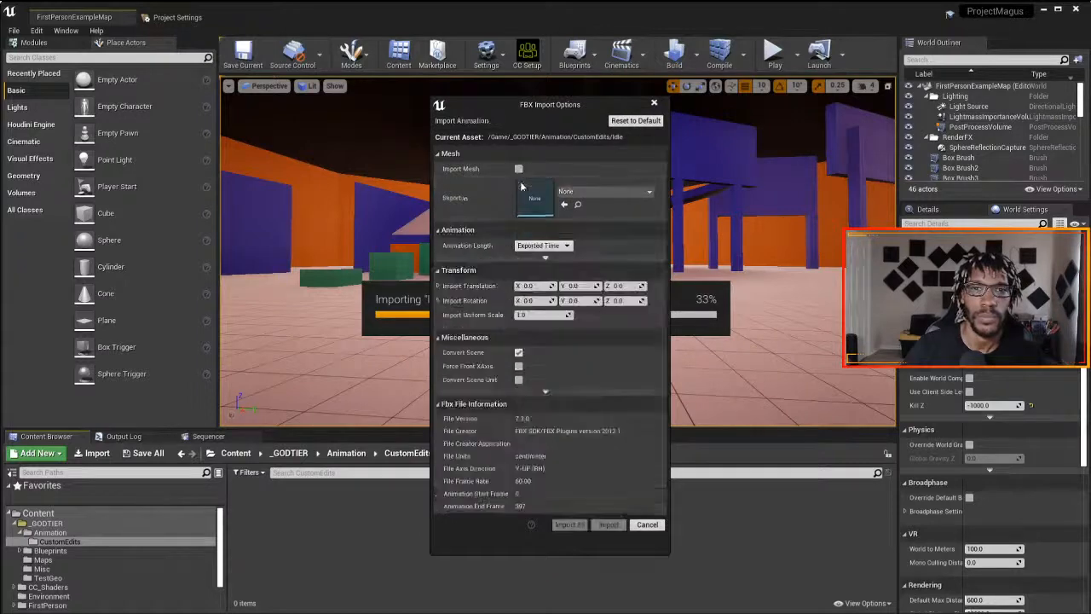
{"action": "left_click", "coordinate": [596, 192]}
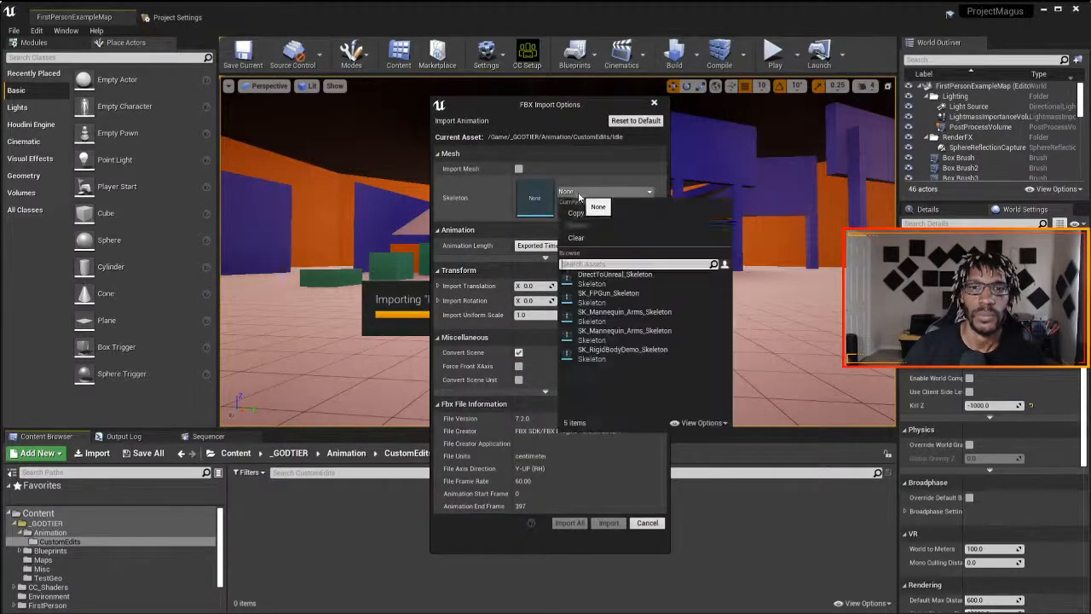
{"action": "left_click", "coordinate": [606, 287]}
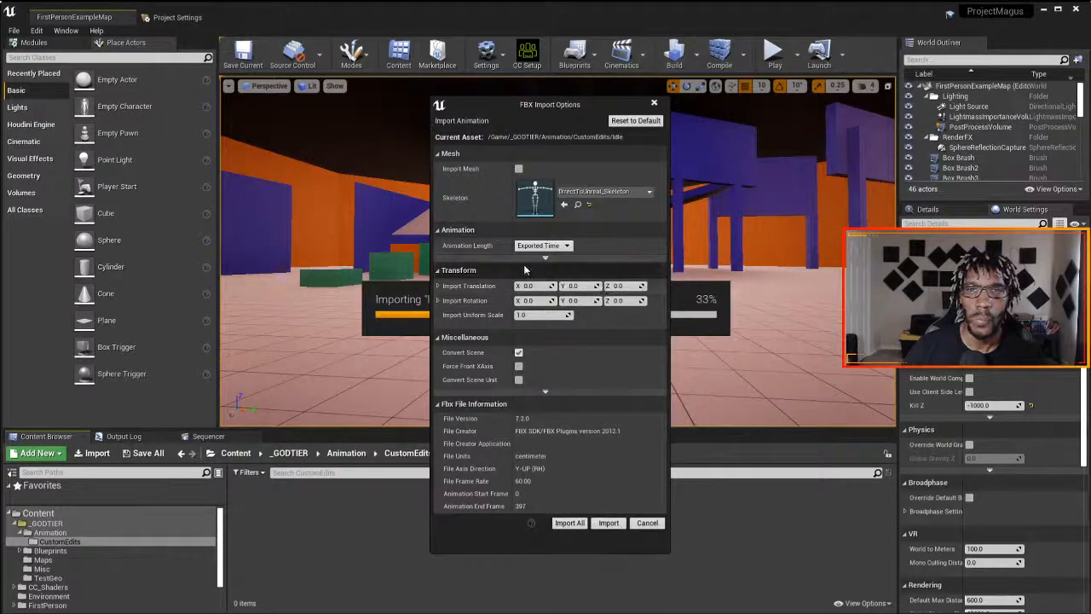
{"action": "left_click", "coordinate": [542, 245]}
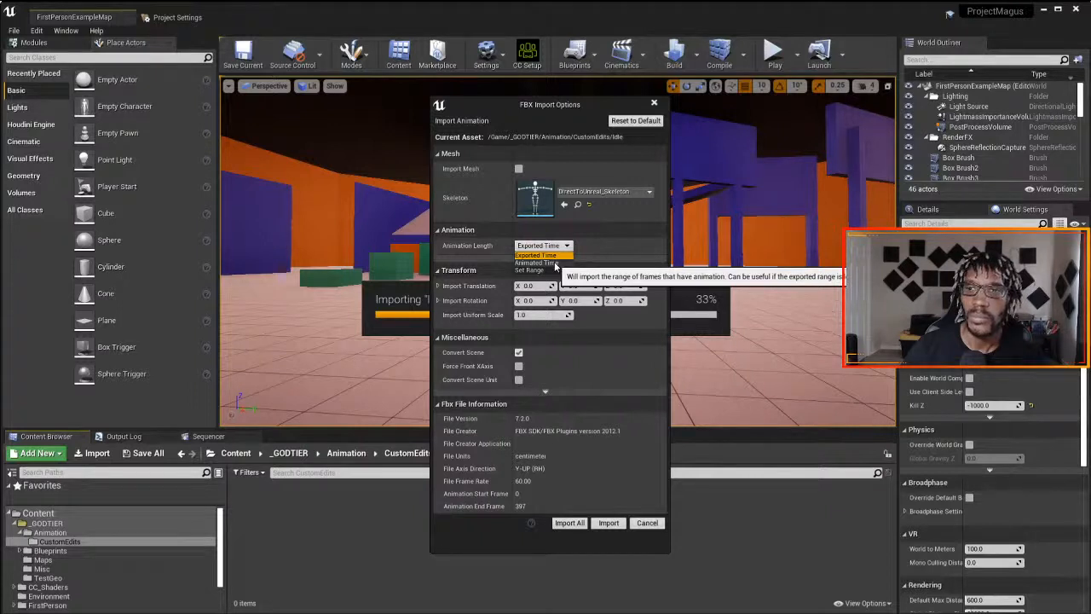
{"action": "left_click", "coordinate": [554, 263]}
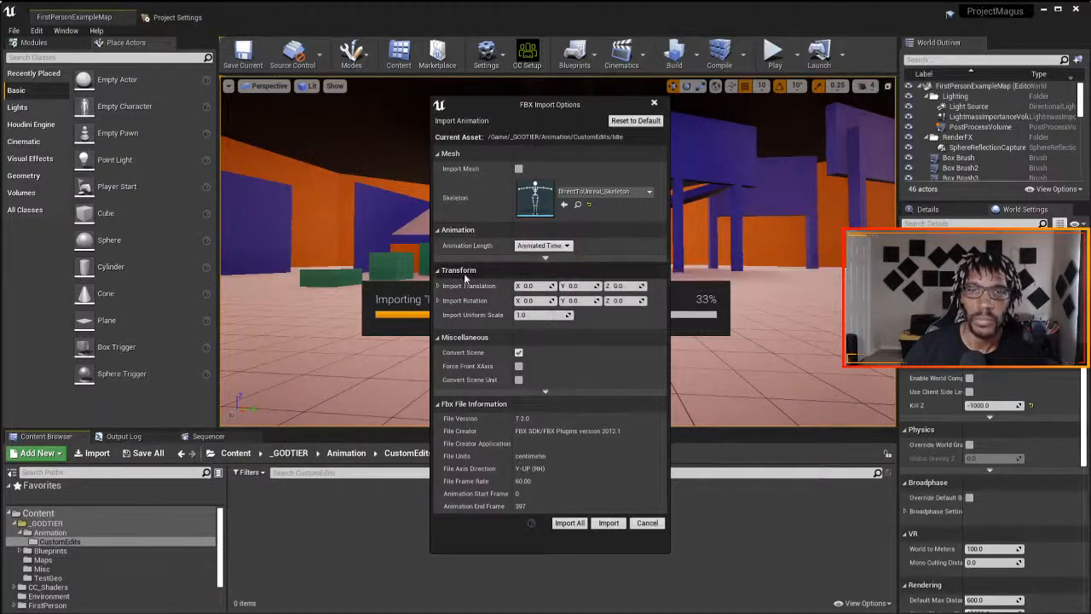
- Enable Use Default Sample Rate and import all files with the same settings, accepting the HQ Shader auto setup for the remaining files
{"action": "left_click", "coordinate": [545, 391]}
{"action": "left_click", "coordinate": [546, 412]}
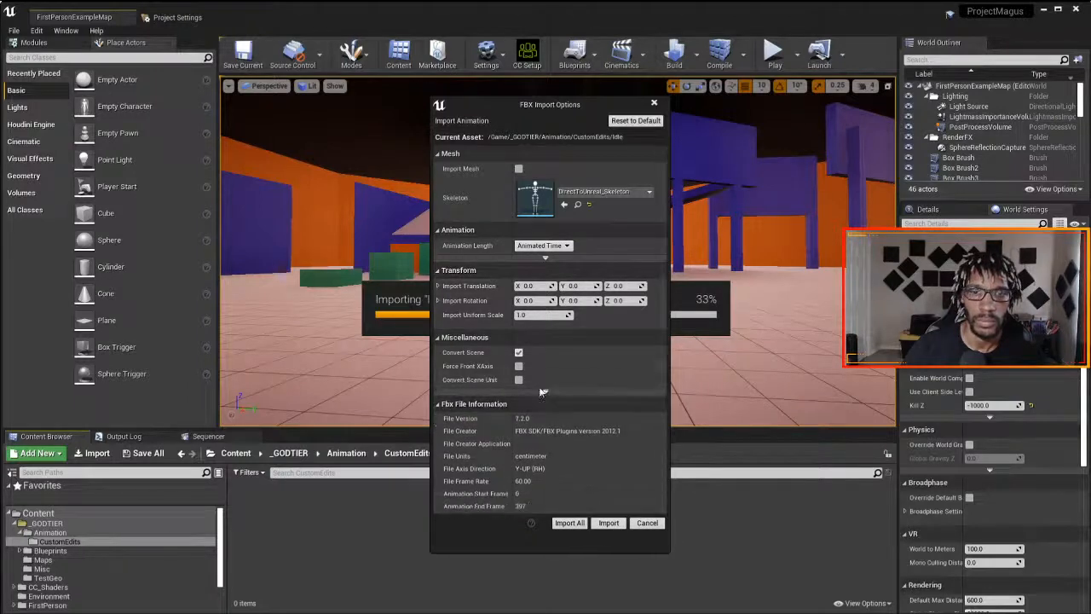
{"action": "left_click", "coordinate": [545, 256]}
{"action": "left_click", "coordinate": [518, 295]}
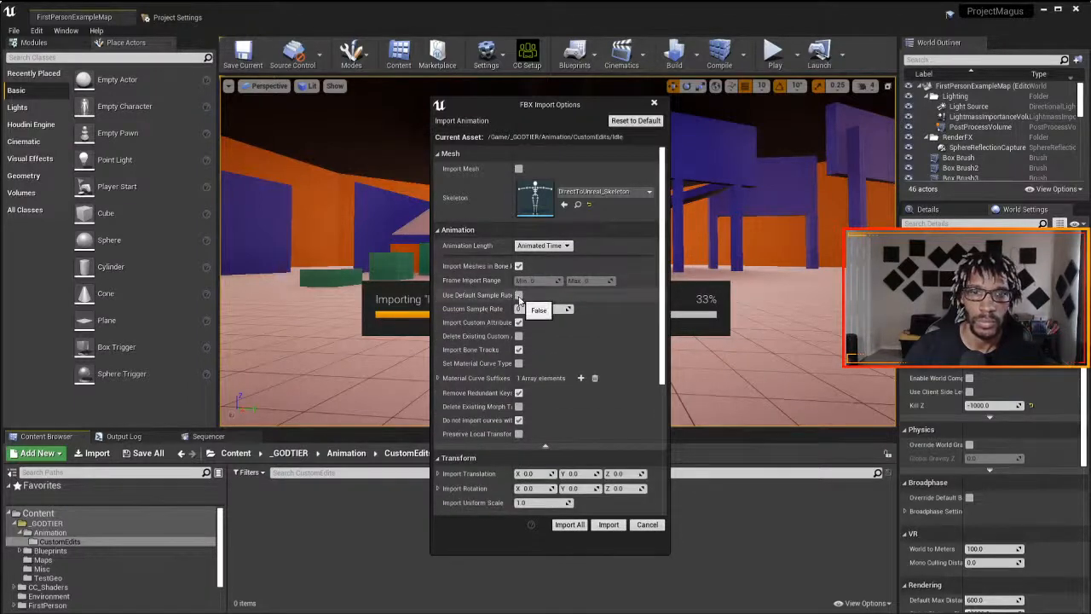
{"action": "left_click", "coordinate": [518, 350]}
{"action": "mouse_move", "coordinate": [513, 353]}
{"action": "left_mouse_down"}
{"action": "mouse_move", "coordinate": [559, 359]}
{"action": "mouse_move", "coordinate": [521, 363]}
{"action": "left_mouse_up"}
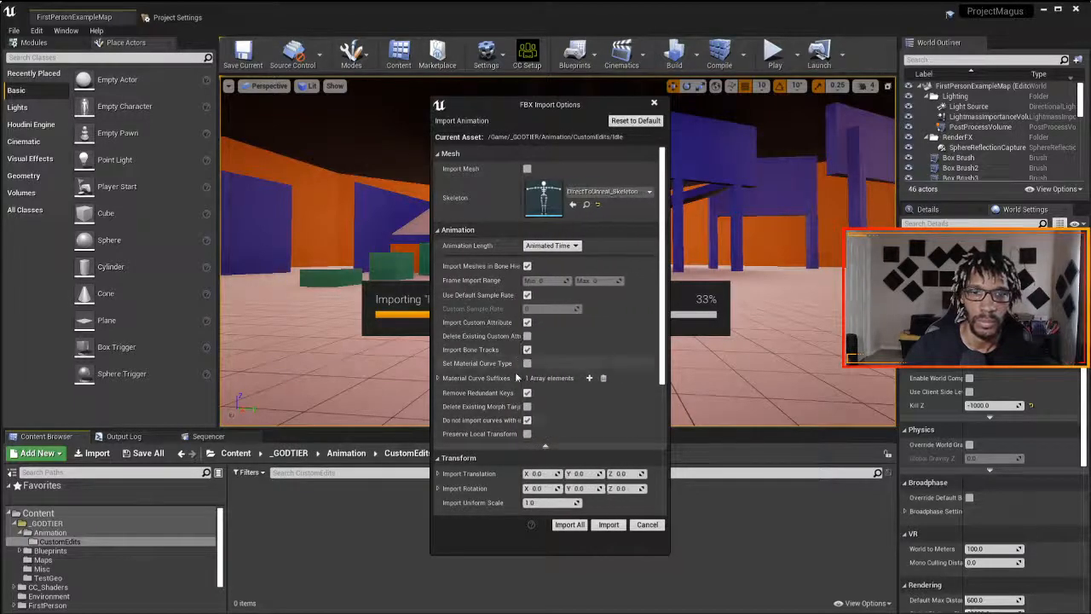
{"action": "left_click", "coordinate": [569, 525]}
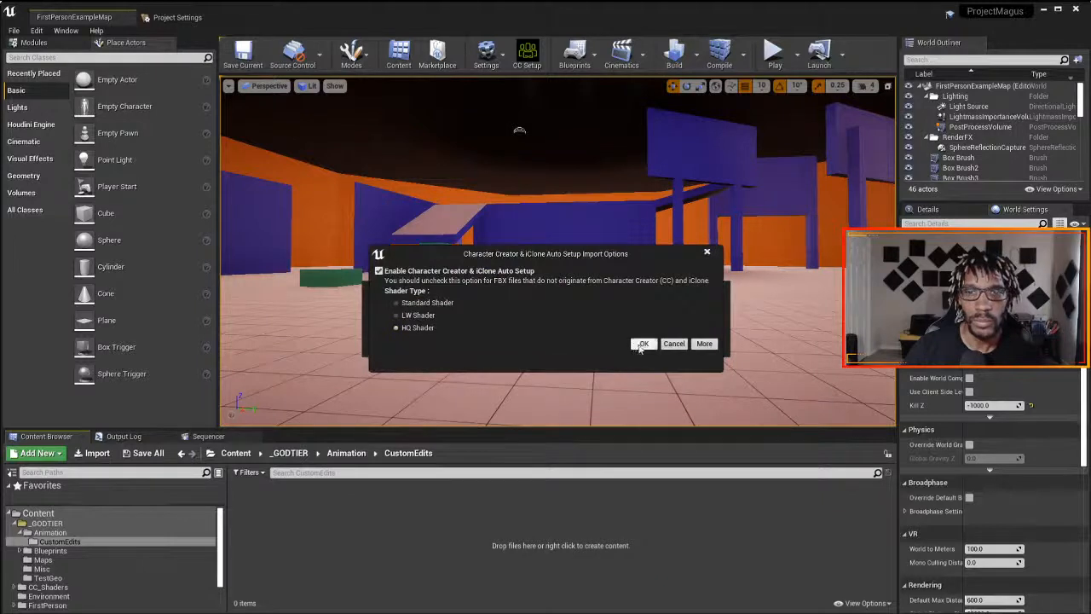
{"action": "left_click", "coordinate": [644, 346]}
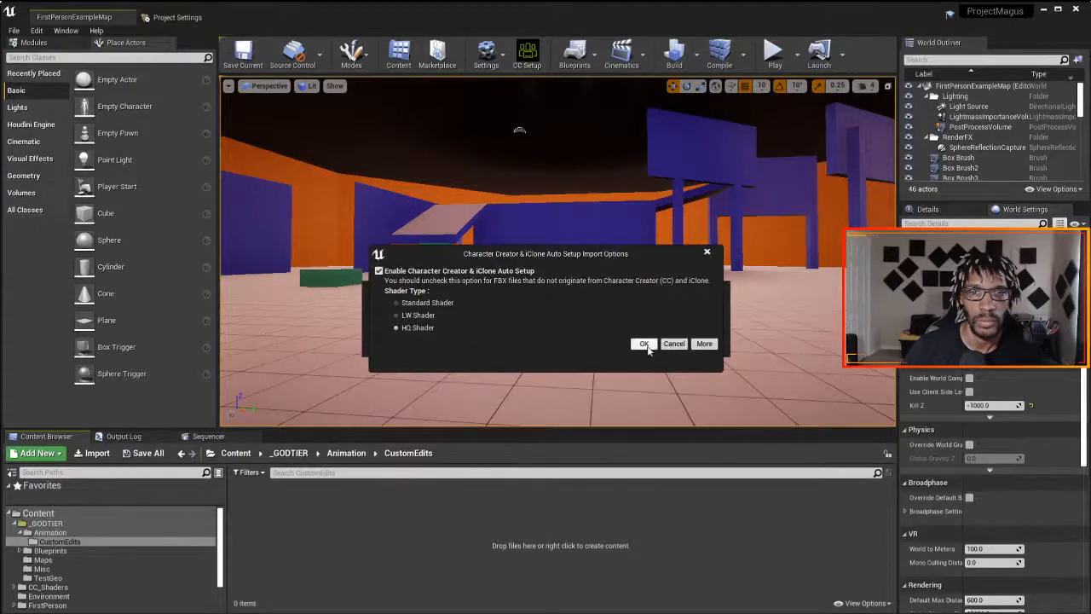
{"action": "left_click", "coordinate": [644, 344]}
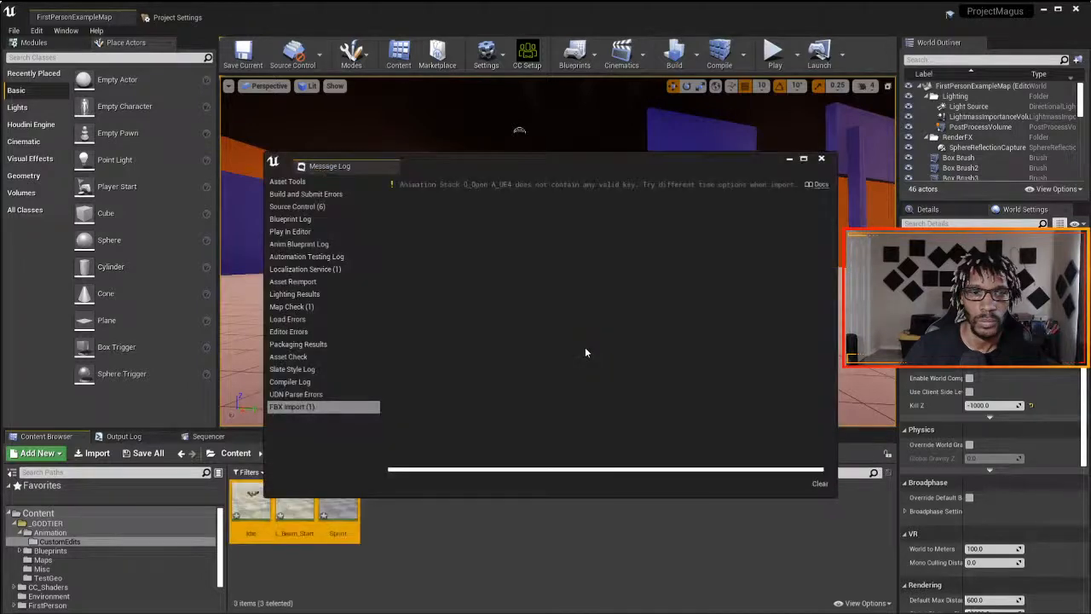
{"action": "left_click", "coordinate": [822, 164]}
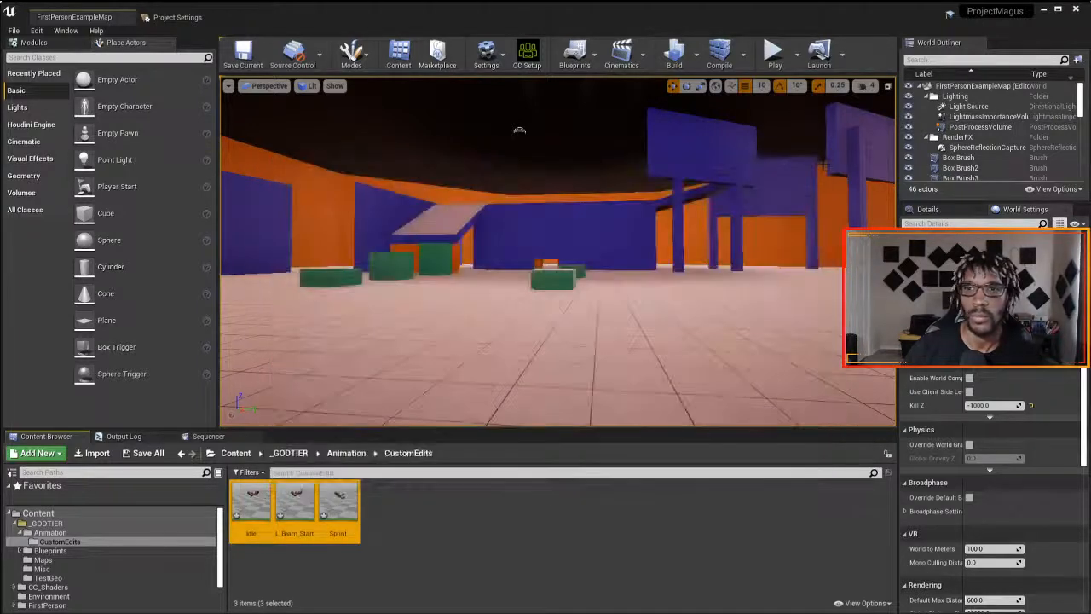
- Open the imported Sprint animation, set its Rate Scale to 1.25 and save the asset
{"action": "left_click", "coordinate": [339, 503]}
{"action": "double_click", "coordinate": [338, 504]}
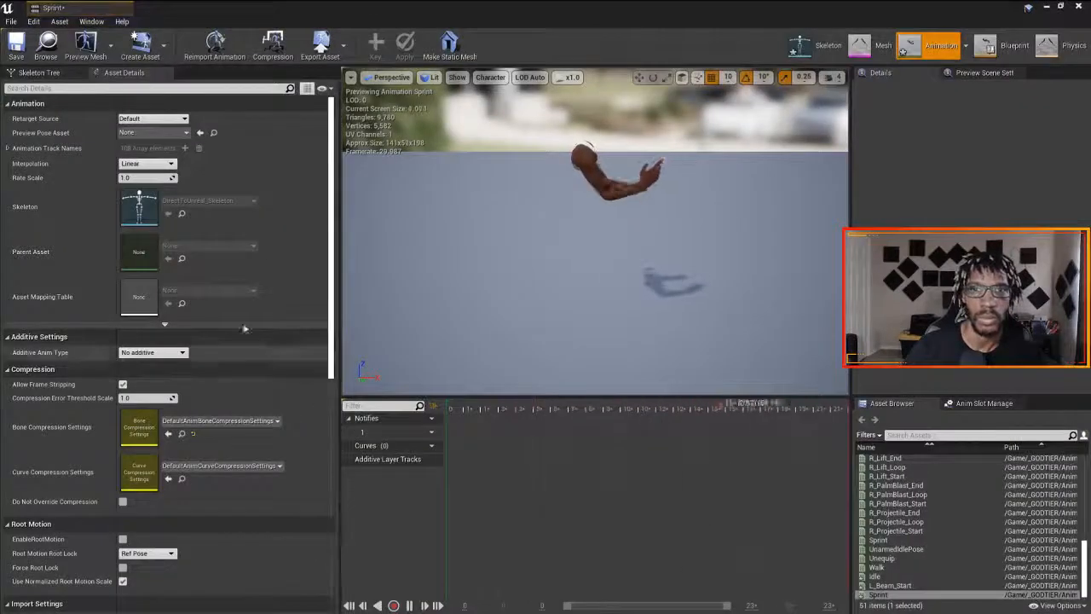
{"action": "left_click", "coordinate": [134, 177]}
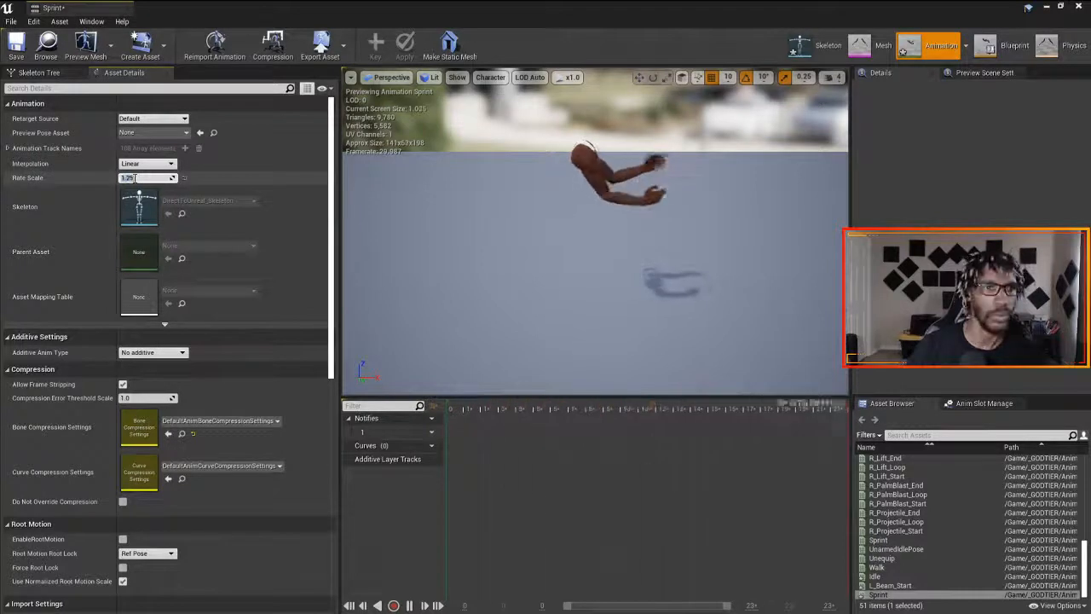
{"action": "type", "text": "1.25"}
{"action": "key", "text": "Return"}
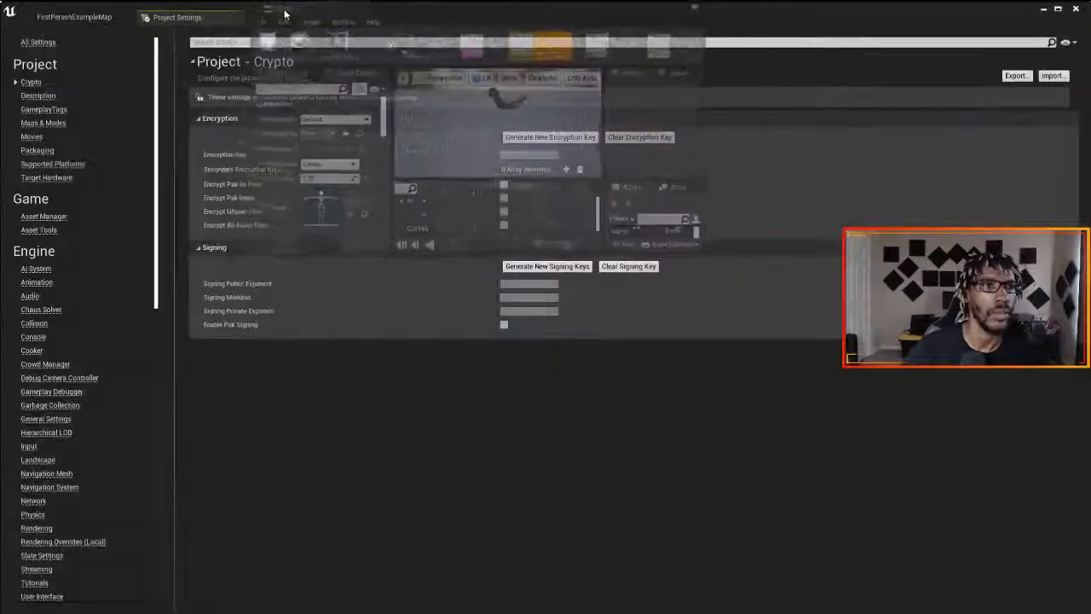
{"action": "left_click_drag", "start_coordinate": [284, 14], "coordinate": [352, 192]}
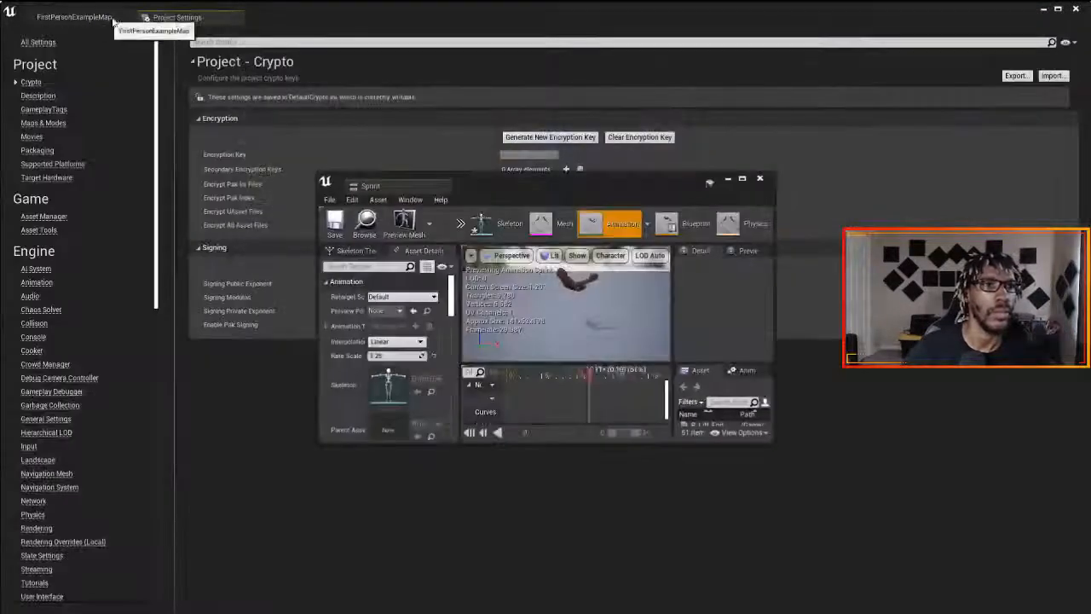
- Return to the FirstPersonExampleMap editor and open the Player_AnimBP2 animation blueprint from the _GODTIER > Animation folder
{"action": "left_click", "coordinate": [82, 16]}
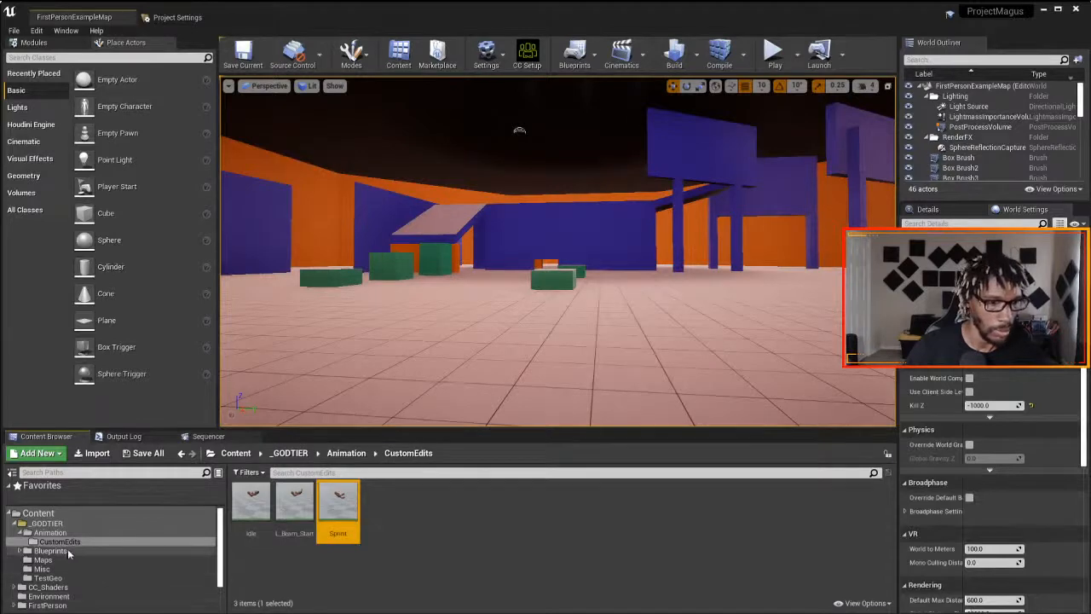
{"action": "left_click", "coordinate": [50, 532]}
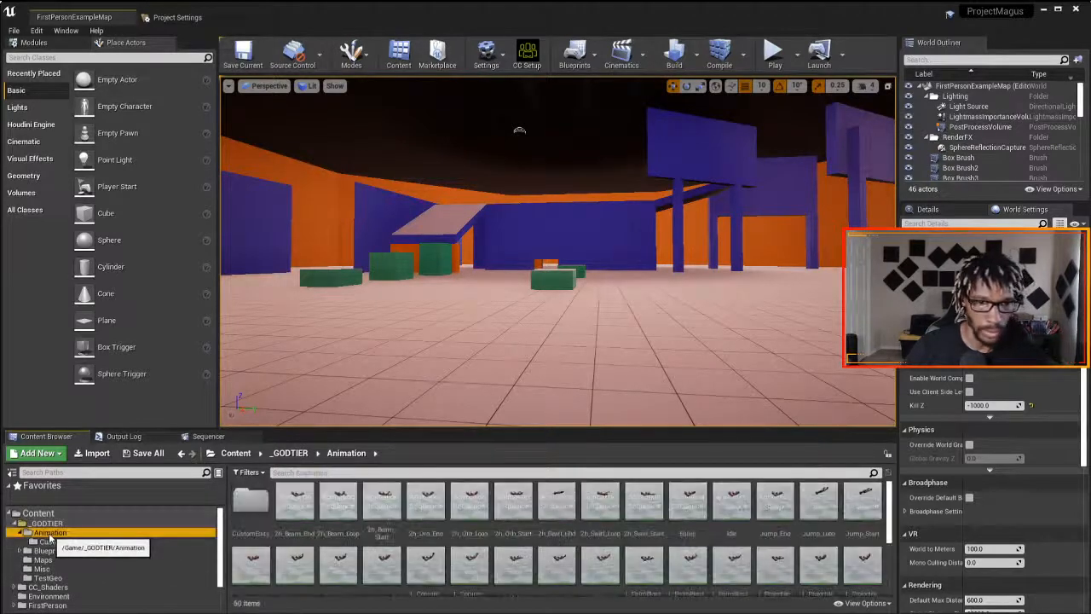
{"action": "scroll", "coordinate": [415, 539], "scroll_direction": "down", "scroll_amount": 2}
{"action": "left_click", "coordinate": [255, 510]}
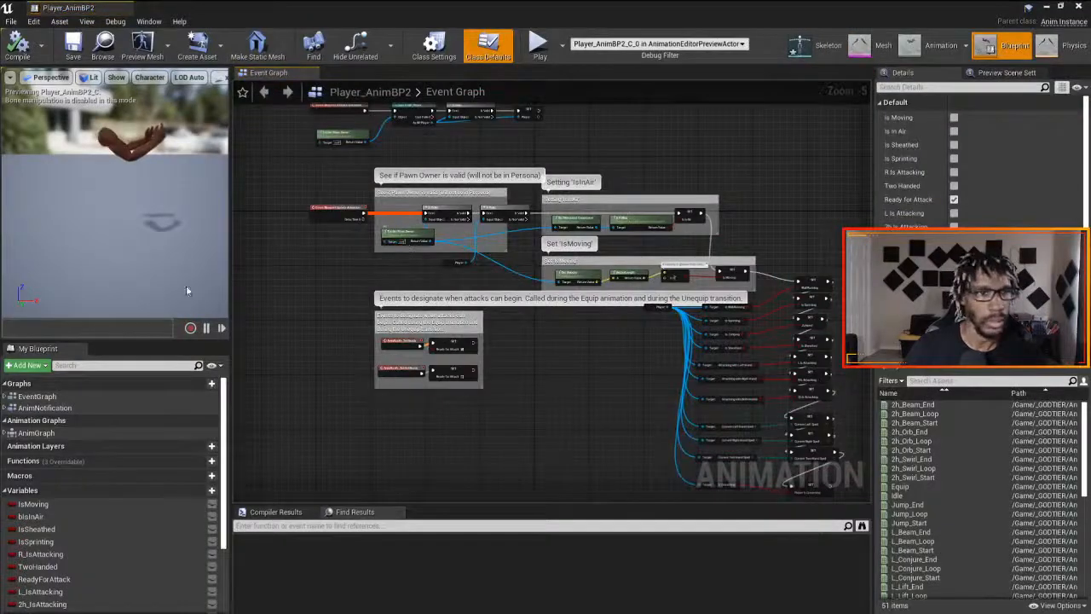
- Open the blueprint's AnimGraph and go into the Idle state of the TwoHanded state machine's Locomotion
{"action": "mouse_move", "coordinate": [152, 461]}
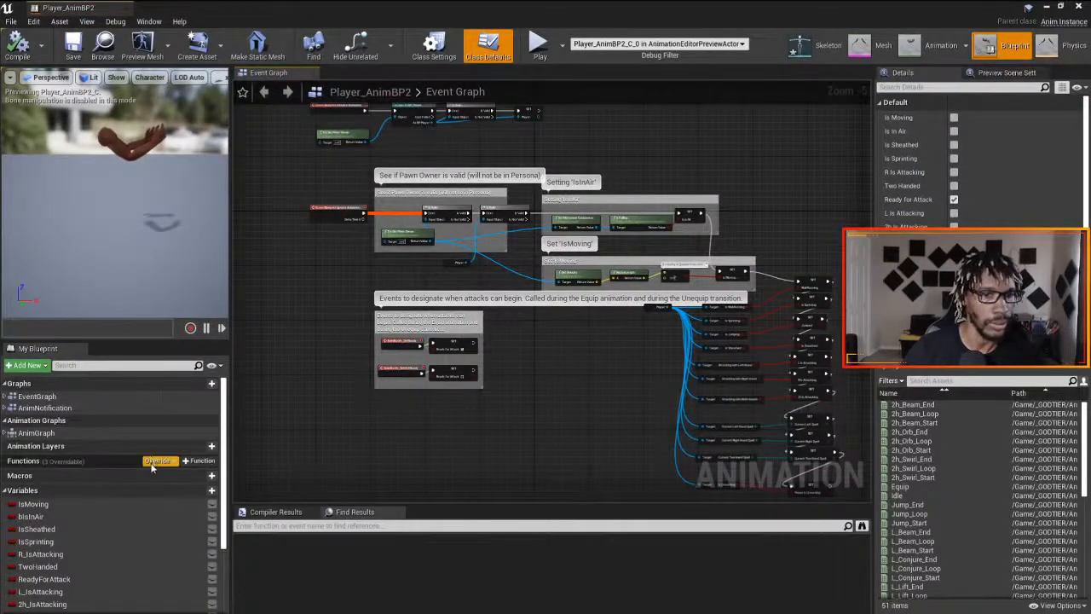
{"action": "left_click", "coordinate": [61, 446]}
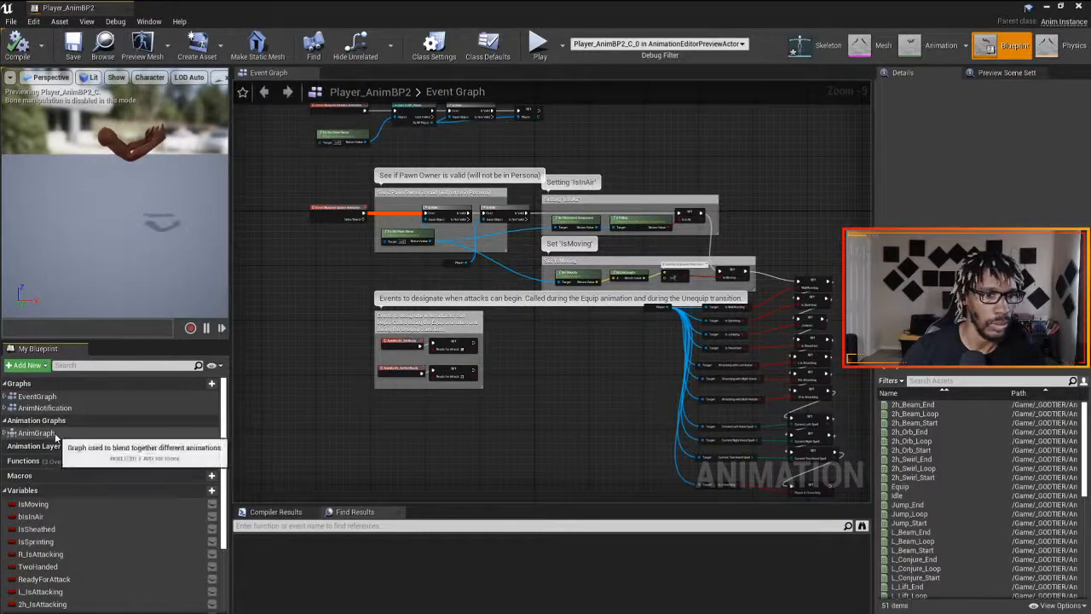
{"action": "double_click", "coordinate": [51, 433]}
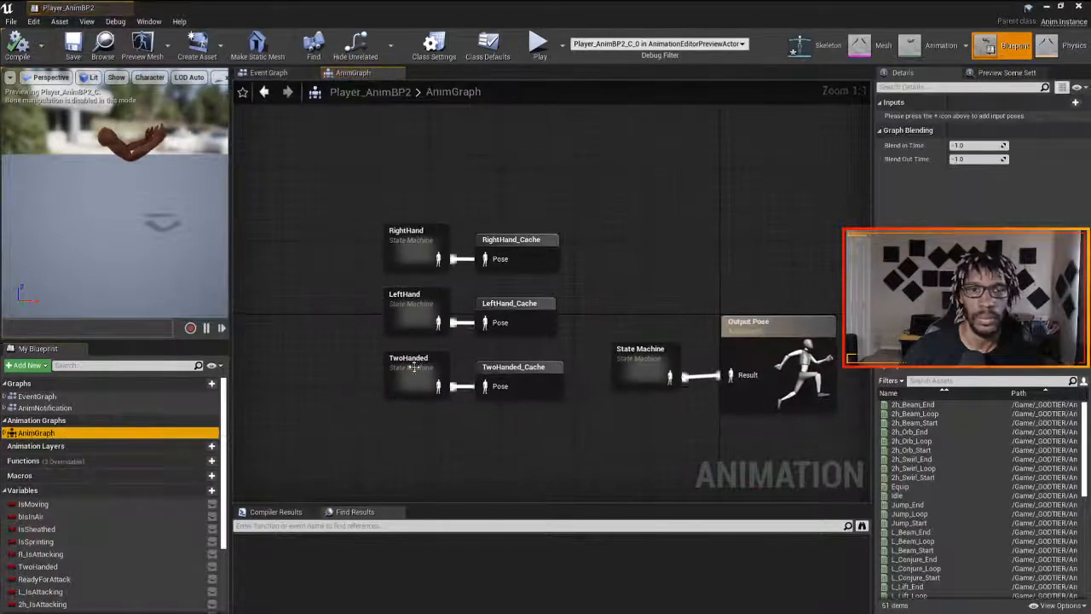
{"action": "double_click", "coordinate": [413, 366]}
{"action": "double_click", "coordinate": [469, 377]}
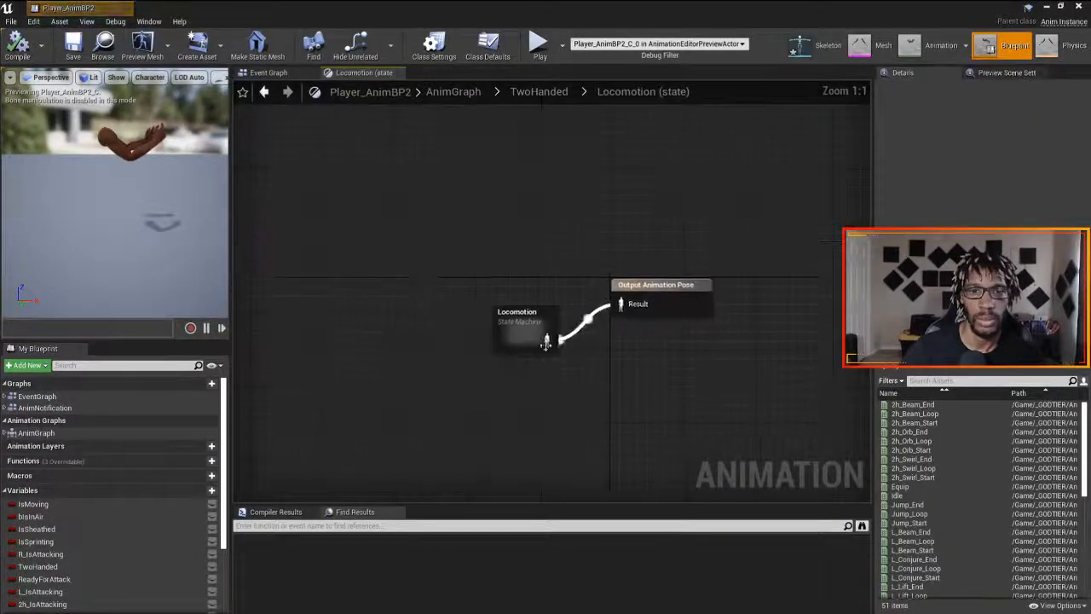
{"action": "double_click", "coordinate": [547, 345]}
{"action": "double_click", "coordinate": [532, 358]}
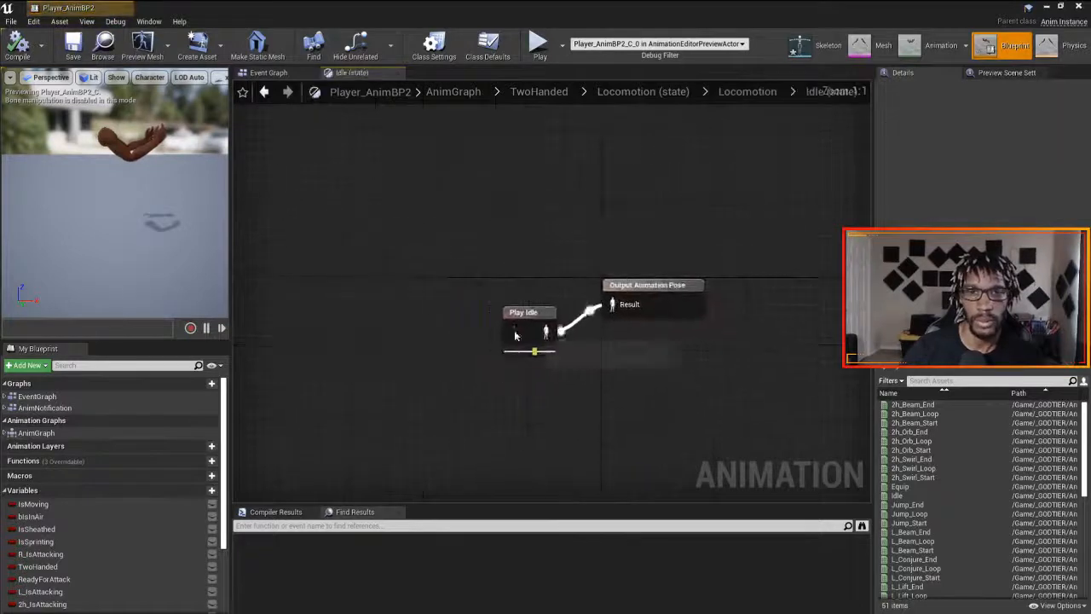
- Shift the existing Play Idle node aside, search the assets for idle and add the CustomEdits version of Idle to the graph
{"action": "left_click", "coordinate": [515, 335]}
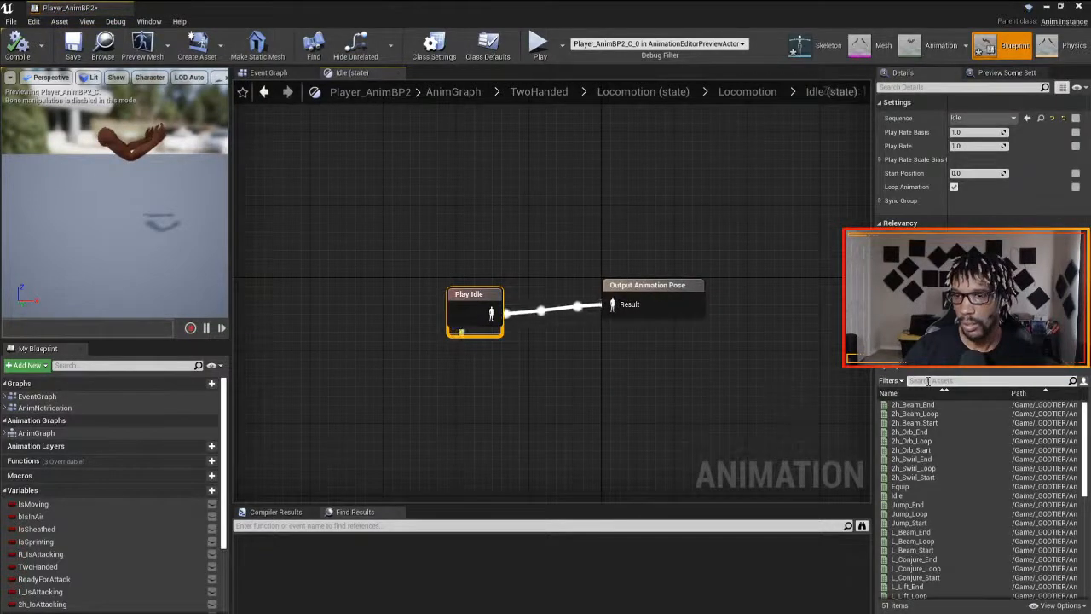
{"action": "type", "text": "idle"}
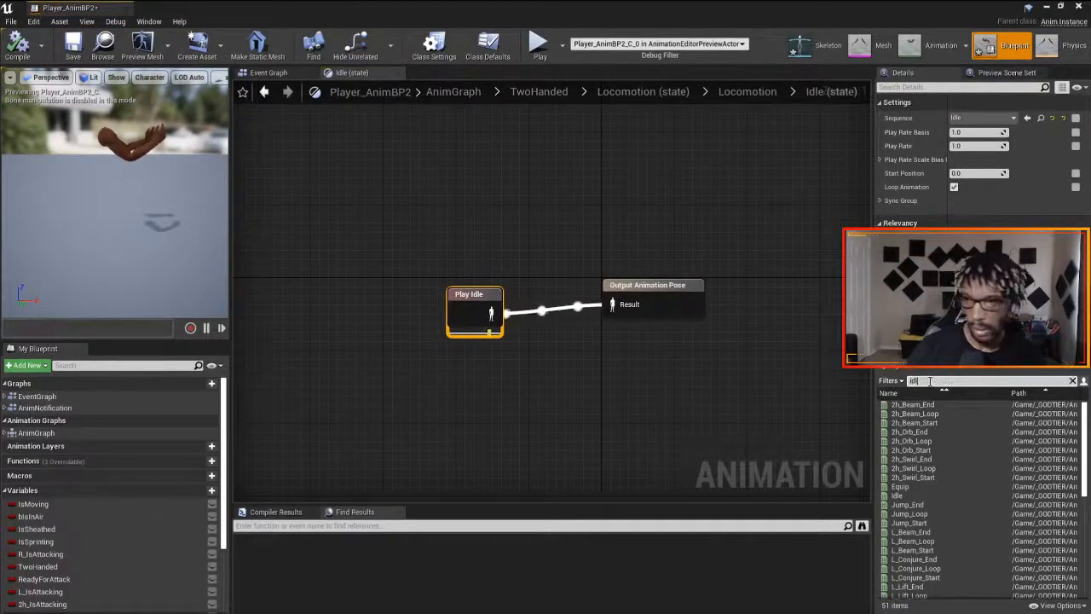
{"action": "mouse_move", "coordinate": [908, 415]}
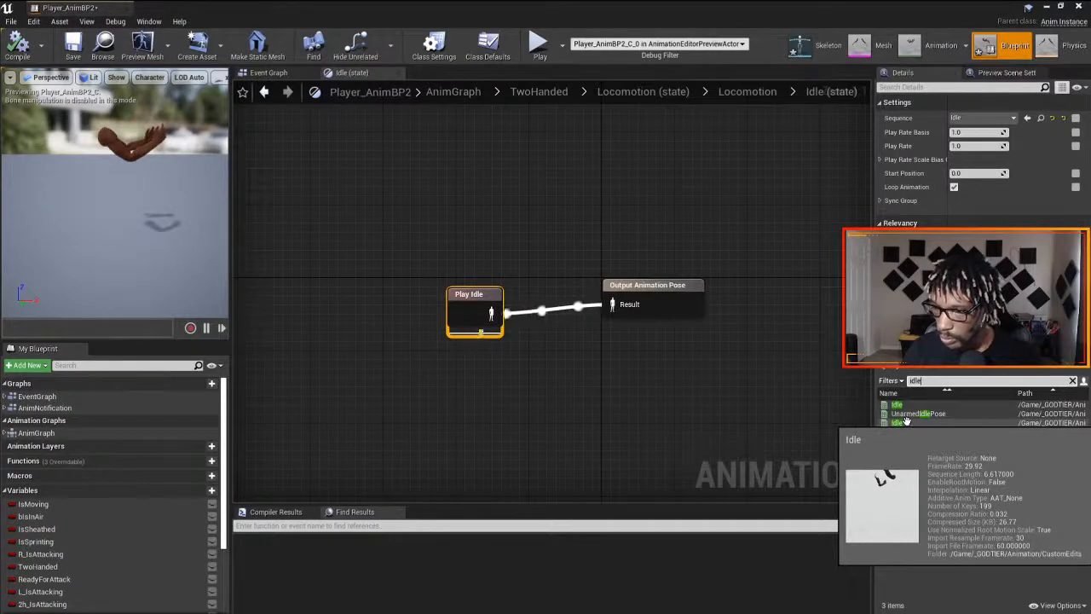
{"action": "left_click_drag", "start_coordinate": [896, 422], "coordinate": [413, 407]}
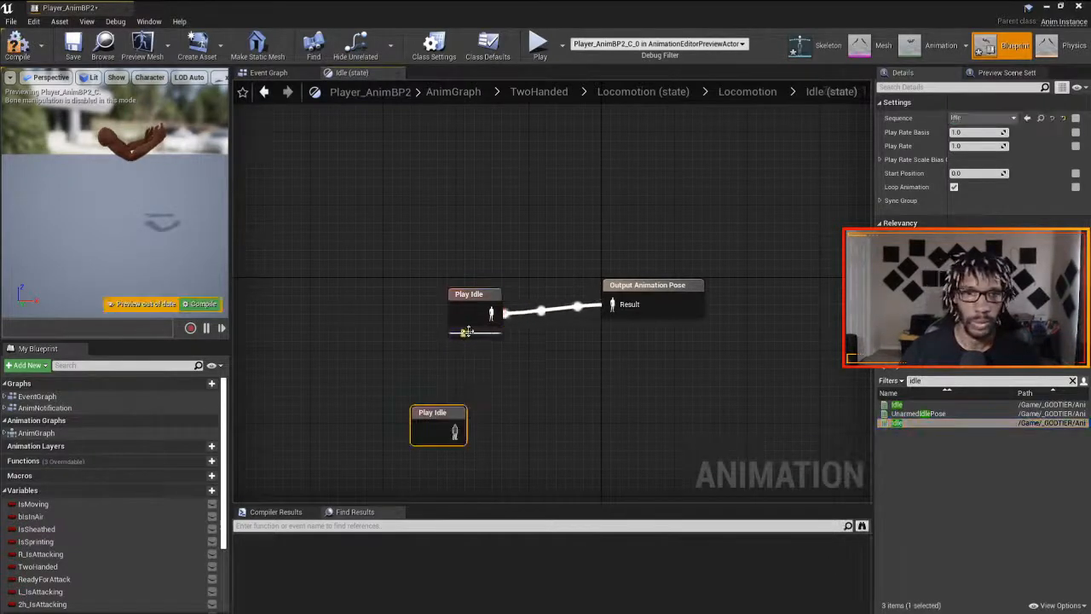
- Disconnect the original Play Idle node, connect the CustomEdits one to the Output Animation Pose, then compile and save the blueprint
{"action": "left_click", "coordinate": [480, 307]}
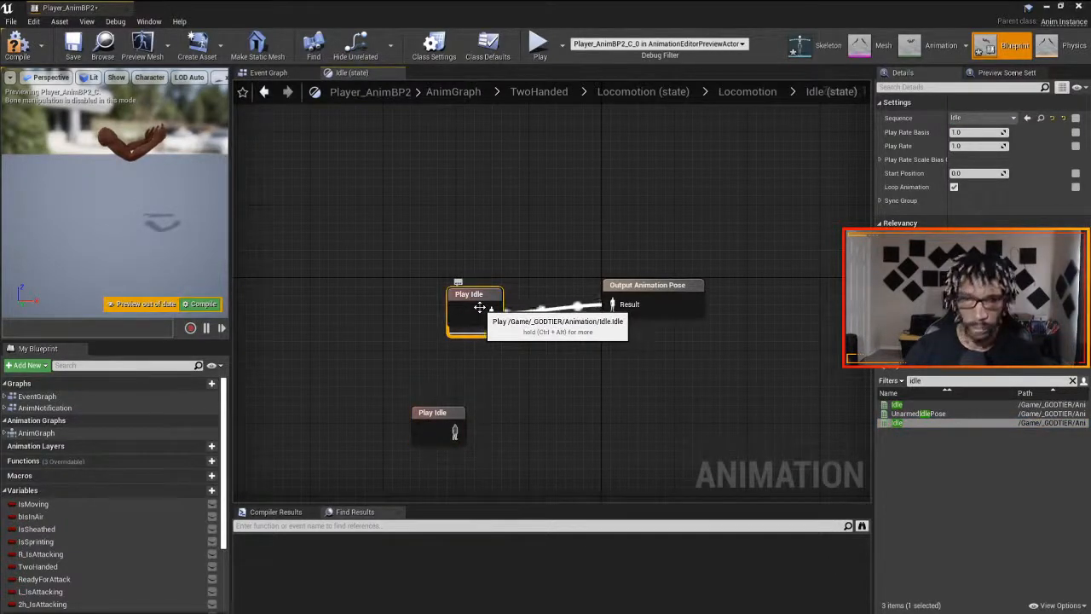
{"action": "left_click", "coordinate": [489, 314], "text": "alt"}
{"action": "left_click_drag", "start_coordinate": [474, 300], "coordinate": [382, 272]}
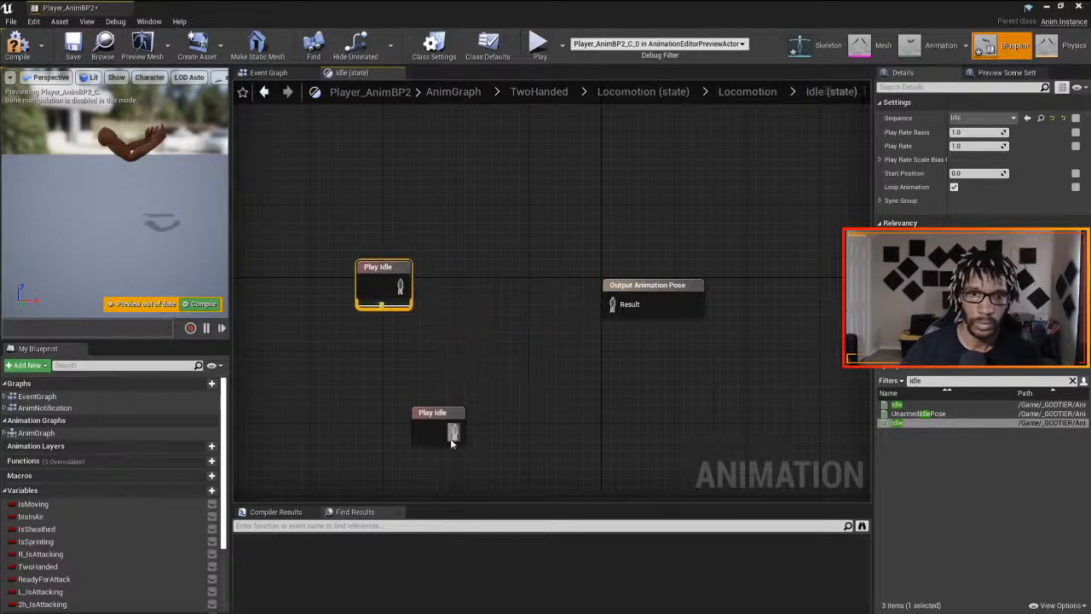
{"action": "left_click_drag", "start_coordinate": [454, 433], "coordinate": [614, 308]}
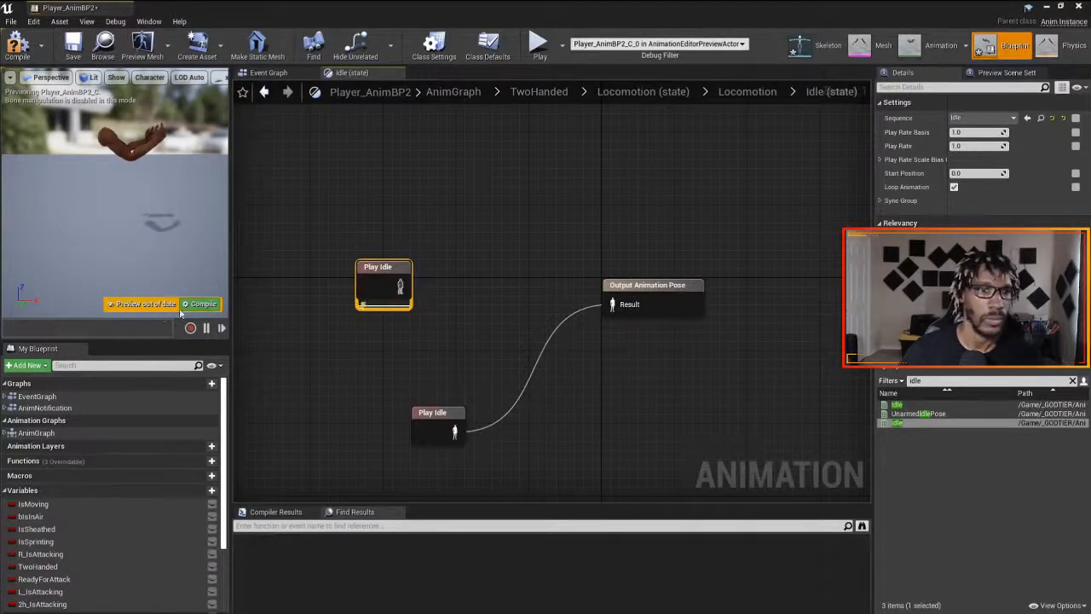
{"action": "key", "text": "ctrl+s"}
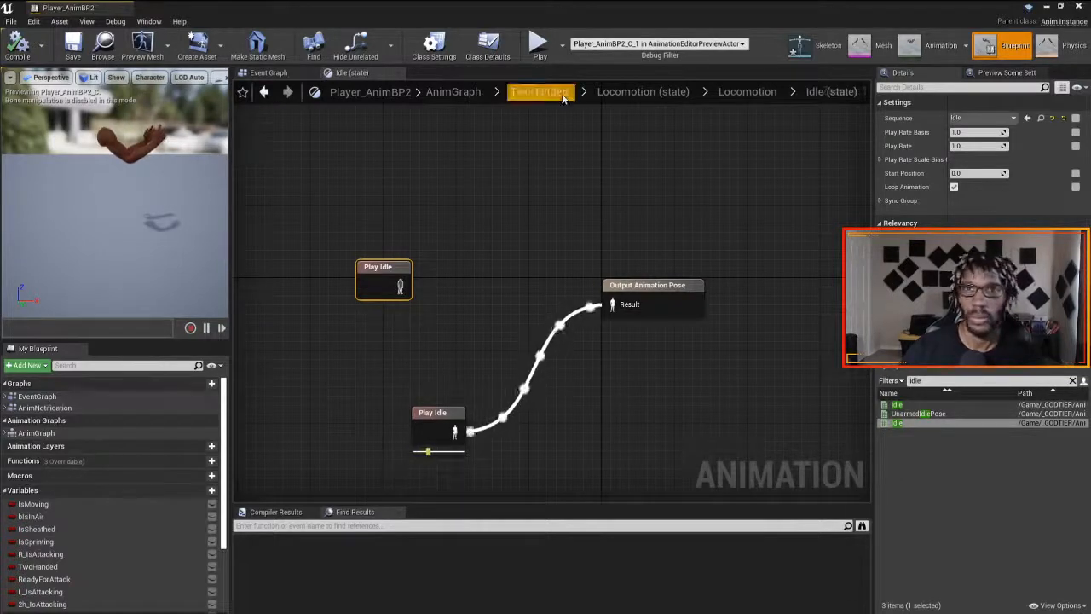
- Go back to the TwoHanded Locomotion state machine and open the Sprint state inside Moving > Walk/Sprint
{"action": "left_click", "coordinate": [629, 92]}
{"action": "double_click", "coordinate": [535, 324]}
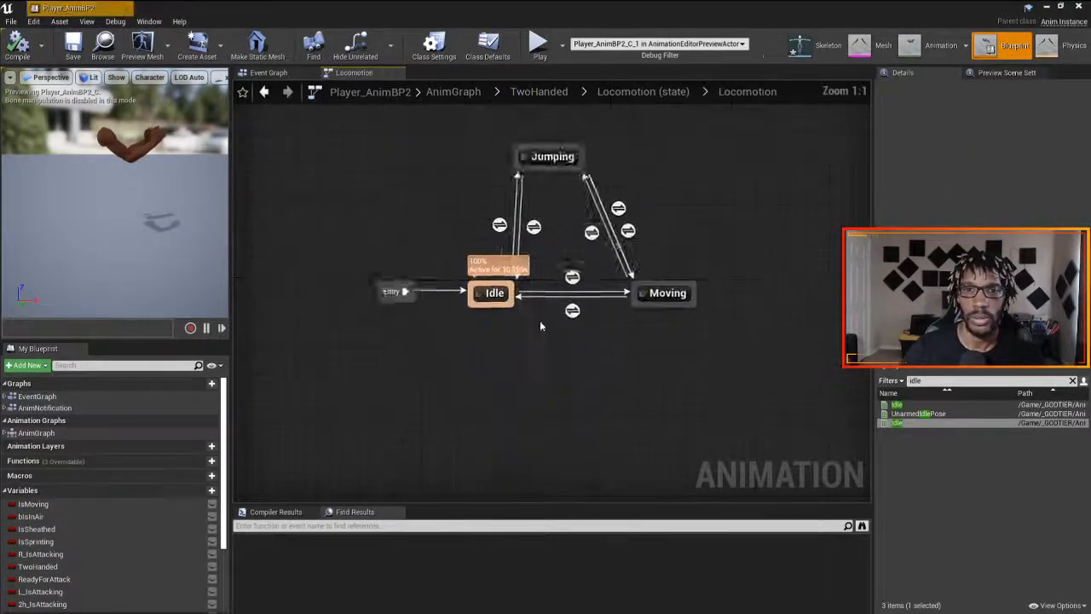
{"action": "double_click", "coordinate": [709, 358]}
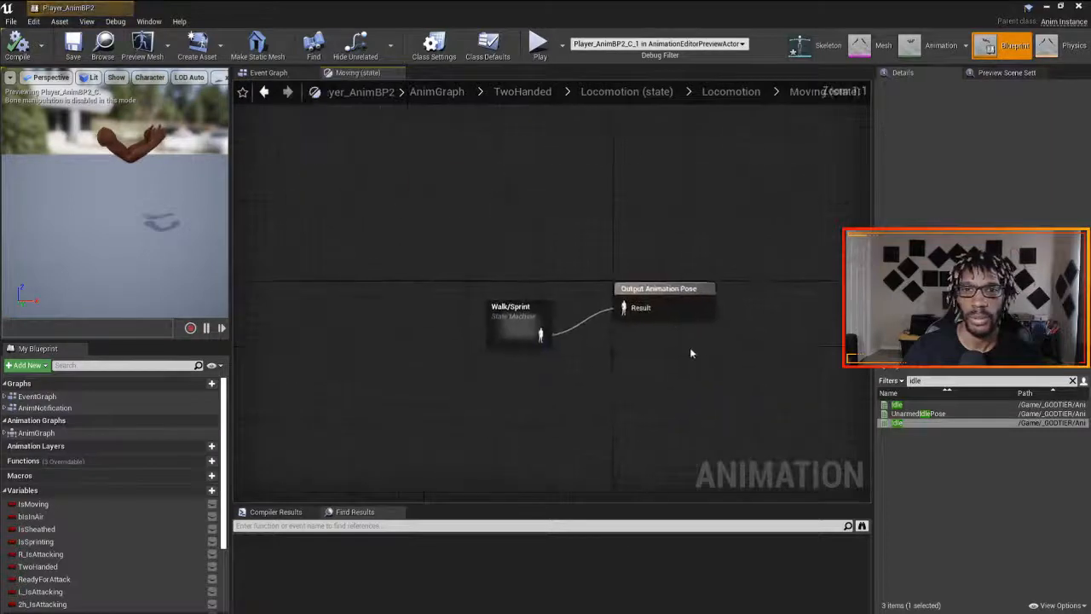
{"action": "double_click", "coordinate": [534, 323]}
{"action": "double_click", "coordinate": [704, 297]}
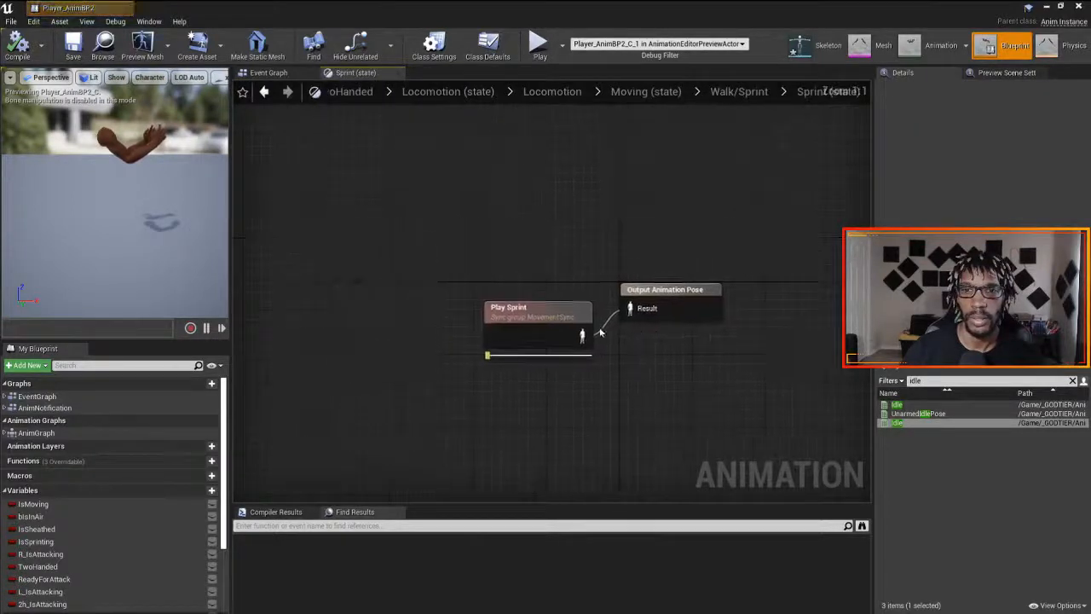
- Add the CustomEdits Sprint animation, connect it to the Output Animation Pose in place of the original, then compile and save
{"action": "left_click", "coordinate": [503, 324]}
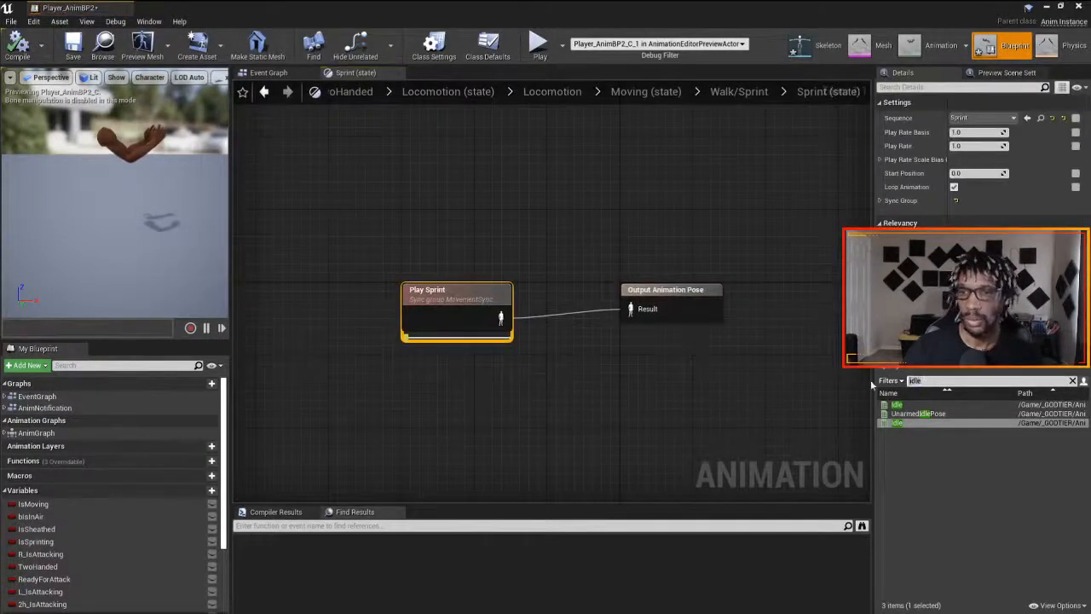
{"action": "key", "text": "ctrl+a"}
{"action": "type", "text": "sprint"}
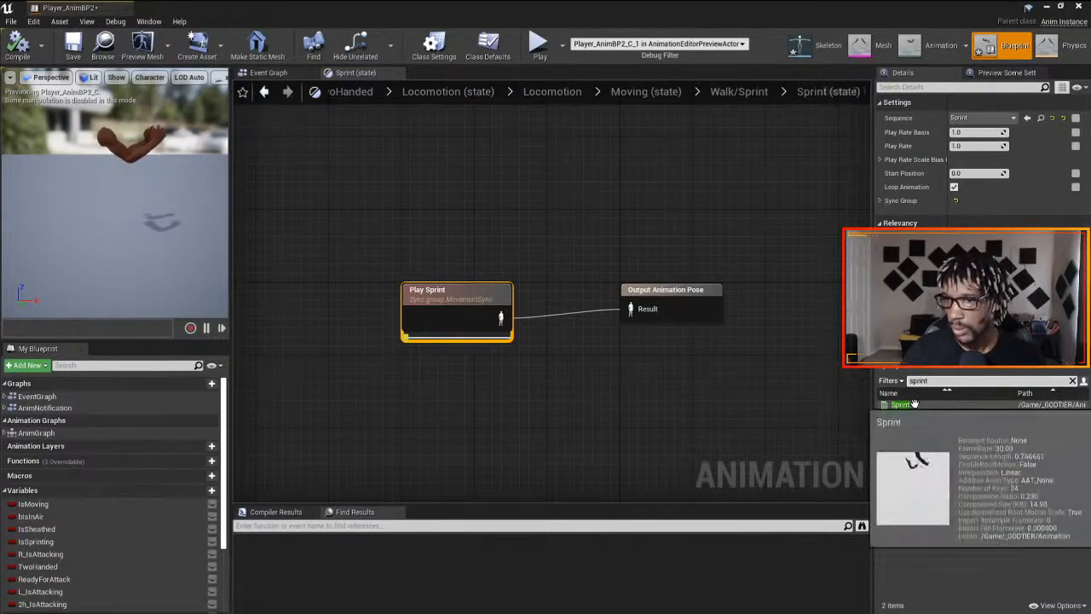
{"action": "mouse_move", "coordinate": [912, 413]}
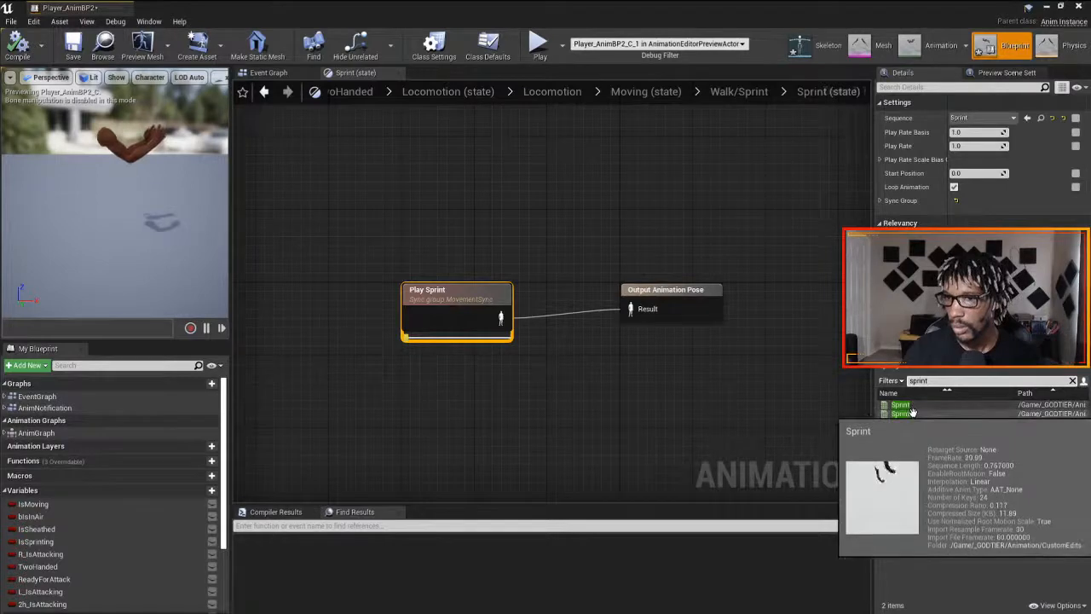
{"action": "left_click_drag", "start_coordinate": [912, 413], "coordinate": [388, 406]}
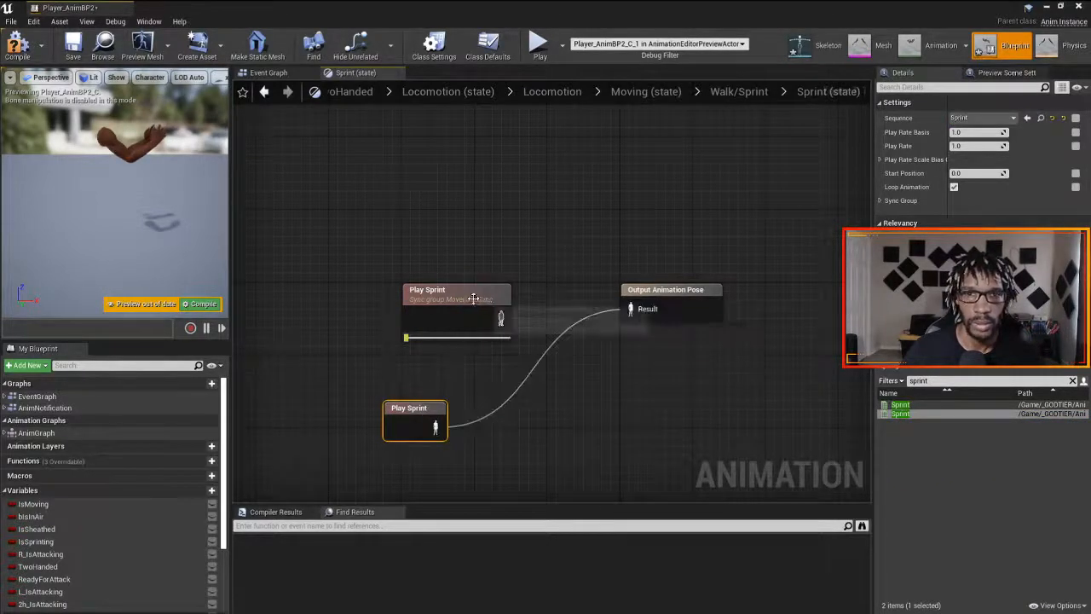
{"action": "left_click_drag", "start_coordinate": [473, 298], "coordinate": [408, 252]}
{"action": "left_click", "coordinate": [6, 55]}
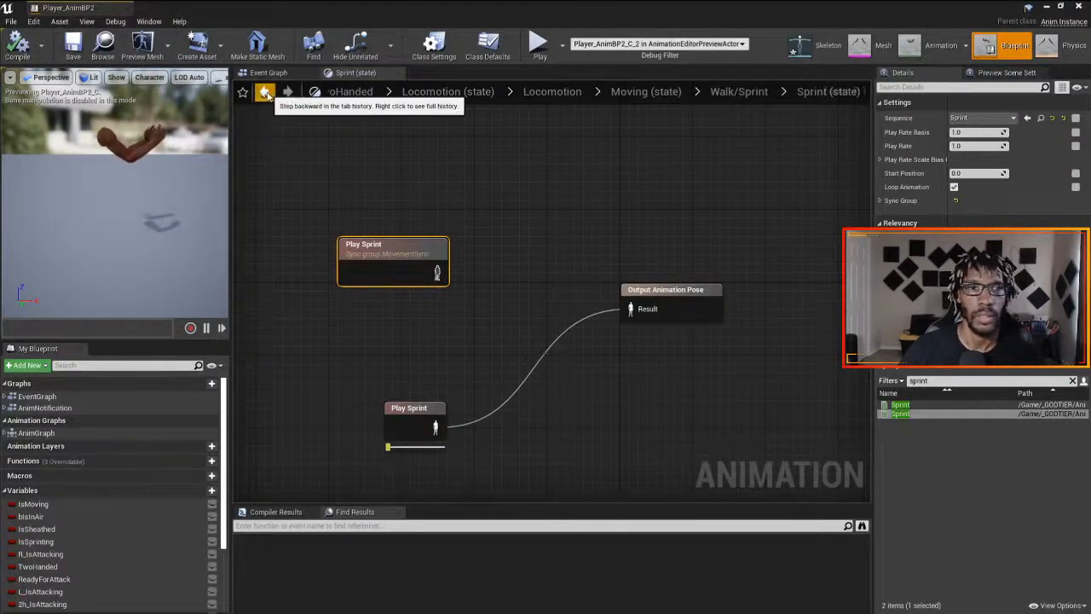
- Return to the AnimGraph and open the Beam_Start state of the LeftHand state machine
{"action": "left_click", "coordinate": [364, 95]}
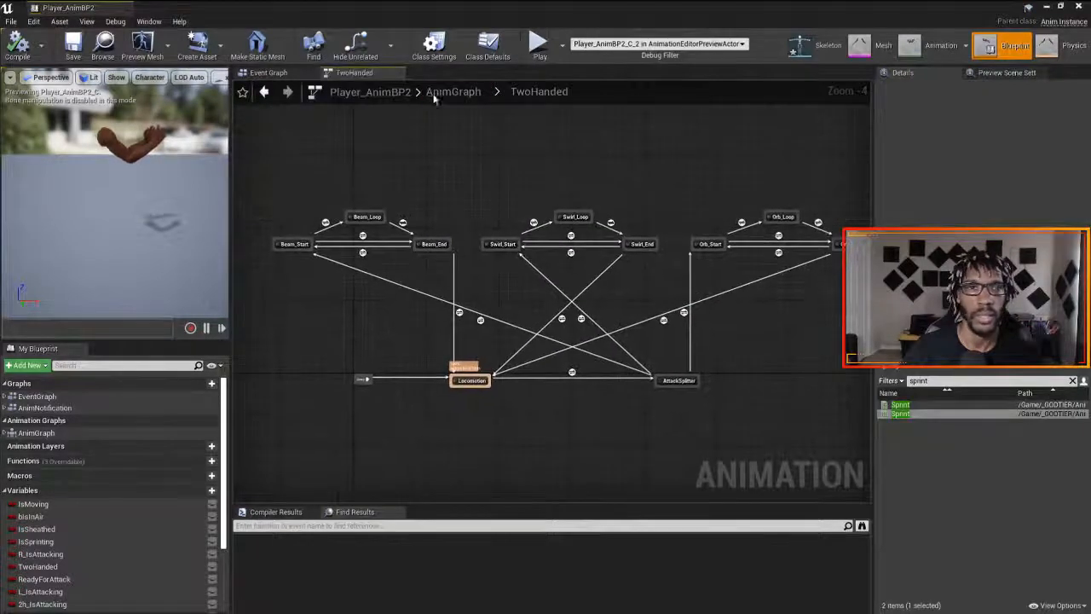
{"action": "left_click", "coordinate": [434, 94]}
{"action": "double_click", "coordinate": [436, 309]}
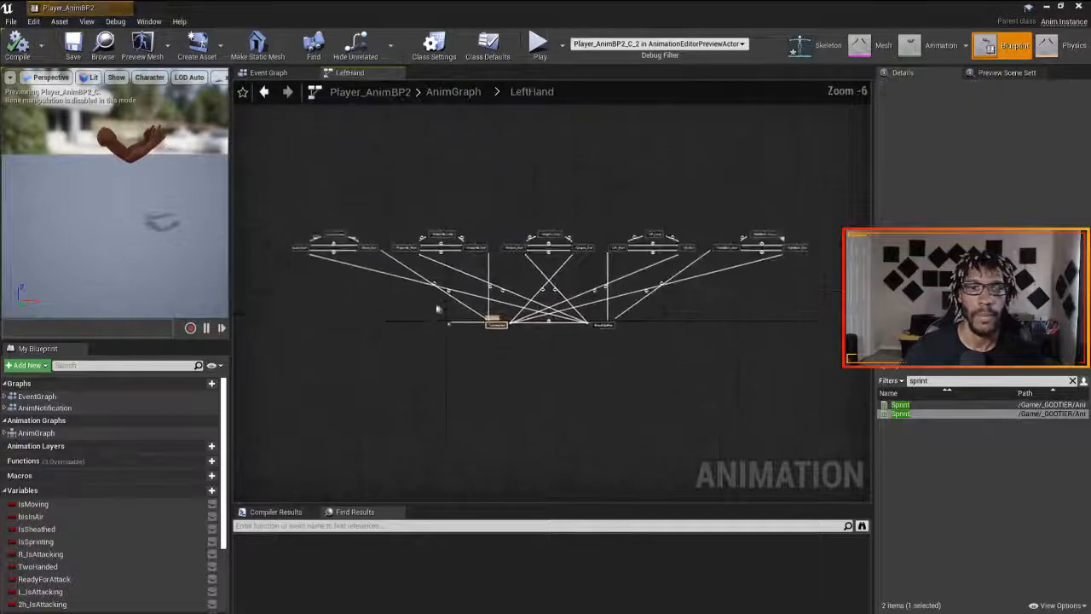
{"action": "scroll", "coordinate": [342, 271], "scroll_direction": "up", "scroll_amount": 3}
{"action": "double_click", "coordinate": [282, 251]}
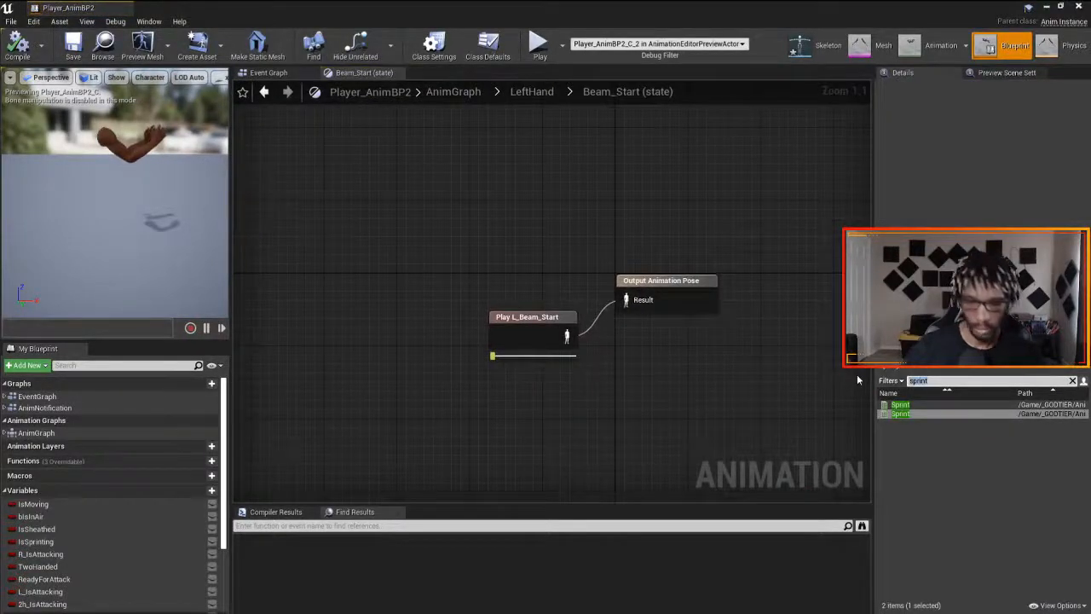
- Add the CustomEdits L_Beam_Start animation, connect it to the Output Animation Pose in place of the original, then compile and save
{"action": "type", "text": "L_Beam"}
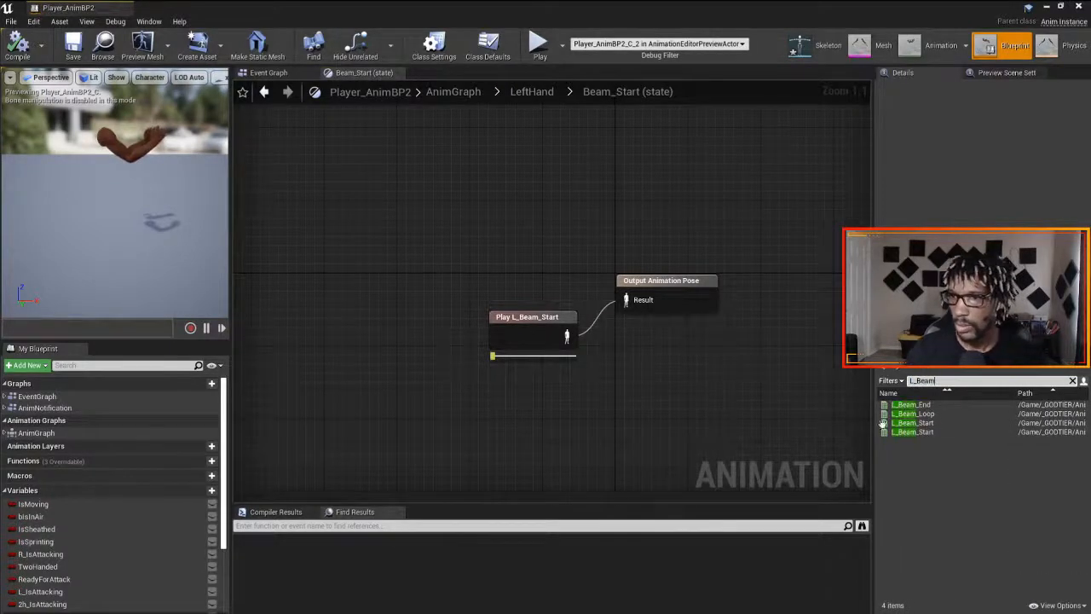
{"action": "mouse_move", "coordinate": [920, 433]}
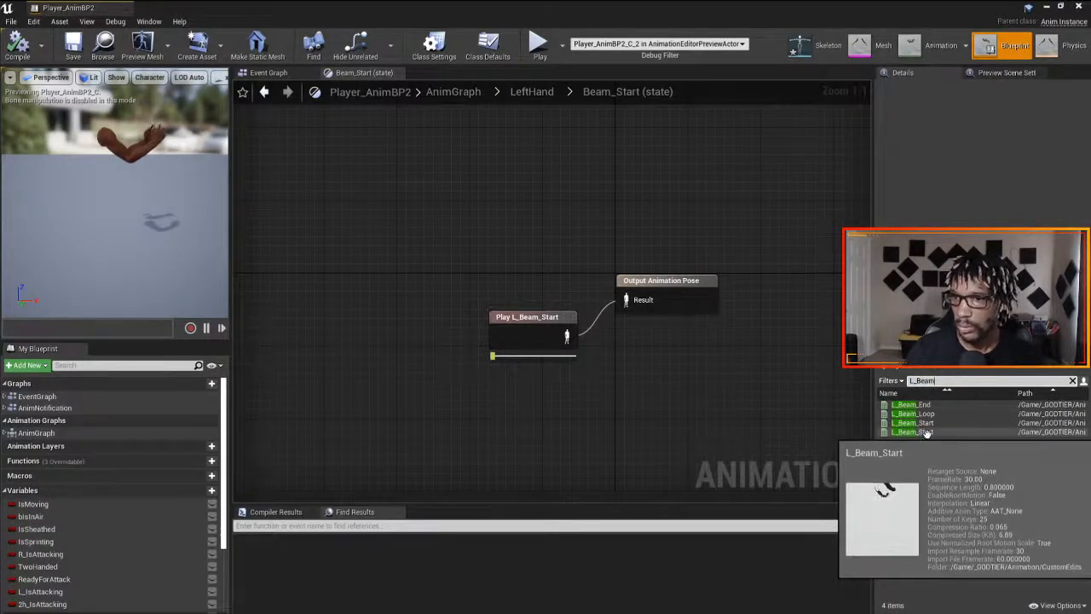
{"action": "left_click_drag", "start_coordinate": [925, 433], "coordinate": [548, 410]}
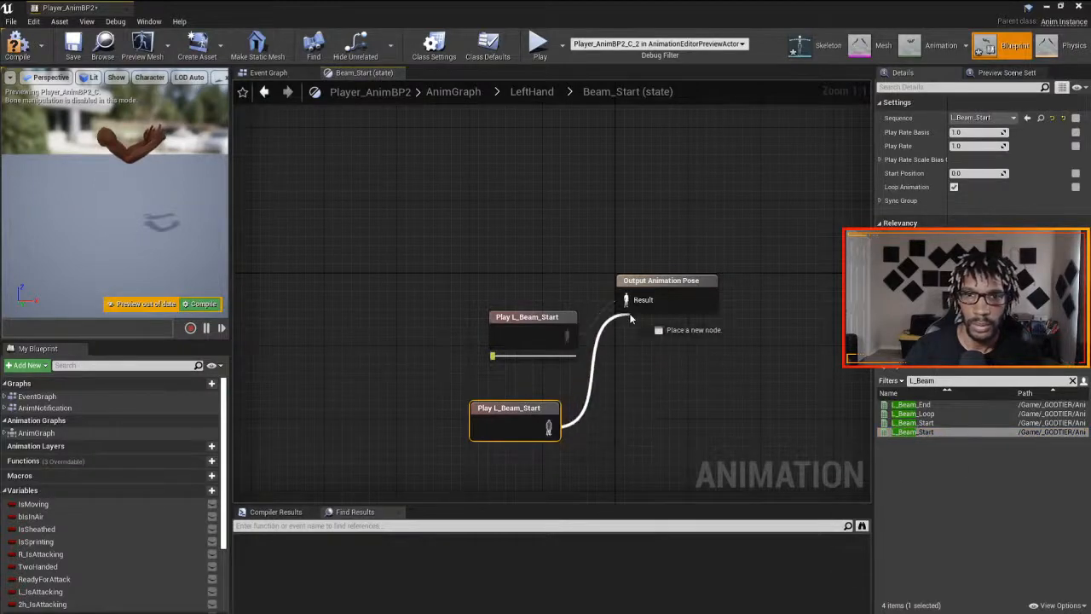
{"action": "left_click_drag", "start_coordinate": [567, 314], "coordinate": [423, 273]}
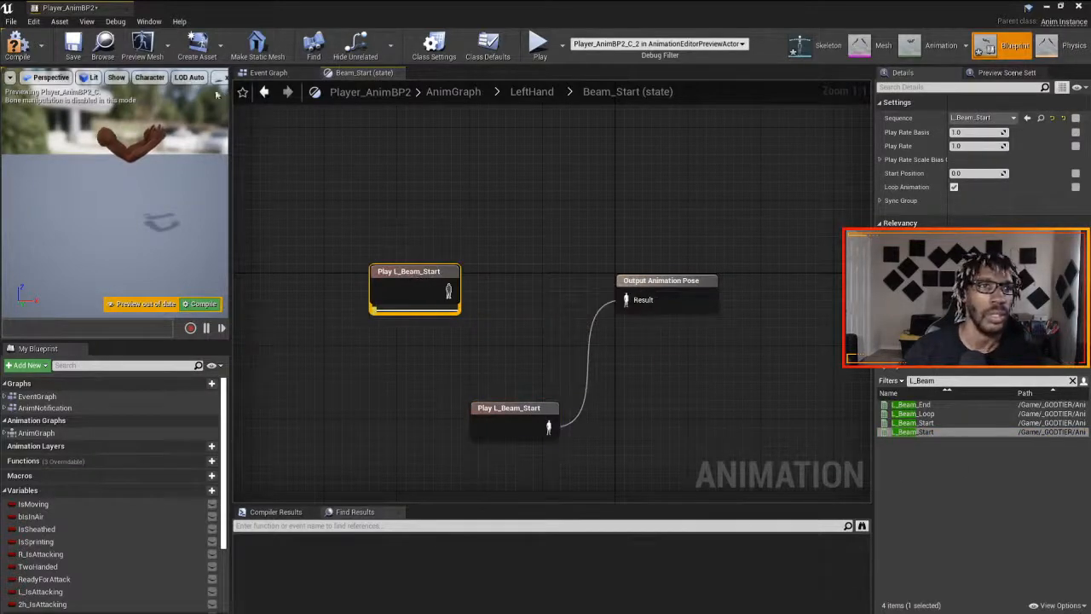
{"action": "left_click", "coordinate": [17, 44]}
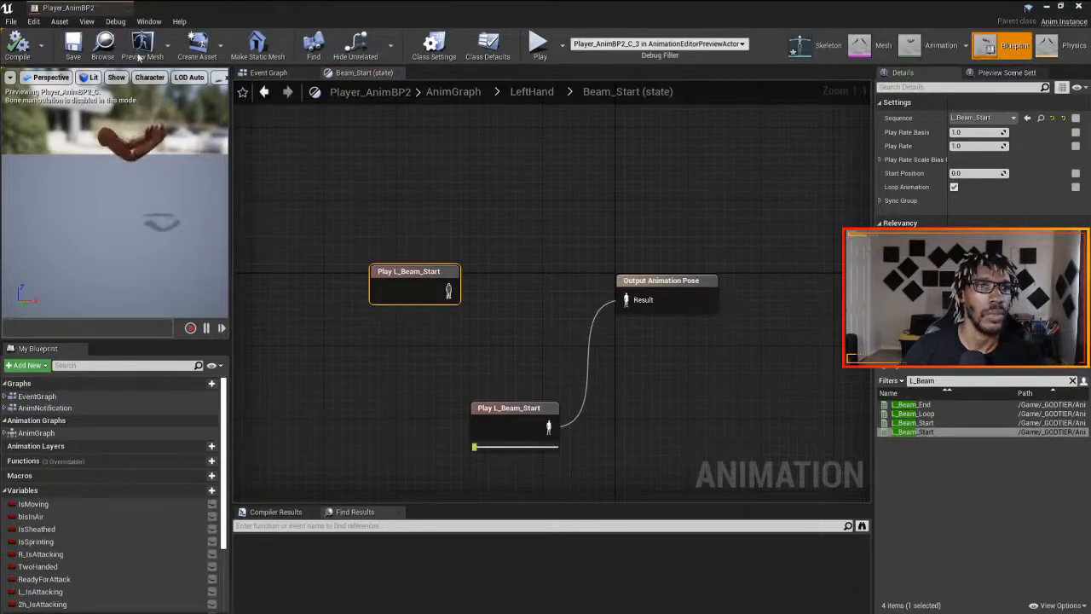
- Dock the Player_AnimBP2 editor in the main window and play FirstPersonExampleMap full screen to test the arm animations
{"action": "left_click_drag", "start_coordinate": [64, 15], "coordinate": [413, 22]}
{"action": "left_click", "coordinate": [73, 17]}
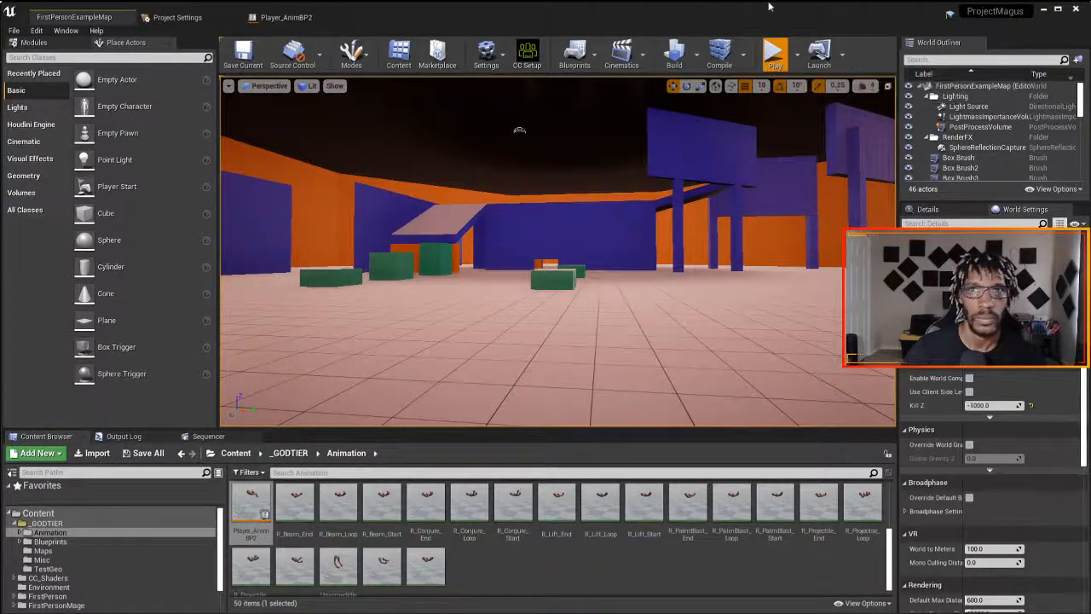
{"action": "left_click", "coordinate": [769, 55]}
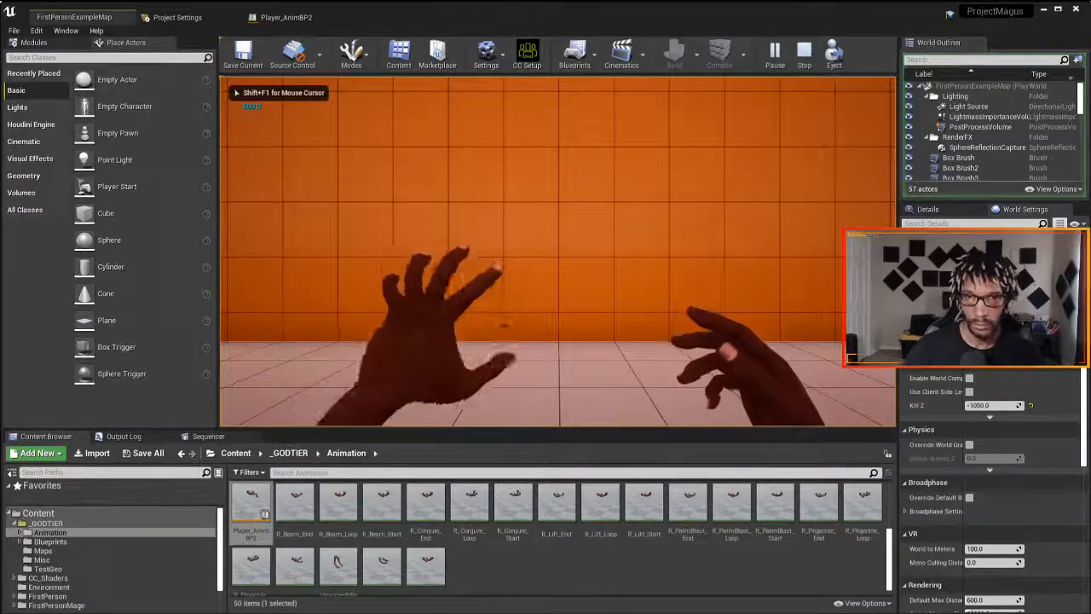
{"action": "key", "text": "F11"}
{"action": "left_click", "coordinate": [545, 307]}
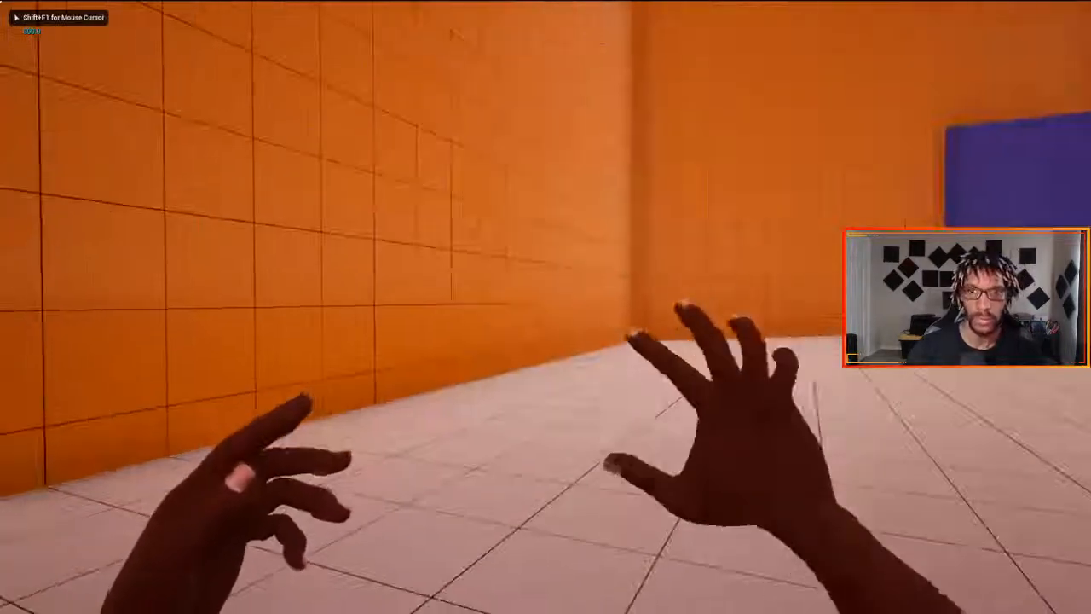
- Walk through the level while casting with the left and right hands to test the beam arm animations
{"action": "left_click", "coordinate": [545, 307]}
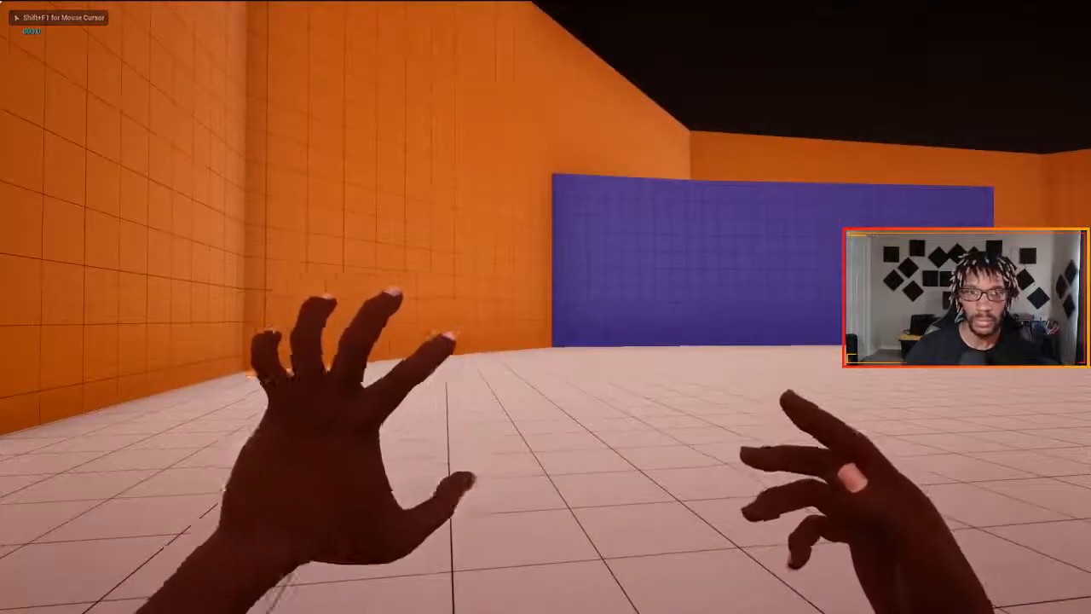
{"action": "key", "text": "w"}
{"action": "key", "text": "w"}
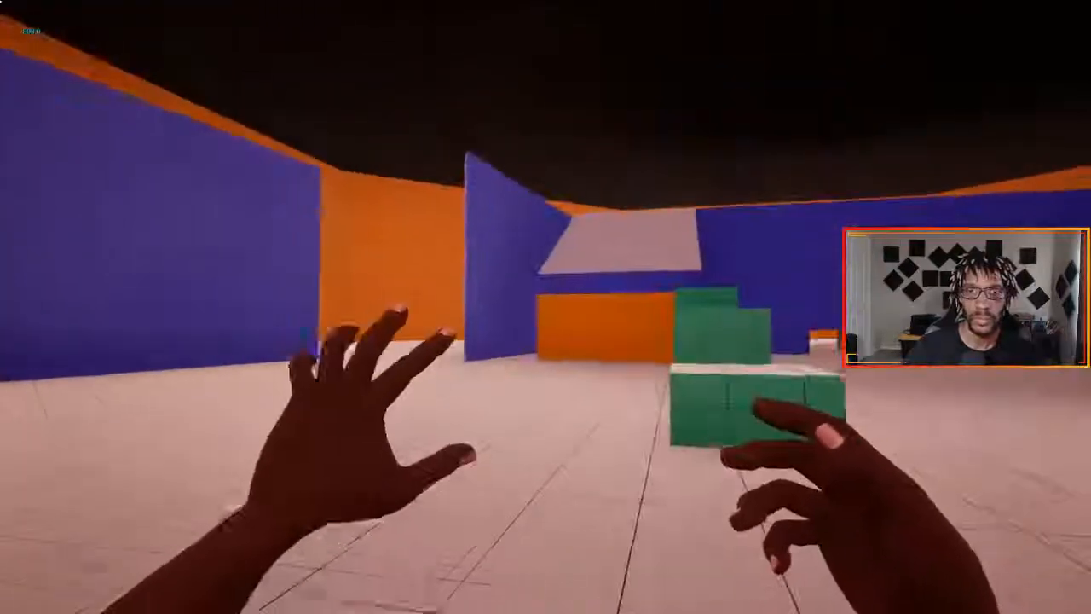
{"action": "key", "text": "a"}
{"action": "key", "text": "w"}
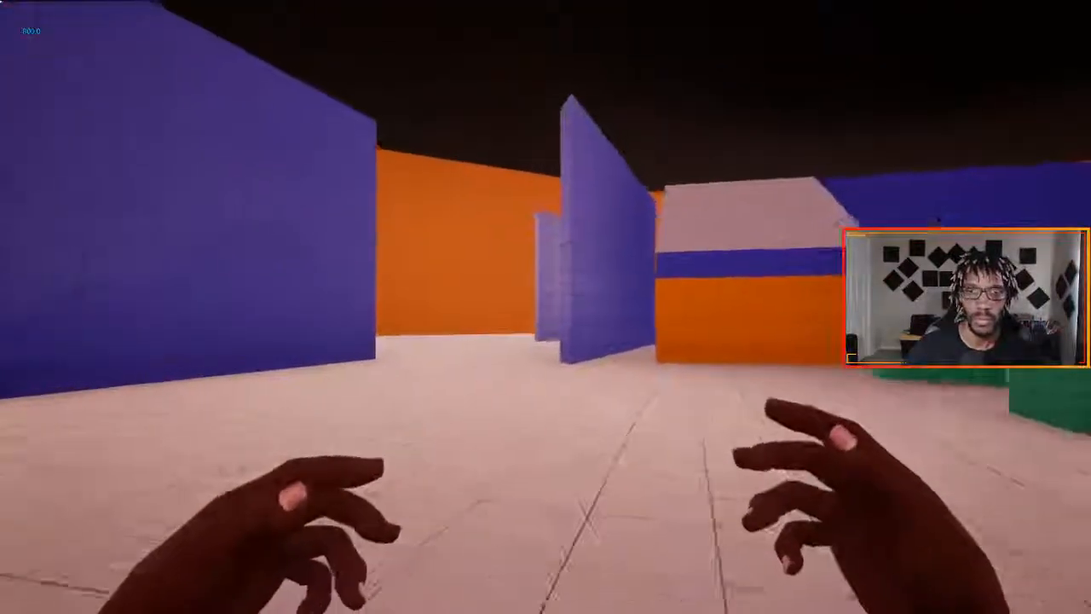
{"action": "left_click", "coordinate": [546, 307]}
{"action": "key", "text": "w"}
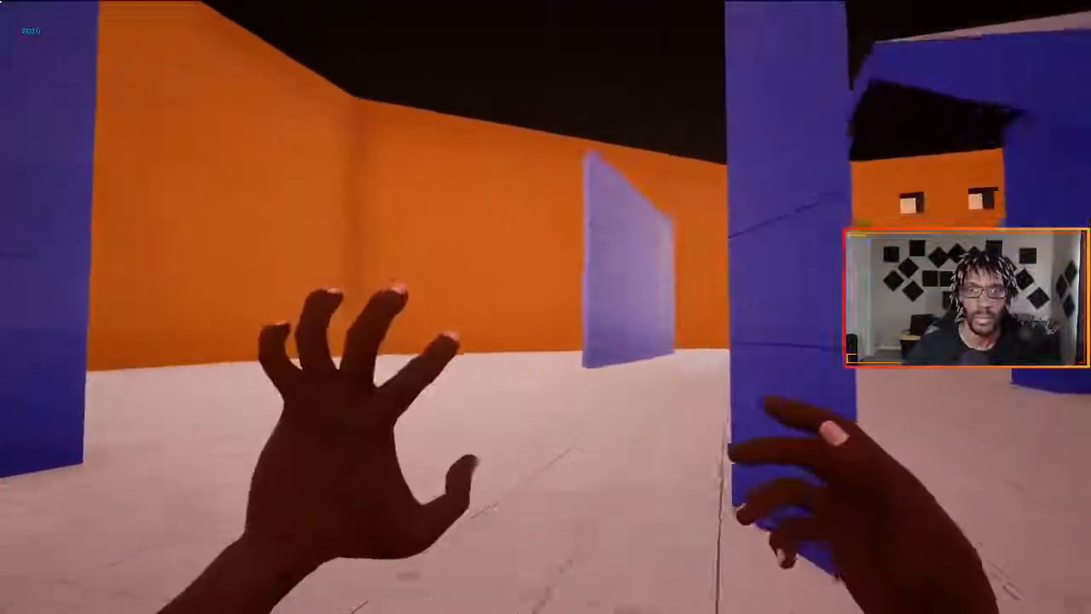
{"action": "key", "text": "w"}
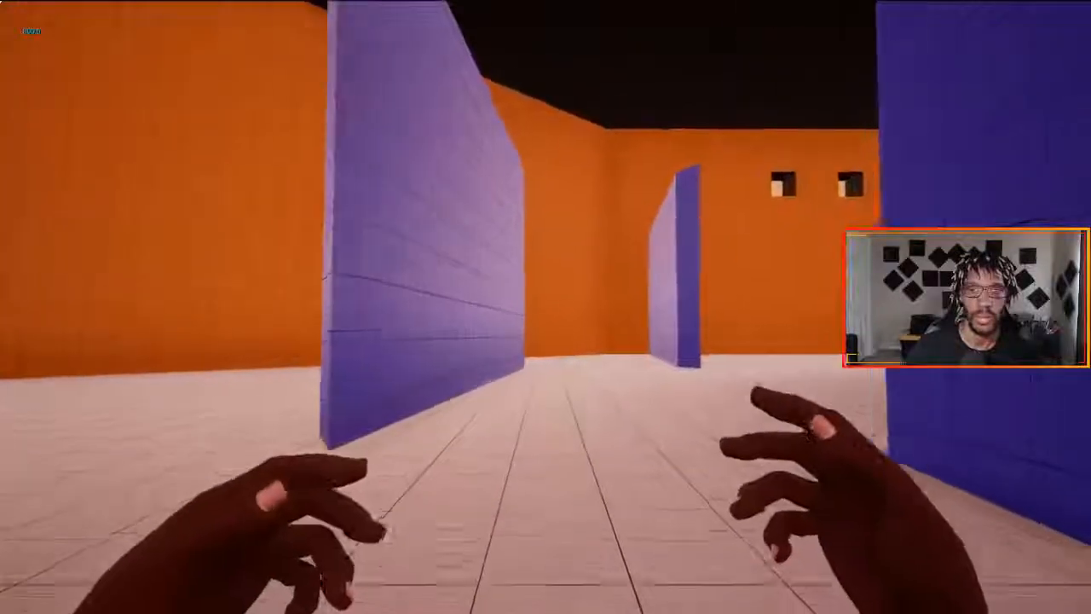
{"action": "key", "text": "w"}
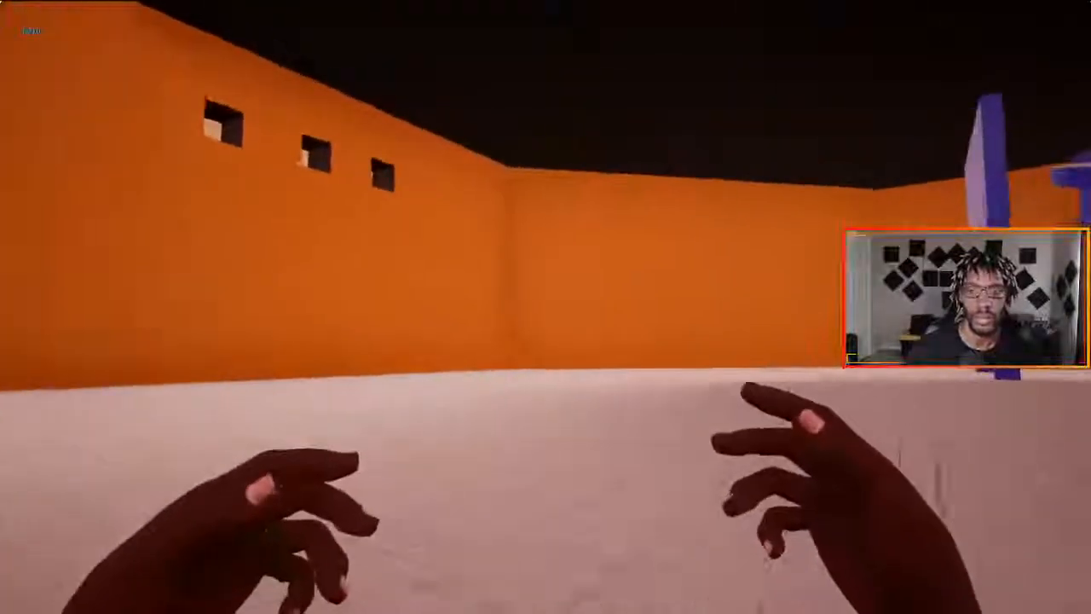
{"action": "left_click", "coordinate": [545, 307]}
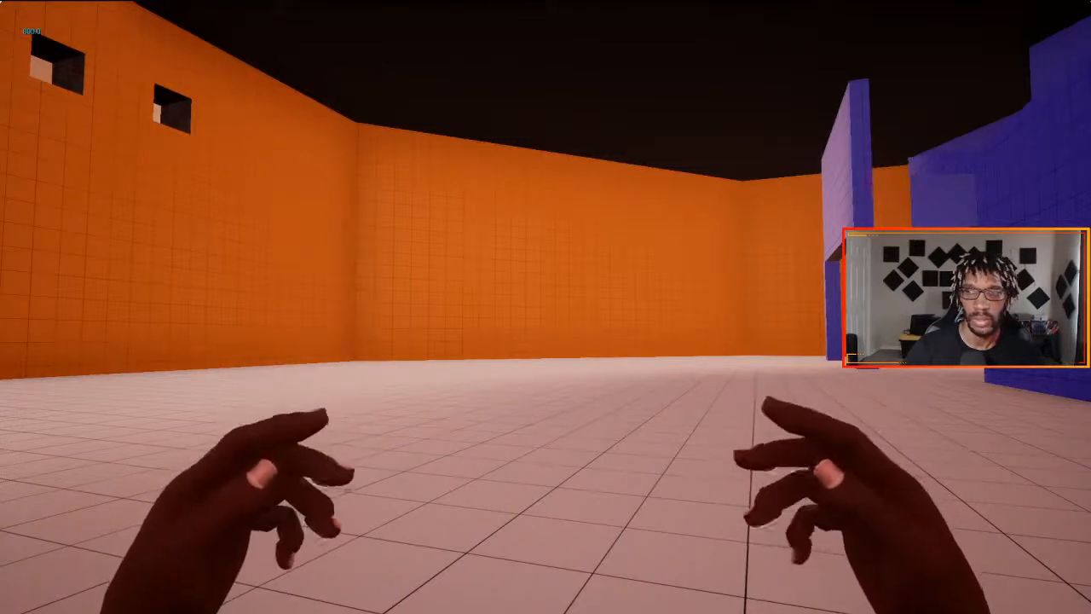
- Sprint around the map to test the edited Sprint arm animation without casting a beam
{"action": "key", "text": "w"}
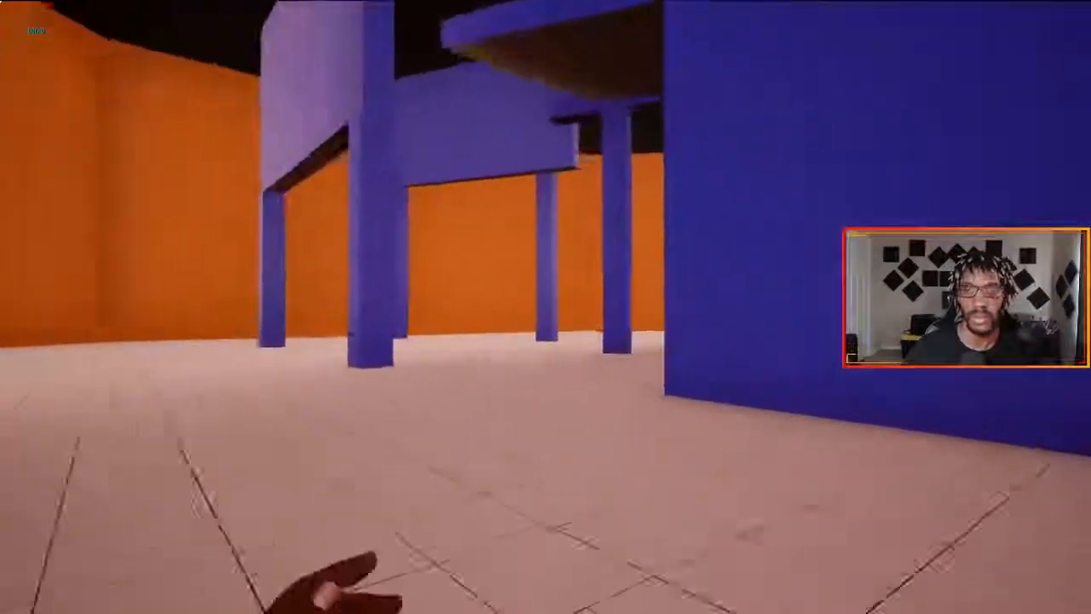
{"action": "key", "text": "w"}
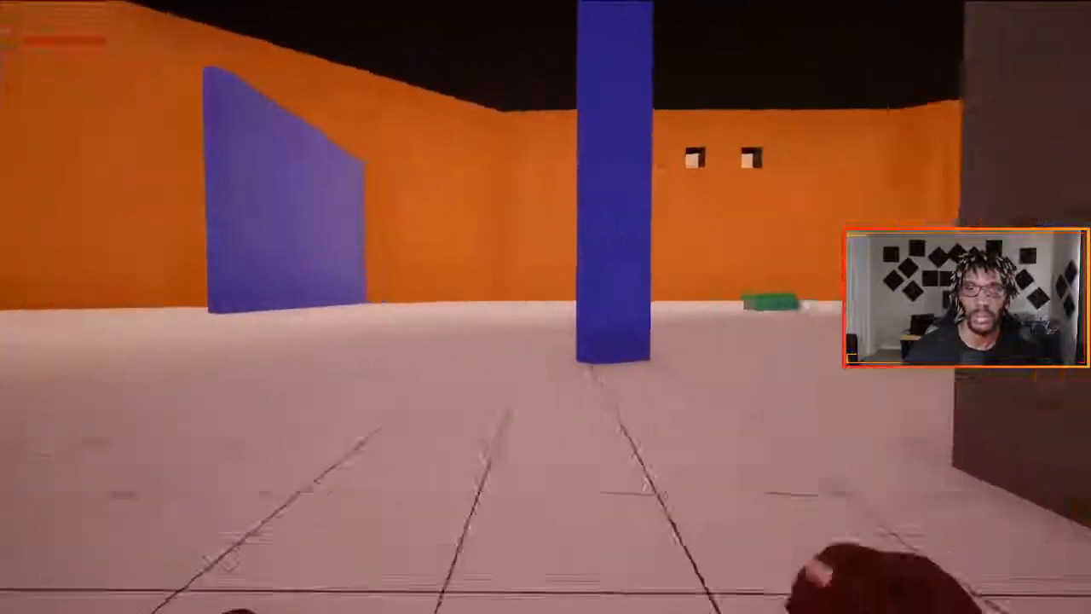
{"action": "key", "text": "w"}
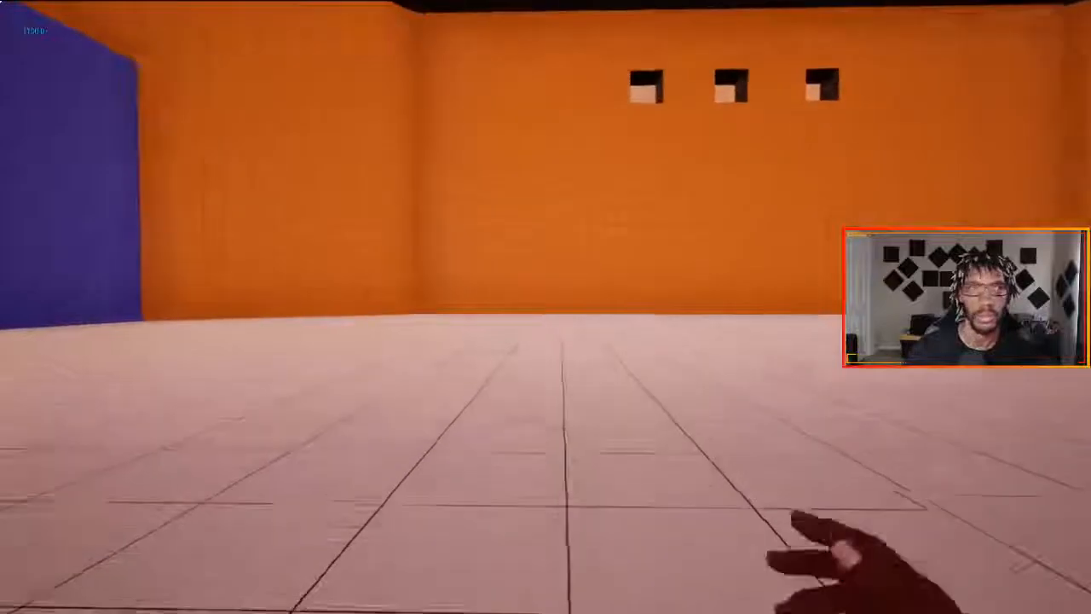
{"action": "key", "text": "w"}
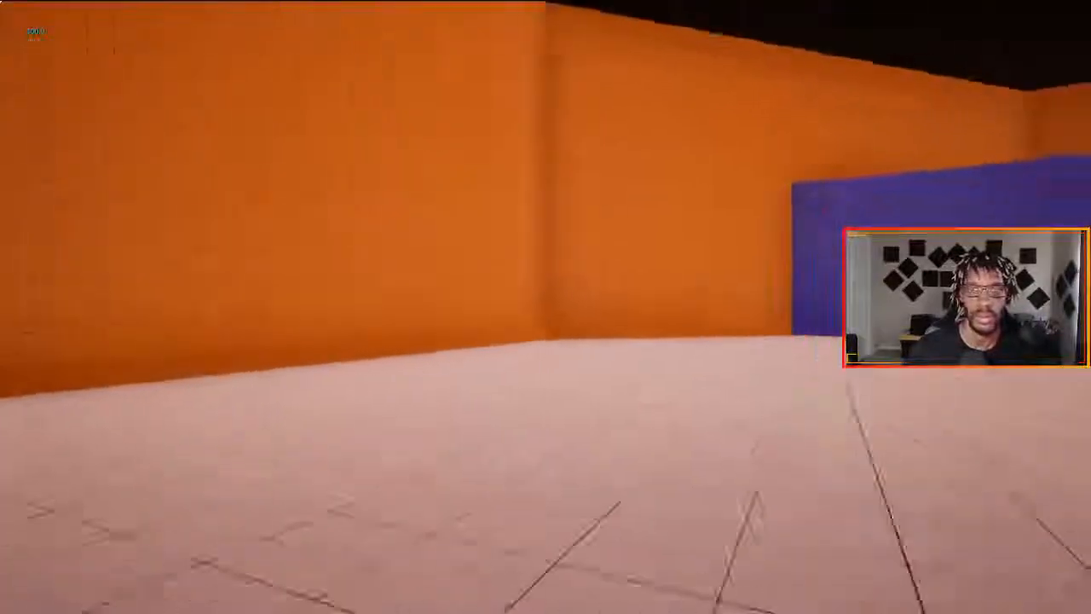
{"action": "key", "text": "w"}
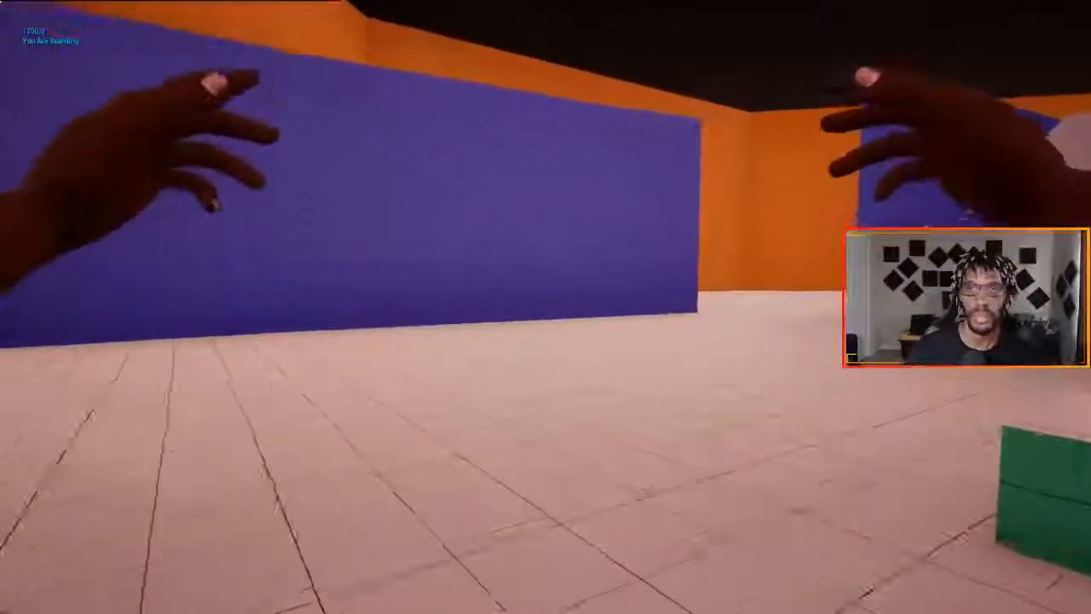
{"action": "key", "text": "w"}
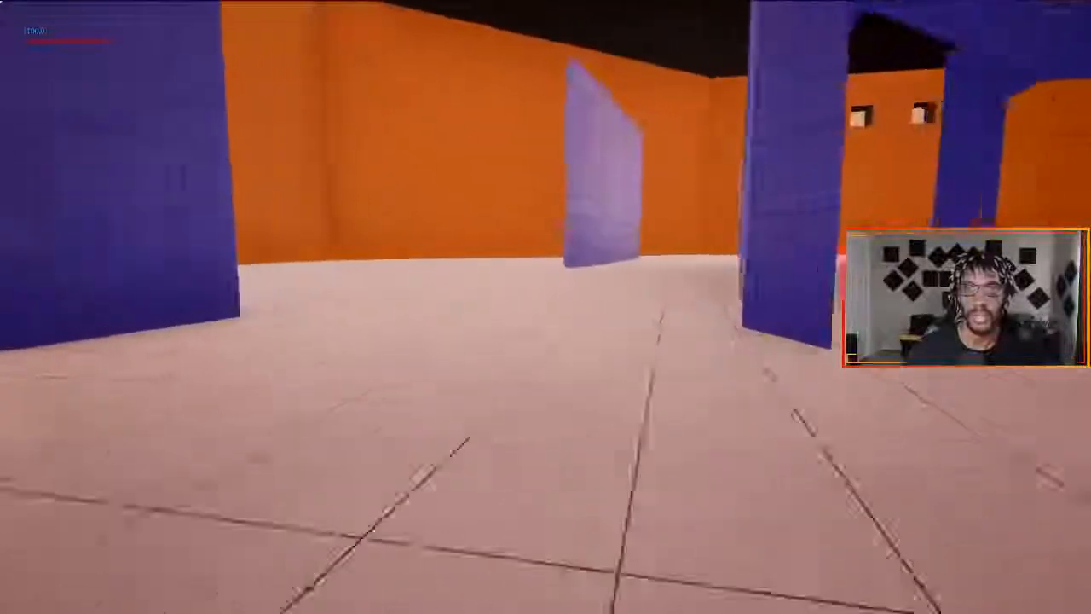
{"action": "key", "text": "w"}
{"action": "key", "text": "shift"}
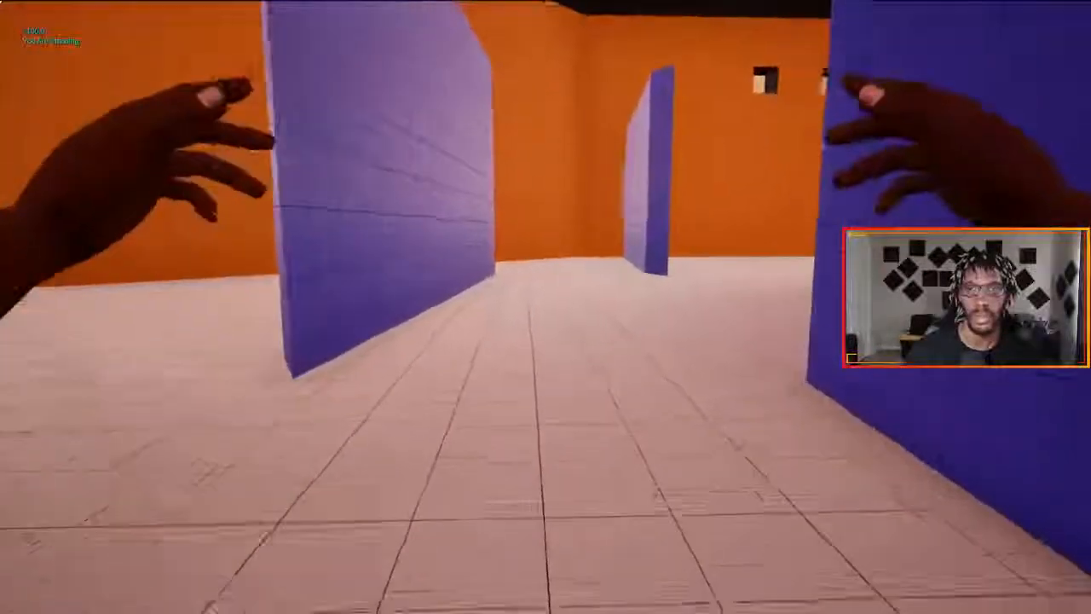
{"action": "key", "text": "w"}
{"action": "key", "text": "w"}
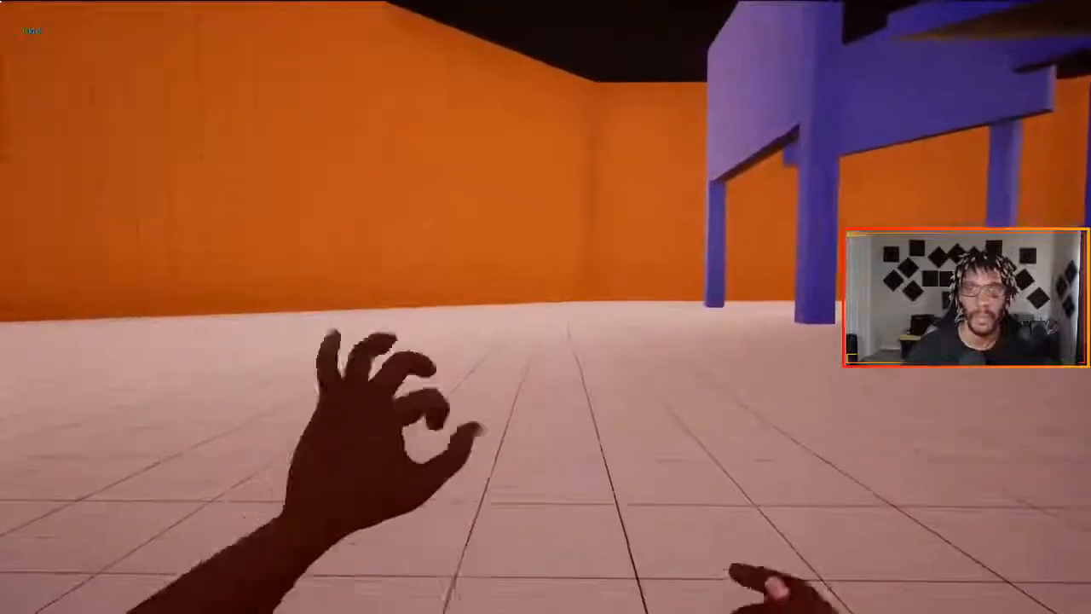
- Hold the left-hand beam pose while moving past the raised platform to check how it blends with the locomotion
{"action": "key", "text": "w"}
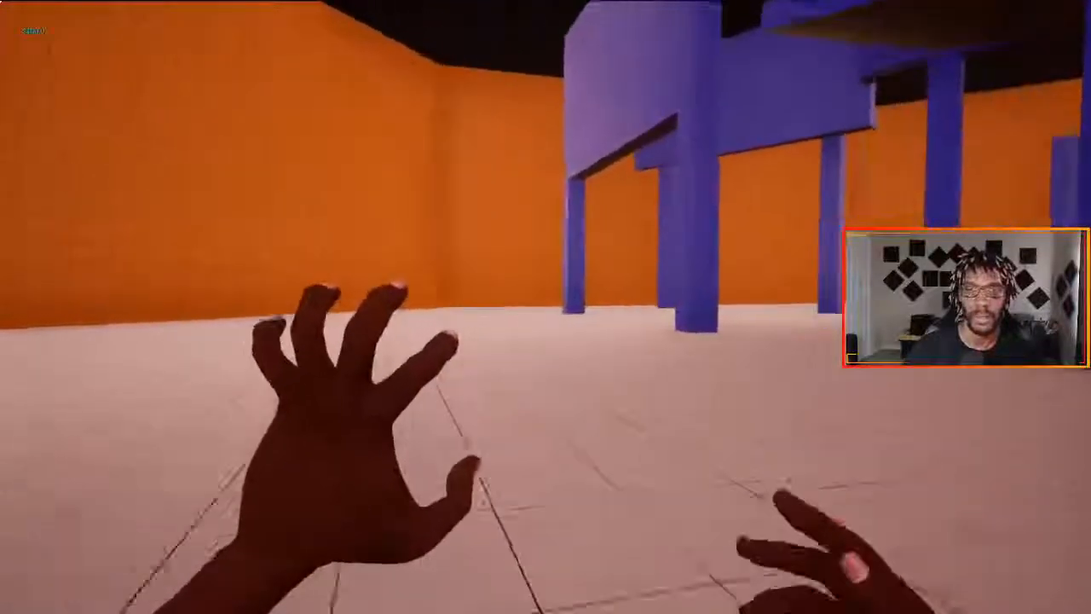
{"action": "key", "text": "w"}
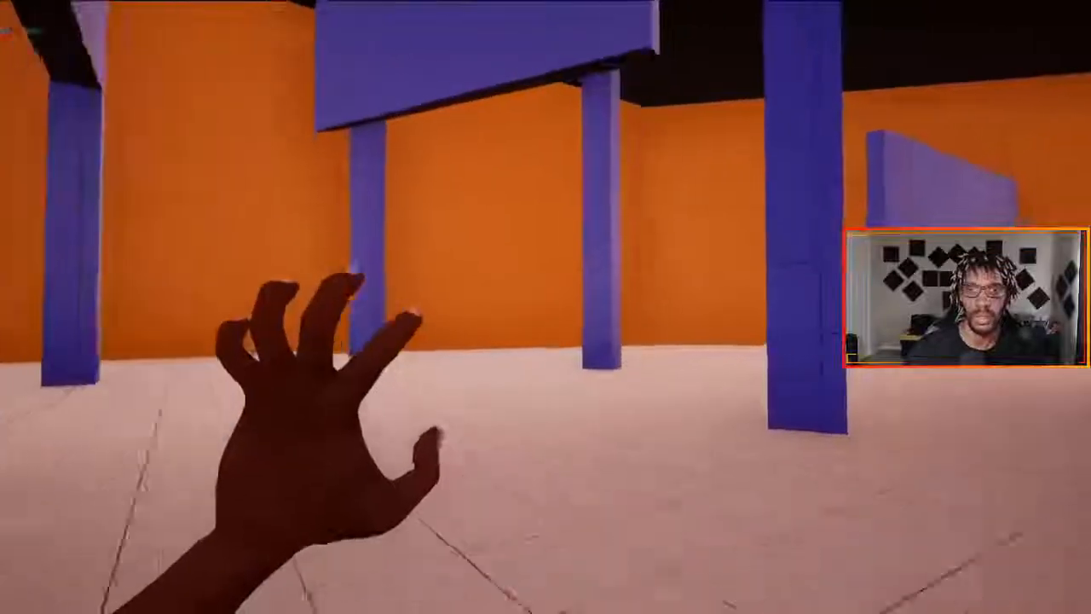
{"action": "key", "text": "w"}
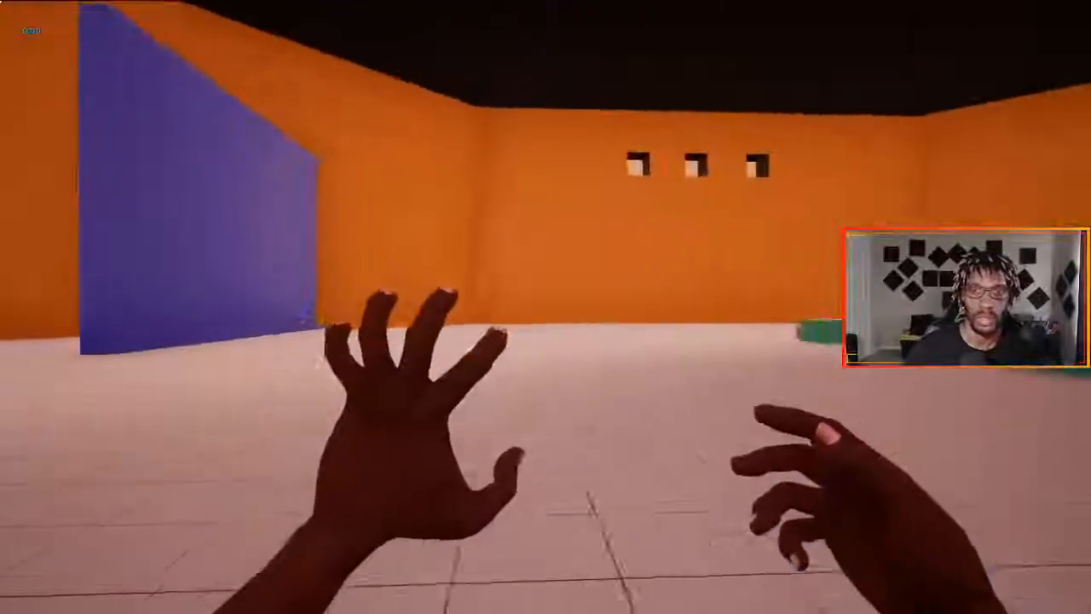
{"action": "key", "text": "w"}
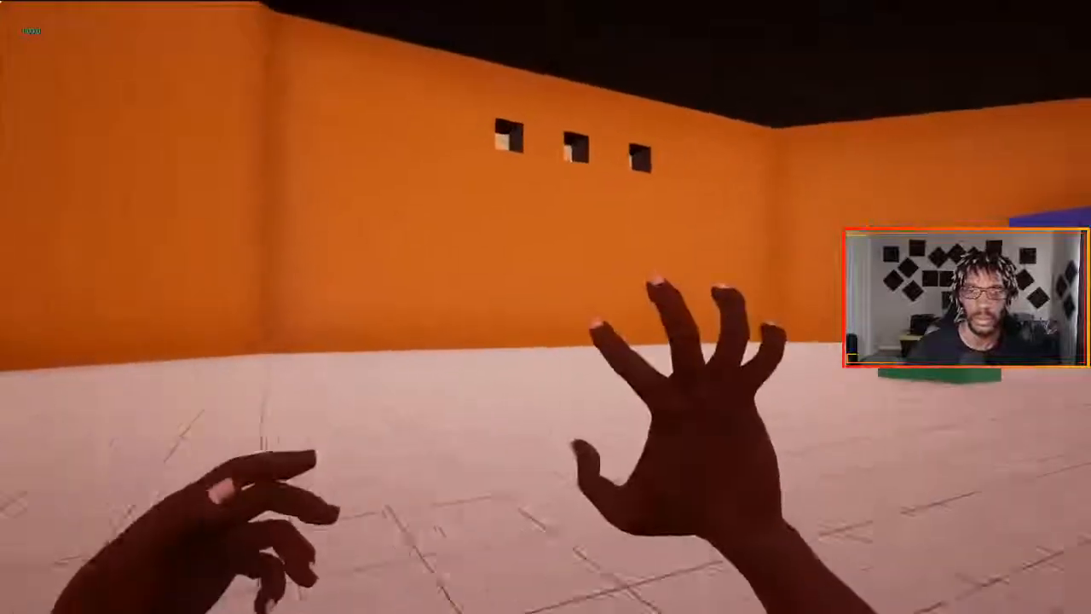
- Strafe from side to side with the right-hand beam pose held to check its arm animation
{"action": "key", "text": "d"}
{"action": "key", "text": "a"}
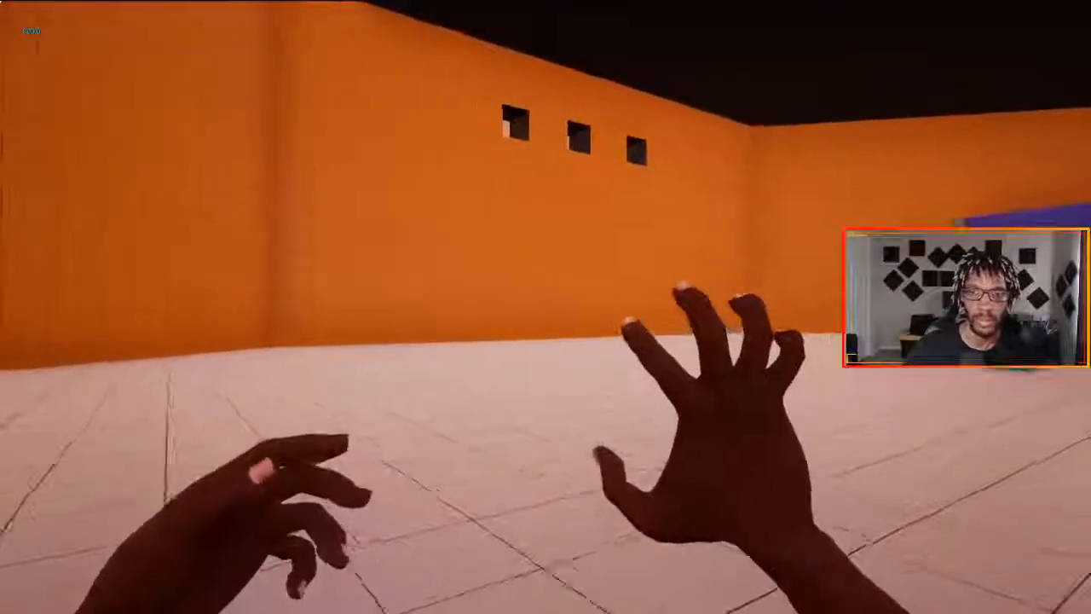
{"action": "key", "text": "d"}
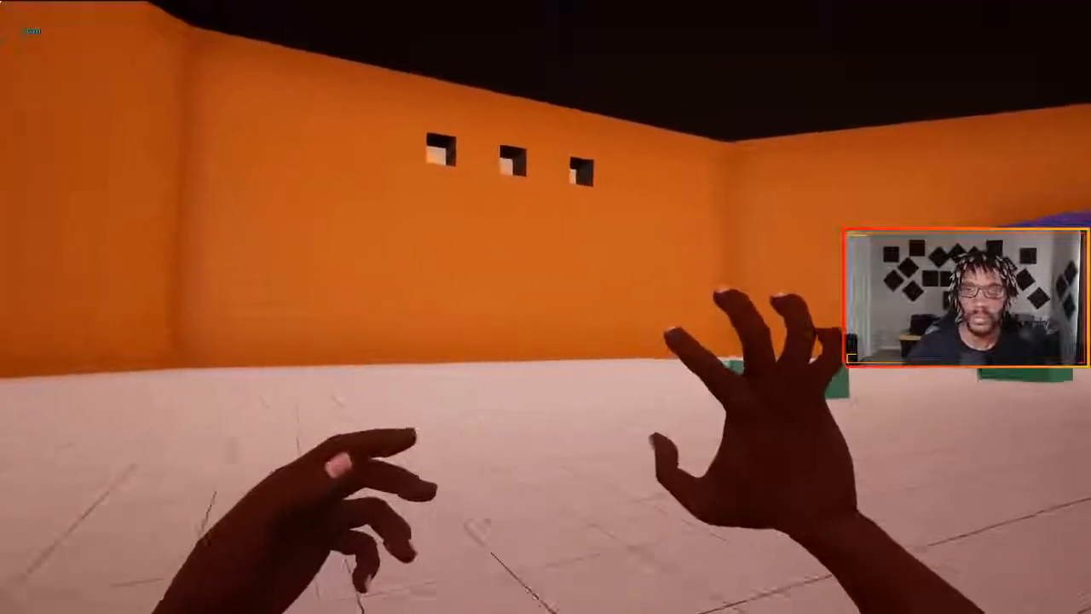
{"action": "key", "text": "a"}
- Walk forward along the walls while triggering the left-hand beam repeatedly to test its start animation
{"action": "key", "text": "w"}
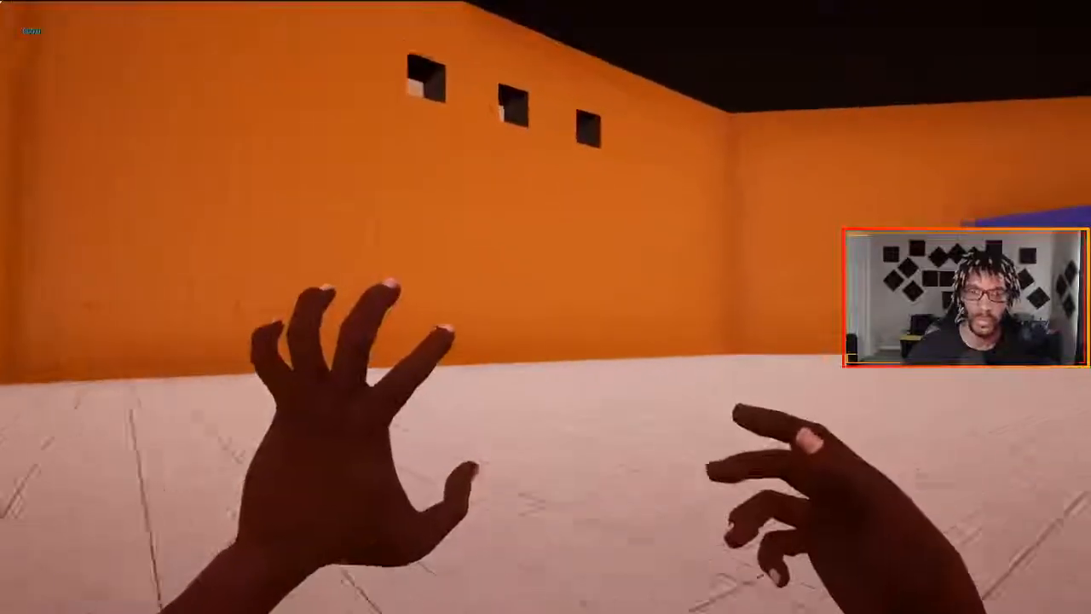
{"action": "key", "text": "w"}
{"action": "key", "text": "w"}
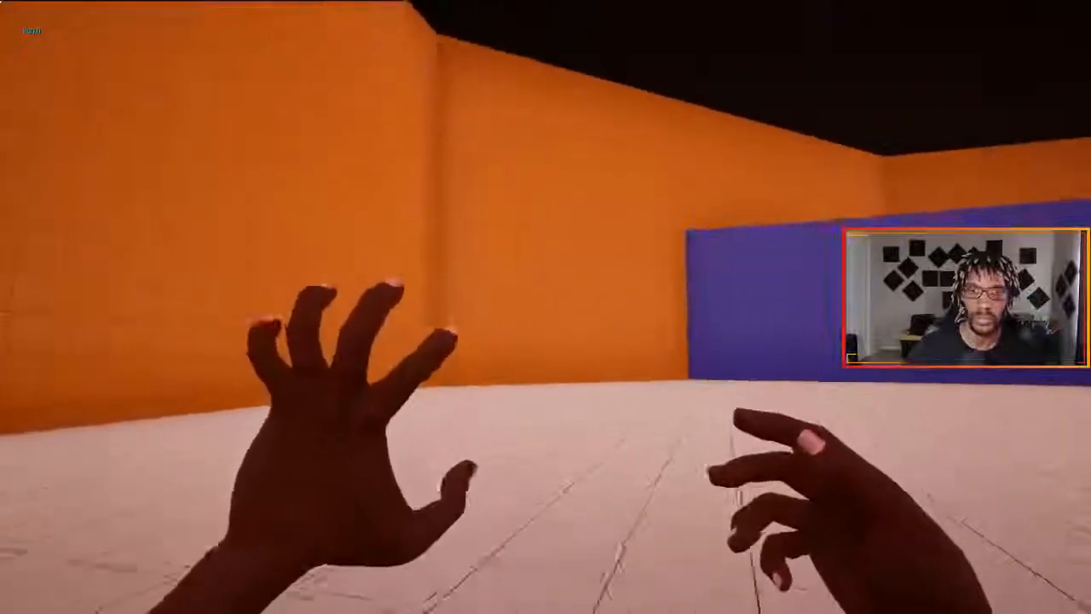
{"action": "key", "text": "w"}
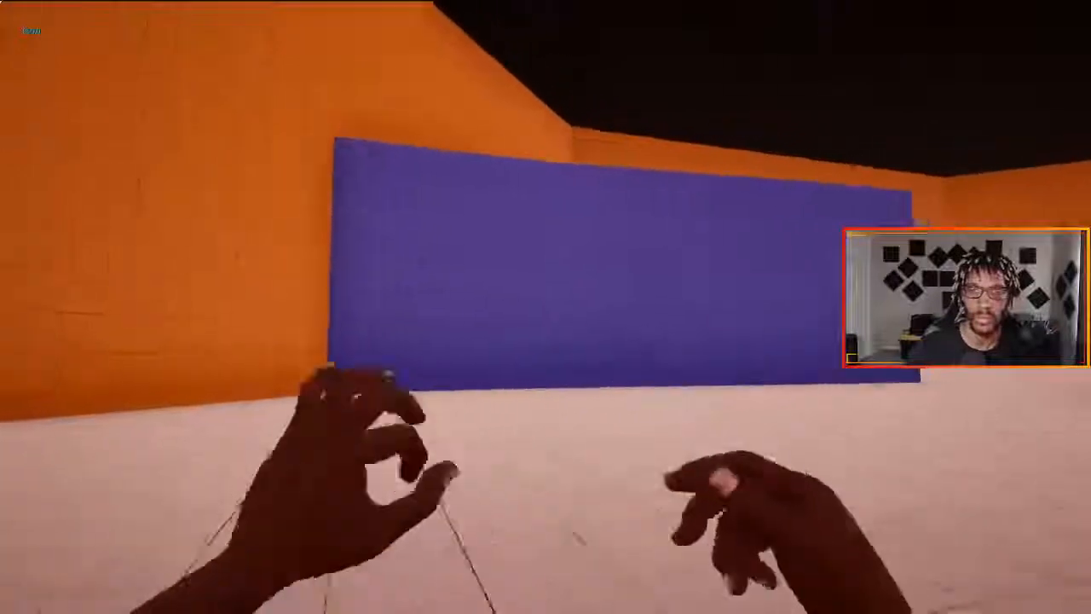
{"action": "key", "text": "w"}
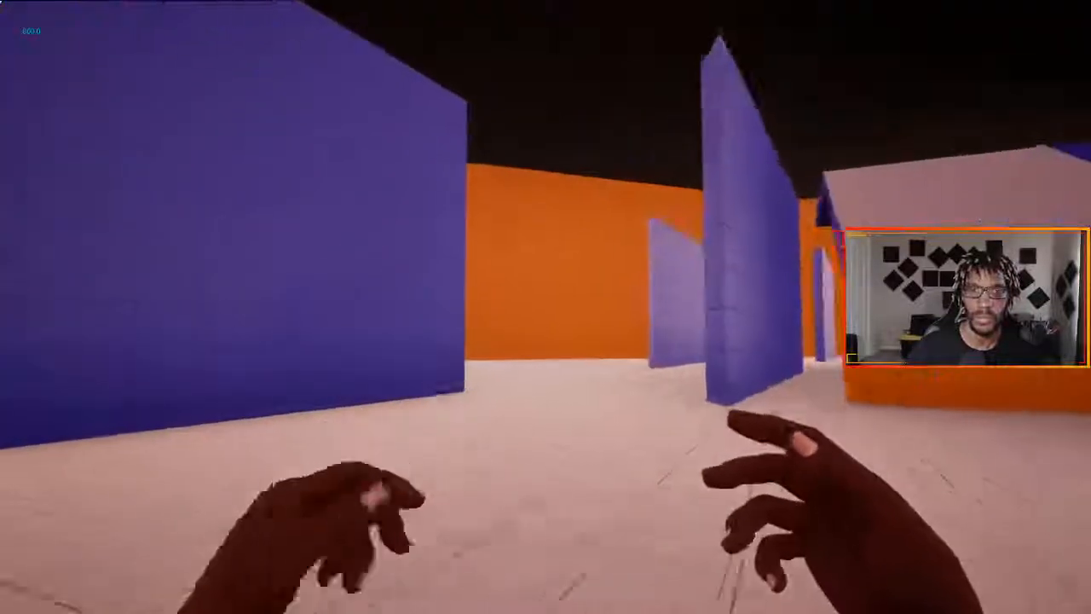
{"action": "key", "text": "w"}
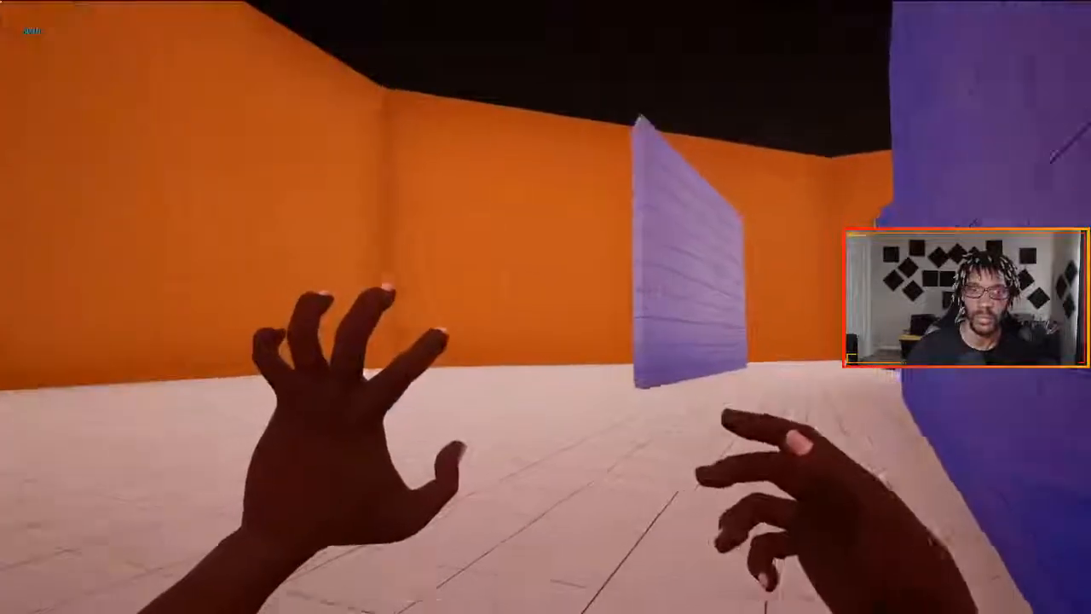
- Sprint across the level and between the blue pillars to review the Sprint animation on both arms
{"action": "key", "text": "w"}
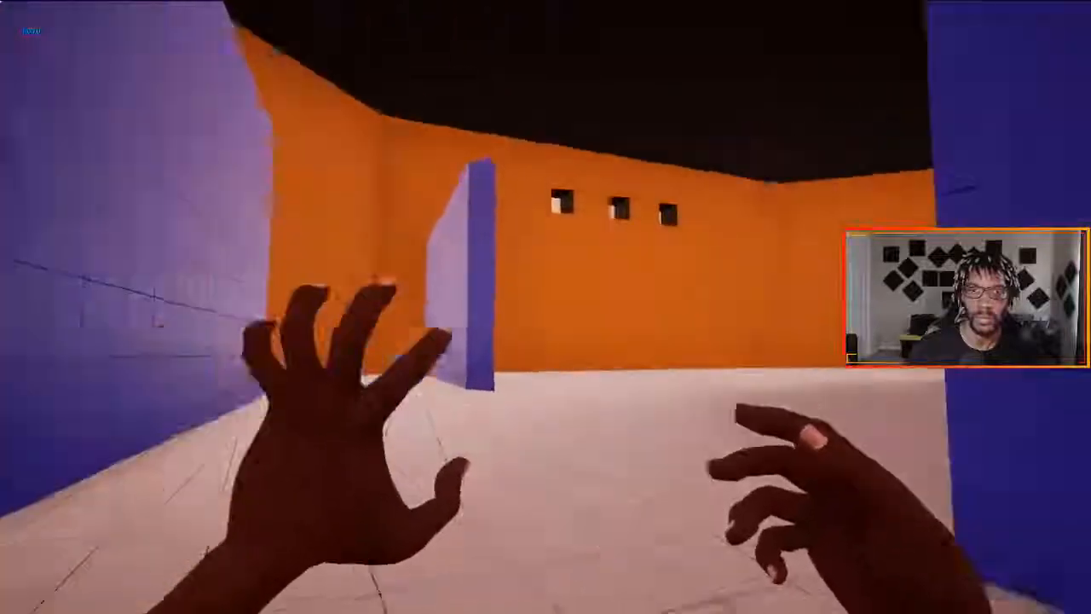
{"action": "key", "text": "w"}
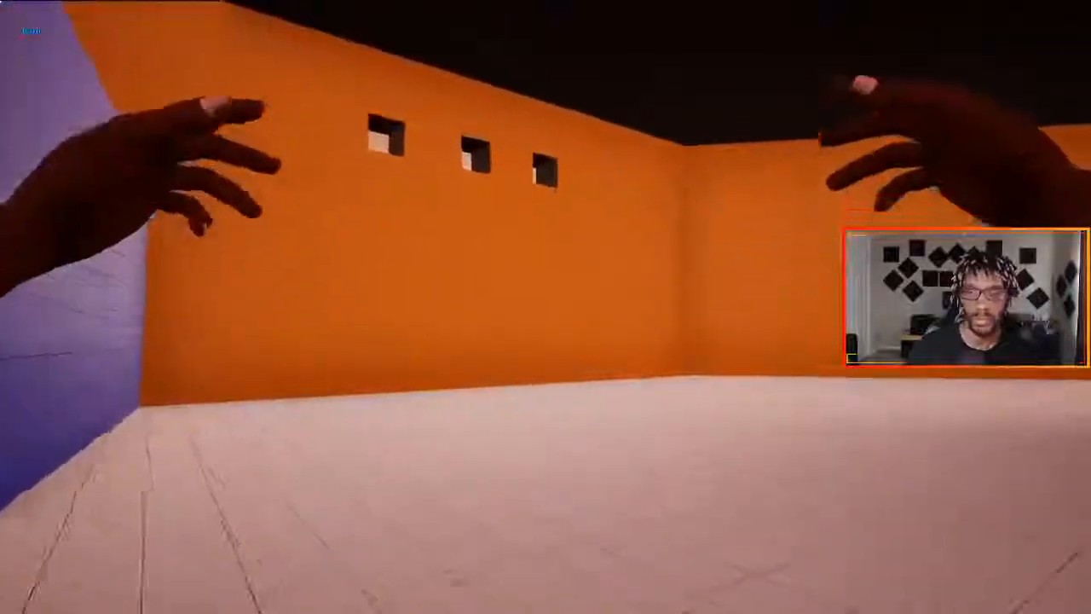
{"action": "key", "text": "w"}
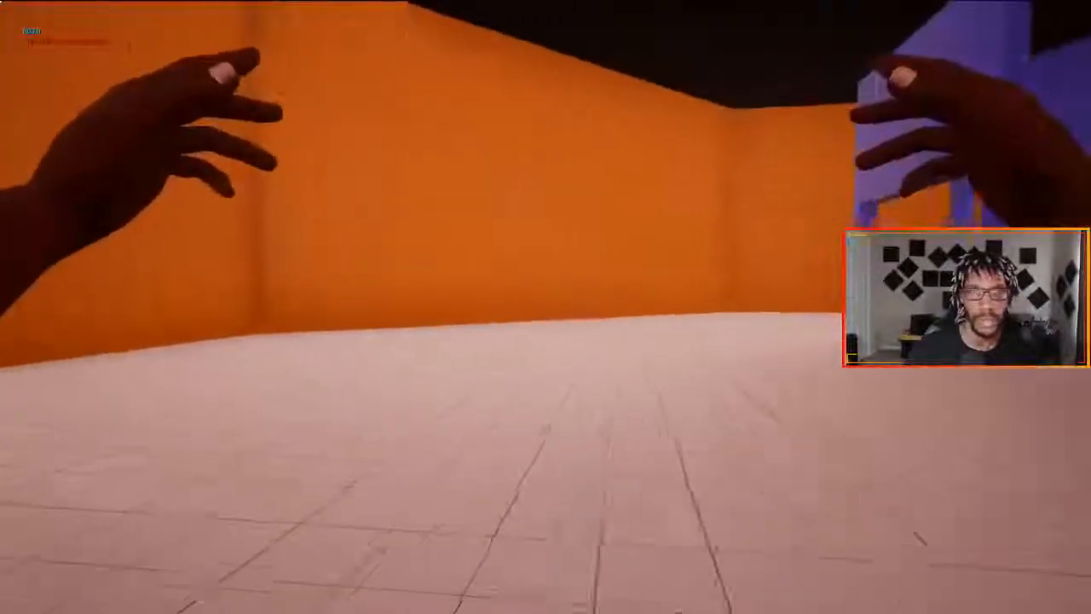
{"action": "key", "text": "w"}
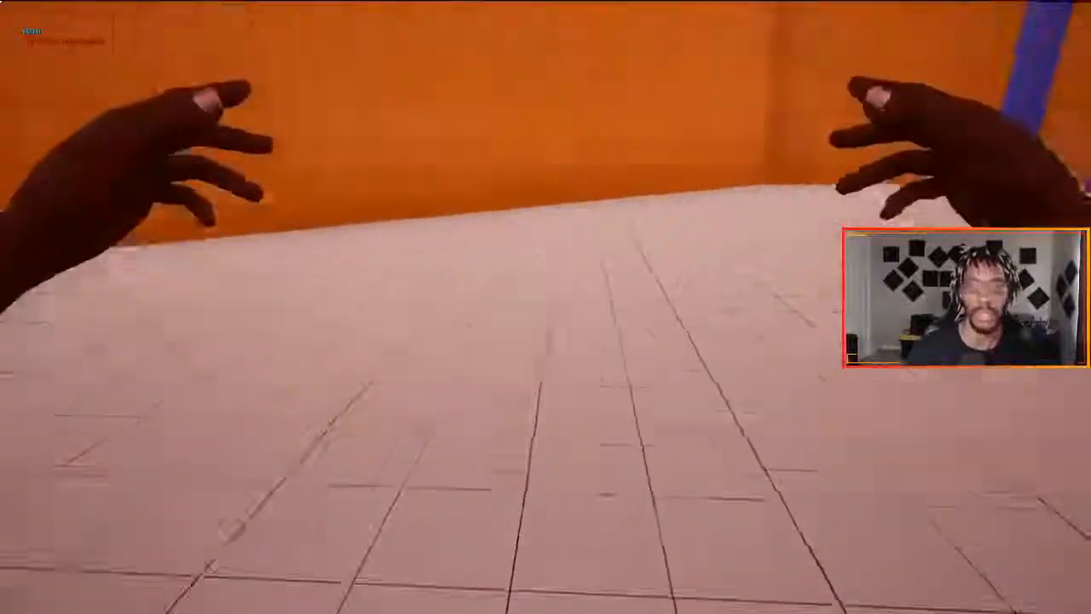
{"action": "key", "text": "w"}
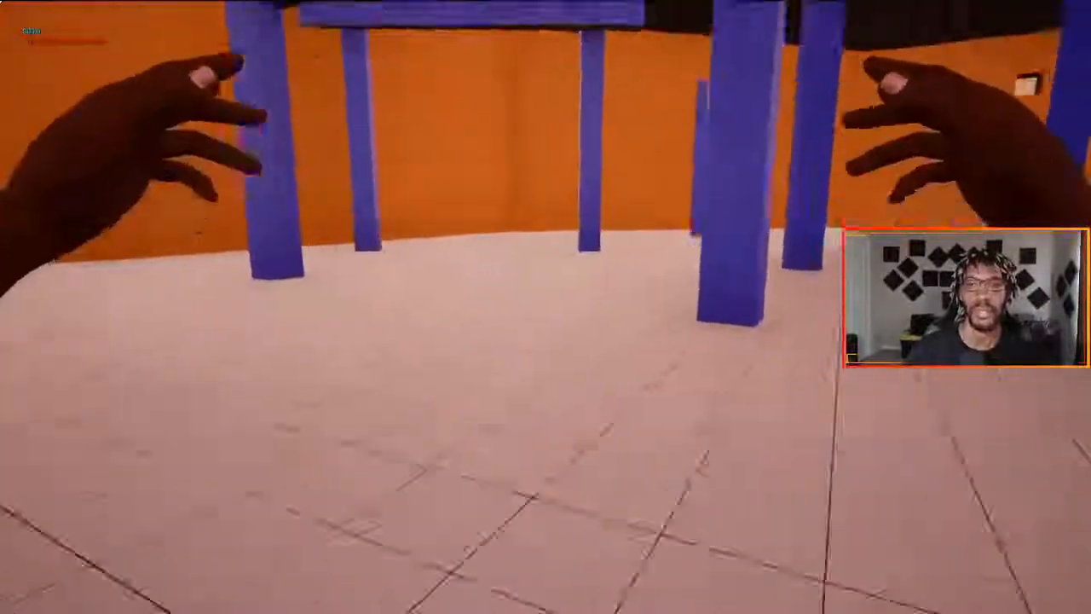
{"action": "key", "text": "w"}
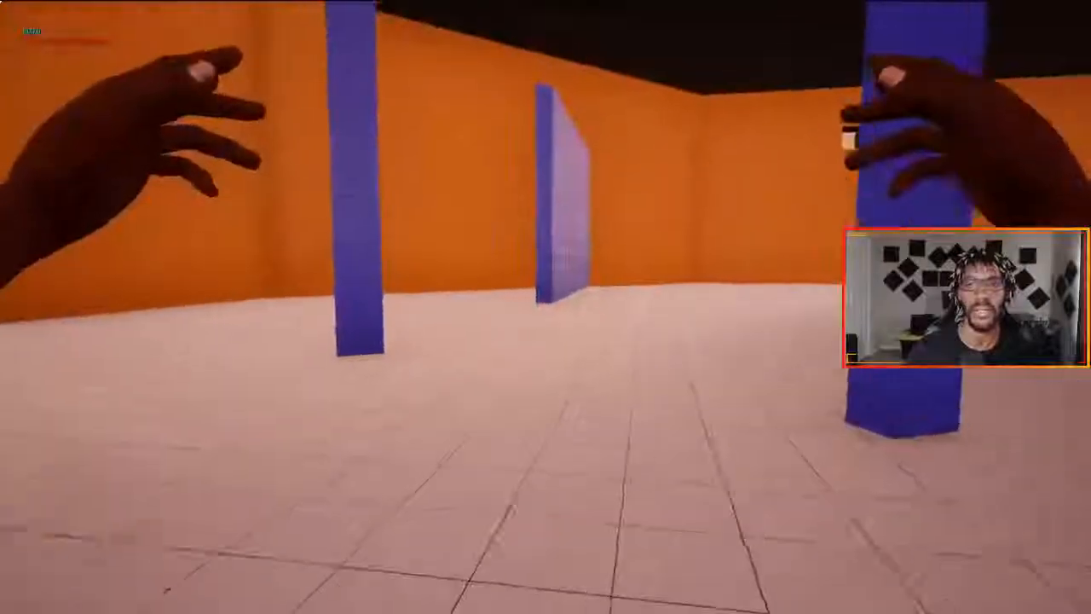
{"action": "key", "text": "w"}
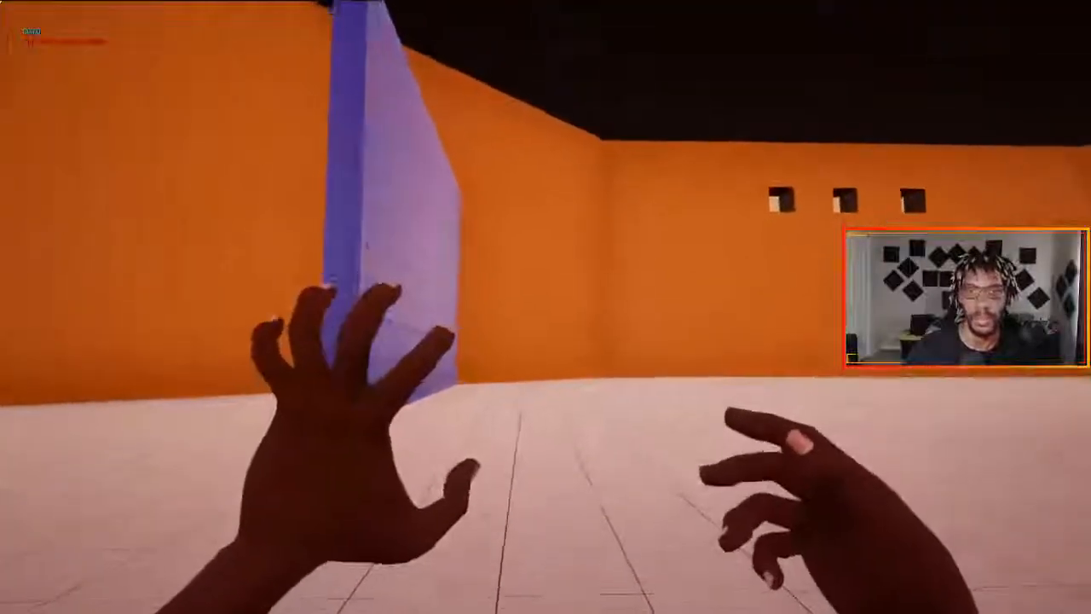
- Strafe from side to side with the left-hand beam pose held to check its arm animation
{"action": "key", "text": "d"}
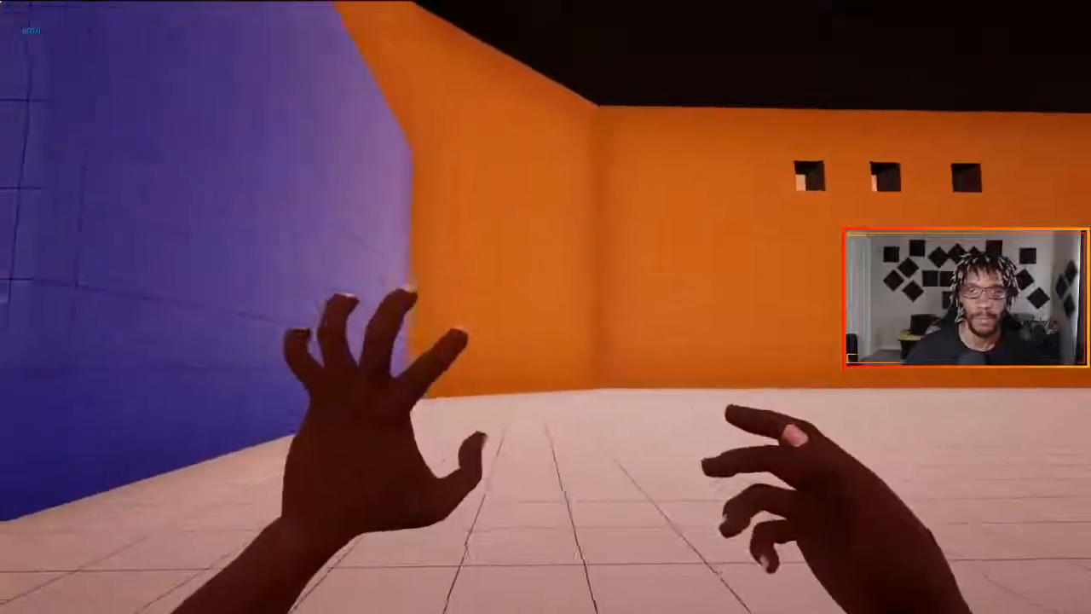
{"action": "key", "text": "a"}
{"action": "key", "text": "d"}
{"action": "key", "text": "a"}
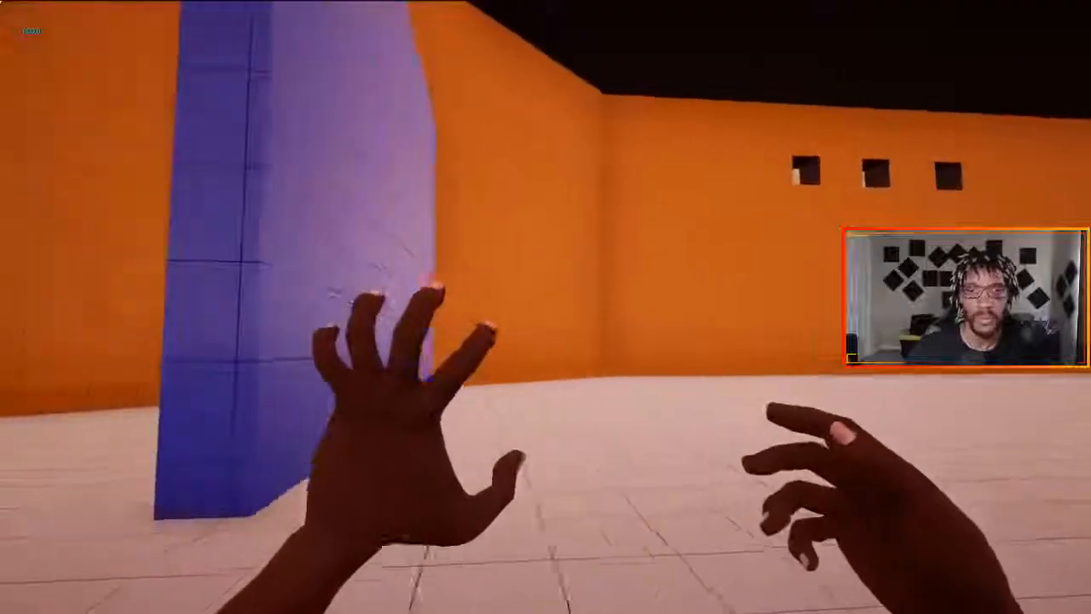
- Strafe from side to side beside the blue wall, switching from the left-hand to the right-hand beam pose to compare the arm animations
{"action": "key", "text": "d"}
{"action": "key", "text": "a"}
{"action": "key", "text": "d"}
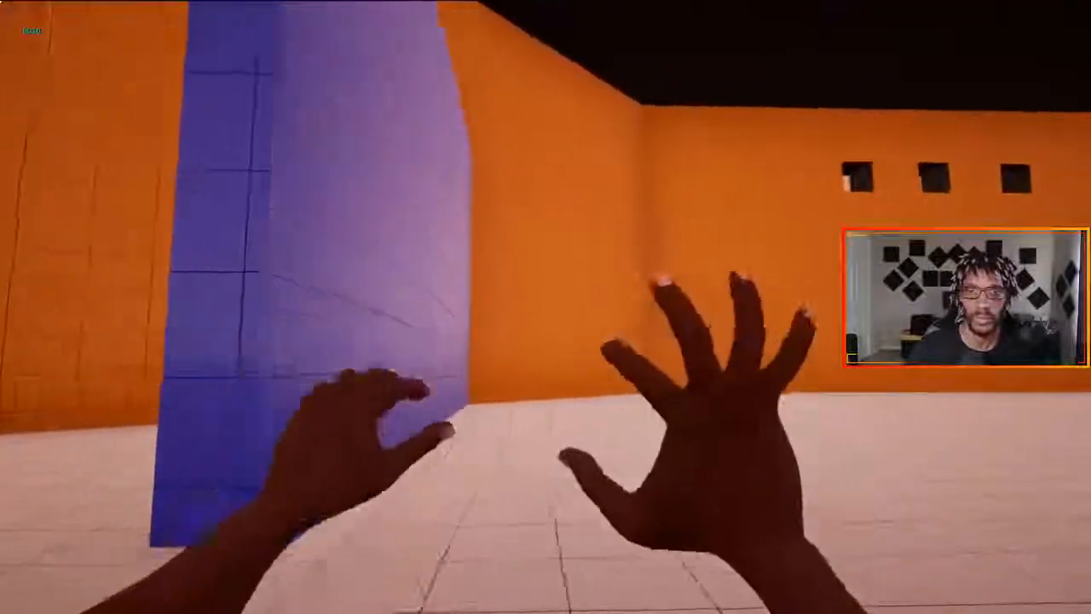
{"action": "key", "text": "a"}
{"action": "key", "text": "d"}
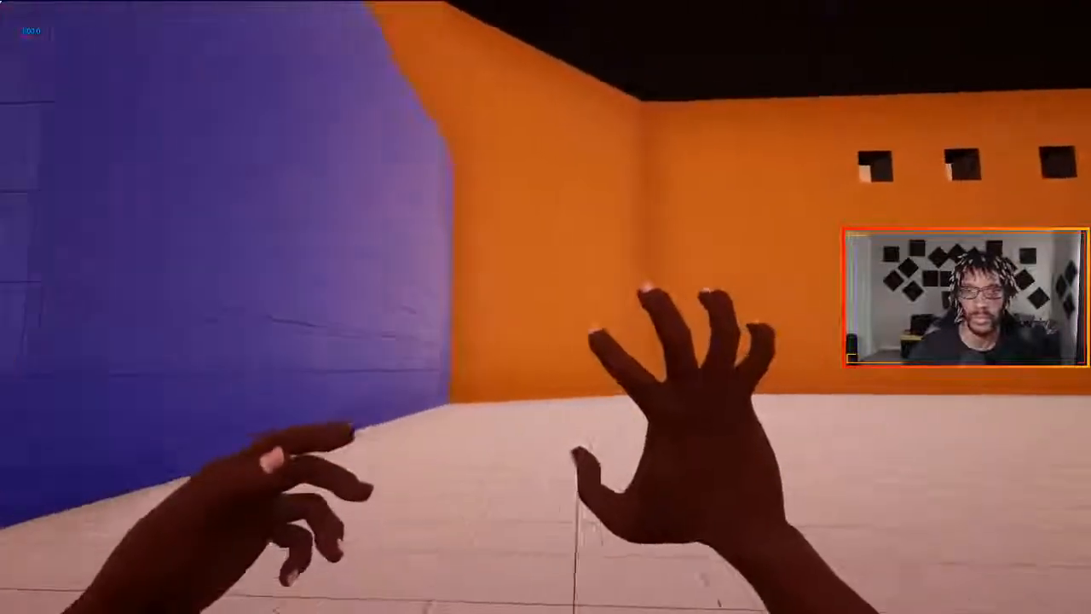
{"action": "key", "text": "a"}
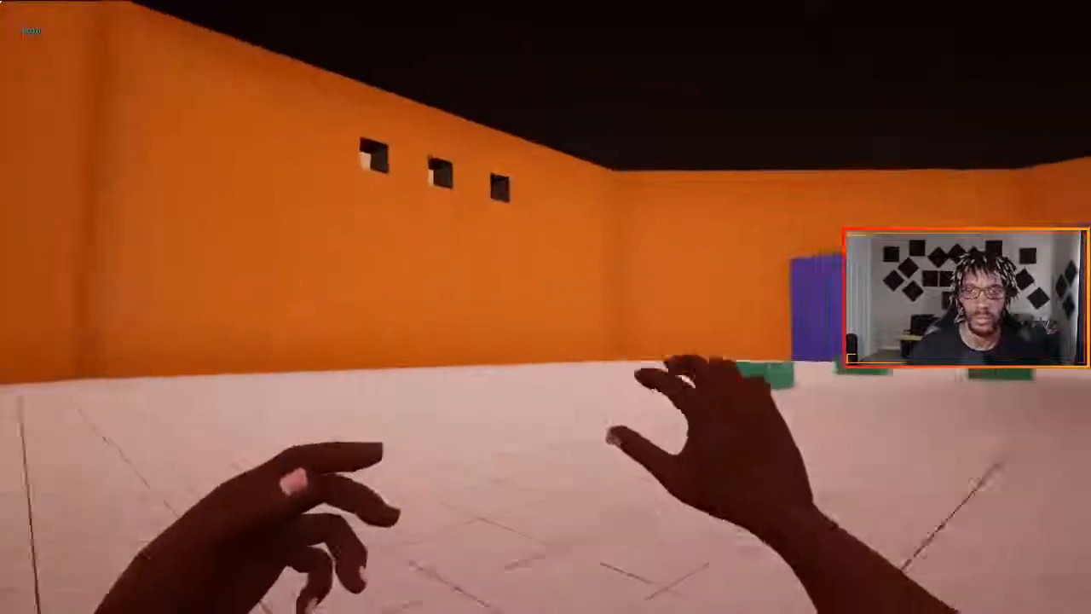
- Run across the level toward the green blocks, and end the play session with the viewport restored to the normal editor layout
{"action": "key", "text": "w"}
{"action": "key", "text": "w"}
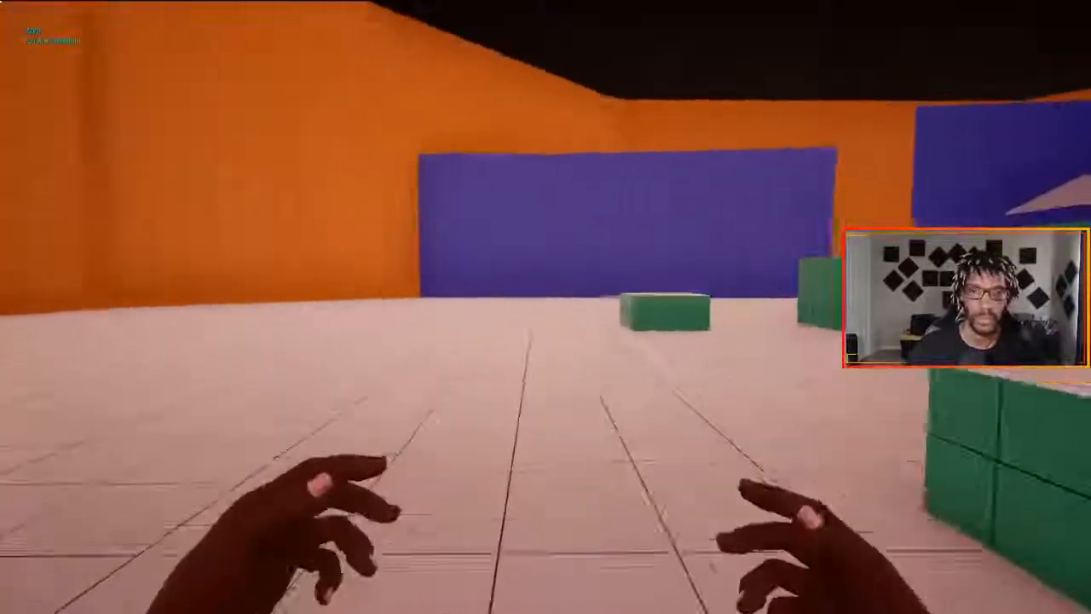
{"action": "key", "text": "a"}
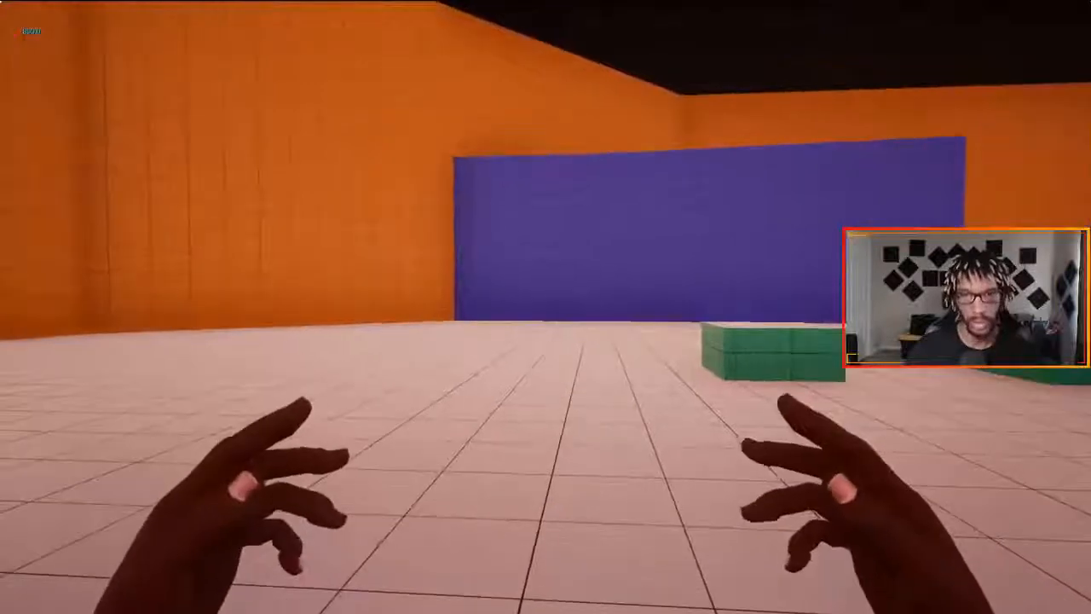
{"action": "key", "text": "Escape"}
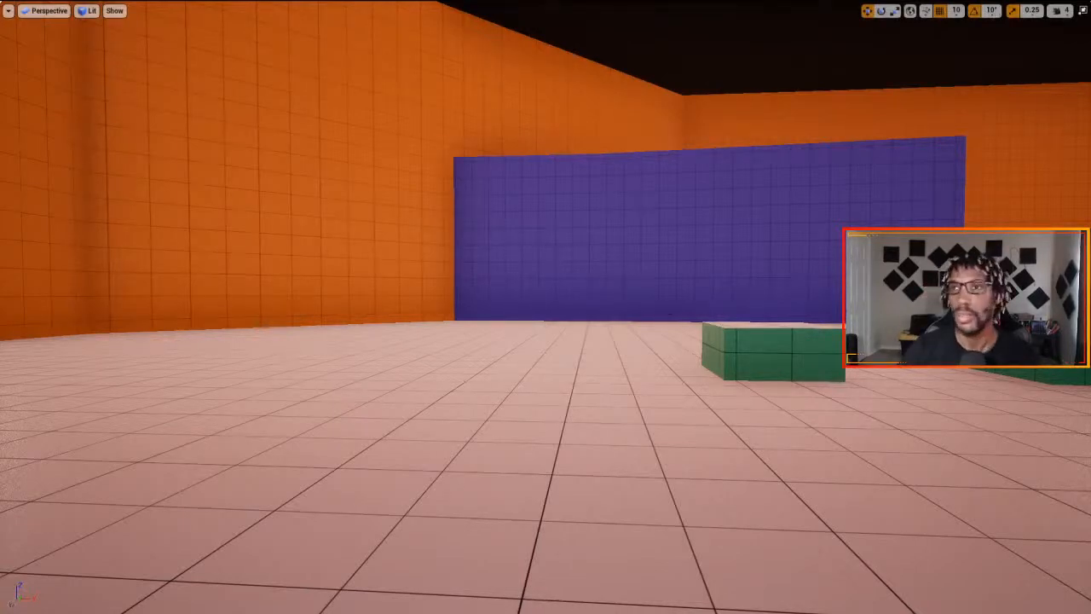
{"action": "left_click", "coordinate": [1083, 11]}
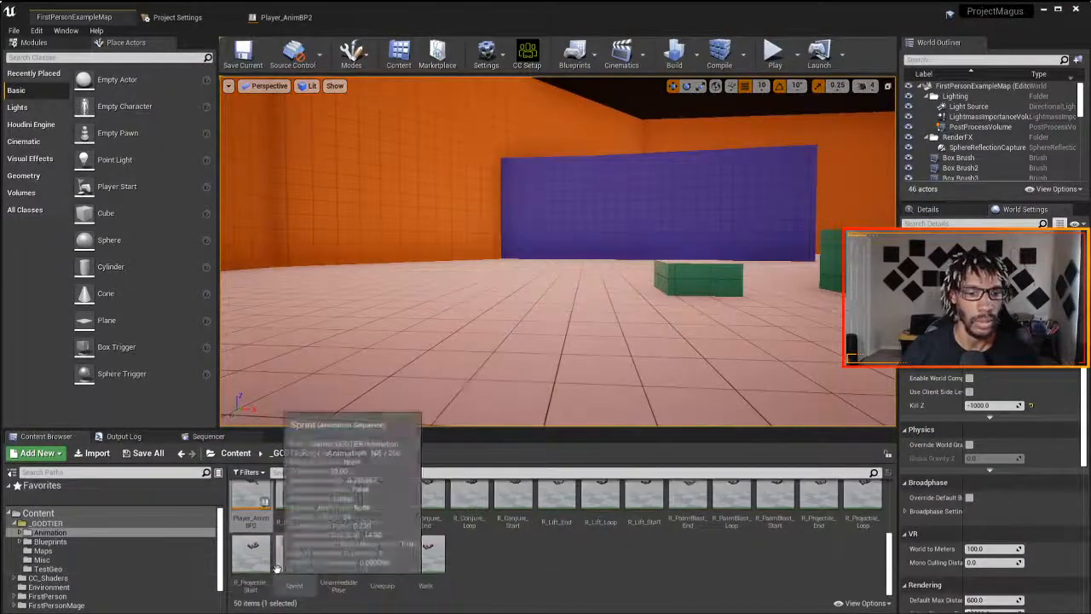
{"action": "scroll", "coordinate": [375, 537], "scroll_direction": "up", "scroll_amount": 3}
{"action": "scroll", "coordinate": [377, 541], "scroll_direction": "up", "scroll_amount": 2}
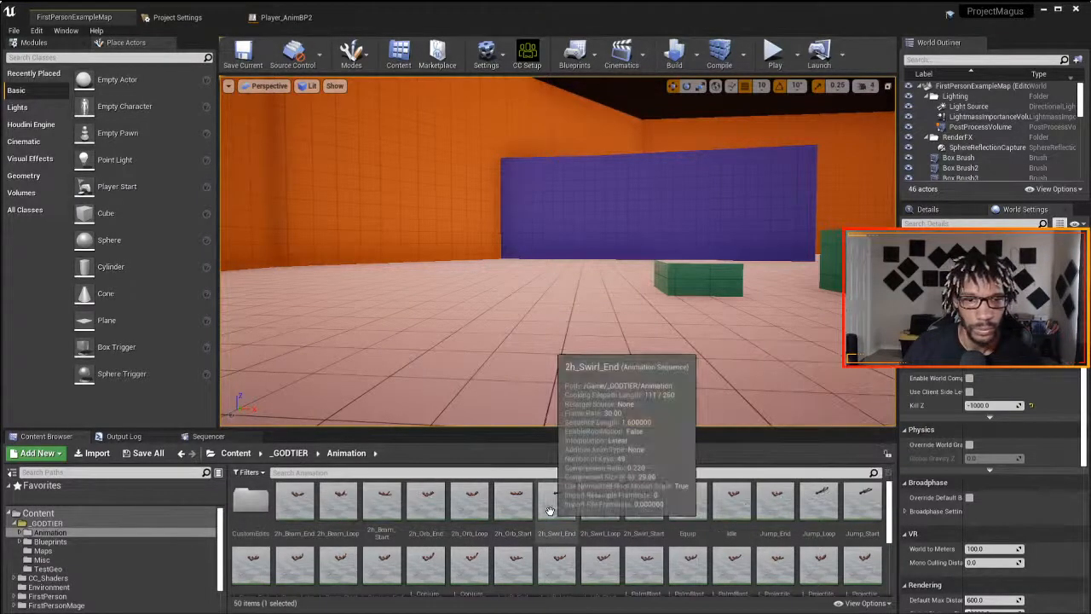
{"action": "scroll", "coordinate": [550, 510], "scroll_direction": "down", "scroll_amount": 1}
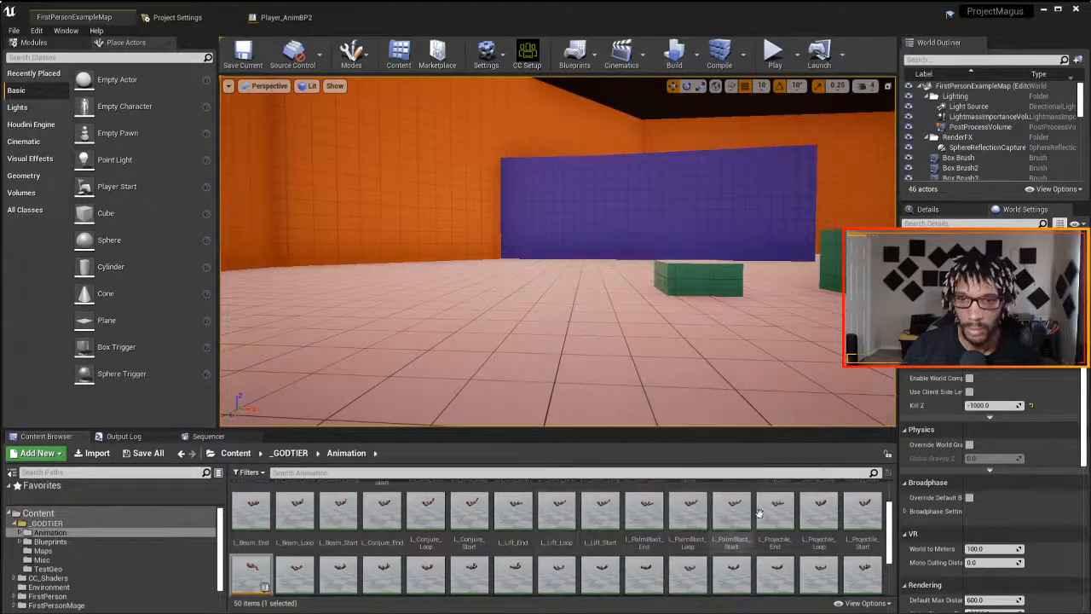
{"action": "scroll", "coordinate": [549, 519], "scroll_direction": "down", "scroll_amount": 1}
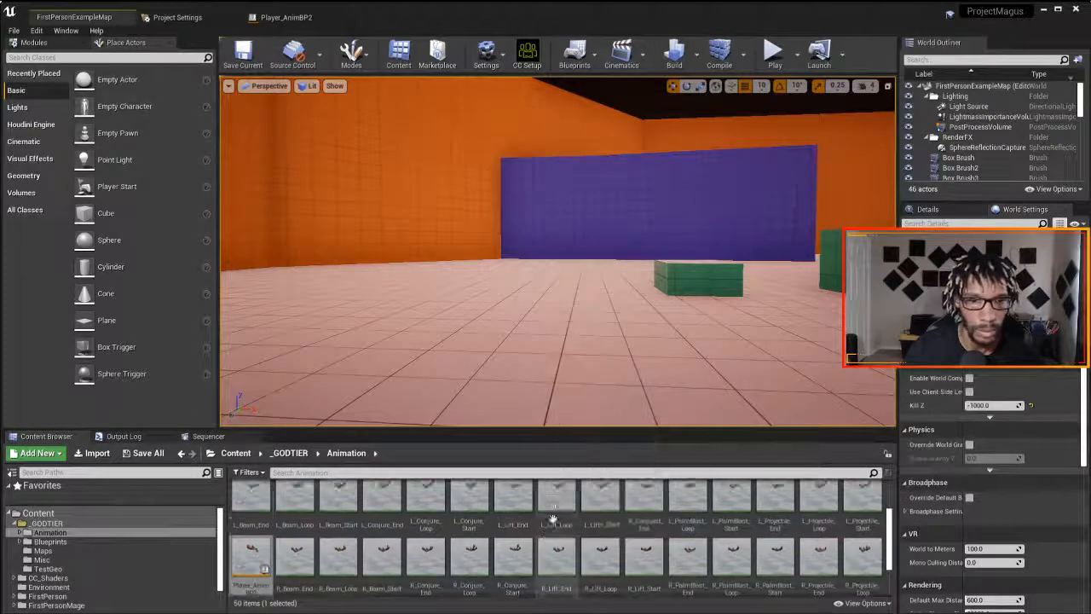
{"action": "scroll", "coordinate": [553, 518], "scroll_direction": "down", "scroll_amount": 1}
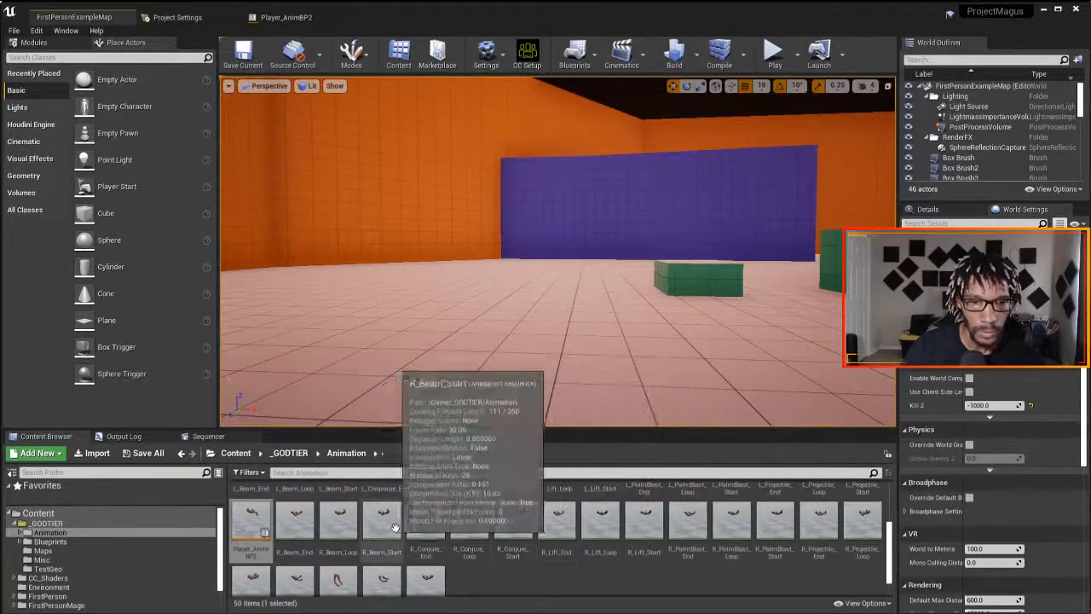
{"action": "scroll", "coordinate": [588, 523], "scroll_direction": "up", "scroll_amount": 1}
{"action": "scroll", "coordinate": [601, 524], "scroll_direction": "up", "scroll_amount": 1}
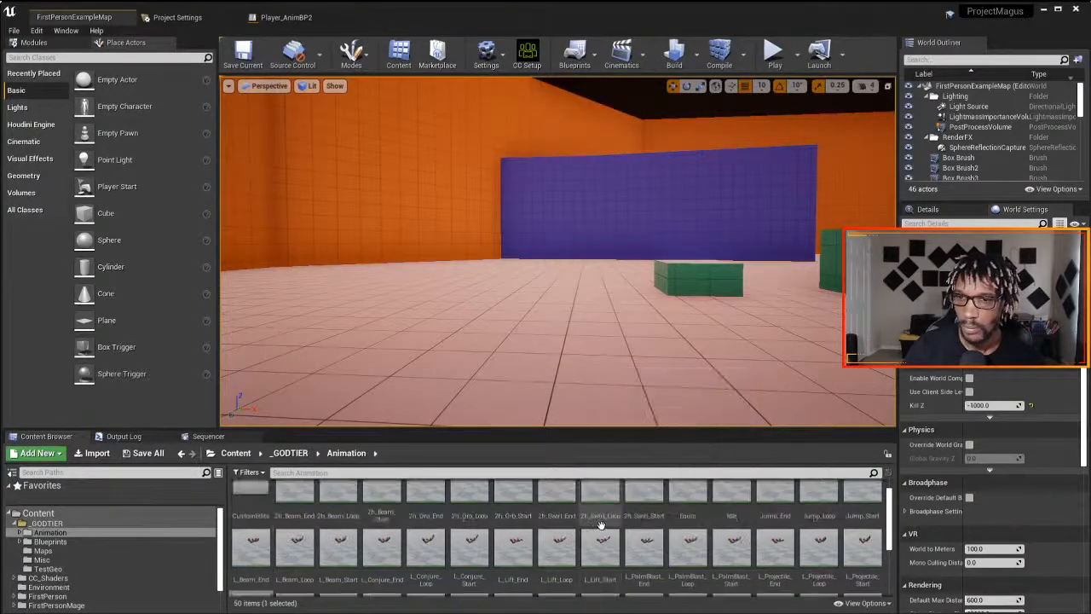
{"action": "left_click", "coordinate": [328, 542]}
{"action": "key", "text": "Delete"}
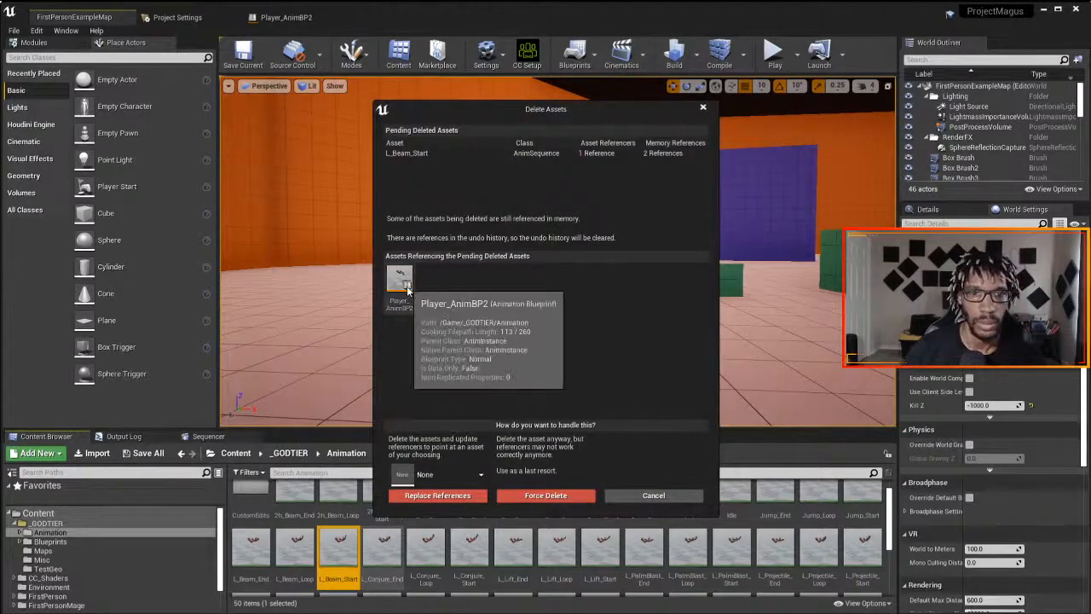
{"action": "left_click", "coordinate": [643, 496]}
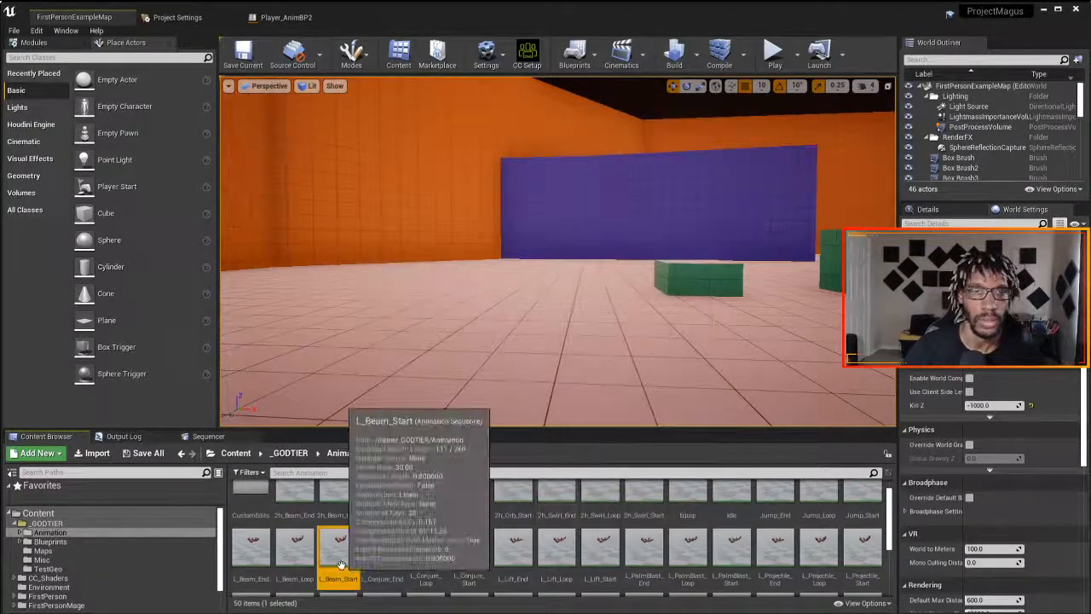
- Delete the disconnected Play L_Beam_Start node from the LeftHand Beam_Start state in Player_AnimBP2, and save the blueprint
{"action": "left_click", "coordinate": [284, 17]}
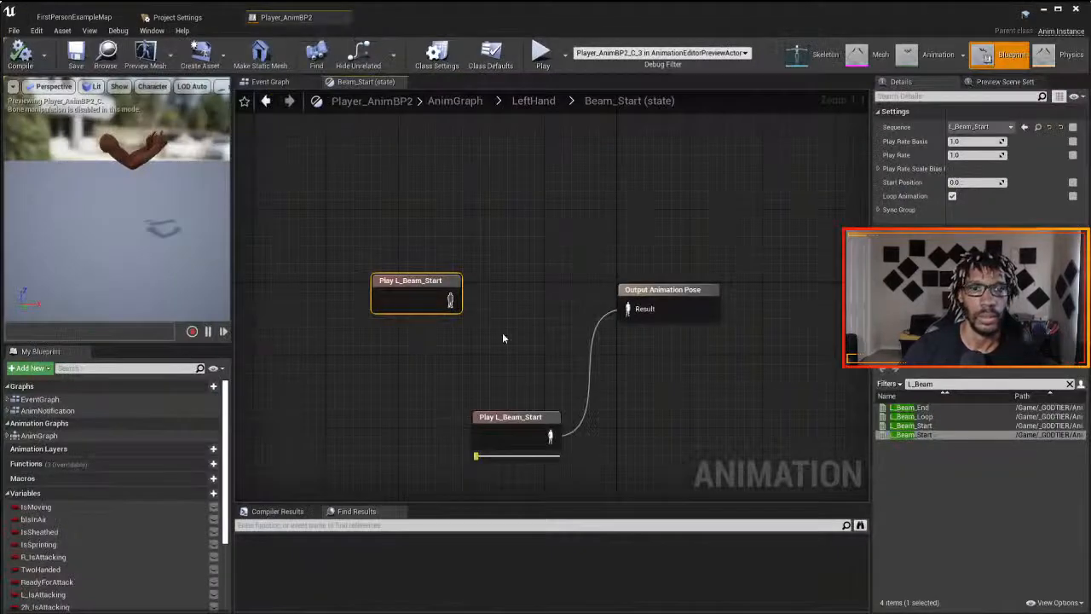
{"action": "key", "text": "Delete"}
{"action": "left_click", "coordinate": [74, 17]}
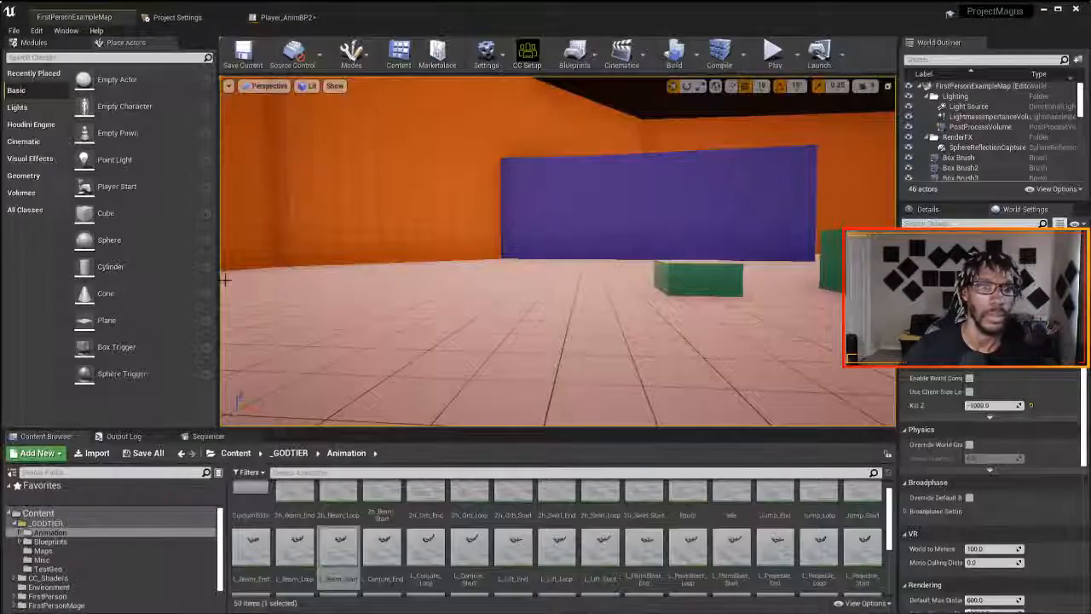
{"action": "left_click", "coordinate": [247, 19]}
{"action": "left_click", "coordinate": [44, 54]}
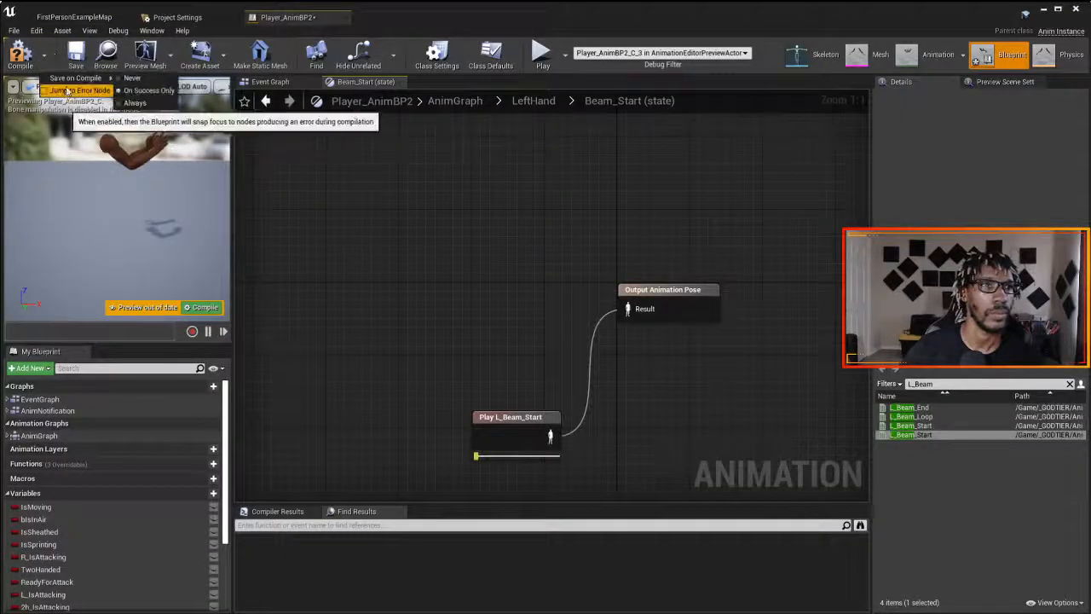
{"action": "left_click", "coordinate": [76, 55]}
{"action": "left_click", "coordinate": [74, 17]}
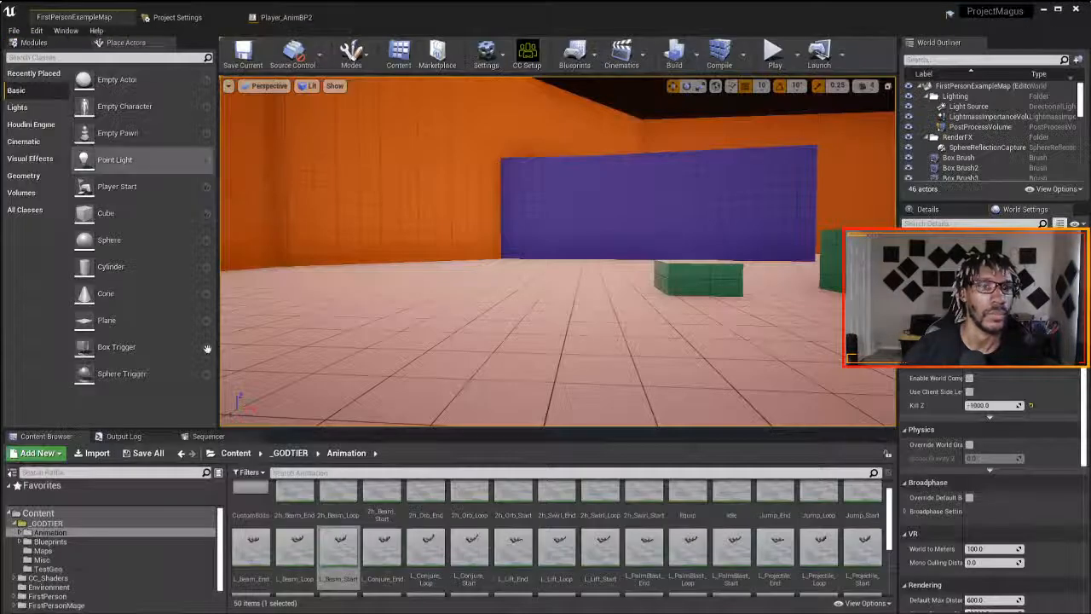
- Delete the original L_Beam_Start, replacing its references with the CustomEdits L_Beam_Start, and save the redirector and Player_AnimBP2
{"action": "left_click", "coordinate": [341, 549]}
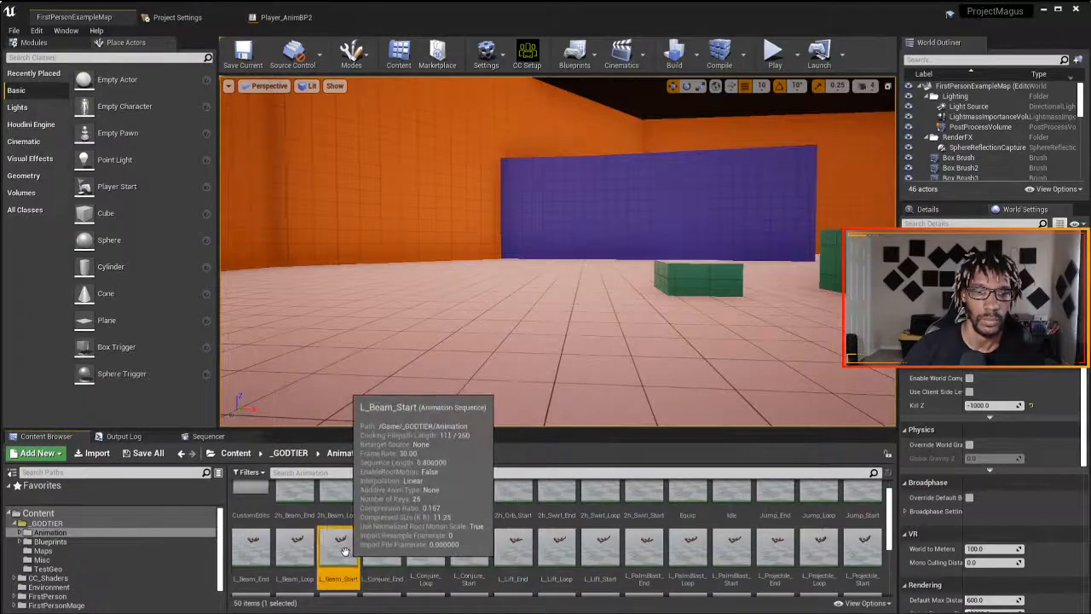
{"action": "key", "text": "Delete"}
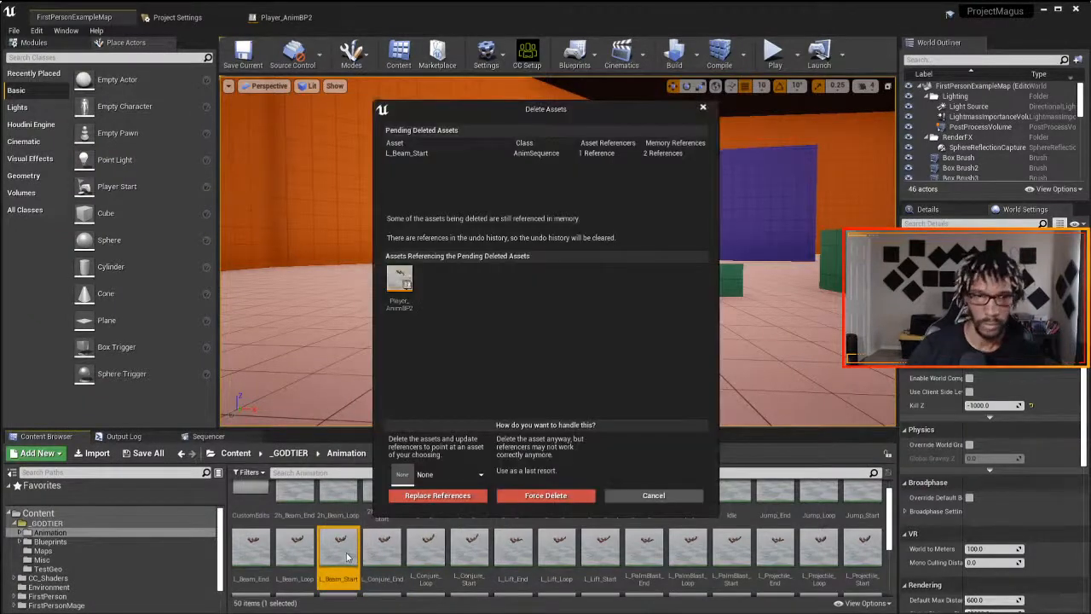
{"action": "left_click", "coordinate": [430, 477]}
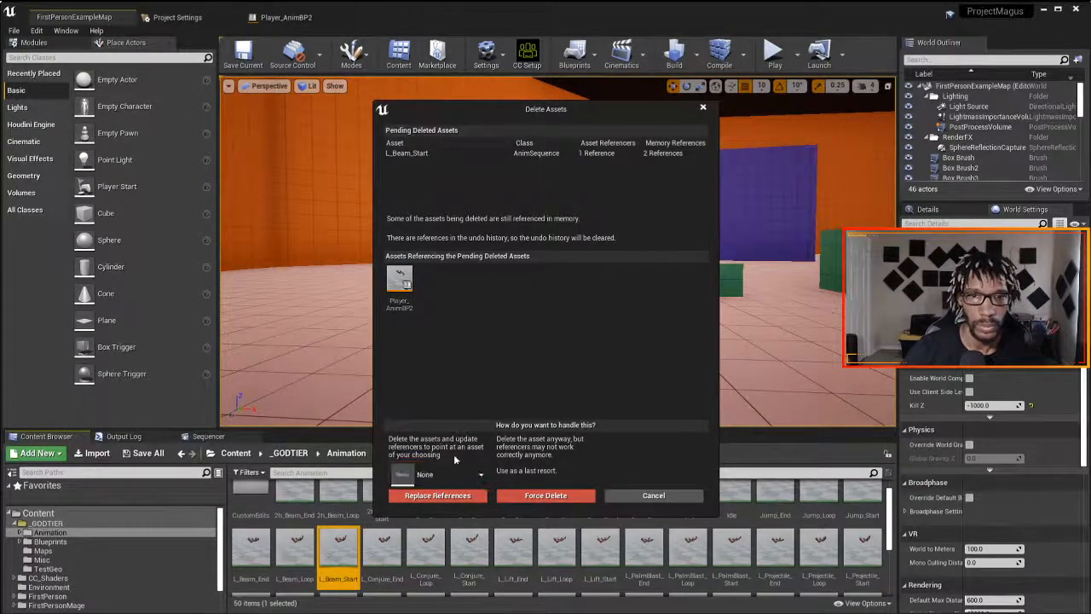
{"action": "left_click", "coordinate": [462, 476]}
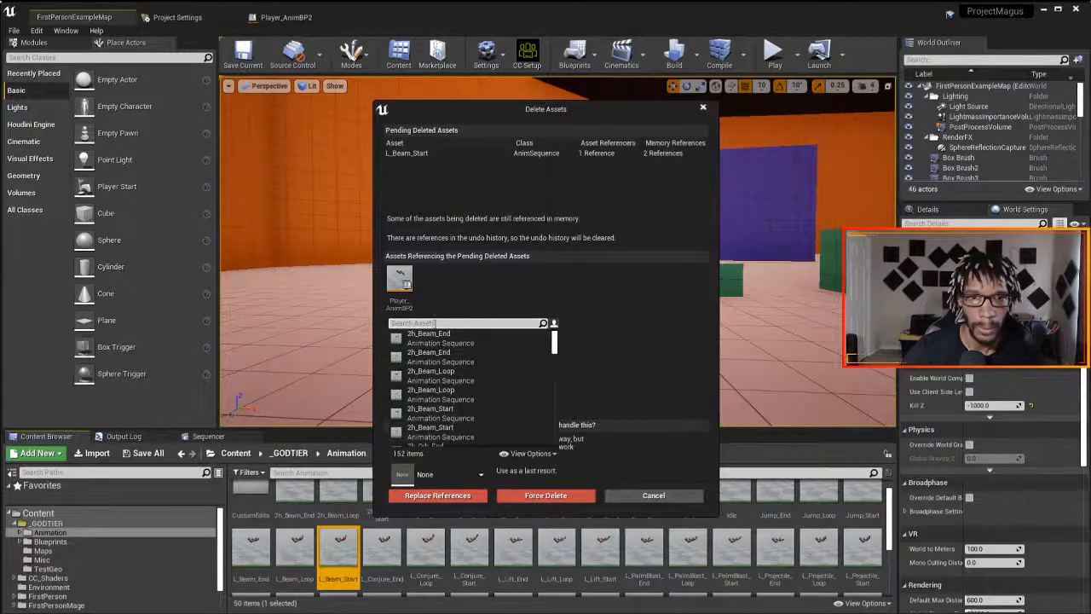
{"action": "type", "text": "L"}
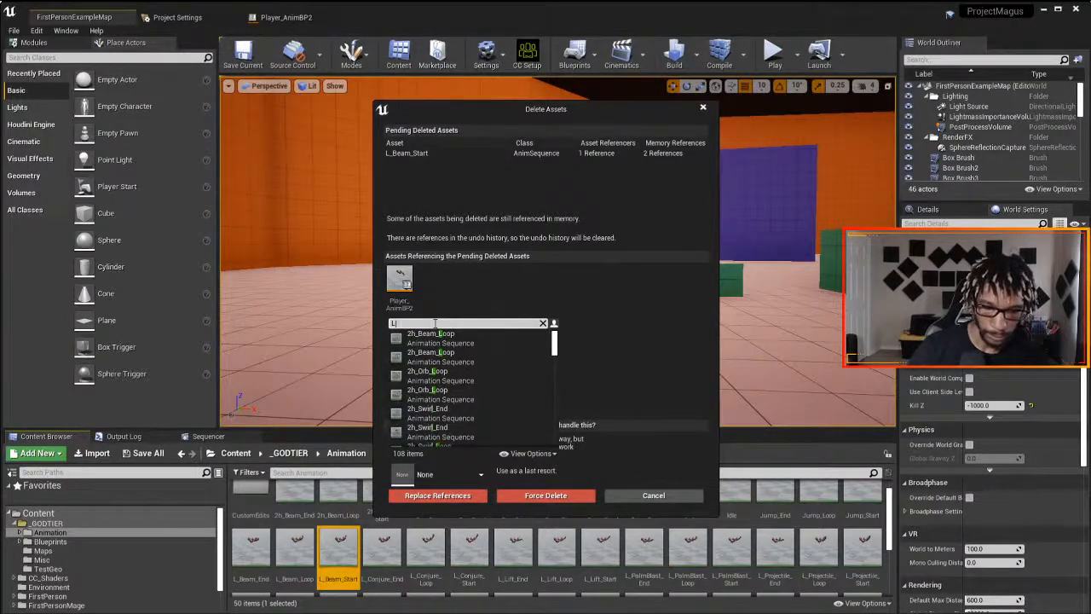
{"action": "type", "text": "_B"}
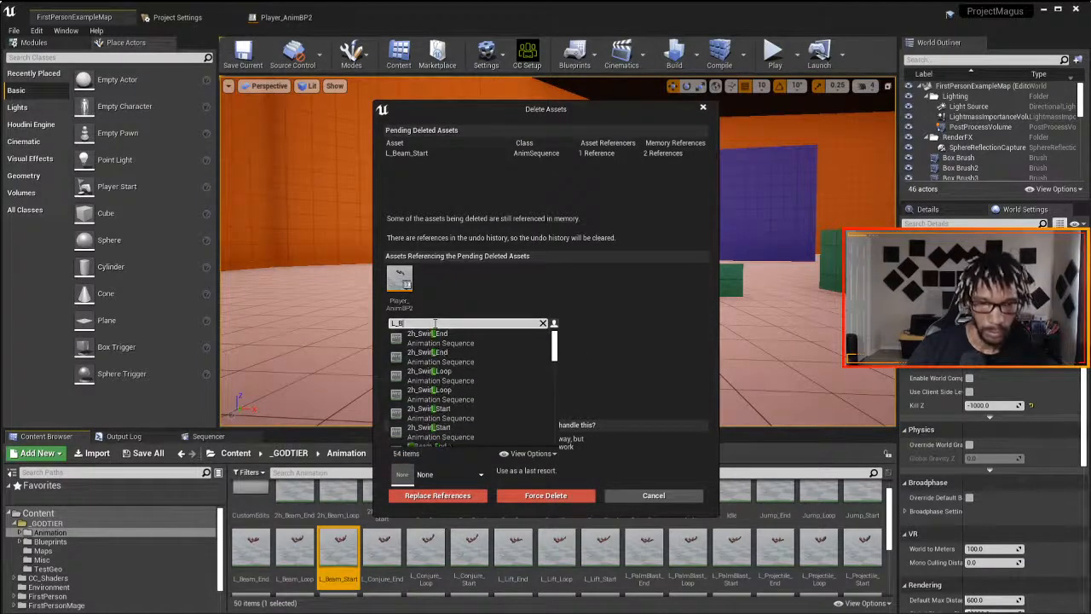
{"action": "type", "text": "eam"}
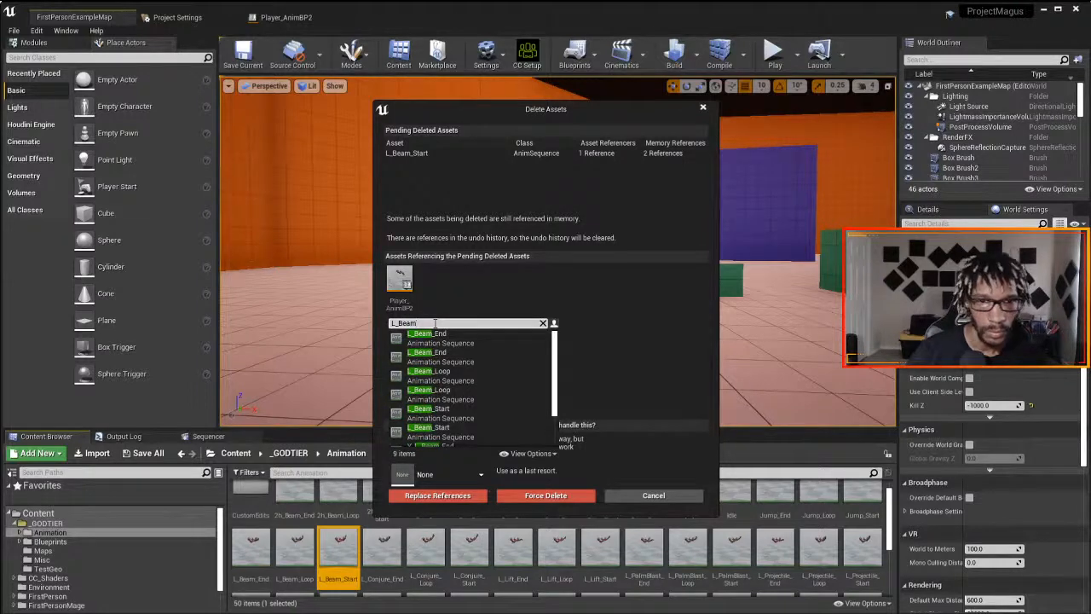
{"action": "left_click", "coordinate": [440, 410]}
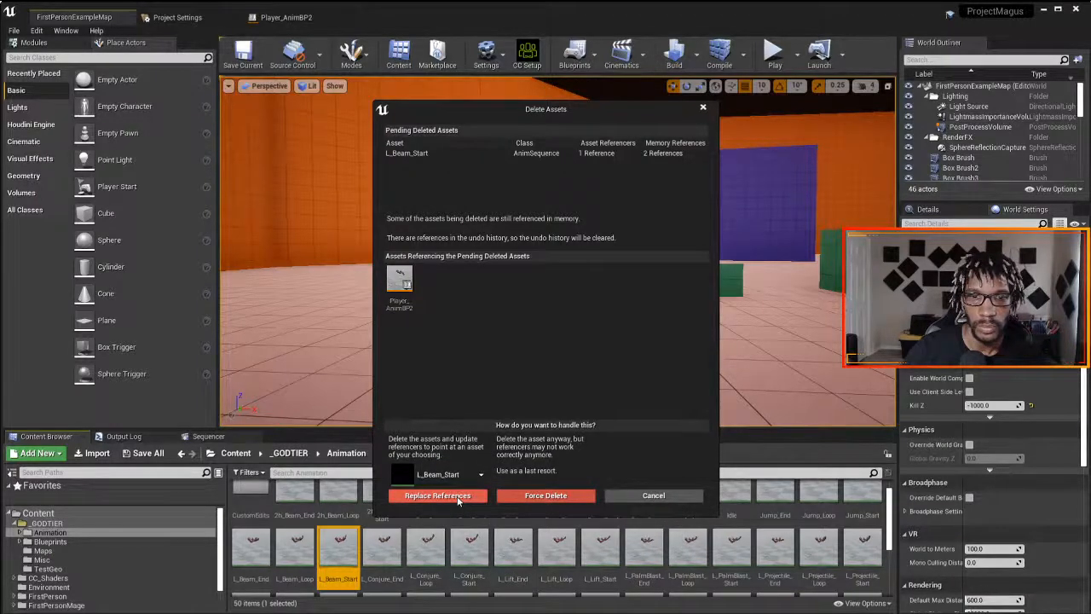
{"action": "left_click", "coordinate": [458, 496]}
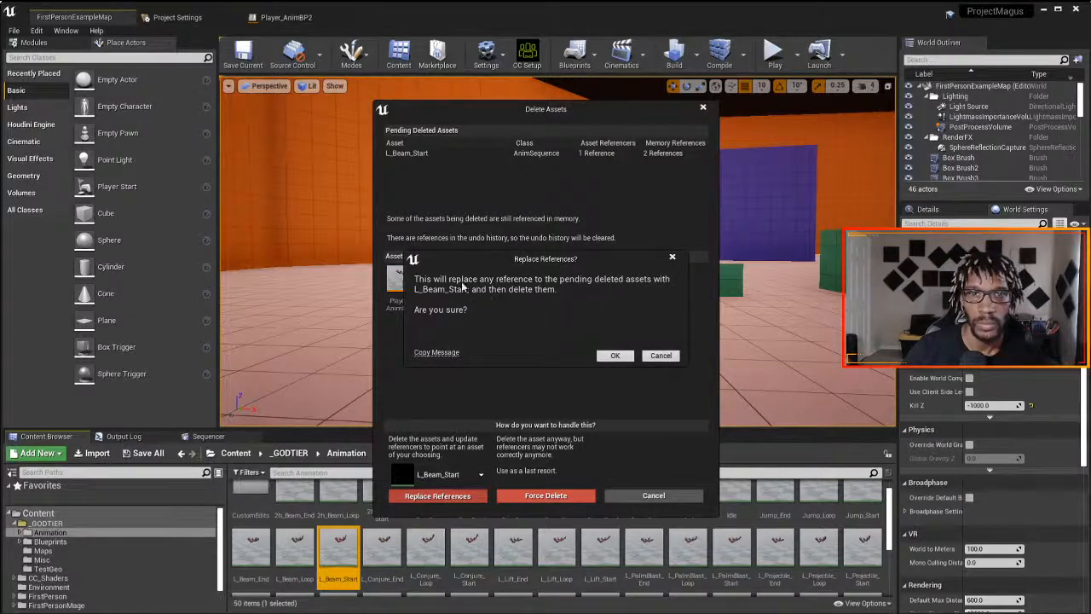
{"action": "left_click", "coordinate": [617, 355]}
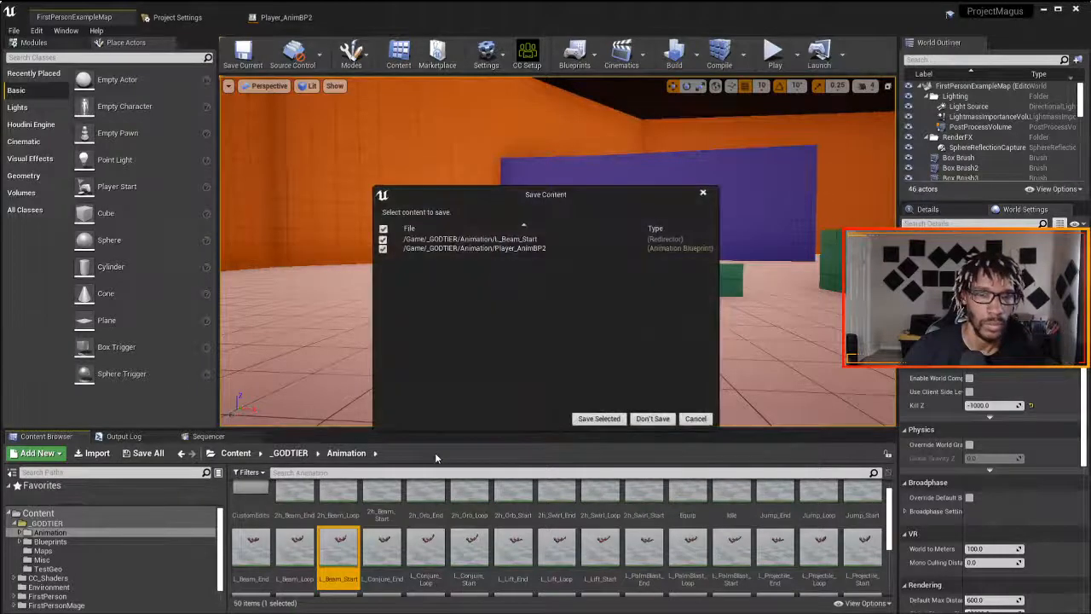
{"action": "left_click", "coordinate": [596, 418]}
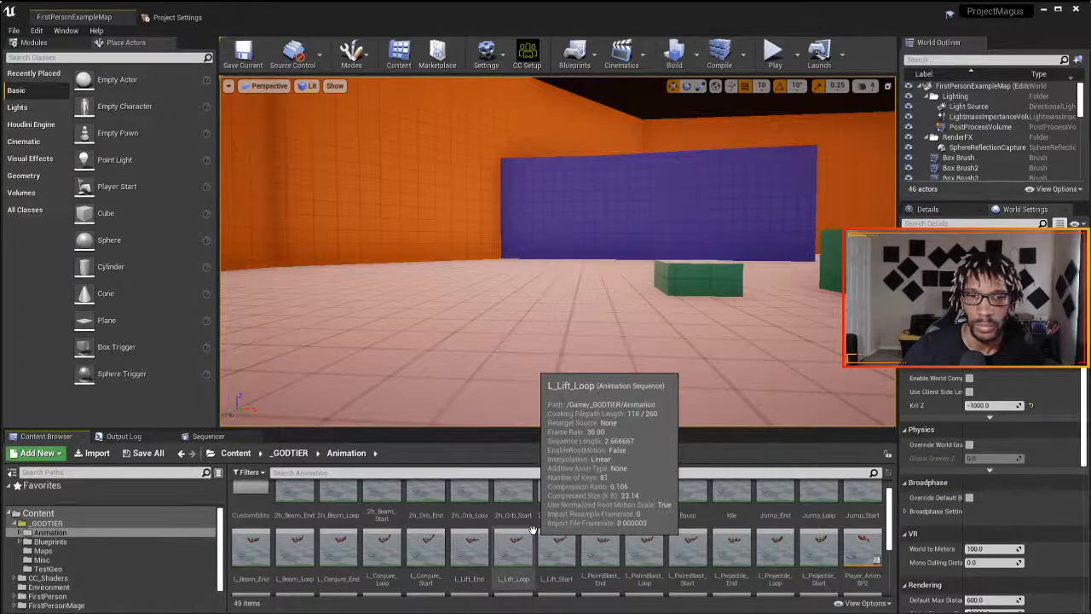
- Delete the original Sprint animation, replacing its references with the CustomEdits Sprint, and save the redirector and Player_AnimBP2
{"action": "scroll", "coordinate": [532, 530], "scroll_direction": "up", "scroll_amount": 1}
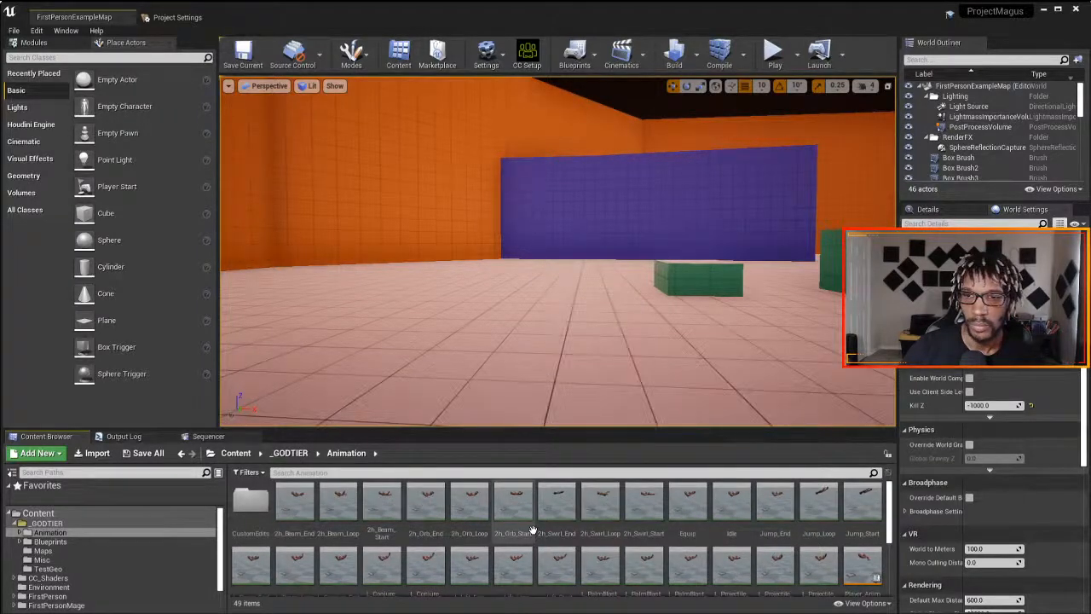
{"action": "scroll", "coordinate": [532, 530], "scroll_direction": "down", "scroll_amount": 1}
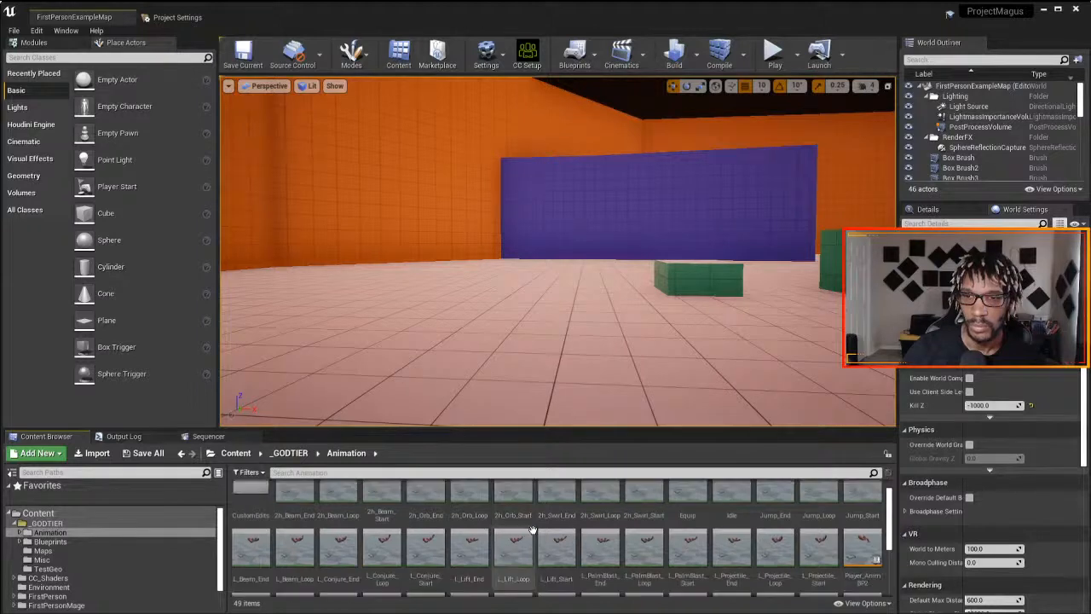
{"action": "scroll", "coordinate": [532, 530], "scroll_direction": "up", "scroll_amount": 1}
{"action": "scroll", "coordinate": [532, 530], "scroll_direction": "down", "scroll_amount": 2}
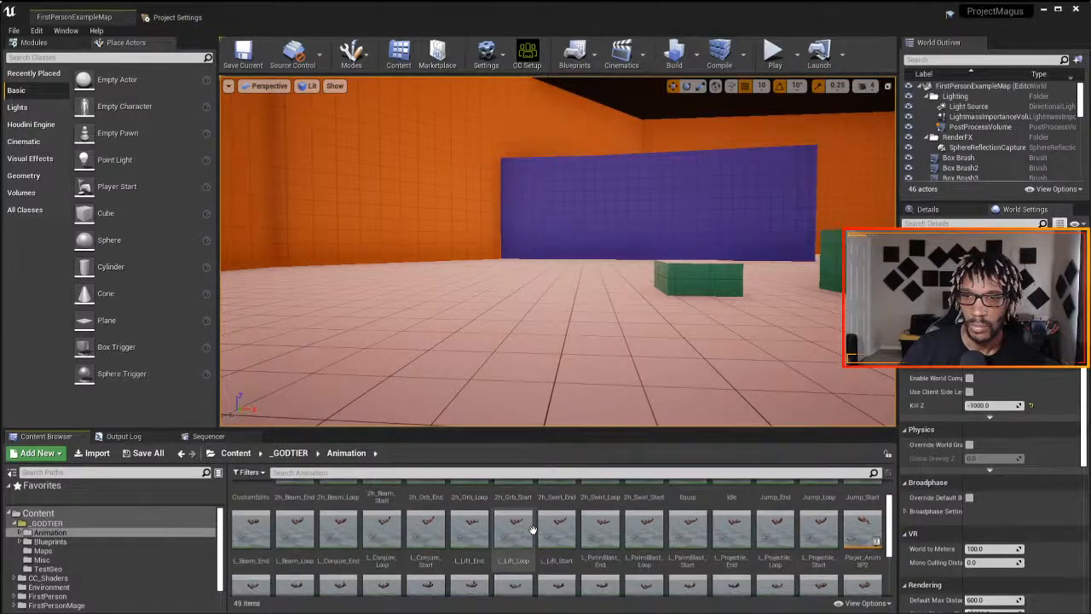
{"action": "scroll", "coordinate": [531, 530], "scroll_direction": "down", "scroll_amount": 1}
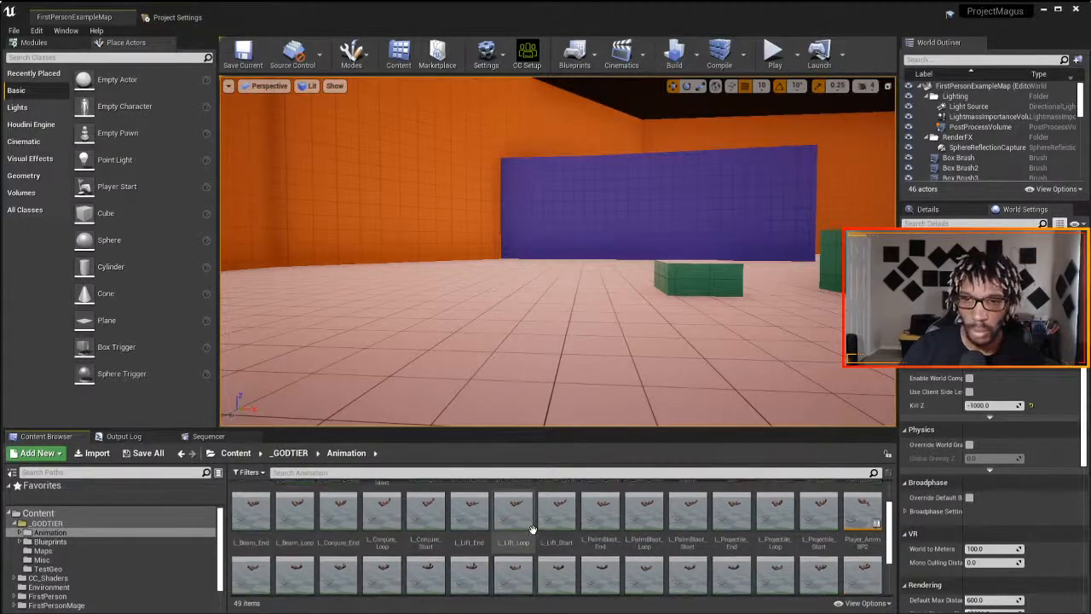
{"action": "scroll", "coordinate": [532, 530], "scroll_direction": "down", "scroll_amount": 5}
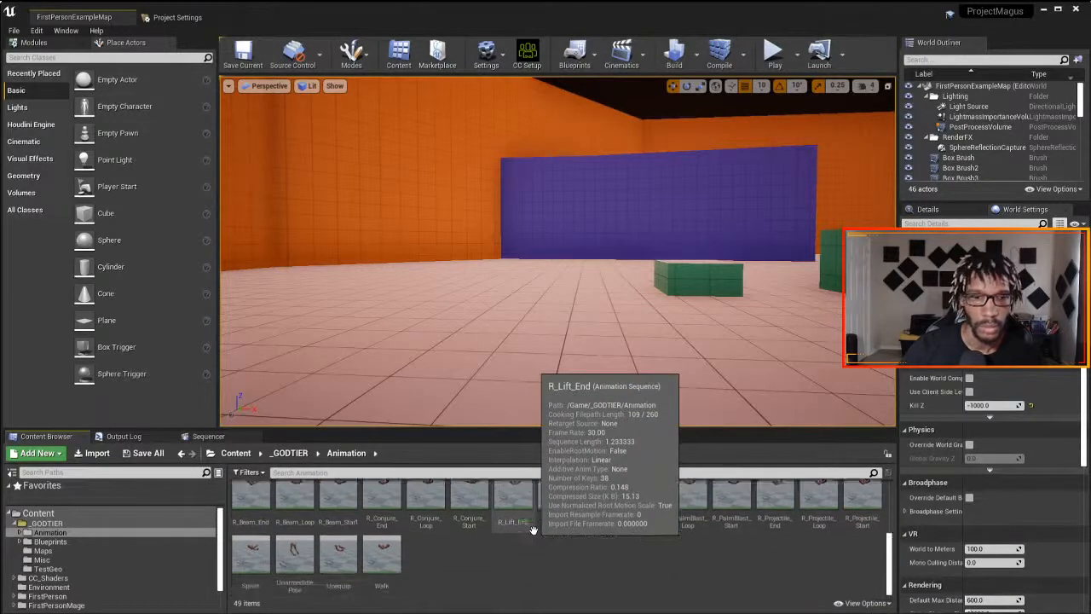
{"action": "left_click", "coordinate": [250, 562]}
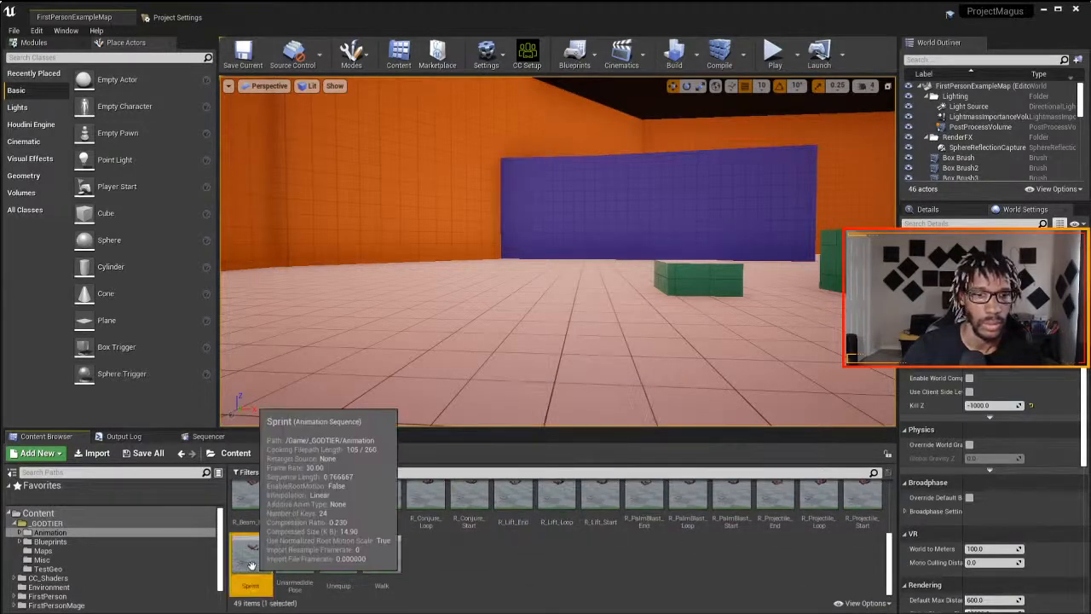
{"action": "key", "text": "Delete"}
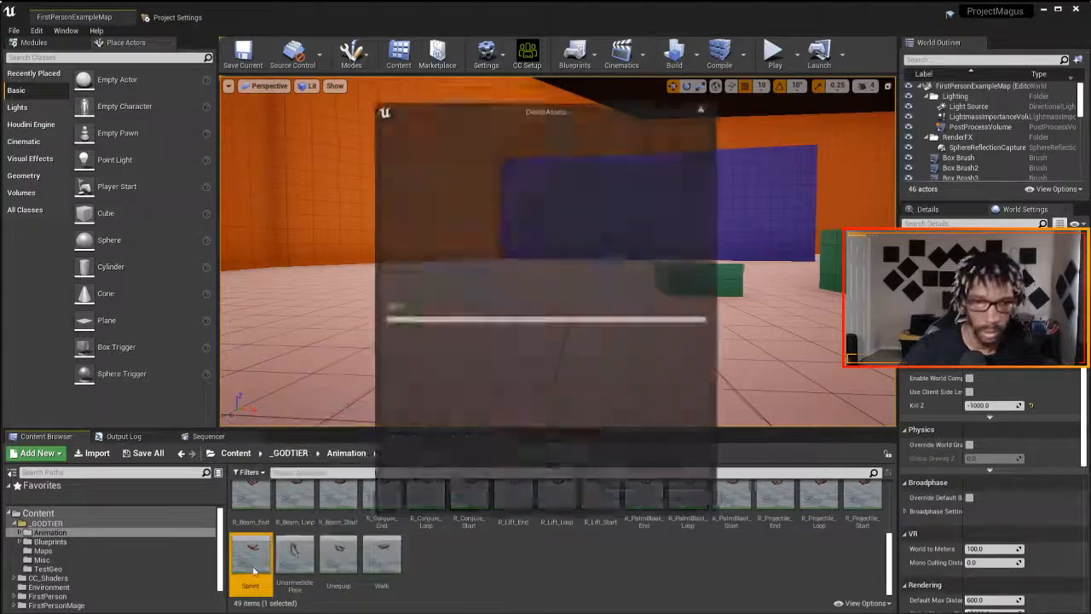
{"action": "left_click", "coordinate": [459, 479]}
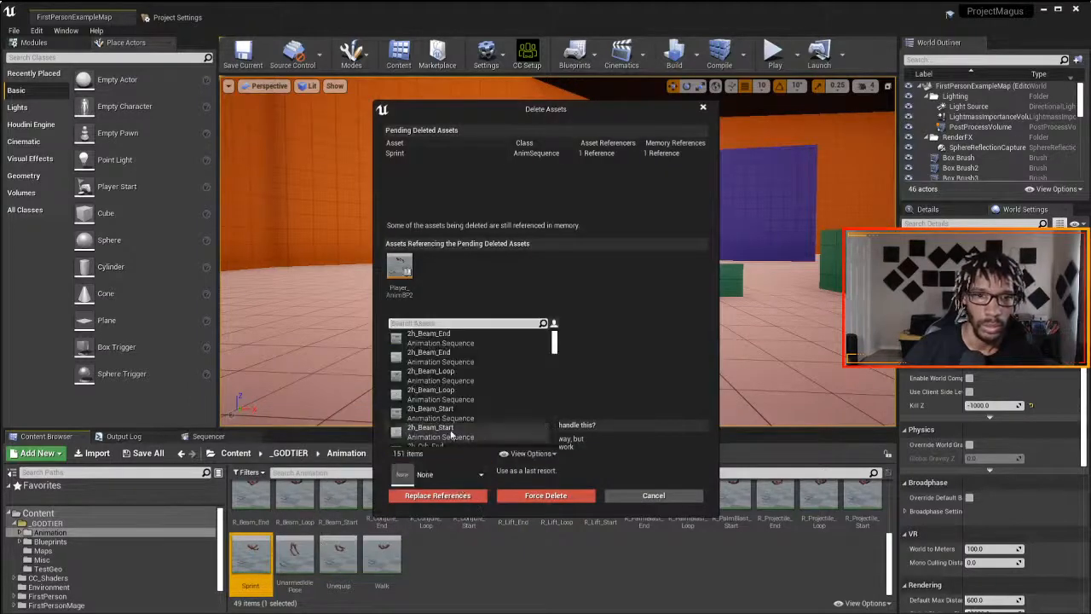
{"action": "type", "text": "spri"}
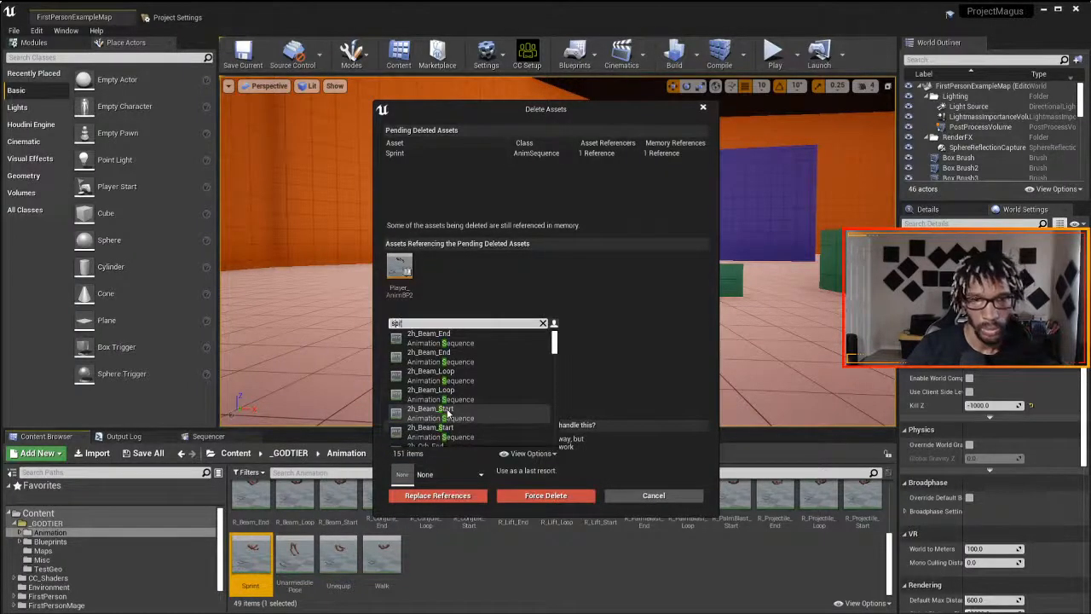
{"action": "type", "text": "nt"}
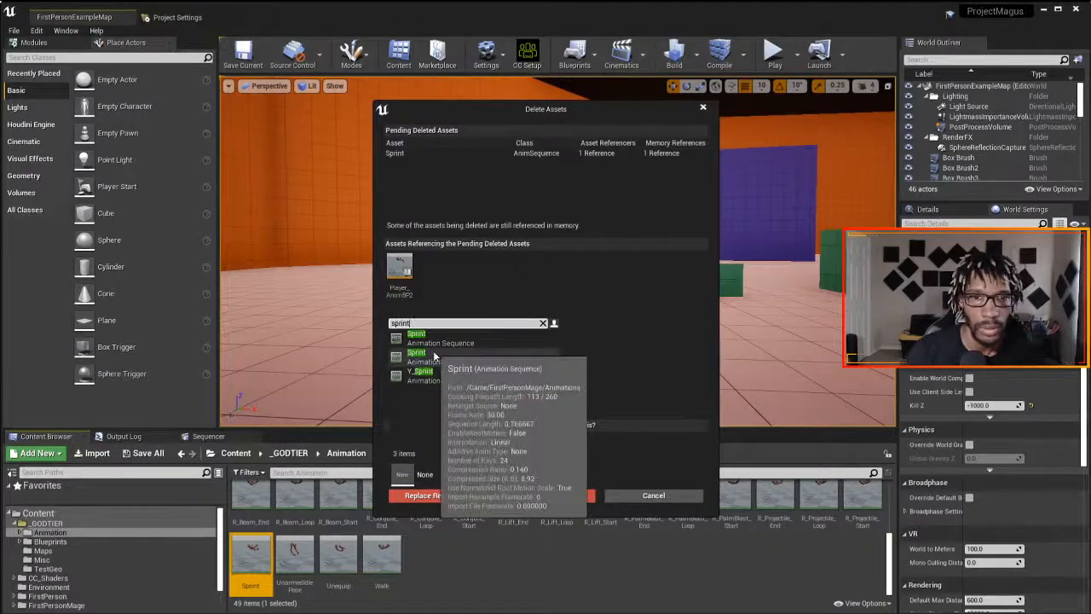
{"action": "left_click", "coordinate": [436, 342]}
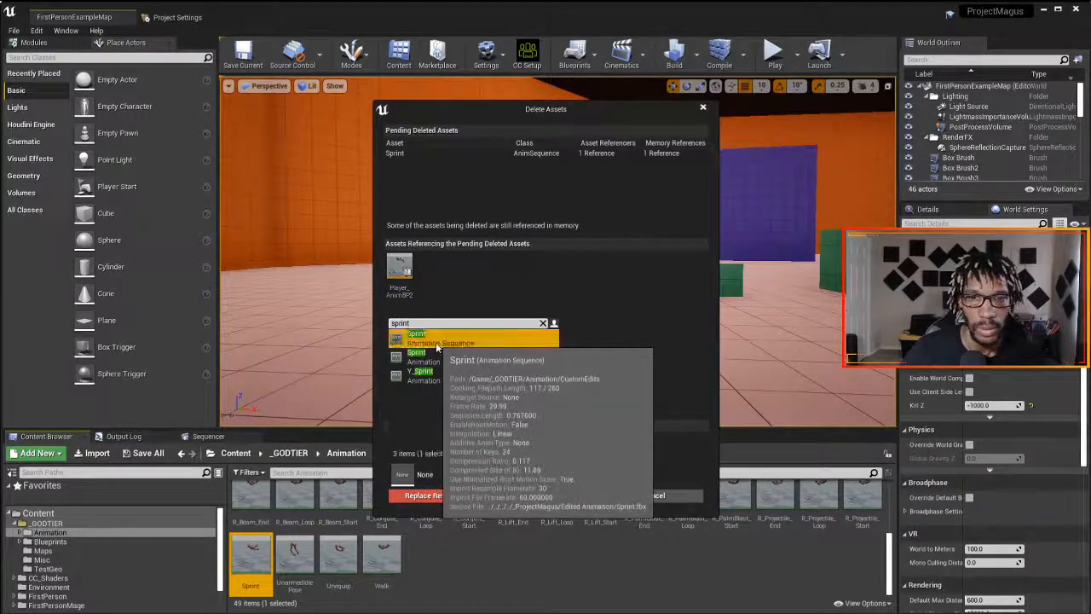
{"action": "left_click", "coordinate": [437, 495]}
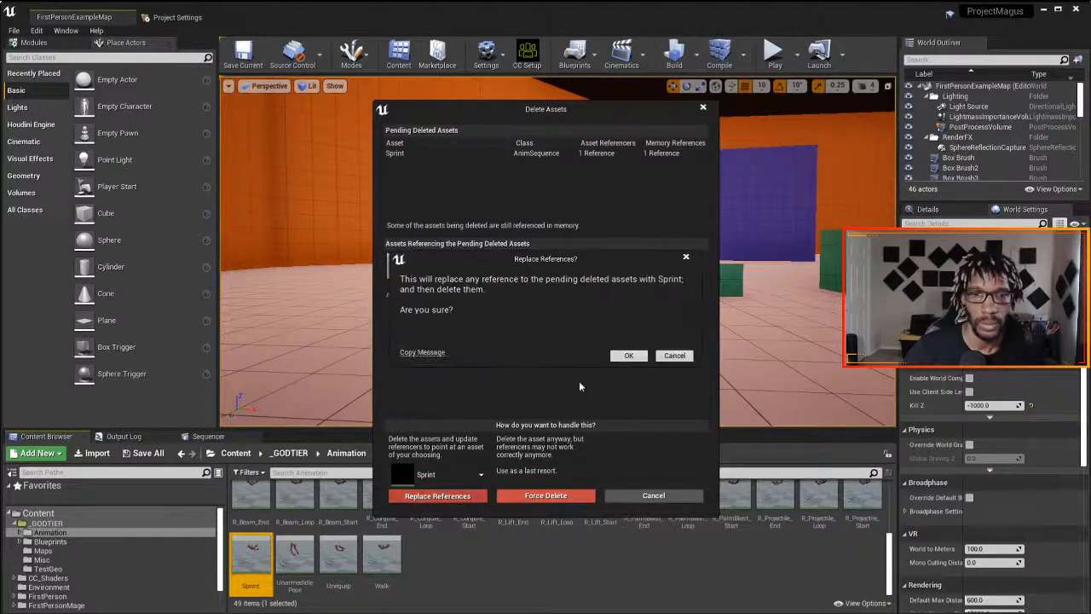
{"action": "left_click", "coordinate": [627, 357]}
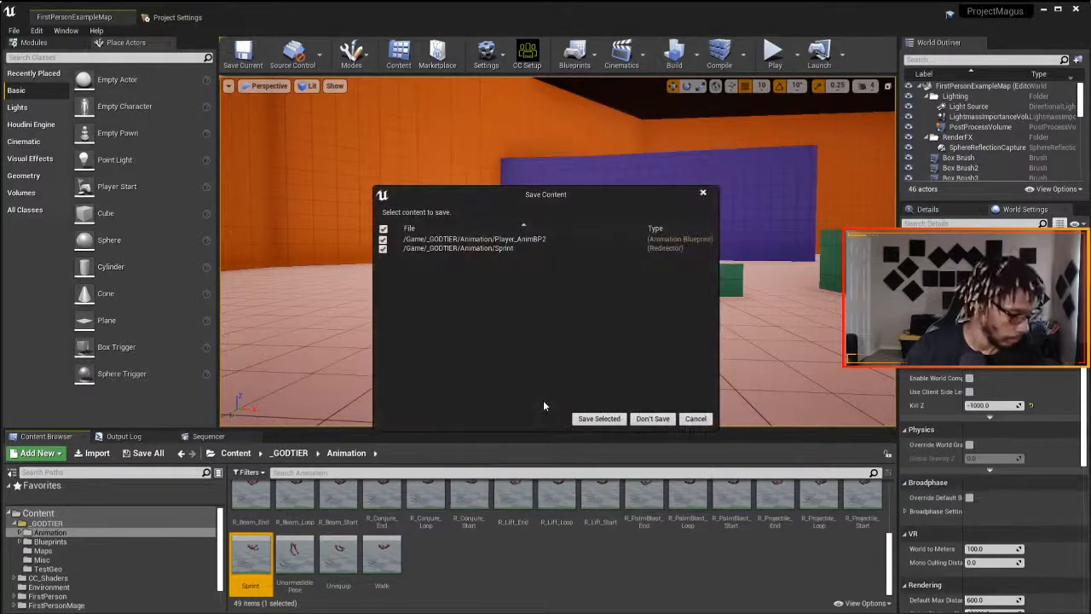
{"action": "left_click", "coordinate": [588, 419]}
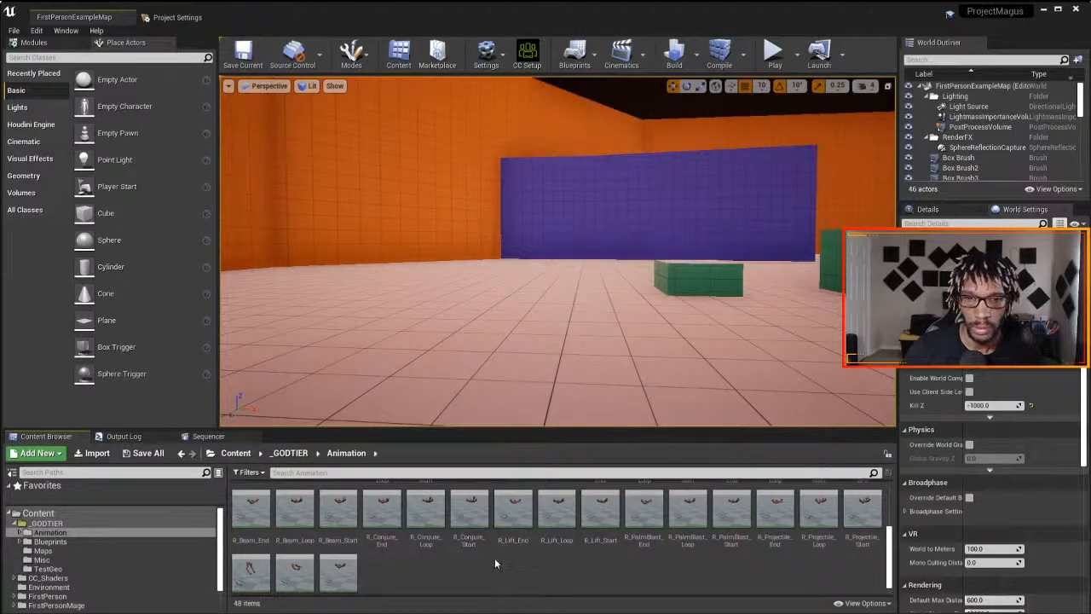
- Delete the original Idle animation, replacing its references with the CustomEdits Idle, and save the redirector and Player_AnimBP2
{"action": "scroll", "coordinate": [495, 554], "scroll_direction": "up", "scroll_amount": 1}
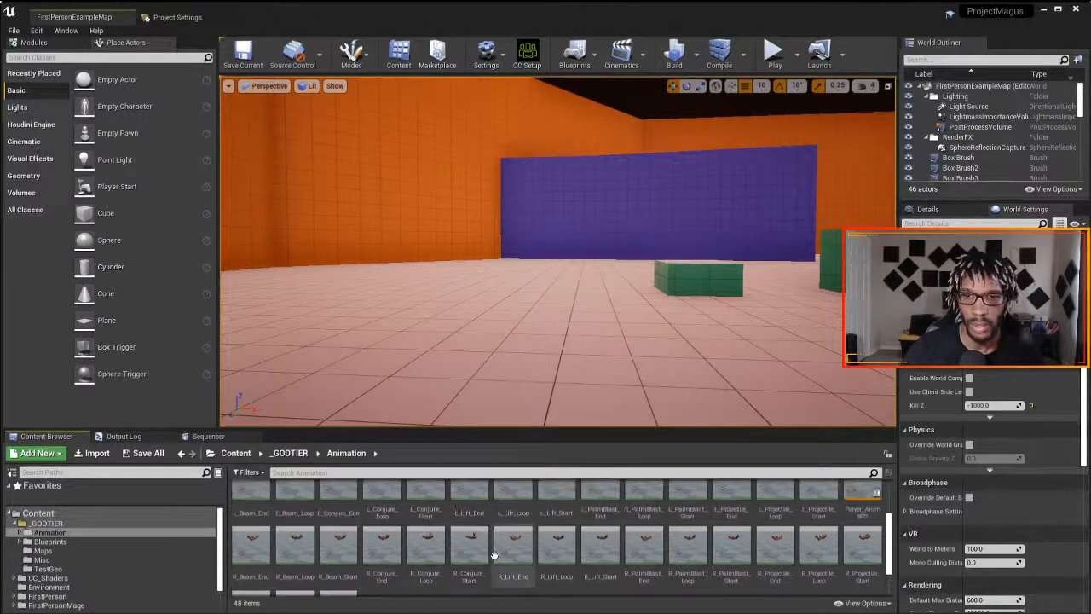
{"action": "scroll", "coordinate": [495, 555], "scroll_direction": "up", "scroll_amount": 2}
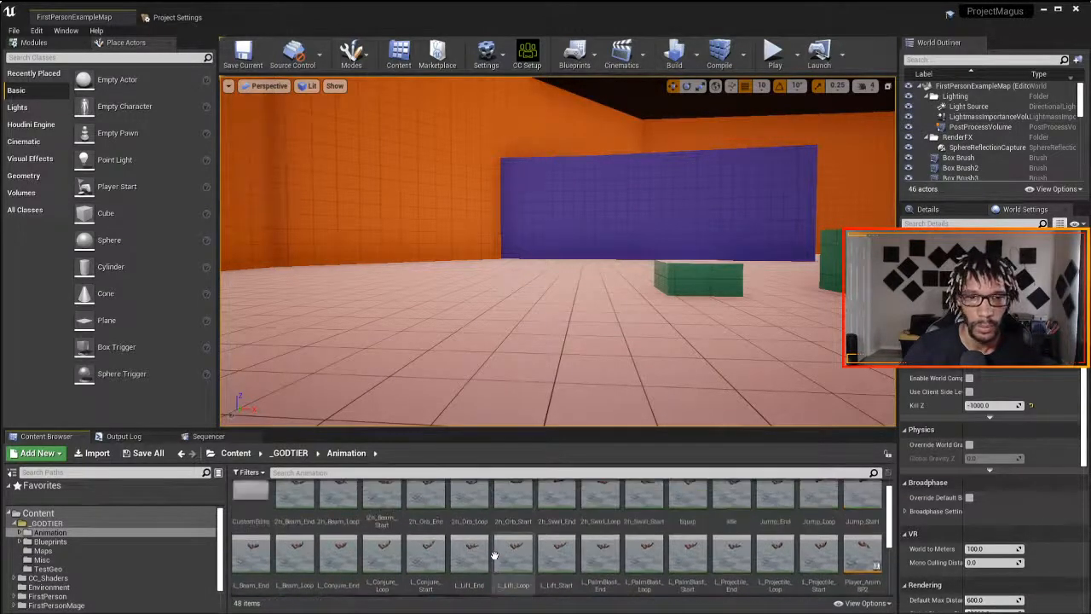
{"action": "left_click", "coordinate": [724, 511]}
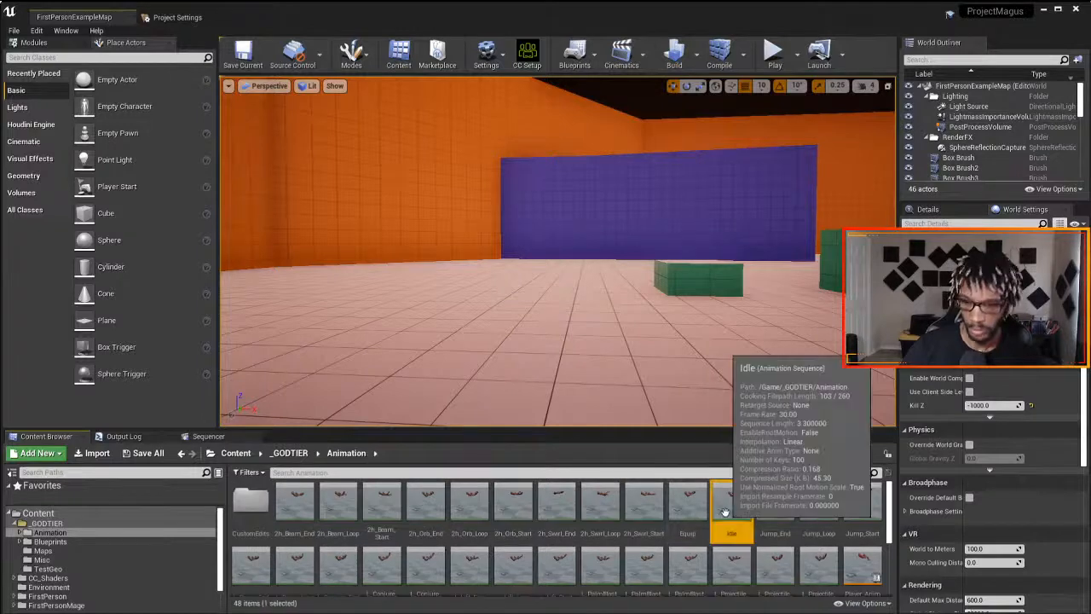
{"action": "key", "text": "Delete"}
{"action": "left_click", "coordinate": [426, 474]}
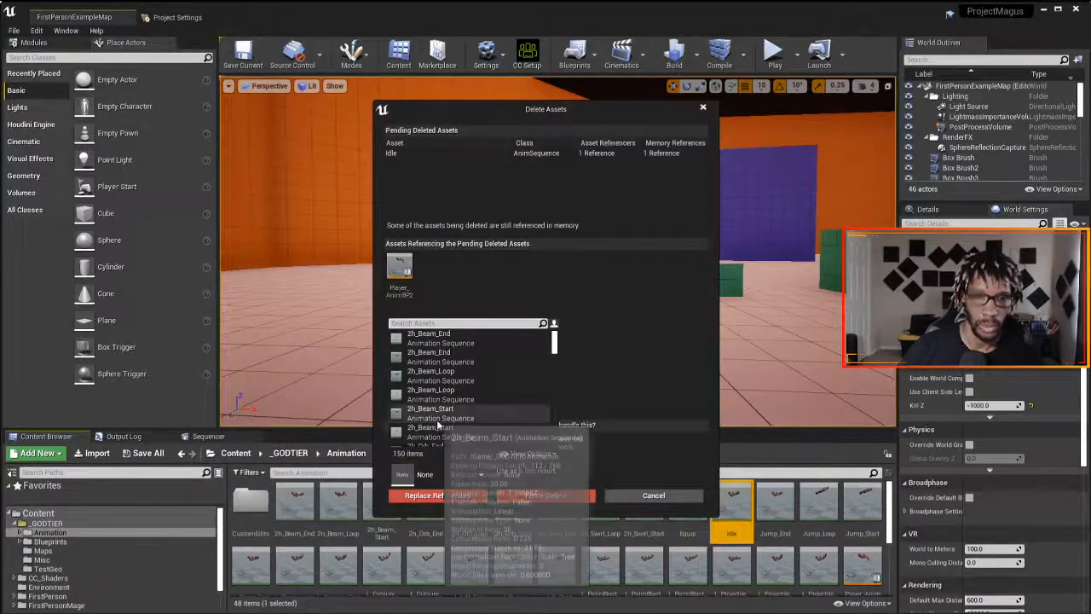
{"action": "type", "text": "idle"}
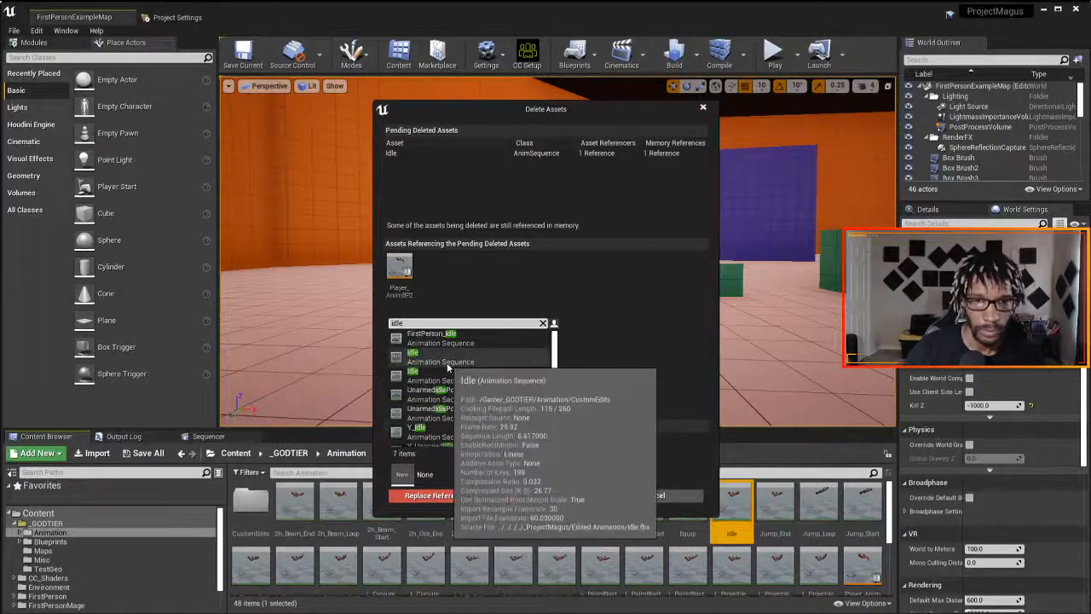
{"action": "left_click", "coordinate": [443, 358]}
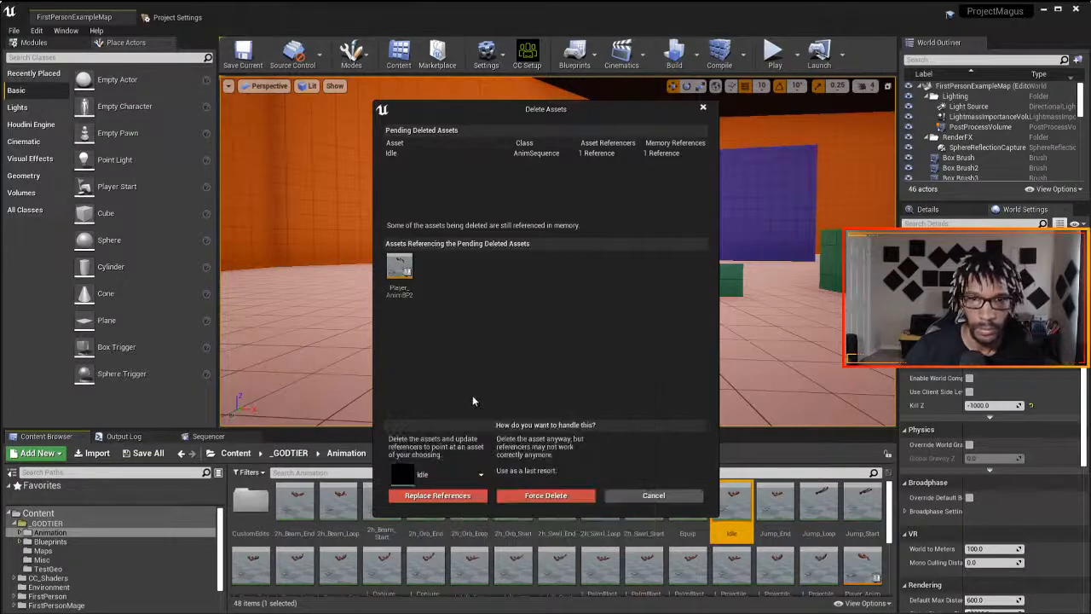
{"action": "left_click", "coordinate": [464, 495]}
{"action": "left_click", "coordinate": [623, 355]}
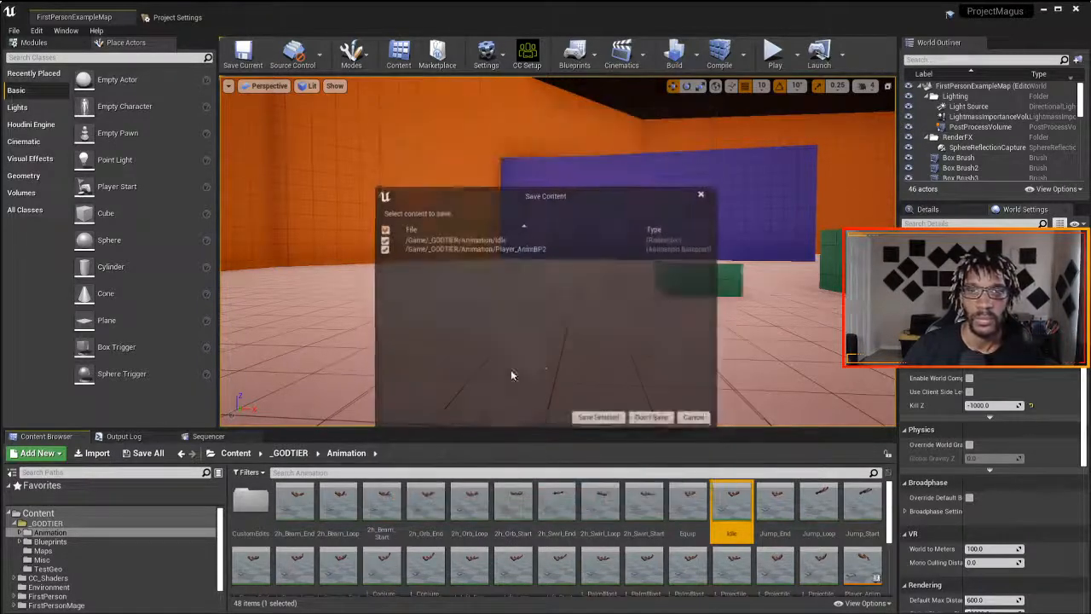
{"action": "left_click", "coordinate": [599, 417]}
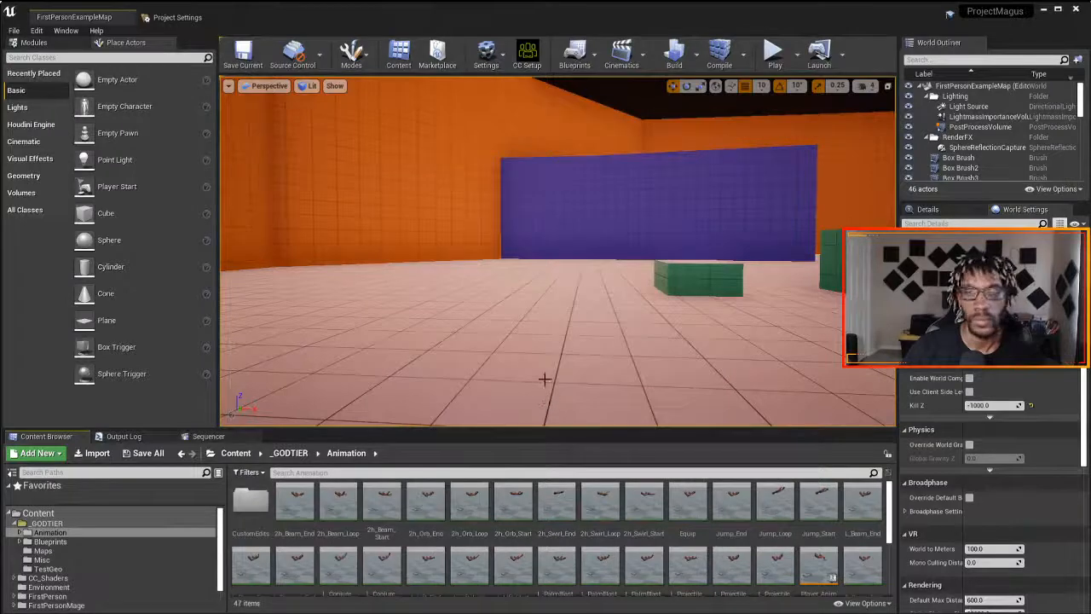
- Play-test the level by running past the blue walls and pillars to check the replaced arm animations, and end the session
{"action": "left_click", "coordinate": [773, 56]}
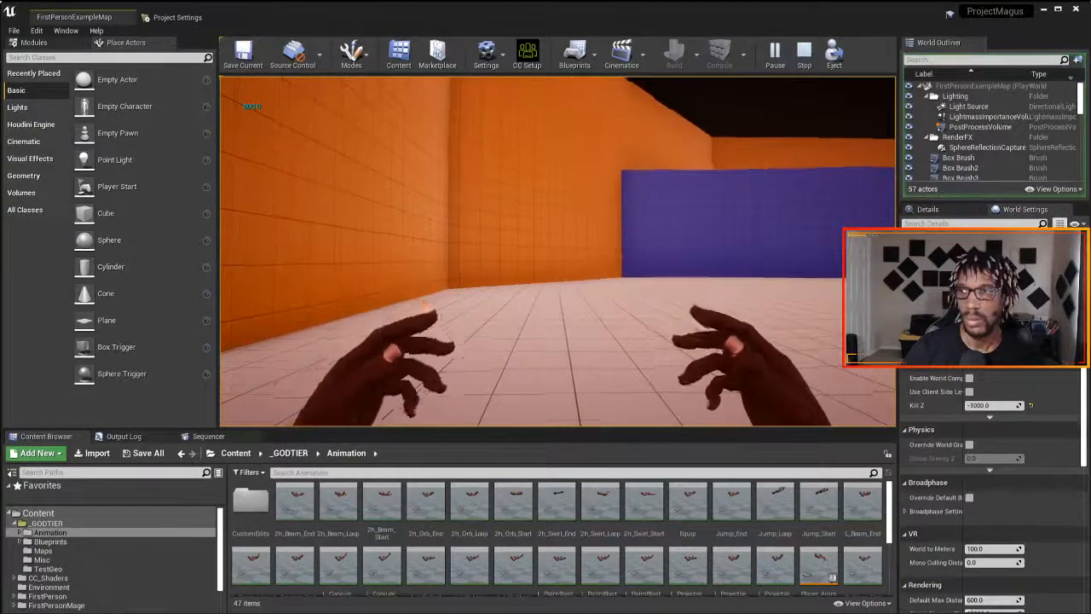
{"action": "key", "text": "w"}
{"action": "key", "text": "w"}
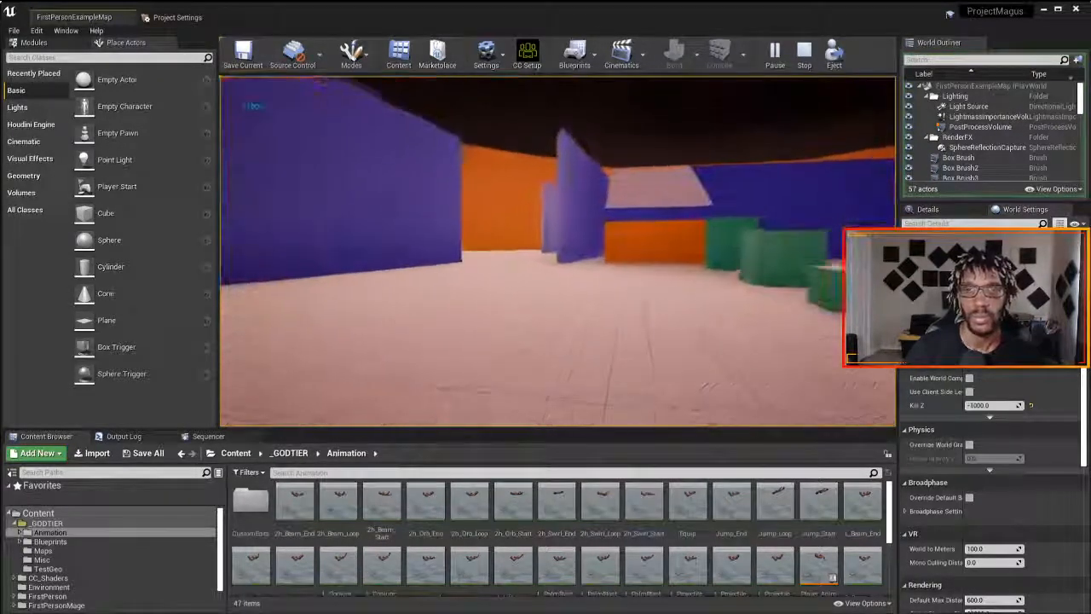
{"action": "key", "text": "w"}
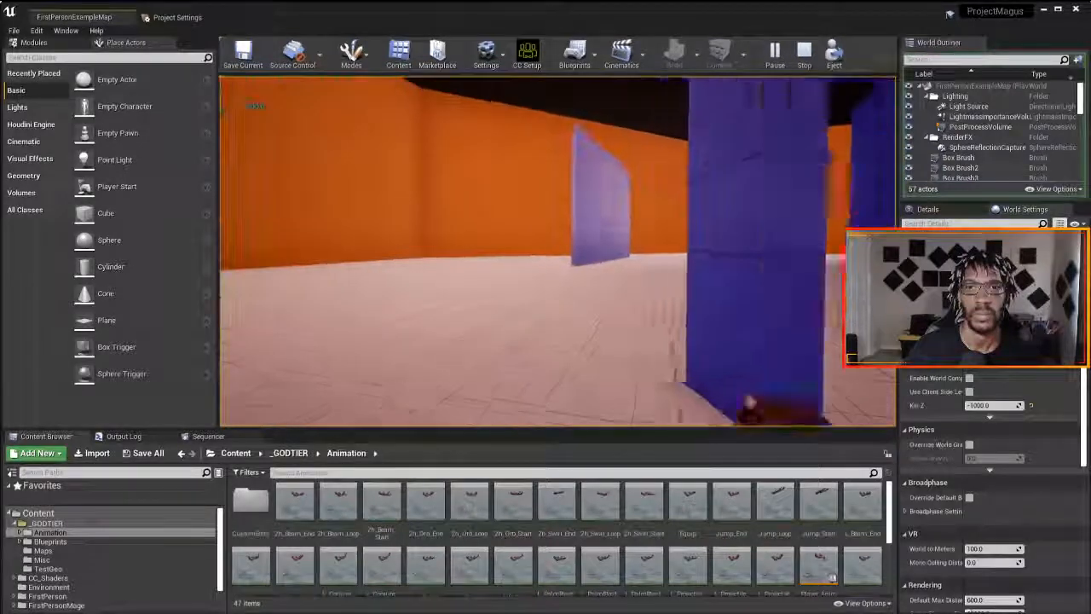
{"action": "key", "text": "c"}
{"action": "key", "text": "w"}
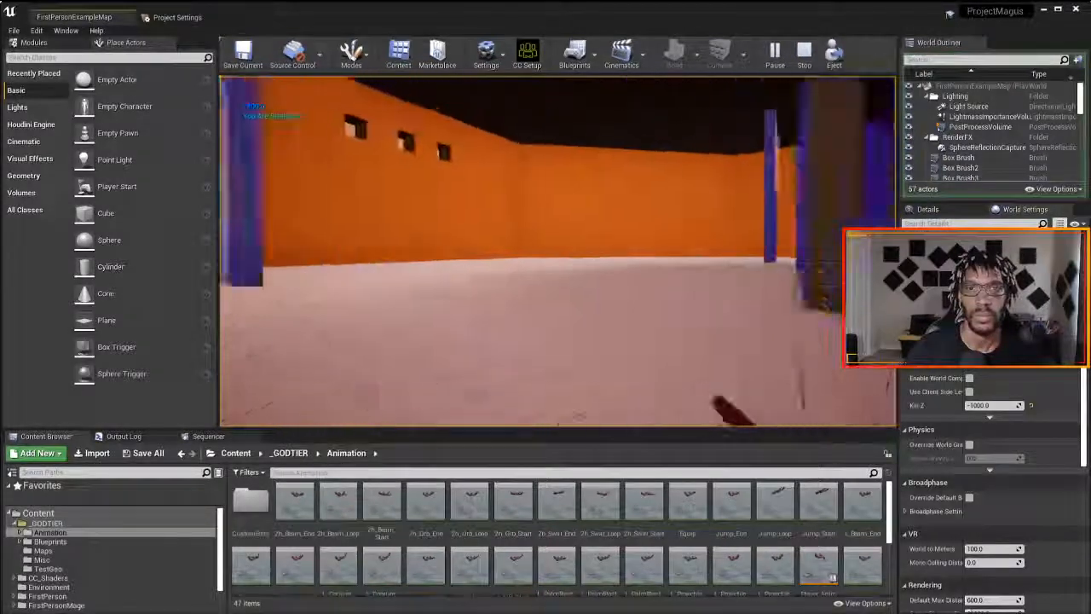
{"action": "key", "text": "w"}
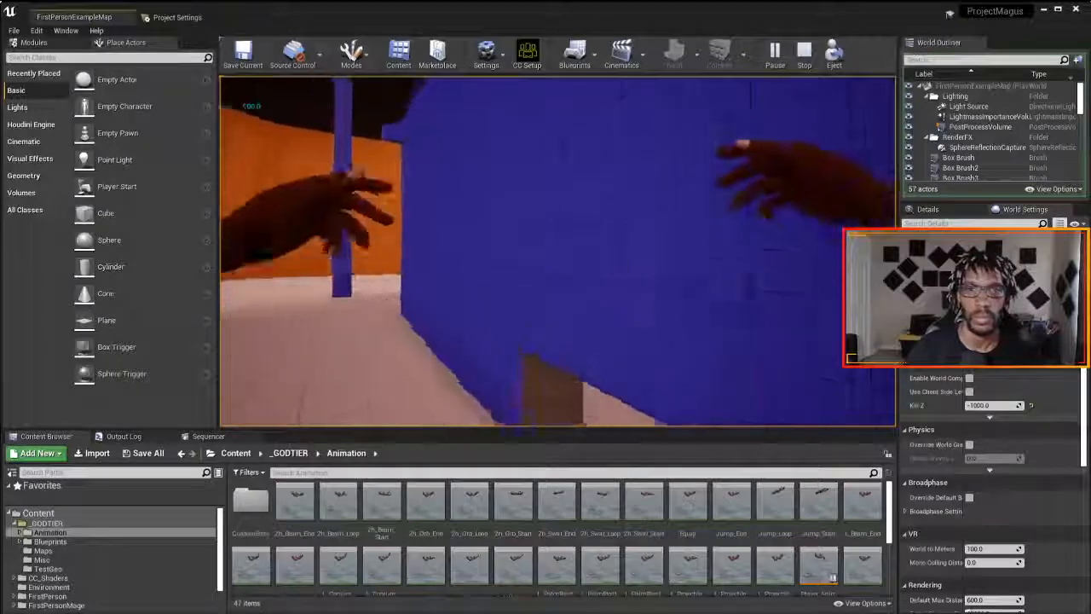
{"action": "key", "text": "c"}
{"action": "key", "text": "w"}
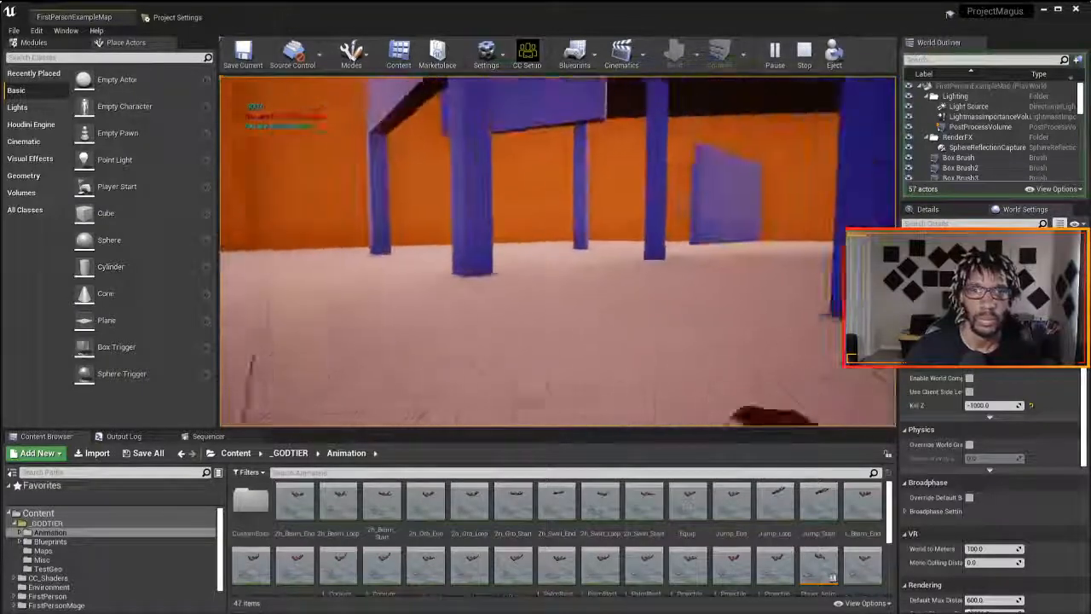
{"action": "key", "text": "Escape"}
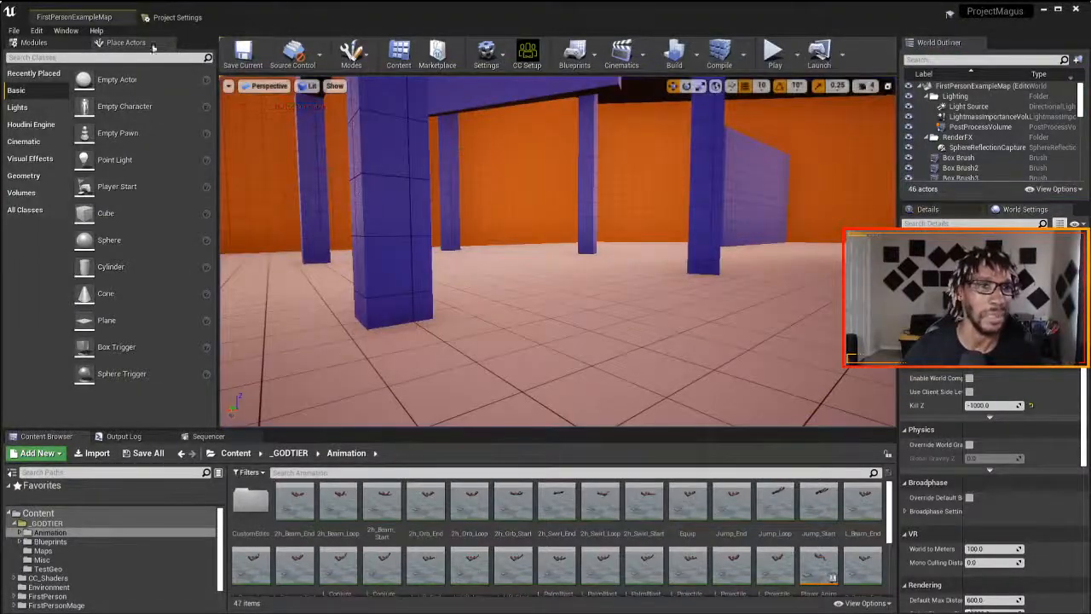
- Close the Unreal Editor, 3DXchange without exporting its data, and the Epic Games Launcher to return to iClone
{"action": "left_click", "coordinate": [174, 17]}
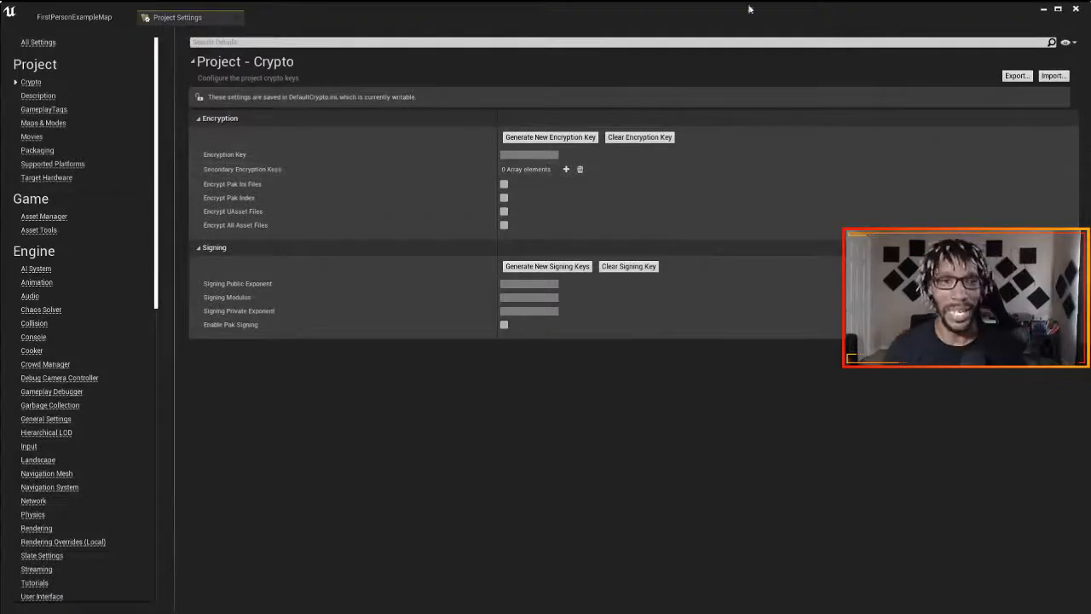
{"action": "left_click", "coordinate": [1074, 12]}
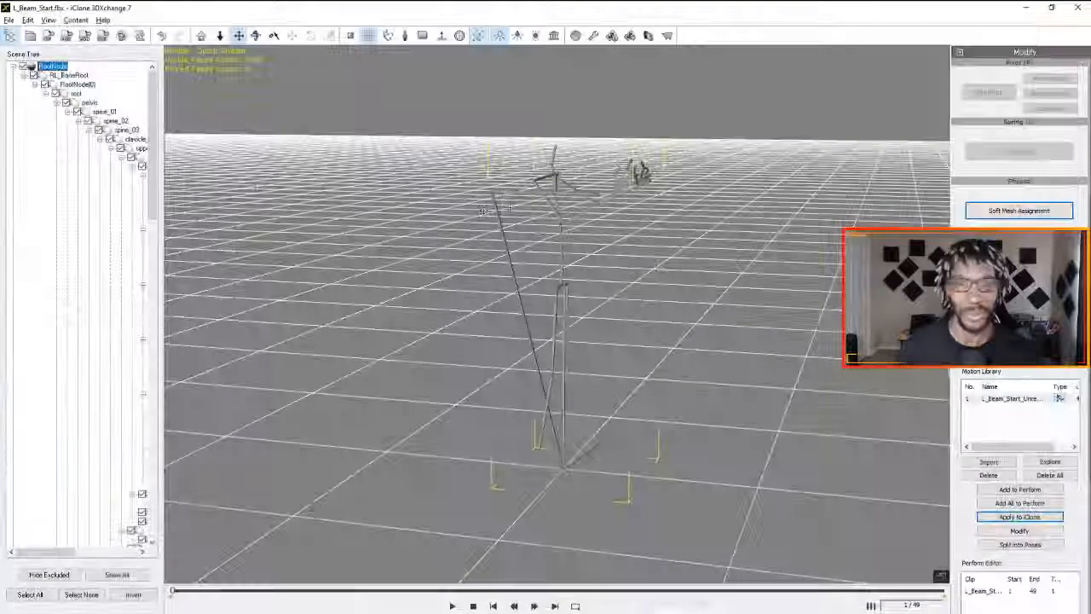
{"action": "left_click", "coordinate": [1072, 8]}
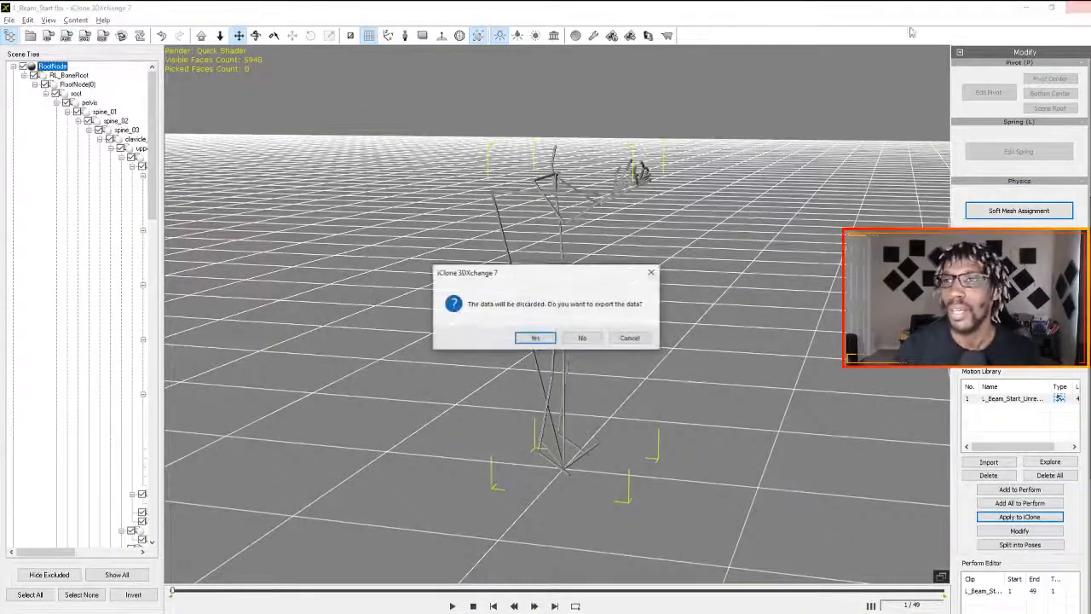
{"action": "left_click", "coordinate": [568, 338]}
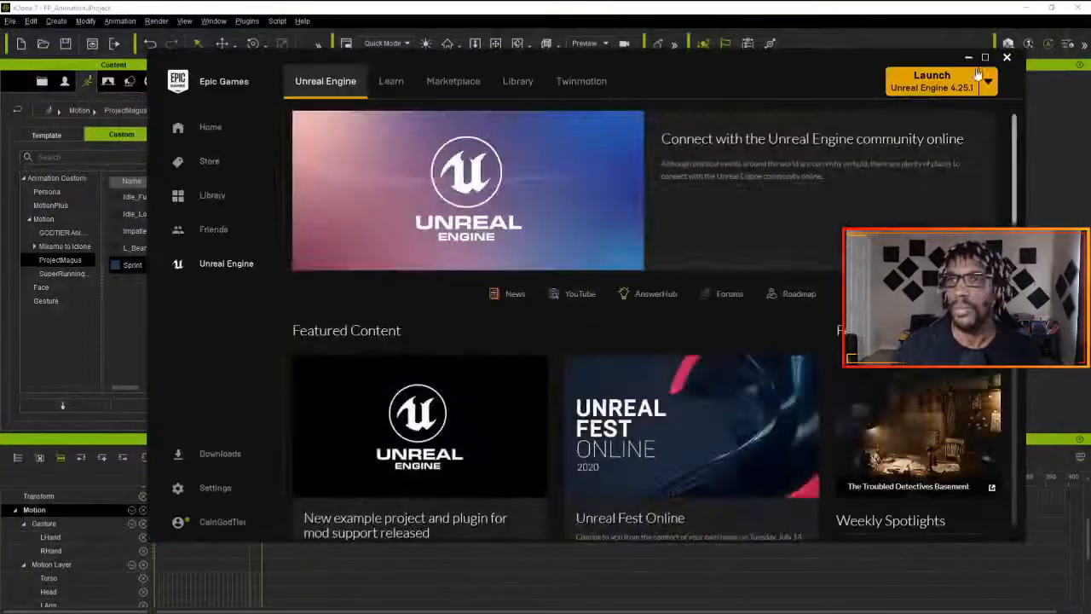
{"action": "left_click", "coordinate": [1006, 57]}
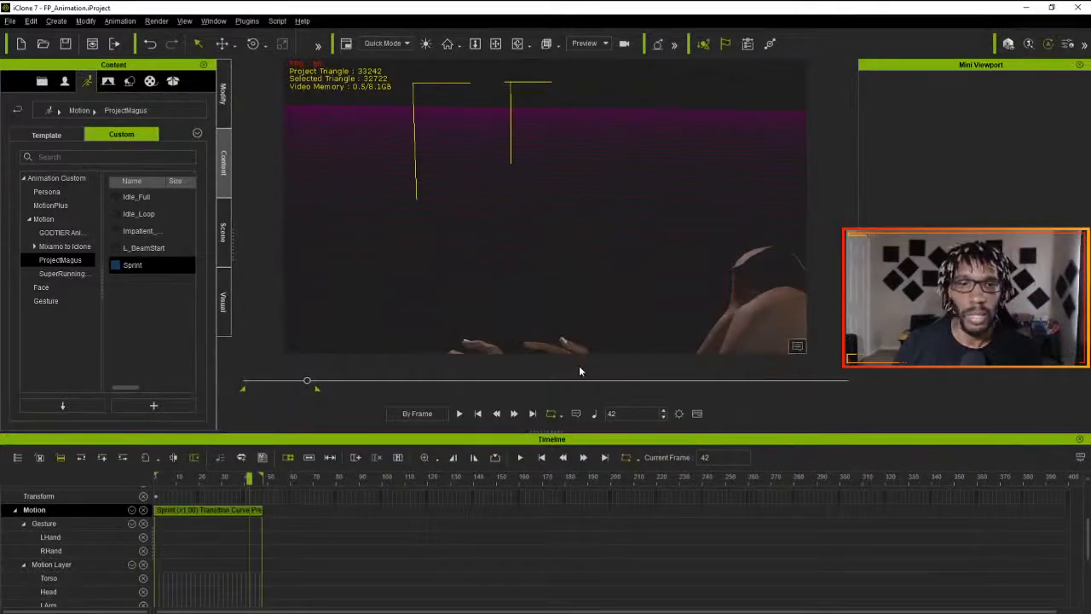
- Delete the Sprint clip from the arms' Motion track in the iClone timeline
{"action": "left_click", "coordinate": [225, 519]}
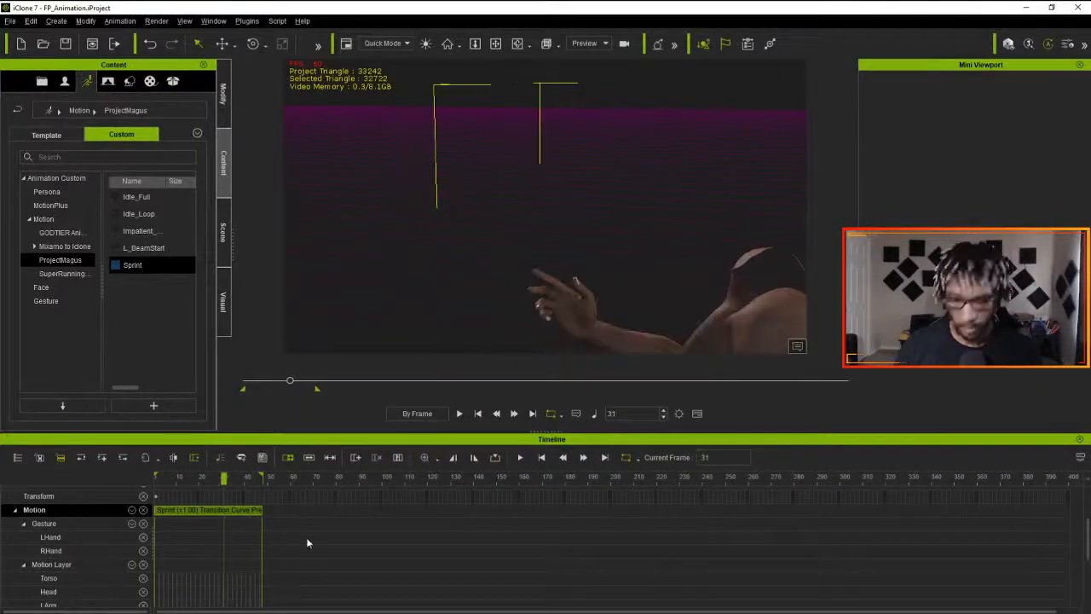
{"action": "key", "text": "Delete"}
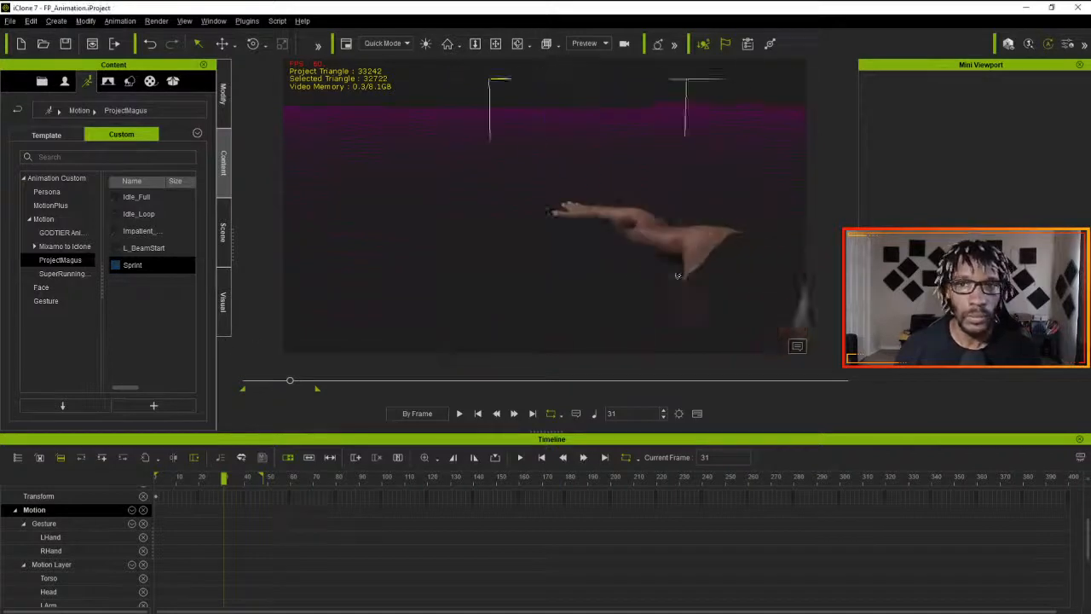
{"action": "right_click_drag", "start_coordinate": [677, 275], "coordinate": [764, 299]}
{"action": "middle_click_drag", "start_coordinate": [717, 289], "coordinate": [517, 248]}
{"action": "right_click_drag", "start_coordinate": [516, 248], "coordinate": [763, 272]}
{"action": "scroll", "coordinate": [548, 281], "scroll_direction": "down", "scroll_amount": 3}
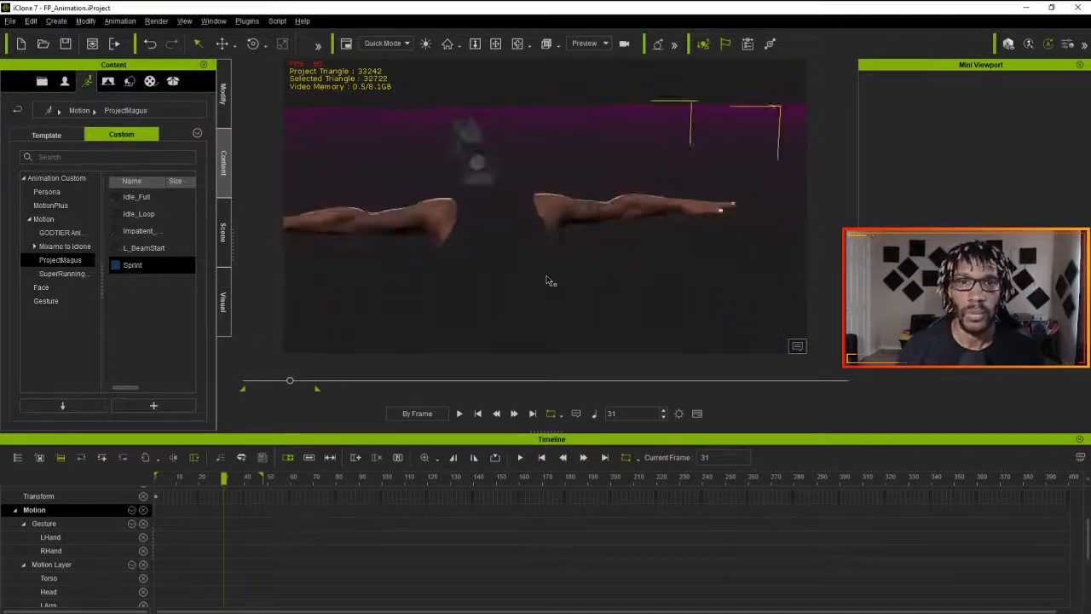
{"action": "right_click_drag", "start_coordinate": [550, 281], "coordinate": [477, 277]}
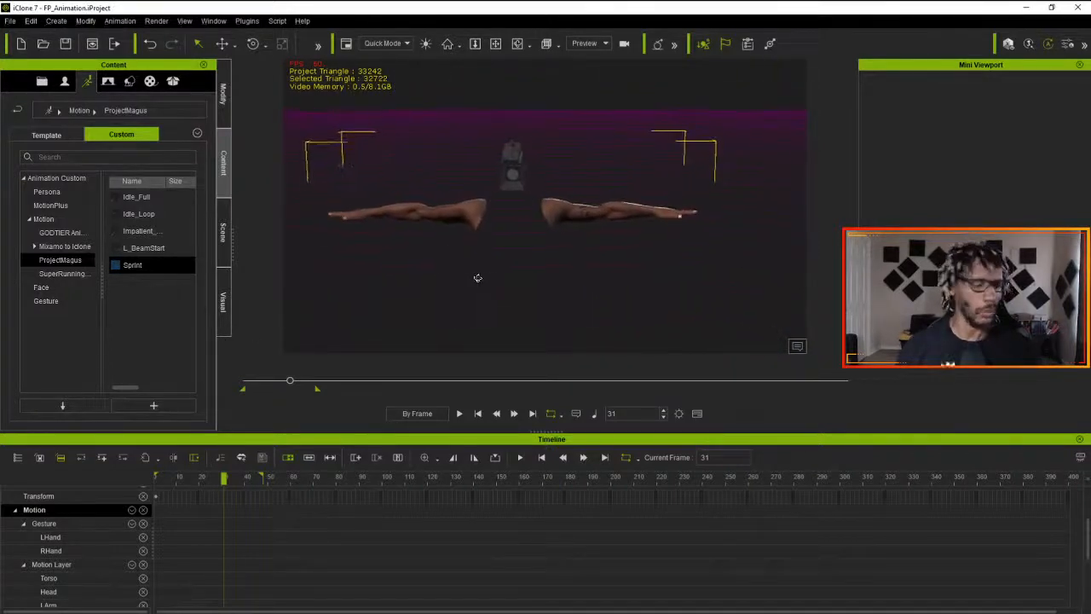